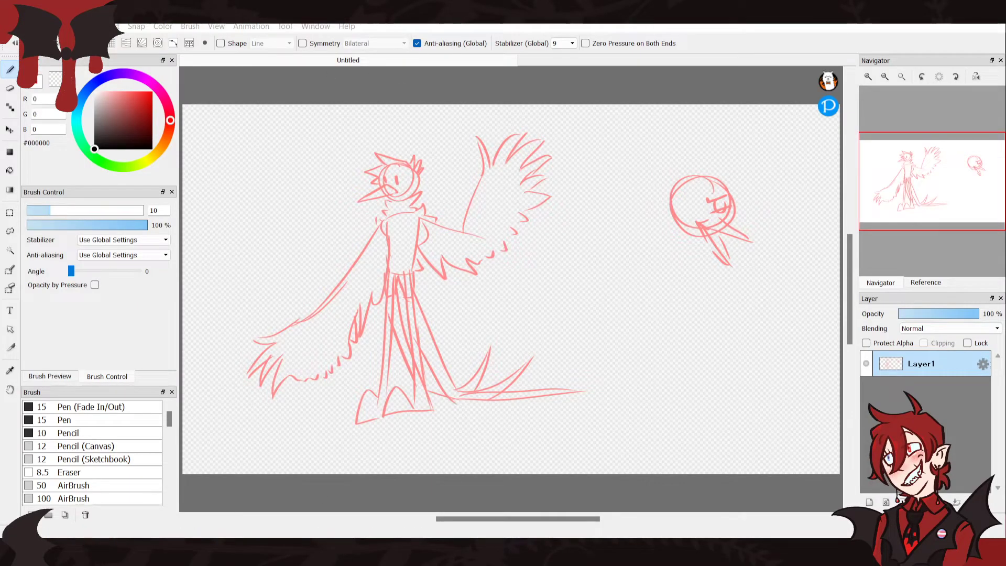
# Create a new blank 2000 × 2000 px canvas at 350 dpi and set the brush colour to #FF7676
pyautogui.click(548, 456)
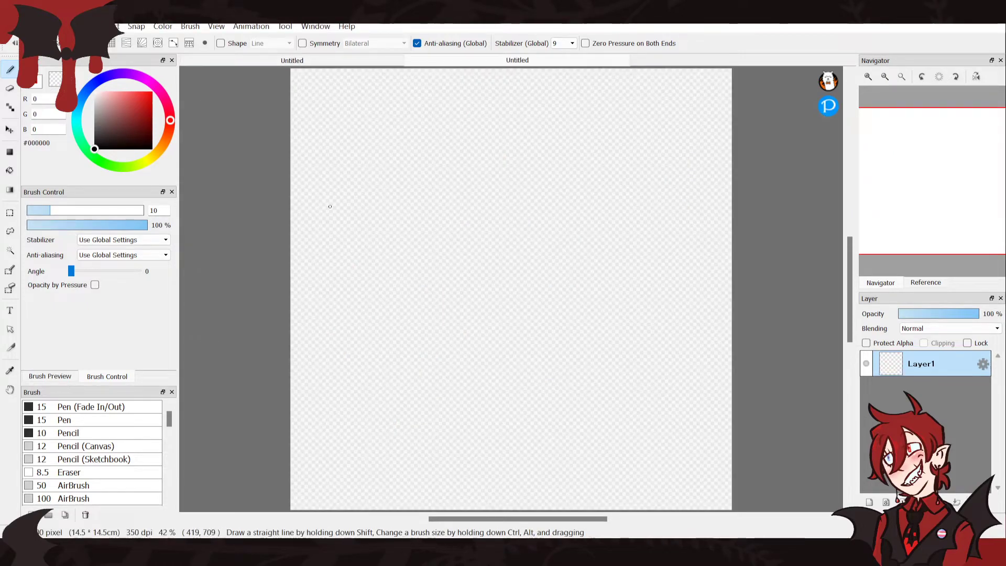
pyautogui.moveTo(109, 94); pyautogui.dragTo(126, 92)
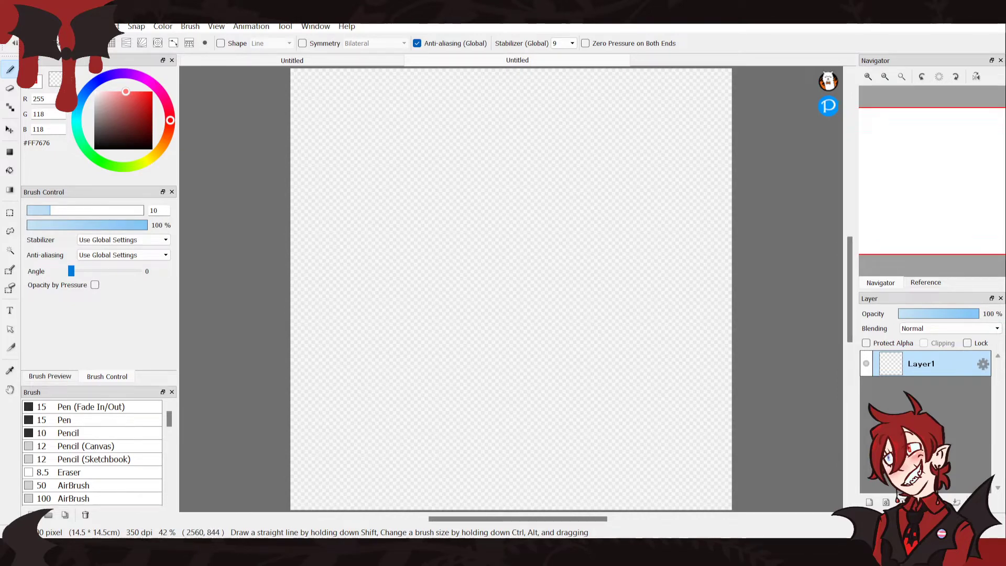
# Display the red-haired, bat-winged character reference and fit the whole image in its view
pyautogui.click(926, 282)
pyautogui.moveTo(975, 184); pyautogui.dragTo(907, 169)
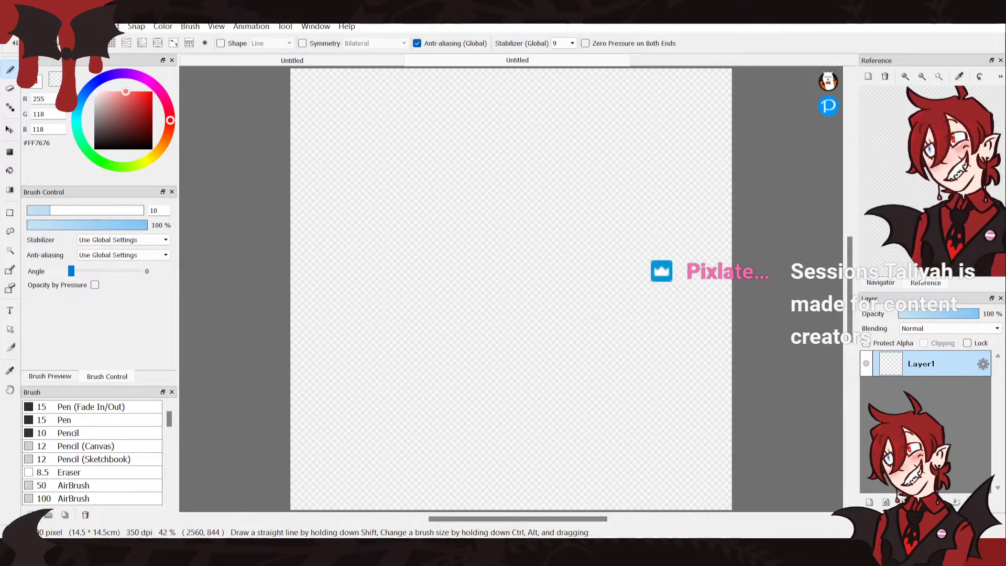
pyautogui.click(940, 77)
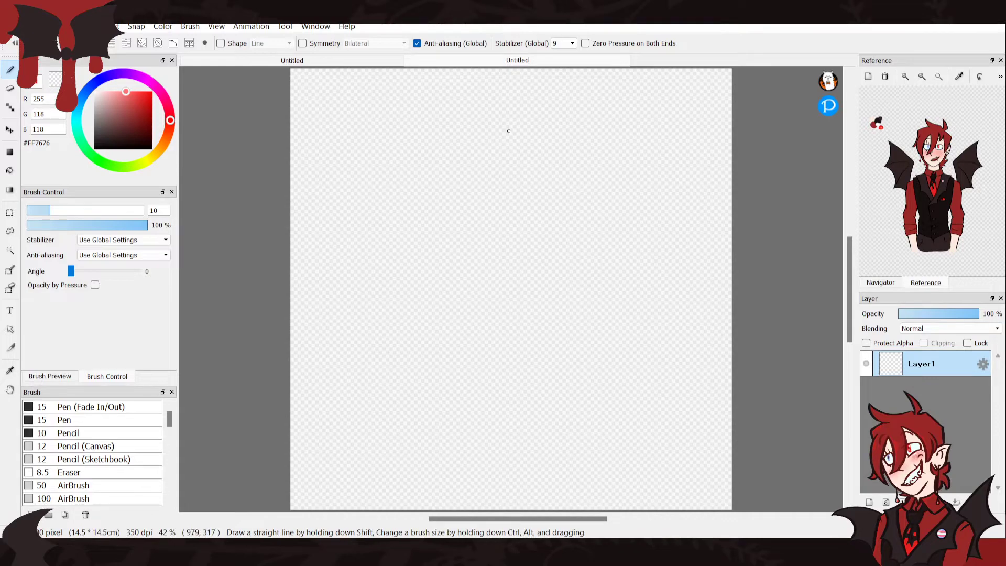
# Draw the head circle in the upper middle of the canvas with the concentric circle snap, leaving the snap off
pyautogui.click(158, 43)
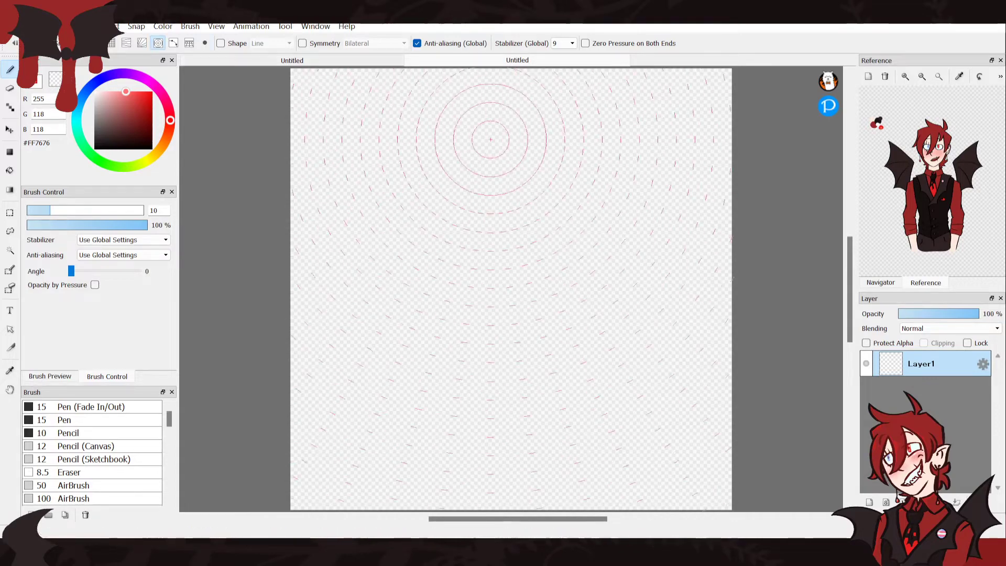
pyautogui.click(497, 153)
pyautogui.moveTo(489, 127)
pyautogui.mouseDown()
pyautogui.moveTo(496, 185)
pyautogui.moveTo(490, 121)
pyautogui.mouseUp()
pyautogui.click(158, 43)
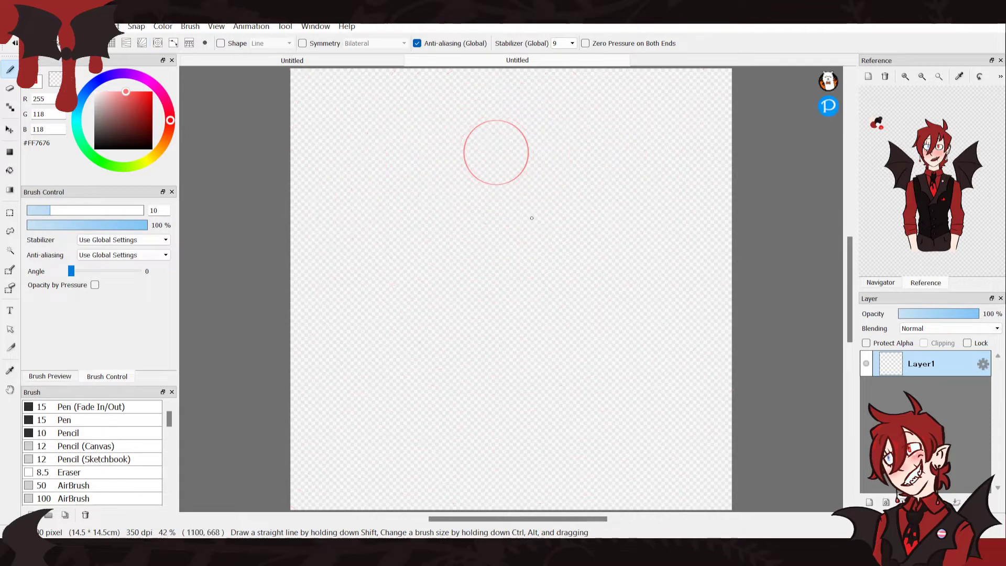
# Sketch the torso below the head: a curved shoulder line, two tapering sides and an arched lower rib edge
pyautogui.moveTo(536, 227)
pyautogui.mouseDown()
pyautogui.moveTo(463, 229)
pyautogui.moveTo(540, 232)
pyautogui.mouseUp()
pyautogui.moveTo(436, 231)
pyautogui.mouseDown()
pyautogui.moveTo(540, 232)
pyautogui.moveTo(531, 348)
pyautogui.mouseUp()
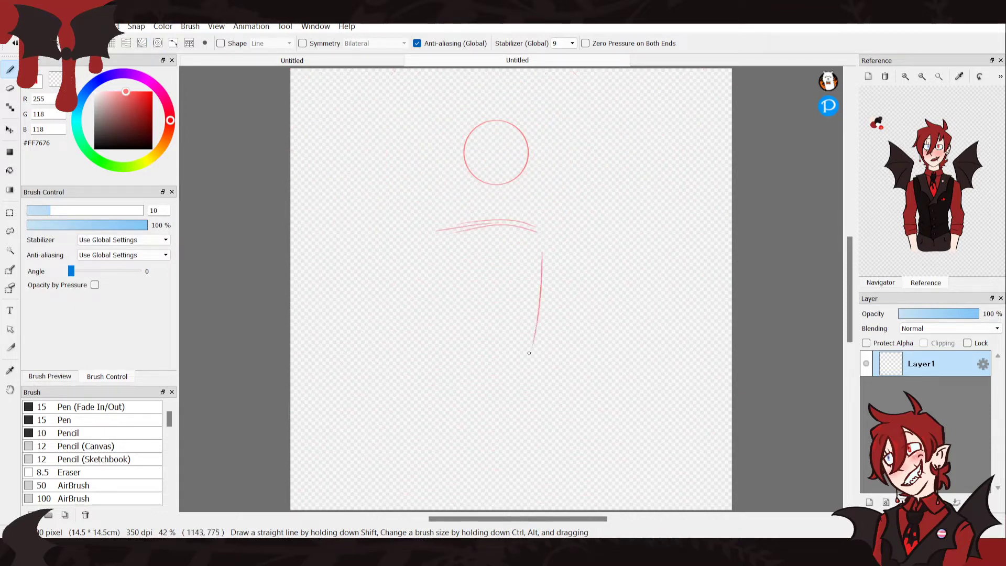
pyautogui.moveTo(431, 254)
pyautogui.mouseDown()
pyautogui.moveTo(427, 299)
pyautogui.moveTo(454, 353)
pyautogui.moveTo(434, 278)
pyautogui.mouseUp()
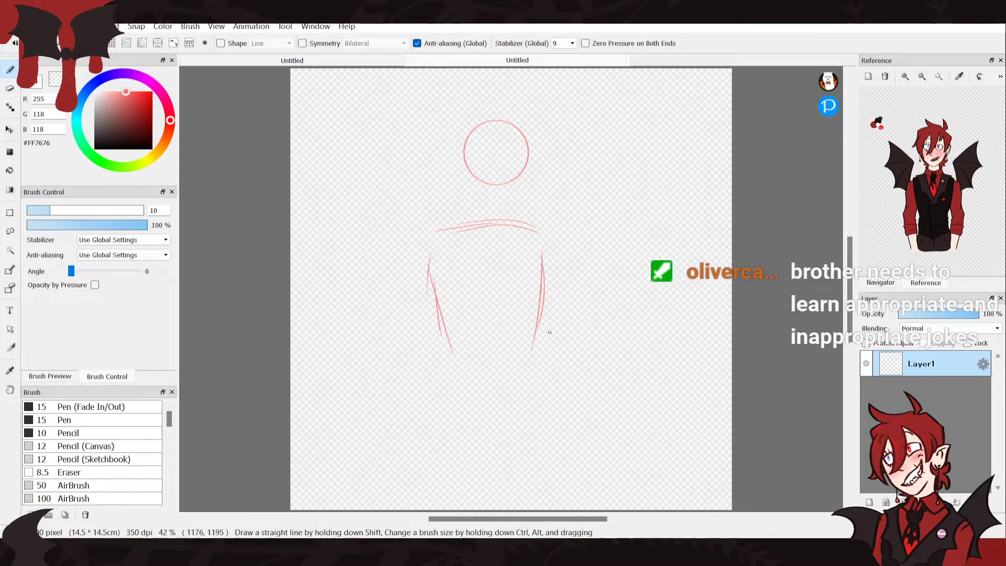
pyautogui.moveTo(533, 346); pyautogui.dragTo(487, 328)
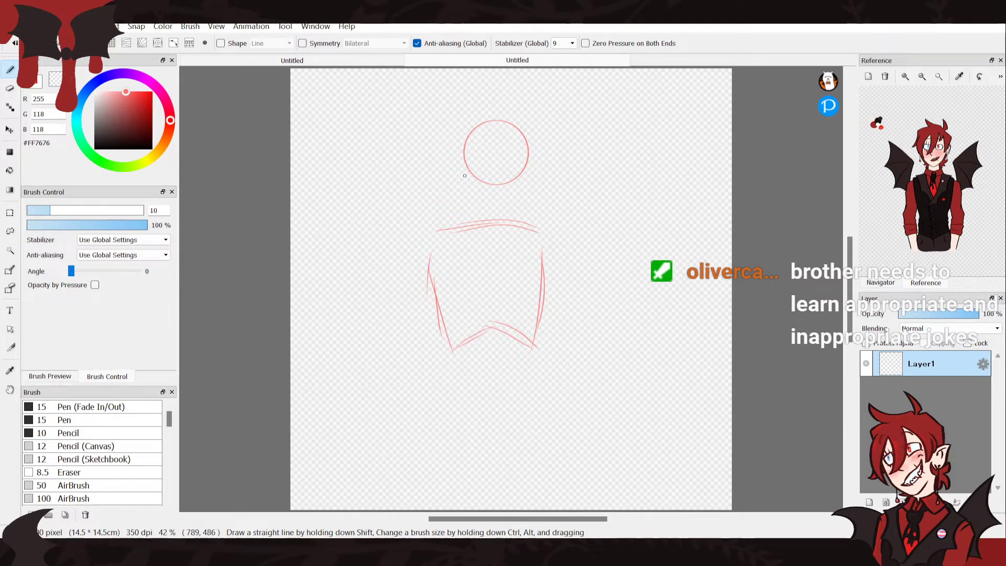
# Try to mirror the torso using a horizontally flipped copy on a duplicate layer aligned to the head circle
pyautogui.hotkey('ctrl', 'shift', 'n')
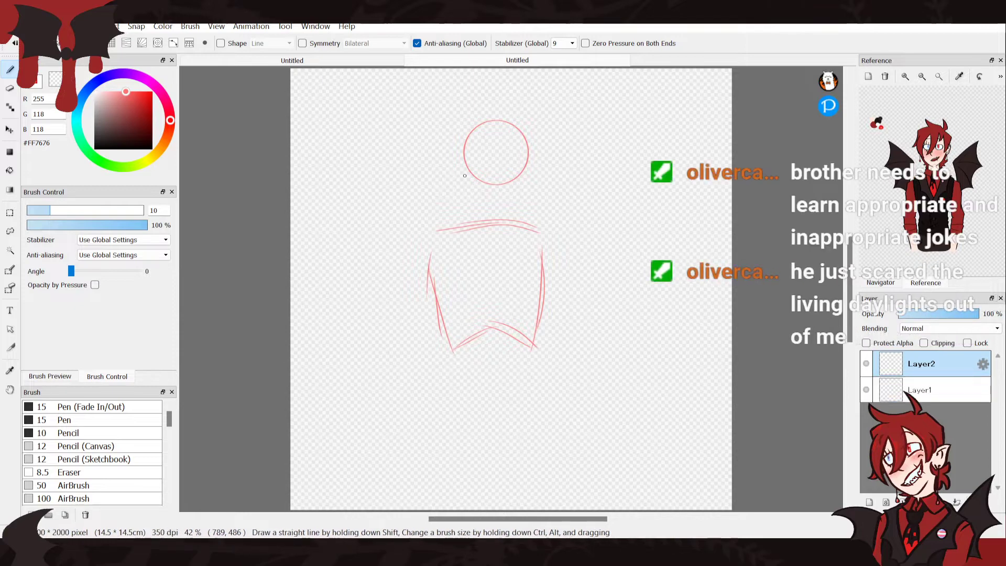
pyautogui.hotkey('ctrl', 't')
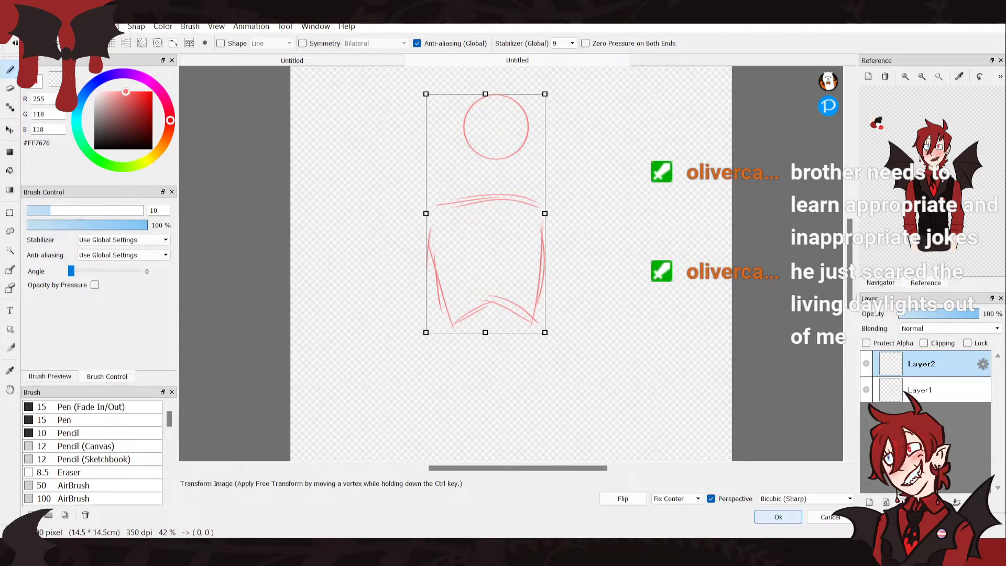
pyautogui.click(779, 517)
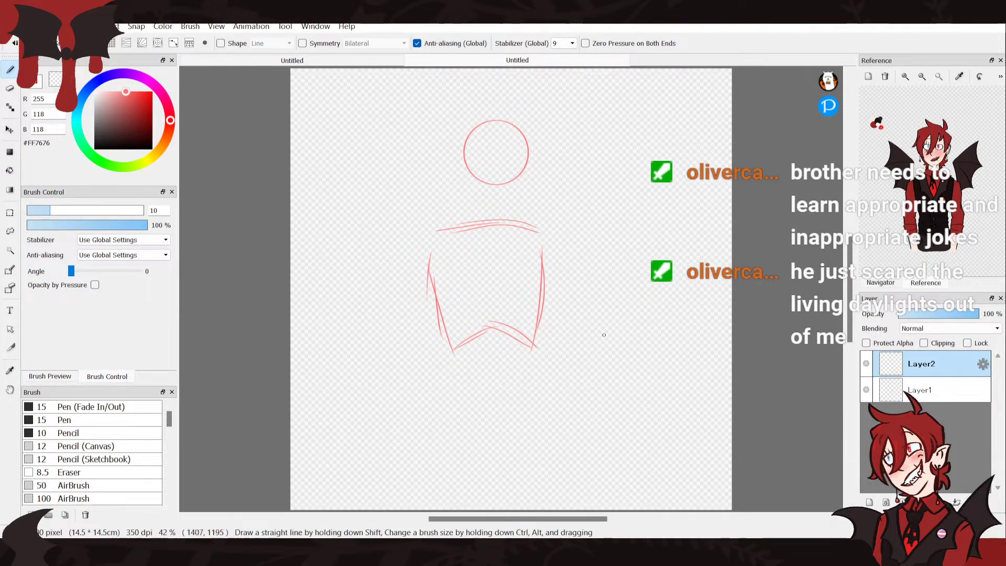
pyautogui.hotkey('ctrl', 't')
pyautogui.click(623, 498)
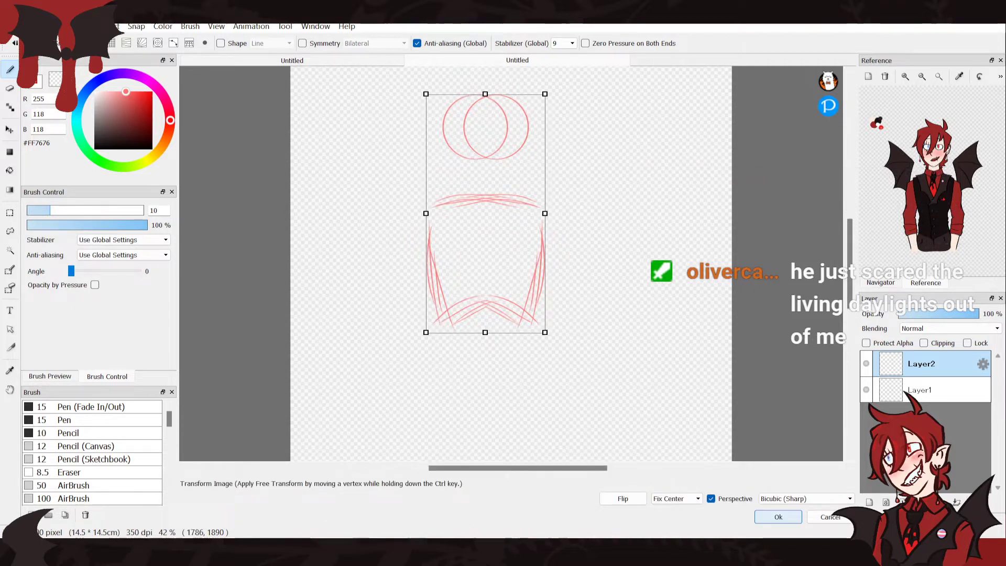
pyautogui.click(779, 517)
pyautogui.click(9, 129)
pyautogui.moveTo(502, 300); pyautogui.dragTo(523, 300)
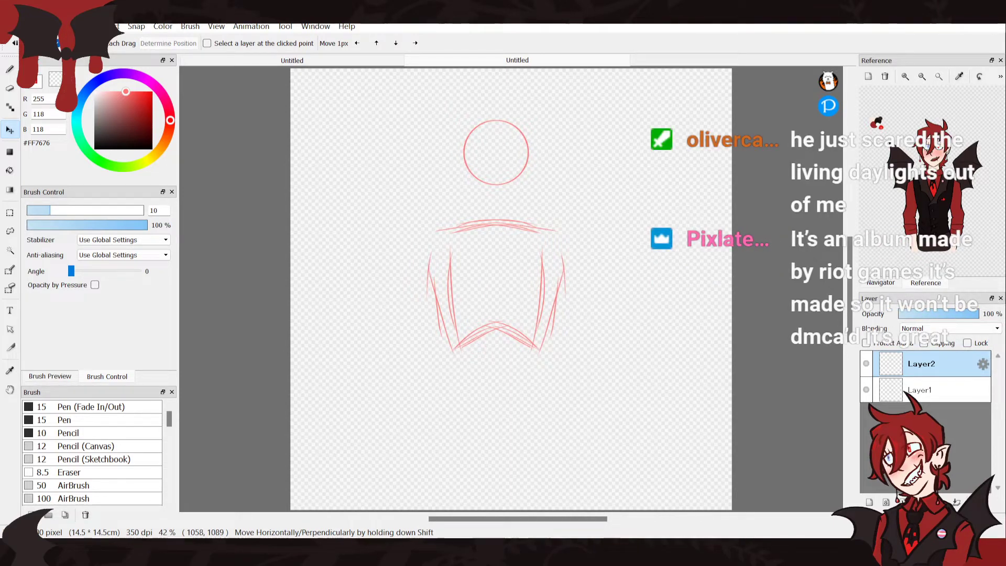
pyautogui.hotkey('ctrl', 'z')
# Redraw the left side of the torso further inward on Layer1 and erase the old outer line with the transparent colour
pyautogui.click(923, 390)
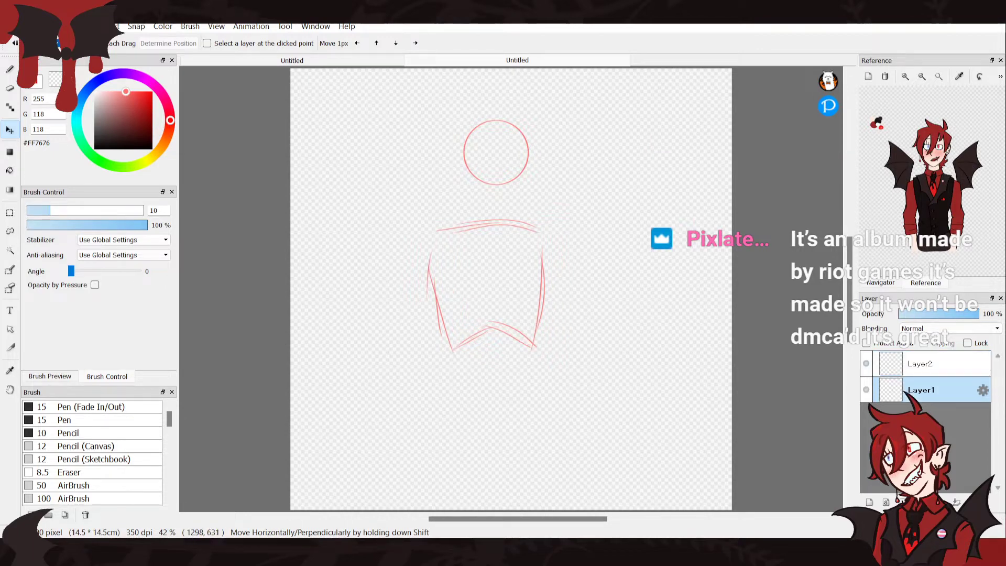
pyautogui.press('b')
pyautogui.moveTo(436, 243); pyautogui.dragTo(447, 326)
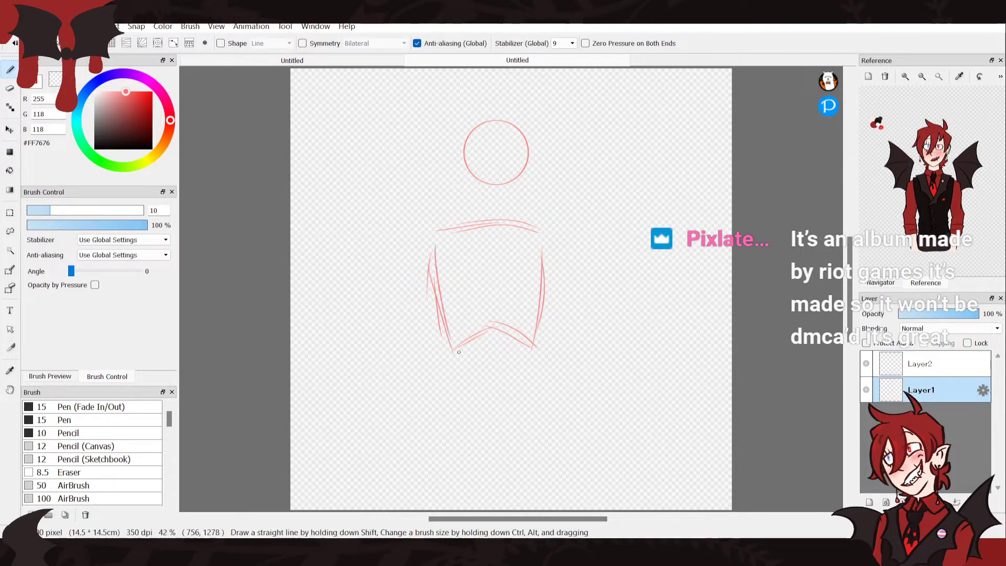
pyautogui.click(55, 79)
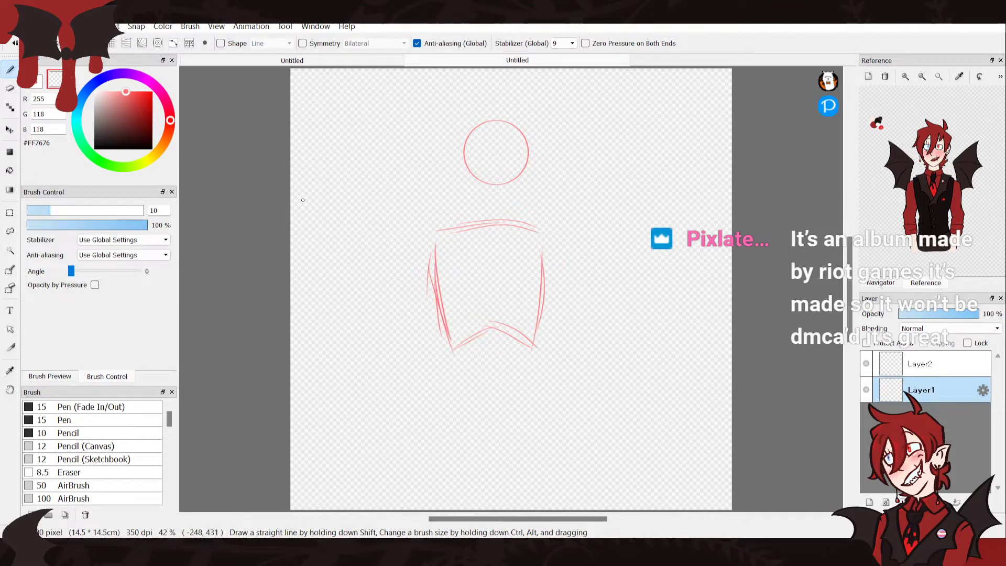
pyautogui.moveTo(429, 268); pyautogui.dragTo(434, 312)
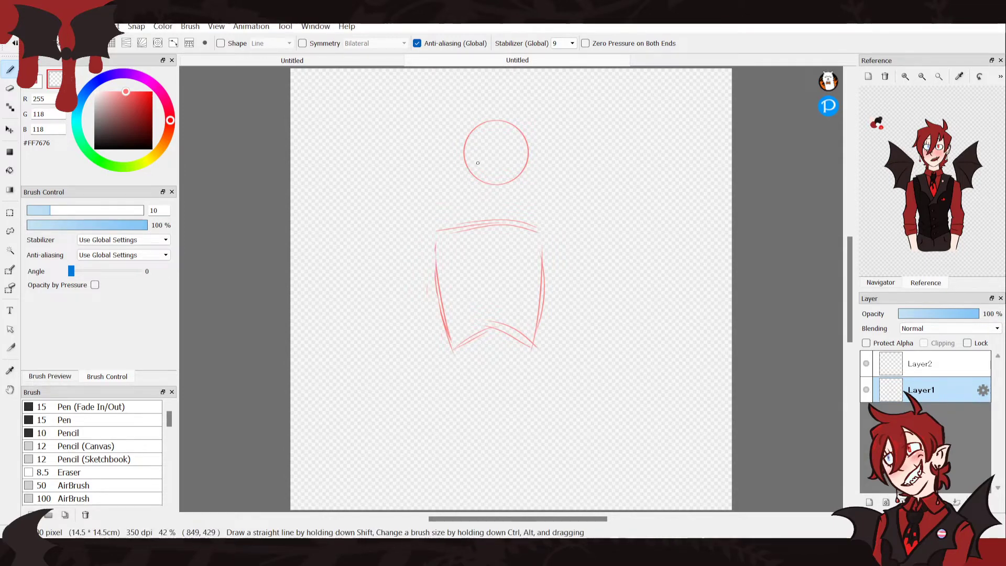
# Duplicate the sketch layer, flip the copy horizontally and shift it until both head circles coincide
pyautogui.hotkey('ctrl', 'shift', 'n')
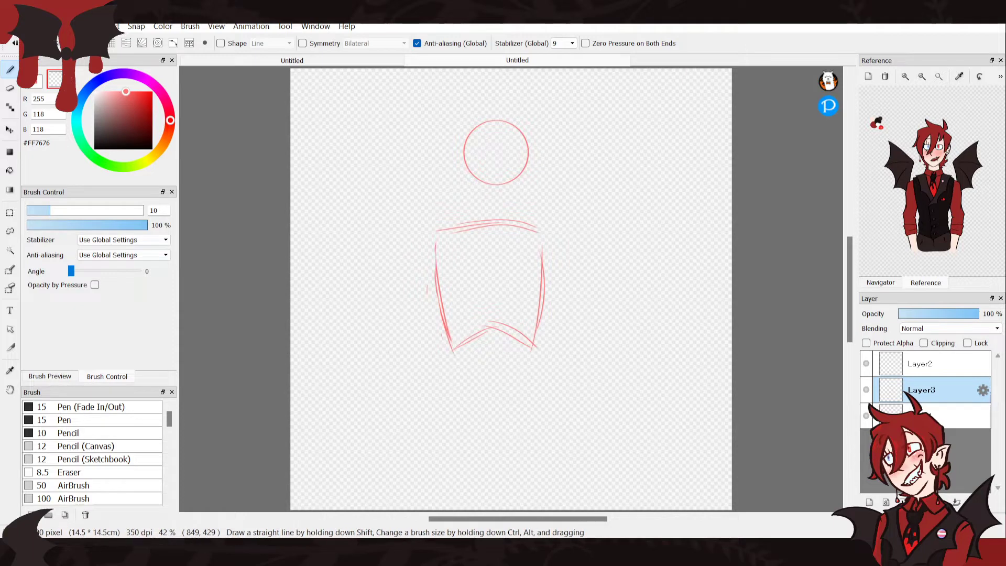
pyautogui.hotkey('ctrl', 't')
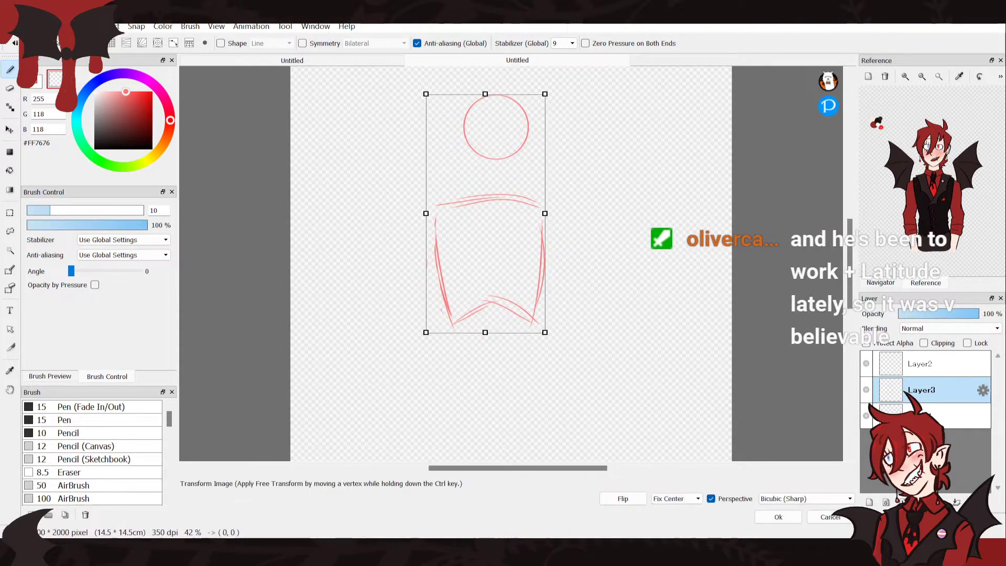
pyautogui.click(623, 498)
pyautogui.click(778, 517)
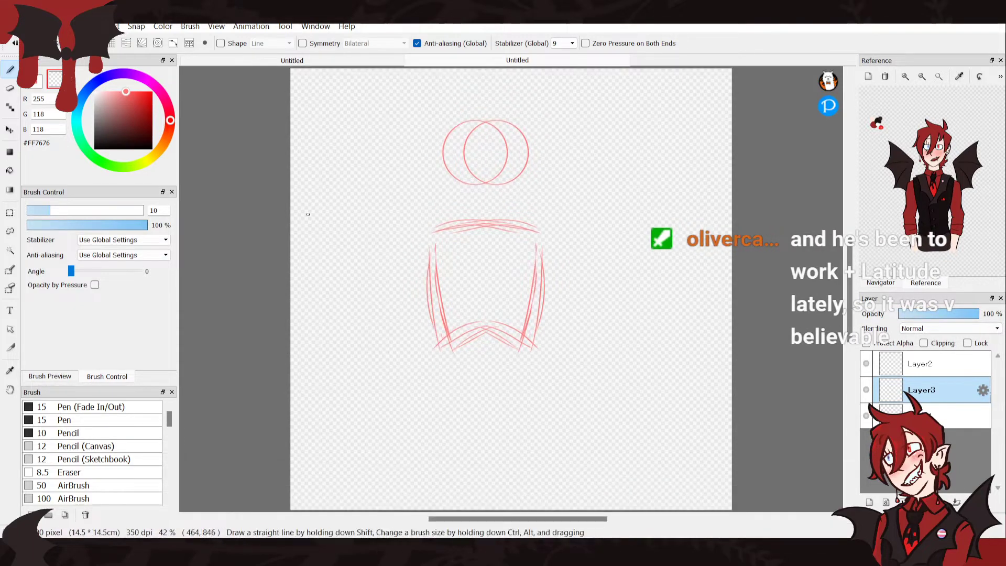
pyautogui.click(10, 129)
pyautogui.moveTo(443, 287); pyautogui.dragTo(464, 287)
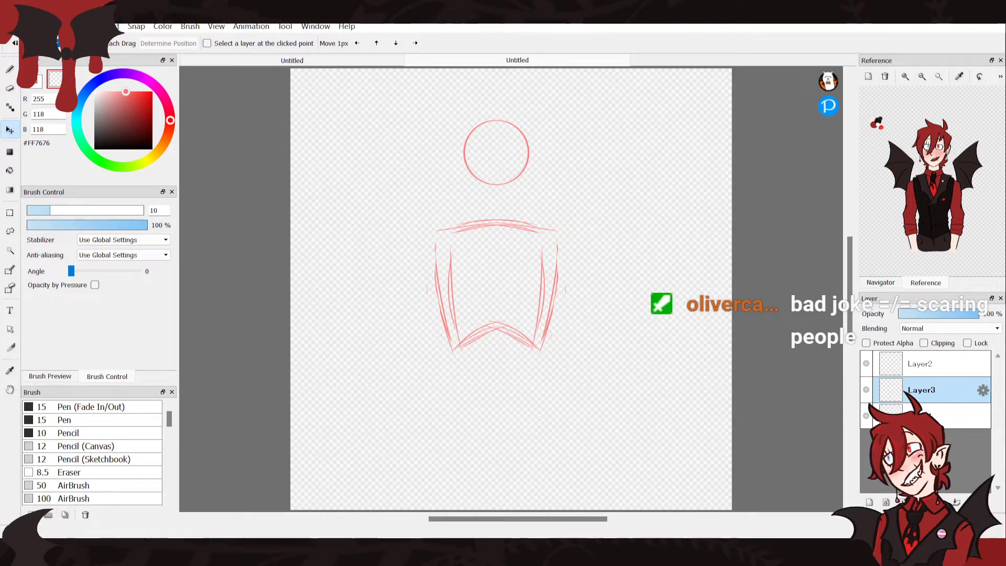
# Try erasing the overlapping inner side lines of the mirrored torso, then delete the flipped copy's layer
pyautogui.press('b')
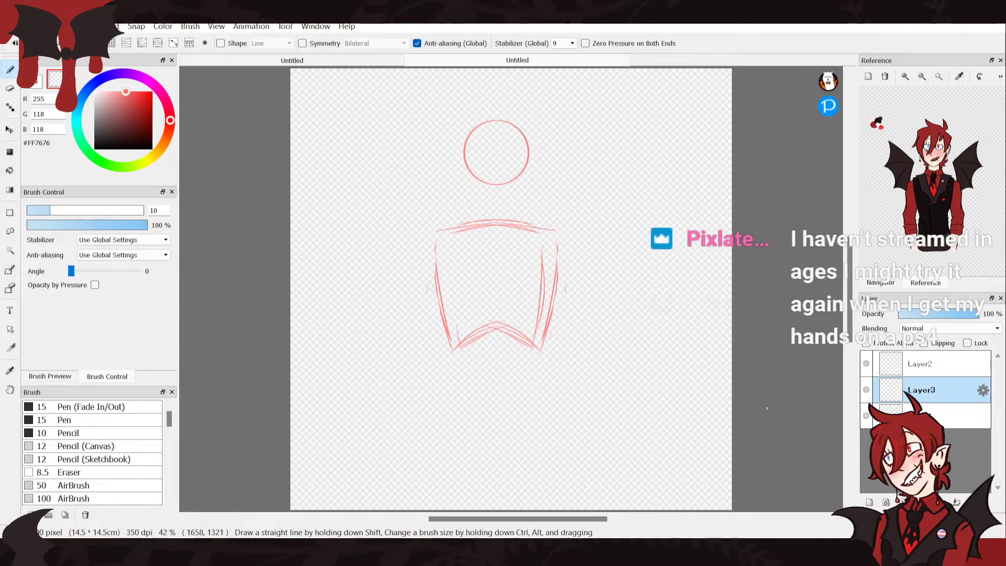
pyautogui.click(955, 417)
pyautogui.moveTo(541, 248); pyautogui.dragTo(541, 302)
pyautogui.hotkey('ctrl', 'z')
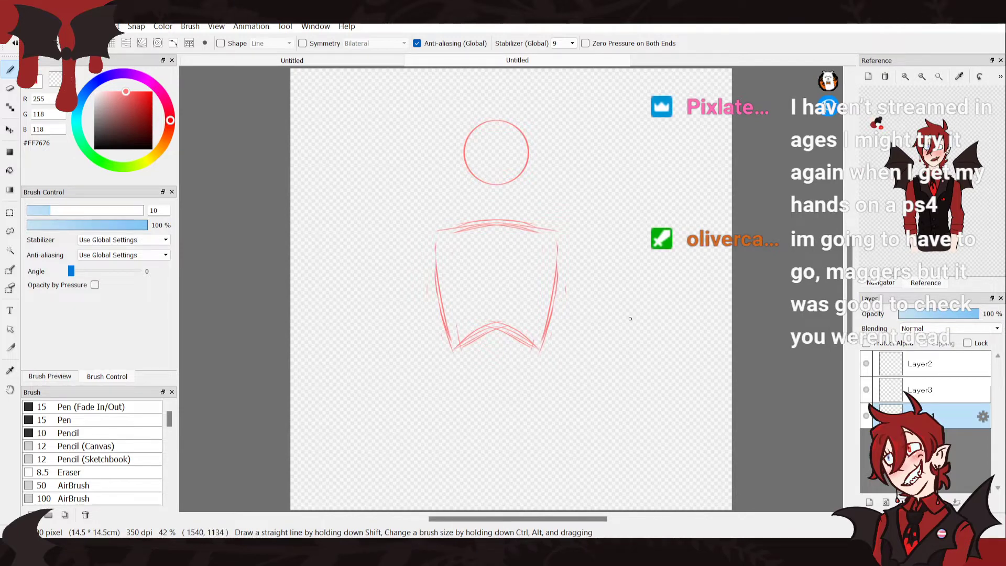
pyautogui.click(943, 390)
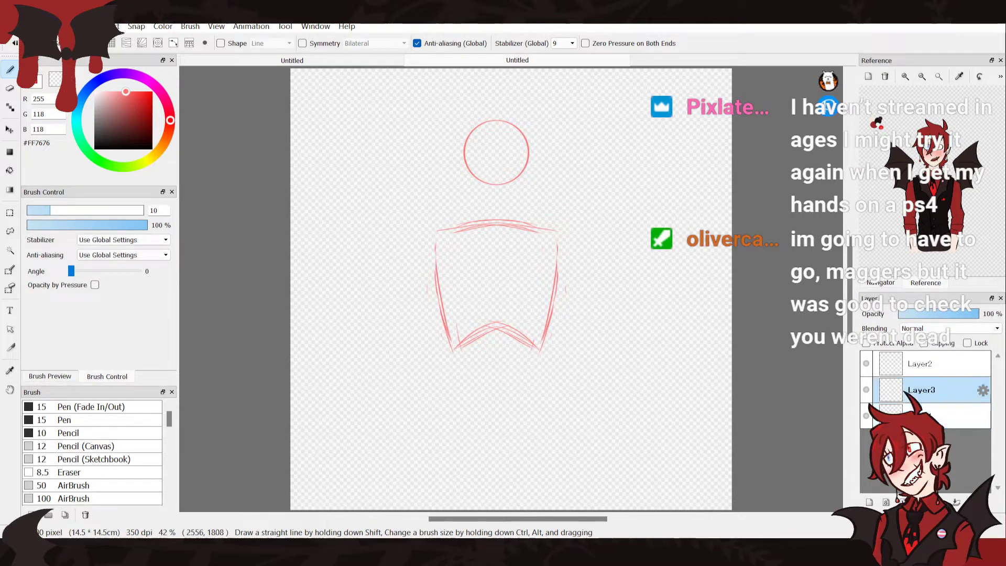
pyautogui.moveTo(542, 251); pyautogui.dragTo(536, 339)
pyautogui.moveTo(451, 250); pyautogui.dragTo(456, 332)
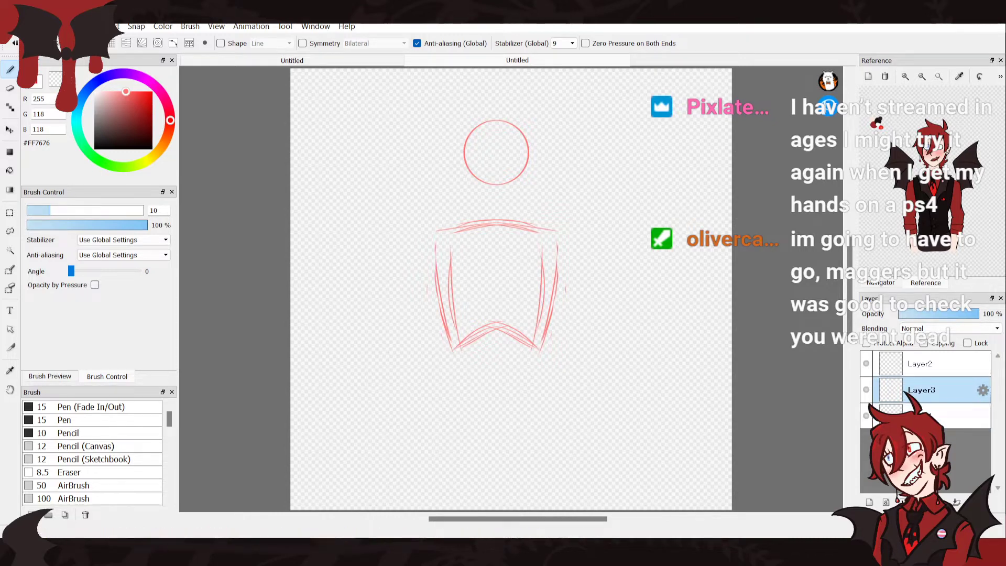
pyautogui.click(974, 502)
# On Layer1, sketch the pelvis below the torso with a curved waistband, angled sides and a flat lower edge
pyautogui.click(943, 390)
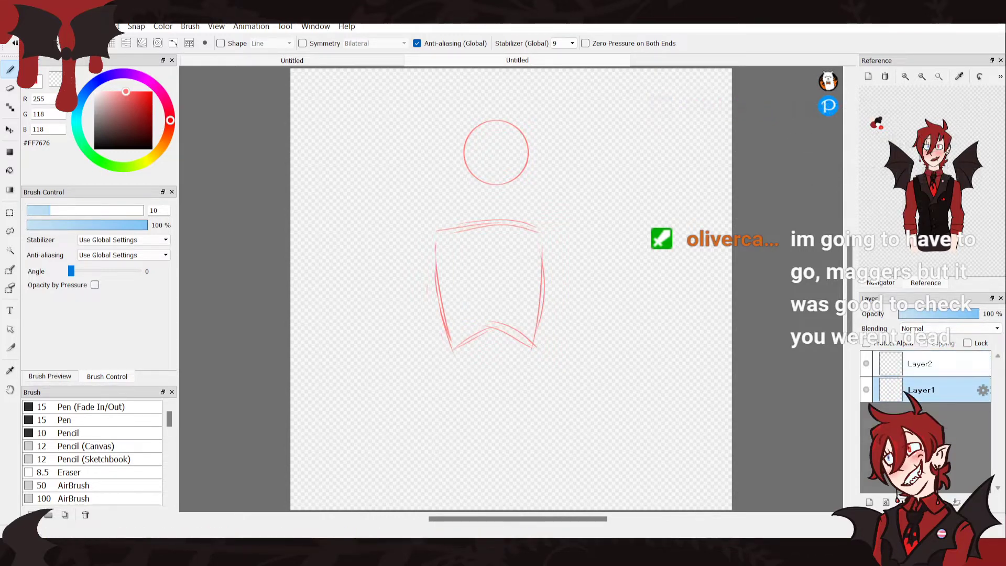
pyautogui.moveTo(537, 405)
pyautogui.mouseDown()
pyautogui.moveTo(454, 420)
pyautogui.moveTo(514, 415)
pyautogui.moveTo(439, 405)
pyautogui.moveTo(520, 392)
pyautogui.mouseUp()
pyautogui.moveTo(522, 468); pyautogui.dragTo(543, 424)
pyautogui.moveTo(542, 418)
pyautogui.mouseDown()
pyautogui.moveTo(514, 467)
pyautogui.moveTo(473, 479)
pyautogui.moveTo(519, 471)
pyautogui.mouseUp()
pyautogui.moveTo(432, 426); pyautogui.dragTo(451, 477)
# Connect the torso to the hips with a narrowing waist contour on both sides
pyautogui.moveTo(535, 341)
pyautogui.mouseDown()
pyautogui.moveTo(527, 381)
pyautogui.moveTo(542, 439)
pyautogui.mouseUp()
pyautogui.moveTo(535, 388); pyautogui.dragTo(540, 435)
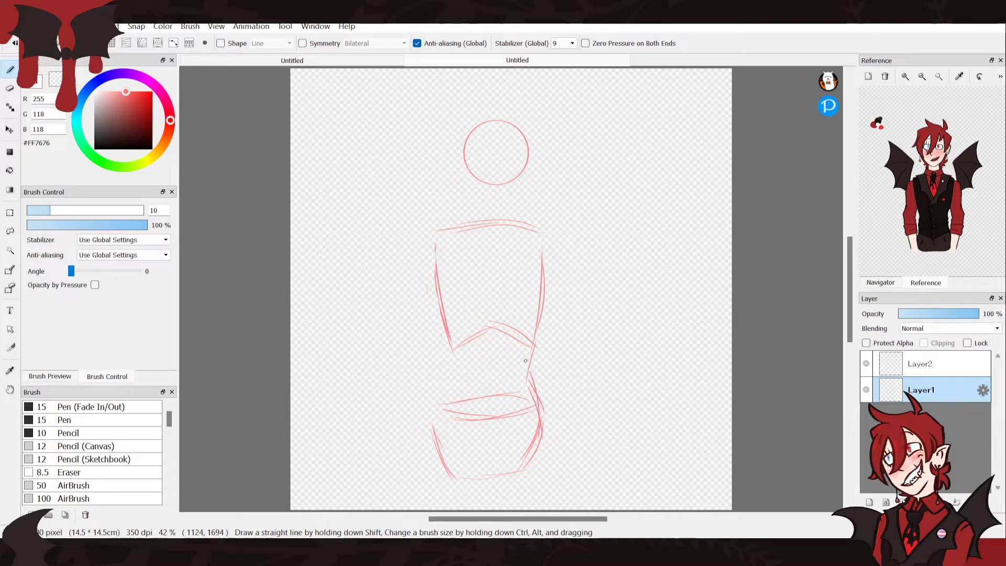
pyautogui.moveTo(439, 287)
pyautogui.mouseDown()
pyautogui.moveTo(449, 408)
pyautogui.moveTo(448, 369)
pyautogui.moveTo(430, 441)
pyautogui.moveTo(443, 384)
pyautogui.moveTo(430, 429)
pyautogui.mouseUp()
# Draw both outer thigh lines down to the canvas edge and close the torso's right shoulder corner, with the navigator preview showing
pyautogui.moveTo(543, 423); pyautogui.dragTo(536, 508)
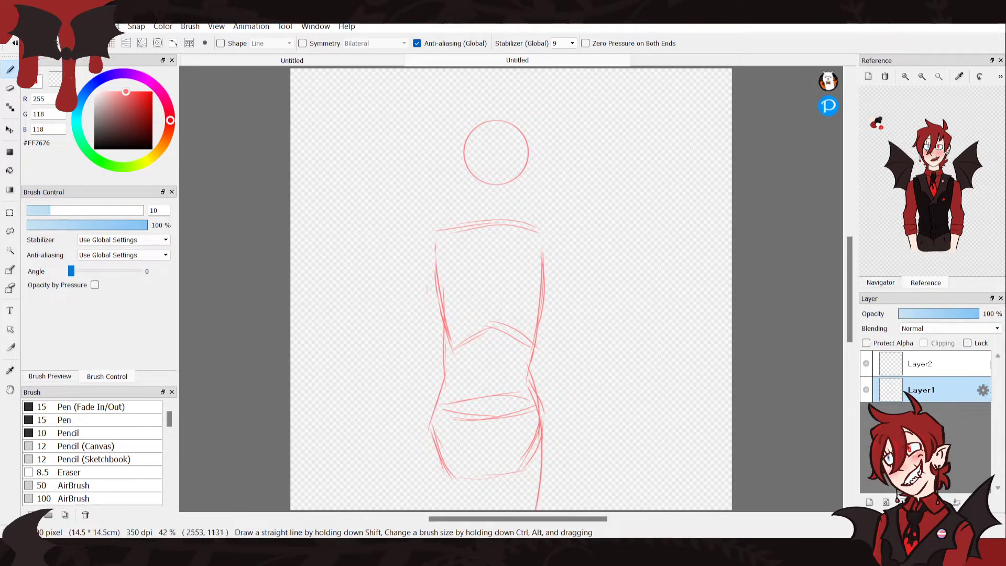
pyautogui.click(880, 283)
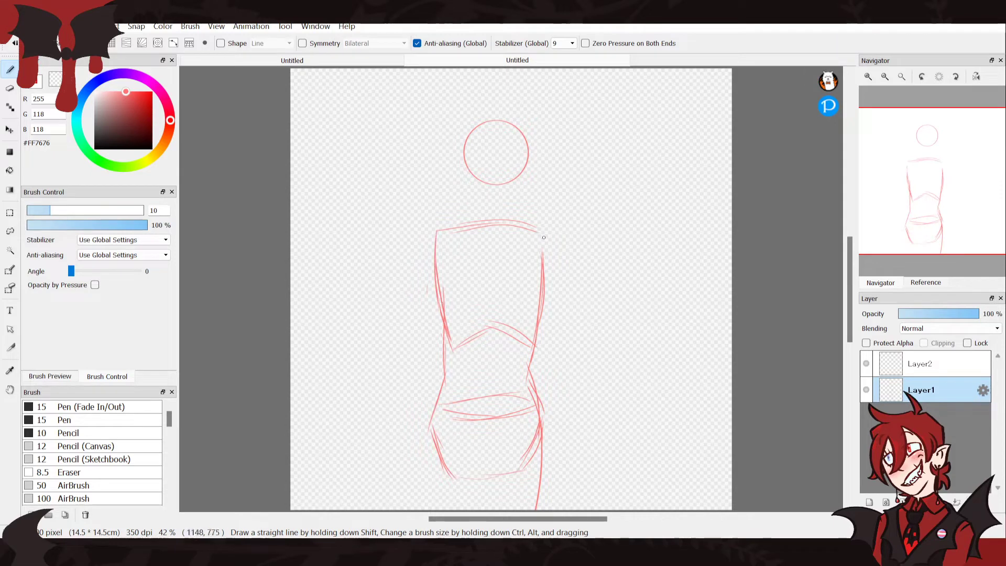
pyautogui.moveTo(545, 238); pyautogui.dragTo(538, 287)
pyautogui.moveTo(429, 431); pyautogui.dragTo(428, 507)
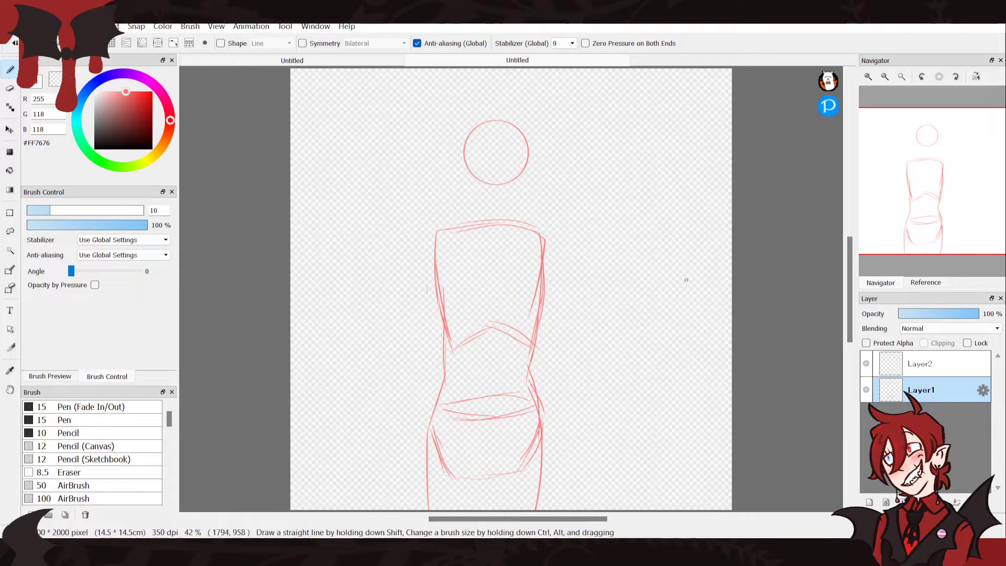
# Duplicate the body sketch onto a new layer above Layer1 and flip the copy horizontally
pyautogui.hotkey('ctrl', 'shift', 'n')
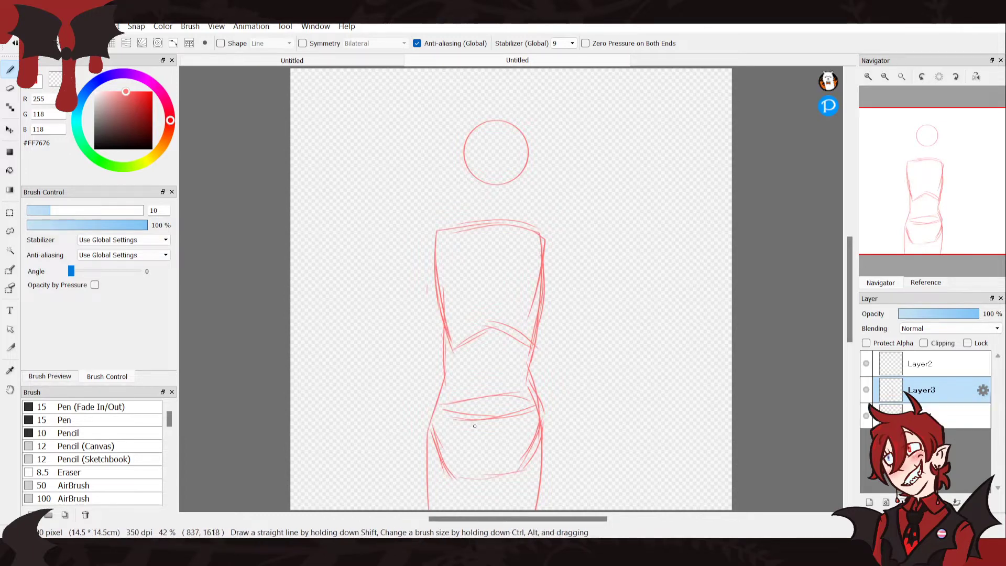
pyautogui.hotkey('ctrl', 'v')
pyautogui.click(623, 499)
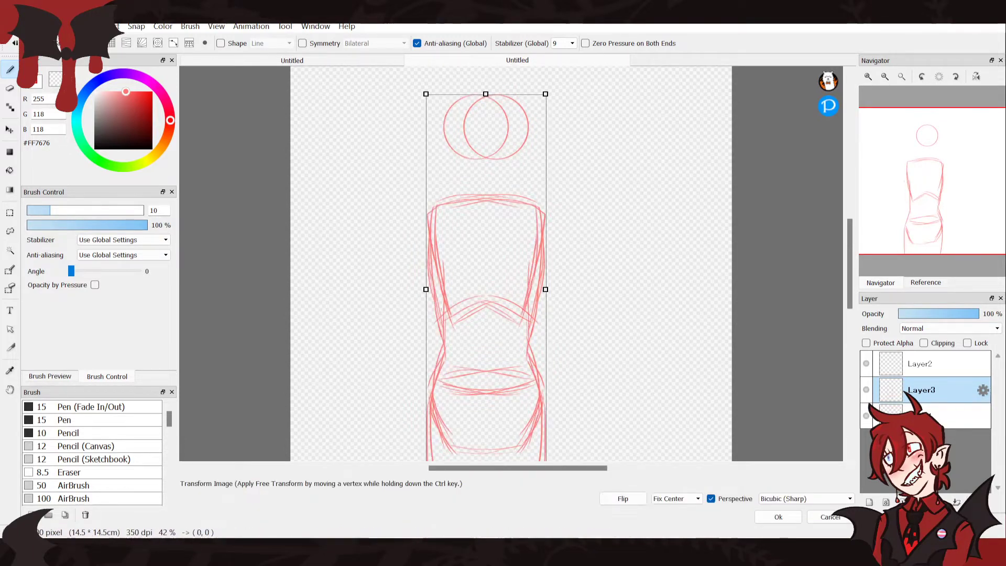
pyautogui.press('v')
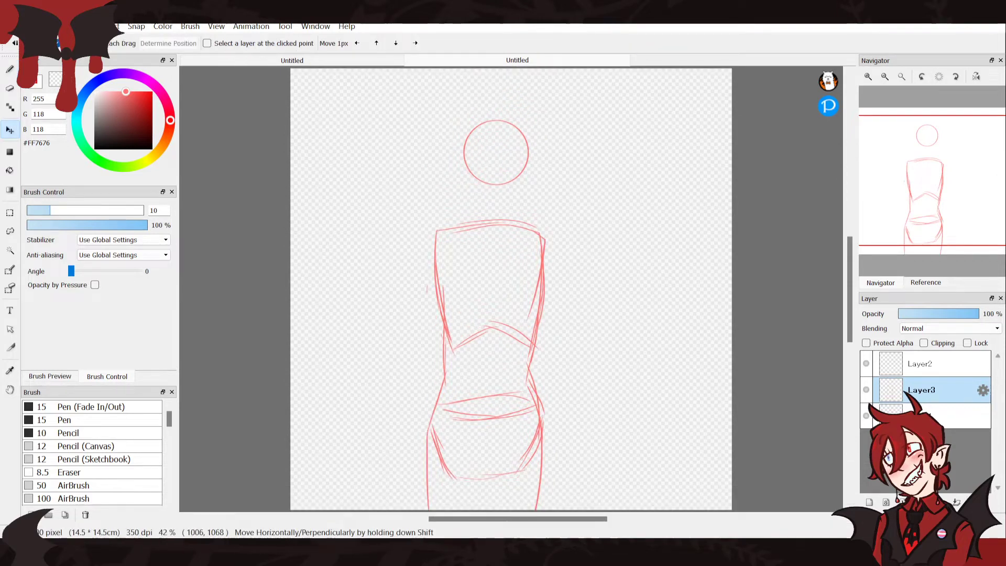
pyautogui.hotkey('ctrl', 'v')
pyautogui.click(623, 499)
pyautogui.click(779, 518)
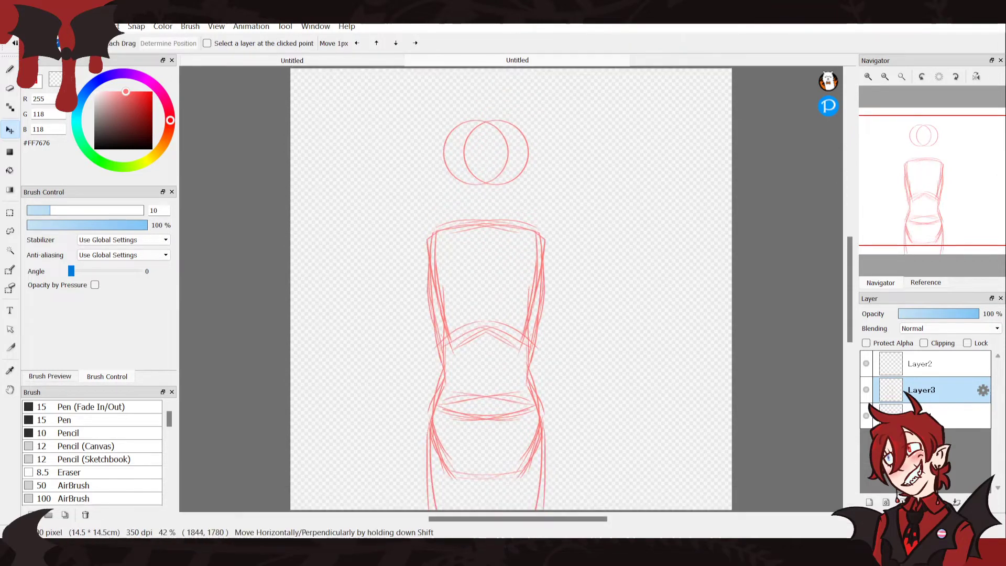
# Shift the flipped copy until both head circles coincide, and erase the overlapping inner line along the torso's left side at brush size 35
pyautogui.moveTo(475, 300); pyautogui.dragTo(495, 299)
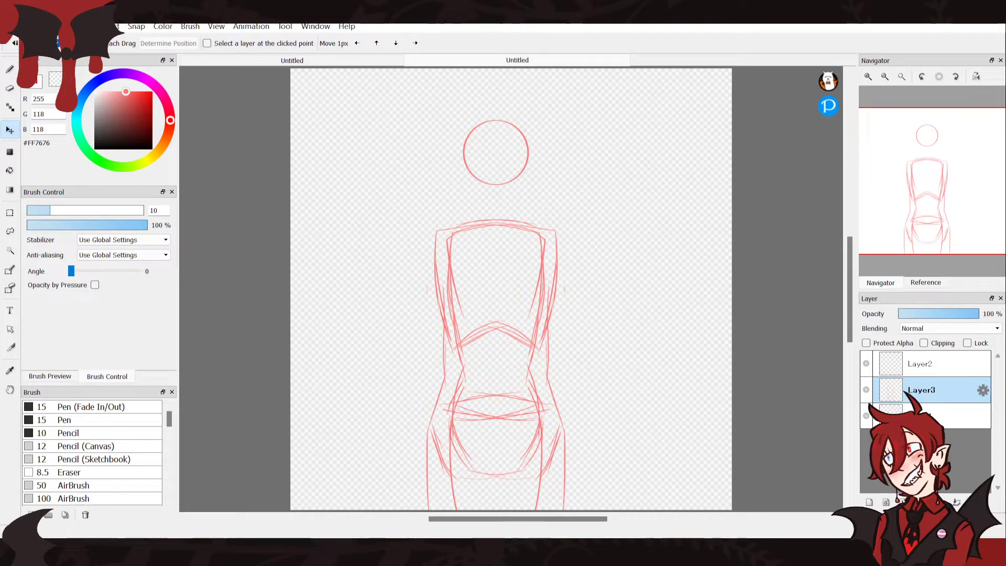
pyautogui.press('b')
pyautogui.moveTo(452, 256); pyautogui.dragTo(456, 334)
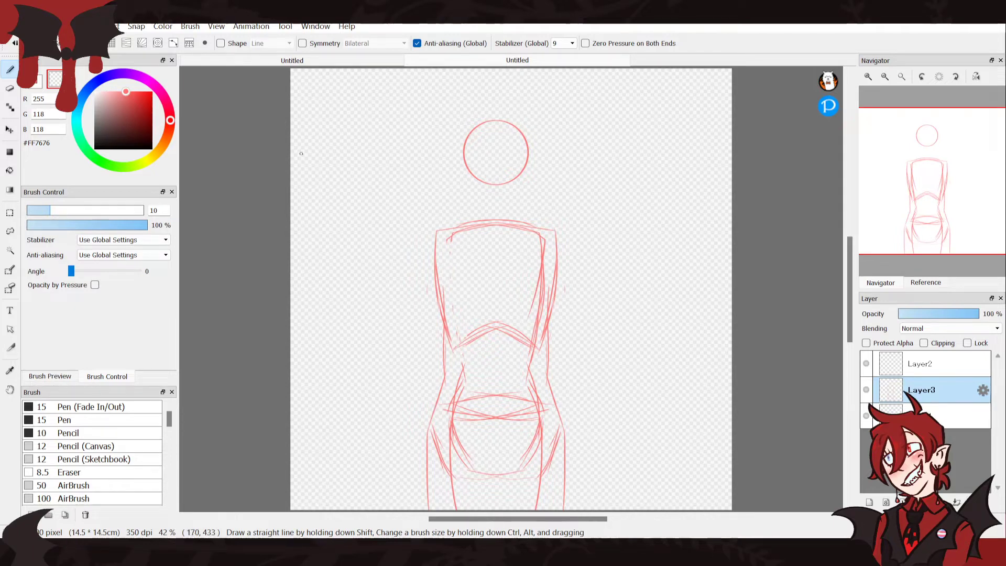
pyautogui.click(97, 210)
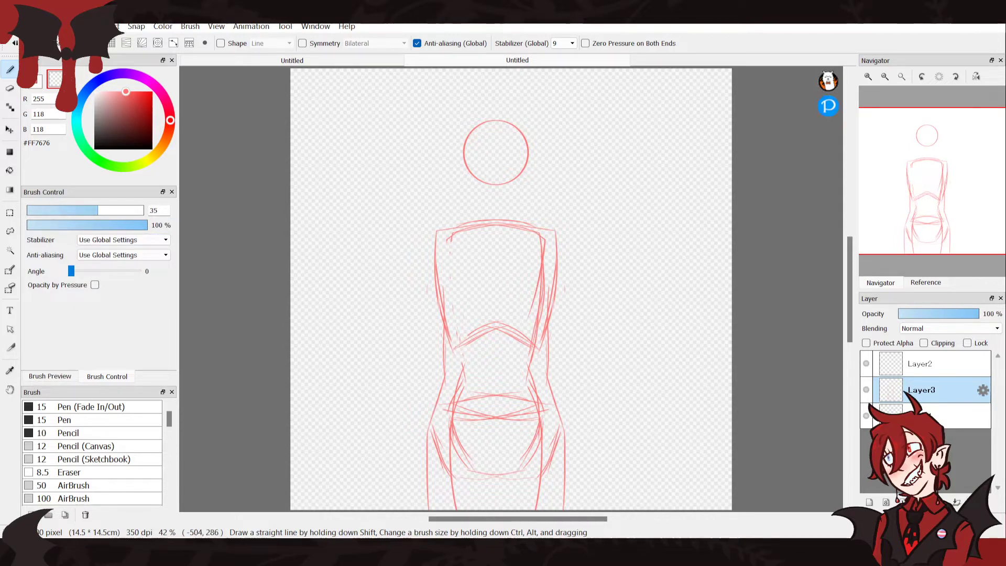
pyautogui.moveTo(449, 240); pyautogui.dragTo(463, 228)
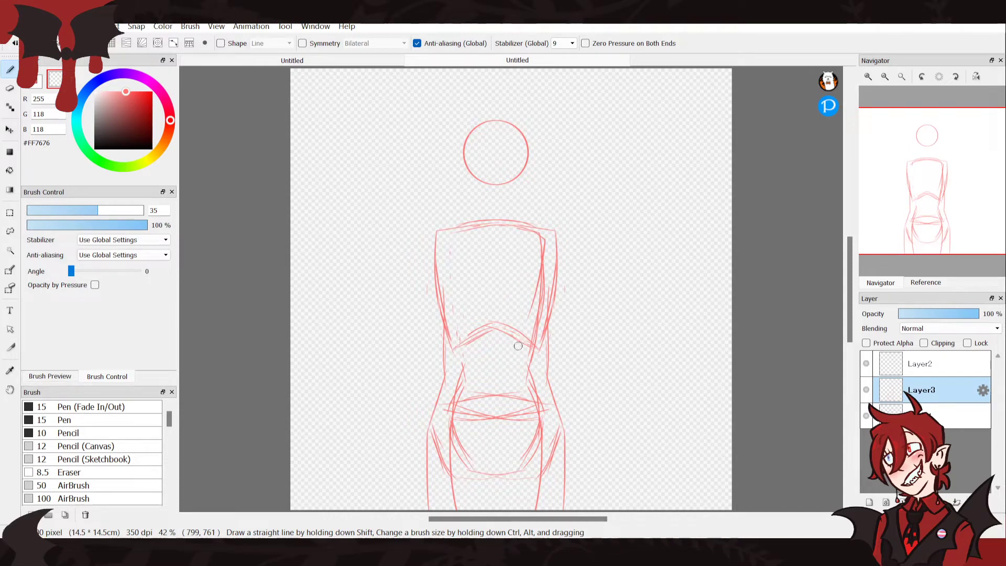
# On Layer3, erase the copy's overlapping lines around the ribcage arch, left waist, waistband and pelvis
pyautogui.moveTo(455, 315); pyautogui.dragTo(462, 381)
pyautogui.moveTo(474, 338)
pyautogui.mouseDown()
pyautogui.moveTo(459, 355)
pyautogui.moveTo(445, 418)
pyautogui.mouseUp()
pyautogui.moveTo(456, 507)
pyautogui.mouseDown()
pyautogui.moveTo(464, 460)
pyautogui.moveTo(455, 500)
pyautogui.moveTo(480, 448)
pyautogui.mouseUp()
pyautogui.moveTo(499, 369); pyautogui.dragTo(542, 450)
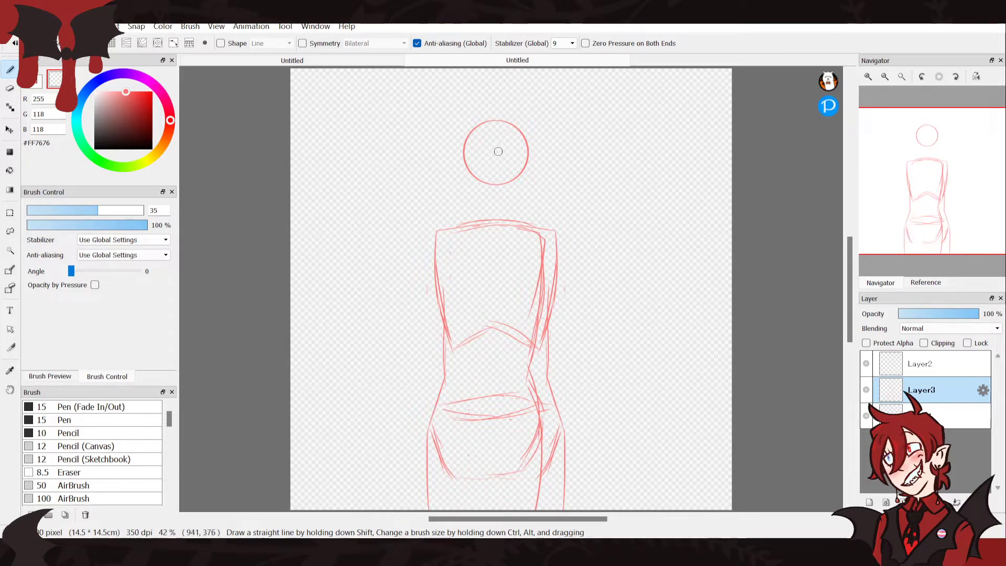
# On Layer1, erase the overlapping inner lines down the right side of the torso, waist and thigh
pyautogui.click(934, 364)
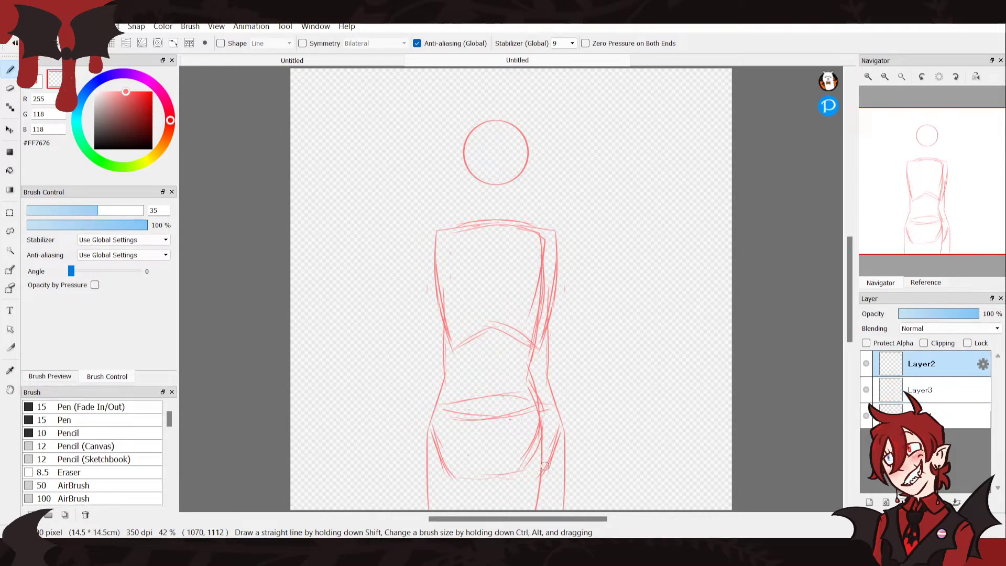
pyautogui.click(934, 417)
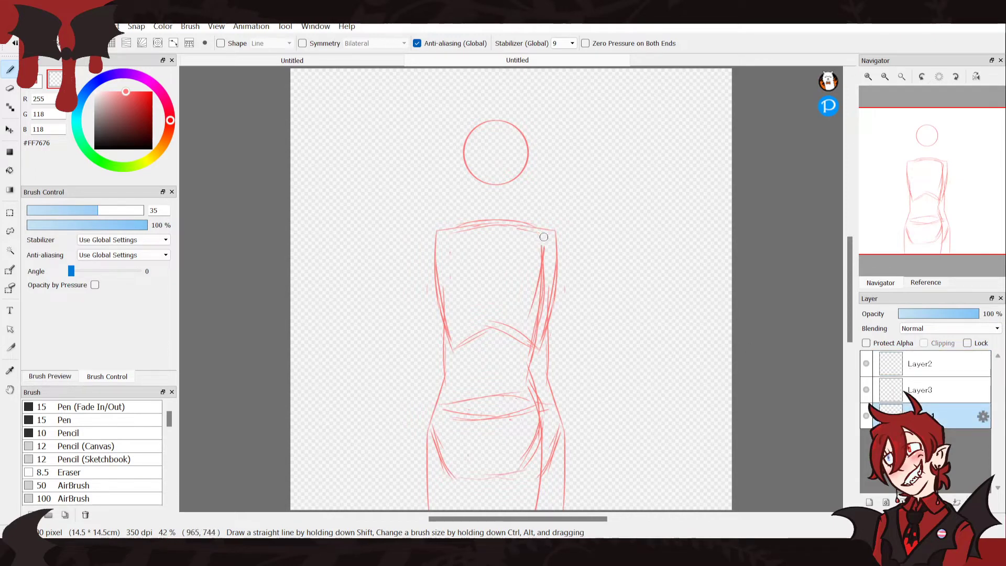
pyautogui.moveTo(523, 231)
pyautogui.mouseDown()
pyautogui.moveTo(521, 369)
pyautogui.moveTo(538, 330)
pyautogui.moveTo(520, 336)
pyautogui.moveTo(547, 470)
pyautogui.moveTo(536, 372)
pyautogui.mouseUp()
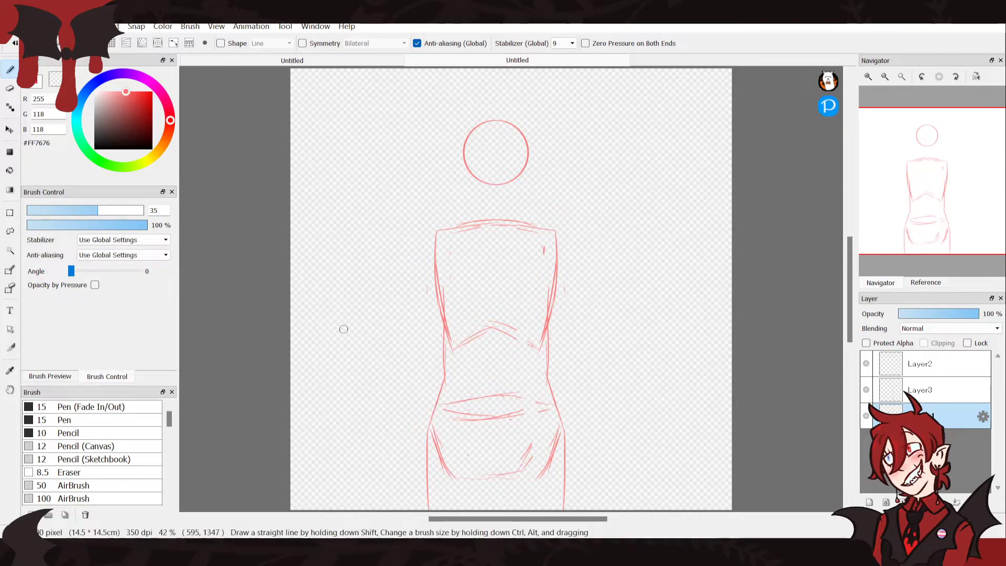
# Set the brush size to 10 and merge Layer3 down into Layer1
pyautogui.press('BackSpace')
pyautogui.press('BackSpace')
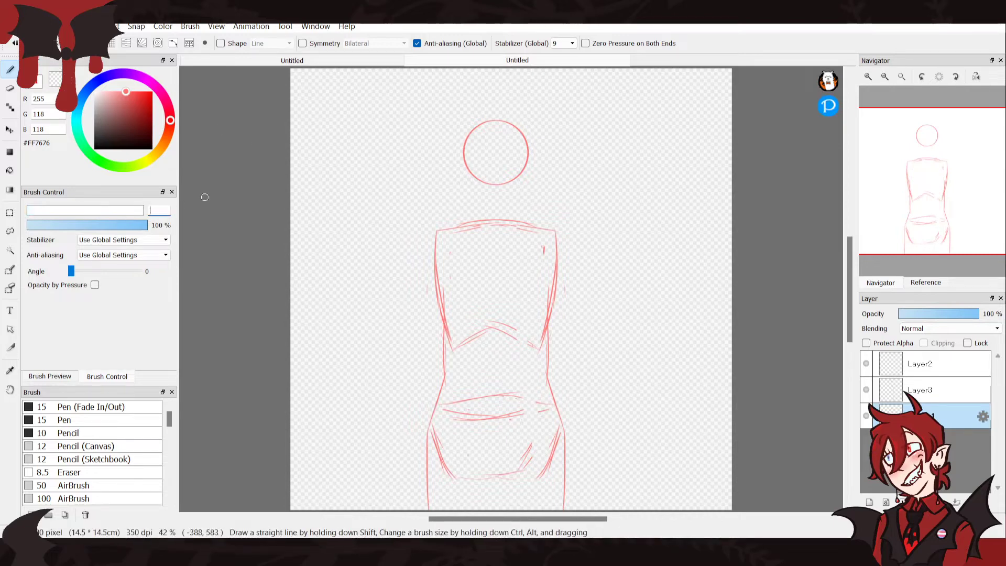
pyautogui.write('19')
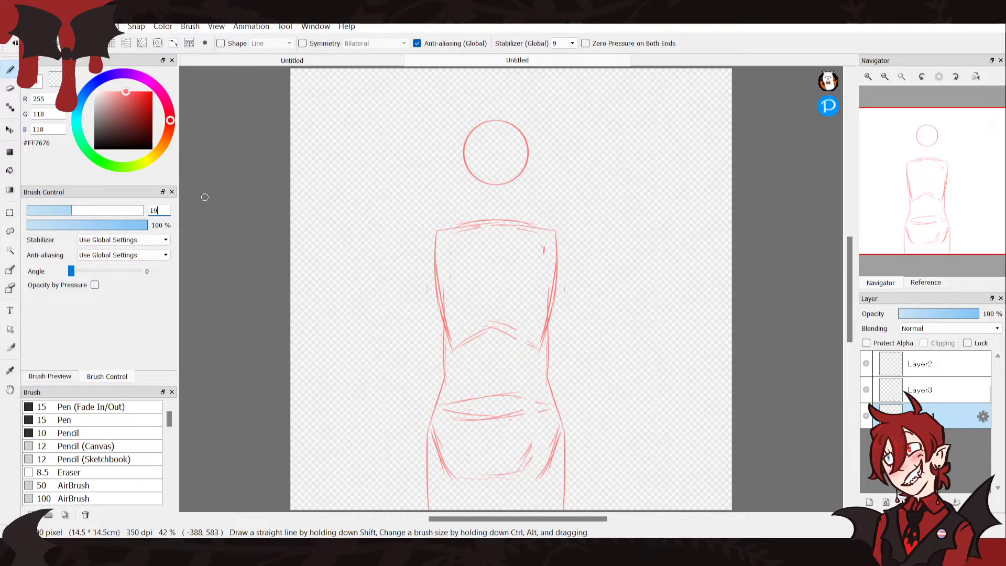
pyautogui.press('BackSpace')
pyautogui.write('0')
pyautogui.click(938, 390)
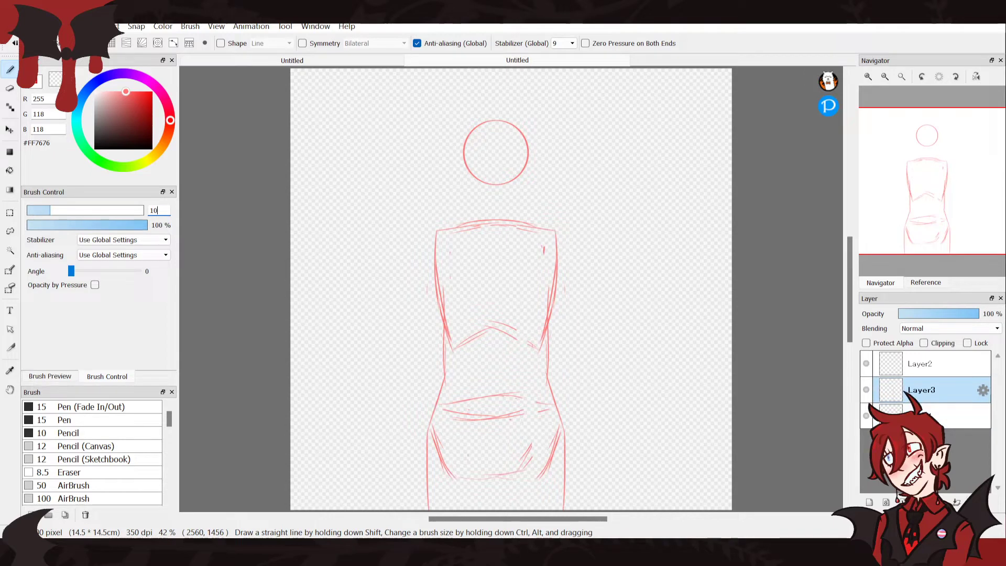
pyautogui.click(957, 502)
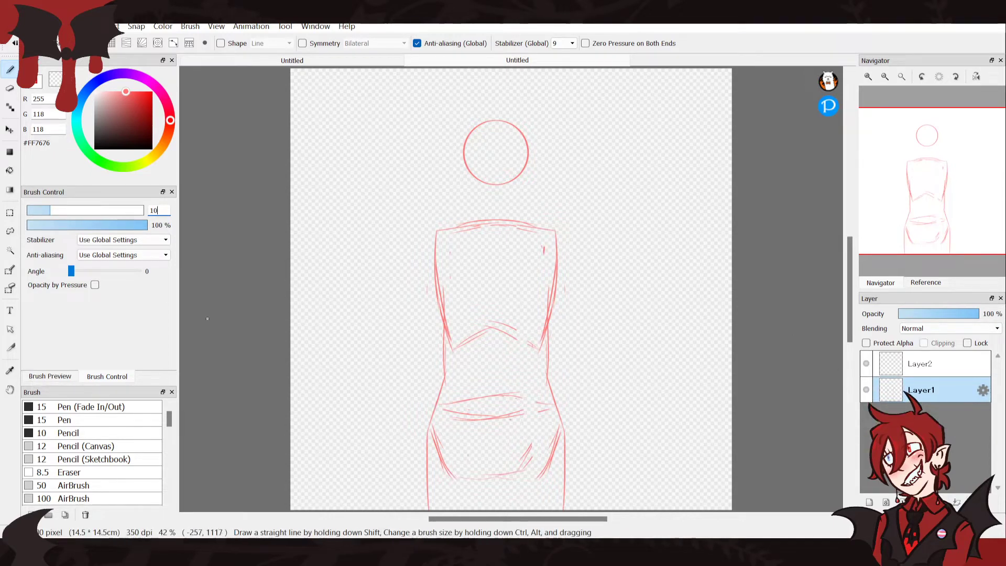
# Try narrowing the whole body sketch below the head by transforming a lasso selection around it, and undo the transform
pyautogui.press('l')
pyautogui.moveTo(396, 445)
pyautogui.mouseDown()
pyautogui.moveTo(392, 472)
pyautogui.moveTo(656, 433)
pyautogui.moveTo(603, 157)
pyautogui.moveTo(362, 230)
pyautogui.moveTo(395, 445)
pyautogui.mouseUp()
pyautogui.hotkey('ctrl', 't')
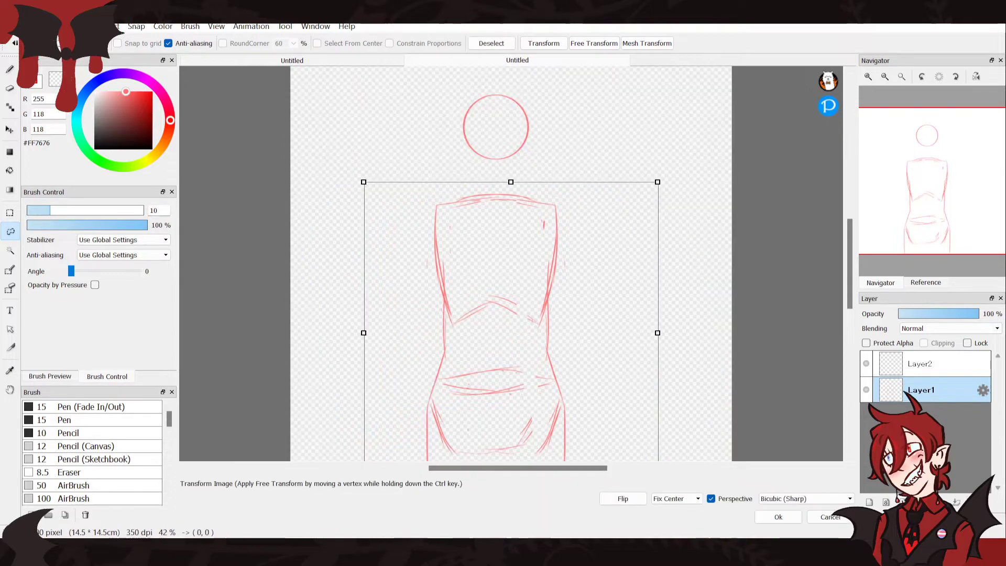
pyautogui.moveTo(364, 333); pyautogui.dragTo(382, 333)
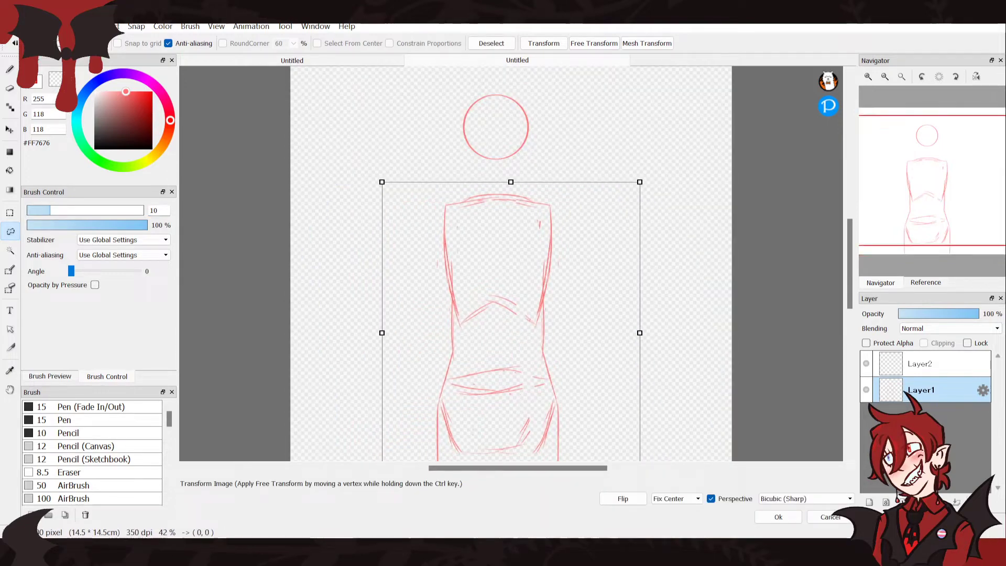
pyautogui.moveTo(492, 336)
pyautogui.mouseDown()
pyautogui.moveTo(652, 288)
pyautogui.moveTo(578, 205)
pyautogui.moveTo(582, 195)
pyautogui.mouseUp()
pyautogui.moveTo(729, 344); pyautogui.dragTo(719, 367)
pyautogui.moveTo(471, 345); pyautogui.dragTo(476, 359)
pyautogui.click(778, 517)
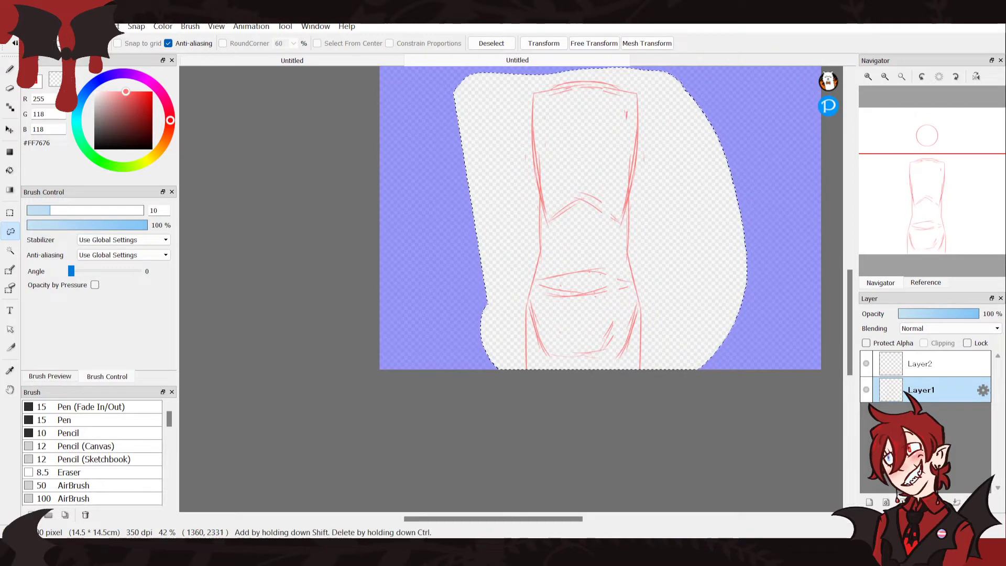
pyautogui.press('b')
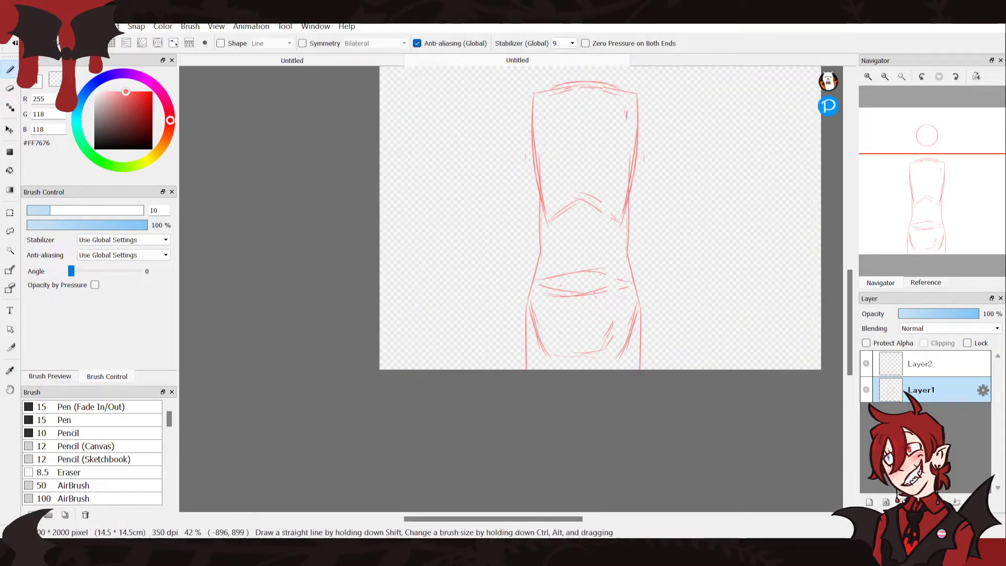
pyautogui.hotkey('ctrl', 'z')
pyautogui.hotkey('ctrl', 'z')
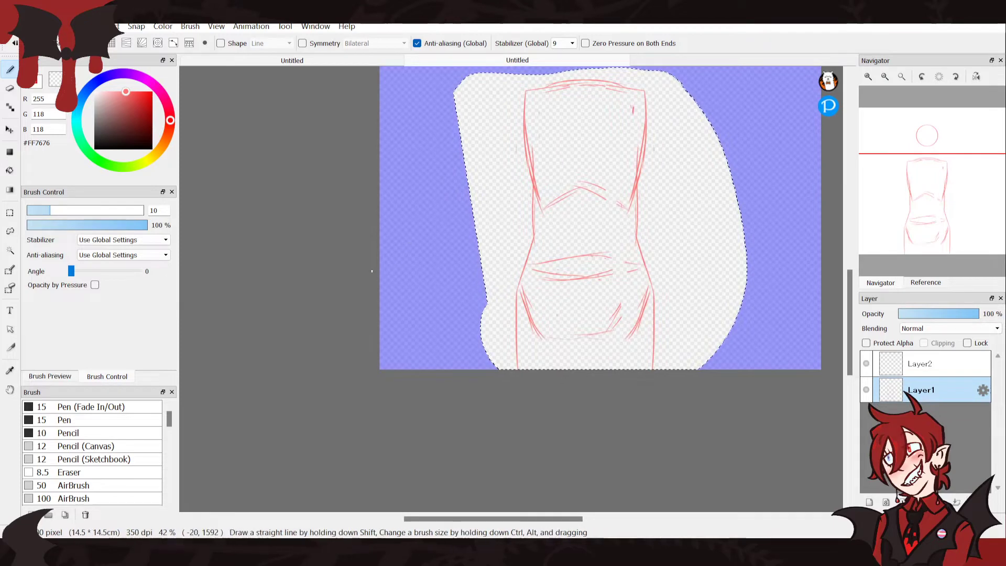
# Replace the selection with a lasso around the hips and thighs, free-transform them slightly narrower to meet the waist, and deselect
pyautogui.press('l')
pyautogui.hotkey('ctrl', 'd')
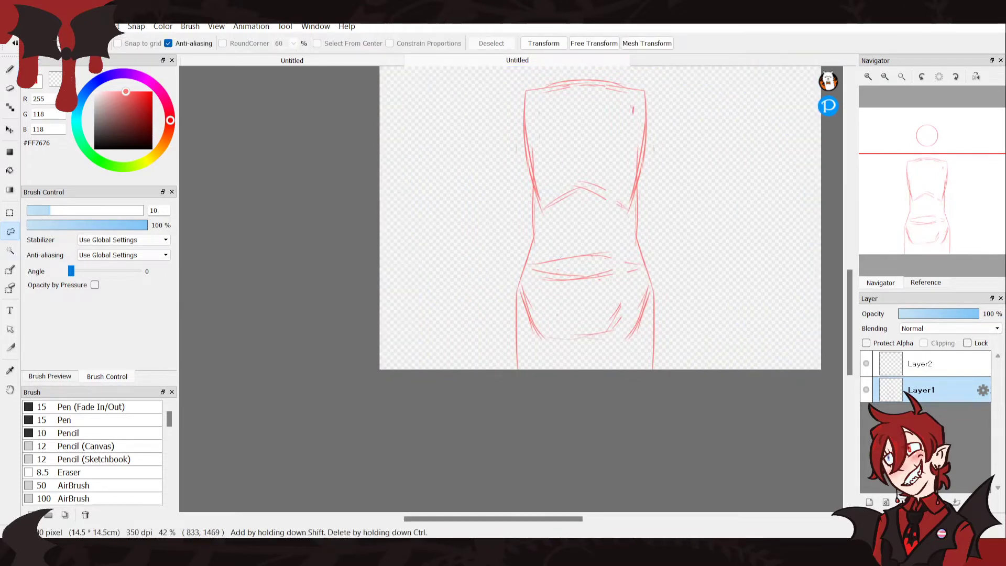
pyautogui.moveTo(599, 235)
pyautogui.mouseDown()
pyautogui.moveTo(537, 238)
pyautogui.moveTo(502, 322)
pyautogui.moveTo(586, 451)
pyautogui.moveTo(698, 338)
pyautogui.moveTo(697, 286)
pyautogui.mouseUp()
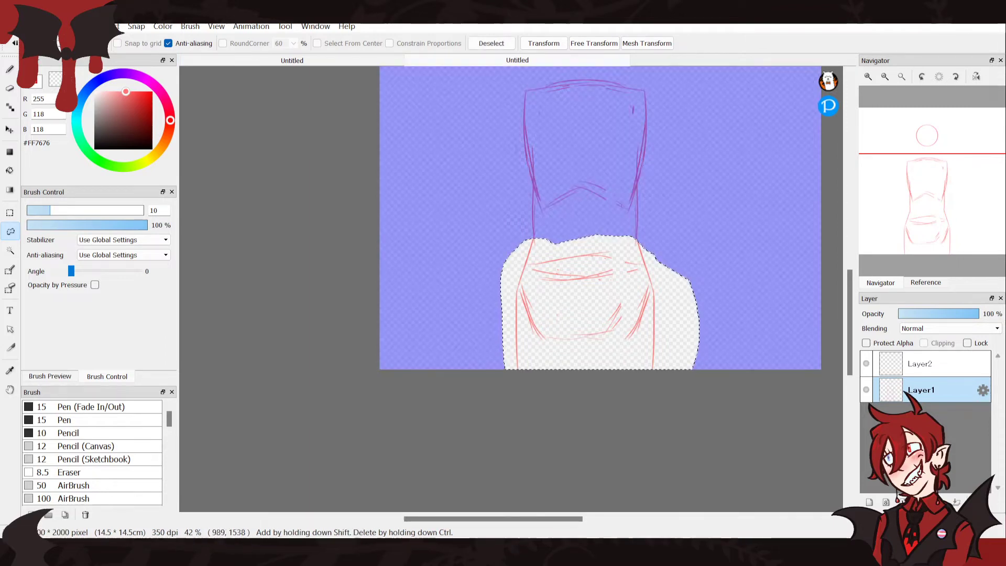
pyautogui.hotkey('ctrl', 't')
pyautogui.moveTo(700, 364)
pyautogui.mouseDown()
pyautogui.moveTo(687, 378)
pyautogui.moveTo(699, 366)
pyautogui.mouseUp()
pyautogui.moveTo(499, 343); pyautogui.dragTo(511, 357)
pyautogui.moveTo(704, 356)
pyautogui.mouseDown()
pyautogui.moveTo(686, 377)
pyautogui.moveTo(699, 364)
pyautogui.moveTo(678, 350)
pyautogui.mouseUp()
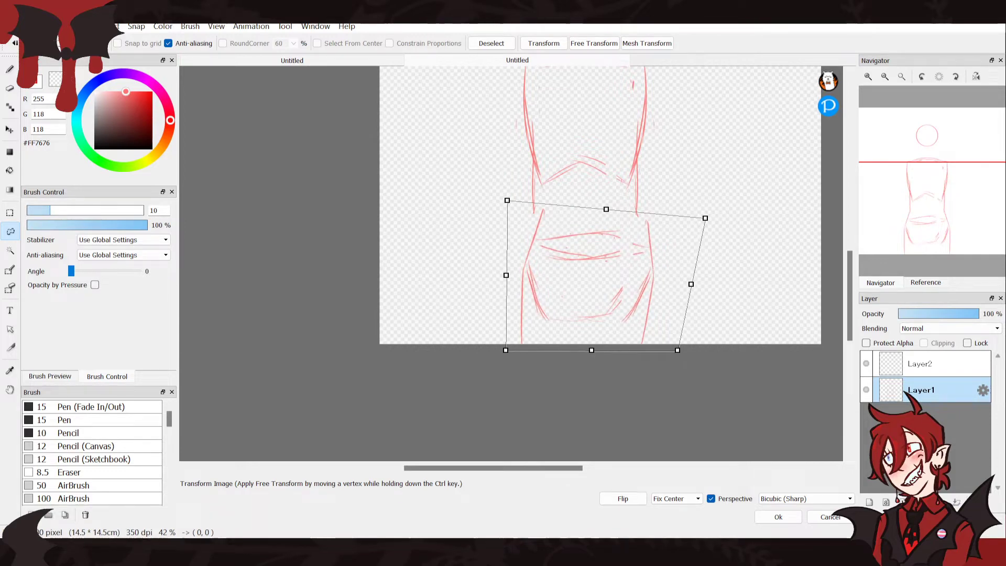
pyautogui.moveTo(706, 218); pyautogui.dragTo(691, 209)
pyautogui.moveTo(507, 200)
pyautogui.mouseDown()
pyautogui.moveTo(496, 213)
pyautogui.moveTo(505, 199)
pyautogui.mouseUp()
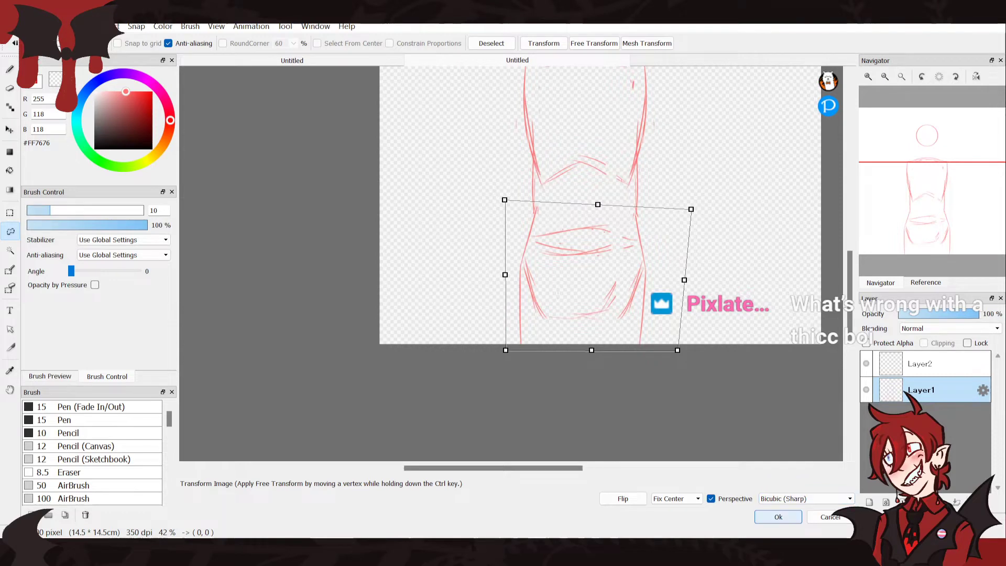
pyautogui.click(778, 518)
pyautogui.click(407, 264)
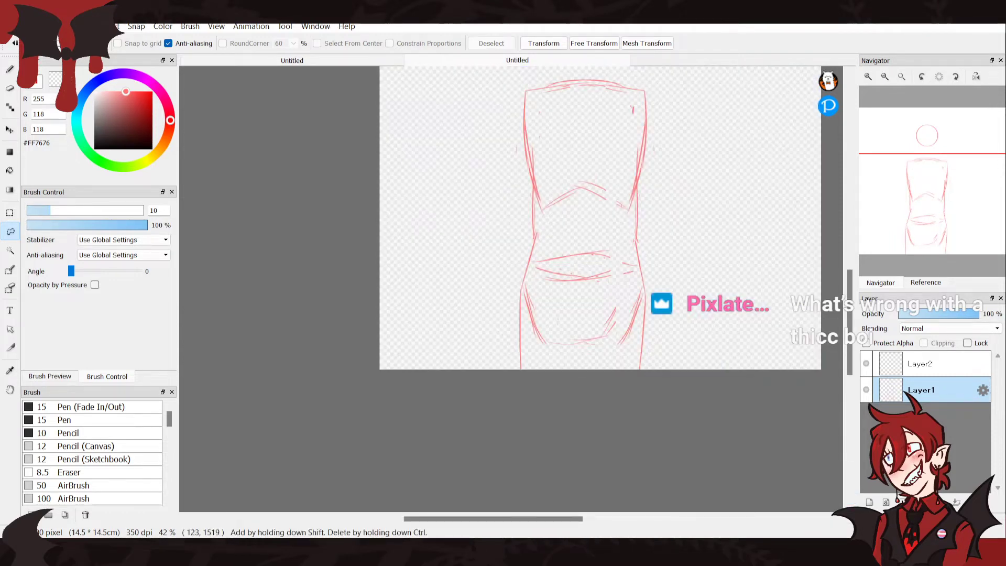
# Draw a rounded thigh outline over each side of the pelvis, running down to the canvas edge
pyautogui.press('b')
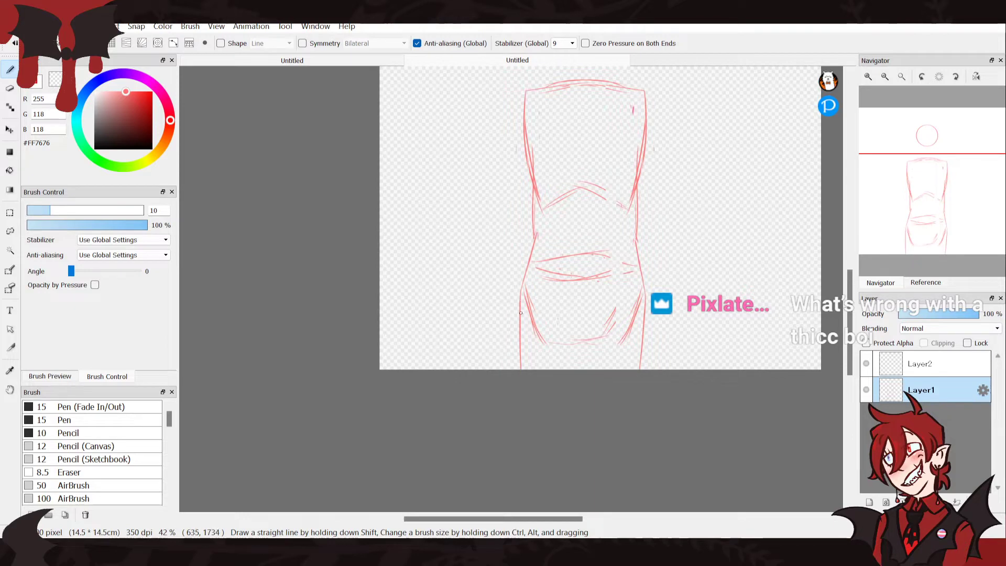
pyautogui.moveTo(626, 288)
pyautogui.mouseDown()
pyautogui.moveTo(607, 382)
pyautogui.moveTo(641, 295)
pyautogui.moveTo(650, 370)
pyautogui.mouseUp()
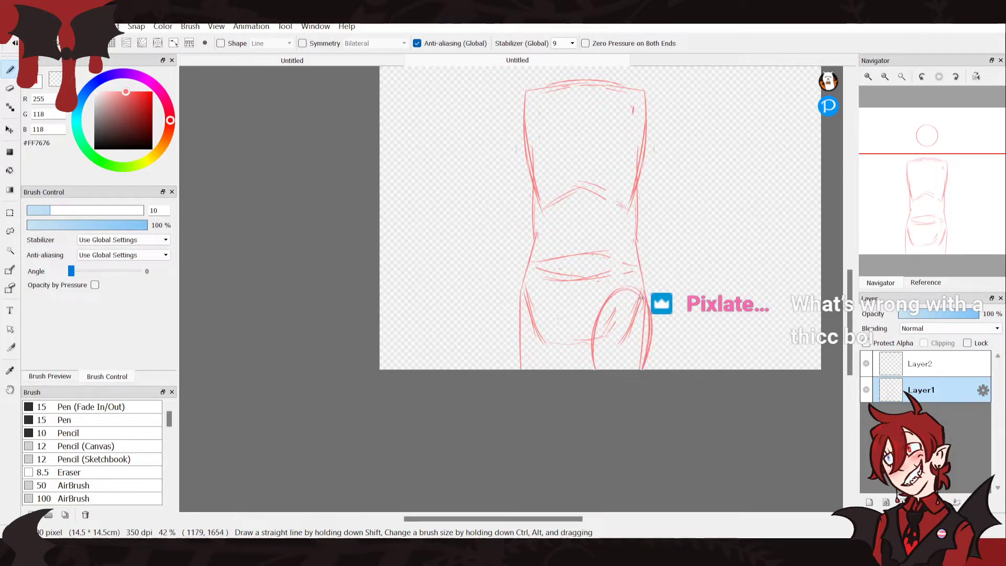
pyautogui.moveTo(545, 288); pyautogui.dragTo(513, 370)
pyautogui.moveTo(521, 304)
pyautogui.mouseDown()
pyautogui.moveTo(518, 353)
pyautogui.moveTo(578, 369)
pyautogui.moveTo(568, 358)
pyautogui.mouseUp()
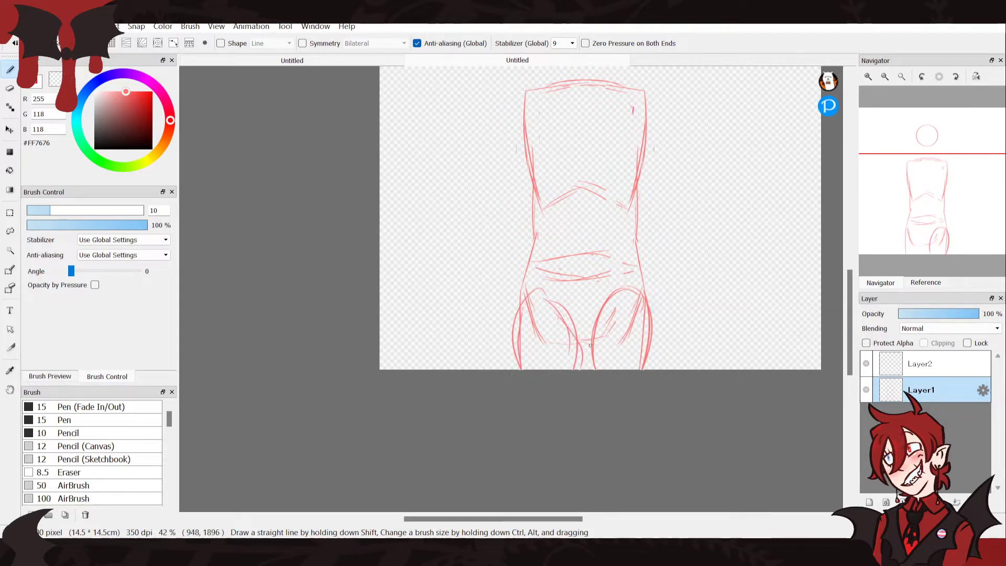
# Sketch an angular shoulder point outside the torso's upper right corner
pyautogui.moveTo(918, 194); pyautogui.dragTo(904, 213)
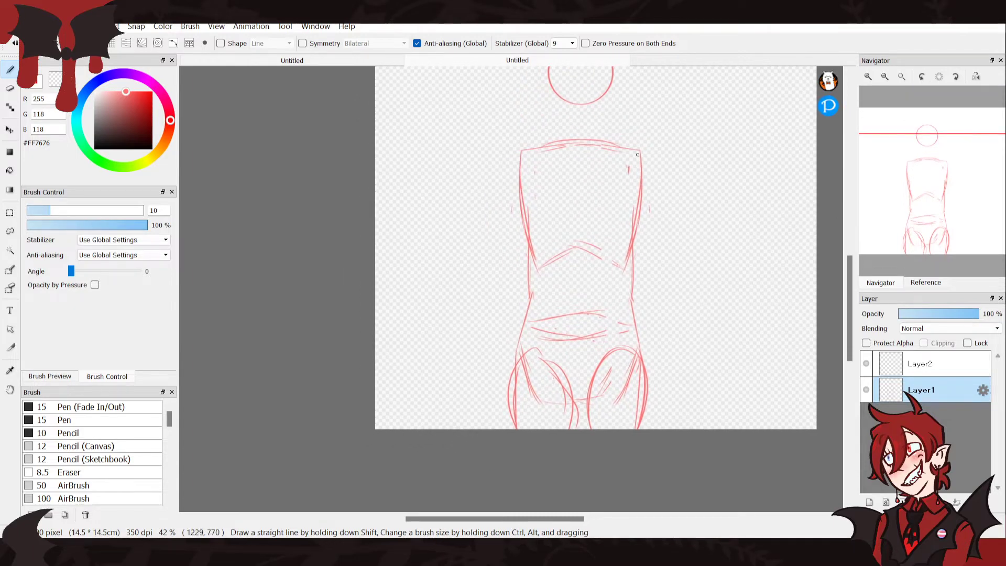
pyautogui.moveTo(662, 181); pyautogui.dragTo(639, 208)
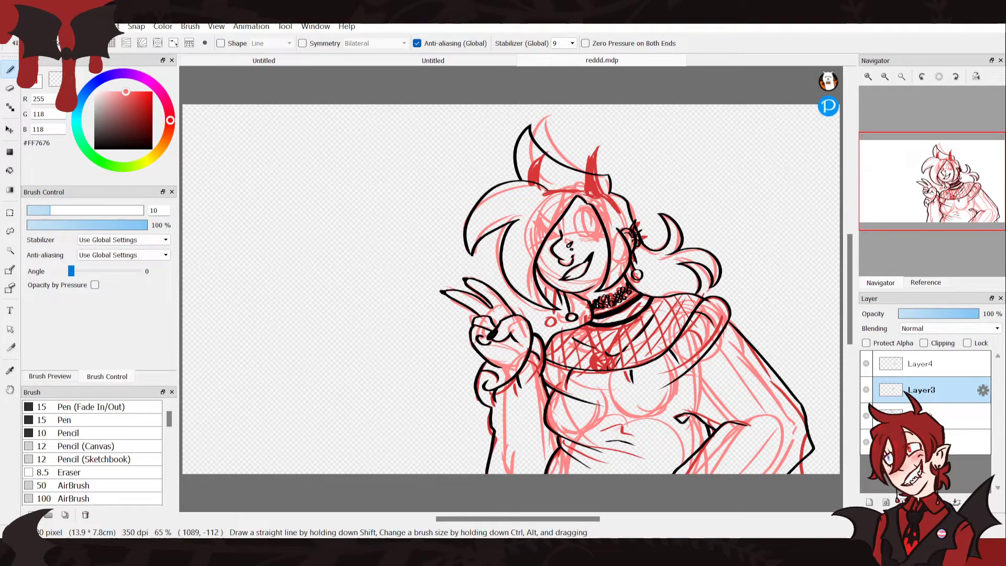
# Return from reddd.mdp to the Untitled body sketch and draw a large oval over each side of the hips
pyautogui.click(439, 60)
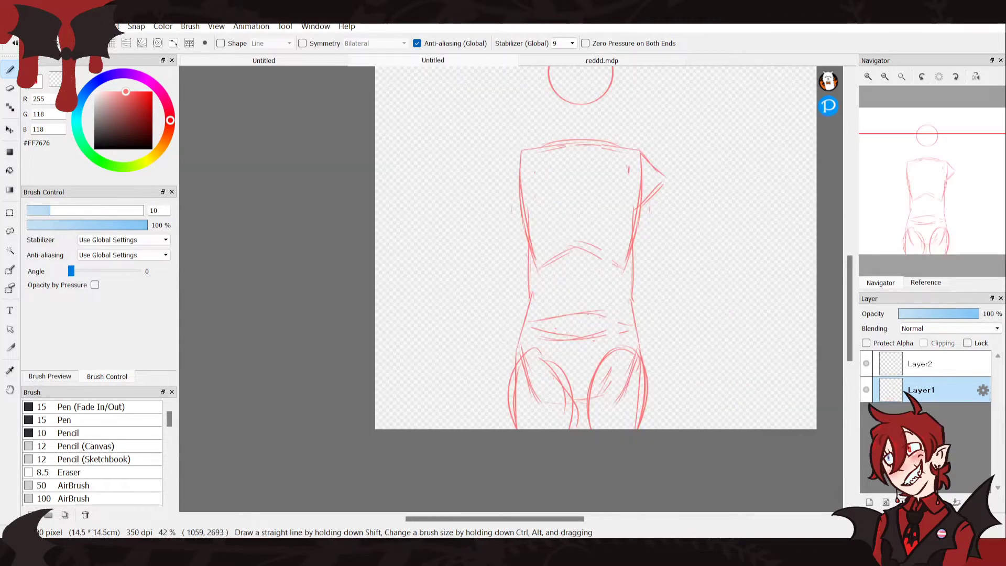
pyautogui.moveTo(579, 358)
pyautogui.mouseDown()
pyautogui.moveTo(636, 351)
pyautogui.moveTo(583, 361)
pyautogui.mouseUp()
pyautogui.moveTo(532, 334)
pyautogui.mouseDown()
pyautogui.moveTo(588, 388)
pyautogui.moveTo(552, 337)
pyautogui.moveTo(528, 335)
pyautogui.moveTo(579, 353)
pyautogui.moveTo(581, 340)
pyautogui.moveTo(540, 413)
pyautogui.moveTo(579, 385)
pyautogui.moveTo(539, 332)
pyautogui.mouseUp()
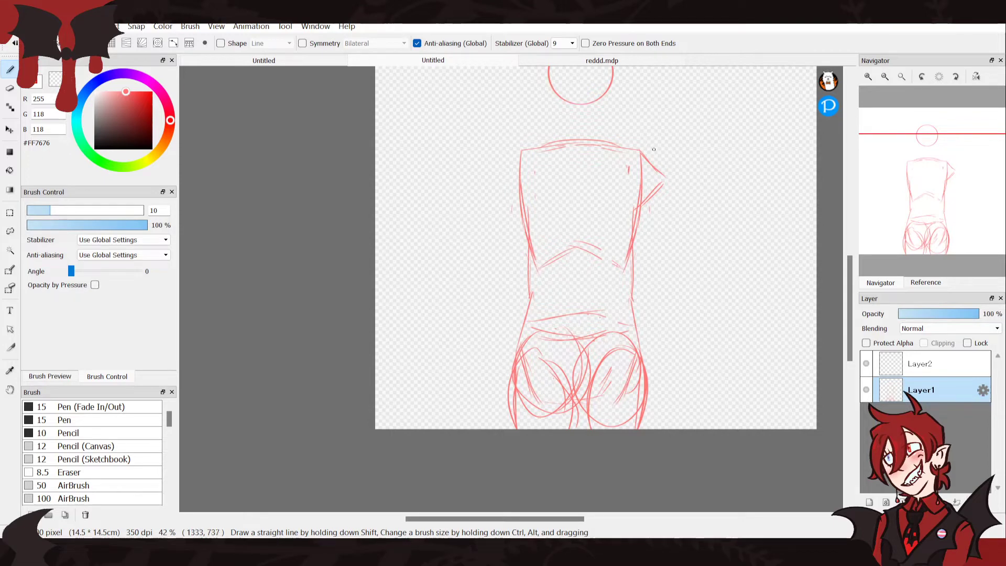
# Round off the right shoulder, sketch the upper arm angled outward to the elbow, and mark the hand with an arc at the canvas edge
pyautogui.moveTo(643, 153)
pyautogui.mouseDown()
pyautogui.moveTo(661, 173)
pyautogui.moveTo(646, 213)
pyautogui.mouseUp()
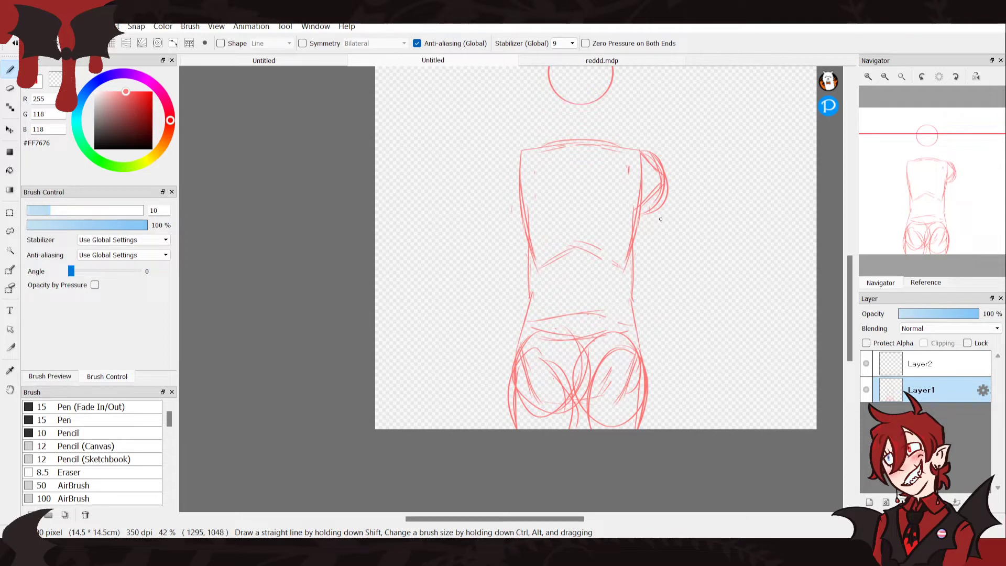
pyautogui.moveTo(656, 220); pyautogui.dragTo(691, 345)
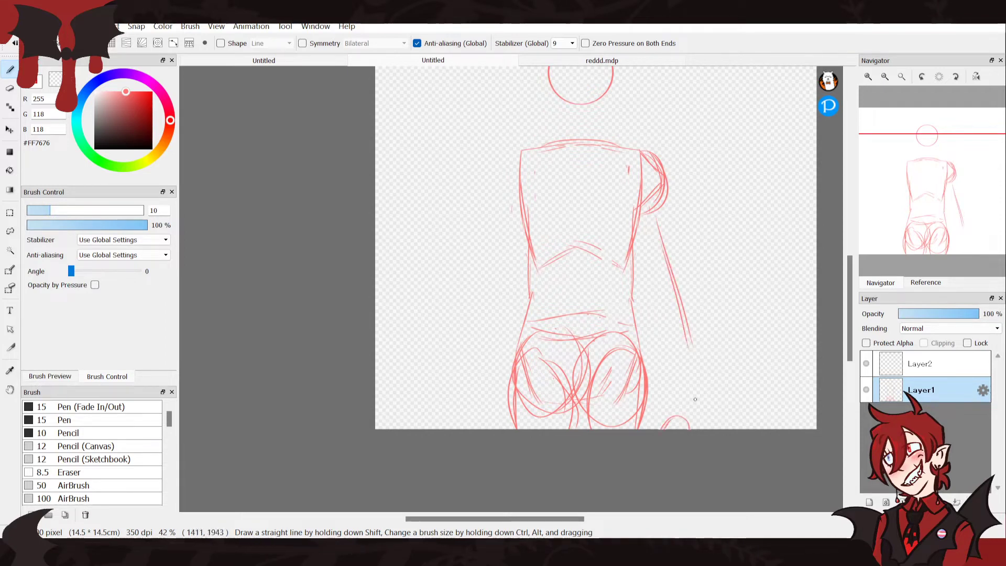
pyautogui.moveTo(667, 199)
pyautogui.mouseDown()
pyautogui.moveTo(683, 297)
pyautogui.moveTo(676, 268)
pyautogui.mouseUp()
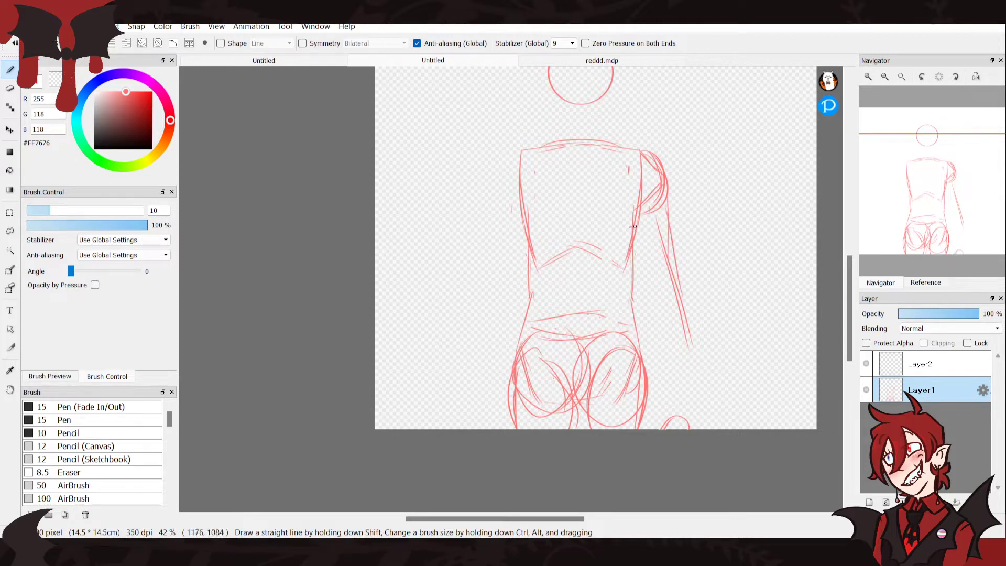
pyautogui.moveTo(635, 231); pyautogui.dragTo(683, 307)
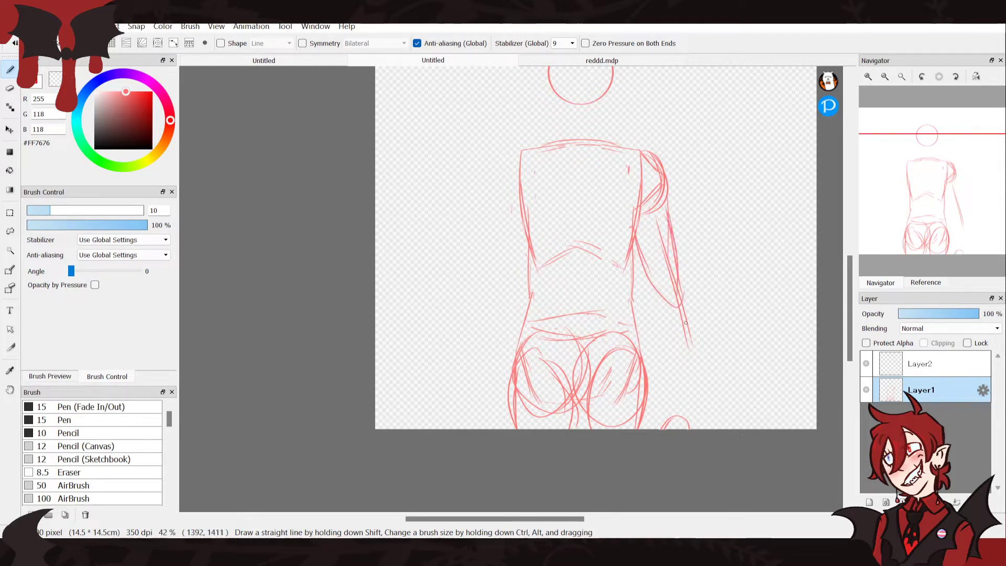
# Add sloping lines from both shoulders toward the neck, and sketch the right forearm tapering from the elbow to the wrist
pyautogui.moveTo(643, 153); pyautogui.dragTo(602, 135)
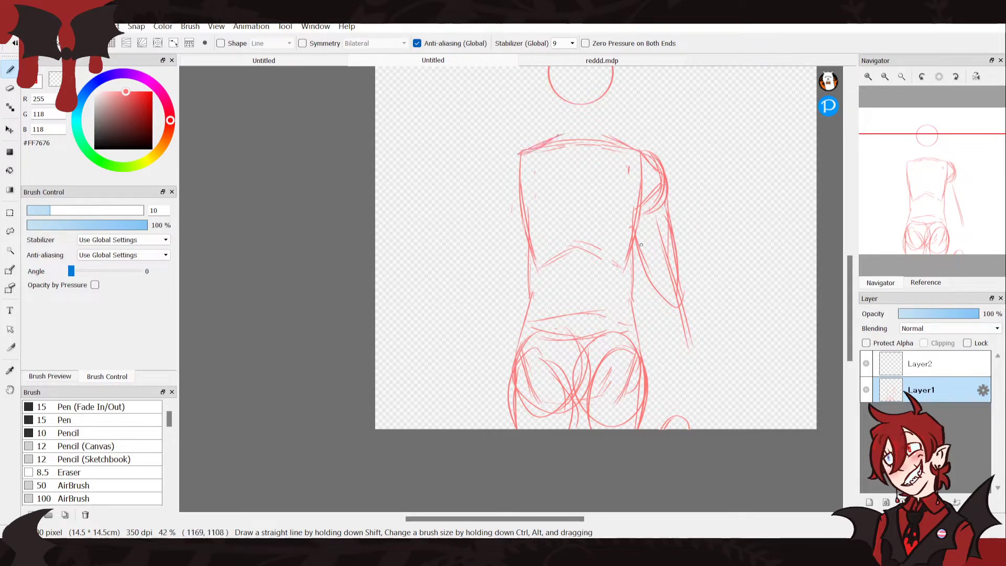
pyautogui.moveTo(630, 227)
pyautogui.mouseDown()
pyautogui.moveTo(659, 294)
pyautogui.moveTo(671, 400)
pyautogui.mouseUp()
pyautogui.moveTo(683, 309); pyautogui.dragTo(678, 377)
pyautogui.moveTo(690, 326)
pyautogui.mouseDown()
pyautogui.moveTo(680, 396)
pyautogui.moveTo(684, 371)
pyautogui.mouseUp()
pyautogui.moveTo(687, 412); pyautogui.dragTo(691, 301)
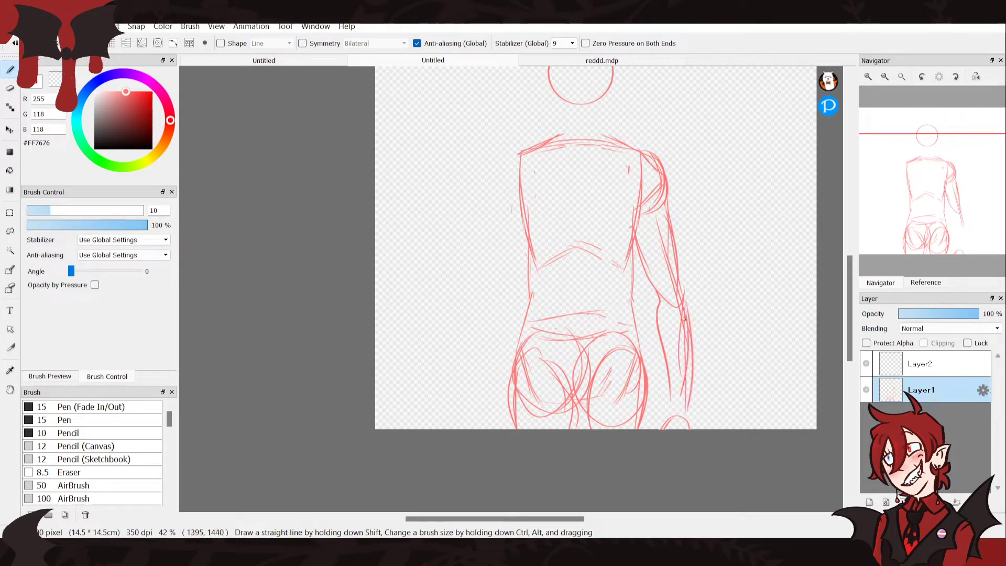
# Outline the right wrist and hand, and copy the right half of the body with its arm onto a new layer
pyautogui.moveTo(687, 398)
pyautogui.mouseDown()
pyautogui.moveTo(654, 436)
pyautogui.moveTo(684, 402)
pyautogui.moveTo(685, 442)
pyautogui.moveTo(692, 394)
pyautogui.mouseUp()
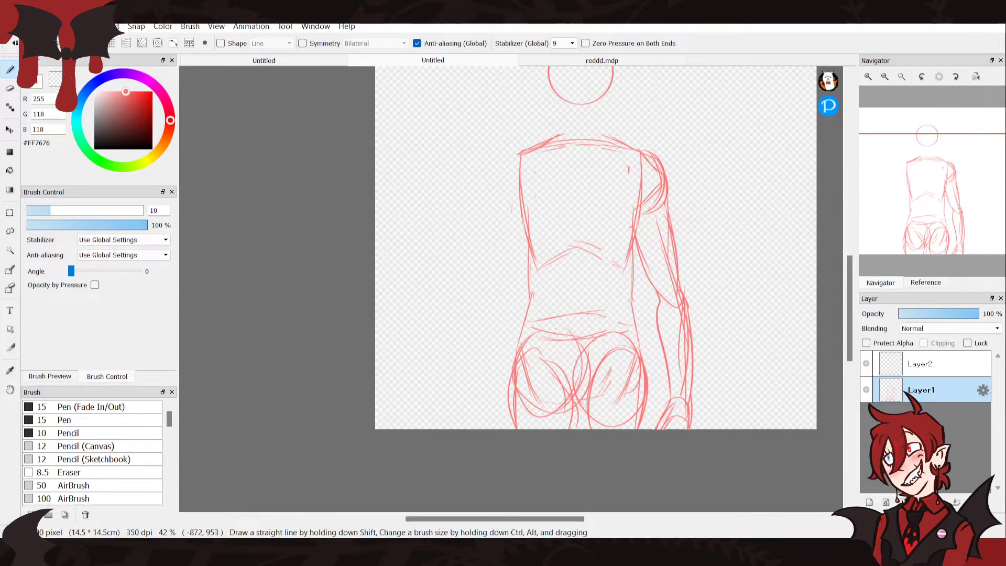
pyautogui.click(10, 231)
pyautogui.moveTo(596, 119)
pyautogui.mouseDown()
pyautogui.moveTo(581, 256)
pyautogui.moveTo(595, 311)
pyautogui.moveTo(578, 390)
pyautogui.moveTo(760, 320)
pyautogui.moveTo(707, 164)
pyautogui.moveTo(643, 126)
pyautogui.mouseUp()
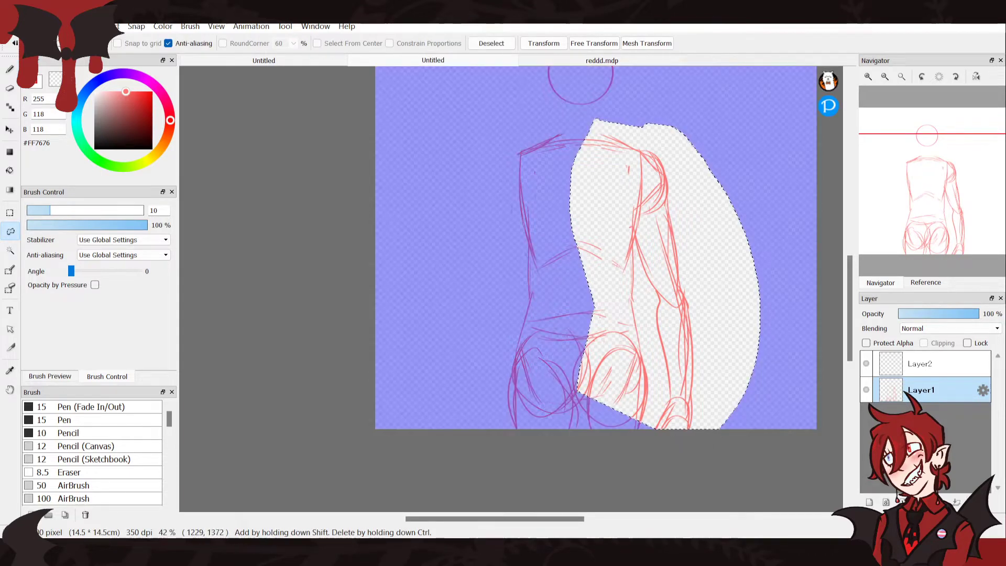
pyautogui.moveTo(662, 293); pyautogui.dragTo(694, 384)
pyautogui.hotkey('ctrl', 'z')
pyautogui.moveTo(577, 384)
pyautogui.mouseDown()
pyautogui.moveTo(687, 428)
pyautogui.moveTo(650, 385)
pyautogui.mouseUp()
pyautogui.hotkey('ctrl', 'c')
pyautogui.hotkey('ctrl', 'v')
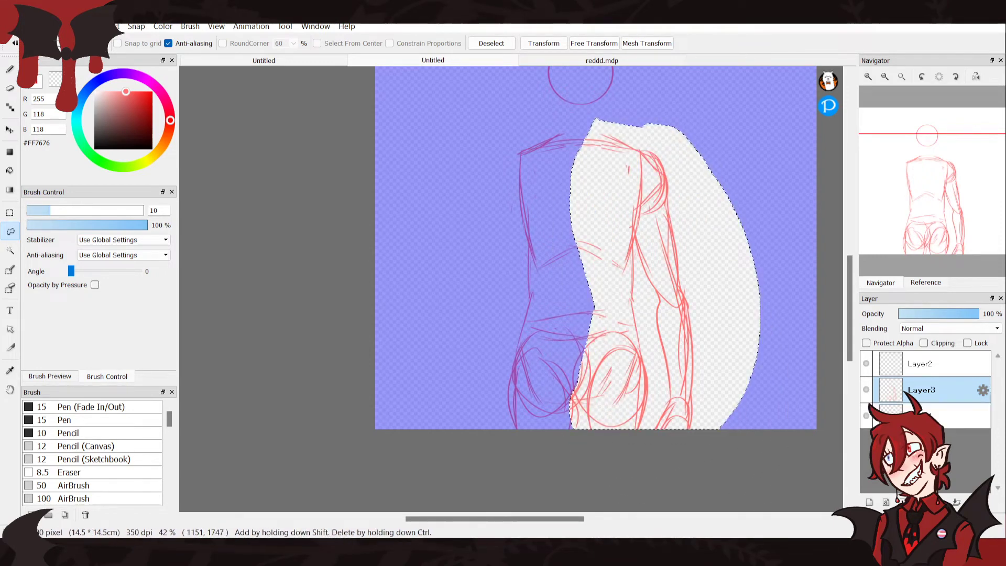
# Flip the copied body half horizontally and move it over to form the figure's left side
pyautogui.click(623, 498)
pyautogui.click(778, 517)
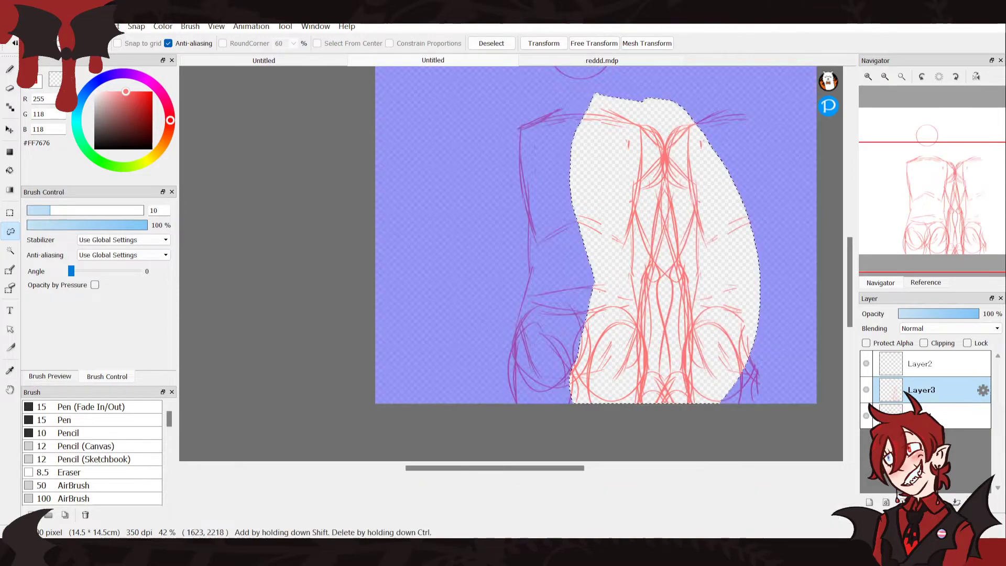
pyautogui.hotkey('ctrl', 'd')
pyautogui.click(9, 130)
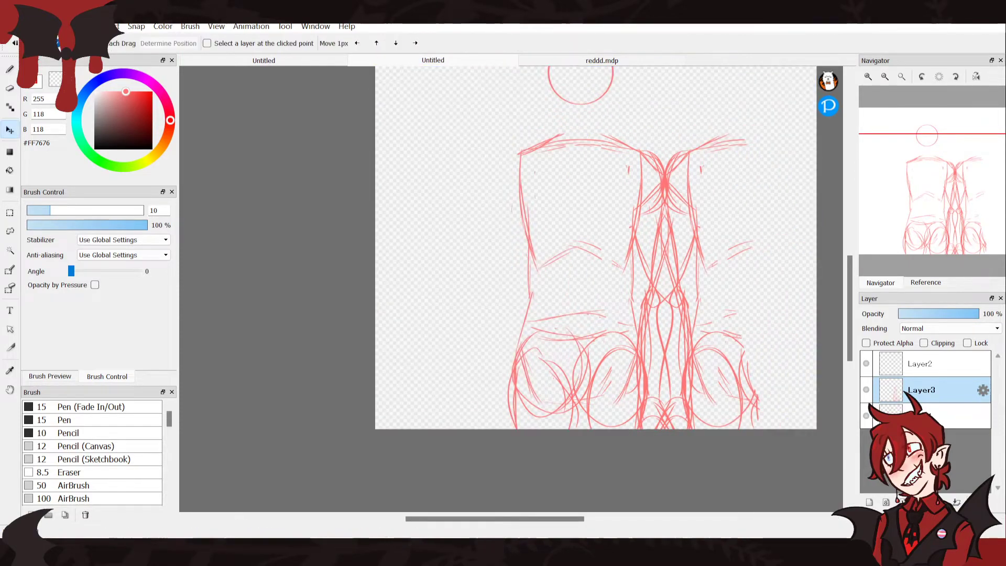
pyautogui.moveTo(644, 357); pyautogui.dragTo(480, 373)
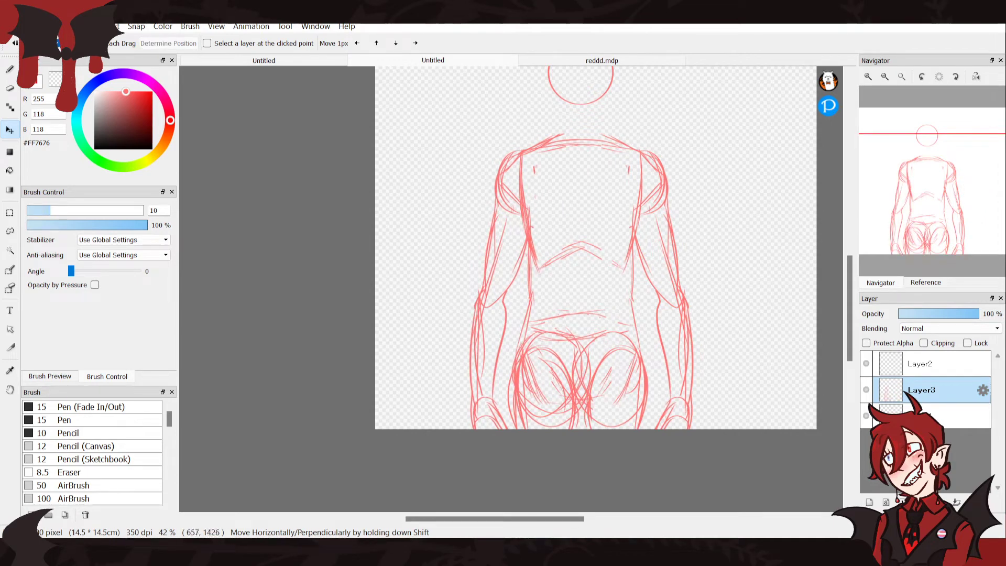
# Fine-tune the mirrored half's alignment with the torso and merge it down into Layer1
pyautogui.moveTo(520, 303); pyautogui.dragTo(515, 304)
pyautogui.press('Right')
pyautogui.press('Right')
pyautogui.press('Right')
pyautogui.press('Right')
pyautogui.press('Right')
pyautogui.press('Right')
pyautogui.press('Right')
pyautogui.press('Right')
pyautogui.press('Right')
pyautogui.press('Return')
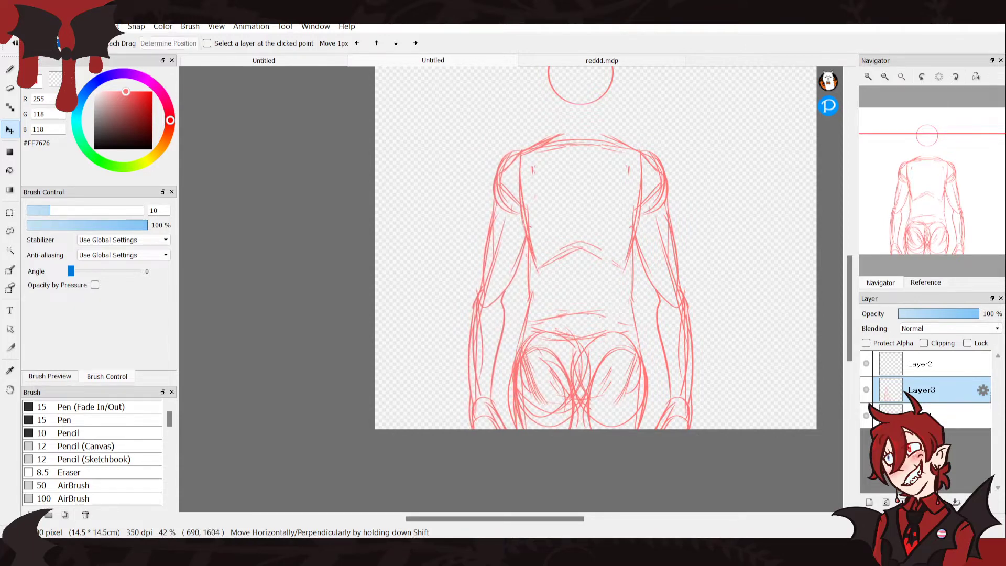
pyautogui.hotkey('ctrl', 'e')
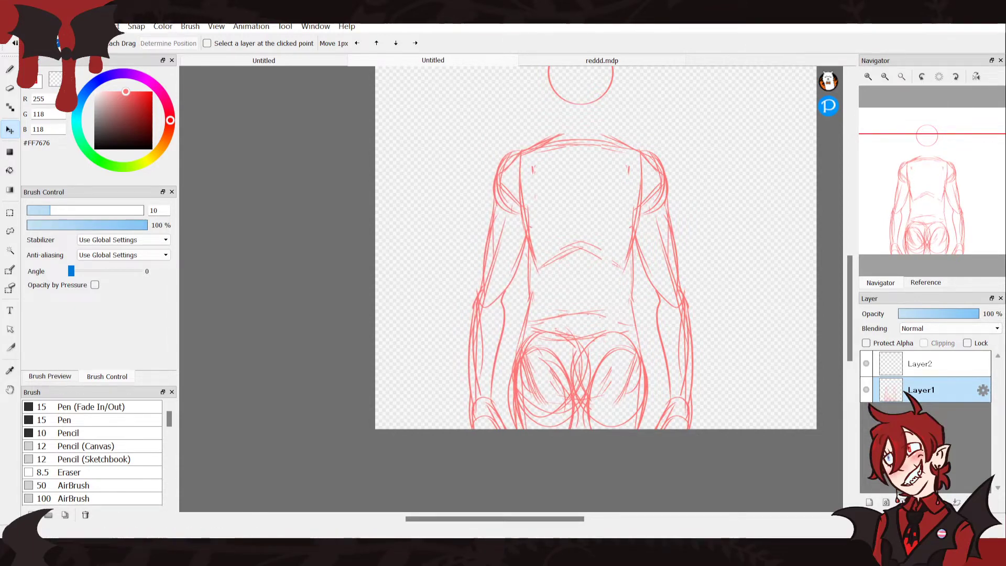
# Select the whole body below the head and scale it slightly narrower about its center
pyautogui.press('l')
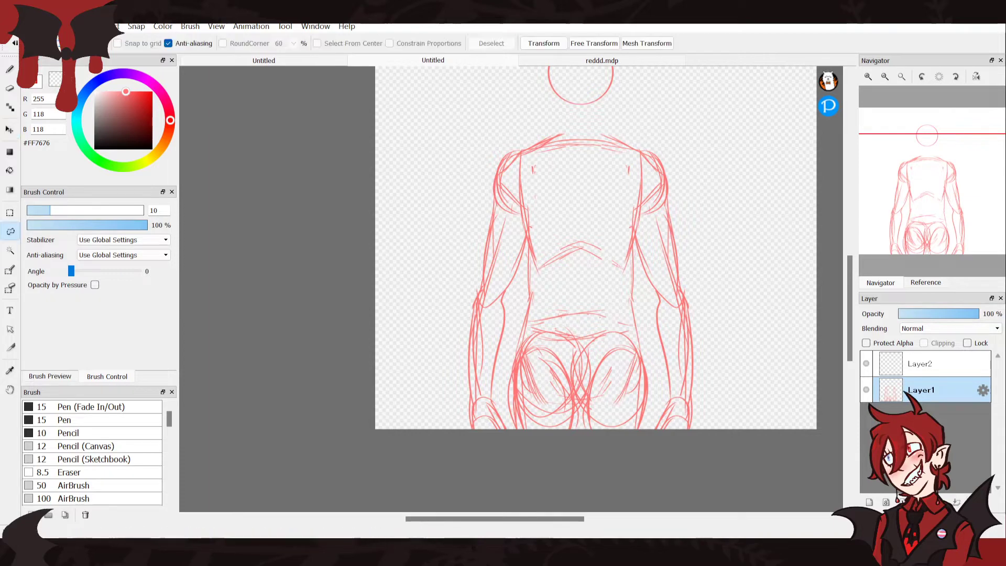
pyautogui.moveTo(416, 350)
pyautogui.mouseDown()
pyautogui.moveTo(628, 456)
pyautogui.moveTo(718, 241)
pyautogui.moveTo(624, 131)
pyautogui.moveTo(475, 144)
pyautogui.mouseUp()
pyautogui.moveTo(653, 423)
pyautogui.mouseDown()
pyautogui.moveTo(717, 391)
pyautogui.moveTo(701, 362)
pyautogui.mouseUp()
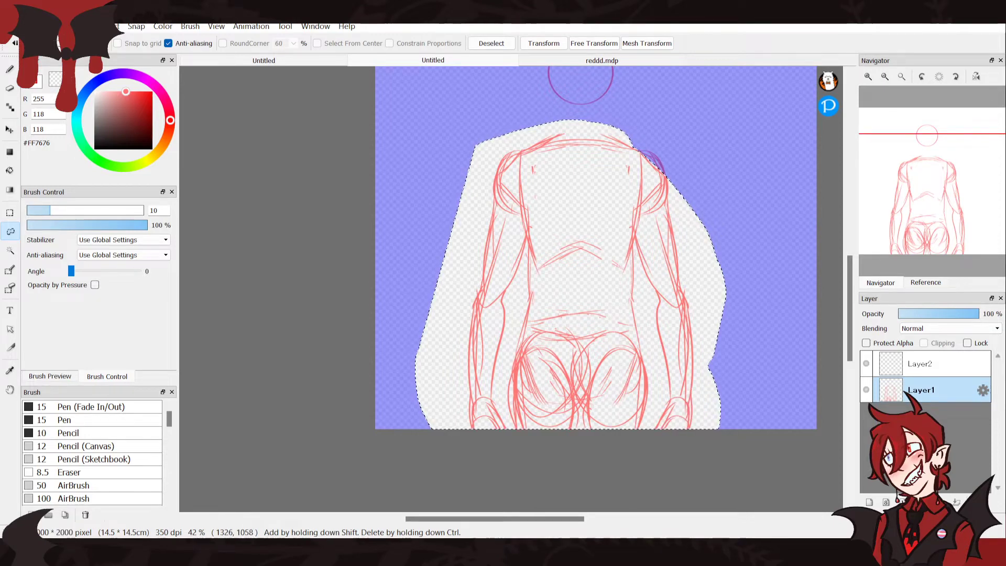
pyautogui.moveTo(674, 221); pyautogui.dragTo(675, 223)
pyautogui.hotkey('ctrl', 't')
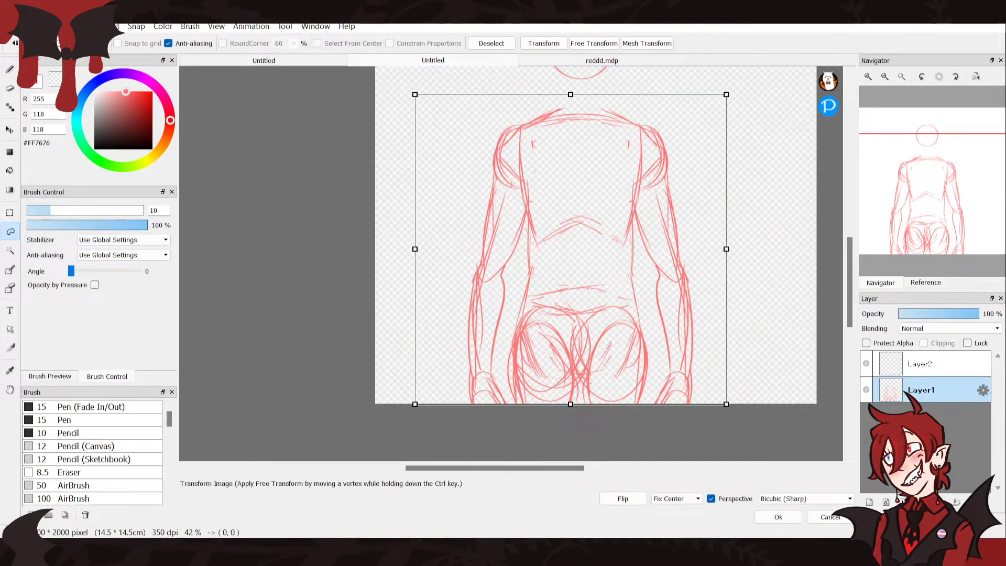
pyautogui.moveTo(727, 249); pyautogui.dragTo(712, 249)
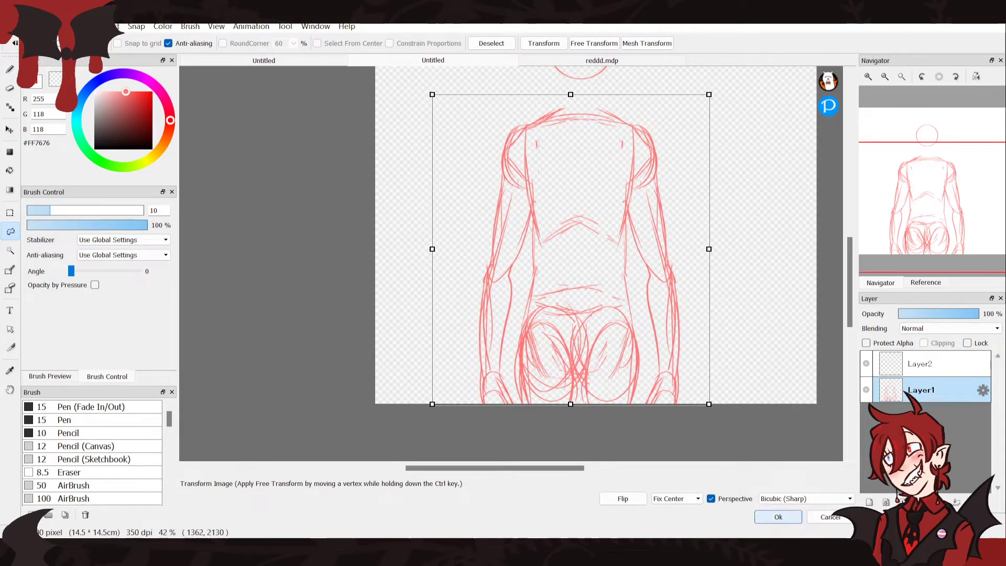
pyautogui.click(778, 517)
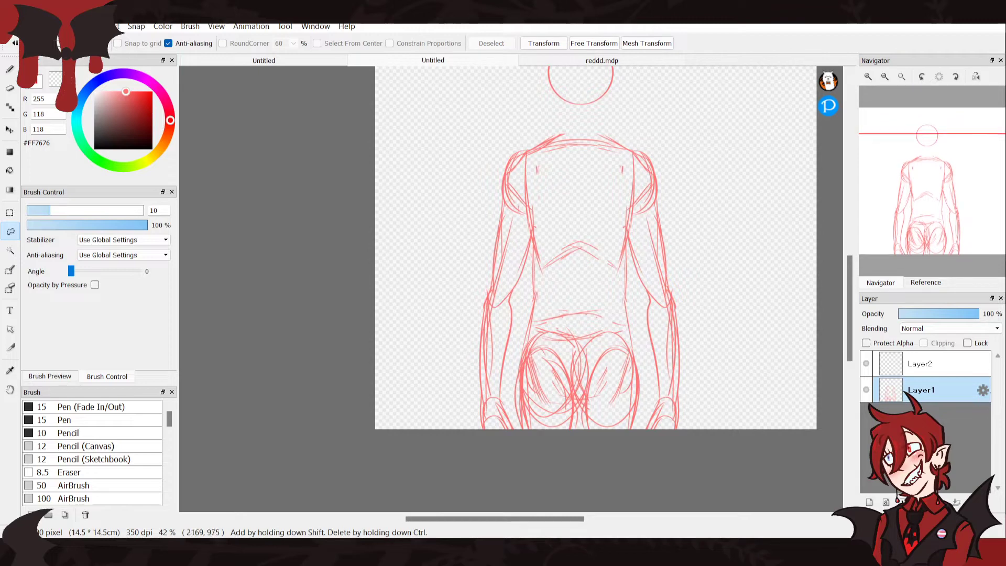
# Examine the character reference up close, down to the striped pin on the vest
pyautogui.click(926, 282)
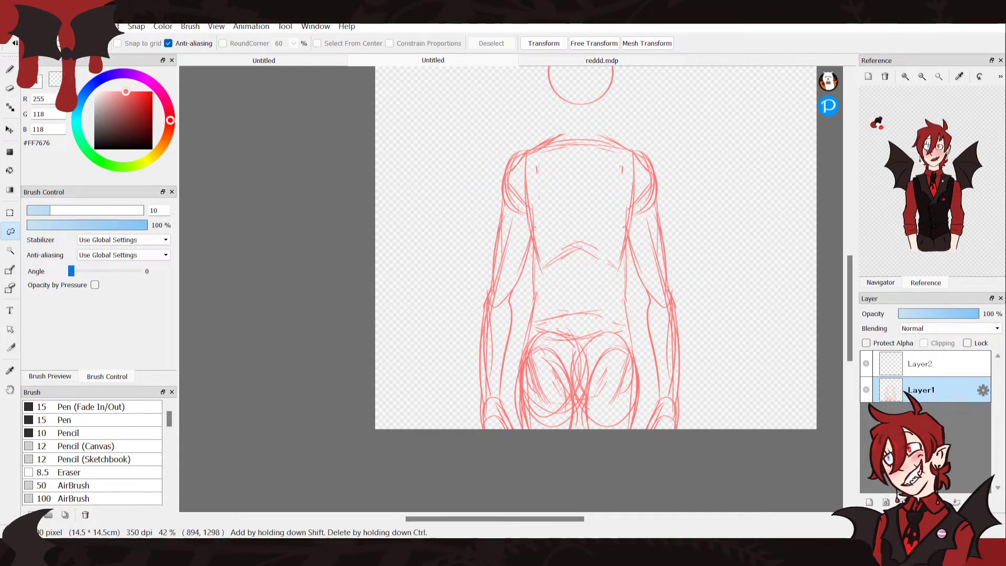
pyautogui.press('b')
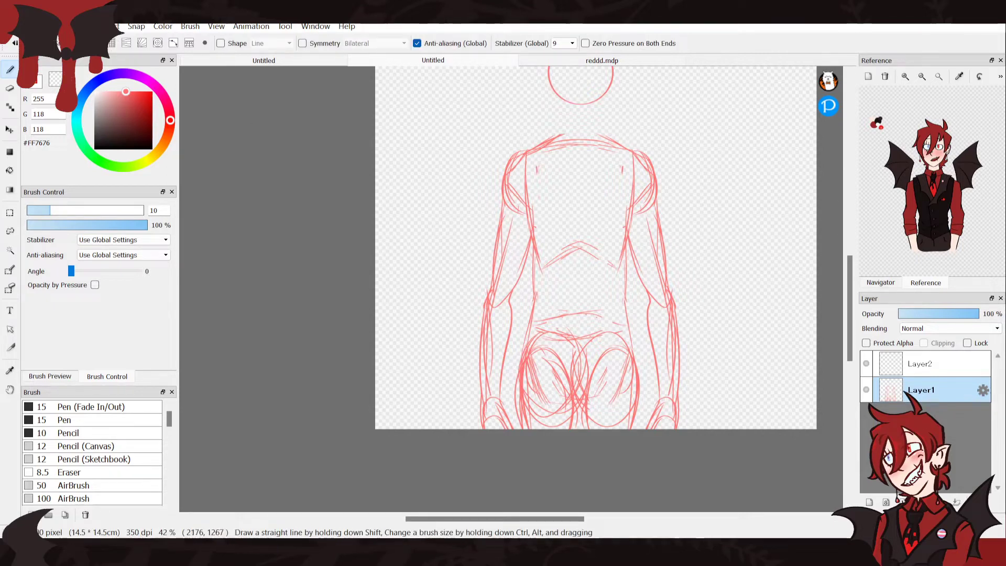
pyautogui.click(905, 77)
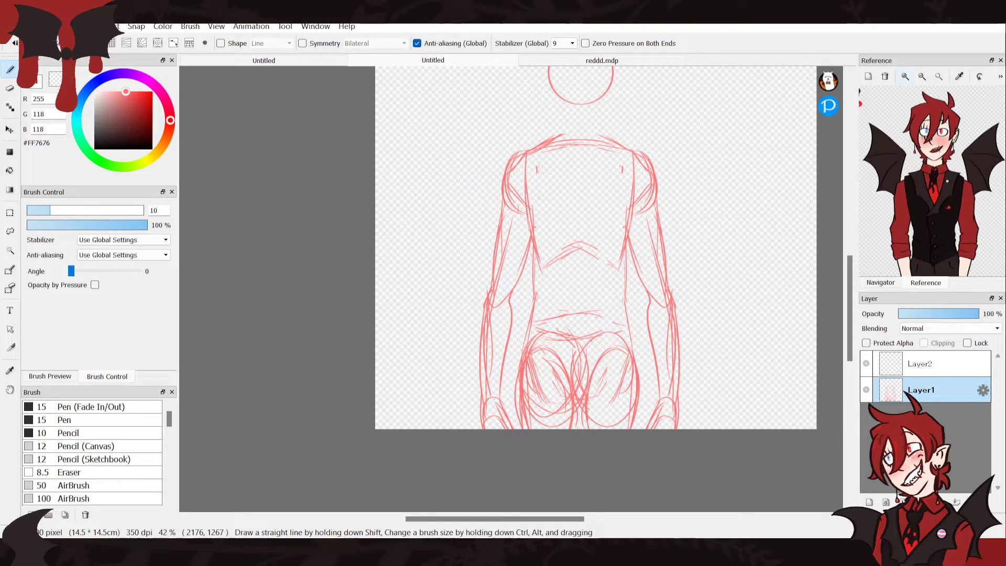
pyautogui.click(906, 76)
pyautogui.click(906, 76)
pyautogui.click(906, 76)
pyautogui.click(906, 77)
pyautogui.click(905, 77)
pyautogui.click(905, 76)
pyautogui.moveTo(975, 181); pyautogui.dragTo(947, 175)
pyautogui.click(905, 77)
pyautogui.click(906, 76)
pyautogui.click(906, 77)
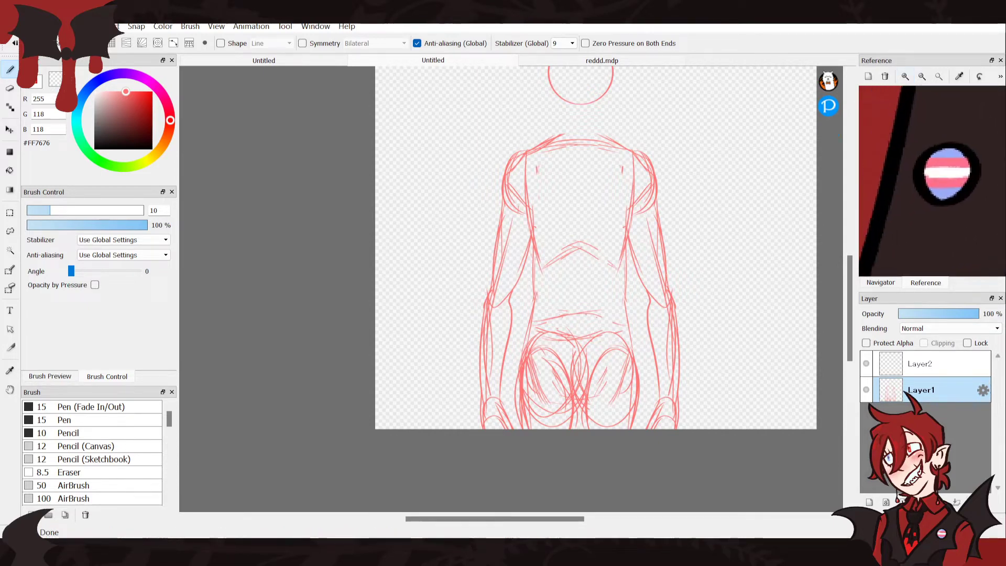
# Lasso the head circle, move it straight up away from the shoulders on Layer1, and deselect
pyautogui.click(938, 364)
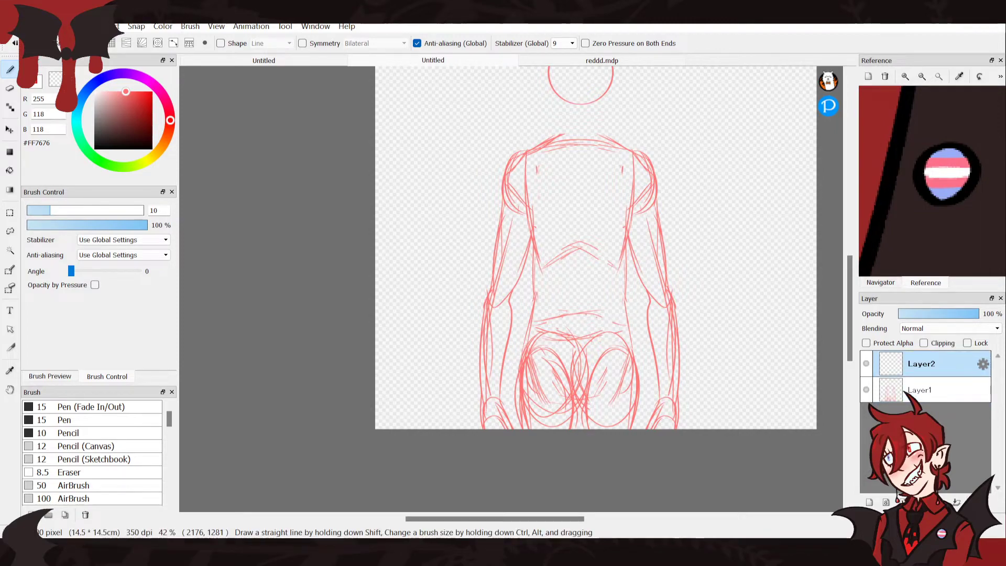
pyautogui.click(881, 283)
pyautogui.moveTo(912, 134); pyautogui.dragTo(917, 150)
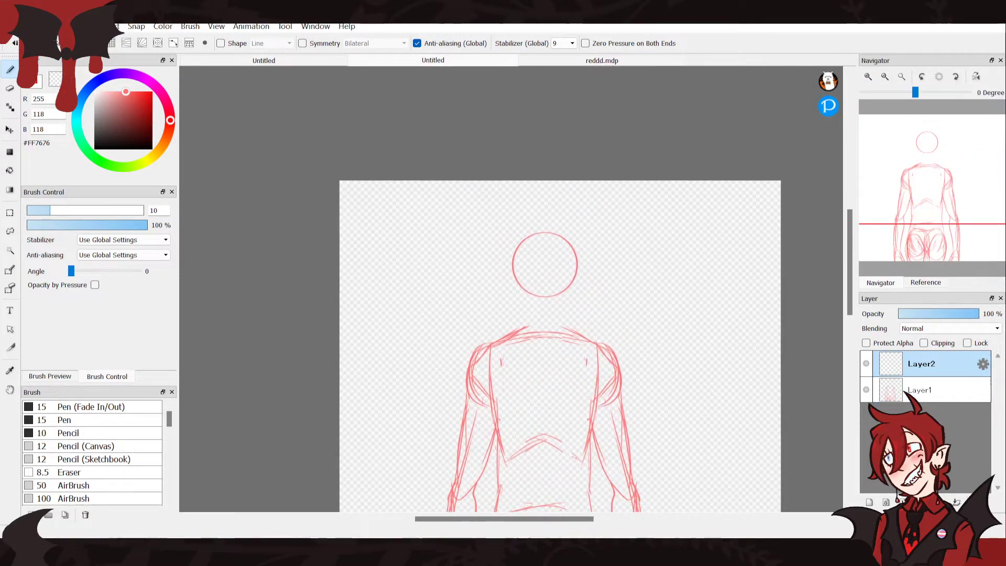
pyautogui.press('Left')
pyautogui.click(939, 76)
pyautogui.click(868, 77)
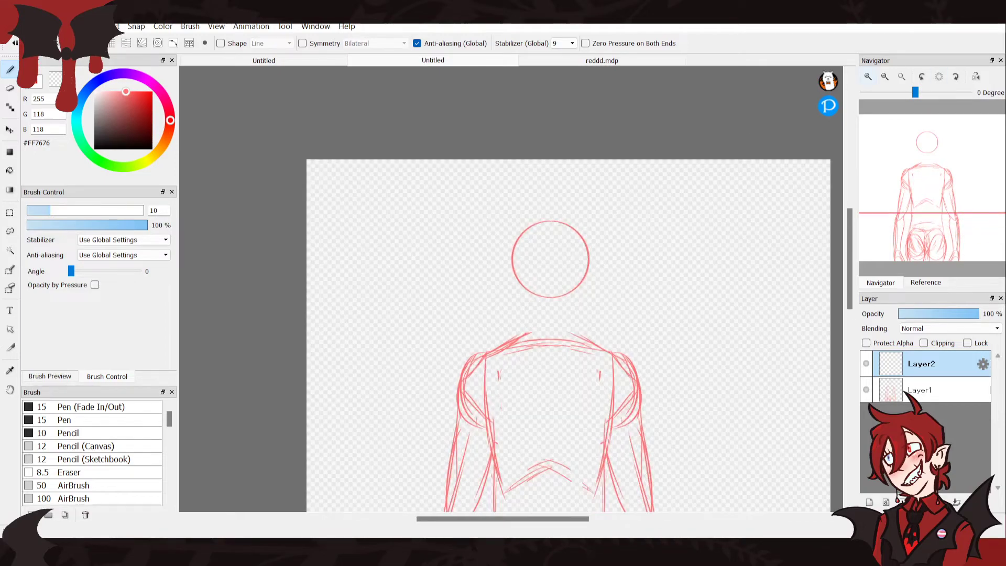
pyautogui.click(868, 77)
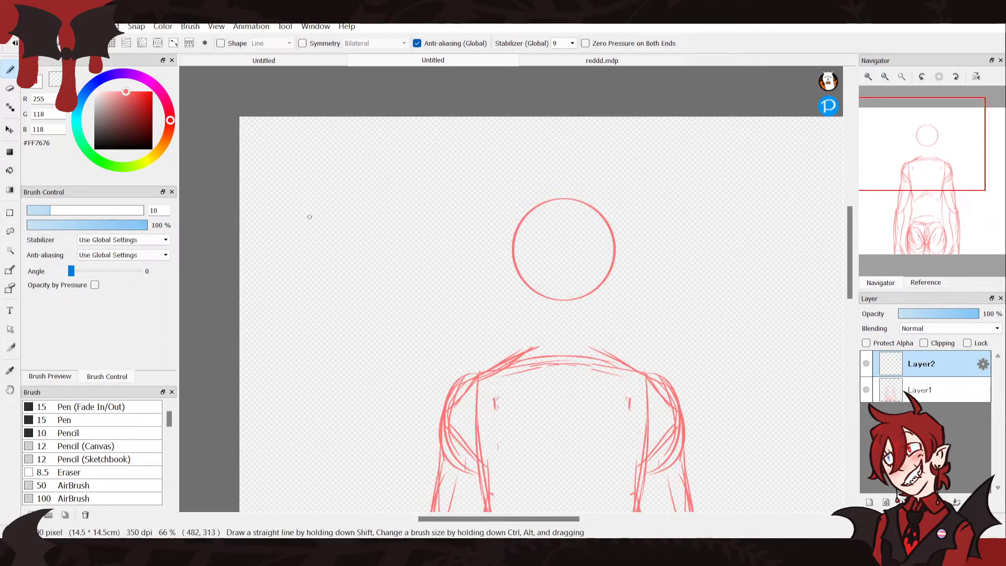
pyautogui.click(10, 250)
pyautogui.click(10, 232)
pyautogui.moveTo(496, 290)
pyautogui.mouseDown()
pyautogui.moveTo(656, 287)
pyautogui.moveTo(471, 179)
pyautogui.mouseUp()
pyautogui.press('v')
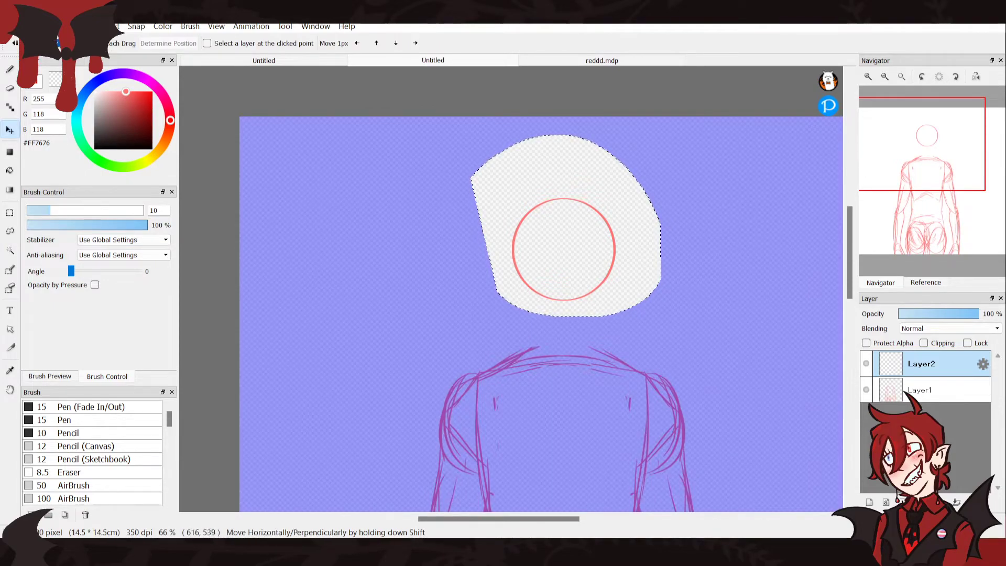
pyautogui.moveTo(557, 294)
pyautogui.mouseDown()
pyautogui.moveTo(556, 273)
pyautogui.moveTo(545, 271)
pyautogui.mouseUp()
pyautogui.hotkey('ctrl', 'z')
pyautogui.click(925, 390)
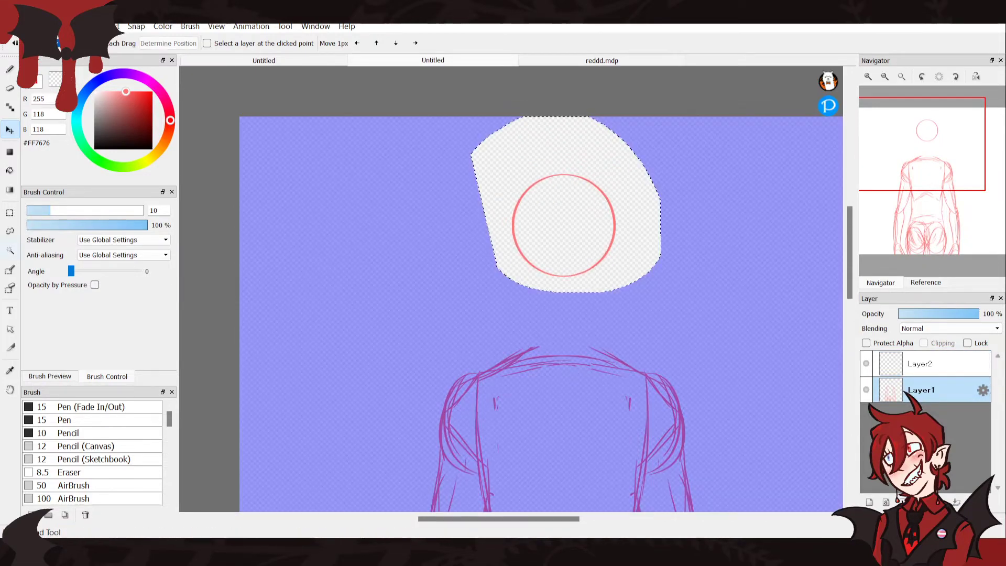
pyautogui.click(10, 231)
pyautogui.click(323, 316)
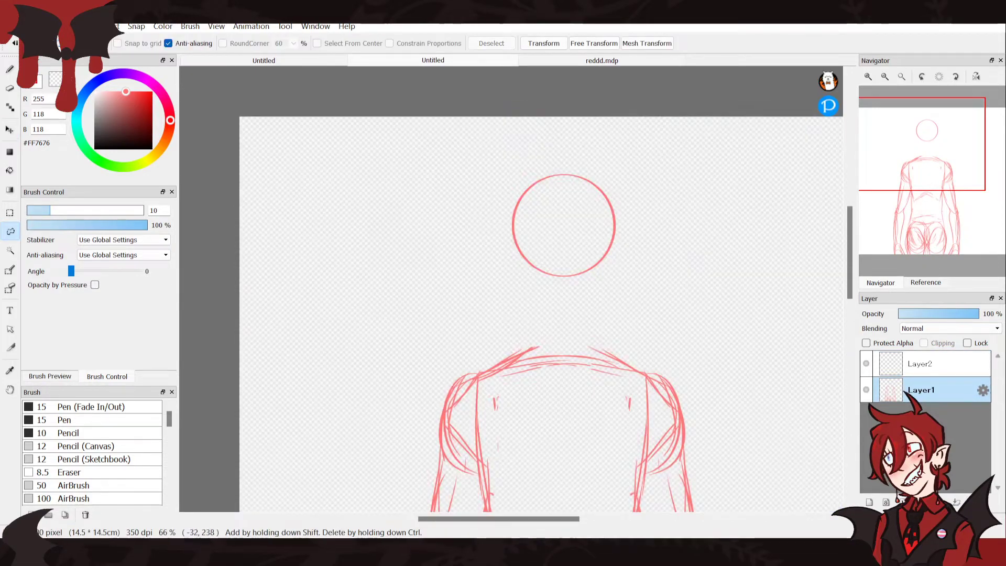
# Sketch the right jaw line from the head circle down to the chin and add a pointed ear
pyautogui.press('b')
pyautogui.moveTo(614, 227); pyautogui.dragTo(610, 244)
pyautogui.hotkey('ctrl', 'z')
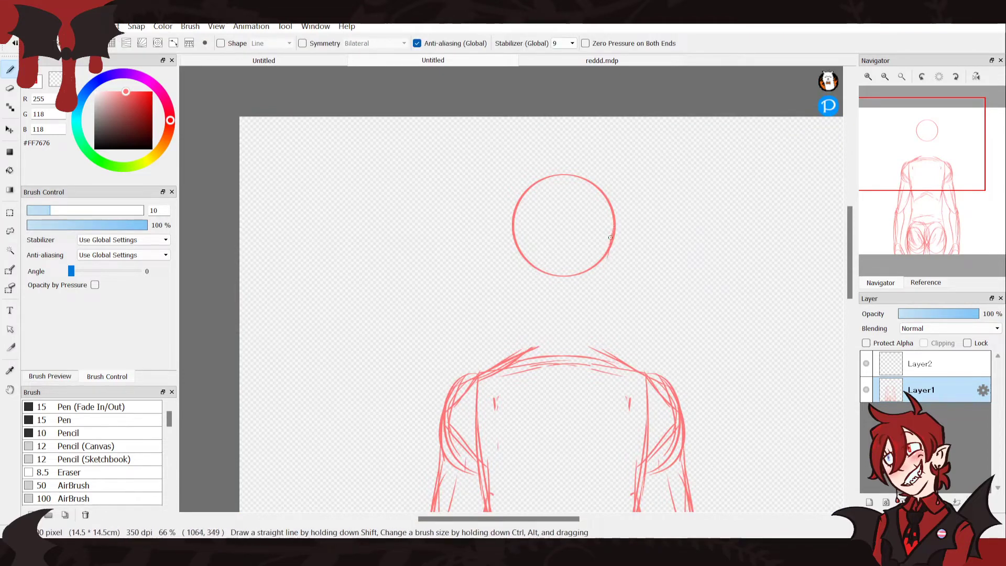
pyautogui.moveTo(608, 253); pyautogui.dragTo(569, 311)
pyautogui.moveTo(609, 272)
pyautogui.mouseDown()
pyautogui.moveTo(614, 241)
pyautogui.moveTo(628, 236)
pyautogui.moveTo(614, 267)
pyautogui.mouseUp()
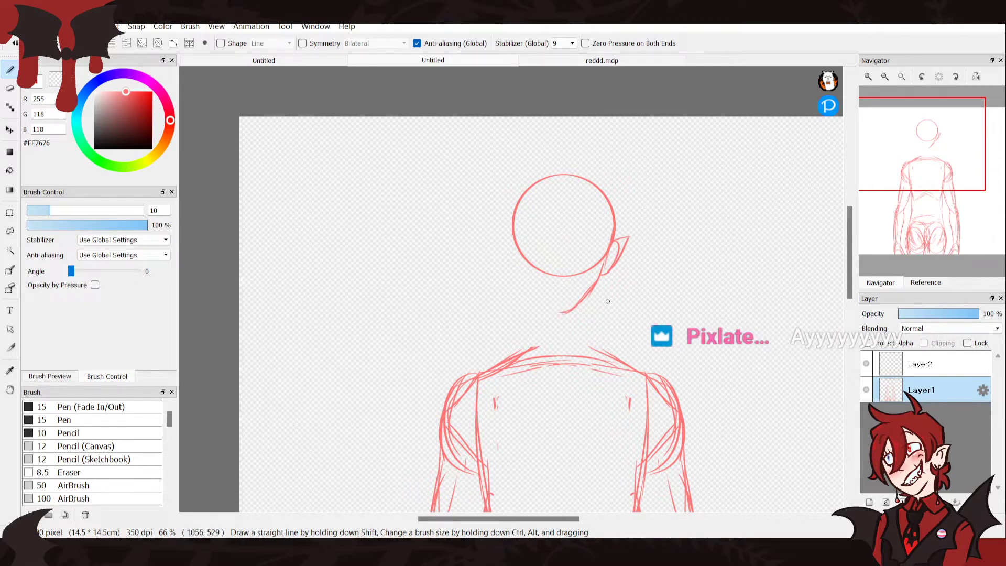
# Try to mirror the head by copying it with its jaw and ear to a new layer and flipping it horizontally
pyautogui.press('l')
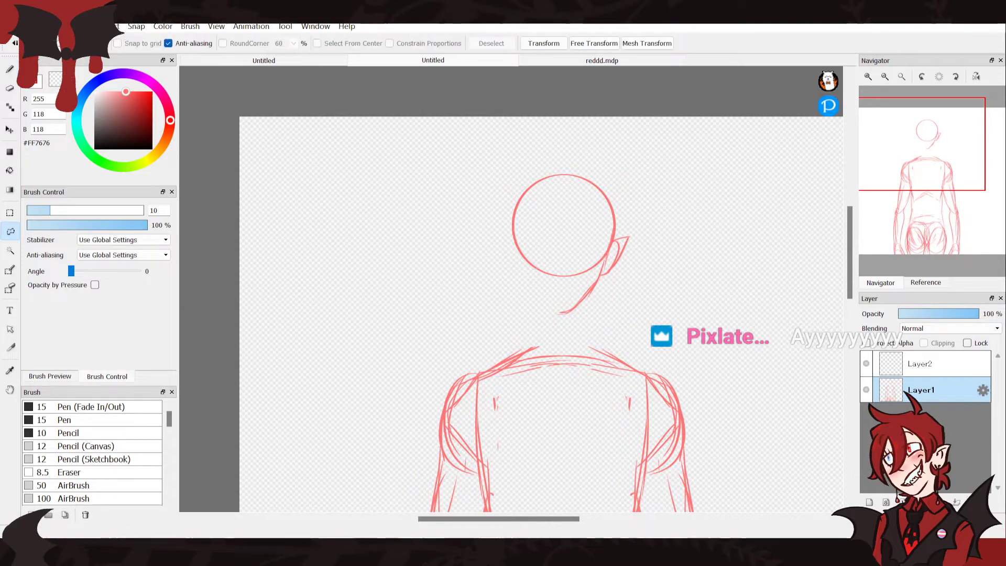
pyautogui.moveTo(529, 309)
pyautogui.mouseDown()
pyautogui.moveTo(603, 315)
pyautogui.moveTo(613, 186)
pyautogui.moveTo(458, 293)
pyautogui.moveTo(487, 306)
pyautogui.mouseUp()
pyautogui.hotkey('ctrl', 'c')
pyautogui.hotkey('ctrl', 'v')
pyautogui.hotkey('ctrl', 't')
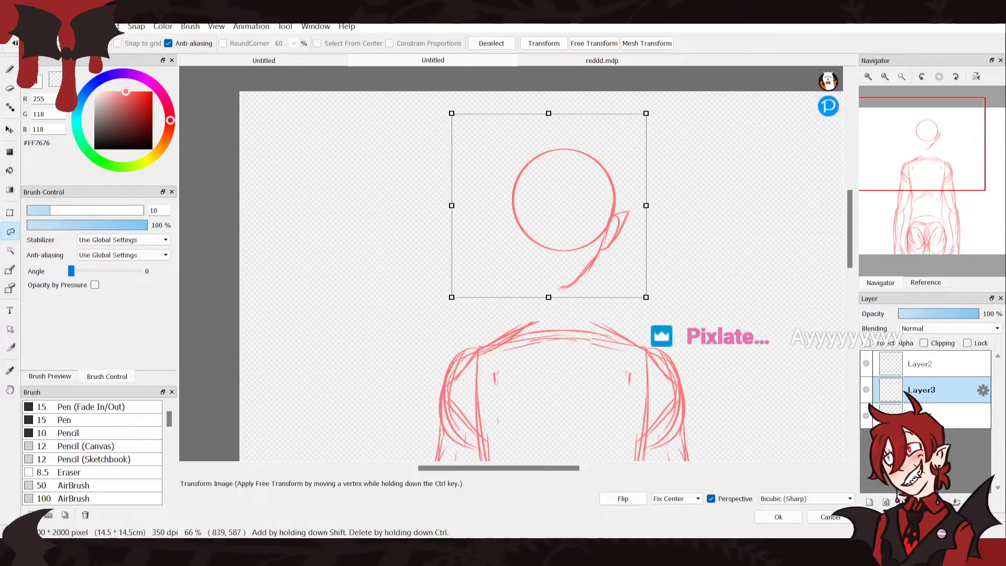
pyautogui.click(623, 499)
pyautogui.click(779, 517)
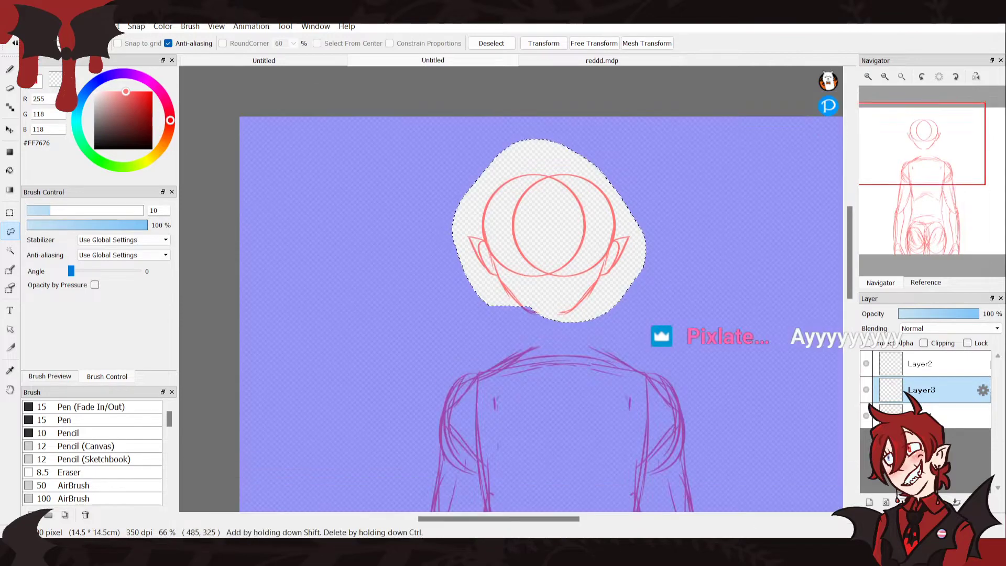
# Deselect and try to line the flipped head copy up with the original, and undo the shift and the flip
pyautogui.hotkey('ctrl', 'd')
pyautogui.click(9, 129)
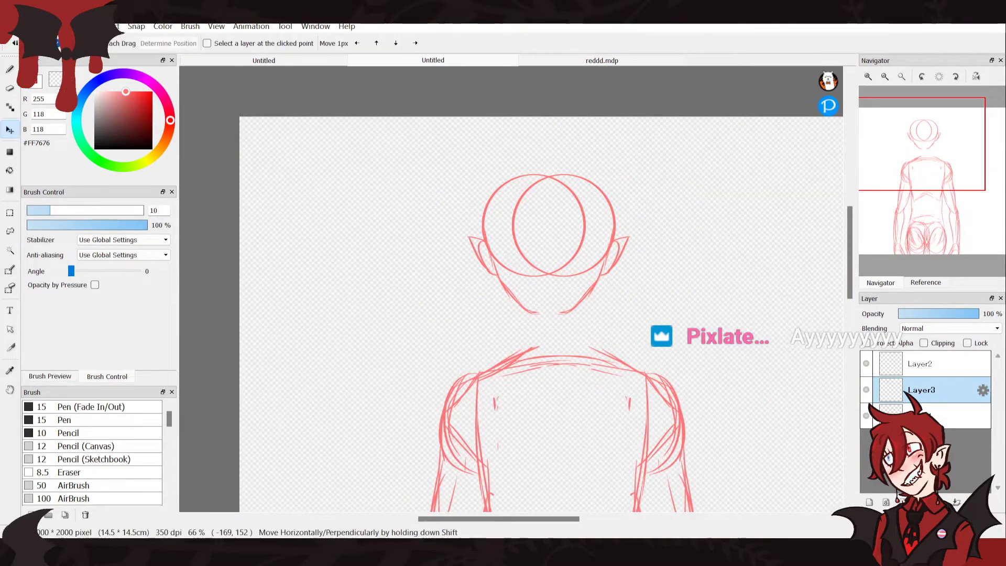
pyautogui.moveTo(515, 272); pyautogui.dragTo(545, 273)
pyautogui.hotkey('ctrl', 'z')
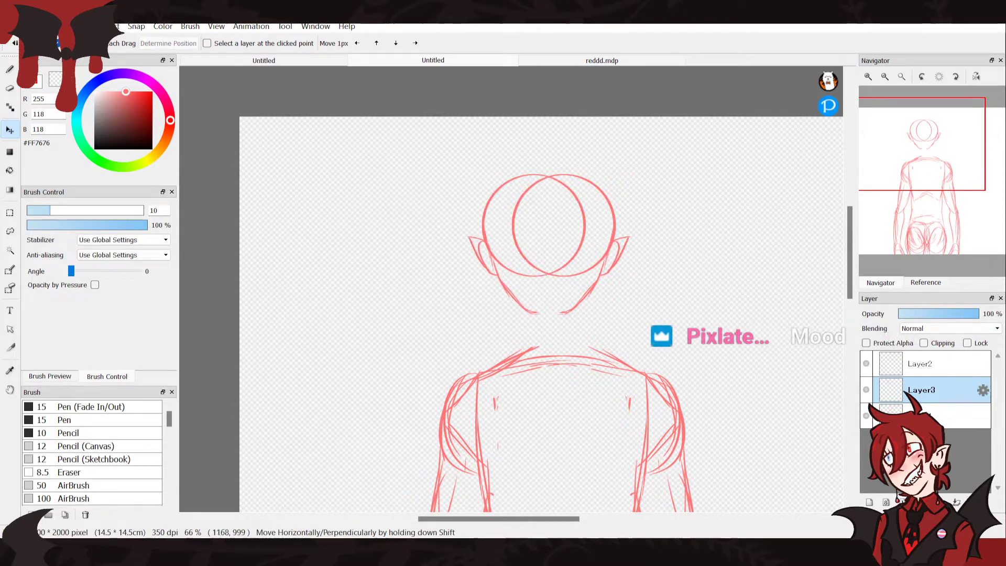
pyautogui.hotkey('ctrl', 'z')
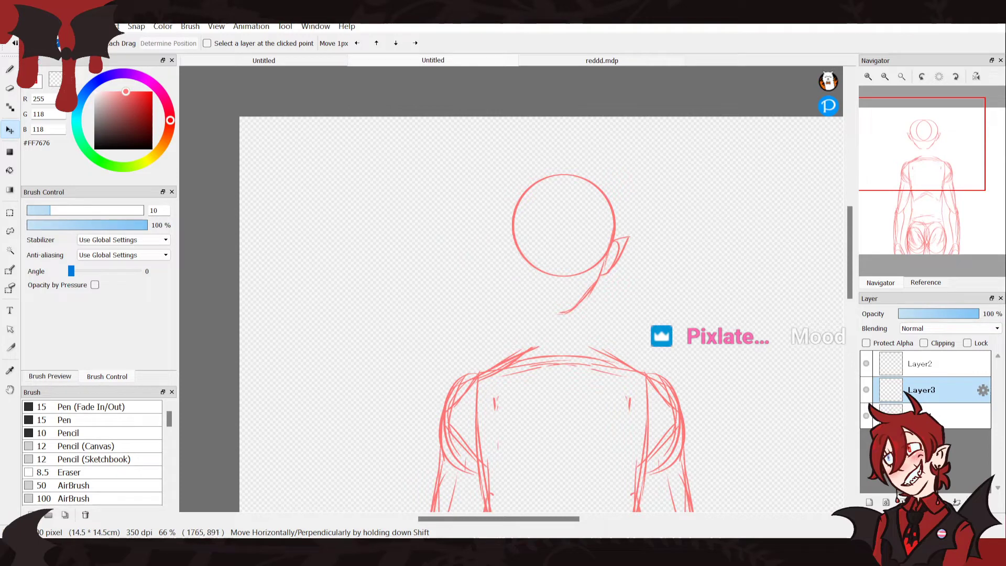
# On Layer1, undo the jaw and ear strokes and redraw a smaller right ear and a jaw line curving into the chin
pyautogui.click(933, 416)
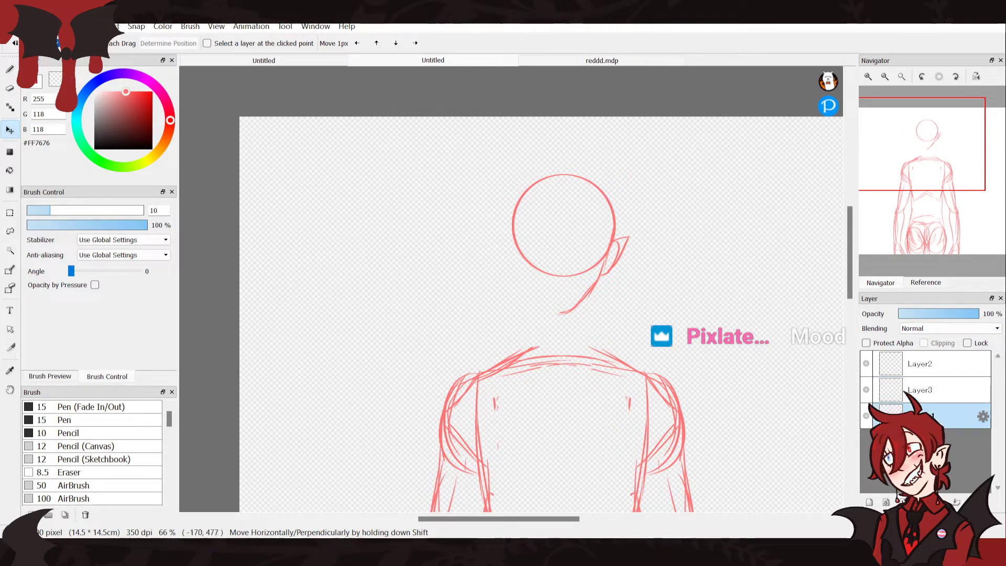
pyautogui.press('b')
pyautogui.hotkey('ctrl', 'z')
pyautogui.moveTo(622, 239); pyautogui.dragTo(621, 264)
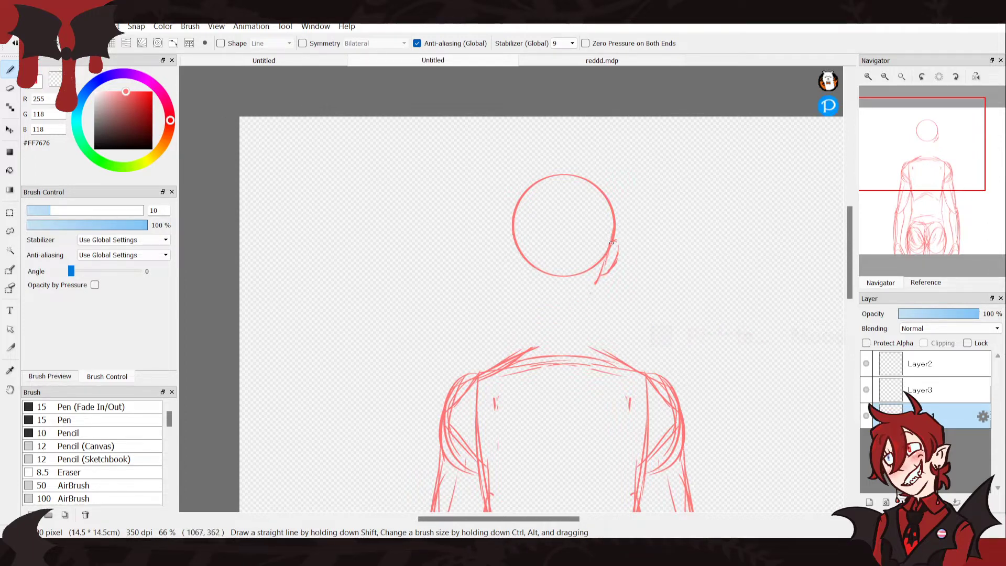
pyautogui.moveTo(610, 243); pyautogui.dragTo(572, 305)
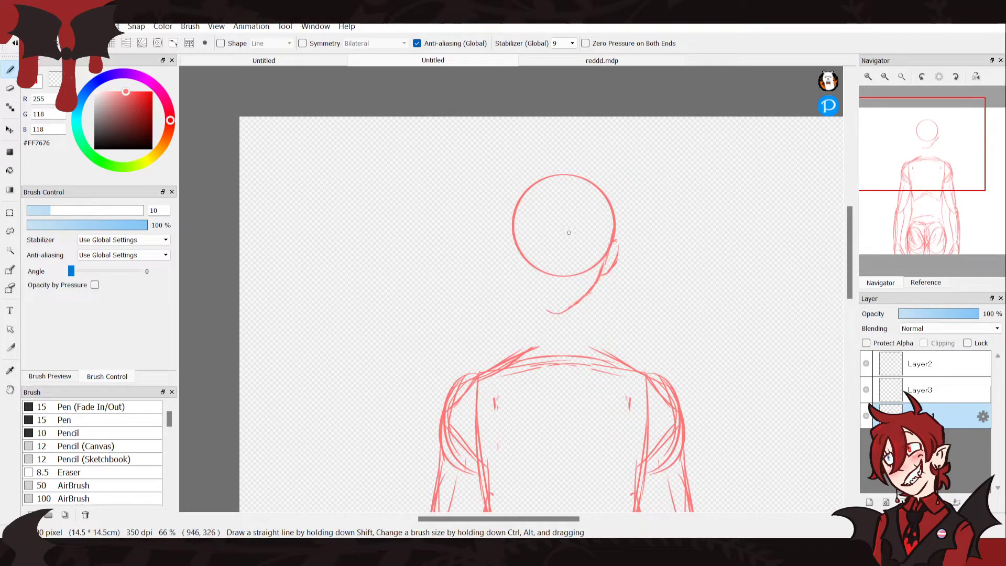
# Undo the jaw strokes back to a short line below the right ear
pyautogui.hotkey('ctrl', 'z')
pyautogui.hotkey('ctrl', 'z')
pyautogui.hotkey('ctrl', 'z')
pyautogui.hotkey('ctrl', 'z')
pyautogui.hotkey('ctrl', 'z')
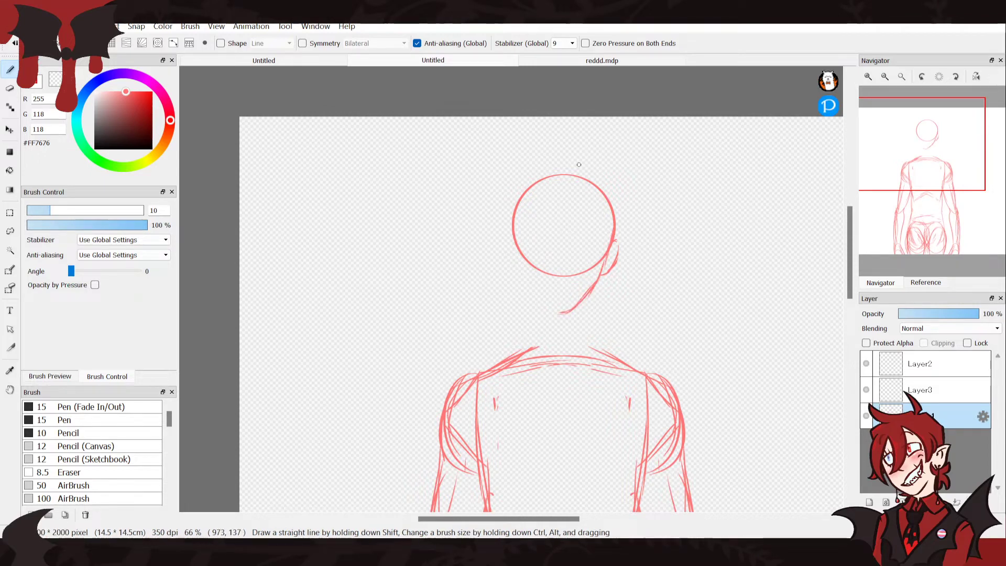
pyautogui.hotkey('ctrl', 'z')
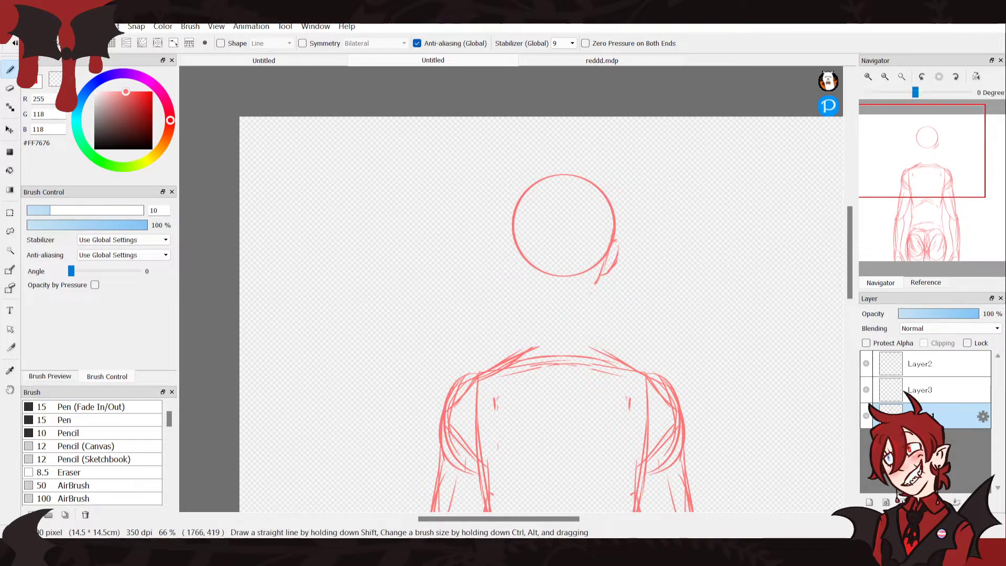
# Bring up the character reference and redraw the right jaw line from below the ear, curving into the chin
pyautogui.click(926, 282)
pyautogui.click(923, 76)
pyautogui.click(922, 76)
pyautogui.click(923, 77)
pyautogui.click(923, 77)
pyautogui.moveTo(915, 131); pyautogui.dragTo(923, 231)
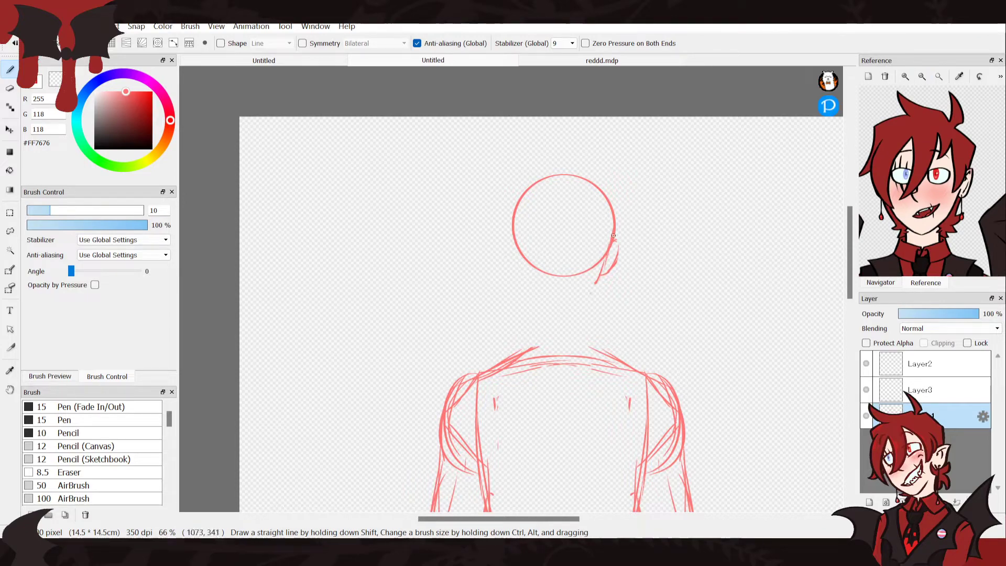
pyautogui.moveTo(602, 274); pyautogui.dragTo(569, 308)
pyautogui.moveTo(604, 270); pyautogui.dragTo(557, 309)
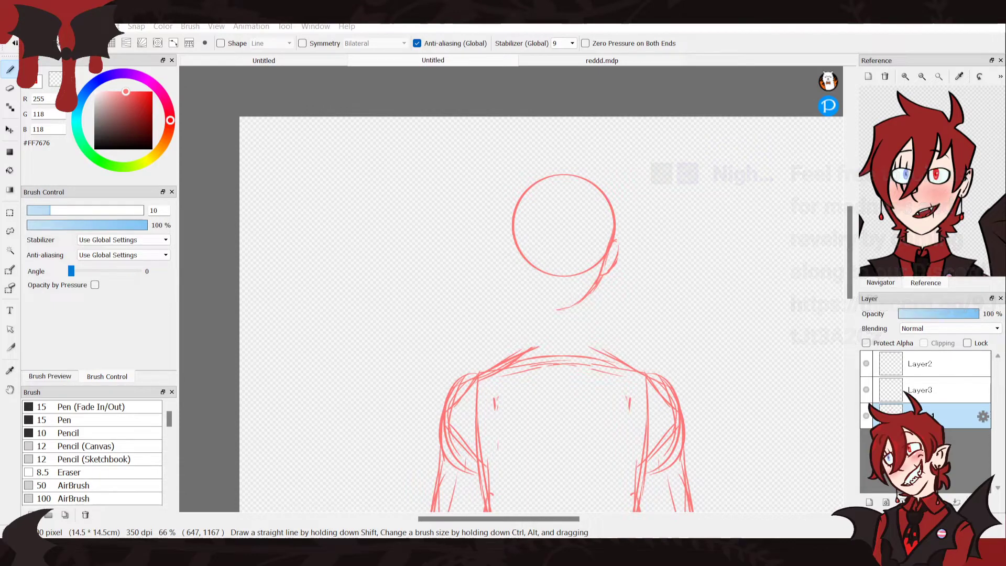
# Undo the last jaw stroke and redraw the lower jaw line running into a more pointed chin
pyautogui.hotkey('alt', 'Tab')
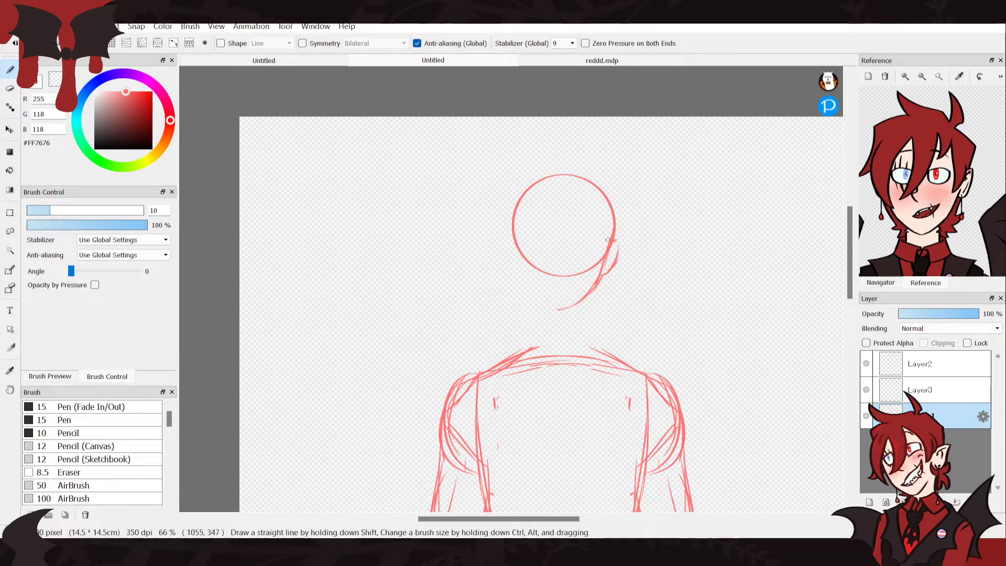
pyautogui.hotkey('ctrl', 'z')
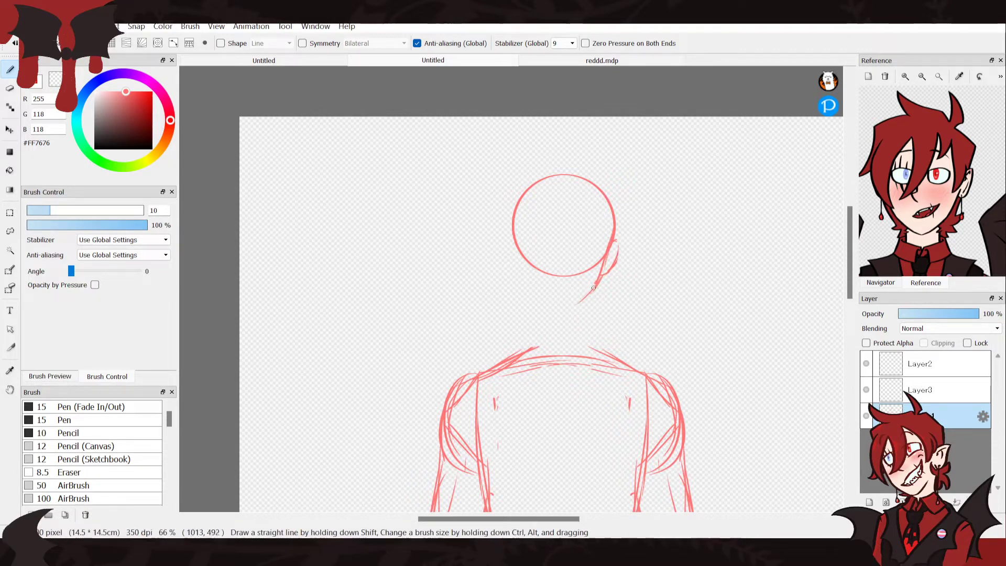
pyautogui.moveTo(595, 283); pyautogui.dragTo(562, 309)
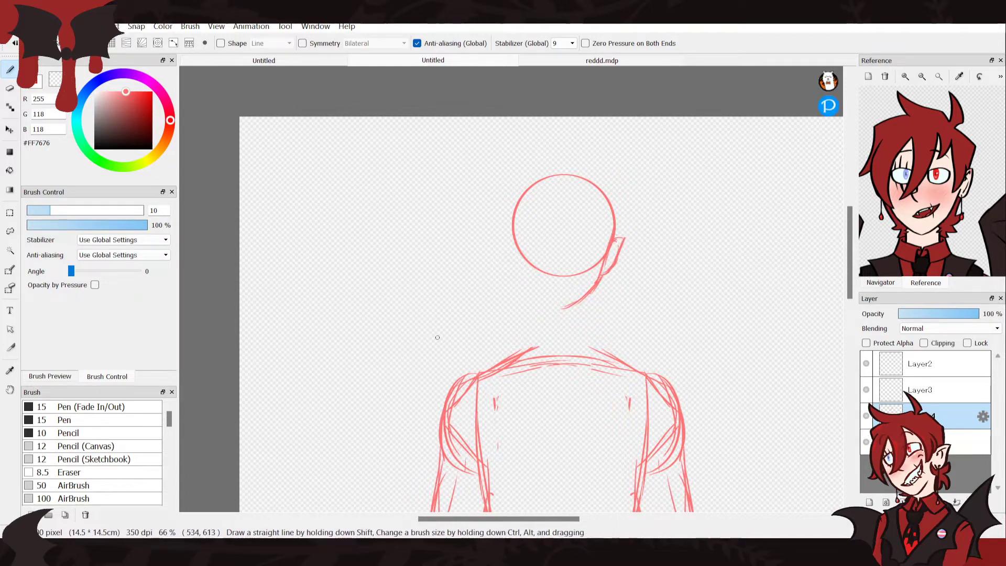
# Flip the duplicated sketch layer horizontally and nudge it so its head lines up with the original half
pyautogui.hotkey('ctrl', 't')
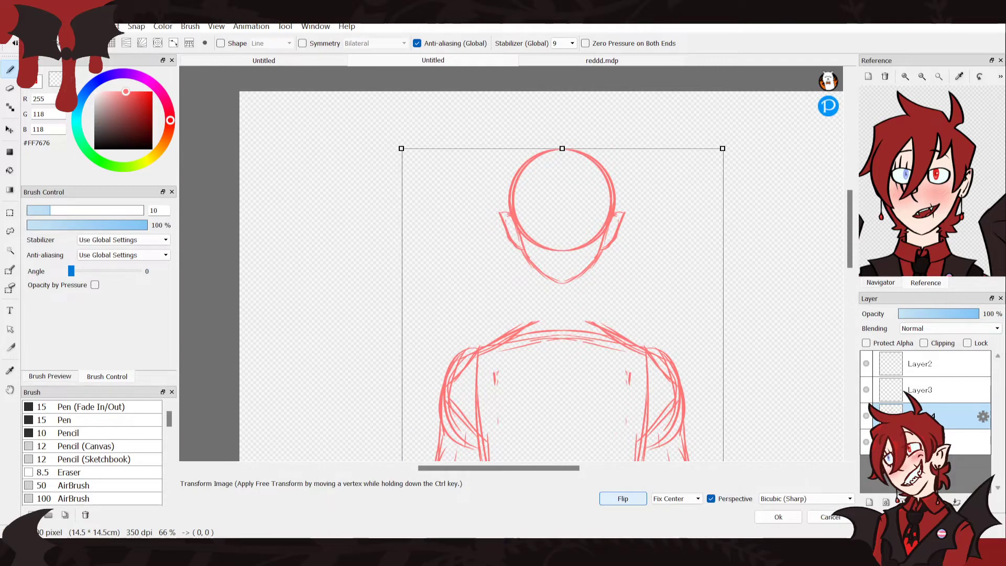
pyautogui.click(779, 517)
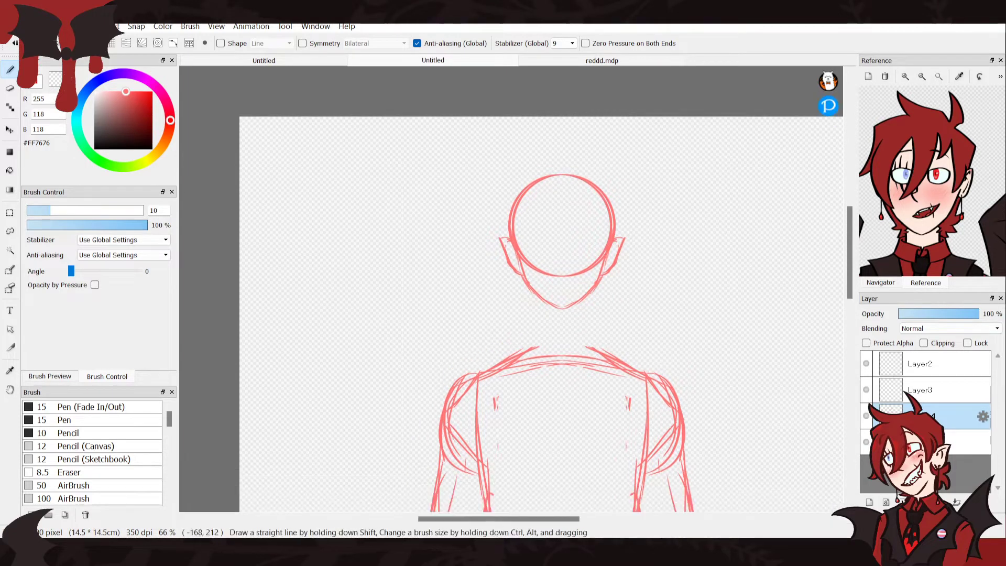
pyautogui.press('v')
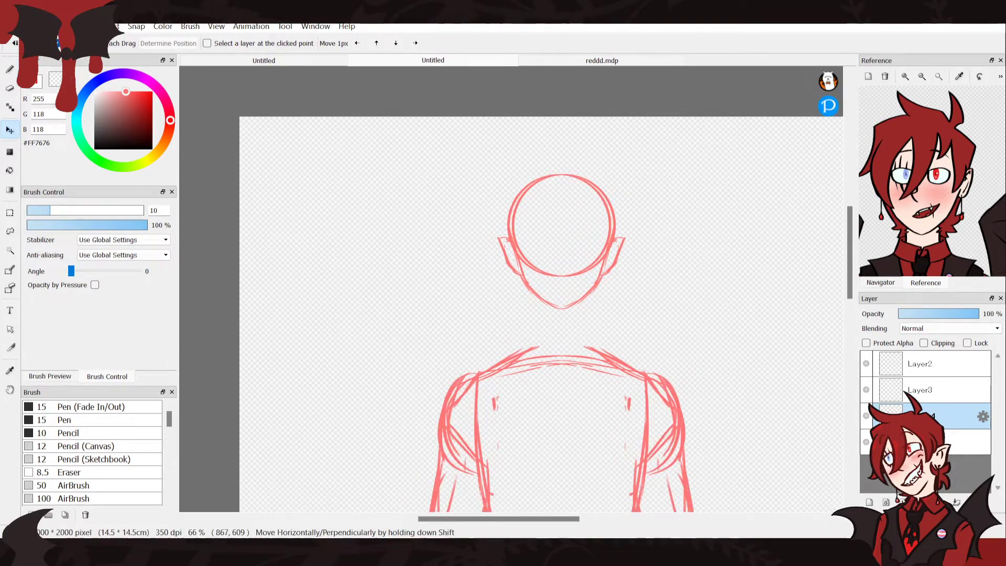
pyautogui.press('Down')
pyautogui.press('Down')
pyautogui.press('Down')
pyautogui.press('Down')
pyautogui.press('Down')
pyautogui.hotkey('ctrl', 'z')
pyautogui.hotkey('ctrl', 'z')
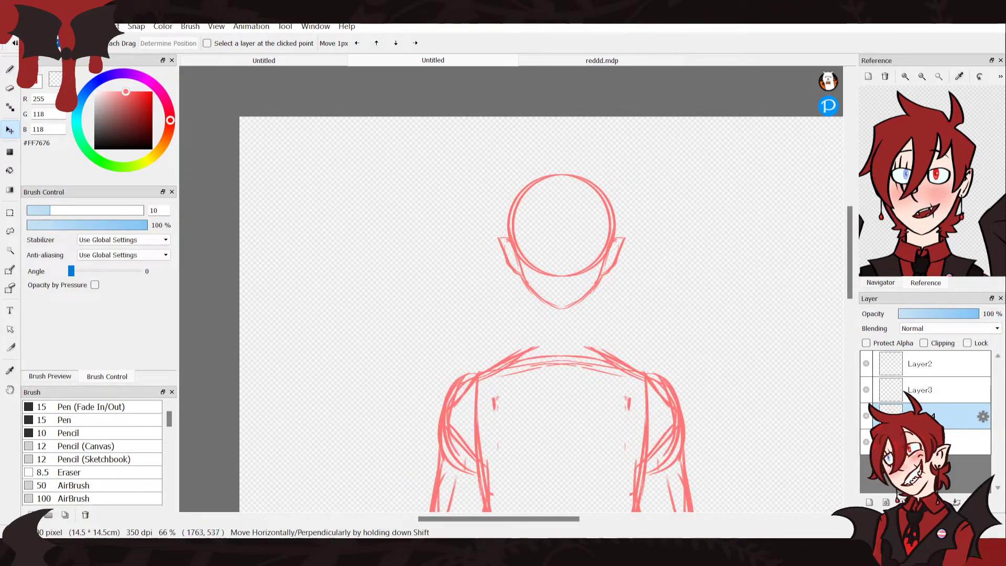
# Lasso the body below the head on the flipped copy, delete it, and deselect
pyautogui.click(881, 283)
pyautogui.click(885, 77)
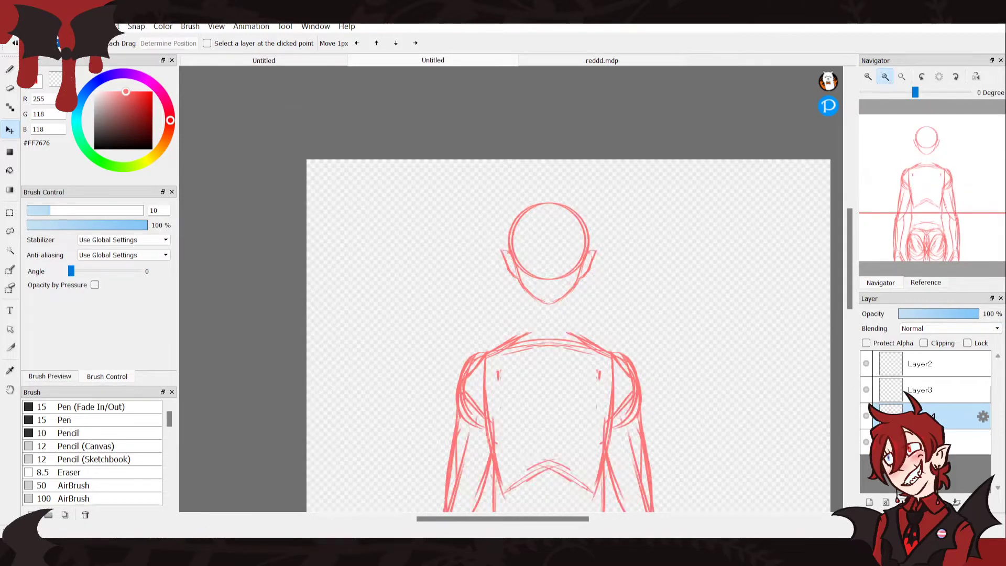
pyautogui.click(885, 76)
pyautogui.moveTo(930, 207); pyautogui.dragTo(926, 205)
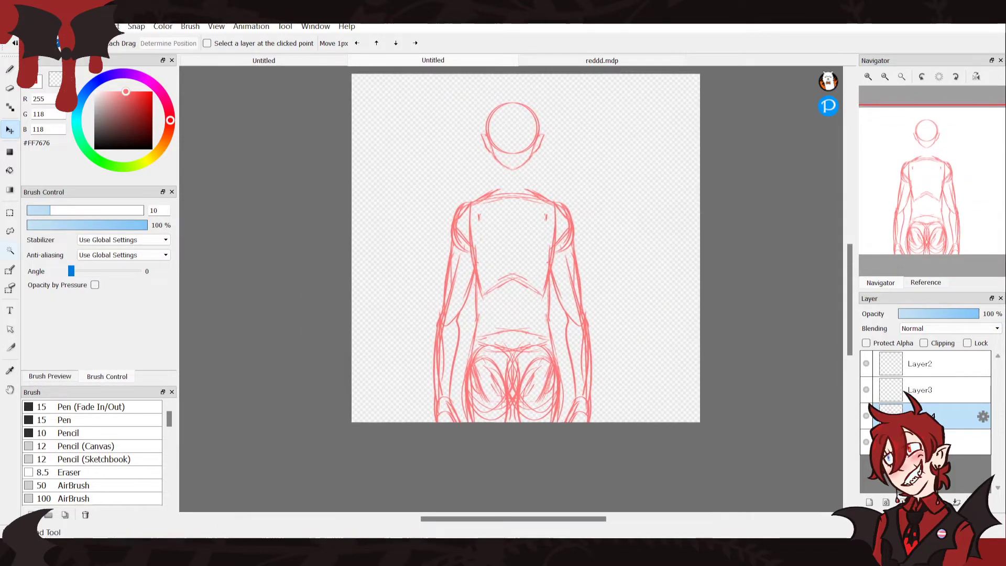
pyautogui.click(10, 231)
pyautogui.moveTo(397, 348)
pyautogui.mouseDown()
pyautogui.moveTo(599, 487)
pyautogui.moveTo(719, 340)
pyautogui.moveTo(653, 177)
pyautogui.mouseUp()
pyautogui.moveTo(547, 179); pyautogui.dragTo(435, 199)
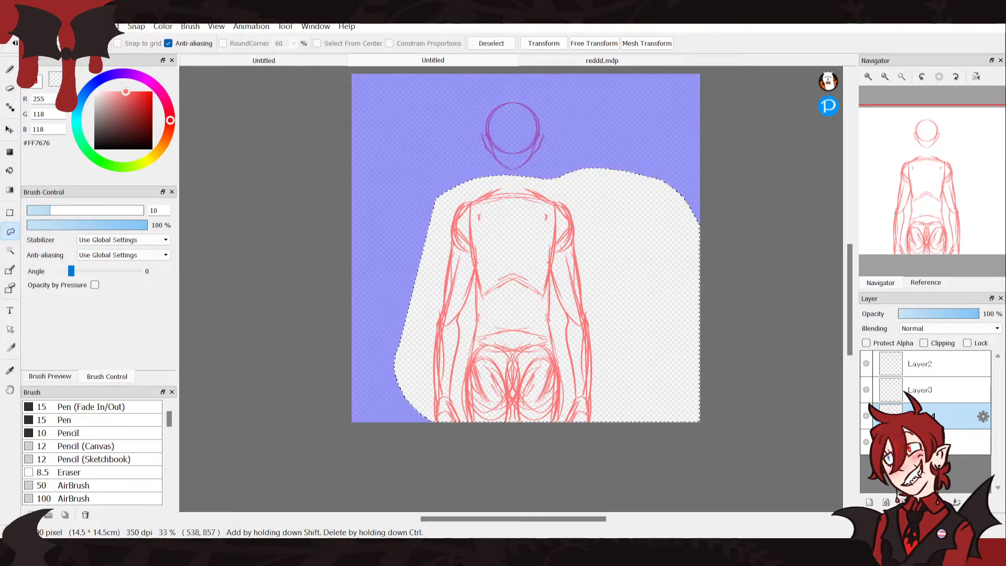
pyautogui.hotkey('ctrl', 'd')
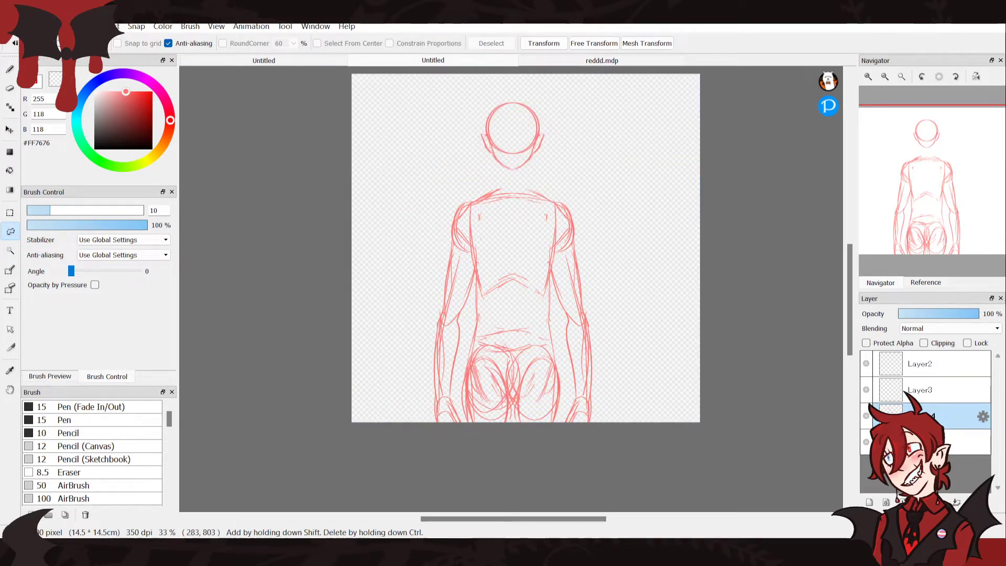
# Merge the flipped head copy, Layer2 and Layer3 down into Layer1
pyautogui.click(869, 76)
pyautogui.click(868, 77)
pyautogui.click(868, 76)
pyautogui.click(868, 76)
pyautogui.click(908, 158)
pyautogui.moveTo(908, 158); pyautogui.dragTo(925, 142)
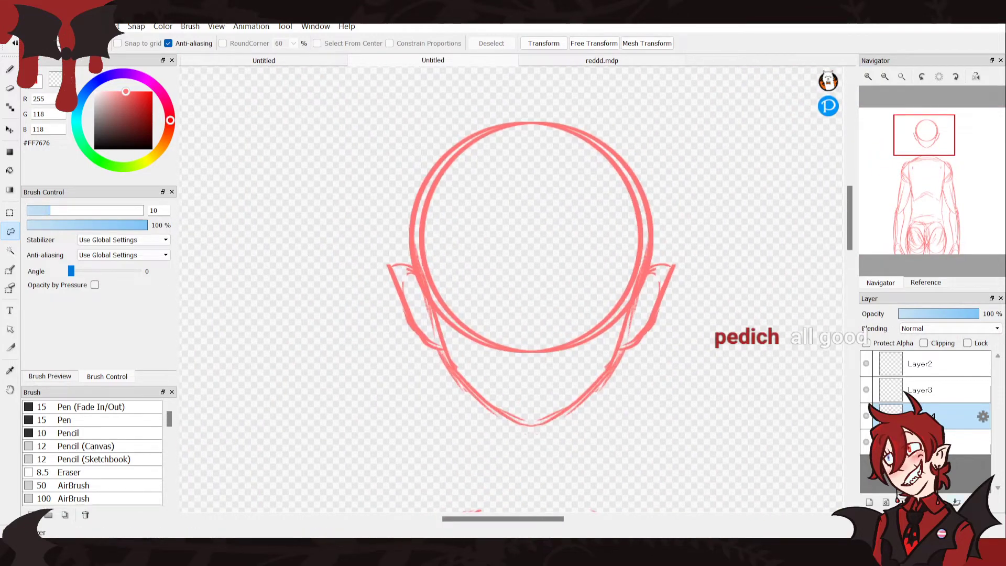
pyautogui.click(957, 502)
pyautogui.click(938, 364)
pyautogui.click(957, 502)
pyautogui.click(956, 502)
pyautogui.moveTo(374, 173)
pyautogui.mouseDown()
pyautogui.moveTo(632, 429)
pyautogui.moveTo(724, 180)
pyautogui.moveTo(334, 231)
pyautogui.moveTo(409, 425)
pyautogui.mouseUp()
pyautogui.click(885, 77)
pyautogui.click(886, 77)
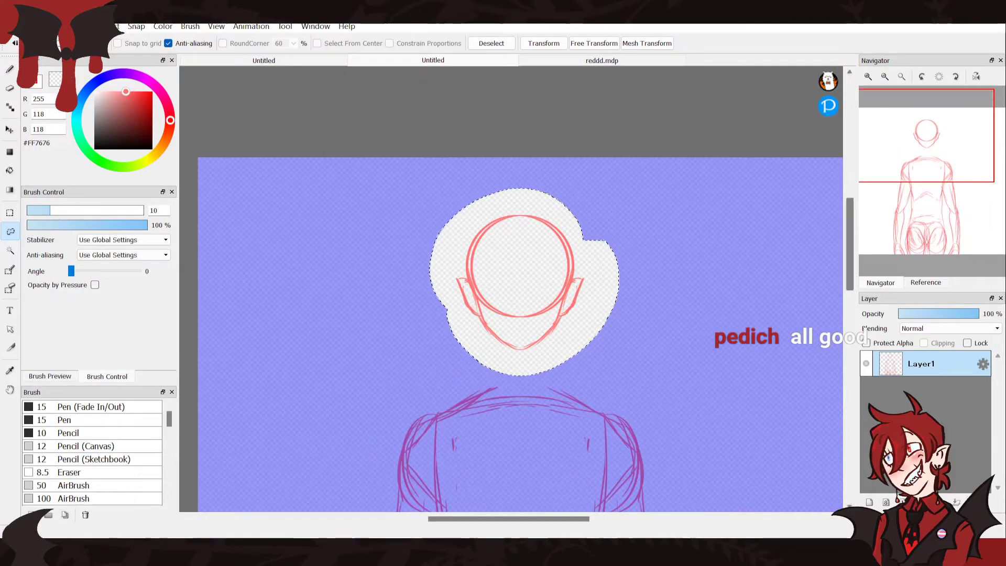
pyautogui.hotkey('ctrl', 'd')
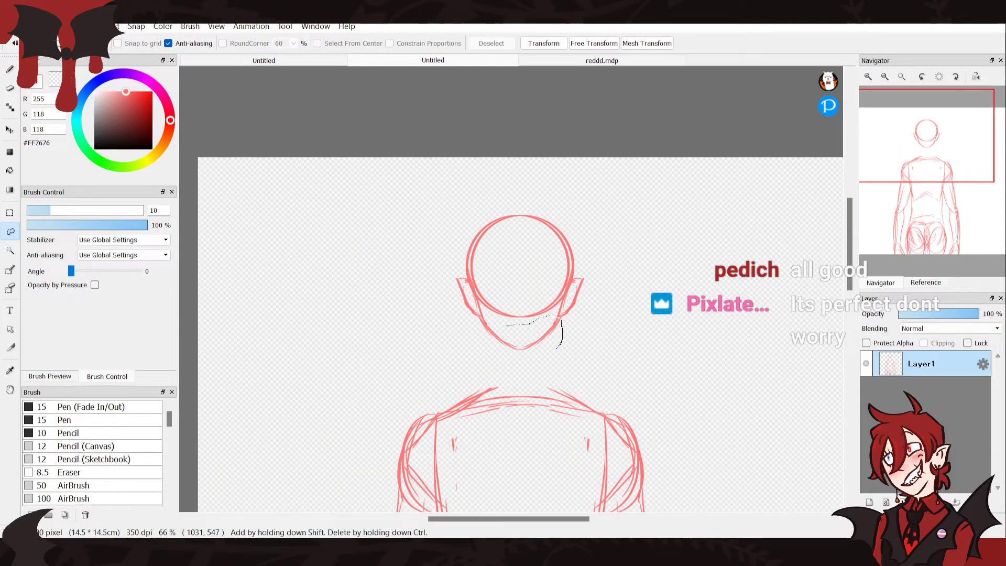
# Lasso the lower jaw and chin and transform them lower and wider towards the bottom, then deselect
pyautogui.moveTo(557, 348)
pyautogui.mouseDown()
pyautogui.moveTo(495, 373)
pyautogui.moveTo(489, 318)
pyautogui.mouseUp()
pyautogui.hotkey('ctrl', 't')
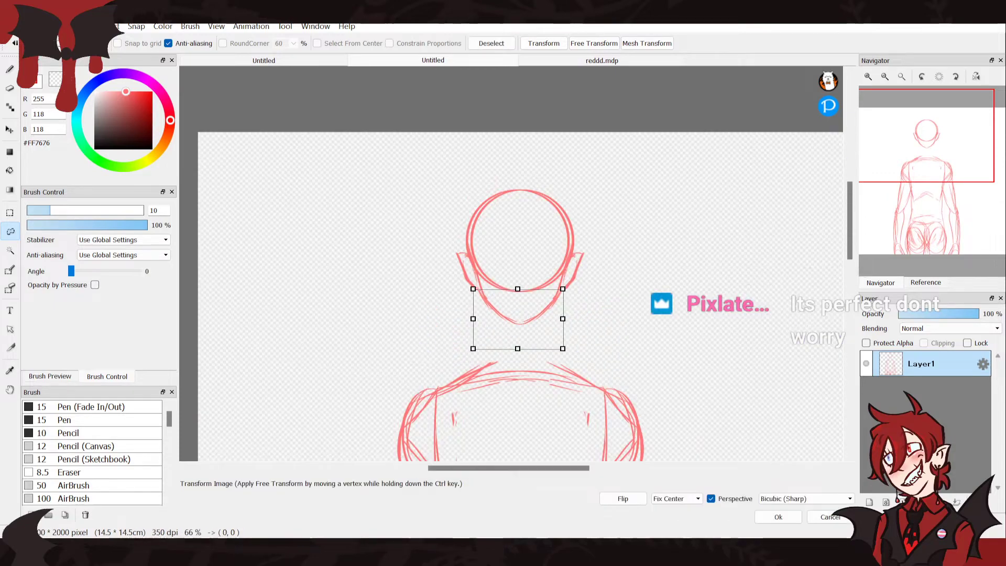
pyautogui.moveTo(518, 349); pyautogui.dragTo(518, 356)
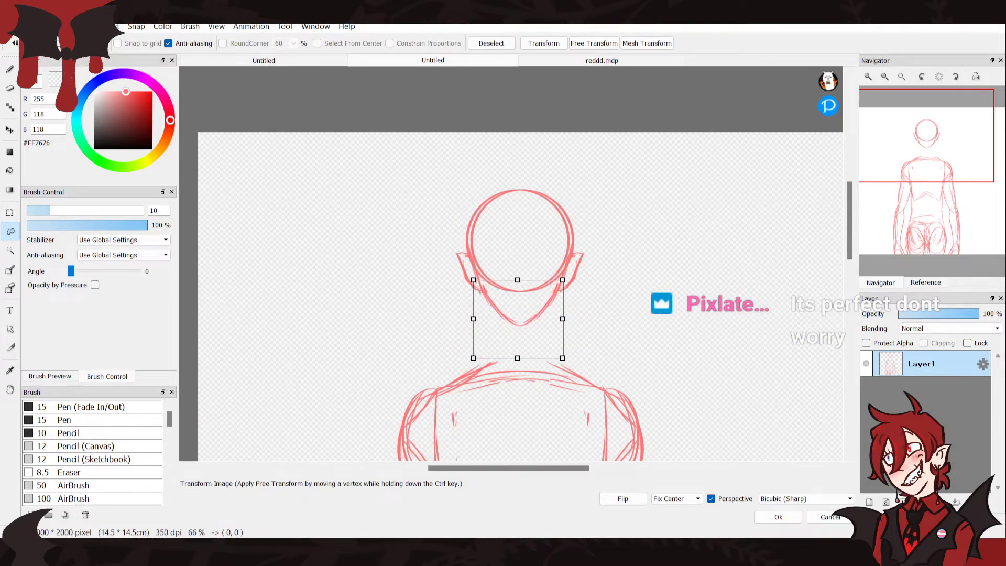
pyautogui.moveTo(518, 320)
pyautogui.mouseDown()
pyautogui.moveTo(514, 334)
pyautogui.moveTo(518, 325)
pyautogui.mouseUp()
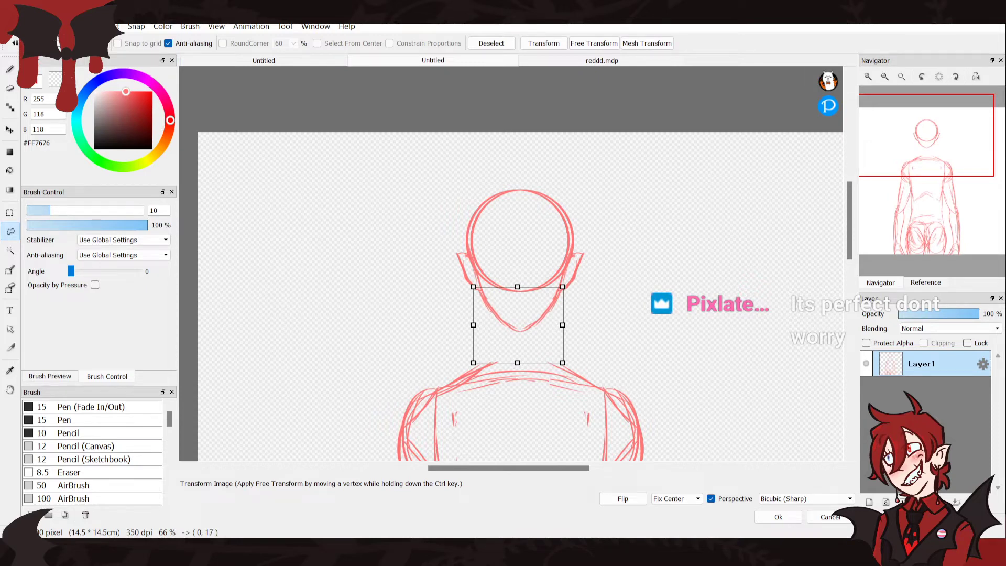
pyautogui.moveTo(473, 363)
pyautogui.mouseDown()
pyautogui.moveTo(463, 350)
pyautogui.moveTo(469, 355)
pyautogui.mouseUp()
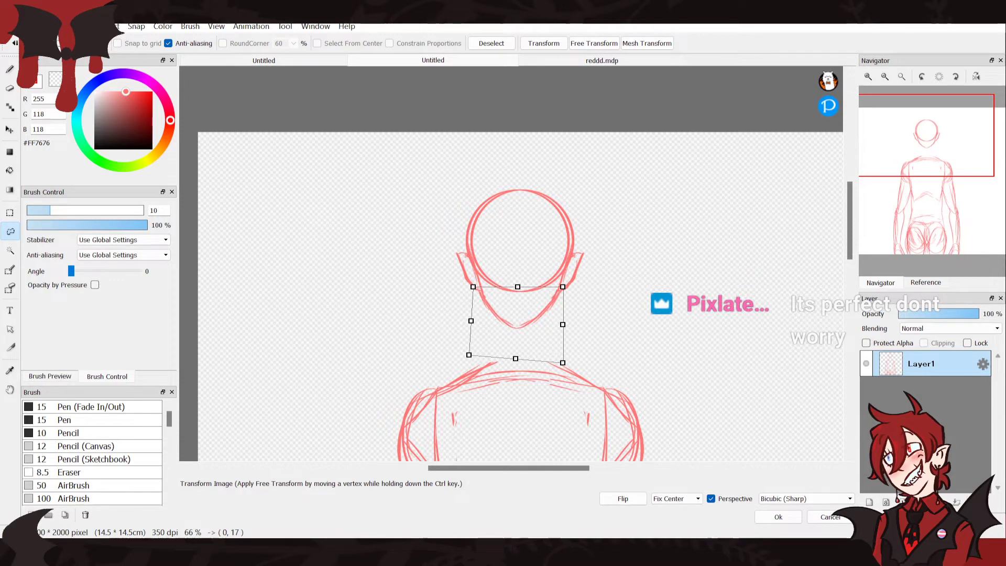
pyautogui.moveTo(563, 362); pyautogui.dragTo(580, 375)
pyautogui.moveTo(470, 355); pyautogui.dragTo(448, 374)
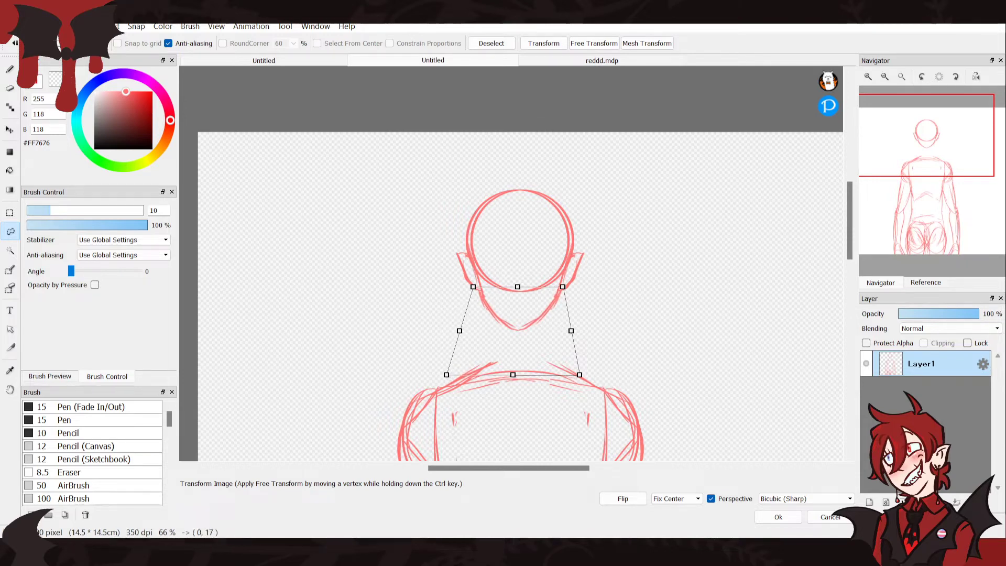
pyautogui.click(779, 517)
pyautogui.hotkey('ctrl', 'd')
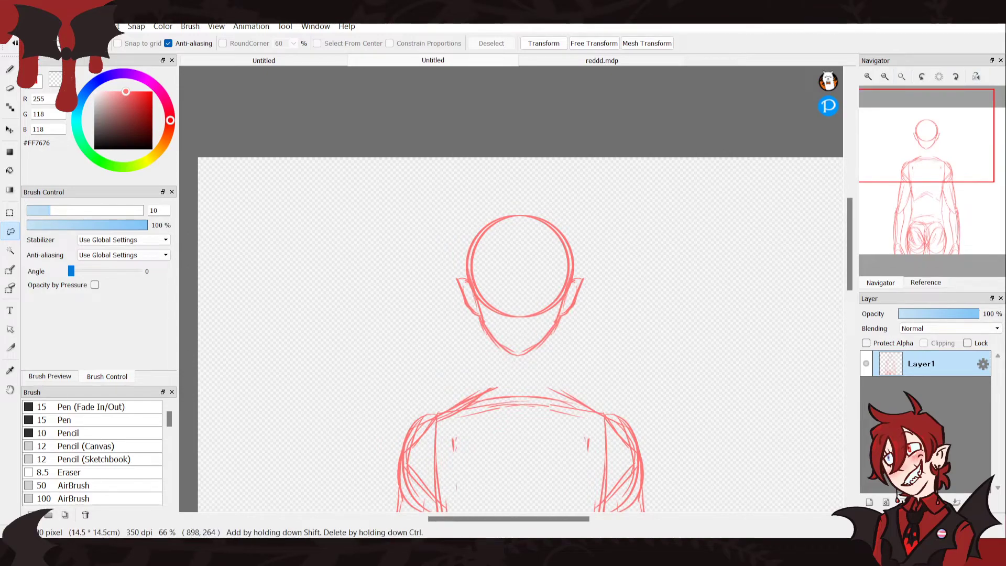
# Reselect the lower jaw, fine-tune its position under the head circle with a transform, and deselect
pyautogui.hotkey('ctrl', 't')
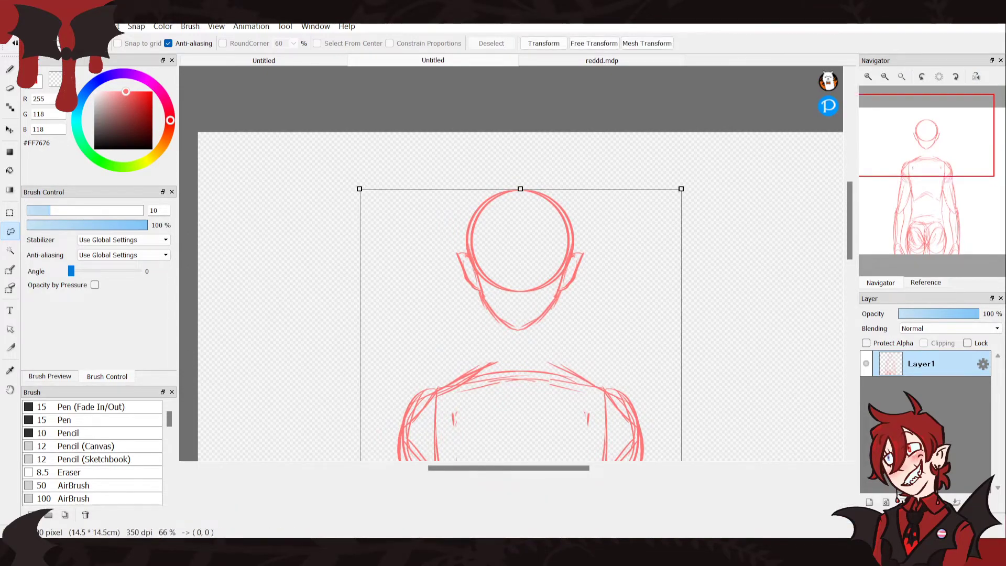
pyautogui.click(830, 517)
pyautogui.moveTo(462, 338)
pyautogui.mouseDown()
pyautogui.moveTo(560, 368)
pyautogui.moveTo(524, 319)
pyautogui.moveTo(461, 337)
pyautogui.mouseUp()
pyautogui.hotkey('ctrl', 't')
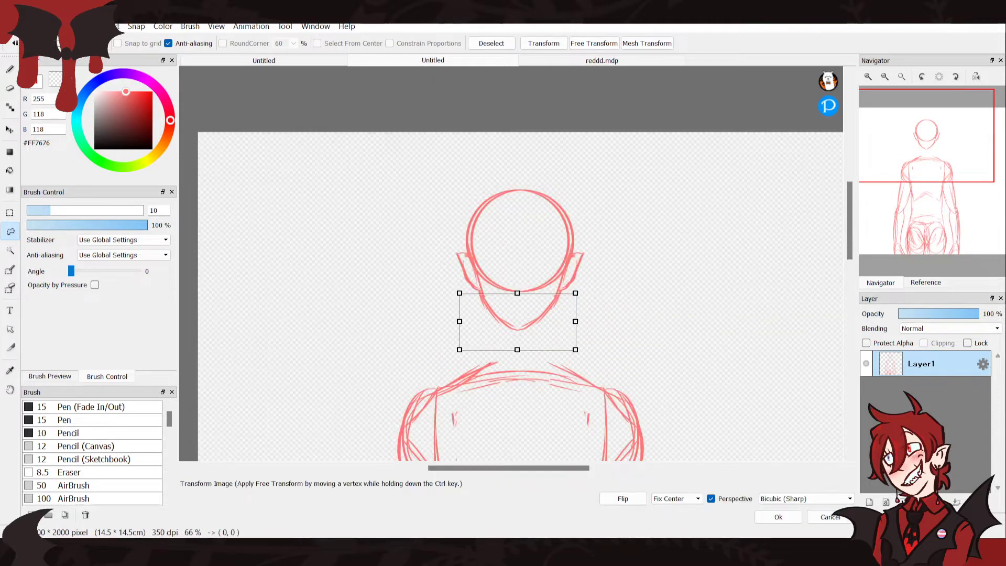
pyautogui.moveTo(529, 356); pyautogui.dragTo(518, 350)
pyautogui.press('Return')
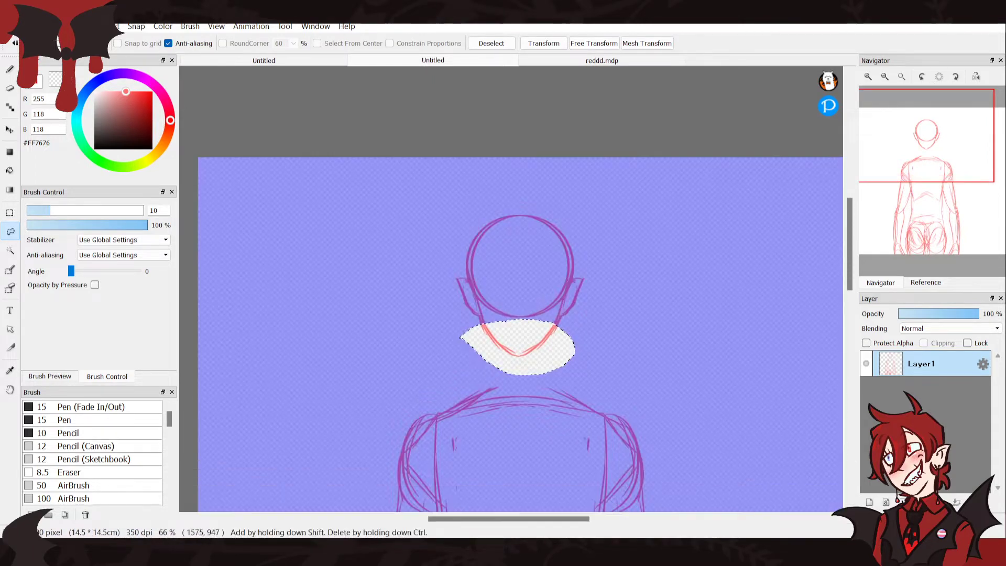
pyautogui.click(976, 76)
pyautogui.click(976, 76)
pyautogui.click(363, 293)
pyautogui.hotkey('ctrl', 'd')
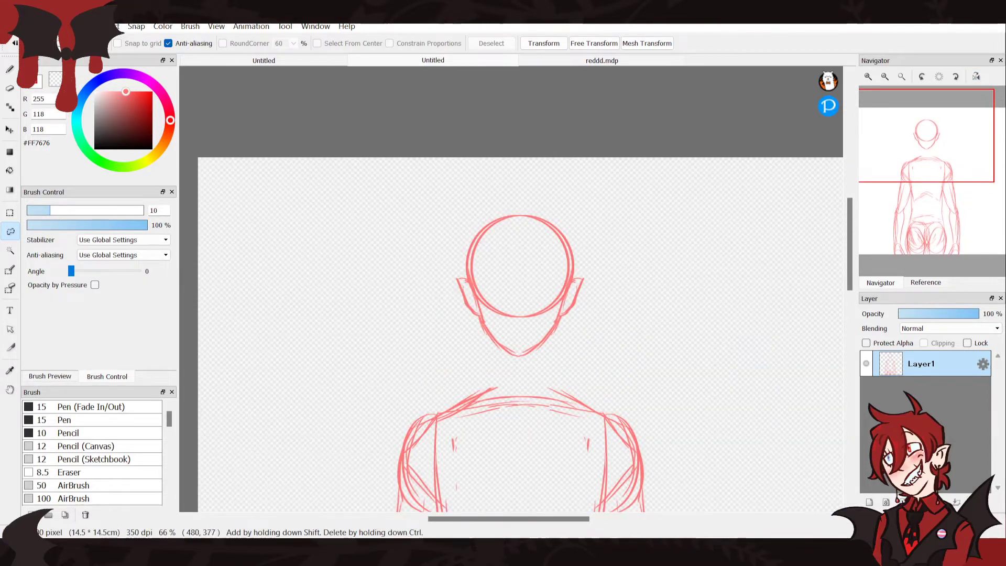
# Lasso the whole head and move it slightly right and up to centre it over the shoulders, then deselect
pyautogui.click(10, 69)
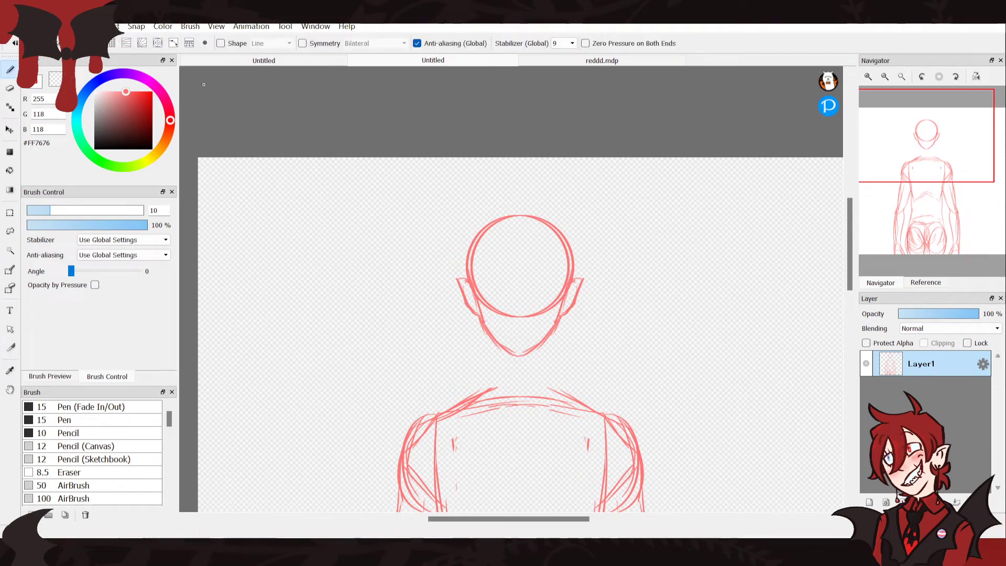
pyautogui.moveTo(935, 175); pyautogui.dragTo(917, 166)
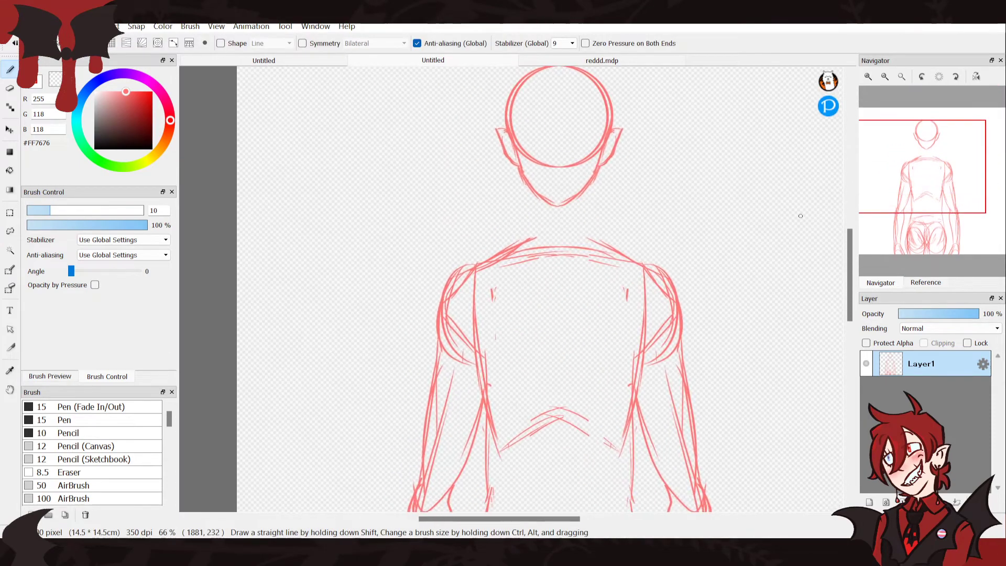
pyautogui.click(10, 231)
pyautogui.moveTo(528, 206)
pyautogui.mouseDown()
pyautogui.moveTo(669, 84)
pyautogui.moveTo(530, 209)
pyautogui.mouseUp()
pyautogui.press('v')
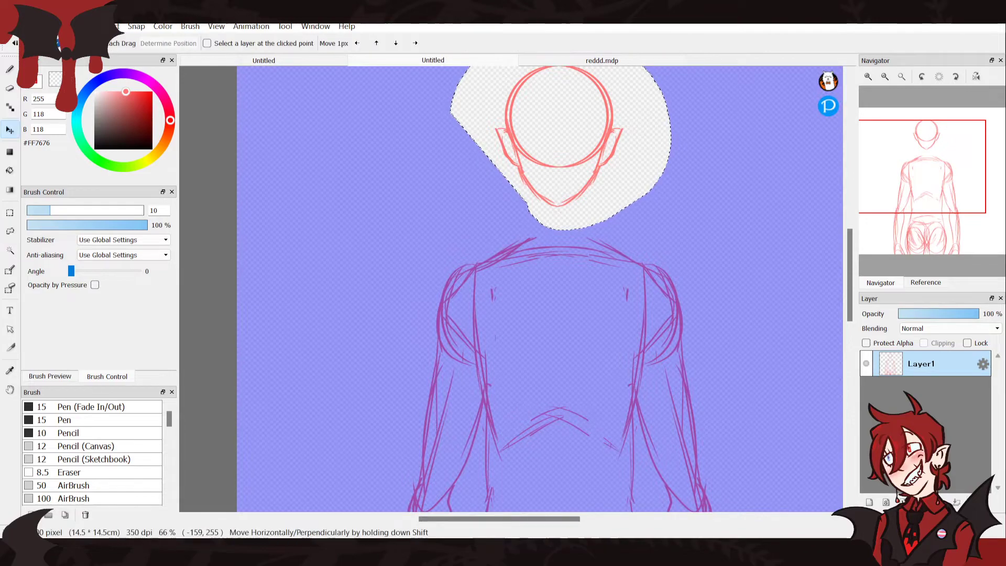
pyautogui.moveTo(567, 152)
pyautogui.mouseDown()
pyautogui.moveTo(578, 155)
pyautogui.moveTo(565, 144)
pyautogui.mouseUp()
pyautogui.click(10, 231)
pyautogui.click(255, 309)
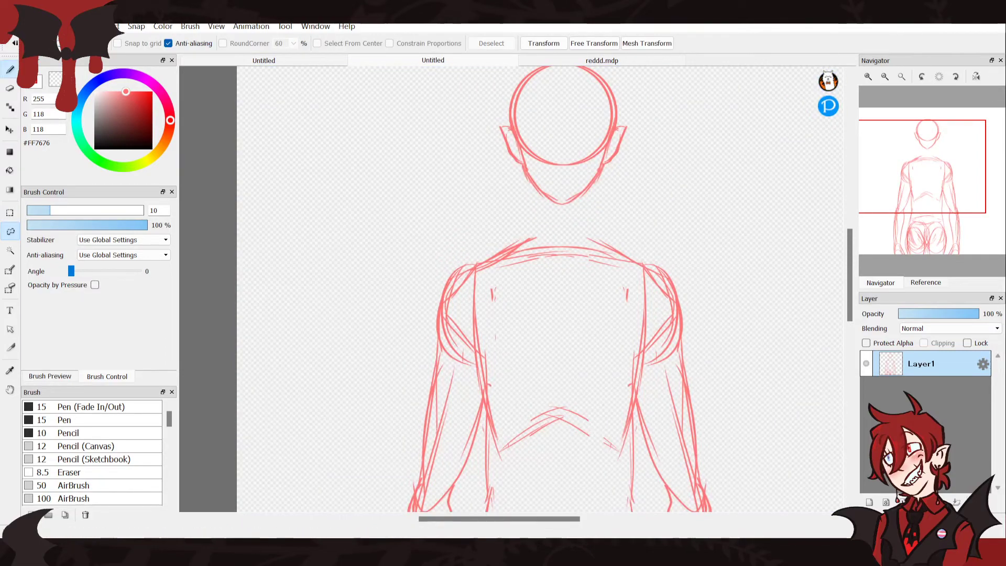
# Sketch both sides of the neck from the jaw down, curving out into the shoulder lines
pyautogui.press('b')
pyautogui.moveTo(601, 171); pyautogui.dragTo(593, 232)
pyautogui.moveTo(528, 179)
pyautogui.mouseDown()
pyautogui.moveTo(531, 234)
pyautogui.moveTo(501, 261)
pyautogui.moveTo(527, 225)
pyautogui.moveTo(486, 267)
pyautogui.mouseUp()
pyautogui.moveTo(588, 227); pyautogui.dragTo(647, 264)
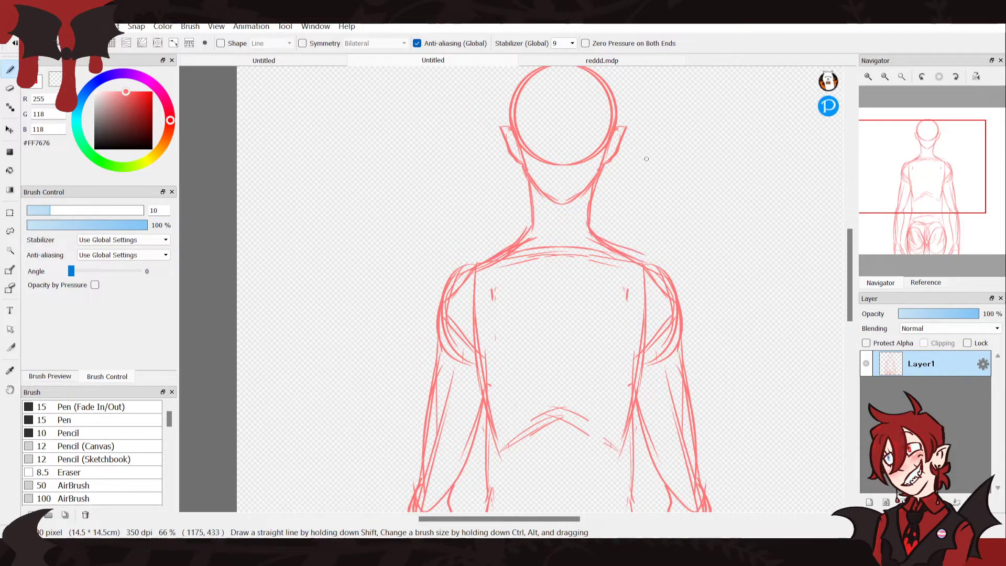
# Erase the upper neck lines with the transparent colour and redraw them in the sketch colour, joining the jaw
pyautogui.click(55, 79)
pyautogui.moveTo(601, 174); pyautogui.dragTo(591, 201)
pyautogui.moveTo(530, 197); pyautogui.dragTo(533, 225)
pyautogui.press('x')
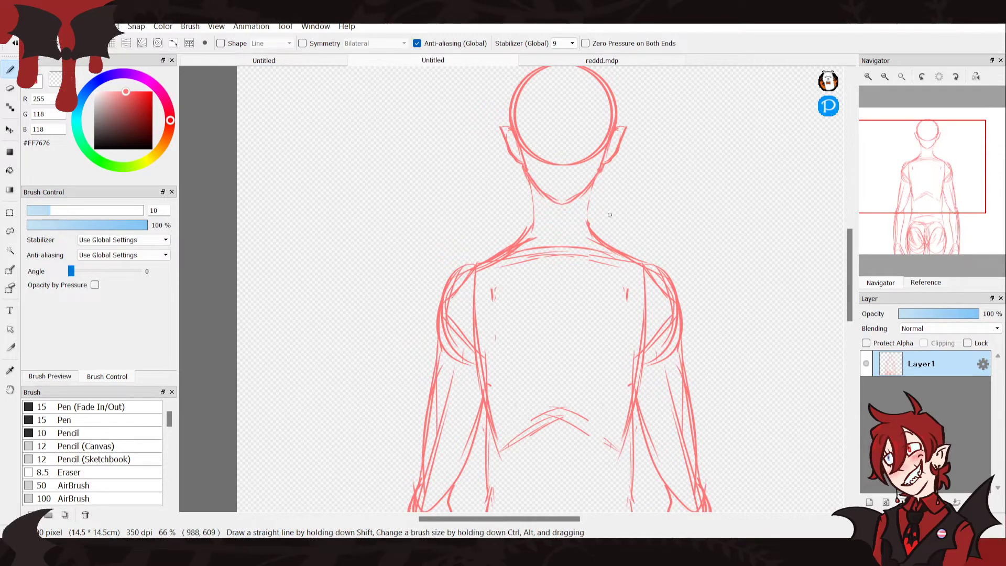
pyautogui.moveTo(592, 185)
pyautogui.mouseDown()
pyautogui.moveTo(590, 233)
pyautogui.moveTo(597, 180)
pyautogui.mouseUp()
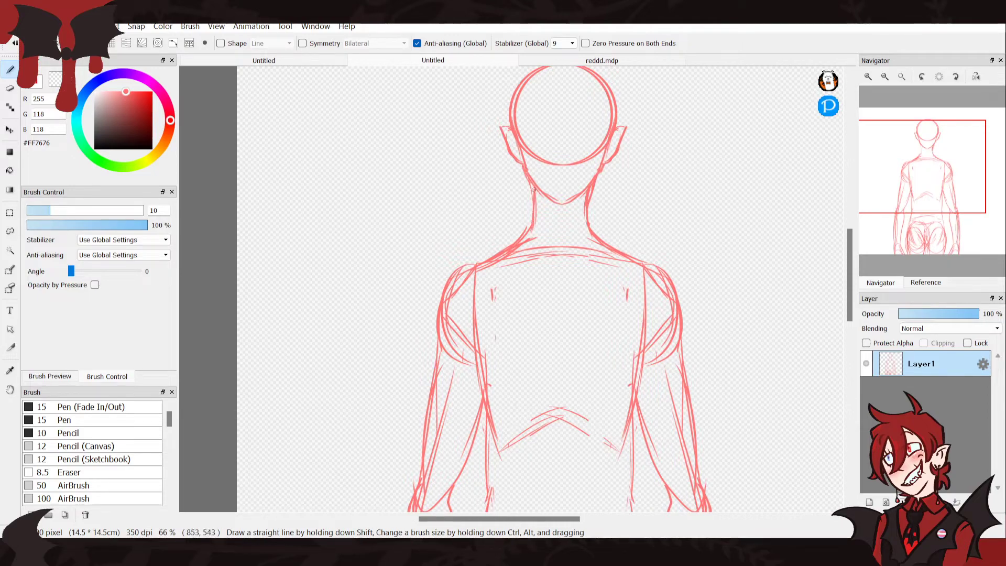
# Add a new layer above the base sketch and draw a curved eye line across the head, topped with a row of eye-width arches
pyautogui.moveTo(935, 180); pyautogui.dragTo(921, 152)
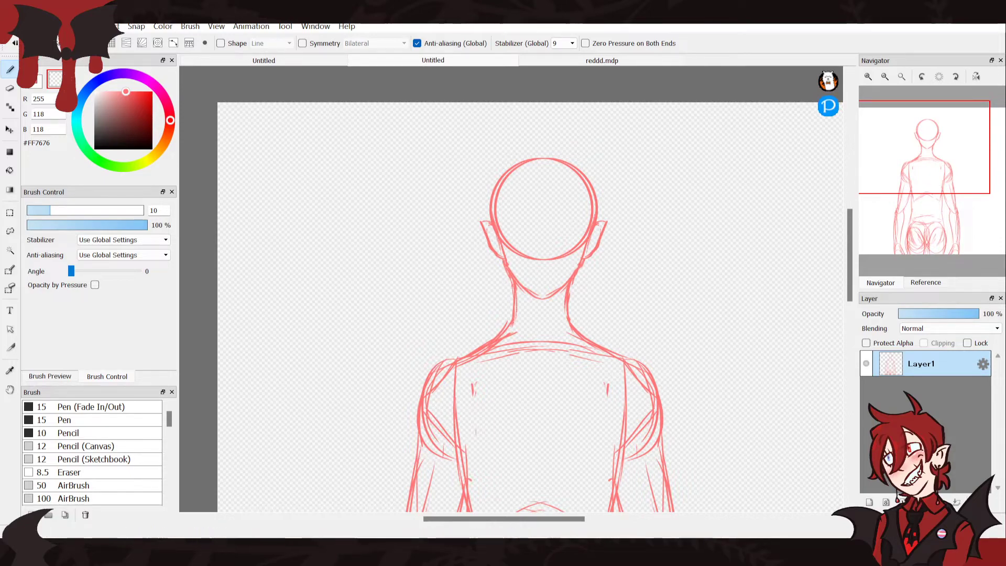
pyautogui.click(868, 77)
pyautogui.click(869, 76)
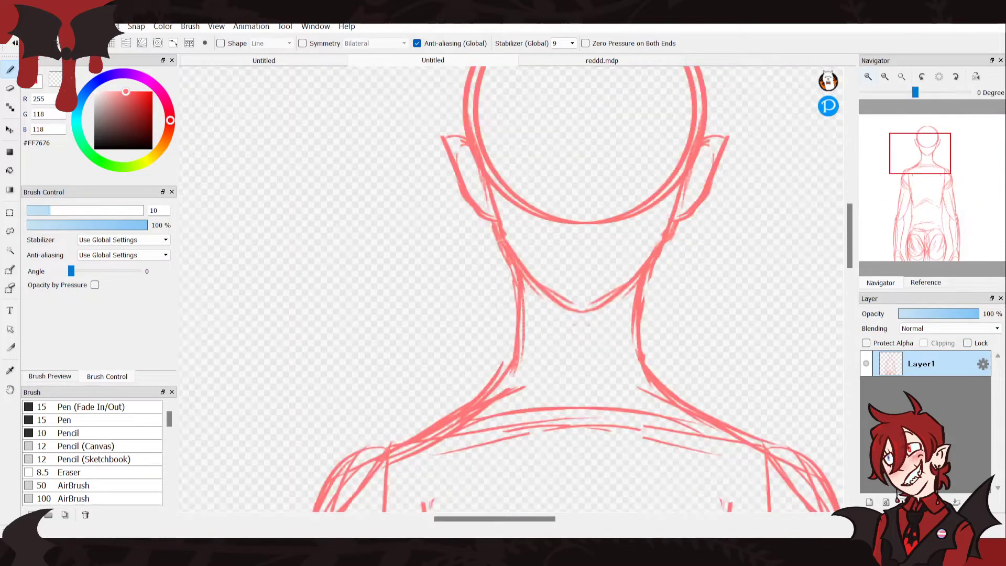
pyautogui.click(868, 77)
pyautogui.click(869, 502)
pyautogui.moveTo(921, 147); pyautogui.dragTo(922, 139)
pyautogui.moveTo(731, 228); pyautogui.dragTo(418, 227)
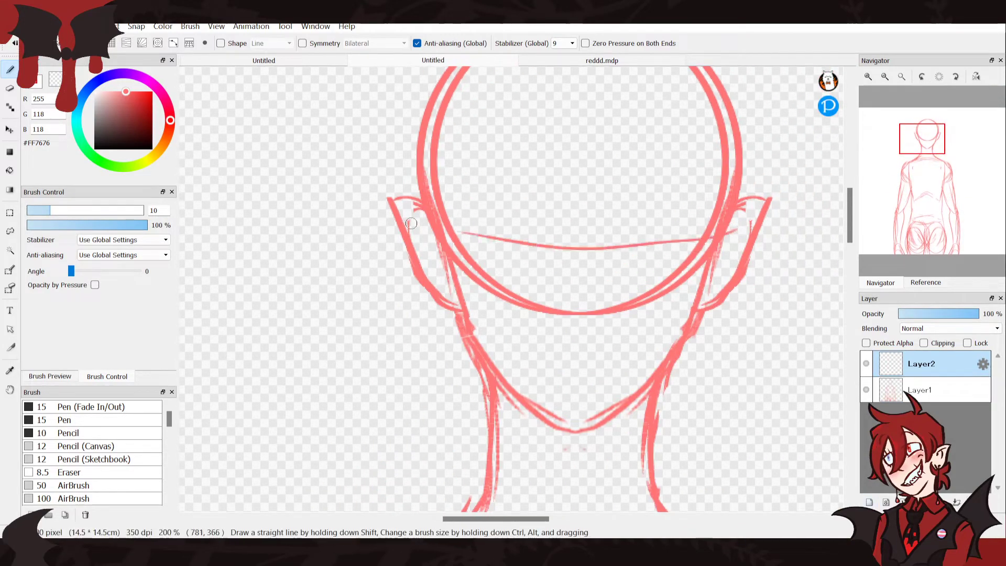
pyautogui.moveTo(694, 229)
pyautogui.mouseDown()
pyautogui.moveTo(690, 208)
pyautogui.moveTo(639, 245)
pyautogui.moveTo(581, 191)
pyautogui.moveTo(547, 246)
pyautogui.moveTo(536, 202)
pyautogui.moveTo(485, 247)
pyautogui.moveTo(442, 231)
pyautogui.mouseUp()
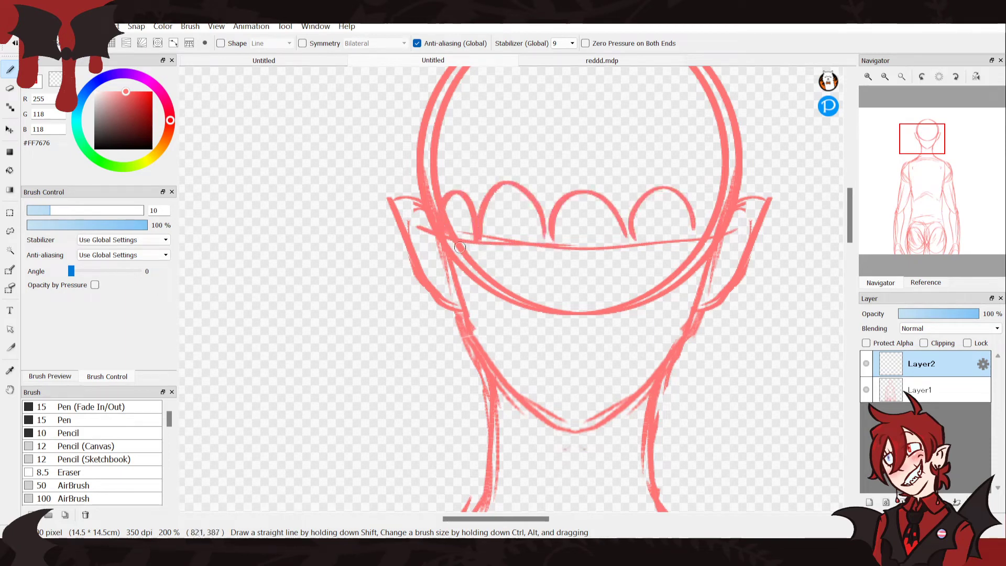
pyautogui.moveTo(694, 231); pyautogui.dragTo(723, 212)
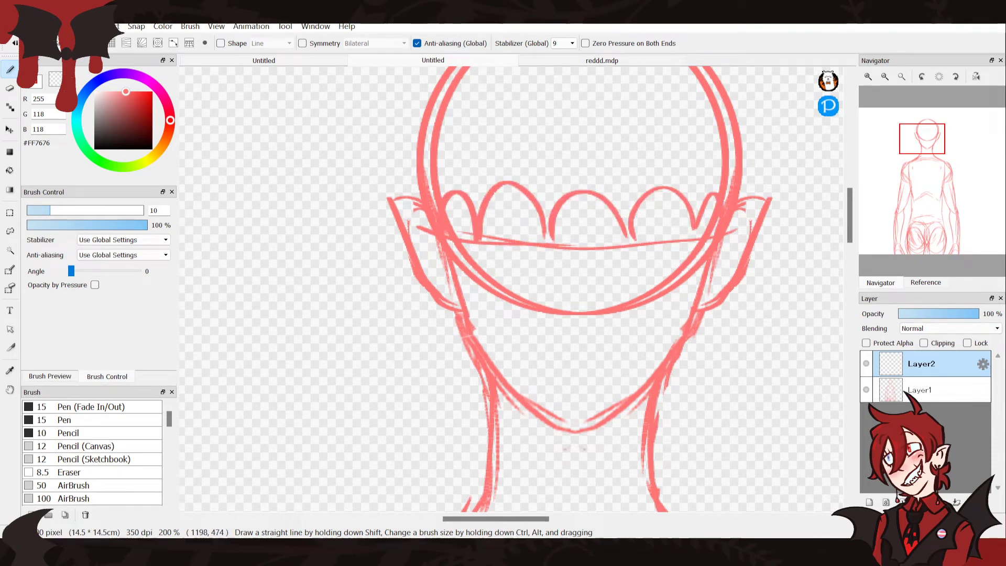
# Add another layer, lower the guide layer's opacity to 56%, and make the new top layer active
pyautogui.click(869, 502)
pyautogui.click(943, 390)
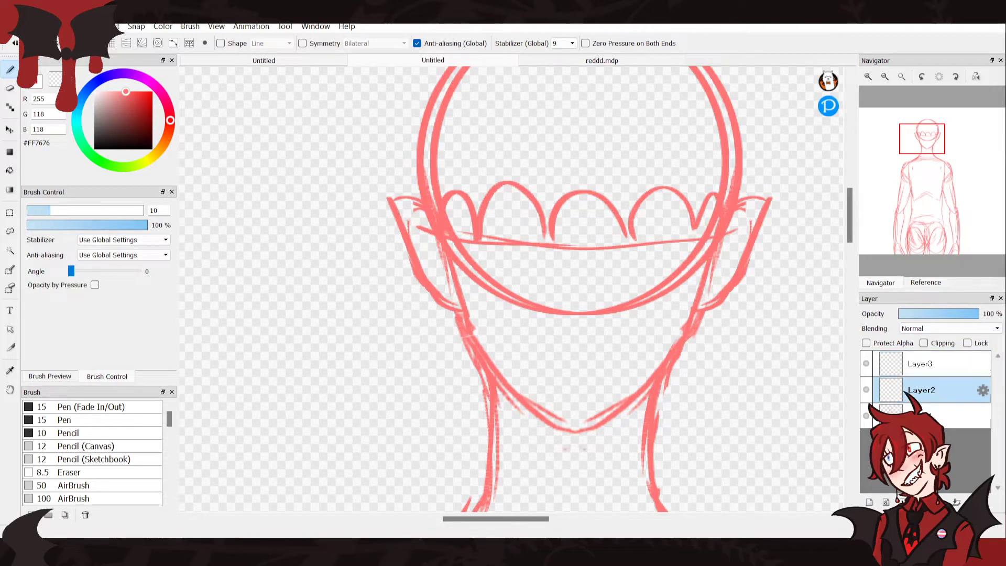
pyautogui.click(945, 314)
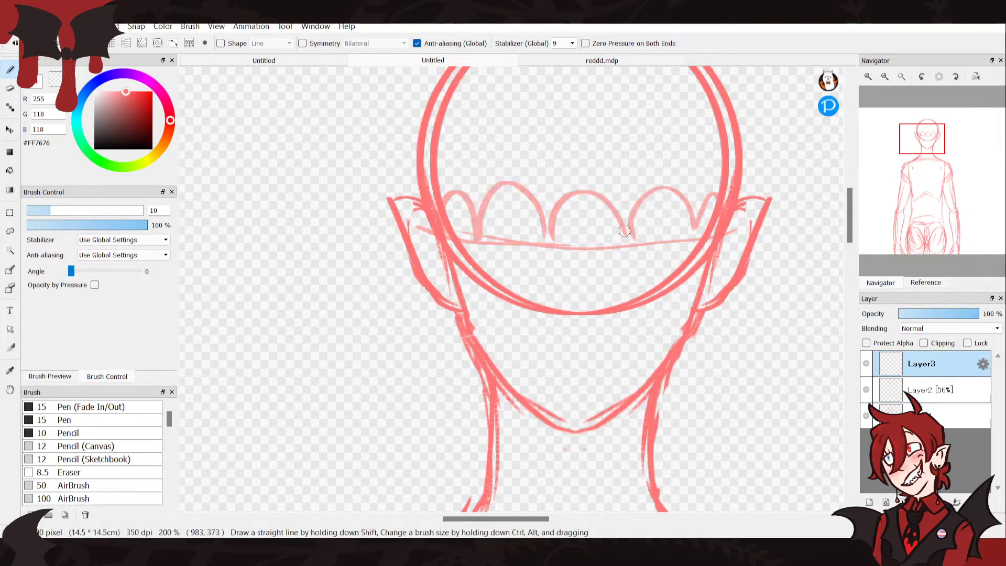
pyautogui.moveTo(686, 196)
pyautogui.mouseDown()
pyautogui.moveTo(641, 187)
pyautogui.moveTo(610, 209)
pyautogui.moveTo(635, 200)
pyautogui.moveTo(623, 190)
pyautogui.moveTo(656, 249)
pyautogui.moveTo(669, 239)
pyautogui.moveTo(636, 244)
pyautogui.mouseUp()
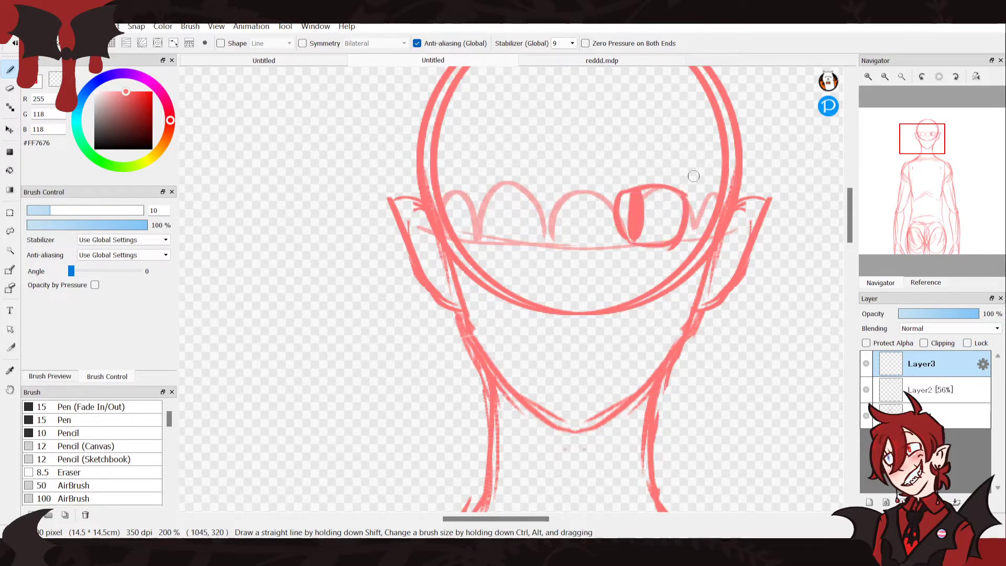
pyautogui.hotkey('ctrl', 'z')
pyautogui.hotkey('ctrl', 'z')
pyautogui.hotkey('ctrl', 'z')
pyautogui.hotkey('ctrl', 'z')
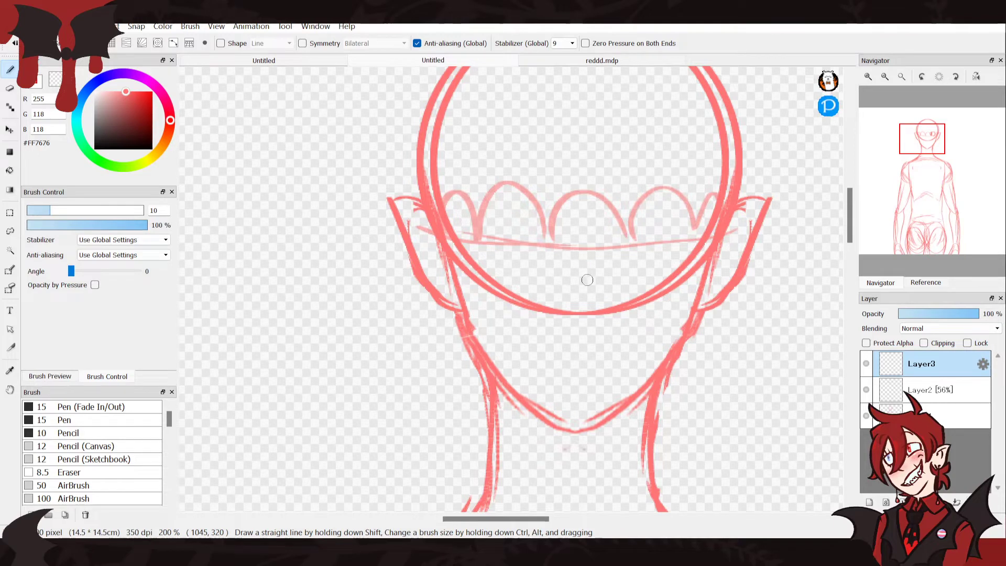
# Sketch the nose from the middle of the eye line down to an angular tip with a short slanted stroke beneath it
pyautogui.moveTo(567, 250)
pyautogui.mouseDown()
pyautogui.moveTo(558, 309)
pyautogui.moveTo(565, 270)
pyautogui.moveTo(532, 302)
pyautogui.mouseUp()
pyautogui.hotkey('ctrl', 'z')
pyautogui.moveTo(564, 287)
pyautogui.mouseDown()
pyautogui.moveTo(528, 296)
pyautogui.moveTo(575, 337)
pyautogui.mouseUp()
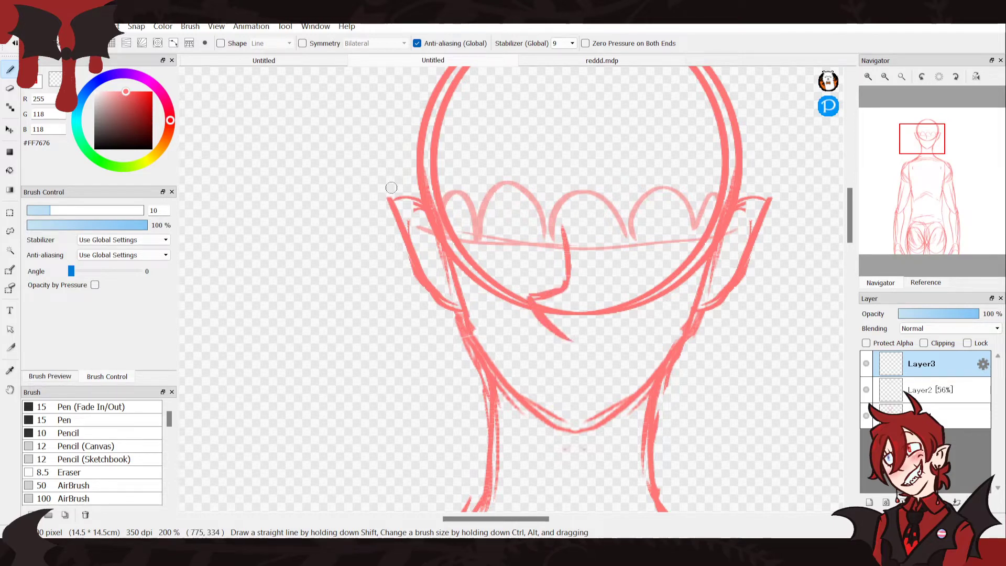
pyautogui.hotkey('ctrl', 'z')
pyautogui.moveTo(528, 300); pyautogui.dragTo(569, 328)
pyautogui.hotkey('ctrl', 'z')
pyautogui.moveTo(528, 300); pyautogui.dragTo(565, 330)
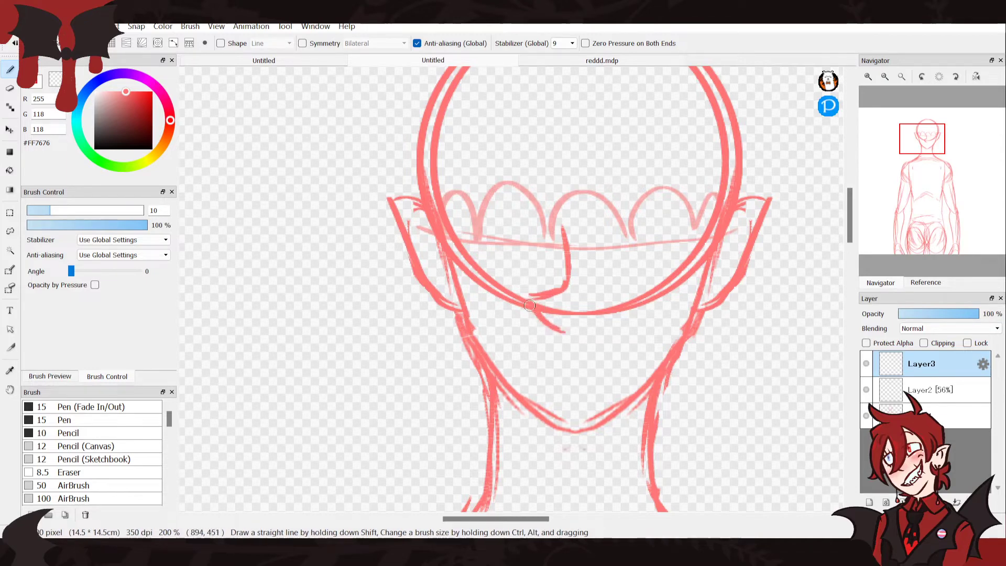
# Lasso the nose, move it slightly left and up, and deselect
pyautogui.click(10, 231)
pyautogui.moveTo(529, 325)
pyautogui.mouseDown()
pyautogui.moveTo(592, 247)
pyautogui.moveTo(530, 328)
pyautogui.mouseUp()
pyautogui.click(9, 129)
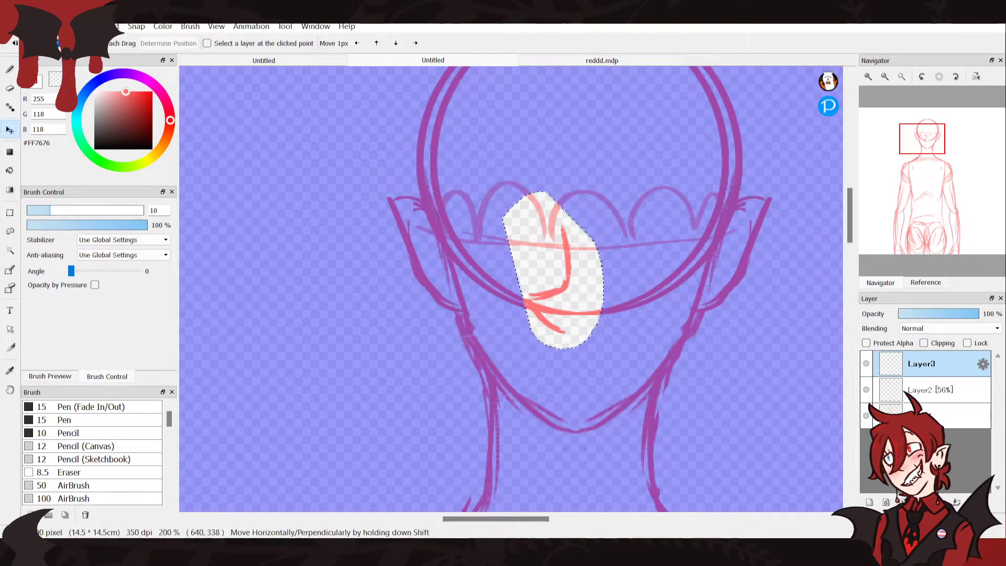
pyautogui.moveTo(578, 296); pyautogui.dragTo(549, 257)
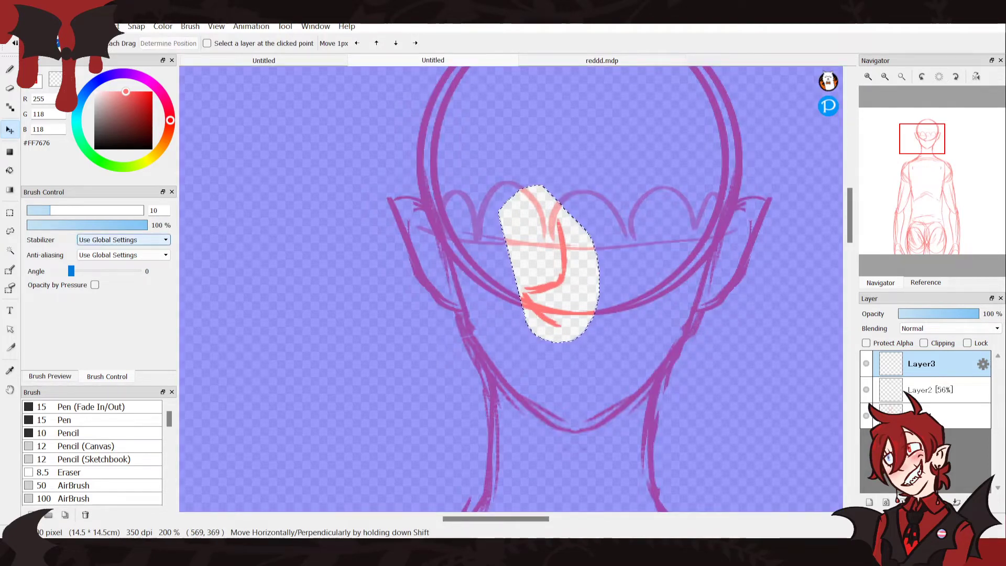
pyautogui.press('l')
pyautogui.hotkey('ctrl', 'd')
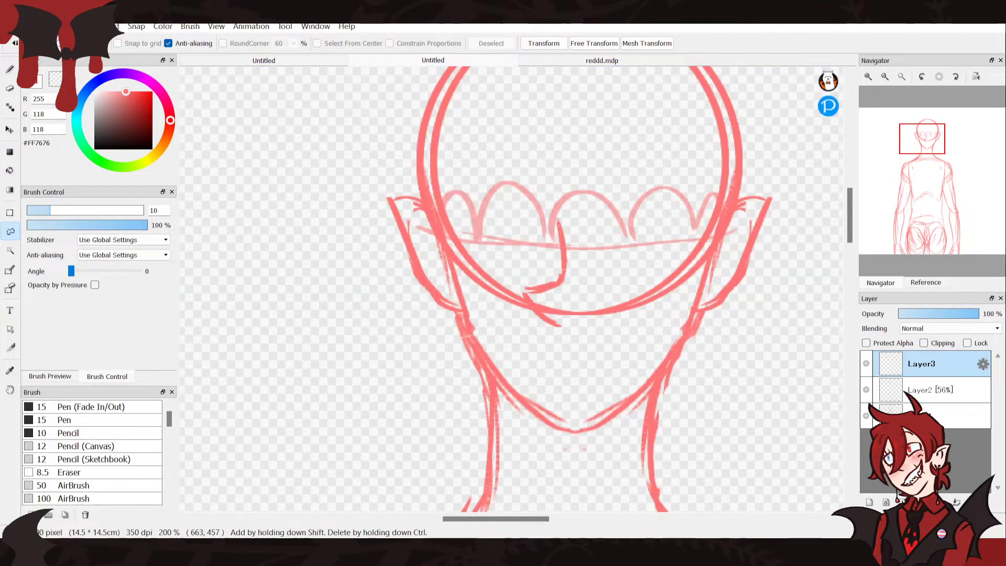
# Bring up the character reference, lasso the tip and underside of the nose, transform it slightly narrower, and deselect
pyautogui.click(926, 283)
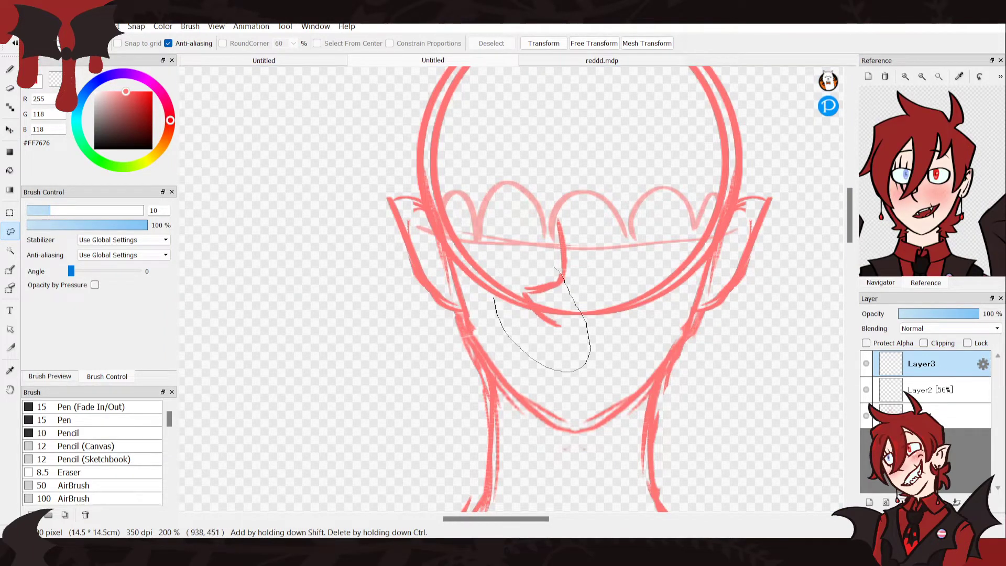
pyautogui.moveTo(563, 276); pyautogui.dragTo(495, 296)
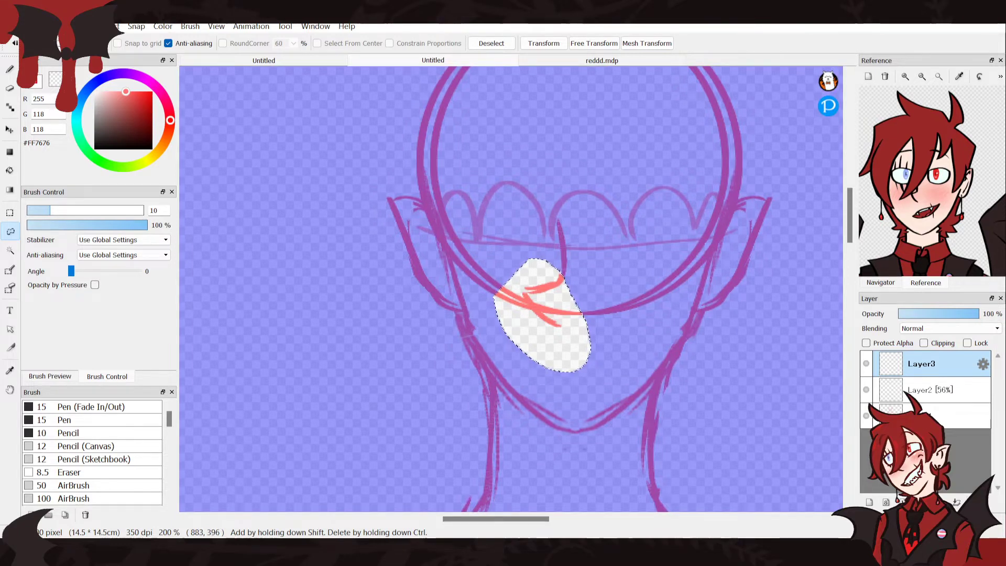
pyautogui.hotkey('ctrl', 't')
pyautogui.moveTo(494, 290); pyautogui.dragTo(546, 289)
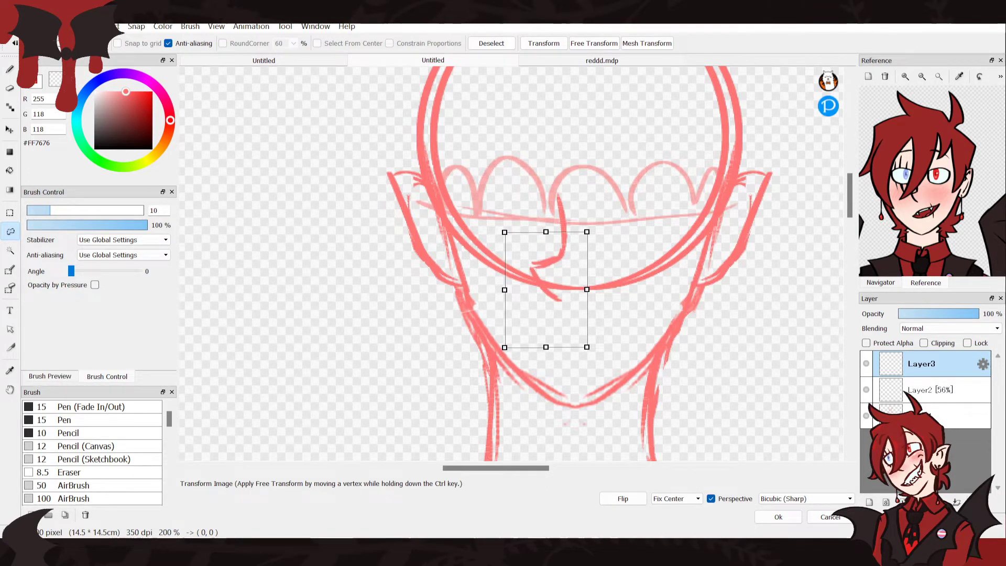
pyautogui.press('Return')
pyautogui.hotkey('ctrl', 'd')
# Draw the mouth as one slanted line below the nose, rising to the right
pyautogui.press('b')
pyautogui.moveTo(603, 356); pyautogui.dragTo(518, 369)
pyautogui.moveTo(647, 342); pyautogui.dragTo(642, 345)
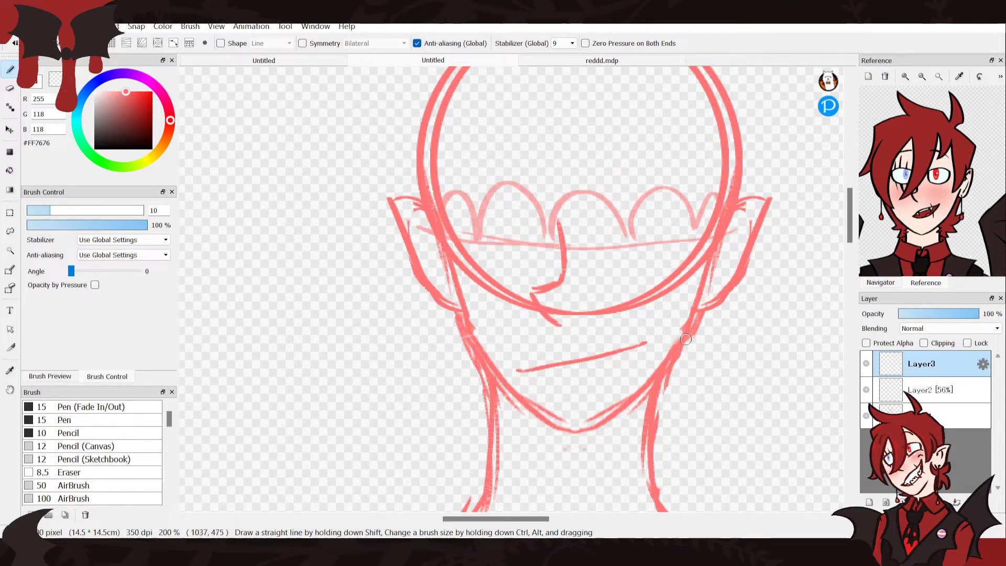
pyautogui.moveTo(621, 242)
pyautogui.mouseDown()
pyautogui.moveTo(602, 204)
pyautogui.moveTo(684, 194)
pyautogui.mouseUp()
pyautogui.moveTo(663, 235); pyautogui.dragTo(677, 168)
pyautogui.moveTo(664, 238); pyautogui.dragTo(626, 243)
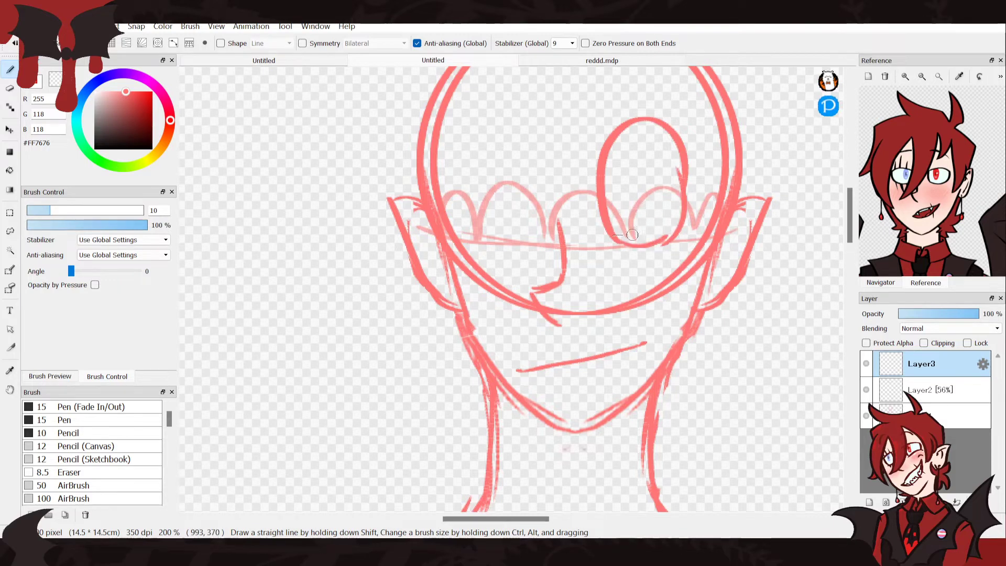
pyautogui.press('d')
pyautogui.hotkey('ctrl', 'z')
pyautogui.hotkey('ctrl', 'z')
pyautogui.hotkey('ctrl', 'z')
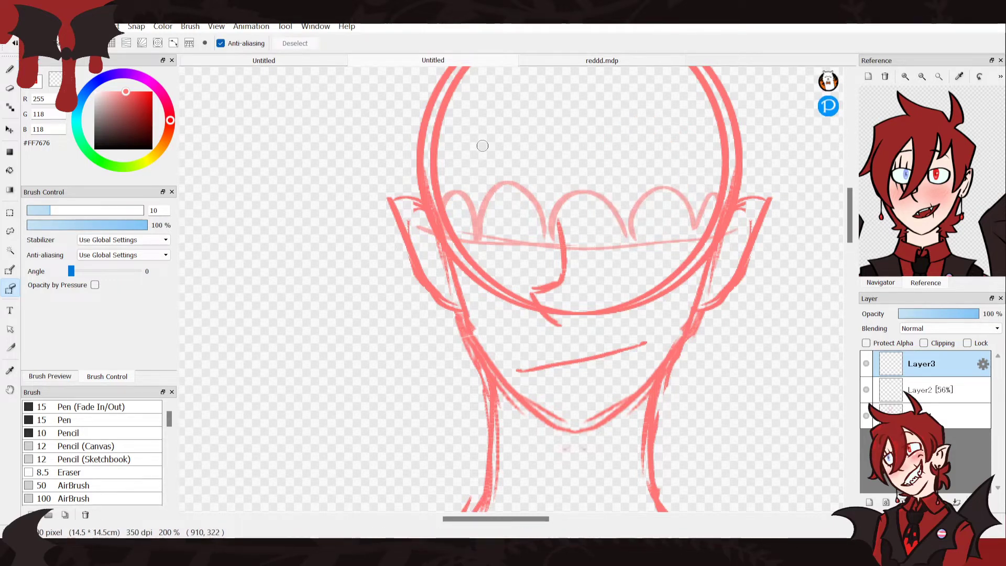
# Sketch a tall oval for the right-hand eye over the guide arch, with a curved lower lid at the eye line
pyautogui.press('b')
pyautogui.moveTo(612, 238)
pyautogui.mouseDown()
pyautogui.moveTo(660, 236)
pyautogui.moveTo(663, 173)
pyautogui.moveTo(662, 223)
pyautogui.moveTo(614, 243)
pyautogui.moveTo(674, 215)
pyautogui.mouseUp()
pyautogui.hotkey('ctrl', 'z')
pyautogui.hotkey('ctrl', 'z')
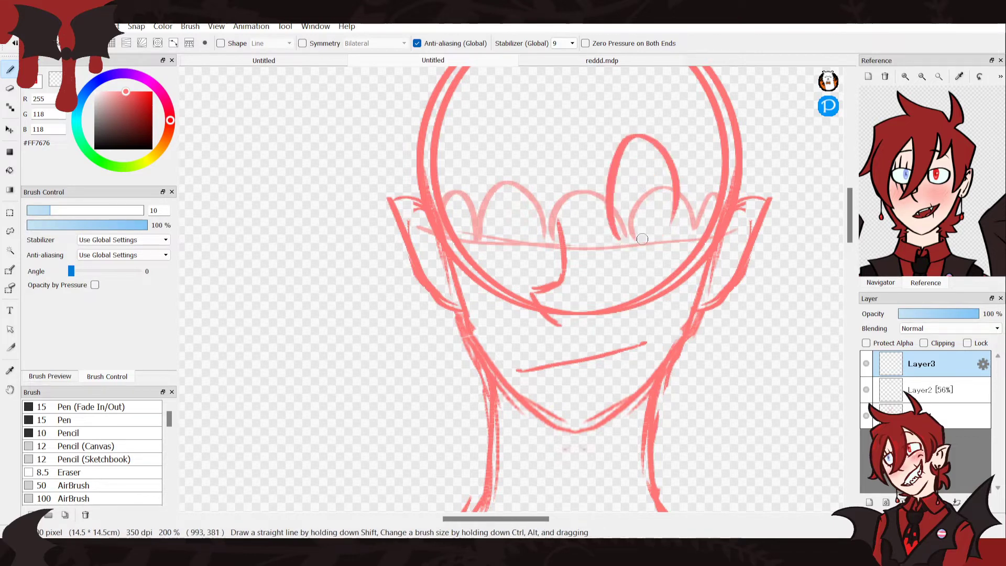
pyautogui.moveTo(615, 241); pyautogui.dragTo(678, 224)
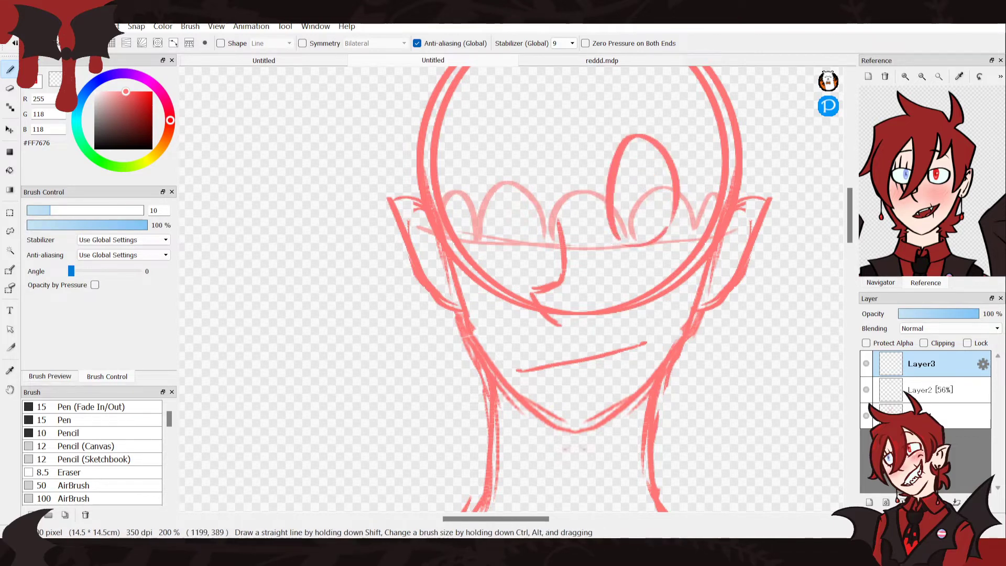
# Draw the curved upper lid across the eye oval and erase the part of the oval above it with the transparent colour
pyautogui.click(880, 283)
pyautogui.moveTo(922, 146); pyautogui.dragTo(925, 145)
pyautogui.moveTo(642, 201); pyautogui.dragTo(561, 195)
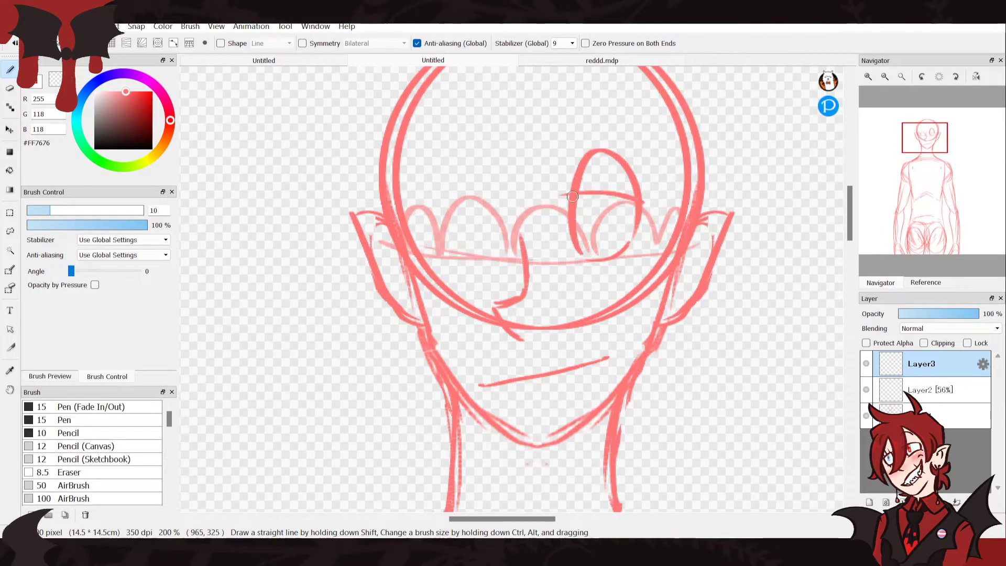
pyautogui.hotkey('ctrl', 'z')
pyautogui.moveTo(642, 212); pyautogui.dragTo(555, 214)
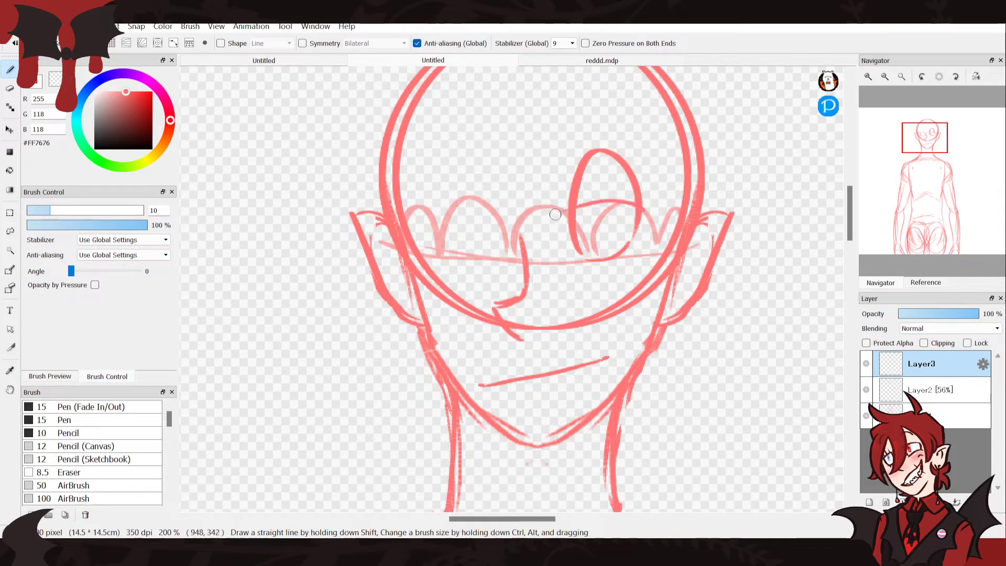
pyautogui.moveTo(632, 204)
pyautogui.mouseDown()
pyautogui.moveTo(599, 196)
pyautogui.moveTo(566, 205)
pyautogui.mouseUp()
pyautogui.hotkey('ctrl', 'z')
pyautogui.moveTo(640, 190)
pyautogui.mouseDown()
pyautogui.moveTo(610, 154)
pyautogui.moveTo(584, 161)
pyautogui.moveTo(577, 177)
pyautogui.moveTo(595, 170)
pyautogui.moveTo(571, 196)
pyautogui.mouseUp()
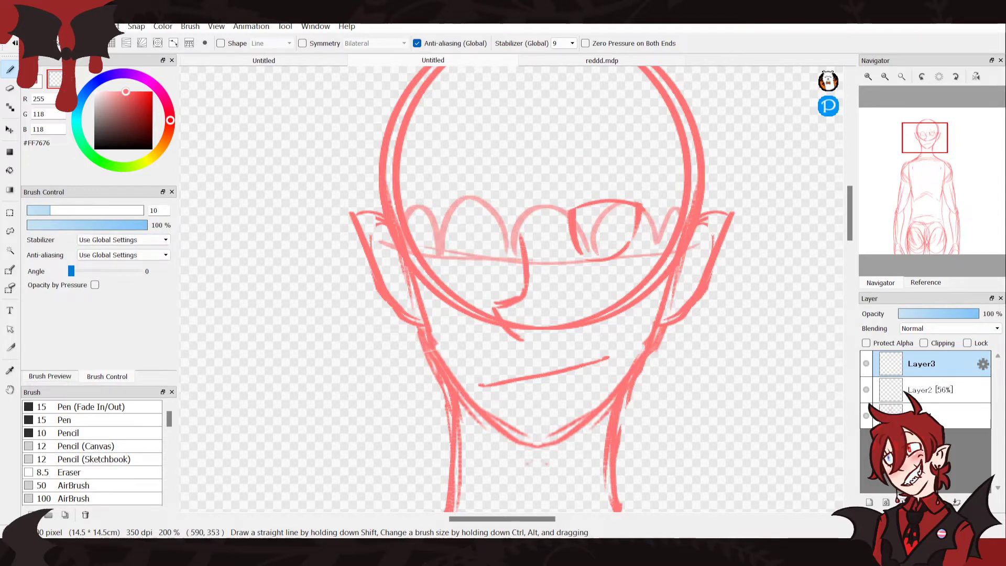
# Lasso the right-hand eye and skew its outer side downward with a perspective transform, then apply it
pyautogui.click(10, 231)
pyautogui.moveTo(623, 287)
pyautogui.mouseDown()
pyautogui.moveTo(628, 178)
pyautogui.moveTo(562, 236)
pyautogui.mouseUp()
pyautogui.hotkey('ctrl', 't')
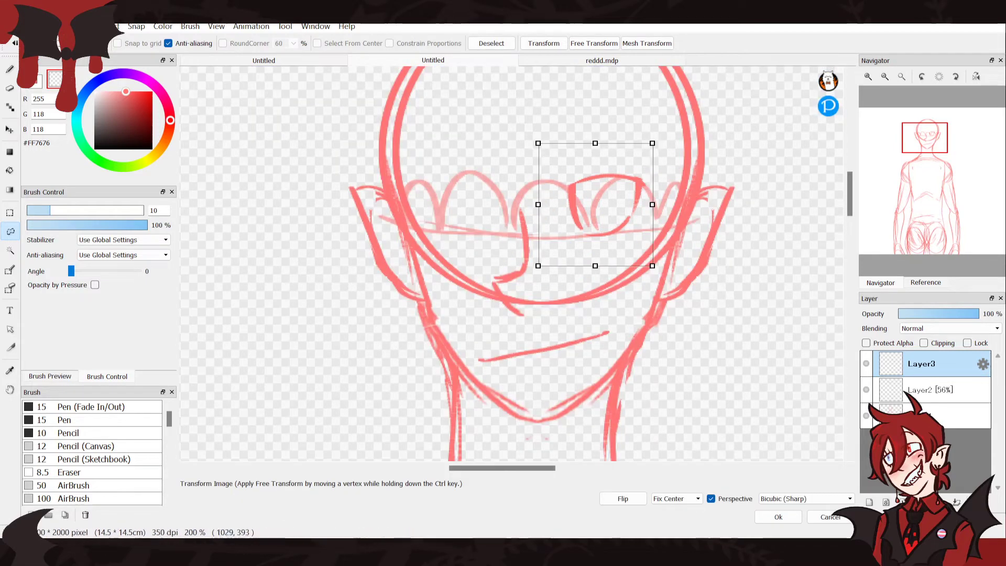
pyautogui.moveTo(653, 266); pyautogui.dragTo(657, 283)
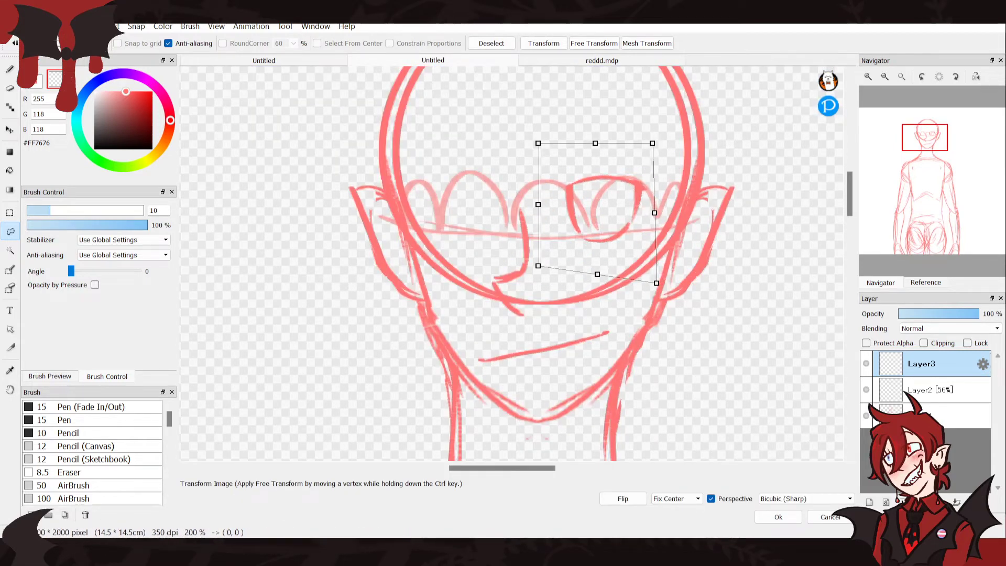
pyautogui.moveTo(652, 143); pyautogui.dragTo(662, 160)
pyautogui.moveTo(602, 215)
pyautogui.mouseDown()
pyautogui.moveTo(597, 182)
pyautogui.moveTo(599, 207)
pyautogui.mouseUp()
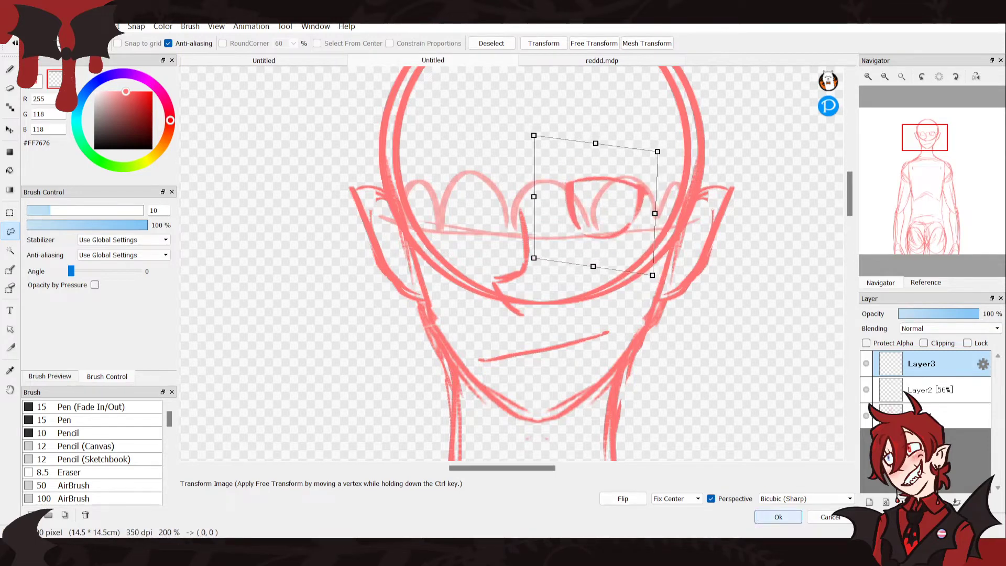
pyautogui.click(778, 516)
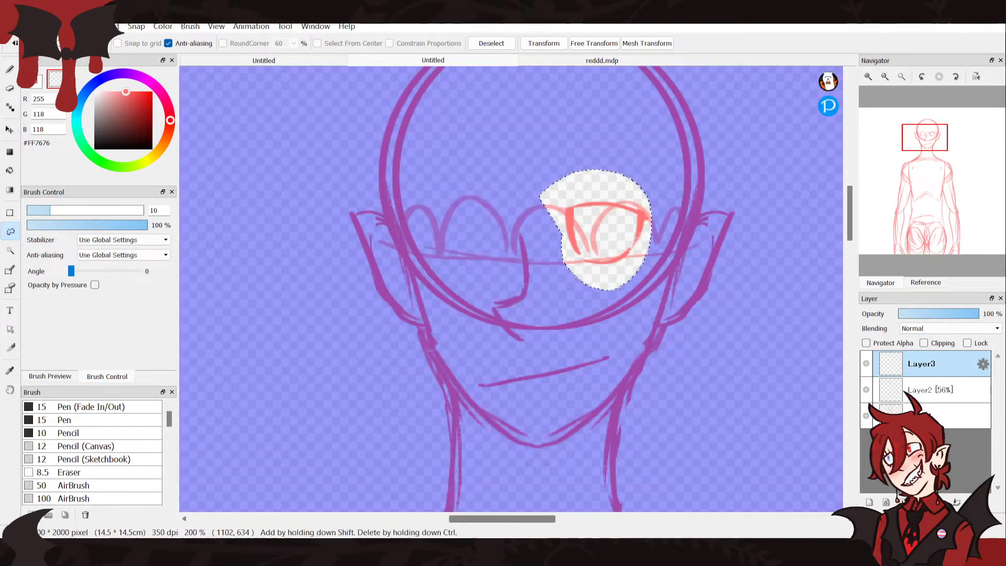
# Try placing a horizontally flipped copy of the eye on its own layer at the other side of the nose
pyautogui.hotkey('ctrl', 'v')
pyautogui.hotkey('ctrl', 't')
pyautogui.click(623, 499)
pyautogui.click(778, 517)
pyautogui.hotkey('ctrl', 'd')
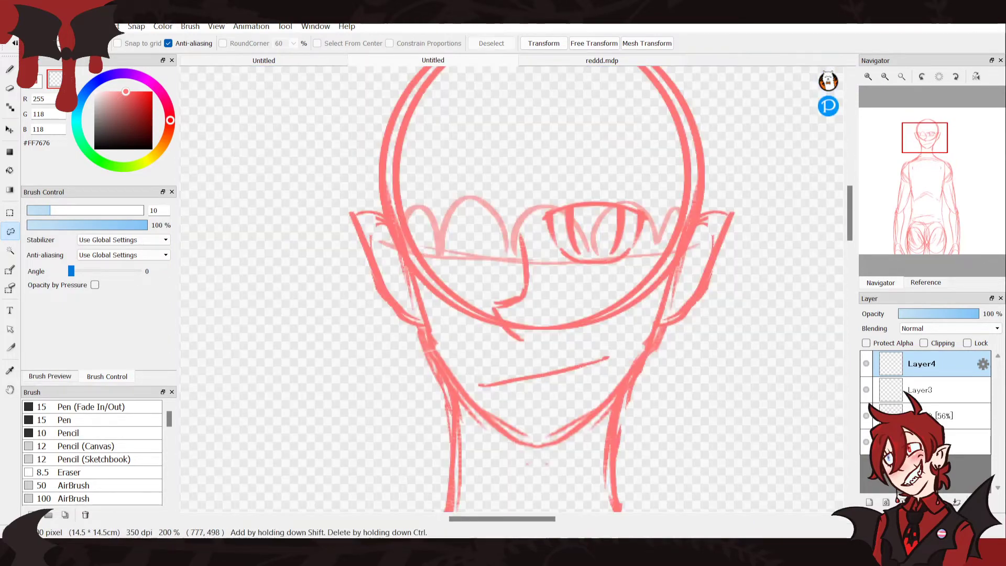
pyautogui.click(10, 130)
pyautogui.moveTo(649, 259); pyautogui.dragTo(558, 259)
pyautogui.moveTo(462, 255); pyautogui.dragTo(438, 255)
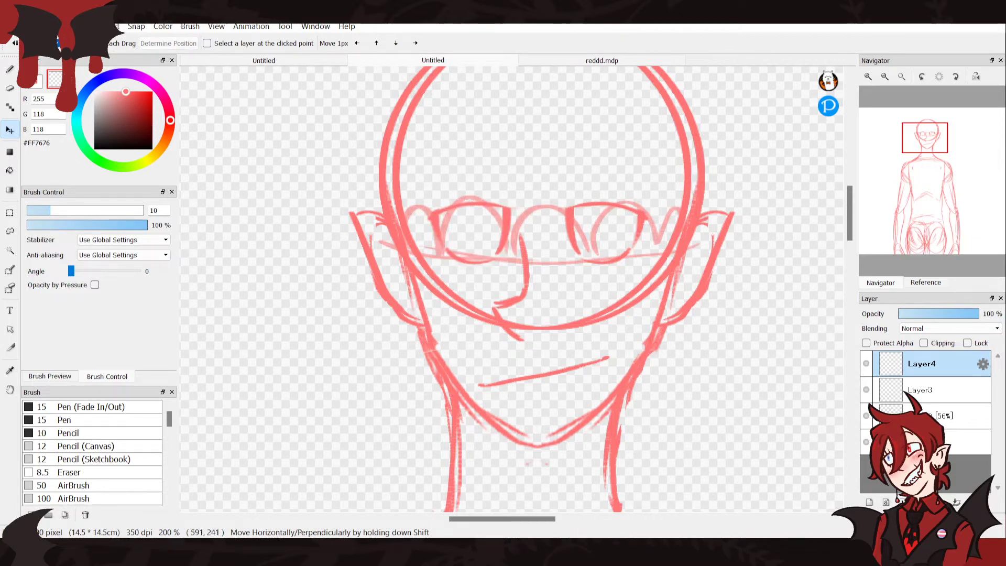
pyautogui.hotkey('ctrl', 'z')
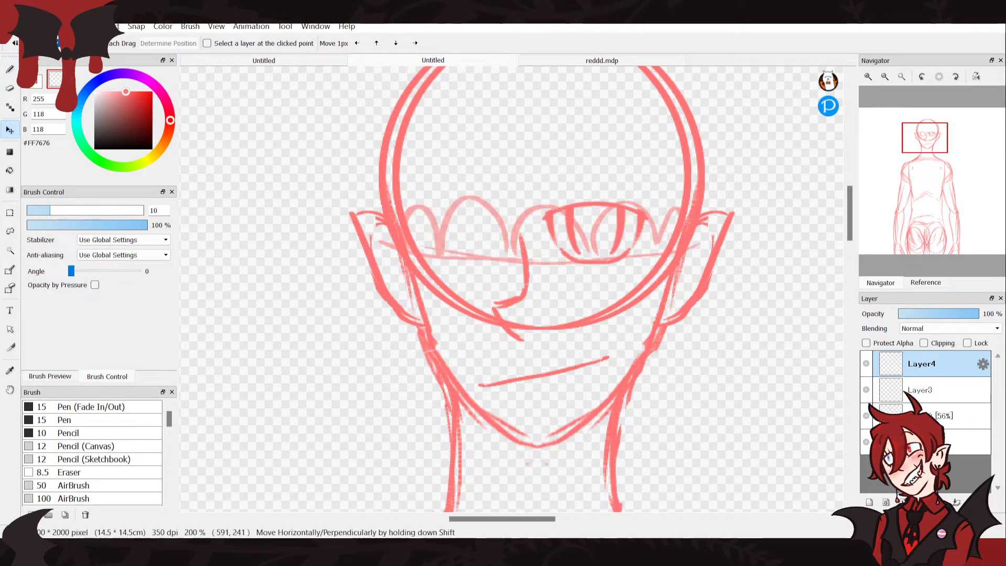
pyautogui.hotkey('ctrl', 'z')
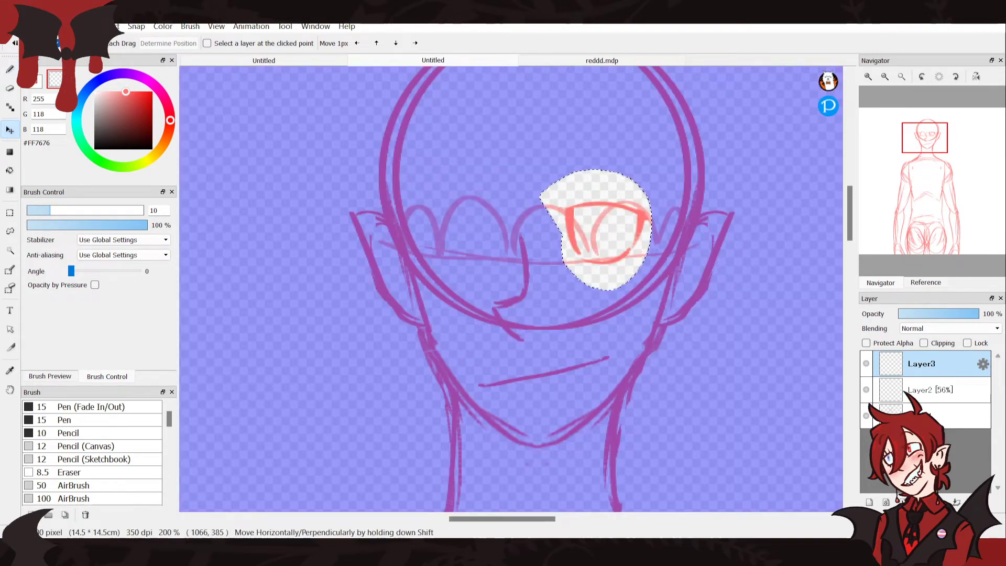
pyautogui.hotkey('ctrl', 'x')
pyautogui.moveTo(277, 293); pyautogui.dragTo(273, 297)
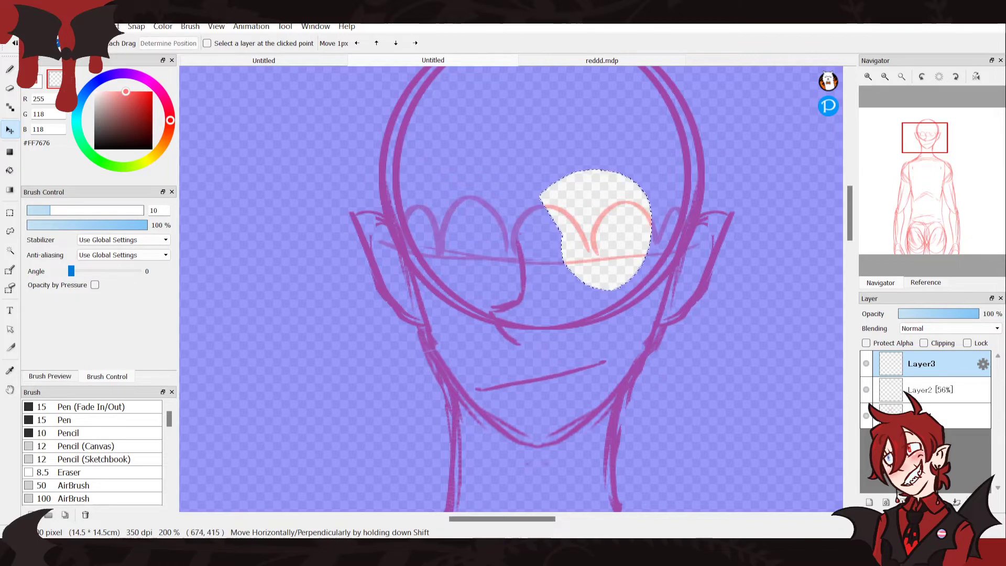
pyautogui.hotkey('ctrl', 'y')
pyautogui.hotkey('ctrl', 'y')
pyautogui.hotkey('ctrl', 'y')
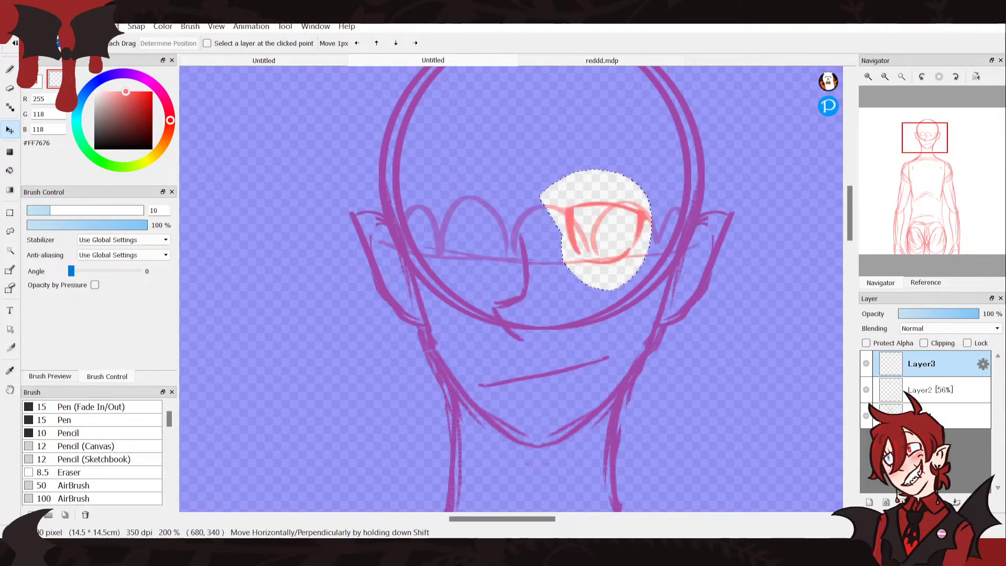
# Remove the right-hand eye sketch from the layer and clear the selection around it
pyautogui.hotkey('ctrl', 'z')
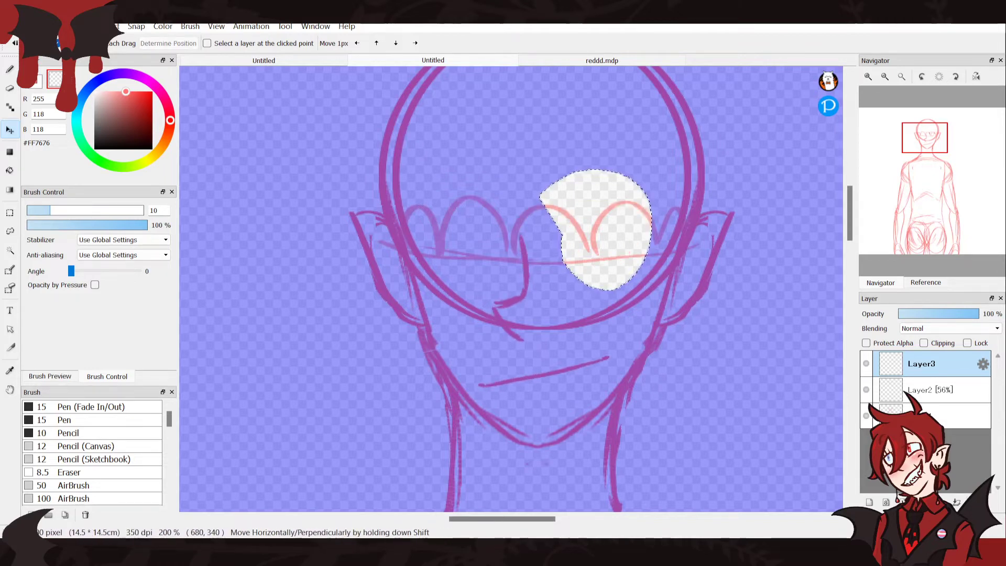
pyautogui.click(10, 232)
pyautogui.click(273, 309)
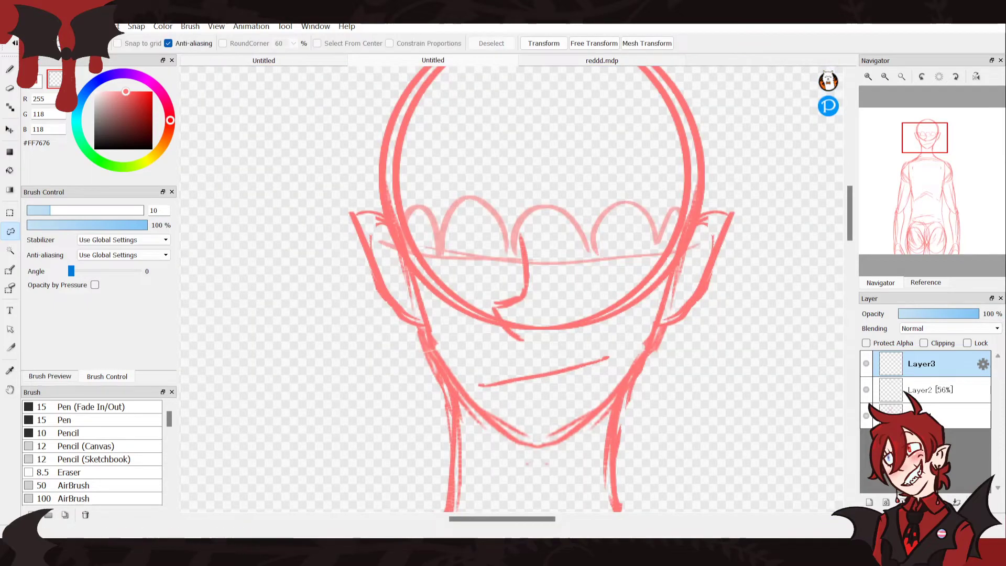
# Try sketching a new right-hand eye as a tall dome with a nearly flat upper lid and a curved lower lid
pyautogui.press('b')
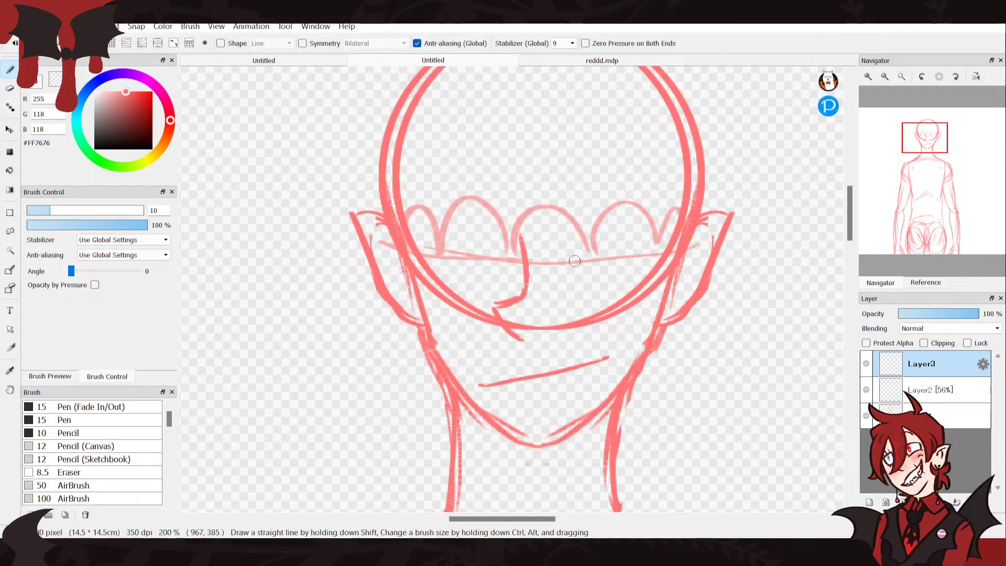
pyautogui.moveTo(575, 258); pyautogui.dragTo(632, 223)
pyautogui.moveTo(624, 260); pyautogui.dragTo(589, 168)
pyautogui.moveTo(627, 256); pyautogui.dragTo(578, 264)
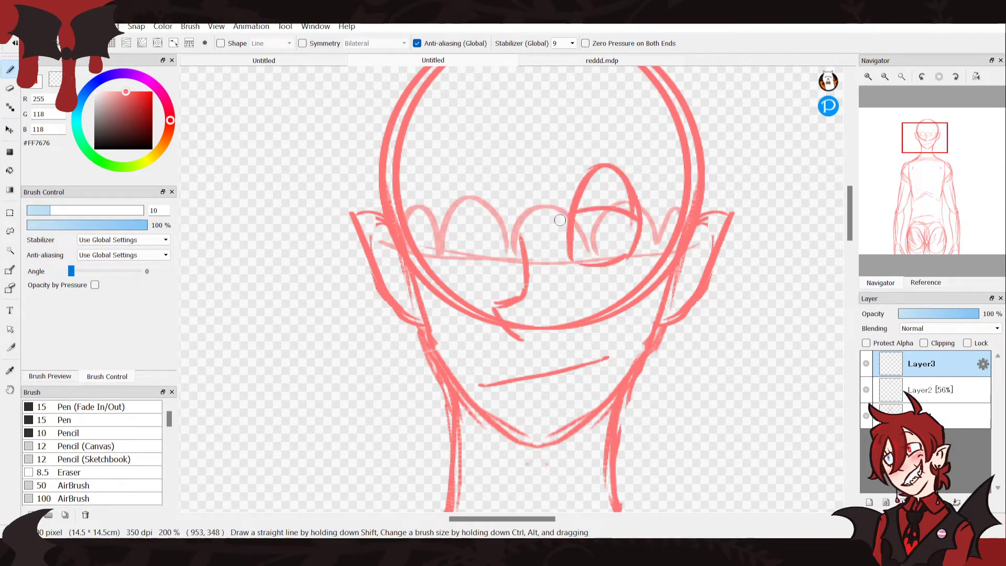
pyautogui.hotkey('ctrl', 'z')
pyautogui.hotkey('ctrl', 'z')
pyautogui.hotkey('ctrl', 'z')
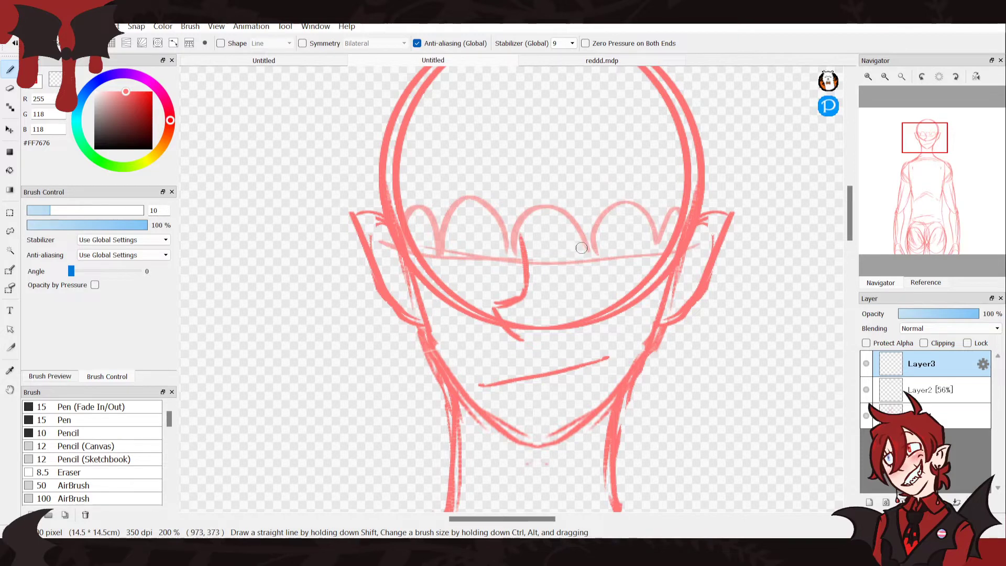
# Try a narrower closed oval for the right-hand eye with an upper-lid line across its middle
pyautogui.moveTo(579, 255)
pyautogui.mouseDown()
pyautogui.moveTo(630, 247)
pyautogui.moveTo(619, 259)
pyautogui.moveTo(581, 253)
pyautogui.moveTo(604, 262)
pyautogui.mouseUp()
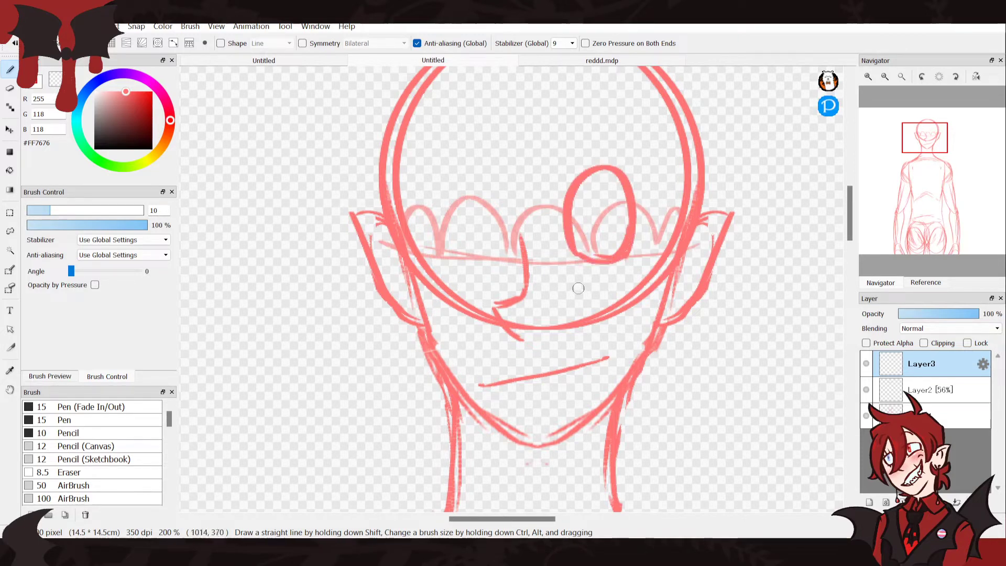
pyautogui.moveTo(633, 220); pyautogui.dragTo(566, 220)
pyautogui.hotkey('ctrl', 'z')
pyautogui.hotkey('ctrl', 'z')
pyautogui.hotkey('ctrl', 'z')
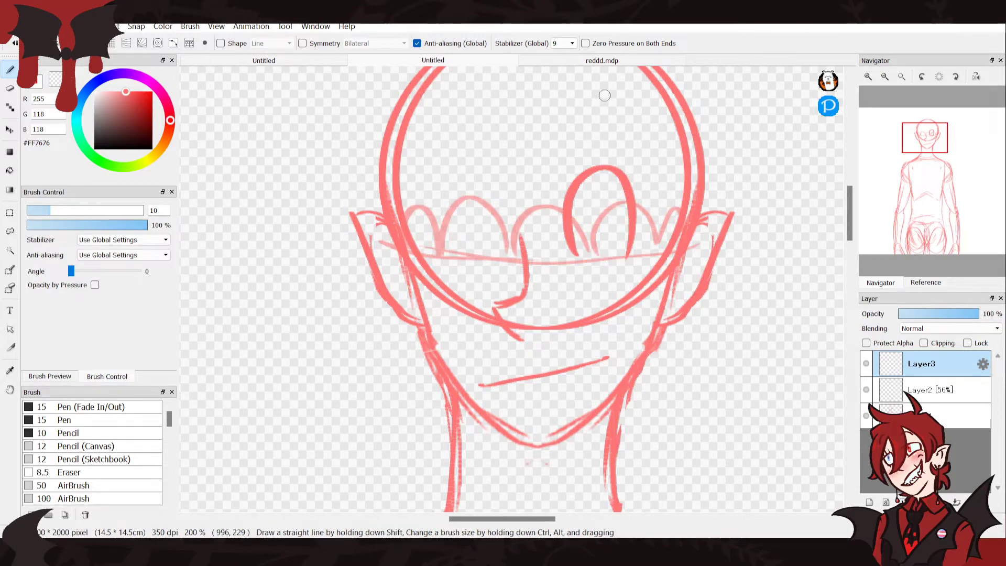
# Try a wider eye oval, bring up the character reference image and extend the upper lid past the inner corner
pyautogui.moveTo(575, 260)
pyautogui.mouseDown()
pyautogui.moveTo(630, 191)
pyautogui.moveTo(620, 254)
pyautogui.moveTo(600, 261)
pyautogui.moveTo(639, 226)
pyautogui.mouseUp()
pyautogui.moveTo(564, 211); pyautogui.dragTo(637, 205)
pyautogui.click(926, 283)
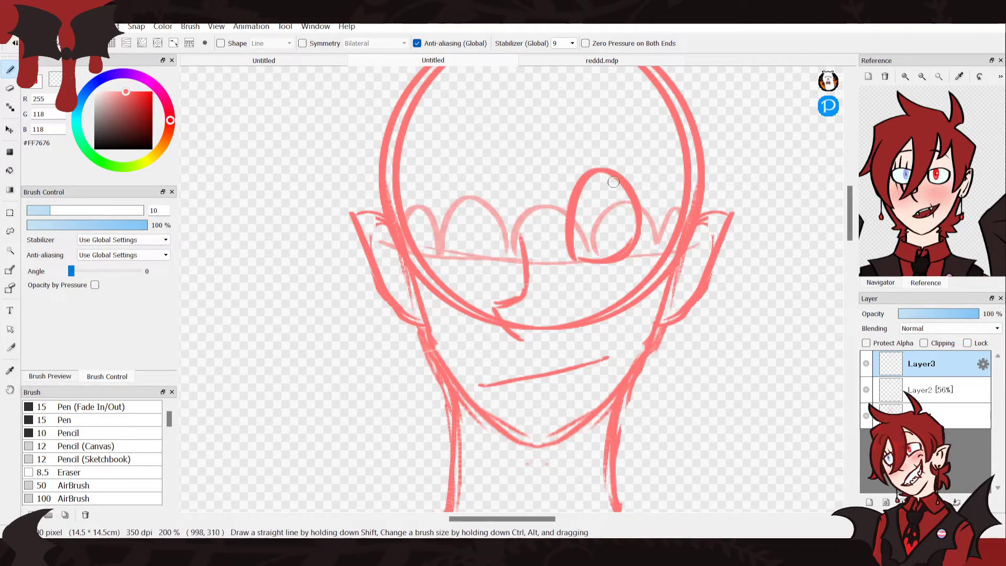
pyautogui.moveTo(635, 211); pyautogui.dragTo(542, 221)
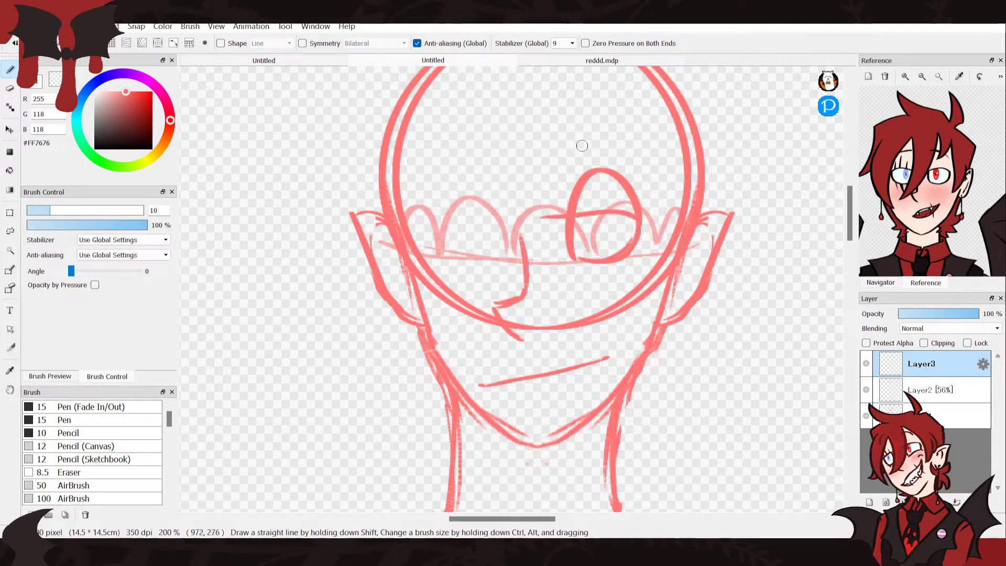
pyautogui.hotkey('ctrl', 'z')
pyautogui.hotkey('ctrl', 'z')
pyautogui.hotkey('ctrl', 'z')
# Try redrawing the right-hand eye as a slim oval with an upper-lid line extending toward the nose
pyautogui.moveTo(578, 260)
pyautogui.mouseDown()
pyautogui.moveTo(583, 163)
pyautogui.moveTo(614, 276)
pyautogui.moveTo(568, 237)
pyautogui.moveTo(625, 254)
pyautogui.moveTo(615, 270)
pyautogui.moveTo(578, 259)
pyautogui.mouseUp()
pyautogui.hotkey('ctrl', 'z')
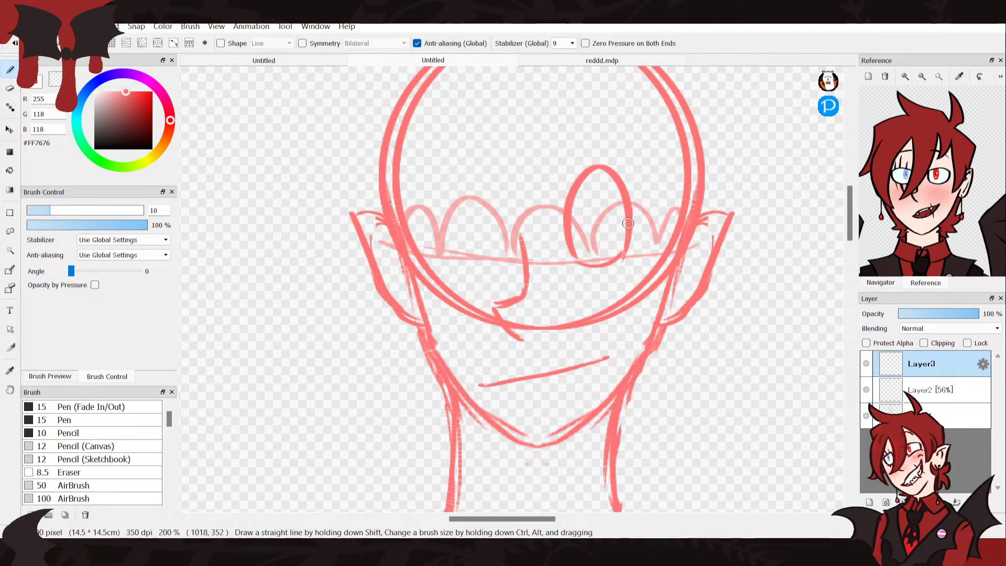
pyautogui.moveTo(625, 216); pyautogui.dragTo(540, 219)
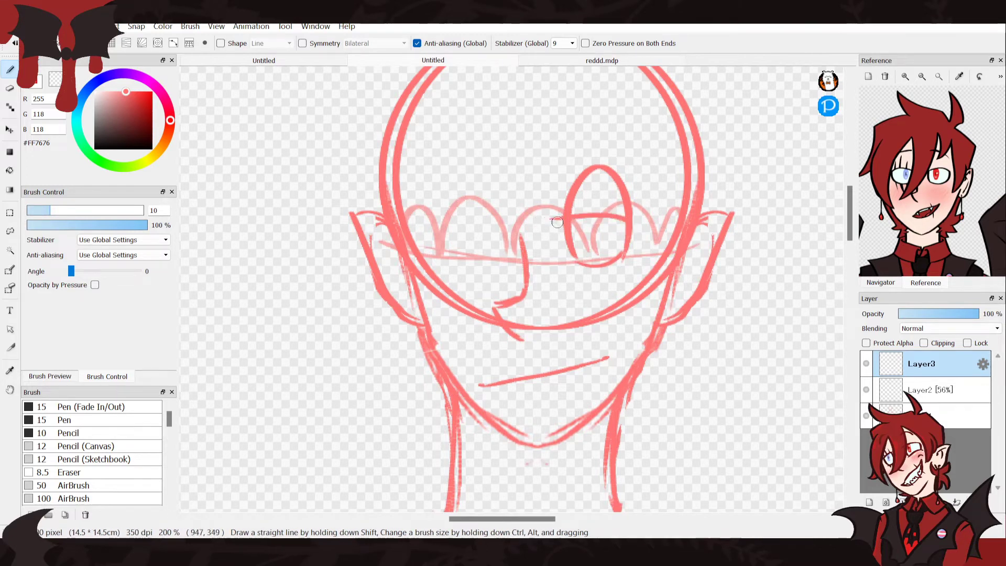
pyautogui.hotkey('ctrl', 'z')
pyautogui.moveTo(626, 215); pyautogui.dragTo(535, 217)
pyautogui.hotkey('ctrl', 'z')
pyautogui.hotkey('ctrl', 'z')
pyautogui.hotkey('ctrl', 'z')
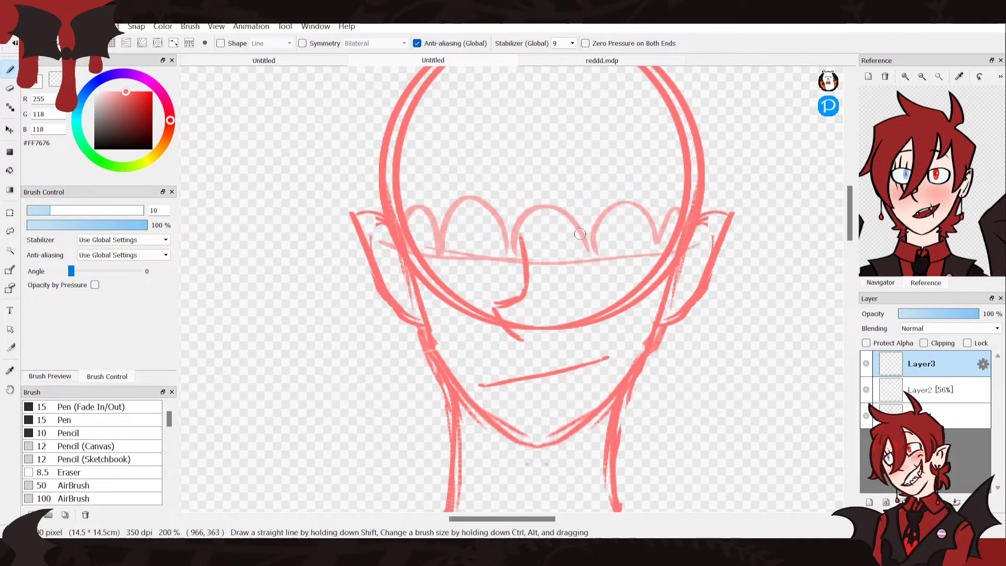
# Try building the right-hand eye from an arched upper lid with curved sides and no dome above it
pyautogui.moveTo(637, 215)
pyautogui.mouseDown()
pyautogui.moveTo(564, 219)
pyautogui.moveTo(587, 263)
pyautogui.moveTo(632, 247)
pyautogui.moveTo(589, 260)
pyautogui.mouseUp()
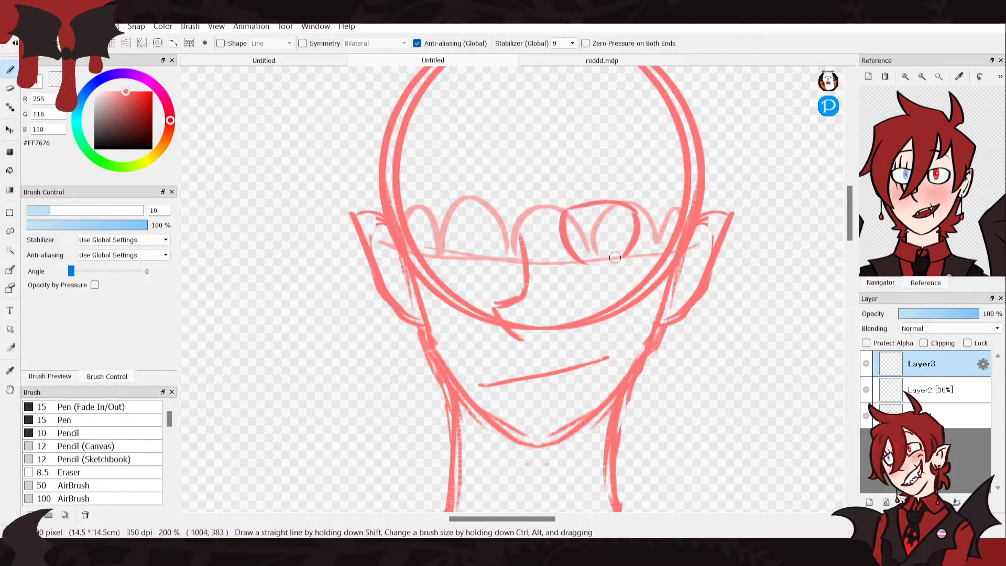
pyautogui.hotkey('ctrl', 'z')
pyautogui.hotkey('ctrl', 'z')
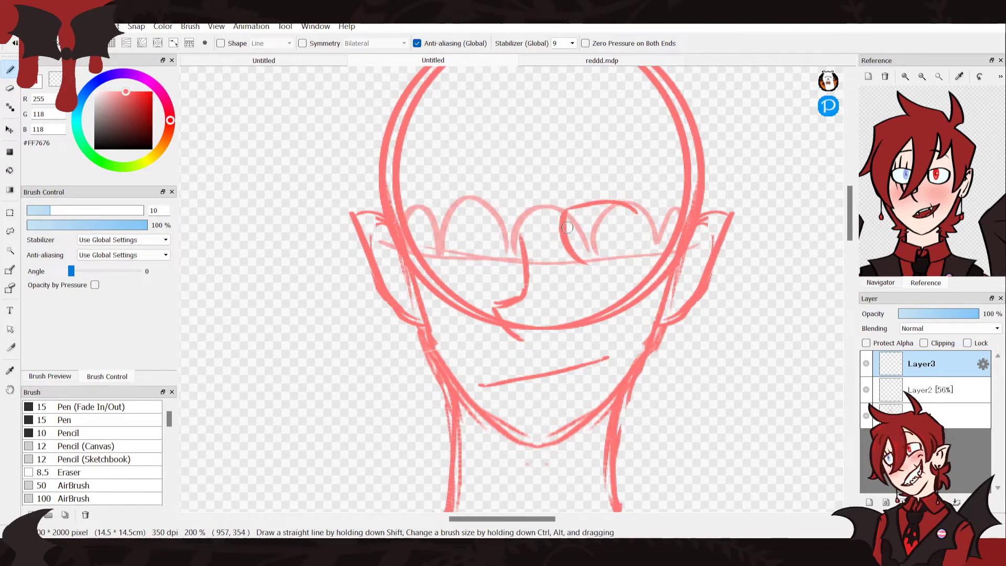
pyautogui.hotkey('ctrl', 'z')
# Sketch a rounded oval for the right-hand eye with a curved upper lid extending slightly past its inner corner
pyautogui.moveTo(575, 259)
pyautogui.mouseDown()
pyautogui.moveTo(639, 228)
pyautogui.moveTo(606, 272)
pyautogui.moveTo(627, 250)
pyautogui.moveTo(571, 256)
pyautogui.mouseUp()
pyautogui.moveTo(553, 214); pyautogui.dragTo(582, 207)
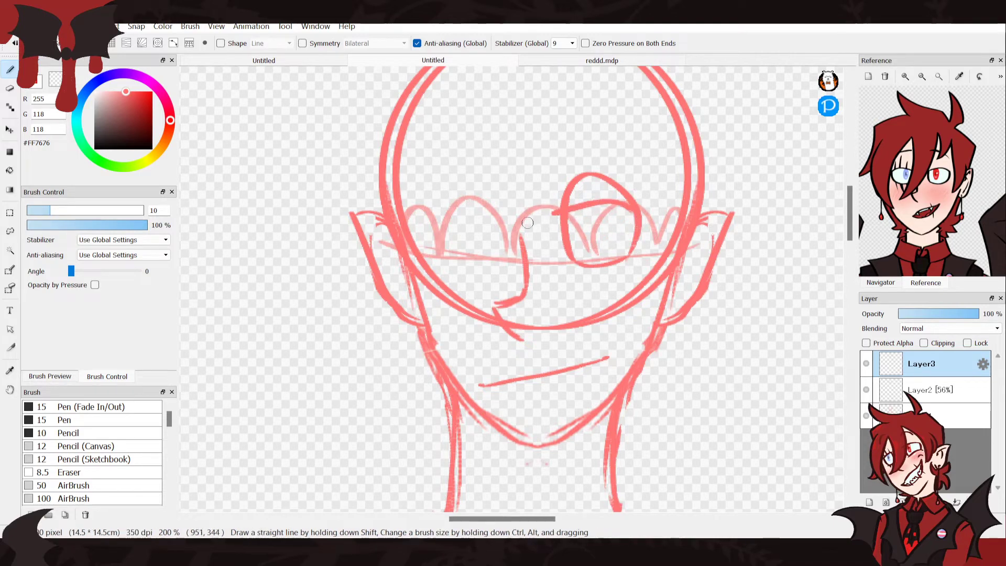
pyautogui.hotkey('ctrl', 't')
pyautogui.press('Return')
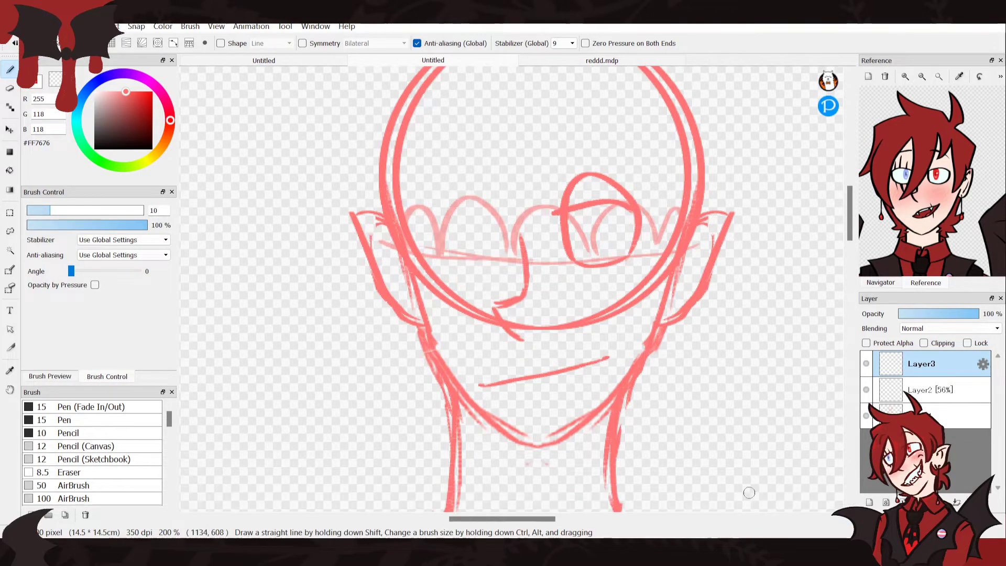
# Lasso the right-hand eye, rotate it slightly clockwise and apply the transform
pyautogui.press('l')
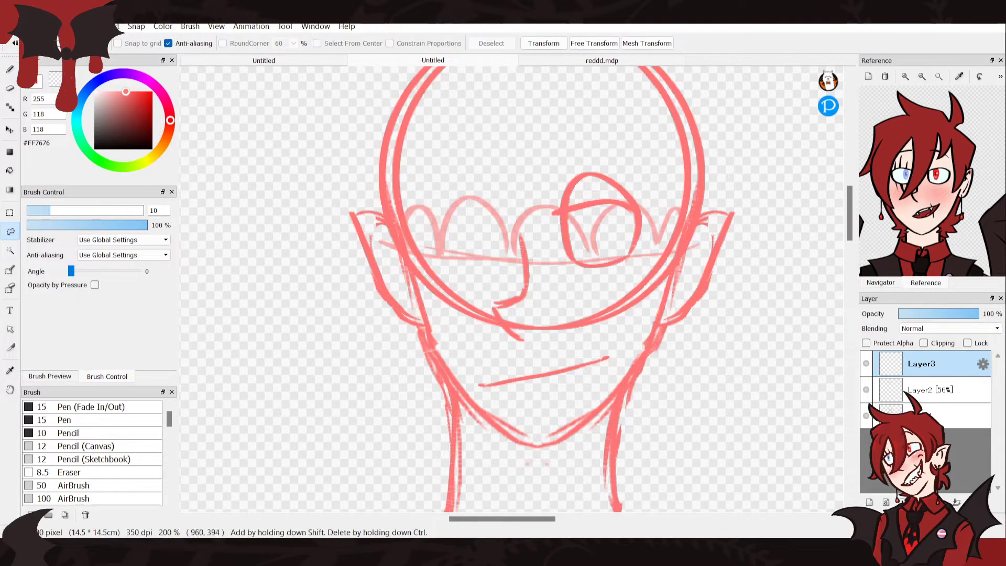
pyautogui.moveTo(552, 264)
pyautogui.mouseDown()
pyautogui.moveTo(650, 183)
pyautogui.moveTo(540, 208)
pyautogui.mouseUp()
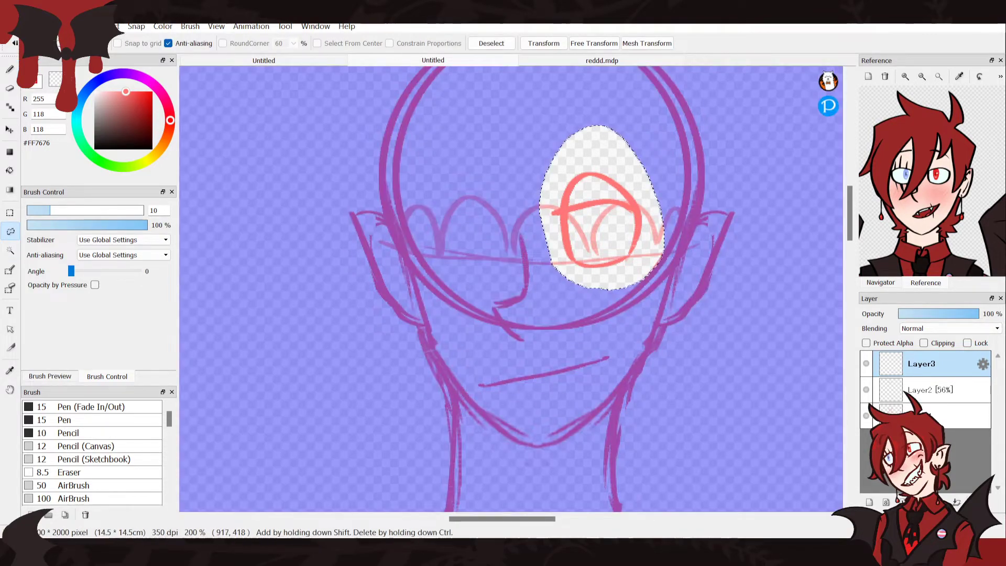
pyautogui.hotkey('ctrl', 't')
pyautogui.moveTo(697, 105); pyautogui.dragTo(706, 116)
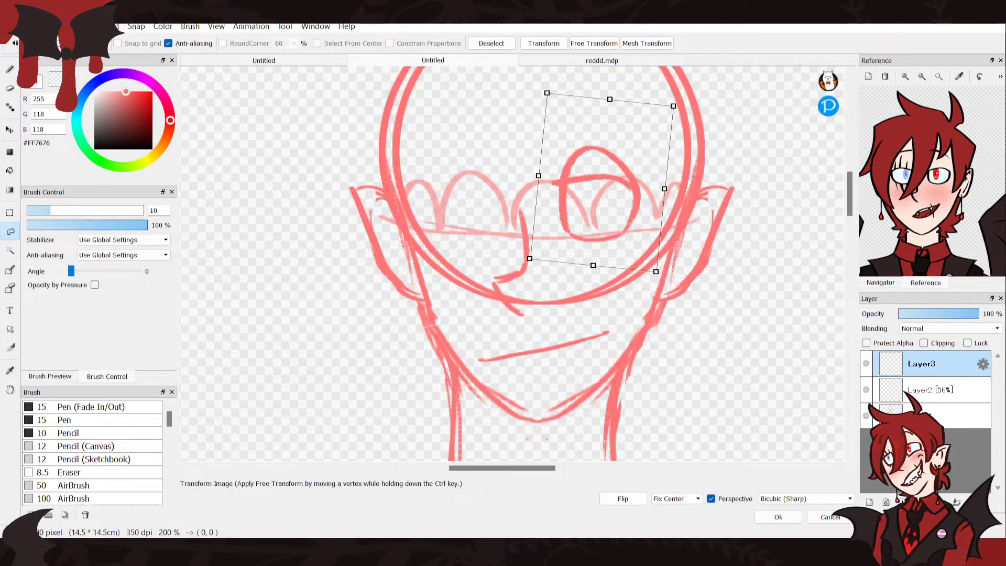
pyautogui.click(778, 516)
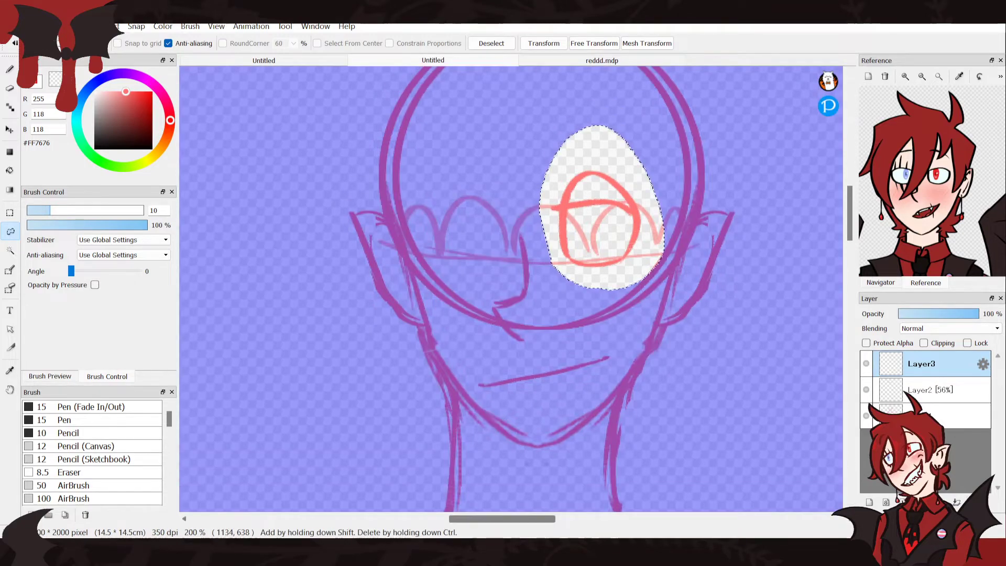
# Try pasting a copy of the eye on a new layer, flipping it horizontally and moving it across the nose
pyautogui.hotkey('ctrl', 'v')
pyautogui.hotkey('ctrl', 't')
pyautogui.click(623, 499)
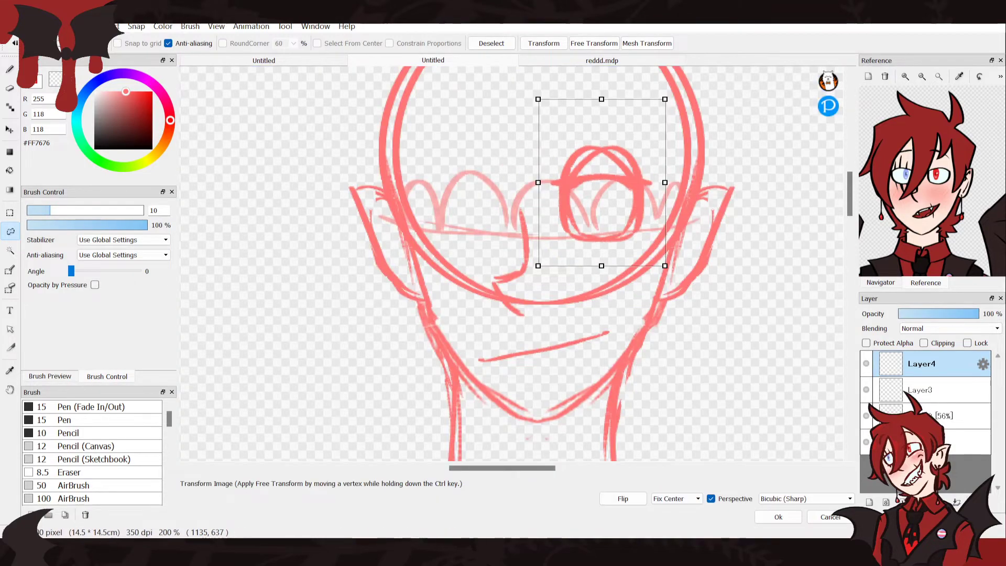
pyautogui.click(778, 516)
pyautogui.moveTo(645, 220); pyautogui.dragTo(472, 220)
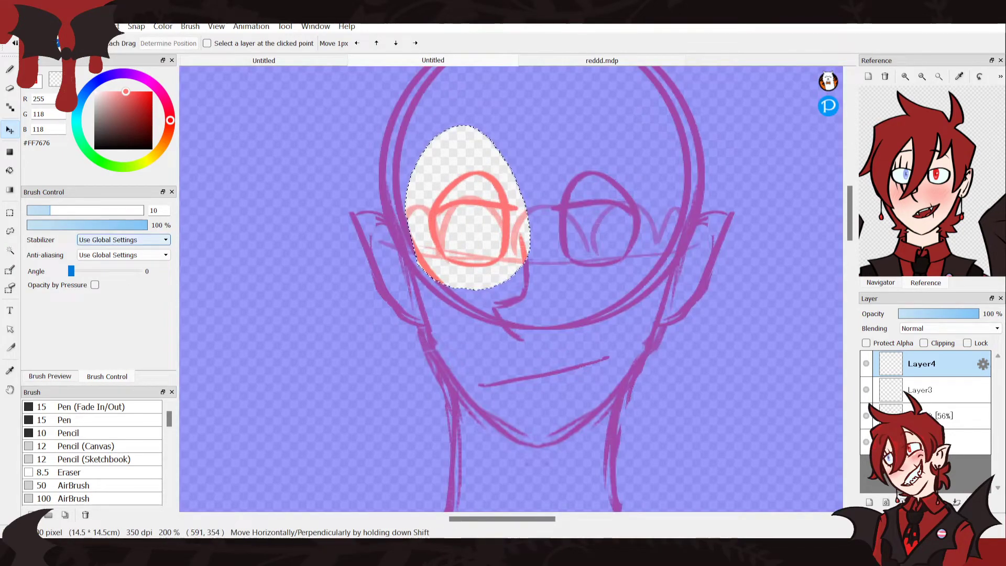
pyautogui.click(10, 231)
pyautogui.click(210, 325)
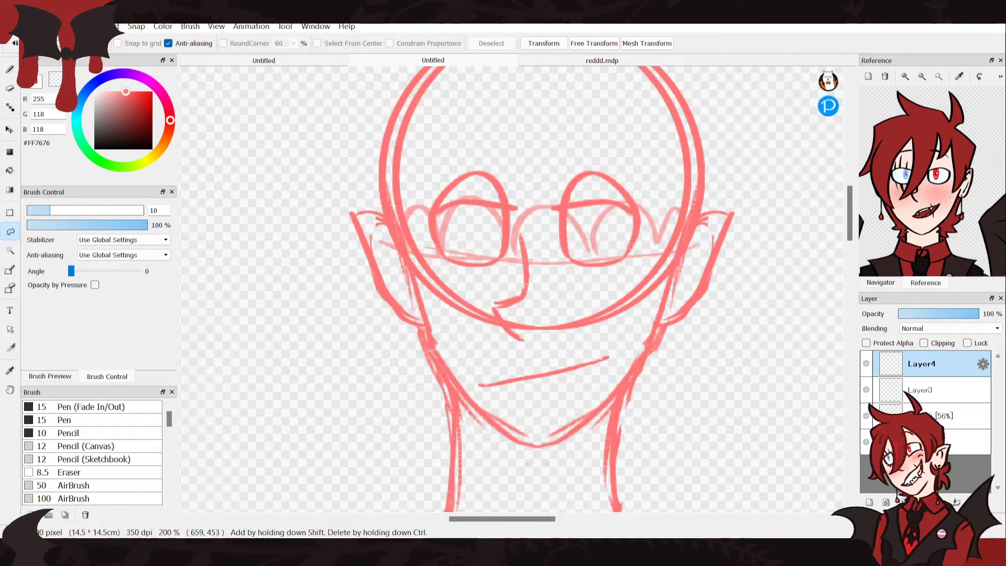
pyautogui.hotkey('ctrl', 'z')
pyautogui.hotkey('ctrl', 'z')
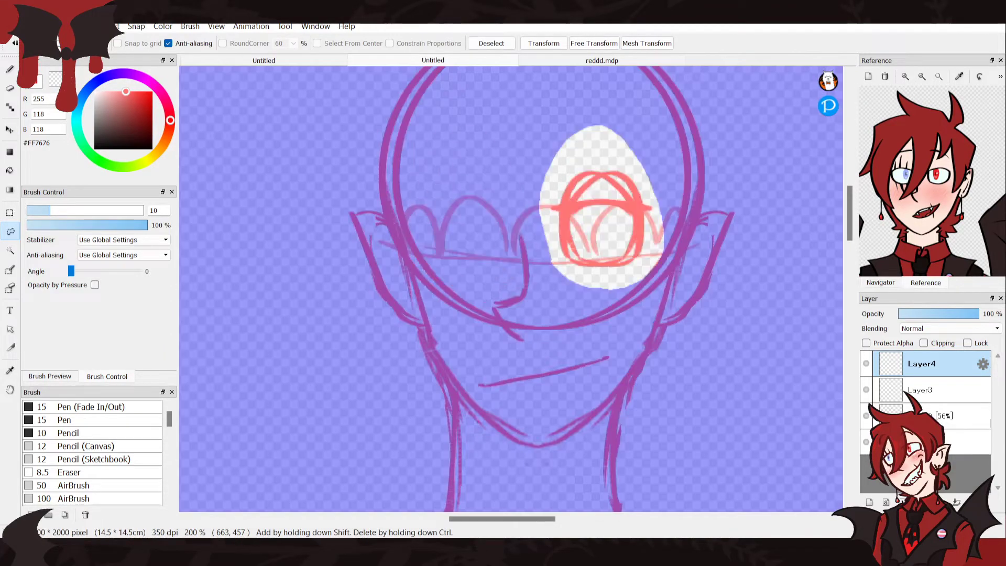
pyautogui.hotkey('ctrl', 'd')
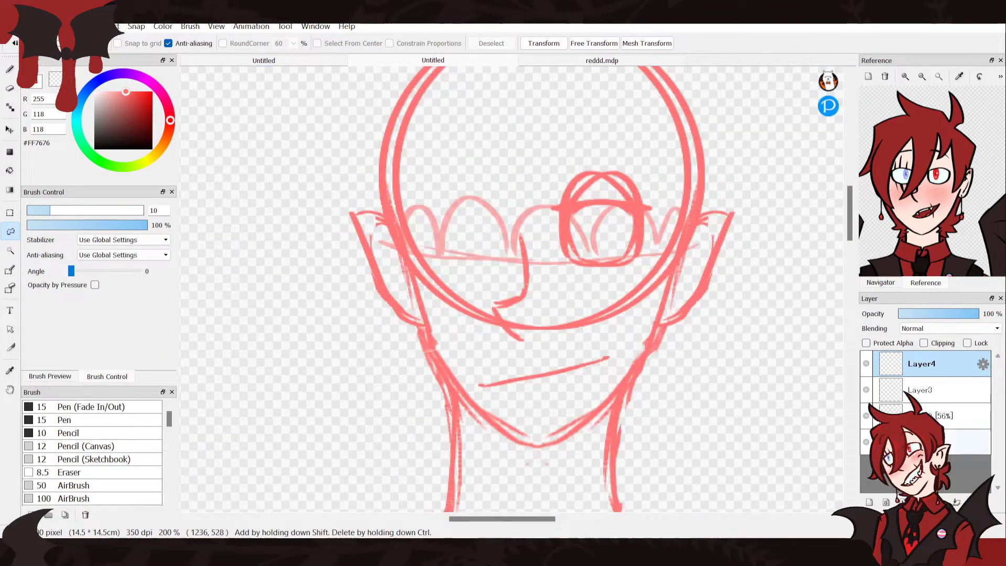
pyautogui.hotkey('ctrl', 'z')
# Duplicate the face layer, Layer3, and flip the copy horizontally
pyautogui.hotkey('ctrl', 't')
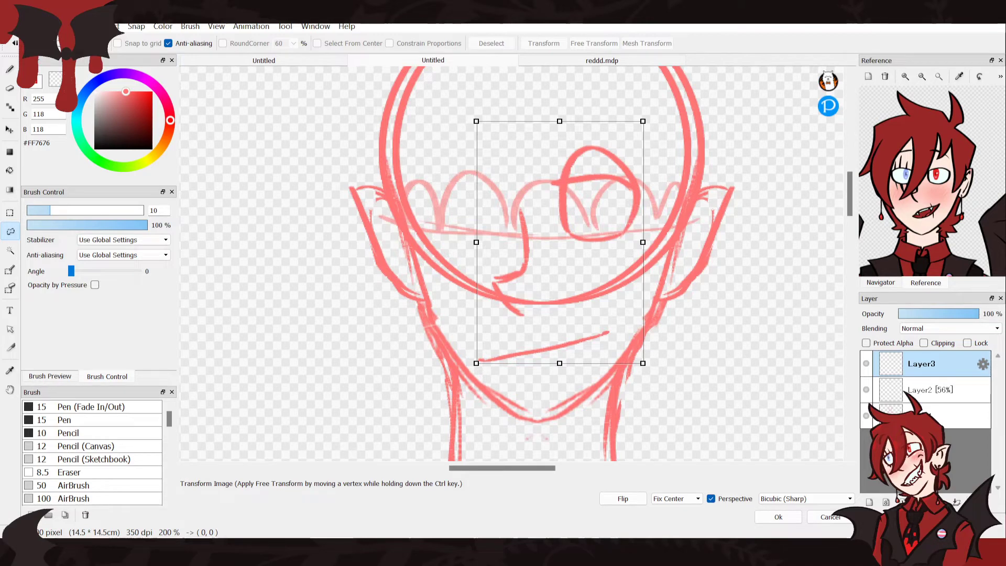
pyautogui.click(831, 517)
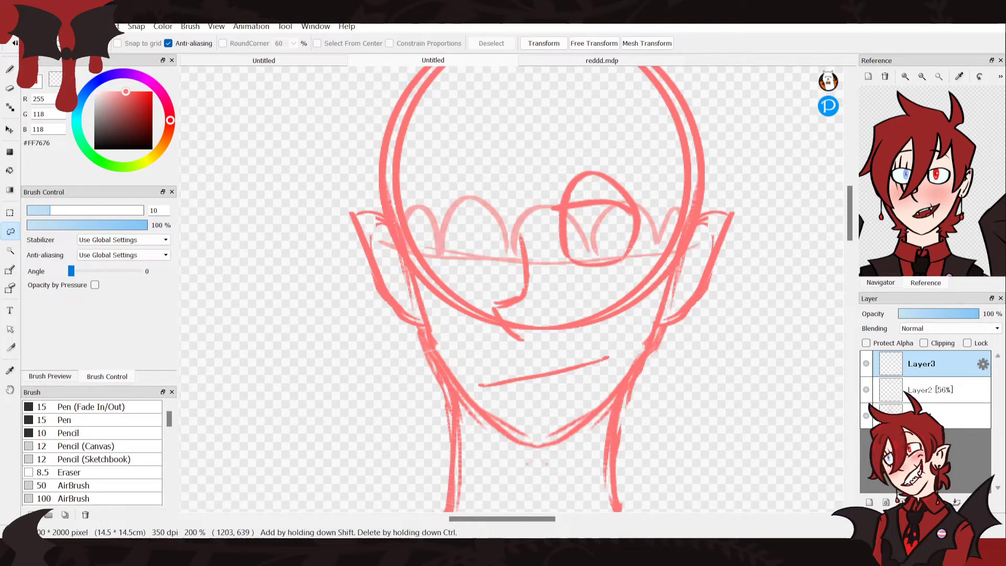
pyautogui.hotkey('ctrl', 'y')
pyautogui.hotkey('ctrl', 't')
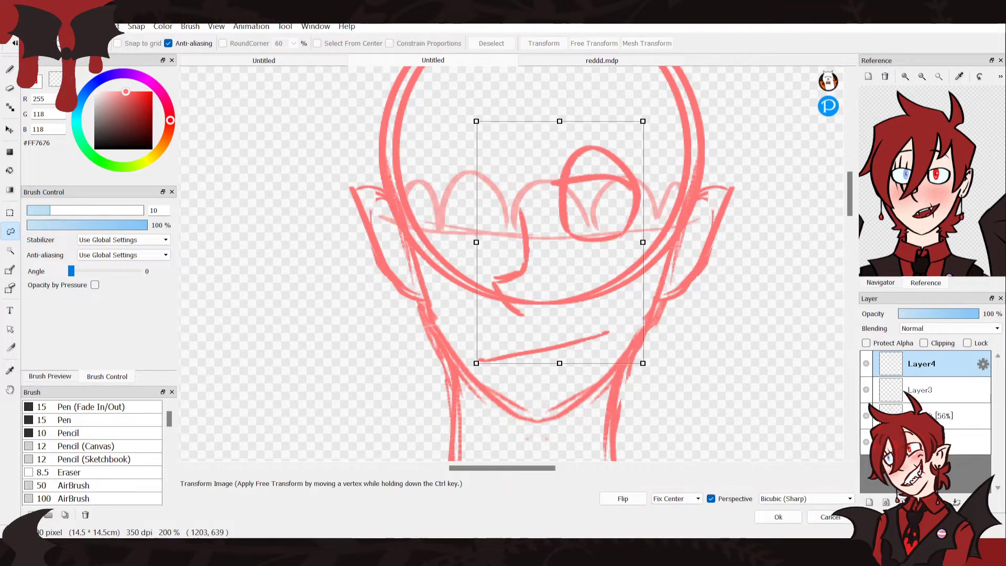
pyautogui.click(623, 499)
pyautogui.click(778, 517)
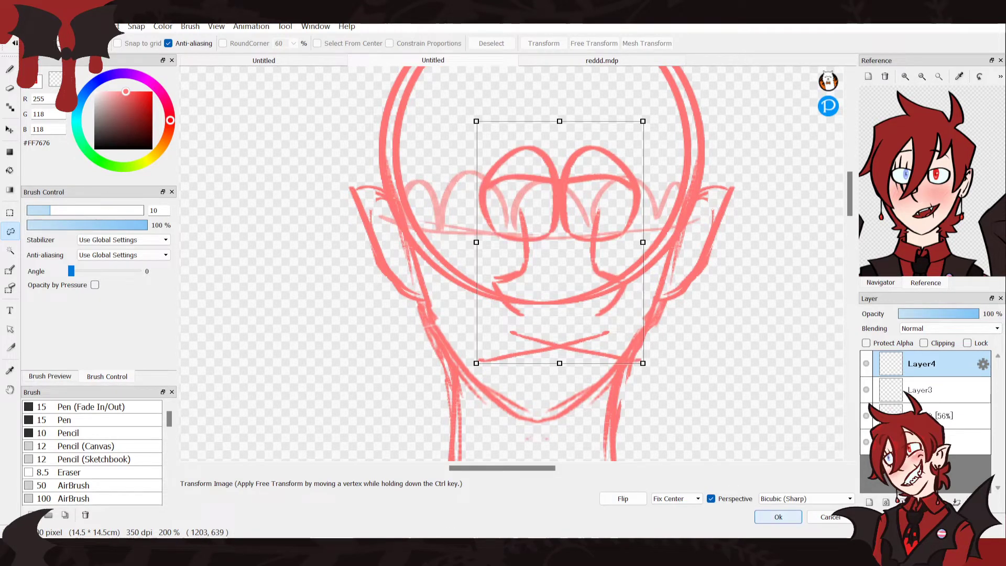
# Move the flipped copy sideways until its eye sits across the nose from the first eye, and nudge it to the right
pyautogui.press('v')
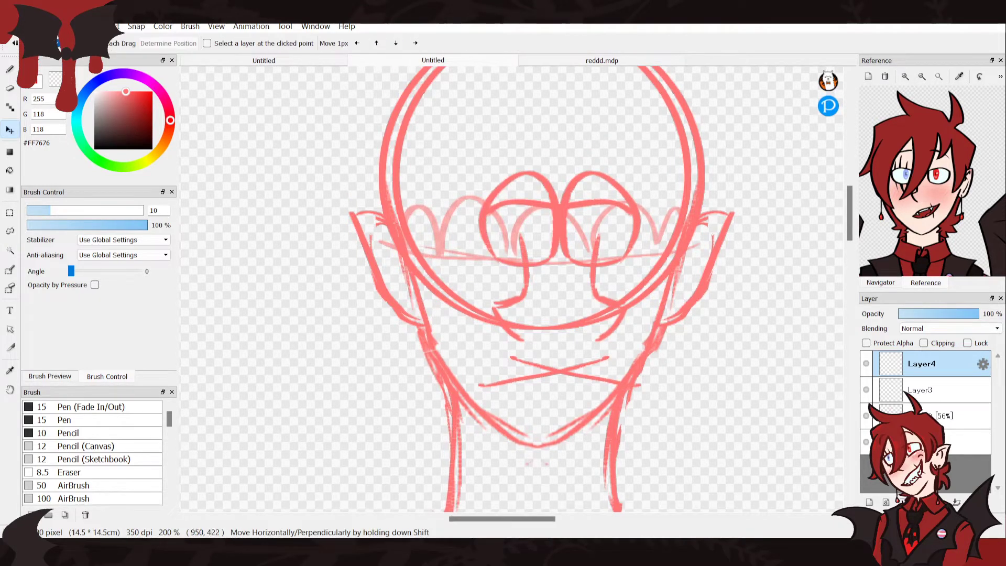
pyautogui.moveTo(533, 300); pyautogui.dragTo(488, 300)
pyautogui.moveTo(474, 220); pyautogui.dragTo(471, 220)
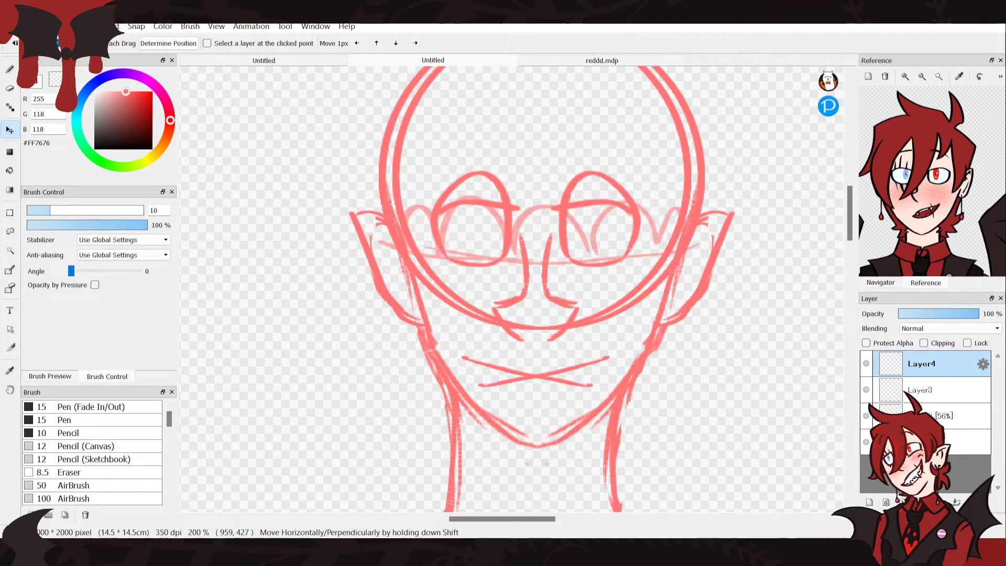
pyautogui.press('Right')
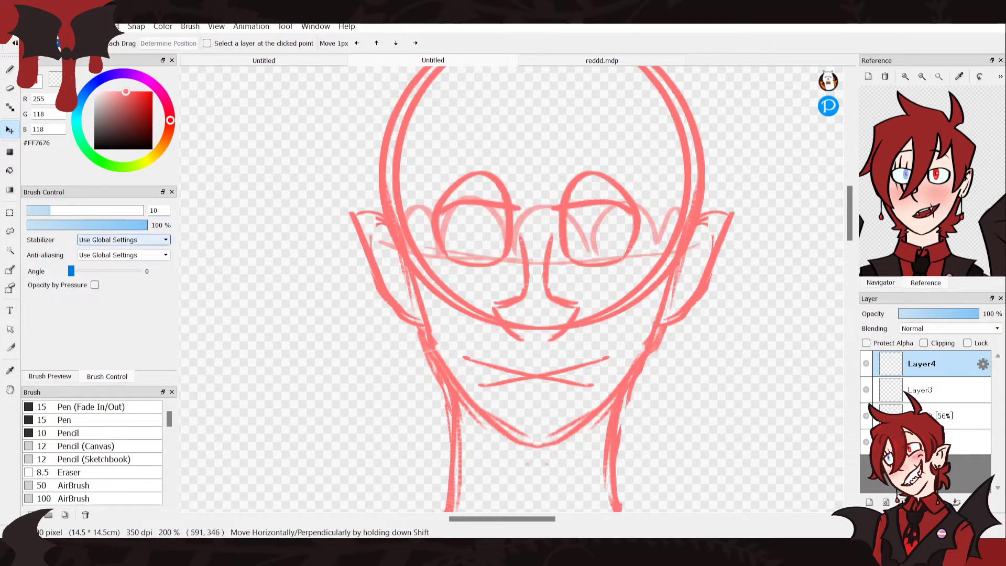
# Lasso and delete the mirrored nose and mouth from the copy, deselect, and merge the layer down into Layer3
pyautogui.click(10, 232)
pyautogui.moveTo(636, 382)
pyautogui.mouseDown()
pyautogui.moveTo(581, 256)
pyautogui.moveTo(524, 251)
pyautogui.moveTo(502, 292)
pyautogui.mouseUp()
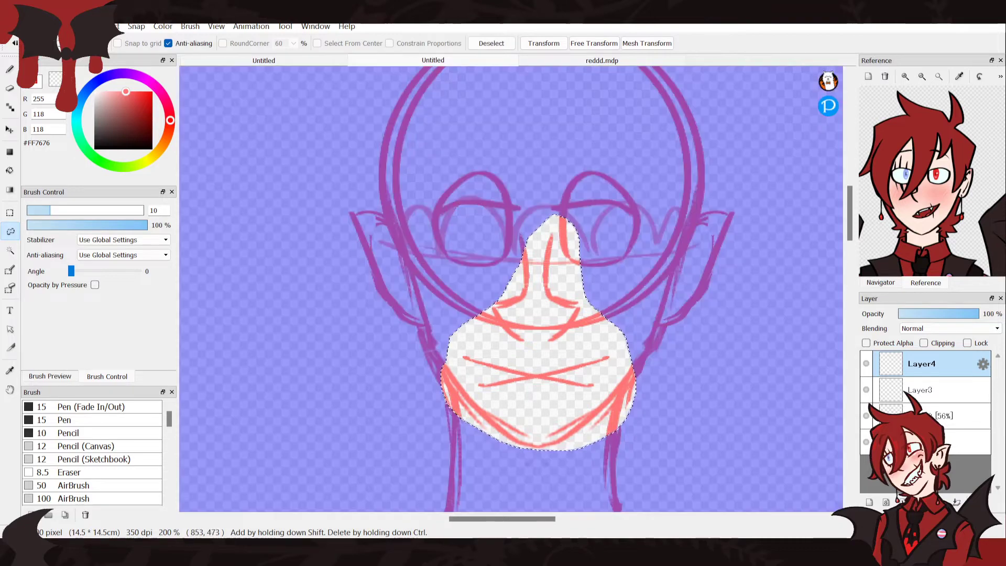
pyautogui.press('Delete')
pyautogui.hotkey('ctrl', 'd')
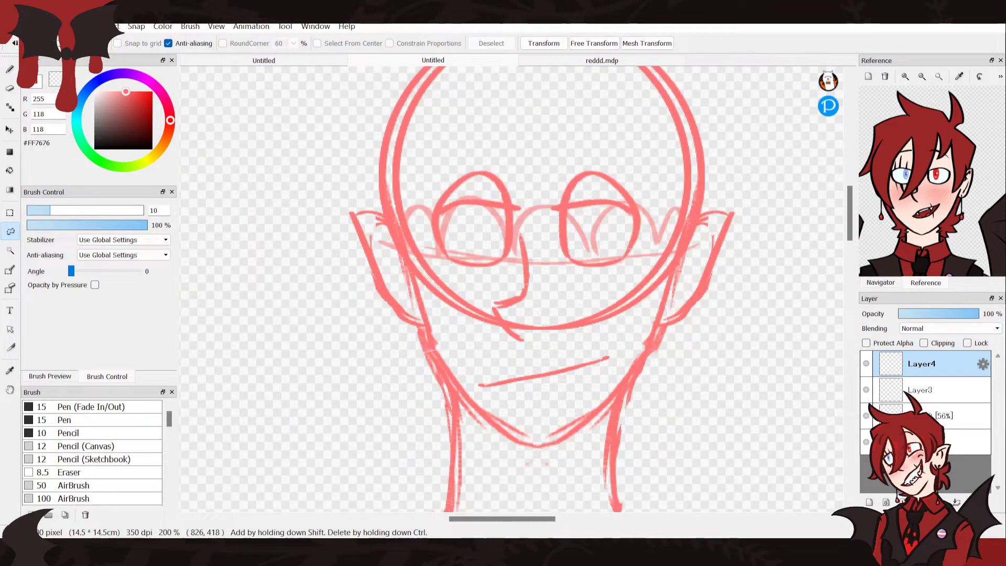
pyautogui.click(957, 502)
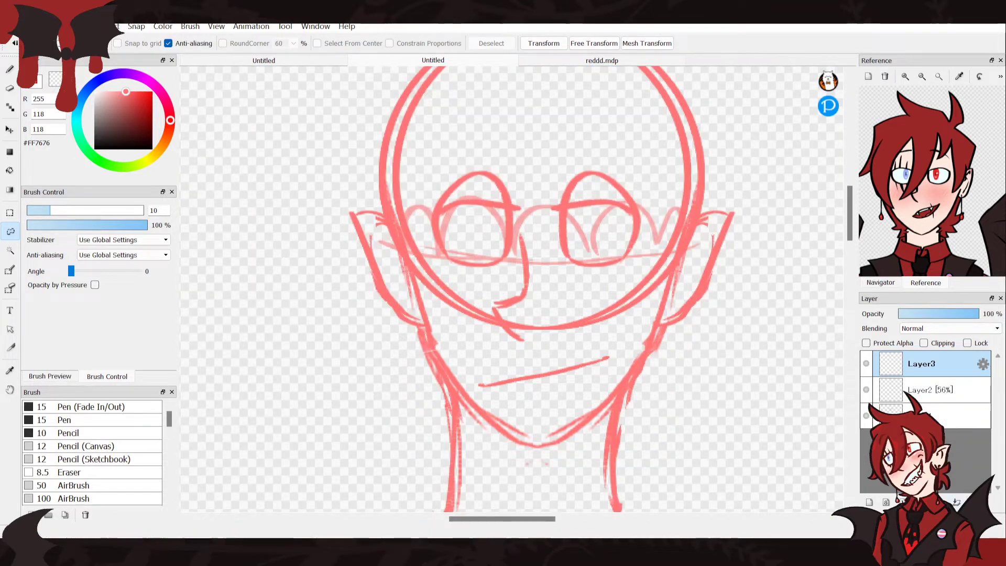
# Lasso the eye beyond the nose bridge's outer side, shift it slightly farther from the nose, and deselect it
pyautogui.moveTo(545, 218)
pyautogui.mouseDown()
pyautogui.moveTo(661, 225)
pyautogui.moveTo(545, 212)
pyautogui.moveTo(559, 212)
pyautogui.mouseUp()
pyautogui.press('v')
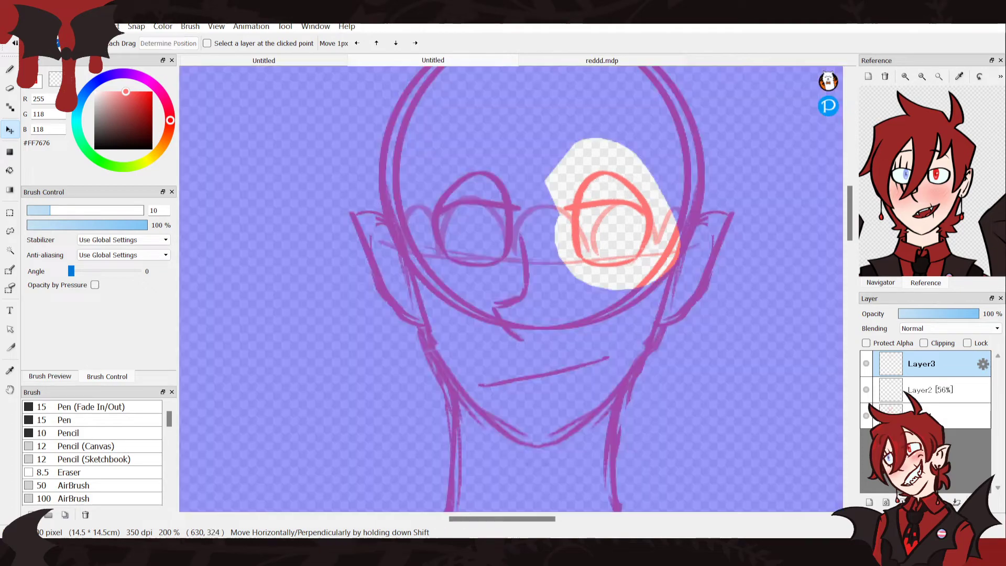
pyautogui.press('l')
pyautogui.hotkey('ctrl', 'd')
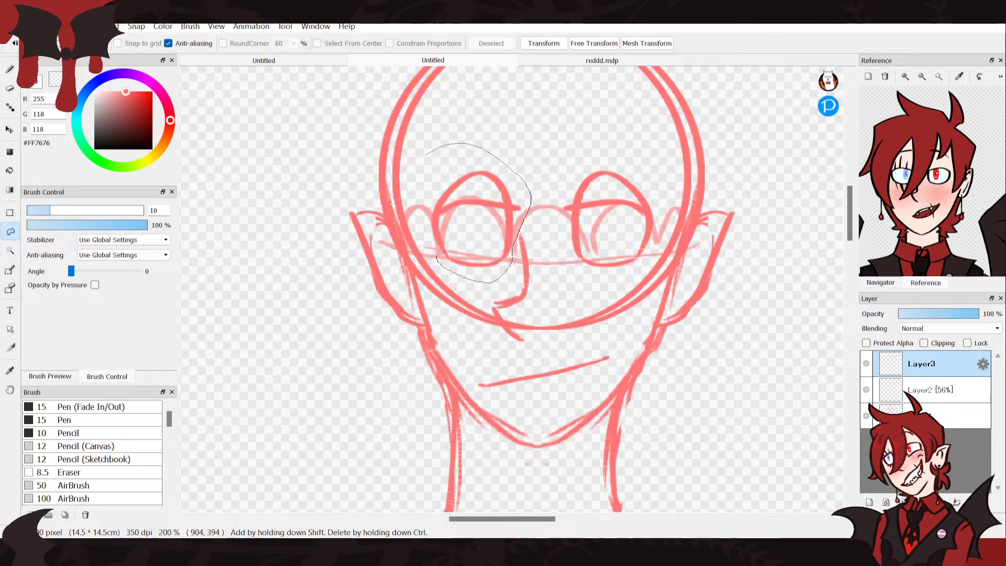
# Lasso the eye on the opposite side, shift it slightly outward toward the near ear, and deselect it
pyautogui.moveTo(436, 256); pyautogui.dragTo(443, 146)
pyautogui.press('v')
pyautogui.moveTo(431, 224); pyautogui.dragTo(422, 224)
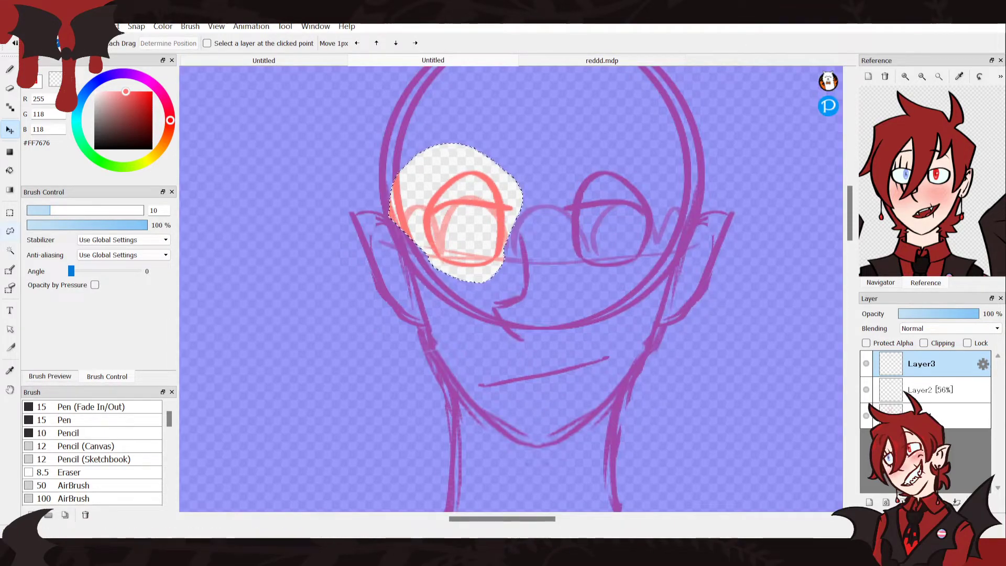
pyautogui.press('l')
pyautogui.hotkey('ctrl', 'd')
# Lasso both eyes around the nose, hide the guide layer Layer2, squash the eyes' height from above, and deselect
pyautogui.moveTo(550, 251)
pyautogui.mouseDown()
pyautogui.moveTo(635, 283)
pyautogui.moveTo(425, 125)
pyautogui.mouseUp()
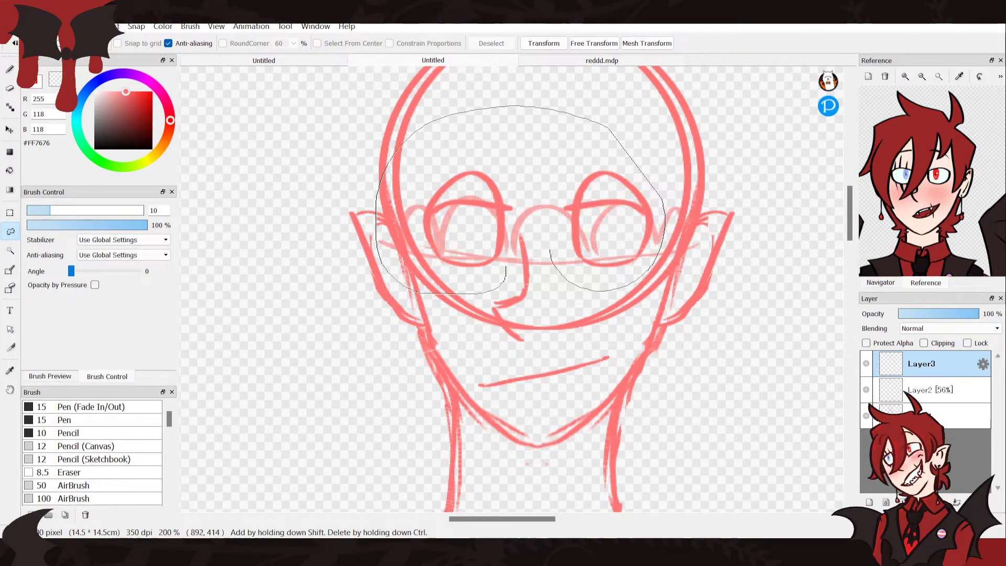
pyautogui.moveTo(506, 270); pyautogui.dragTo(551, 251)
pyautogui.press('Delete')
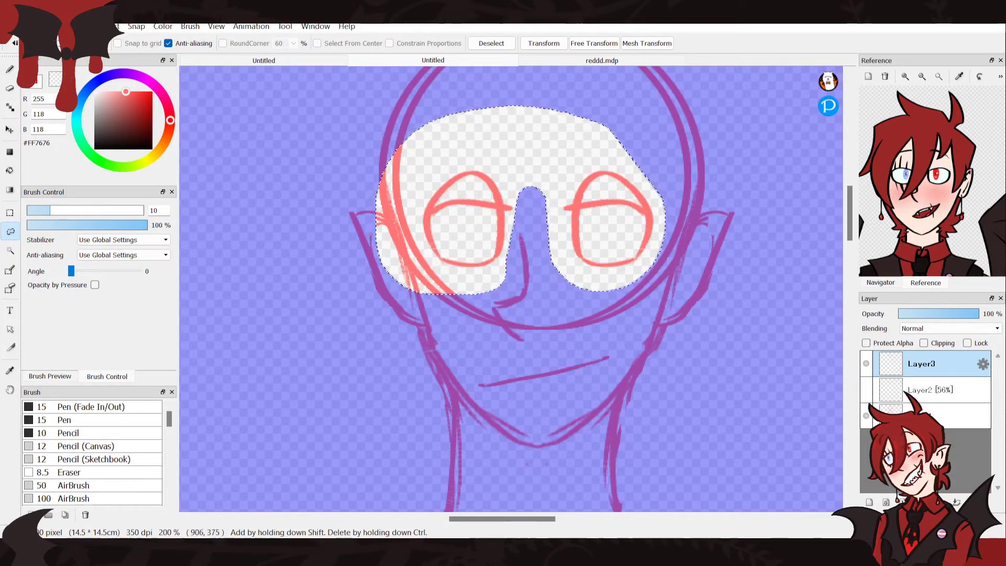
pyautogui.hotkey('ctrl', 't')
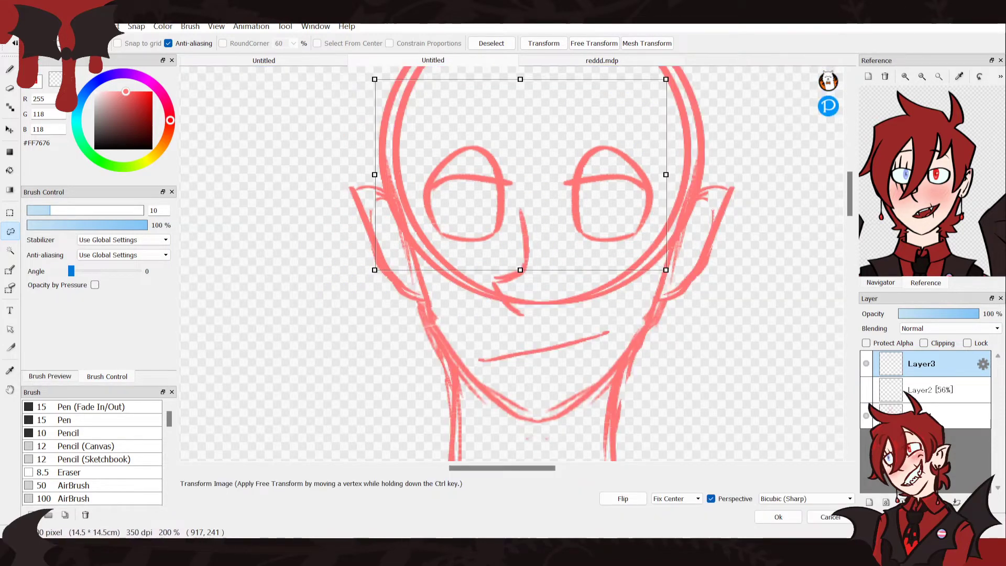
pyautogui.moveTo(520, 79); pyautogui.dragTo(522, 101)
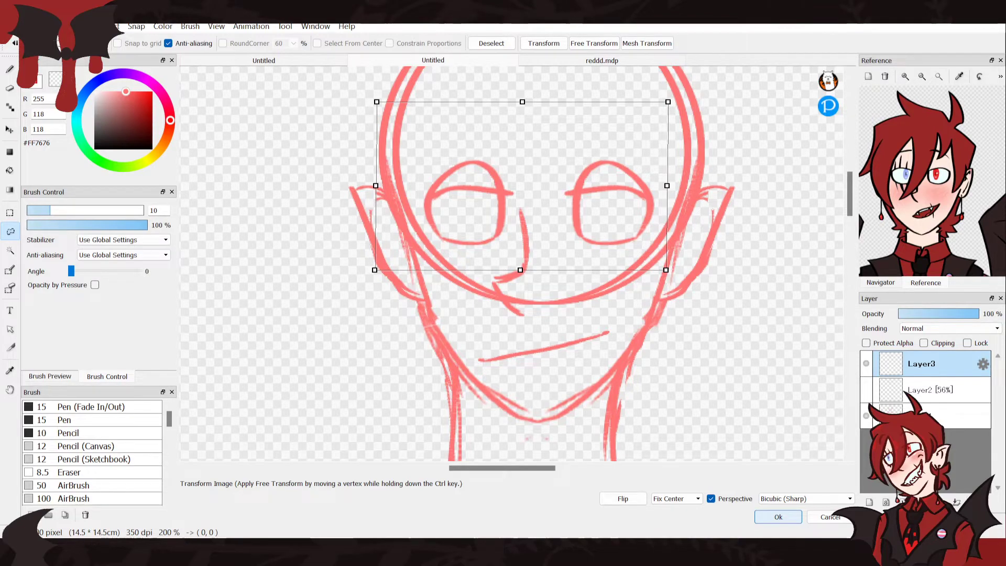
pyautogui.click(778, 517)
pyautogui.hotkey('ctrl', 'd')
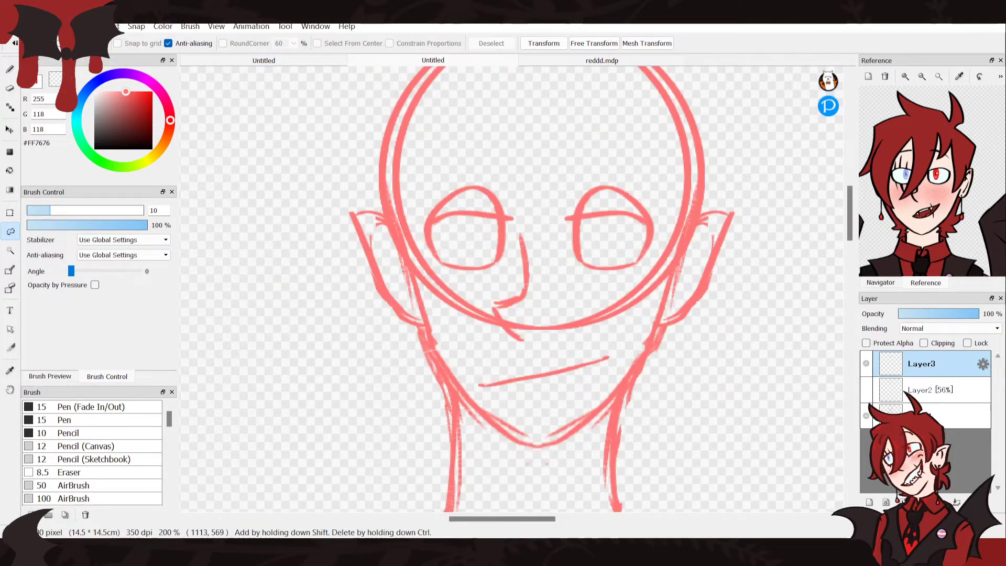
# Paint a solid vertical pupil inside each of the two squashed eyes with the brush
pyautogui.press('b')
pyautogui.moveTo(590, 218)
pyautogui.mouseDown()
pyautogui.moveTo(590, 251)
pyautogui.moveTo(600, 222)
pyautogui.mouseUp()
pyautogui.moveTo(481, 255); pyautogui.dragTo(484, 220)
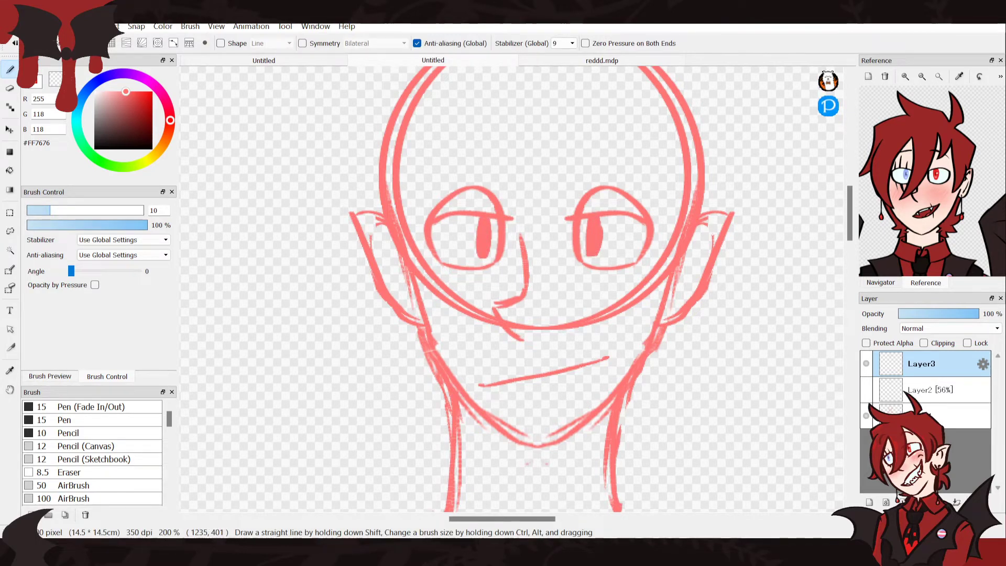
# Examine the face at full-figure scale, returning to a close view of the head
pyautogui.click(881, 283)
pyautogui.click(901, 77)
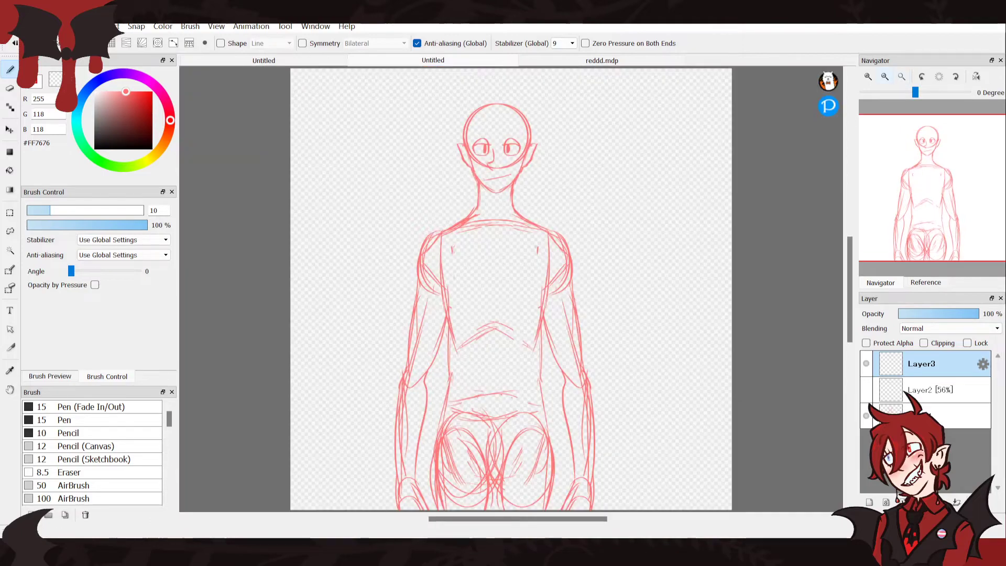
pyautogui.click(885, 76)
pyautogui.click(869, 77)
pyautogui.click(868, 77)
pyautogui.click(868, 76)
pyautogui.click(868, 76)
pyautogui.click(916, 142)
pyautogui.moveTo(916, 142); pyautogui.dragTo(922, 139)
# Undo the pupils and the squash, clear both eyes within the lasso selection around them, and deselect
pyautogui.hotkey('ctrl', 'z')
pyautogui.hotkey('ctrl', 'z')
pyautogui.hotkey('ctrl', 'z')
pyautogui.hotkey('ctrl', 'z')
pyautogui.hotkey('ctrl', 'z')
pyautogui.hotkey('ctrl', 'z')
pyautogui.hotkey('ctrl', 'z')
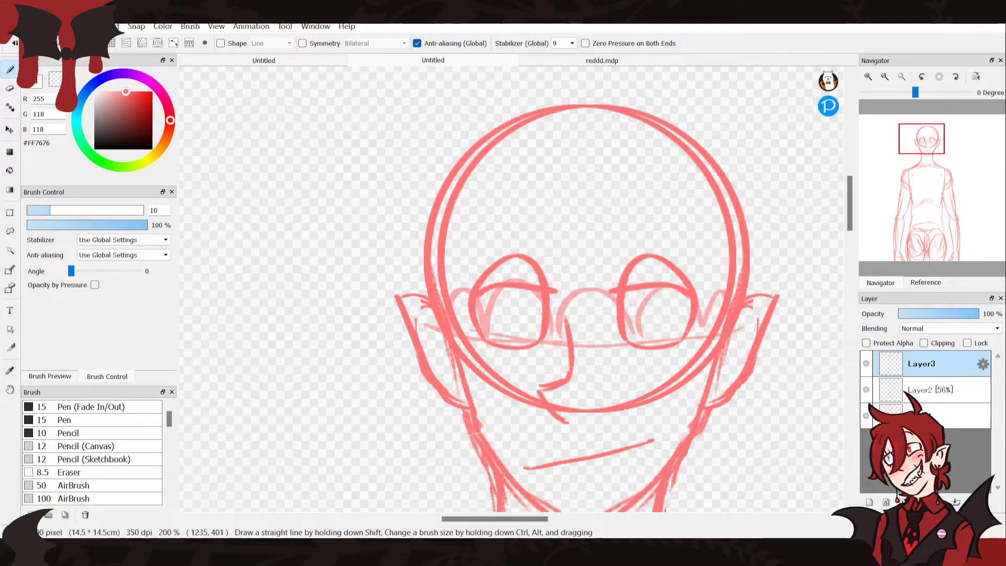
pyautogui.hotkey('ctrl', 'y')
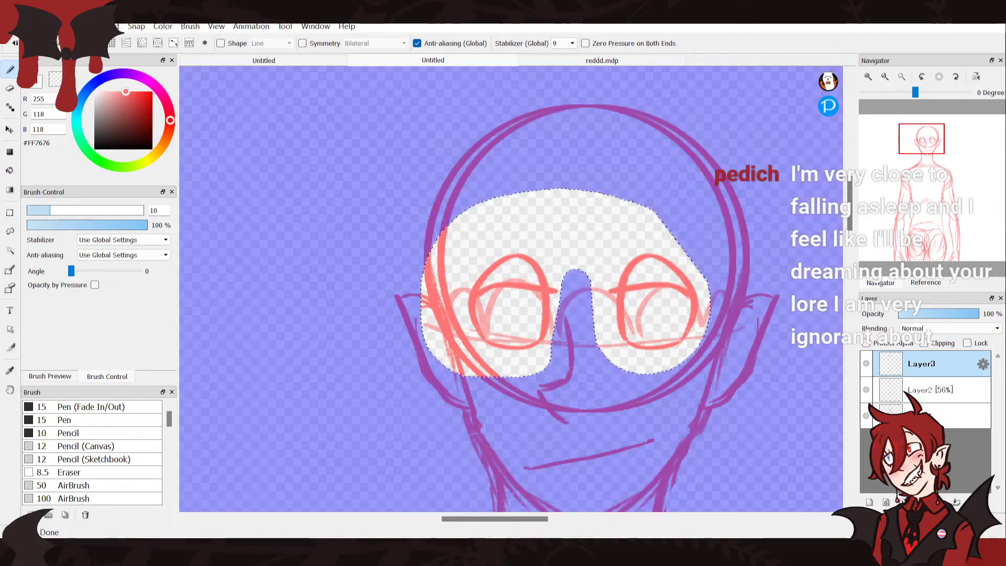
pyautogui.hotkey('ctrl', 'y')
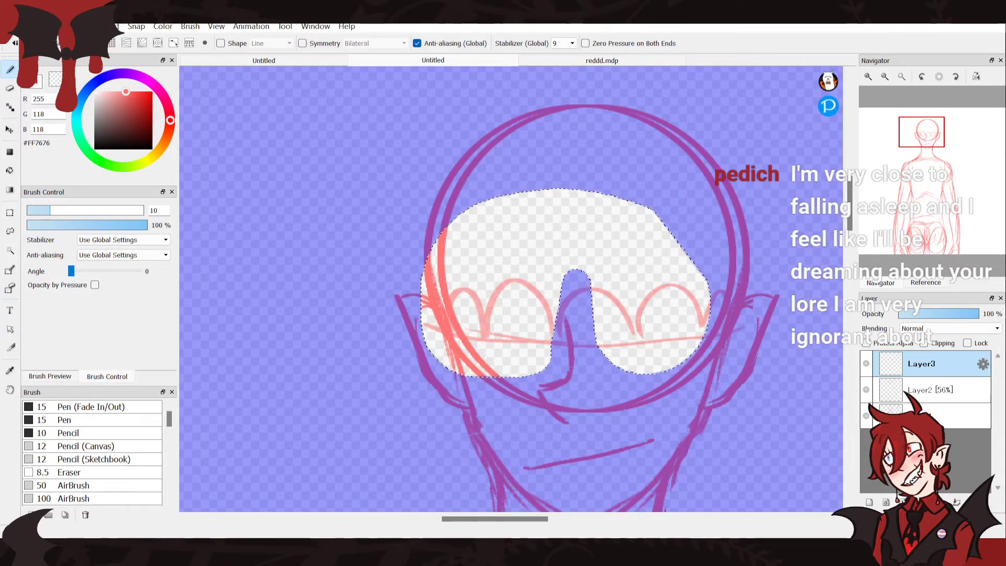
pyautogui.press('l')
pyautogui.hotkey('ctrl', 'd')
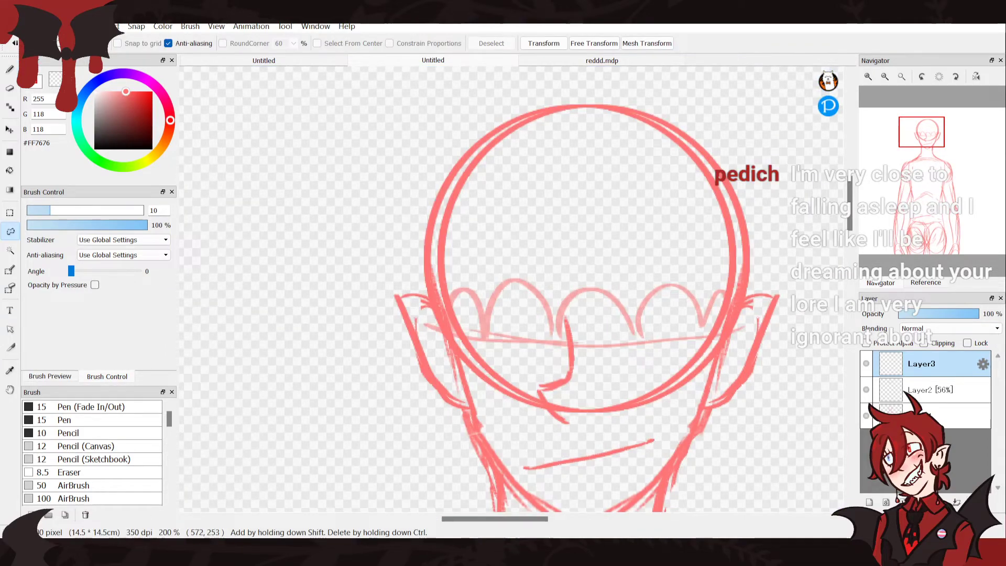
# Try a tall egg-shaped eye with a lid line over the guide arches beside the nose, and undo it
pyautogui.press('b')
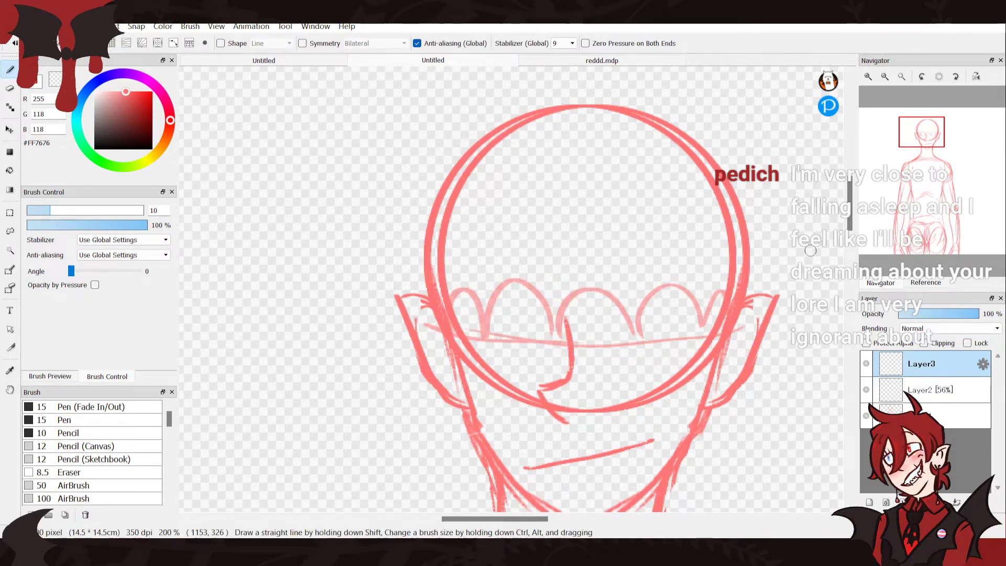
pyautogui.click(868, 77)
pyautogui.click(869, 76)
pyautogui.moveTo(937, 169); pyautogui.dragTo(928, 142)
pyautogui.moveTo(537, 275)
pyautogui.mouseDown()
pyautogui.moveTo(545, 281)
pyautogui.moveTo(654, 227)
pyautogui.moveTo(629, 283)
pyautogui.moveTo(598, 291)
pyautogui.mouseUp()
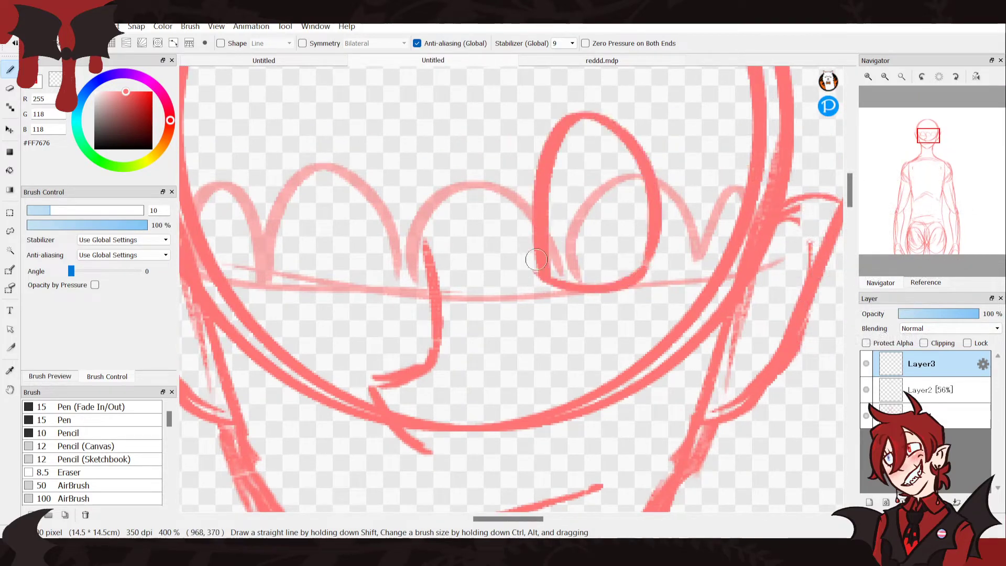
pyautogui.moveTo(657, 206); pyautogui.dragTo(508, 193)
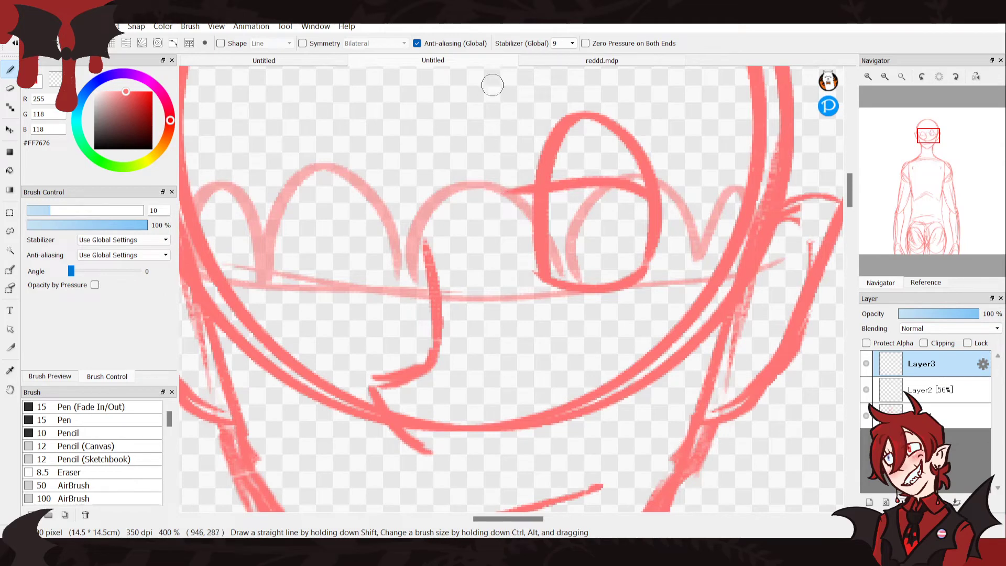
pyautogui.hotkey('ctrl', 'z')
pyautogui.hotkey('ctrl', 'z')
pyautogui.hotkey('ctrl', 'z')
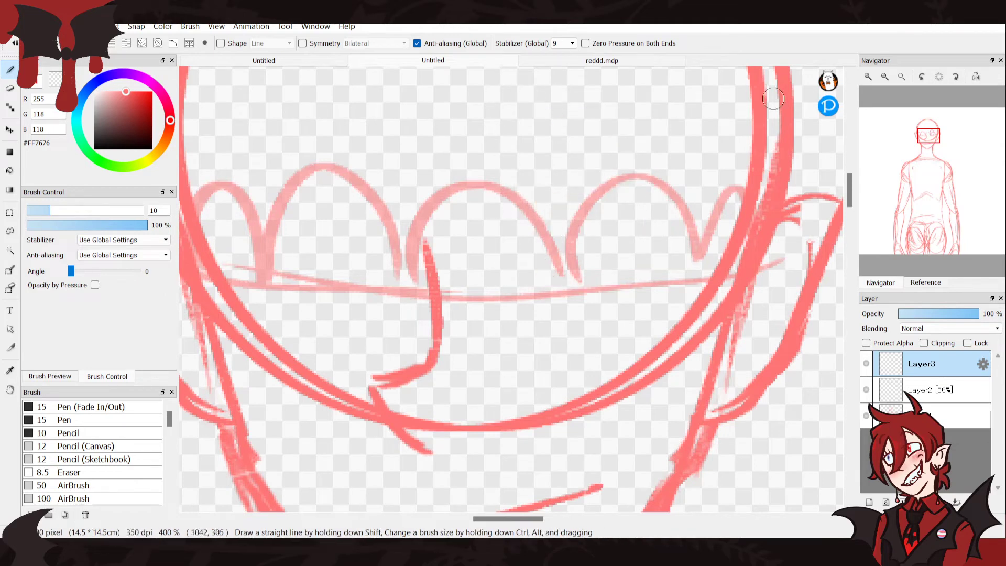
# Sketch a tall oval eye outline over the guide arches, on the side of the nose's straight edge
pyautogui.scroll(-1, 583, 193)
pyautogui.moveTo(539, 282)
pyautogui.mouseDown()
pyautogui.moveTo(536, 180)
pyautogui.moveTo(626, 242)
pyautogui.moveTo(555, 289)
pyautogui.moveTo(530, 262)
pyautogui.moveTo(573, 292)
pyautogui.moveTo(610, 265)
pyautogui.moveTo(524, 268)
pyautogui.moveTo(545, 282)
pyautogui.moveTo(617, 244)
pyautogui.moveTo(462, 230)
pyautogui.mouseUp()
pyautogui.hotkey('ctrl', 'z')
pyautogui.hotkey('ctrl', 'z')
pyautogui.hotkey('ctrl', 'z')
pyautogui.hotkey('ctrl', 'z')
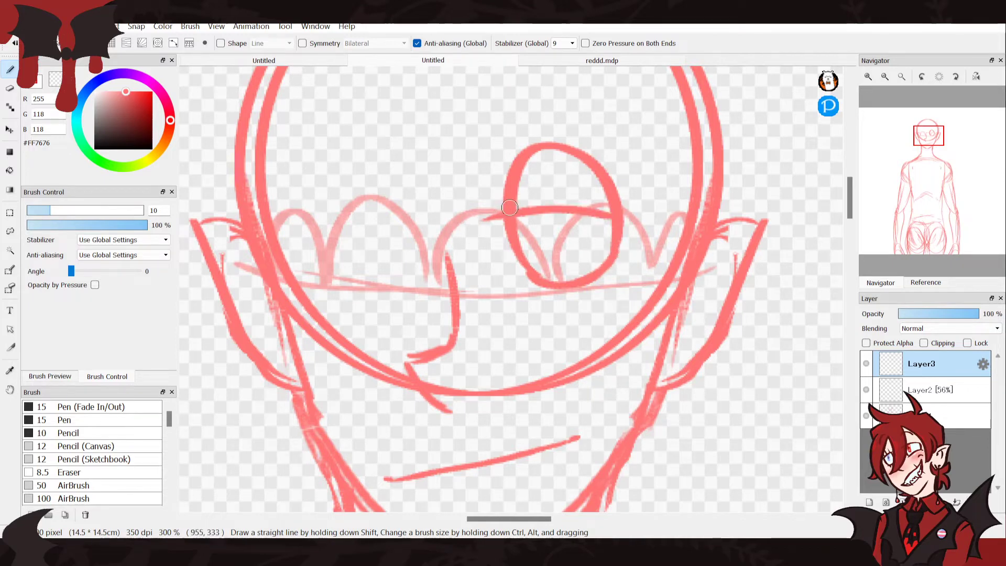
# Redraw the upper lid as a gently arched line across the oval eye, extending slightly toward the nose
pyautogui.hotkey('ctrl', 'z')
pyautogui.moveTo(614, 216); pyautogui.dragTo(501, 220)
pyautogui.hotkey('ctrl', 'z')
pyautogui.moveTo(611, 210); pyautogui.dragTo(504, 203)
pyautogui.hotkey('ctrl', 'z')
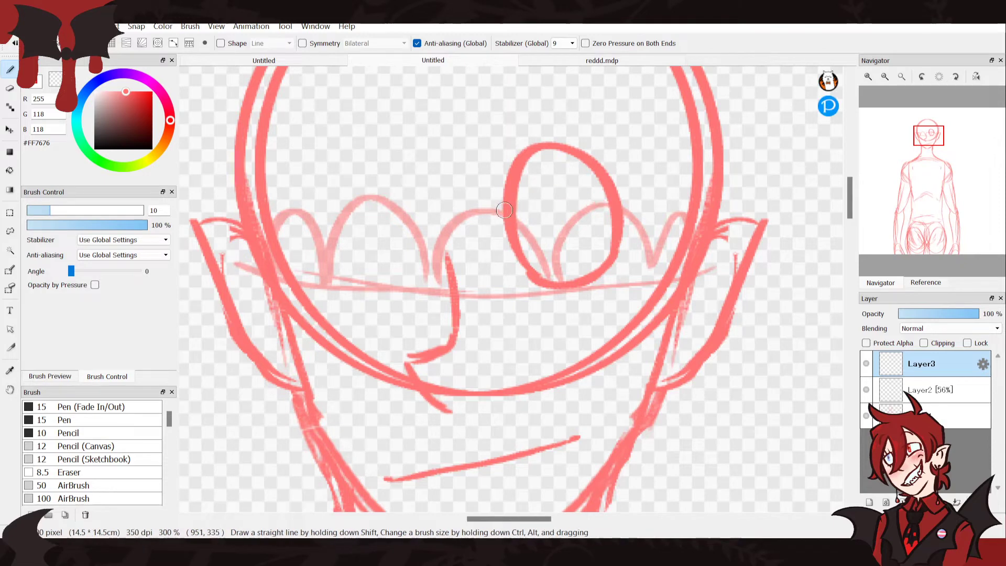
pyautogui.moveTo(614, 217); pyautogui.dragTo(457, 214)
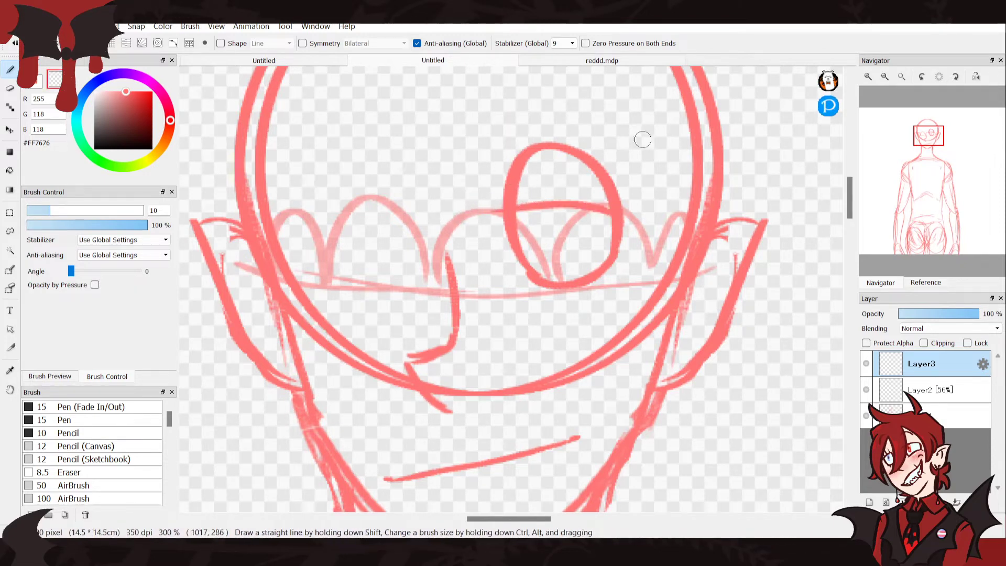
# Check the reference character's eyes and erase the part of the oval above the lid line
pyautogui.click(926, 283)
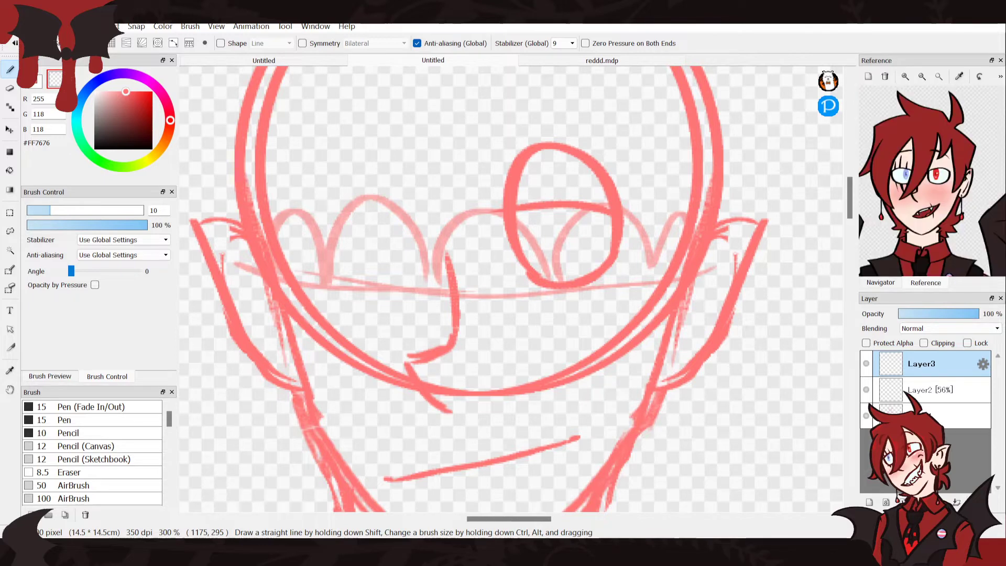
pyautogui.click(881, 283)
pyautogui.moveTo(590, 193); pyautogui.dragTo(596, 195)
pyautogui.moveTo(507, 199); pyautogui.dragTo(526, 198)
pyautogui.moveTo(619, 195)
pyautogui.mouseDown()
pyautogui.moveTo(545, 143)
pyautogui.moveTo(575, 150)
pyautogui.moveTo(593, 171)
pyautogui.moveTo(555, 143)
pyautogui.moveTo(498, 197)
pyautogui.mouseUp()
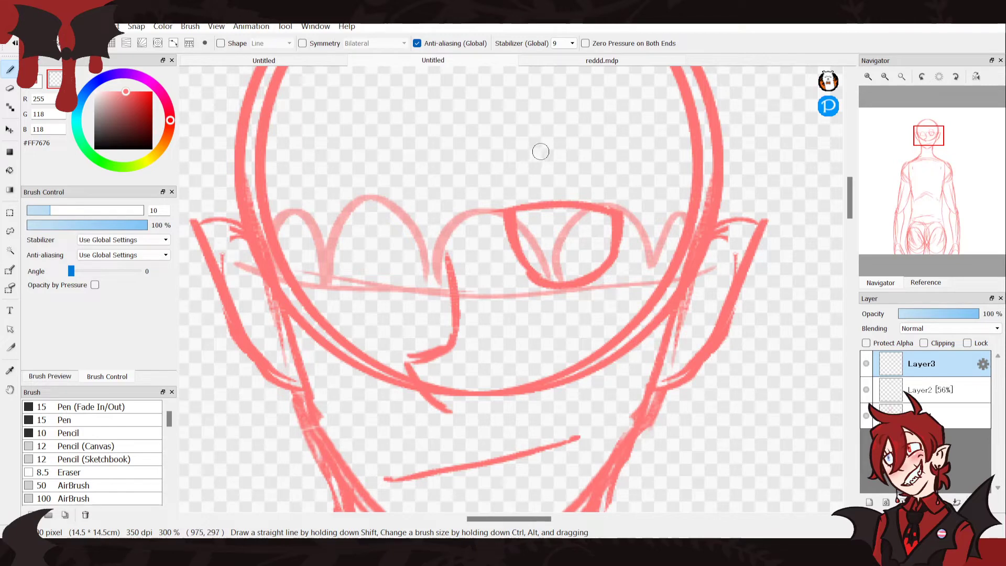
# Lasso the half-oval eye and paste a copy of it on a new layer
pyautogui.click(10, 231)
pyautogui.moveTo(500, 255)
pyautogui.mouseDown()
pyautogui.moveTo(619, 309)
pyautogui.moveTo(589, 139)
pyautogui.moveTo(461, 179)
pyautogui.mouseUp()
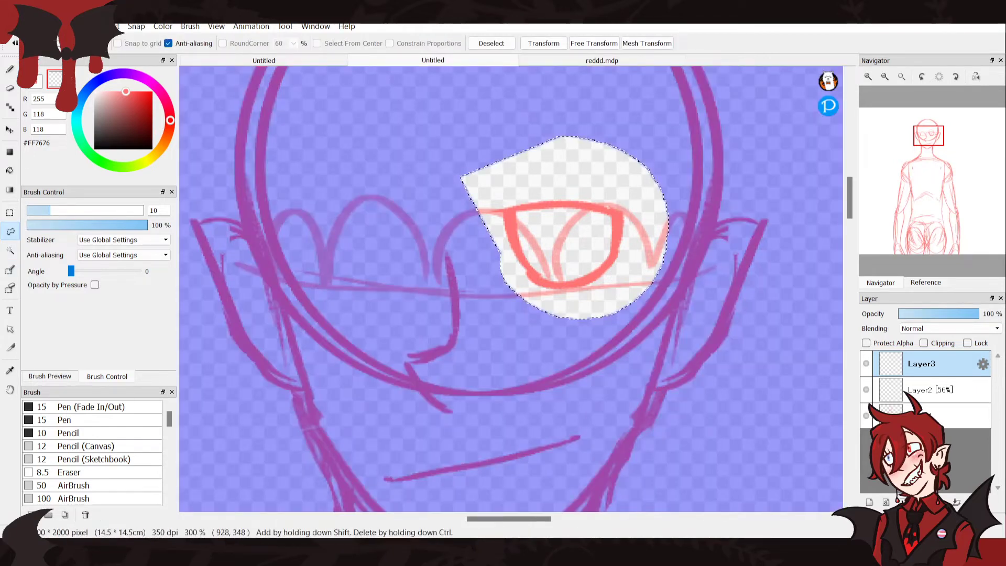
pyautogui.hotkey('ctrl', 'c')
pyautogui.hotkey('ctrl', 'v')
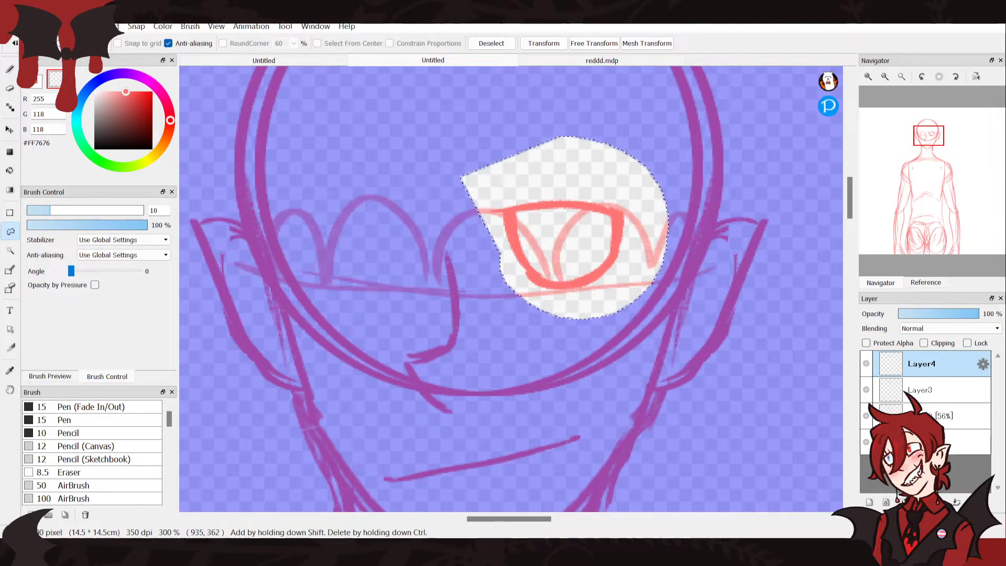
# Move the pasted eye across to the other side of the nose, level with the original, and deselect
pyautogui.hotkey('ctrl', 't')
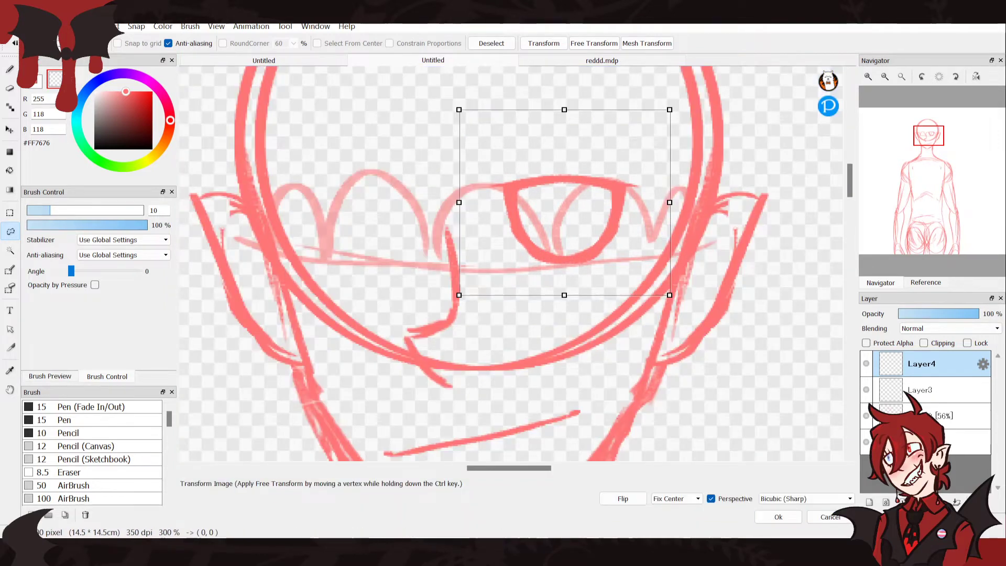
pyautogui.click(778, 518)
pyautogui.click(9, 130)
pyautogui.moveTo(556, 243); pyautogui.dragTo(380, 251)
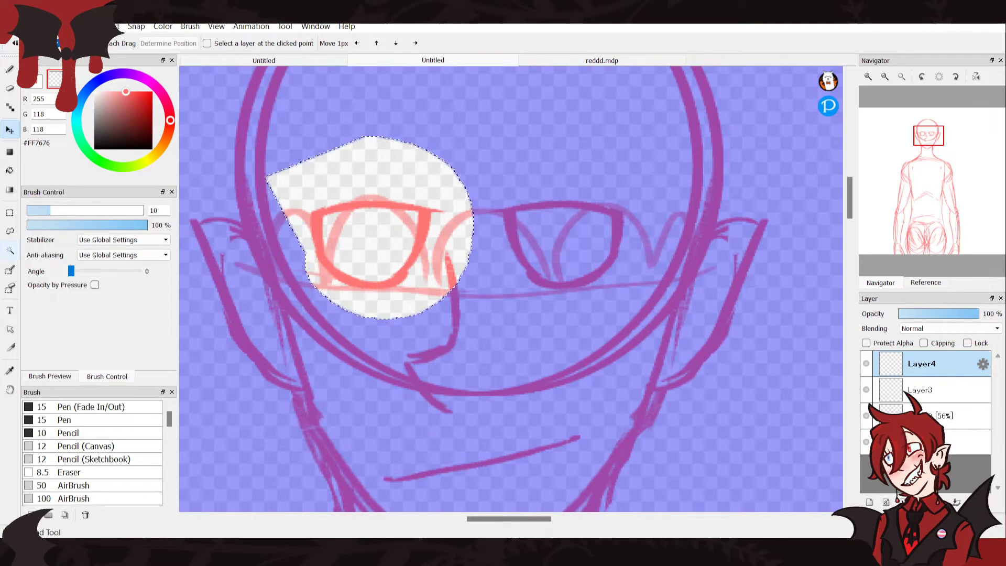
pyautogui.press('w')
pyautogui.click(264, 362)
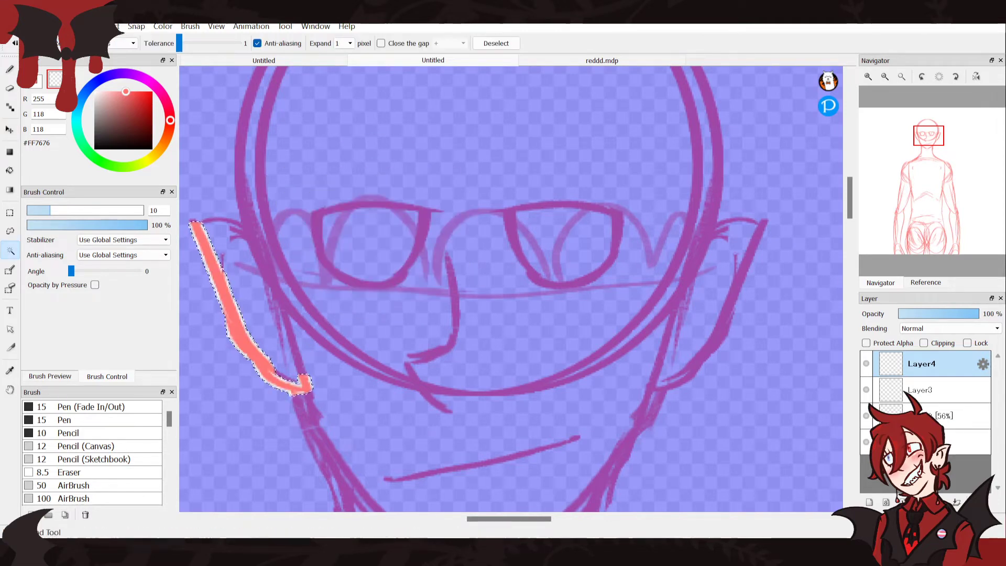
pyautogui.press('l')
pyautogui.hotkey('ctrl', 'd')
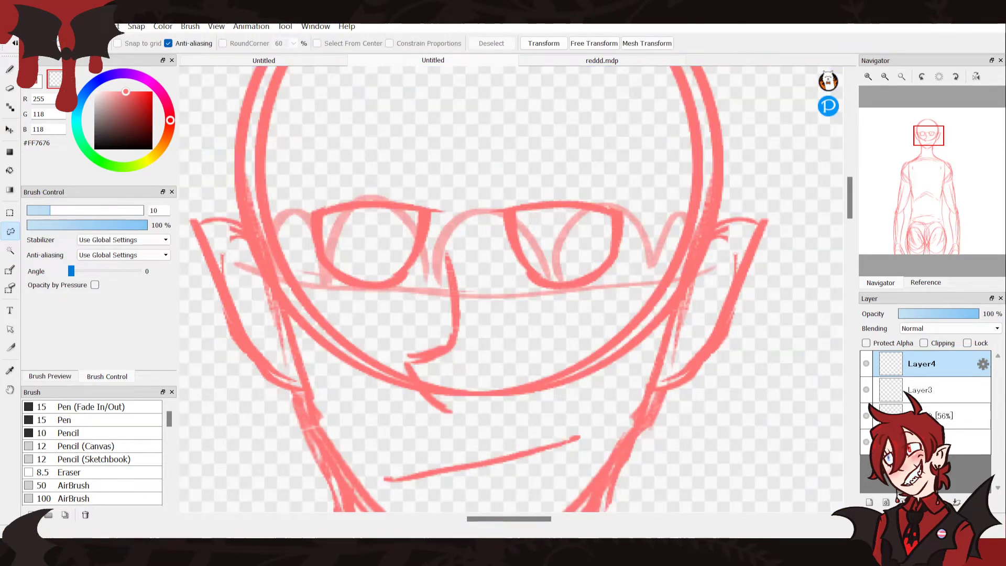
# Paint a solid vertical pupil hanging from the lid line in each half-oval eye
pyautogui.press('e')
pyautogui.press('b')
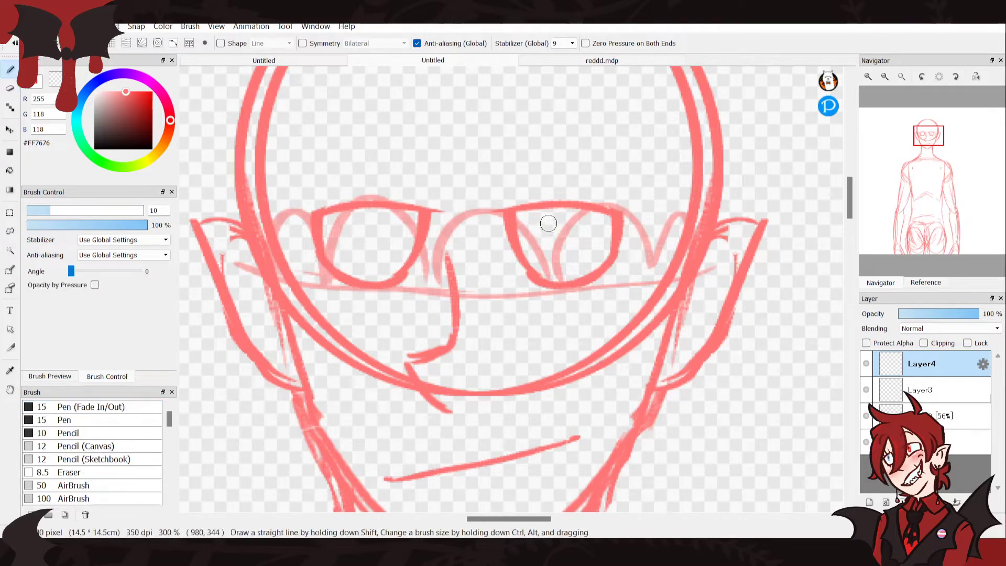
pyautogui.moveTo(548, 226); pyautogui.dragTo(551, 269)
pyautogui.moveTo(391, 215)
pyautogui.mouseDown()
pyautogui.moveTo(383, 243)
pyautogui.moveTo(387, 208)
pyautogui.moveTo(392, 262)
pyautogui.mouseUp()
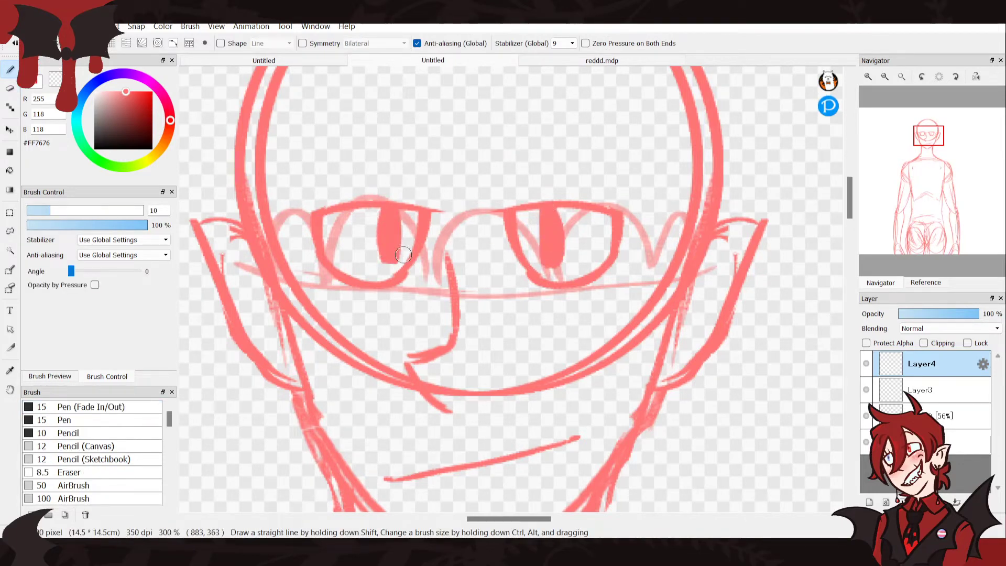
# Examine the new eyes at full-figure scale and compare the head close up with the reference character
pyautogui.click(901, 77)
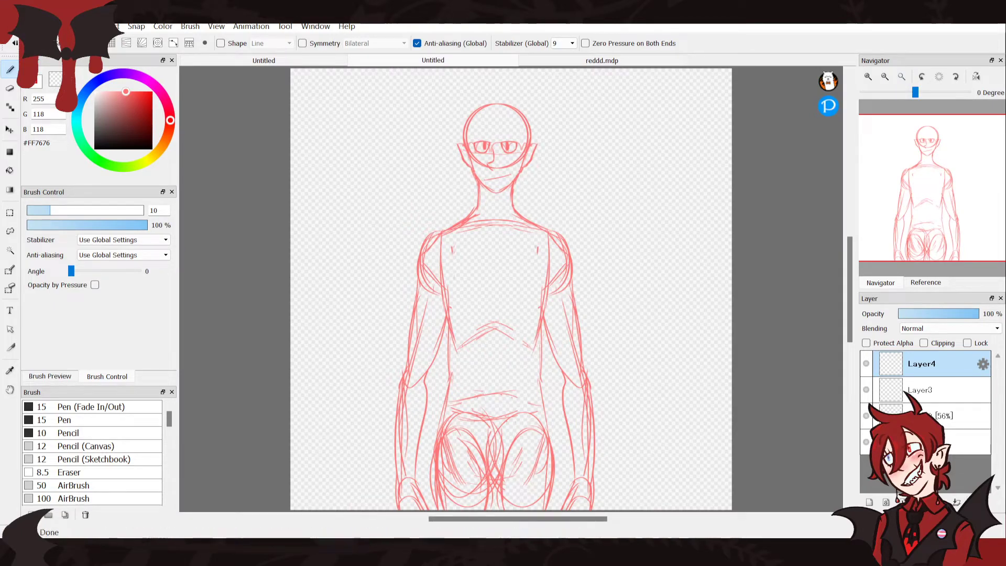
pyautogui.click(869, 77)
pyautogui.click(869, 76)
pyautogui.click(868, 77)
pyautogui.click(869, 77)
pyautogui.click(869, 76)
pyautogui.moveTo(930, 156); pyautogui.dragTo(929, 141)
pyautogui.click(926, 283)
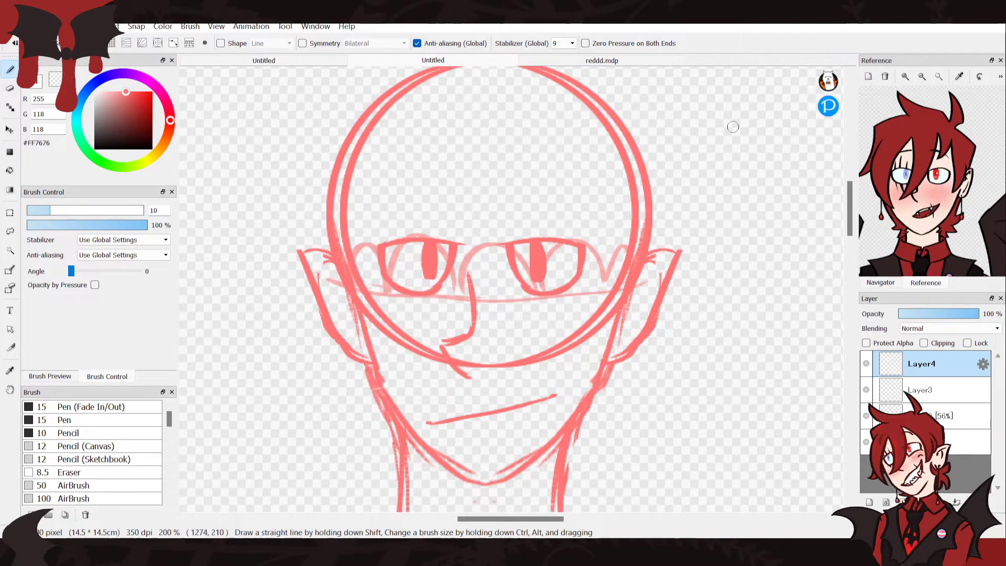
# Undo both pupils and the pasted eye copy, keeping only the original half-oval eye on Layer3
pyautogui.hotkey('ctrl', 'z')
pyautogui.hotkey('ctrl', 'z')
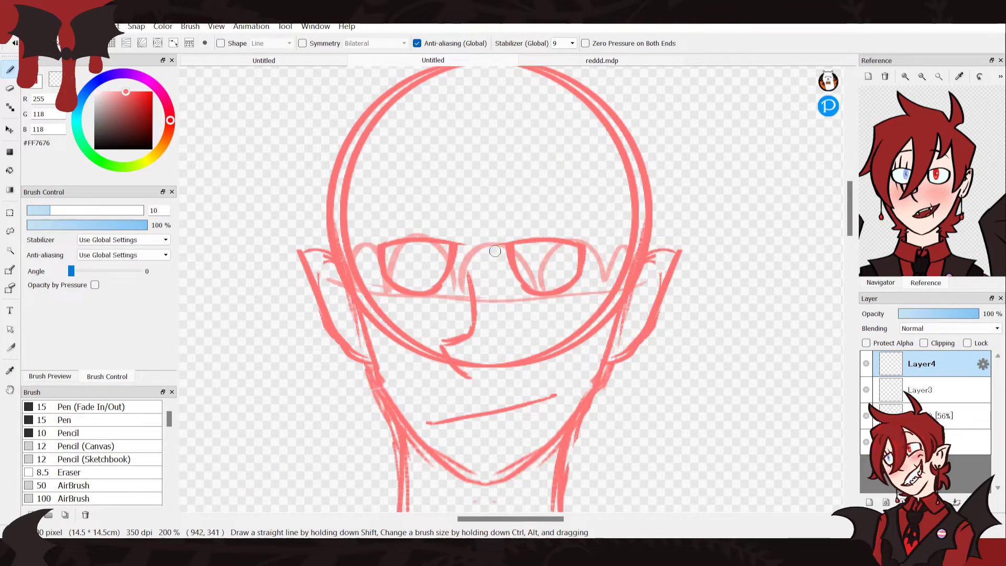
pyautogui.hotkey('ctrl', 'z')
pyautogui.hotkey('ctrl', 'z')
pyautogui.hotkey('ctrl', 'z')
pyautogui.hotkey('ctrl', 'z')
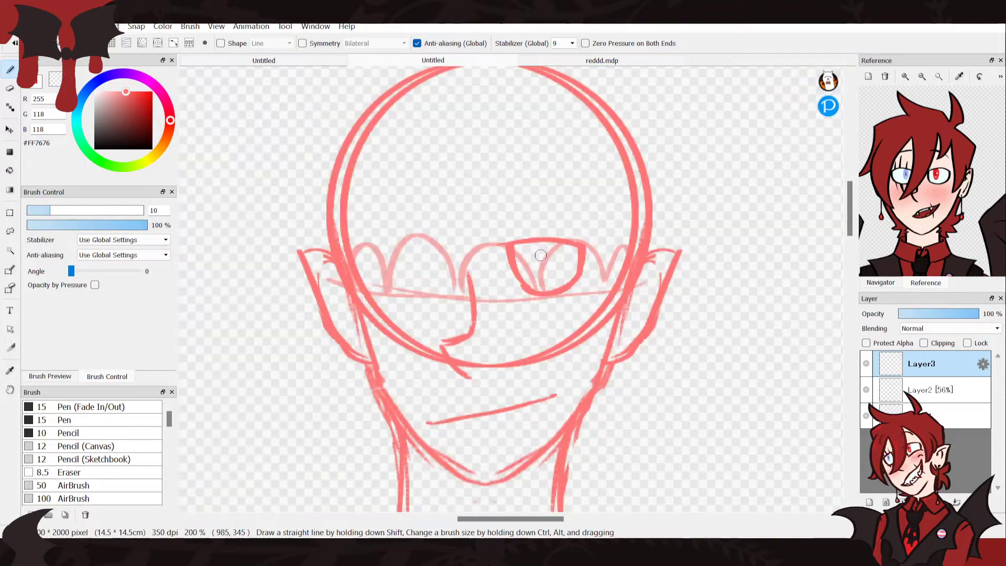
# Undo the remaining strokes of the half-oval eye beside the nose
pyautogui.hotkey('ctrl', 'z')
pyautogui.hotkey('ctrl', 'z')
pyautogui.hotkey('ctrl', 'z')
pyautogui.hotkey('ctrl', 'z')
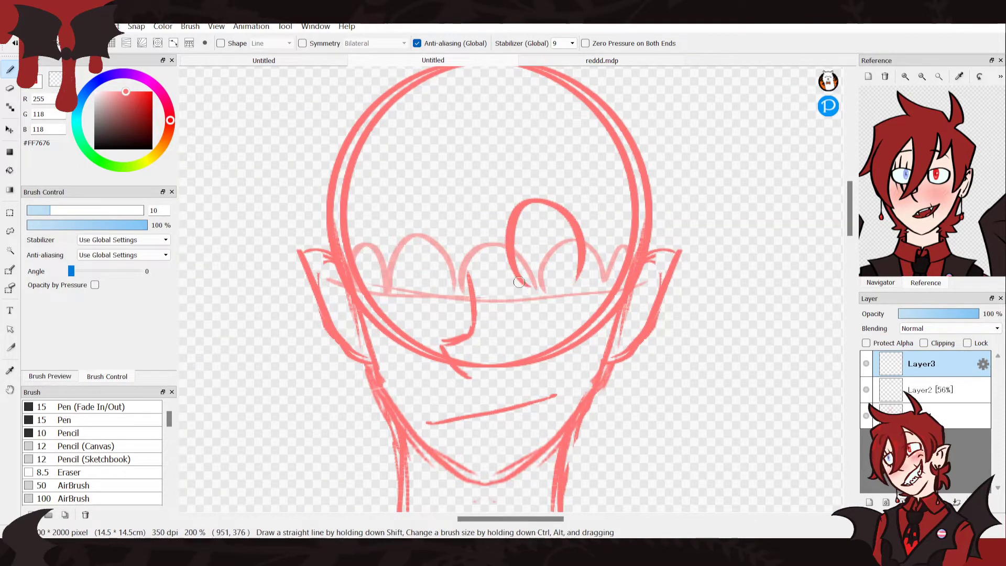
pyautogui.hotkey('ctrl', 'z')
# Draw a tall closed oval eye beside the nose, redoing the arch until its shape is even
pyautogui.moveTo(572, 288)
pyautogui.mouseDown()
pyautogui.moveTo(528, 208)
pyautogui.moveTo(500, 296)
pyautogui.mouseUp()
pyautogui.hotkey('ctrl', 'z')
pyautogui.moveTo(577, 289); pyautogui.dragTo(507, 296)
pyautogui.hotkey('ctrl', 'z')
pyautogui.moveTo(582, 286); pyautogui.dragTo(508, 296)
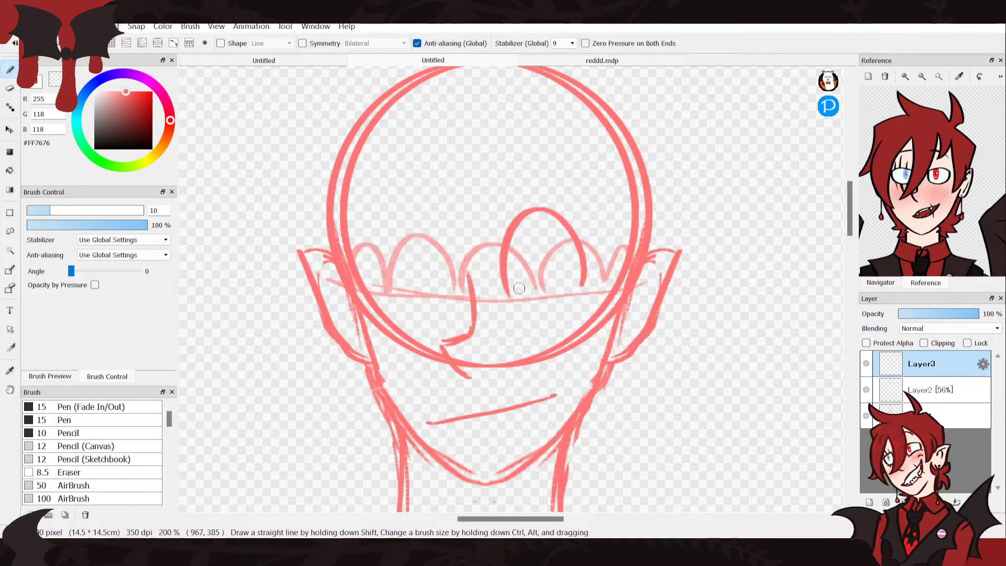
pyautogui.hotkey('ctrl', 'z')
pyautogui.moveTo(583, 287)
pyautogui.mouseDown()
pyautogui.moveTo(508, 296)
pyautogui.moveTo(571, 216)
pyautogui.moveTo(571, 300)
pyautogui.moveTo(517, 289)
pyautogui.mouseUp()
pyautogui.hotkey('ctrl', 'z')
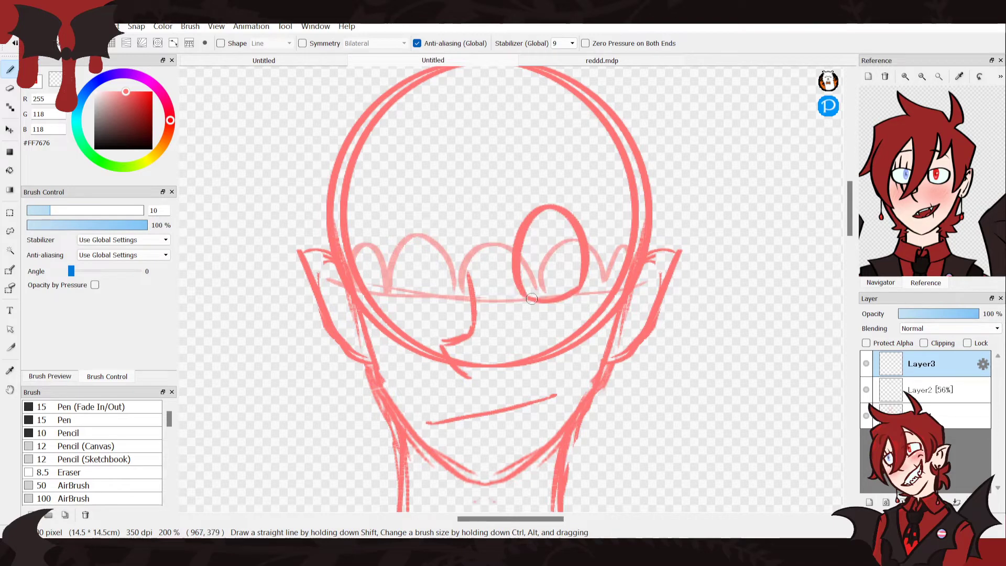
# Draw a horizontal lid line across the oval, paint a solid pupil below it and erase the outline above the lid
pyautogui.moveTo(582, 261); pyautogui.dragTo(492, 264)
pyautogui.hotkey('ctrl', 'z')
pyautogui.moveTo(581, 254); pyautogui.dragTo(482, 255)
pyautogui.hotkey('ctrl', 'z')
pyautogui.moveTo(582, 251)
pyautogui.mouseDown()
pyautogui.moveTo(493, 254)
pyautogui.moveTo(540, 284)
pyautogui.mouseUp()
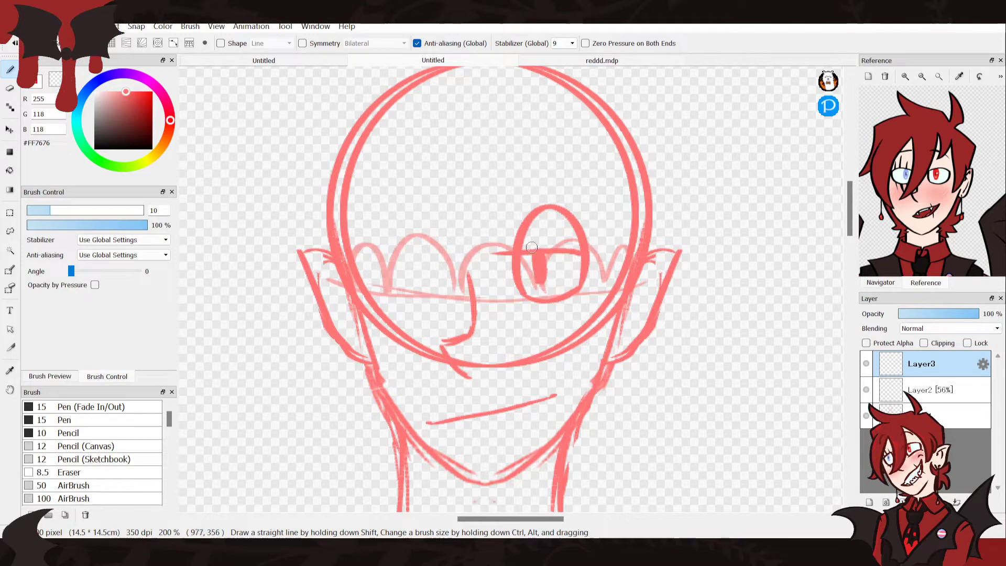
pyautogui.moveTo(587, 248)
pyautogui.mouseDown()
pyautogui.moveTo(538, 195)
pyautogui.moveTo(563, 206)
pyautogui.moveTo(505, 236)
pyautogui.moveTo(526, 245)
pyautogui.moveTo(502, 248)
pyautogui.moveTo(530, 244)
pyautogui.moveTo(531, 213)
pyautogui.moveTo(465, 224)
pyautogui.mouseUp()
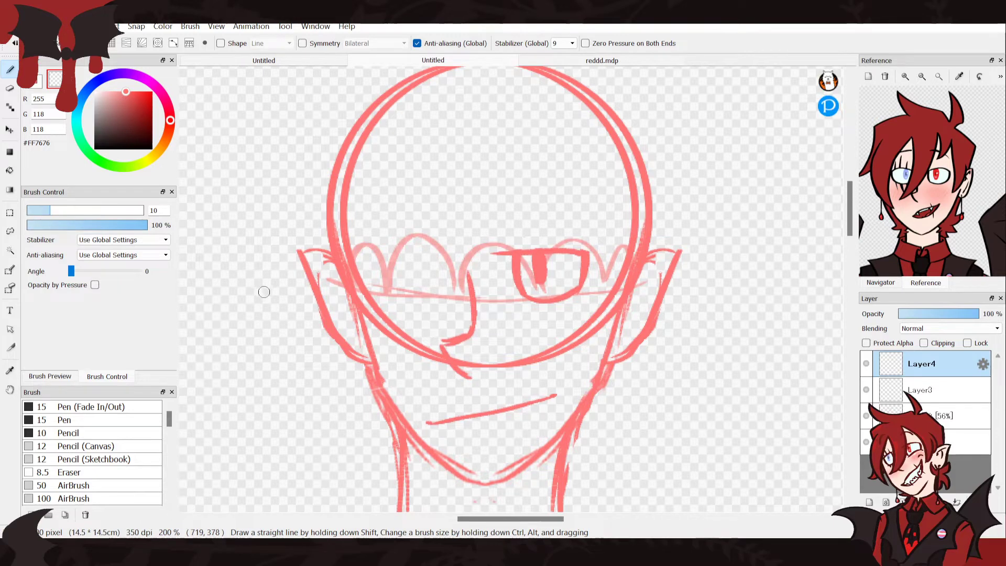
# Paste a horizontally flipped copy of the facial features and move its eye across the nose, level with the original
pyautogui.hotkey('ctrl', 'c')
pyautogui.hotkey('ctrl', 'v')
pyautogui.hotkey('ctrl', 't')
pyautogui.click(622, 499)
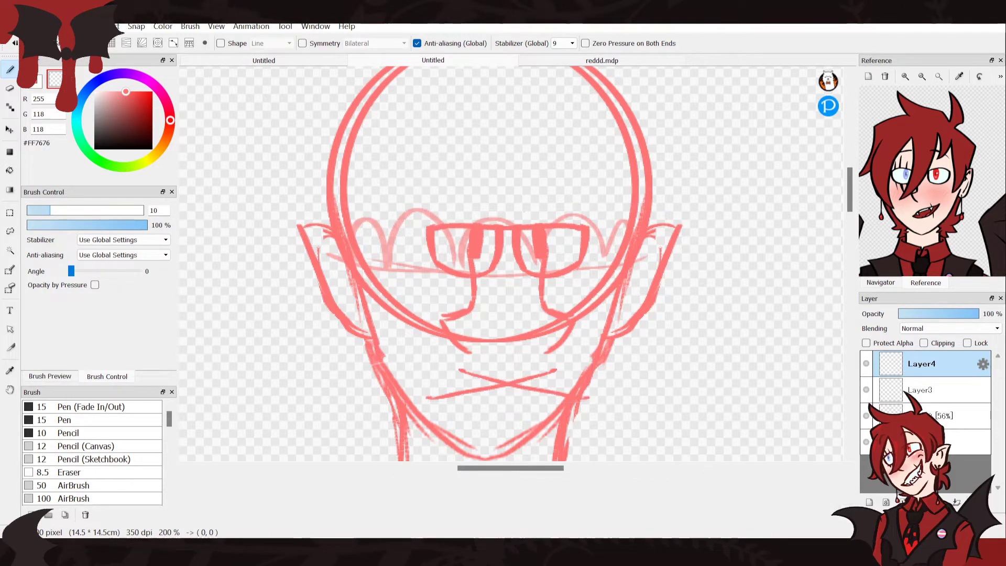
pyautogui.click(778, 517)
pyautogui.click(10, 129)
pyautogui.moveTo(505, 220); pyautogui.dragTo(457, 220)
pyautogui.moveTo(456, 320); pyautogui.dragTo(458, 320)
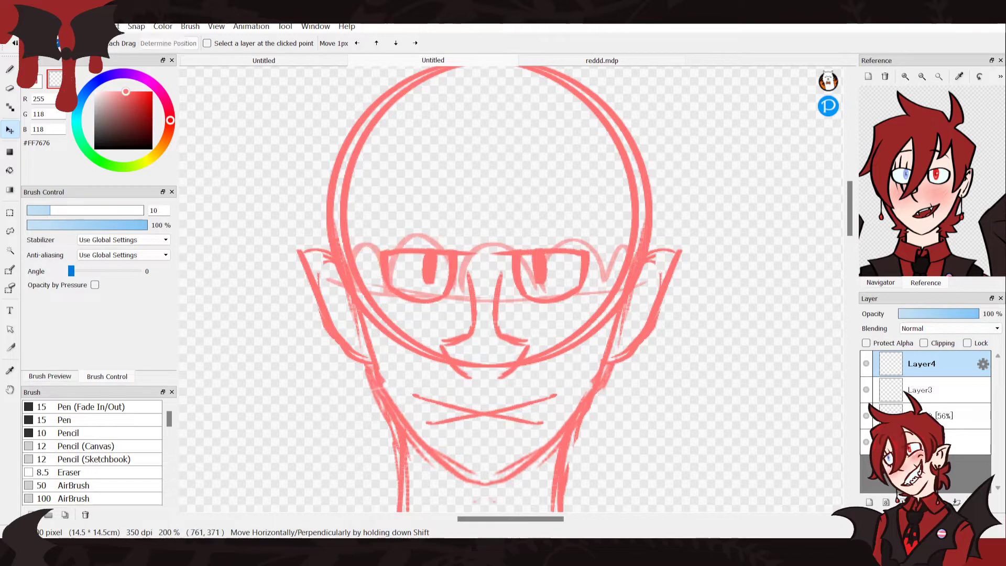
# Delete the mirrored nose and mouth from the pasted copy, keeping only the second eye, and deselect
pyautogui.click(10, 231)
pyautogui.moveTo(391, 358)
pyautogui.mouseDown()
pyautogui.moveTo(493, 470)
pyautogui.moveTo(598, 410)
pyautogui.moveTo(553, 330)
pyautogui.moveTo(514, 313)
pyautogui.moveTo(510, 283)
pyautogui.moveTo(478, 283)
pyautogui.mouseUp()
pyautogui.press('Delete')
pyautogui.hotkey('ctrl', 'd')
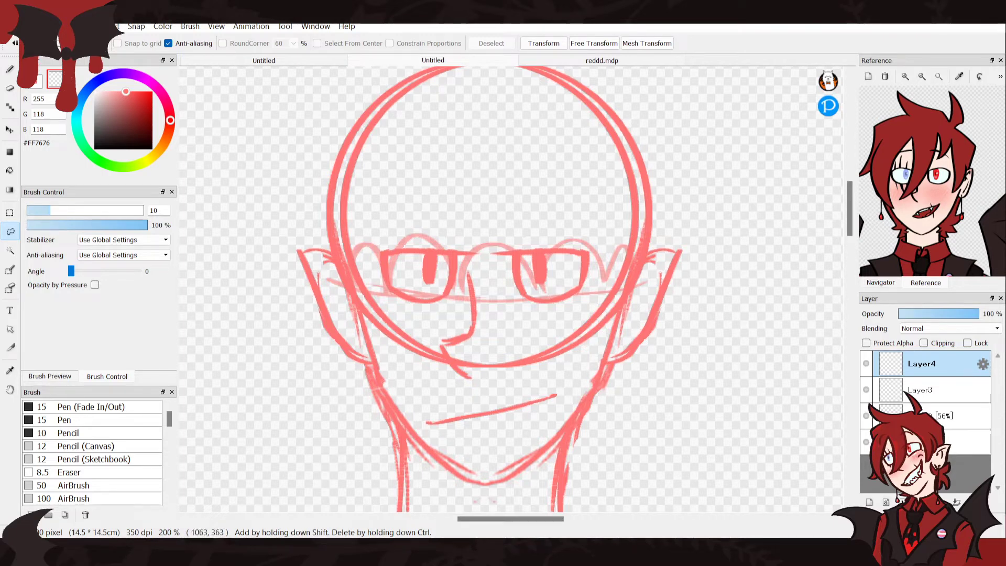
# Draw a matching pair of arched eyebrows above the eyes with the brush
pyautogui.click(881, 283)
pyautogui.click(902, 77)
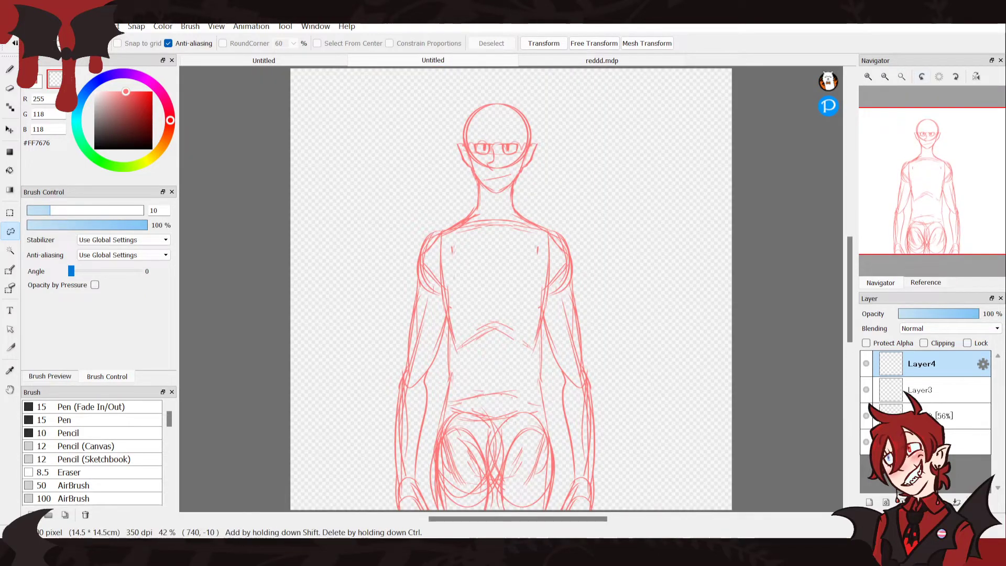
pyautogui.click(10, 69)
pyautogui.click(37, 82)
pyautogui.click(869, 77)
pyautogui.click(868, 77)
pyautogui.click(868, 76)
pyautogui.click(868, 77)
pyautogui.click(869, 76)
pyautogui.click(868, 76)
pyautogui.moveTo(924, 140); pyautogui.dragTo(926, 139)
pyautogui.moveTo(667, 206)
pyautogui.mouseDown()
pyautogui.moveTo(651, 184)
pyautogui.moveTo(561, 157)
pyautogui.mouseUp()
pyautogui.moveTo(391, 213); pyautogui.dragTo(474, 160)
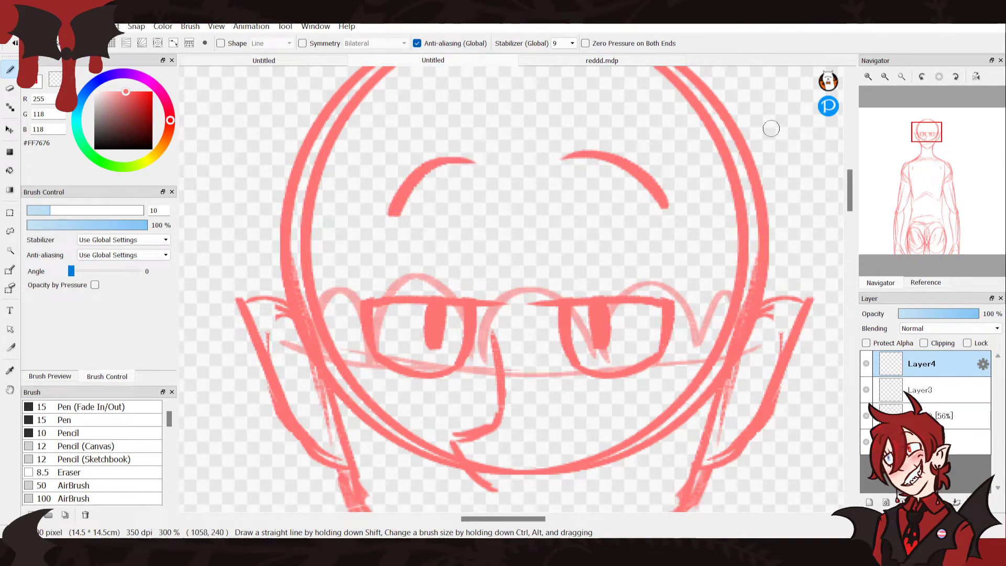
# Check the eyebrows at full-figure scale, undo them and draw an uneven pair with one brow raised higher
pyautogui.click(902, 77)
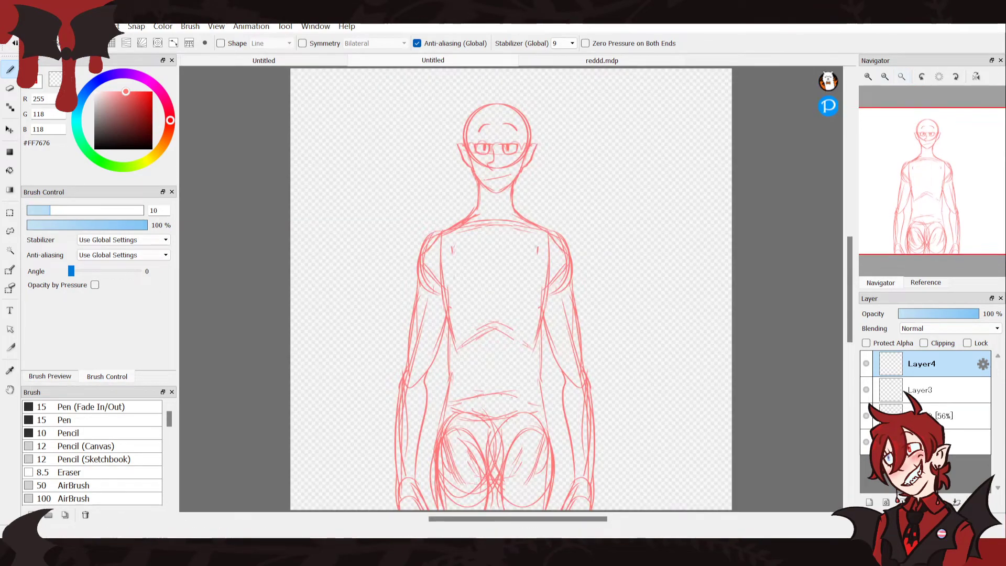
pyautogui.click(869, 76)
pyautogui.click(869, 76)
pyautogui.click(868, 76)
pyautogui.click(869, 76)
pyautogui.click(932, 149)
pyautogui.scroll(5, 524, 213)
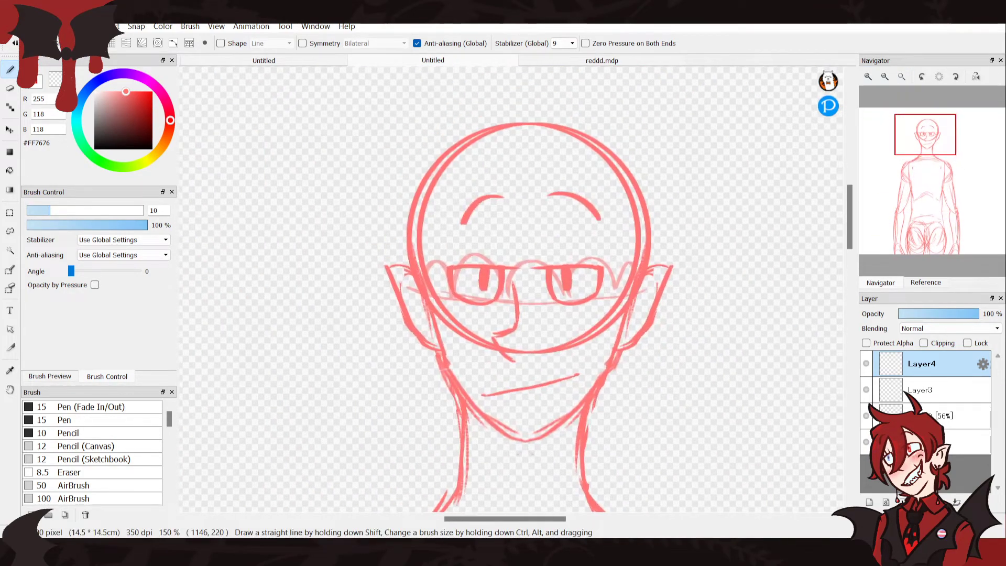
pyautogui.hotkey('ctrl', 'z')
pyautogui.hotkey('ctrl', 'z')
pyautogui.moveTo(601, 241)
pyautogui.mouseDown()
pyautogui.moveTo(576, 214)
pyautogui.moveTo(547, 217)
pyautogui.mouseUp()
pyautogui.moveTo(461, 227); pyautogui.dragTo(507, 197)
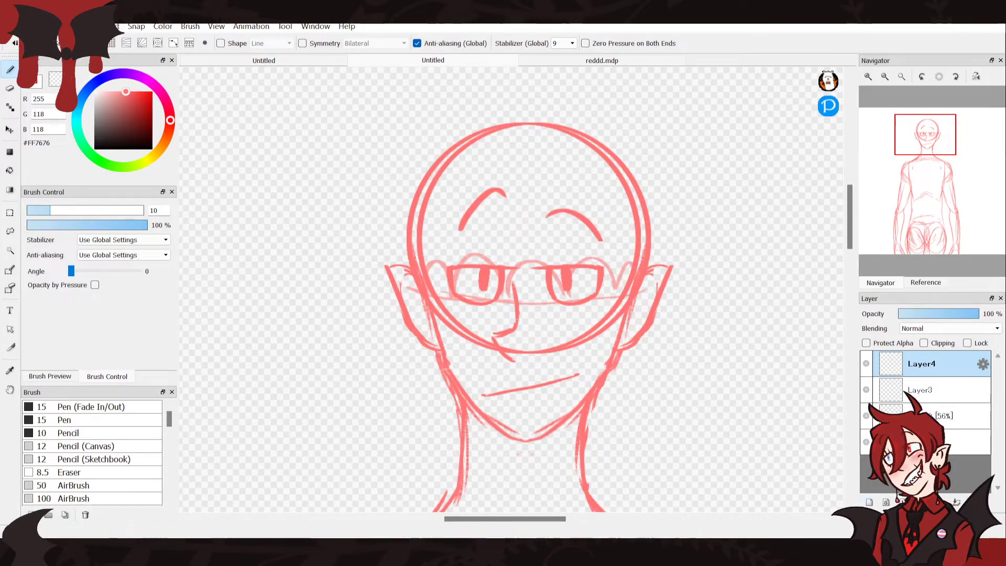
# Add a new layer and draw slanted scar lines above and below the eye under the raised brow, plus a short vertical scar across the mouth
pyautogui.click(869, 502)
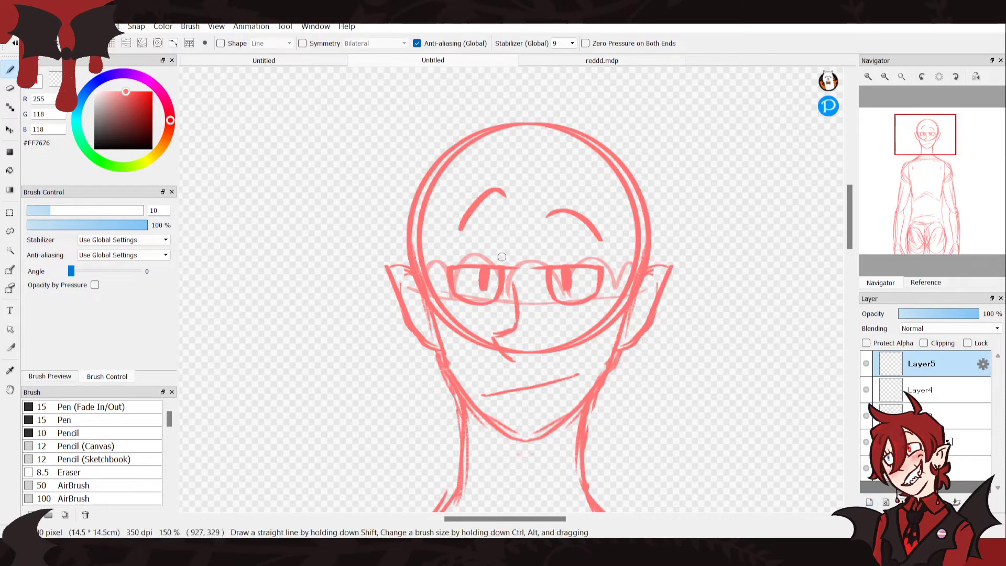
pyautogui.moveTo(483, 232)
pyautogui.mouseDown()
pyautogui.moveTo(467, 342)
pyautogui.moveTo(476, 332)
pyautogui.mouseUp()
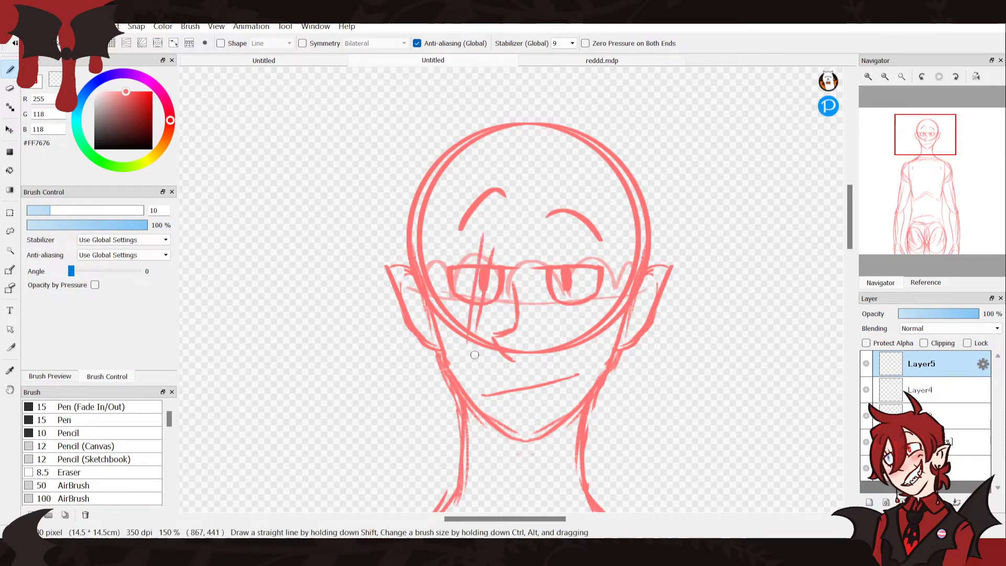
pyautogui.moveTo(471, 245); pyautogui.dragTo(459, 322)
pyautogui.moveTo(556, 369); pyautogui.dragTo(556, 409)
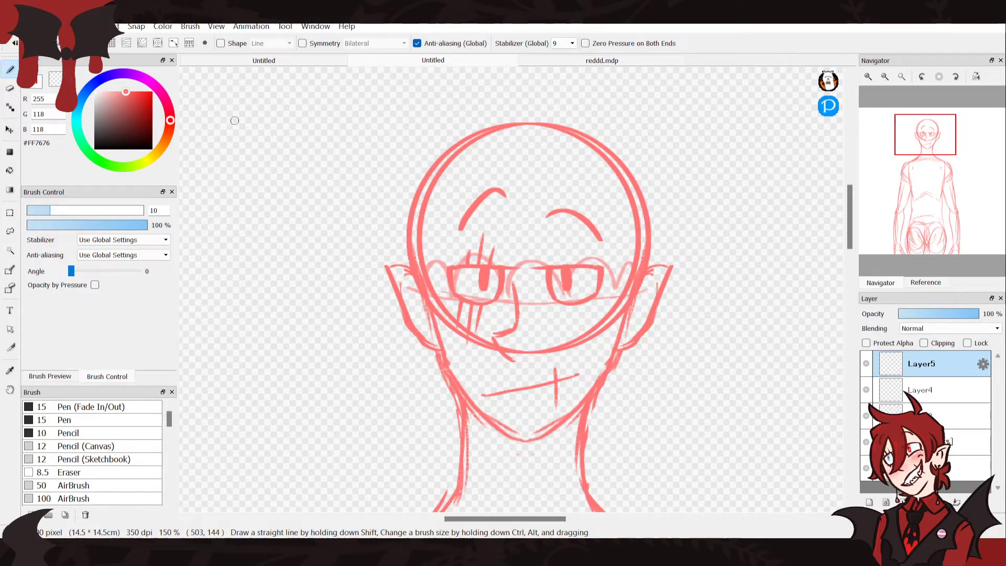
# Merge the upper face layers down into Layer3, undoing the extra merge into the 56% Layer2
pyautogui.click(901, 76)
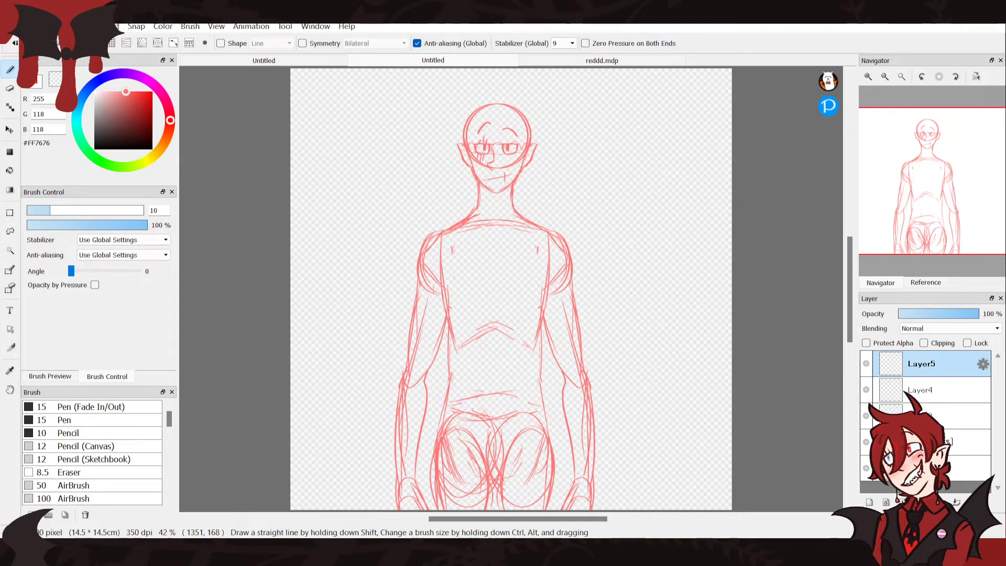
pyautogui.click(957, 502)
pyautogui.click(957, 502)
pyautogui.click(957, 502)
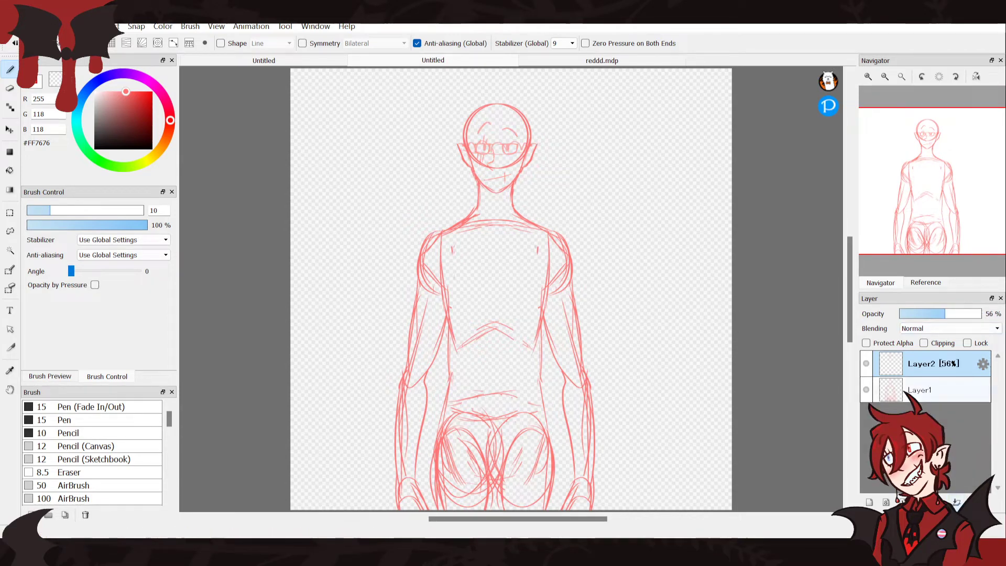
pyautogui.hotkey('ctrl', 'z')
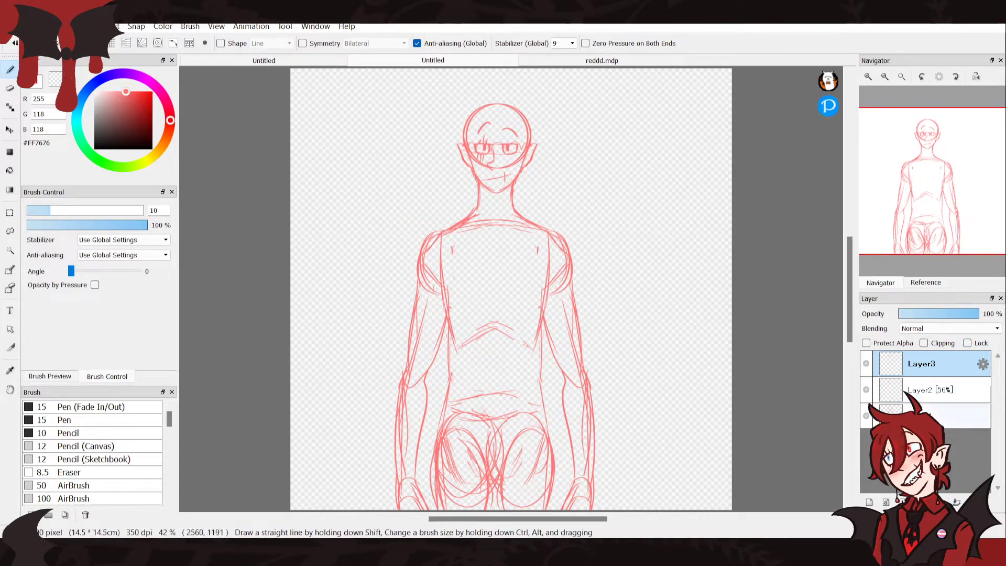
# Delete the 56% opacity Layer2 and merge Layer3 down into Layer1
pyautogui.click(938, 390)
pyautogui.click(974, 502)
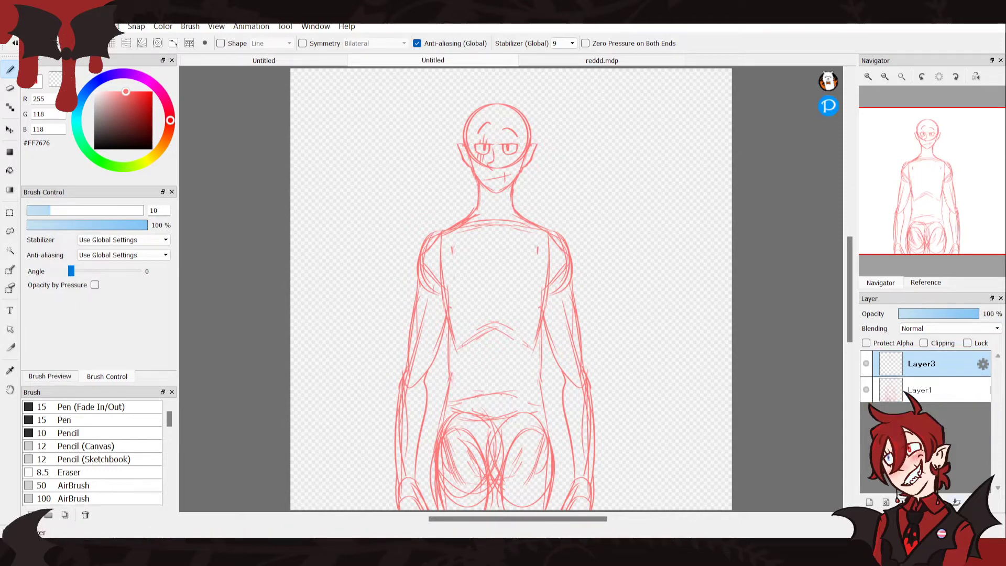
pyautogui.click(957, 502)
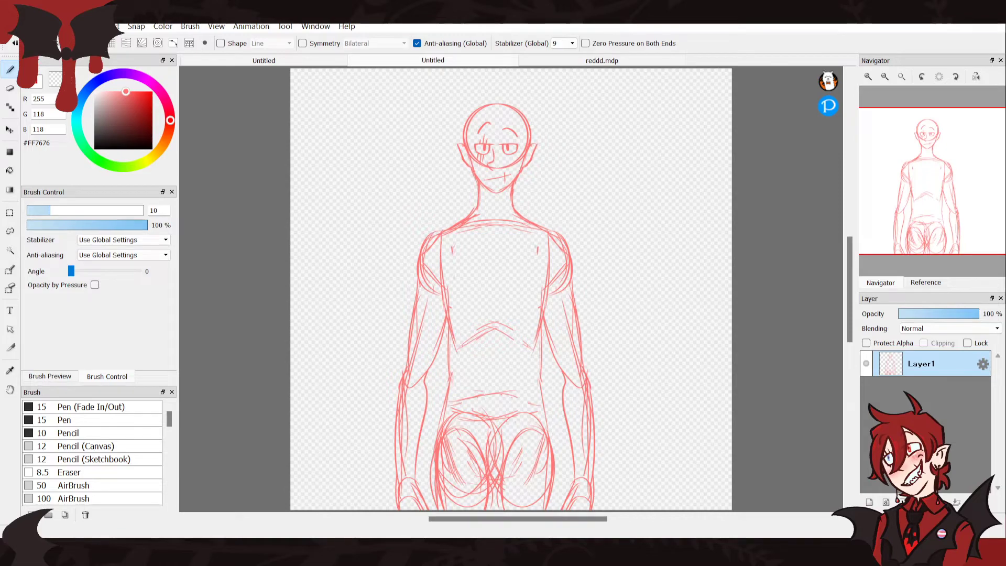
# Sketch one shirt collar flap at the side of the neck and a tie knot at the throat, following the reference
pyautogui.click(869, 77)
pyautogui.click(869, 77)
pyautogui.click(869, 77)
pyautogui.moveTo(934, 158); pyautogui.dragTo(930, 161)
pyautogui.click(925, 283)
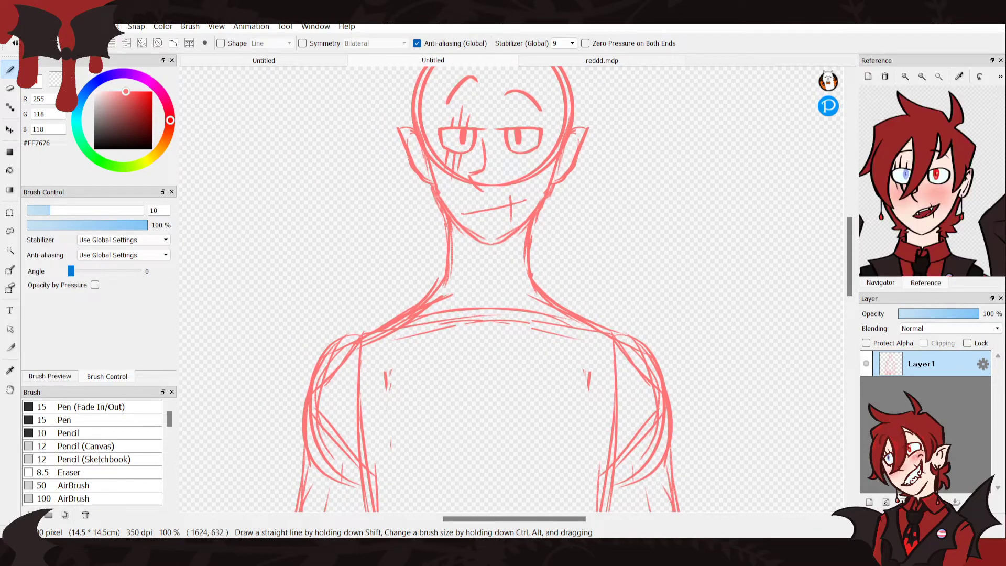
pyautogui.moveTo(932, 197); pyautogui.dragTo(930, 174)
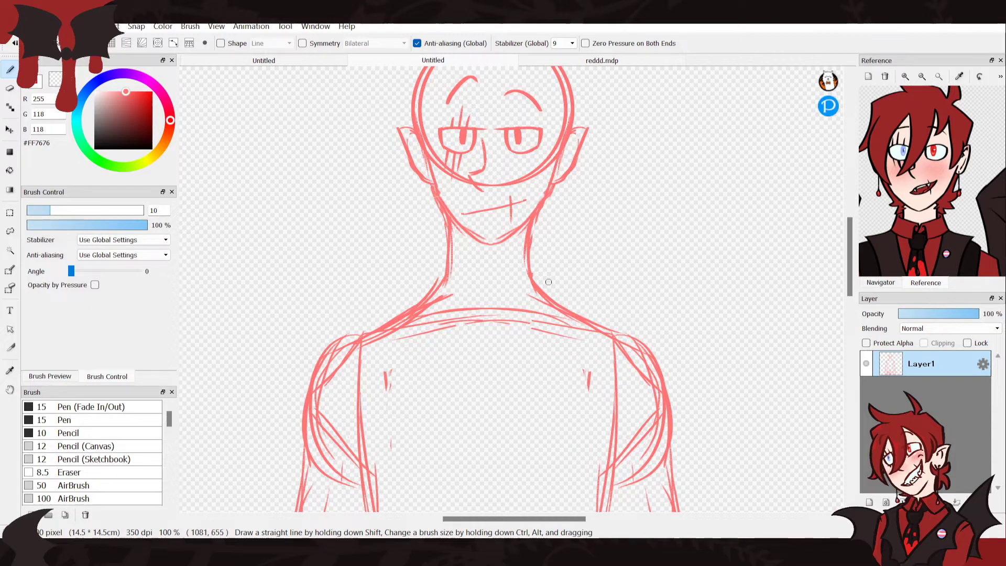
pyautogui.moveTo(530, 252); pyautogui.dragTo(567, 325)
pyautogui.moveTo(544, 277); pyautogui.dragTo(576, 310)
pyautogui.hotkey('ctrl', 'z')
pyautogui.moveTo(528, 252); pyautogui.dragTo(550, 298)
pyautogui.moveTo(532, 240)
pyautogui.mouseDown()
pyautogui.moveTo(560, 310)
pyautogui.moveTo(527, 268)
pyautogui.moveTo(501, 278)
pyautogui.moveTo(530, 325)
pyautogui.mouseUp()
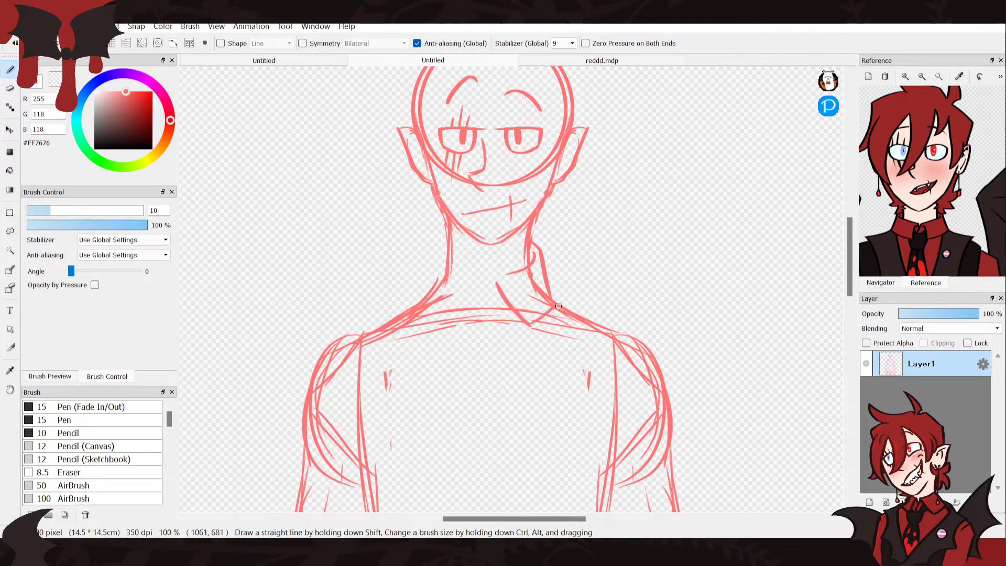
pyautogui.moveTo(497, 289)
pyautogui.mouseDown()
pyautogui.moveTo(454, 299)
pyautogui.moveTo(476, 338)
pyautogui.moveTo(503, 338)
pyautogui.mouseUp()
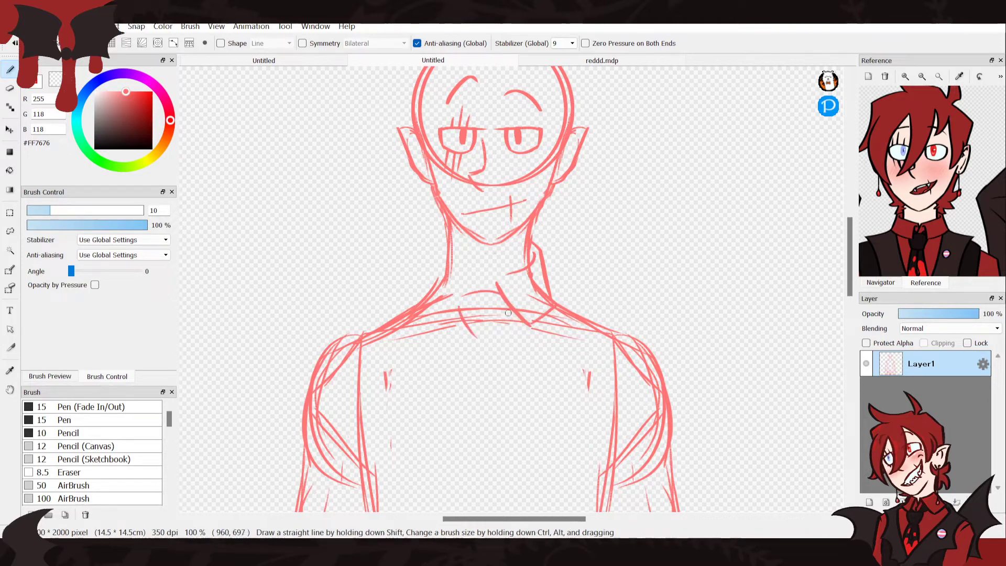
# Try to duplicate the collar from Layer1, and undo the pasted copy together with the collar and tie strokes
pyautogui.hotkey('ctrl', 'c')
pyautogui.hotkey('ctrl', 'v')
pyautogui.hotkey('ctrl', 't')
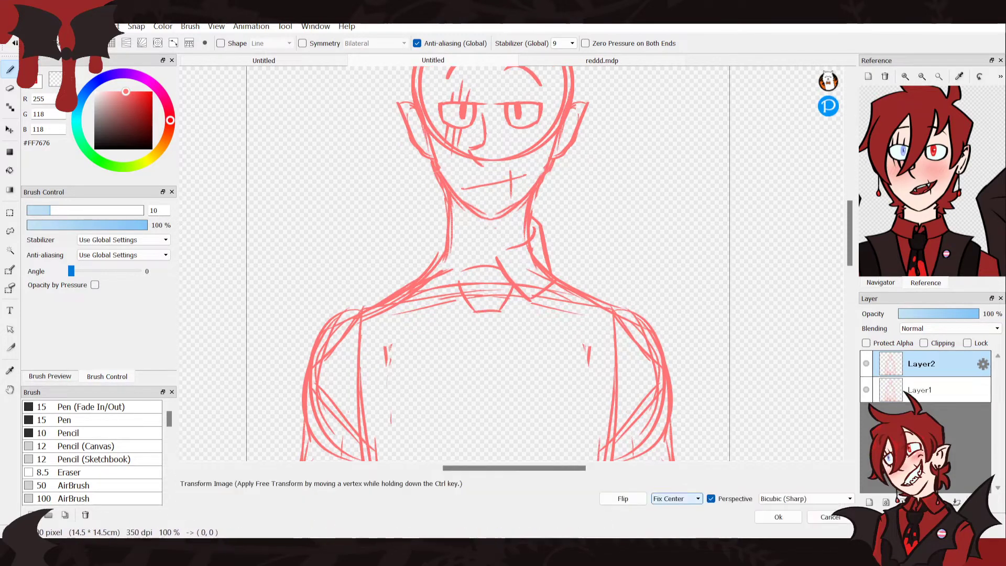
pyautogui.click(773, 517)
pyautogui.hotkey('ctrl', 'z')
pyautogui.hotkey('ctrl', 'z')
pyautogui.hotkey('ctrl', 'z')
pyautogui.hotkey('ctrl', 'z')
pyautogui.hotkey('ctrl', 'z')
pyautogui.hotkey('ctrl', 'z')
pyautogui.hotkey('ctrl', 'z')
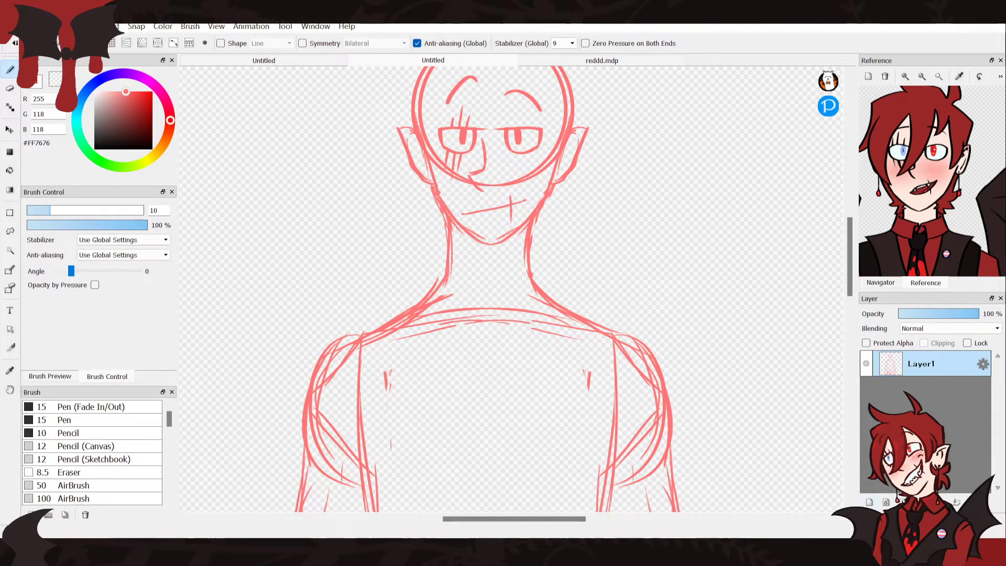
# Add a new layer and sketch one pointed collar flap from the side of the neck down over the collarbone
pyautogui.click(870, 502)
pyautogui.moveTo(527, 254); pyautogui.dragTo(543, 265)
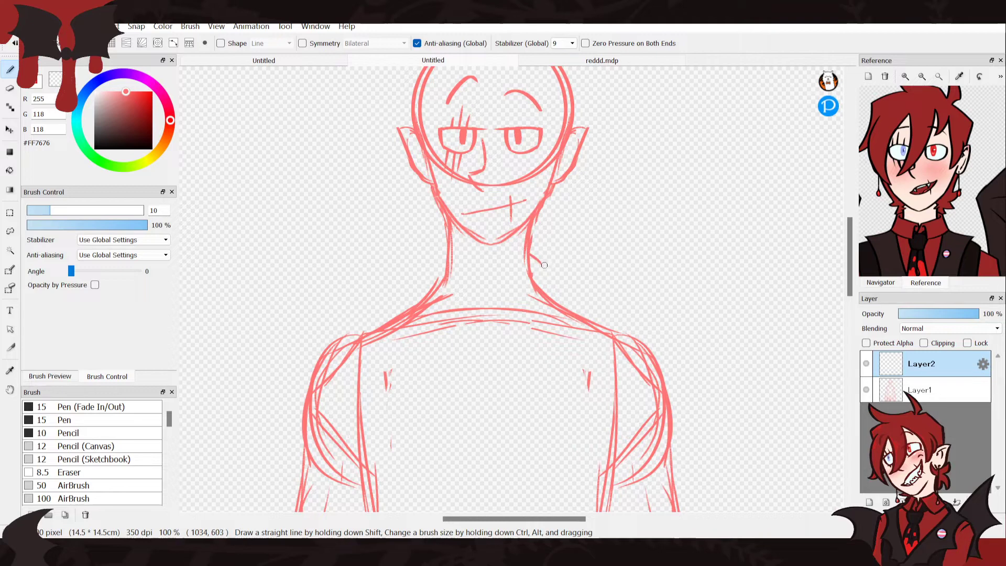
pyautogui.moveTo(531, 244); pyautogui.dragTo(574, 315)
pyautogui.moveTo(509, 277)
pyautogui.mouseDown()
pyautogui.moveTo(500, 282)
pyautogui.moveTo(538, 350)
pyautogui.moveTo(575, 315)
pyautogui.moveTo(557, 326)
pyautogui.mouseUp()
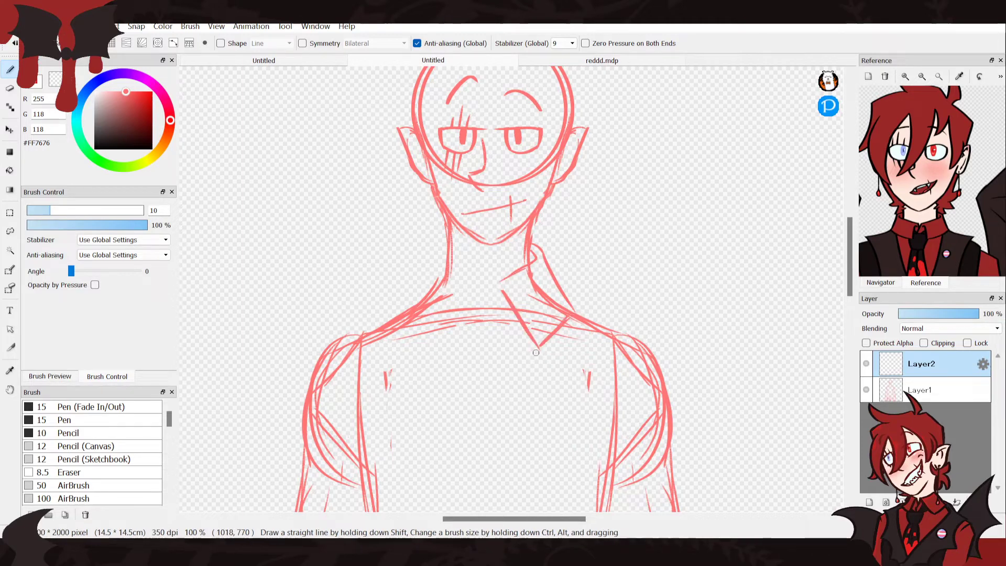
# Paste a horizontally flipped copy of the collar flap and move it to the opposite side of the neck
pyautogui.hotkey('ctrl', 'c')
pyautogui.hotkey('ctrl', 'v')
pyautogui.hotkey('ctrl', 't')
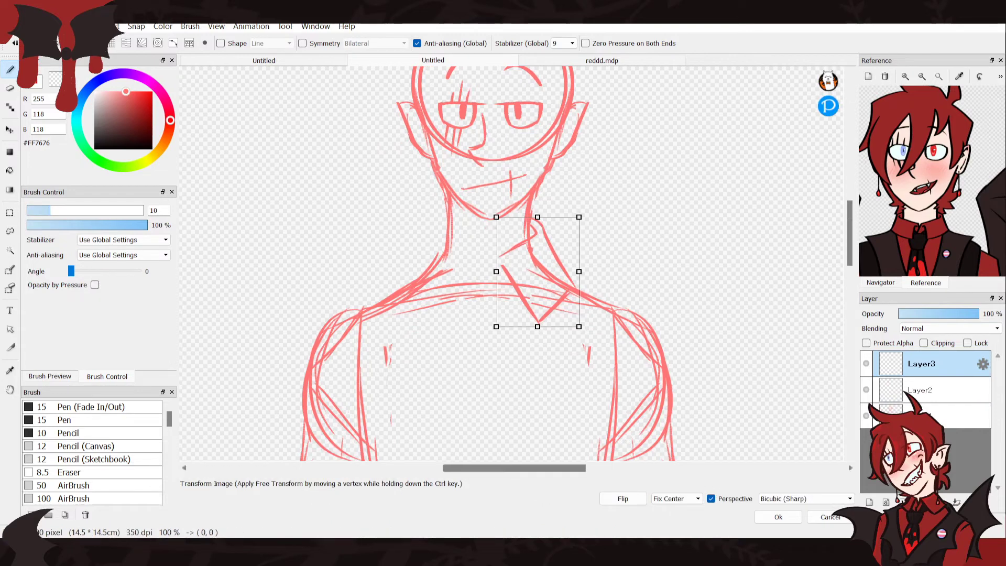
pyautogui.click(623, 498)
pyautogui.click(779, 517)
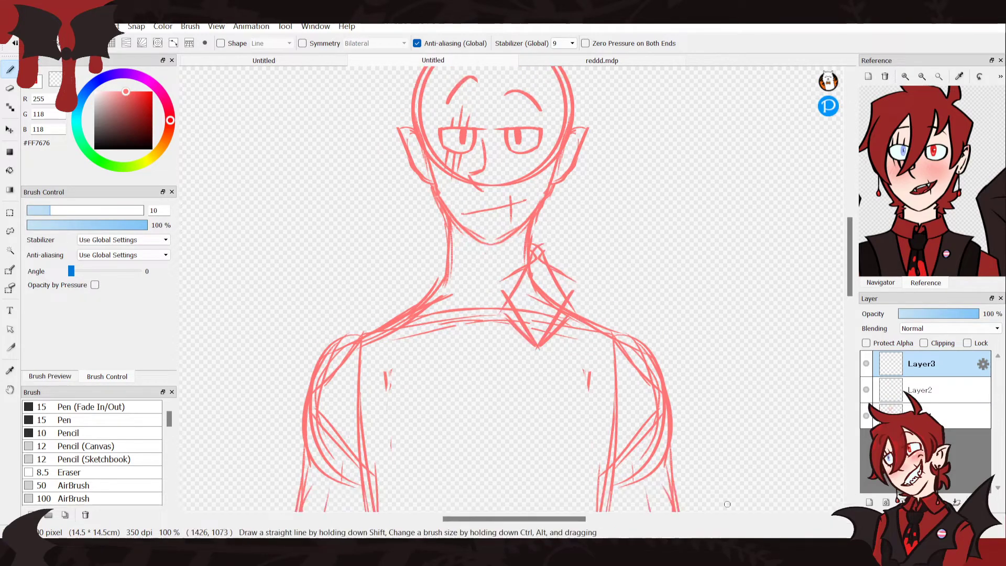
pyautogui.click(10, 129)
pyautogui.moveTo(542, 329)
pyautogui.mouseDown()
pyautogui.moveTo(434, 328)
pyautogui.moveTo(444, 329)
pyautogui.mouseUp()
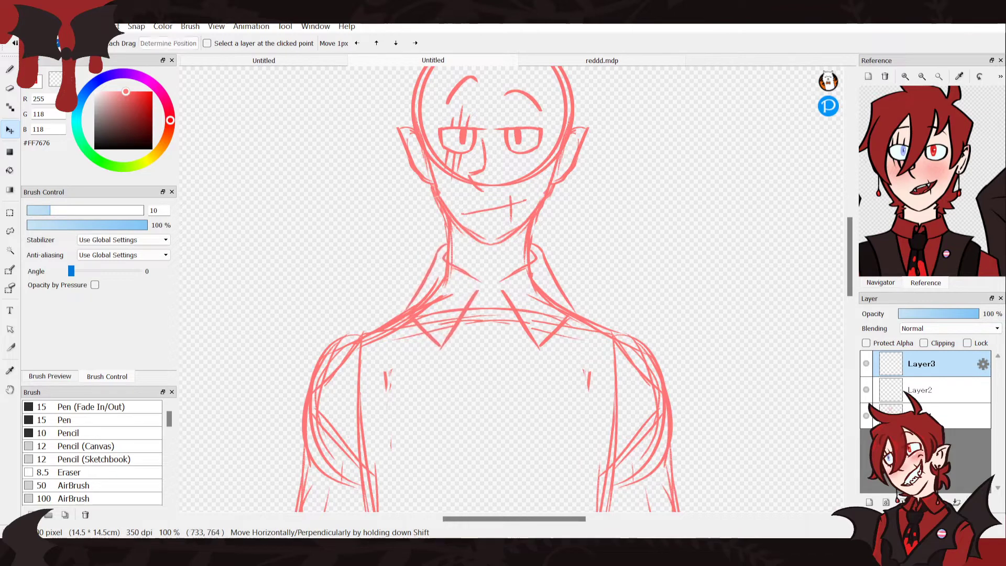
# Draw a tapered tie knot between the two collar points
pyautogui.press('b')
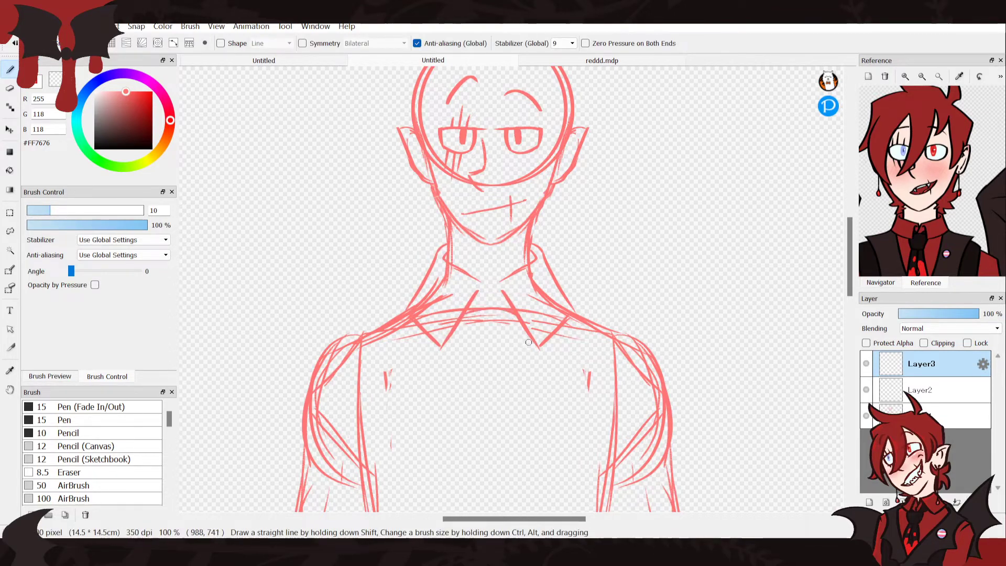
pyautogui.moveTo(525, 328); pyautogui.dragTo(511, 363)
pyautogui.moveTo(454, 327); pyautogui.dragTo(474, 372)
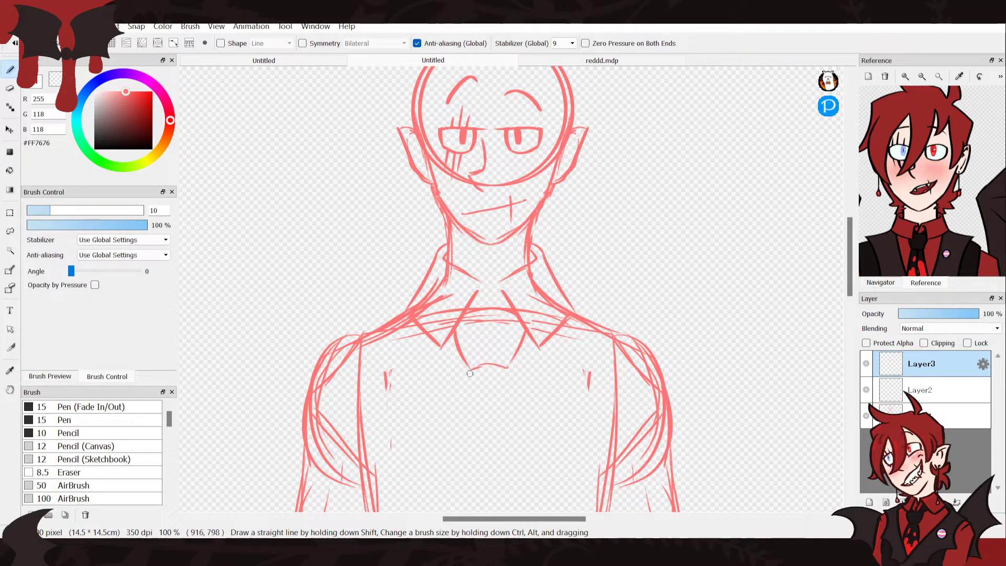
# Undo the tie knot, the mirrored collar copy and the collar flap strokes, keeping the new Layer2
pyautogui.hotkey('ctrl', 'z')
pyautogui.hotkey('ctrl', 'z')
pyautogui.hotkey('ctrl', 'z')
pyautogui.hotkey('ctrl', 'z')
pyautogui.hotkey('ctrl', 'z')
pyautogui.hotkey('ctrl', 'z')
pyautogui.hotkey('ctrl', 'z')
pyautogui.hotkey('ctrl', 'z')
pyautogui.hotkey('ctrl', 'z')
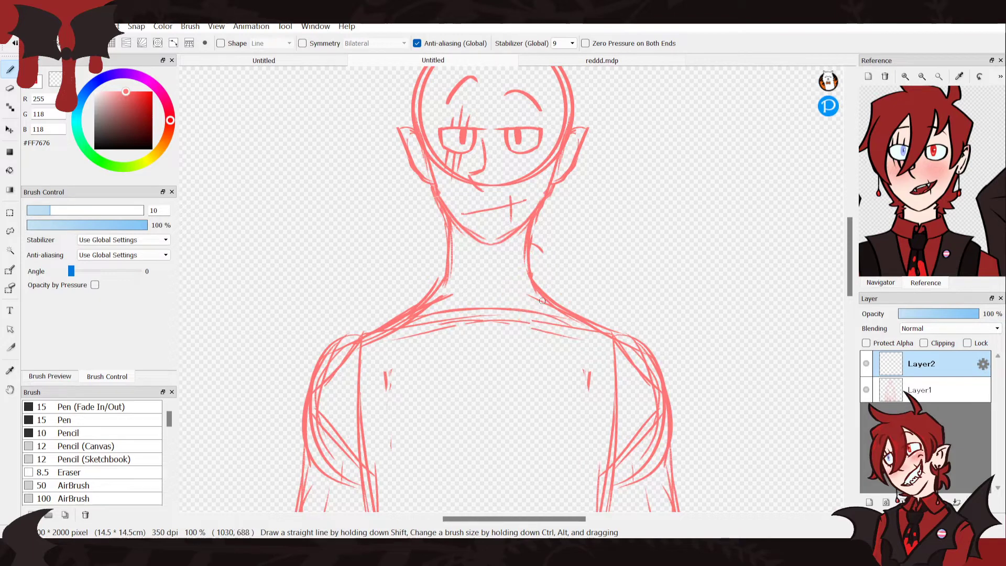
# Sketch a pointed collar flap from the side of the neck over the collarbone, with a short centre line below the throat
pyautogui.moveTo(537, 247); pyautogui.dragTo(547, 292)
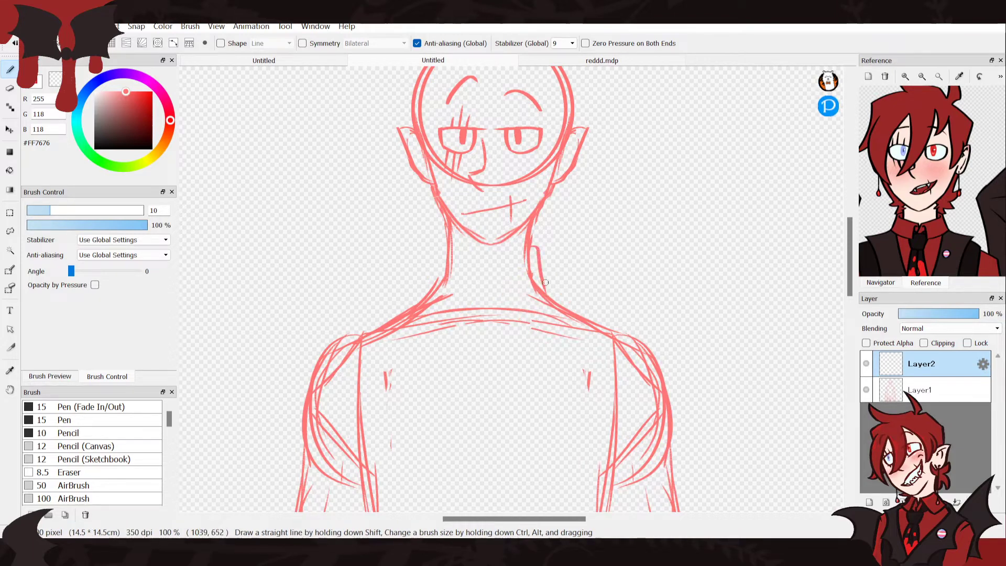
pyautogui.hotkey('ctrl', 'z')
pyautogui.moveTo(530, 242); pyautogui.dragTo(557, 295)
pyautogui.hotkey('ctrl', 'z')
pyautogui.moveTo(531, 245); pyautogui.dragTo(552, 292)
pyautogui.hotkey('ctrl', 'z')
pyautogui.moveTo(526, 263); pyautogui.dragTo(557, 301)
pyautogui.hotkey('ctrl', 'z')
pyautogui.moveTo(528, 251)
pyautogui.mouseDown()
pyautogui.moveTo(537, 330)
pyautogui.moveTo(557, 304)
pyautogui.mouseUp()
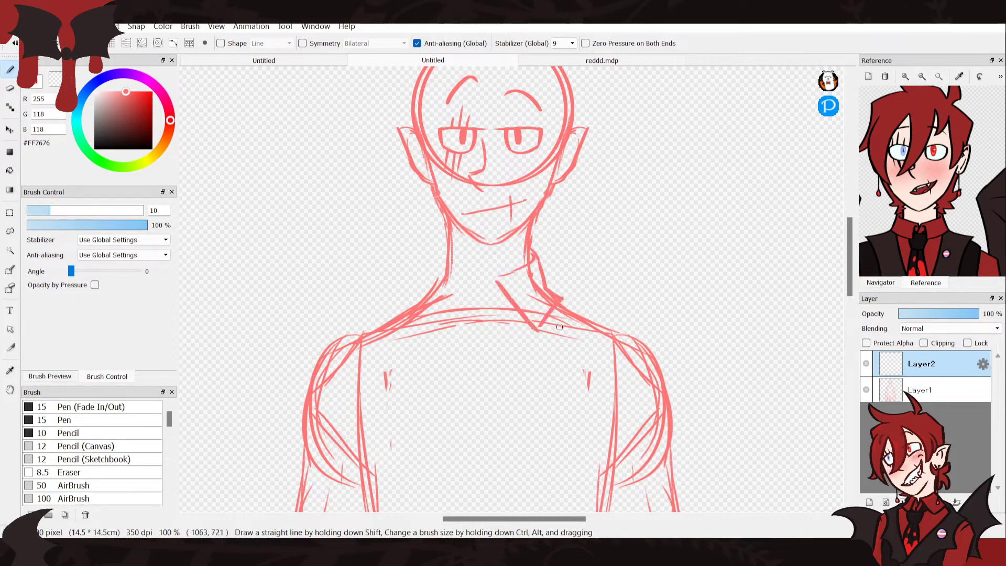
pyautogui.moveTo(490, 282); pyautogui.dragTo(487, 308)
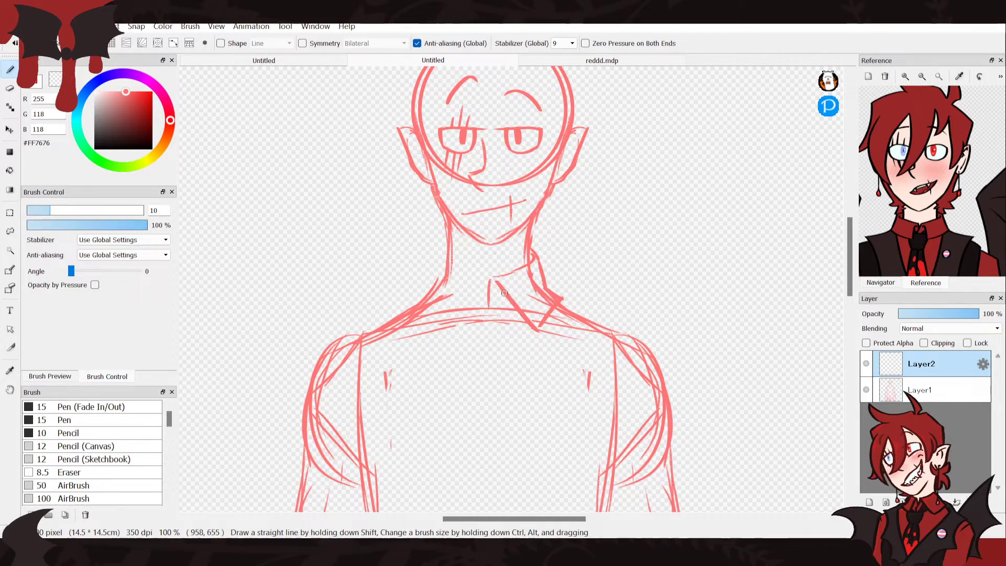
# Duplicate the collar flap layer, flip the copy horizontally and move it to the opposite side of the neck
pyautogui.click(870, 502)
pyautogui.hotkey('ctrl', 't')
pyautogui.click(624, 499)
pyautogui.click(779, 517)
pyautogui.click(10, 129)
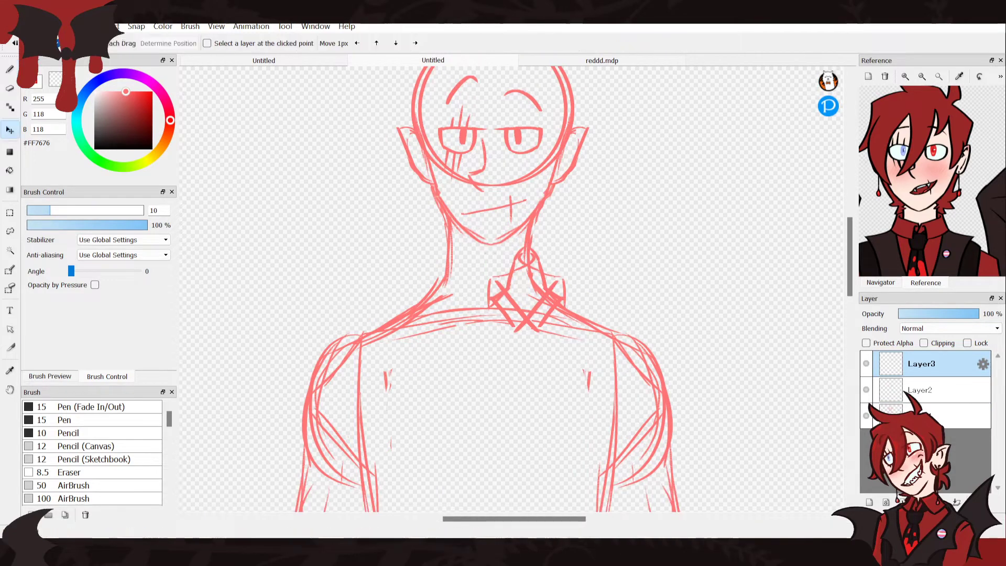
pyautogui.moveTo(553, 293); pyautogui.dragTo(477, 294)
pyautogui.press('Left')
pyautogui.press('Left')
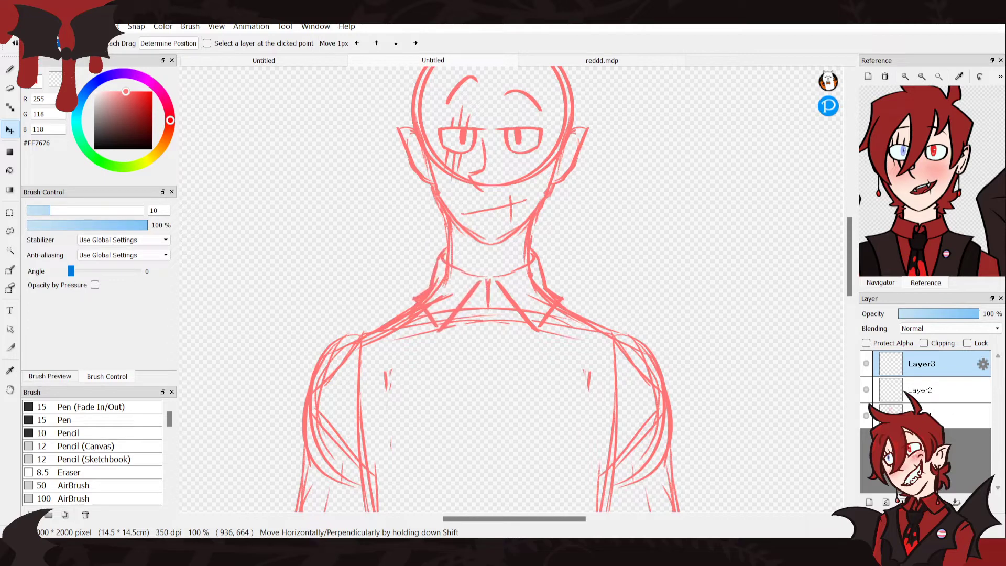
# Delete the mirrored collar layer and clear the collar strokes from Layer2
pyautogui.press('b')
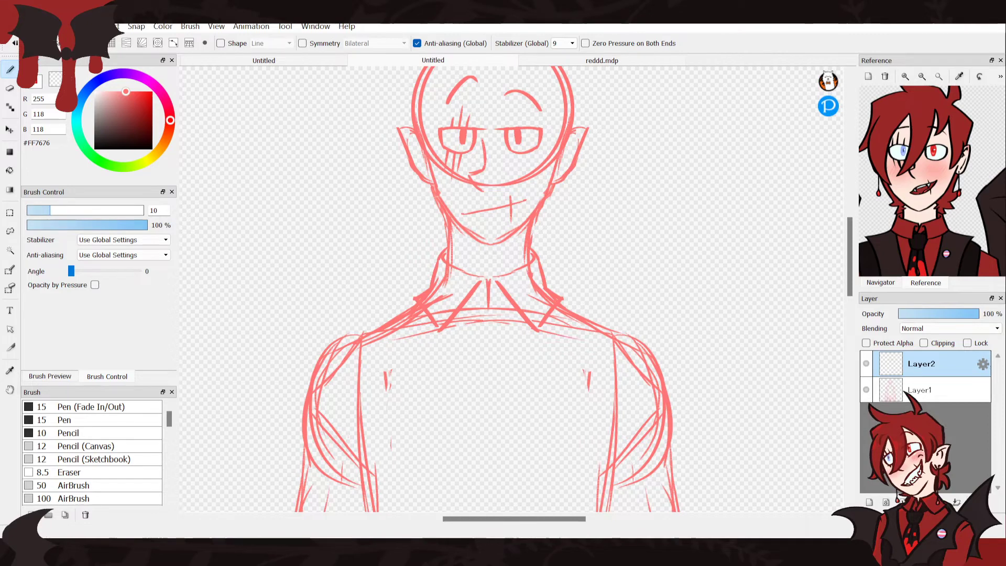
pyautogui.press('Delete')
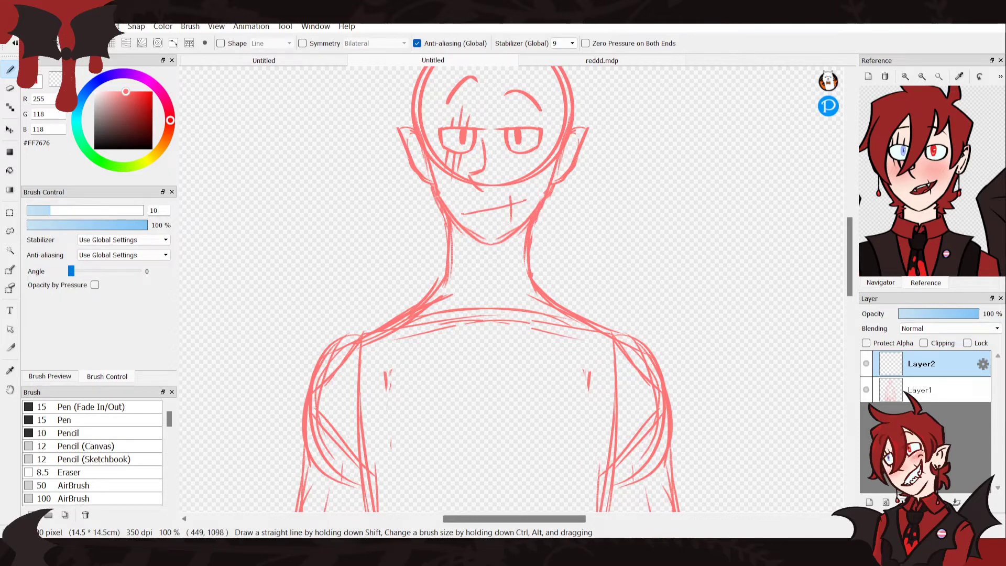
# Paste the reference photo of a man in a teal shirt and striped tie and move it fully into view over the sketch
pyautogui.click(230, 553)
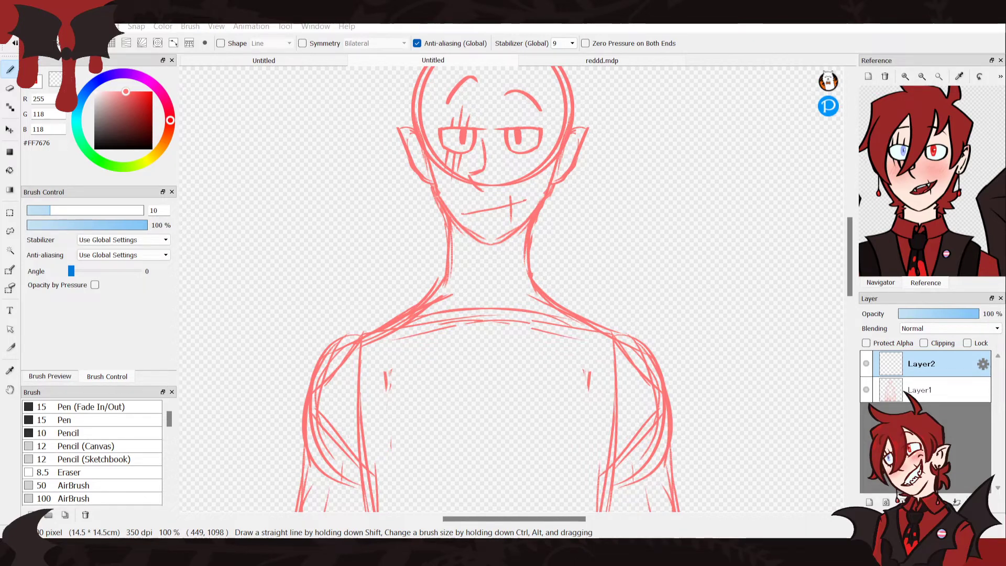
pyautogui.hotkey('ctrl', 'v')
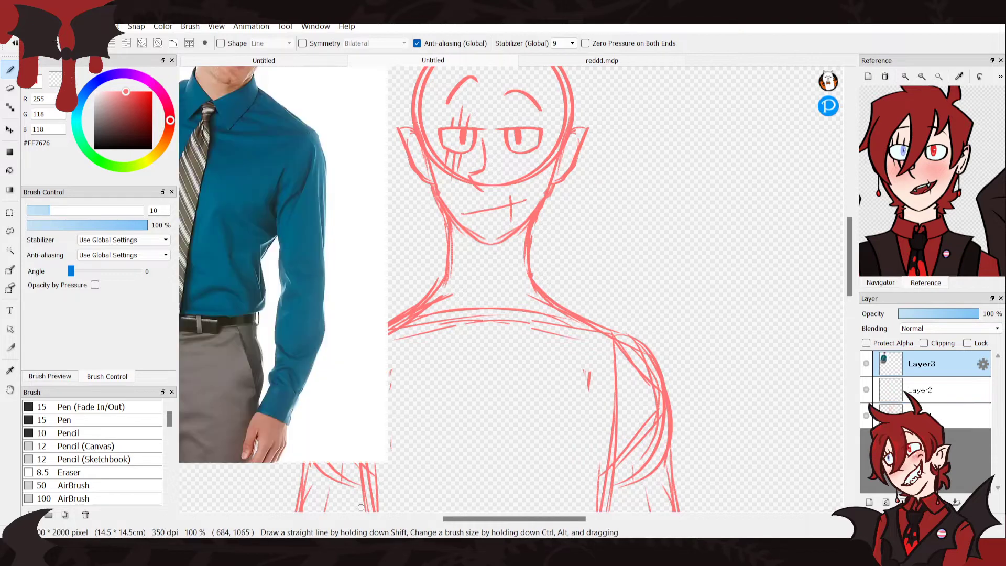
pyautogui.click(10, 129)
pyautogui.moveTo(286, 207); pyautogui.dragTo(508, 352)
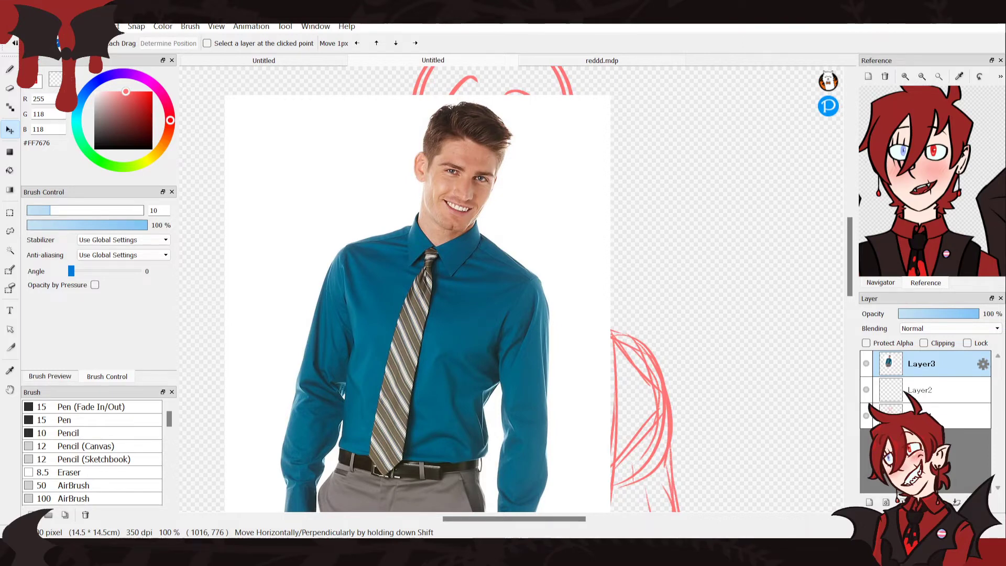
# Examine the man's face in the pasted reference photo close up
pyautogui.click(880, 283)
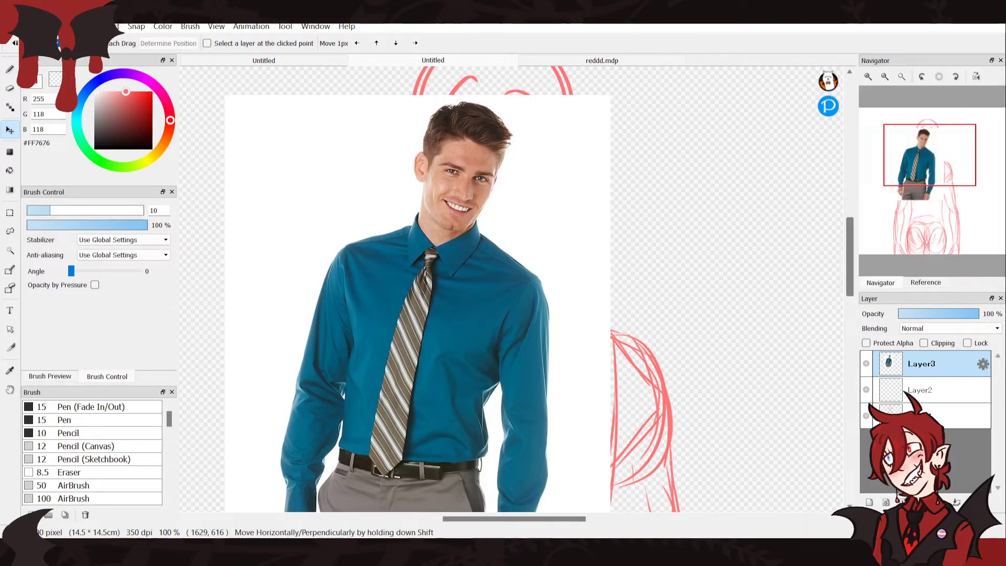
pyautogui.click(868, 77)
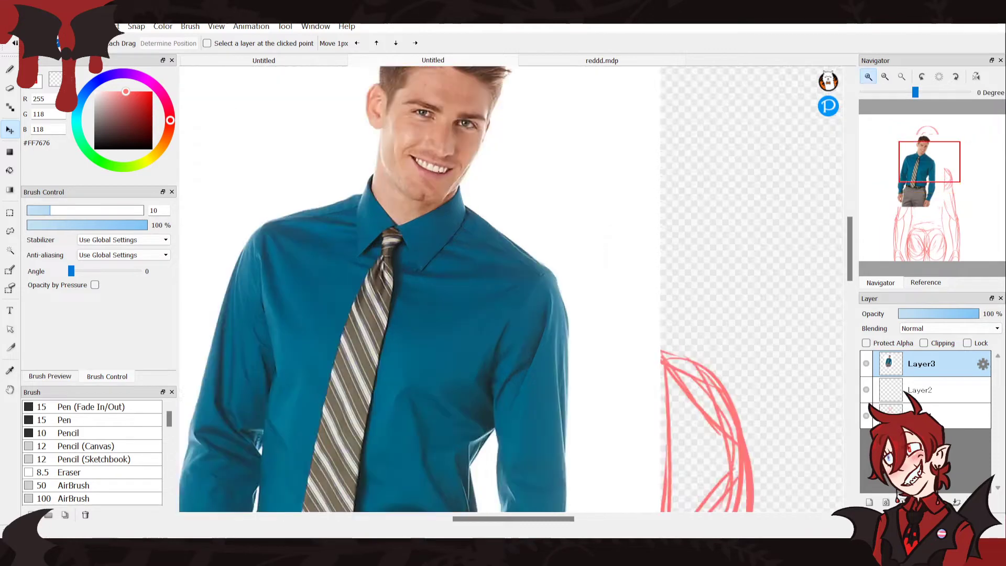
pyautogui.click(868, 76)
pyautogui.click(869, 77)
pyautogui.moveTo(925, 156); pyautogui.dragTo(922, 150)
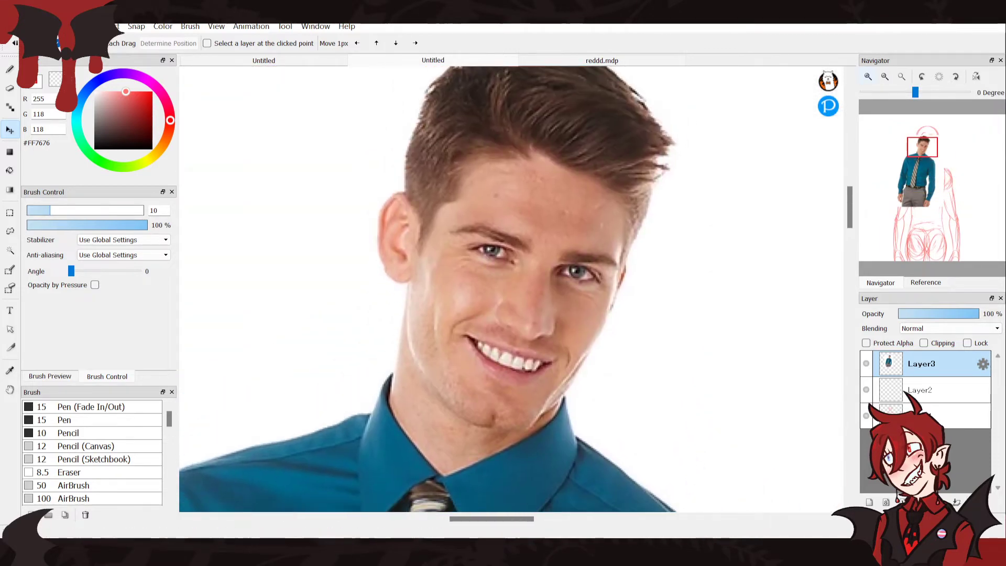
pyautogui.scroll(3, 531, 217)
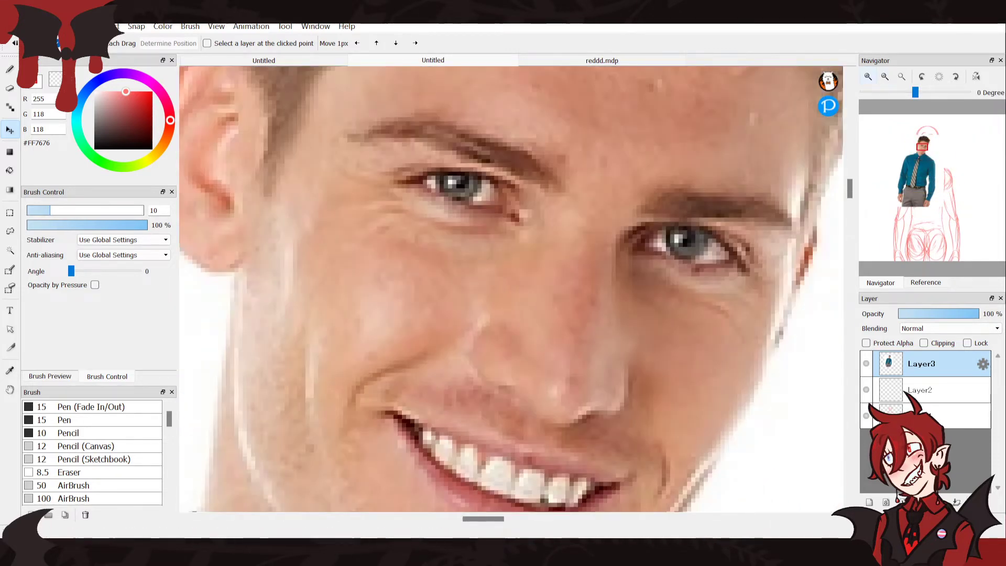
pyautogui.scroll(1, 517, 289)
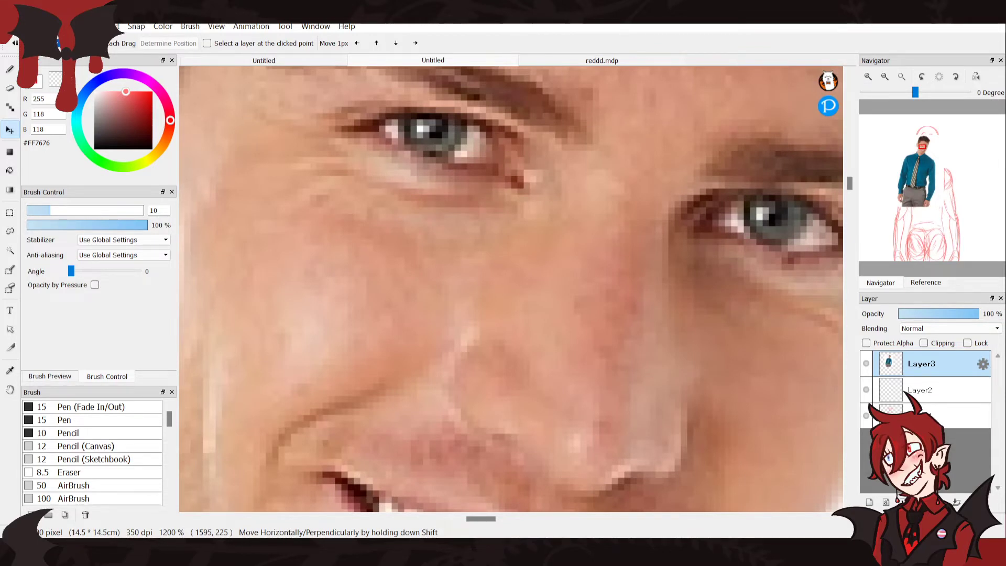
pyautogui.moveTo(420, 224); pyautogui.dragTo(604, 355)
pyautogui.moveTo(920, 145)
pyautogui.mouseDown()
pyautogui.moveTo(928, 141)
pyautogui.moveTo(923, 148)
pyautogui.mouseUp()
pyautogui.click(868, 77)
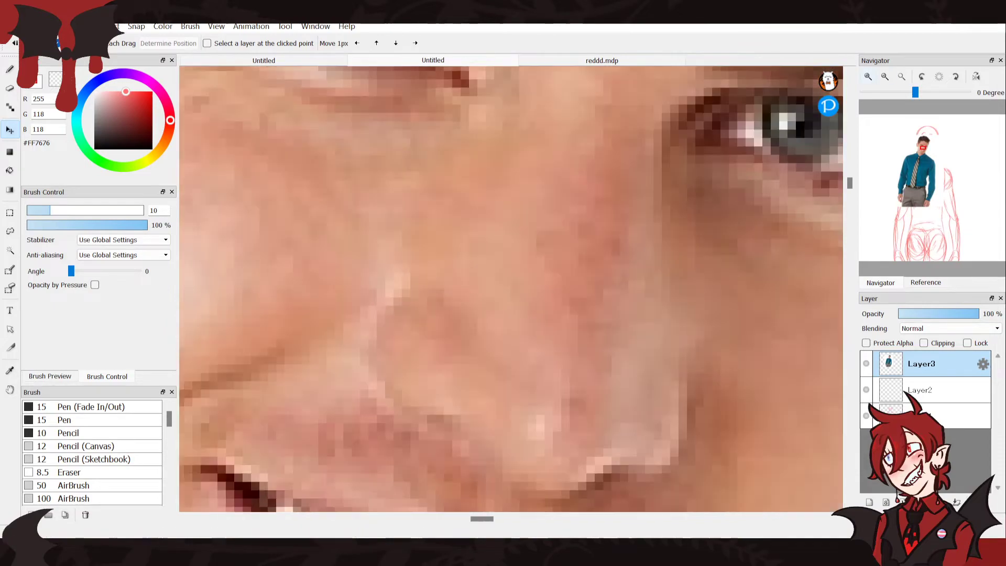
pyautogui.moveTo(927, 138); pyautogui.dragTo(924, 145)
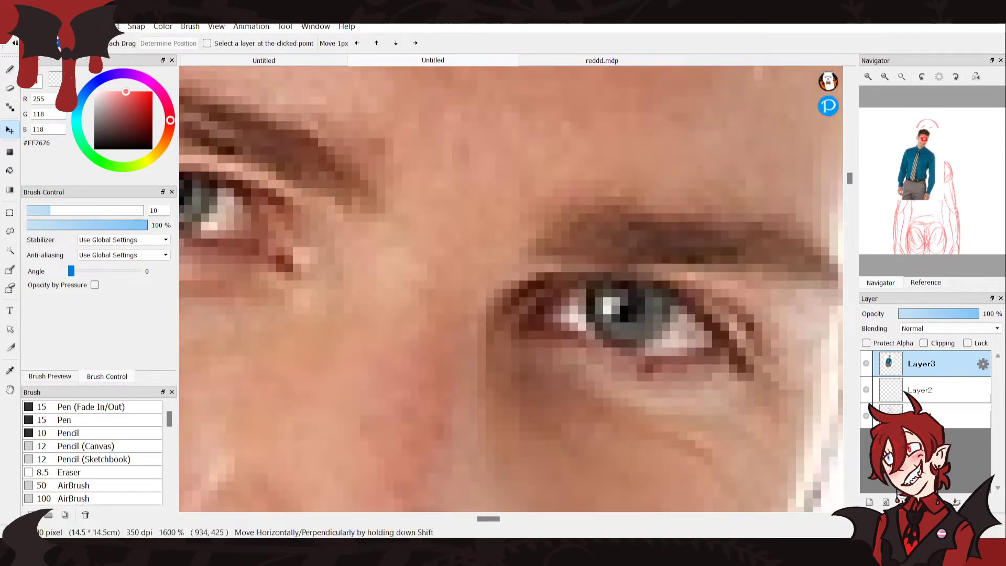
pyautogui.moveTo(252, 315); pyautogui.dragTo(352, 340)
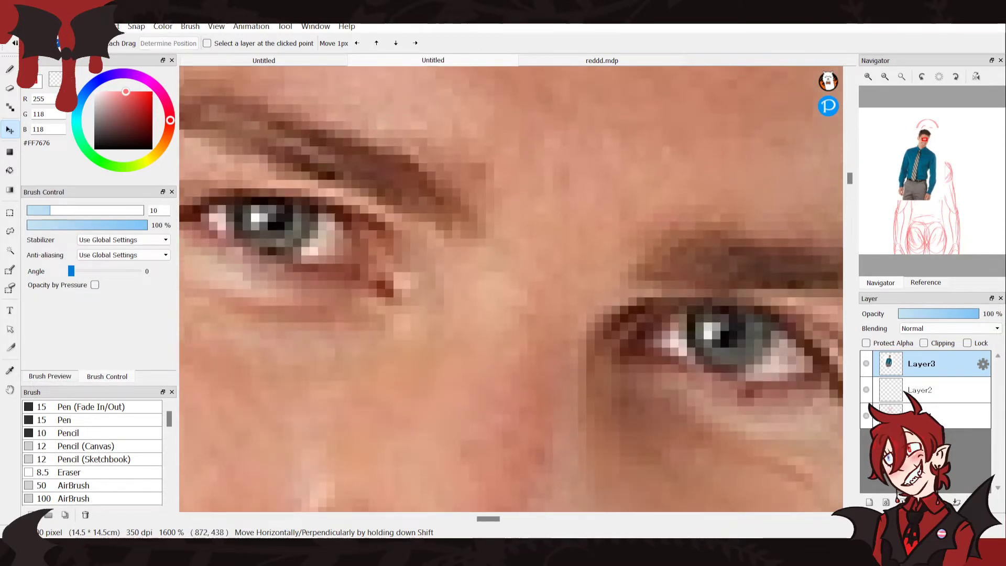
# Move the reference photo off the sketch so it sits beside the figure's head and shoulder
pyautogui.click(885, 77)
pyautogui.click(885, 76)
pyautogui.click(885, 76)
pyautogui.click(885, 76)
pyautogui.click(885, 77)
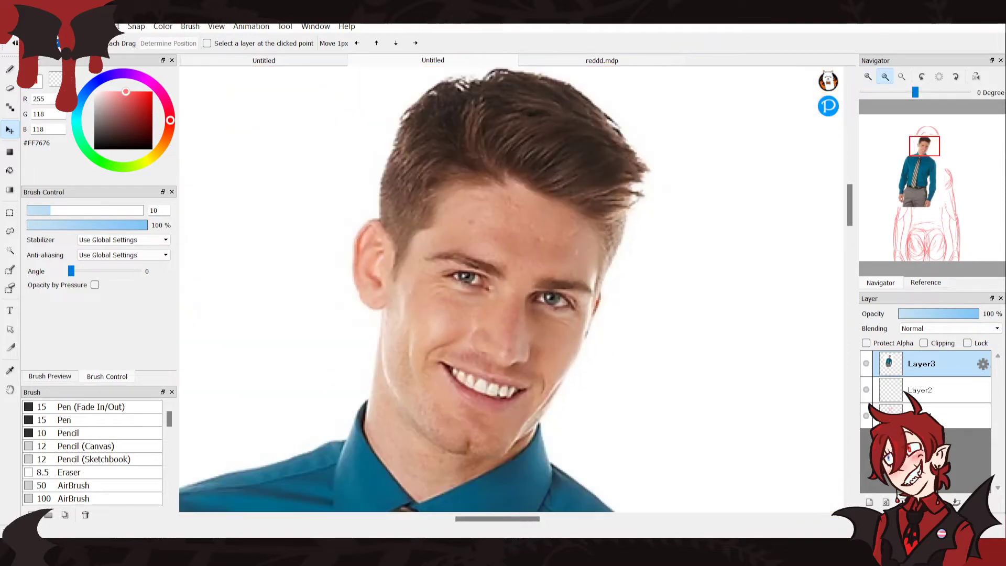
pyautogui.click(902, 76)
pyautogui.click(902, 77)
pyautogui.click(902, 77)
pyautogui.click(902, 76)
pyautogui.click(902, 77)
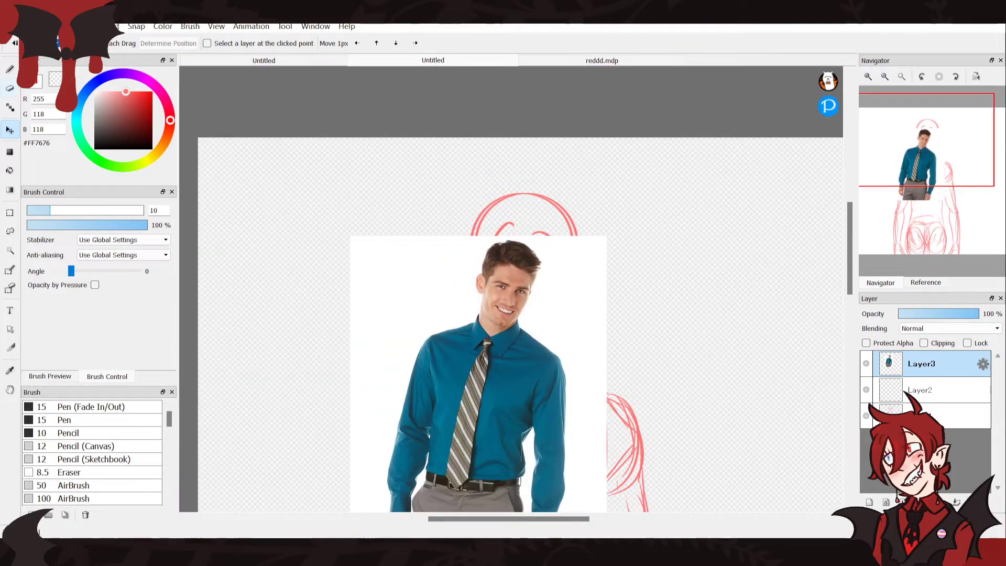
pyautogui.moveTo(472, 366)
pyautogui.mouseDown()
pyautogui.moveTo(713, 367)
pyautogui.moveTo(716, 342)
pyautogui.mouseUp()
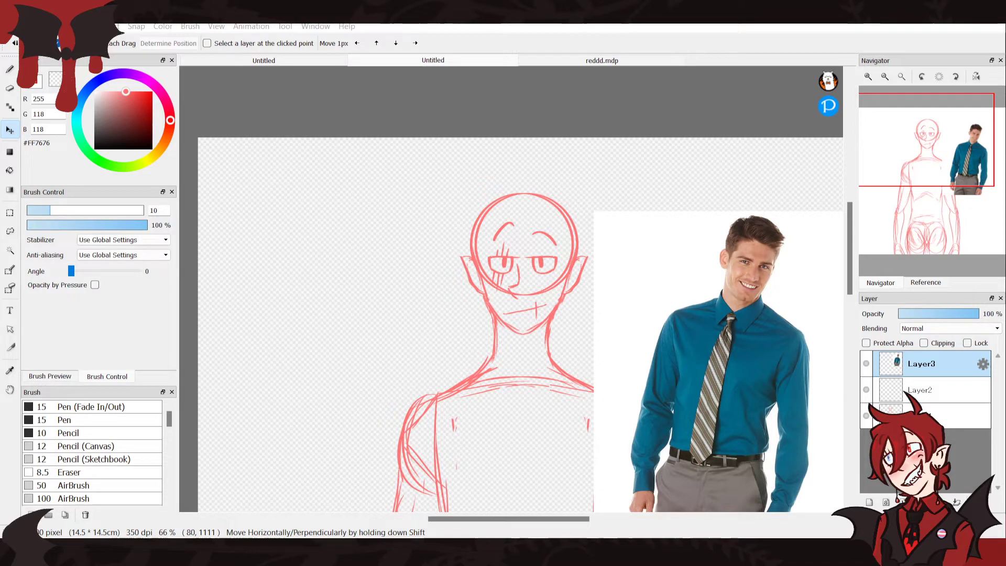
# Sketch a pointed collar flap on Layer2 from the side of the neck to the throat and down over the collarbone
pyautogui.press('b')
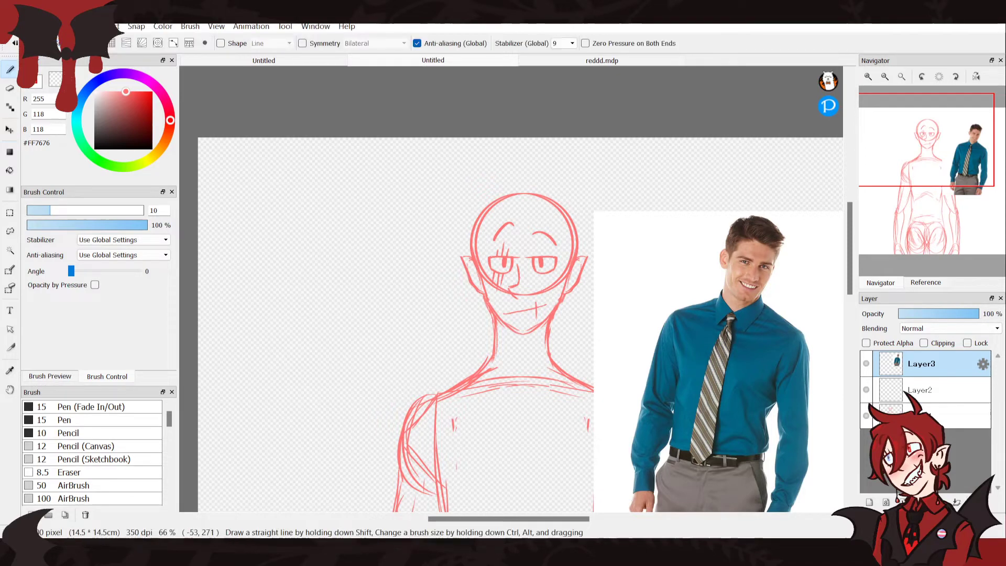
pyautogui.click(906, 392)
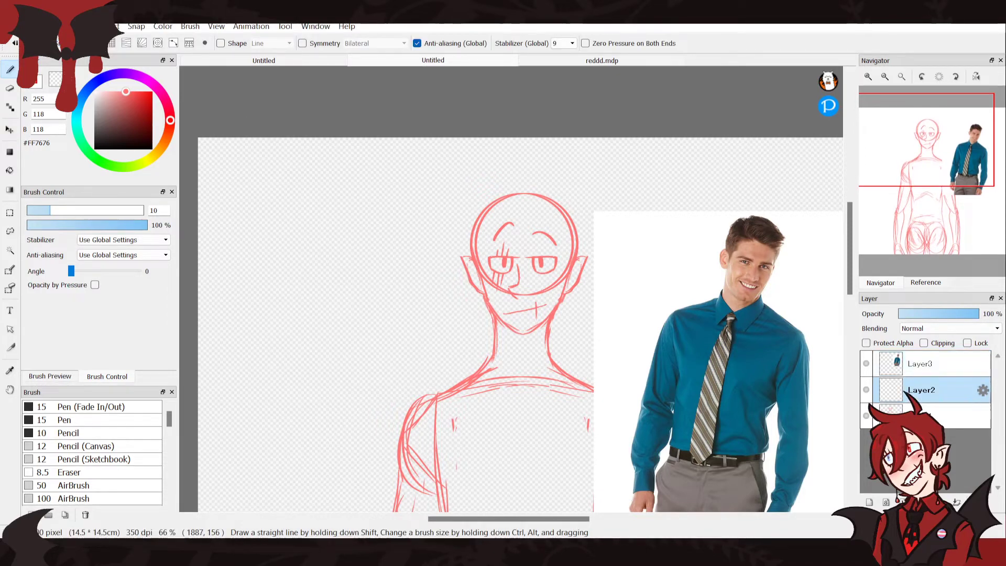
pyautogui.hotkey('ctrl', '+')
pyautogui.hotkey('ctrl', '+')
pyautogui.moveTo(925, 147)
pyautogui.mouseDown()
pyautogui.moveTo(935, 174)
pyautogui.moveTo(964, 155)
pyautogui.moveTo(942, 162)
pyautogui.mouseUp()
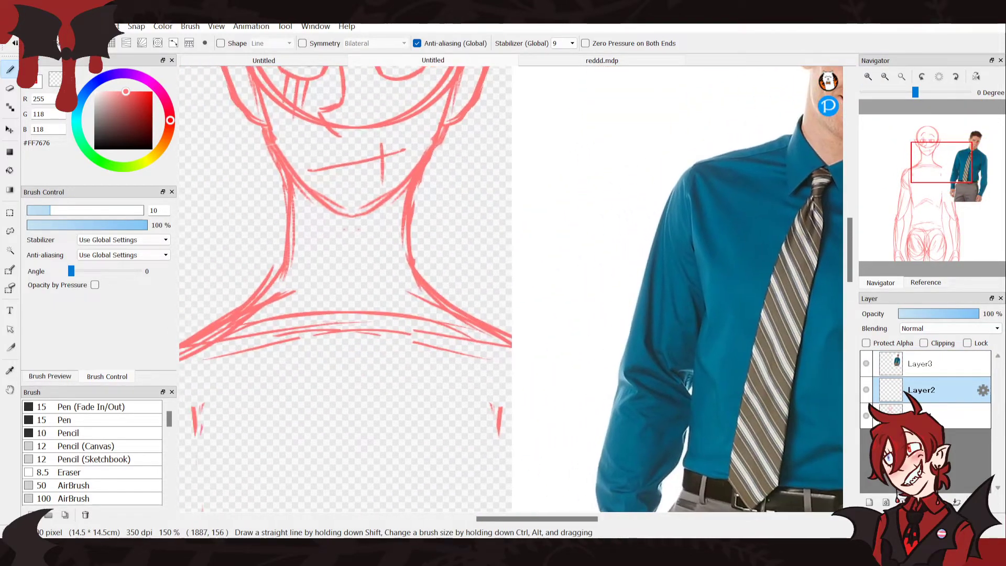
pyautogui.moveTo(407, 238); pyautogui.dragTo(350, 302)
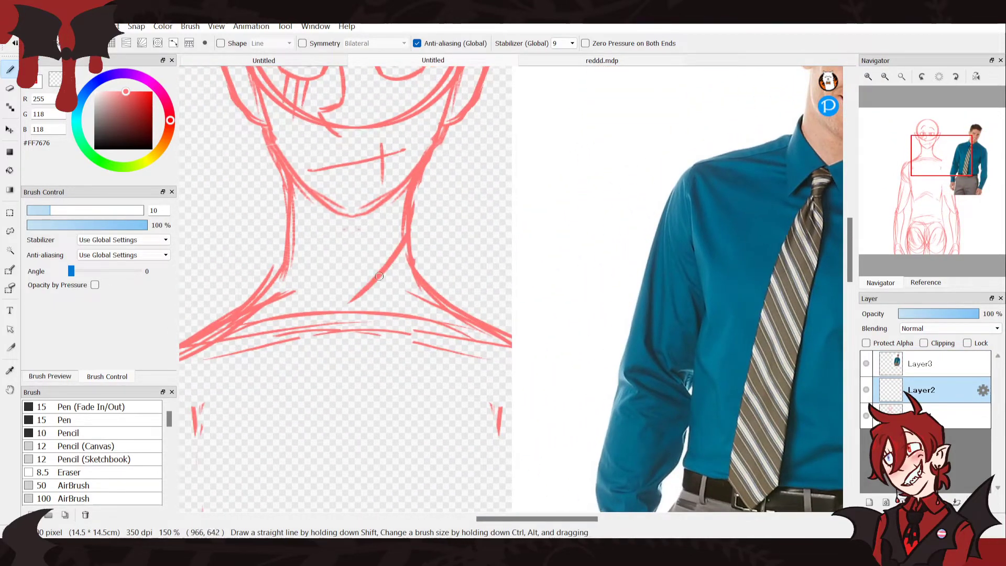
pyautogui.moveTo(413, 219)
pyautogui.mouseDown()
pyautogui.moveTo(428, 263)
pyautogui.moveTo(467, 313)
pyautogui.mouseUp()
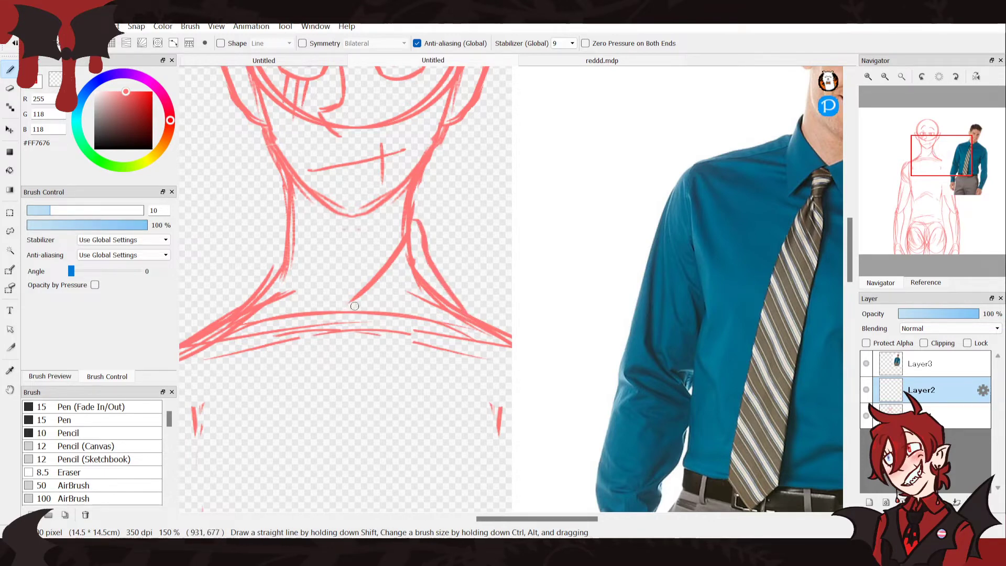
pyautogui.moveTo(357, 308); pyautogui.dragTo(432, 381)
pyautogui.moveTo(378, 334)
pyautogui.mouseDown()
pyautogui.moveTo(412, 394)
pyautogui.moveTo(467, 302)
pyautogui.mouseUp()
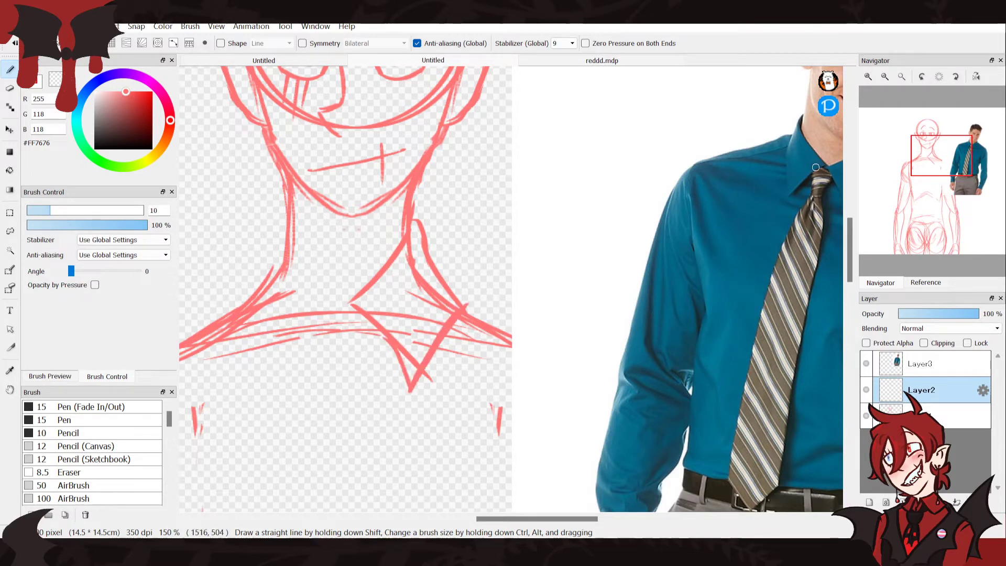
# Draw the two tapering sides of a tie knot below the throat, next to the collar flap
pyautogui.click(885, 76)
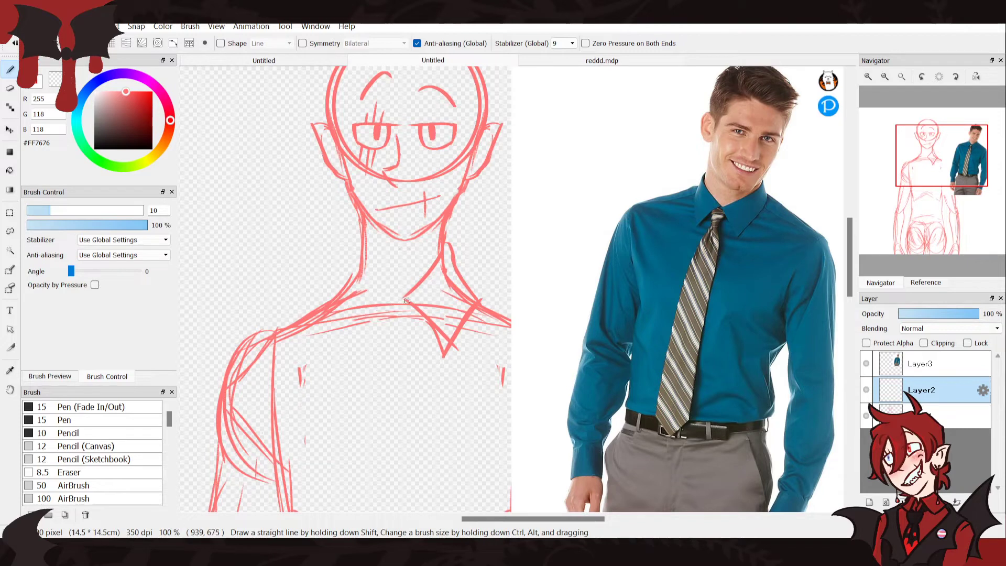
pyautogui.moveTo(375, 312); pyautogui.dragTo(397, 347)
pyautogui.moveTo(416, 309); pyautogui.dragTo(405, 336)
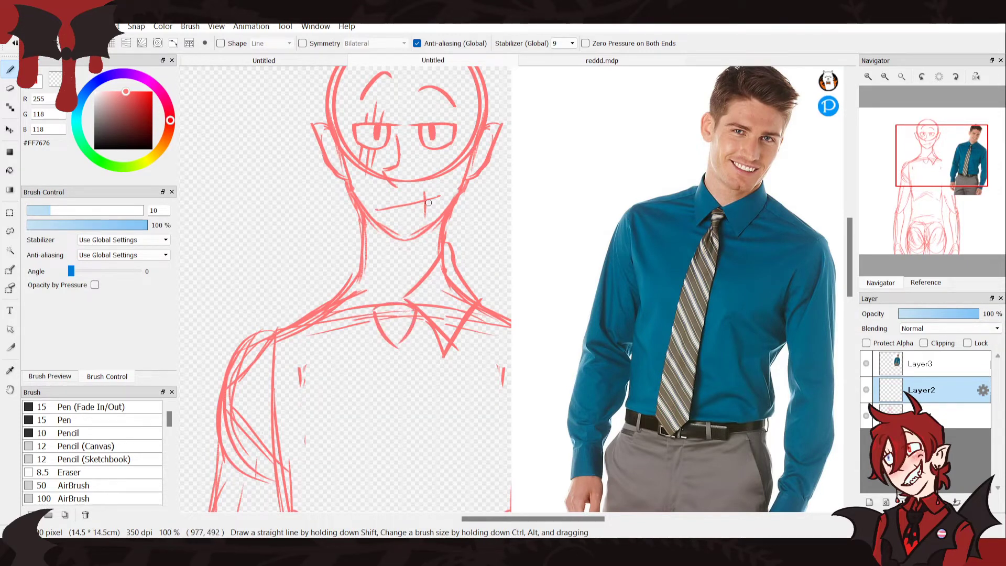
# Duplicate the collar layer, flip the copy horizontally and move it to the opposite side of the neck
pyautogui.hotkey('ctrl', 'shift', 'n')
pyautogui.hotkey('ctrl', 't')
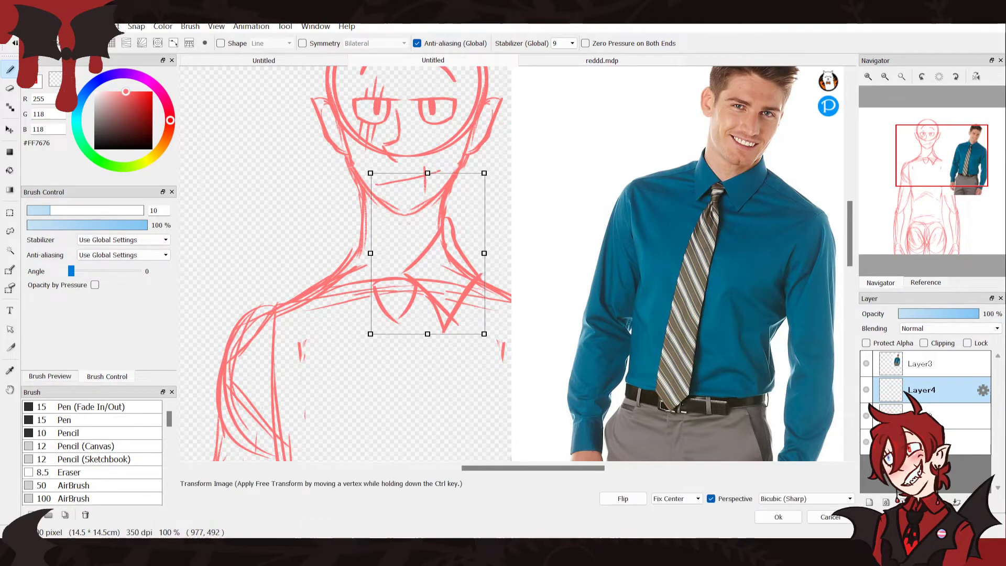
pyautogui.click(783, 516)
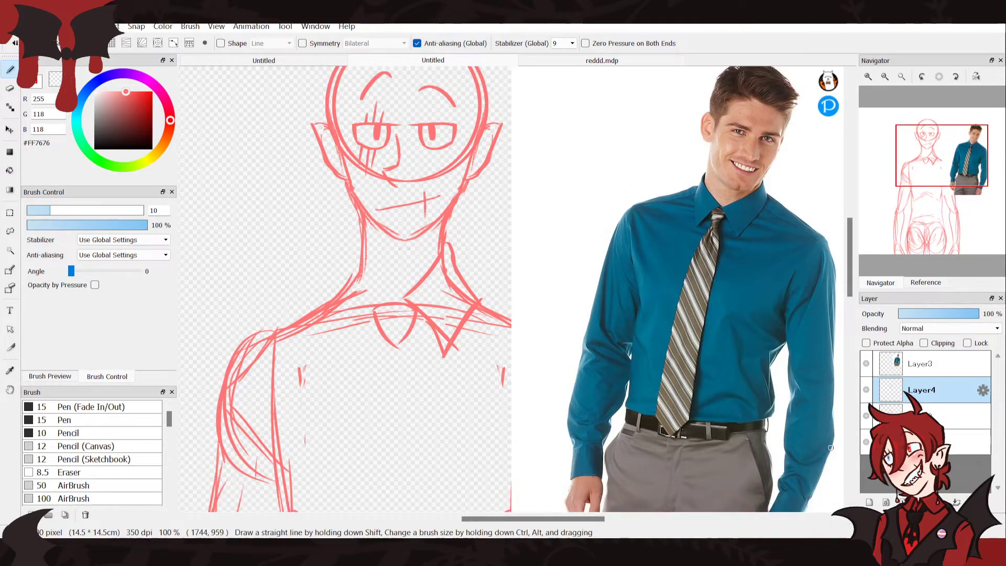
pyautogui.hotkey('ctrl', 't')
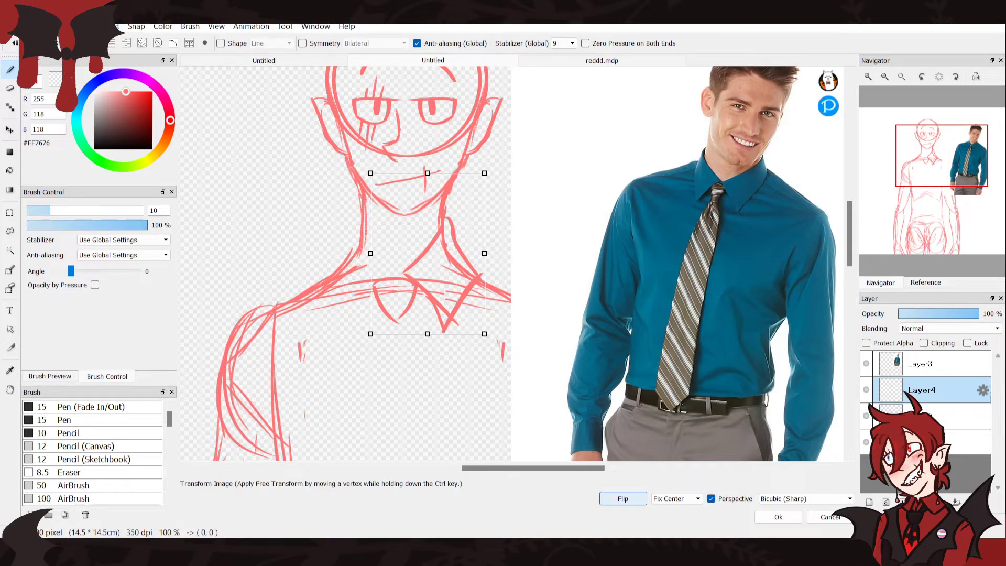
pyautogui.click(622, 498)
pyautogui.click(778, 516)
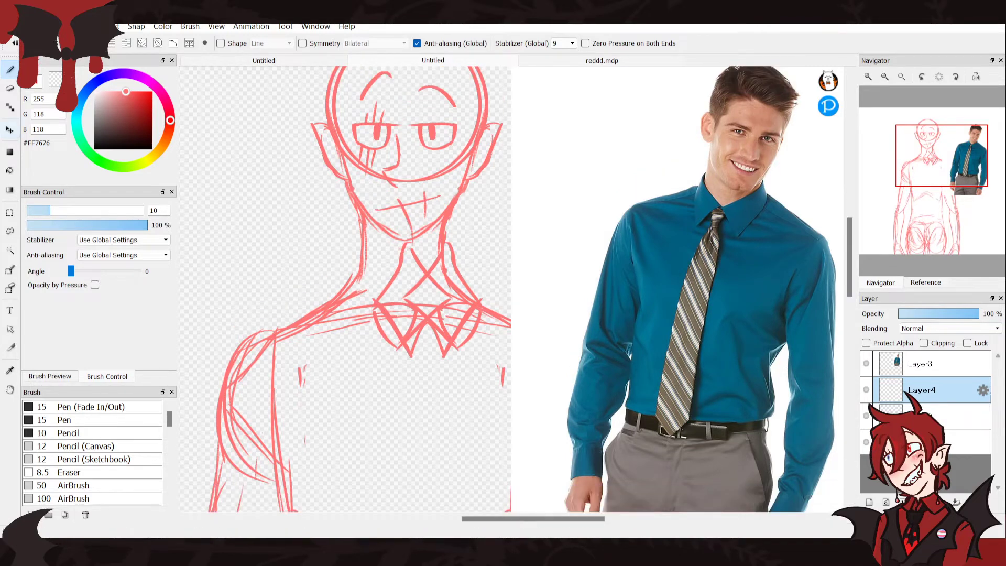
pyautogui.click(9, 129)
pyautogui.moveTo(470, 346)
pyautogui.mouseDown()
pyautogui.moveTo(386, 346)
pyautogui.moveTo(403, 346)
pyautogui.mouseUp()
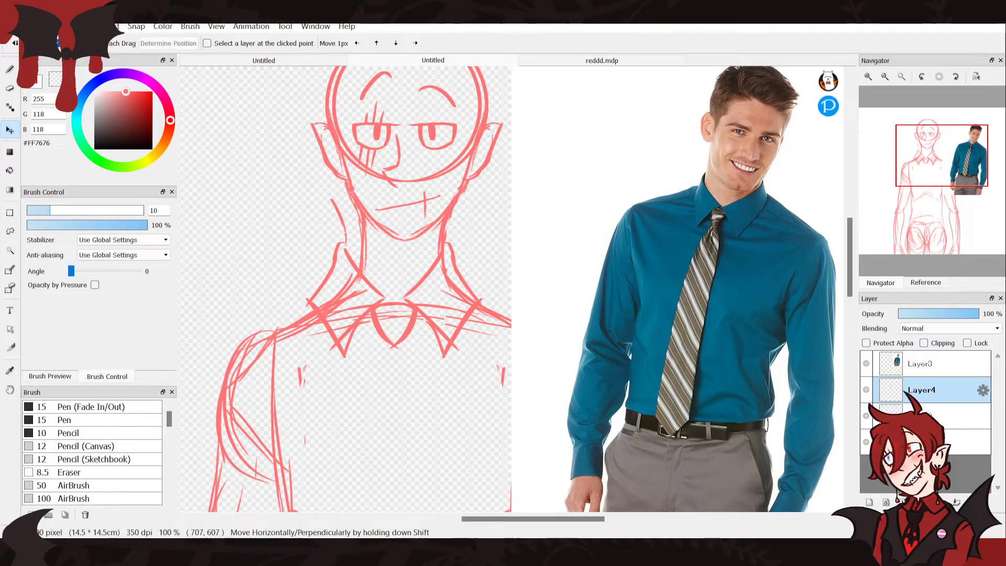
# Lasso the stray mirrored line beside the jaw on Layer4, delete it and clear the selection
pyautogui.press('l')
pyautogui.moveTo(338, 229)
pyautogui.mouseDown()
pyautogui.moveTo(366, 220)
pyautogui.moveTo(310, 201)
pyautogui.mouseUp()
pyautogui.press('Delete')
pyautogui.hotkey('ctrl', 'd')
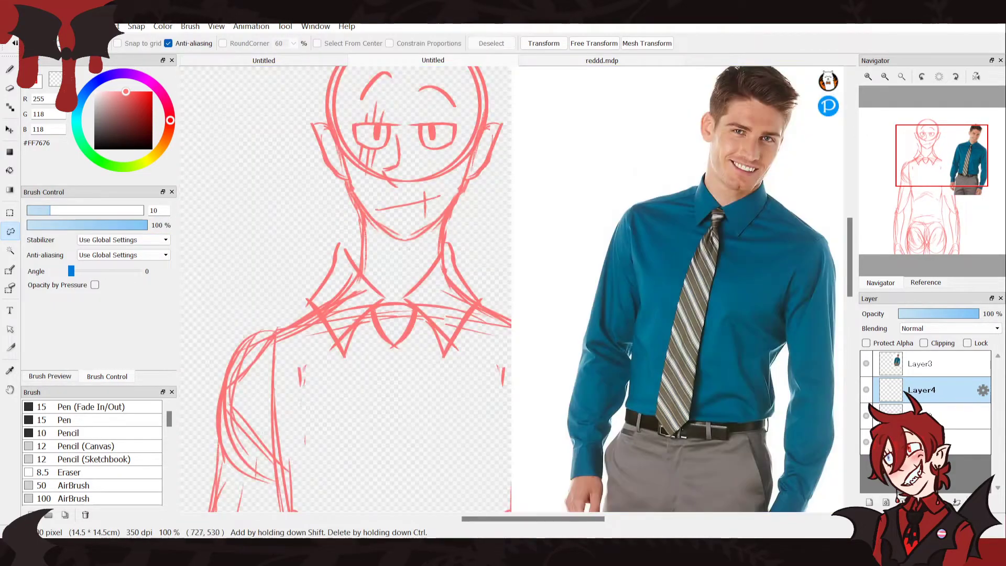
# Move the mirrored collar flap on Layer4 inward to meet its counterpart at the throat, and erase the overlapping knot lines
pyautogui.press('v')
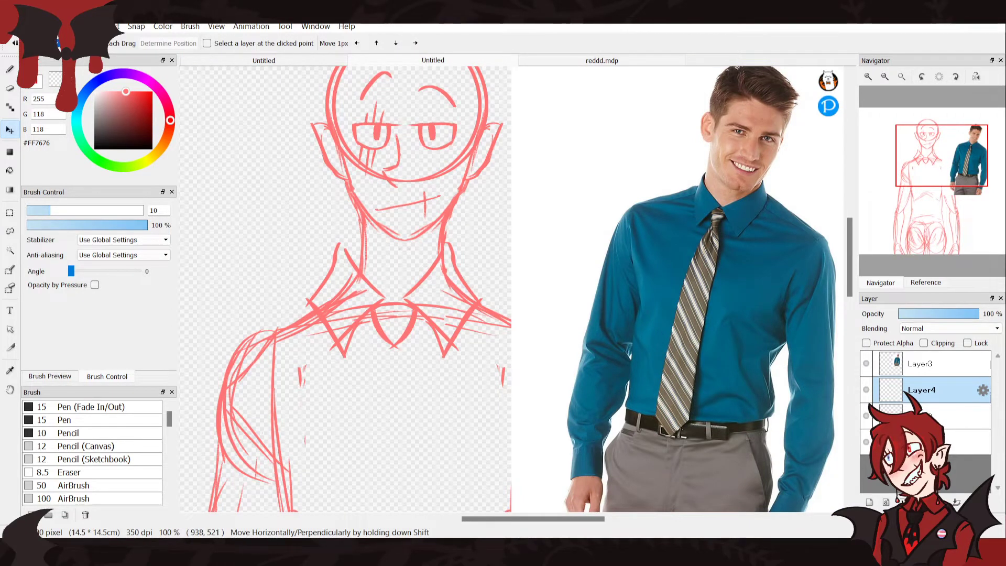
pyautogui.moveTo(327, 296); pyautogui.dragTo(342, 296)
pyautogui.press('Right')
pyautogui.press('Right')
pyautogui.press('Right')
pyautogui.press('Right')
pyautogui.press('Right')
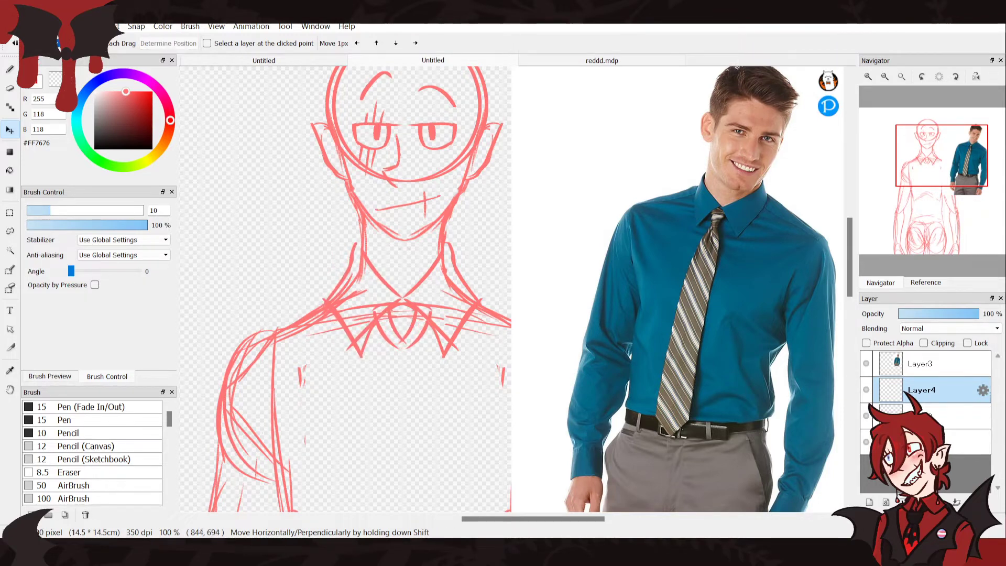
pyautogui.moveTo(354, 304); pyautogui.dragTo(358, 302)
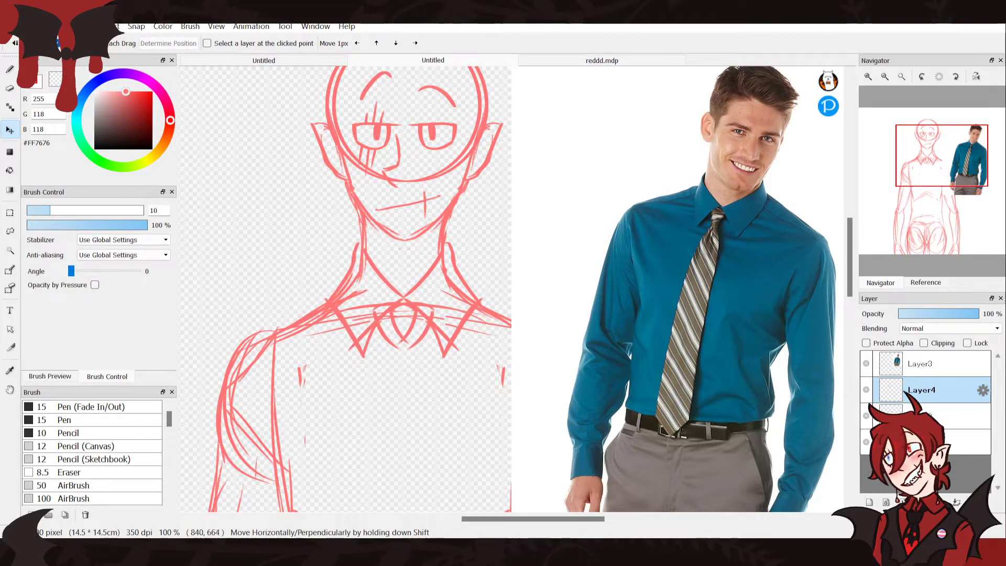
pyautogui.press('b')
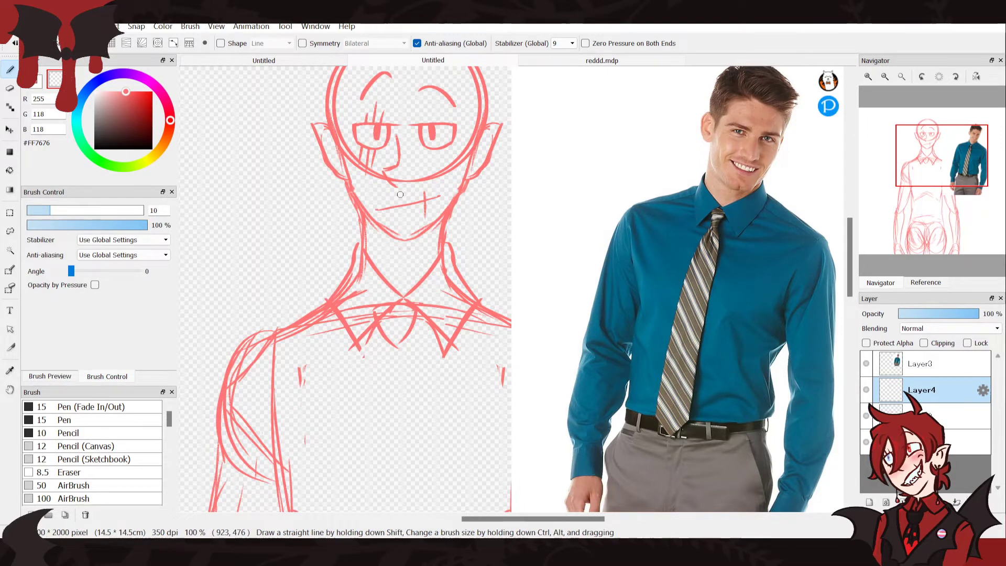
pyautogui.click(36, 82)
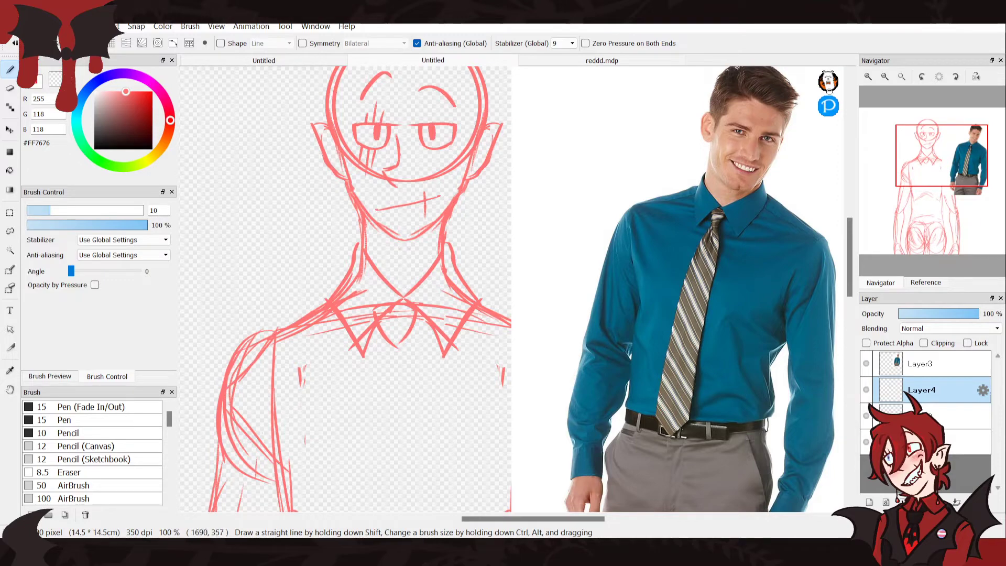
# Circle the tie knot on the reference photo on Layer3 and scribble small marks beside it
pyautogui.click(868, 76)
pyautogui.click(868, 76)
pyautogui.moveTo(949, 158); pyautogui.dragTo(967, 156)
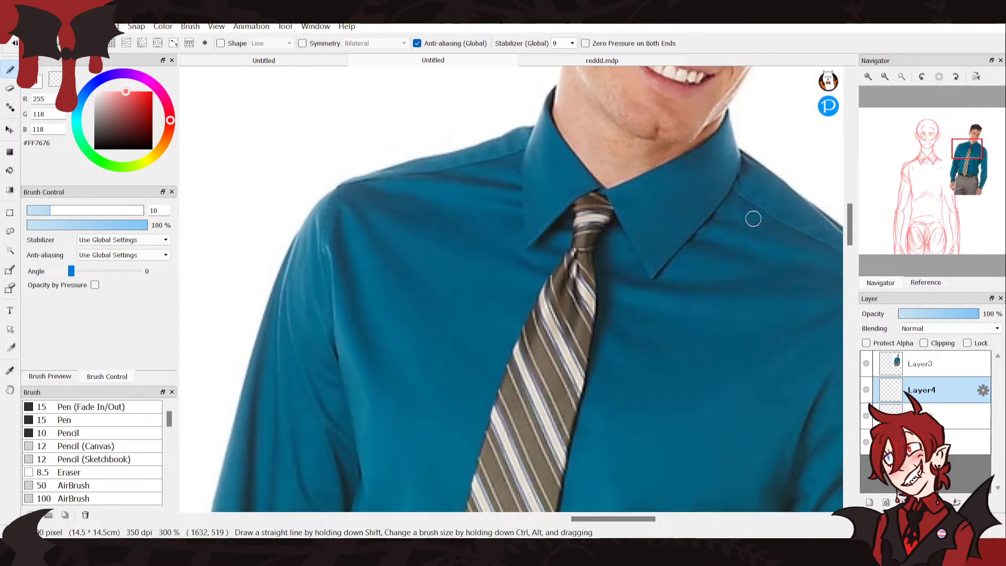
pyautogui.click(921, 364)
pyautogui.moveTo(617, 159)
pyautogui.mouseDown()
pyautogui.moveTo(603, 235)
pyautogui.moveTo(596, 164)
pyautogui.mouseUp()
pyautogui.moveTo(459, 209)
pyautogui.mouseDown()
pyautogui.moveTo(469, 262)
pyautogui.moveTo(503, 238)
pyautogui.mouseUp()
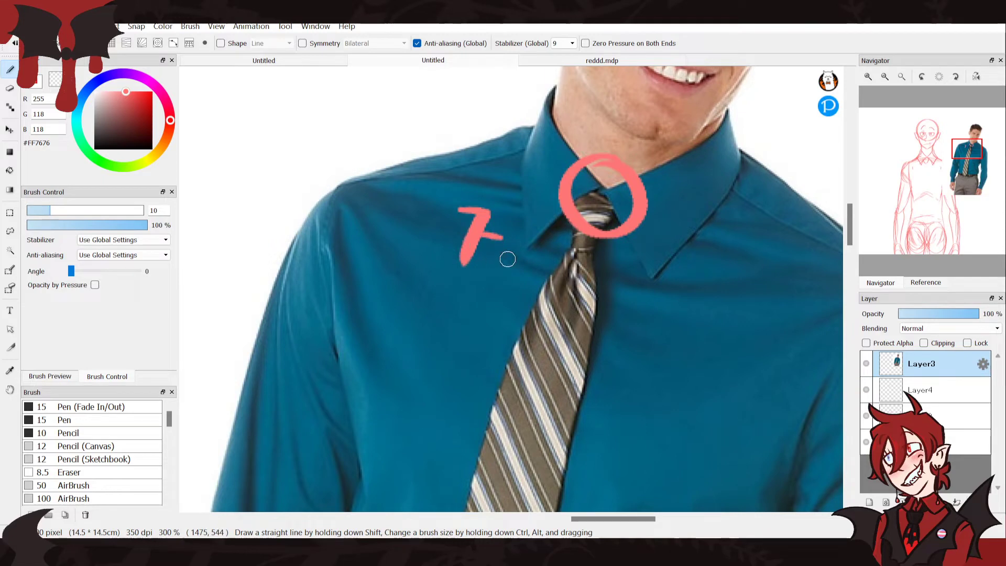
pyautogui.click(450, 230)
pyautogui.click(429, 276)
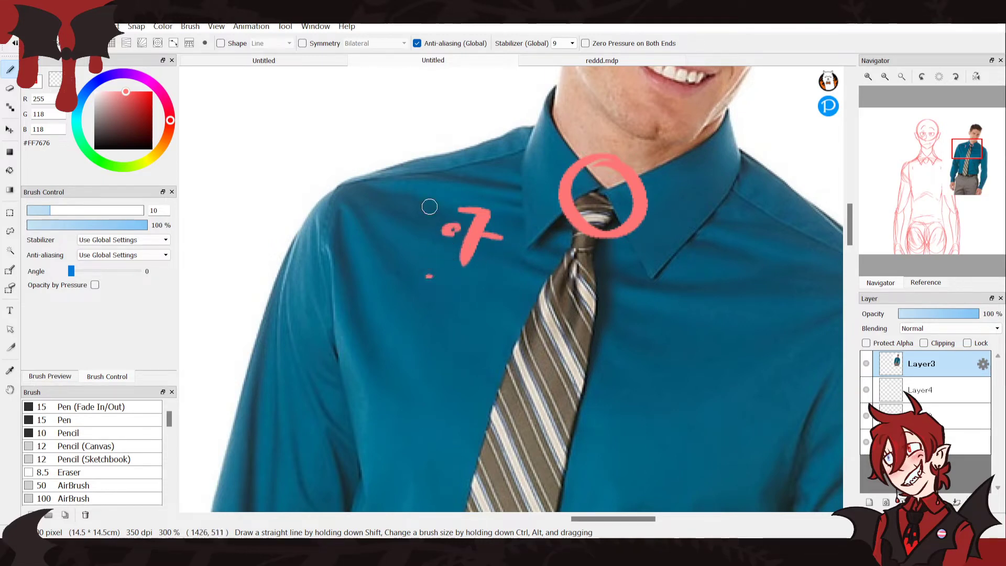
# Undo the circle and scribbled marks on the reference photo
pyautogui.hotkey('ctrl', 'z')
pyautogui.hotkey('ctrl', 'z')
pyautogui.hotkey('ctrl', 'z')
pyautogui.hotkey('ctrl', 'z')
pyautogui.hotkey('ctrl', 'z')
pyautogui.hotkey('ctrl', 'z')
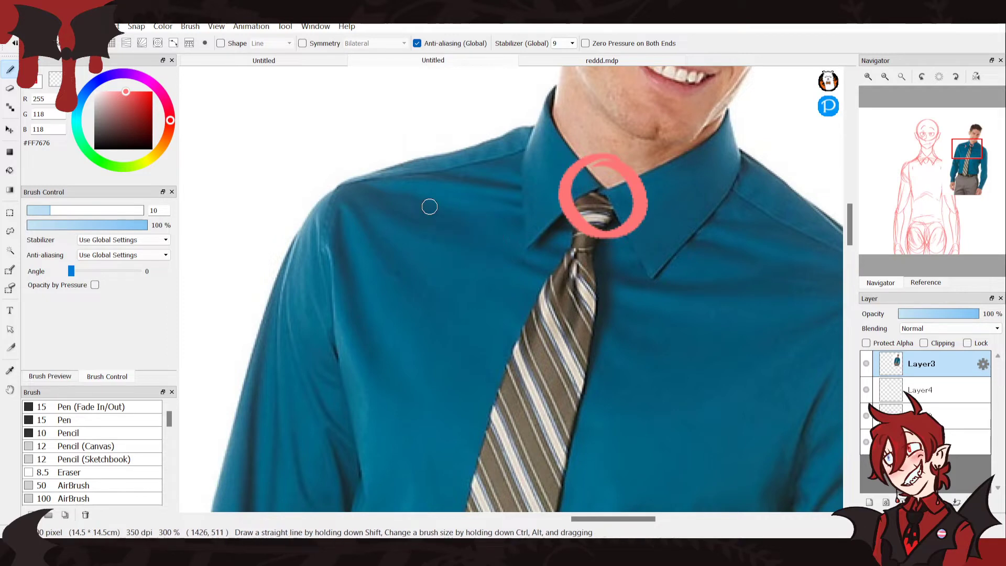
pyautogui.hotkey('ctrl', 'z')
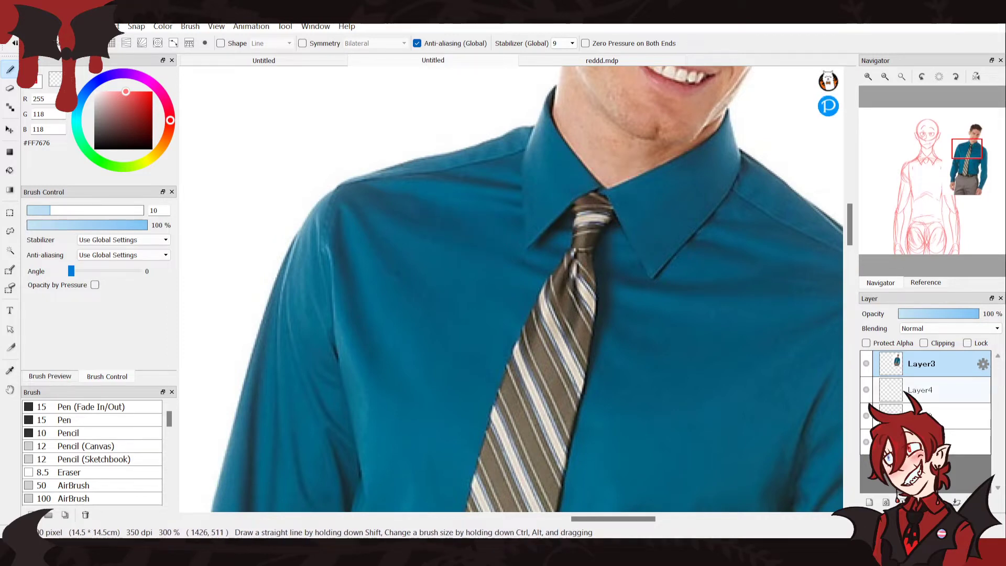
# Try to rework the crossing of the two collar flaps at the throat on Layer4
pyautogui.click(933, 390)
pyautogui.moveTo(915, 156); pyautogui.dragTo(921, 164)
pyautogui.moveTo(600, 270); pyautogui.dragTo(630, 283)
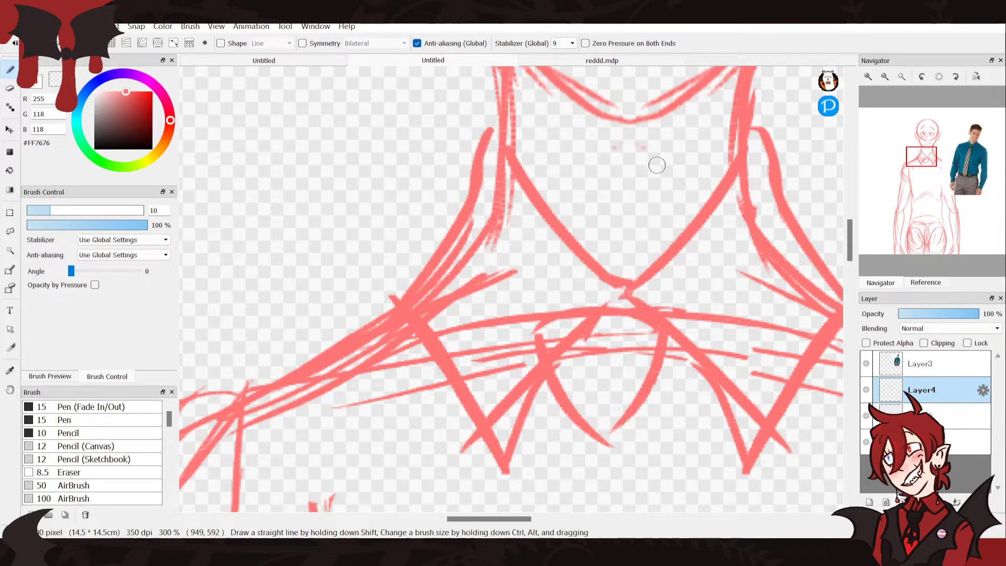
pyautogui.hotkey('ctrl', 'z')
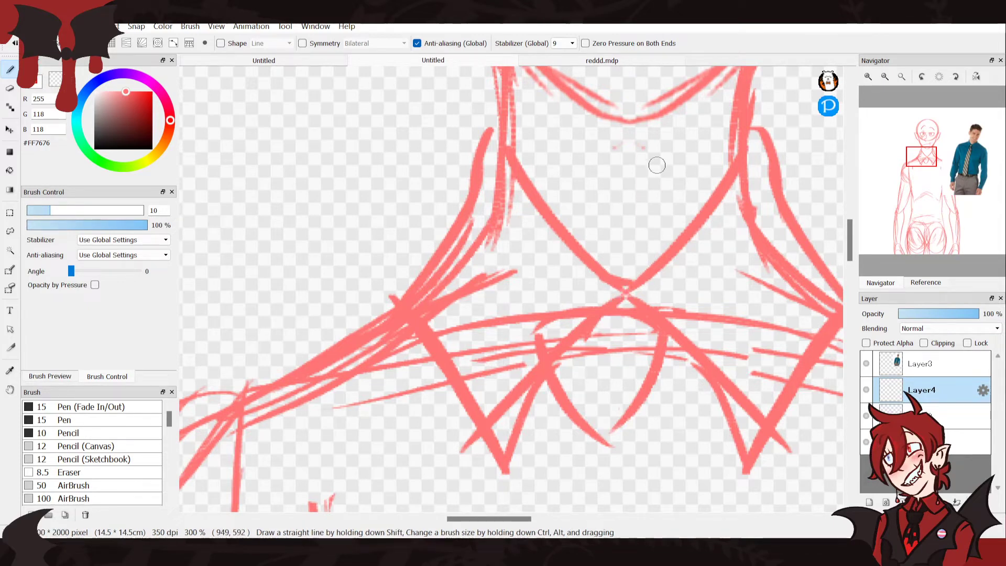
pyautogui.hotkey('ctrl', 'z')
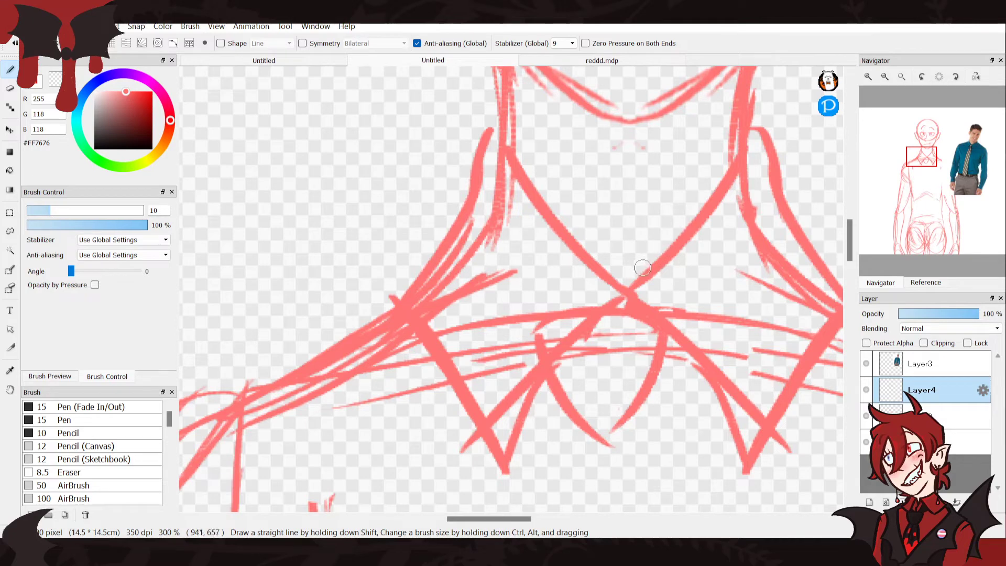
# Erase the tapering tie knot sides between the collar flaps on Layer2
pyautogui.click(55, 79)
pyautogui.click(960, 416)
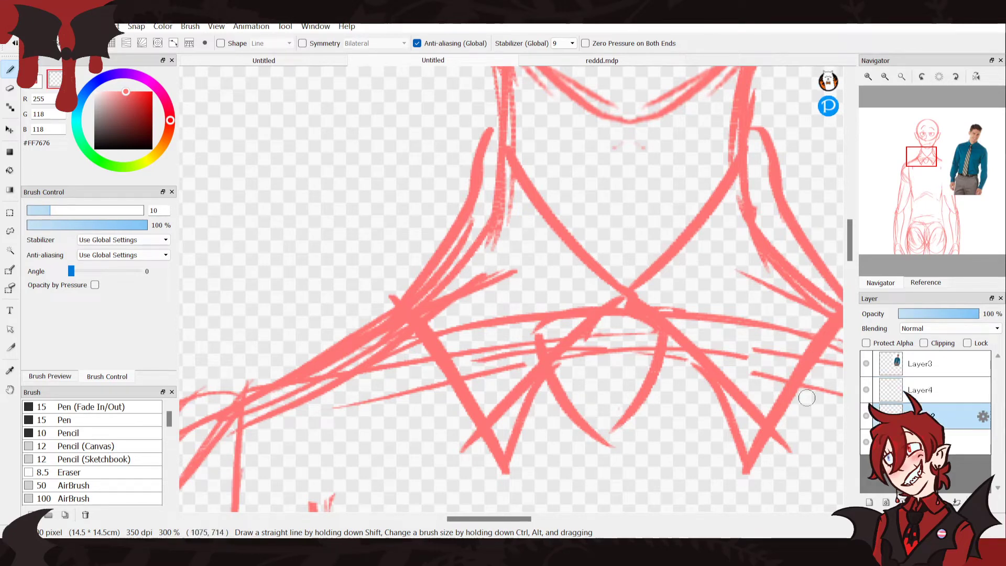
pyautogui.moveTo(550, 332)
pyautogui.mouseDown()
pyautogui.moveTo(583, 438)
pyautogui.moveTo(608, 468)
pyautogui.moveTo(615, 455)
pyautogui.moveTo(587, 415)
pyautogui.moveTo(606, 413)
pyautogui.moveTo(619, 379)
pyautogui.moveTo(618, 394)
pyautogui.moveTo(605, 389)
pyautogui.moveTo(631, 346)
pyautogui.moveTo(628, 329)
pyautogui.moveTo(639, 326)
pyautogui.moveTo(674, 360)
pyautogui.moveTo(626, 312)
pyautogui.mouseUp()
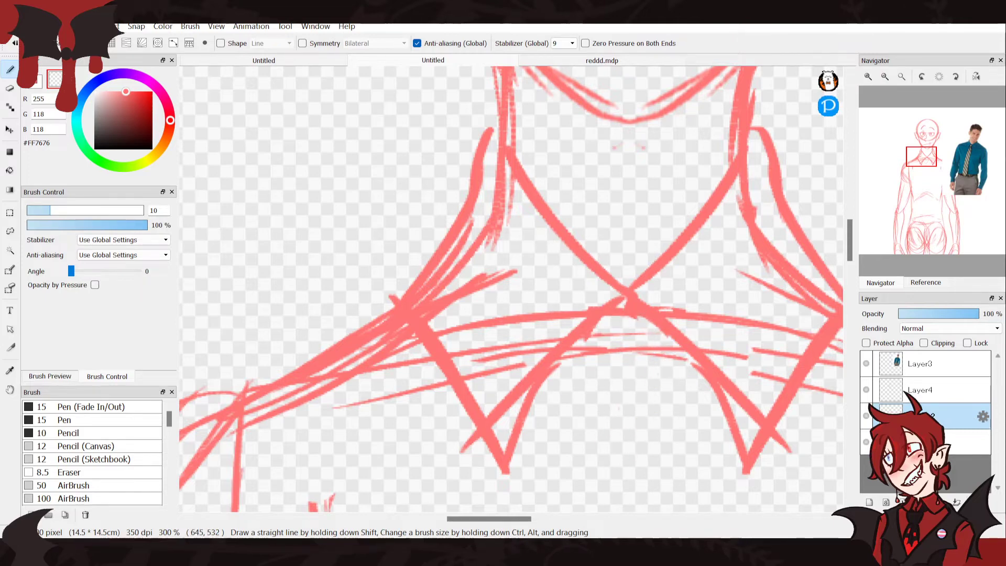
# Sketch a small closure where the collar flaps meet at the throat and a rounded tie knot below it
pyautogui.click(885, 76)
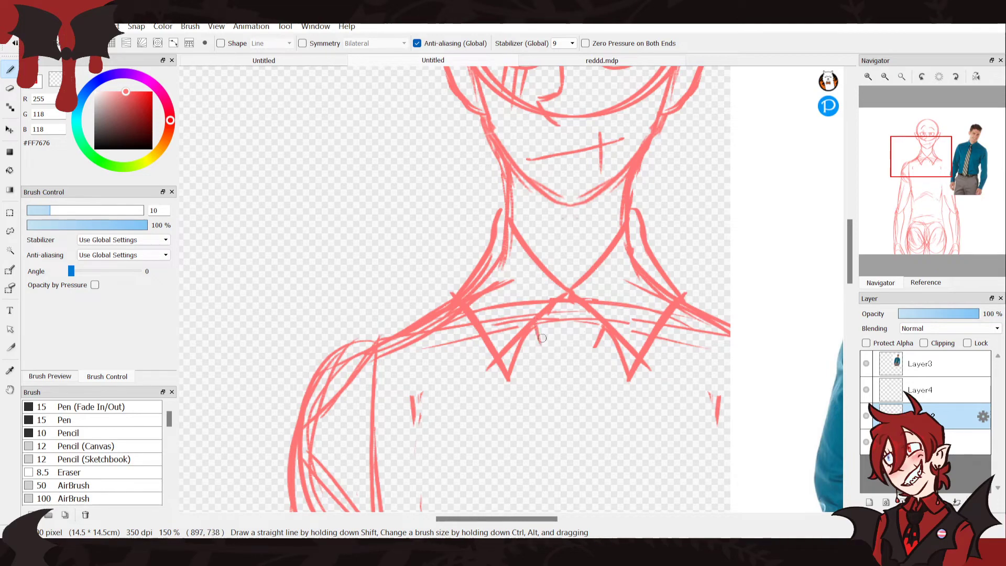
pyautogui.moveTo(928, 214)
pyautogui.mouseDown()
pyautogui.moveTo(958, 164)
pyautogui.moveTo(938, 178)
pyautogui.mouseUp()
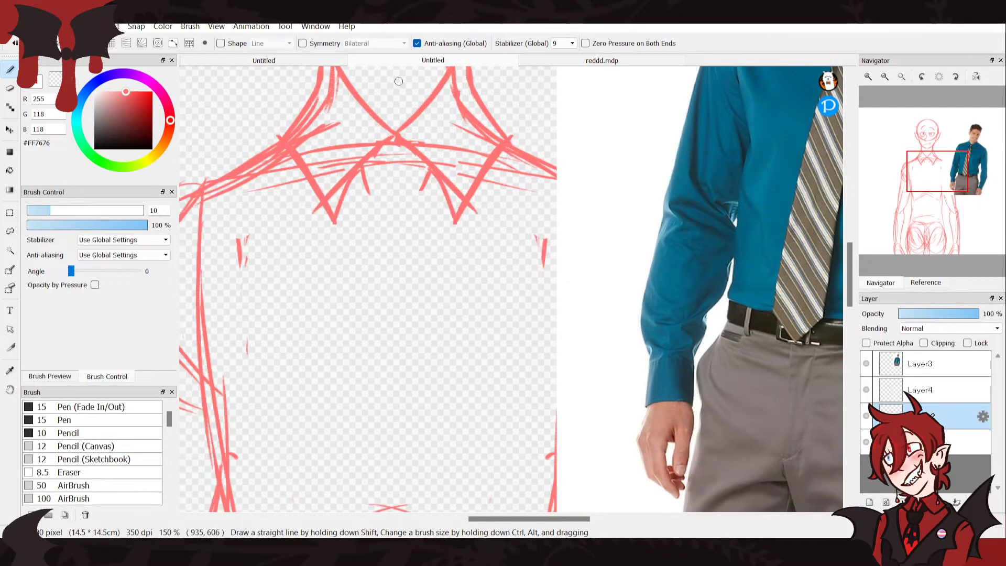
pyautogui.moveTo(404, 147)
pyautogui.mouseDown()
pyautogui.moveTo(379, 145)
pyautogui.moveTo(402, 142)
pyautogui.mouseUp()
pyautogui.moveTo(422, 187)
pyautogui.mouseDown()
pyautogui.moveTo(367, 199)
pyautogui.moveTo(420, 182)
pyautogui.mouseUp()
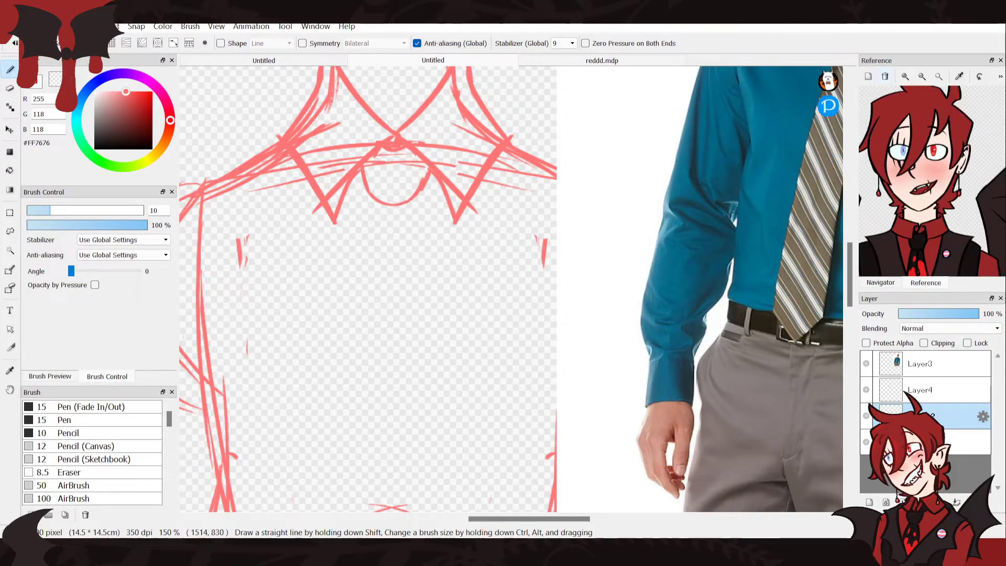
pyautogui.click(885, 77)
pyautogui.click(885, 76)
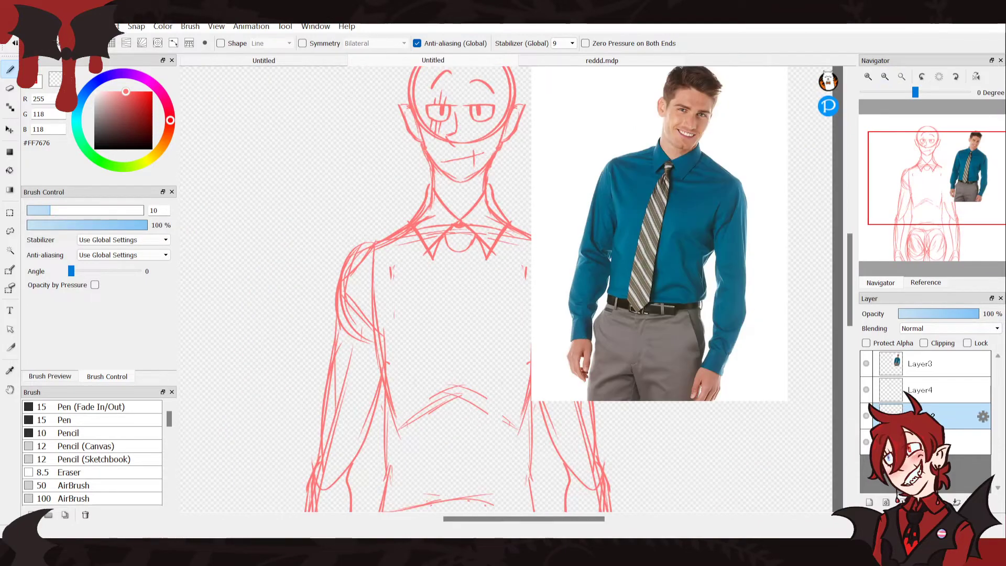
# Merge the mirrored collar layer, Layer4, down into Layer2
pyautogui.click(943, 390)
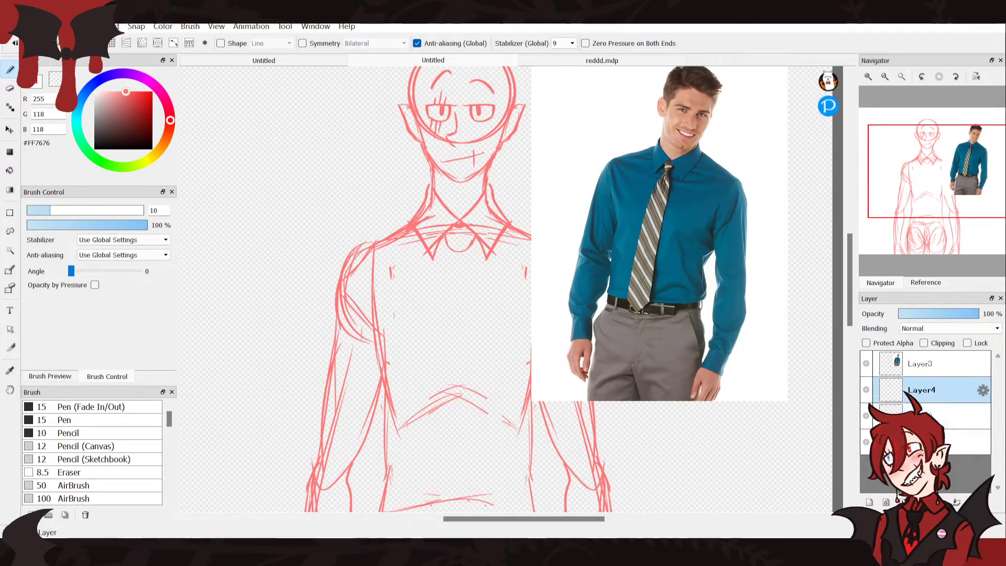
pyautogui.click(957, 502)
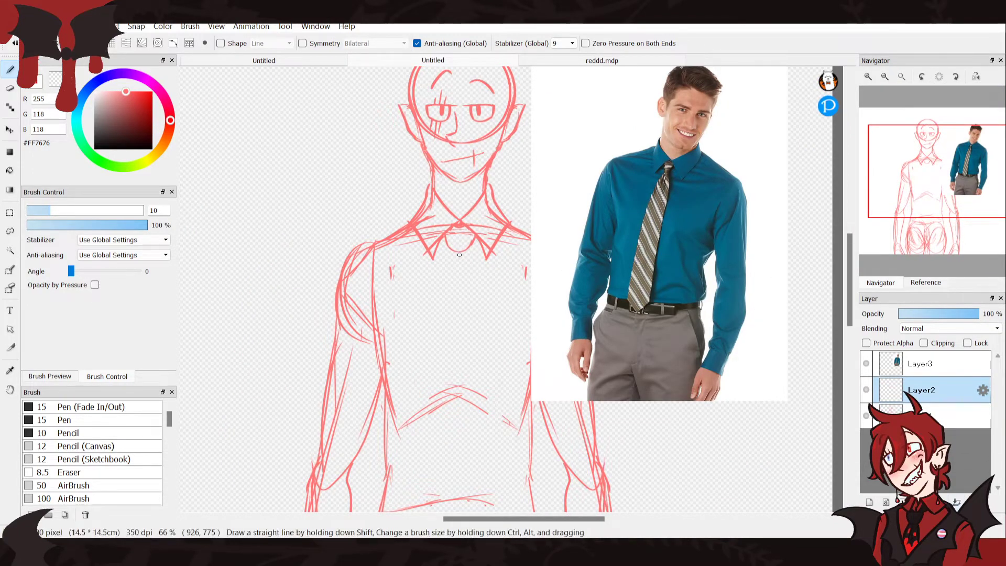
pyautogui.moveTo(463, 250); pyautogui.dragTo(485, 339)
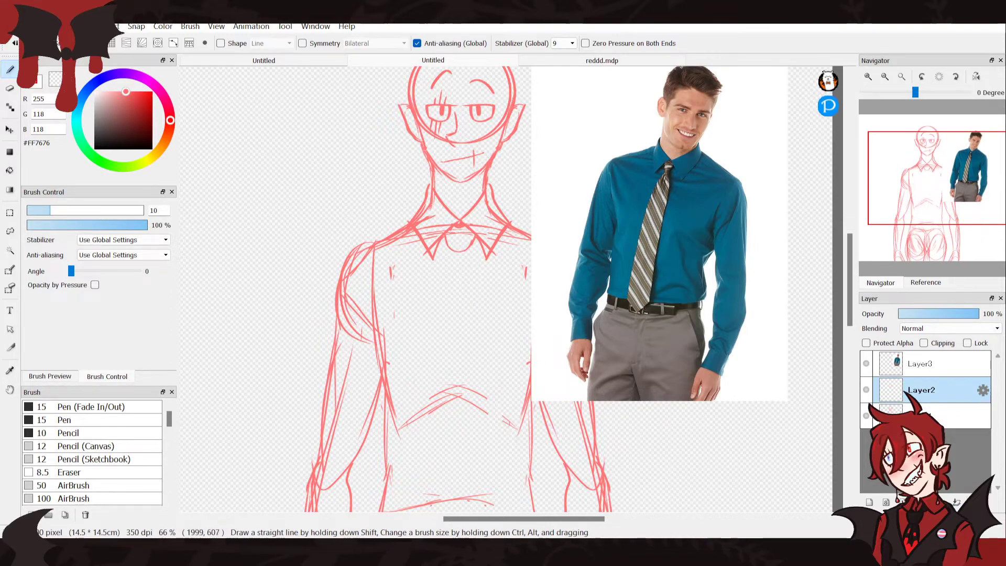
# Erase the rounded tie knot and redraw it as a U shape with two sides and a curved lower edge
pyautogui.scroll(3, 925, 197)
pyautogui.moveTo(924, 200); pyautogui.dragTo(928, 170)
pyautogui.click(54, 79)
pyautogui.moveTo(521, 224)
pyautogui.mouseDown()
pyautogui.moveTo(540, 233)
pyautogui.moveTo(546, 263)
pyautogui.moveTo(520, 248)
pyautogui.moveTo(490, 251)
pyautogui.moveTo(462, 302)
pyautogui.moveTo(439, 317)
pyautogui.moveTo(447, 272)
pyautogui.moveTo(435, 255)
pyautogui.moveTo(409, 280)
pyautogui.moveTo(401, 270)
pyautogui.moveTo(414, 227)
pyautogui.moveTo(396, 250)
pyautogui.mouseUp()
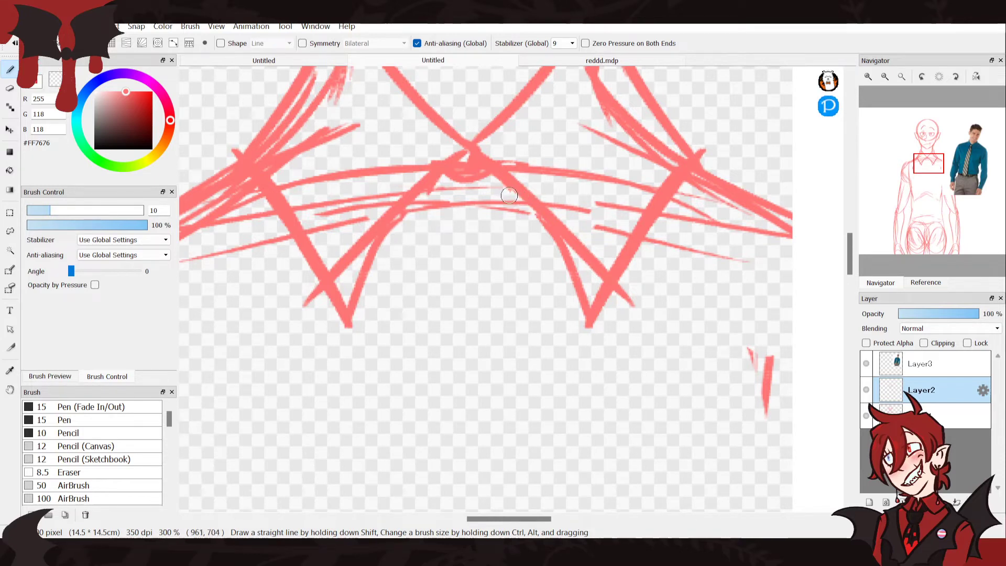
pyautogui.moveTo(518, 198); pyautogui.dragTo(500, 260)
pyautogui.moveTo(409, 206); pyautogui.dragTo(422, 265)
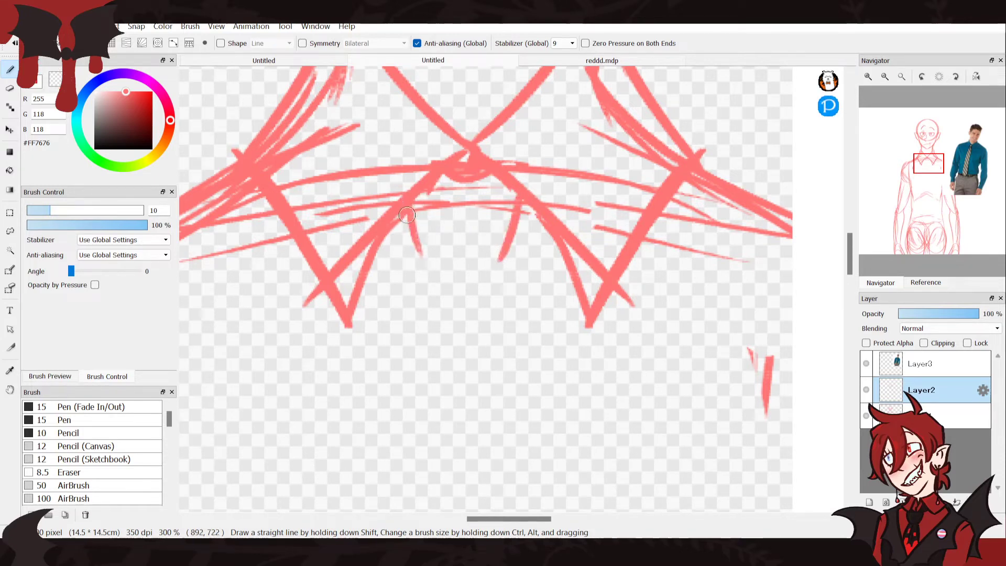
pyautogui.moveTo(502, 251)
pyautogui.mouseDown()
pyautogui.moveTo(483, 278)
pyautogui.moveTo(425, 263)
pyautogui.moveTo(458, 281)
pyautogui.mouseUp()
pyautogui.scroll(-2, 538, 212)
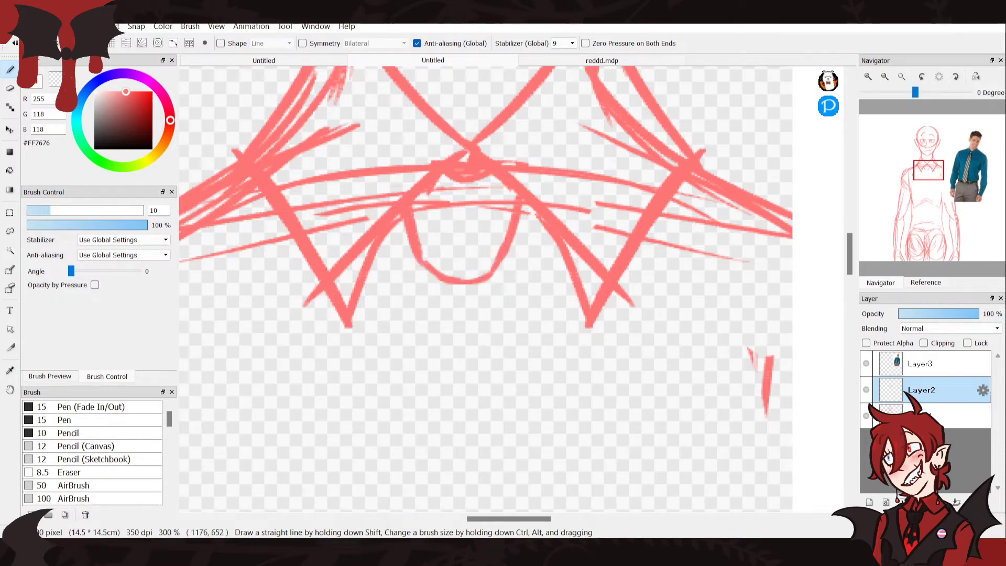
# Erase the stray line ends that overshoot the lower points of both collar flaps
pyautogui.press('z')
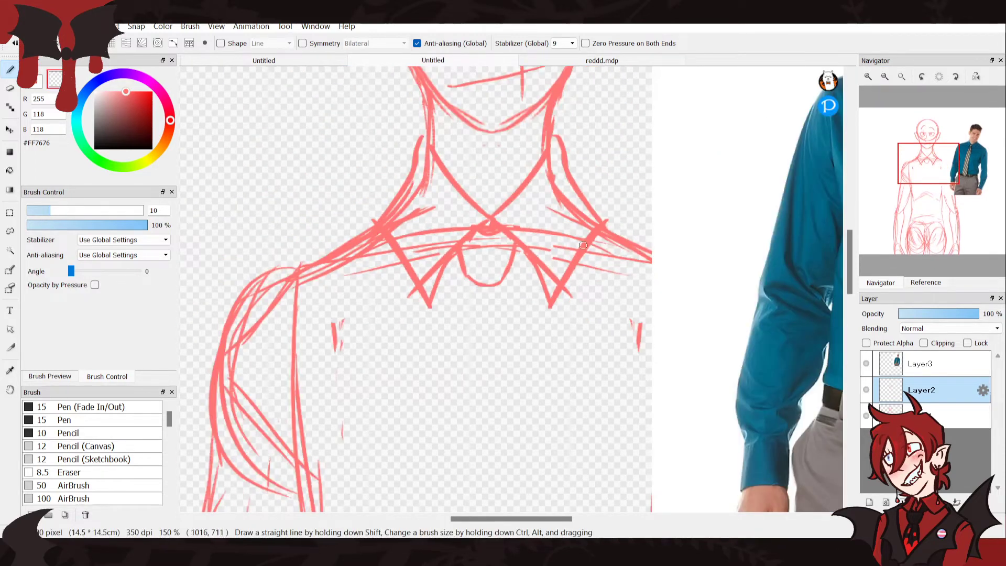
pyautogui.moveTo(554, 256)
pyautogui.mouseDown()
pyautogui.moveTo(546, 279)
pyautogui.moveTo(528, 239)
pyautogui.moveTo(566, 294)
pyautogui.mouseUp()
pyautogui.moveTo(445, 248)
pyautogui.mouseDown()
pyautogui.moveTo(426, 279)
pyautogui.moveTo(408, 277)
pyautogui.mouseUp()
pyautogui.moveTo(455, 247); pyautogui.dragTo(447, 272)
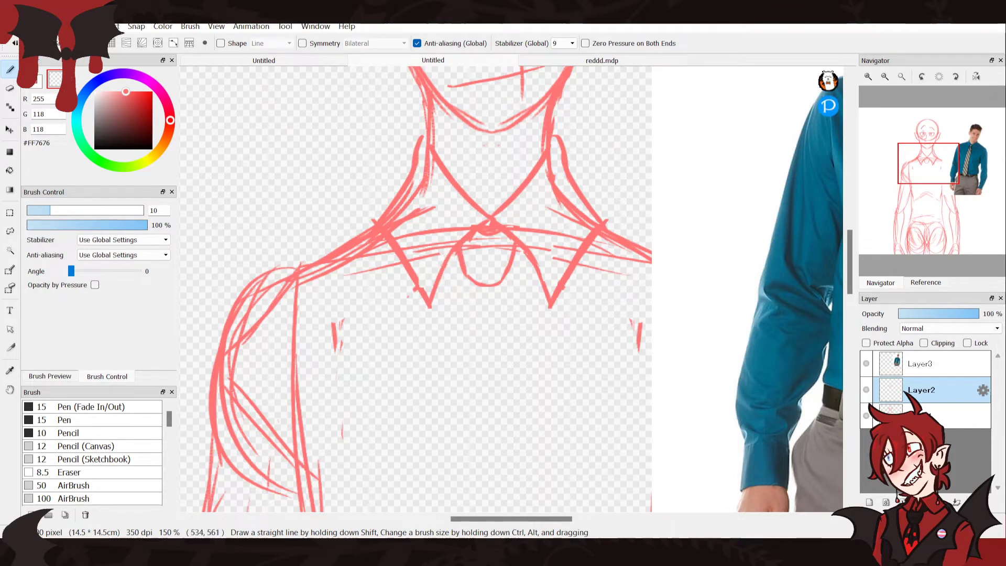
# Erase the U-shaped tie knot and clear a small gap where the collar flaps meet at the throat
pyautogui.moveTo(511, 255); pyautogui.dragTo(502, 236)
pyautogui.moveTo(497, 276); pyautogui.dragTo(477, 299)
pyautogui.moveTo(466, 254)
pyautogui.mouseDown()
pyautogui.moveTo(456, 271)
pyautogui.moveTo(486, 235)
pyautogui.mouseUp()
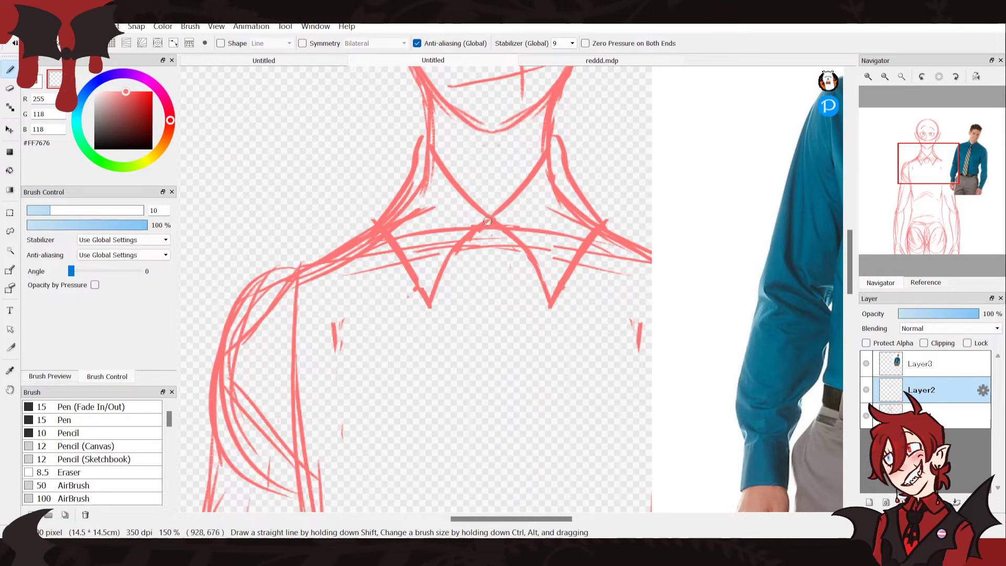
pyautogui.click(984, 159)
pyautogui.moveTo(984, 159)
pyautogui.mouseDown()
pyautogui.moveTo(964, 164)
pyautogui.moveTo(935, 199)
pyautogui.moveTo(930, 174)
pyautogui.mouseUp()
pyautogui.moveTo(467, 161); pyautogui.dragTo(469, 173)
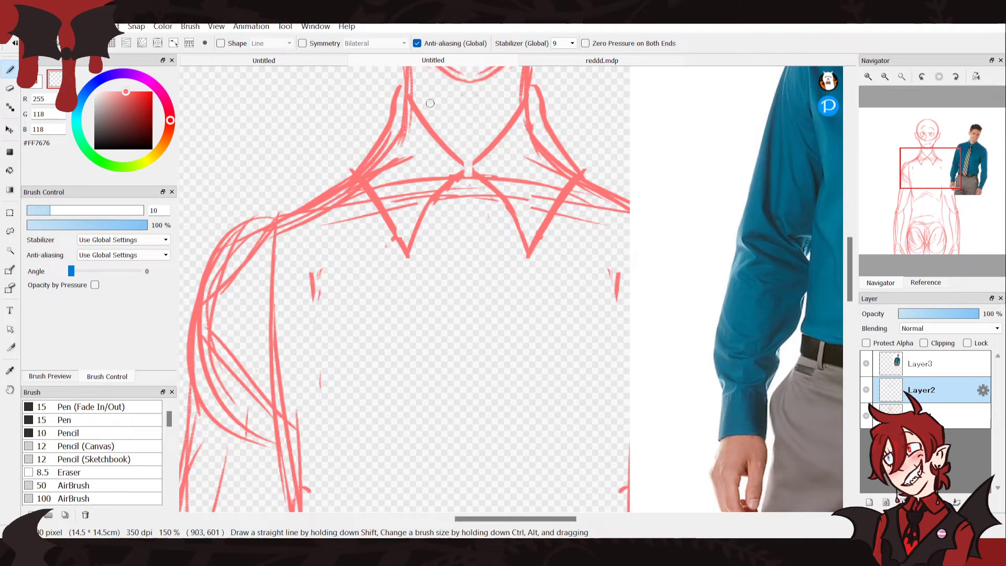
# Draw a new tie knot between the collar flaps, with a short centre crease and two sides curving inward
pyautogui.click(38, 81)
pyautogui.moveTo(472, 161)
pyautogui.mouseDown()
pyautogui.moveTo(469, 189)
pyautogui.moveTo(474, 166)
pyautogui.mouseUp()
pyautogui.moveTo(475, 163); pyautogui.dragTo(475, 188)
pyautogui.hotkey('ctrl', 'z')
pyautogui.hotkey('ctrl', 'z')
pyautogui.moveTo(469, 179)
pyautogui.mouseDown()
pyautogui.moveTo(475, 216)
pyautogui.moveTo(443, 209)
pyautogui.moveTo(445, 249)
pyautogui.mouseUp()
pyautogui.moveTo(495, 205); pyautogui.dragTo(484, 250)
pyautogui.moveTo(476, 198)
pyautogui.mouseDown()
pyautogui.moveTo(497, 201)
pyautogui.moveTo(489, 232)
pyautogui.mouseUp()
pyautogui.moveTo(448, 199); pyautogui.dragTo(447, 225)
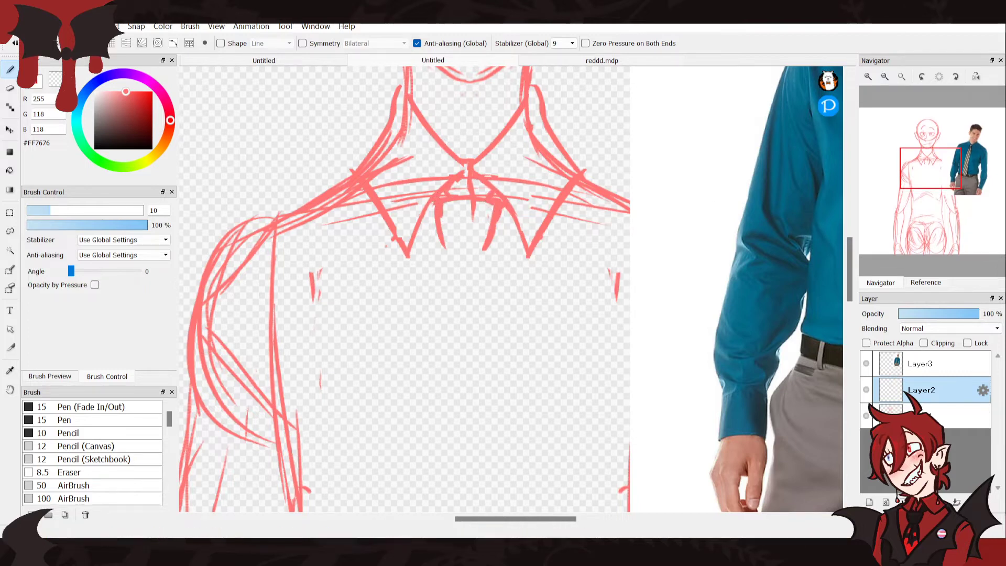
# Draw the two long, outward-bowed sides of the tie hanging from the knot down the middle of the chest
pyautogui.click(885, 77)
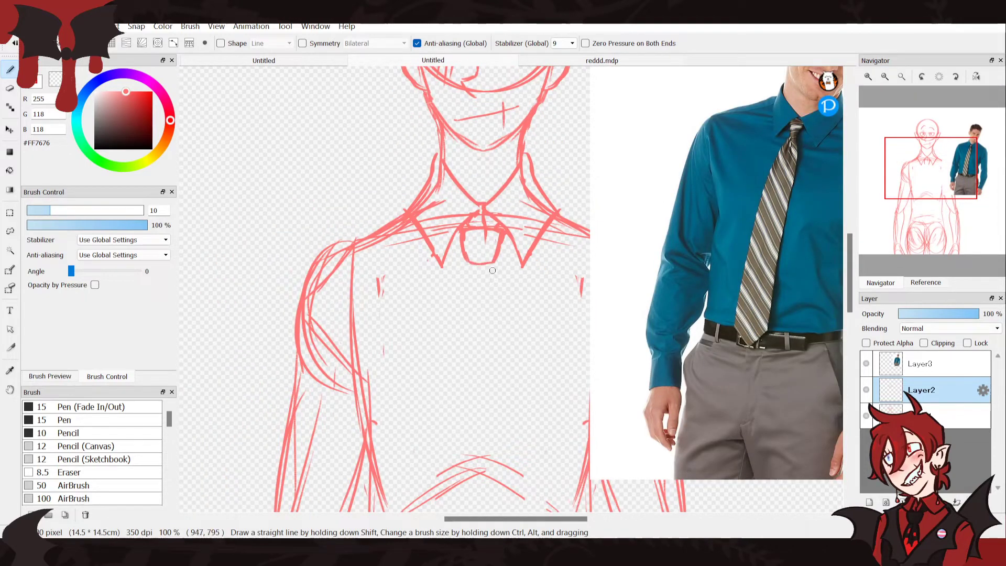
pyautogui.moveTo(493, 264); pyautogui.dragTo(503, 401)
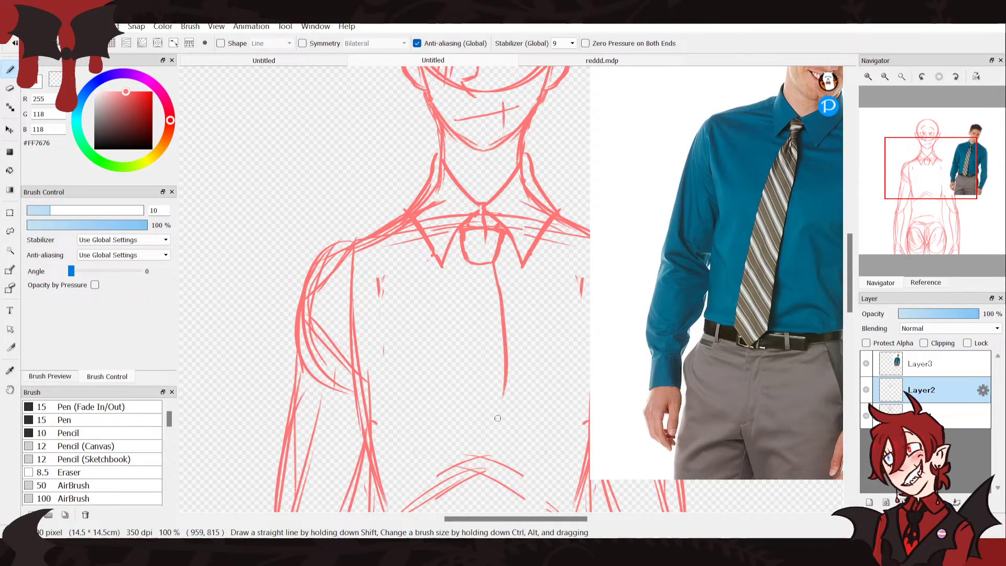
pyautogui.moveTo(468, 264)
pyautogui.mouseDown()
pyautogui.moveTo(448, 369)
pyautogui.moveTo(456, 419)
pyautogui.moveTo(509, 387)
pyautogui.mouseUp()
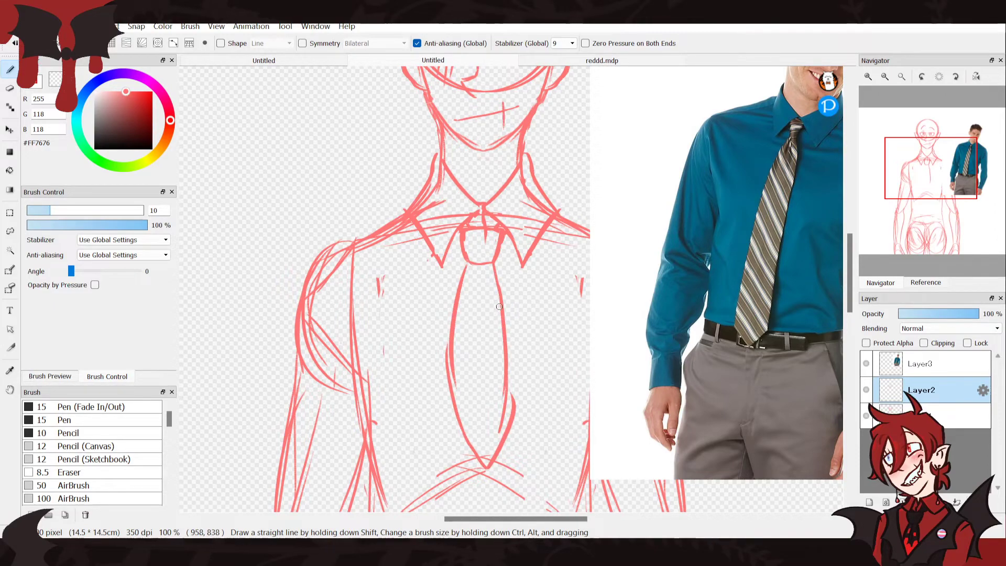
pyautogui.moveTo(494, 270); pyautogui.dragTo(508, 431)
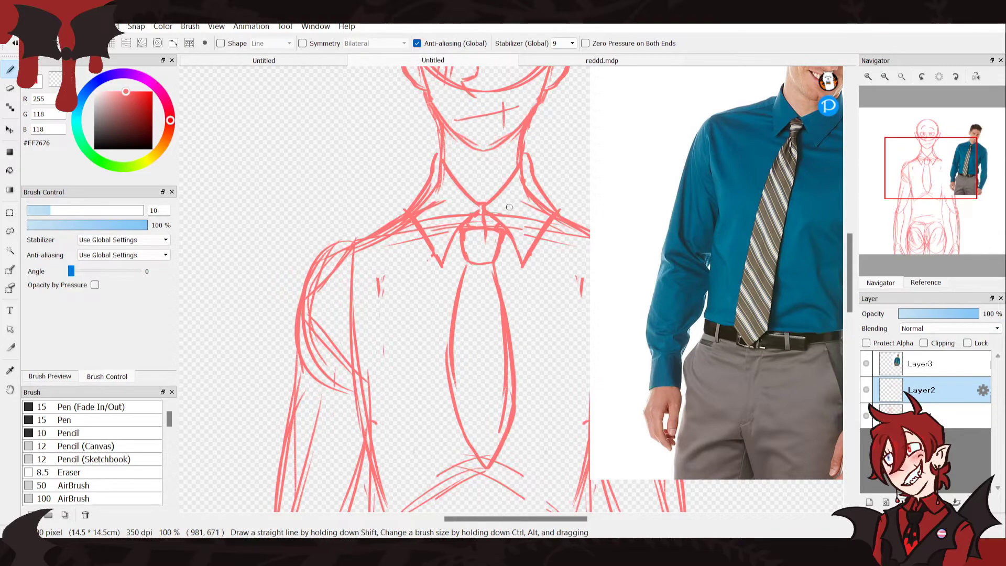
pyautogui.hotkey('ctrl', 'z')
pyautogui.hotkey('ctrl', 'z')
pyautogui.hotkey('ctrl', 'z')
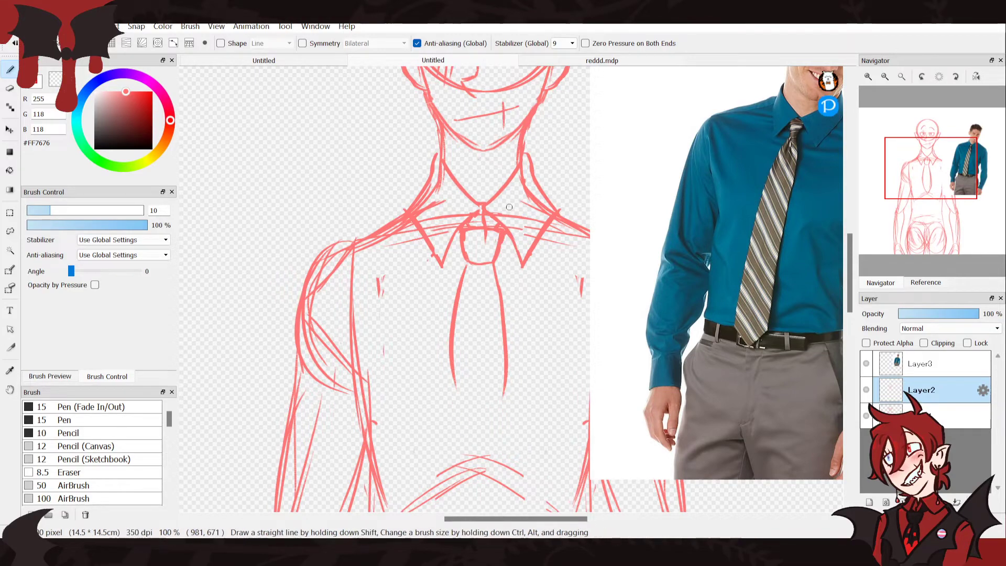
# Show the character reference and try closing the tie with a short pointed tip above the stomach lines
pyautogui.click(926, 282)
pyautogui.scroll(-2, 932, 181)
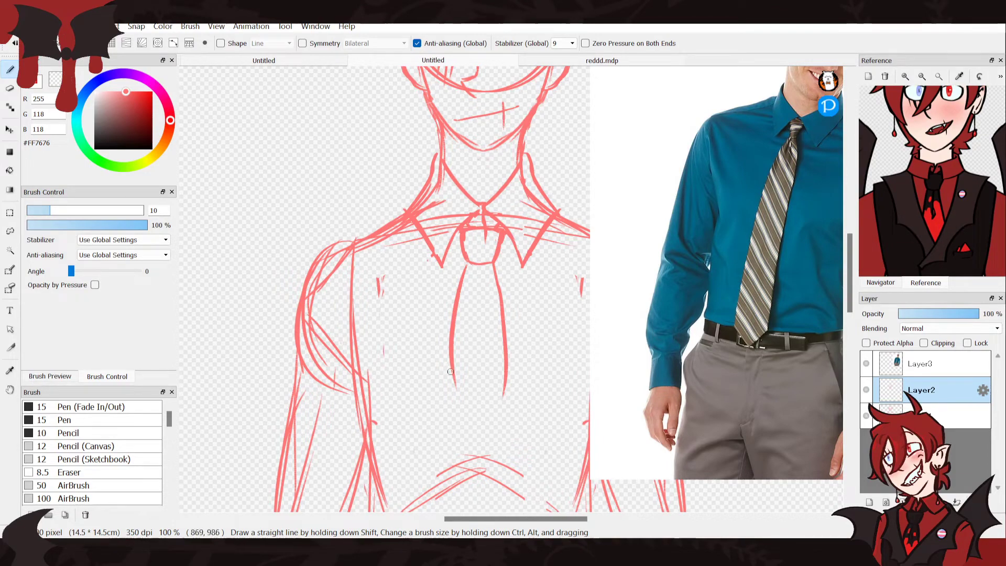
pyautogui.moveTo(446, 374)
pyautogui.mouseDown()
pyautogui.moveTo(485, 434)
pyautogui.moveTo(508, 387)
pyautogui.mouseUp()
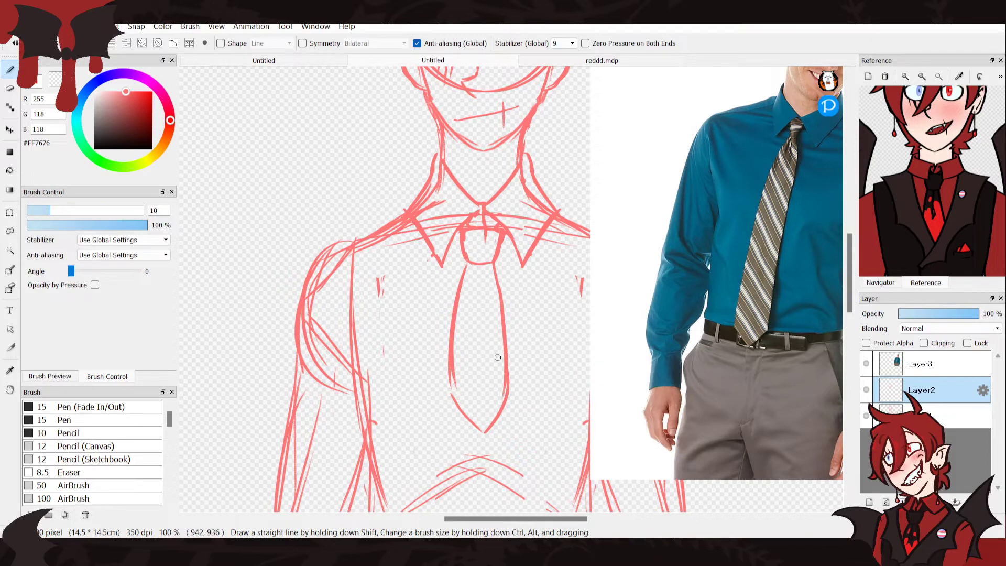
pyautogui.hotkey('ctrl', 'z')
pyautogui.hotkey('ctrl', 'z')
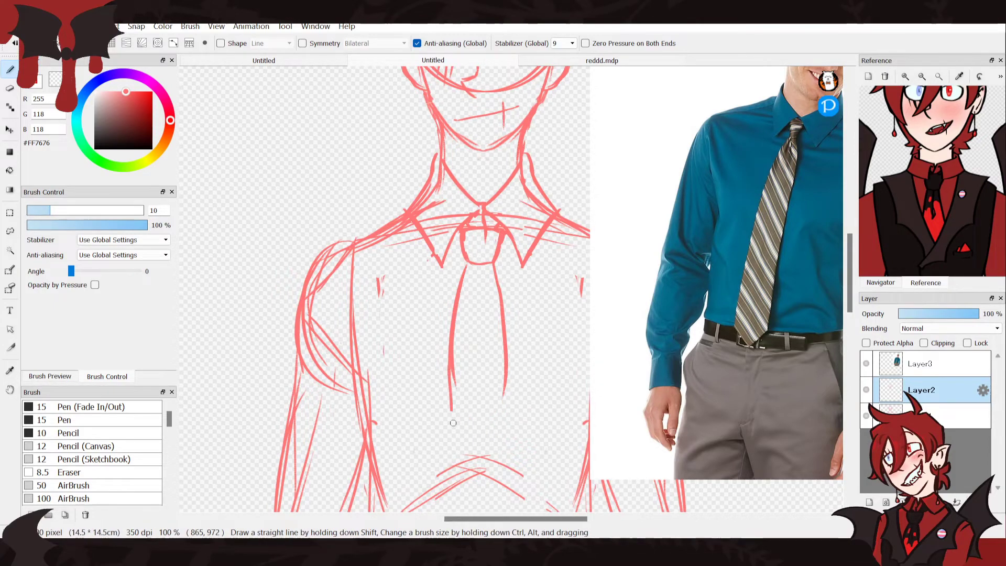
# Extend both tie sides into a point at the stomach lines and add a narrow fold line below the knot
pyautogui.moveTo(452, 398); pyautogui.dragTo(486, 463)
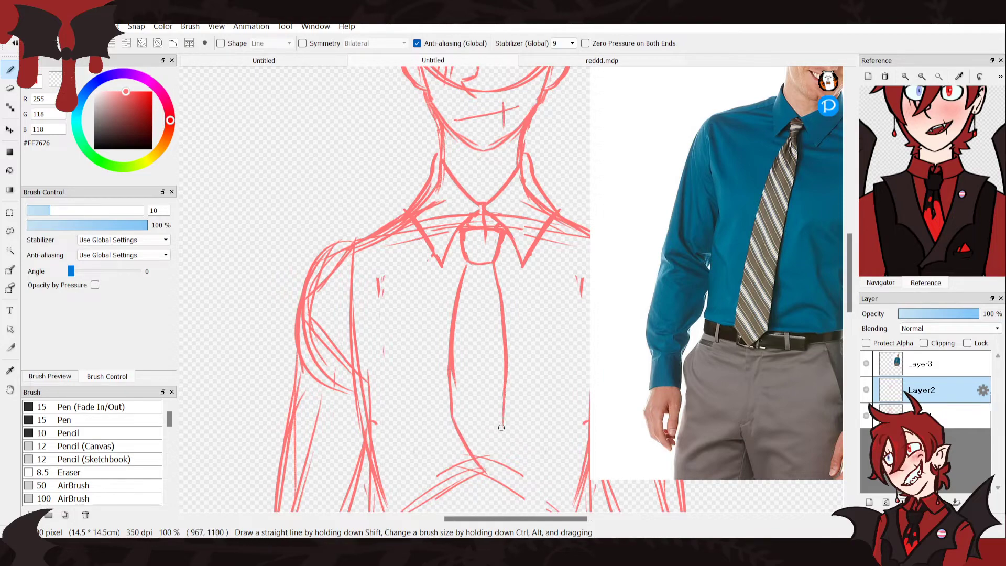
pyautogui.moveTo(507, 422)
pyautogui.mouseDown()
pyautogui.moveTo(481, 469)
pyautogui.moveTo(511, 414)
pyautogui.moveTo(506, 426)
pyautogui.moveTo(507, 353)
pyautogui.moveTo(509, 427)
pyautogui.moveTo(502, 338)
pyautogui.mouseUp()
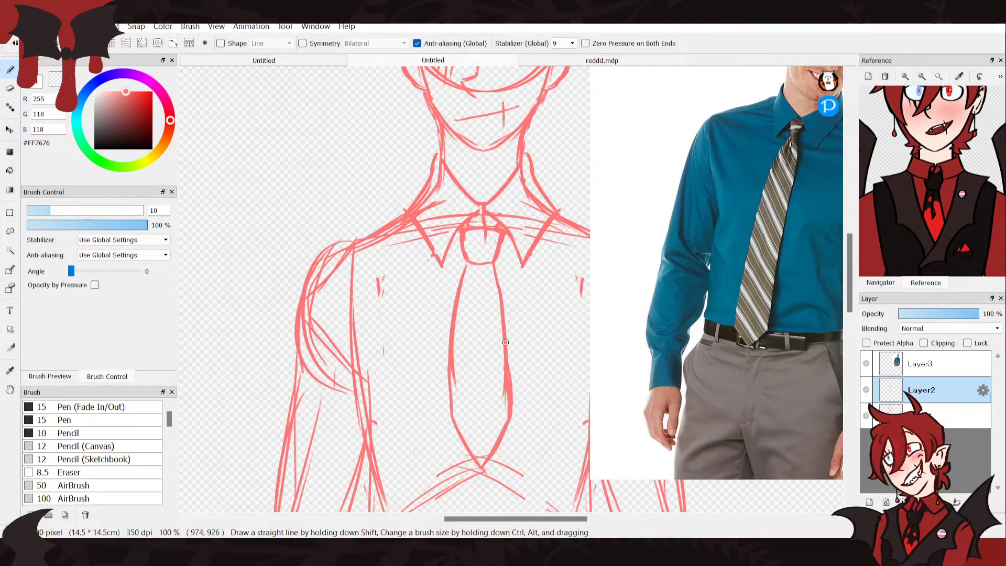
pyautogui.moveTo(480, 270)
pyautogui.mouseDown()
pyautogui.moveTo(484, 331)
pyautogui.moveTo(475, 302)
pyautogui.mouseUp()
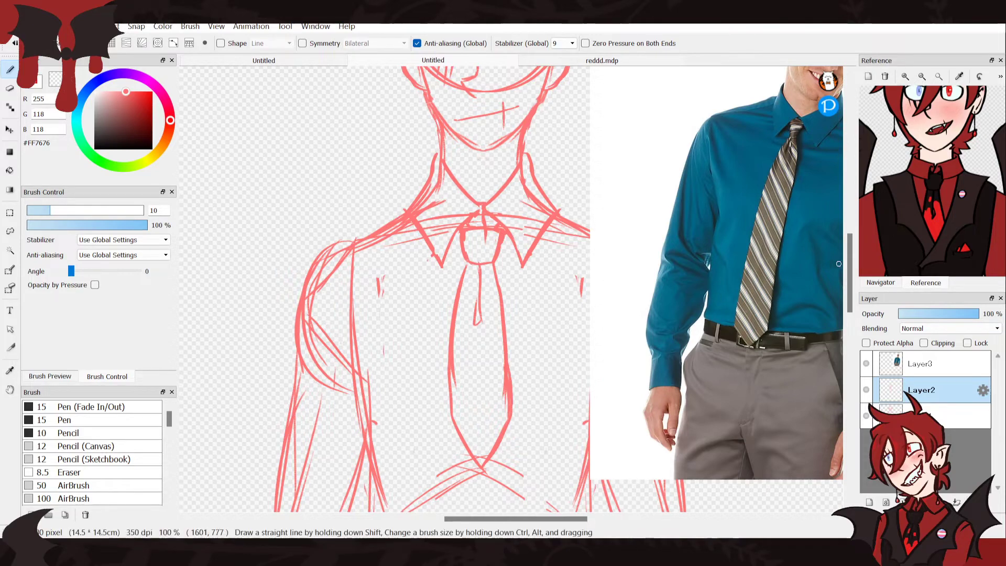
# Bring back the canvas overview, delete Layer3 with the shirt-and-tie photo, and switch to the Move tool
pyautogui.click(881, 282)
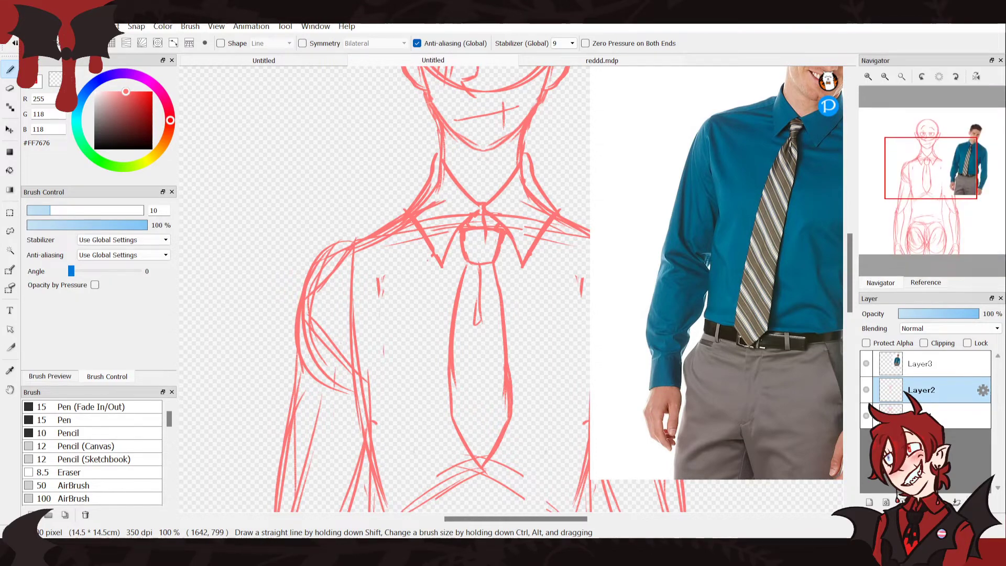
pyautogui.click(933, 364)
pyautogui.click(974, 502)
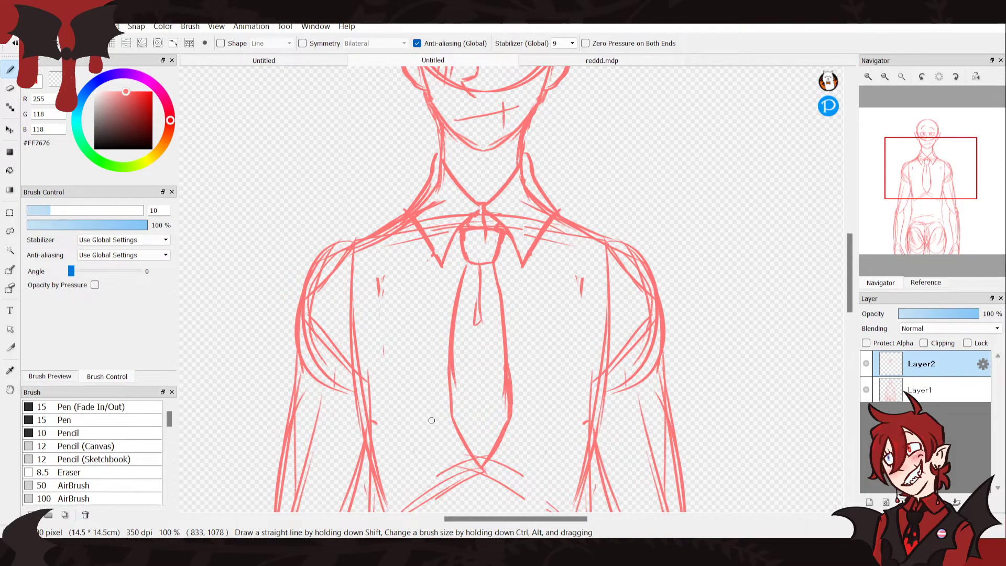
pyautogui.press('v')
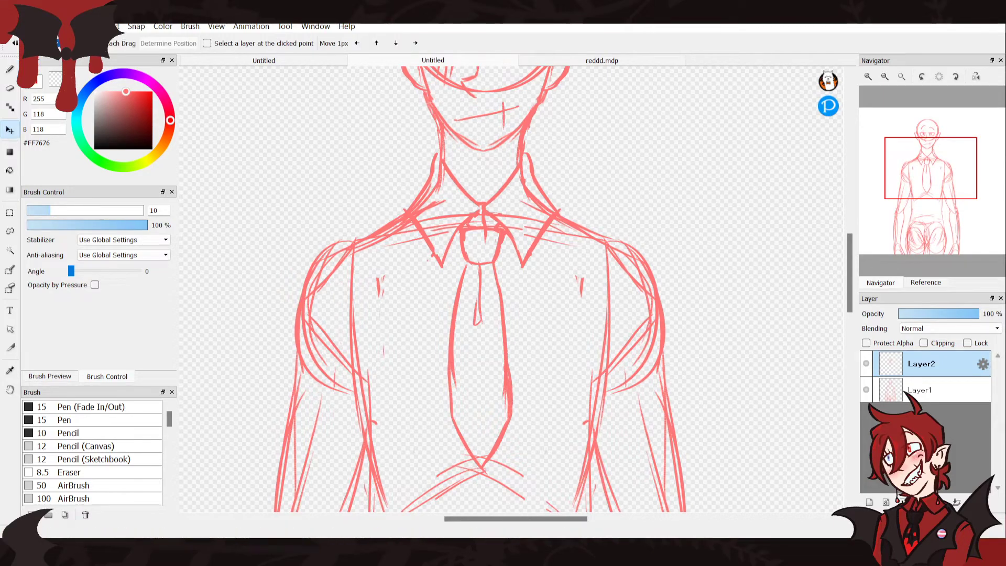
pyautogui.moveTo(346, 154); pyautogui.dragTo(345, 153)
pyautogui.hotkey('ctrl', 'z')
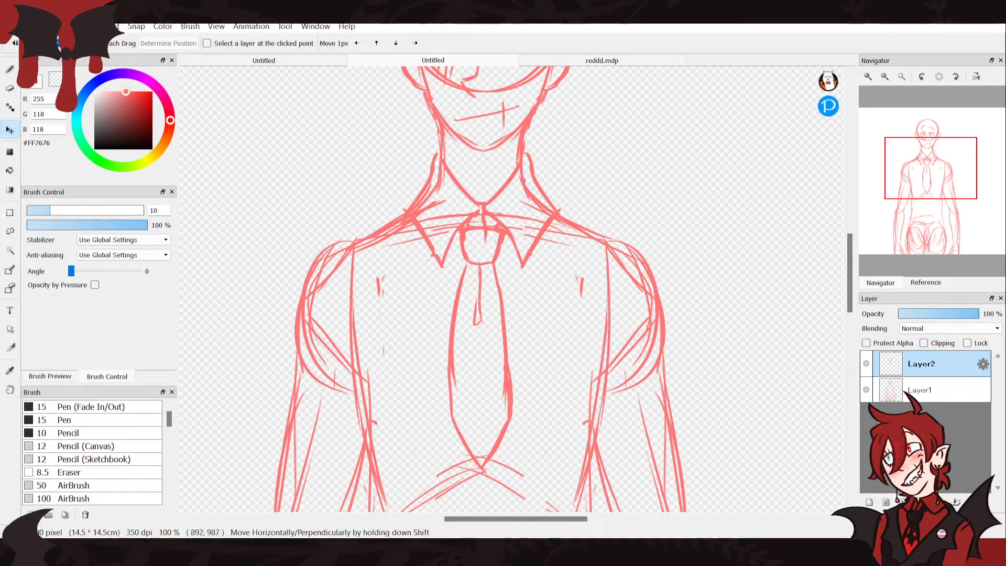
# Paste the vest reference photo as a new layer, scale it down and place it in the canvas's upper left area
pyautogui.scroll(2, 654, 175)
pyautogui.scroll(-5, 511, 289)
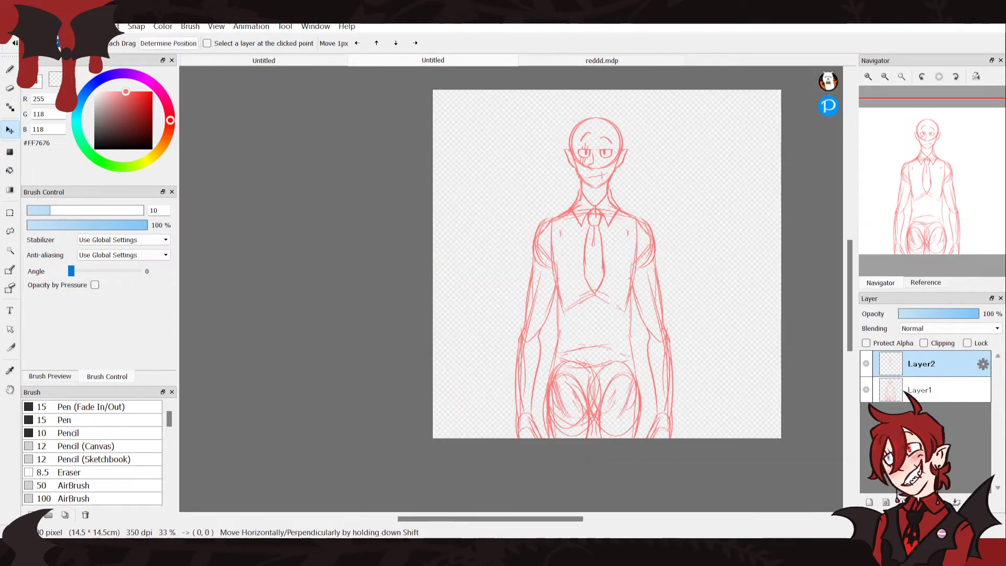
pyautogui.hotkey('ctrl', 'v')
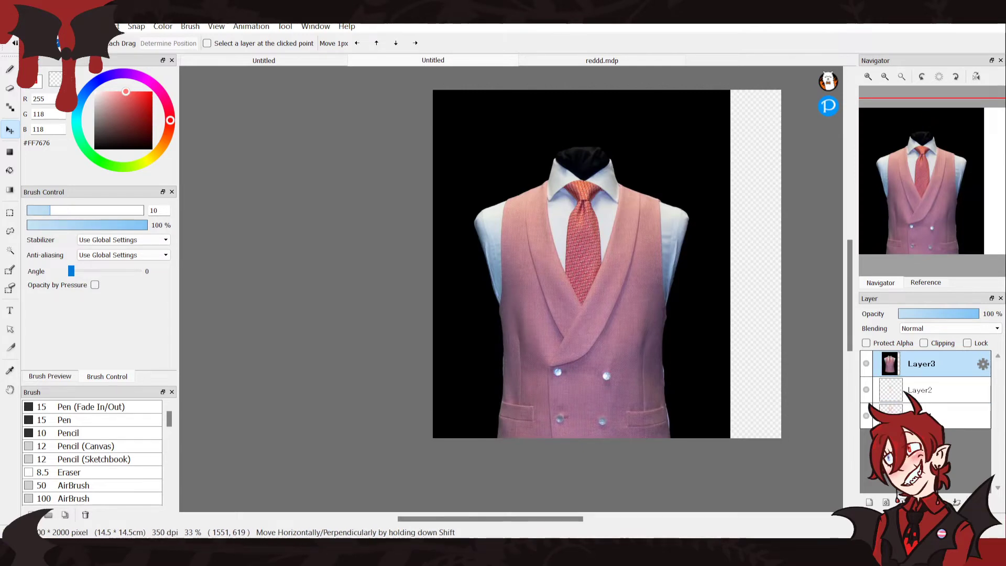
pyautogui.hotkey('ctrl', 't')
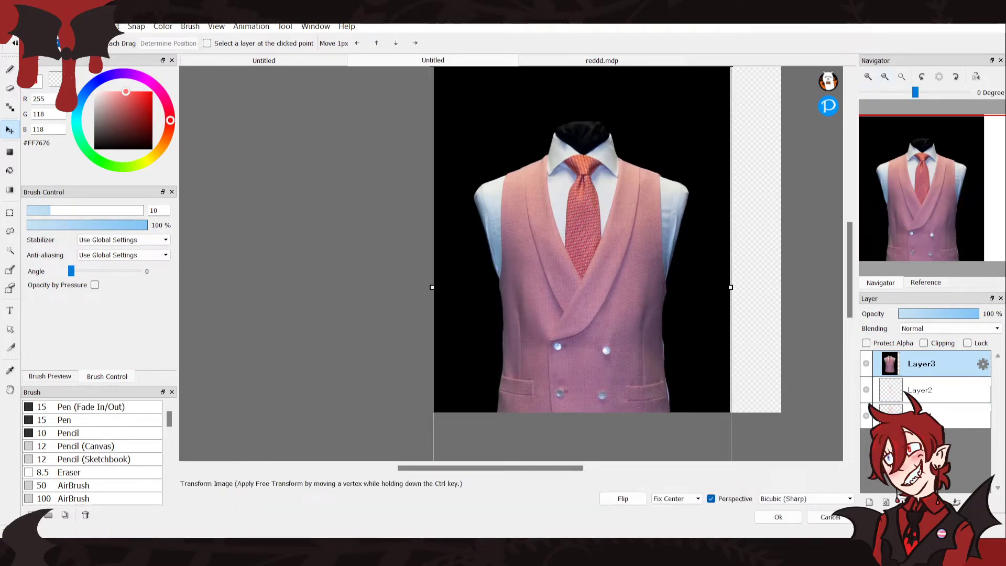
pyautogui.click(884, 76)
pyautogui.moveTo(676, 114); pyautogui.dragTo(621, 196)
pyautogui.moveTo(574, 262); pyautogui.dragTo(530, 187)
pyautogui.click(778, 517)
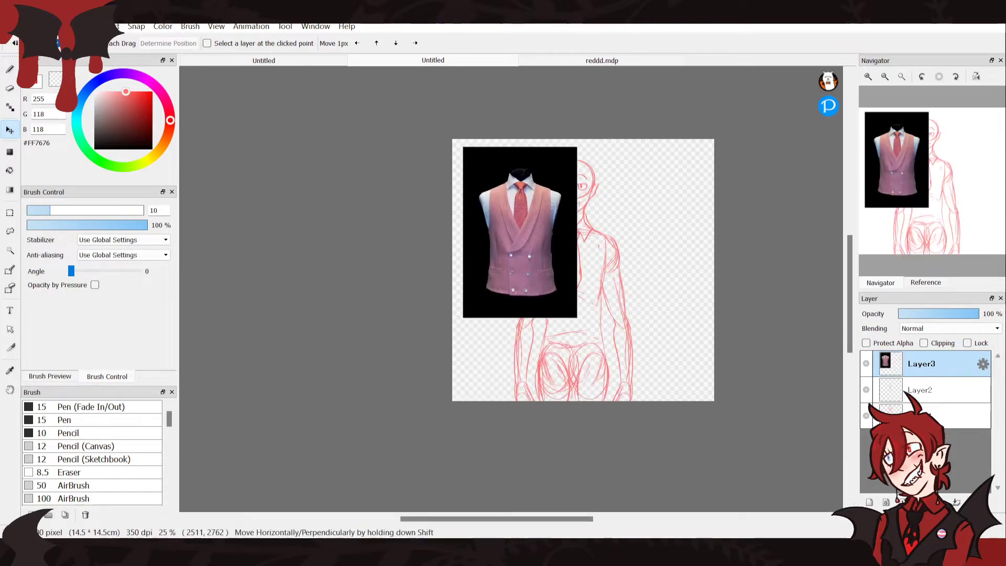
# Draw scalloped, bat-wing-shaped lapel outlines and the V neckline over the vest in the reference photo
pyautogui.press('b')
pyautogui.click(868, 77)
pyautogui.click(869, 77)
pyautogui.click(869, 77)
pyautogui.moveTo(634, 78); pyautogui.dragTo(576, 243)
pyautogui.moveTo(517, 234)
pyautogui.mouseDown()
pyautogui.moveTo(553, 243)
pyautogui.moveTo(555, 304)
pyautogui.moveTo(544, 362)
pyautogui.moveTo(492, 409)
pyautogui.mouseUp()
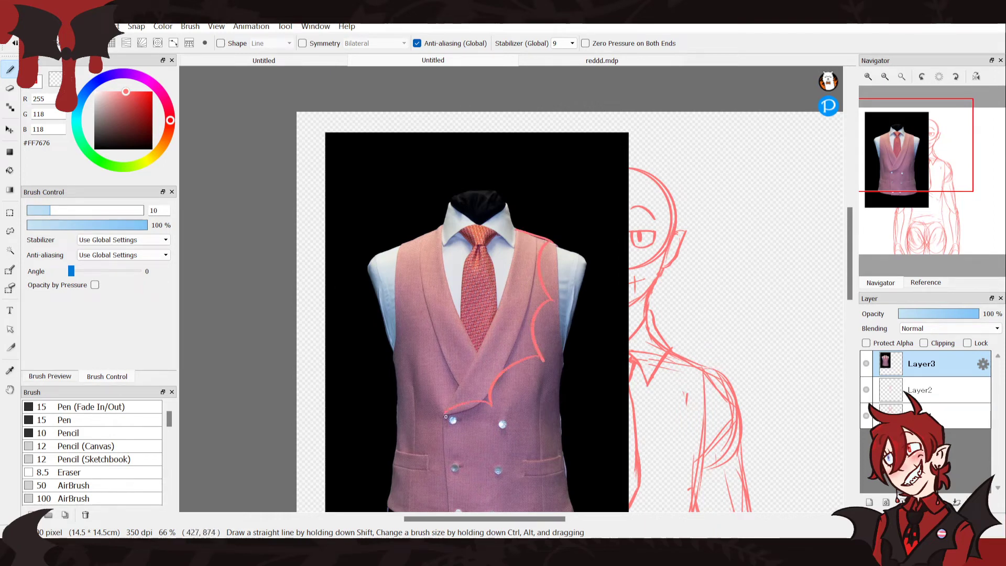
pyautogui.moveTo(508, 263); pyautogui.dragTo(488, 321)
pyautogui.moveTo(425, 234)
pyautogui.mouseDown()
pyautogui.moveTo(413, 253)
pyautogui.moveTo(410, 311)
pyautogui.moveTo(433, 367)
pyautogui.moveTo(451, 381)
pyautogui.mouseUp()
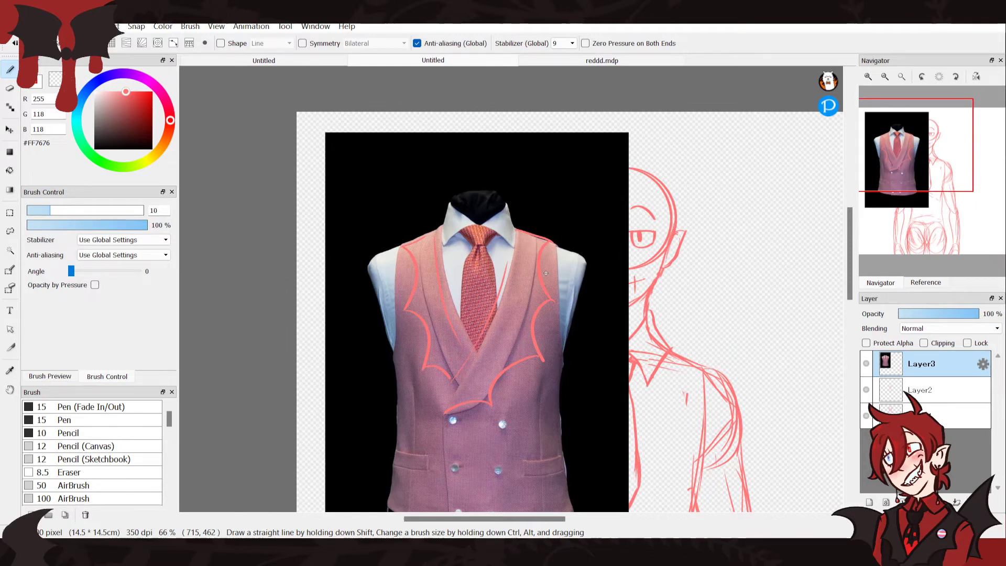
# Shrink the marked-up vest reference further and place it in the canvas's upper left corner, clear of the figure
pyautogui.hotkey('ctrl', 't')
pyautogui.moveTo(630, 107); pyautogui.dragTo(544, 235)
pyautogui.moveTo(477, 334); pyautogui.dragTo(410, 213)
pyautogui.click(779, 517)
# Add a new layer directly above Layer2 for the vest sketch
pyautogui.click(920, 390)
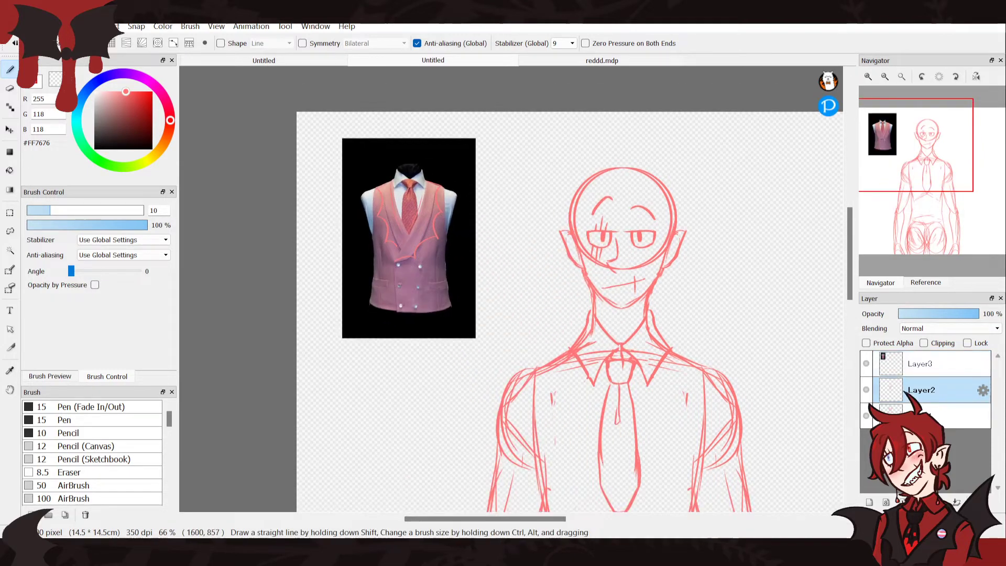
pyautogui.click(869, 502)
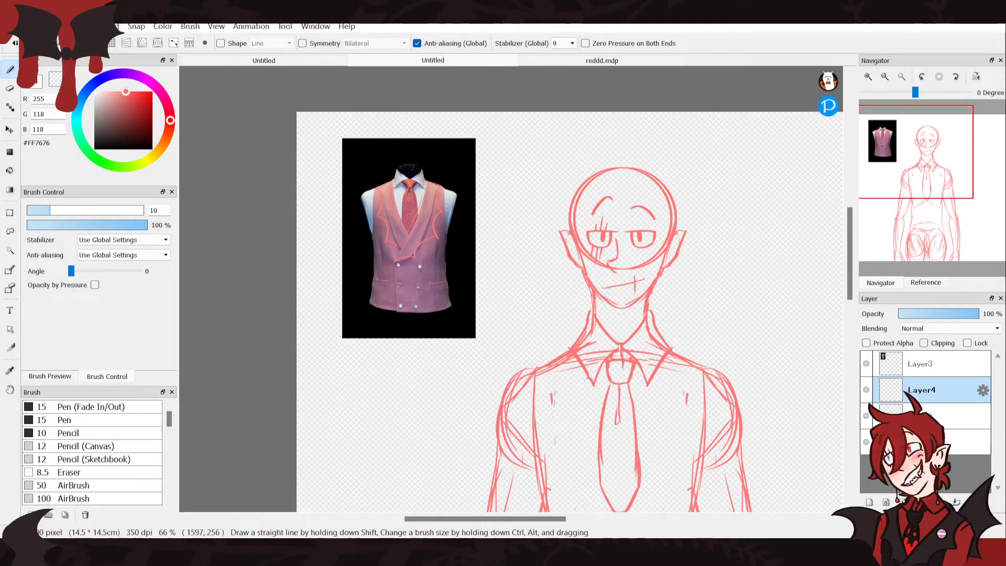
pyautogui.click(885, 77)
pyautogui.moveTo(898, 152); pyautogui.dragTo(905, 183)
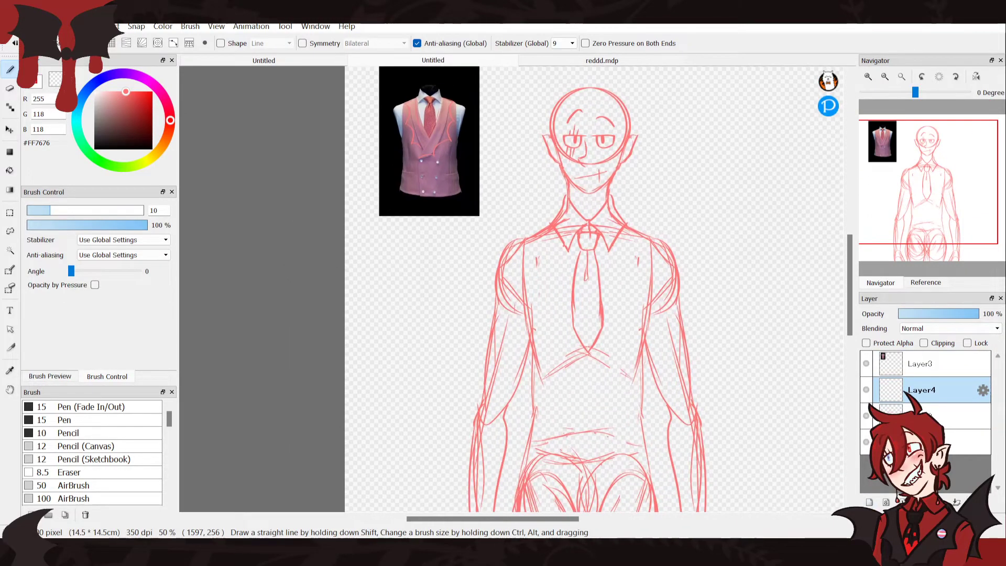
pyautogui.moveTo(633, 232); pyautogui.dragTo(600, 297)
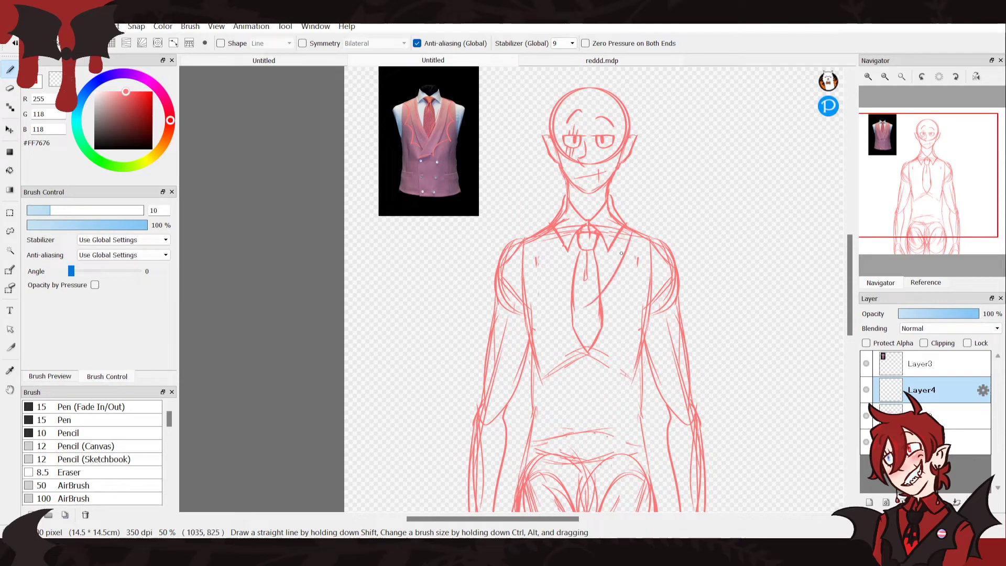
pyautogui.moveTo(626, 249)
pyautogui.mouseDown()
pyautogui.moveTo(575, 318)
pyautogui.moveTo(605, 289)
pyautogui.moveTo(557, 319)
pyautogui.mouseUp()
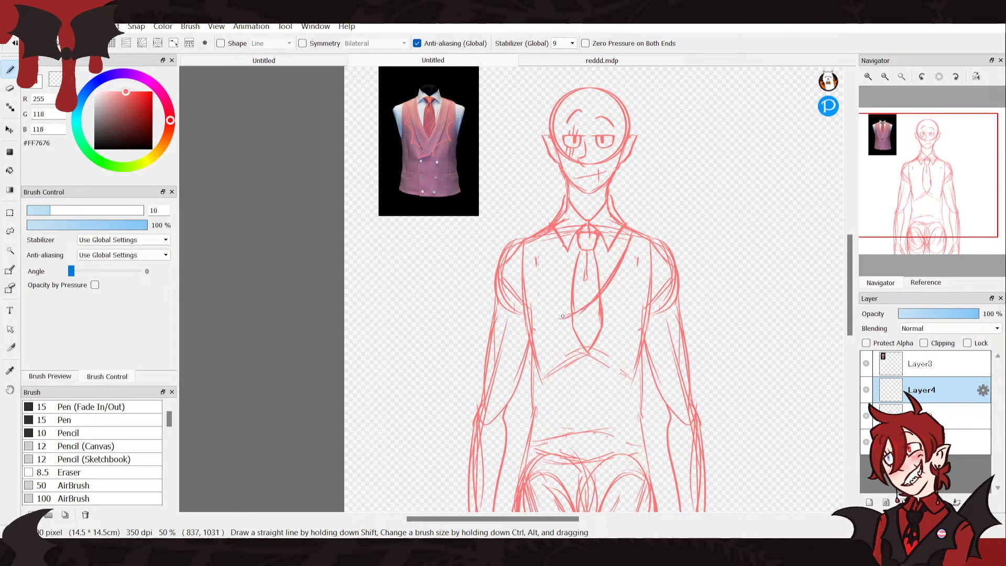
pyautogui.hotkey('ctrl', 'z')
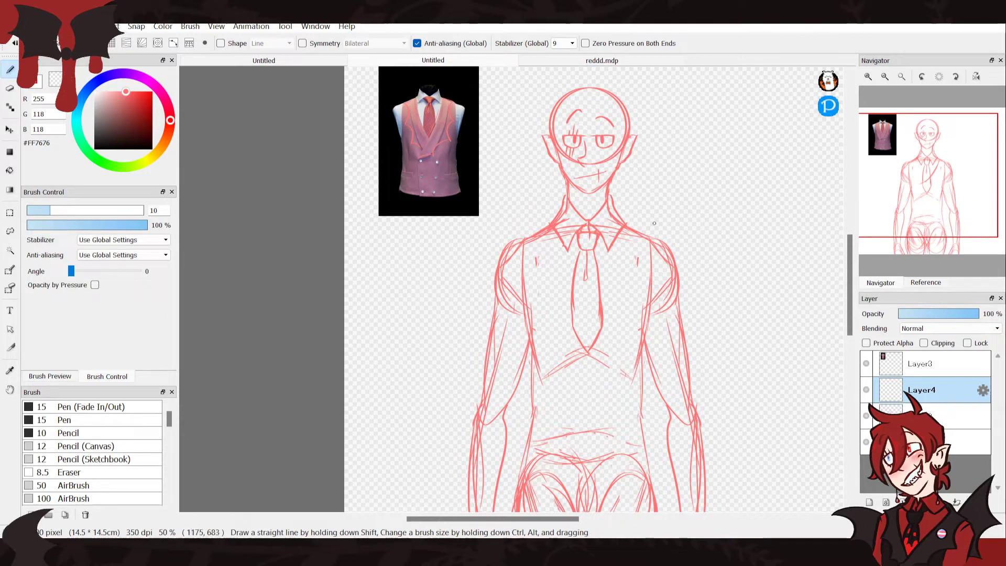
# Sketch the vest's diagonal neckline from the collar across the tie plus its vertical front edge, erasing stray lines with the transparent colour
pyautogui.moveTo(638, 235); pyautogui.dragTo(575, 312)
pyautogui.moveTo(625, 227); pyautogui.dragTo(557, 338)
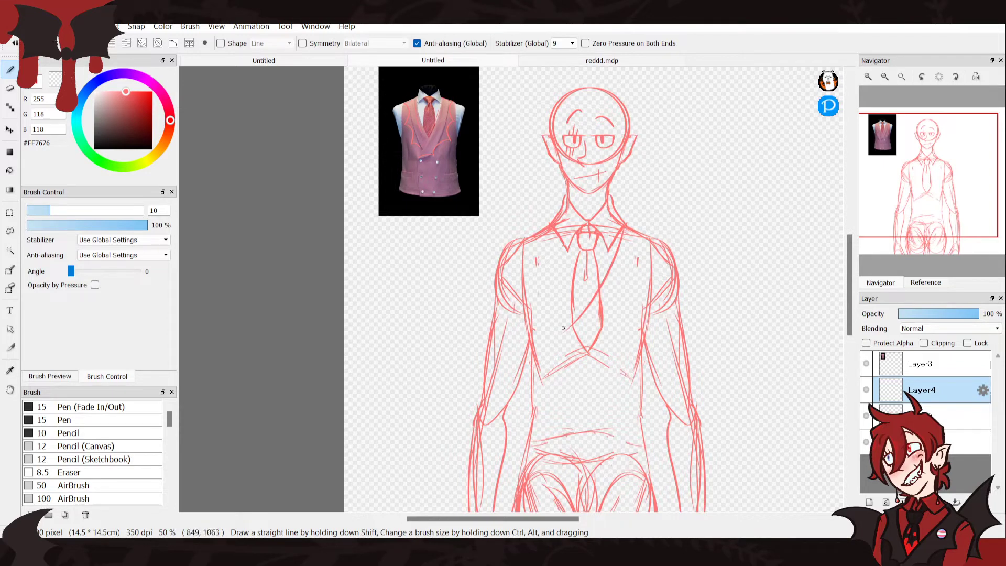
pyautogui.moveTo(624, 229); pyautogui.dragTo(550, 370)
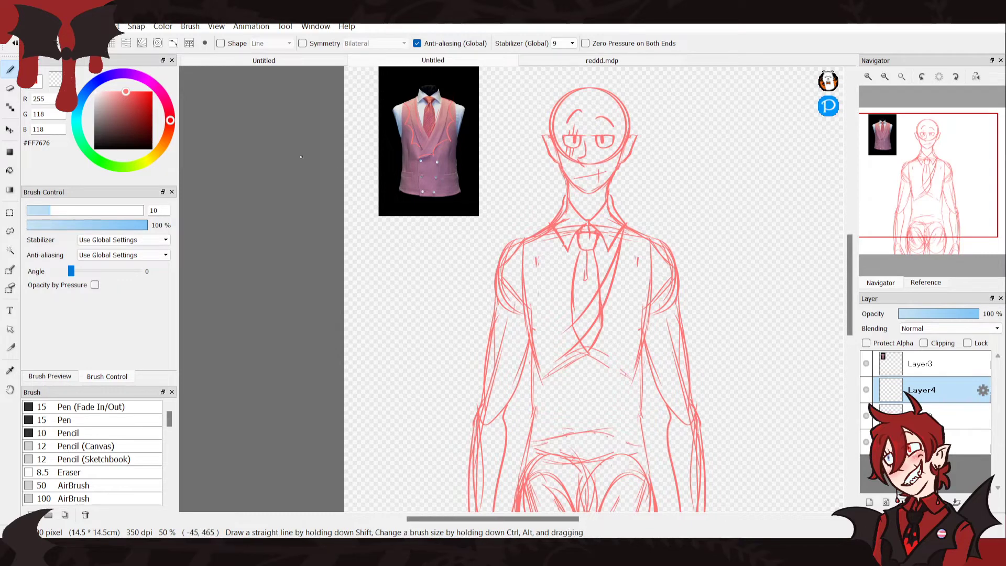
pyautogui.click(55, 79)
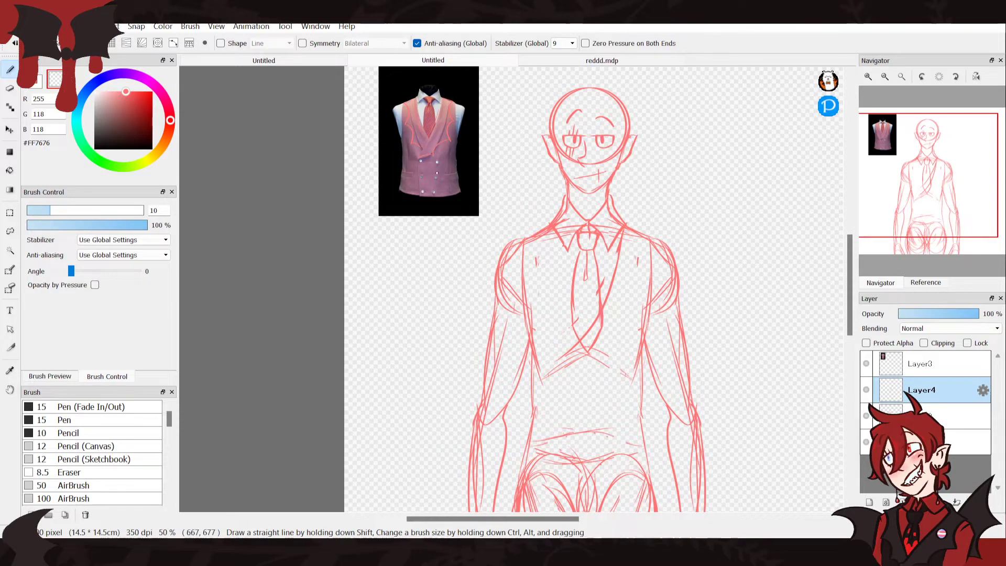
pyautogui.click(34, 78)
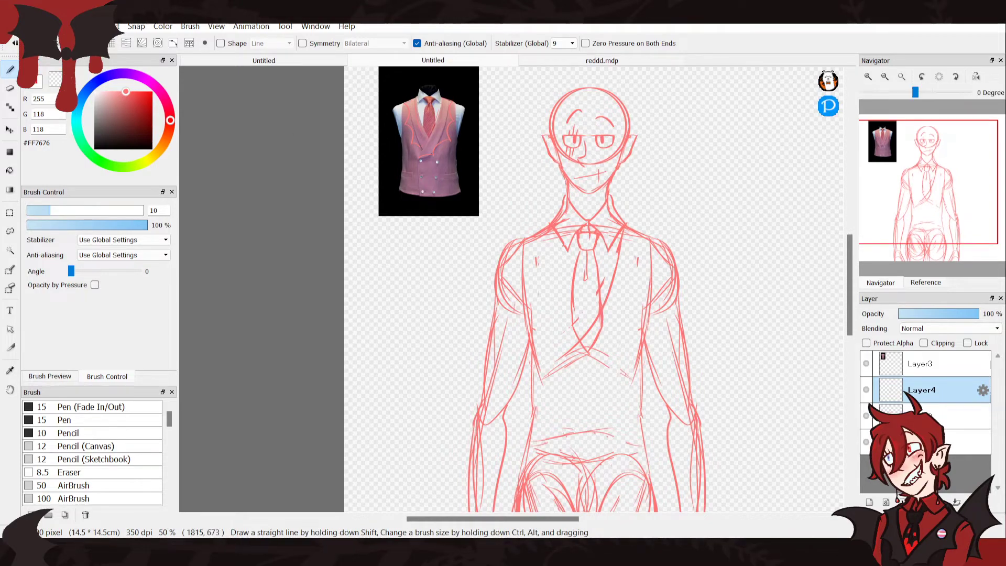
pyautogui.moveTo(910, 224); pyautogui.dragTo(909, 220)
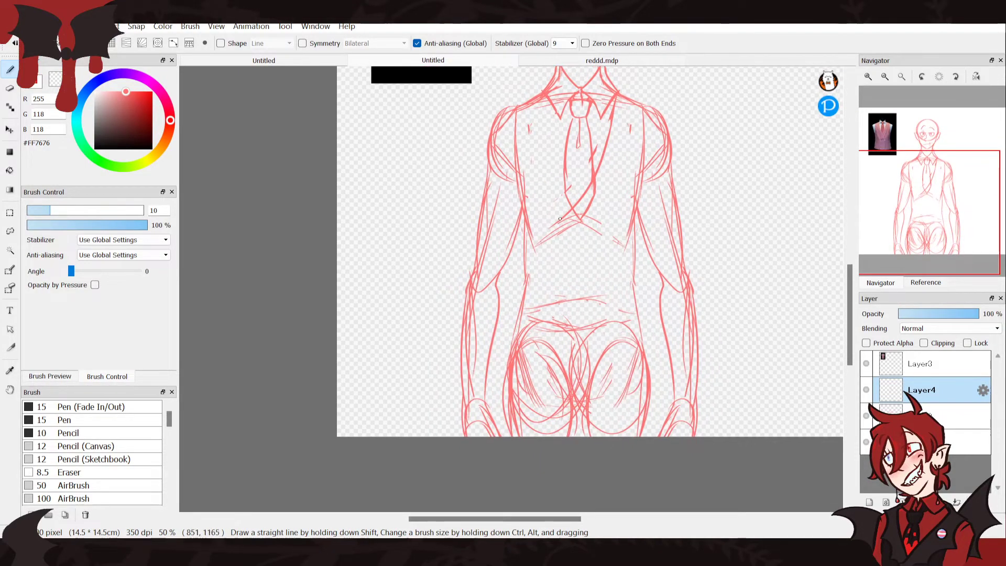
pyautogui.moveTo(549, 227)
pyautogui.mouseDown()
pyautogui.moveTo(562, 356)
pyautogui.moveTo(548, 272)
pyautogui.moveTo(558, 353)
pyautogui.mouseUp()
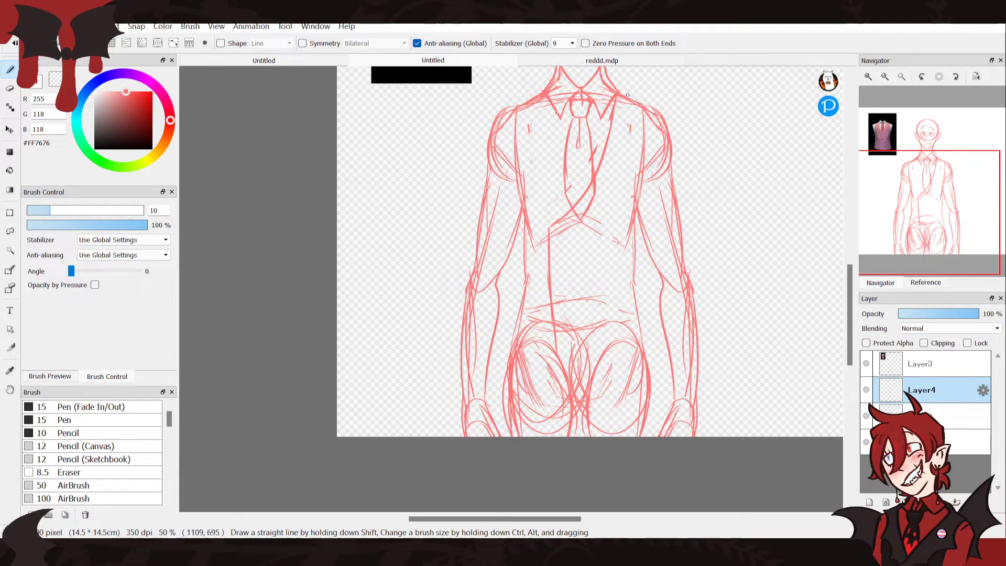
# Draw a looping swirl beside the vest's shoulder on the reference photo's layer, Layer3
pyautogui.moveTo(906, 160)
pyautogui.mouseDown()
pyautogui.moveTo(892, 151)
pyautogui.moveTo(892, 183)
pyautogui.mouseUp()
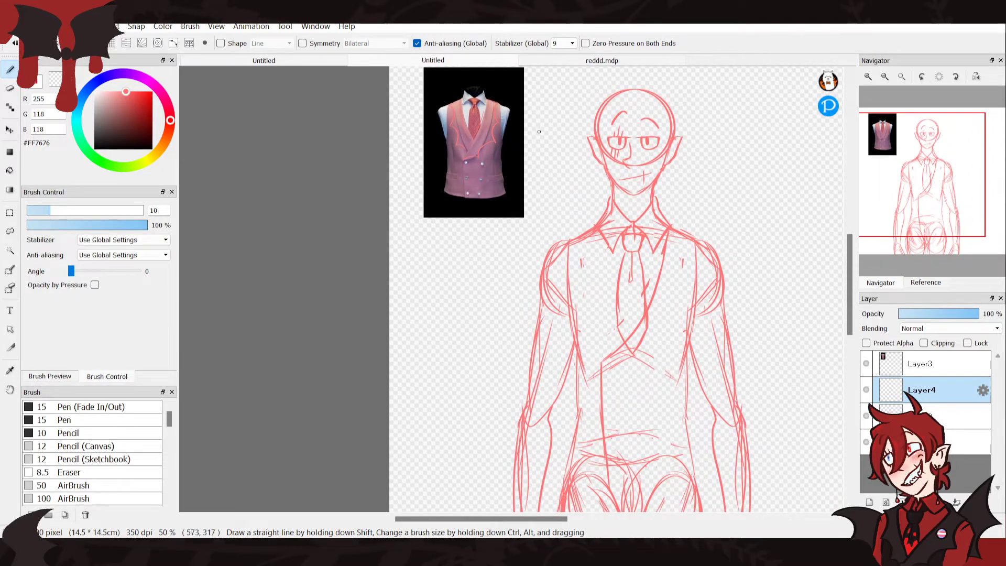
pyautogui.click(938, 365)
pyautogui.moveTo(516, 100); pyautogui.dragTo(507, 122)
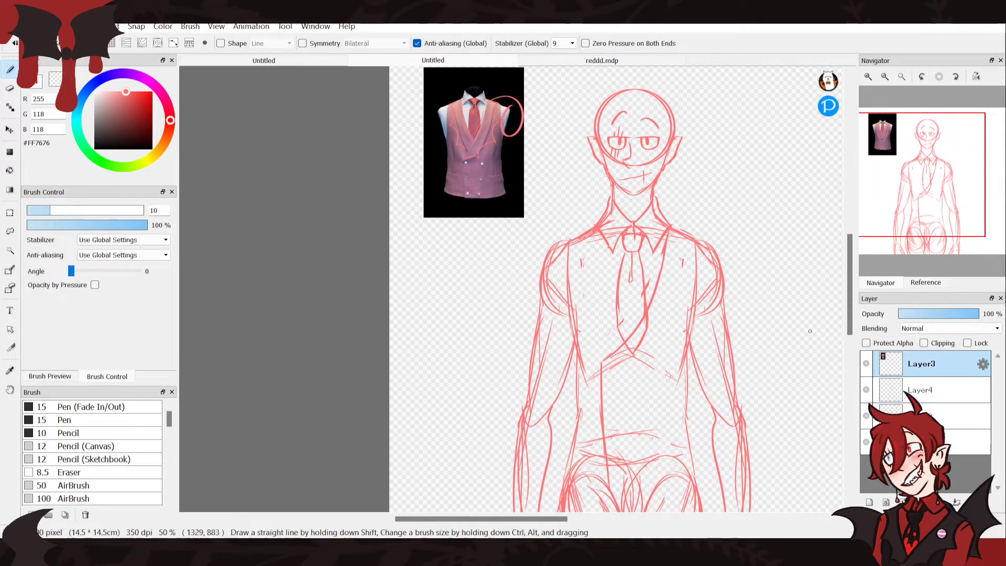
# Move Layer4 above Layer3 and sketch the vest's outer side edge and curved hem on it
pyautogui.moveTo(955, 388); pyautogui.dragTo(962, 366)
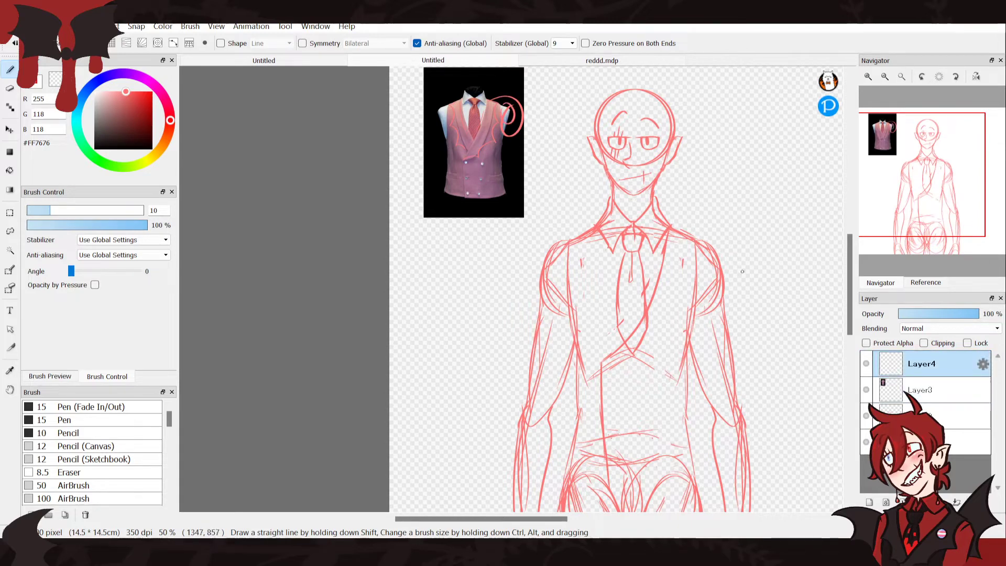
pyautogui.click(964, 442)
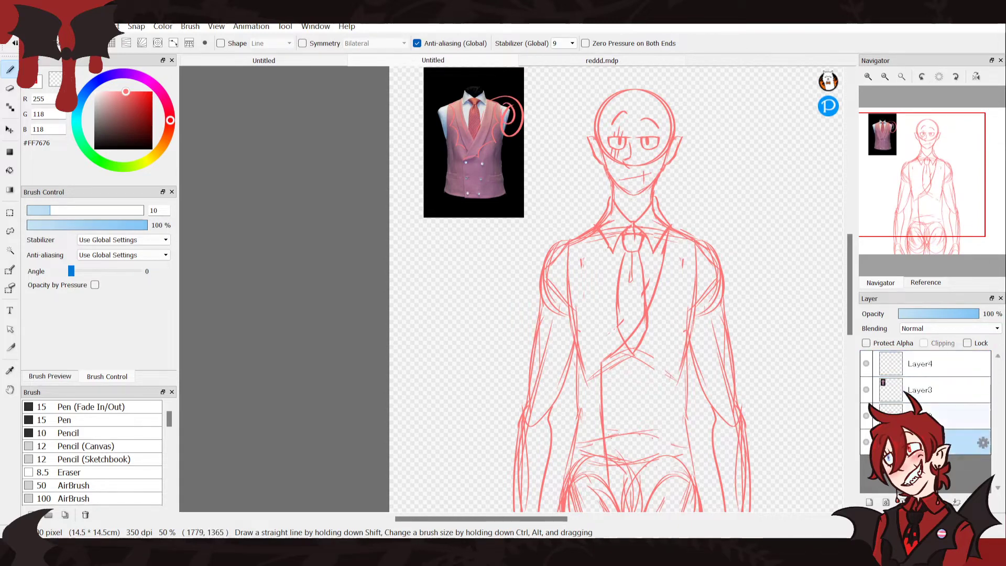
pyautogui.click(951, 390)
pyautogui.click(952, 364)
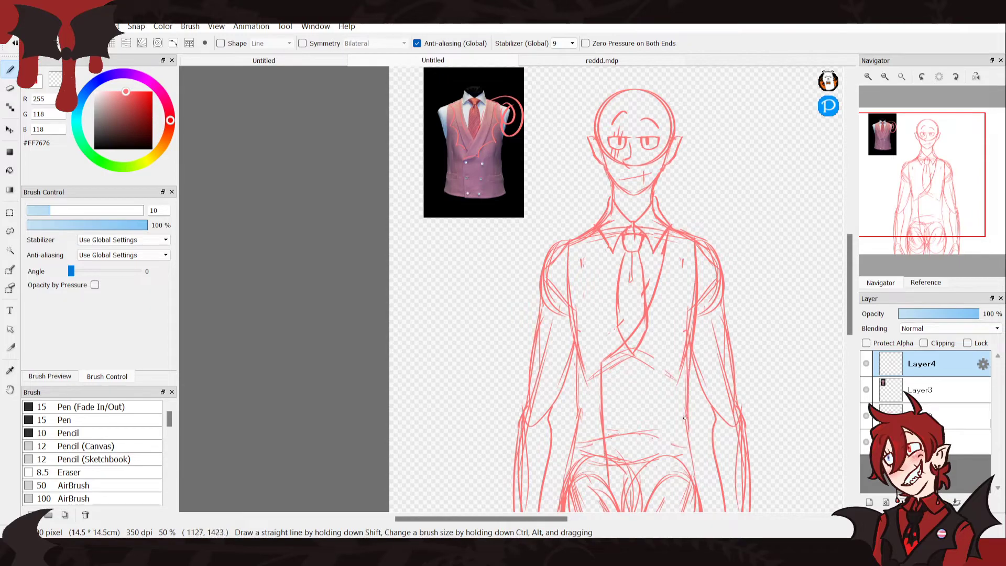
pyautogui.scroll(-4, 786, 315)
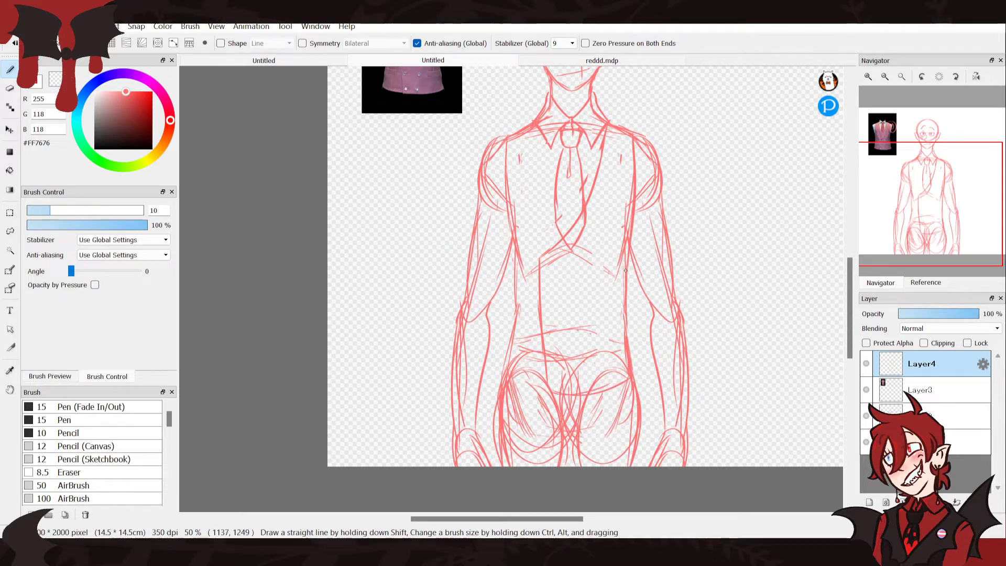
# Duplicate Layer4, flip the copy horizontally and align it over the torso as the vest's other half
pyautogui.hotkey('ctrl', 'shift', 'n')
pyautogui.hotkey('ctrl', 't')
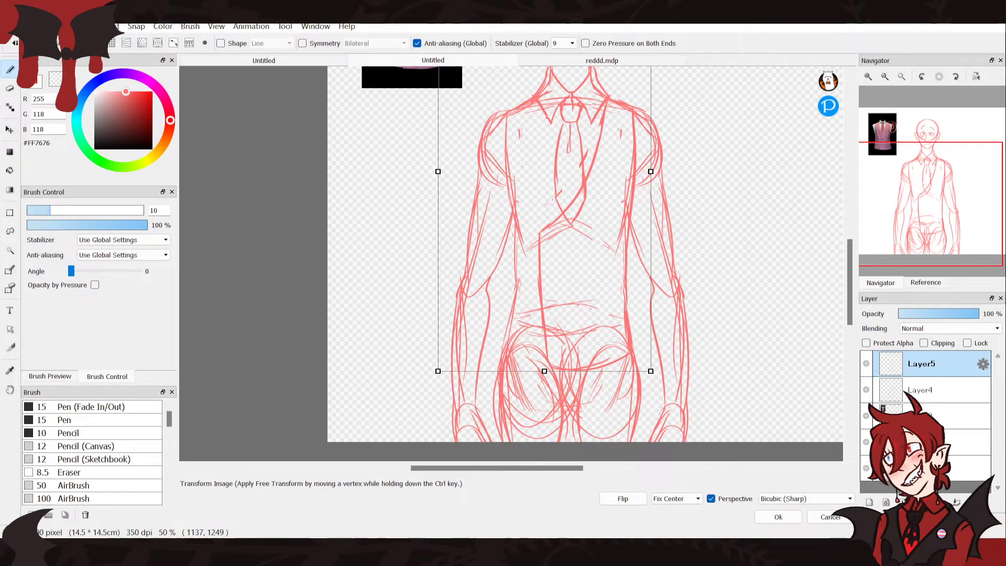
pyautogui.click(778, 517)
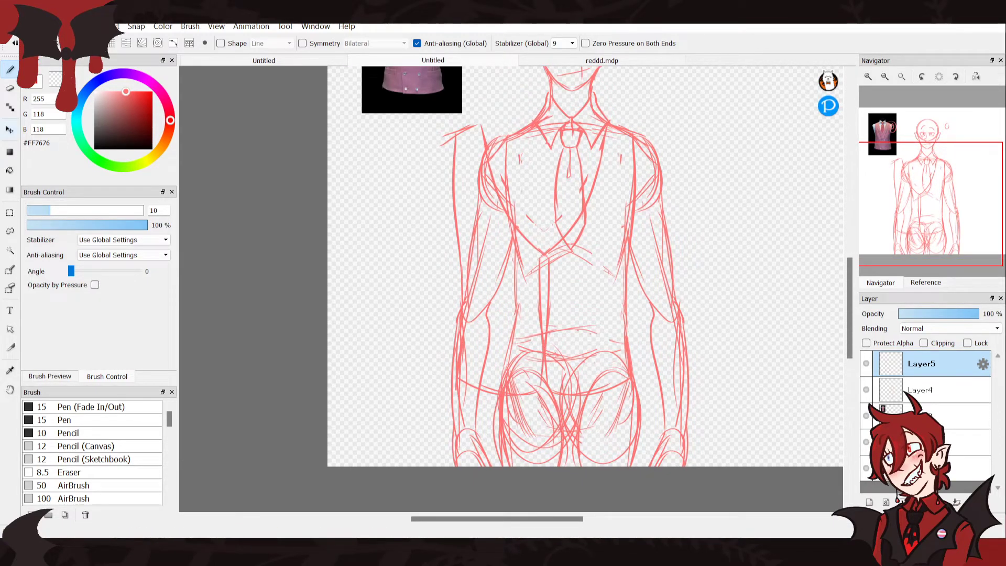
pyautogui.press('v')
pyautogui.moveTo(497, 292); pyautogui.dragTo(551, 294)
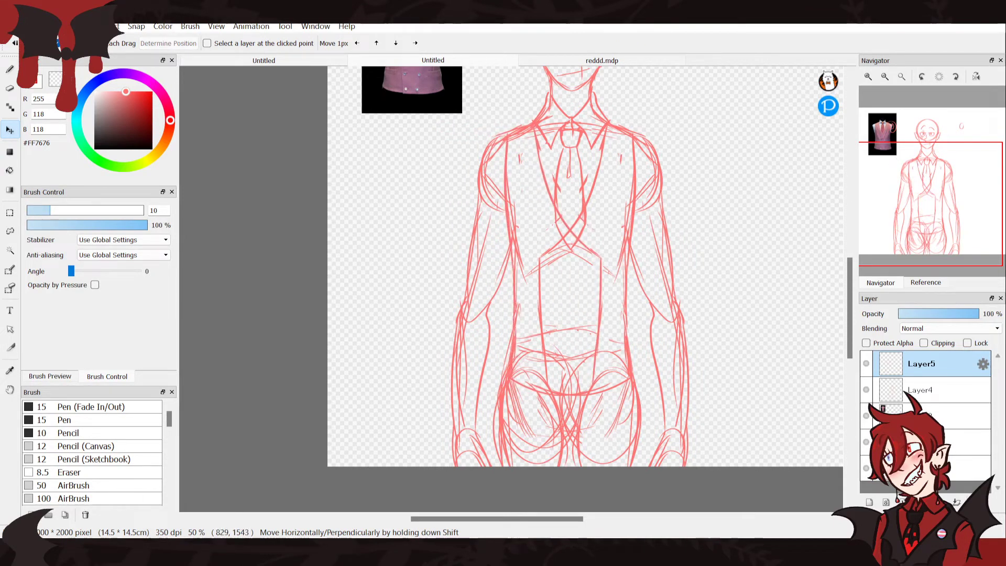
# Lasso the mirrored vest half's extra front edge below the neckline, delete it and clear the selection
pyautogui.press('l')
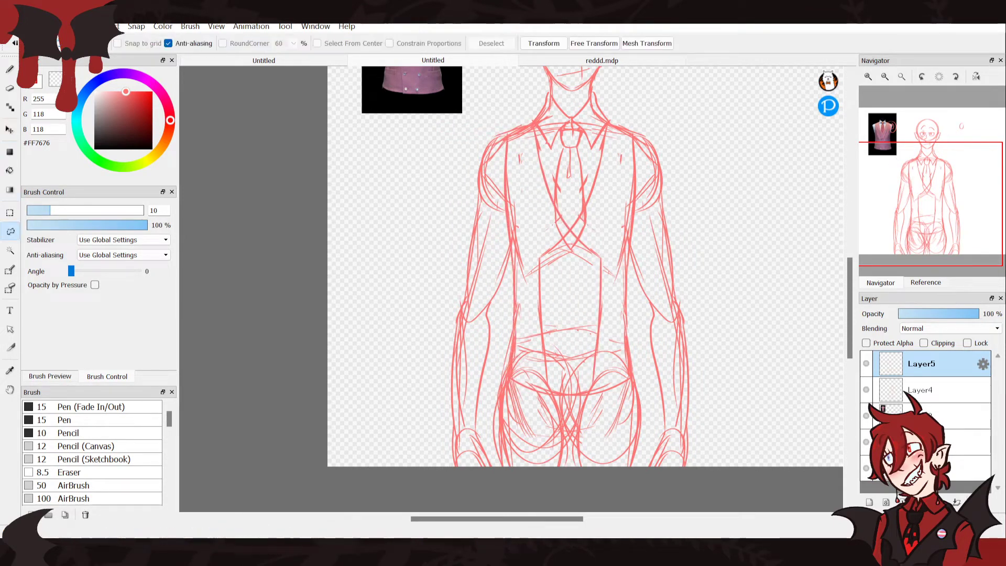
pyautogui.moveTo(588, 216)
pyautogui.mouseDown()
pyautogui.moveTo(576, 365)
pyautogui.moveTo(584, 388)
pyautogui.moveTo(607, 229)
pyautogui.moveTo(589, 216)
pyautogui.mouseUp()
pyautogui.press('Delete')
pyautogui.hotkey('ctrl', 'd')
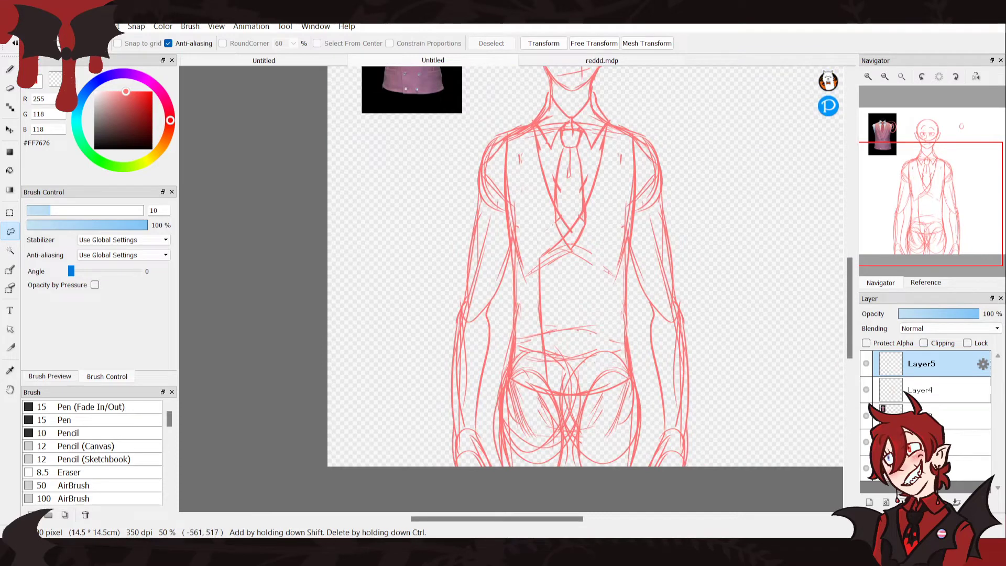
pyautogui.press('b')
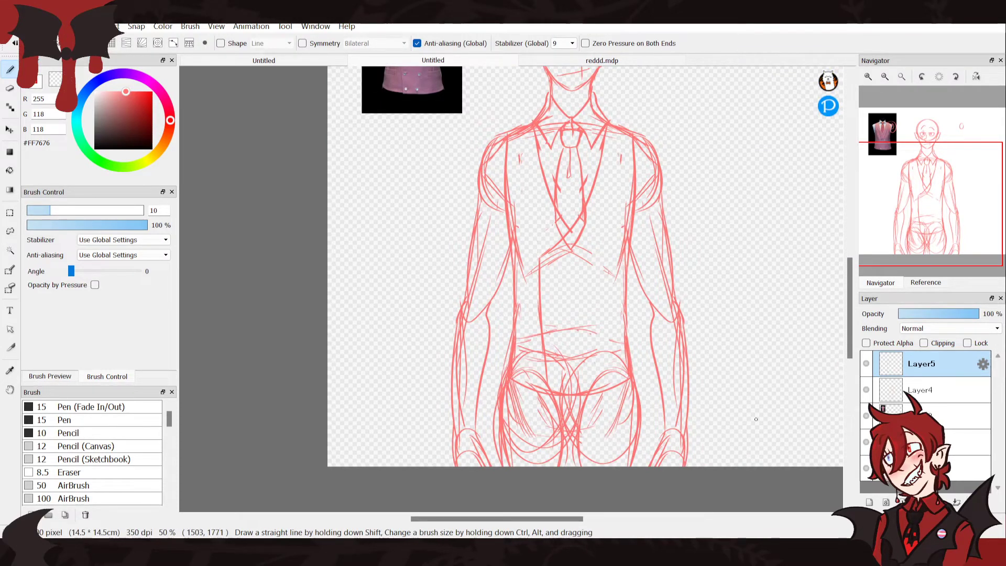
# Lasso the hips on the body sketch layer and try to reposition them with Transform
pyautogui.click(962, 468)
pyautogui.click(10, 231)
pyautogui.moveTo(902, 185); pyautogui.dragTo(906, 190)
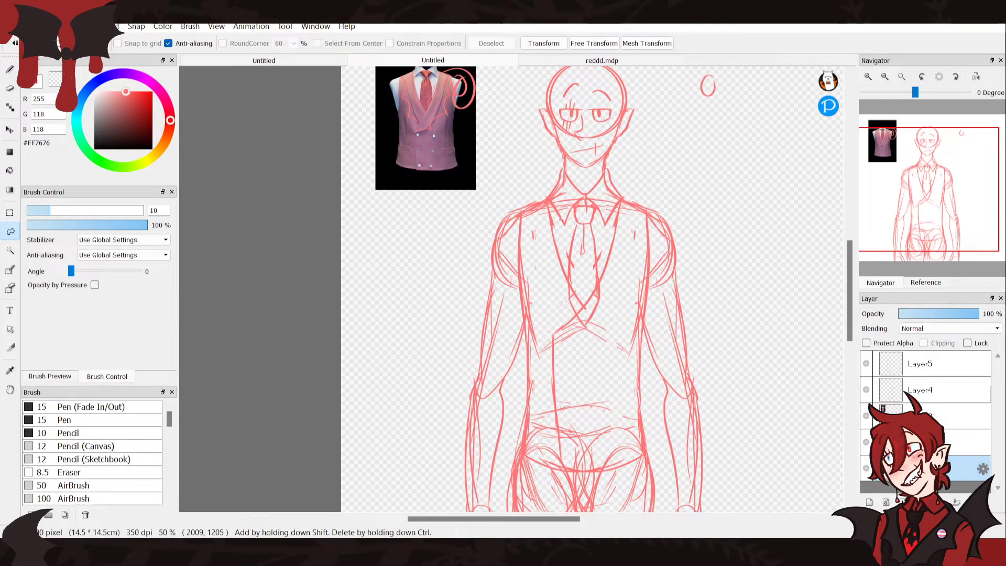
pyautogui.scroll(-3, 592, 289)
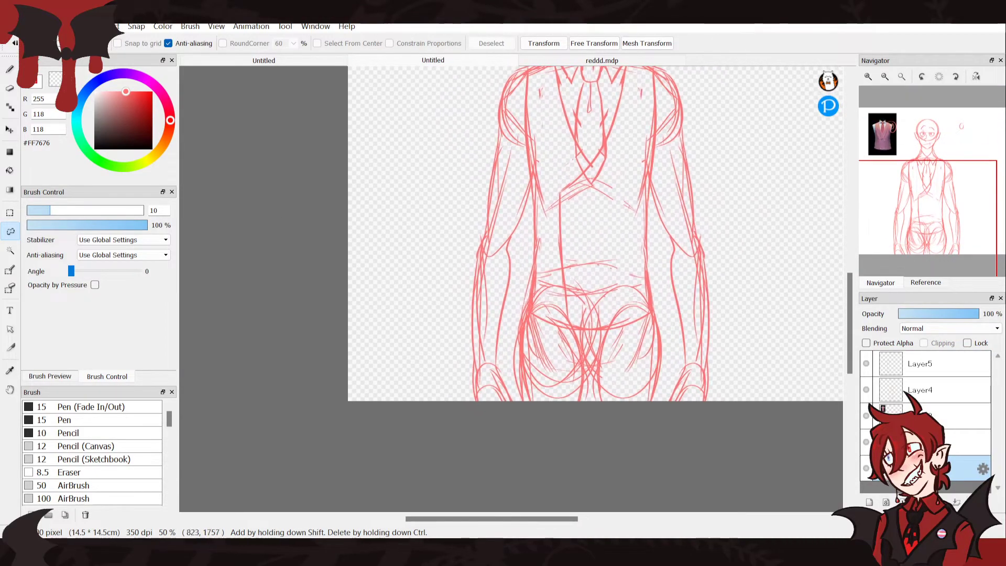
pyautogui.moveTo(519, 405)
pyautogui.mouseDown()
pyautogui.moveTo(607, 470)
pyautogui.moveTo(671, 441)
pyautogui.moveTo(653, 407)
pyautogui.mouseUp()
pyautogui.moveTo(660, 295)
pyautogui.mouseDown()
pyautogui.moveTo(639, 277)
pyautogui.moveTo(566, 275)
pyautogui.moveTo(530, 283)
pyautogui.mouseUp()
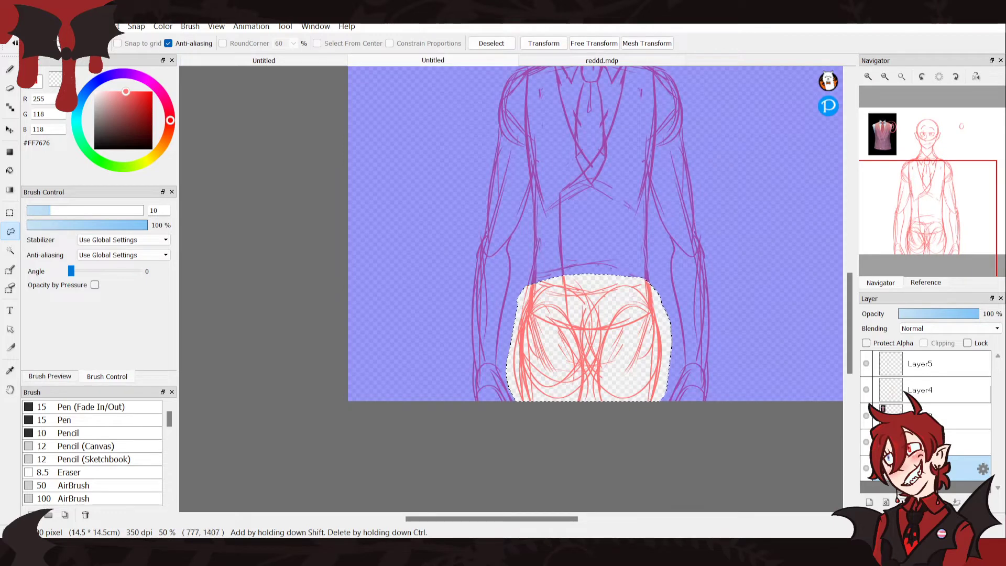
pyautogui.hotkey('ctrl', 't')
pyautogui.moveTo(492, 315); pyautogui.dragTo(494, 314)
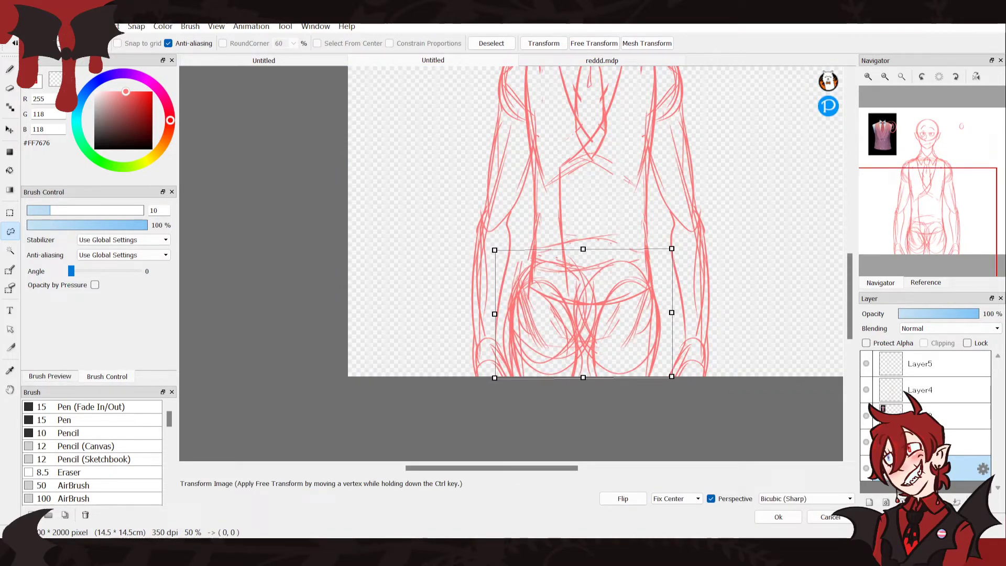
pyautogui.moveTo(583, 313); pyautogui.dragTo(591, 320)
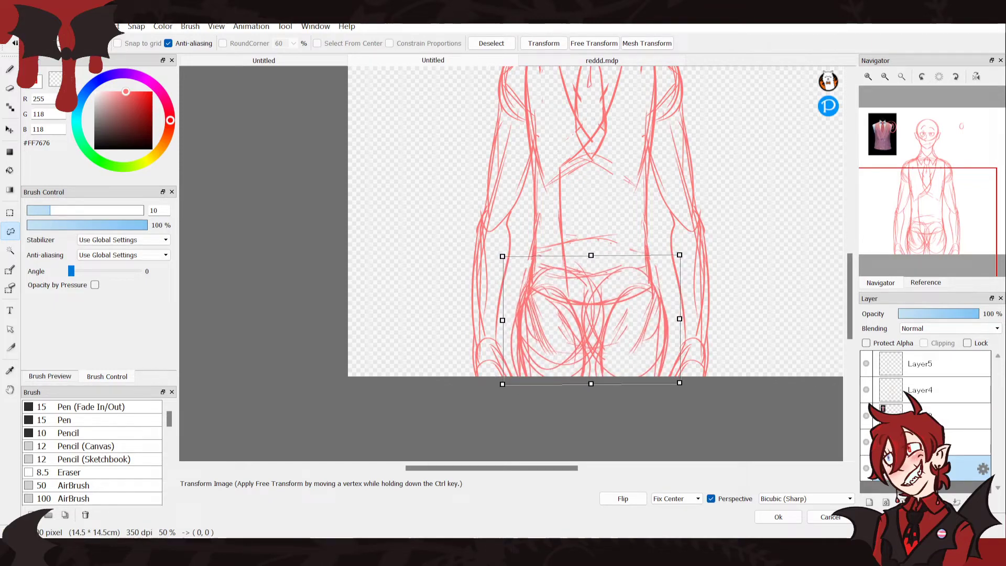
pyautogui.click(830, 517)
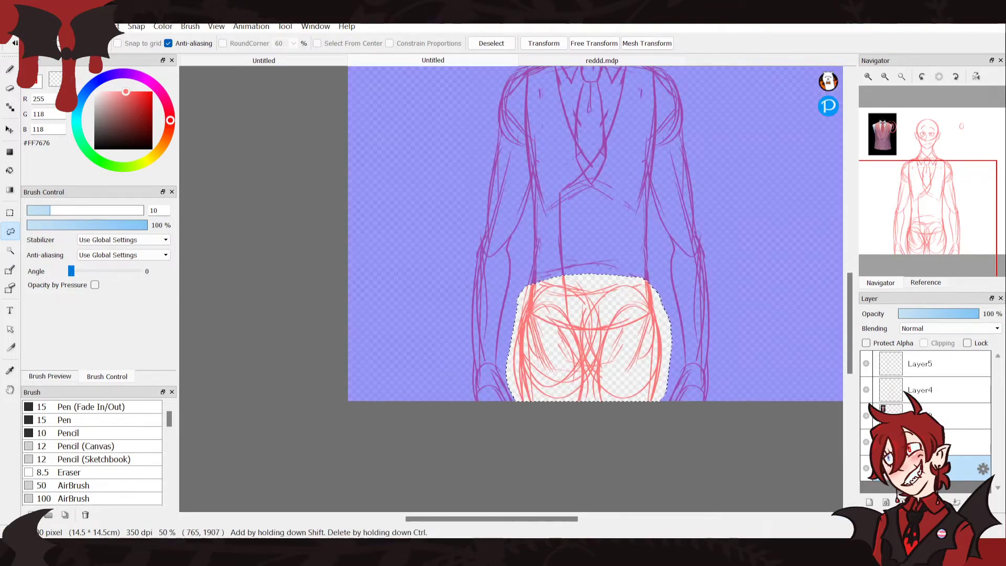
pyautogui.click(455, 287)
# Lasso the figure's shoulders, chest and upper arms on the body sketch layer, leaving out the head and neck
pyautogui.moveTo(926, 218); pyautogui.dragTo(918, 211)
pyautogui.moveTo(440, 314); pyautogui.dragTo(480, 317)
pyautogui.moveTo(668, 126)
pyautogui.mouseDown()
pyautogui.moveTo(590, 94)
pyautogui.moveTo(420, 199)
pyautogui.moveTo(396, 257)
pyautogui.mouseUp()
# Try to enlarge the lassoed shoulders and torso evenly with Transform, and undo it
pyautogui.hotkey('ctrl', 't')
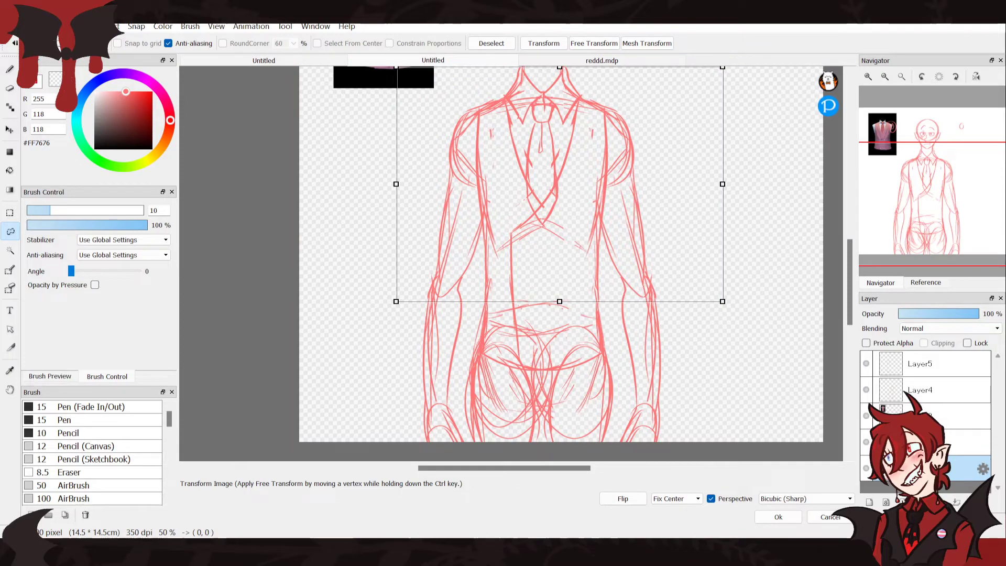
pyautogui.moveTo(907, 192); pyautogui.dragTo(910, 187)
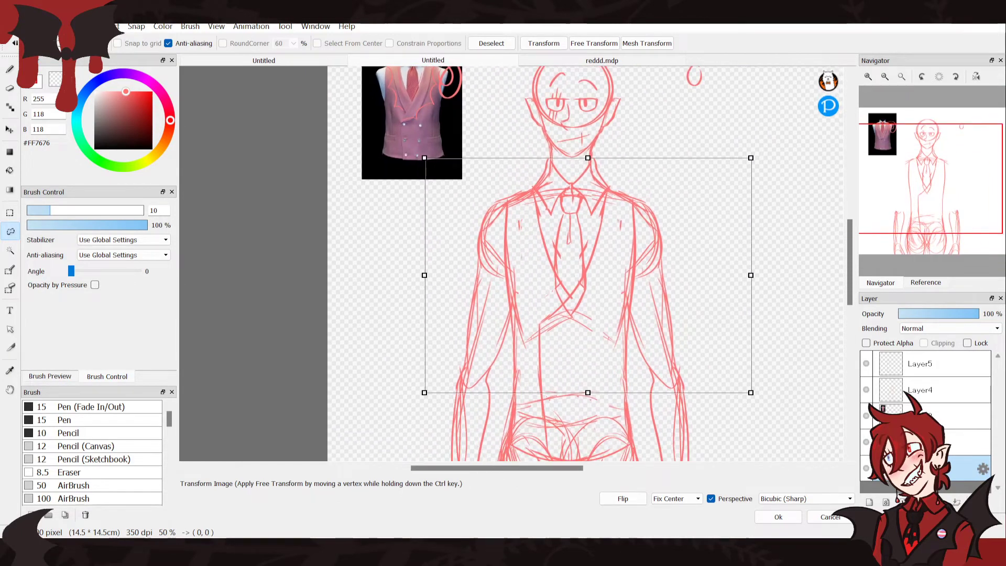
pyautogui.moveTo(751, 158); pyautogui.dragTo(758, 153)
pyautogui.moveTo(757, 397); pyautogui.dragTo(755, 396)
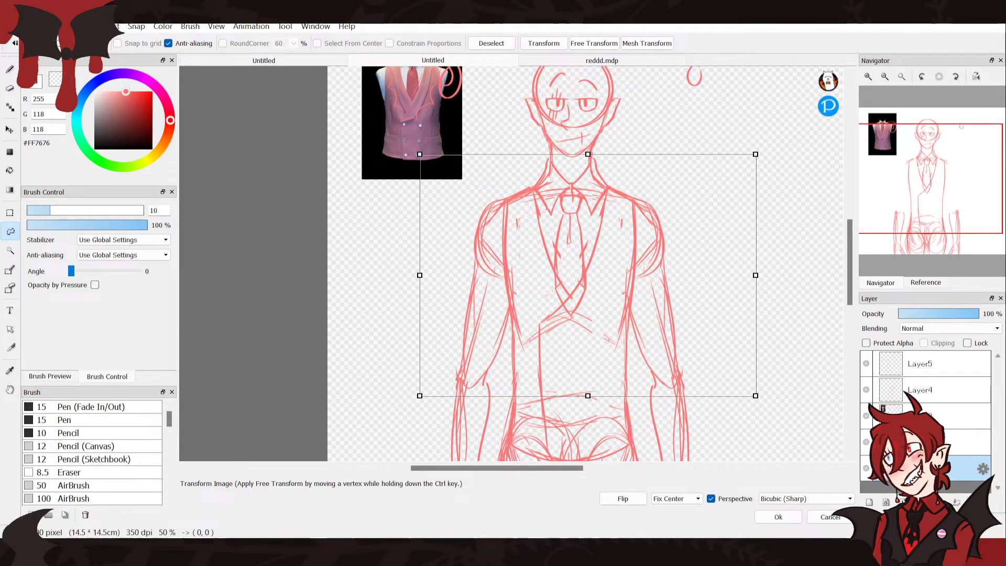
pyautogui.press('Return')
pyautogui.hotkey('ctrl', 'z')
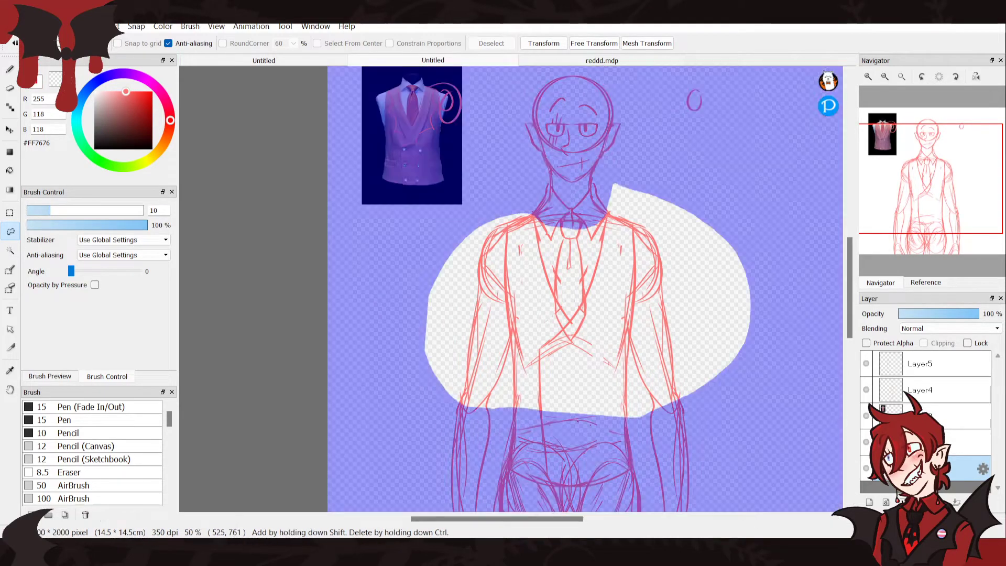
# Widen the figure's shoulders by distorting the lassoed torso, pulling both upper corners outward and slightly down
pyautogui.hotkey('ctrl', 't')
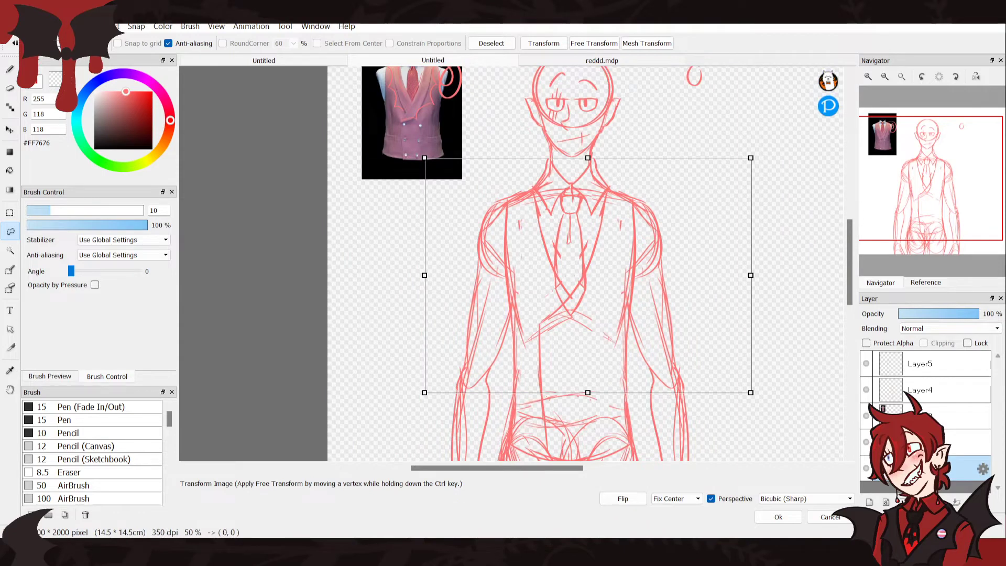
pyautogui.moveTo(425, 159); pyautogui.dragTo(405, 162)
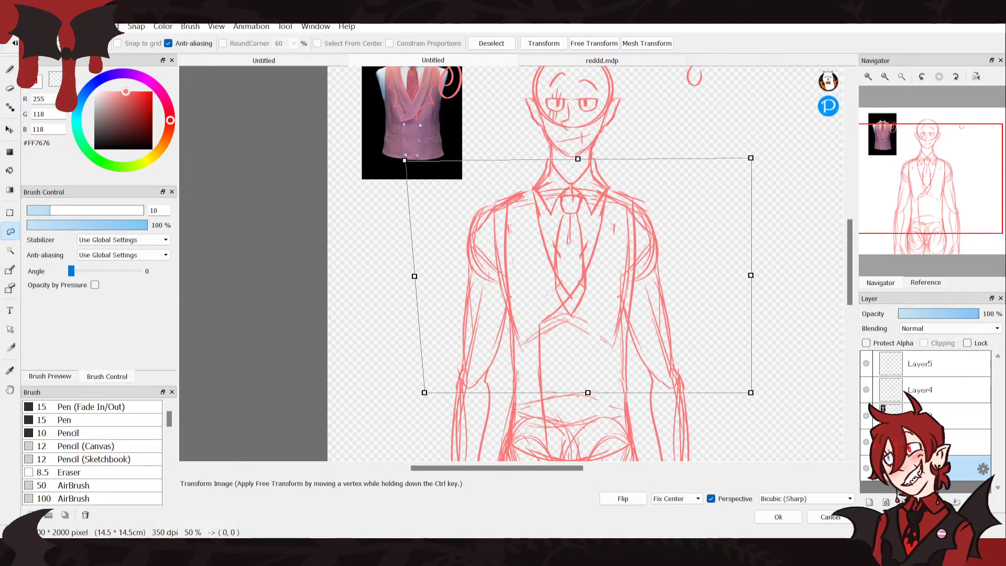
pyautogui.moveTo(751, 158); pyautogui.dragTo(775, 165)
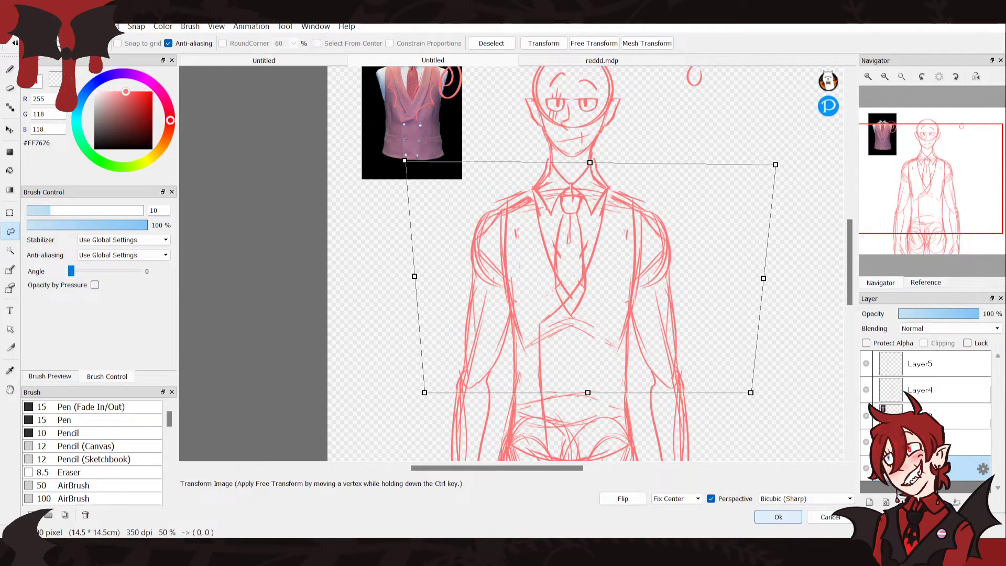
pyautogui.click(778, 517)
pyautogui.hotkey('ctrl', 'd')
# Try to merge Layer5 into Layer4 and transform the combined vest, and undo both
pyautogui.click(938, 364)
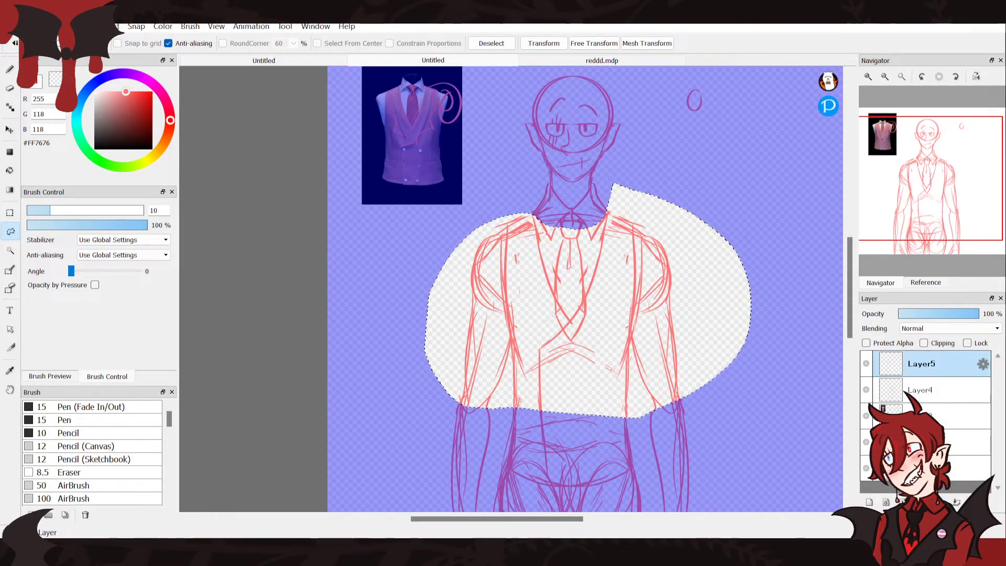
pyautogui.click(974, 502)
pyautogui.hotkey('ctrl', 't')
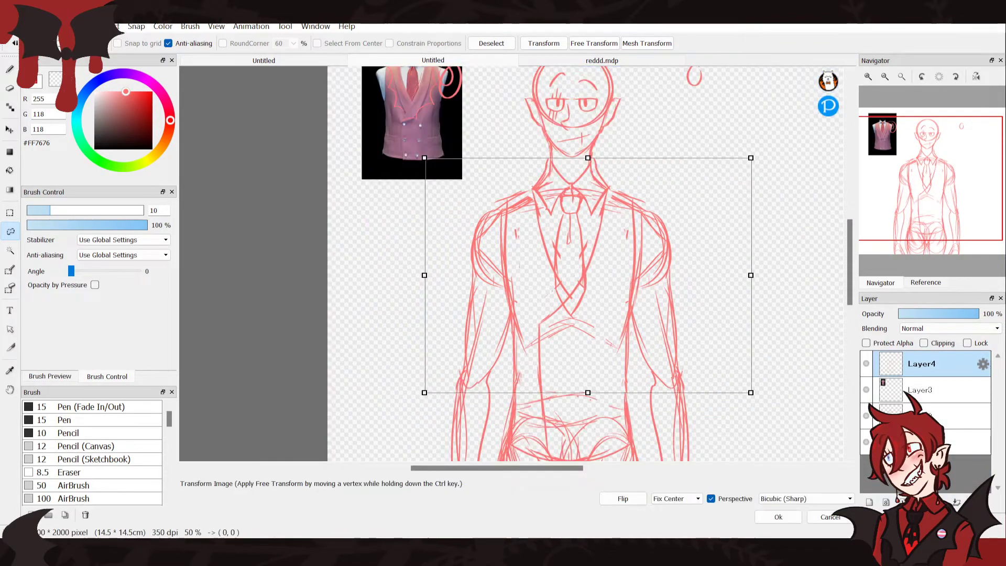
pyautogui.moveTo(414, 147)
pyautogui.mouseDown()
pyautogui.moveTo(436, 170)
pyautogui.moveTo(427, 161)
pyautogui.mouseUp()
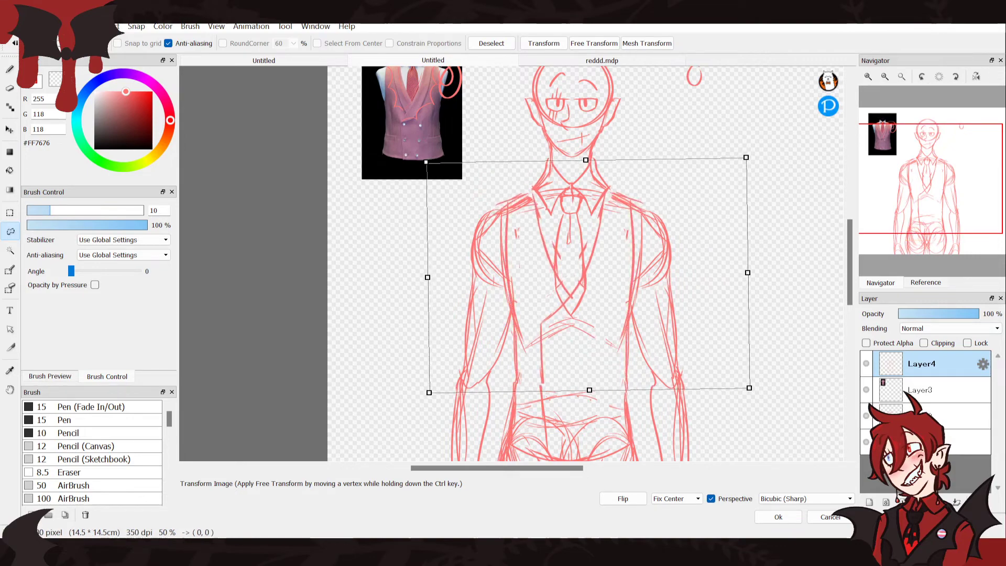
pyautogui.hotkey('ctrl', 'z')
# Try to distort only Layer5's vest half to fit the widened shoulders
pyautogui.hotkey('ctrl', 't')
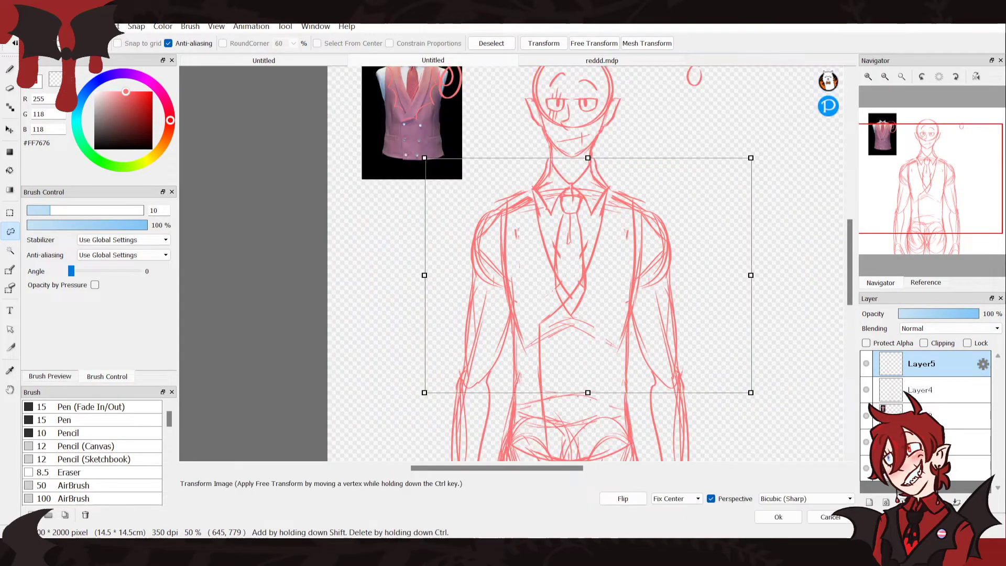
pyautogui.moveTo(424, 157); pyautogui.dragTo(427, 173)
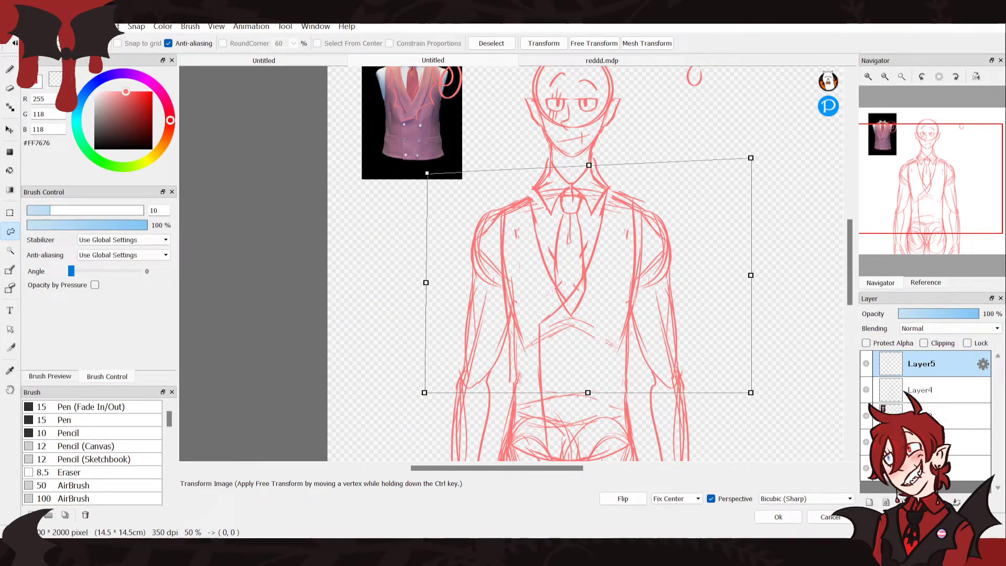
pyautogui.moveTo(776, 152); pyautogui.dragTo(773, 148)
pyautogui.moveTo(428, 396); pyautogui.dragTo(432, 398)
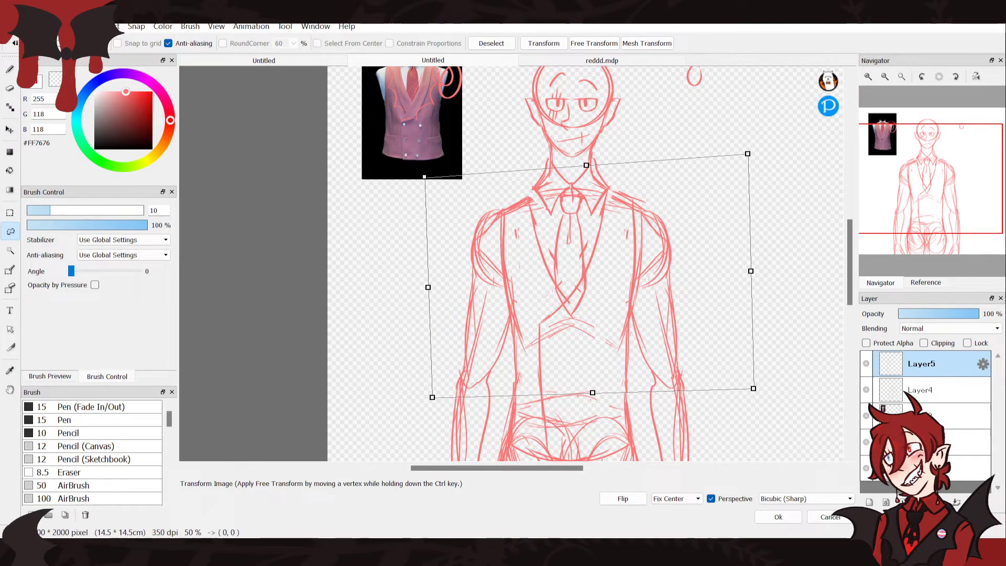
pyautogui.moveTo(774, 148)
pyautogui.mouseDown()
pyautogui.moveTo(785, 165)
pyautogui.moveTo(776, 151)
pyautogui.moveTo(755, 192)
pyautogui.moveTo(740, 163)
pyautogui.mouseUp()
pyautogui.click(830, 517)
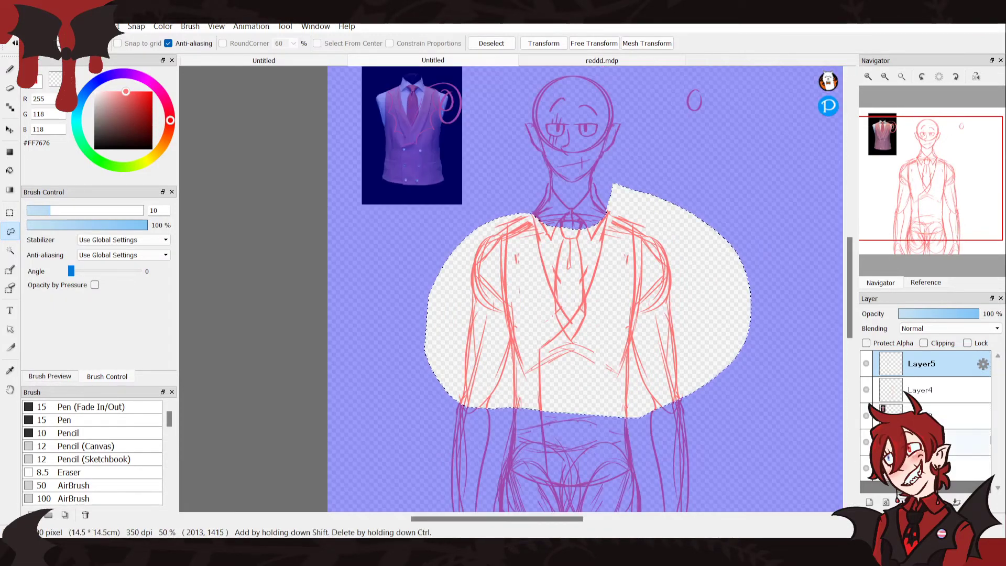
# Merge Layer5 into Layer4 and spread the vest's upper corners outward to fit the widened shoulders
pyautogui.click(957, 502)
pyautogui.hotkey('ctrl', 't')
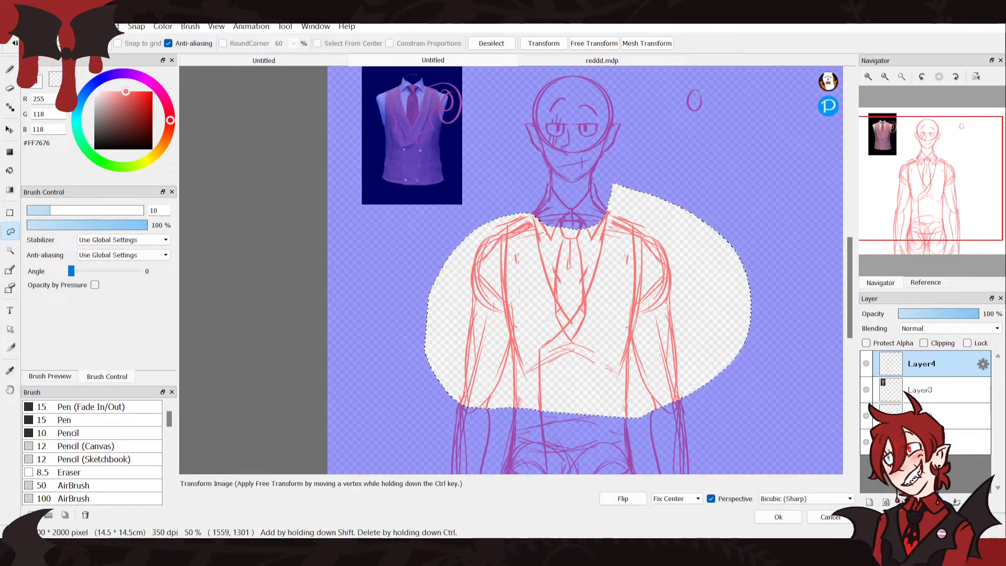
pyautogui.moveTo(751, 158); pyautogui.dragTo(767, 172)
pyautogui.moveTo(424, 157); pyautogui.dragTo(404, 158)
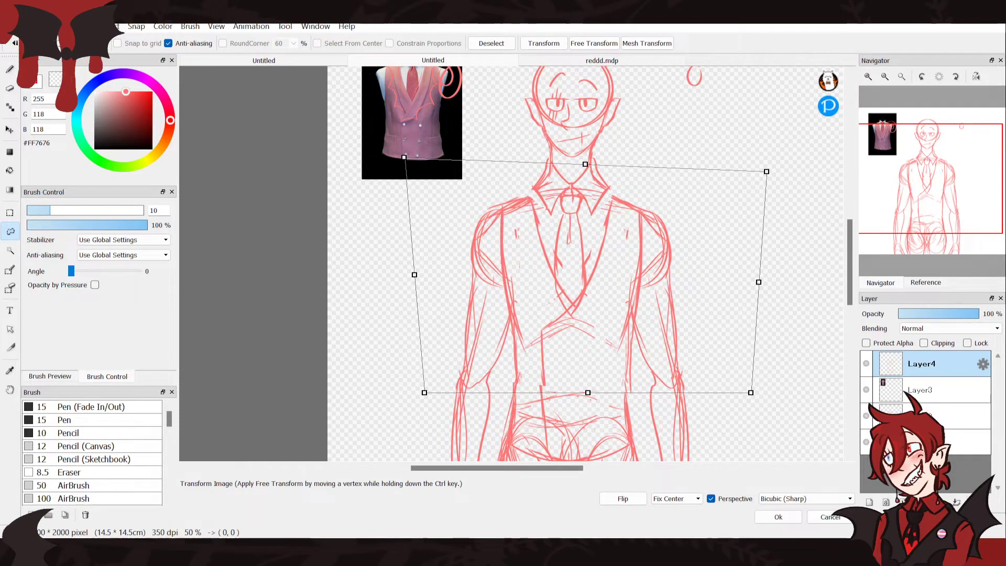
pyautogui.click(778, 516)
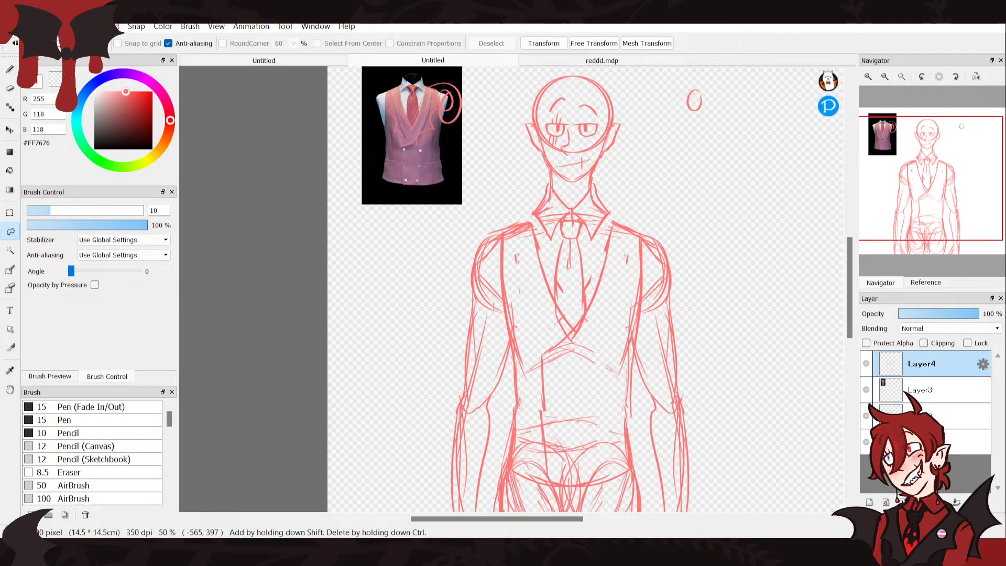
# Examine the full-figure character reference and compare its proportions with the sketched torso
pyautogui.click(10, 69)
pyautogui.click(926, 283)
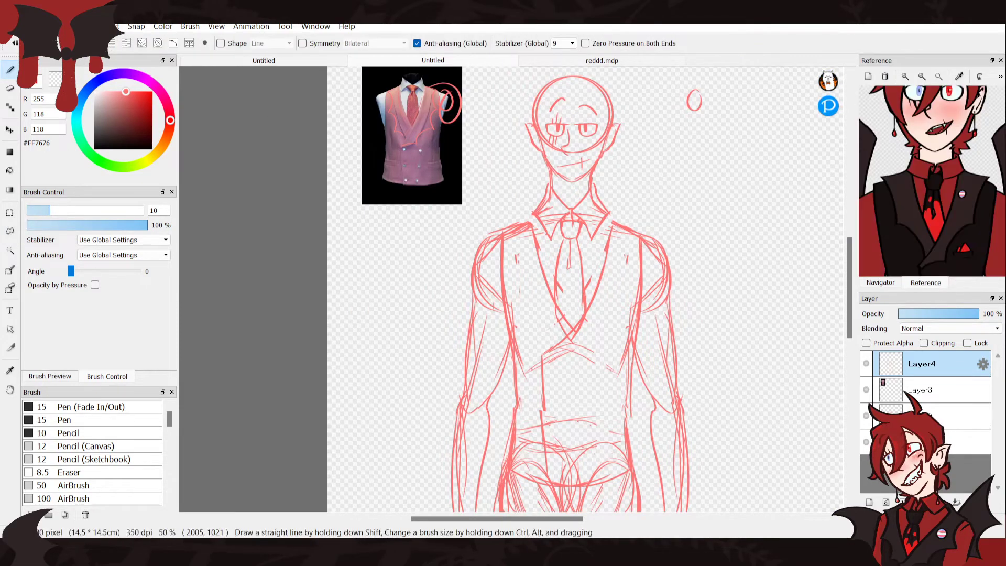
pyautogui.click(923, 77)
pyautogui.click(923, 77)
pyautogui.click(922, 76)
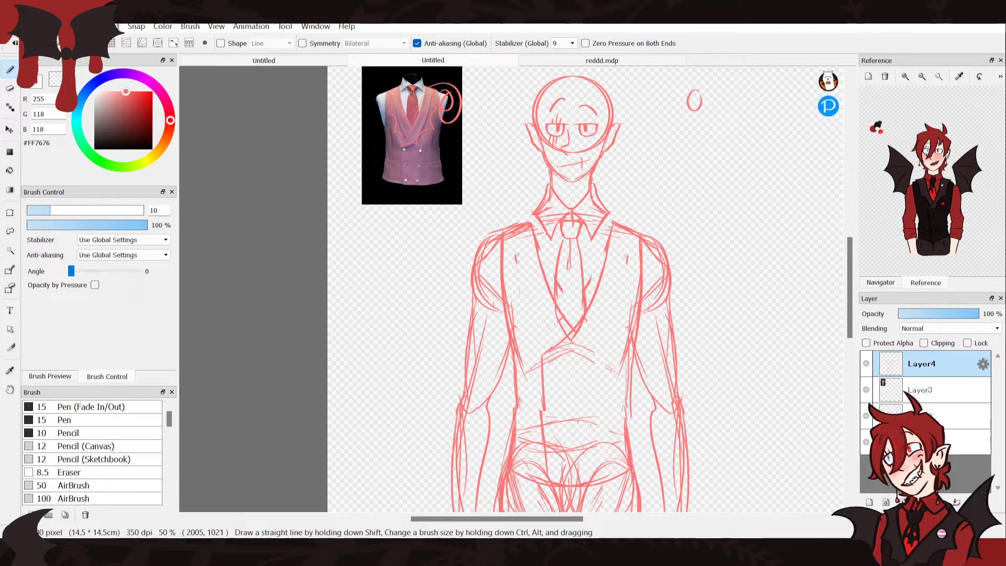
pyautogui.click(880, 283)
pyautogui.click(868, 76)
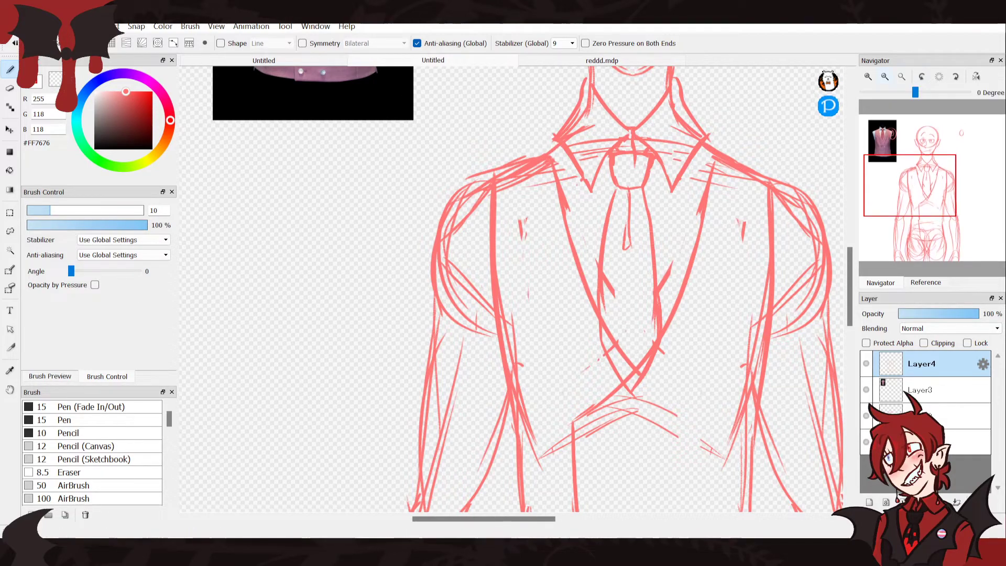
# Lasso the figure's head and neck together with the shirt collar and tie knot
pyautogui.click(886, 77)
pyautogui.moveTo(920, 144); pyautogui.dragTo(921, 157)
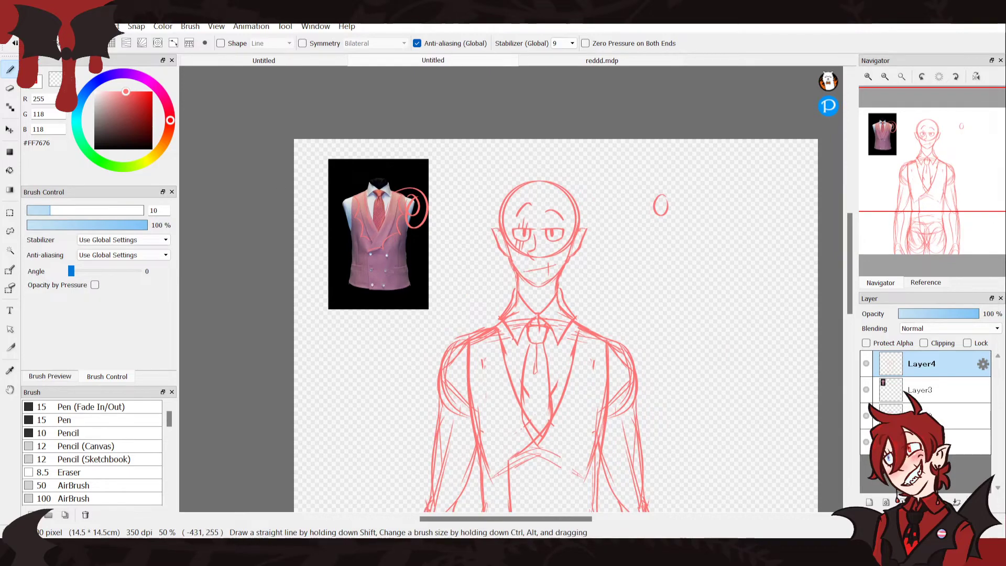
pyautogui.click(10, 231)
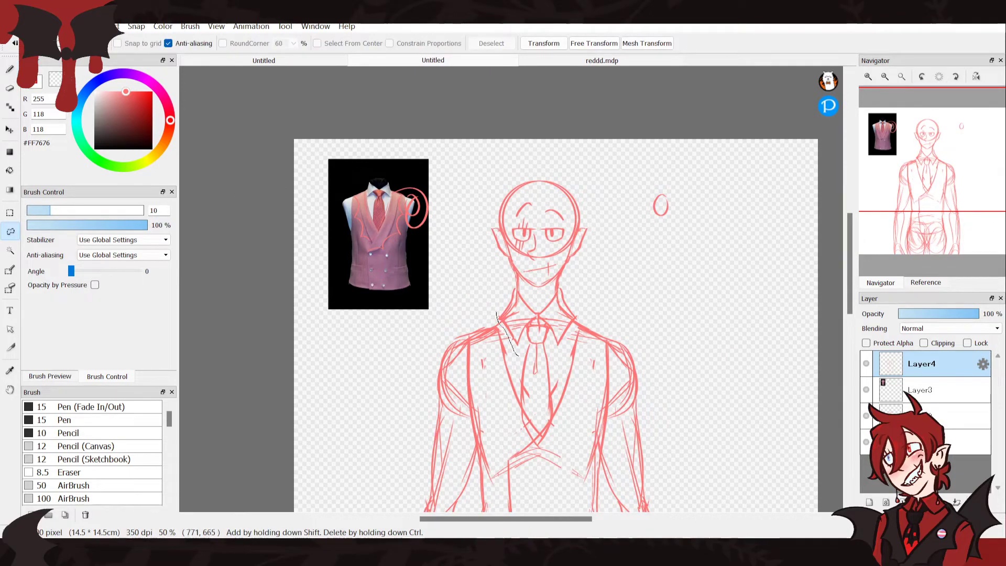
pyautogui.moveTo(565, 348)
pyautogui.mouseDown()
pyautogui.moveTo(620, 198)
pyautogui.moveTo(458, 195)
pyautogui.mouseUp()
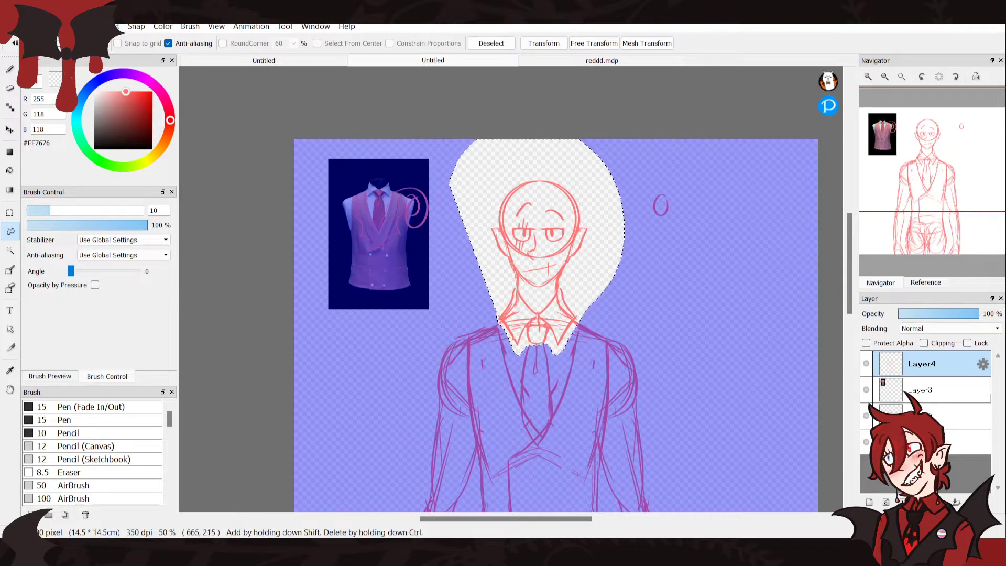
pyautogui.hotkey('ctrl', 't')
pyautogui.moveTo(537, 236); pyautogui.dragTo(536, 249)
pyautogui.click(831, 517)
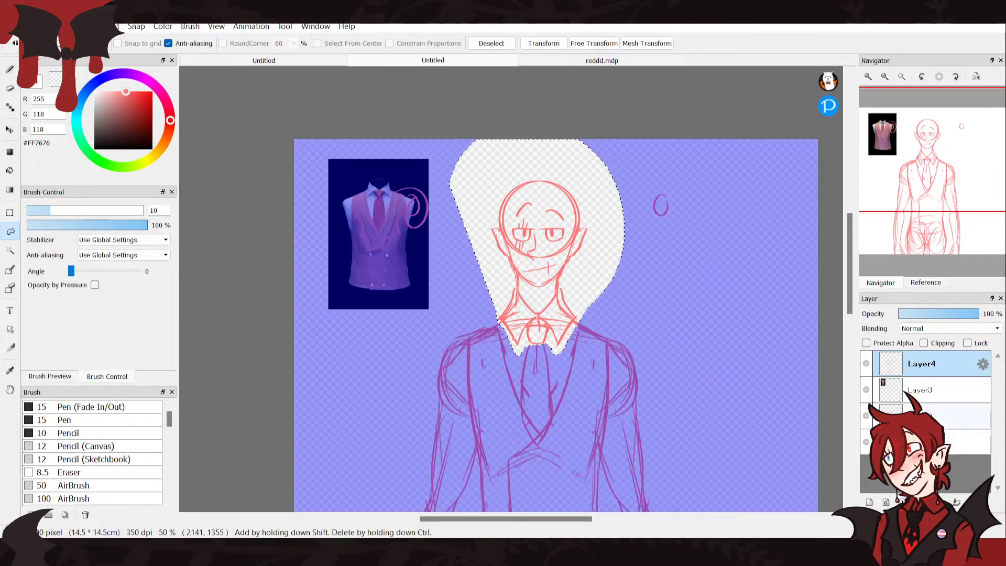
# Make the body sketch layer active and try to shift the lassoed head and neck down with Transform
pyautogui.click(958, 417)
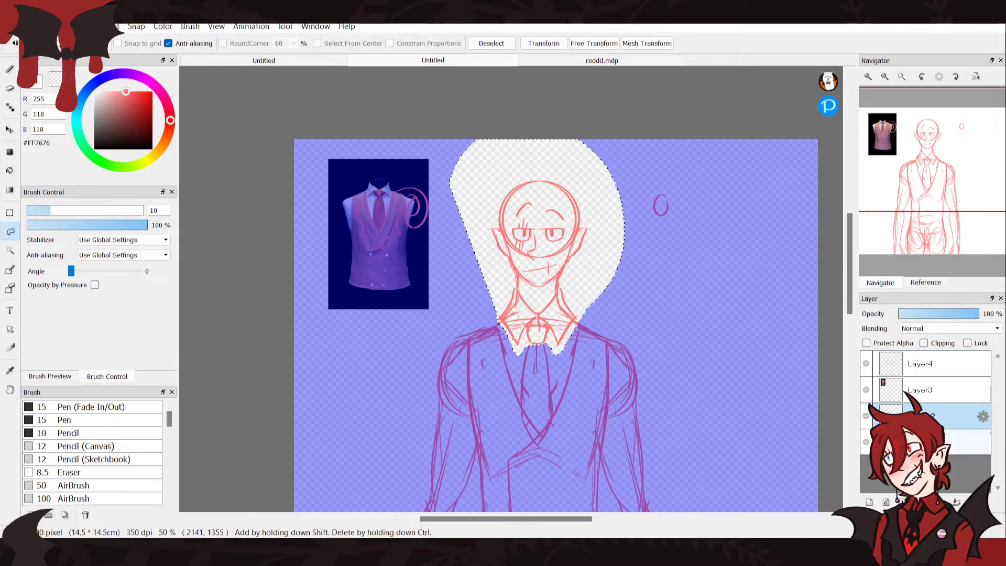
pyautogui.click(964, 442)
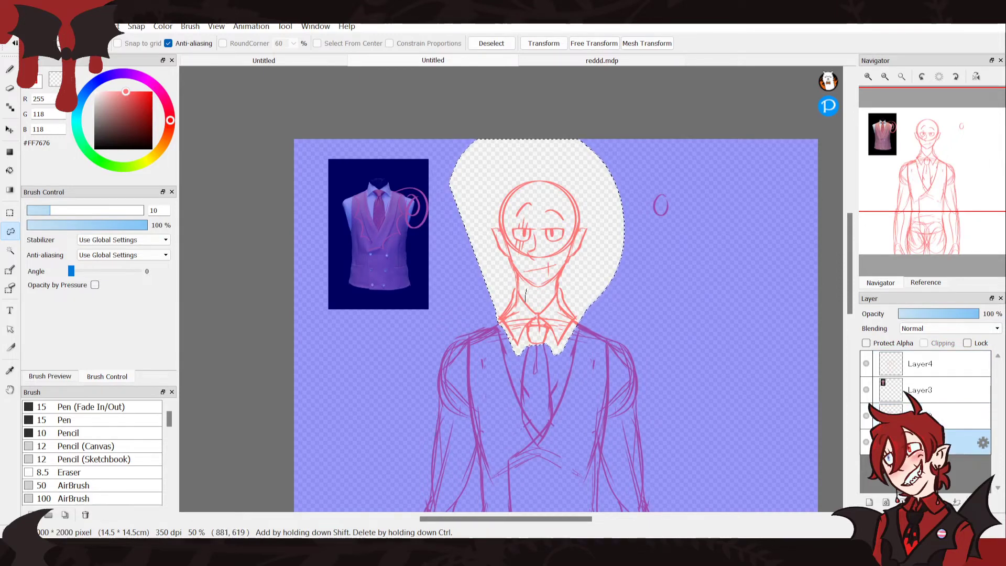
pyautogui.hotkey('ctrl', 't')
pyautogui.moveTo(519, 309); pyautogui.dragTo(519, 314)
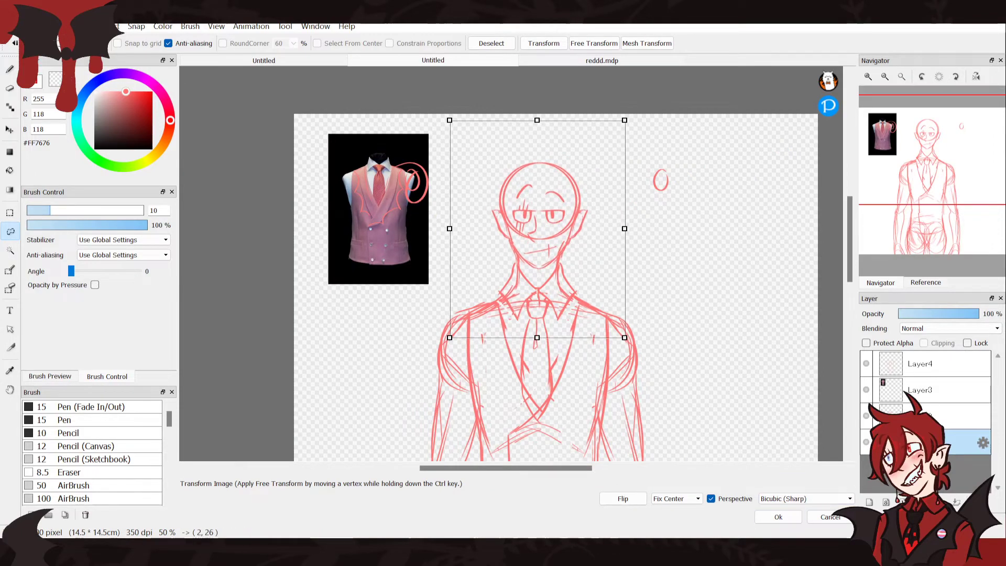
pyautogui.click(830, 517)
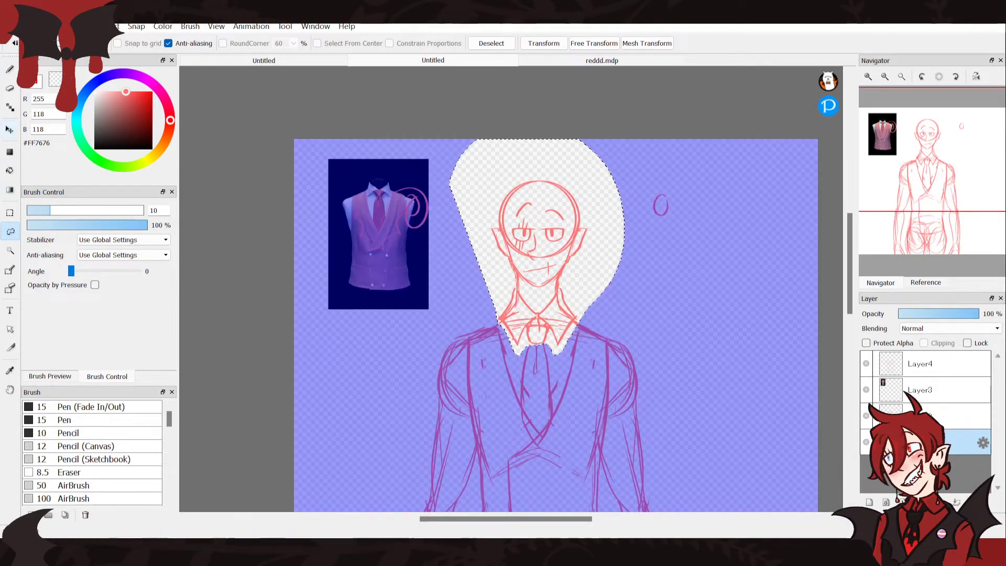
# Move the lassoed head, neck and collar slightly down toward the shoulders
pyautogui.click(10, 130)
pyautogui.moveTo(528, 247); pyautogui.dragTo(528, 270)
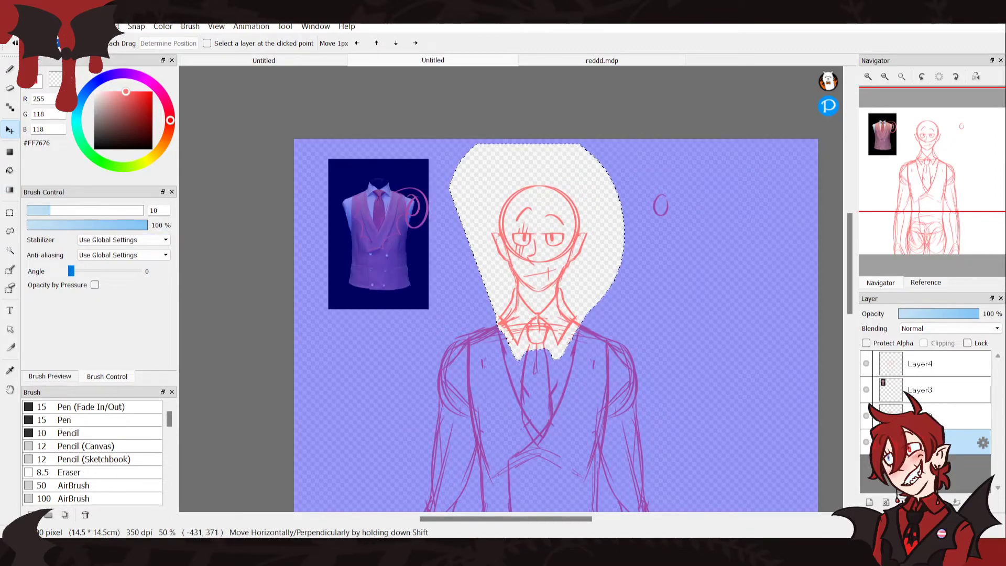
# Deselect the head and clear the old vest sketch from Layer4
pyautogui.click(10, 231)
pyautogui.hotkey('ctrl', 'd')
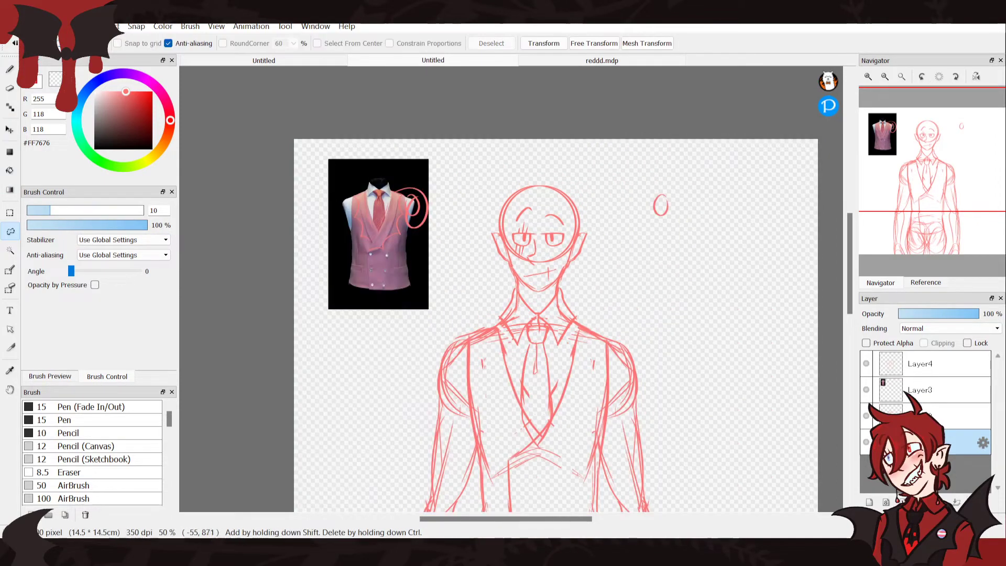
pyautogui.click(868, 77)
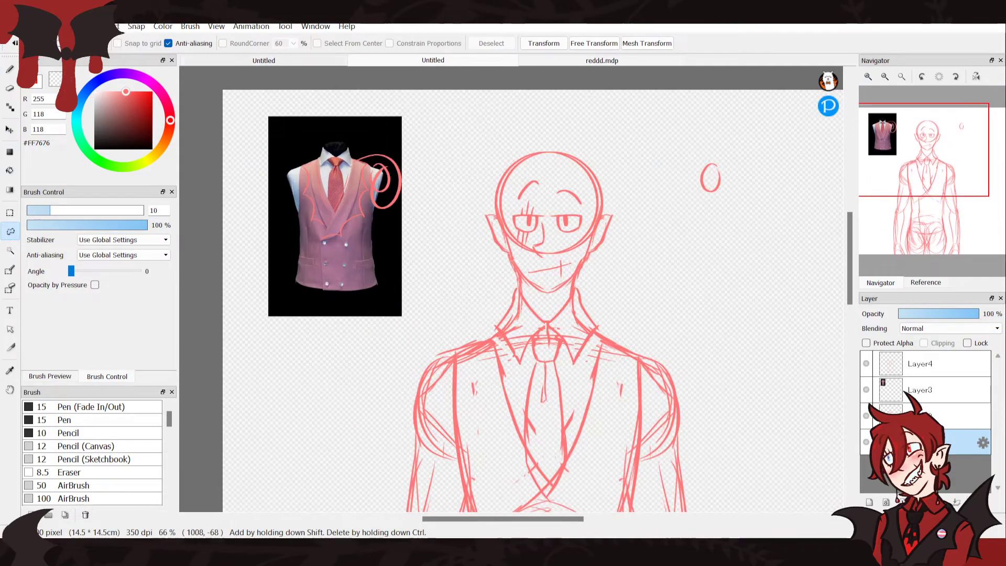
pyautogui.click(10, 69)
pyautogui.click(921, 363)
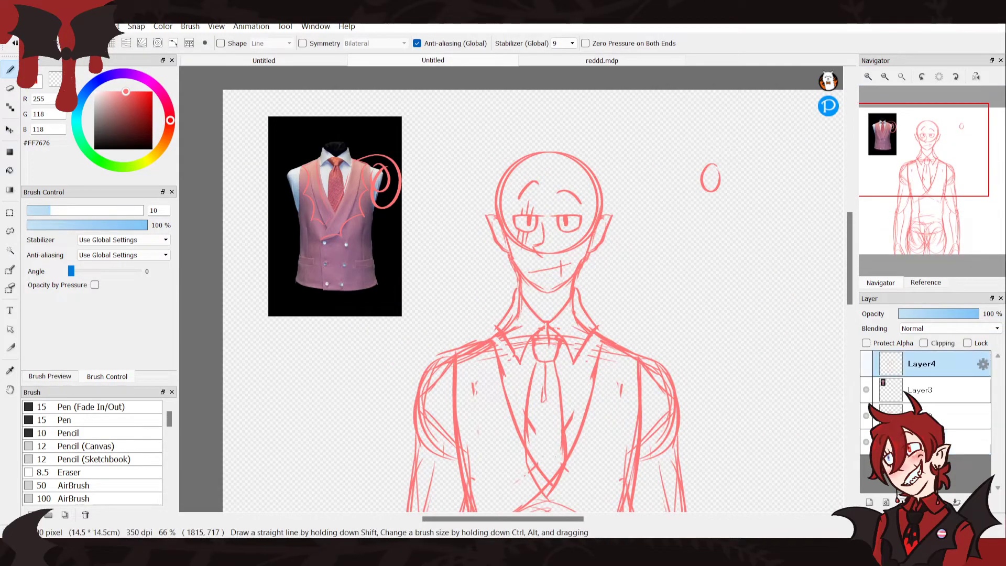
pyautogui.moveTo(924, 203); pyautogui.dragTo(920, 200)
pyautogui.click(886, 77)
pyautogui.click(885, 77)
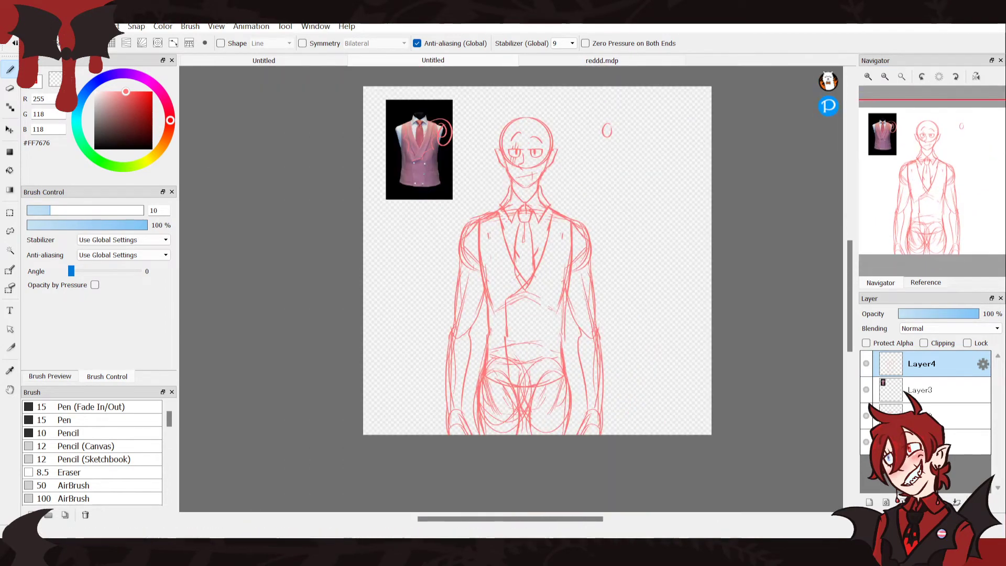
pyautogui.press('Delete')
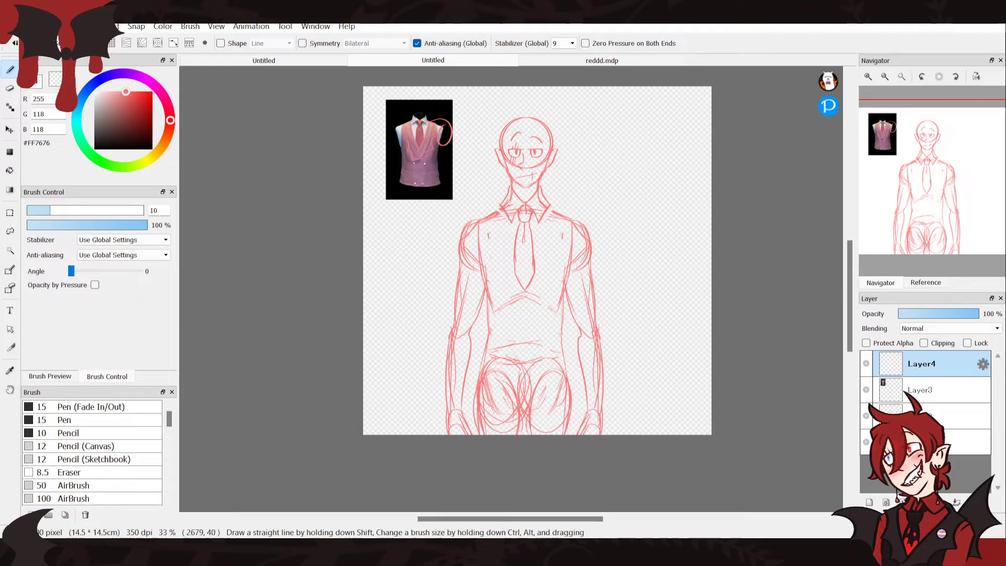
# Sketch one vest neckline edge from the collar diagonally across the tie, plus the front closing edge running down to the hips
pyautogui.click(869, 77)
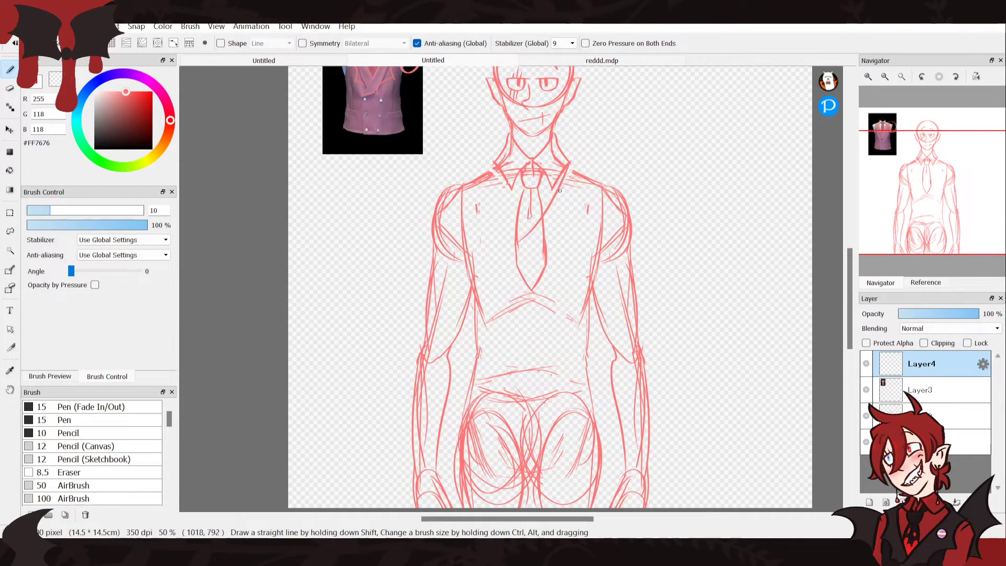
pyautogui.moveTo(571, 164)
pyautogui.mouseDown()
pyautogui.moveTo(522, 267)
pyautogui.moveTo(501, 279)
pyautogui.moveTo(515, 434)
pyautogui.mouseUp()
pyautogui.hotkey('ctrl', 'z')
pyautogui.moveTo(500, 281)
pyautogui.mouseDown()
pyautogui.moveTo(509, 363)
pyautogui.moveTo(526, 422)
pyautogui.mouseUp()
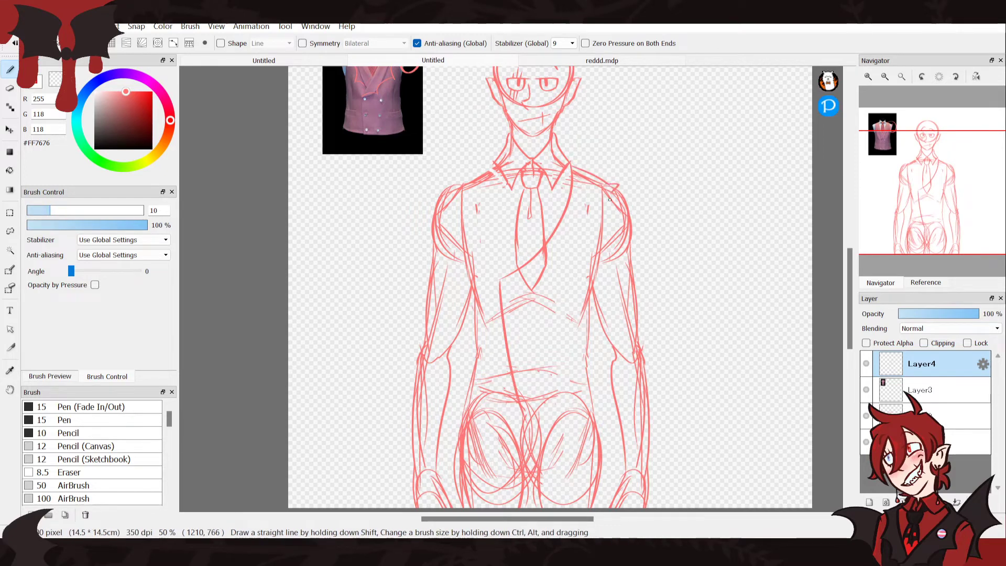
# Sketch the rest of the vest half: shoulder tip, armhole, side contour and the hem joining the front closing edge
pyautogui.moveTo(610, 190); pyautogui.dragTo(584, 384)
pyautogui.hotkey('ctrl', 'z')
pyautogui.moveTo(589, 314)
pyautogui.mouseDown()
pyautogui.moveTo(583, 386)
pyautogui.moveTo(596, 440)
pyautogui.moveTo(593, 388)
pyautogui.mouseUp()
pyautogui.moveTo(595, 435)
pyautogui.mouseDown()
pyautogui.moveTo(549, 432)
pyautogui.moveTo(528, 417)
pyautogui.mouseUp()
pyautogui.hotkey('ctrl', 'z')
pyautogui.hotkey('ctrl', 'z')
pyautogui.moveTo(583, 358)
pyautogui.mouseDown()
pyautogui.moveTo(590, 413)
pyautogui.moveTo(585, 396)
pyautogui.moveTo(584, 384)
pyautogui.moveTo(602, 432)
pyautogui.moveTo(526, 434)
pyautogui.mouseUp()
pyautogui.moveTo(518, 388); pyautogui.dragTo(529, 436)
pyautogui.moveTo(512, 379)
pyautogui.mouseDown()
pyautogui.moveTo(517, 447)
pyautogui.moveTo(590, 450)
pyautogui.moveTo(599, 441)
pyautogui.moveTo(588, 448)
pyautogui.moveTo(593, 397)
pyautogui.mouseUp()
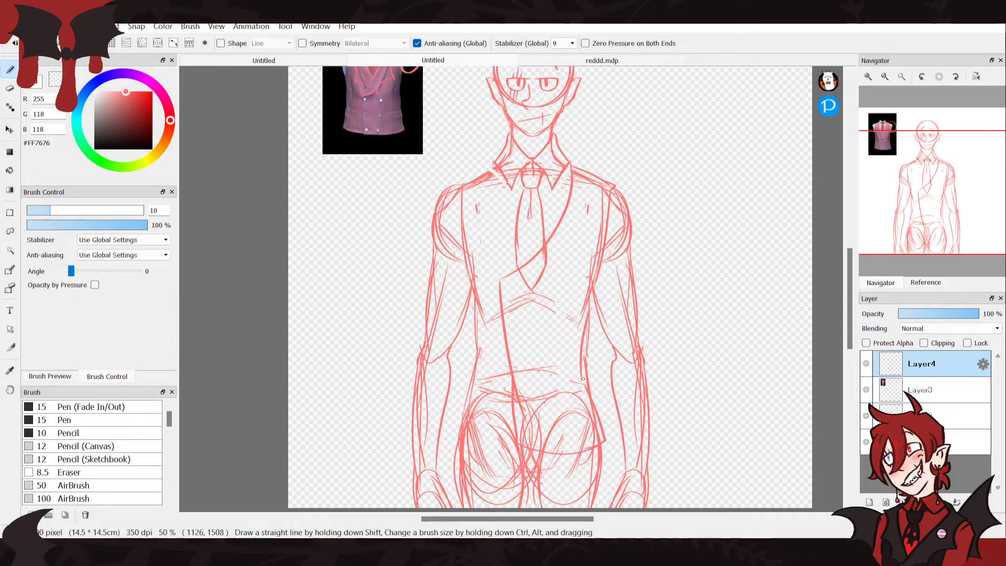
pyautogui.moveTo(607, 197); pyautogui.dragTo(592, 276)
pyautogui.moveTo(618, 195); pyautogui.dragTo(589, 317)
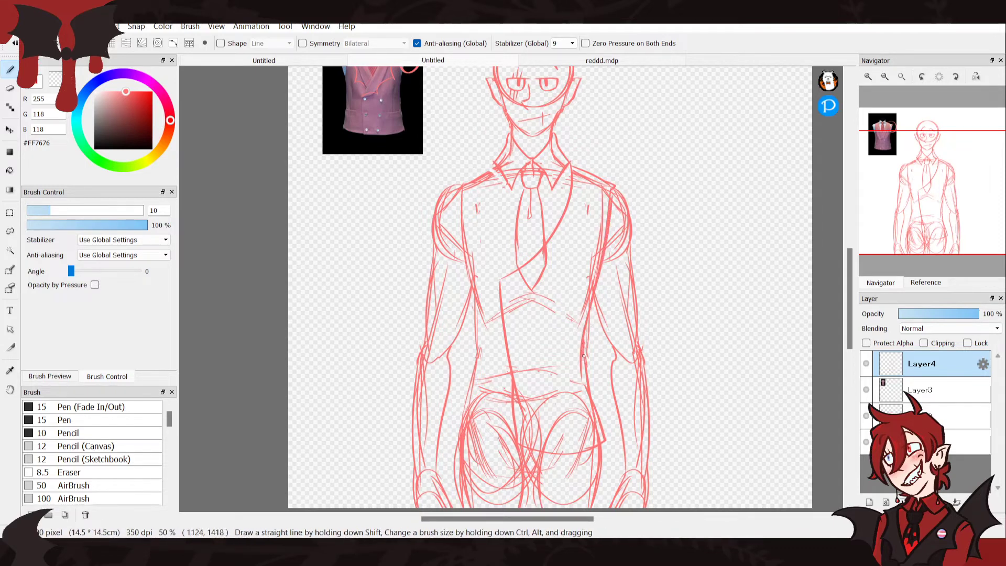
# Try a short diagonal stroke on the vest front near the waist and undo it
pyautogui.moveTo(575, 348)
pyautogui.mouseDown()
pyautogui.moveTo(543, 357)
pyautogui.moveTo(558, 372)
pyautogui.mouseUp()
pyautogui.hotkey('ctrl', 'z')
pyautogui.hotkey('ctrl', 'z')
pyautogui.hotkey('ctrl', 'z')
pyautogui.hotkey('ctrl', 'z')
pyautogui.press('z')
pyautogui.press('x')
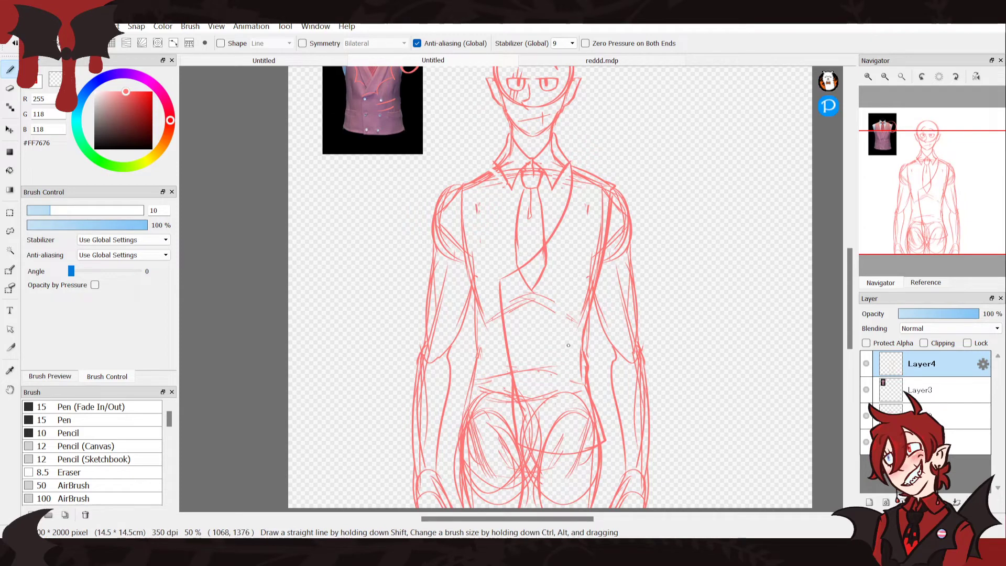
# Duplicate the vest half onto a new layer, flip it horizontally and move it onto the opposite side of the torso
pyautogui.hotkey('ctrl', 'v')
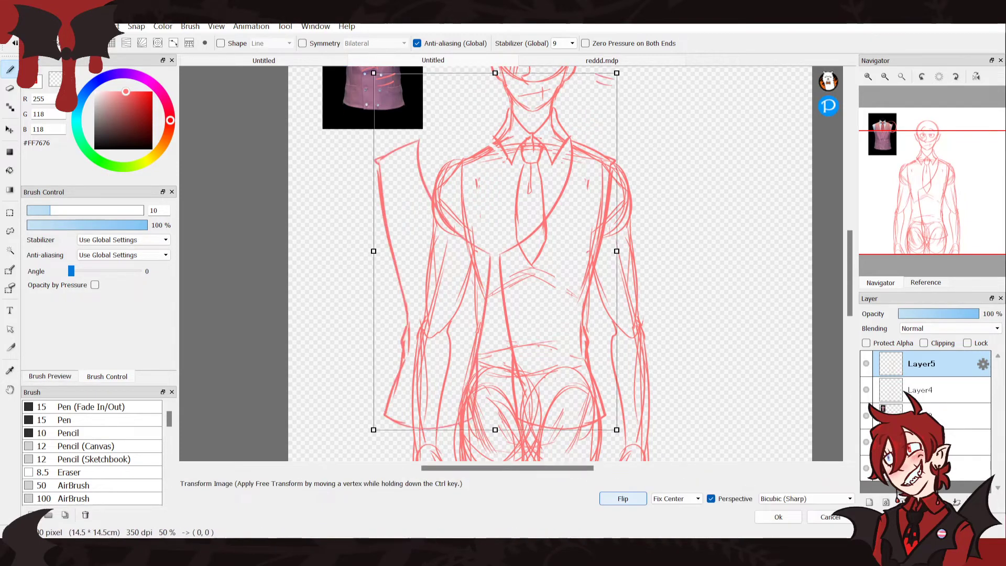
pyautogui.click(779, 517)
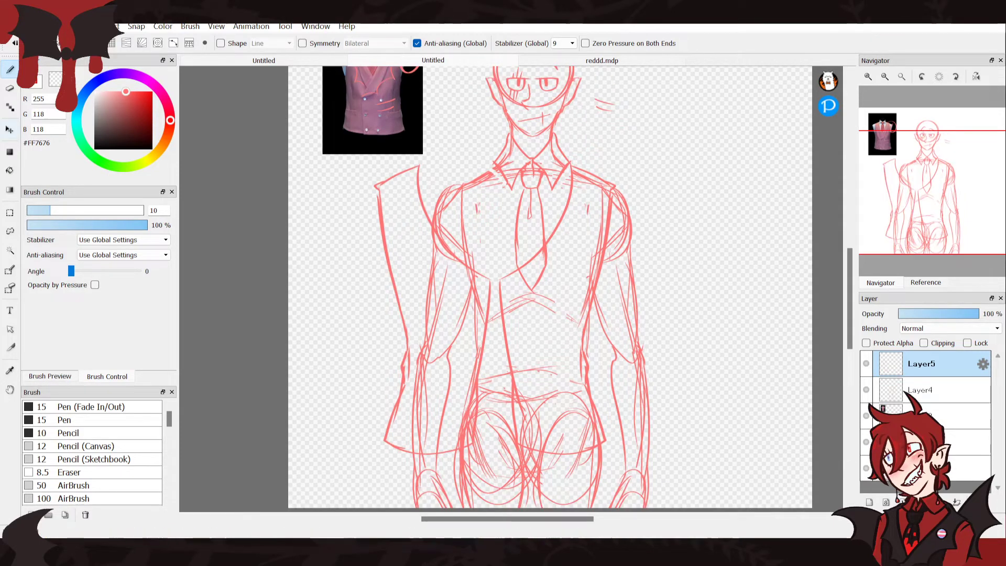
pyautogui.click(10, 130)
pyautogui.moveTo(408, 300); pyautogui.dragTo(481, 299)
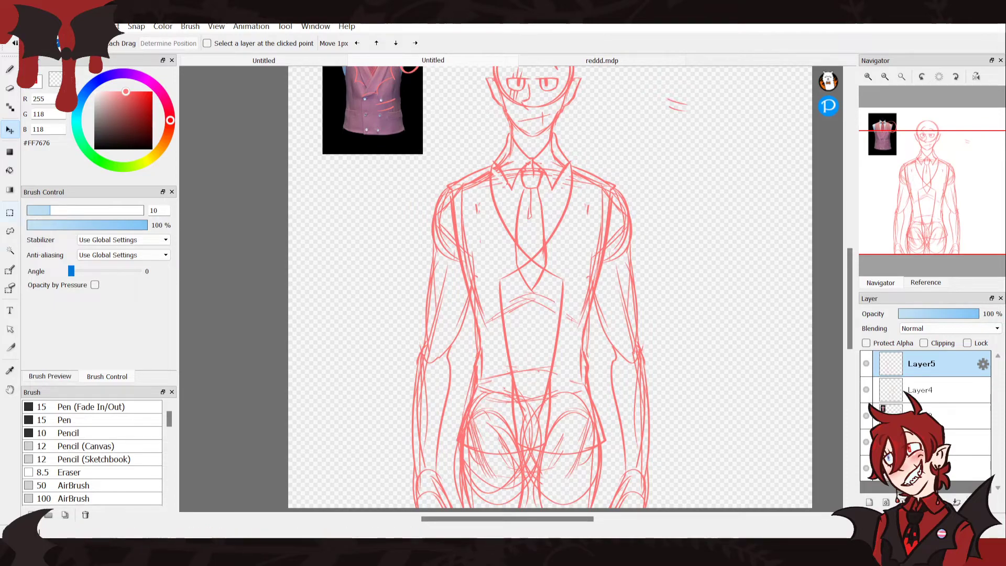
# Lasso the mirrored half's overlapping neckline end and front edge, delete them and deselect
pyautogui.press('l')
pyautogui.moveTo(543, 258)
pyautogui.mouseDown()
pyautogui.moveTo(524, 384)
pyautogui.moveTo(537, 434)
pyautogui.moveTo(603, 321)
pyautogui.moveTo(545, 259)
pyautogui.mouseUp()
pyautogui.press('Delete')
pyautogui.hotkey('ctrl', 'd')
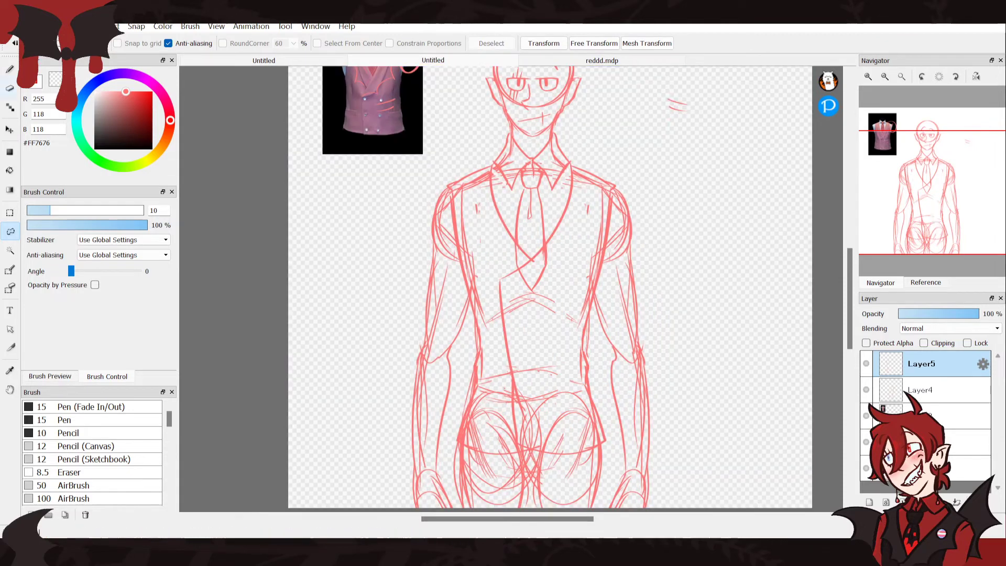
# Undo the mirrored vest half and return to the brush on Layer4
pyautogui.press('b')
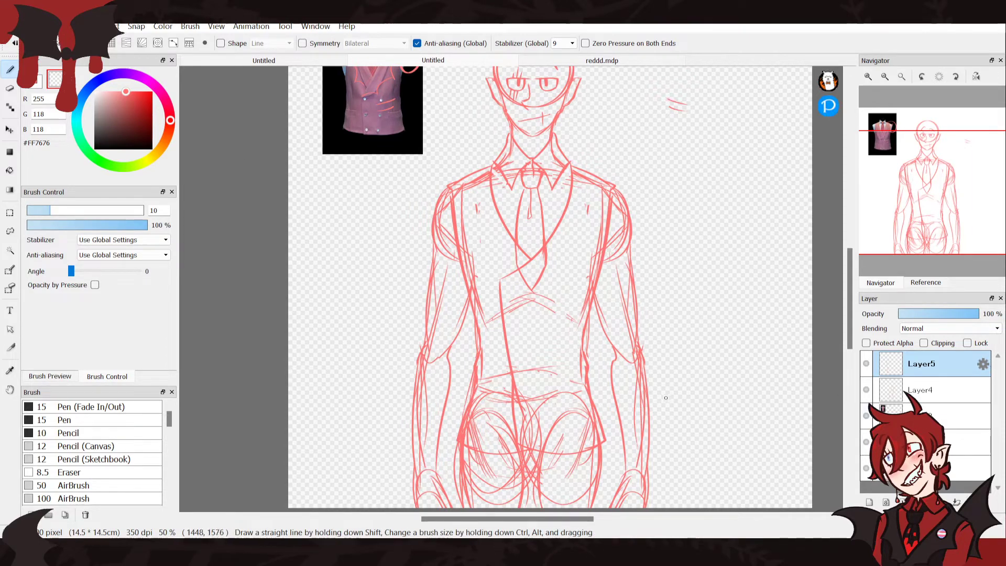
pyautogui.hotkey('ctrl', 'z')
pyautogui.hotkey('ctrl', 'z')
pyautogui.hotkey('ctrl', 'z')
pyautogui.hotkey('ctrl', 'z')
pyautogui.hotkey('ctrl', 'z')
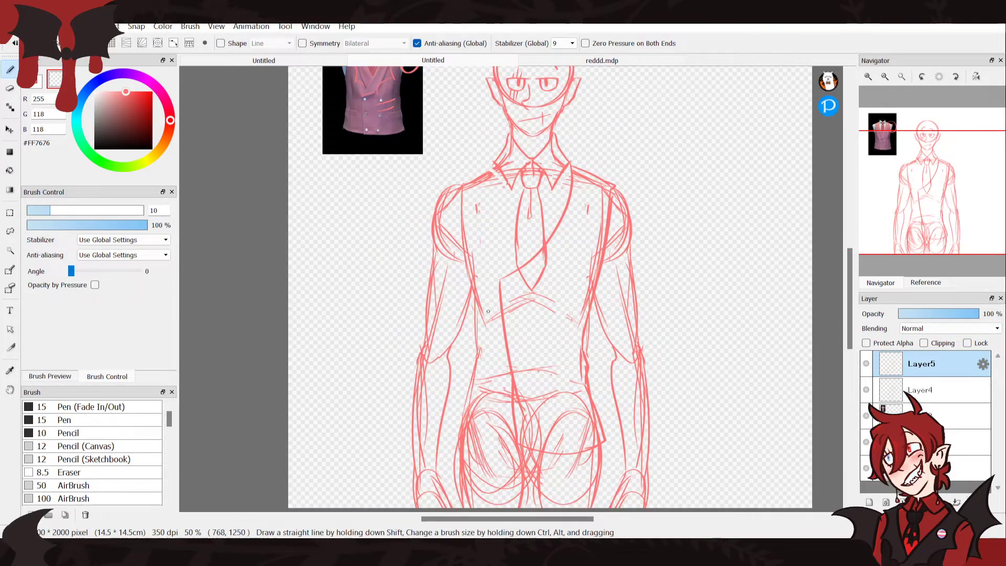
pyautogui.press('m')
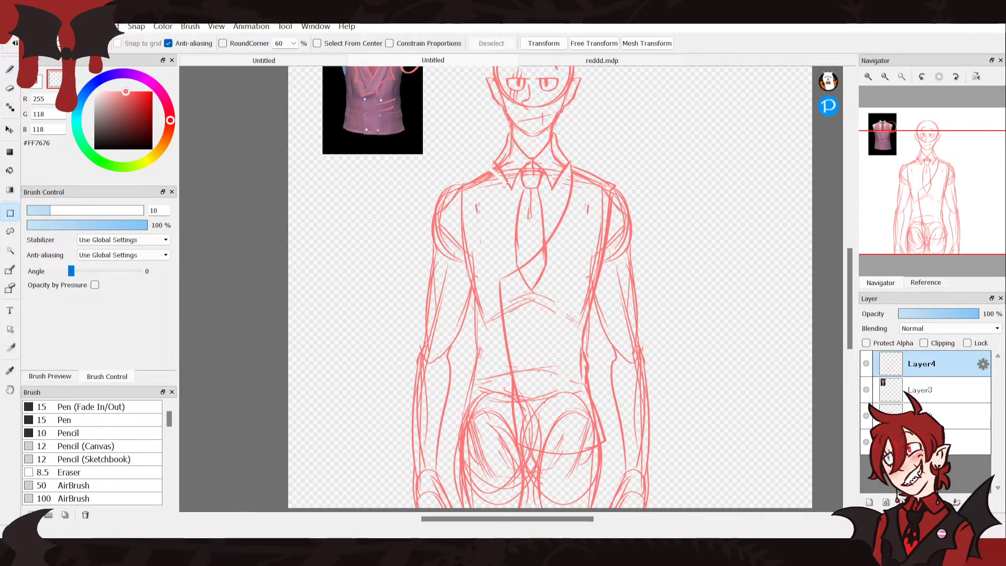
pyautogui.press('b')
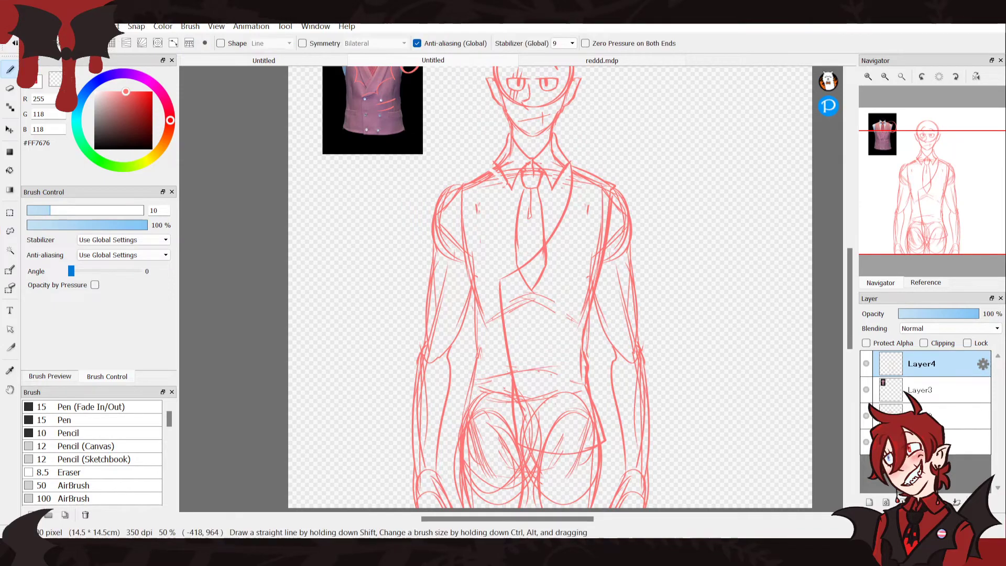
# Redraw the vest neckline lower so it passes the tie's tip, and add the lapel's wide curved outer edge
pyautogui.moveTo(574, 167)
pyautogui.mouseDown()
pyautogui.moveTo(539, 266)
pyautogui.moveTo(502, 296)
pyautogui.mouseUp()
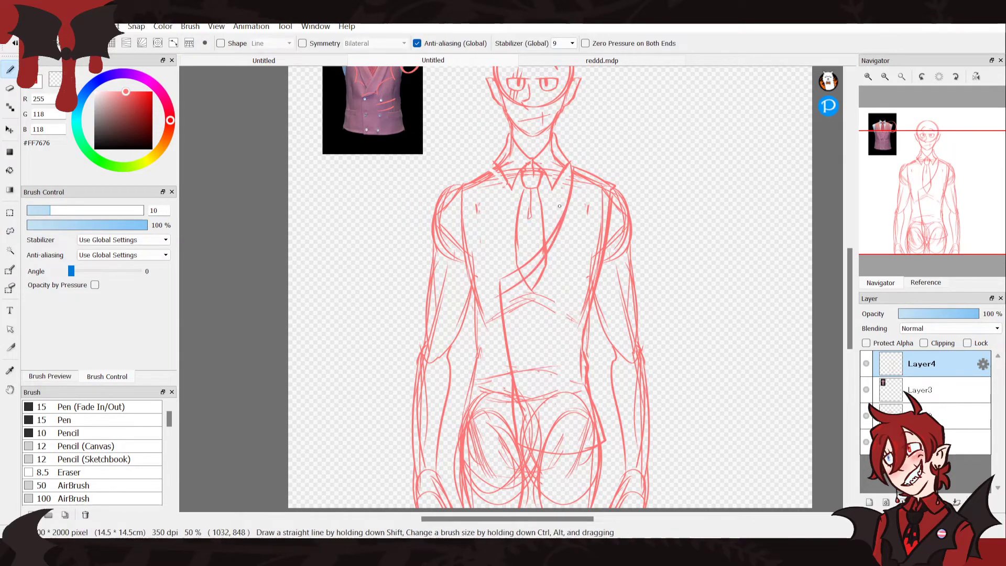
pyautogui.moveTo(566, 212); pyautogui.dragTo(504, 312)
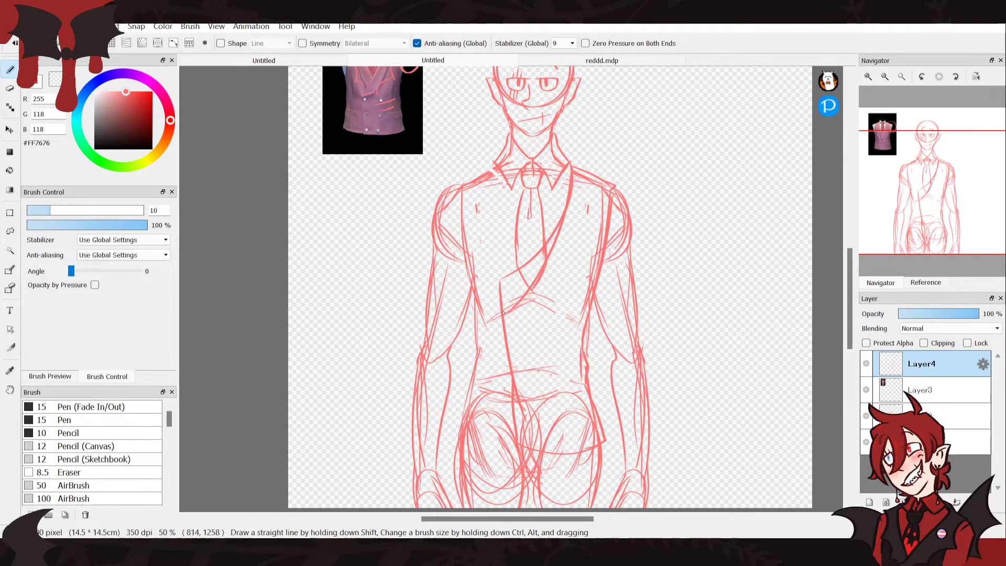
pyautogui.hotkey('ctrl', 'z')
pyautogui.moveTo(575, 164); pyautogui.dragTo(504, 308)
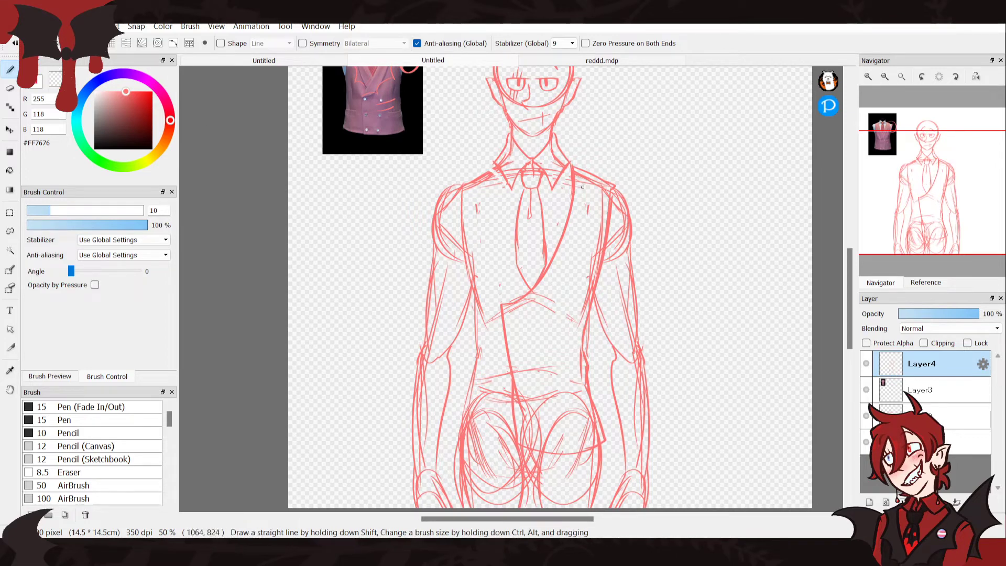
pyautogui.moveTo(590, 179); pyautogui.dragTo(548, 303)
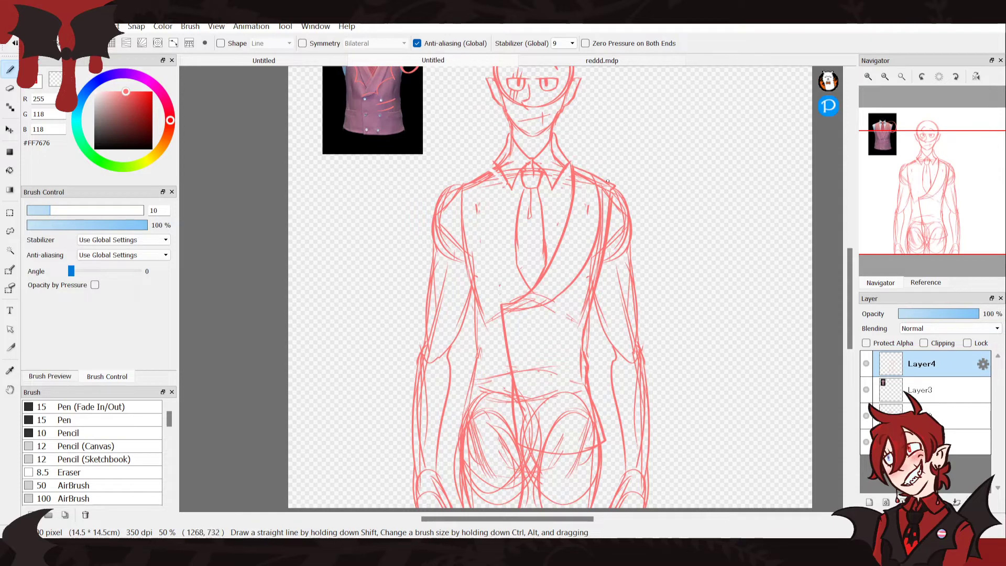
# Duplicate the vest half with its lapel onto a new layer, flip it horizontally and align it on the opposite side of the torso
pyautogui.hotkey('ctrl', 'shift', 'n')
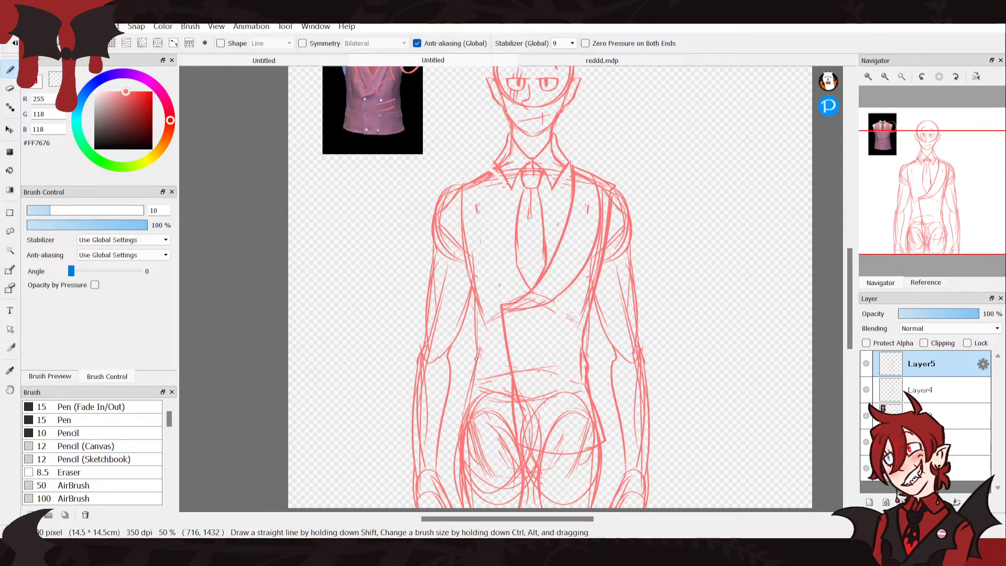
pyautogui.hotkey('ctrl', 't')
pyautogui.click(623, 499)
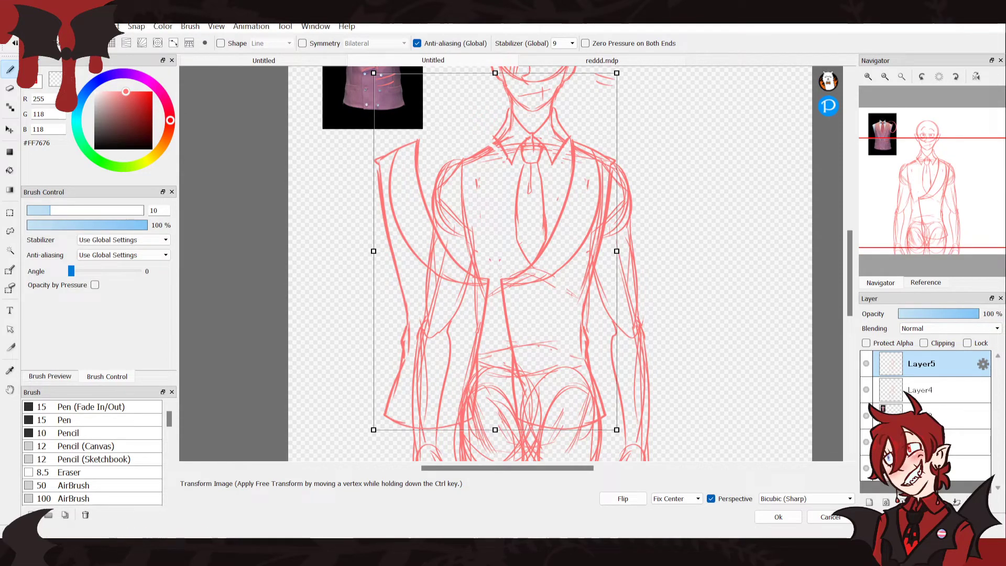
pyautogui.click(10, 129)
pyautogui.hotkey('ctrl', 't')
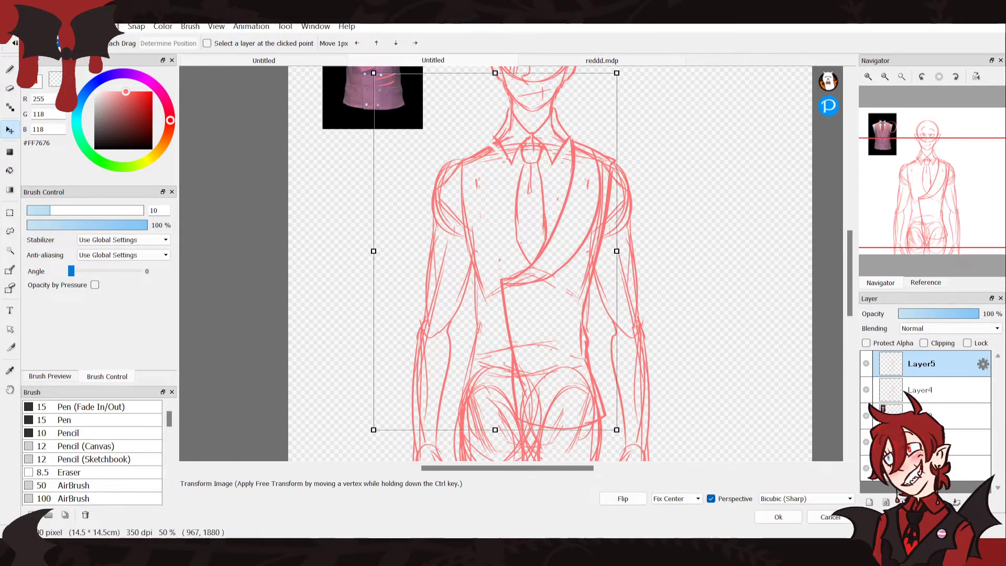
pyautogui.click(623, 499)
pyautogui.click(779, 516)
pyautogui.moveTo(429, 352); pyautogui.dragTo(501, 353)
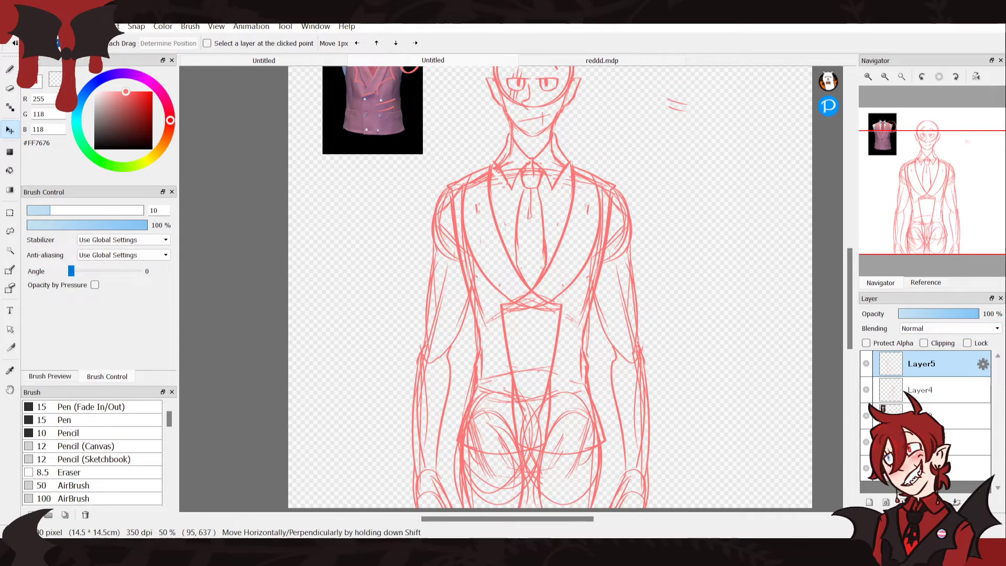
# Lasso and delete the mirrored half's overlapping front edge and lapel end so that only one closing edge remains
pyautogui.press('b')
pyautogui.press('l')
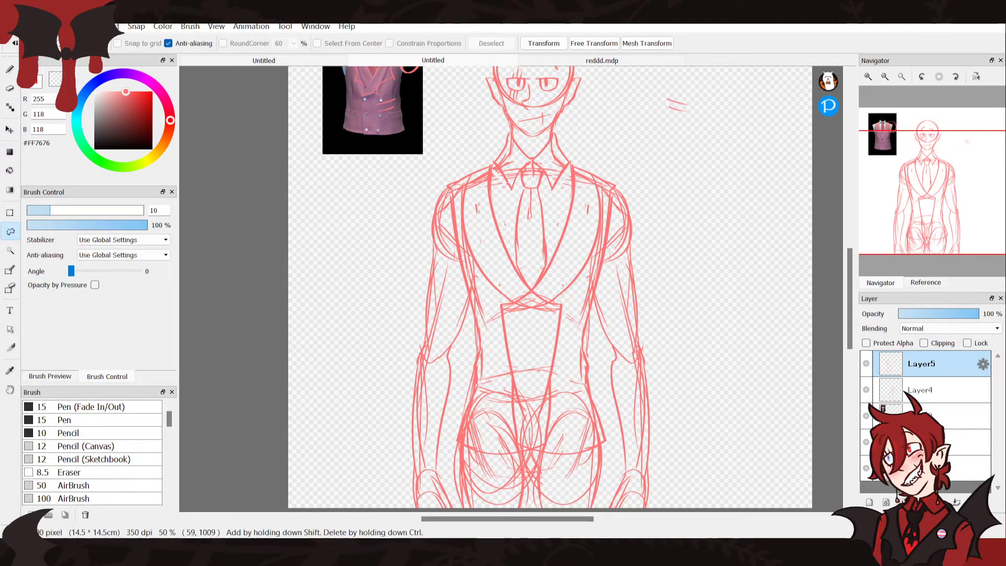
pyautogui.moveTo(543, 287)
pyautogui.mouseDown()
pyautogui.moveTo(523, 321)
pyautogui.moveTo(531, 451)
pyautogui.moveTo(584, 266)
pyautogui.mouseUp()
pyautogui.hotkey('ctrl', 'd')
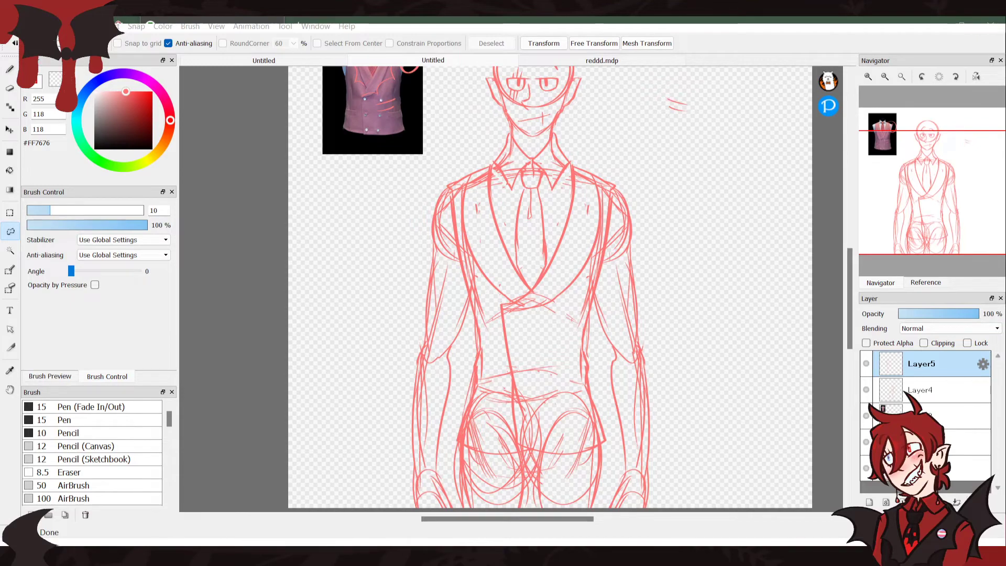
# Switch to the browser and open the artist's own DeviantArt gallery in a new tab
pyautogui.hotkey('alt', 'Tab')
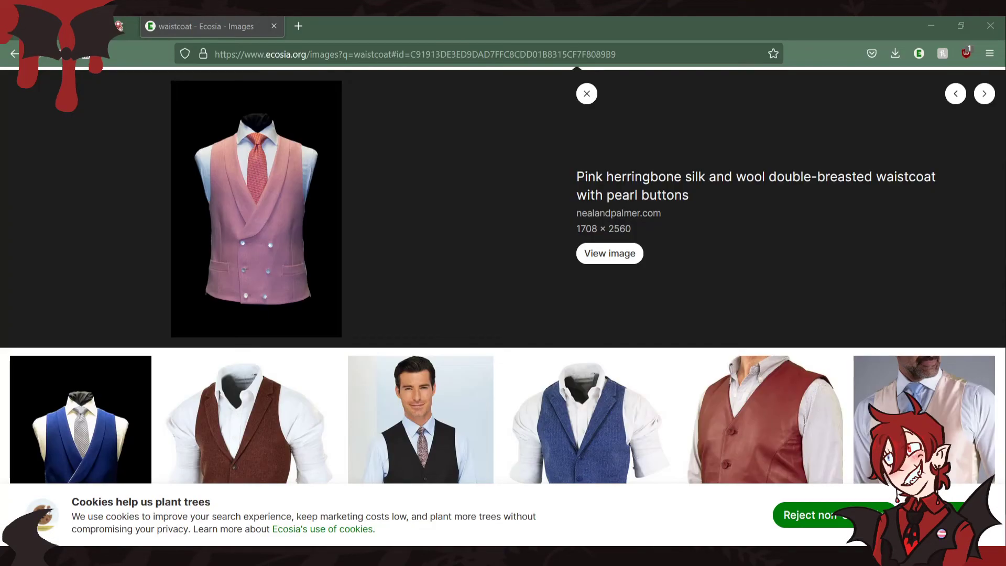
pyautogui.click(298, 26)
pyautogui.write('deviantart.com/')
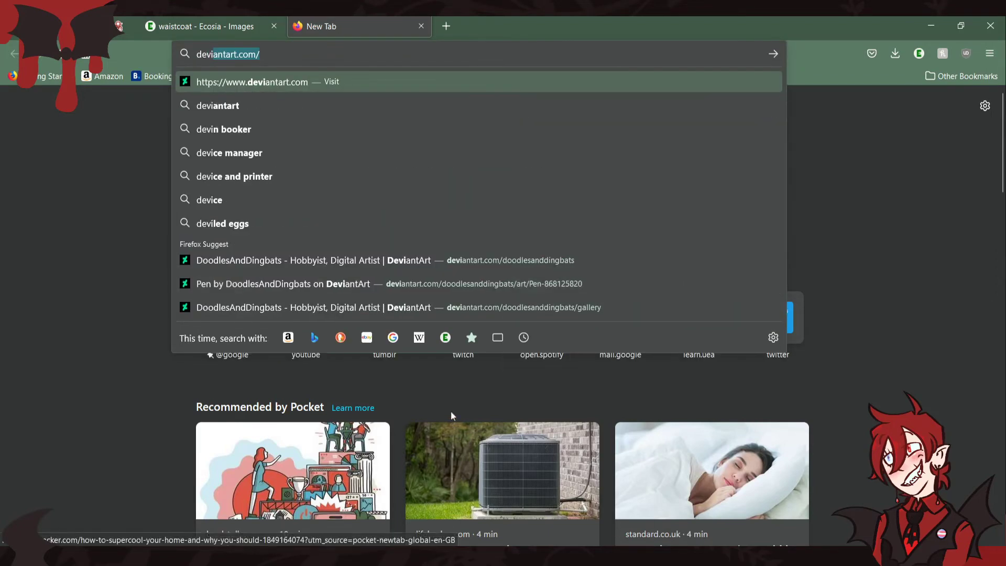
pyautogui.press('End')
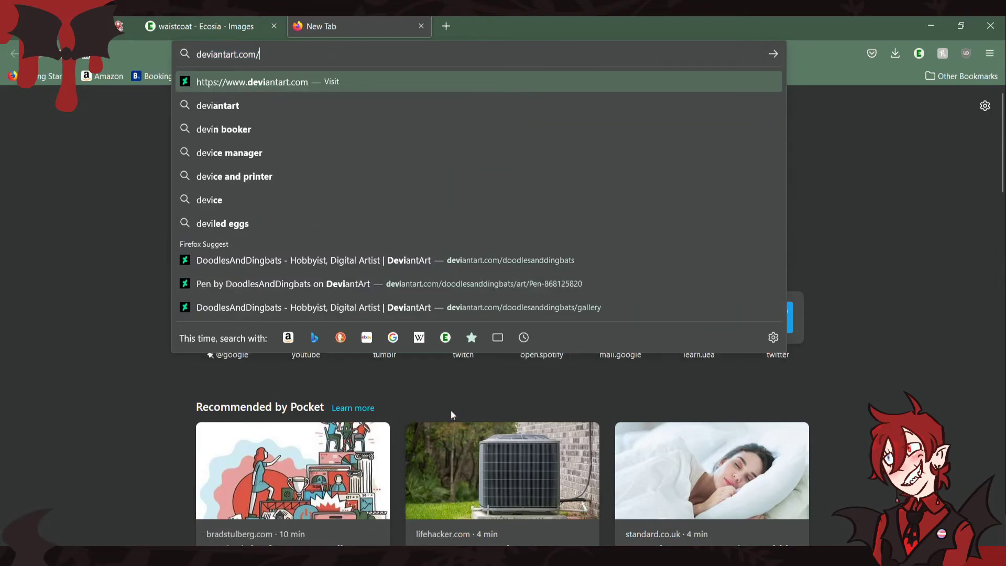
pyautogui.click(395, 310)
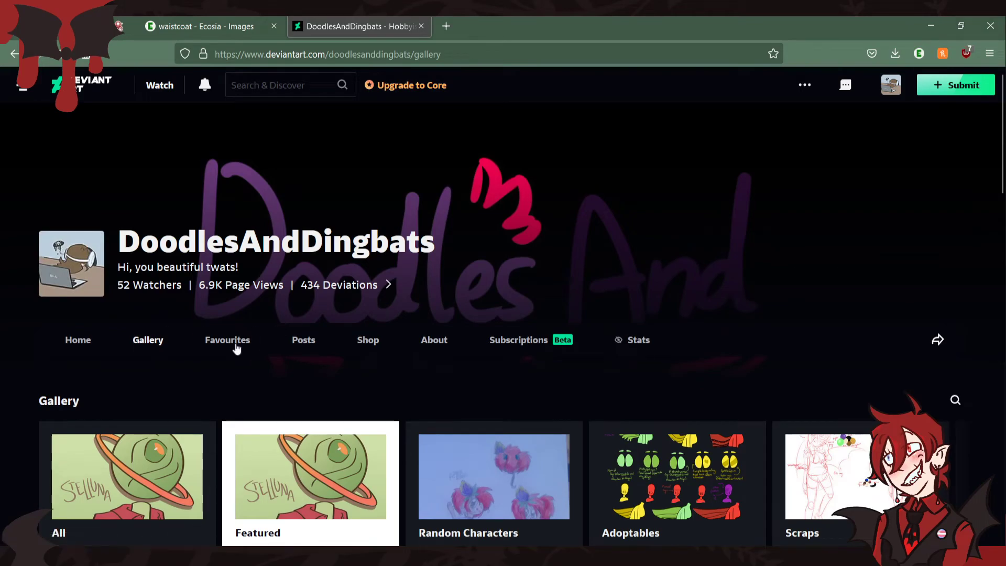
# Look through the Featured gallery down to its oldest drawings
pyautogui.scroll(-6, 222, 337)
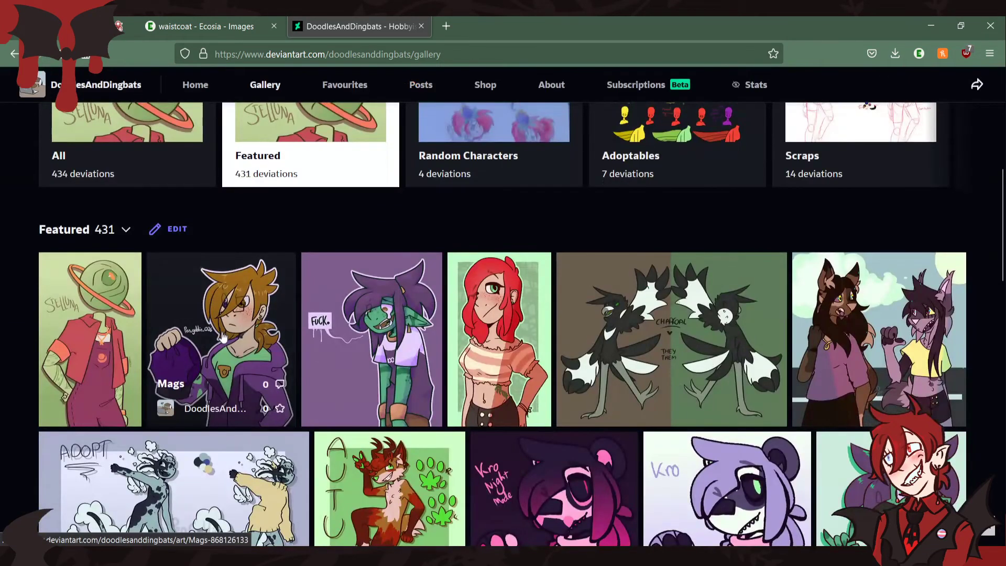
pyautogui.scroll(-20, 223, 337)
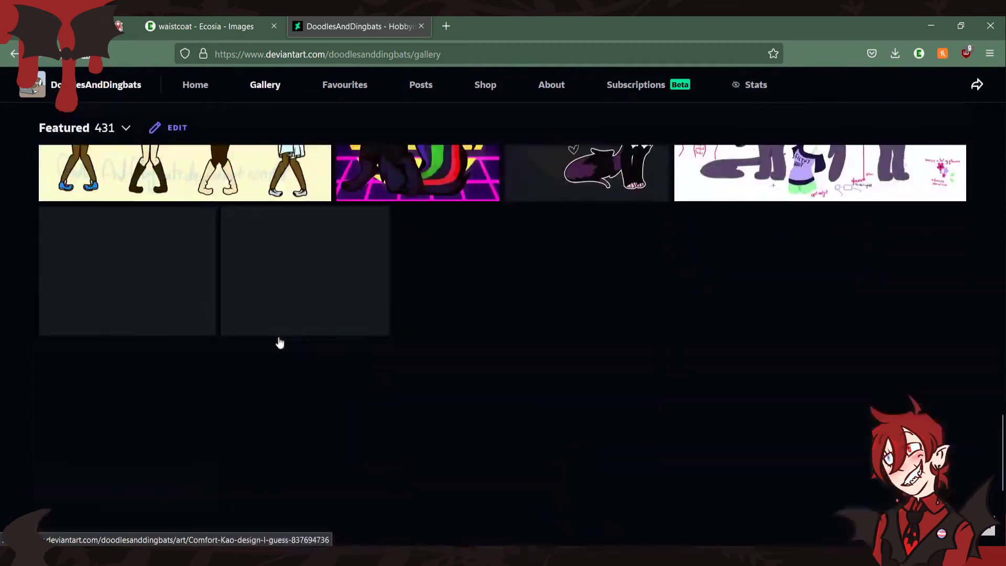
pyautogui.scroll(-20, 279, 342)
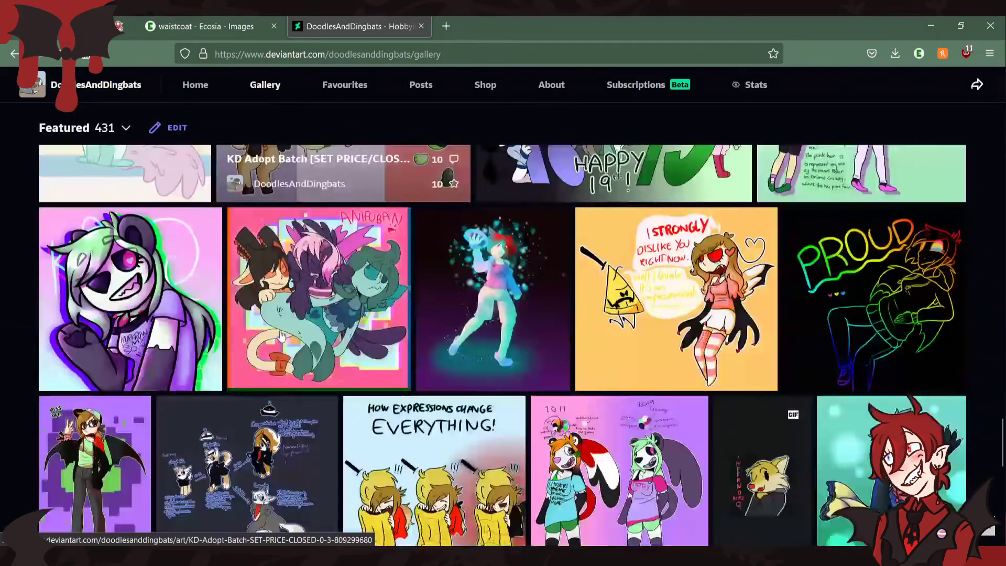
pyautogui.scroll(-20, 281, 337)
pyautogui.scroll(-20, 273, 344)
pyautogui.scroll(-20, 273, 352)
pyautogui.scroll(-20, 274, 353)
pyautogui.scroll(-20, 273, 352)
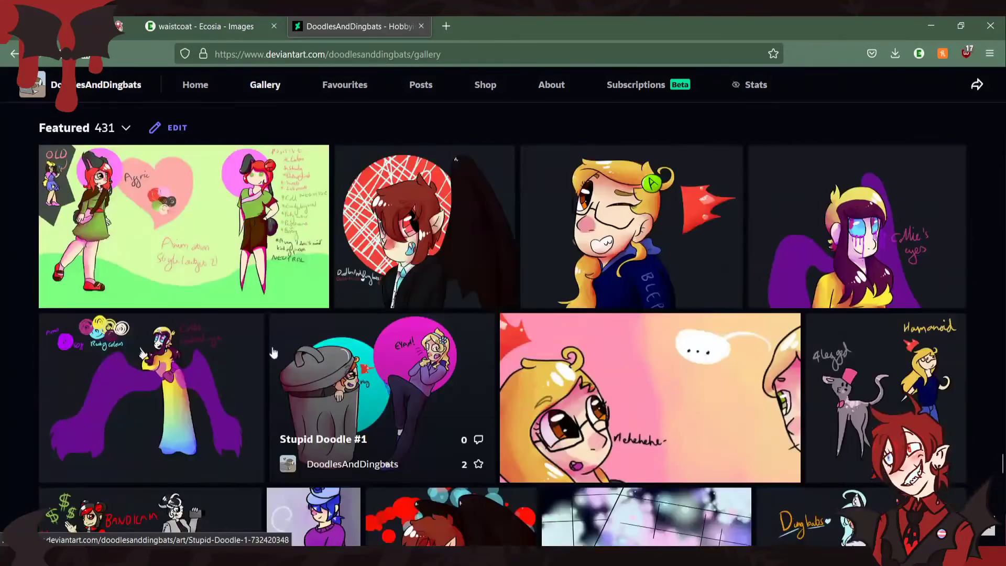
pyautogui.scroll(-20, 273, 352)
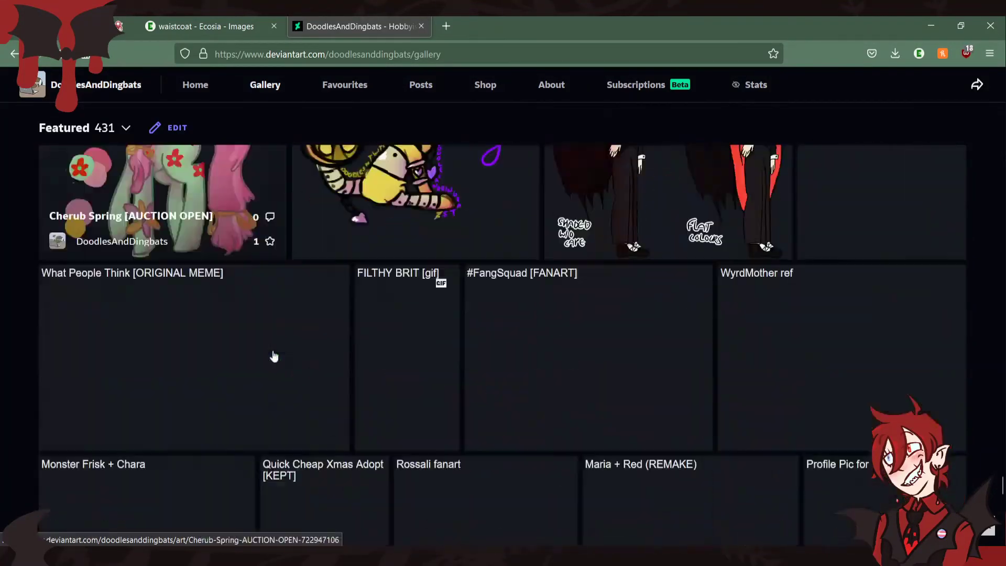
pyautogui.scroll(-20, 273, 357)
pyautogui.scroll(-20, 276, 352)
pyautogui.scroll(-20, 278, 348)
pyautogui.scroll(-20, 279, 350)
pyautogui.scroll(-10, 292, 342)
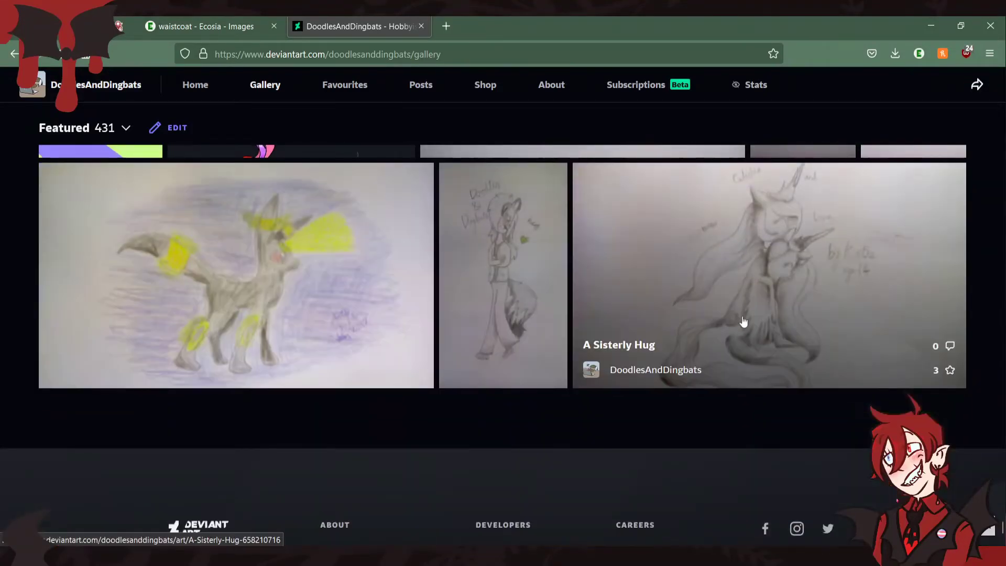
# Open the drawing My Avatar in Black and White, check its publication details and go back to the gallery
pyautogui.click(459, 282)
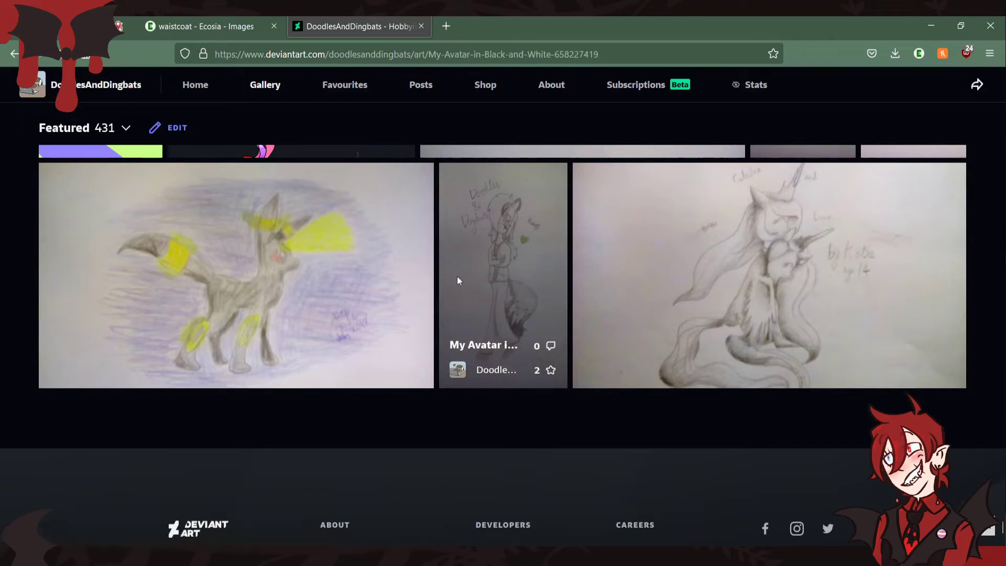
pyautogui.scroll(-3, 427, 286)
pyautogui.scroll(-3, 427, 287)
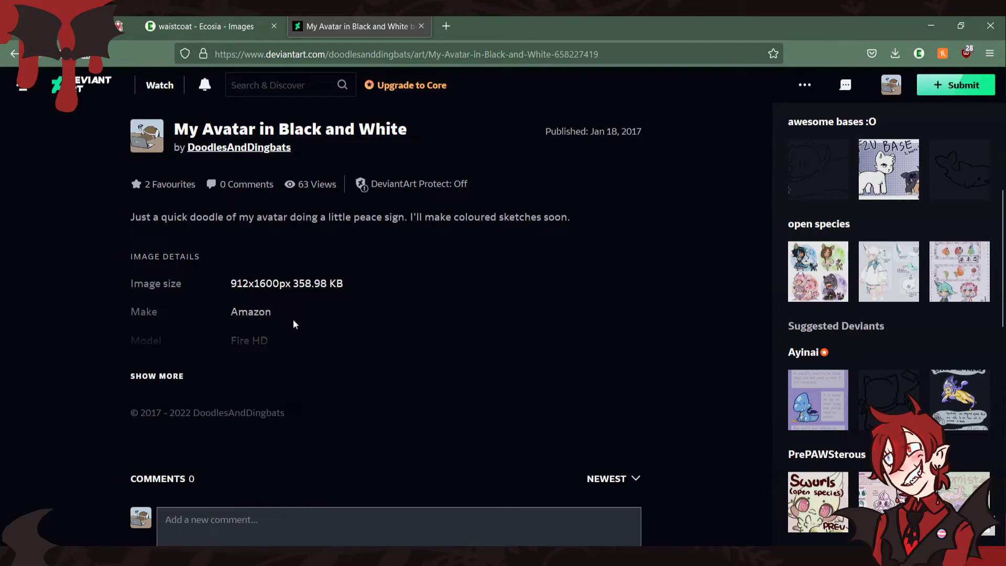
pyautogui.click(13, 53)
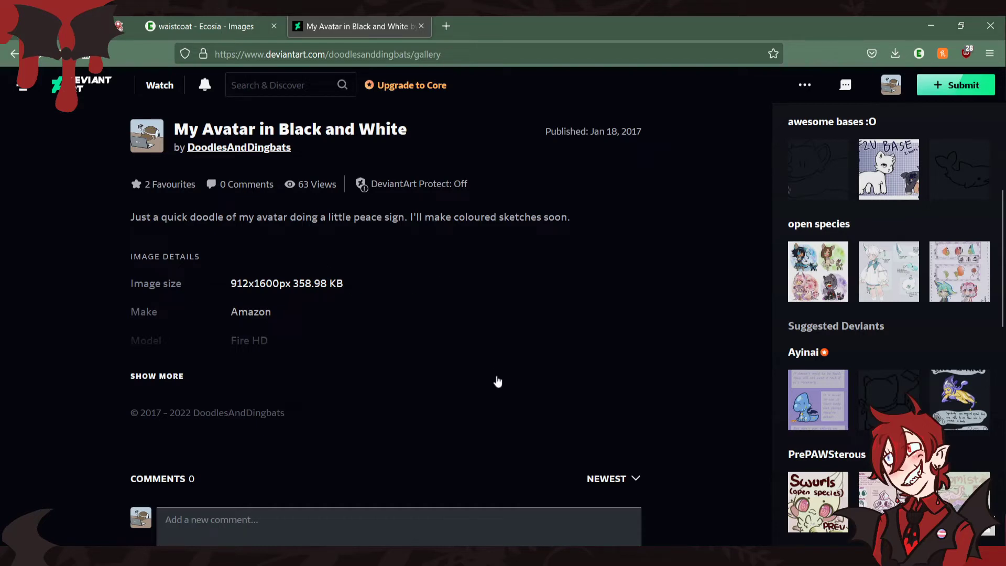
pyautogui.scroll(1, 223, 200)
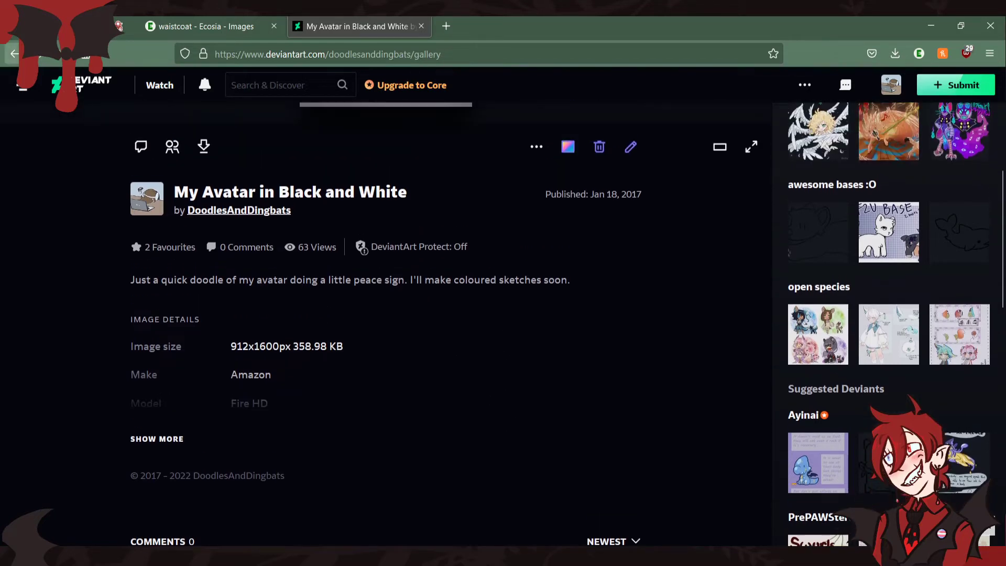
pyautogui.scroll(3, 93, 160)
pyautogui.hotkey('alt', 'Left')
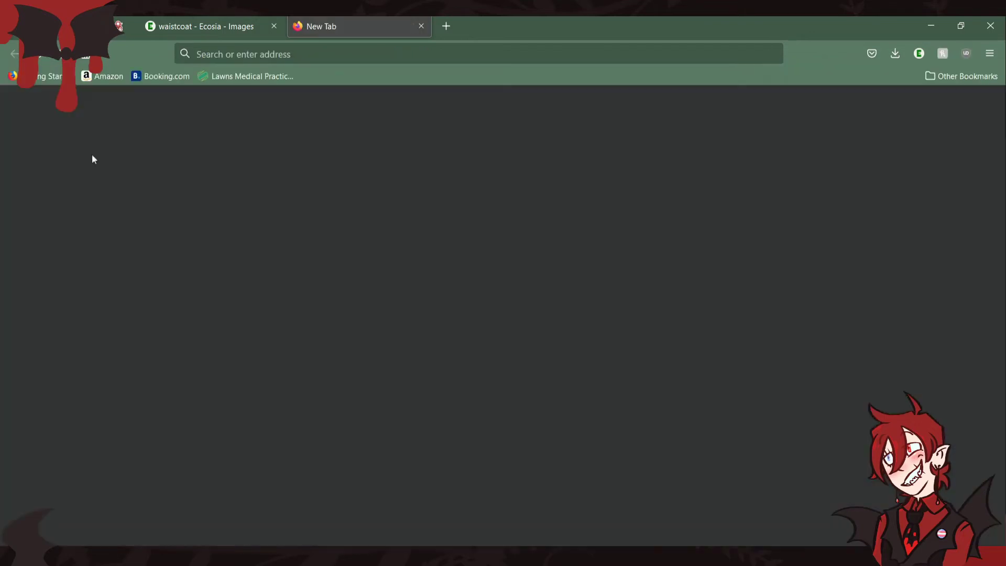
pyautogui.click(39, 61)
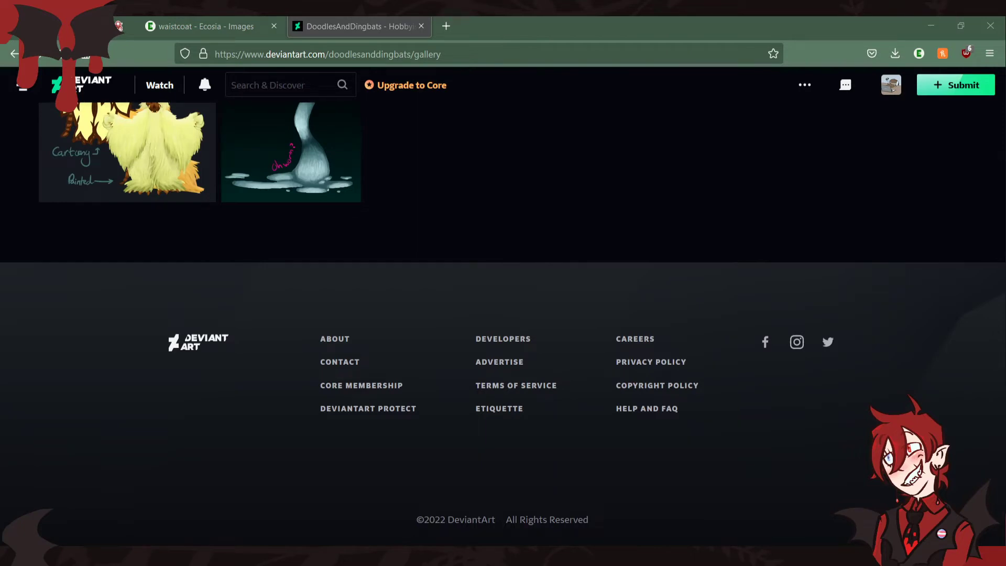
# Browse the Featured gallery again for early artwork of the winged vampire character
pyautogui.scroll(7, 349, 299)
pyautogui.scroll(-4, 640, 365)
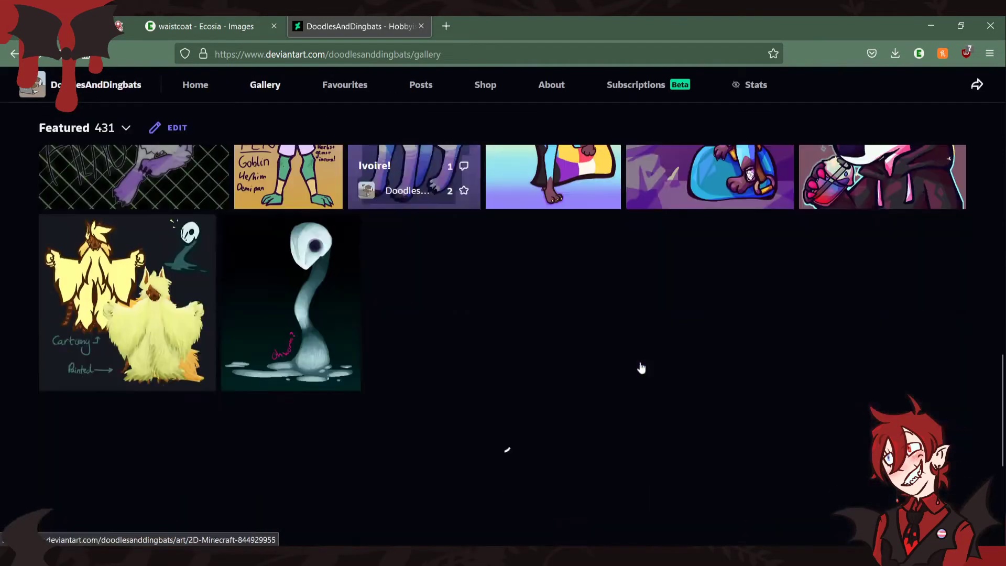
pyautogui.scroll(-10, 635, 369)
pyautogui.scroll(-10, 623, 369)
pyautogui.scroll(-10, 657, 405)
pyautogui.scroll(-10, 658, 410)
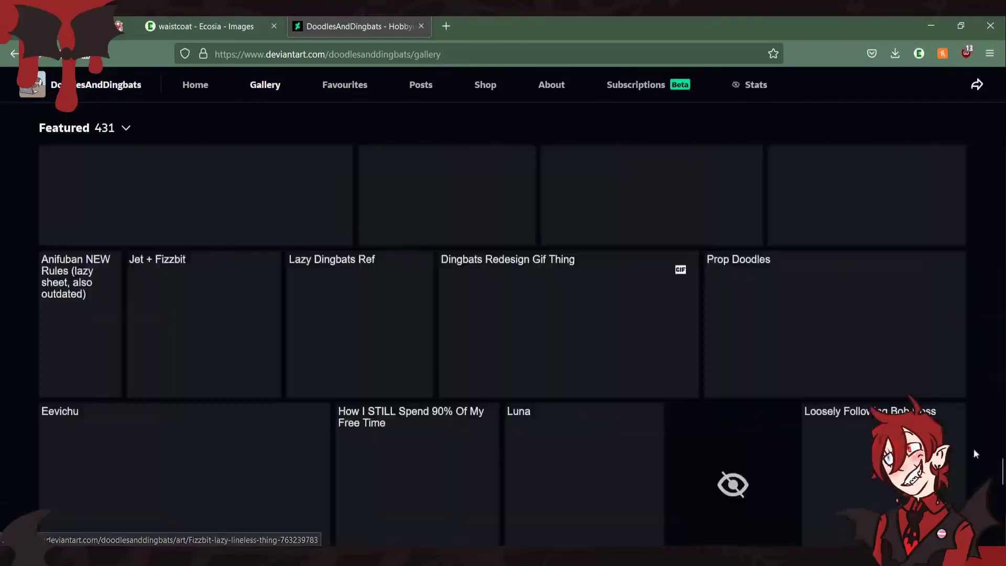
pyautogui.scroll(-10, 975, 453)
pyautogui.scroll(-10, 975, 453)
pyautogui.scroll(-6, 974, 449)
pyautogui.scroll(8, 974, 449)
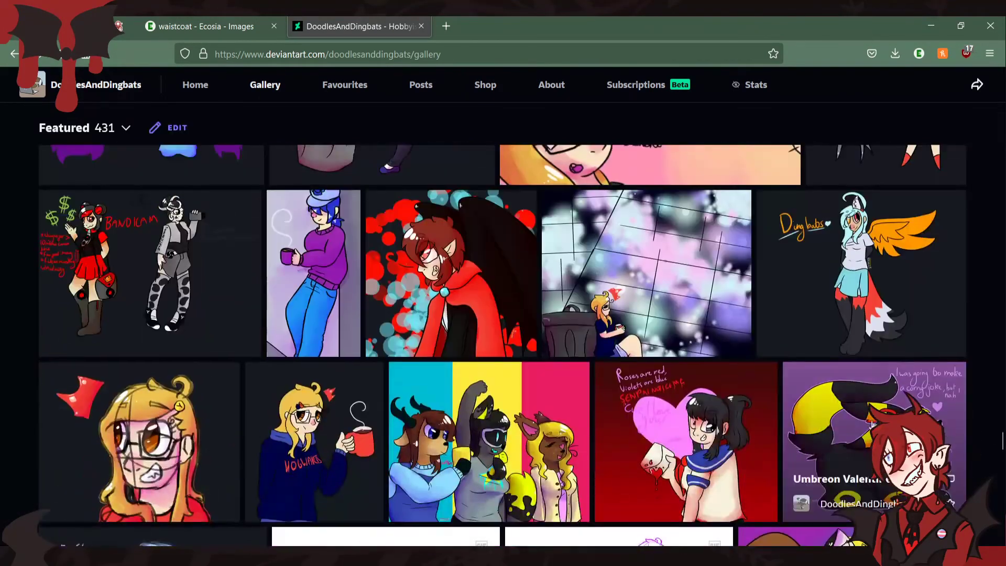
pyautogui.scroll(-10, 472, 341)
pyautogui.scroll(-15, 552, 397)
pyautogui.scroll(-15, 560, 393)
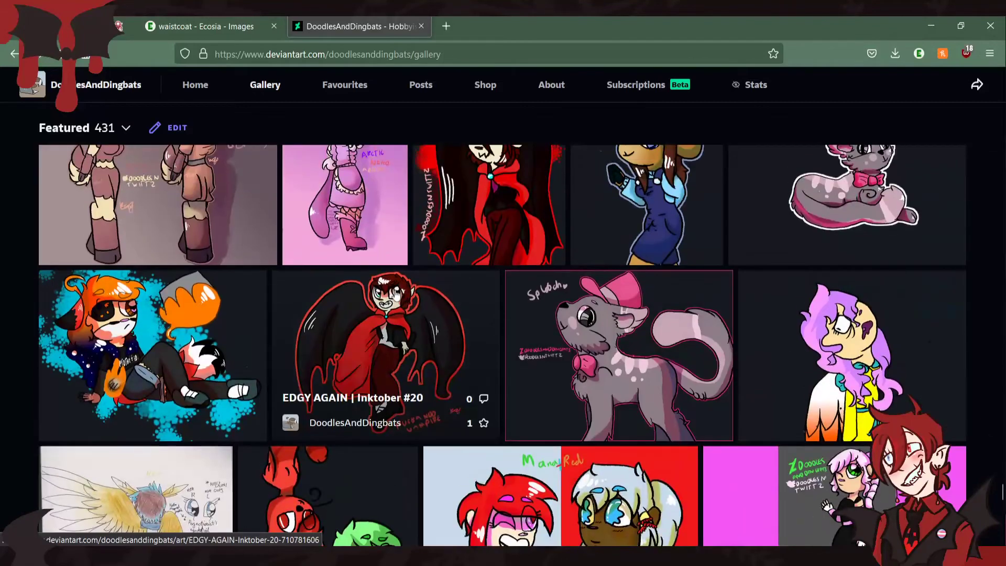
# Open EDGY AGAIN | Inktober #20 and examine the vampire drawing, its publication date and its description
pyautogui.click(420, 328)
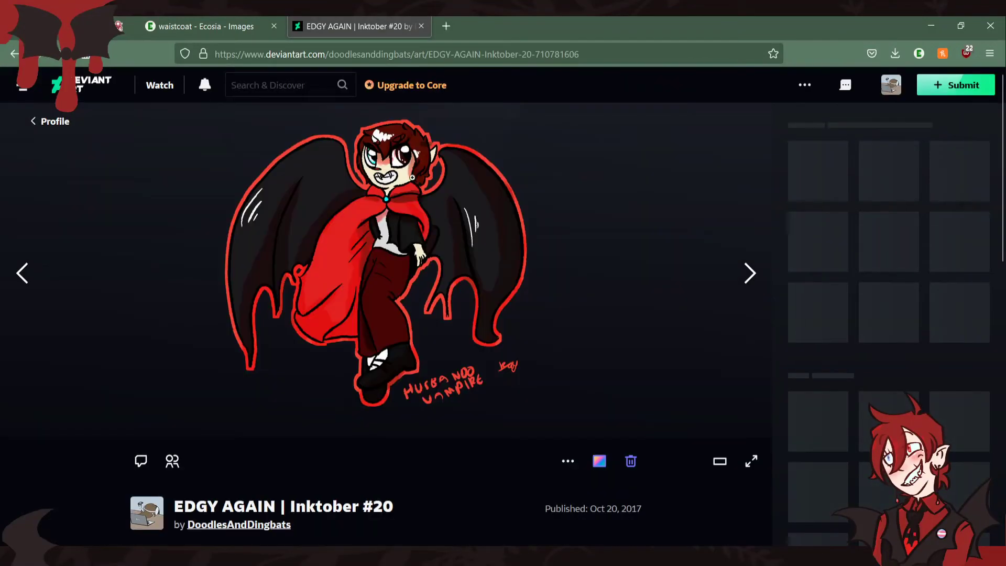
pyautogui.scroll(-1, 153, 300)
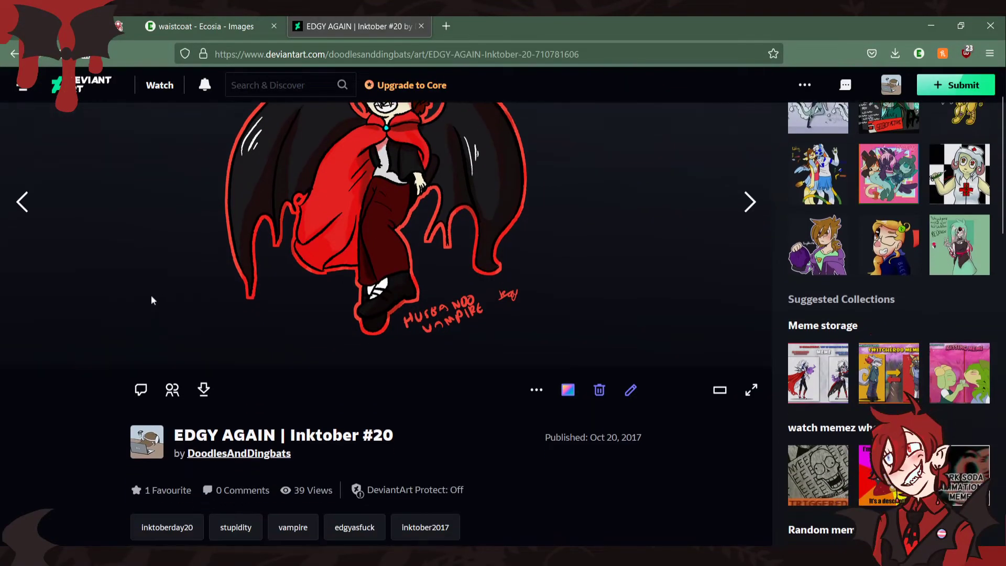
pyautogui.scroll(-4, 152, 300)
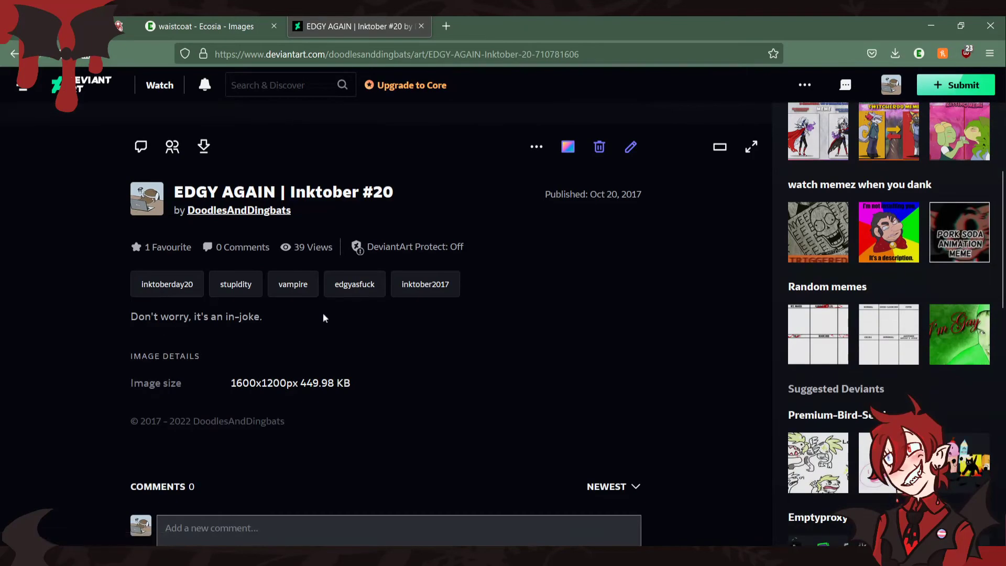
pyautogui.moveTo(594, 198); pyautogui.dragTo(648, 191)
pyautogui.click(703, 291)
pyautogui.scroll(5, 668, 223)
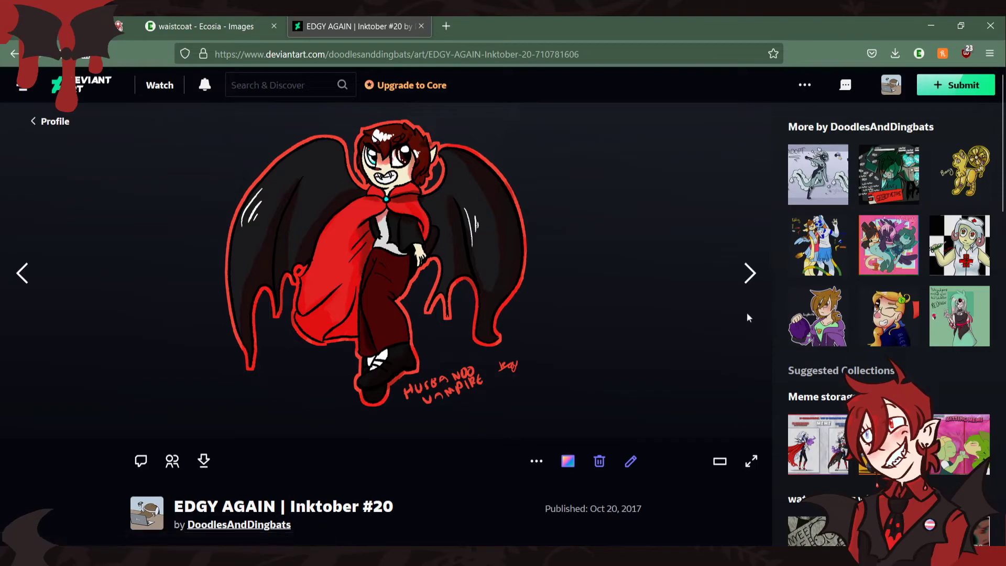
# Return to the gallery and open the character sheet Red Ref (INKTOBER #12)
pyautogui.click(15, 54)
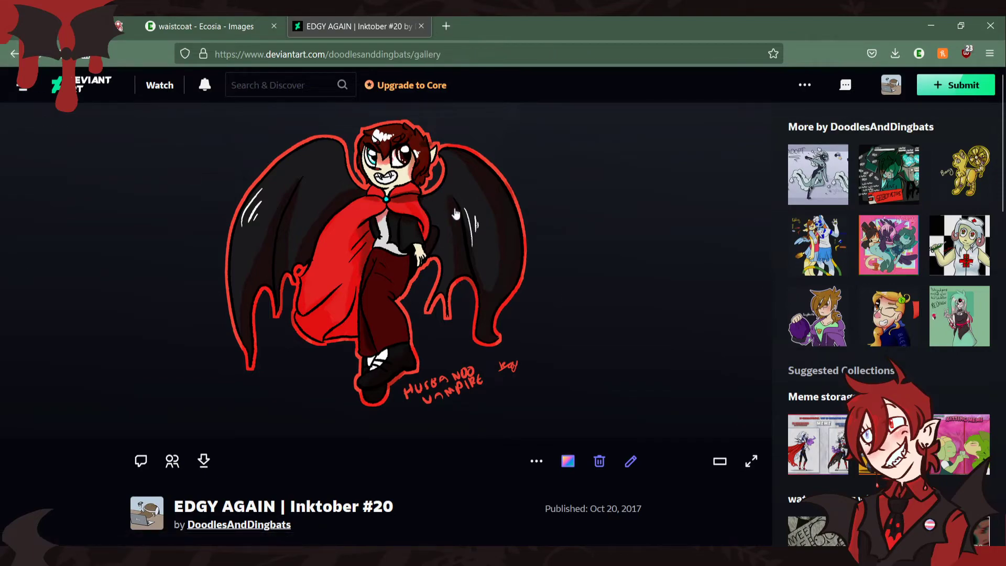
pyautogui.scroll(-1, 554, 253)
pyautogui.scroll(-5, 553, 253)
pyautogui.scroll(4, 552, 252)
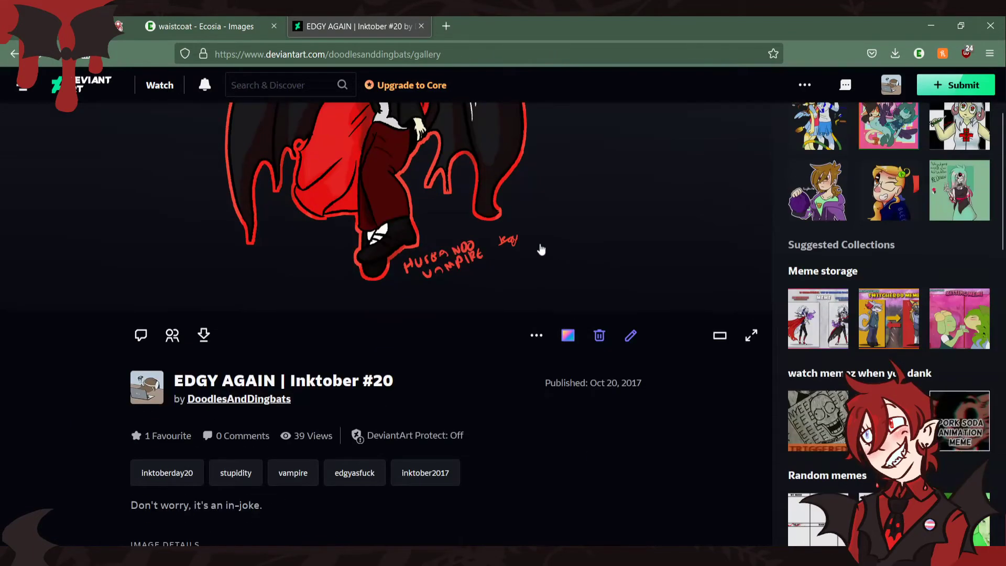
pyautogui.scroll(-10, 667, 402)
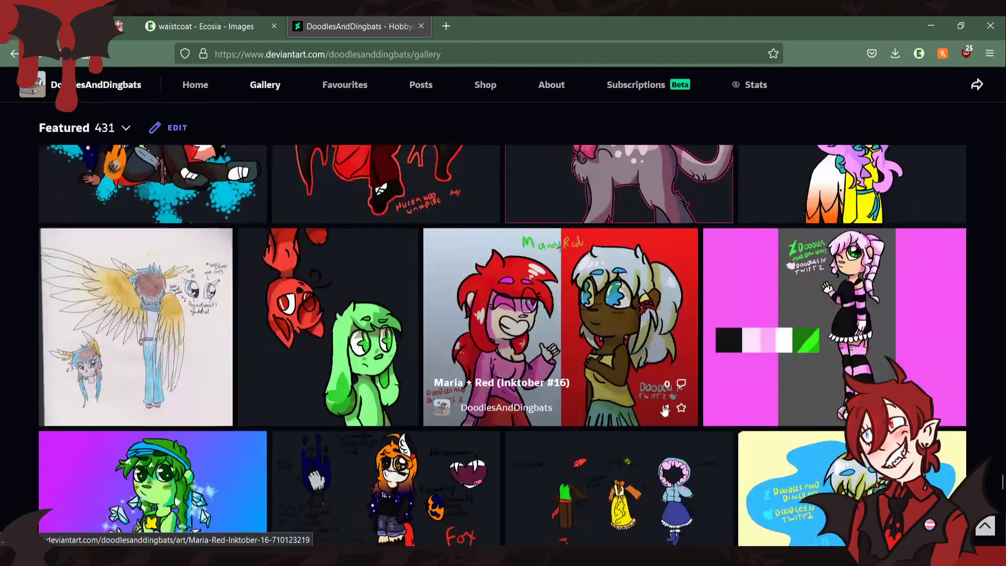
pyautogui.scroll(-2, 667, 402)
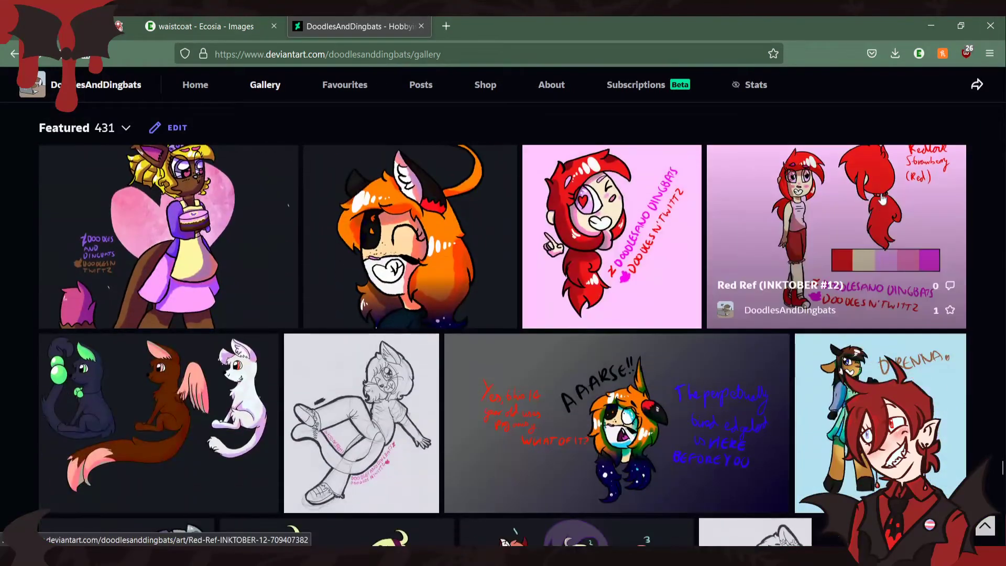
pyautogui.click(882, 192)
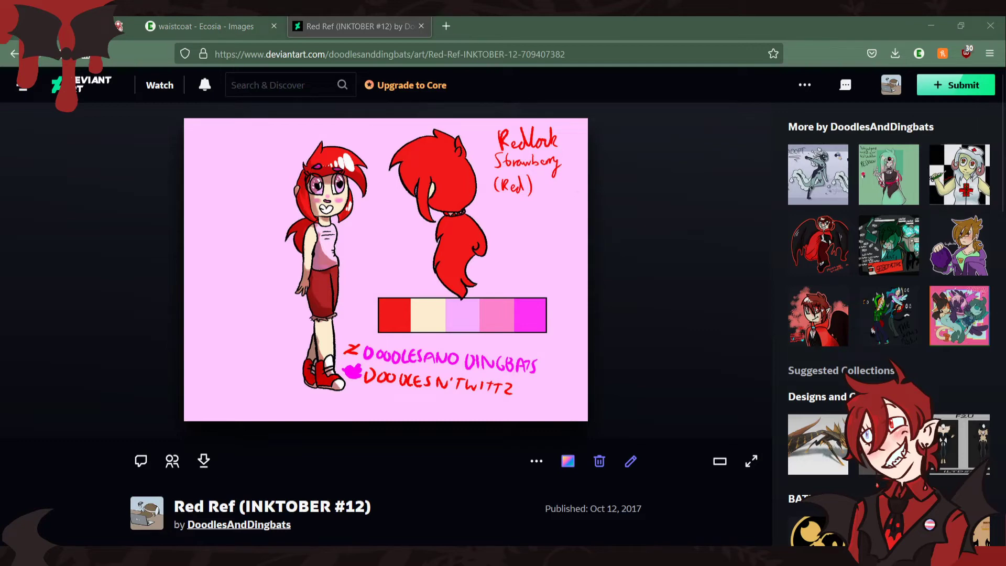
# Switch to MediBang Paint, view the reddd.mdp sketch and return to the vest drawing
pyautogui.hotkey('alt', 'Tab')
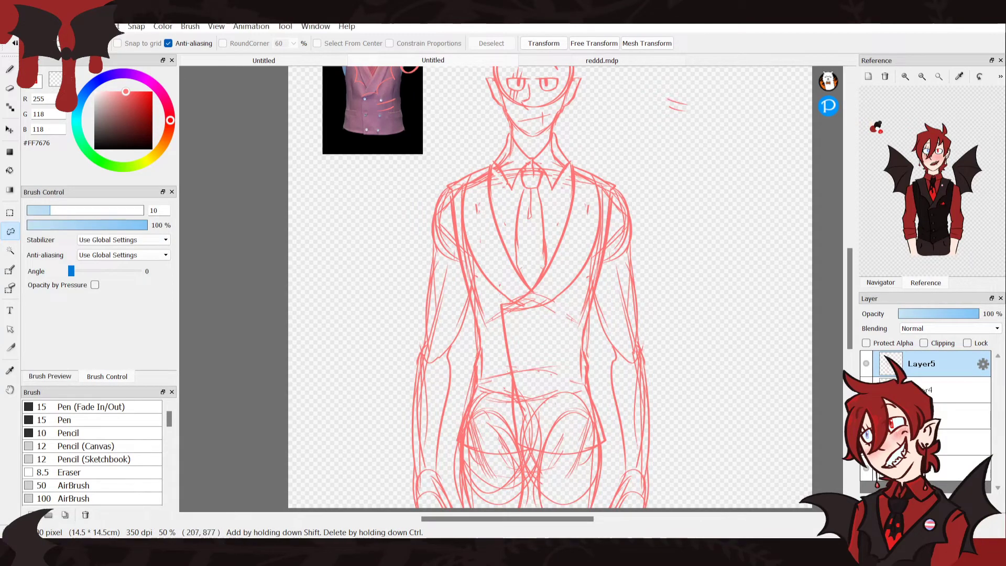
pyautogui.click(582, 60)
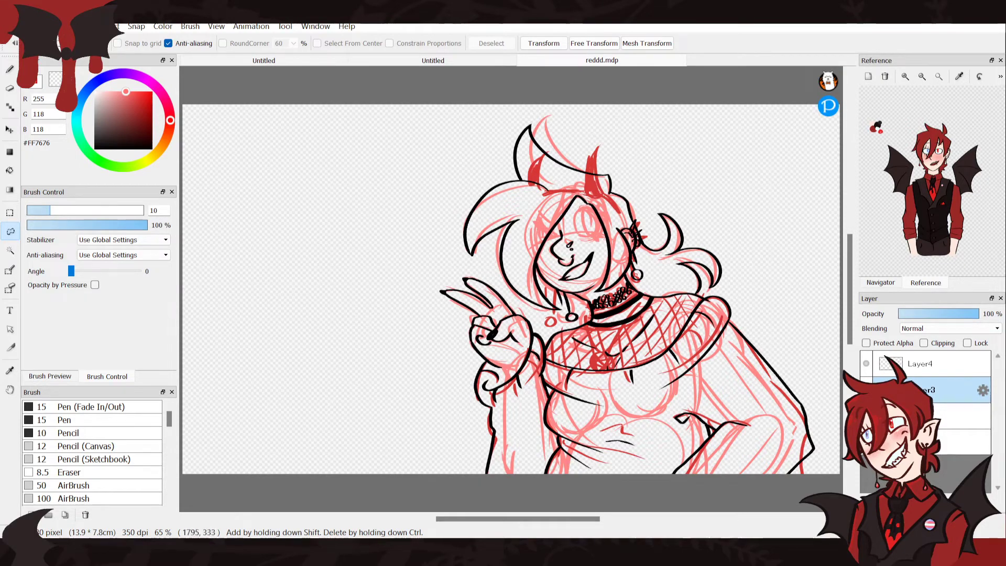
pyautogui.hotkey('ctrl', 'shift', 'Tab')
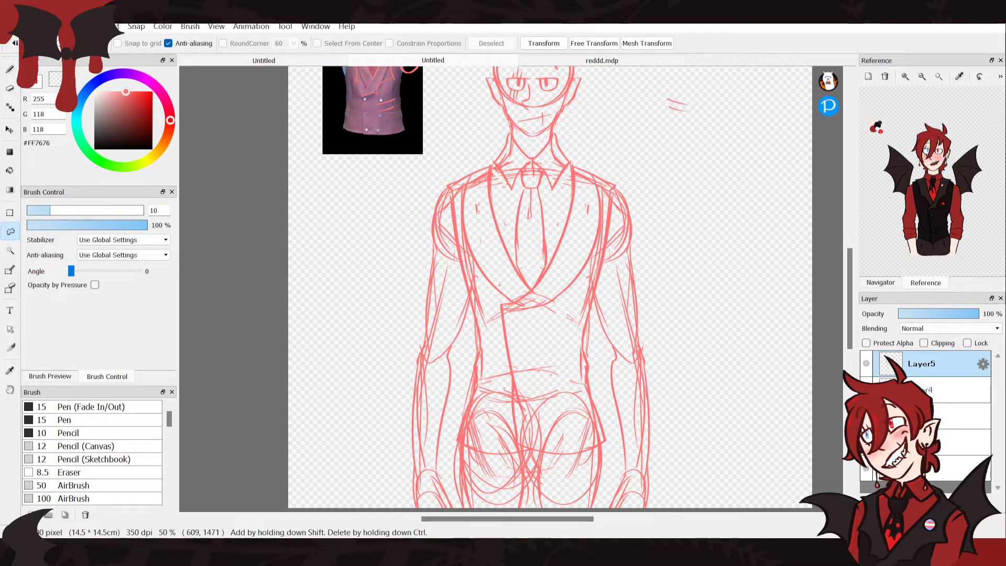
# Sketch the pointed shoulder edge and outer lapel line on the right half of the vest
pyautogui.click(10, 69)
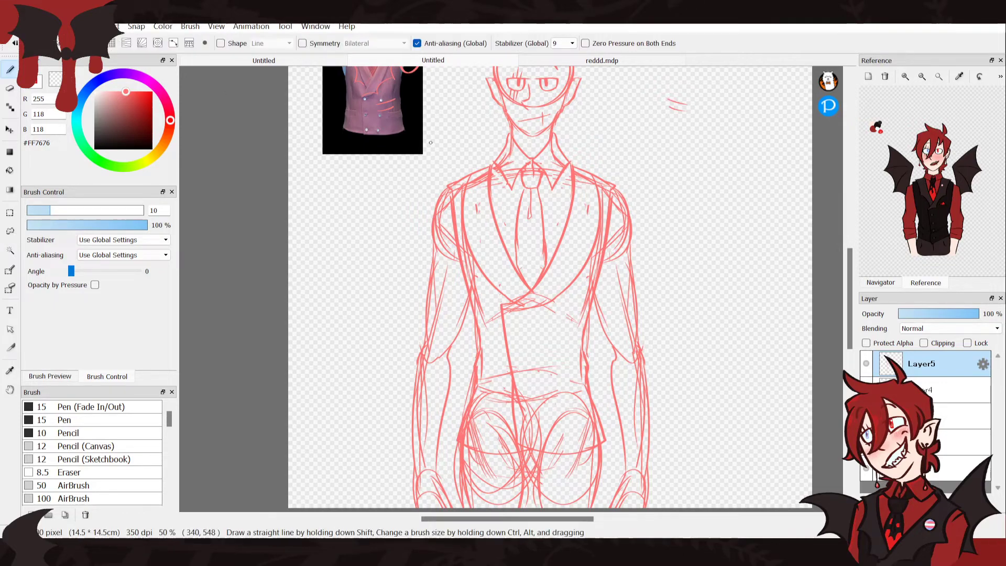
pyautogui.click(881, 283)
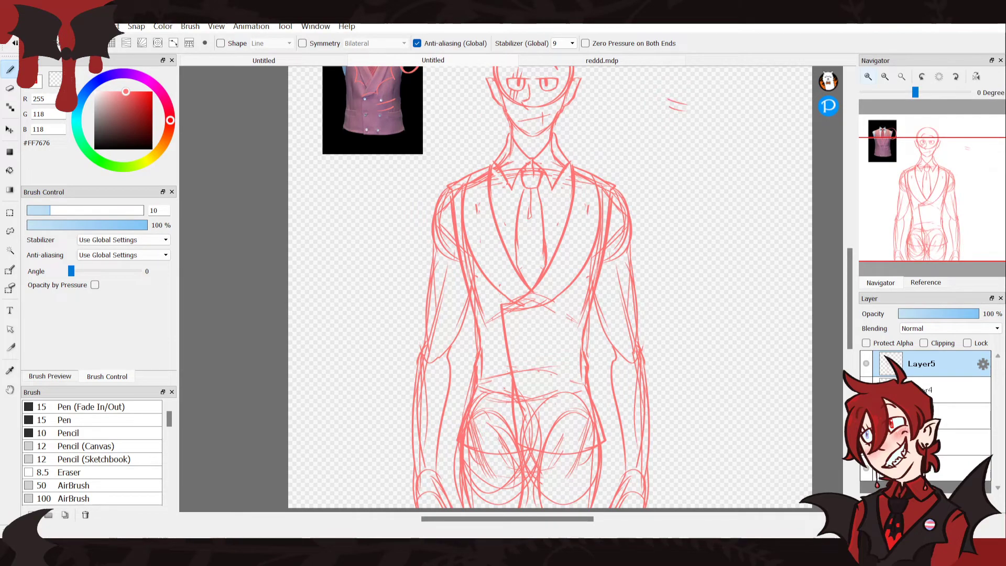
pyautogui.click(868, 77)
pyautogui.moveTo(937, 201); pyautogui.dragTo(931, 189)
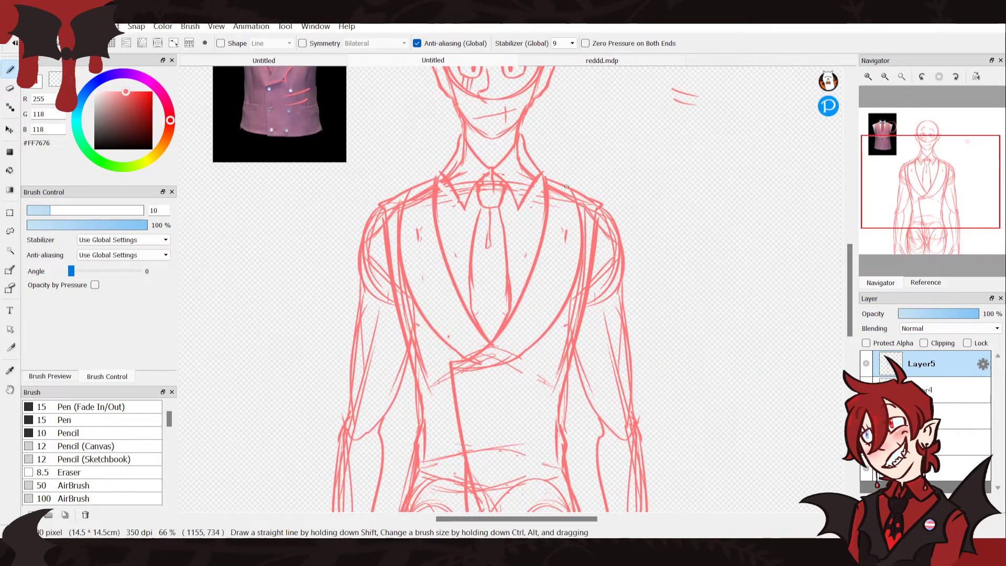
pyautogui.moveTo(592, 195)
pyautogui.mouseDown()
pyautogui.moveTo(564, 360)
pyautogui.moveTo(516, 397)
pyautogui.moveTo(479, 381)
pyautogui.mouseUp()
pyautogui.hotkey('ctrl', 'z')
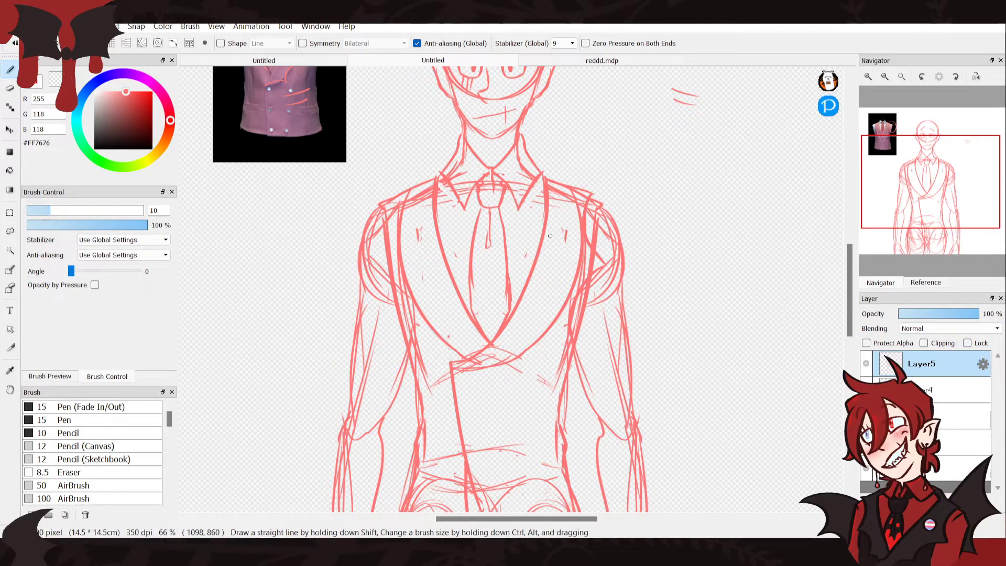
# Try a scalloped lower lapel edge running from the right armhole to the waist overlap, and undo it
pyautogui.moveTo(564, 348); pyautogui.dragTo(525, 381)
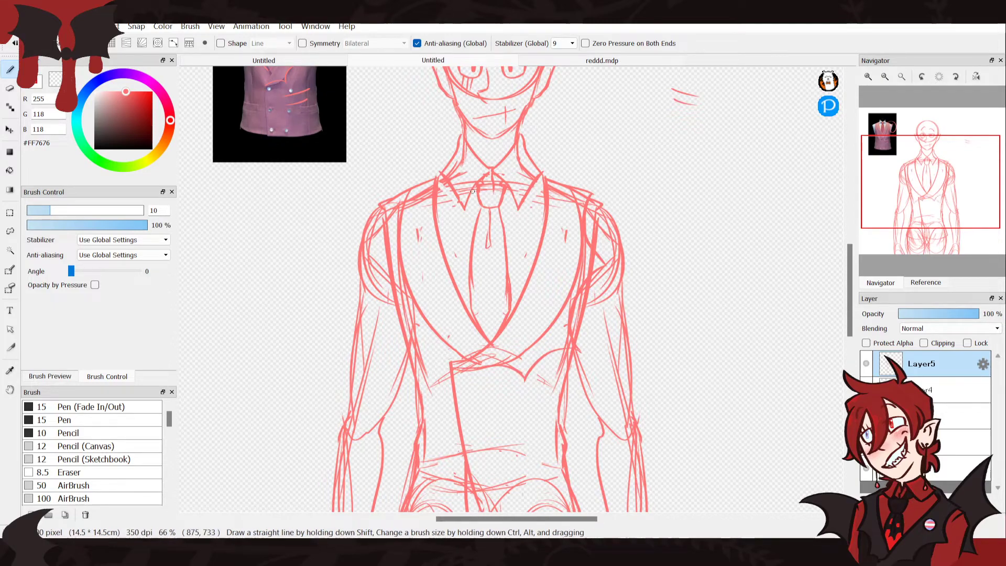
pyautogui.moveTo(481, 374)
pyautogui.mouseDown()
pyautogui.moveTo(475, 393)
pyautogui.moveTo(452, 367)
pyautogui.mouseUp()
pyautogui.hotkey('ctrl', 'z')
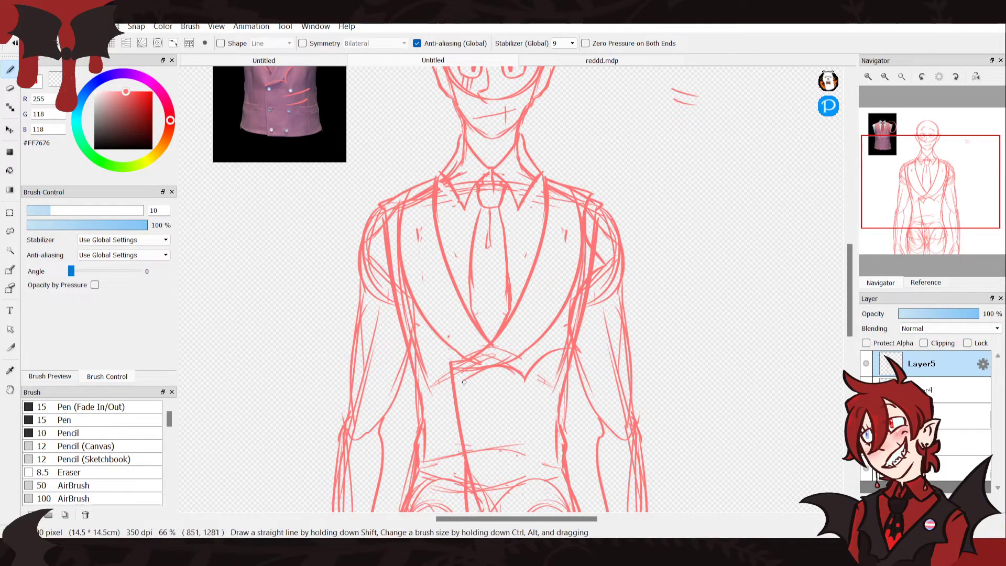
pyautogui.hotkey('ctrl', 'z')
pyautogui.hotkey('ctrl', 'z')
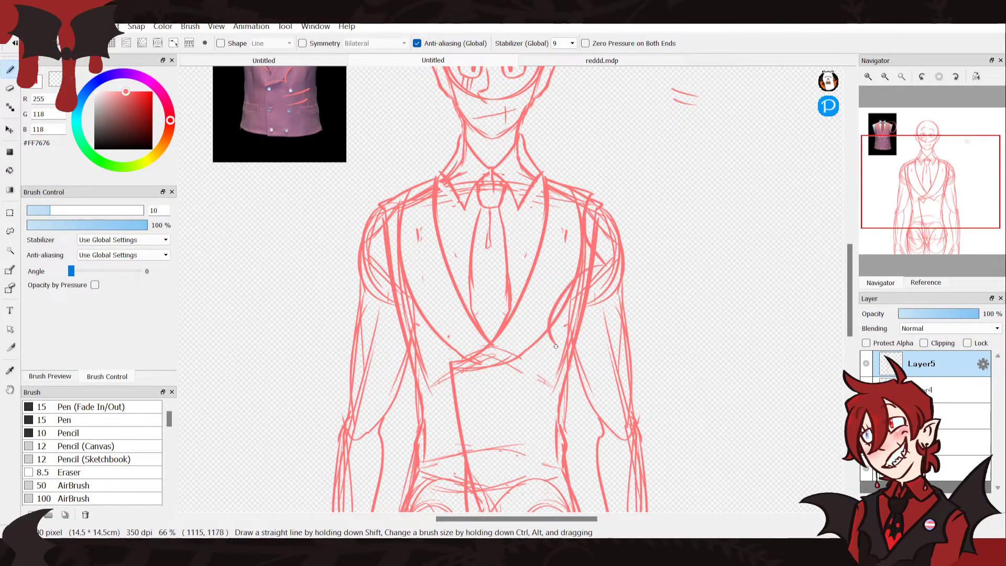
# Sketch a bat-wing-shaped edge for the right lapel, curving from the armhole down to the waist overlap
pyautogui.moveTo(571, 285); pyautogui.dragTo(550, 334)
pyautogui.moveTo(501, 374); pyautogui.dragTo(459, 368)
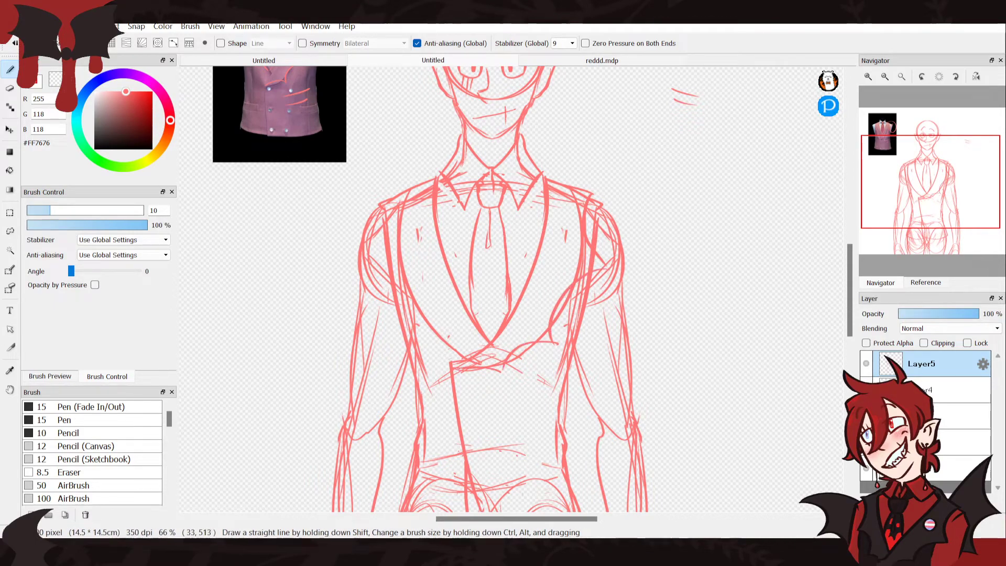
pyautogui.moveTo(581, 194)
pyautogui.mouseDown()
pyautogui.moveTo(614, 192)
pyautogui.moveTo(585, 226)
pyautogui.moveTo(588, 247)
pyautogui.mouseUp()
pyautogui.hotkey('ctrl', 'z')
pyautogui.hotkey('ctrl', 'z')
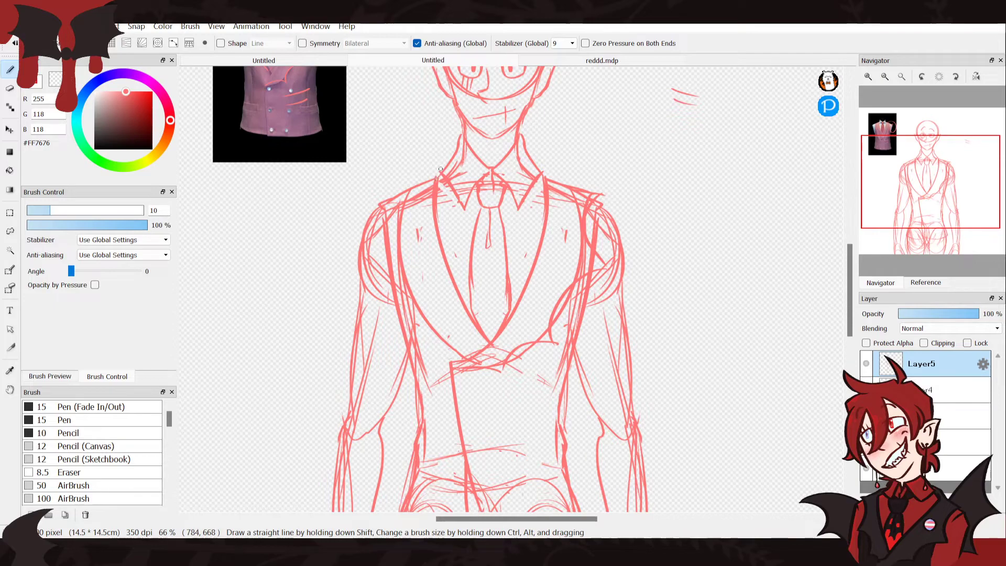
# Paste a copy of the half-vest sketch onto a new layer and flip it horizontally
pyautogui.press('z')
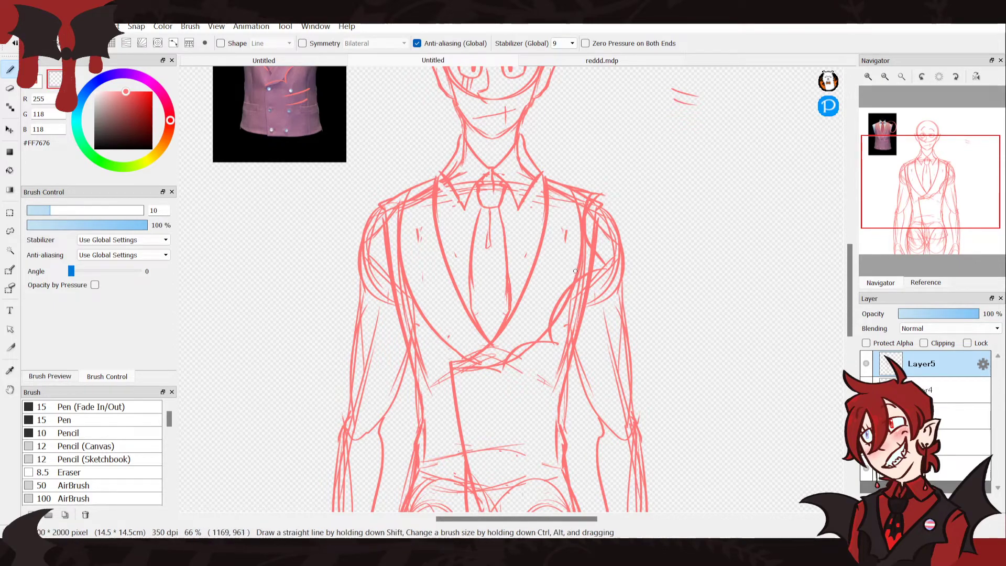
pyautogui.hotkey('ctrl', 'v')
pyautogui.hotkey('ctrl', 't')
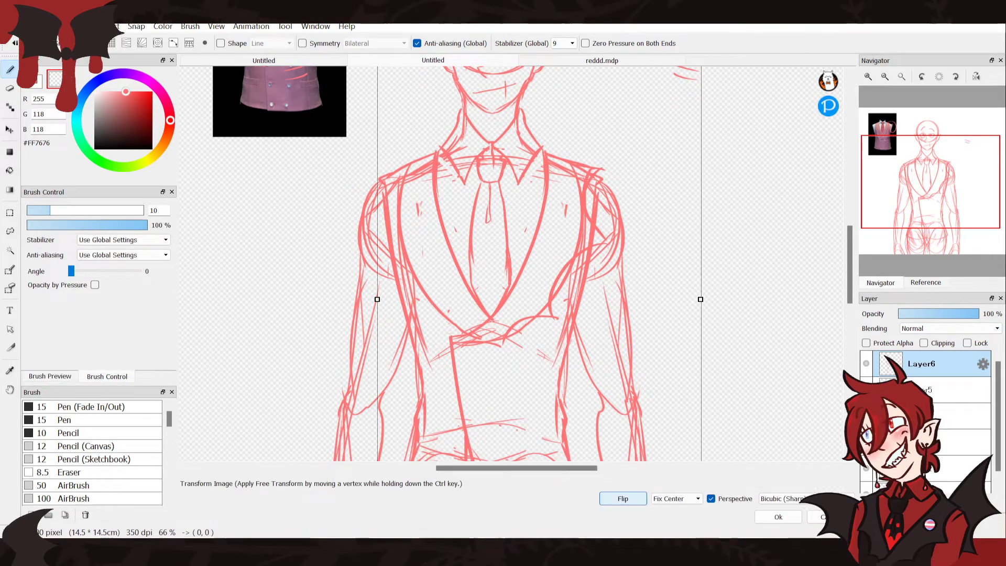
pyautogui.click(624, 499)
pyautogui.click(778, 517)
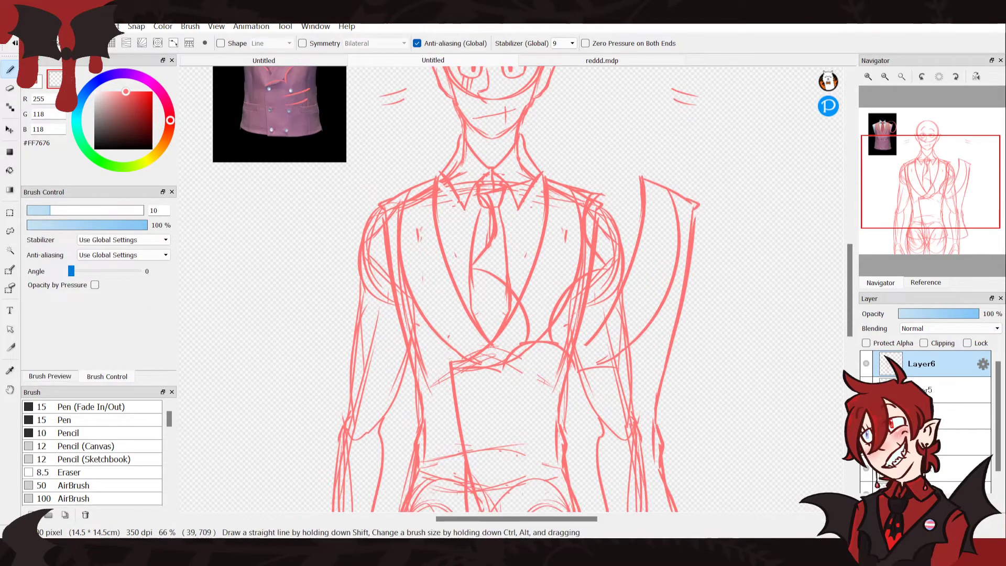
# Move the flipped copy onto the left half of the torso so both lapels mirror each other
pyautogui.click(10, 129)
pyautogui.moveTo(601, 356)
pyautogui.mouseDown()
pyautogui.moveTo(485, 354)
pyautogui.moveTo(512, 354)
pyautogui.moveTo(498, 336)
pyautogui.moveTo(497, 346)
pyautogui.mouseUp()
pyautogui.hotkey('ctrl', 'z')
pyautogui.hotkey('ctrl', 'z')
pyautogui.hotkey('ctrl', 'y')
pyautogui.hotkey('ctrl', 'z')
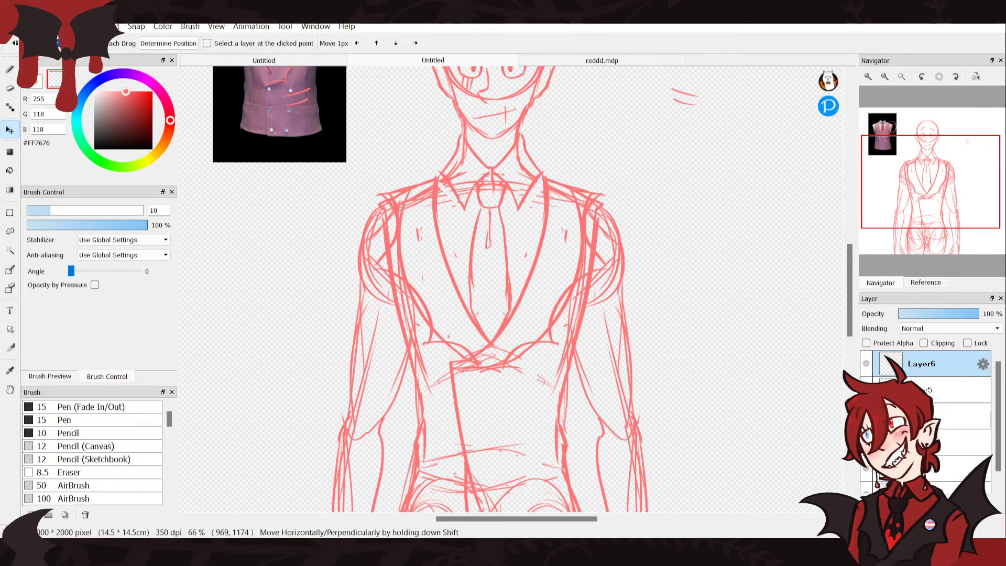
pyautogui.moveTo(507, 347); pyautogui.dragTo(519, 317)
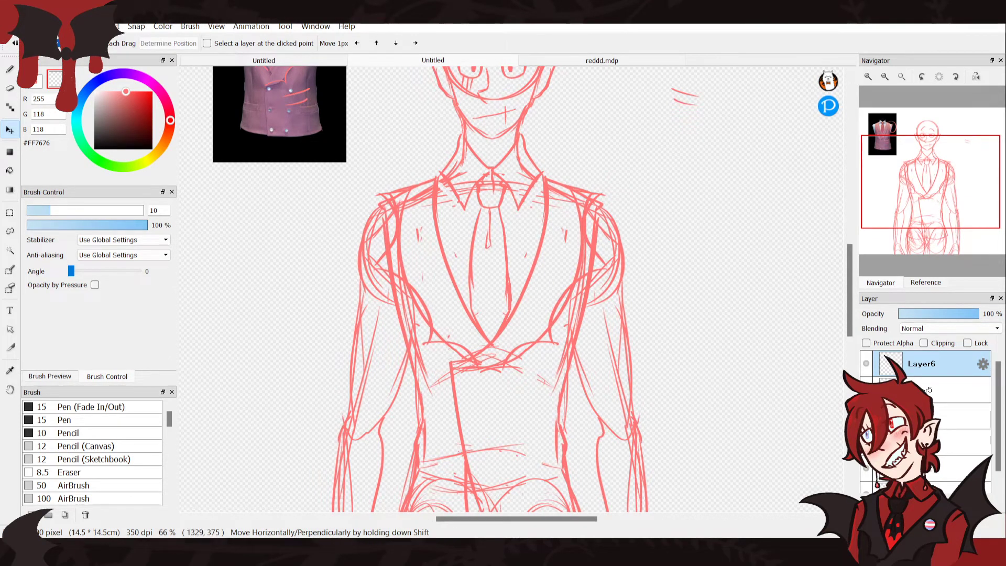
pyautogui.click(885, 77)
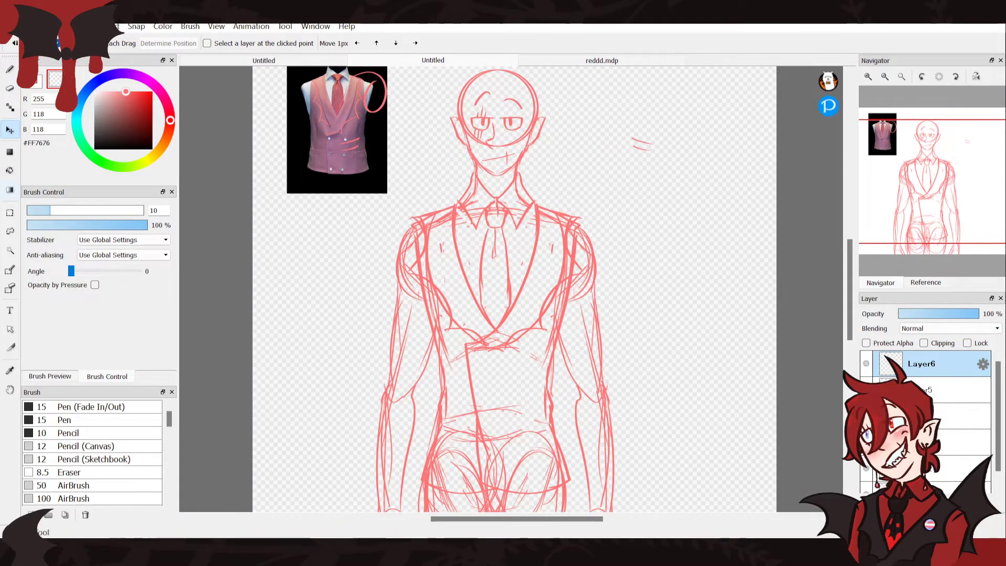
pyautogui.press('l')
pyautogui.moveTo(607, 240)
pyautogui.mouseDown()
pyautogui.moveTo(574, 179)
pyautogui.moveTo(547, 187)
pyautogui.moveTo(522, 245)
pyautogui.moveTo(518, 294)
pyautogui.mouseUp()
pyautogui.moveTo(497, 326)
pyautogui.mouseDown()
pyautogui.moveTo(463, 467)
pyautogui.moveTo(705, 286)
pyautogui.moveTo(655, 154)
pyautogui.mouseUp()
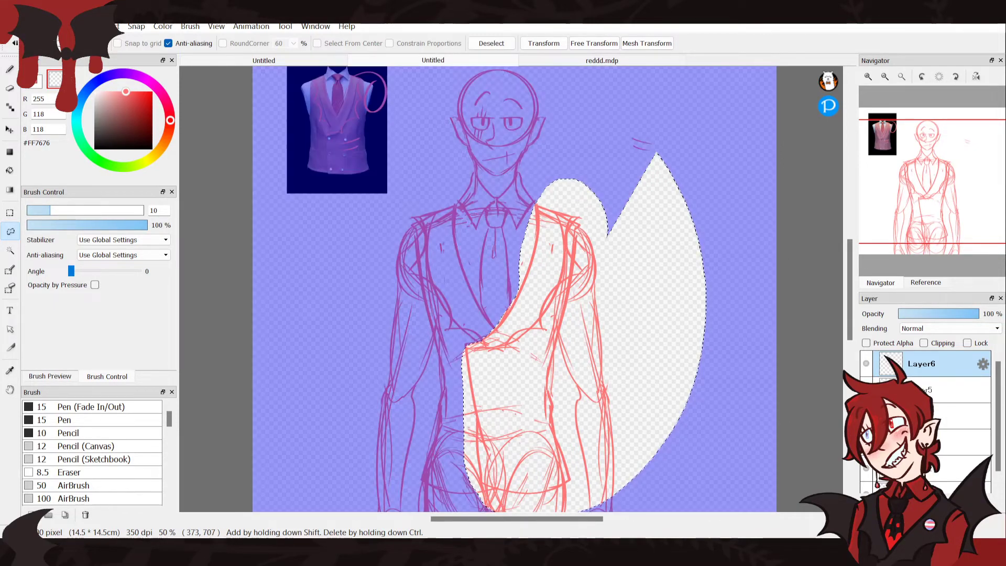
pyautogui.hotkey('ctrl', 'd')
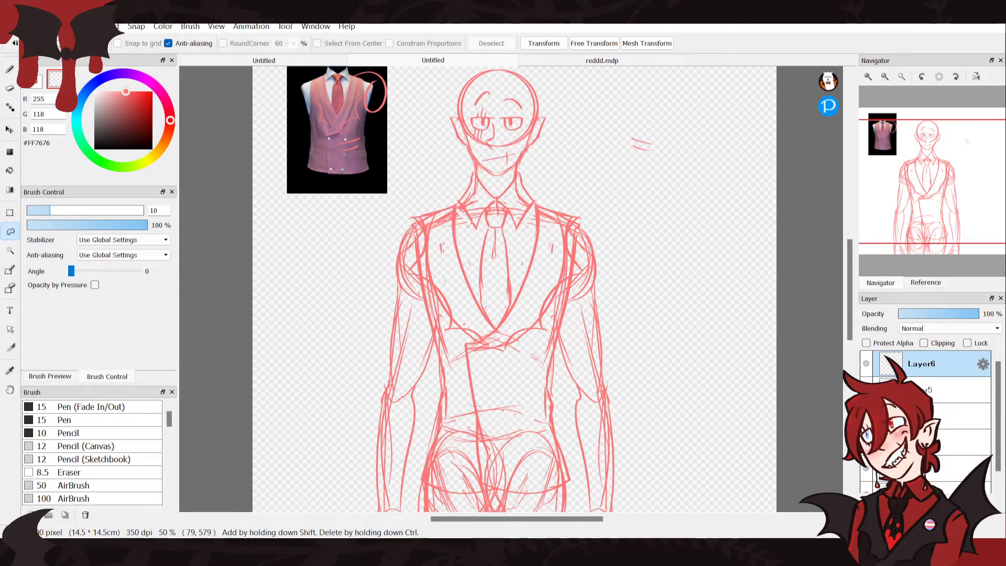
# Merge the mirrored vest layers down into Layer4
pyautogui.click(10, 69)
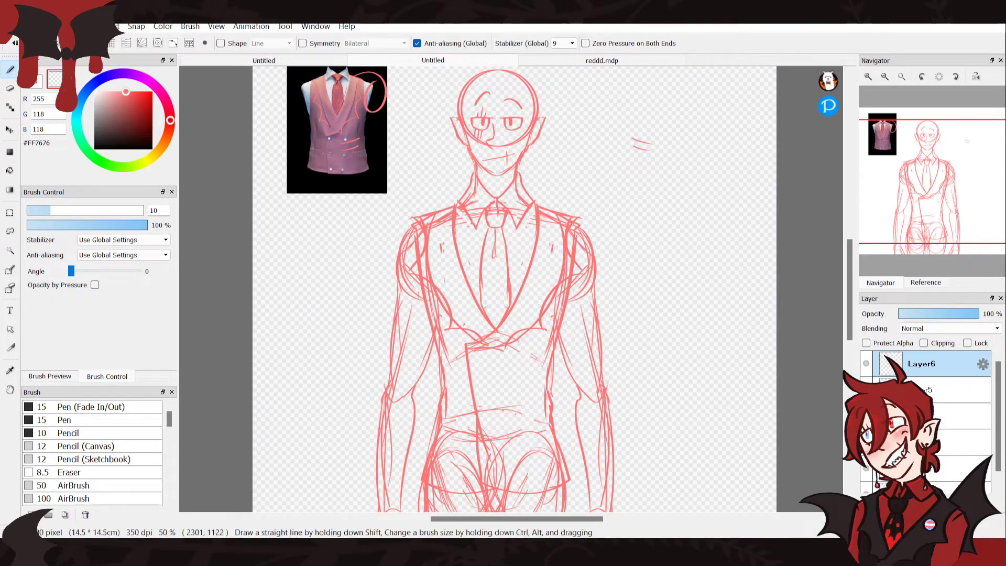
pyautogui.click(974, 514)
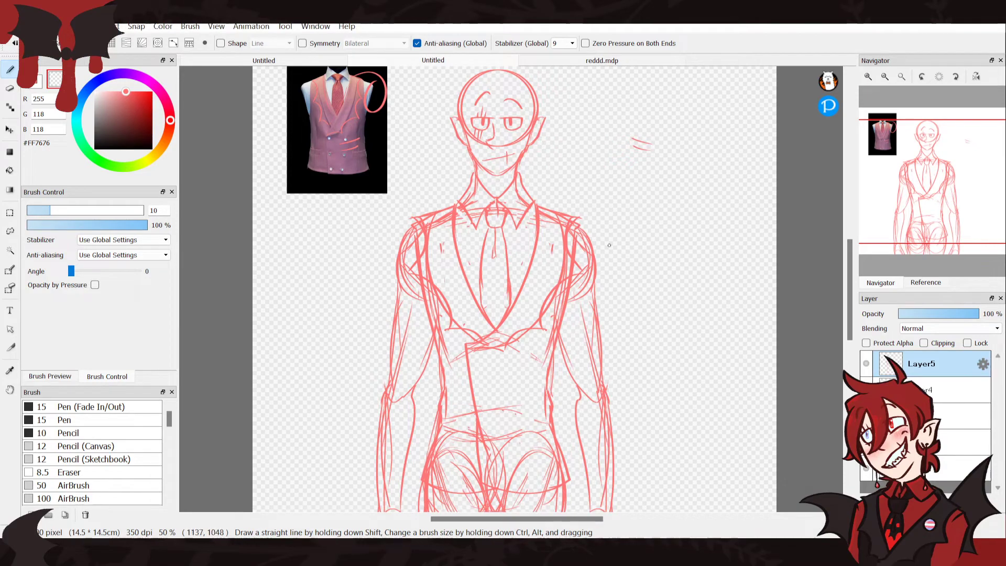
pyautogui.hotkey('ctrl', '+')
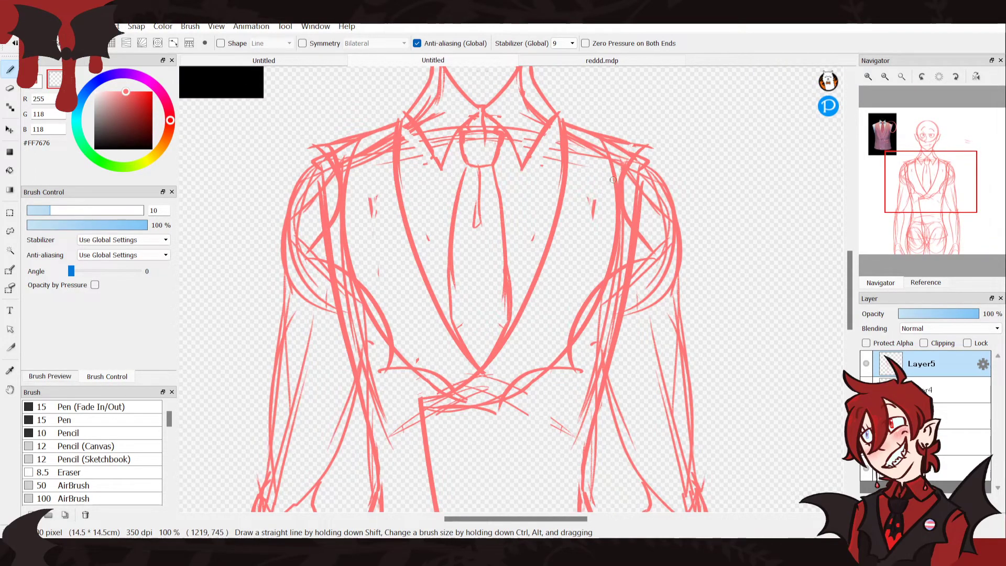
pyautogui.click(967, 501)
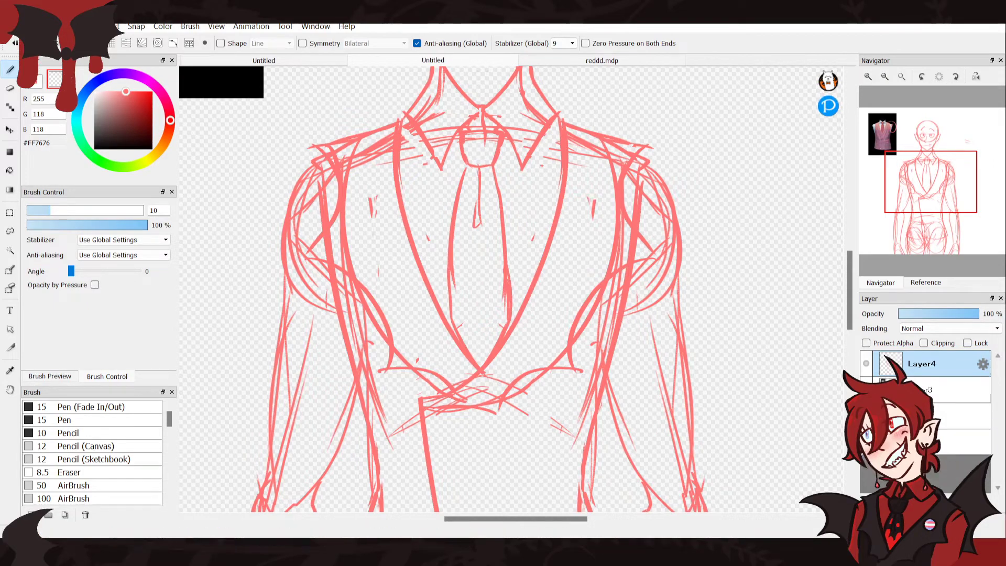
pyautogui.click(866, 364)
pyautogui.click(866, 364)
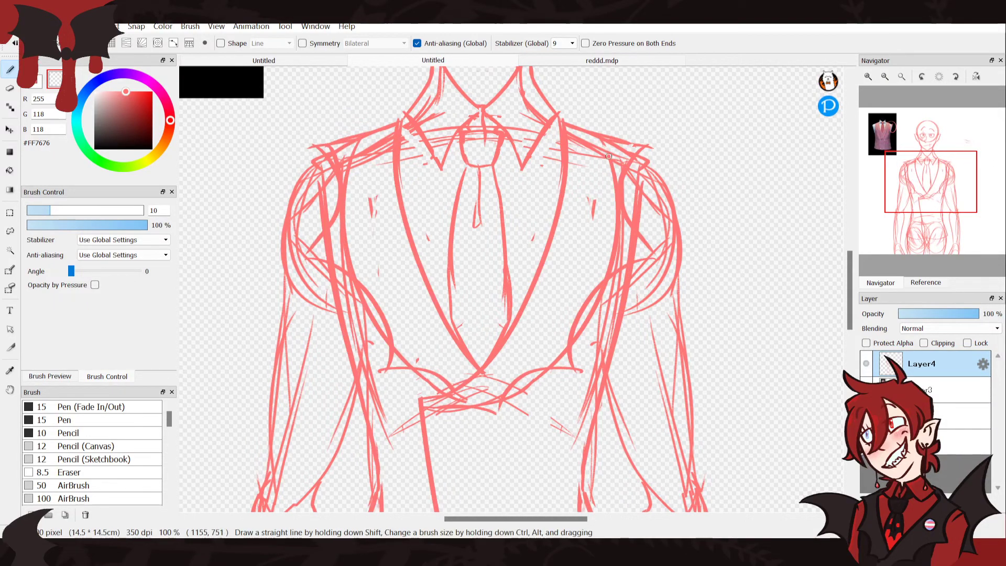
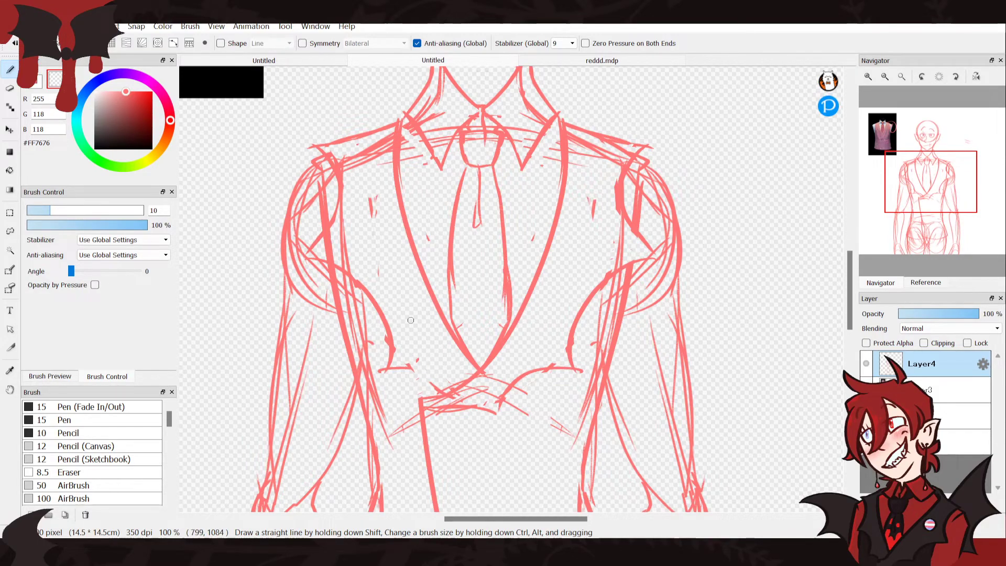
# Clear the old outer lapel lines and sketch the scalloped lower lapel edges around the waist overlap
pyautogui.moveTo(412, 368); pyautogui.dragTo(452, 400)
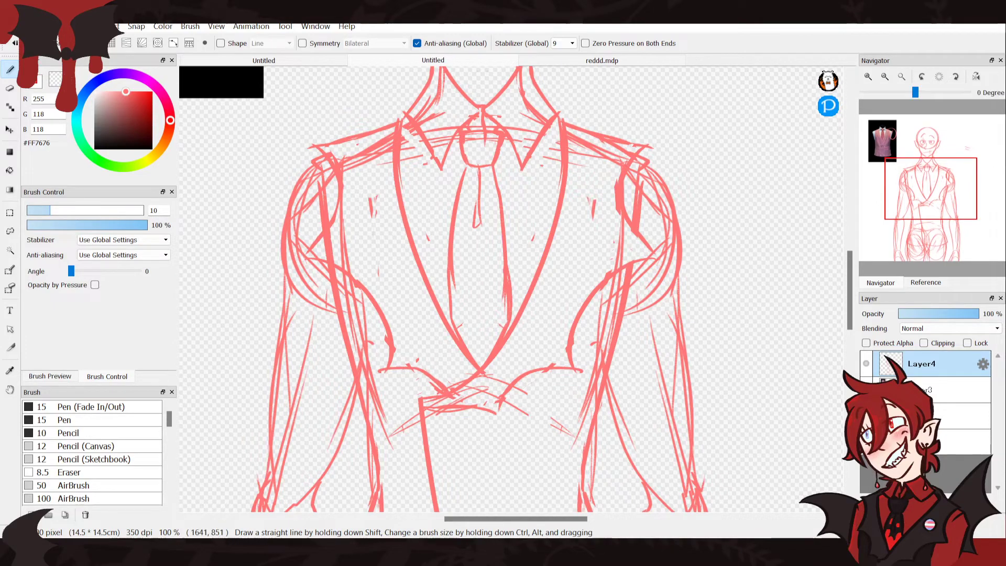
pyautogui.click(885, 76)
pyautogui.moveTo(931, 190); pyautogui.dragTo(915, 175)
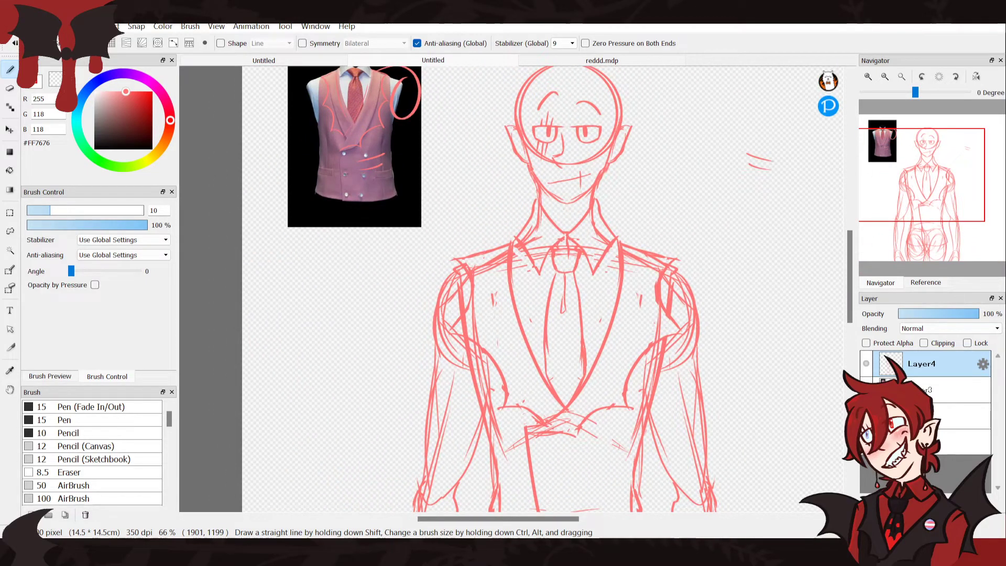
pyautogui.moveTo(916, 176)
pyautogui.mouseDown()
pyautogui.moveTo(913, 193)
pyautogui.moveTo(931, 178)
pyautogui.mouseUp()
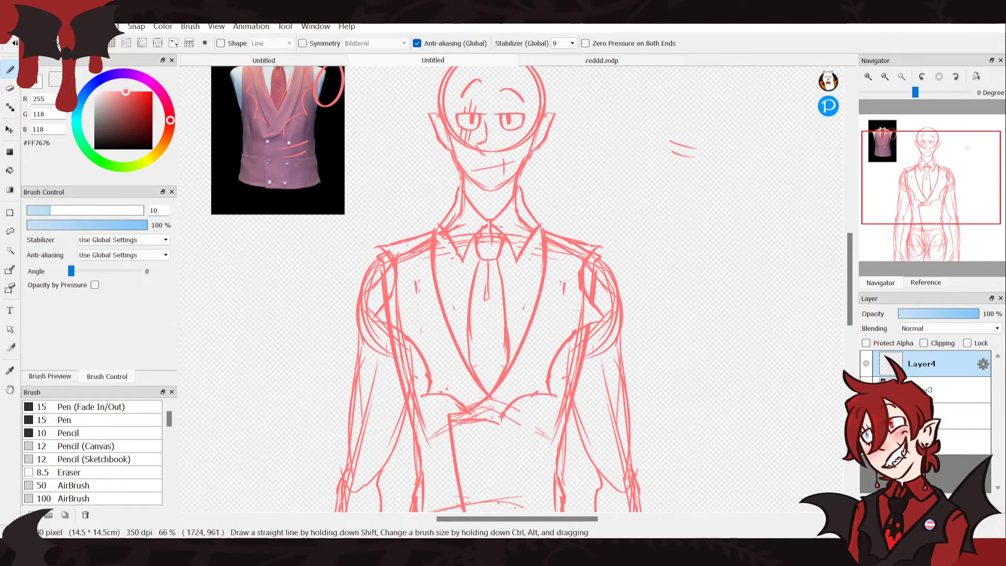
pyautogui.moveTo(648, 305); pyautogui.dragTo(706, 179)
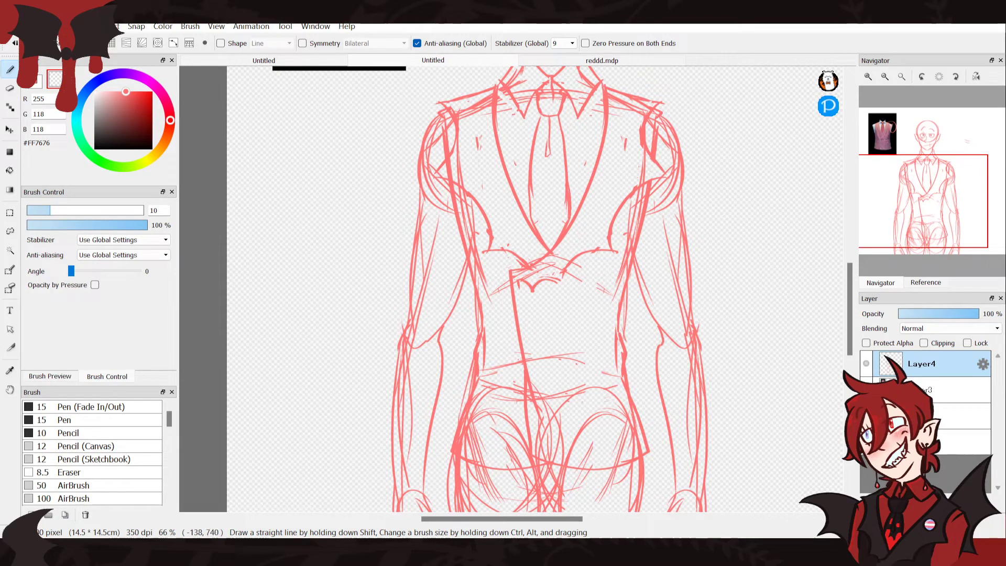
# Following the vest photo, sketch three round buttons below the lapels and a straighter front closure line down to the hem
pyautogui.click(895, 192)
pyautogui.moveTo(895, 192); pyautogui.dragTo(887, 169)
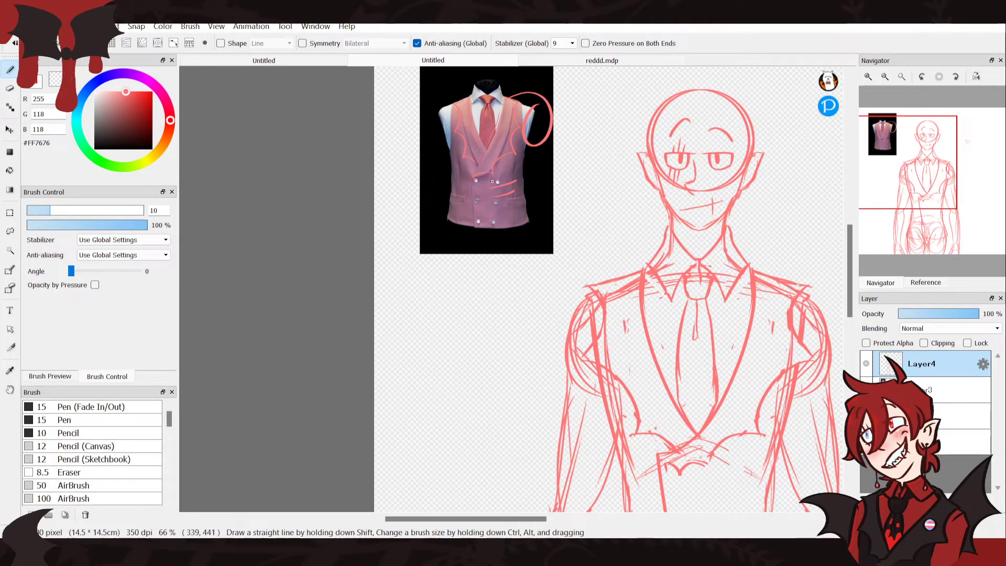
pyautogui.moveTo(921, 208); pyautogui.dragTo(920, 210)
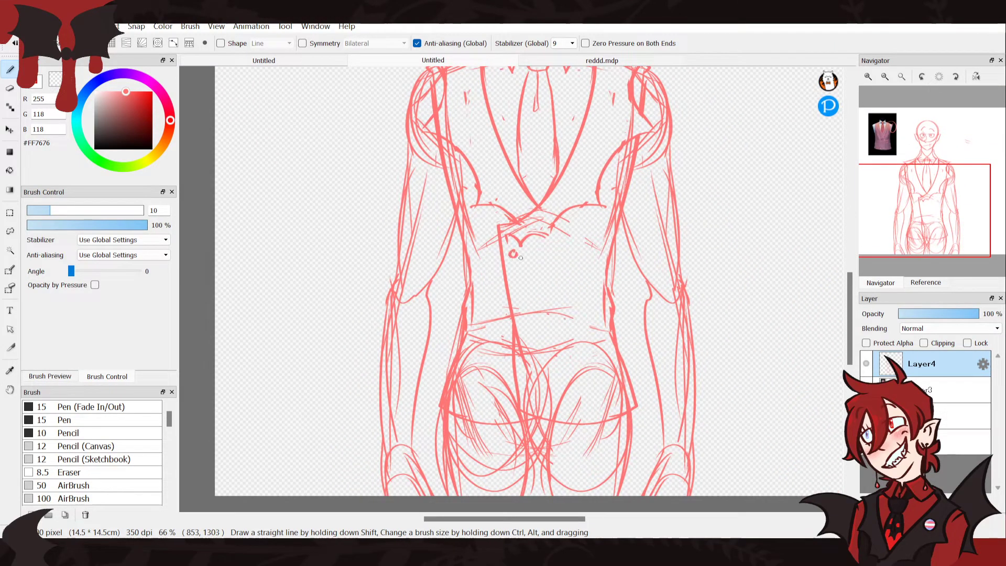
pyautogui.moveTo(520, 301); pyautogui.dragTo(517, 298)
pyautogui.moveTo(505, 237); pyautogui.dragTo(509, 379)
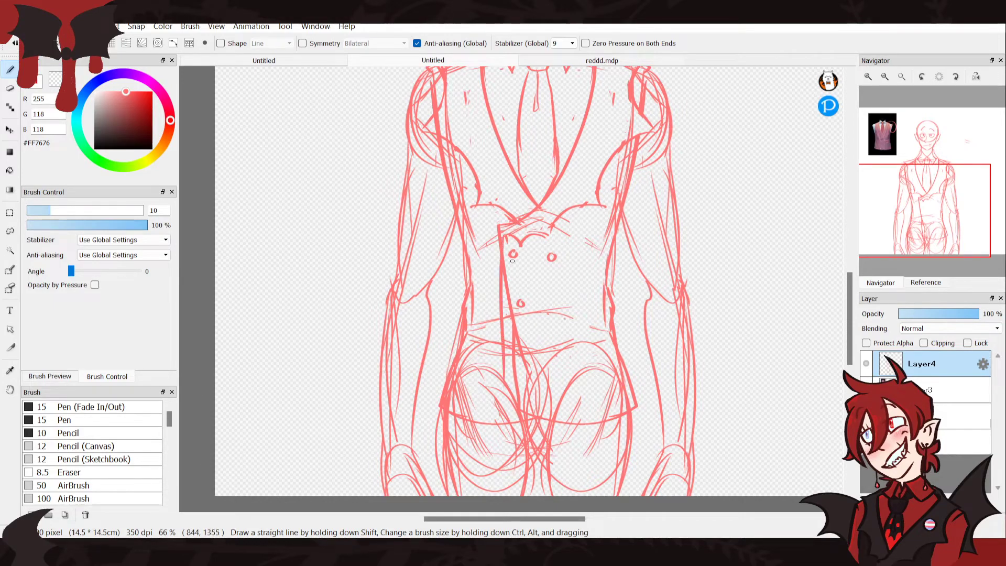
pyautogui.moveTo(502, 236); pyautogui.dragTo(511, 413)
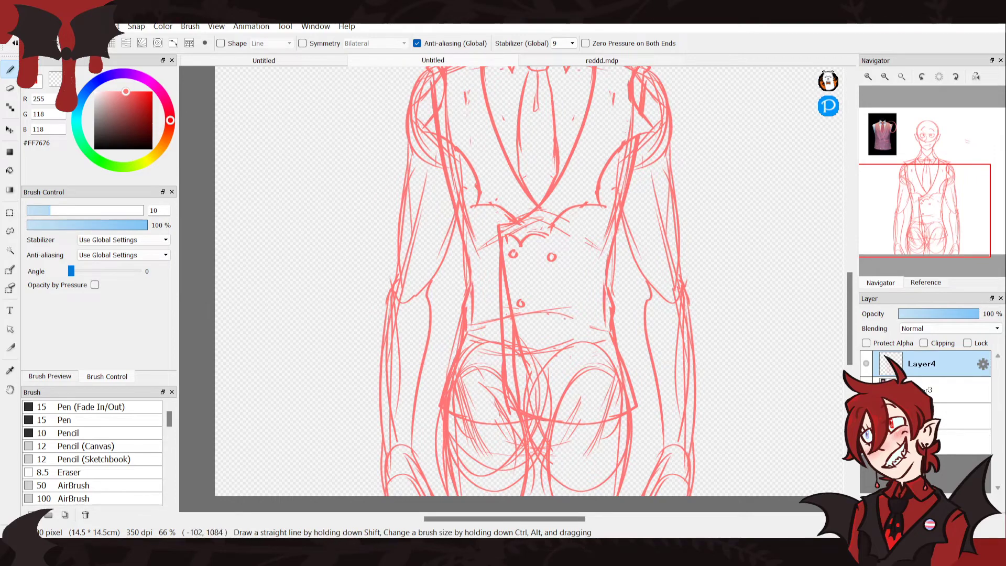
# Erase the old slanted closure line and the lower button with the transparent colour
pyautogui.click(55, 79)
pyautogui.moveTo(506, 298); pyautogui.dragTo(508, 275)
pyautogui.moveTo(518, 343); pyautogui.dragTo(508, 297)
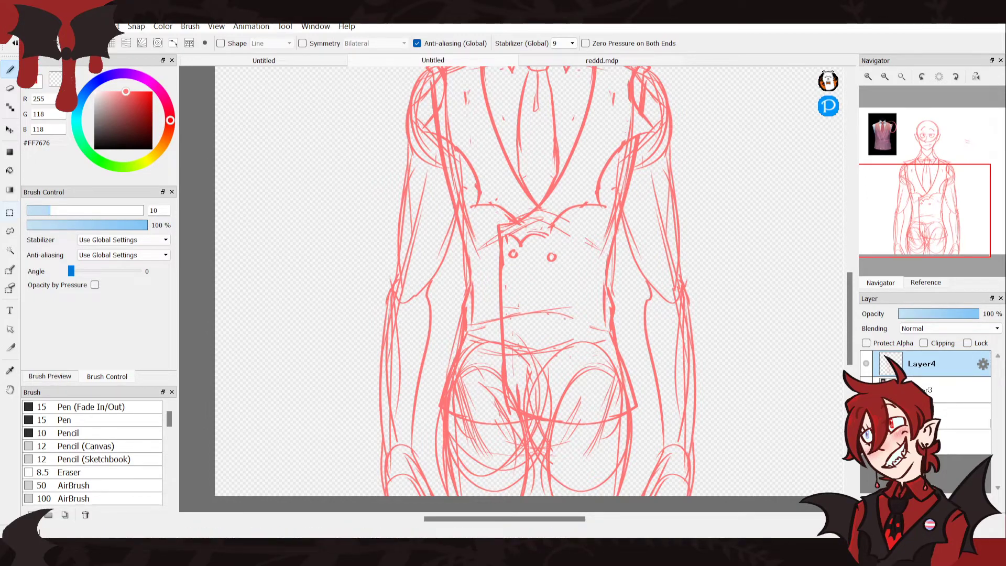
# Delete the right-hand button of the upper pair and lasso the remaining button beside the closure line
pyautogui.press('l')
pyautogui.moveTo(565, 247)
pyautogui.mouseDown()
pyautogui.moveTo(553, 263)
pyautogui.moveTo(511, 244)
pyautogui.mouseUp()
pyautogui.press('Delete')
pyautogui.hotkey('ctrl', 'd')
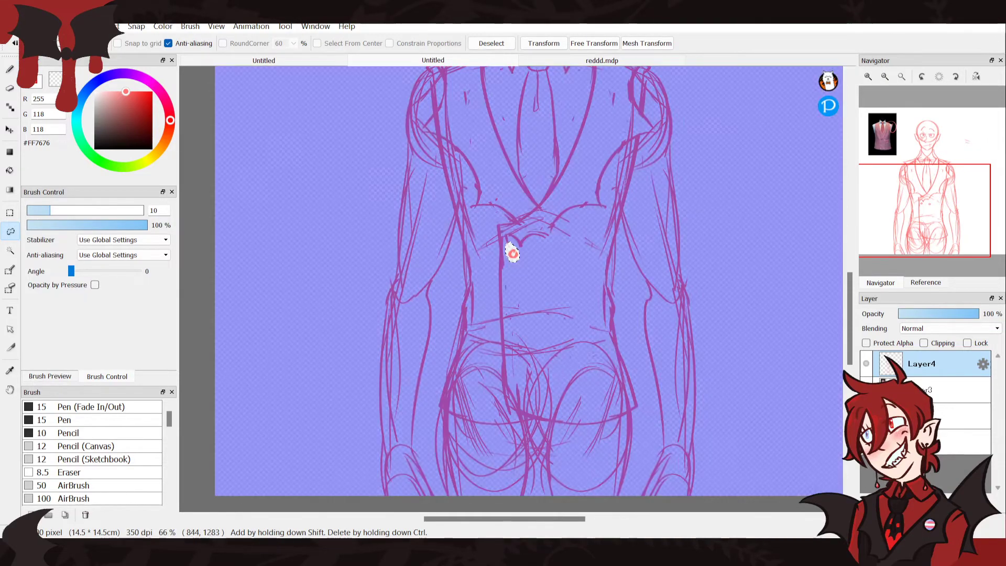
# Duplicate the selected button onto a new layer and move the copy across to form a level pair
pyautogui.hotkey('ctrl', 'c')
pyautogui.hotkey('ctrl', 'v')
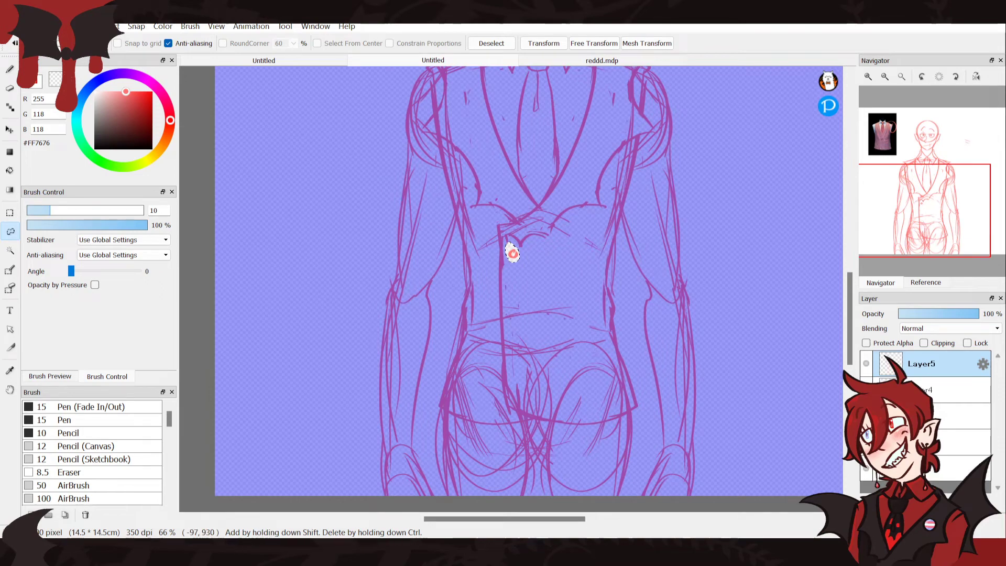
pyautogui.press('v')
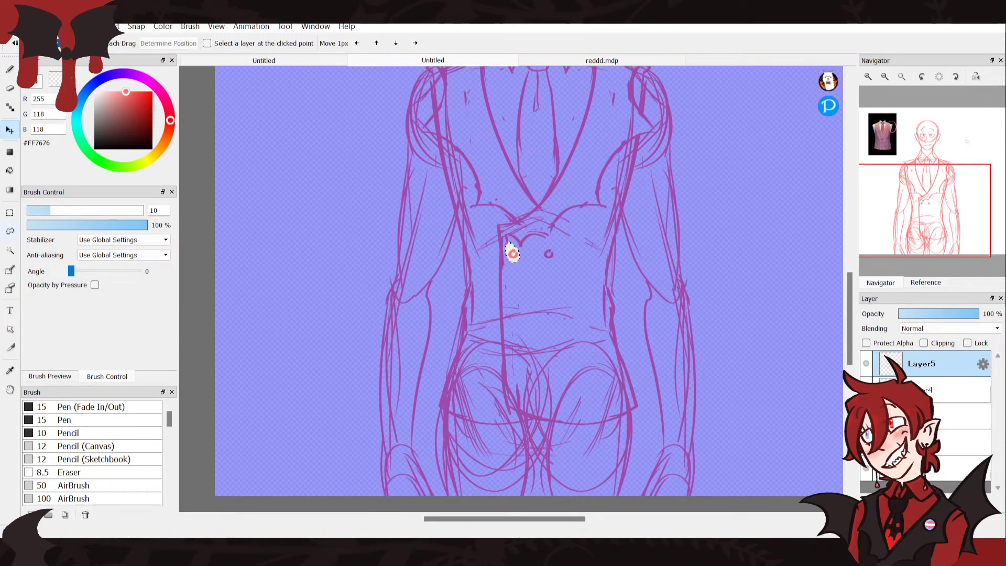
# Deselect the copied button and merge its layer into the layer below
pyautogui.press('l')
pyautogui.hotkey('ctrl', 'd')
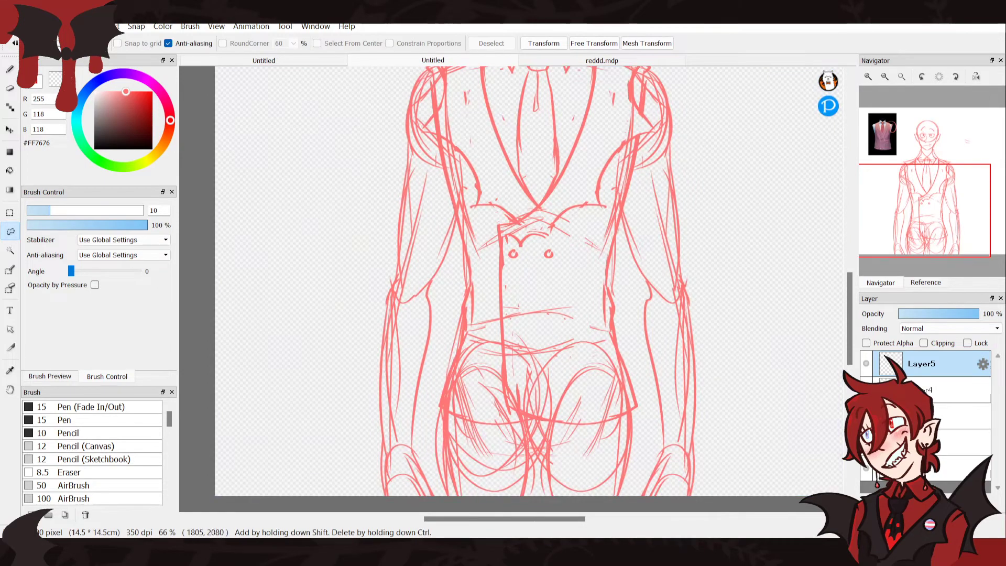
pyautogui.hotkey('ctrl', 'e')
# Copy the top pair of buttons onto a new layer and move the copy straight down as the second row
pyautogui.moveTo(554, 244)
pyautogui.mouseDown()
pyautogui.moveTo(505, 246)
pyautogui.moveTo(550, 269)
pyautogui.moveTo(495, 286)
pyautogui.moveTo(500, 238)
pyautogui.mouseUp()
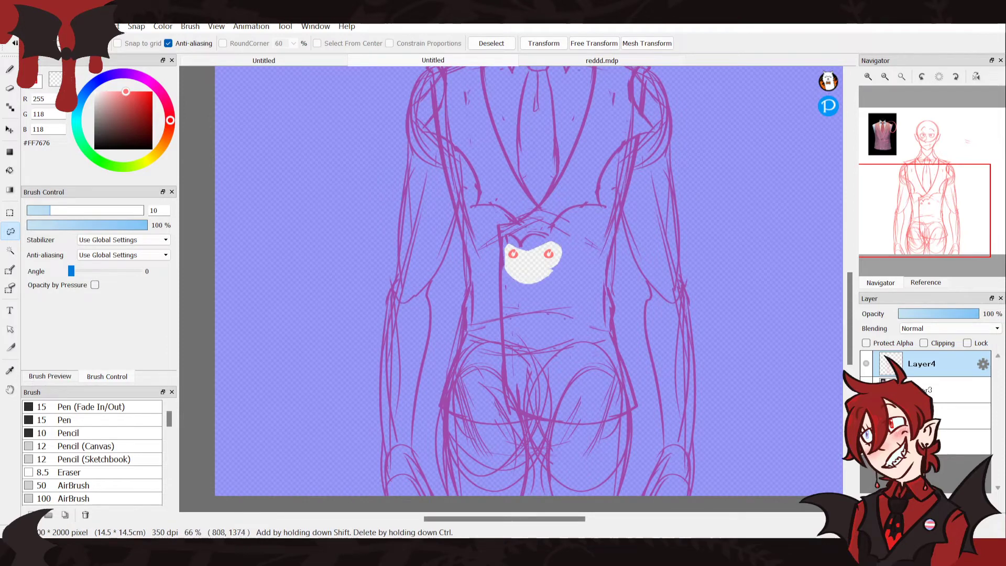
pyautogui.hotkey('ctrl', 'c')
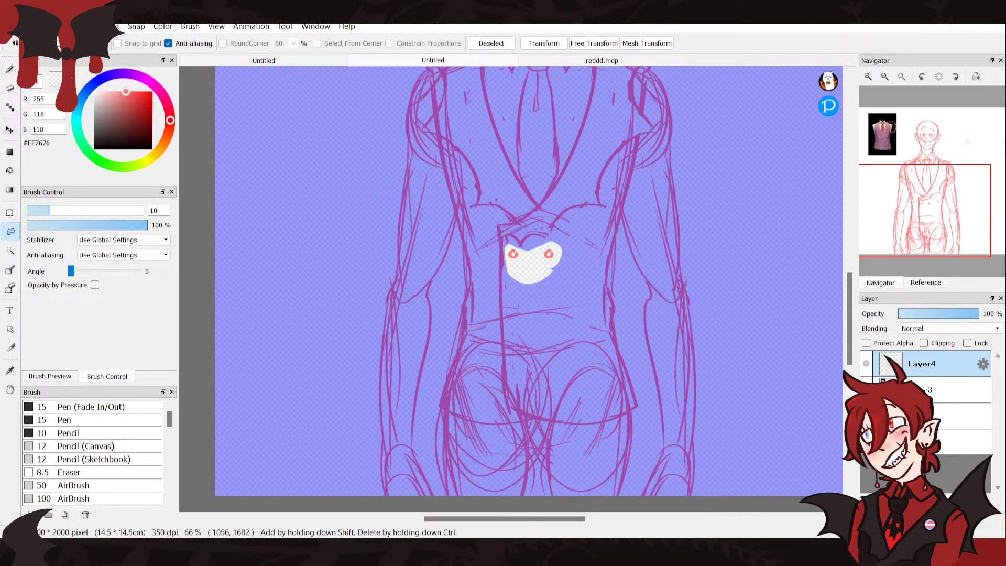
pyautogui.hotkey('ctrl', 'v')
pyautogui.hotkey('ctrl', 't')
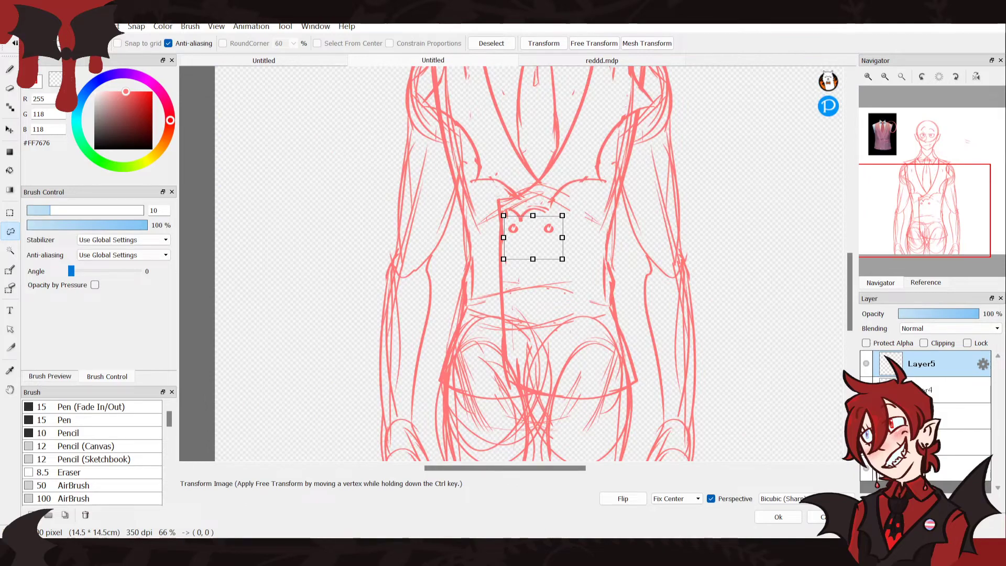
pyautogui.press('Return')
pyautogui.click(10, 130)
pyautogui.moveTo(529, 298); pyautogui.dragTo(529, 340)
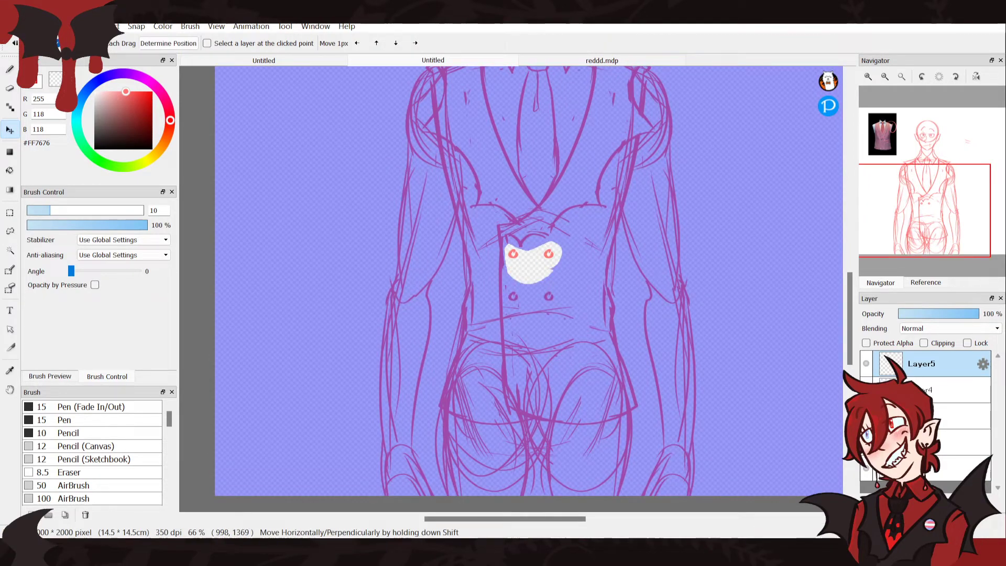
# Duplicate the button pair onto another layer and move it down to the waist as the third row
pyautogui.moveTo(886, 149); pyautogui.dragTo(887, 155)
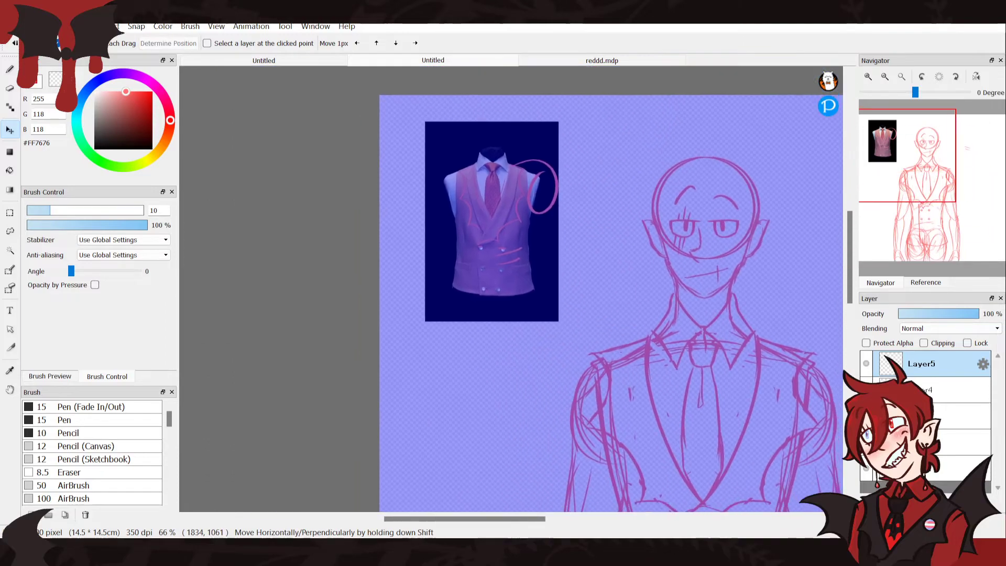
pyautogui.scroll(-5, 511, 289)
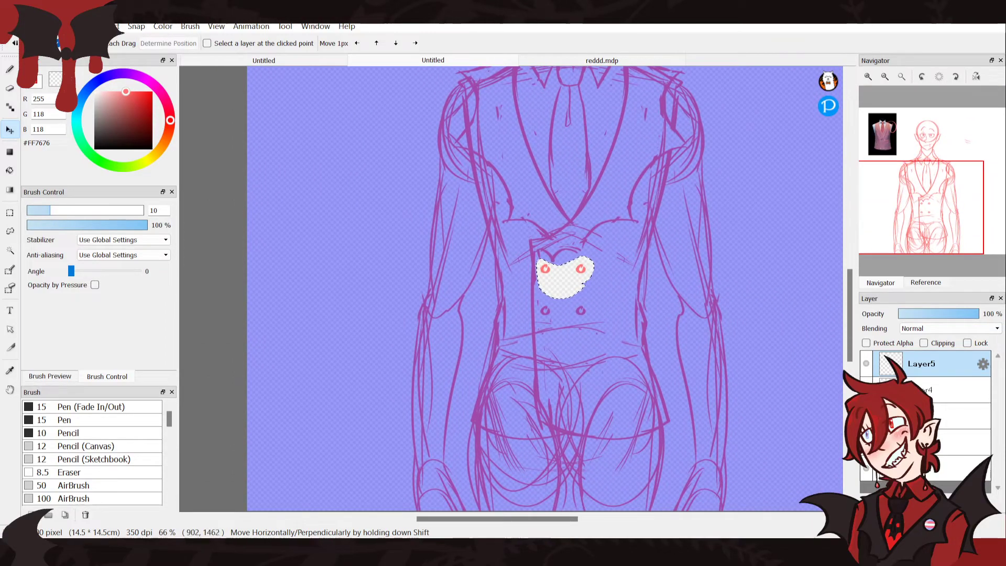
pyautogui.hotkey('ctrl', 'shift', 'n')
pyautogui.hotkey('ctrl', 'd')
pyautogui.moveTo(557, 279); pyautogui.dragTo(565, 361)
pyautogui.hotkey('ctrl', 'd')
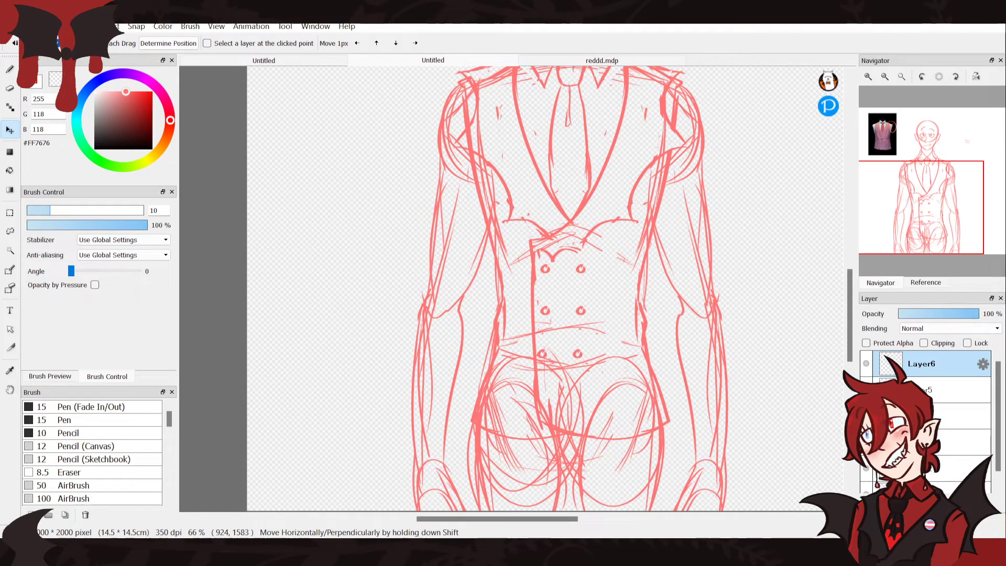
# Restore the selection around the third button pair, nudge the pair slightly up and to the right, and deselect it
pyautogui.hotkey('ctrl', 'z')
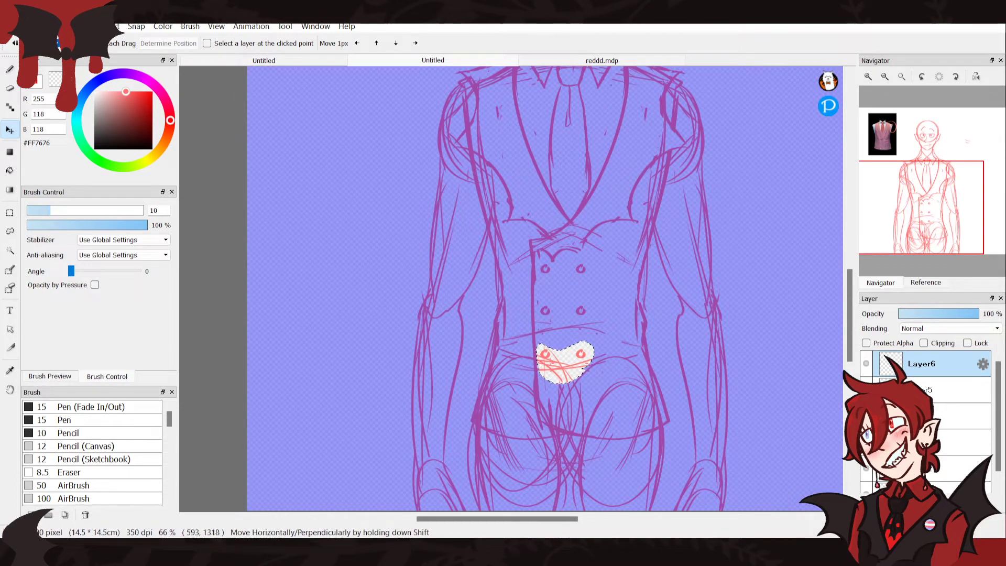
pyautogui.moveTo(544, 351)
pyautogui.mouseDown()
pyautogui.moveTo(556, 362)
pyautogui.moveTo(547, 350)
pyautogui.mouseUp()
pyautogui.hotkey('ctrl', 'd')
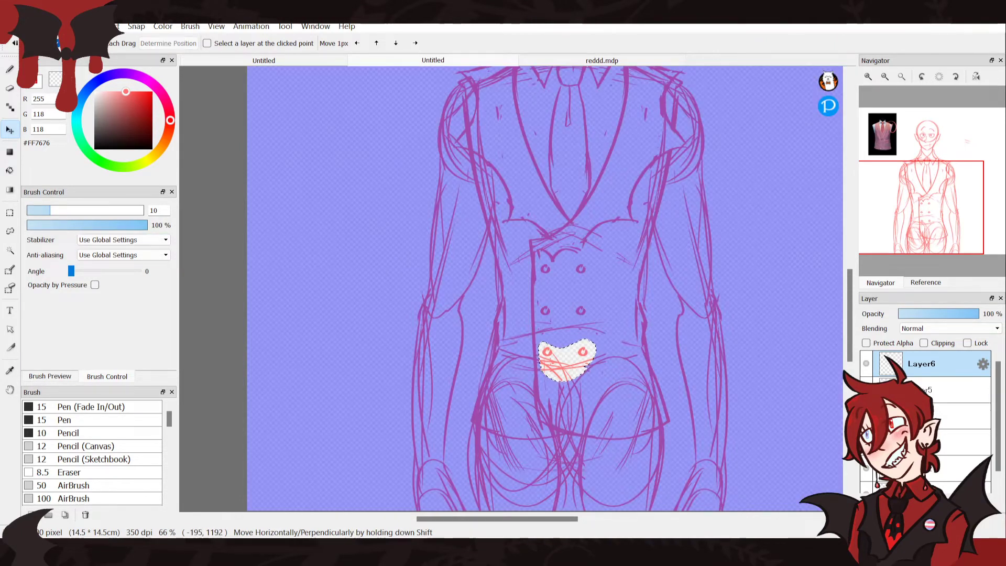
pyautogui.click(10, 231)
pyautogui.click(292, 309)
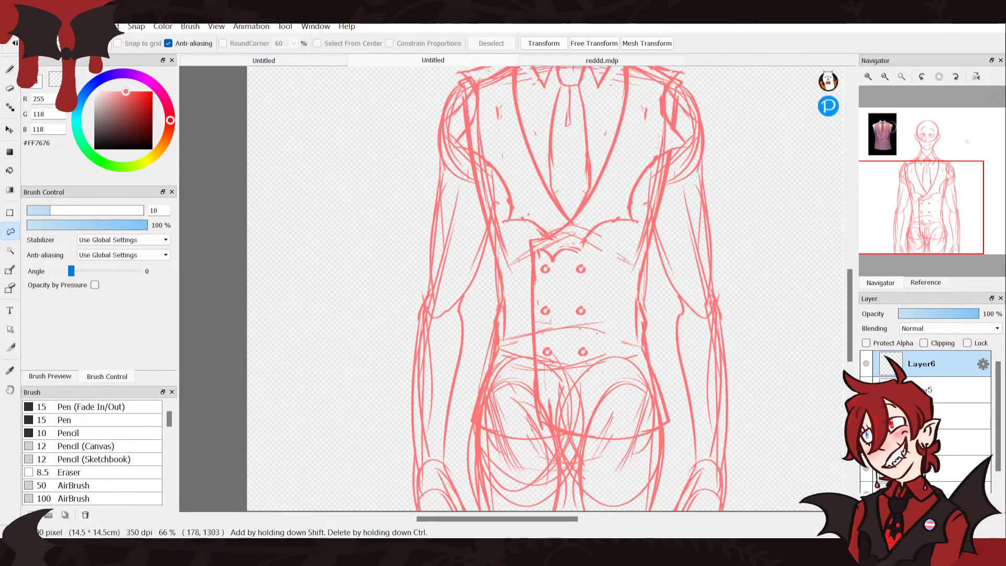
# On the vest photo, mark the lower buttons and draw two guide lines converging downward along the button columns
pyautogui.press('b')
pyautogui.moveTo(911, 181); pyautogui.dragTo(877, 146)
pyautogui.click(869, 77)
pyautogui.click(868, 76)
pyautogui.click(869, 76)
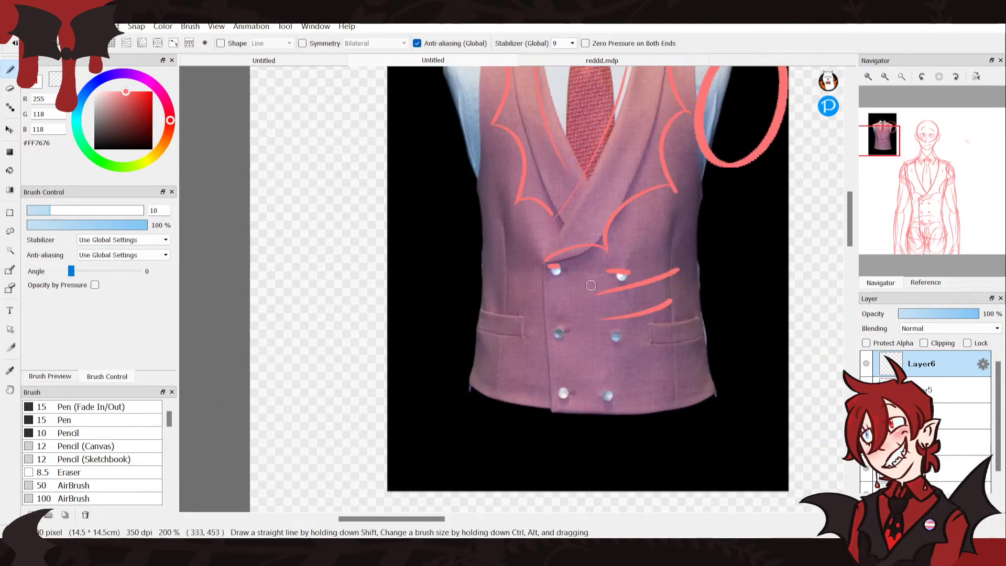
pyautogui.click(617, 338)
pyautogui.click(608, 394)
pyautogui.click(567, 396)
pyautogui.moveTo(624, 290); pyautogui.dragTo(585, 431)
pyautogui.moveTo(547, 259); pyautogui.dragTo(563, 427)
pyautogui.click(885, 76)
# Lasso the right-hand button of the lowest row and move it inward to narrow that pair
pyautogui.moveTo(926, 251); pyautogui.dragTo(925, 226)
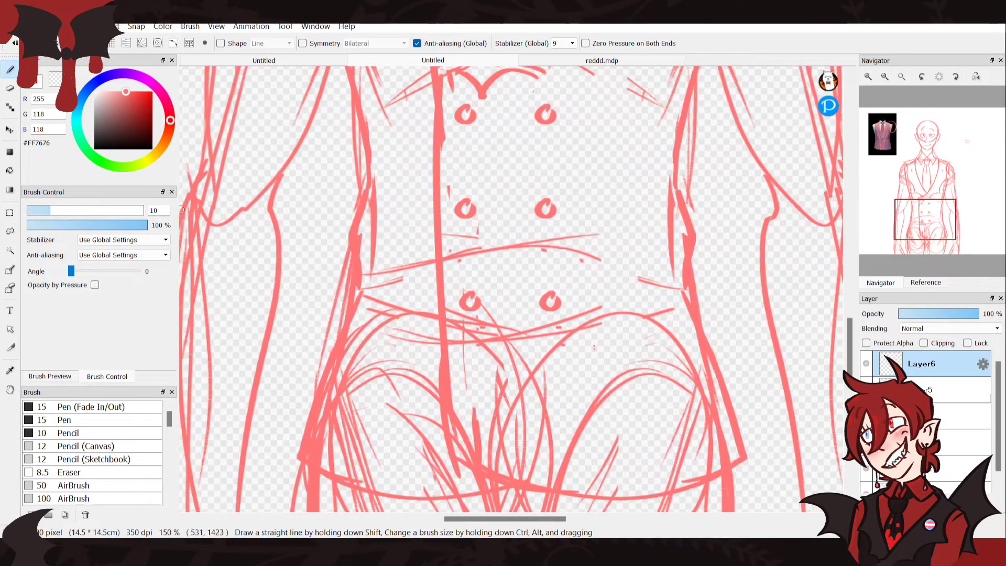
pyautogui.click(10, 231)
pyautogui.moveTo(521, 288); pyautogui.dragTo(521, 288)
pyautogui.press('v')
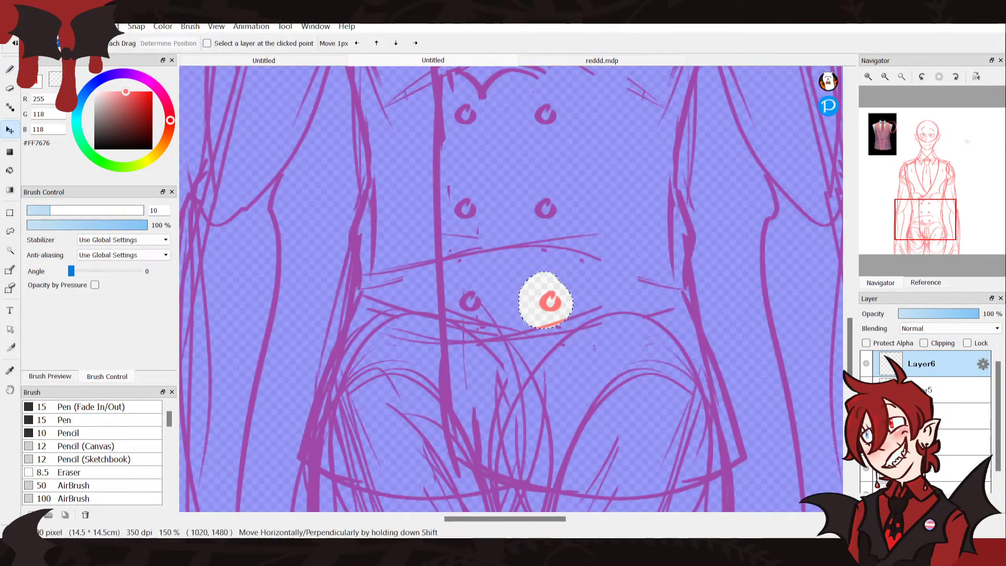
pyautogui.moveTo(551, 304); pyautogui.dragTo(541, 304)
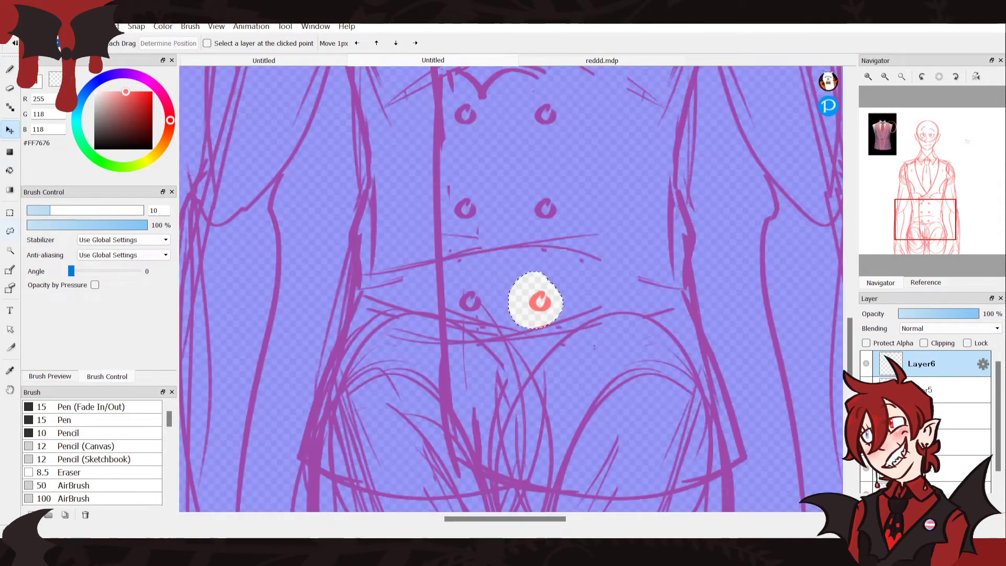
# Merge the button layers down and shift the top row's right-hand button slightly outward
pyautogui.press('l')
pyautogui.moveTo(534, 142)
pyautogui.mouseDown()
pyautogui.moveTo(562, 97)
pyautogui.moveTo(557, 115)
pyautogui.mouseUp()
pyautogui.press('v')
pyautogui.hotkey('ctrl', 'z')
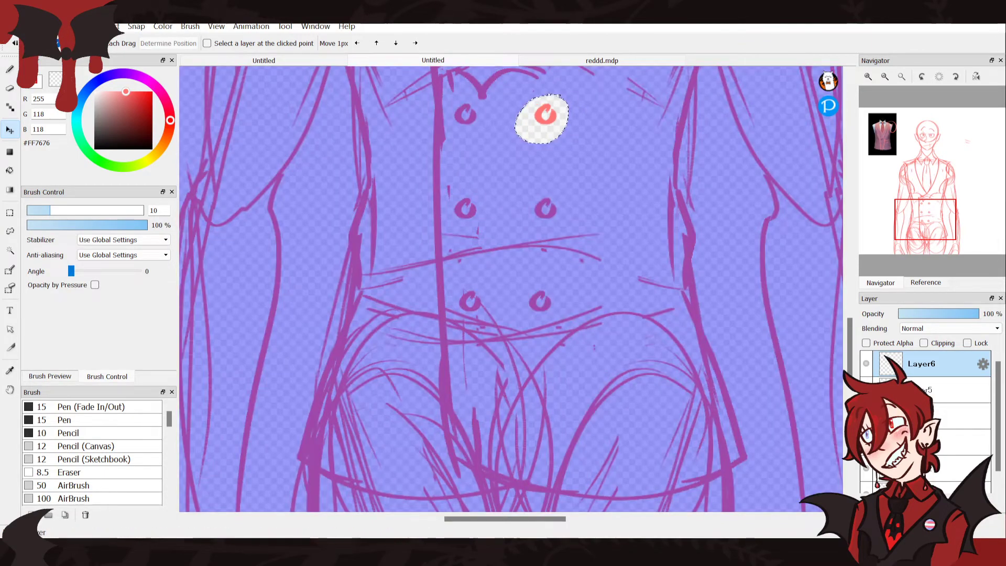
pyautogui.hotkey('ctrl', 'e')
pyautogui.hotkey('ctrl', 'e')
pyautogui.moveTo(542, 113); pyautogui.dragTo(550, 112)
pyautogui.click(10, 231)
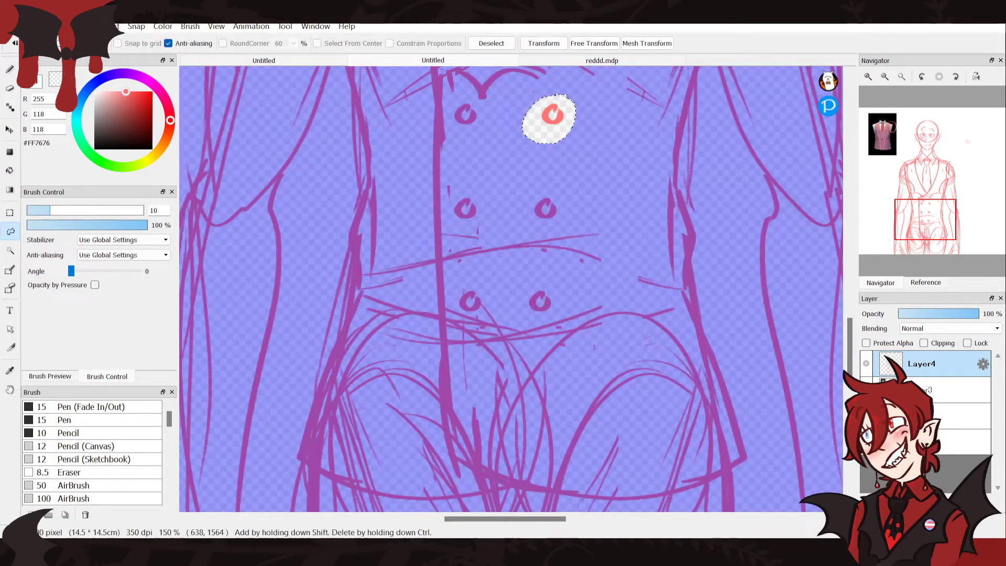
pyautogui.hotkey('ctrl', 'd')
# Compare the tapering button rows on the figure with the marked vest photo and the reference artwork
pyautogui.click(875, 189)
pyautogui.moveTo(876, 189); pyautogui.dragTo(884, 149)
pyautogui.scroll(-10, 511, 288)
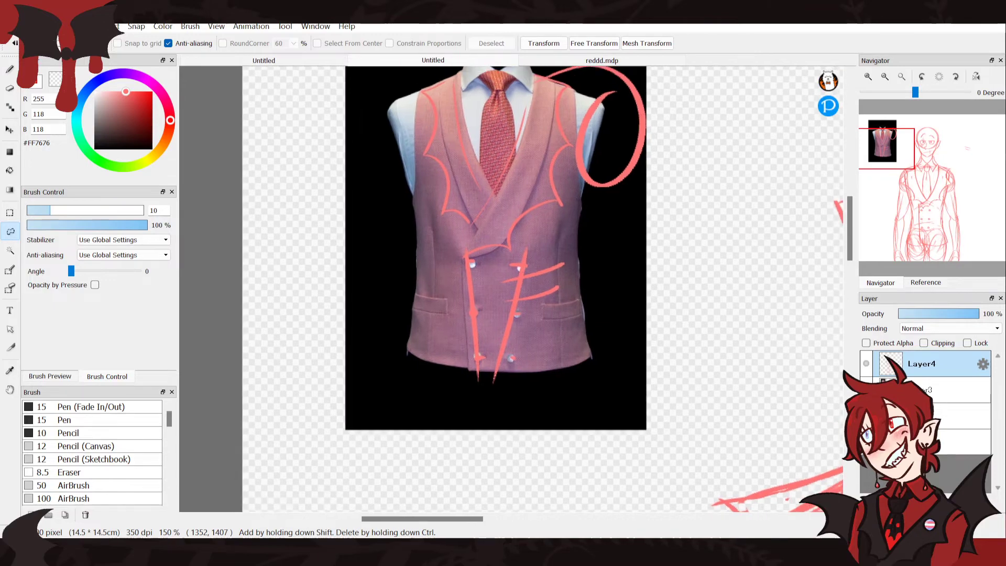
pyautogui.hscroll(3, 511, 288)
pyautogui.scroll(-5, 511, 288)
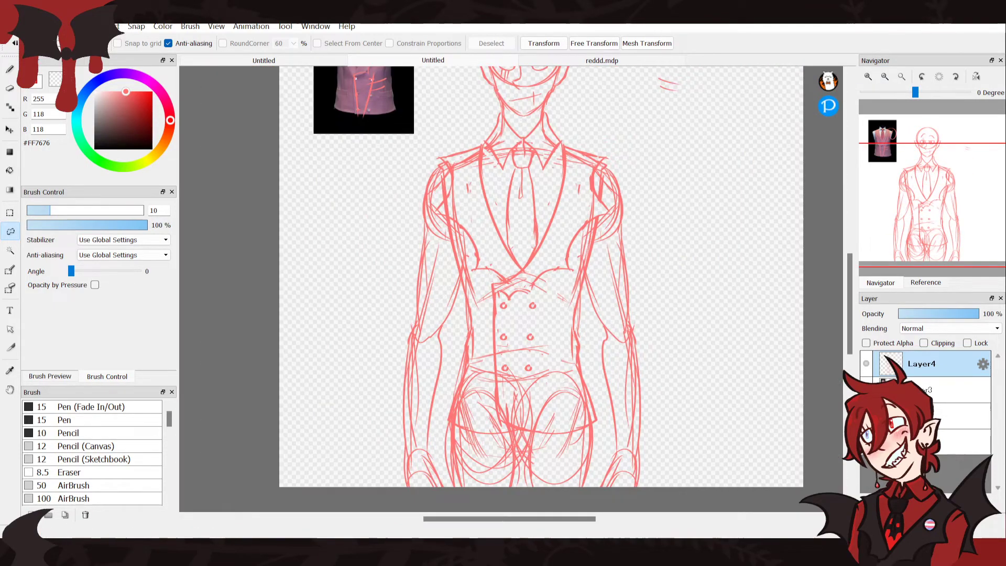
pyautogui.click(926, 282)
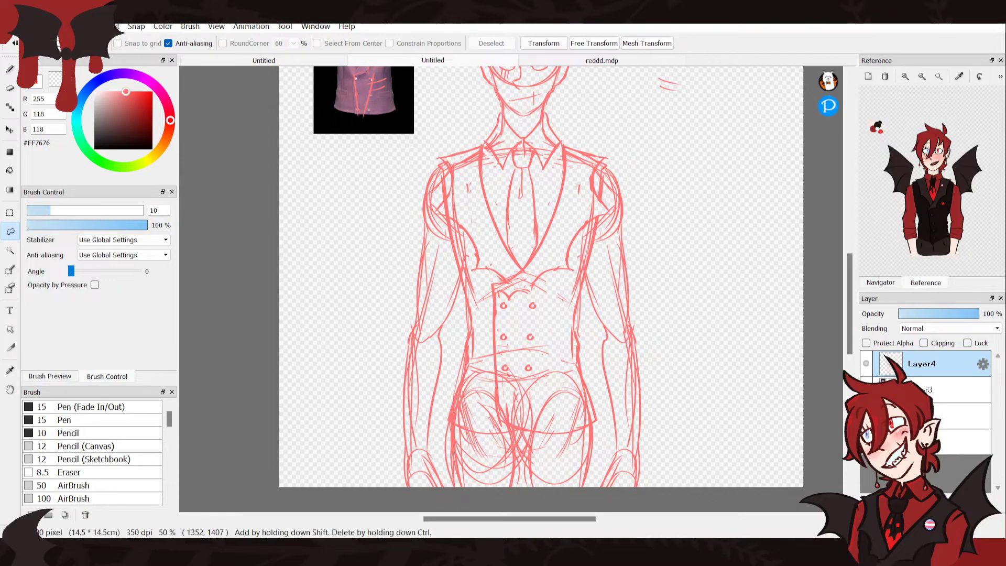
pyautogui.click(880, 283)
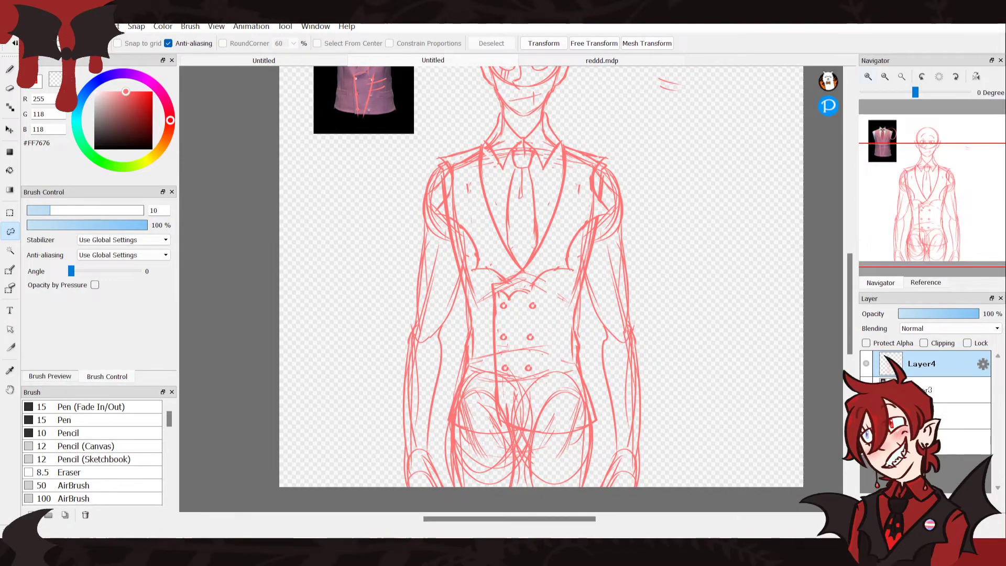
pyautogui.scroll(1, 511, 288)
pyautogui.press('p')
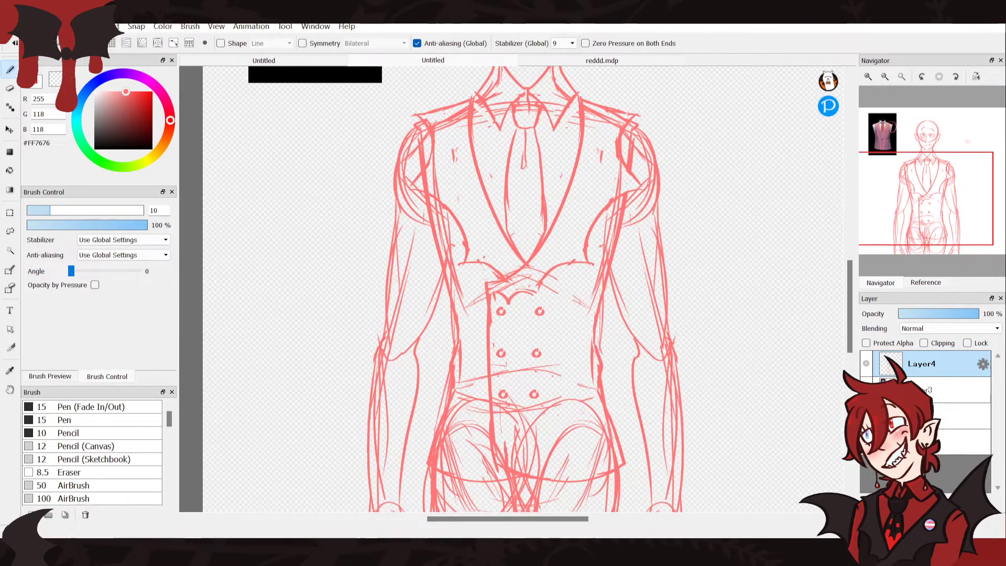
pyautogui.hotkey('ctrl', '+')
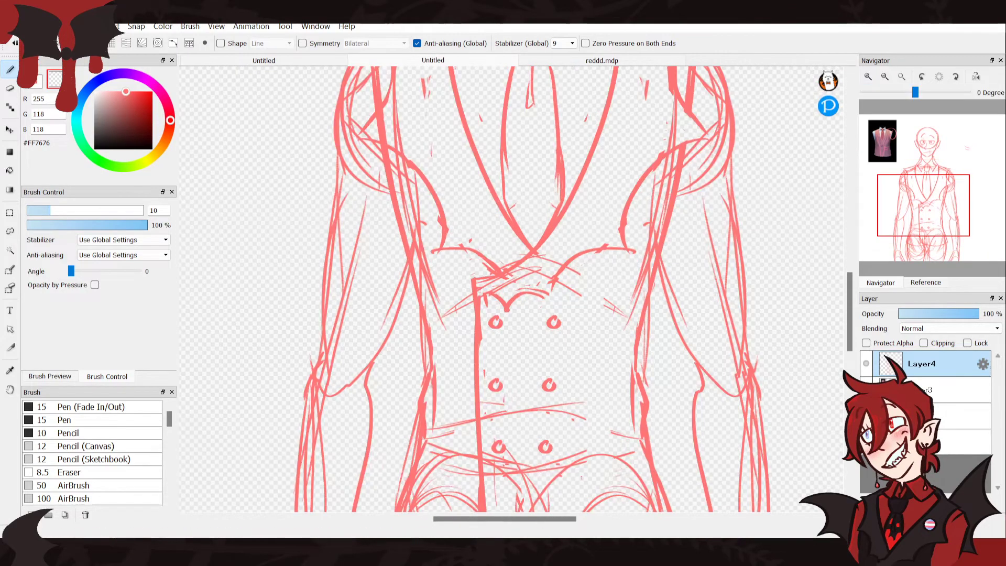
# Load the round bust artwork with bat wings as the reference image and check the vest sketch against it
pyautogui.click(926, 282)
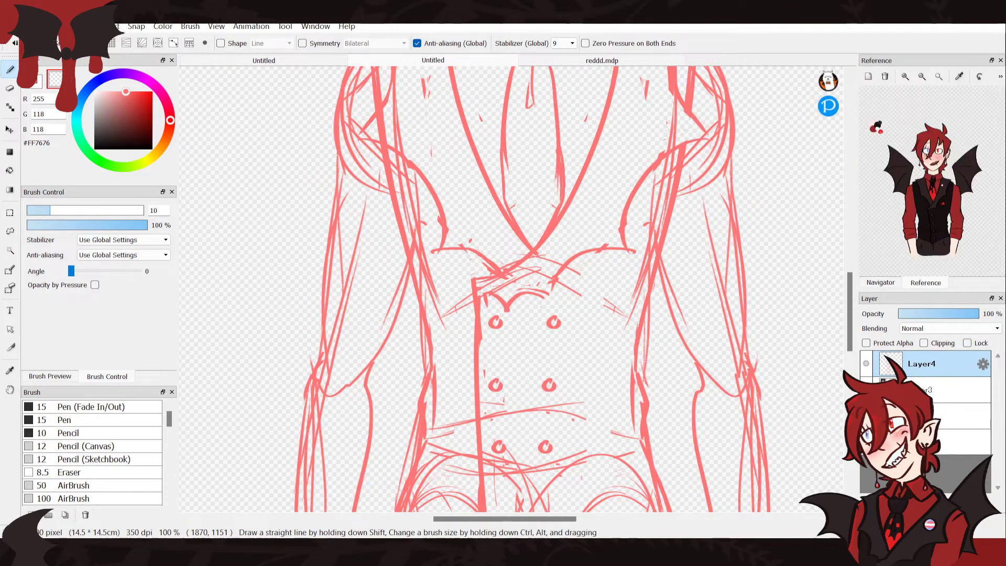
pyautogui.hotkey('alt', 'Tab')
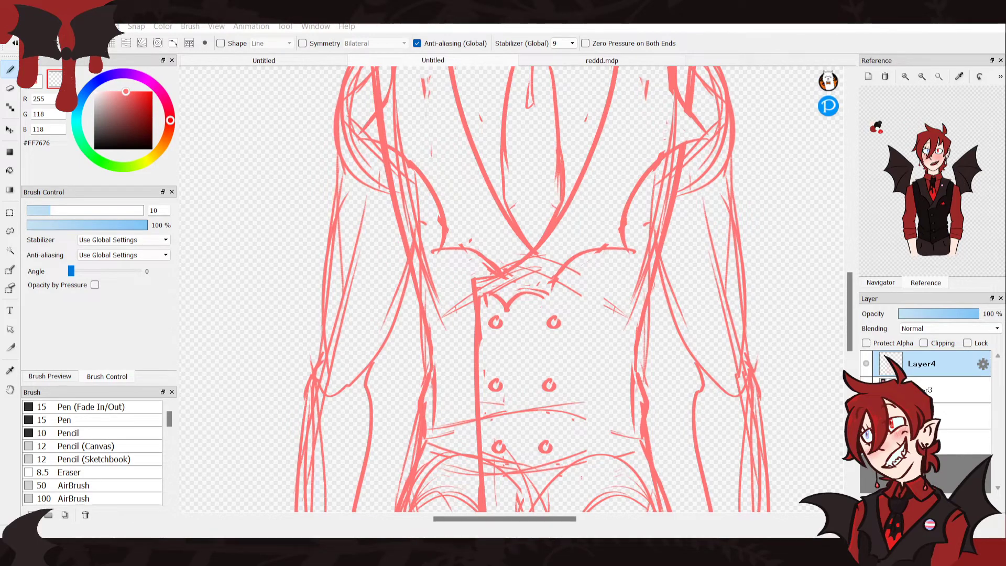
pyautogui.press('Return')
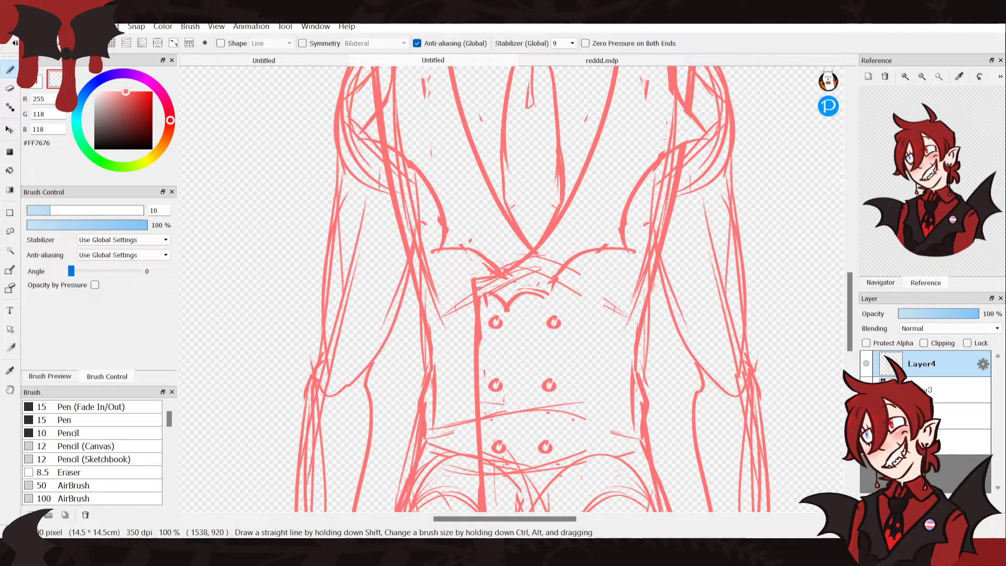
pyautogui.click(881, 283)
pyautogui.click(885, 76)
pyautogui.click(886, 77)
pyautogui.moveTo(682, 204); pyautogui.dragTo(707, 230)
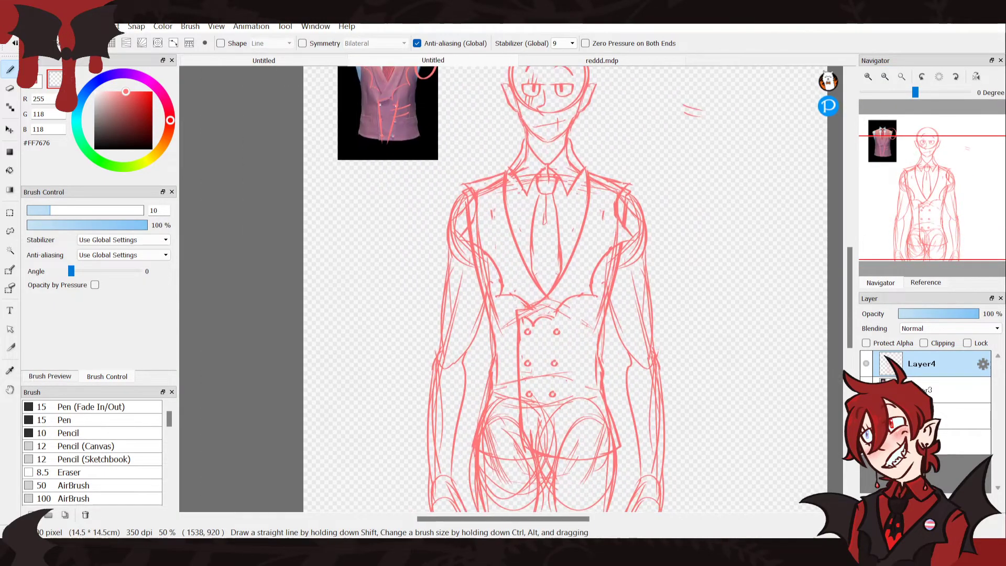
pyautogui.hotkey('ctrl', '+')
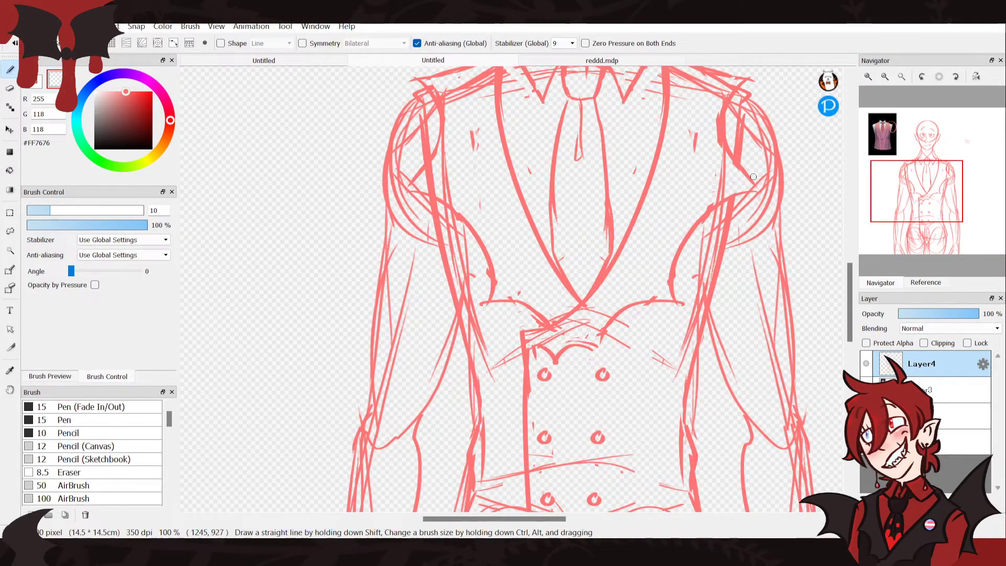
pyautogui.click(885, 77)
pyautogui.moveTo(924, 226); pyautogui.dragTo(932, 229)
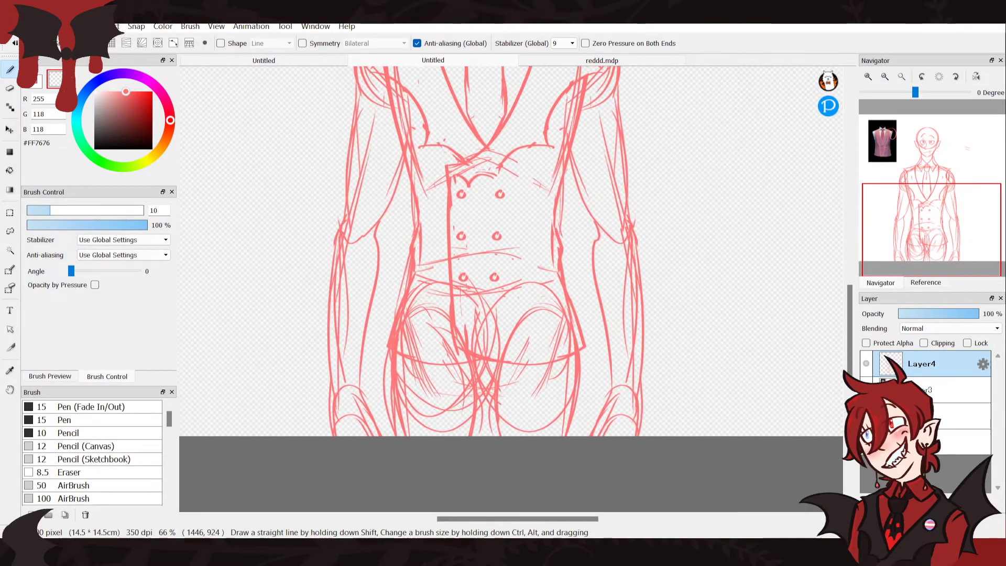
# Load the half-length character artwork with rolled-up sleeves as the reference image
pyautogui.click(925, 283)
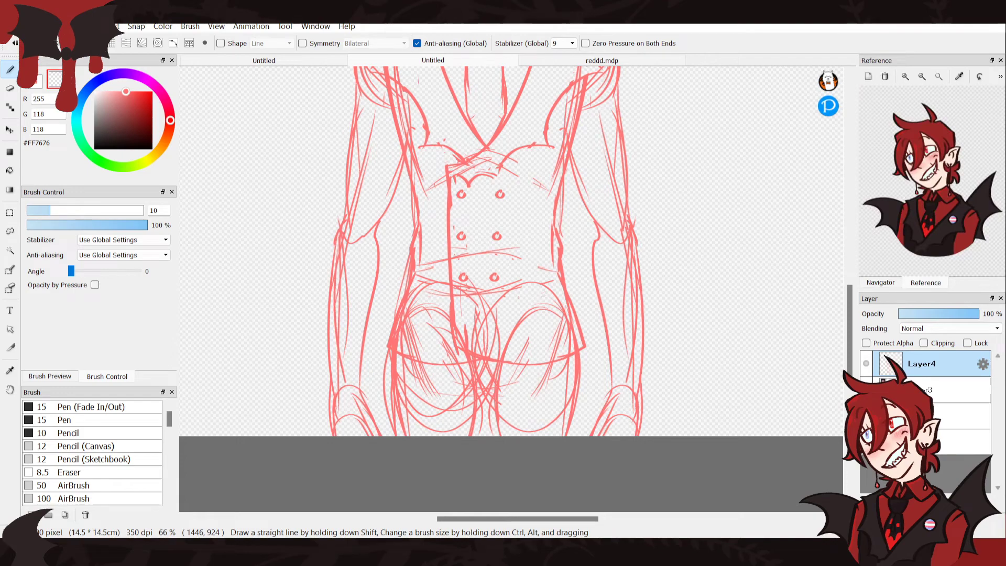
pyautogui.hotkey('alt', 'Tab')
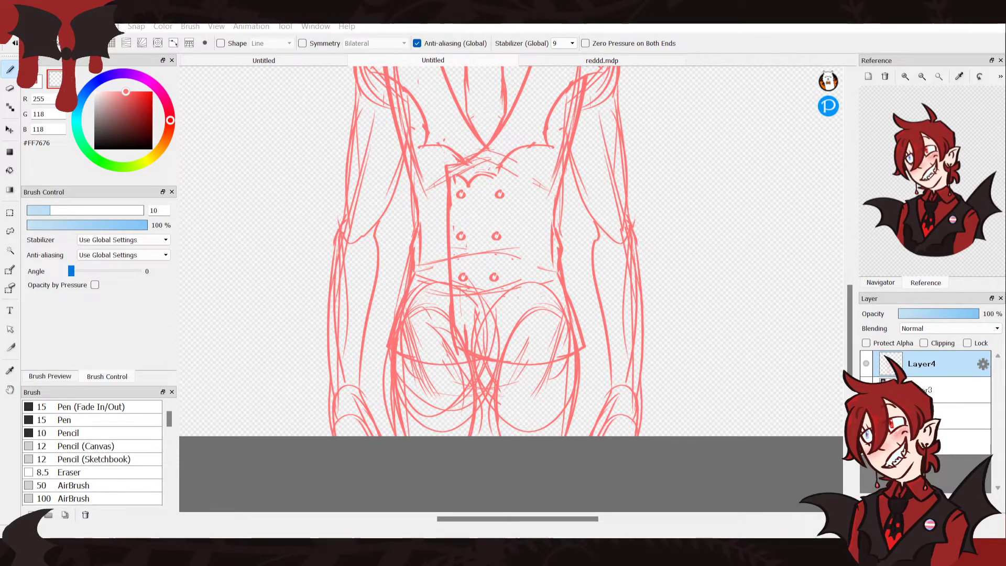
pyautogui.press('Return')
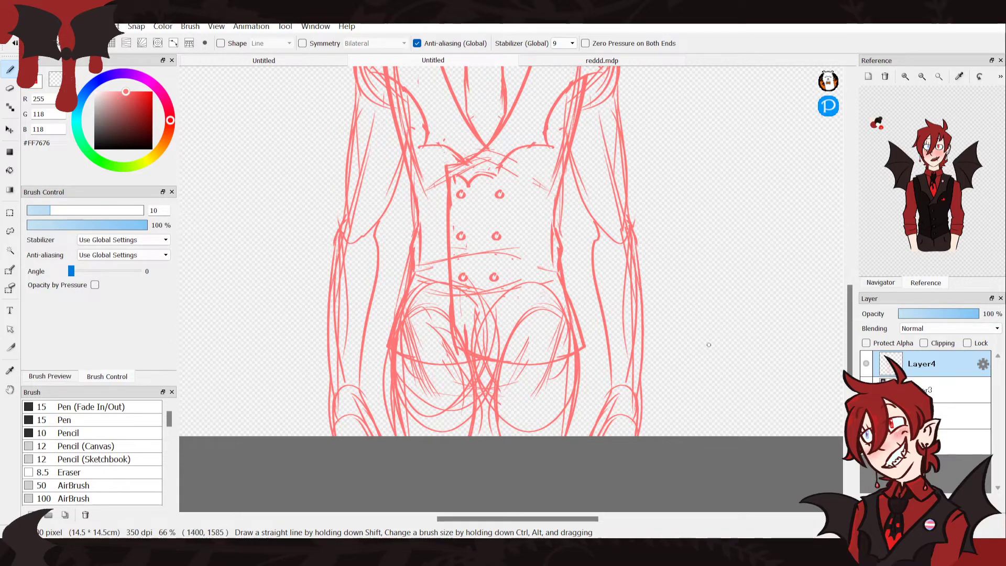
# On a new layer, sketch a rolled-up sleeve cuff around the forearm on the right side of the figure
pyautogui.hotkey('ctrl', 'shift', 'n')
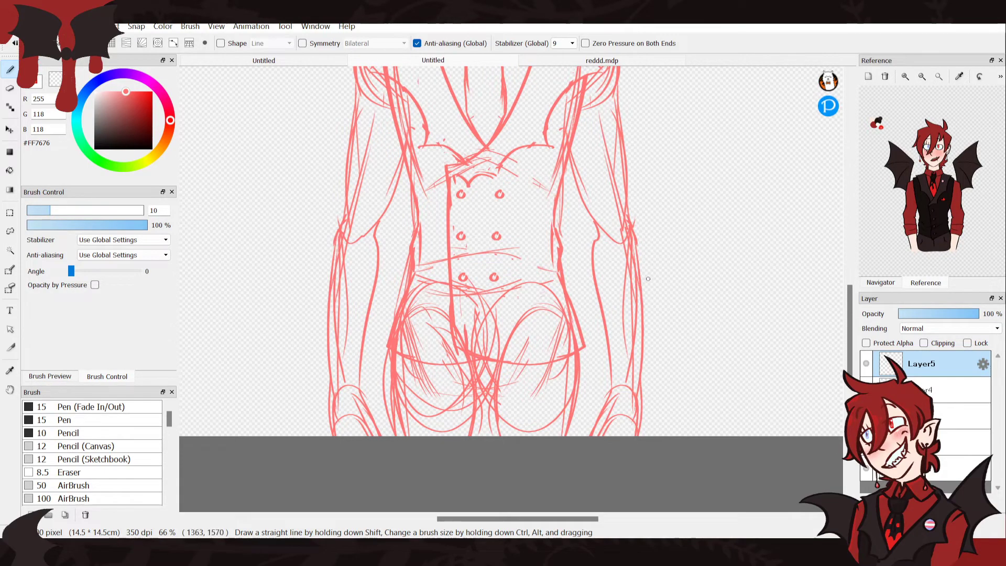
pyautogui.moveTo(644, 292)
pyautogui.mouseDown()
pyautogui.moveTo(614, 308)
pyautogui.moveTo(591, 305)
pyautogui.moveTo(607, 346)
pyautogui.mouseUp()
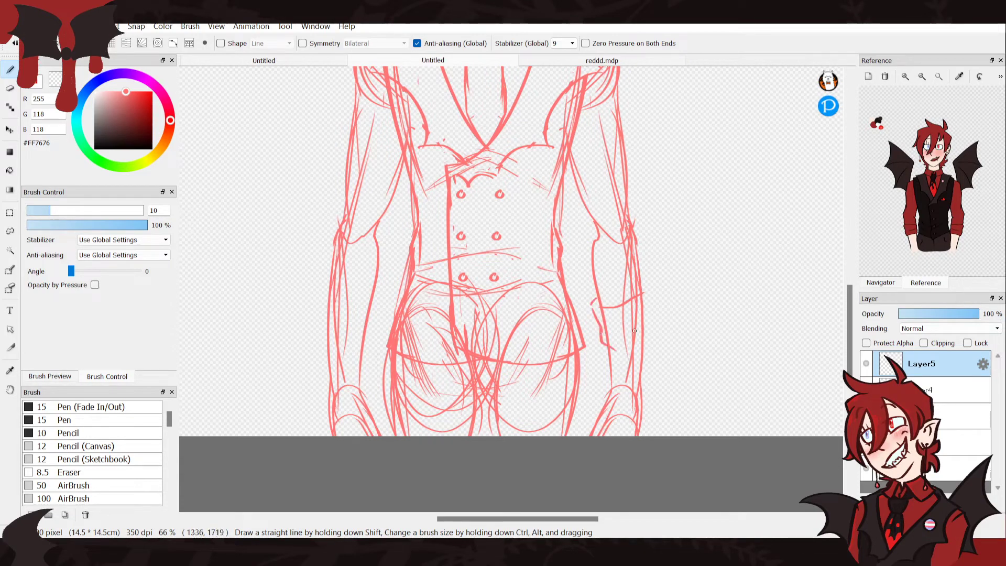
pyautogui.moveTo(599, 295); pyautogui.dragTo(628, 285)
pyautogui.moveTo(644, 317)
pyautogui.mouseDown()
pyautogui.moveTo(649, 339)
pyautogui.moveTo(612, 347)
pyautogui.mouseUp()
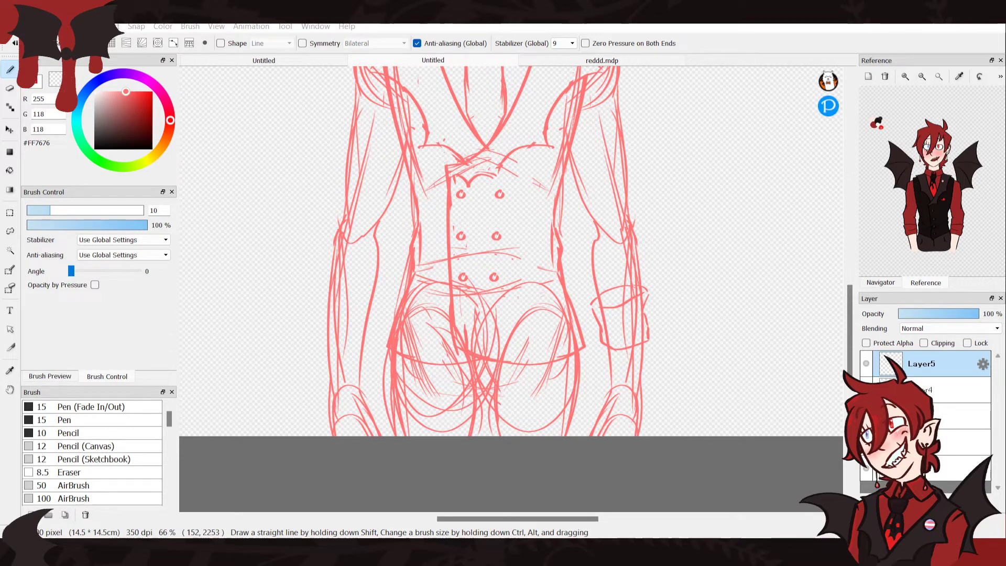
# Undo the rolled-up cuff sketched around the forearm on the right side of the figure
pyautogui.click(512, 454)
pyautogui.hotkey('ctrl', 'z')
pyautogui.hotkey('ctrl', 'z')
pyautogui.hotkey('ctrl', 'z')
pyautogui.hotkey('ctrl', 'z')
pyautogui.hotkey('ctrl', 'z')
pyautogui.hotkey('ctrl', 'z')
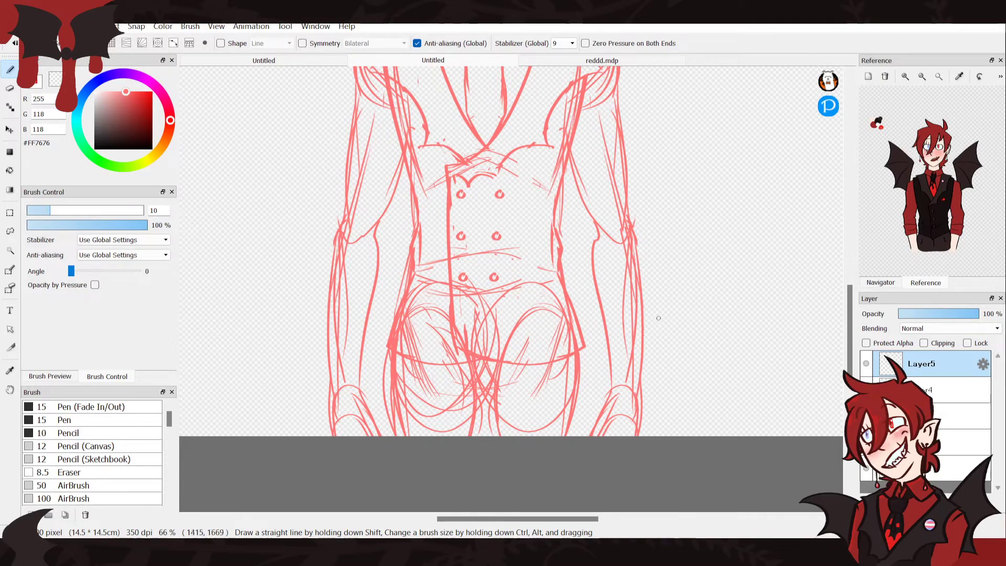
# Try a new straight-edged cuff outline around the right-side forearm and undo its strokes
pyautogui.click(880, 283)
pyautogui.moveTo(914, 211); pyautogui.dragTo(917, 219)
pyautogui.moveTo(722, 380)
pyautogui.mouseDown()
pyautogui.moveTo(722, 339)
pyautogui.moveTo(673, 346)
pyautogui.moveTo(674, 385)
pyautogui.moveTo(716, 389)
pyautogui.mouseUp()
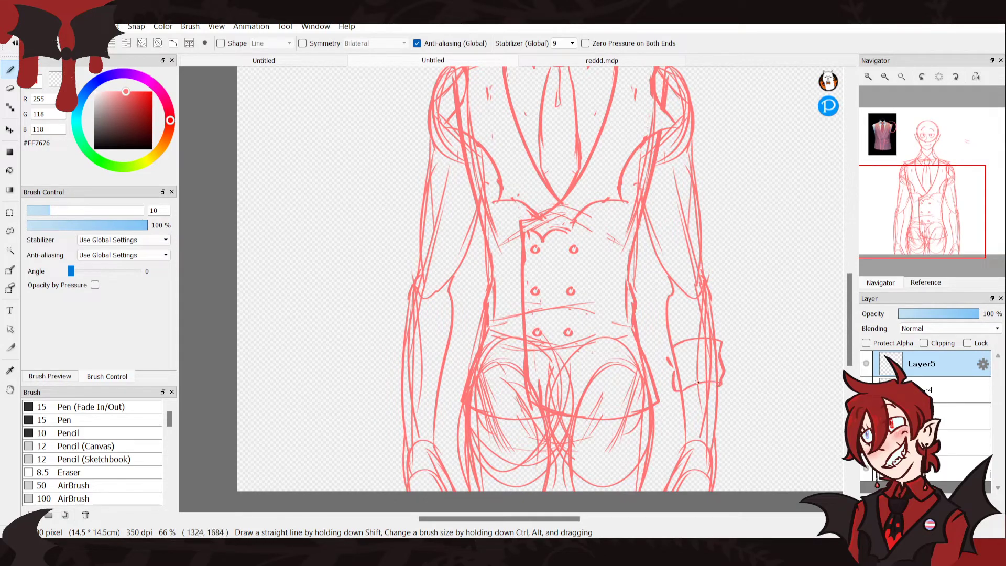
pyautogui.moveTo(674, 365); pyautogui.dragTo(709, 363)
pyautogui.hotkey('ctrl', 'z')
pyautogui.hotkey('ctrl', 'z')
pyautogui.hotkey('ctrl', 'z')
pyautogui.hotkey('ctrl', 'z')
pyautogui.hotkey('ctrl', 'z')
pyautogui.hotkey('ctrl', 'z')
pyautogui.hotkey('ctrl', 'z')
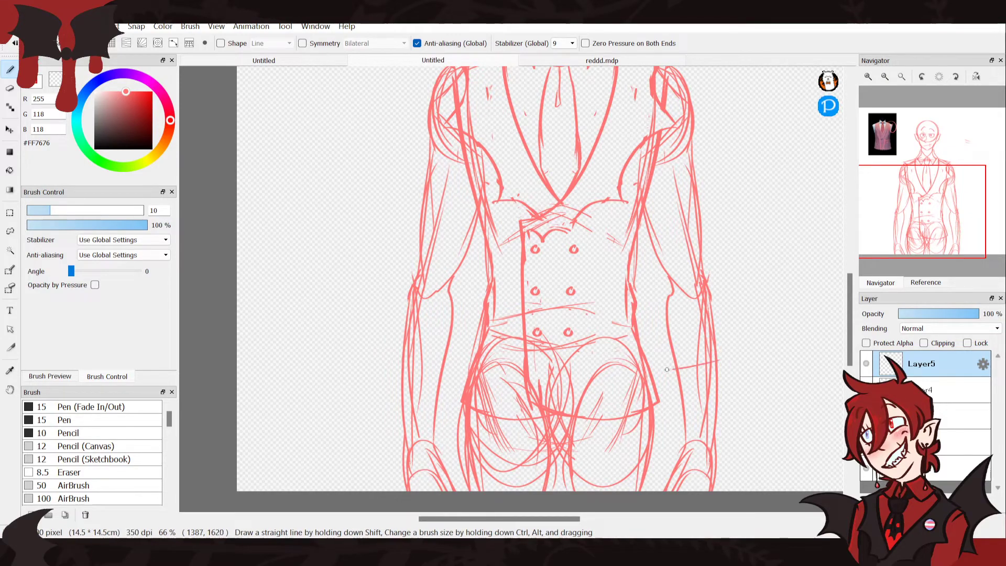
# Try a rounded, banded cuff around the right-side forearm with a curved upper edge and a lower hem
pyautogui.moveTo(711, 358); pyautogui.dragTo(677, 376)
pyautogui.moveTo(673, 363); pyautogui.dragTo(662, 376)
pyautogui.moveTo(722, 378)
pyautogui.mouseDown()
pyautogui.moveTo(684, 364)
pyautogui.moveTo(714, 342)
pyautogui.moveTo(665, 383)
pyautogui.moveTo(689, 359)
pyautogui.moveTo(725, 361)
pyautogui.moveTo(712, 342)
pyautogui.moveTo(720, 396)
pyautogui.mouseUp()
pyautogui.hotkey('ctrl', 'z')
pyautogui.hotkey('ctrl', 'z')
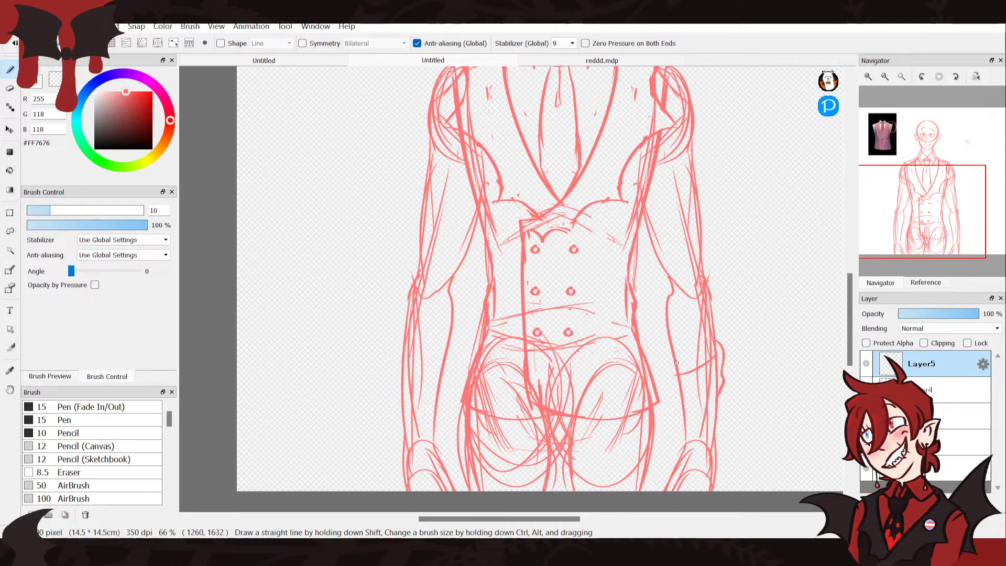
pyautogui.moveTo(671, 368); pyautogui.dragTo(673, 391)
pyautogui.moveTo(672, 402); pyautogui.dragTo(719, 394)
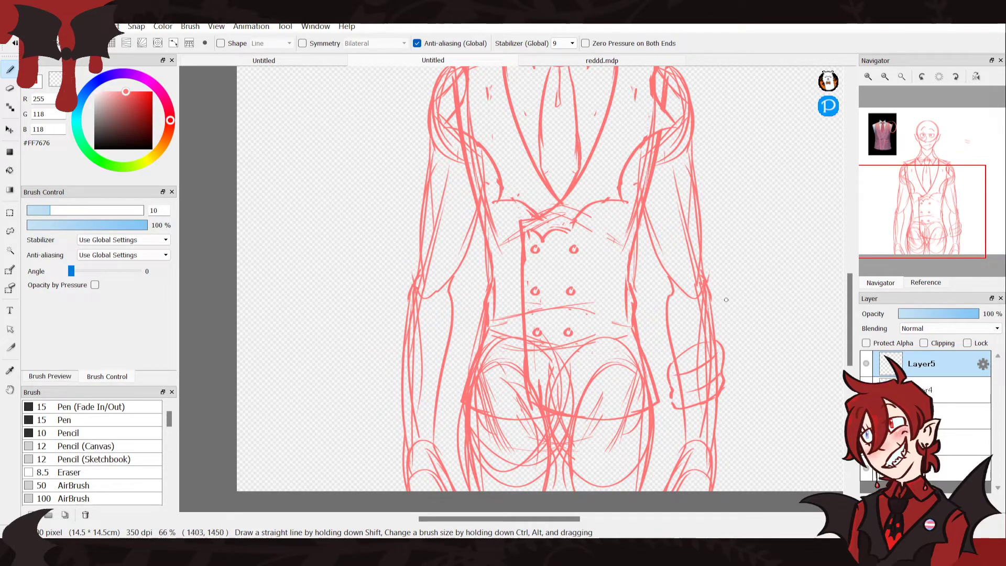
# Try outer and inner sleeve edges running from the right-side elbow down to the rounded cuff
pyautogui.moveTo(841, 265)
pyautogui.mouseDown()
pyautogui.moveTo(681, 364)
pyautogui.moveTo(715, 352)
pyautogui.mouseUp()
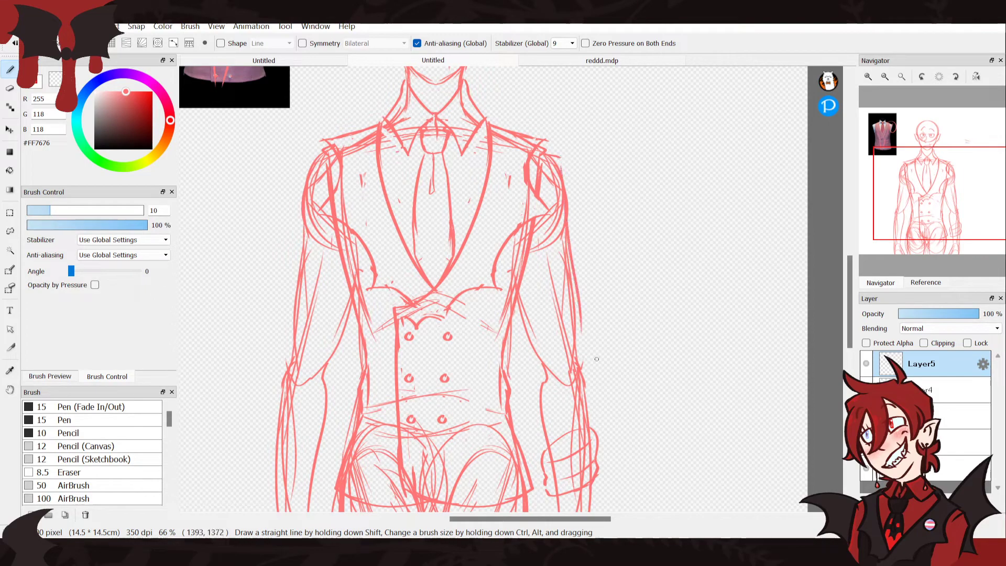
pyautogui.moveTo(578, 333); pyautogui.dragTo(588, 423)
pyautogui.moveTo(516, 326); pyautogui.dragTo(547, 454)
pyautogui.moveTo(915, 208)
pyautogui.mouseDown()
pyautogui.moveTo(910, 192)
pyautogui.moveTo(921, 212)
pyautogui.mouseUp()
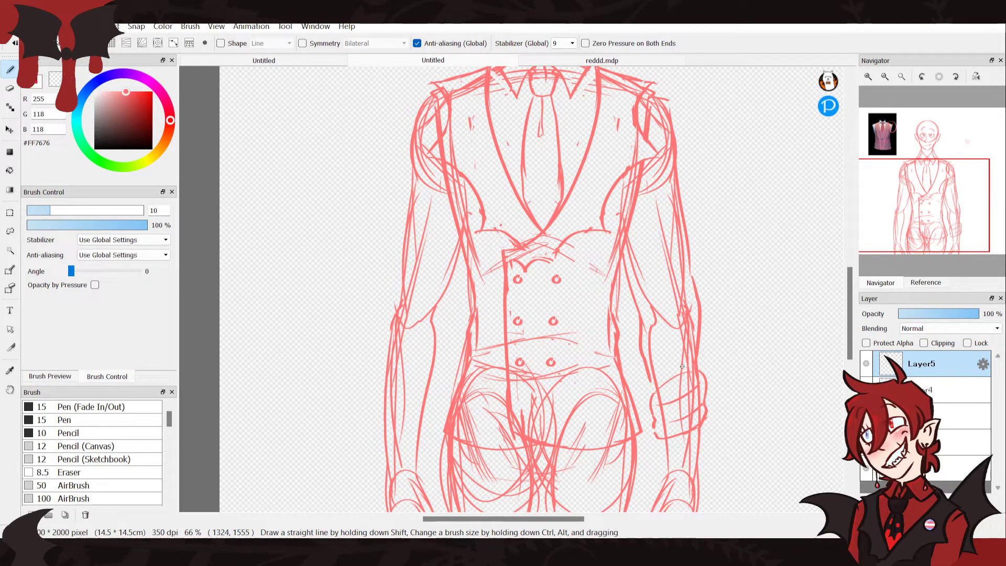
# Undo the sleeve edges and the whole rounded cuff on the right-side forearm
pyautogui.hotkey('ctrl', 'z')
pyautogui.hotkey('ctrl', 'z')
pyautogui.hotkey('ctrl', 'z')
pyautogui.hotkey('ctrl', 'z')
pyautogui.hotkey('ctrl', 'z')
pyautogui.hotkey('ctrl', 'z')
pyautogui.hotkey('ctrl', 'z')
pyautogui.hotkey('ctrl', 'z')
pyautogui.hotkey('ctrl', 'z')
pyautogui.hotkey('ctrl', 'z')
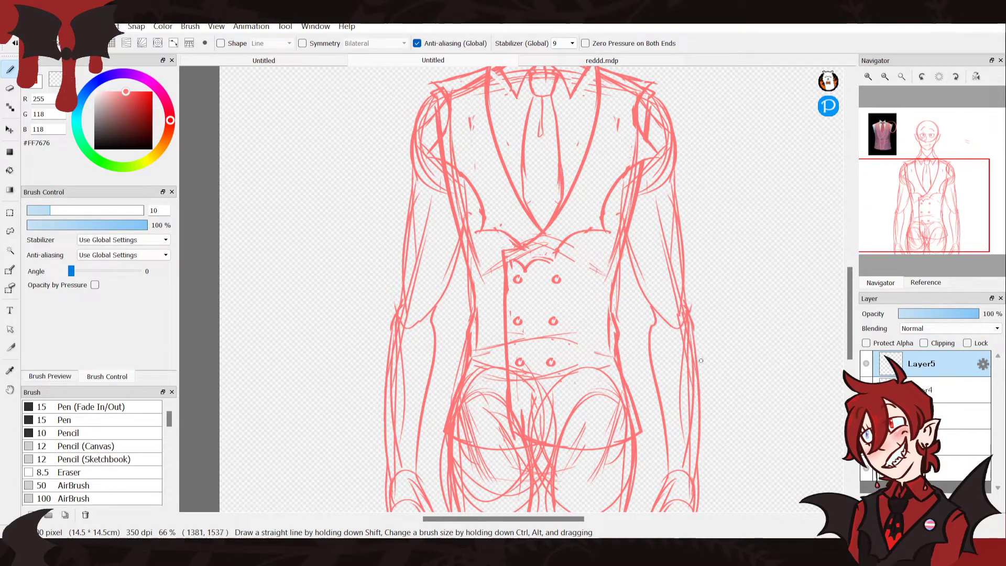
# Sketch the curved upper edge of a rolled-up cuff across the right-side forearm, replacing unsatisfactory strokes
pyautogui.moveTo(700, 358); pyautogui.dragTo(709, 398)
pyautogui.moveTo(704, 359); pyautogui.dragTo(647, 392)
pyautogui.hotkey('ctrl', 'z')
pyautogui.moveTo(698, 371); pyautogui.dragTo(653, 392)
pyautogui.moveTo(697, 362); pyautogui.dragTo(653, 382)
pyautogui.hotkey('ctrl', 'z')
# Sketch the cuff's sides, its lower hem and a fold line across the band
pyautogui.moveTo(655, 385)
pyautogui.mouseDown()
pyautogui.moveTo(648, 395)
pyautogui.moveTo(661, 428)
pyautogui.mouseUp()
pyautogui.moveTo(705, 376); pyautogui.dragTo(698, 419)
pyautogui.moveTo(706, 378); pyautogui.dragTo(702, 416)
pyautogui.hotkey('ctrl', 'z')
pyautogui.moveTo(704, 377)
pyautogui.mouseDown()
pyautogui.moveTo(707, 409)
pyautogui.moveTo(676, 426)
pyautogui.mouseUp()
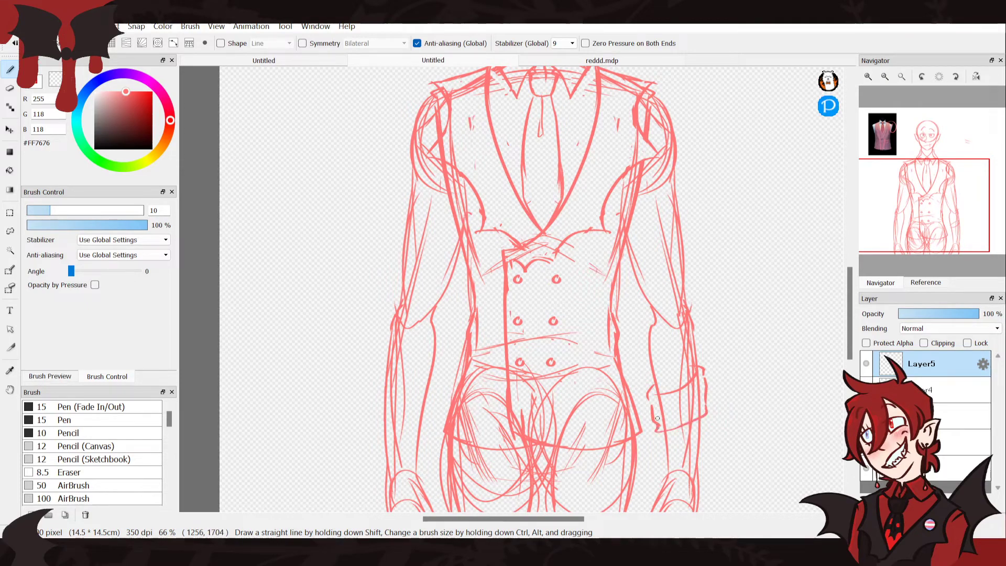
pyautogui.hotkey('ctrl', 'z')
pyautogui.moveTo(706, 400)
pyautogui.mouseDown()
pyautogui.moveTo(650, 427)
pyautogui.moveTo(695, 415)
pyautogui.moveTo(670, 425)
pyautogui.mouseUp()
pyautogui.hotkey('ctrl', 'z')
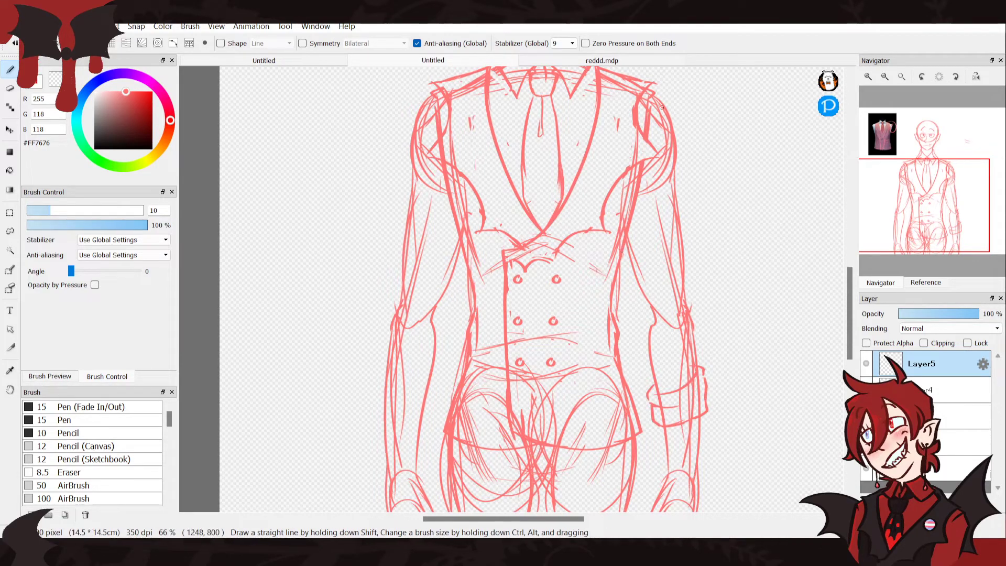
# Sketch the right-side sleeve's outer edge from the shoulder to the cuff and its inner edge from the armpit down
pyautogui.moveTo(655, 97); pyautogui.dragTo(677, 114)
pyautogui.moveTo(681, 208); pyautogui.dragTo(700, 319)
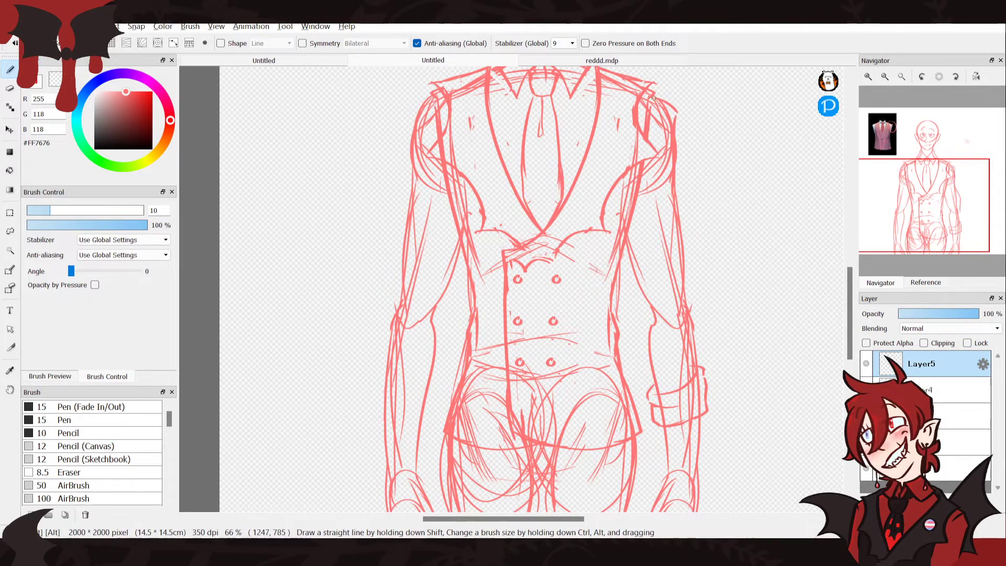
pyautogui.moveTo(654, 95)
pyautogui.mouseDown()
pyautogui.moveTo(683, 143)
pyautogui.moveTo(682, 200)
pyautogui.mouseUp()
pyautogui.moveTo(698, 299); pyautogui.dragTo(697, 384)
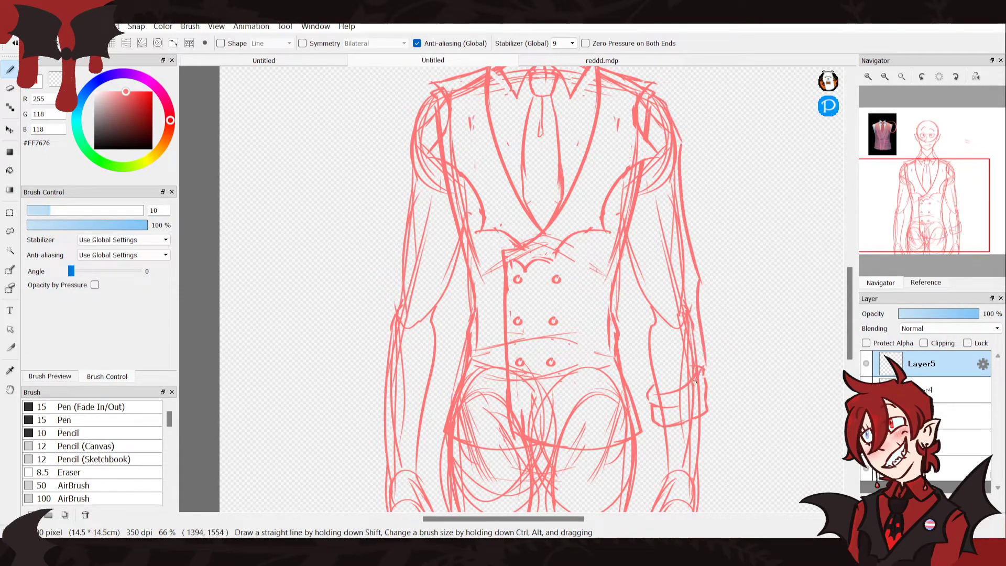
pyautogui.hotkey('ctrl', 'z')
pyautogui.moveTo(696, 270); pyautogui.dragTo(701, 380)
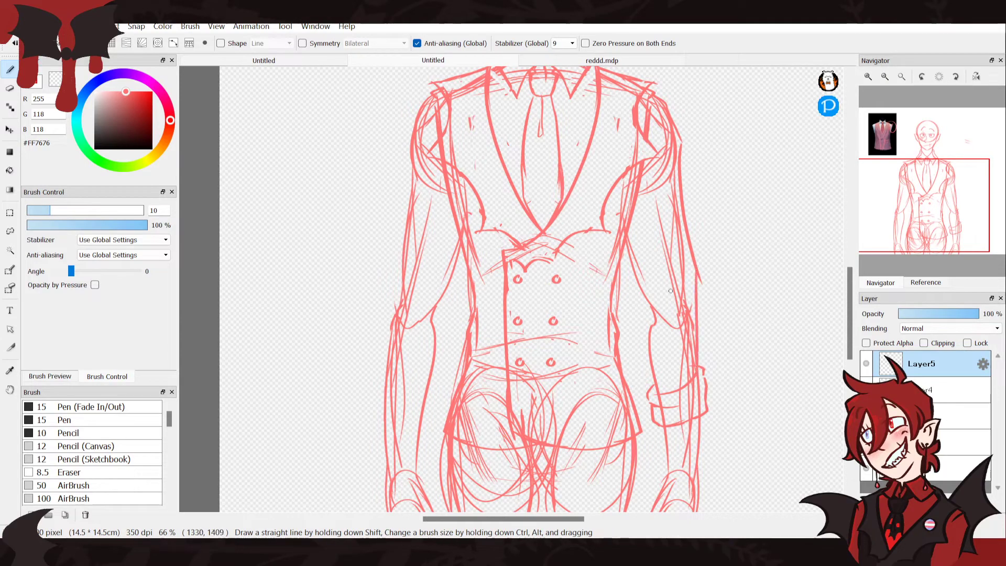
pyautogui.moveTo(623, 249); pyautogui.dragTo(652, 385)
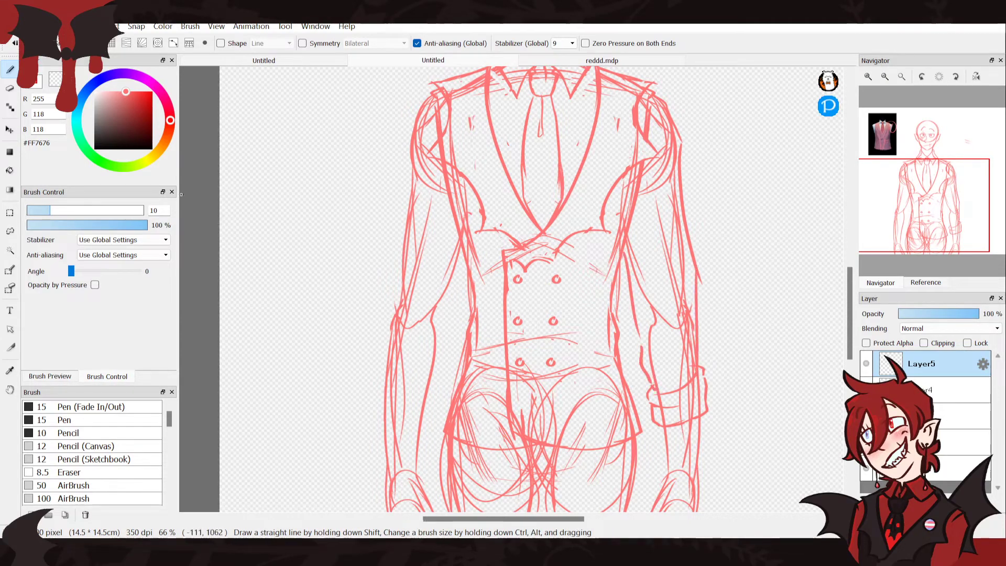
# Lasso the cuff, transform it to sit slightly wider around the forearm, and clear the selection
pyautogui.press('l')
pyautogui.moveTo(645, 409)
pyautogui.mouseDown()
pyautogui.moveTo(719, 422)
pyautogui.moveTo(721, 369)
pyautogui.mouseUp()
pyautogui.hotkey('ctrl', 't')
pyautogui.moveTo(754, 377); pyautogui.dragTo(747, 377)
pyautogui.click(778, 517)
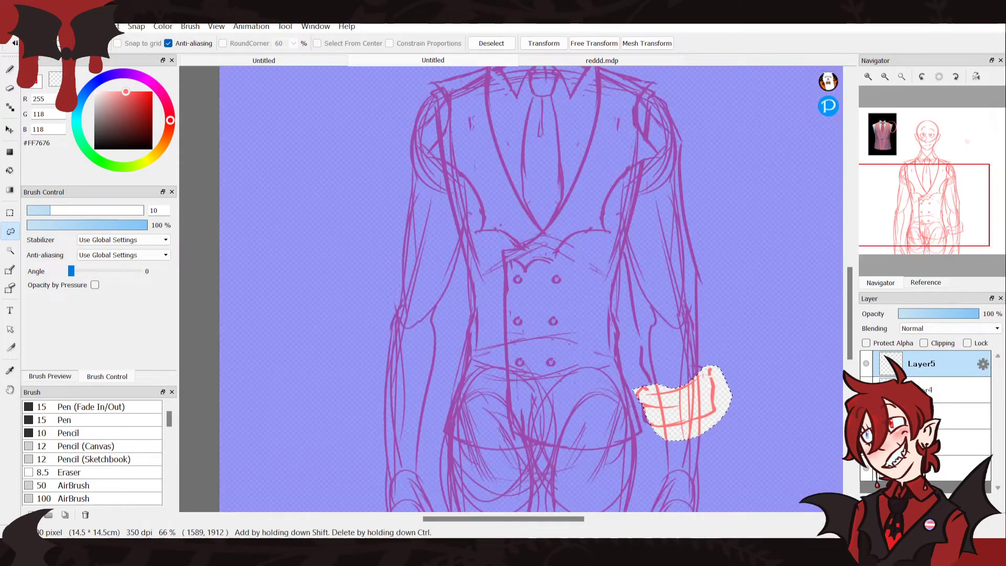
pyautogui.hotkey('ctrl', 'd')
pyautogui.press('b')
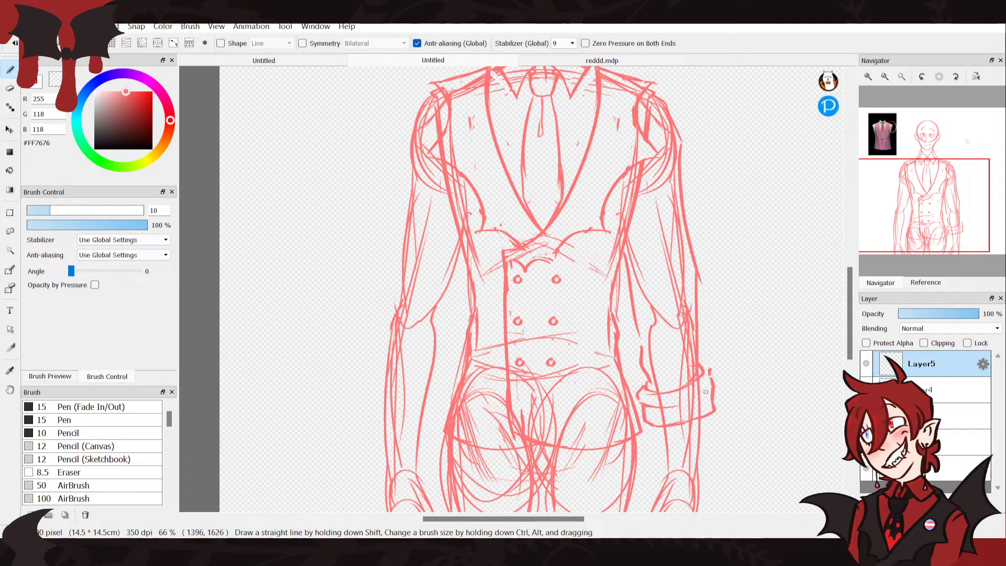
# Erase the cuff's outer edge with the transparent colour and redraw it rounder, joined to the lower hem
pyautogui.moveTo(710, 377)
pyautogui.mouseDown()
pyautogui.moveTo(712, 399)
pyautogui.moveTo(699, 355)
pyautogui.moveTo(715, 384)
pyautogui.moveTo(715, 396)
pyautogui.moveTo(708, 365)
pyautogui.moveTo(706, 417)
pyautogui.mouseUp()
pyautogui.click(55, 79)
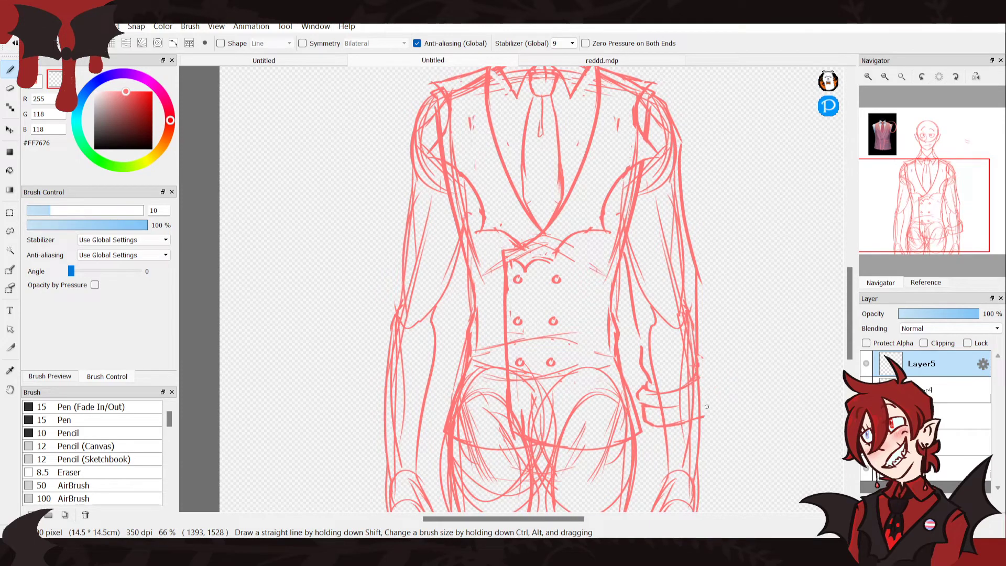
pyautogui.click(36, 81)
pyautogui.moveTo(707, 383)
pyautogui.mouseDown()
pyautogui.moveTo(713, 408)
pyautogui.moveTo(688, 422)
pyautogui.mouseUp()
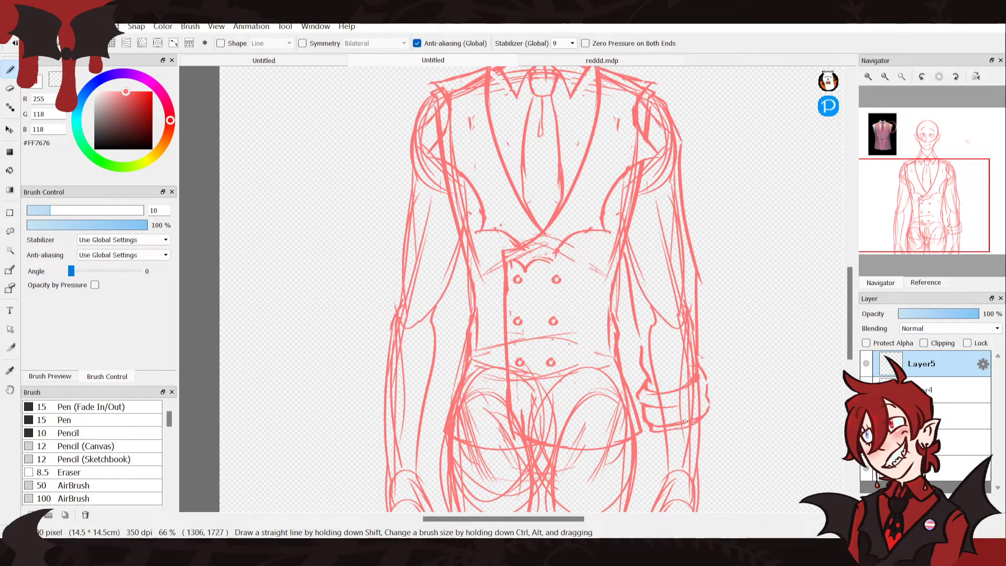
pyautogui.moveTo(667, 431); pyautogui.dragTo(683, 425)
# Compare the sleeve with the rolled-up sleeves in the reference artwork and check it on the whole figure by toggling its layer
pyautogui.click(926, 282)
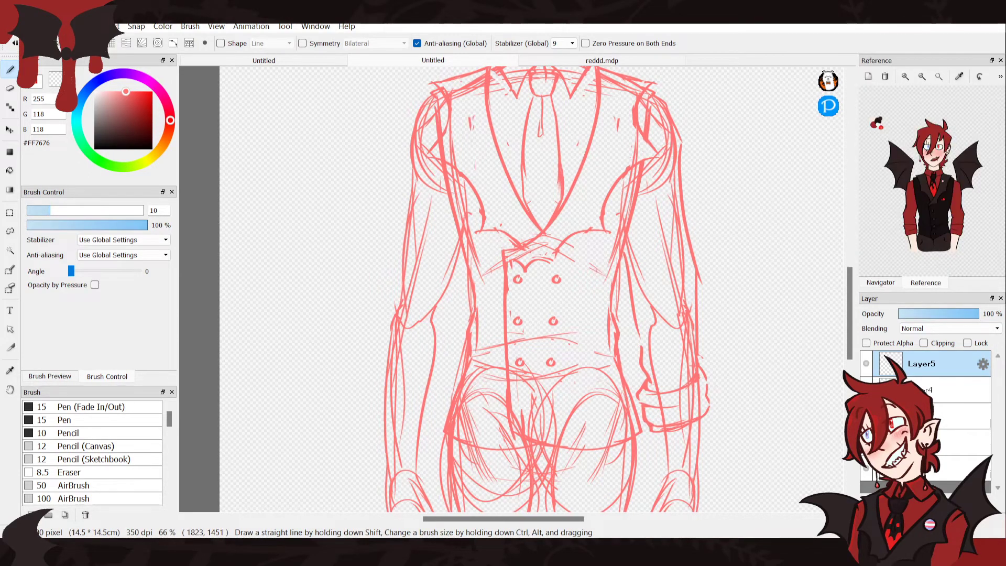
pyautogui.click(905, 77)
pyautogui.click(906, 76)
pyautogui.moveTo(933, 181)
pyautogui.mouseDown()
pyautogui.moveTo(934, 198)
pyautogui.moveTo(927, 163)
pyautogui.mouseUp()
pyautogui.click(881, 283)
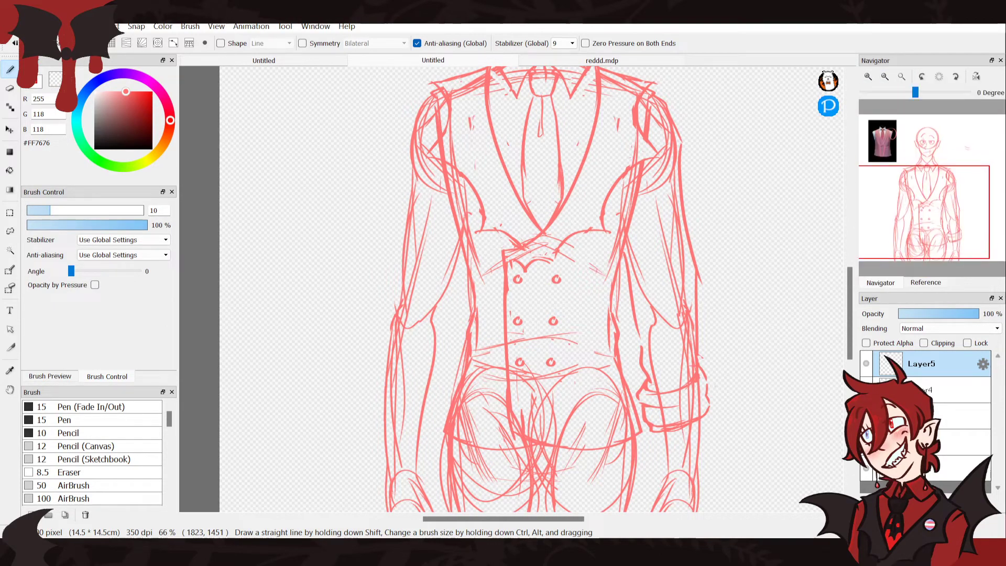
pyautogui.click(886, 76)
pyautogui.click(886, 76)
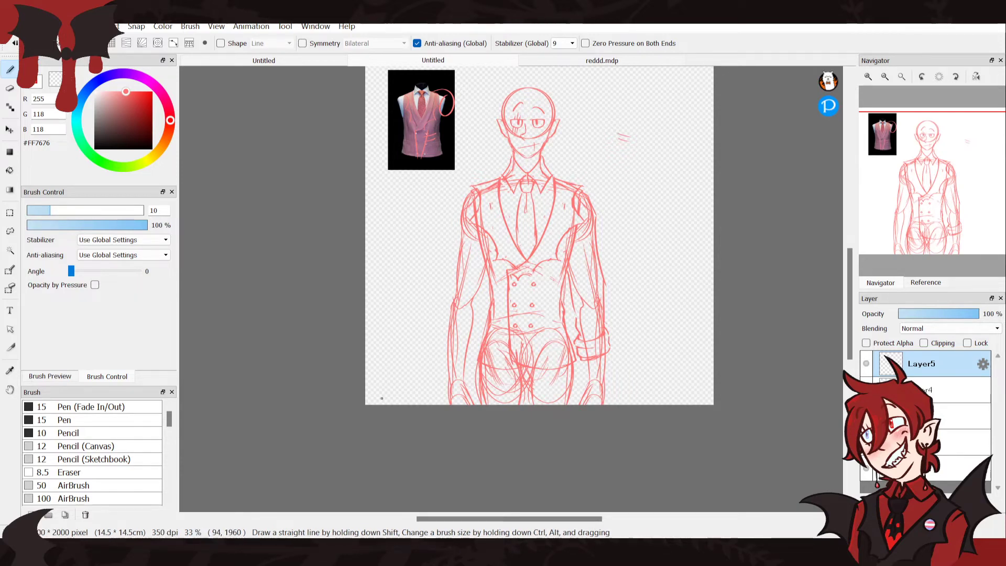
pyautogui.click(866, 364)
pyautogui.click(866, 364)
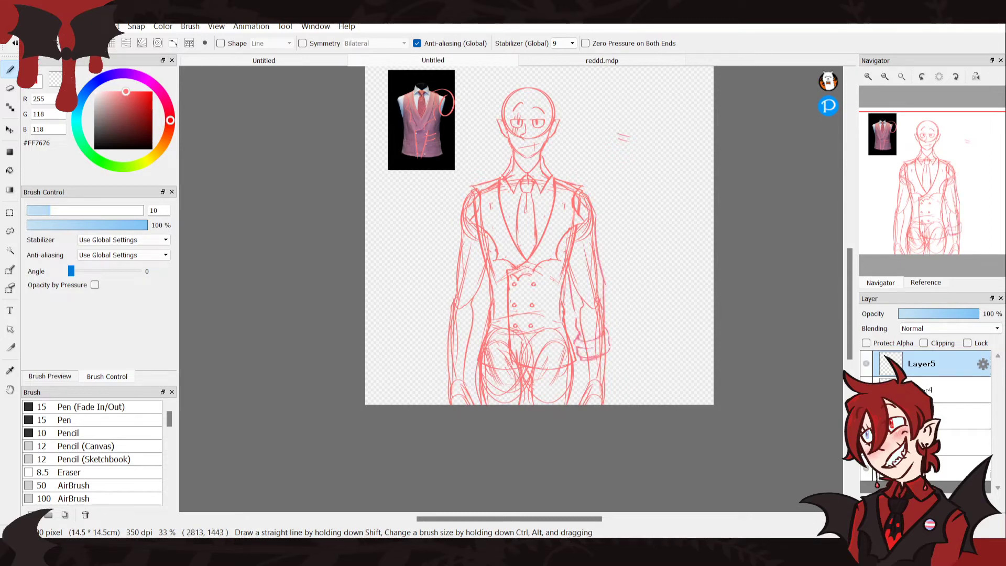
# Duplicate the sleeve layer, flip the copy horizontally, and move it onto the figure's opposite arm
pyautogui.click(869, 503)
pyautogui.hotkey('ctrl', 't')
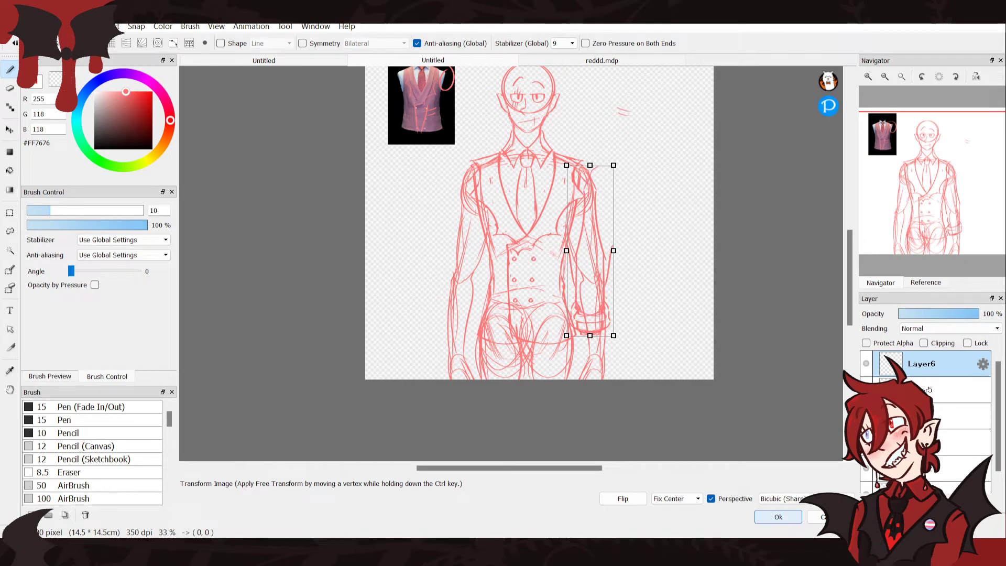
pyautogui.click(778, 518)
pyautogui.click(10, 129)
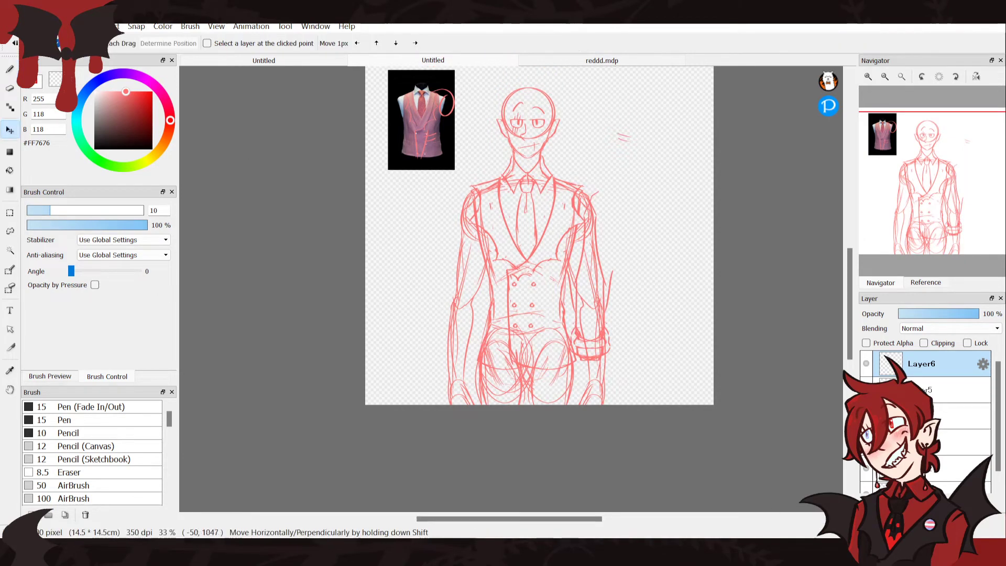
pyautogui.moveTo(677, 340); pyautogui.dragTo(568, 341)
pyautogui.moveTo(460, 340)
pyautogui.mouseDown()
pyautogui.moveTo(437, 341)
pyautogui.moveTo(446, 348)
pyautogui.mouseUp()
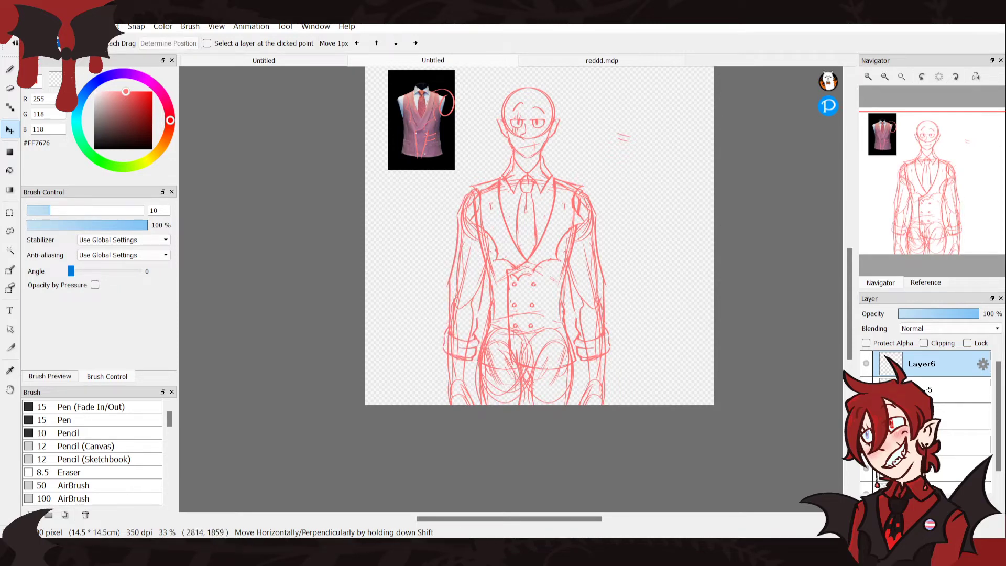
# Merge the mirrored sleeve into the original sleeve layer and merge both down into Layer4
pyautogui.hotkey('ctrl', 'e')
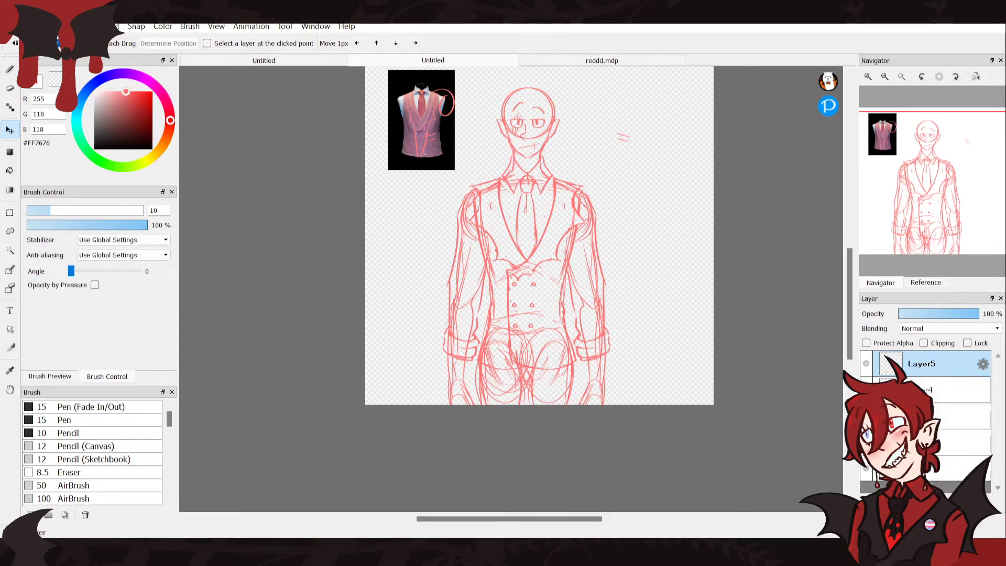
pyautogui.click(866, 364)
pyautogui.hotkey('ctrl', 'z')
pyautogui.hotkey('ctrl', 'z')
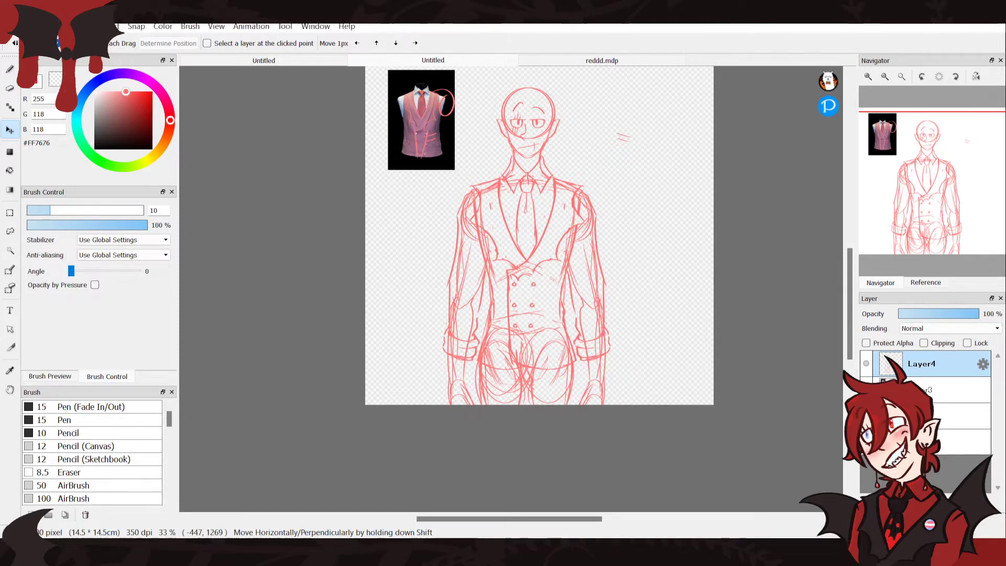
pyautogui.press('b')
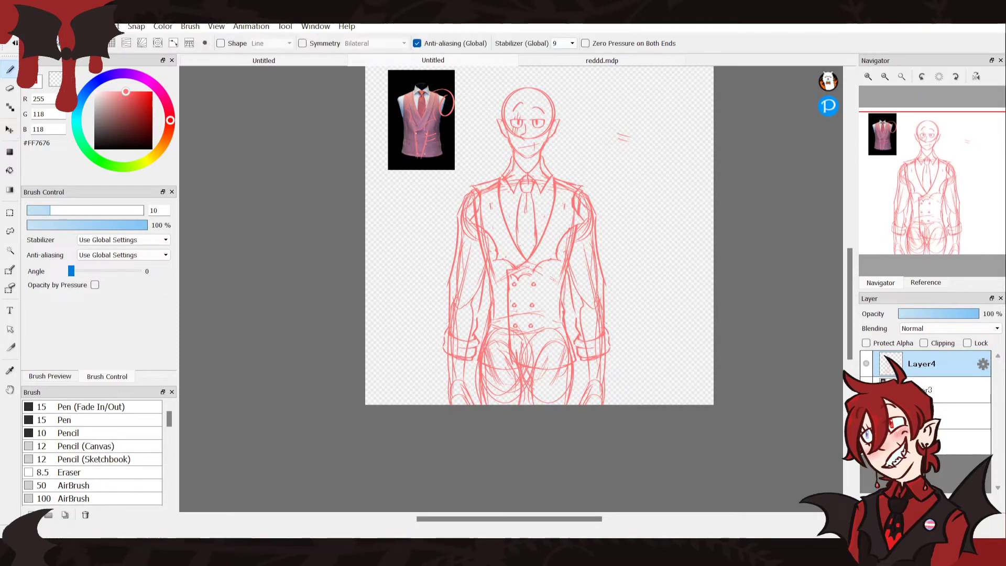
pyautogui.hotkey('ctrl', '+')
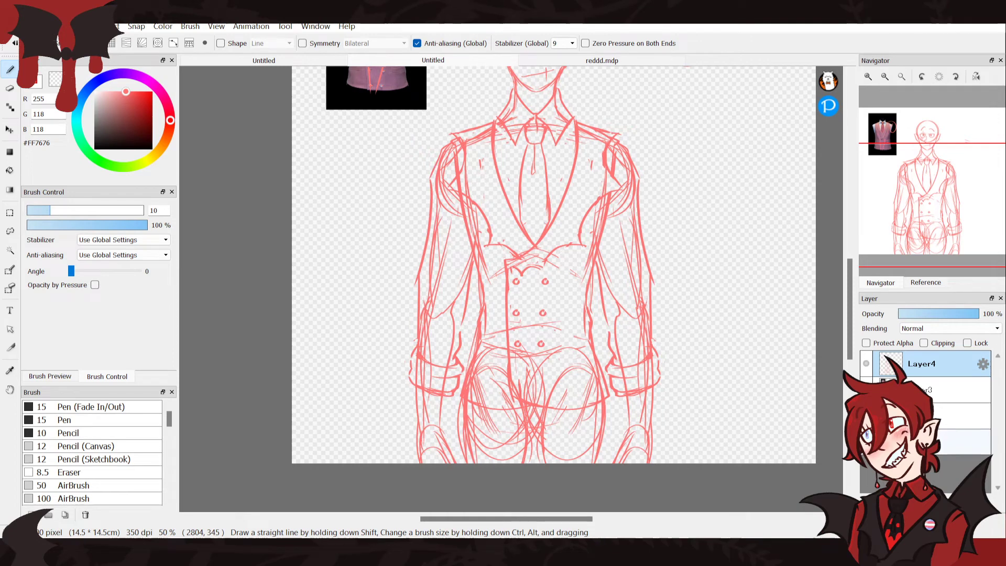
# Delete the vest photo layer, Layer3, and reset the view of the reference artwork
pyautogui.click(955, 390)
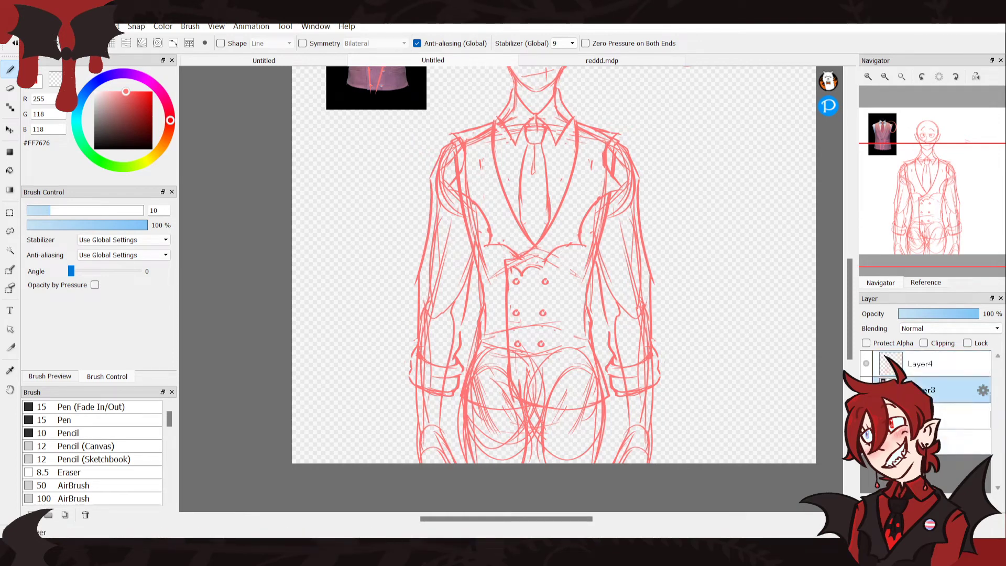
pyautogui.click(975, 503)
pyautogui.click(926, 283)
pyautogui.moveTo(931, 157); pyautogui.dragTo(925, 194)
pyautogui.click(923, 77)
pyautogui.scroll(-2, 870, 119)
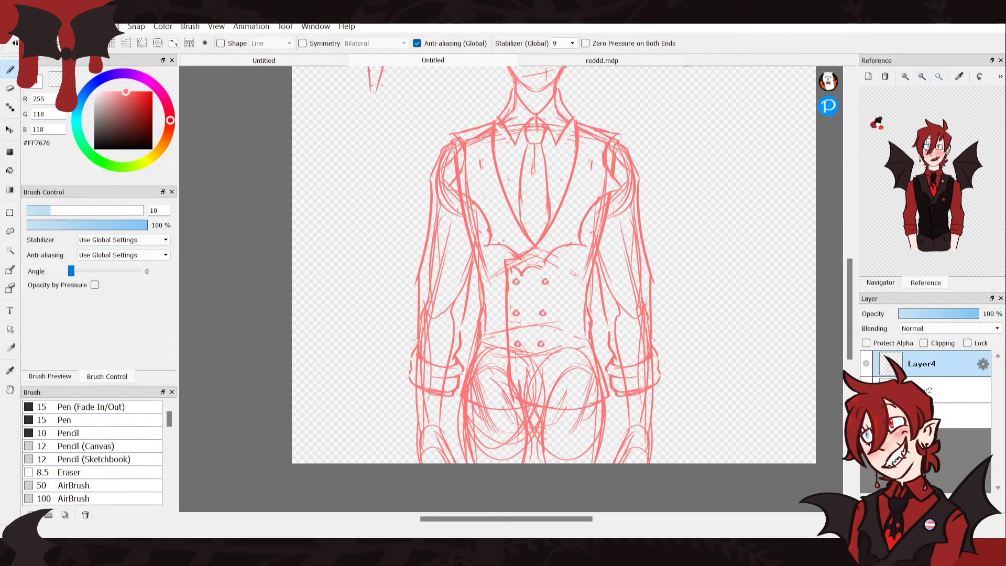
# Lasso and delete the stray sketch marks on both sides of the head, and clear the selection
pyautogui.click(880, 282)
pyautogui.moveTo(916, 162); pyautogui.dragTo(917, 166)
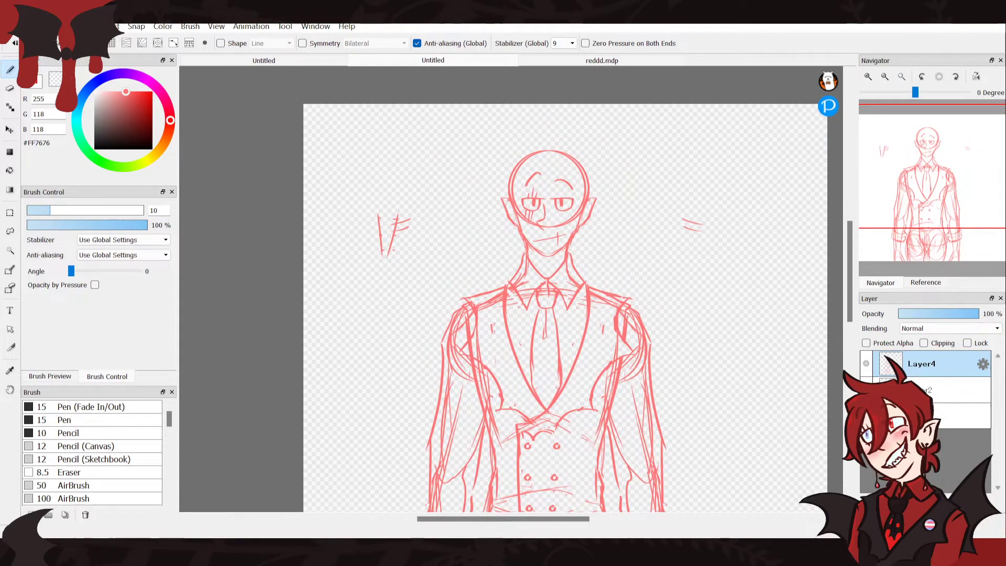
pyautogui.click(10, 231)
pyautogui.moveTo(363, 203)
pyautogui.mouseDown()
pyautogui.moveTo(419, 246)
pyautogui.moveTo(434, 231)
pyautogui.mouseUp()
pyautogui.press('Delete')
pyautogui.moveTo(701, 188)
pyautogui.mouseDown()
pyautogui.moveTo(734, 244)
pyautogui.moveTo(743, 207)
pyautogui.mouseUp()
pyautogui.press('Delete')
pyautogui.click(435, 234)
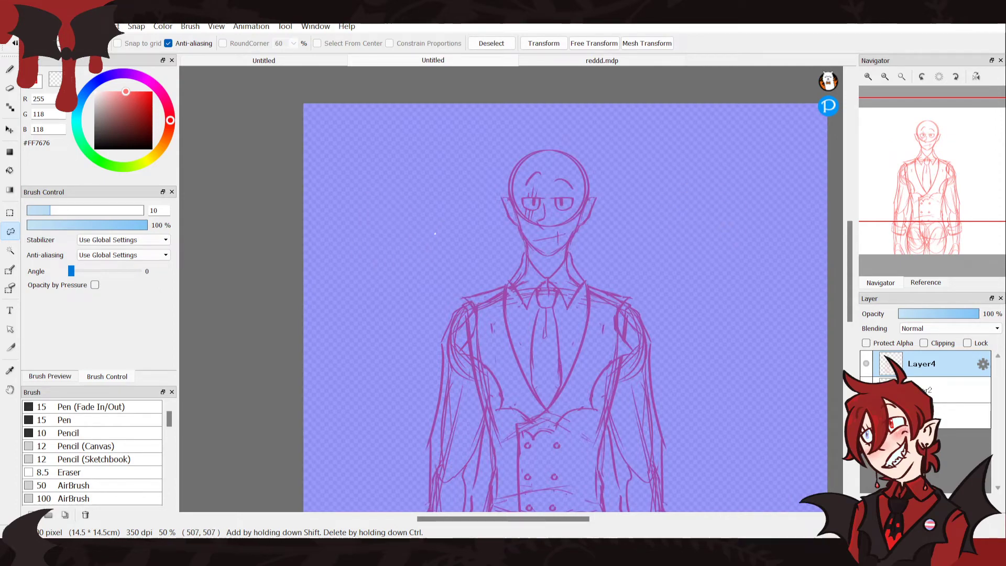
pyautogui.click(436, 234)
# Reinforce the sloping lines from the neck to both shoulders with the brush at size 10
pyautogui.click(10, 69)
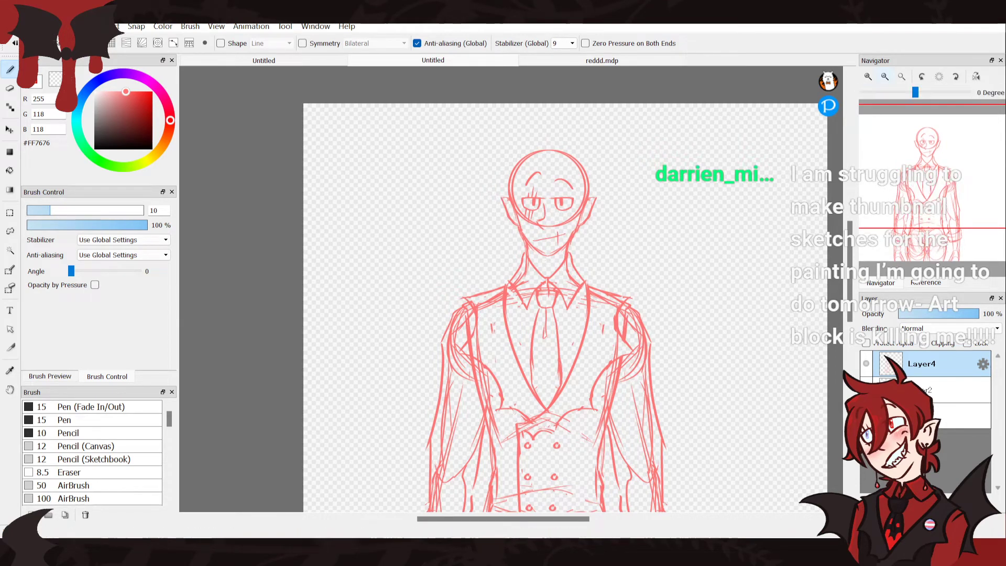
pyautogui.scroll(4, 501, 263)
pyautogui.moveTo(523, 245)
pyautogui.mouseDown()
pyautogui.moveTo(429, 302)
pyautogui.moveTo(494, 320)
pyautogui.mouseUp()
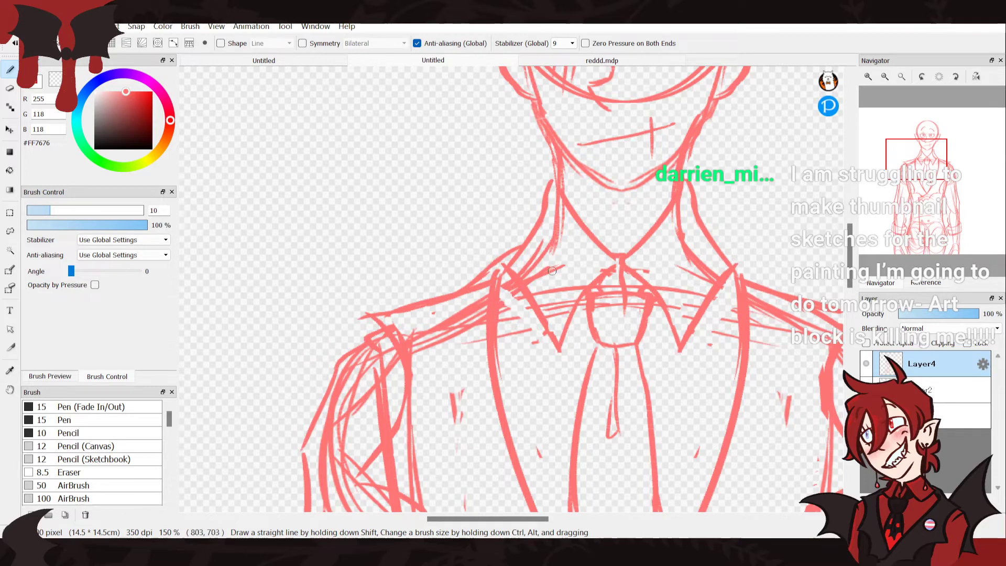
pyautogui.moveTo(726, 253)
pyautogui.mouseDown()
pyautogui.moveTo(754, 286)
pyautogui.moveTo(748, 271)
pyautogui.moveTo(798, 298)
pyautogui.mouseUp()
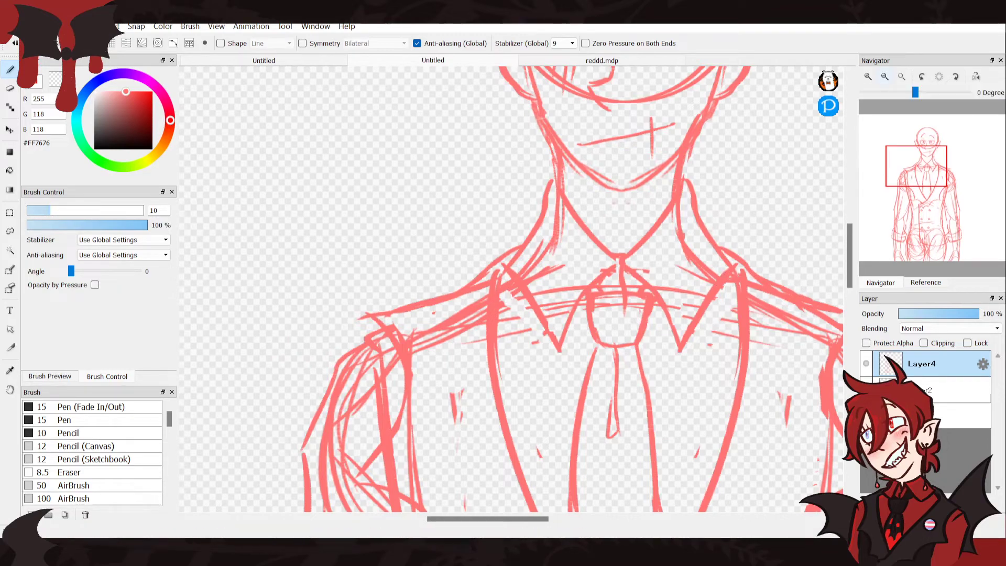
pyautogui.click(885, 76)
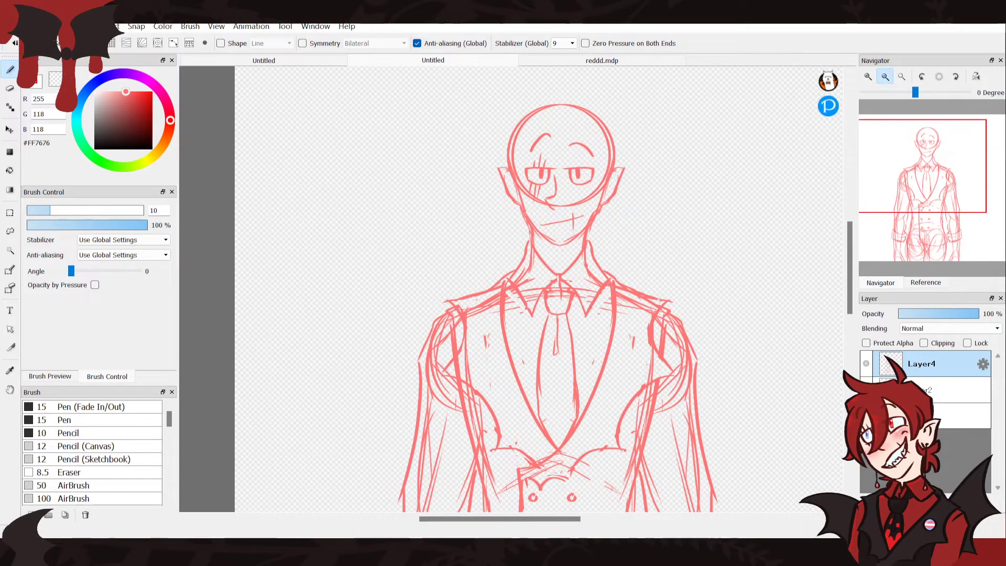
pyautogui.click(885, 76)
pyautogui.moveTo(545, 304); pyautogui.dragTo(544, 236)
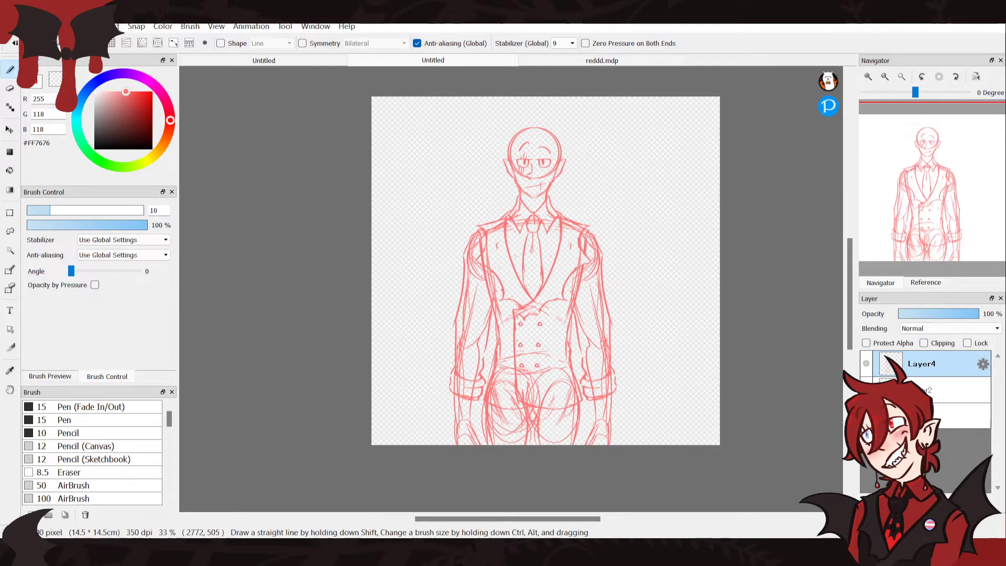
# Check the reference artwork enlarged, merge Layer4 down into Layer2, and check the merged layer by toggling its visibility
pyautogui.click(926, 283)
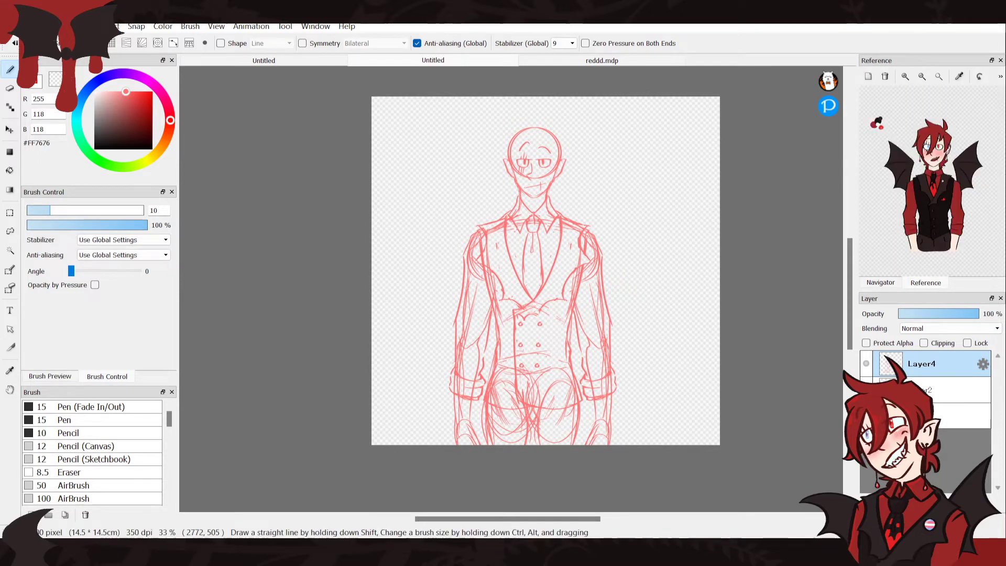
pyautogui.click(905, 77)
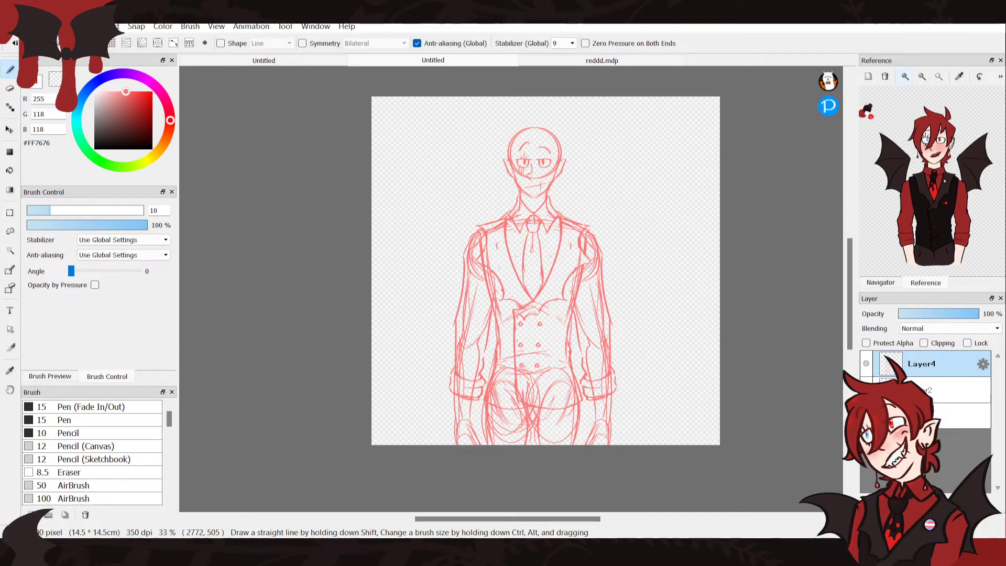
pyautogui.click(880, 282)
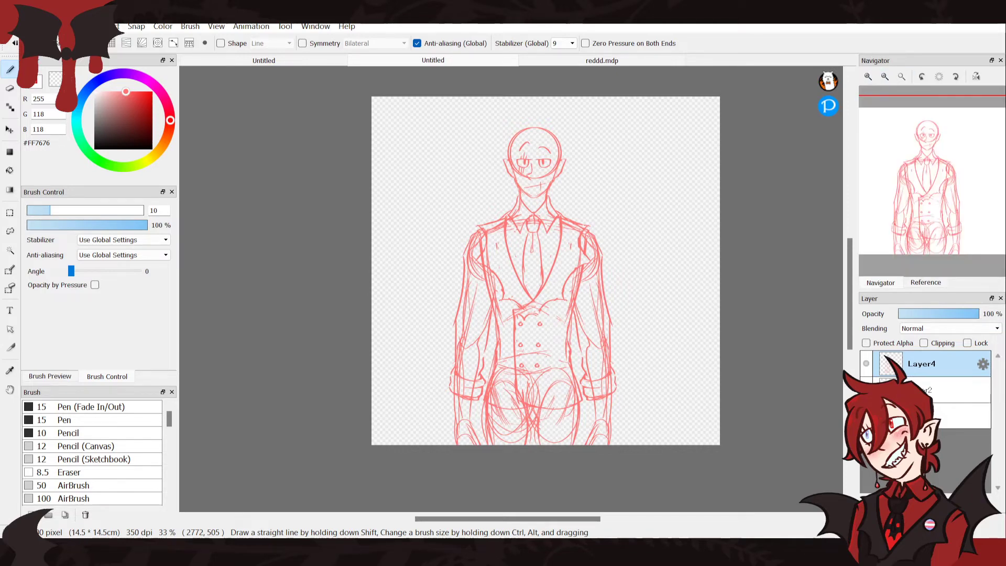
pyautogui.click(969, 503)
pyautogui.click(866, 363)
pyautogui.click(866, 363)
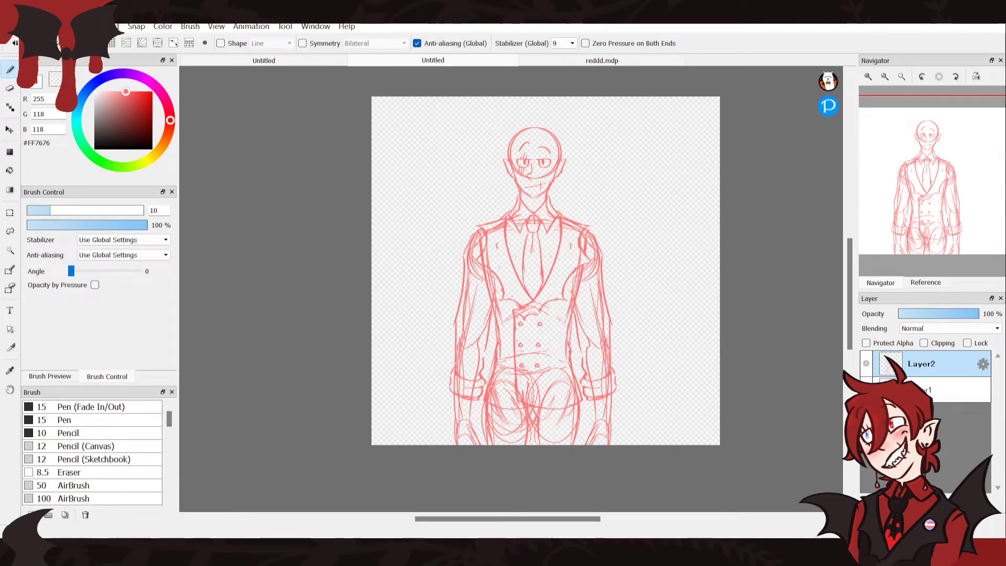
# Consult the reference artwork and draw the outer leg line below the vest hem on both sides of the figure
pyautogui.moveTo(914, 271); pyautogui.dragTo(915, 210)
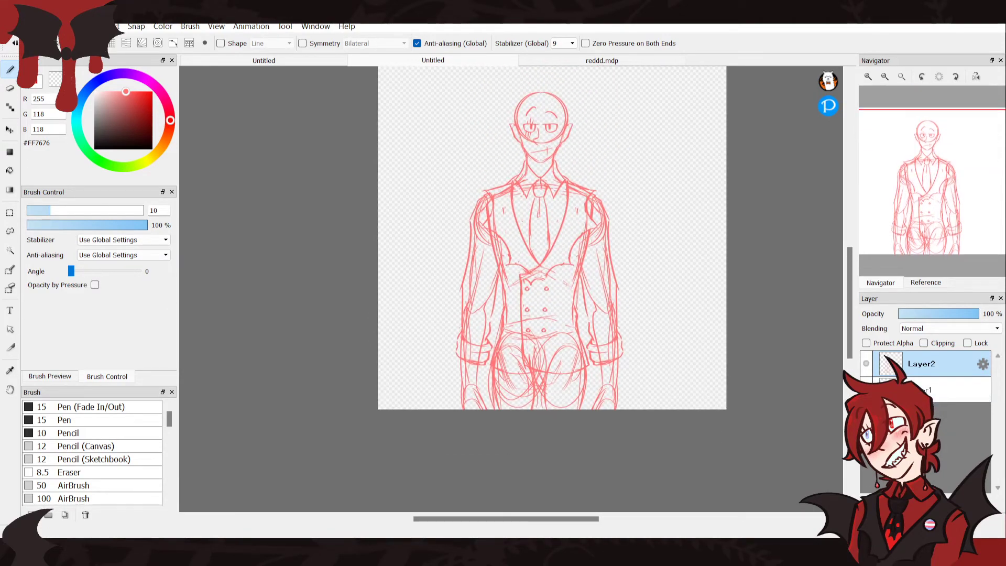
pyautogui.click(925, 283)
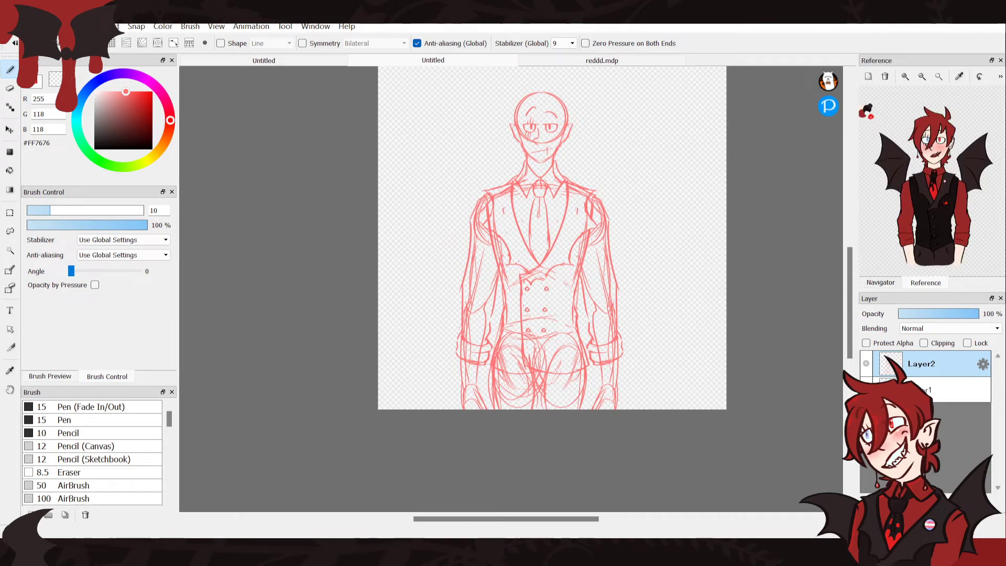
pyautogui.click(881, 283)
pyautogui.click(869, 77)
pyautogui.click(868, 76)
pyautogui.click(869, 76)
pyautogui.moveTo(920, 242); pyautogui.dragTo(924, 251)
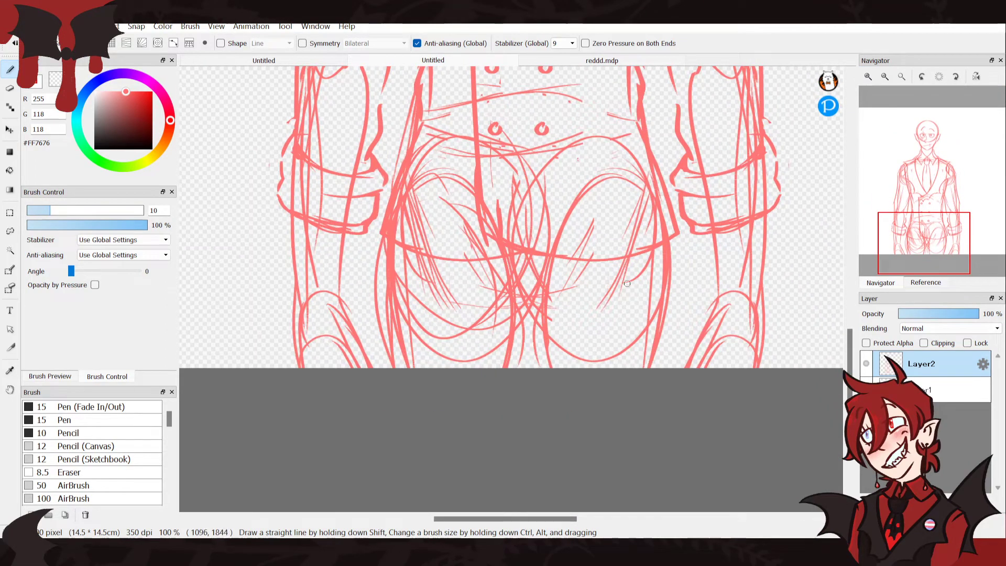
pyautogui.moveTo(667, 238); pyautogui.dragTo(670, 369)
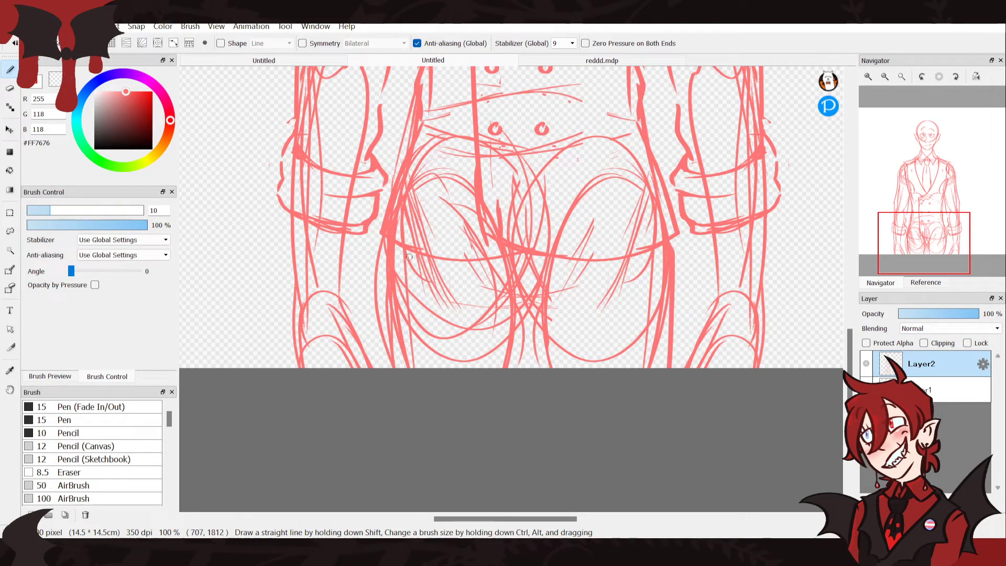
pyautogui.moveTo(384, 239); pyautogui.dragTo(391, 369)
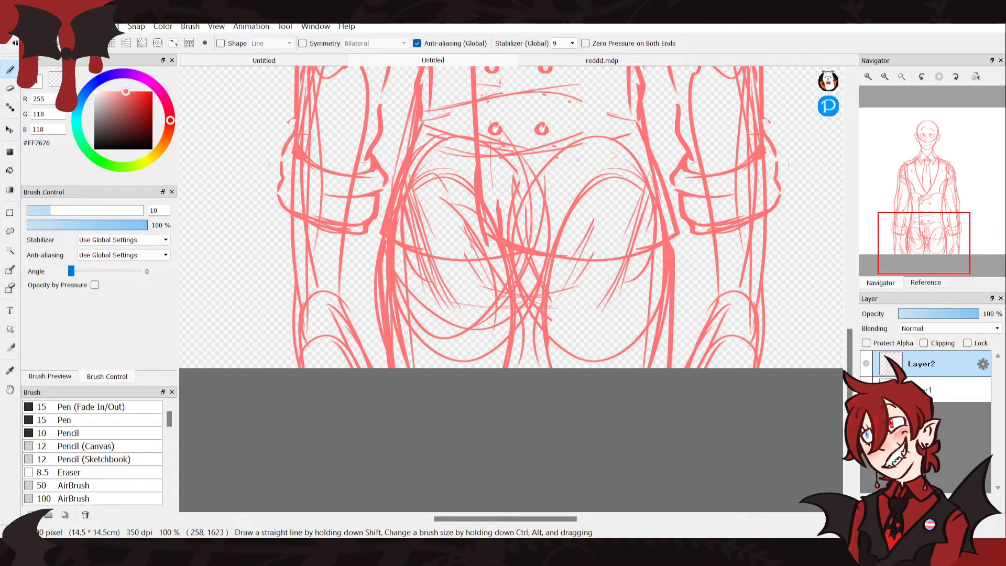
# Lasso the two thigh areas below the vest hem, delete the Layer1 construction lines inside them, and clear the selection
pyautogui.press('l')
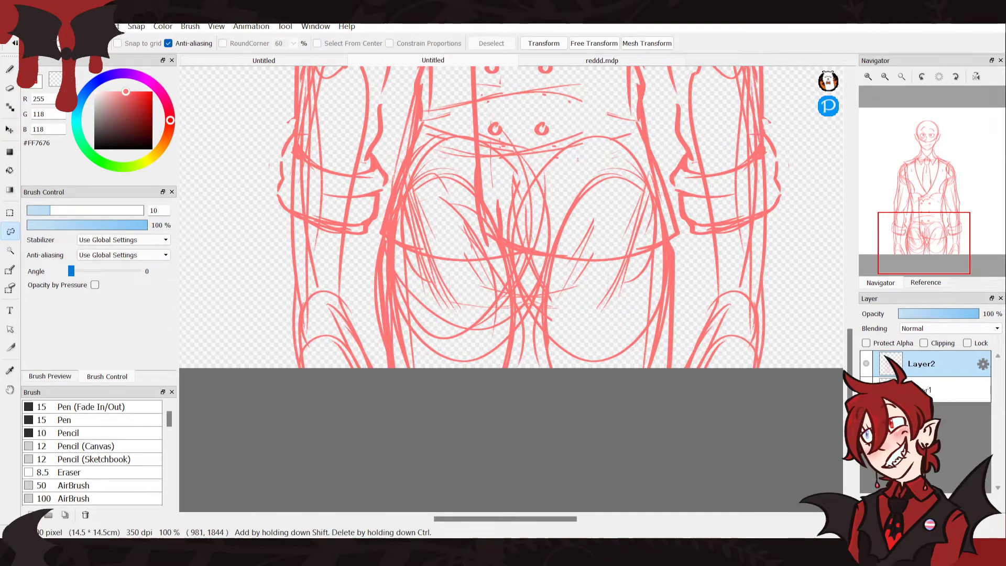
pyautogui.moveTo(550, 280)
pyautogui.mouseDown()
pyautogui.moveTo(571, 394)
pyautogui.moveTo(633, 395)
pyautogui.moveTo(660, 353)
pyautogui.mouseUp()
pyautogui.moveTo(665, 273); pyautogui.dragTo(550, 280)
pyautogui.moveTo(399, 367)
pyautogui.mouseDown()
pyautogui.moveTo(389, 307)
pyautogui.moveTo(488, 396)
pyautogui.moveTo(505, 330)
pyautogui.mouseUp()
pyautogui.moveTo(509, 281); pyautogui.dragTo(388, 269)
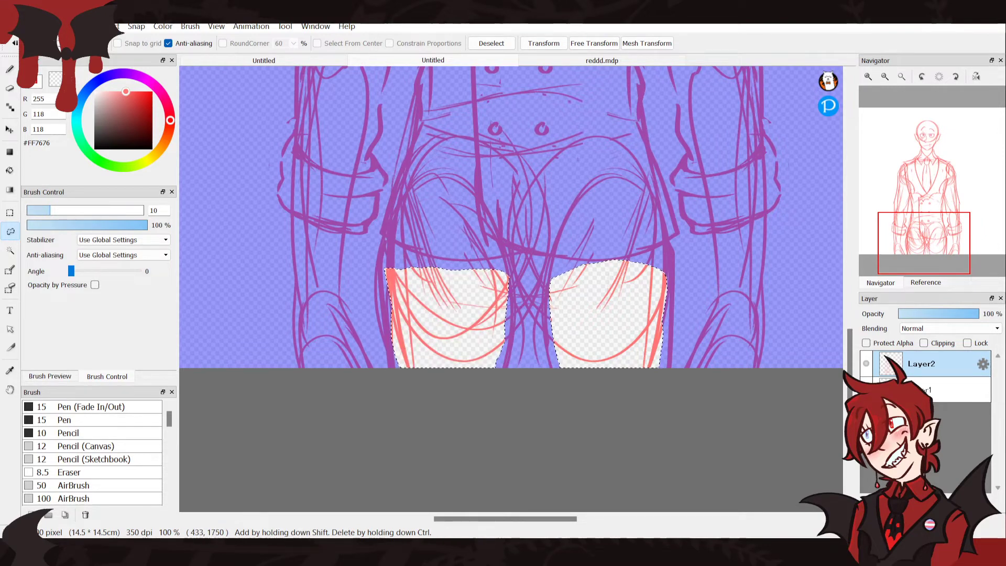
pyautogui.click(949, 390)
pyautogui.press('Delete')
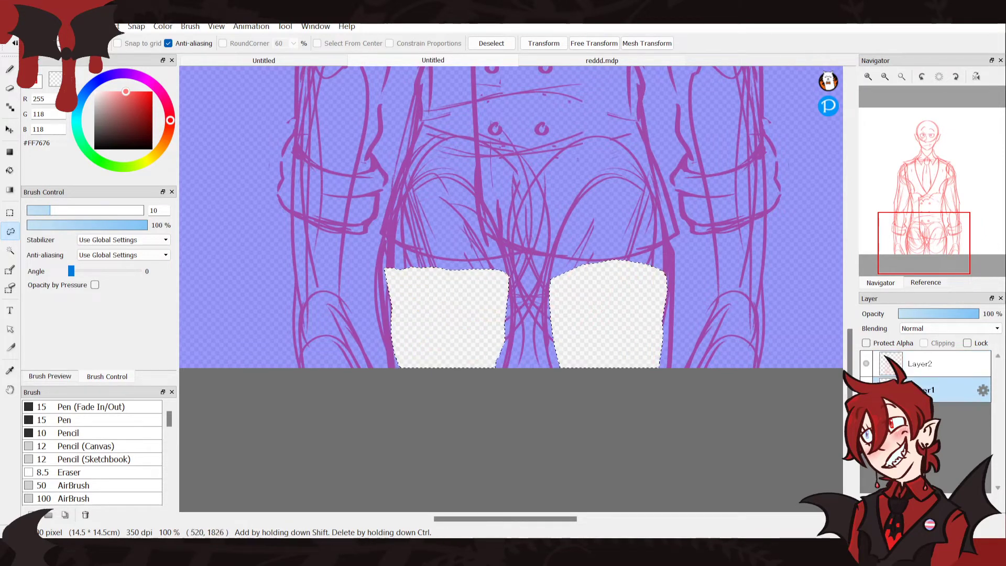
pyautogui.hotkey('ctrl', 'd')
# Lasso the hip area behind the lower vest, delete the remaining construction lines on Layer1, and deselect
pyautogui.moveTo(414, 173)
pyautogui.mouseDown()
pyautogui.moveTo(448, 306)
pyautogui.moveTo(603, 157)
pyautogui.moveTo(417, 170)
pyautogui.mouseUp()
pyautogui.press('Delete')
pyautogui.hotkey('ctrl', 'd')
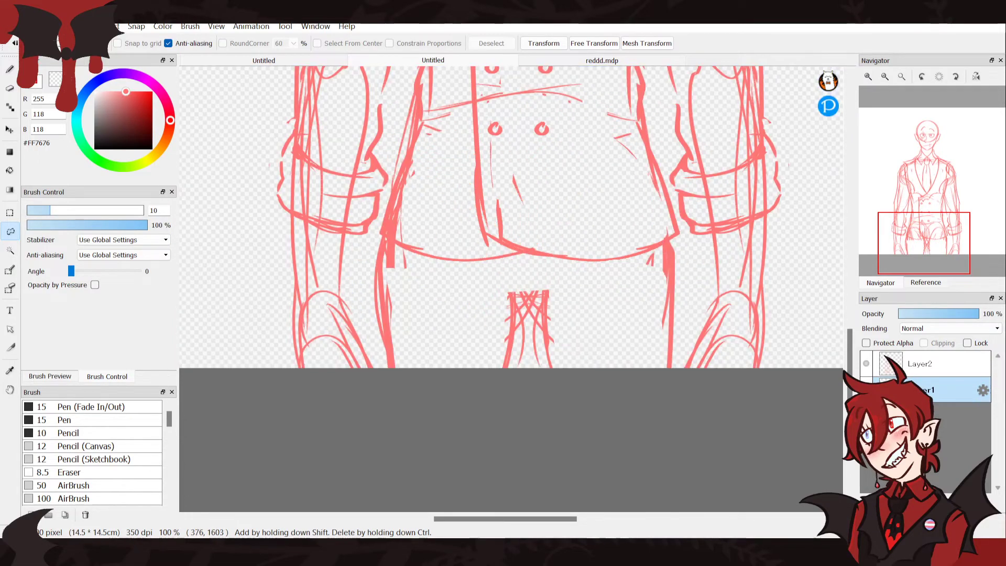
# Sketch a large rounded guide form over each hip and upper thigh on Layer1, and reselect Layer2
pyautogui.click(10, 69)
pyautogui.moveTo(665, 234); pyautogui.dragTo(523, 196)
pyautogui.moveTo(543, 160); pyautogui.dragTo(527, 317)
pyautogui.hotkey('ctrl', 'z')
pyautogui.moveTo(544, 156)
pyautogui.mouseDown()
pyautogui.moveTo(522, 194)
pyautogui.moveTo(577, 280)
pyautogui.moveTo(546, 259)
pyautogui.moveTo(525, 265)
pyautogui.moveTo(659, 231)
pyautogui.mouseUp()
pyautogui.moveTo(575, 143); pyautogui.dragTo(655, 220)
pyautogui.moveTo(655, 262); pyautogui.dragTo(590, 314)
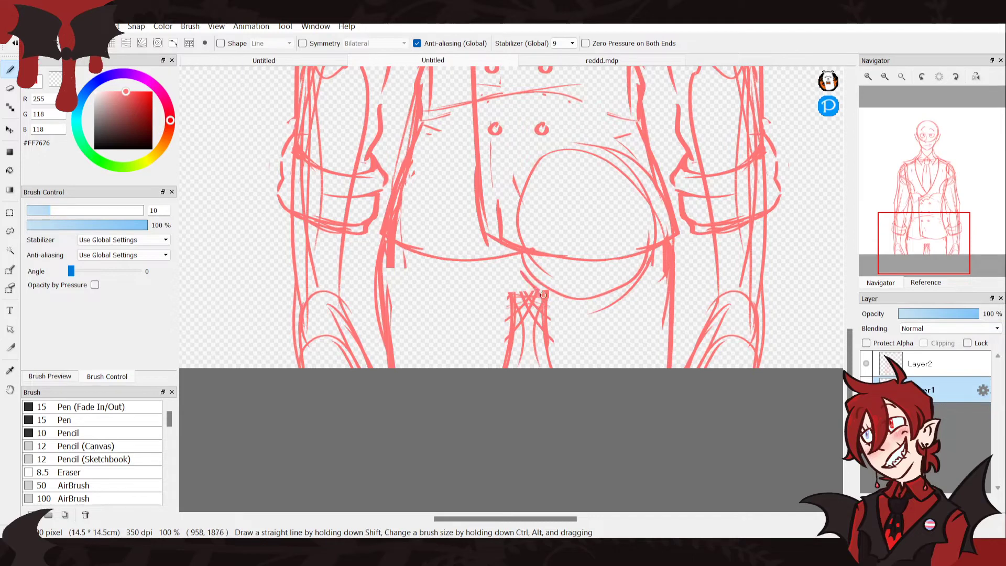
pyautogui.moveTo(511, 296)
pyautogui.mouseDown()
pyautogui.moveTo(501, 179)
pyautogui.moveTo(472, 320)
pyautogui.moveTo(494, 306)
pyautogui.mouseUp()
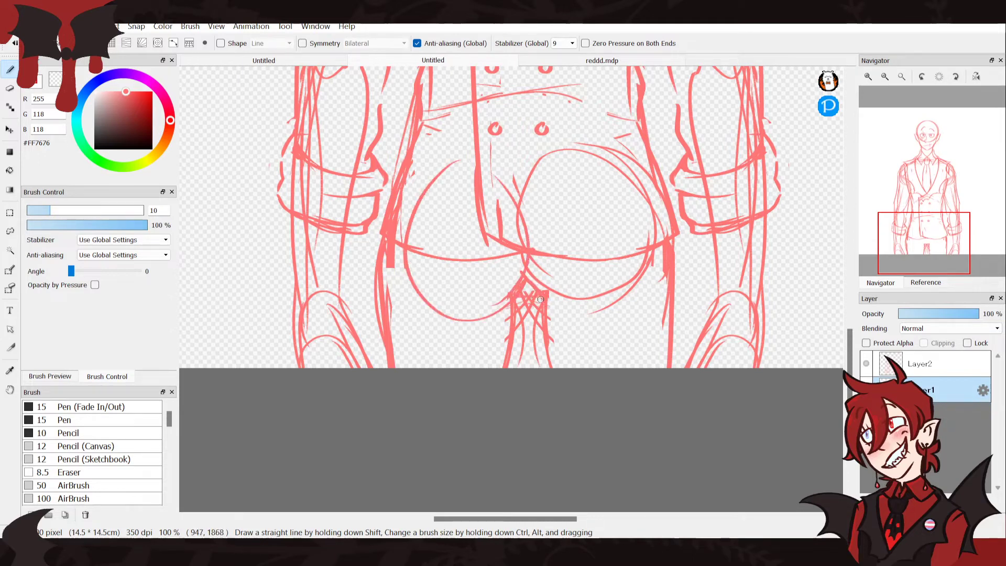
pyautogui.click(938, 364)
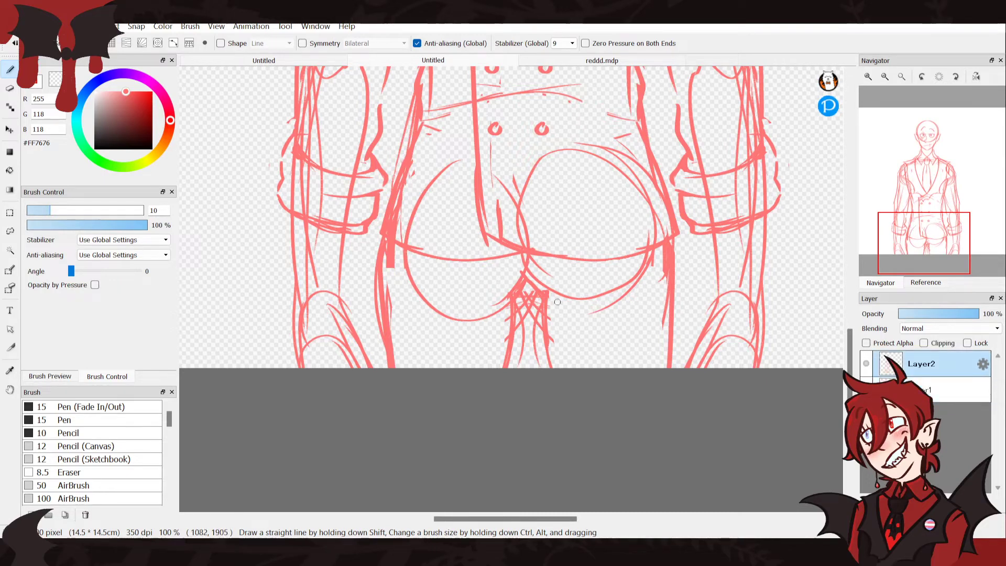
# Try to sketch the inner leg lines and crotch folds between the thighs on Layer2
pyautogui.moveTo(528, 304)
pyautogui.mouseDown()
pyautogui.moveTo(553, 387)
pyautogui.moveTo(525, 300)
pyautogui.moveTo(522, 409)
pyautogui.mouseUp()
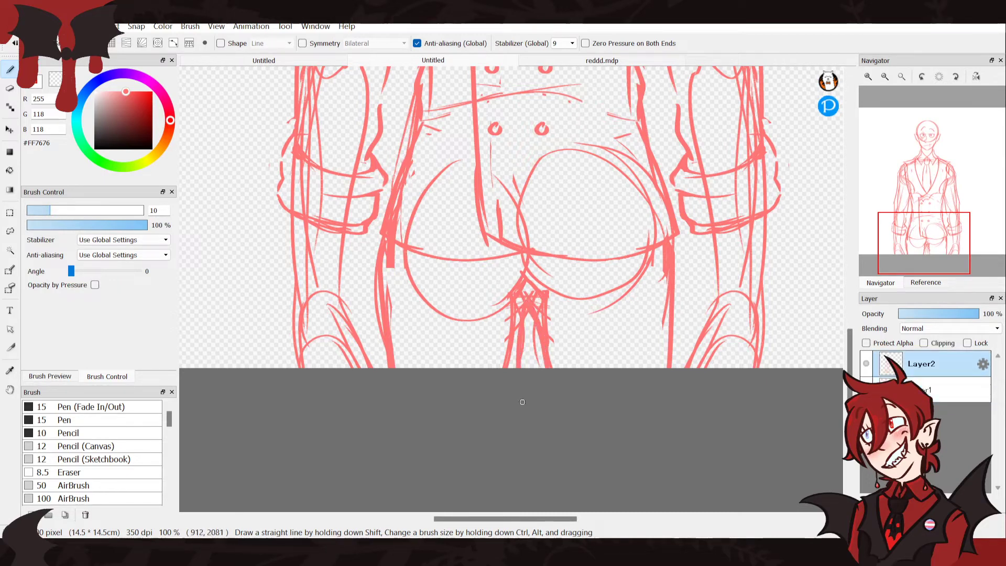
pyautogui.hotkey('ctrl', 'z')
pyautogui.hotkey('ctrl', 'z')
pyautogui.moveTo(530, 305)
pyautogui.mouseDown()
pyautogui.moveTo(539, 383)
pyautogui.moveTo(525, 303)
pyautogui.moveTo(517, 376)
pyautogui.mouseUp()
pyautogui.moveTo(522, 306); pyautogui.dragTo(524, 387)
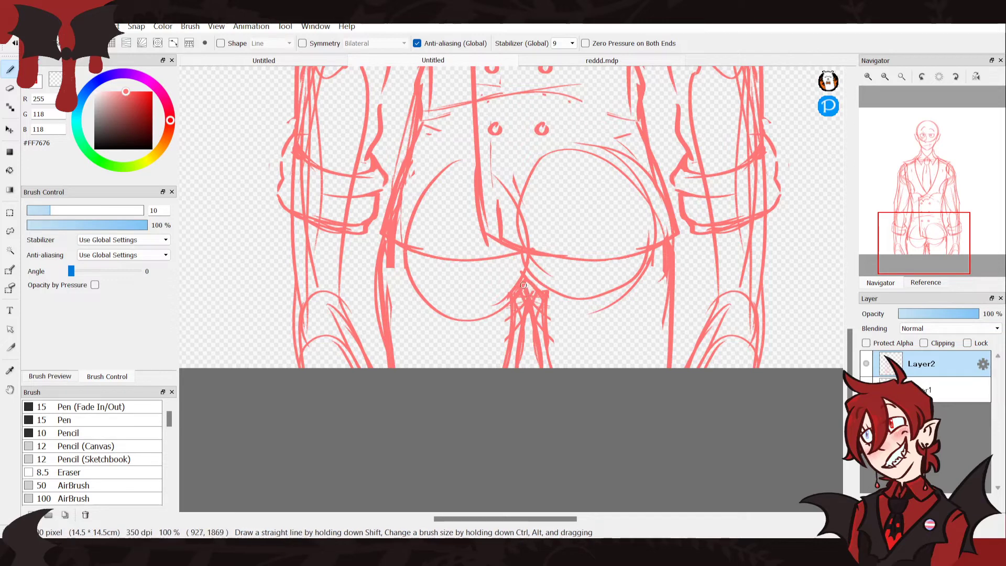
pyautogui.moveTo(509, 285)
pyautogui.mouseDown()
pyautogui.moveTo(512, 253)
pyautogui.moveTo(526, 273)
pyautogui.moveTo(526, 260)
pyautogui.moveTo(512, 271)
pyautogui.mouseUp()
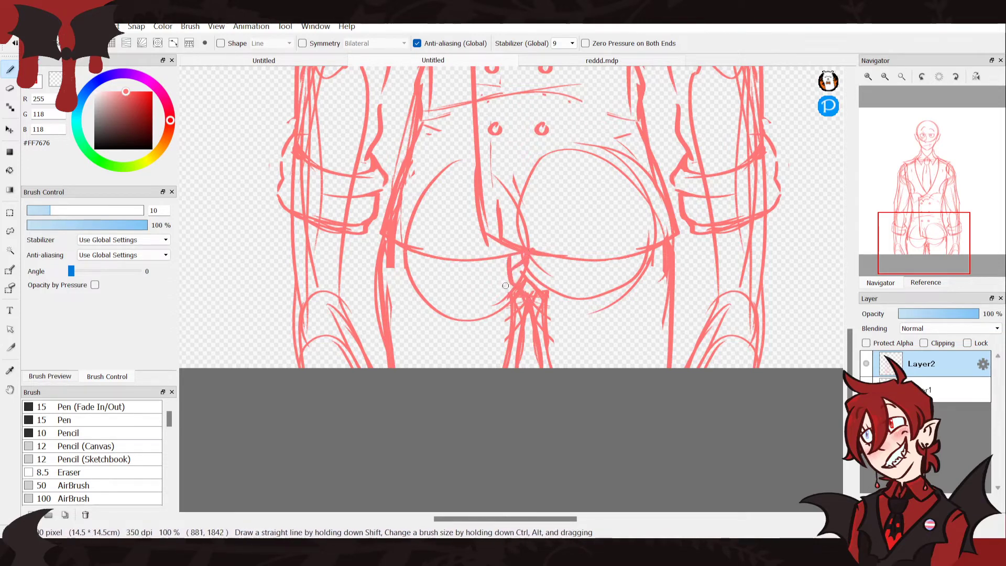
pyautogui.hotkey('ctrl', 'z')
pyautogui.hotkey('ctrl', 'z')
pyautogui.hotkey('ctrl', 'z')
# Try a long horizontal guide line across the torso at the point of the vest's neckline
pyautogui.click(886, 77)
pyautogui.moveTo(672, 197)
pyautogui.mouseDown()
pyautogui.moveTo(669, 360)
pyautogui.moveTo(691, 458)
pyautogui.mouseUp()
pyautogui.moveTo(697, 372); pyautogui.dragTo(387, 381)
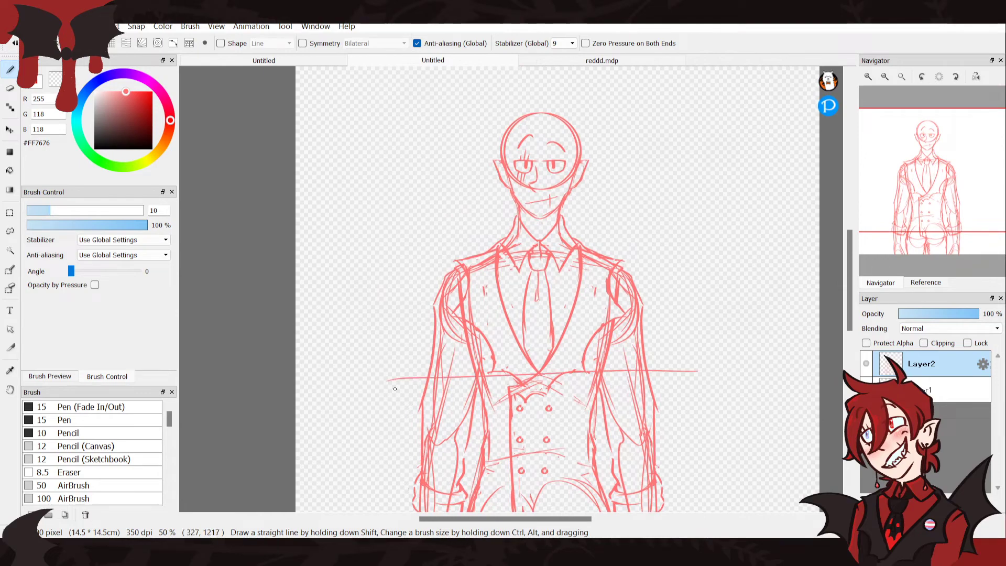
pyautogui.hotkey('ctrl', 'z')
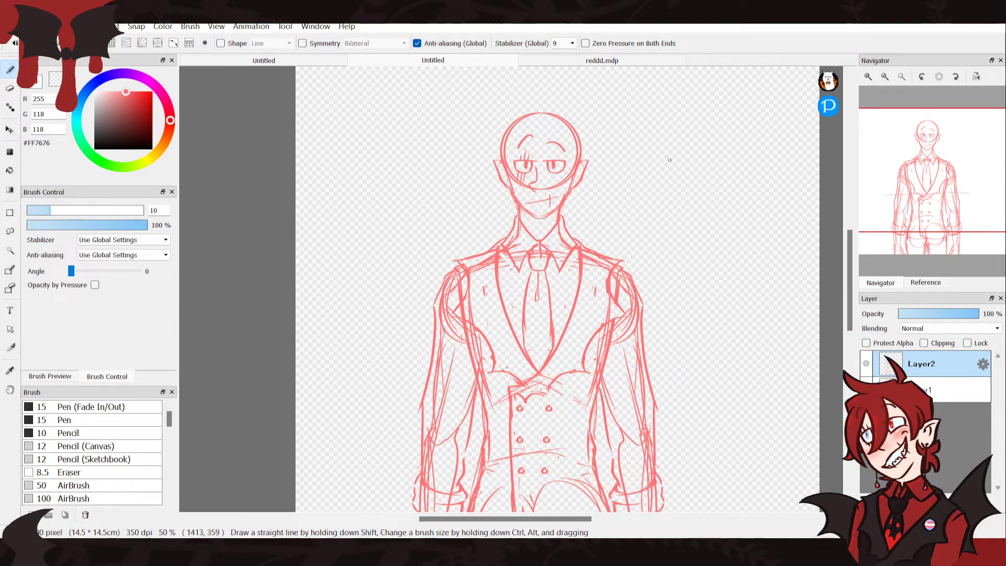
# Extend both edges of the tie down to the vest's V-shaped neckline
pyautogui.click(869, 77)
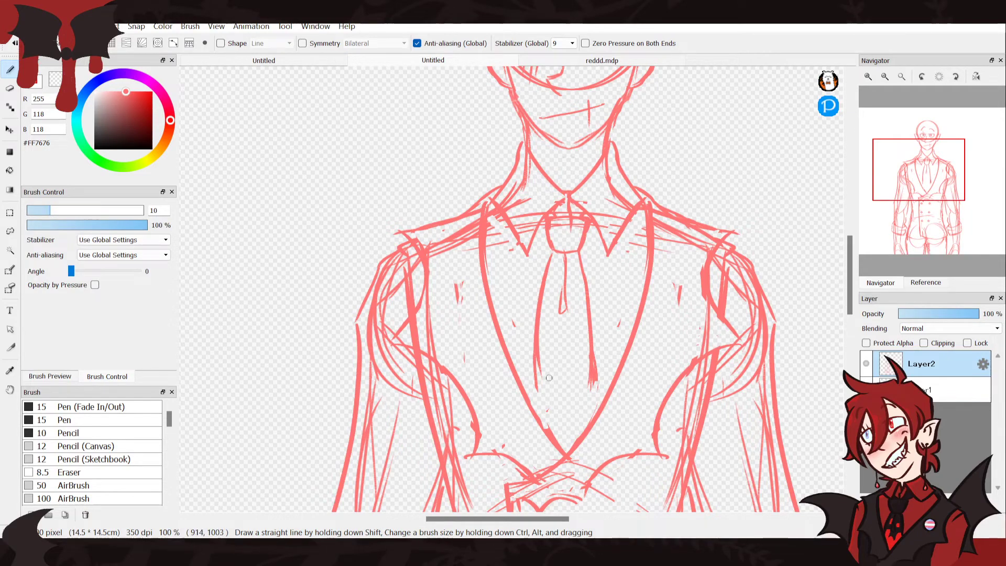
pyautogui.moveTo(590, 352); pyautogui.dragTo(598, 427)
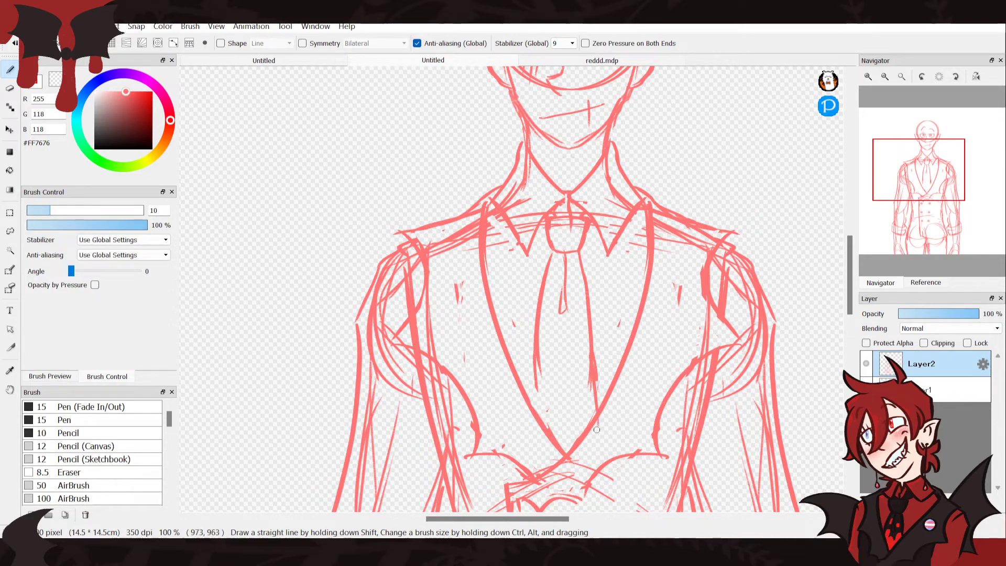
pyautogui.moveTo(537, 367); pyautogui.dragTo(535, 378)
pyautogui.hotkey('ctrl', 'z')
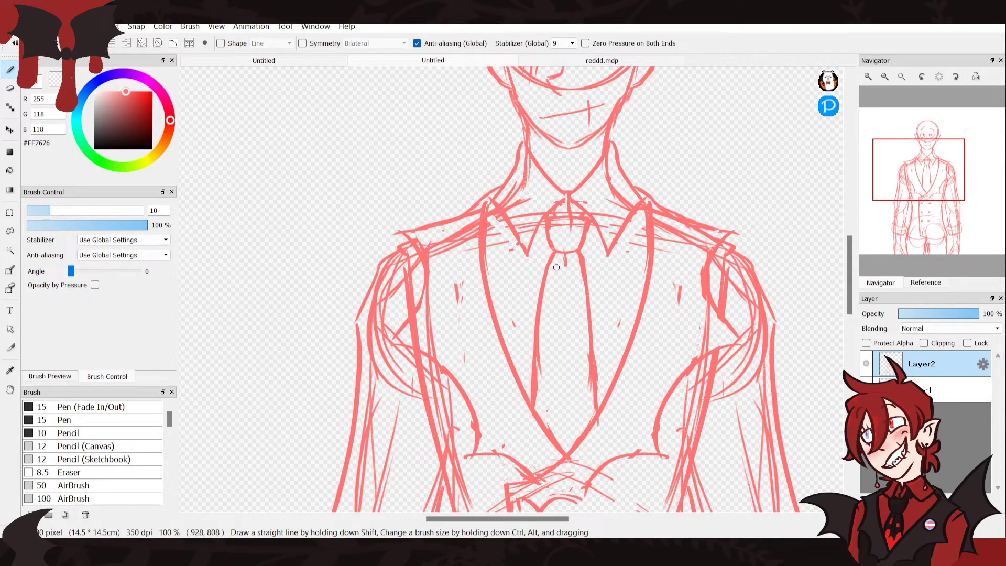
# Draw a central crease running down from the tie knot, ending in a narrow angular fold
pyautogui.moveTo(565, 254)
pyautogui.mouseDown()
pyautogui.moveTo(571, 324)
pyautogui.moveTo(562, 357)
pyautogui.mouseUp()
pyautogui.moveTo(560, 320)
pyautogui.mouseDown()
pyautogui.moveTo(555, 343)
pyautogui.moveTo(564, 314)
pyautogui.mouseUp()
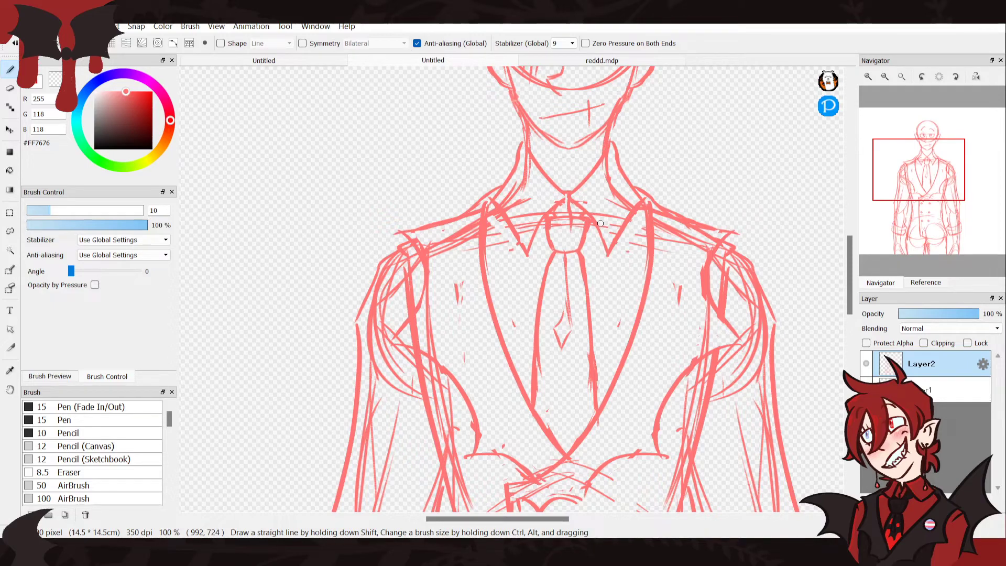
pyautogui.hotkey('ctrl', 'z')
pyautogui.moveTo(561, 348); pyautogui.dragTo(566, 329)
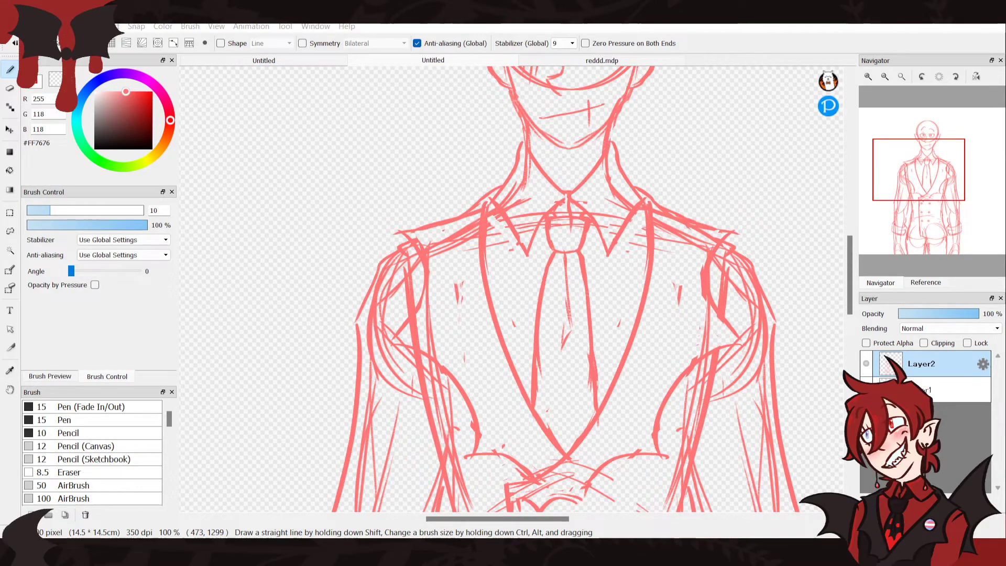
# Try merging Layer2 down into Layer1, and restore the two separate layers
pyautogui.click(385, 376)
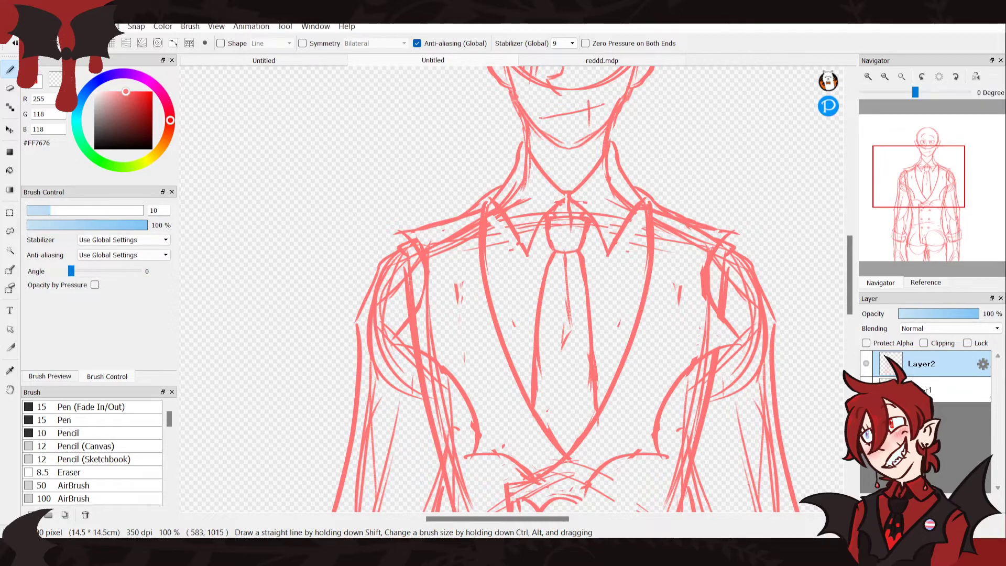
pyautogui.scroll(-3, 386, 376)
pyautogui.scroll(1, 386, 376)
pyautogui.moveTo(460, 278); pyautogui.dragTo(443, 379)
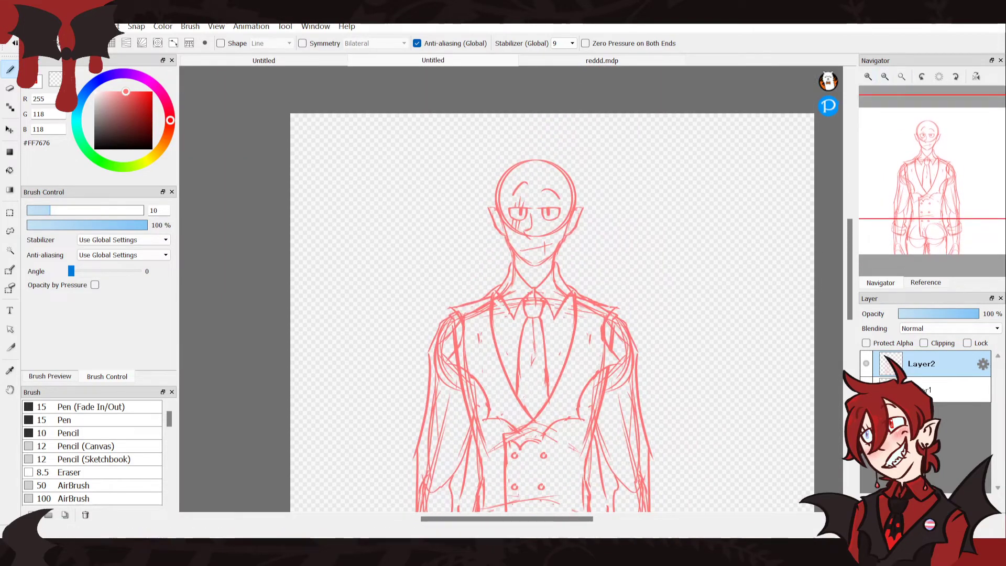
pyautogui.click(972, 502)
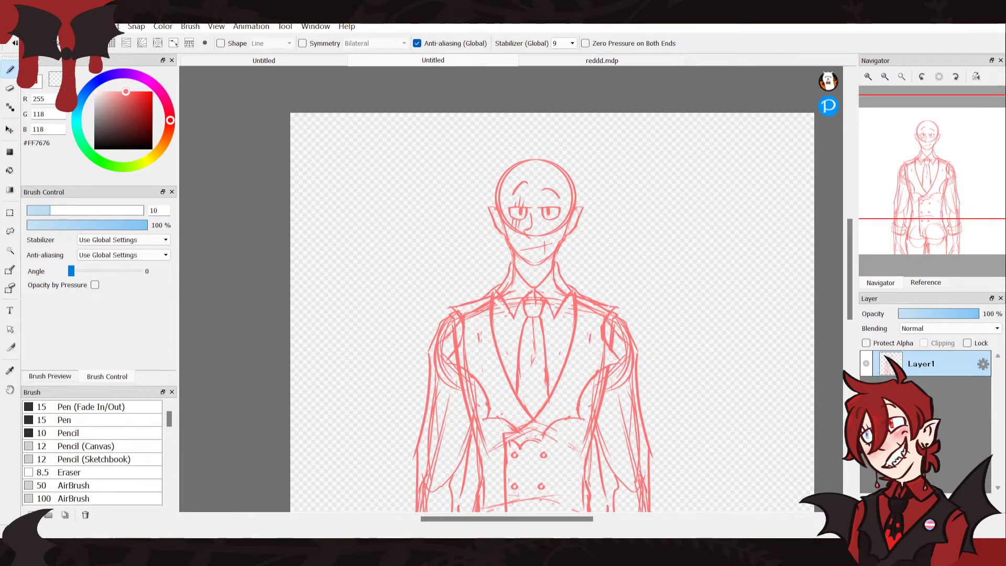
pyautogui.hotkey('ctrl', 'y')
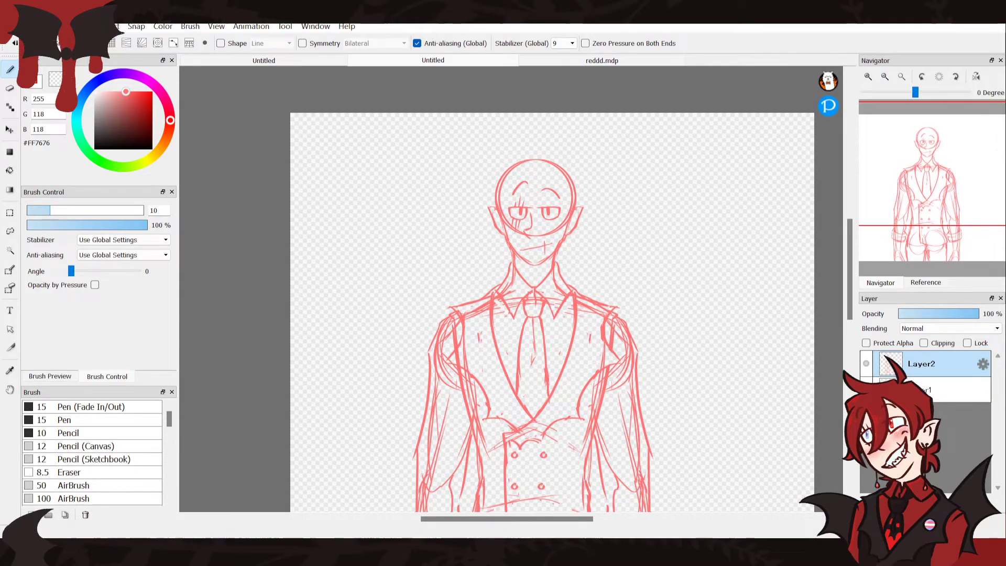
# With the reference artwork shown, sketch the hairline across the forehead and down both temples inside the head circle
pyautogui.click(868, 77)
pyautogui.moveTo(912, 138); pyautogui.dragTo(919, 137)
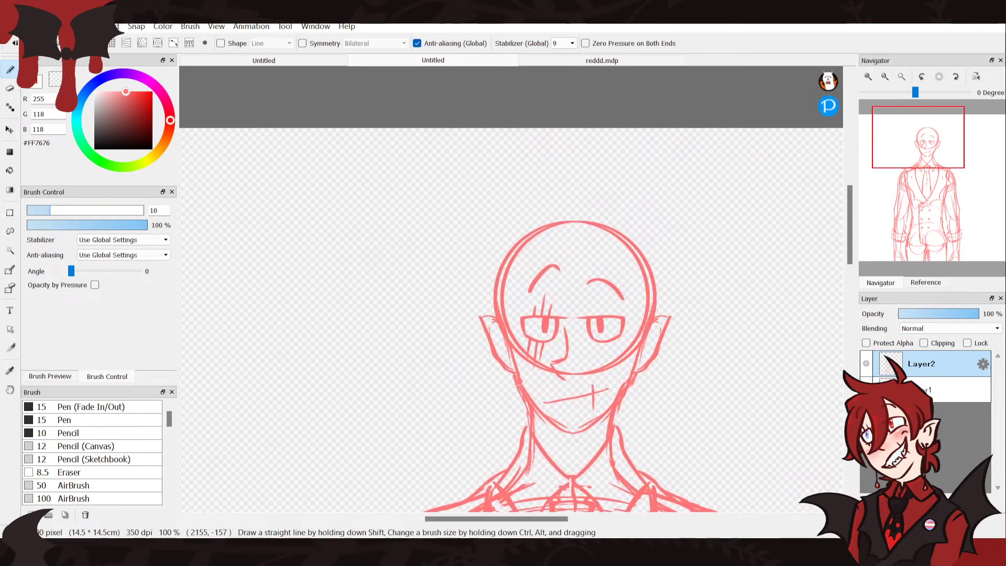
pyautogui.click(926, 282)
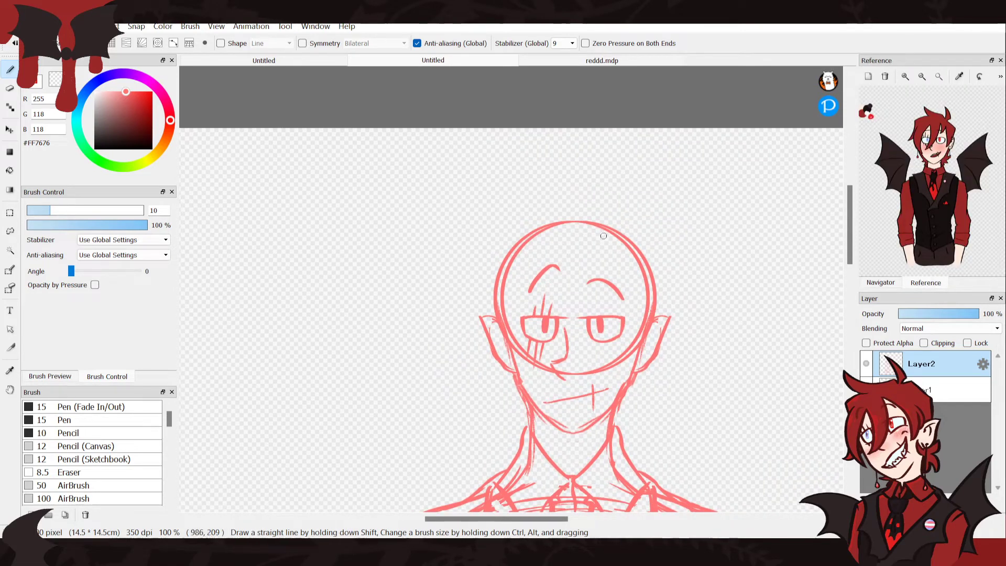
pyautogui.moveTo(549, 246)
pyautogui.mouseDown()
pyautogui.moveTo(619, 254)
pyautogui.moveTo(536, 254)
pyautogui.mouseUp()
pyautogui.moveTo(620, 257); pyautogui.dragTo(644, 296)
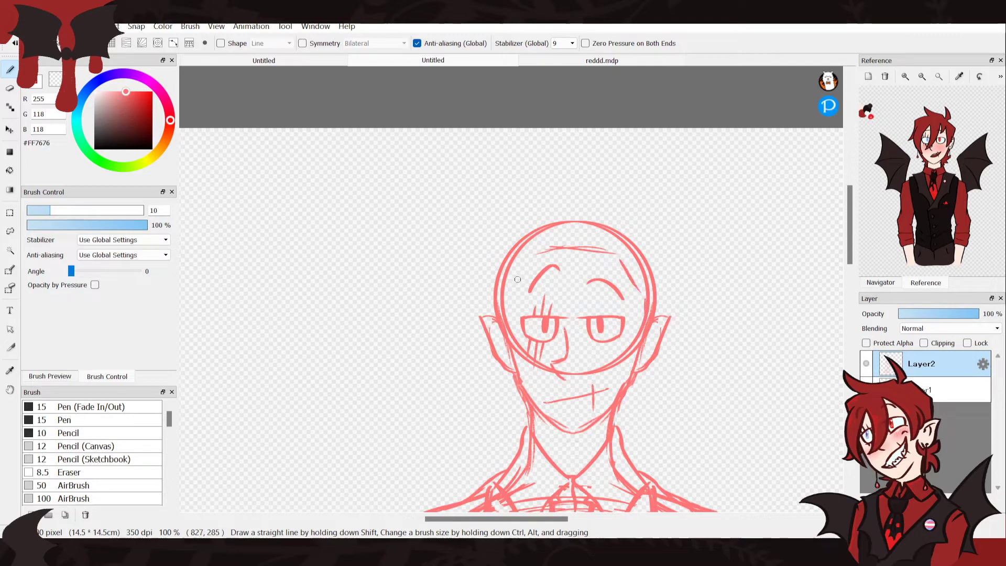
pyautogui.moveTo(514, 279); pyautogui.dragTo(512, 328)
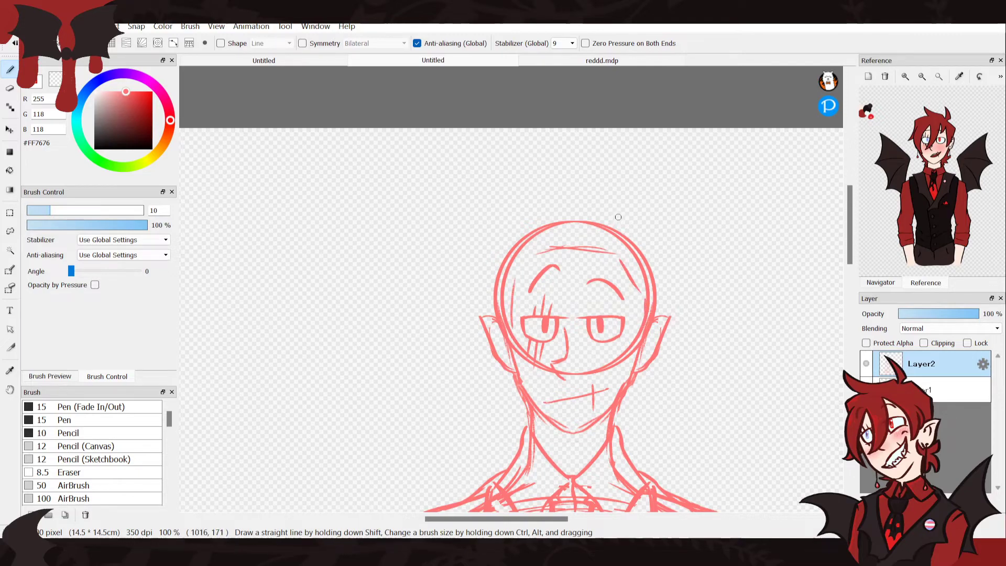
# Draw a tall curved hair tuft on top of the head and a lock flicking outward on the viewer's left
pyautogui.moveTo(609, 201)
pyautogui.mouseDown()
pyautogui.moveTo(519, 158)
pyautogui.moveTo(516, 140)
pyautogui.mouseUp()
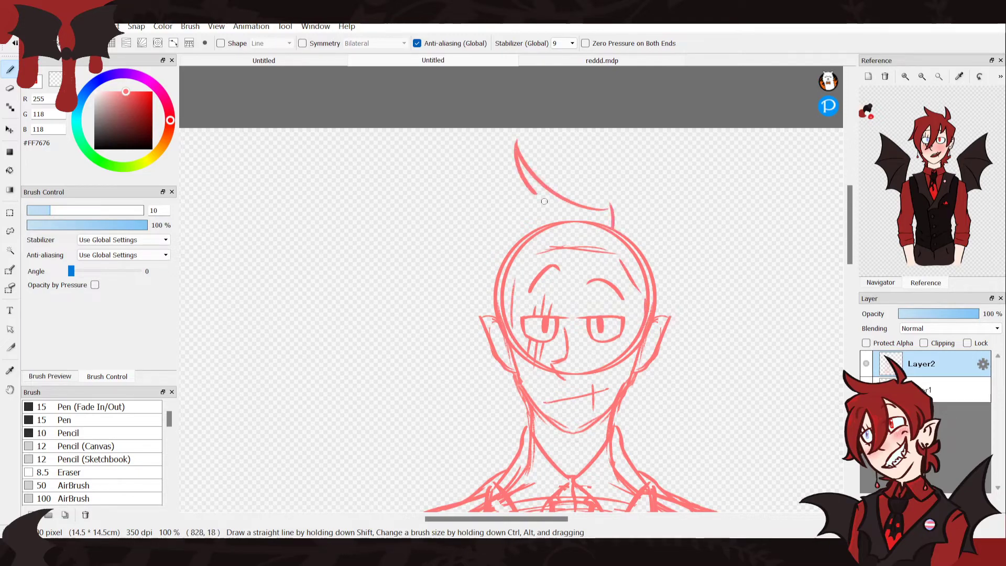
pyautogui.hotkey('ctrl', 'z')
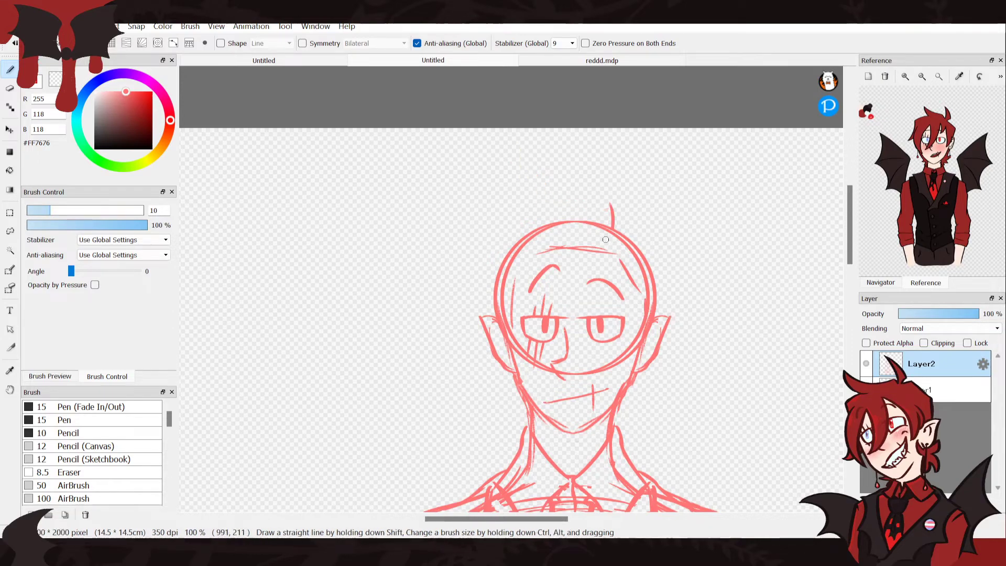
pyautogui.moveTo(602, 213)
pyautogui.mouseDown()
pyautogui.moveTo(518, 144)
pyautogui.moveTo(516, 206)
pyautogui.mouseUp()
pyautogui.hotkey('ctrl', 'z')
pyautogui.hotkey('ctrl', 'z')
pyautogui.moveTo(600, 214)
pyautogui.mouseDown()
pyautogui.moveTo(514, 150)
pyautogui.moveTo(540, 227)
pyautogui.moveTo(497, 235)
pyautogui.moveTo(428, 337)
pyautogui.moveTo(500, 264)
pyautogui.moveTo(519, 377)
pyautogui.mouseUp()
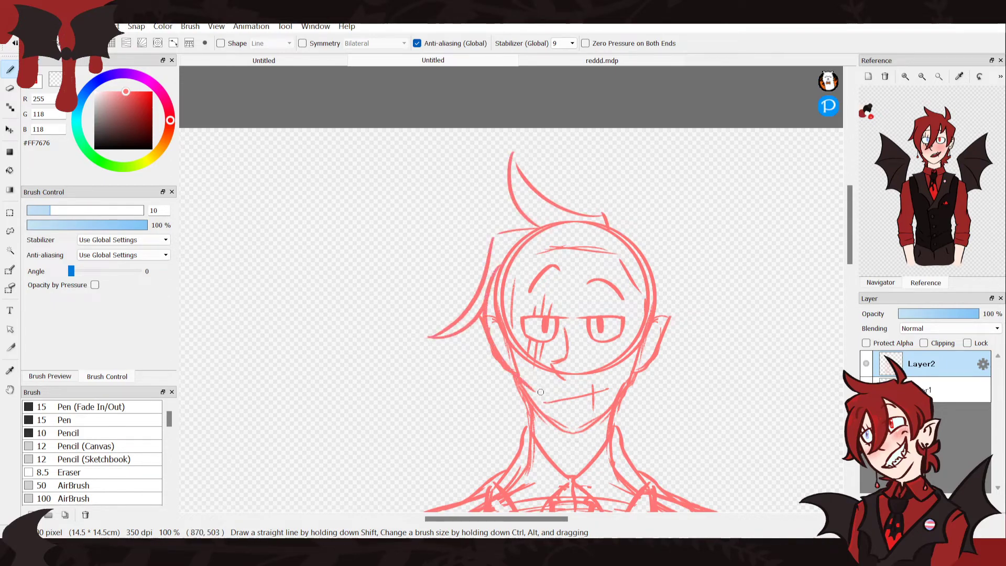
# Try long bang strands sweeping from the hairline over the eyes, plus a side lock passing the ear
pyautogui.moveTo(492, 266)
pyautogui.mouseDown()
pyautogui.moveTo(496, 379)
pyautogui.moveTo(511, 399)
pyautogui.mouseUp()
pyautogui.moveTo(528, 286); pyautogui.dragTo(512, 414)
pyautogui.moveTo(547, 265)
pyautogui.mouseDown()
pyautogui.moveTo(556, 320)
pyautogui.moveTo(536, 403)
pyautogui.mouseUp()
pyautogui.moveTo(586, 300); pyautogui.dragTo(561, 372)
pyautogui.moveTo(588, 268); pyautogui.dragTo(584, 301)
pyautogui.hotkey('ctrl', 'z')
pyautogui.moveTo(491, 261)
pyautogui.mouseDown()
pyautogui.moveTo(504, 381)
pyautogui.moveTo(514, 391)
pyautogui.moveTo(550, 254)
pyautogui.mouseUp()
pyautogui.moveTo(555, 256)
pyautogui.mouseDown()
pyautogui.moveTo(562, 343)
pyautogui.moveTo(536, 387)
pyautogui.mouseUp()
pyautogui.moveTo(557, 368)
pyautogui.mouseDown()
pyautogui.moveTo(597, 260)
pyautogui.moveTo(615, 387)
pyautogui.mouseUp()
pyautogui.hotkey('ctrl', 'z')
# Try strands framing the face on the viewer's right, and undo this first set of bangs
pyautogui.moveTo(602, 268); pyautogui.dragTo(621, 397)
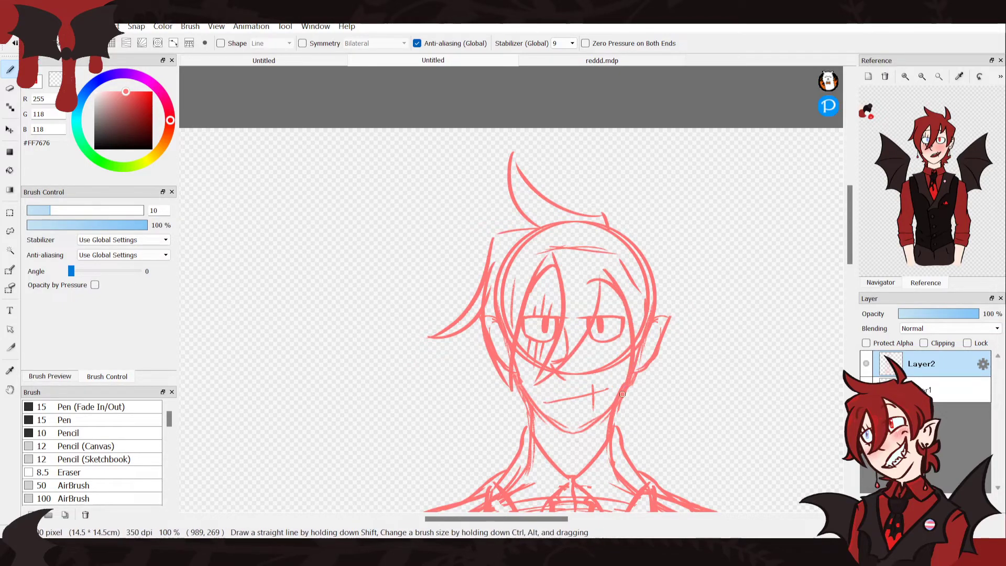
pyautogui.moveTo(631, 350); pyautogui.dragTo(614, 392)
pyautogui.moveTo(653, 352); pyautogui.dragTo(635, 264)
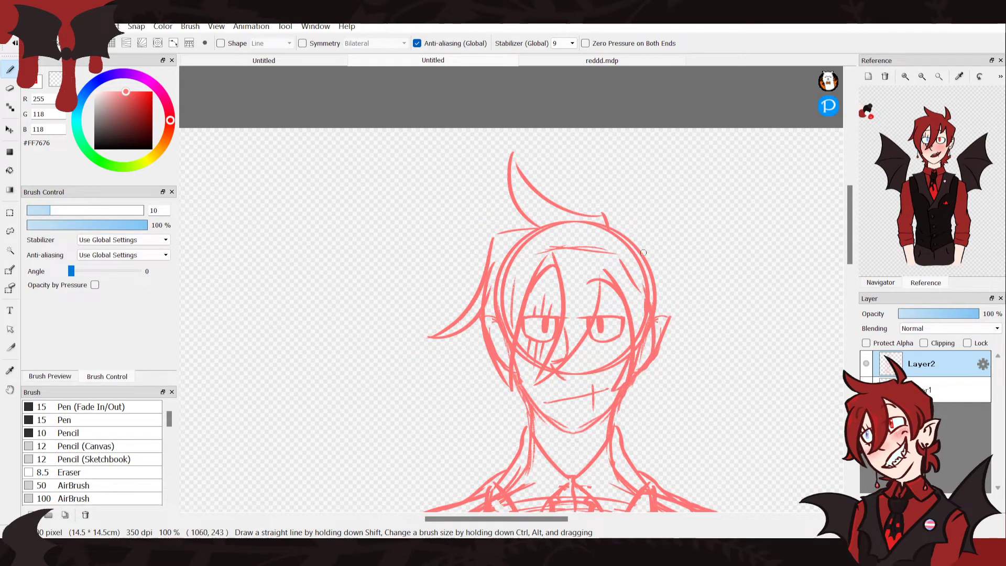
pyautogui.hotkey('ctrl', 'z')
pyautogui.hotkey('ctrl', 'z')
pyautogui.moveTo(632, 347)
pyautogui.mouseDown()
pyautogui.moveTo(629, 404)
pyautogui.moveTo(640, 281)
pyautogui.moveTo(648, 338)
pyautogui.moveTo(631, 382)
pyautogui.mouseUp()
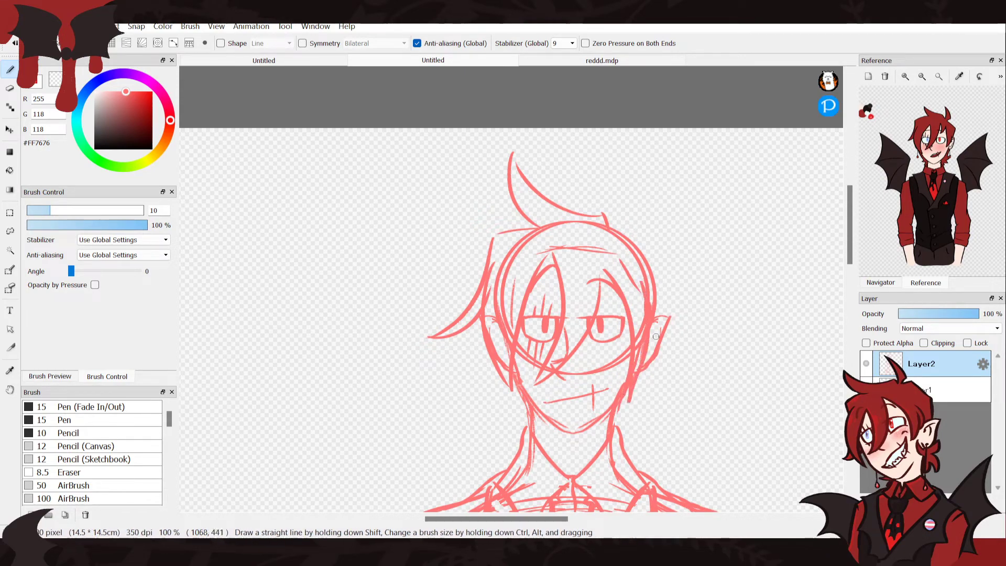
pyautogui.hotkey('ctrl', 'z')
pyautogui.hotkey('ctrl', 'z')
pyautogui.hotkey('ctrl', 'z')
pyautogui.hotkey('ctrl', 'z')
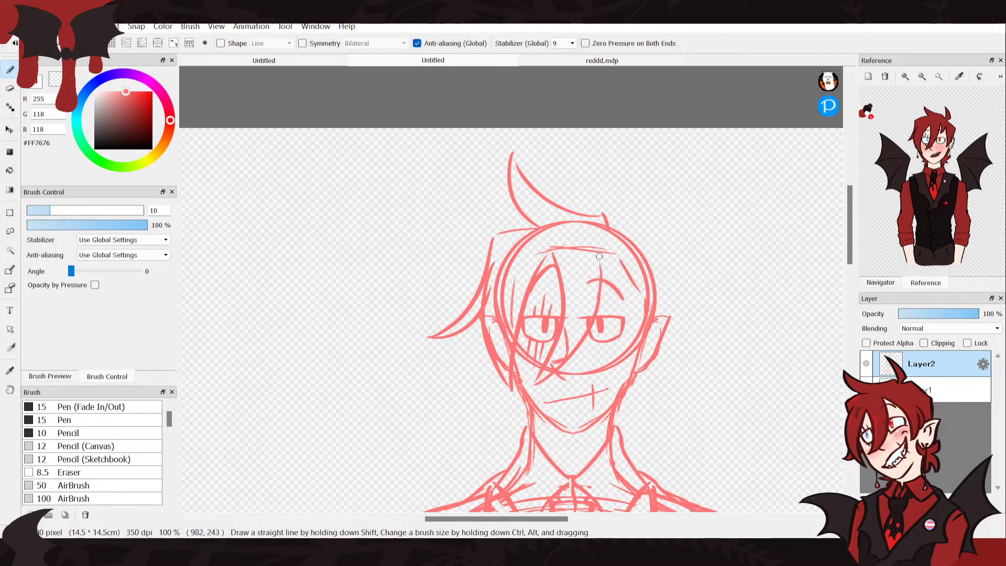
pyautogui.moveTo(602, 257)
pyautogui.mouseDown()
pyautogui.moveTo(612, 368)
pyautogui.moveTo(633, 277)
pyautogui.mouseUp()
pyautogui.hotkey('ctrl', 'z')
pyautogui.hotkey('ctrl', 'z')
pyautogui.hotkey('ctrl', 'z')
pyautogui.hotkey('ctrl', 'z')
# Sketch the side lock by the ear on the viewer's left and the long bangs falling over that eye to the nose
pyautogui.moveTo(498, 277); pyautogui.dragTo(502, 388)
pyautogui.moveTo(491, 341)
pyautogui.mouseDown()
pyautogui.moveTo(509, 394)
pyautogui.moveTo(513, 298)
pyautogui.moveTo(536, 256)
pyautogui.moveTo(519, 355)
pyautogui.mouseUp()
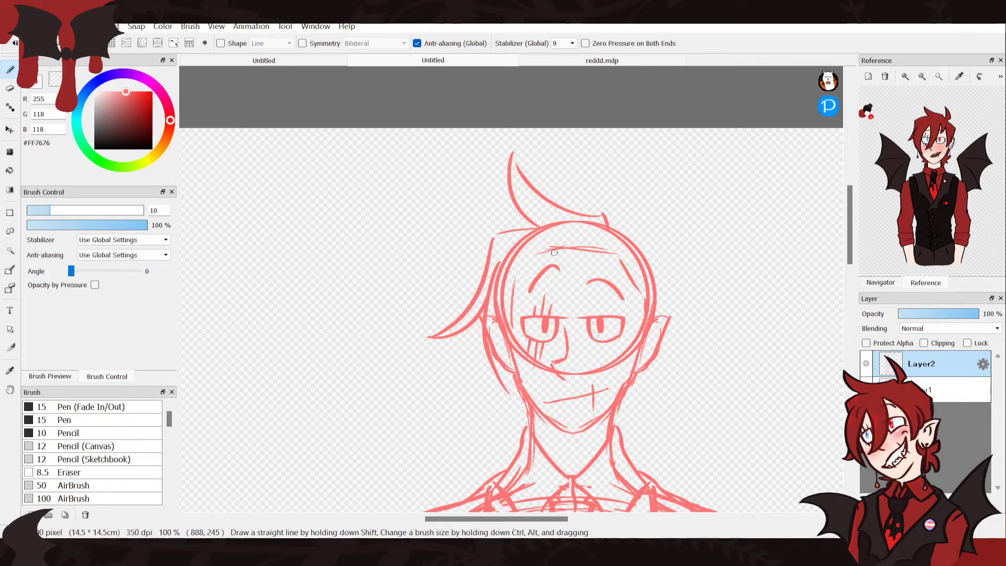
pyautogui.moveTo(567, 249); pyautogui.dragTo(542, 371)
pyautogui.moveTo(602, 251); pyautogui.dragTo(555, 370)
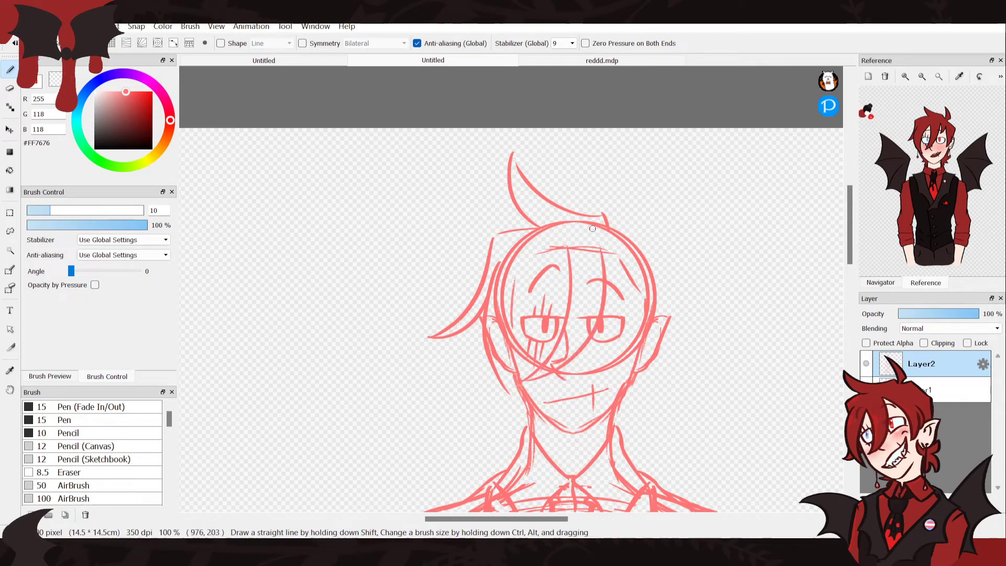
pyautogui.moveTo(593, 244); pyautogui.dragTo(597, 316)
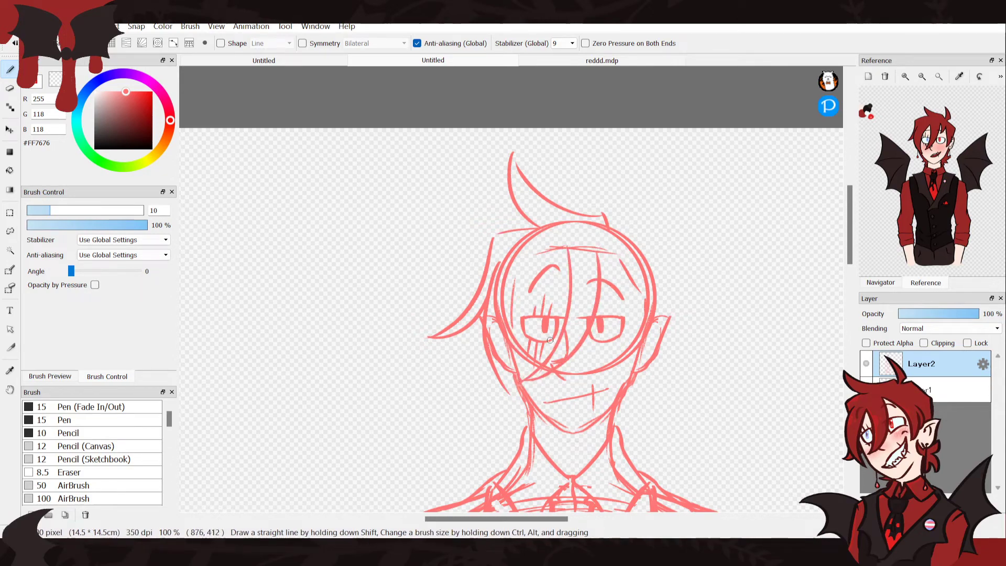
pyautogui.hotkey('ctrl', 'z')
pyautogui.hotkey('ctrl', 'z')
pyautogui.hotkey('ctrl', 'z')
pyautogui.moveTo(538, 370)
pyautogui.mouseDown()
pyautogui.moveTo(588, 231)
pyautogui.moveTo(535, 376)
pyautogui.mouseUp()
pyautogui.hotkey('ctrl', 'z')
pyautogui.moveTo(597, 248)
pyautogui.mouseDown()
pyautogui.moveTo(588, 321)
pyautogui.moveTo(551, 363)
pyautogui.mouseUp()
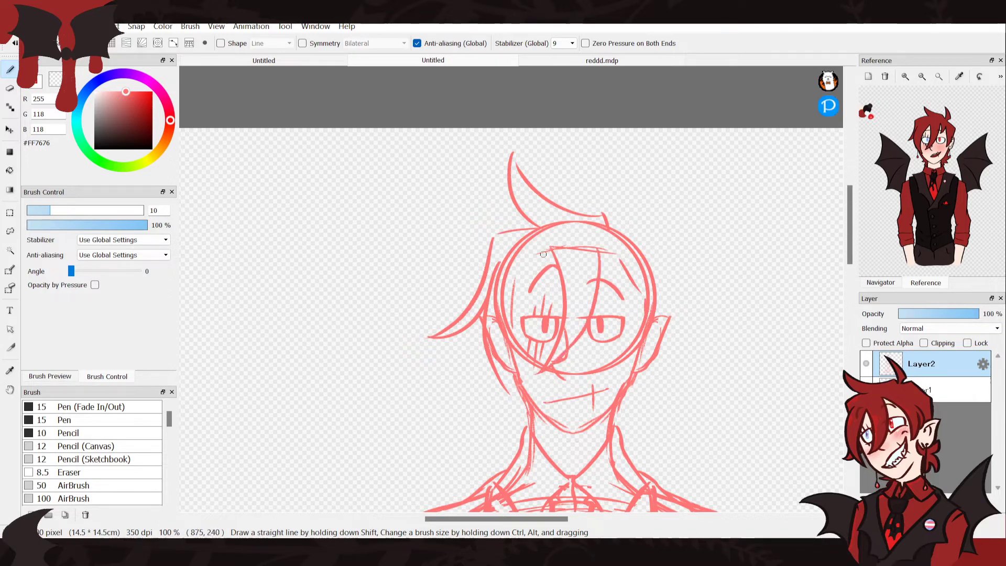
pyautogui.moveTo(545, 252)
pyautogui.mouseDown()
pyautogui.moveTo(530, 271)
pyautogui.moveTo(519, 384)
pyautogui.mouseUp()
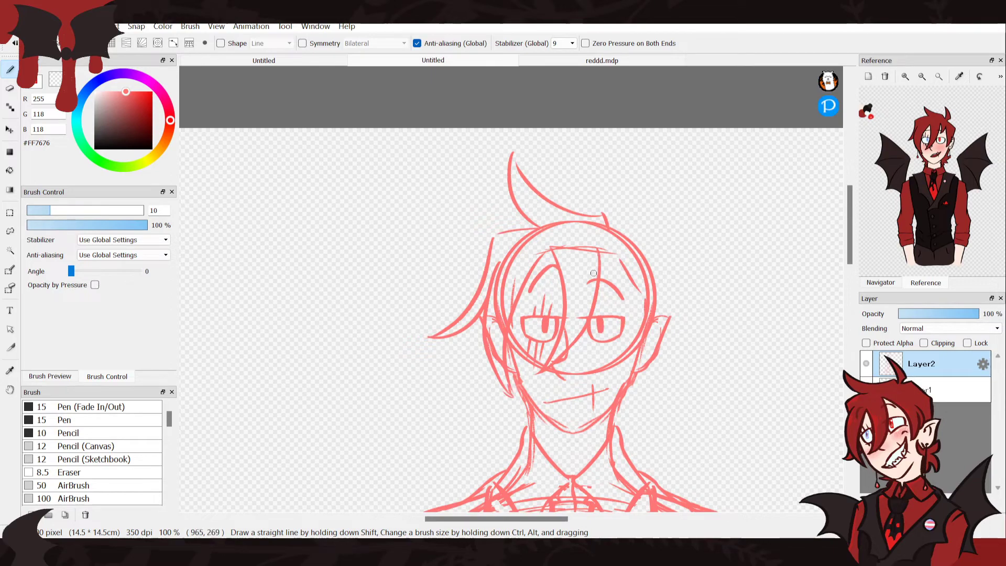
# Draw the bang strand from the hairline down past the eye on the viewer's right, ending near the cheek
pyautogui.hotkey('ctrl', 'z')
pyautogui.moveTo(599, 250); pyautogui.dragTo(619, 314)
pyautogui.hotkey('ctrl', 'z')
pyautogui.moveTo(600, 248)
pyautogui.mouseDown()
pyautogui.moveTo(613, 376)
pyautogui.moveTo(631, 271)
pyautogui.mouseUp()
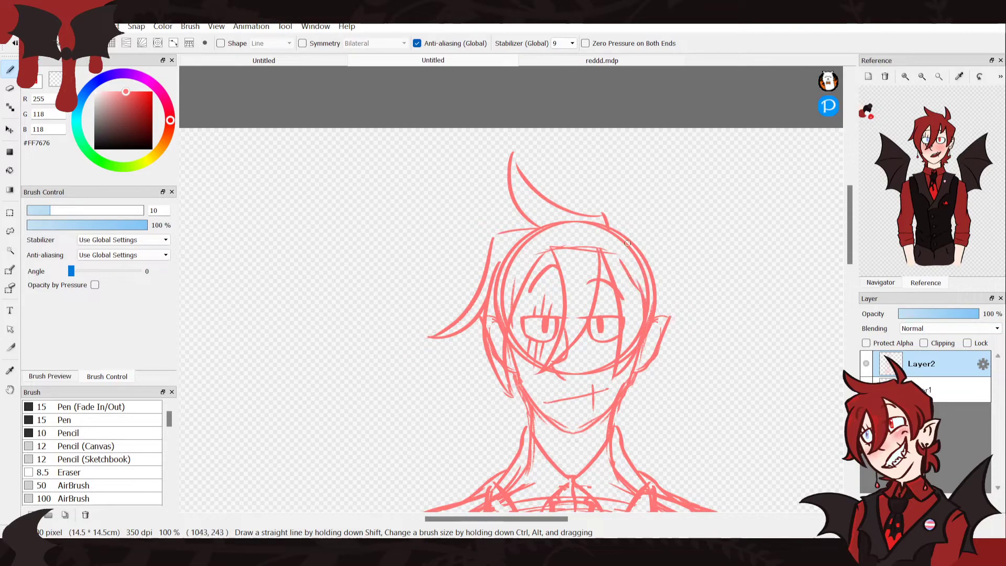
# Add a second, smaller pointed hair tuft on the crown, on the viewer's right
pyautogui.moveTo(608, 177); pyautogui.dragTo(637, 231)
pyautogui.hotkey('ctrl', 'z')
pyautogui.hotkey('ctrl', 'z')
pyautogui.moveTo(603, 167)
pyautogui.mouseDown()
pyautogui.moveTo(633, 226)
pyautogui.moveTo(616, 233)
pyautogui.mouseUp()
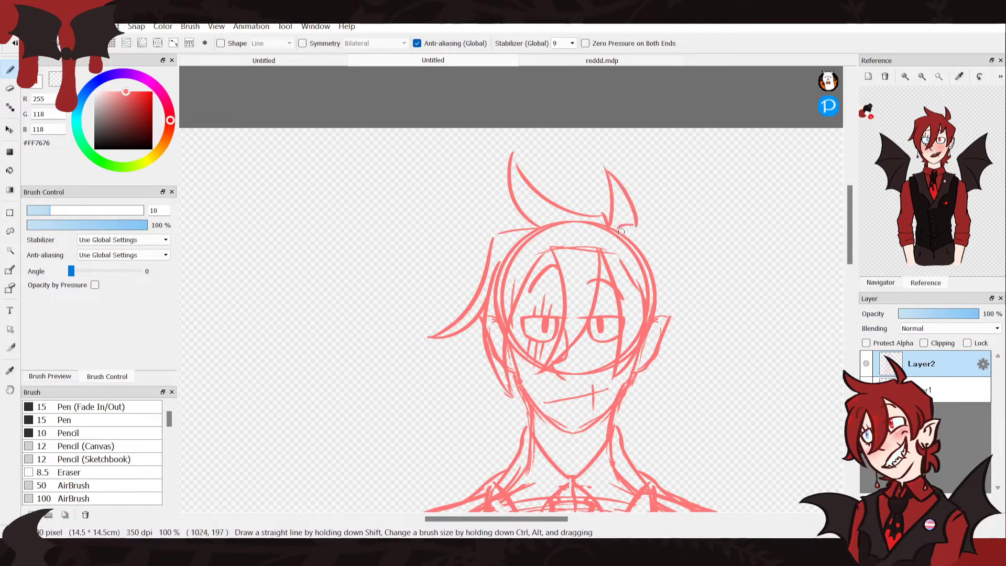
# Draw the outer hair contour from the second tuft down to the ear on the viewer's right
pyautogui.moveTo(619, 230)
pyautogui.mouseDown()
pyautogui.moveTo(644, 248)
pyautogui.moveTo(667, 304)
pyautogui.moveTo(656, 328)
pyautogui.mouseUp()
pyautogui.moveTo(643, 372)
pyautogui.mouseDown()
pyautogui.moveTo(643, 399)
pyautogui.moveTo(609, 433)
pyautogui.mouseUp()
pyautogui.hotkey('ctrl', 'z')
pyautogui.hotkey('ctrl', 'z')
pyautogui.hotkey('ctrl', 'z')
pyautogui.hotkey('ctrl', 'z')
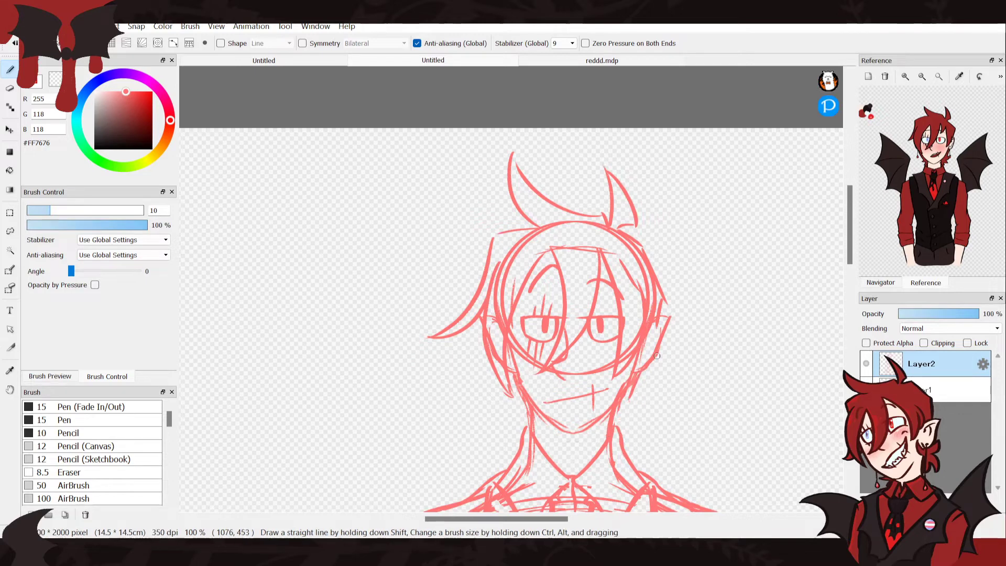
pyautogui.moveTo(650, 362); pyautogui.dragTo(648, 384)
pyautogui.hotkey('ctrl', 'z')
pyautogui.hotkey('ctrl', 'z')
# Draw the hair over the ear on the viewer's right and spiky hair ends below the jaw on both sides
pyautogui.moveTo(666, 310)
pyautogui.mouseDown()
pyautogui.moveTo(621, 409)
pyautogui.moveTo(647, 396)
pyautogui.moveTo(636, 423)
pyautogui.mouseUp()
pyautogui.moveTo(524, 415)
pyautogui.mouseDown()
pyautogui.moveTo(505, 413)
pyautogui.moveTo(525, 430)
pyautogui.mouseUp()
pyautogui.moveTo(508, 370); pyautogui.dragTo(512, 383)
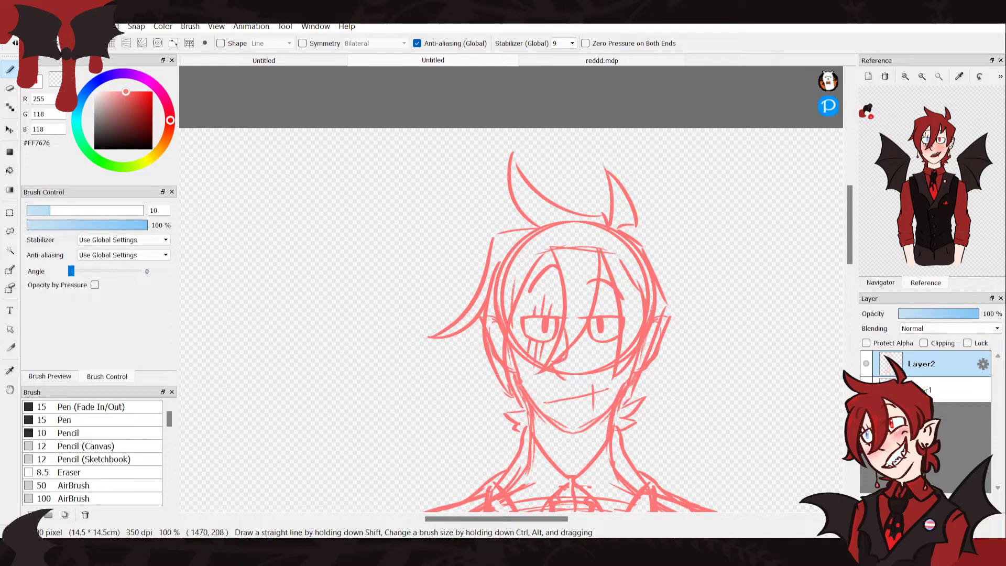
# Try selecting the head with a freehand outline and moving only Layer2
pyautogui.click(881, 283)
pyautogui.click(902, 77)
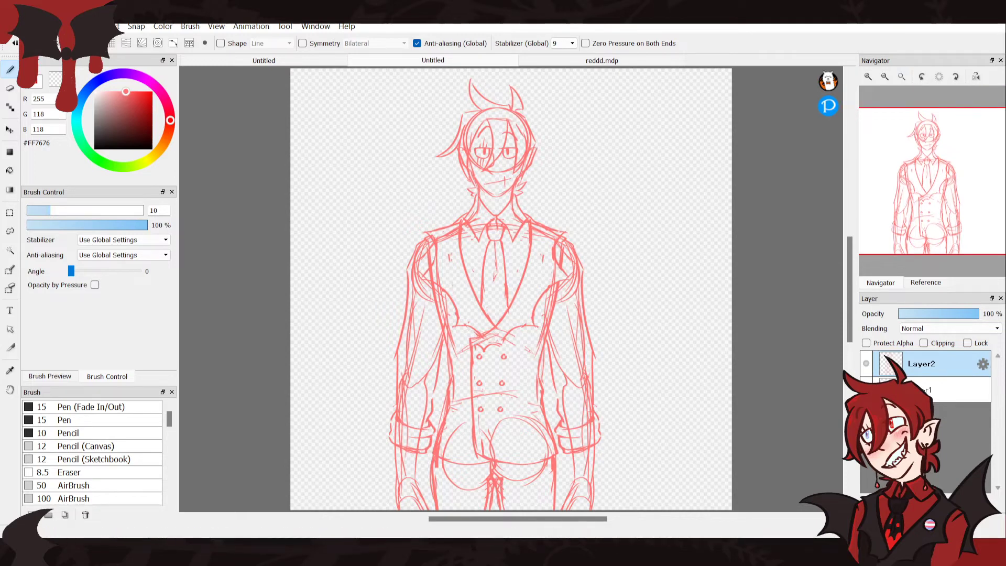
pyautogui.click(926, 282)
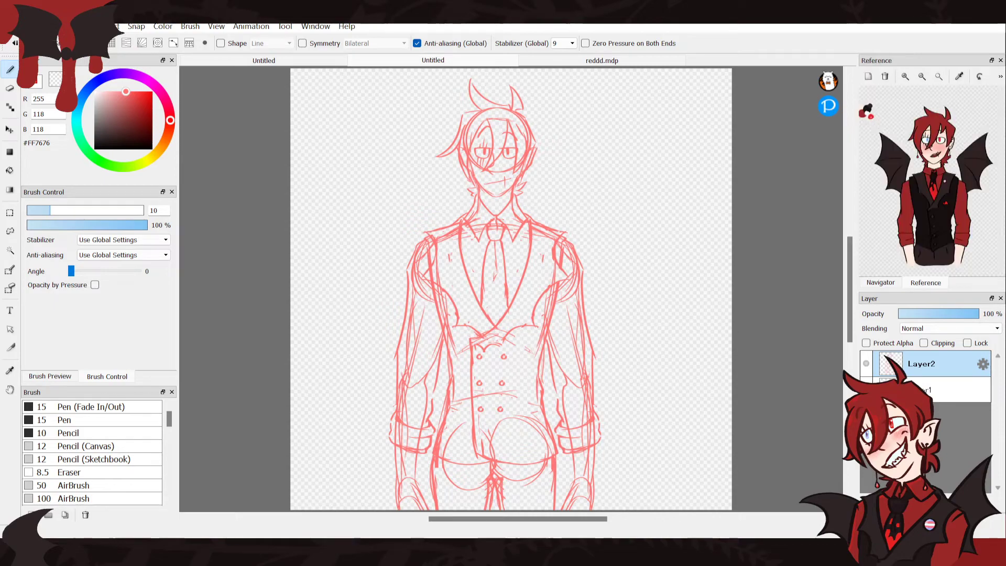
pyautogui.click(880, 283)
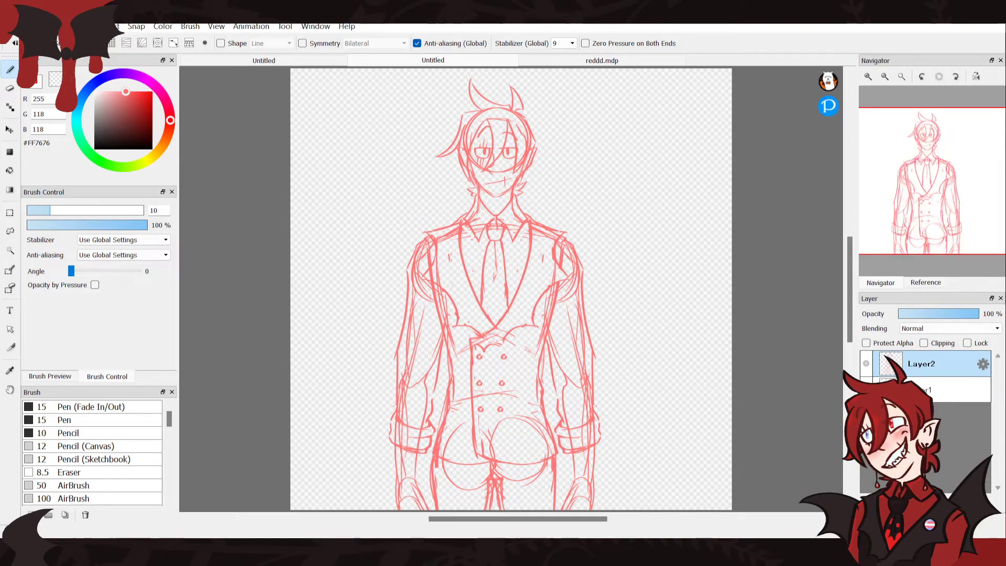
pyautogui.click(926, 282)
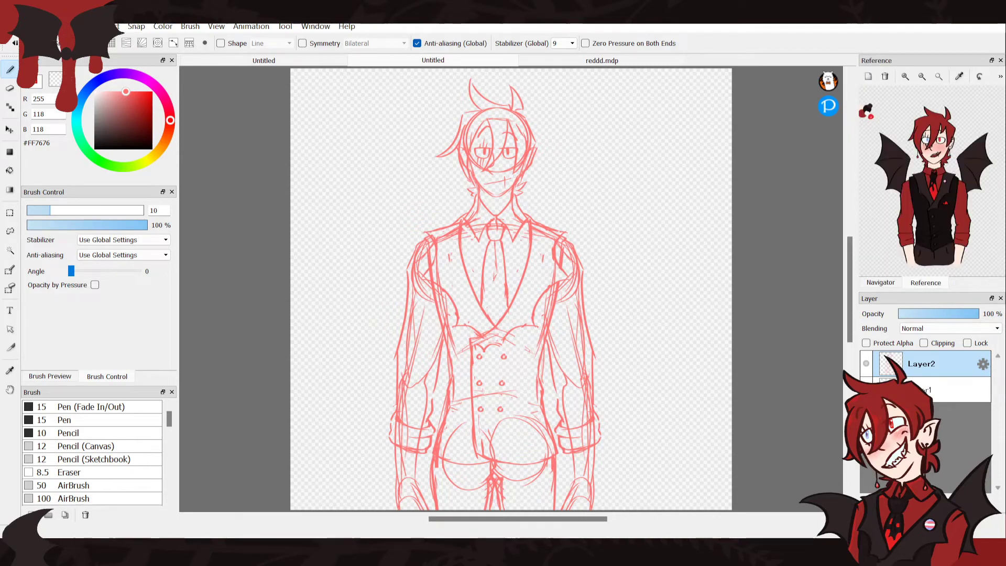
pyautogui.press('l')
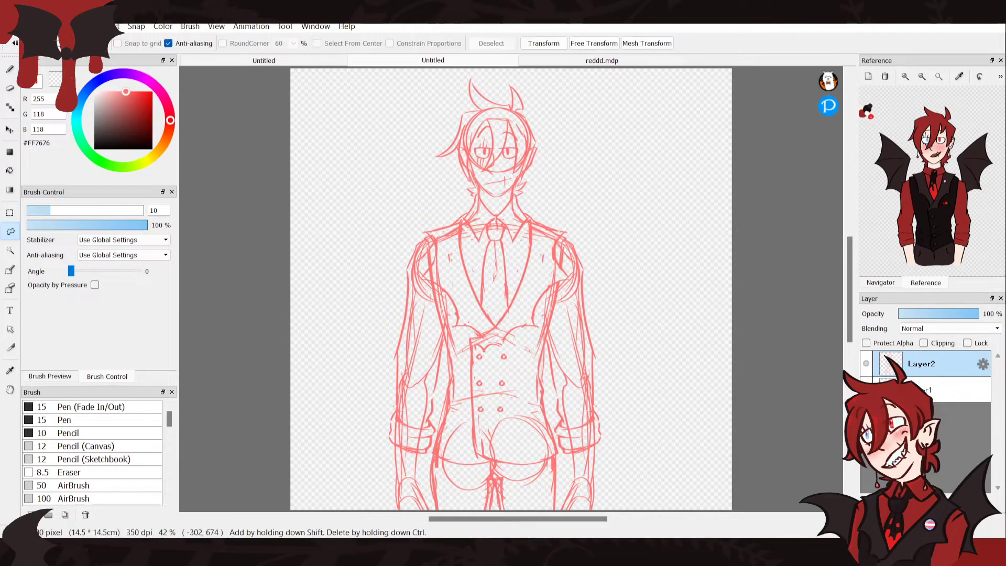
pyautogui.moveTo(524, 193)
pyautogui.mouseDown()
pyautogui.moveTo(544, 98)
pyautogui.moveTo(398, 133)
pyautogui.mouseUp()
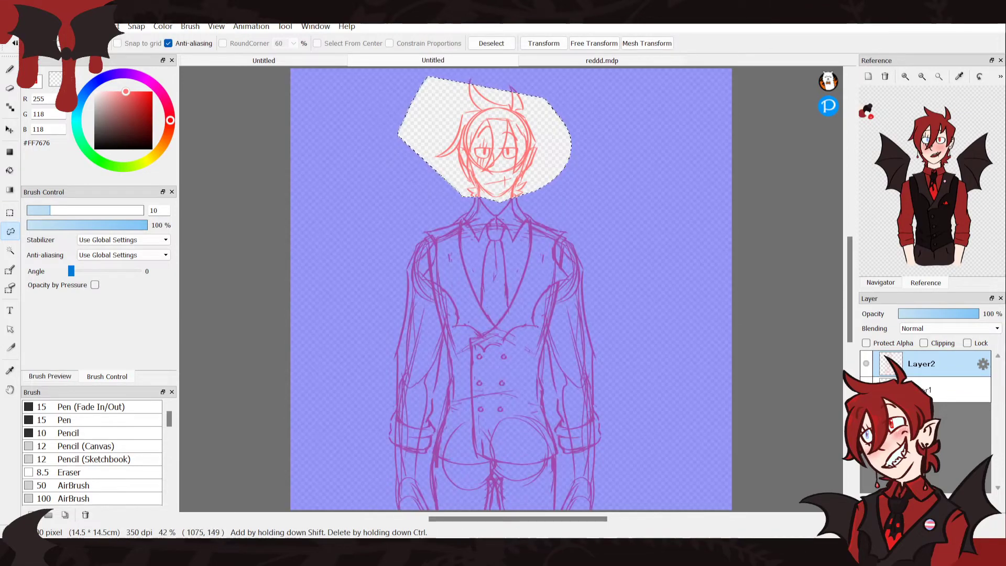
pyautogui.press('v')
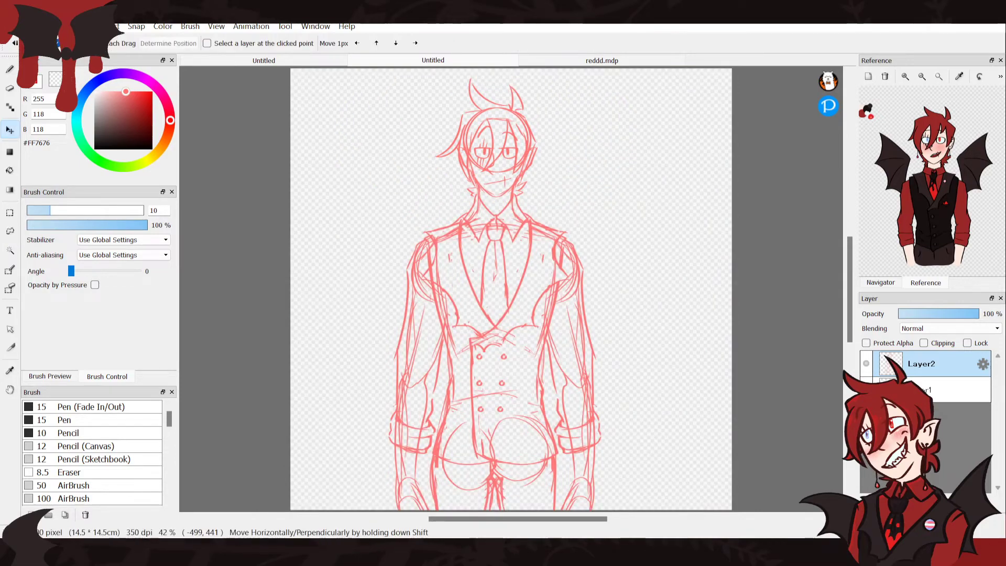
pyautogui.moveTo(590, 368); pyautogui.dragTo(592, 385)
pyautogui.hotkey('ctrl', 'z')
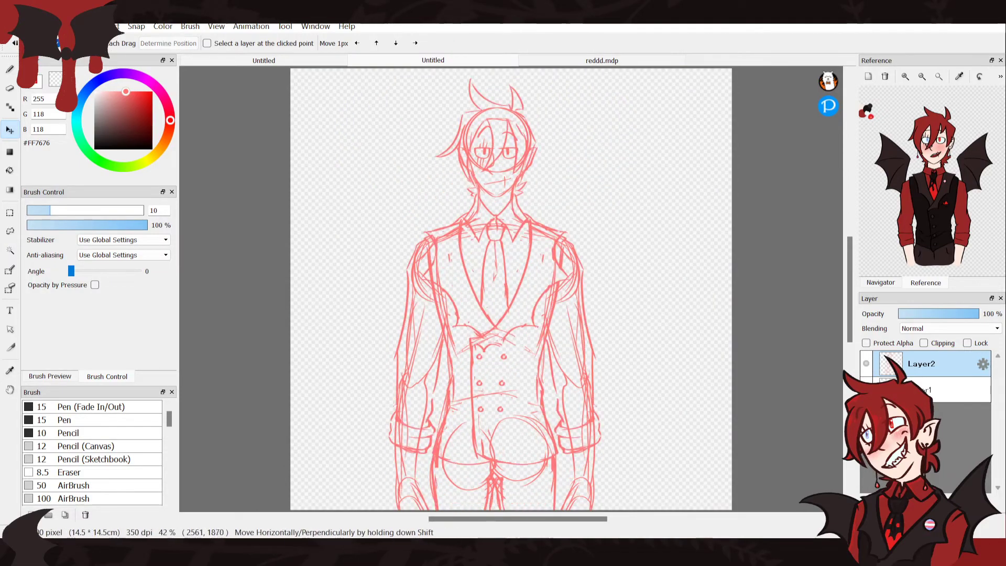
# Select Layer1 together with Layer2 and move the whole figure down the canvas
pyautogui.keyDown('shift'); pyautogui.click(933, 390); pyautogui.keyUp('shift')
pyautogui.moveTo(534, 237); pyautogui.dragTo(535, 295)
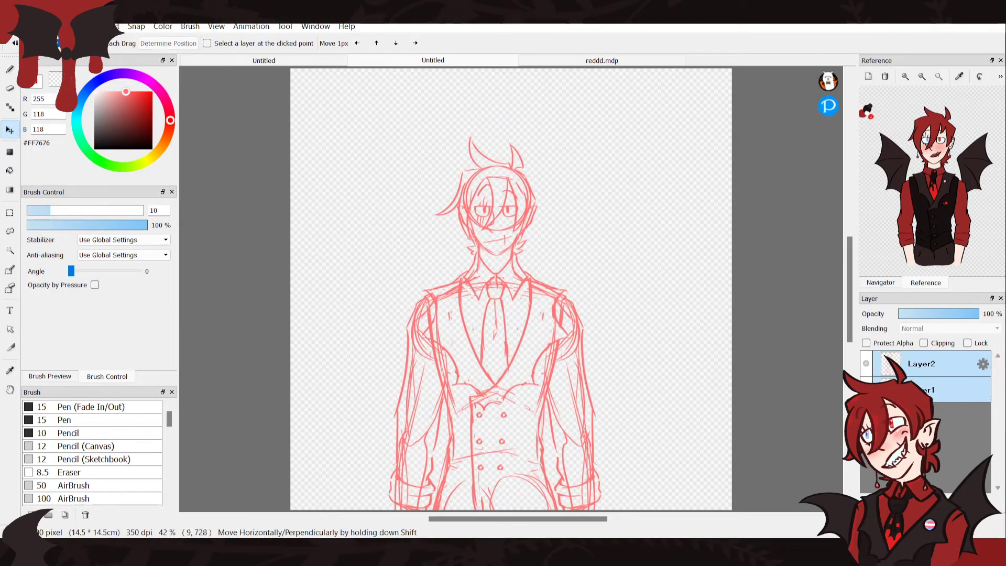
# Select the head and hair with the Lasso, enlarge them slightly with Transform, and reposition them on the neck
pyautogui.click(10, 231)
pyautogui.click(328, 319)
pyautogui.hotkey('ctrl', 'd')
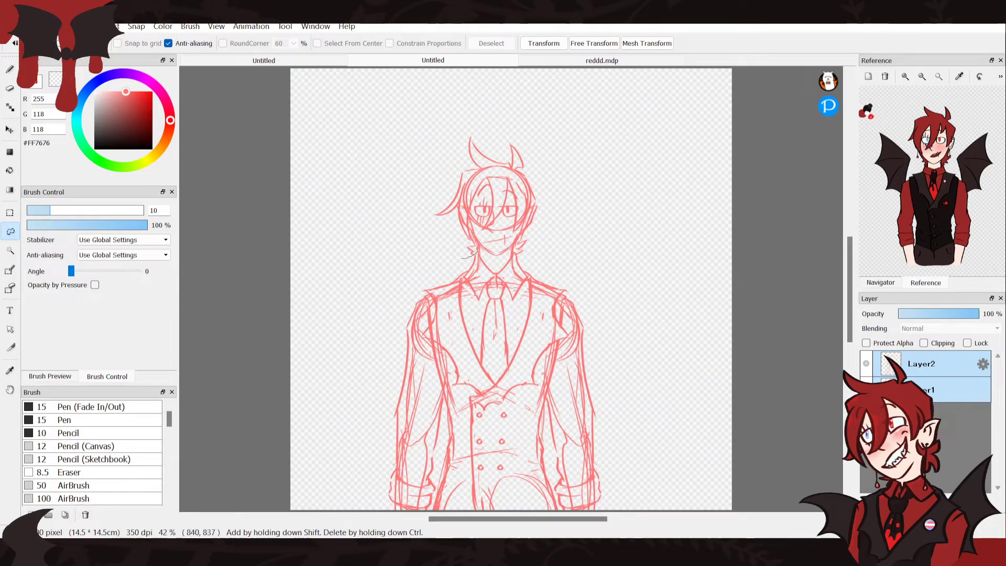
pyautogui.moveTo(534, 251); pyautogui.dragTo(414, 226)
pyautogui.hotkey('ctrl', 't')
pyautogui.moveTo(559, 235); pyautogui.dragTo(576, 252)
pyautogui.moveTo(503, 205); pyautogui.dragTo(476, 187)
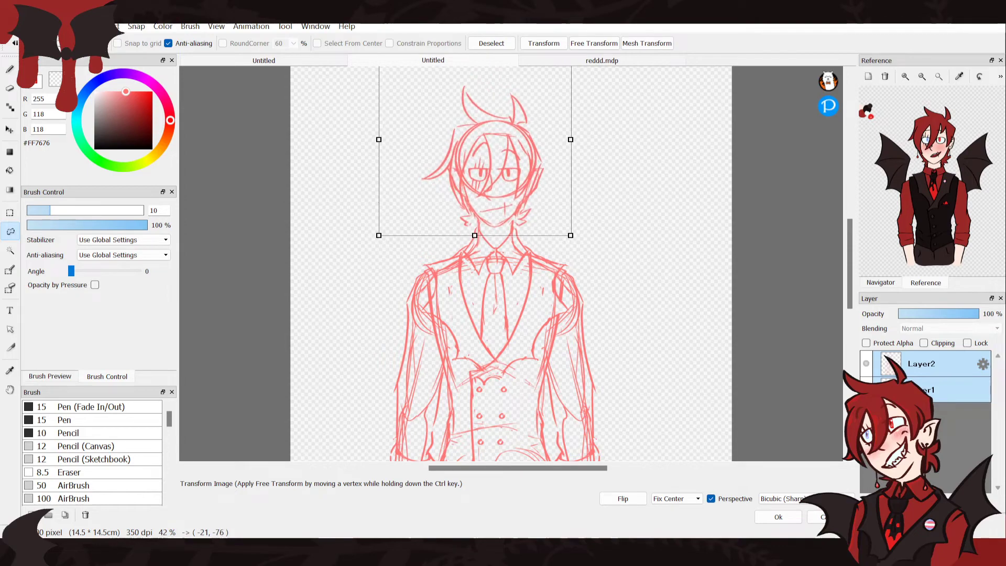
pyautogui.click(778, 517)
pyautogui.hotkey('ctrl', 'd')
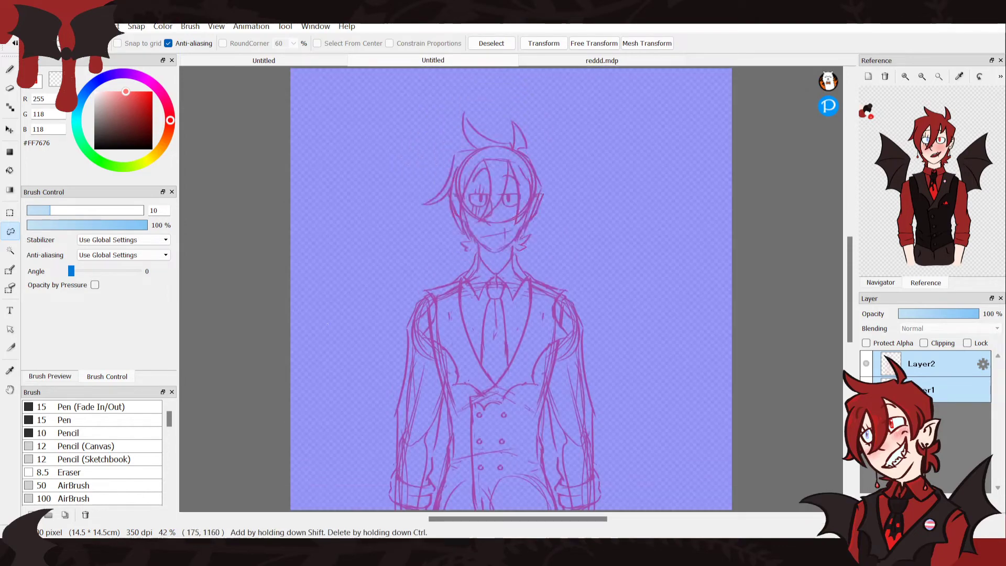
# Erase the spiky hair ends below the jaw on both sides and redraw the tuft on the viewer's right
pyautogui.press('b')
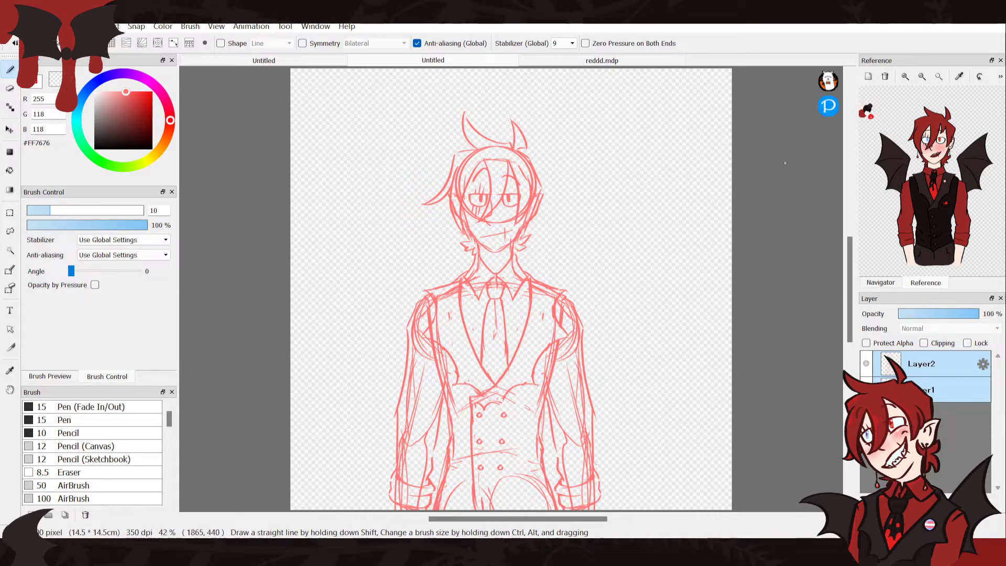
pyautogui.click(881, 283)
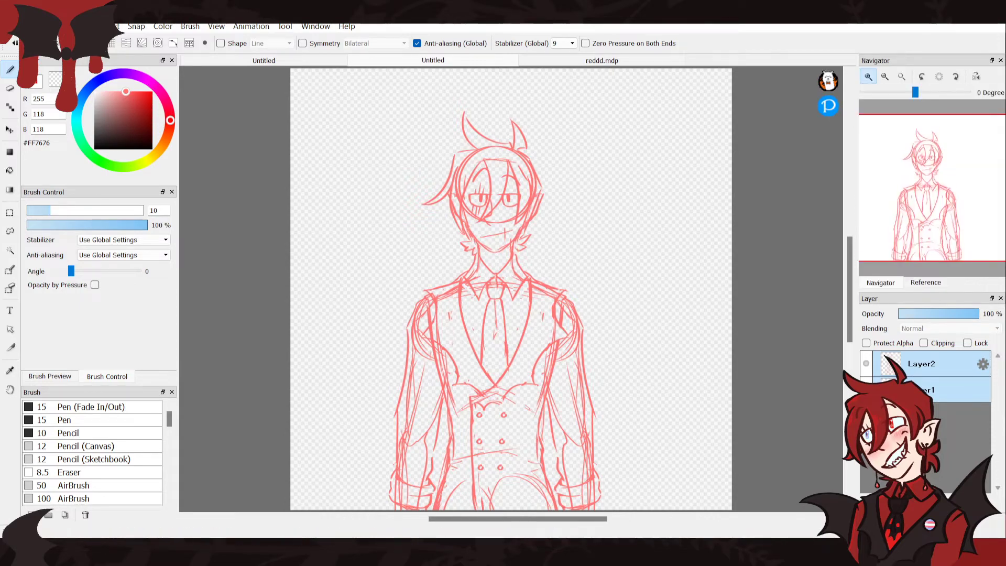
pyautogui.scroll(3, 927, 181)
pyautogui.moveTo(918, 173); pyautogui.dragTo(914, 168)
pyautogui.moveTo(701, 297); pyautogui.dragTo(663, 343)
pyautogui.hotkey('ctrl', 'z')
pyautogui.hotkey('ctrl', 'z')
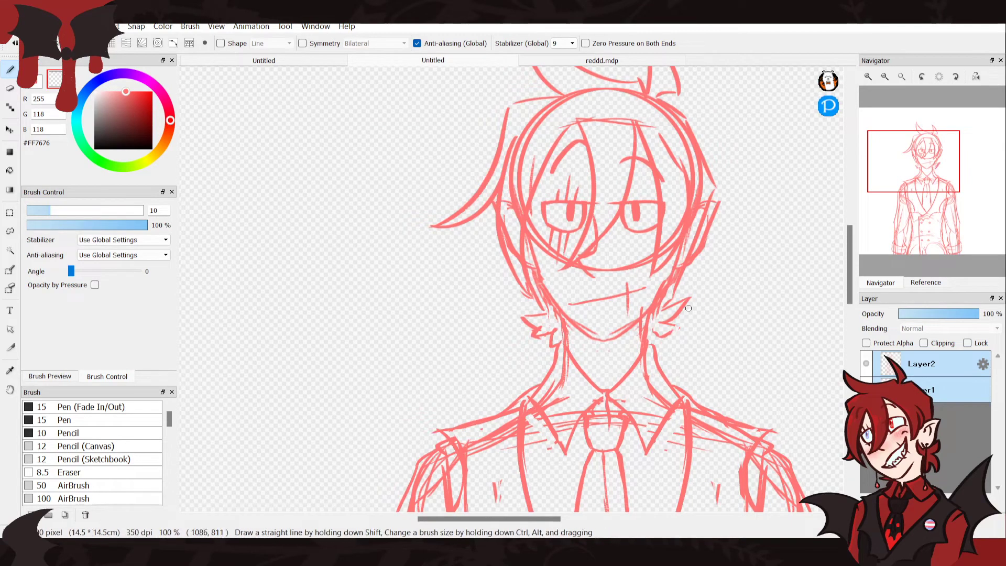
pyautogui.moveTo(521, 321); pyautogui.dragTo(544, 348)
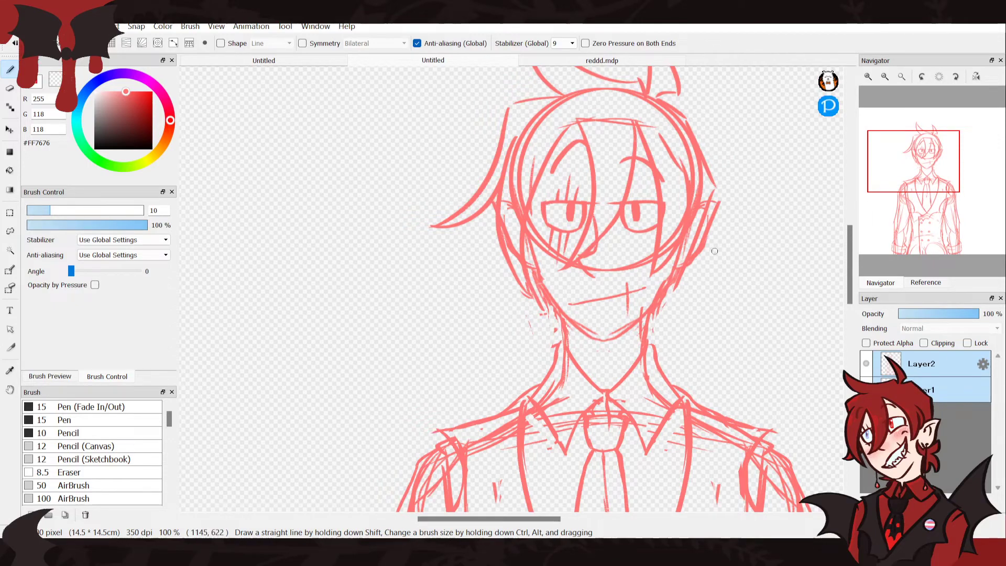
pyautogui.moveTo(683, 272)
pyautogui.mouseDown()
pyautogui.moveTo(690, 301)
pyautogui.moveTo(655, 324)
pyautogui.moveTo(674, 337)
pyautogui.moveTo(649, 335)
pyautogui.mouseUp()
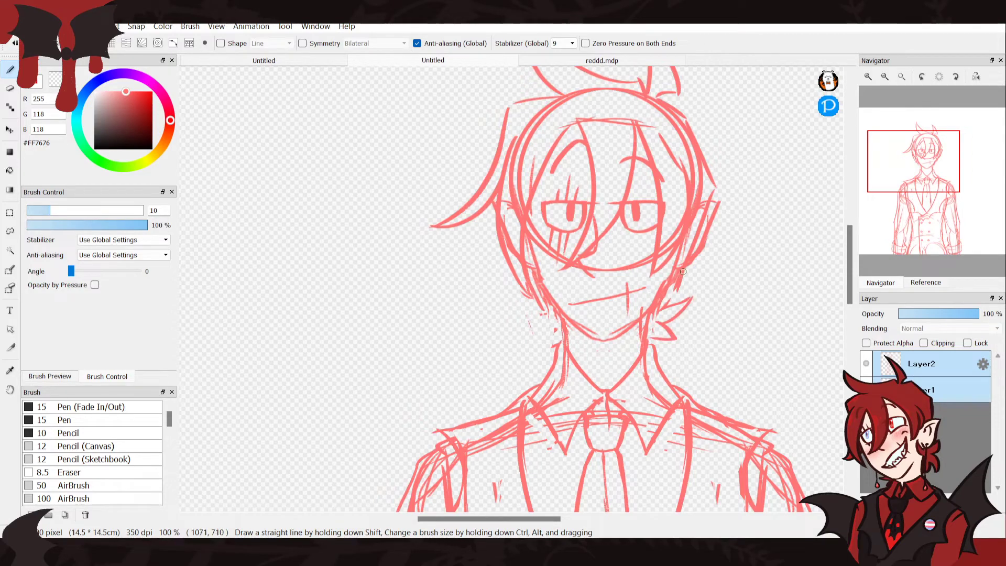
# Try reinforcing the hair edge on the viewer's right and drawing a spiky tuft below the jaw on the opposite side
pyautogui.moveTo(714, 185); pyautogui.dragTo(696, 252)
pyautogui.moveTo(660, 288)
pyautogui.mouseDown()
pyautogui.moveTo(628, 348)
pyautogui.moveTo(645, 338)
pyautogui.mouseUp()
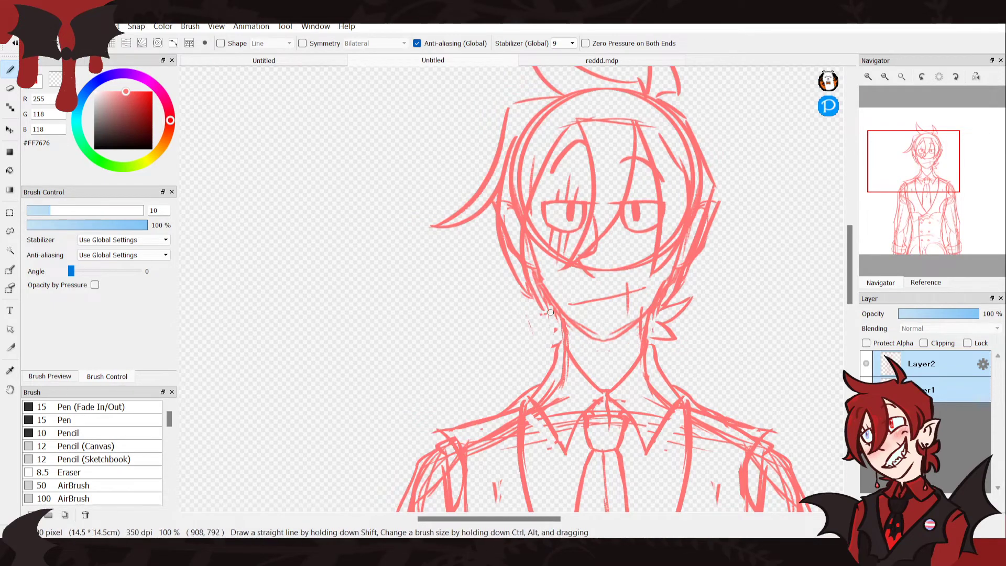
pyautogui.moveTo(550, 313)
pyautogui.mouseDown()
pyautogui.moveTo(515, 309)
pyautogui.moveTo(546, 330)
pyautogui.moveTo(546, 314)
pyautogui.moveTo(548, 333)
pyautogui.mouseUp()
pyautogui.hotkey('ctrl', 'z')
pyautogui.hotkey('ctrl', 'z')
pyautogui.hotkey('ctrl', 'z')
pyautogui.hotkey('ctrl', 'z')
pyautogui.moveTo(520, 298)
pyautogui.mouseDown()
pyautogui.moveTo(551, 329)
pyautogui.moveTo(537, 342)
pyautogui.moveTo(561, 338)
pyautogui.mouseUp()
pyautogui.hotkey('ctrl', 'z')
pyautogui.moveTo(517, 295); pyautogui.dragTo(547, 331)
pyautogui.hotkey('ctrl', 'z')
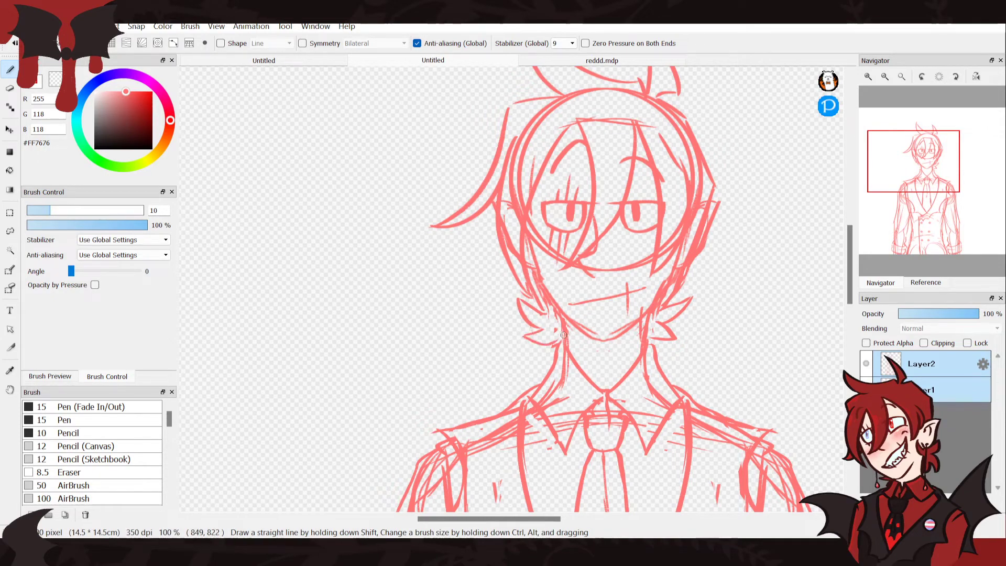
pyautogui.hotkey('ctrl', 'z')
pyautogui.hotkey('ctrl', 'z')
pyautogui.moveTo(524, 336)
pyautogui.mouseDown()
pyautogui.moveTo(566, 331)
pyautogui.moveTo(562, 341)
pyautogui.moveTo(538, 340)
pyautogui.mouseUp()
pyautogui.hotkey('ctrl', 'z')
pyautogui.hotkey('ctrl', 'z')
pyautogui.hotkey('ctrl', 'z')
pyautogui.hotkey('ctrl', 'z')
pyautogui.hotkey('ctrl', 'z')
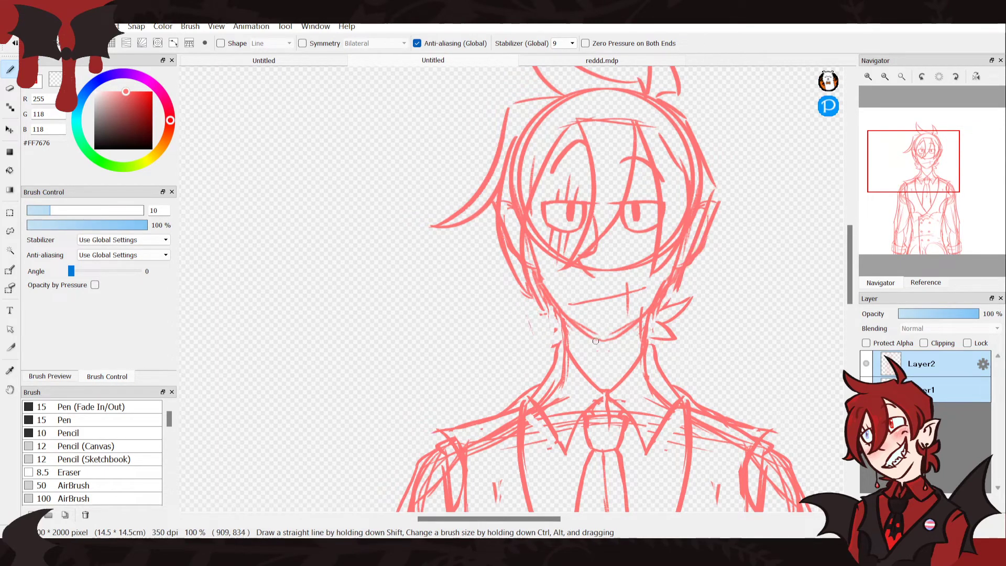
# Extend the pointed ear on the viewer's right and draw a small spiky hair tuft below the jaw on the viewer's left
pyautogui.moveTo(726, 198)
pyautogui.mouseDown()
pyautogui.moveTo(710, 205)
pyautogui.moveTo(705, 234)
pyautogui.mouseUp()
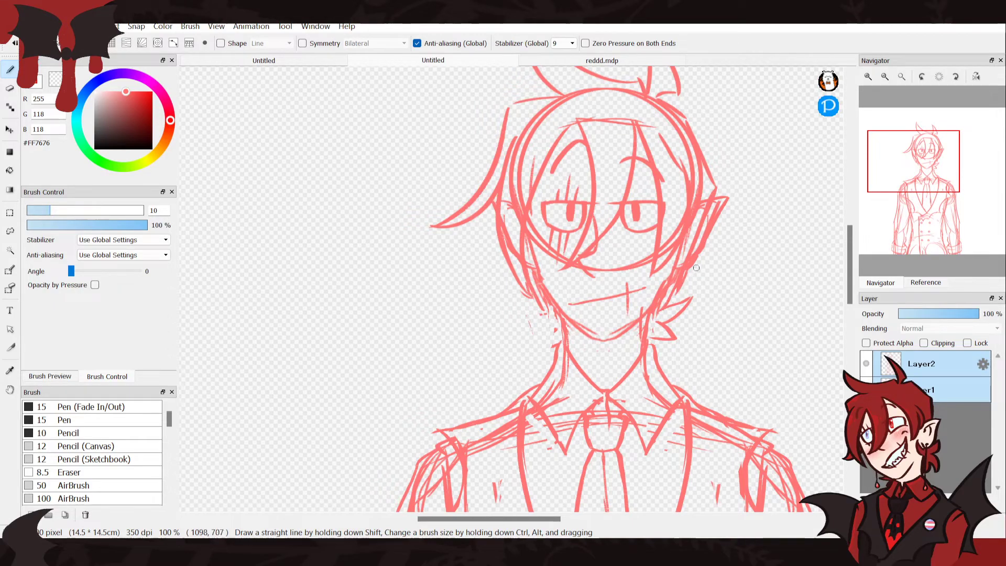
pyautogui.moveTo(555, 309)
pyautogui.mouseDown()
pyautogui.moveTo(532, 307)
pyautogui.moveTo(550, 322)
pyautogui.moveTo(543, 342)
pyautogui.moveTo(562, 336)
pyautogui.moveTo(532, 326)
pyautogui.moveTo(560, 348)
pyautogui.moveTo(539, 331)
pyautogui.moveTo(559, 352)
pyautogui.mouseUp()
pyautogui.hotkey('ctrl', 'z')
pyautogui.hotkey('ctrl', 'z')
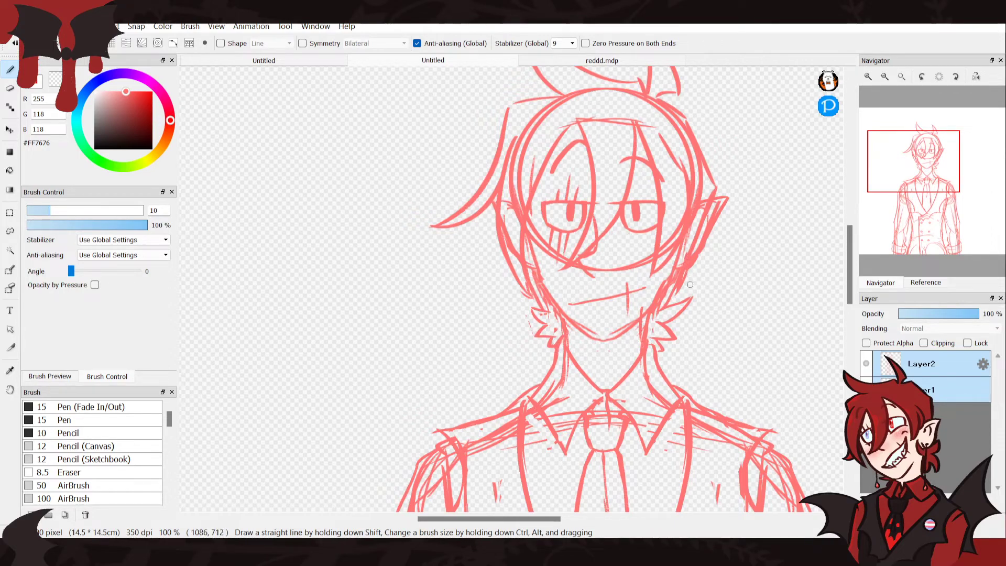
# Draw a long dangling earring with a teardrop end hanging from the ear on the viewer's right
pyautogui.moveTo(688, 270); pyautogui.dragTo(684, 368)
pyautogui.moveTo(683, 332); pyautogui.dragTo(681, 348)
pyautogui.hotkey('ctrl', 'z')
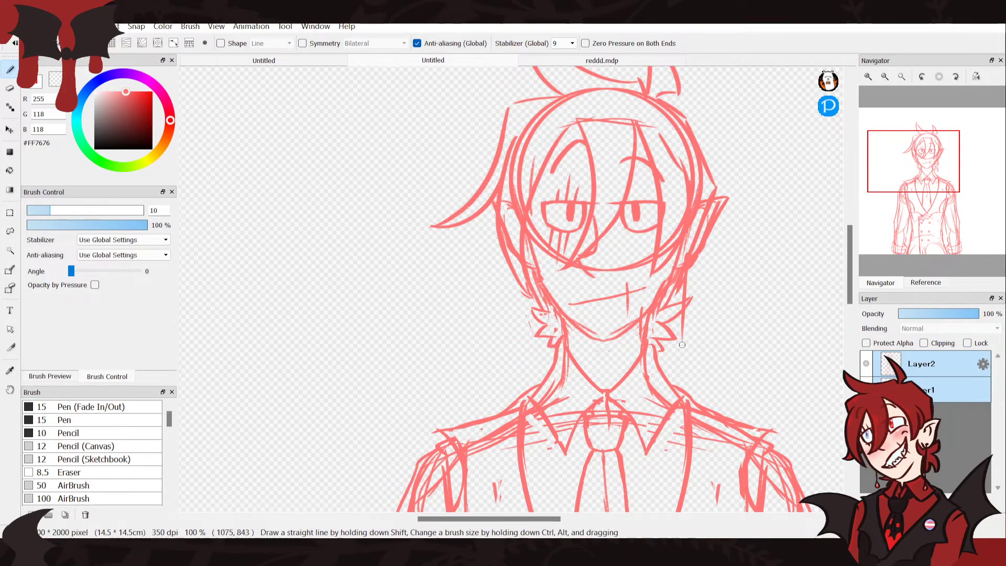
pyautogui.moveTo(675, 348); pyautogui.dragTo(681, 332)
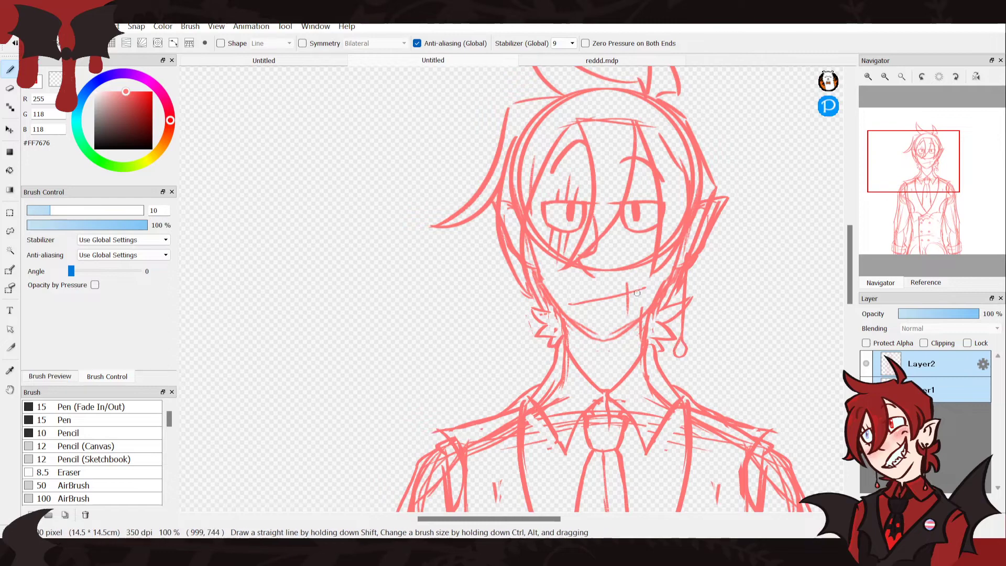
# Draw a matching teardrop earring on the viewer's left and compare the head with the reference artwork
pyautogui.moveTo(527, 252)
pyautogui.mouseDown()
pyautogui.moveTo(522, 345)
pyautogui.moveTo(530, 340)
pyautogui.mouseUp()
pyautogui.hotkey('ctrl', 'z')
pyautogui.hotkey('ctrl', 'z')
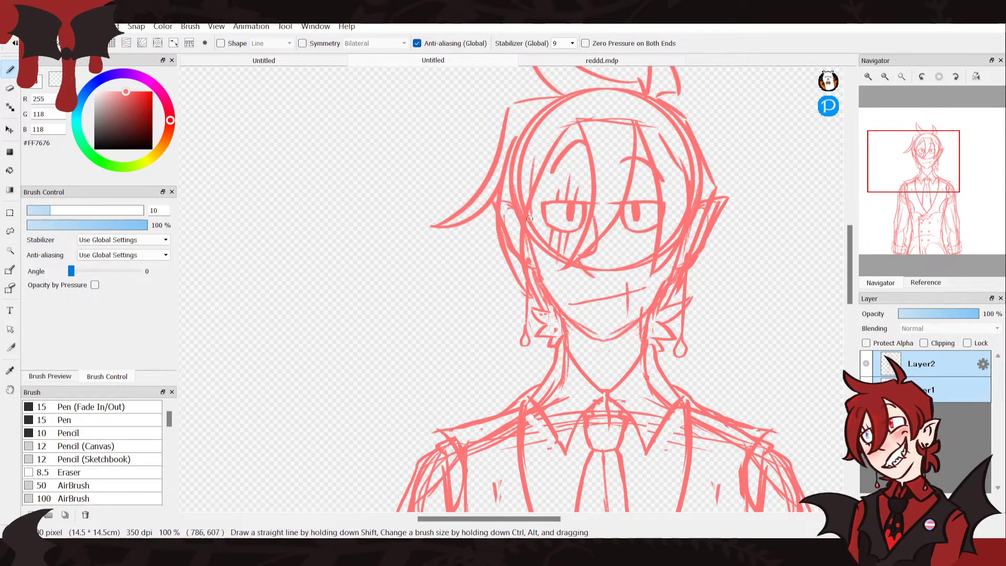
pyautogui.hotkey('ctrl', 'z')
pyautogui.hotkey('ctrl', 'z')
pyautogui.moveTo(526, 327); pyautogui.dragTo(520, 343)
pyautogui.click(926, 283)
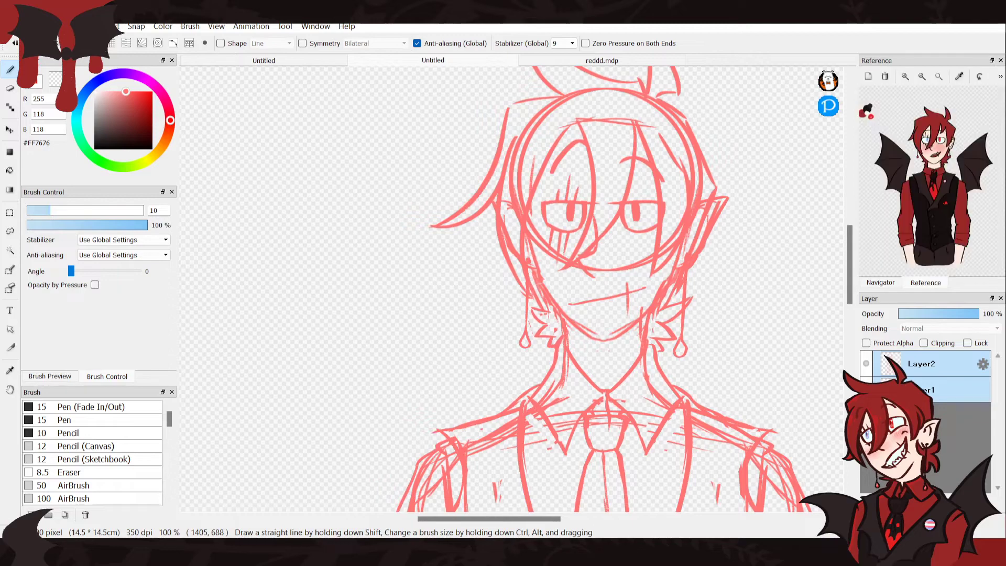
pyautogui.click(881, 282)
pyautogui.click(902, 77)
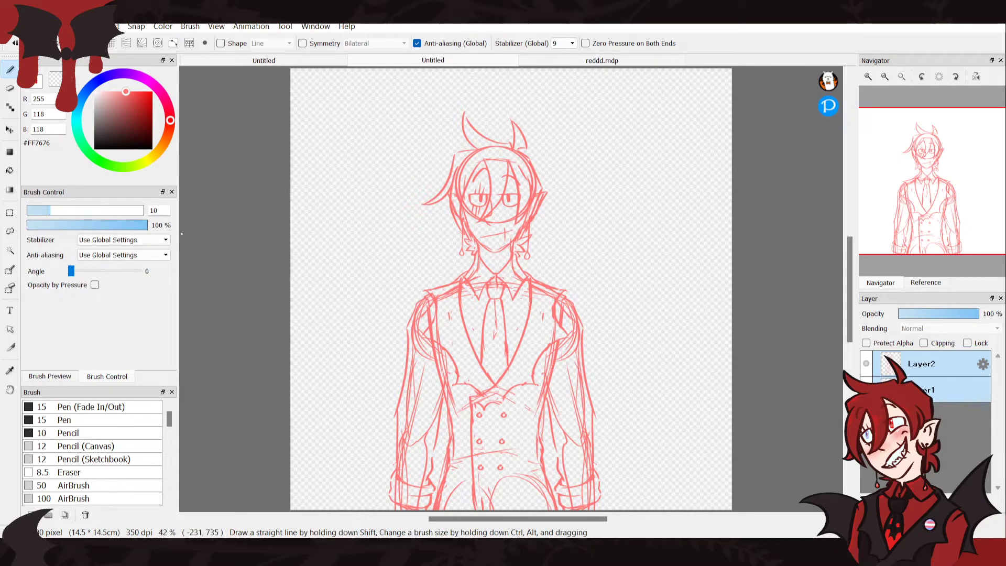
# Try clearing the arm construction lines inside both sleeves on Layer1 with Lasso selections
pyautogui.click(10, 231)
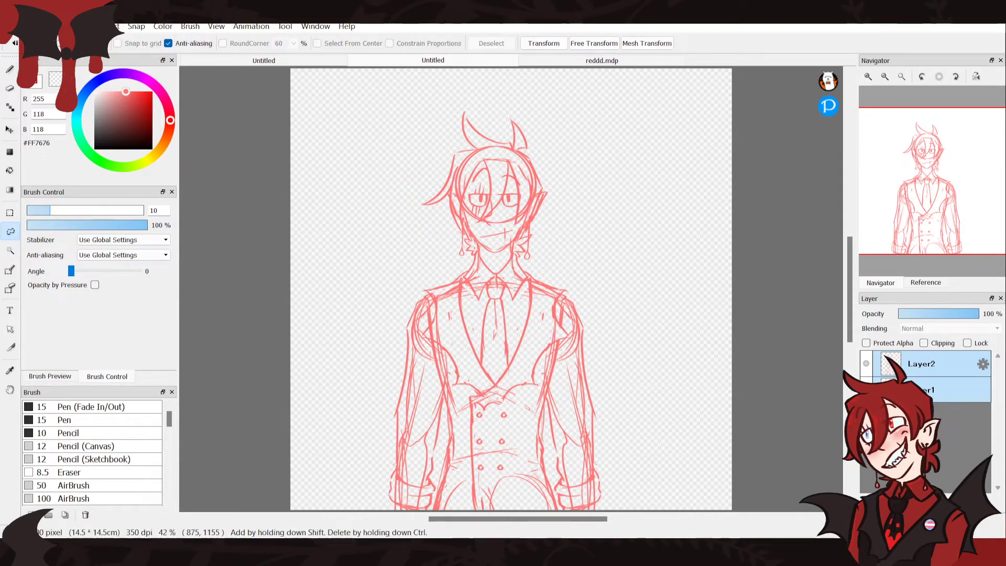
pyautogui.moveTo(402, 417); pyautogui.dragTo(410, 479)
pyautogui.moveTo(439, 399)
pyautogui.mouseDown()
pyautogui.moveTo(421, 323)
pyautogui.moveTo(409, 358)
pyautogui.mouseUp()
pyautogui.click(951, 390)
pyautogui.press('Insert')
pyautogui.press('Delete')
pyautogui.hotkey('ctrl', 'd')
pyautogui.moveTo(571, 343)
pyautogui.mouseDown()
pyautogui.moveTo(567, 454)
pyautogui.moveTo(589, 402)
pyautogui.mouseUp()
pyautogui.press('Delete')
pyautogui.click(637, 362)
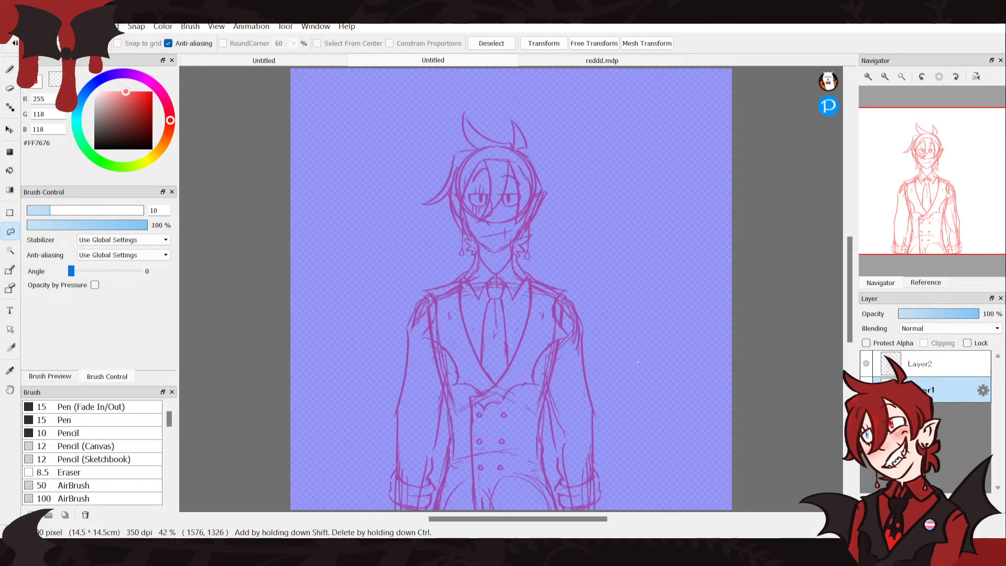
pyautogui.hotkey('ctrl', 'd')
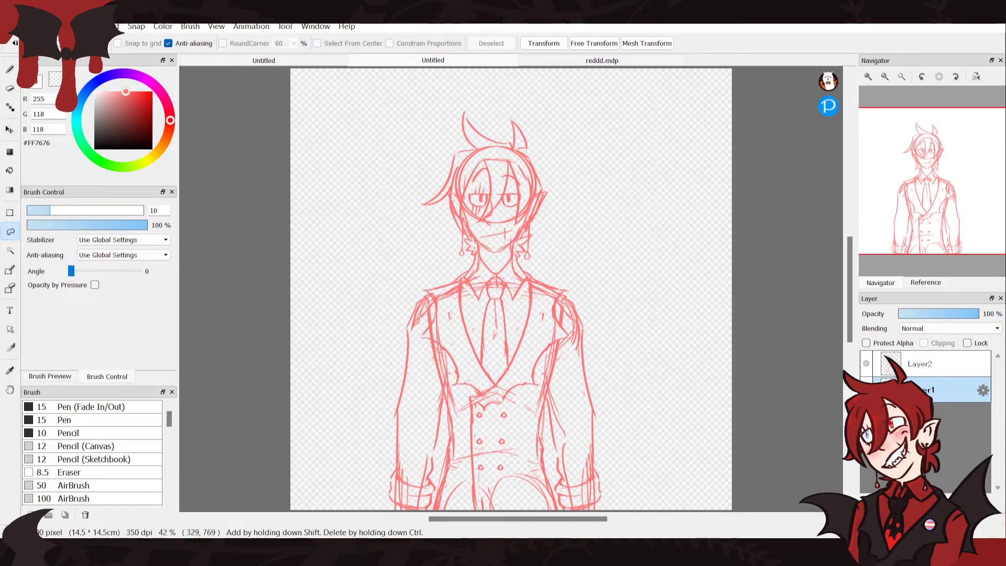
pyautogui.press('b')
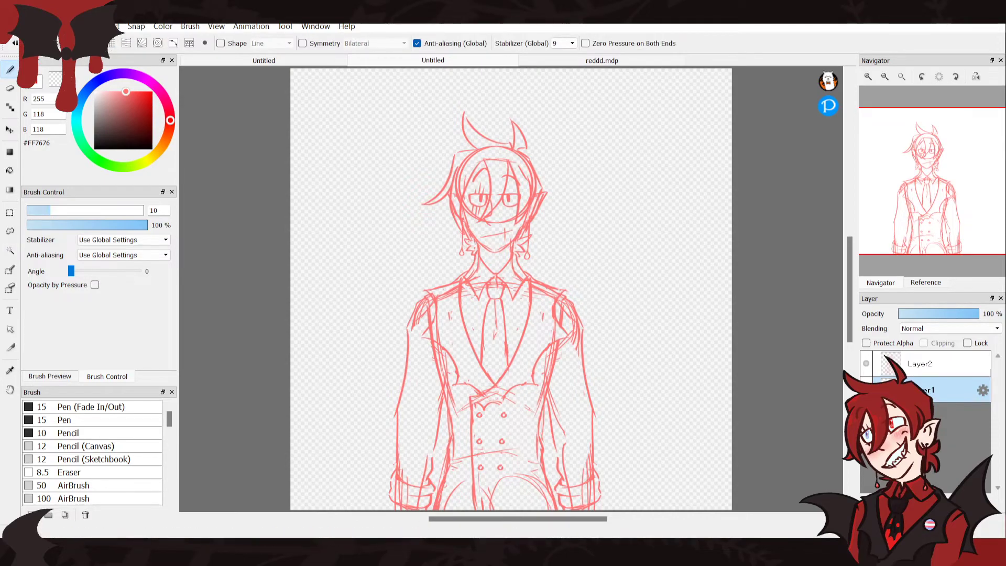
# Undo the clearing of both sleeves on Layer1 and drop the remaining selection
pyautogui.hotkey('ctrl', 'z')
pyautogui.hotkey('ctrl', 'z')
pyautogui.hotkey('ctrl', 'z')
pyautogui.hotkey('ctrl', 'z')
pyautogui.hotkey('ctrl', 'z')
pyautogui.hotkey('ctrl', 'z')
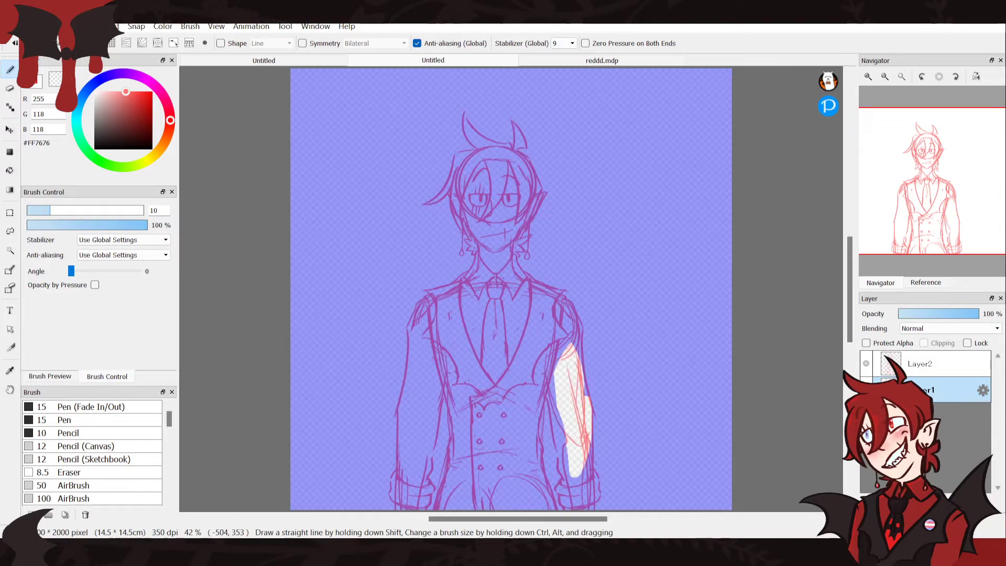
pyautogui.hotkey('ctrl', 'z')
pyautogui.hotkey('ctrl', 'z')
pyautogui.hotkey('ctrl', 'z')
pyautogui.hotkey('ctrl', 'z')
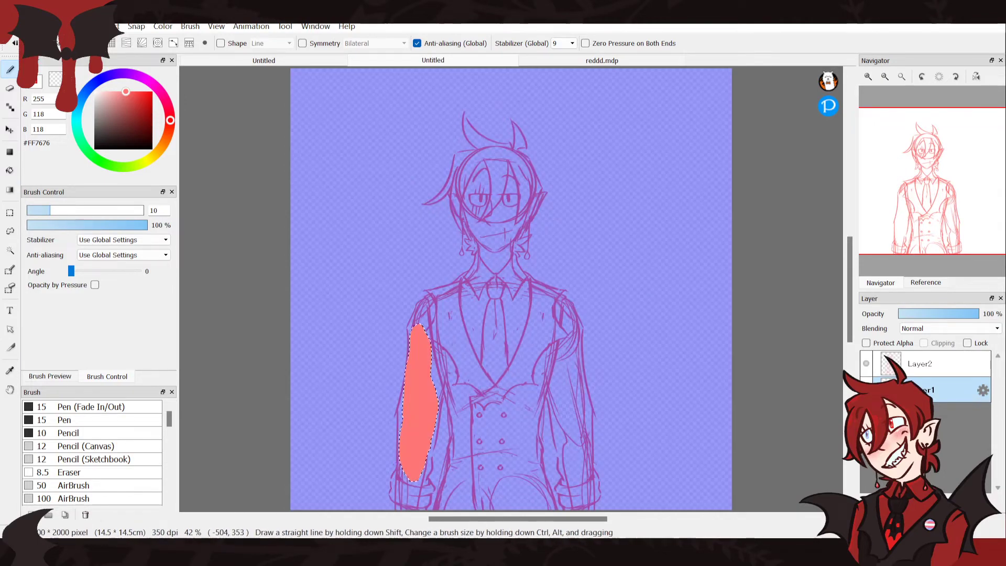
pyautogui.click(10, 231)
pyautogui.click(666, 296)
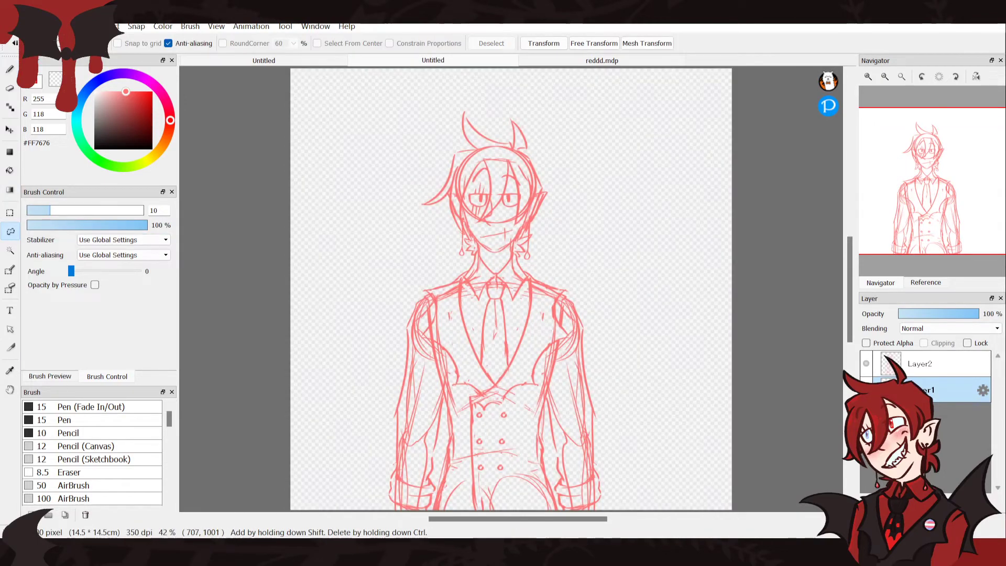
# Lasso both sleeves with their cuffs on Layer2, delete them, and clear the selection
pyautogui.click(943, 364)
pyautogui.moveTo(577, 335); pyautogui.dragTo(560, 387)
pyautogui.moveTo(559, 477)
pyautogui.mouseDown()
pyautogui.moveTo(616, 315)
pyautogui.moveTo(574, 299)
pyautogui.mouseUp()
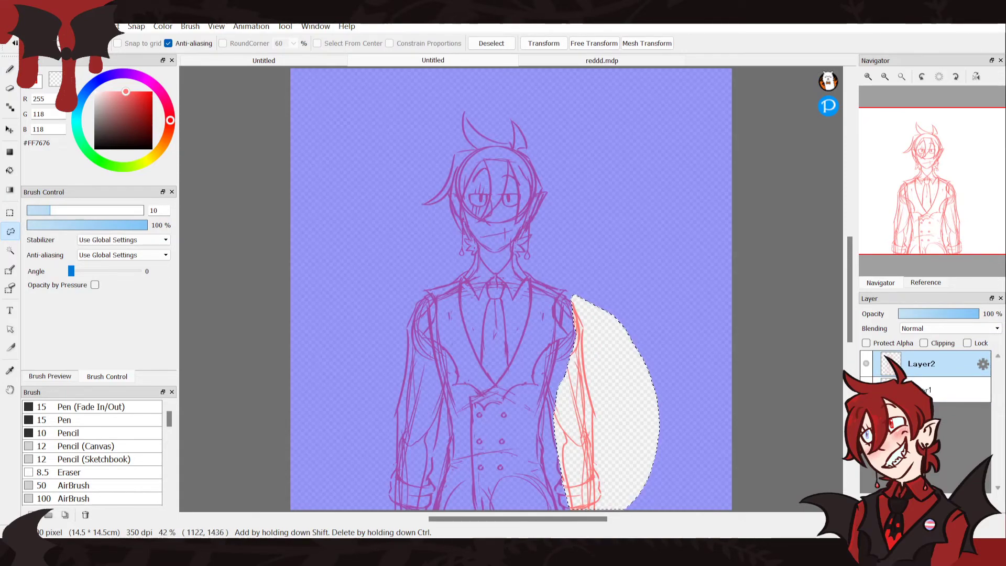
pyautogui.moveTo(409, 508); pyautogui.dragTo(427, 507)
pyautogui.moveTo(444, 397)
pyautogui.mouseDown()
pyautogui.moveTo(421, 314)
pyautogui.moveTo(362, 441)
pyautogui.mouseUp()
pyautogui.press('Delete')
pyautogui.hotkey('ctrl', 'd')
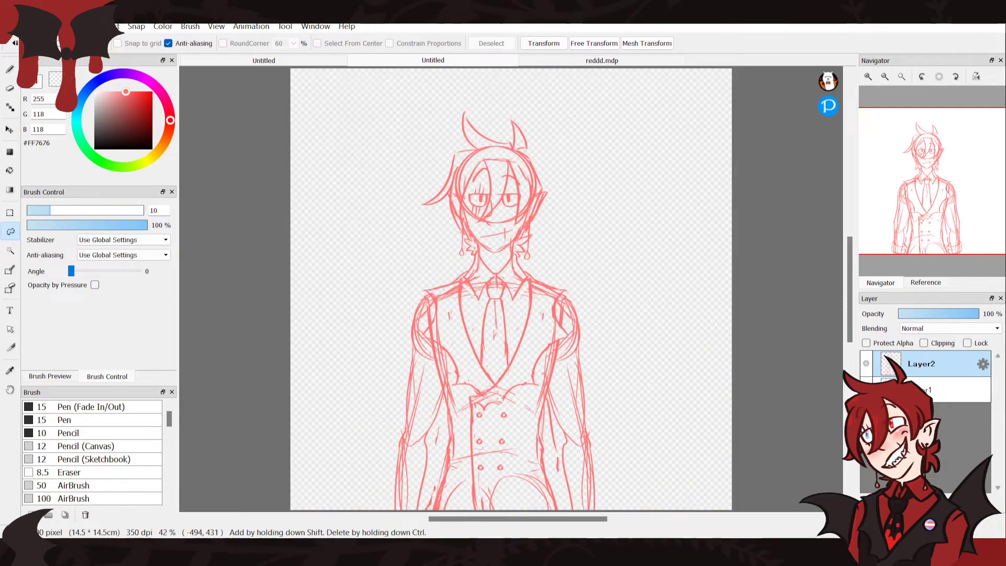
# Try drawing a sleeve flaring outward from the elbow on the viewer's right arm with the brush
pyautogui.press('b')
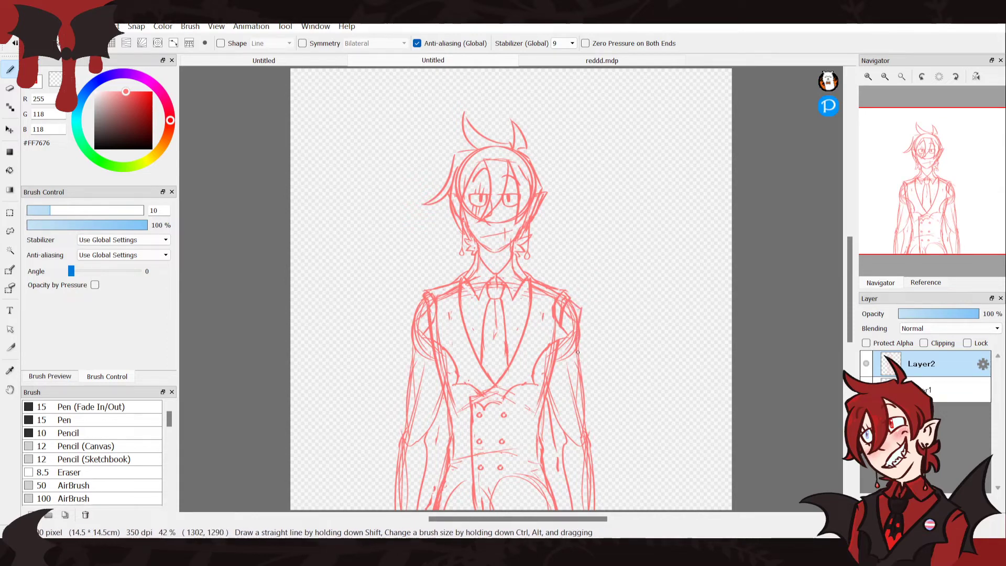
pyautogui.moveTo(579, 363)
pyautogui.mouseDown()
pyautogui.moveTo(615, 494)
pyautogui.moveTo(609, 469)
pyautogui.moveTo(569, 480)
pyautogui.mouseUp()
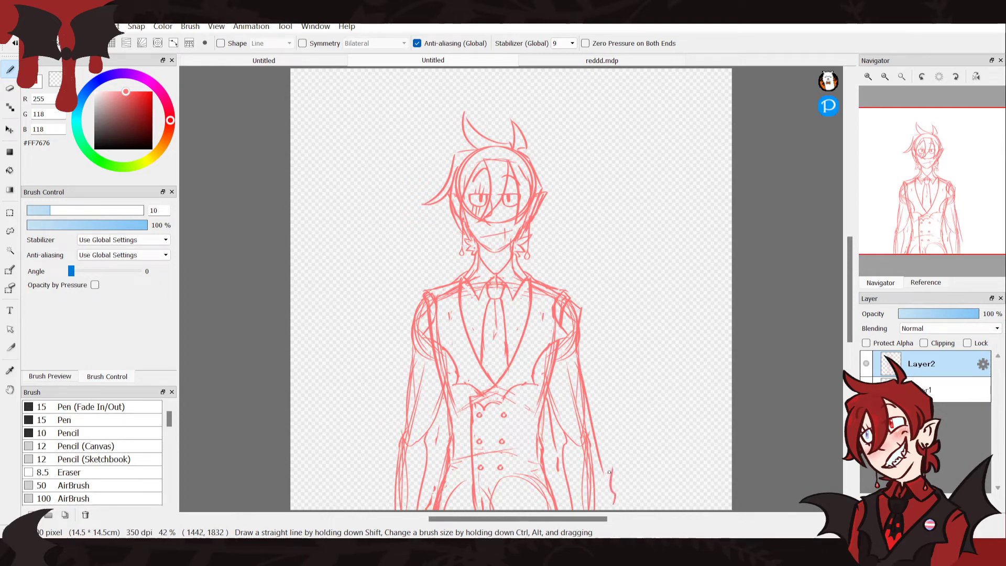
pyautogui.hotkey('ctrl', 'z')
pyautogui.hotkey('ctrl', 'z')
pyautogui.hotkey('ctrl', 'z')
pyautogui.hotkey('ctrl', 'z')
# Try drawing a loose sleeve with a wide folded cuff around the forearm on the viewer's right
pyautogui.moveTo(583, 336); pyautogui.dragTo(605, 462)
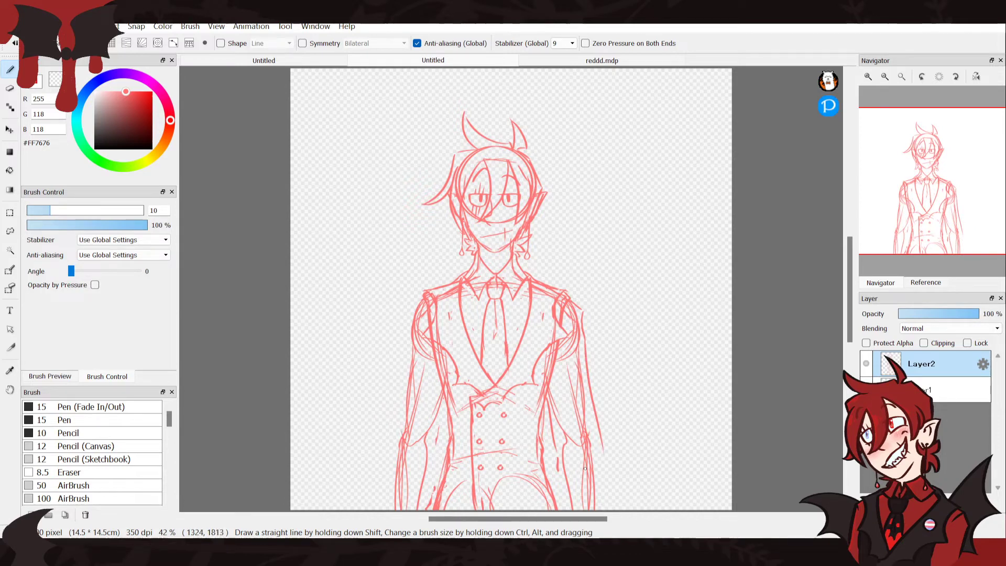
pyautogui.moveTo(609, 488)
pyautogui.mouseDown()
pyautogui.moveTo(604, 456)
pyautogui.moveTo(559, 474)
pyautogui.mouseUp()
pyautogui.hotkey('ctrl', 'z')
pyautogui.hotkey('ctrl', 'z')
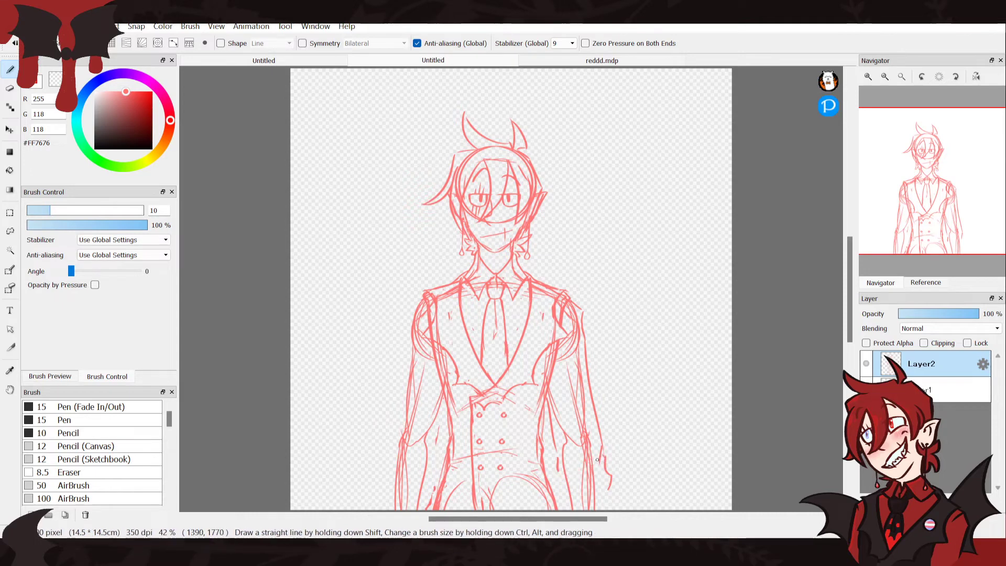
pyautogui.moveTo(558, 467); pyautogui.dragTo(559, 490)
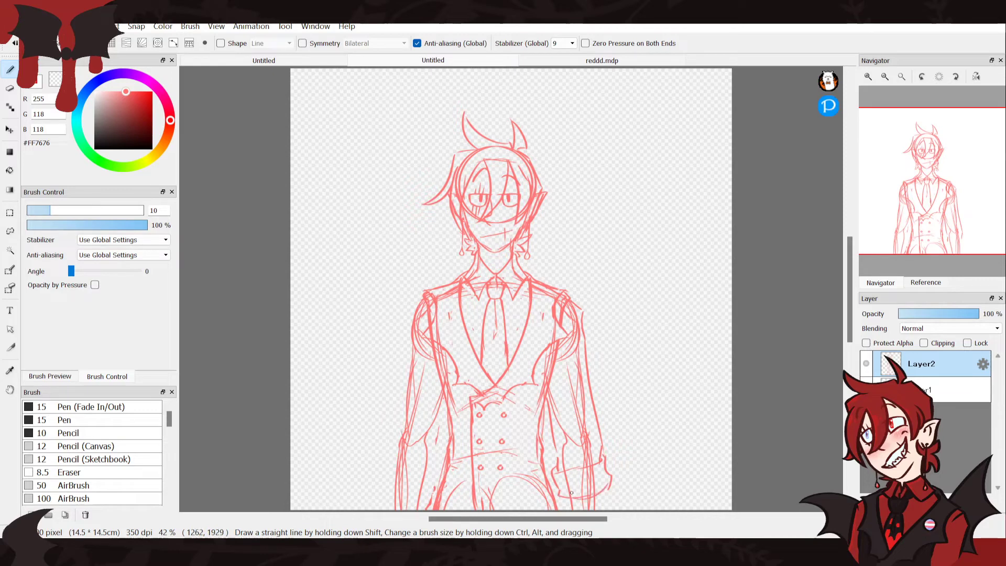
pyautogui.hotkey('ctrl', 'z')
pyautogui.hotkey('ctrl', 'z')
pyautogui.hotkey('ctrl', 'z')
pyautogui.hotkey('ctrl', 'z')
pyautogui.hotkey('ctrl', 'z')
pyautogui.hotkey('ctrl', 'z')
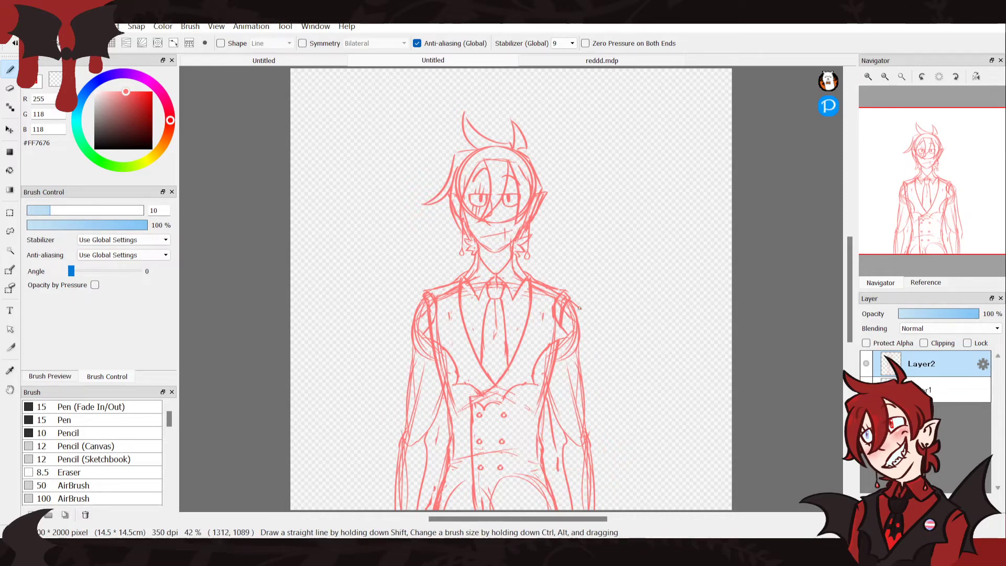
pyautogui.hotkey('ctrl', 'z')
# Try a closer-fitting sleeve line with a curved cuff edge on the viewer's right arm
pyautogui.moveTo(582, 315)
pyautogui.mouseDown()
pyautogui.moveTo(585, 412)
pyautogui.moveTo(582, 398)
pyautogui.moveTo(582, 379)
pyautogui.moveTo(599, 465)
pyautogui.moveTo(558, 487)
pyautogui.mouseUp()
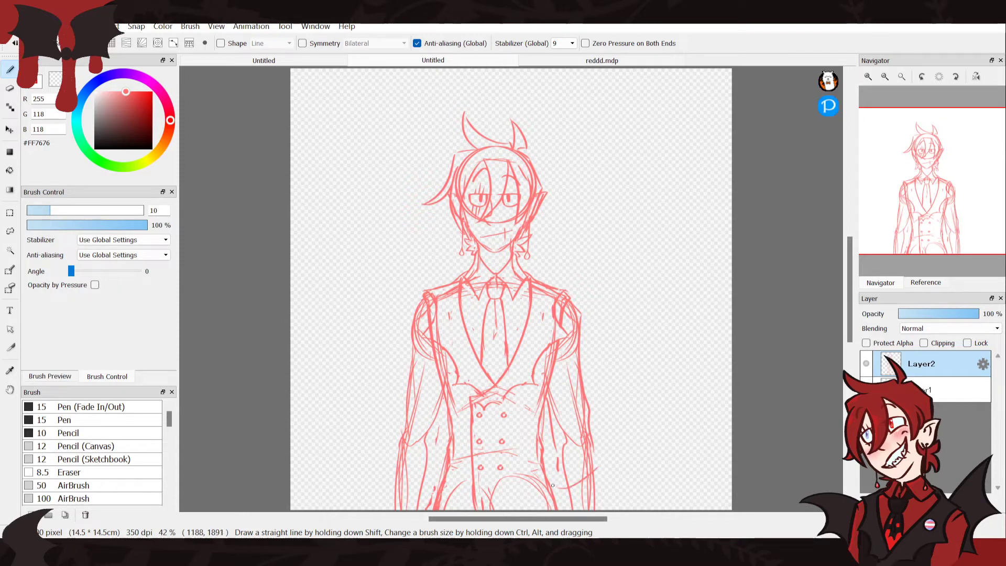
pyautogui.hotkey('ctrl', 'z')
pyautogui.hotkey('ctrl', 'z')
pyautogui.hotkey('ctrl', 'z')
# Draw the outer sleeve line from shoulder to forearm on the viewer's right, undo its trial cuff, and check the reference artwork
pyautogui.moveTo(581, 316)
pyautogui.mouseDown()
pyautogui.moveTo(600, 471)
pyautogui.moveTo(556, 482)
pyautogui.moveTo(603, 460)
pyautogui.moveTo(609, 479)
pyautogui.mouseUp()
pyautogui.moveTo(552, 497); pyautogui.dragTo(566, 509)
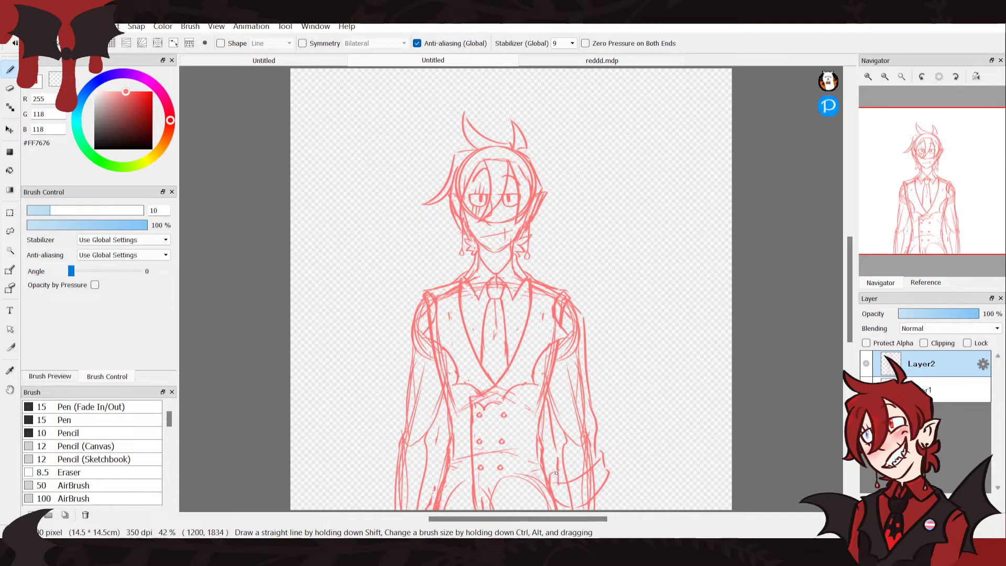
pyautogui.hotkey('ctrl', 'z')
pyautogui.hotkey('ctrl', 'z')
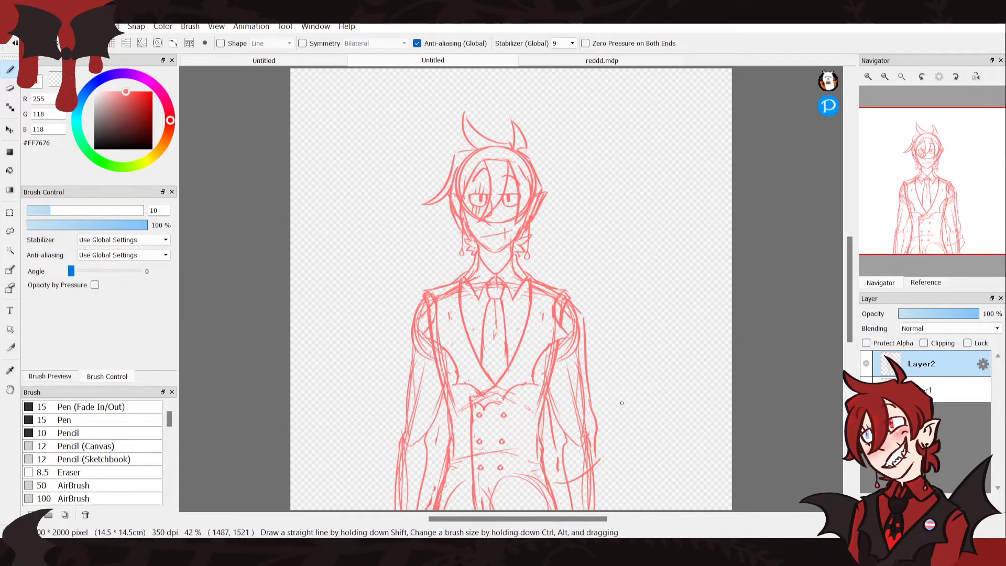
pyautogui.hotkey('ctrl', 'z')
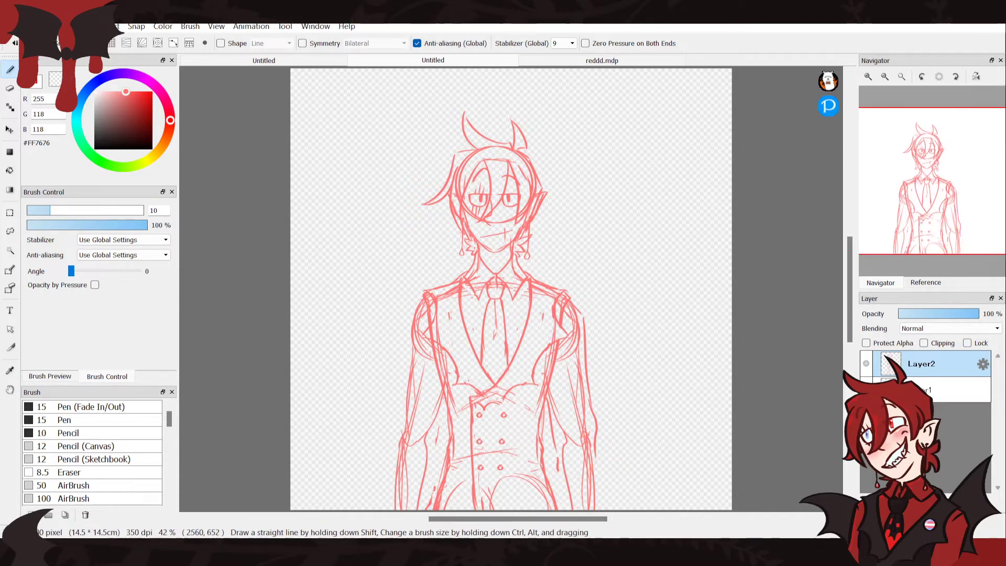
pyautogui.click(926, 283)
pyautogui.click(881, 283)
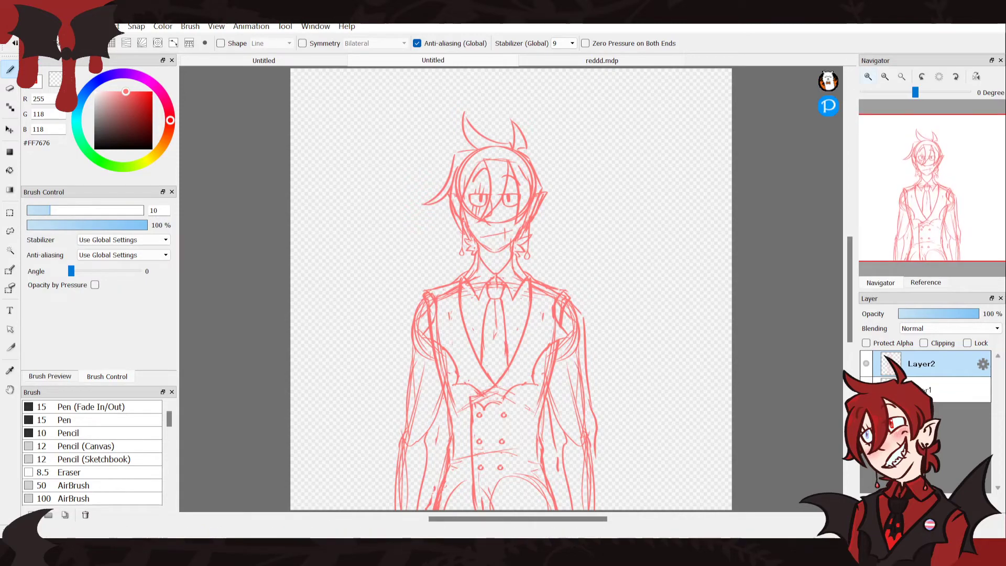
# Draw the curved front edge of a rolled cuff across the forearm on the viewer's right
pyautogui.click(868, 77)
pyautogui.click(868, 76)
pyautogui.click(922, 77)
pyautogui.click(923, 199)
pyautogui.moveTo(923, 199); pyautogui.dragTo(950, 245)
pyautogui.click(940, 76)
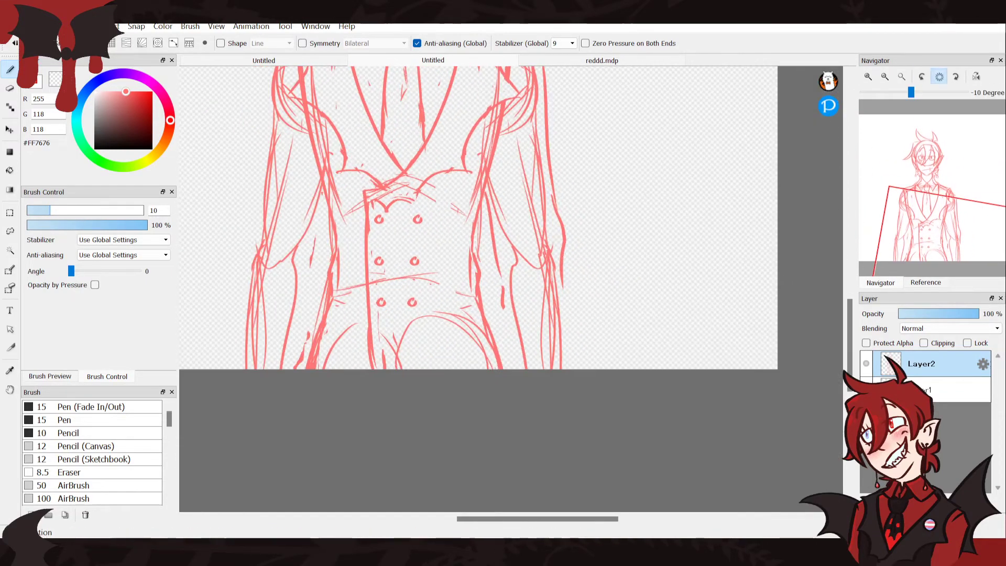
pyautogui.scroll(1, 693, 252)
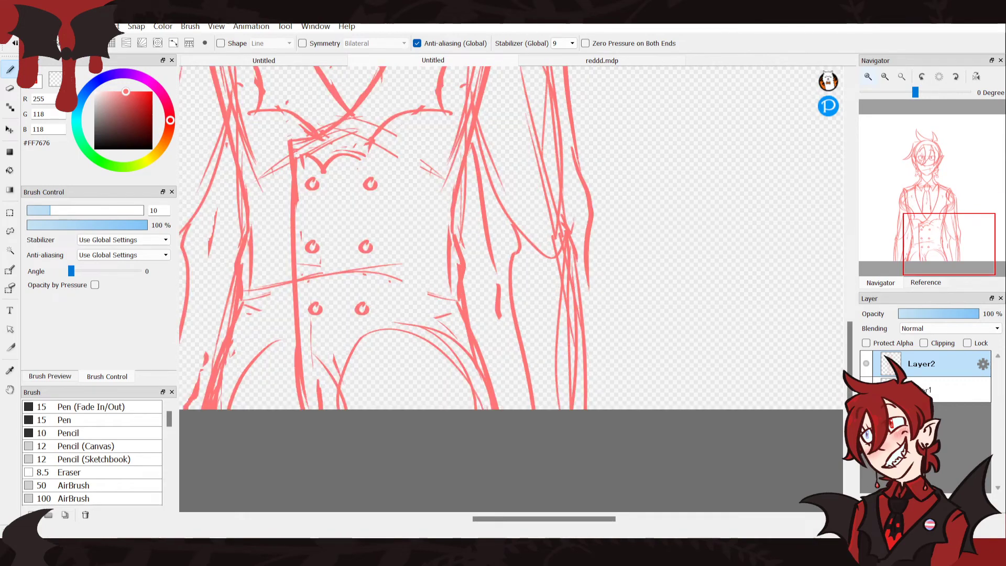
pyautogui.moveTo(591, 292); pyautogui.dragTo(498, 335)
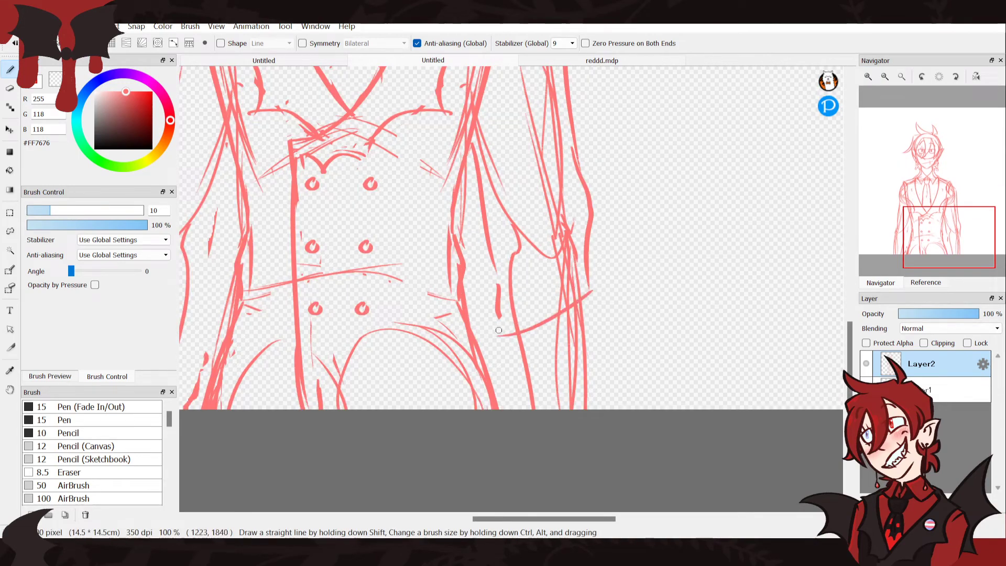
# Try several curves for the back edge of the cuff on the viewer's right arm
pyautogui.moveTo(576, 267); pyautogui.dragTo(481, 301)
pyautogui.hotkey('ctrl', 'z')
pyautogui.moveTo(592, 283); pyautogui.dragTo(503, 299)
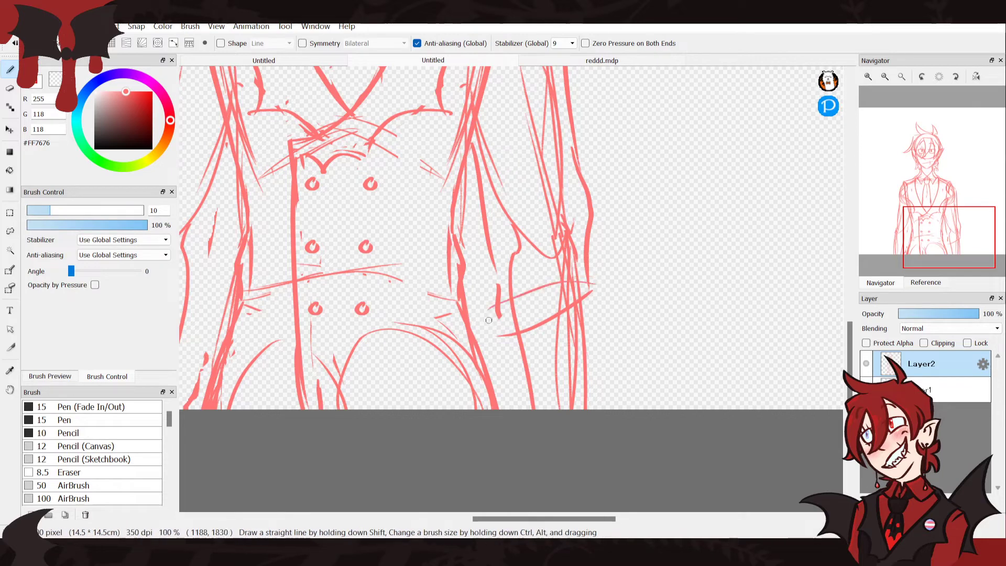
pyautogui.hotkey('ctrl', 'z')
pyautogui.moveTo(600, 303); pyautogui.dragTo(540, 297)
pyautogui.hotkey('ctrl', 'z')
# Complete the wide folded cuff on the viewer's right arm with its back rim, sides, lower edge and small crease lines
pyautogui.moveTo(602, 298)
pyautogui.mouseDown()
pyautogui.moveTo(581, 281)
pyautogui.moveTo(486, 335)
pyautogui.moveTo(499, 397)
pyautogui.mouseUp()
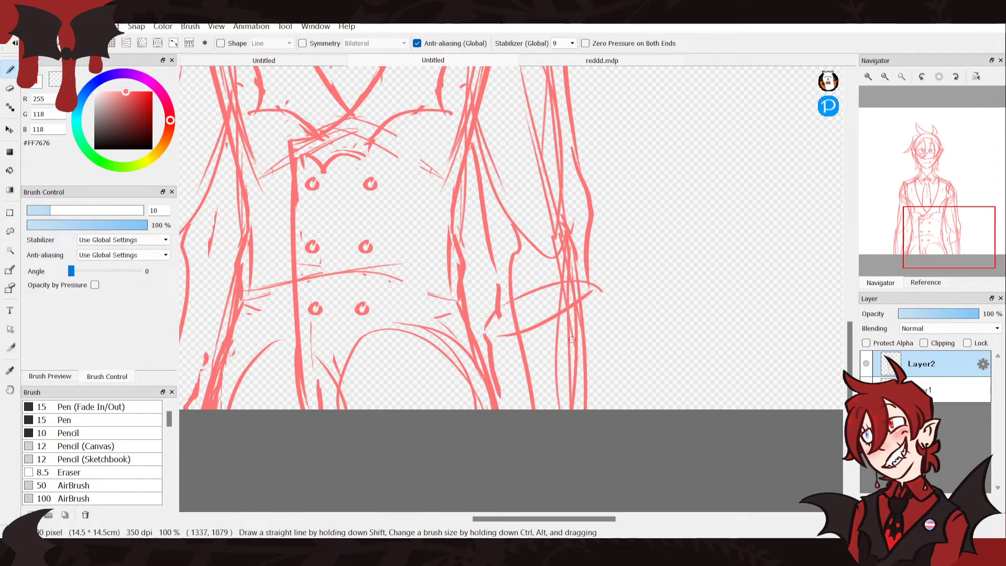
pyautogui.moveTo(602, 295)
pyautogui.mouseDown()
pyautogui.moveTo(603, 350)
pyautogui.moveTo(591, 384)
pyautogui.moveTo(550, 401)
pyautogui.moveTo(503, 400)
pyautogui.mouseUp()
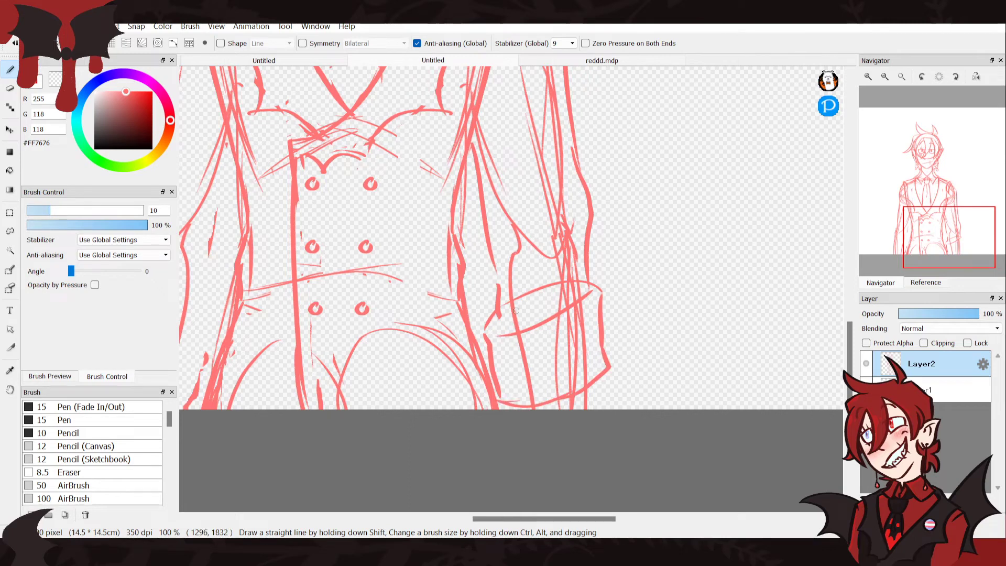
pyautogui.moveTo(502, 310)
pyautogui.mouseDown()
pyautogui.moveTo(499, 335)
pyautogui.moveTo(524, 332)
pyautogui.moveTo(494, 329)
pyautogui.mouseUp()
pyautogui.moveTo(598, 339); pyautogui.dragTo(553, 383)
pyautogui.click(885, 76)
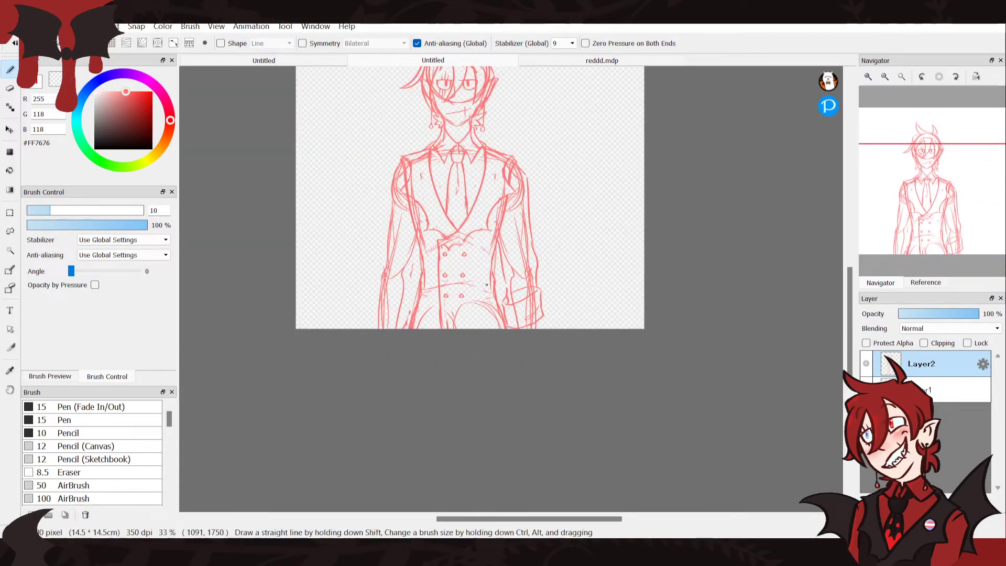
# Paste a copy of the sketch onto a new layer, flip it horizontally and align it with the figure
pyautogui.hotkey('ctrl', 'v')
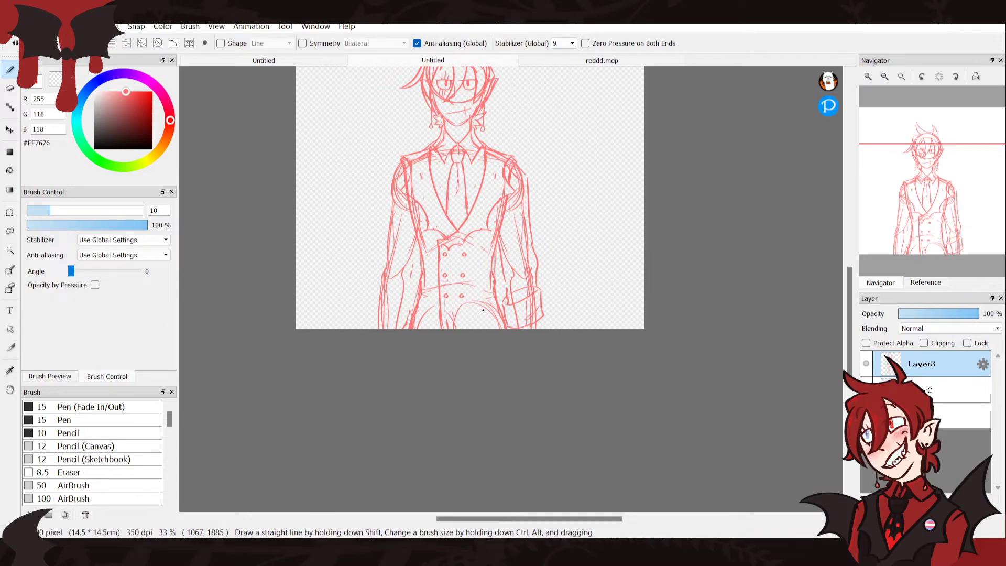
pyautogui.hotkey('ctrl', 't')
pyautogui.click(622, 498)
pyautogui.click(779, 517)
pyautogui.click(9, 129)
pyautogui.moveTo(469, 266); pyautogui.dragTo(454, 267)
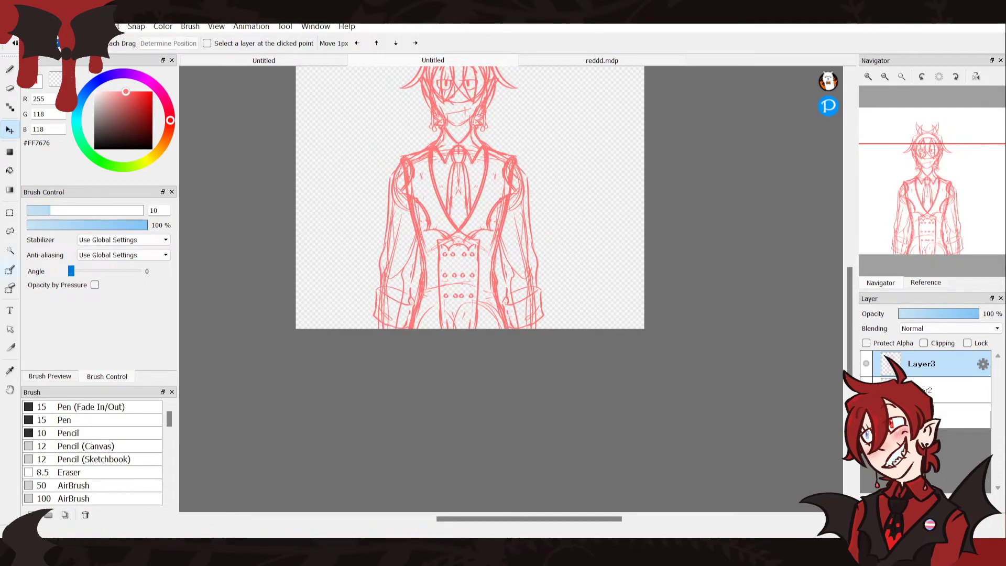
# Lasso everything on the mirrored copy except the arm on the viewer's left, delete it and deselect
pyautogui.click(10, 231)
pyautogui.moveTo(909, 195); pyautogui.dragTo(909, 197)
pyautogui.moveTo(509, 402)
pyautogui.mouseDown()
pyautogui.moveTo(525, 512)
pyautogui.moveTo(627, 491)
pyautogui.moveTo(696, 337)
pyautogui.moveTo(661, 164)
pyautogui.moveTo(475, 93)
pyautogui.moveTo(461, 229)
pyautogui.mouseUp()
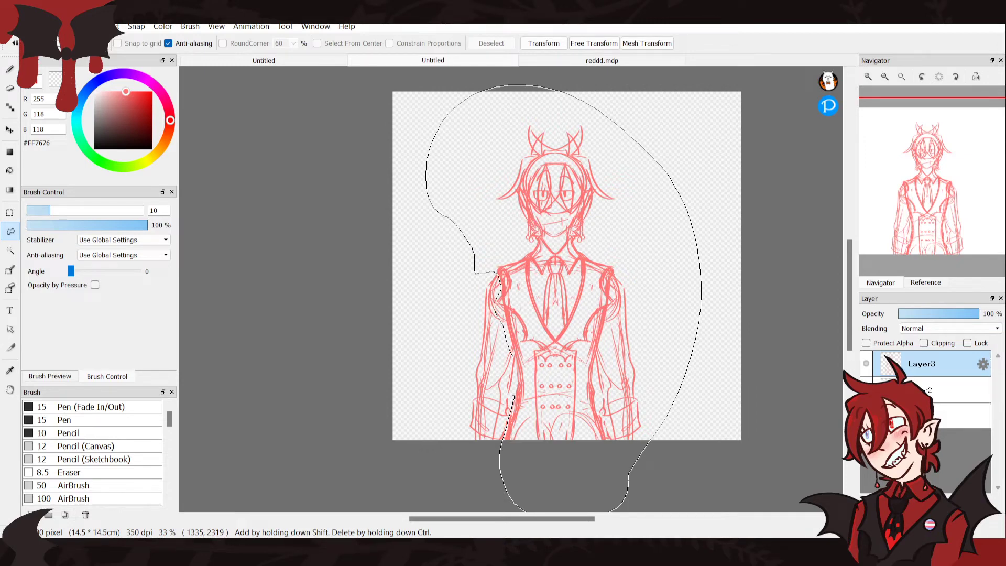
pyautogui.moveTo(516, 367); pyautogui.dragTo(518, 384)
pyautogui.press('Delete')
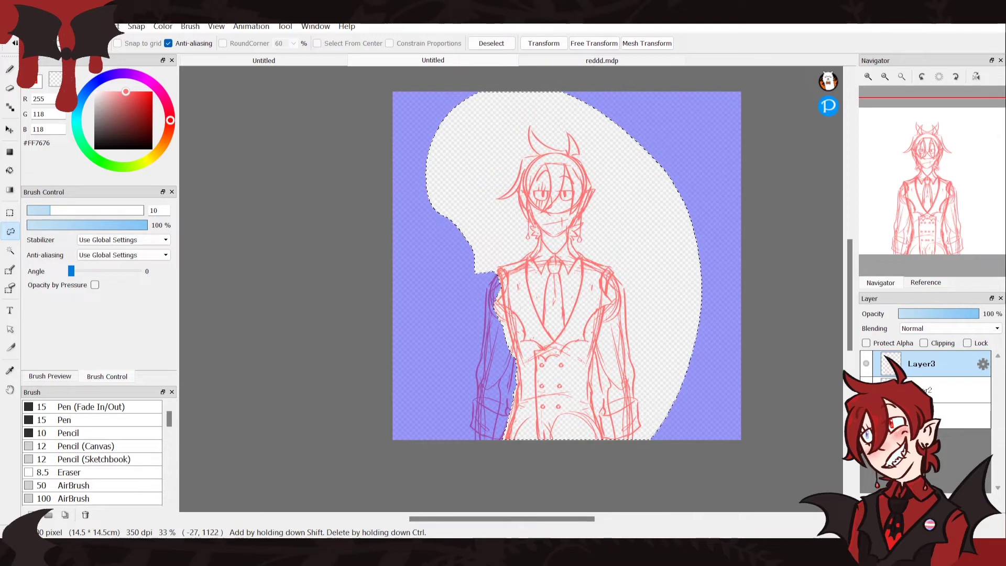
pyautogui.hotkey('ctrl', 'd')
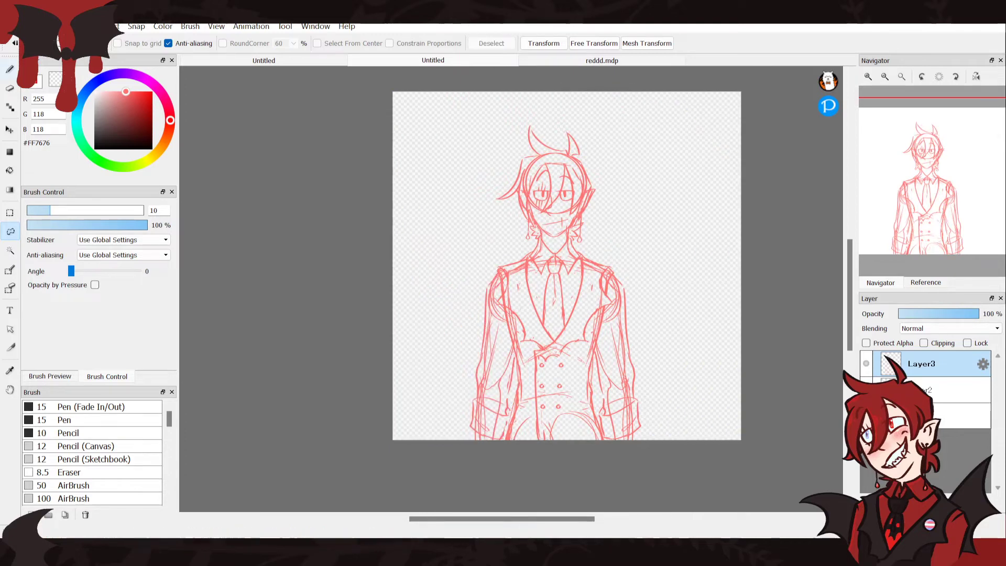
# Draw the folded inner edge of the cuff on the viewer's left arm with the brush
pyautogui.press('b')
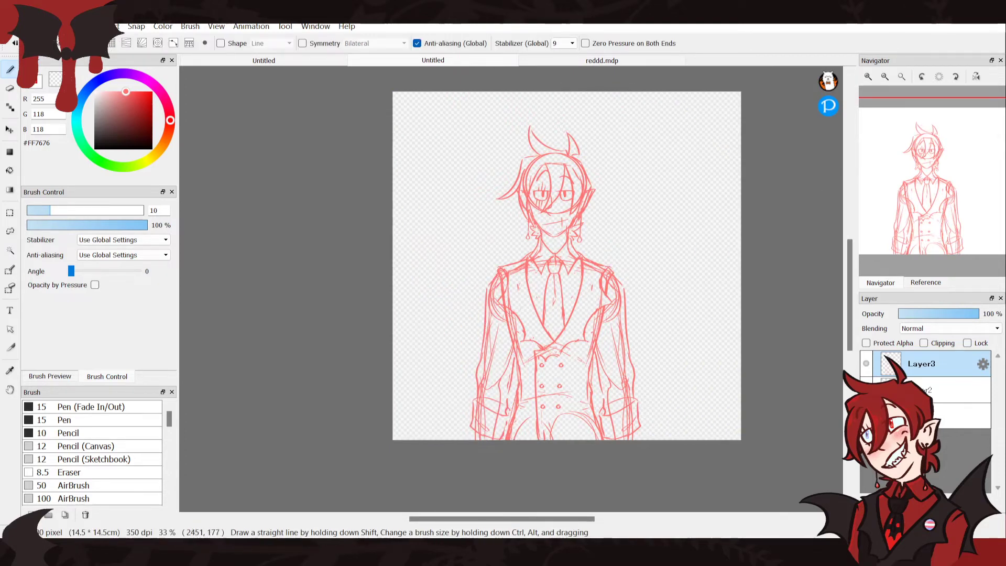
pyautogui.click(868, 76)
pyautogui.click(868, 76)
pyautogui.moveTo(889, 158); pyautogui.dragTo(899, 199)
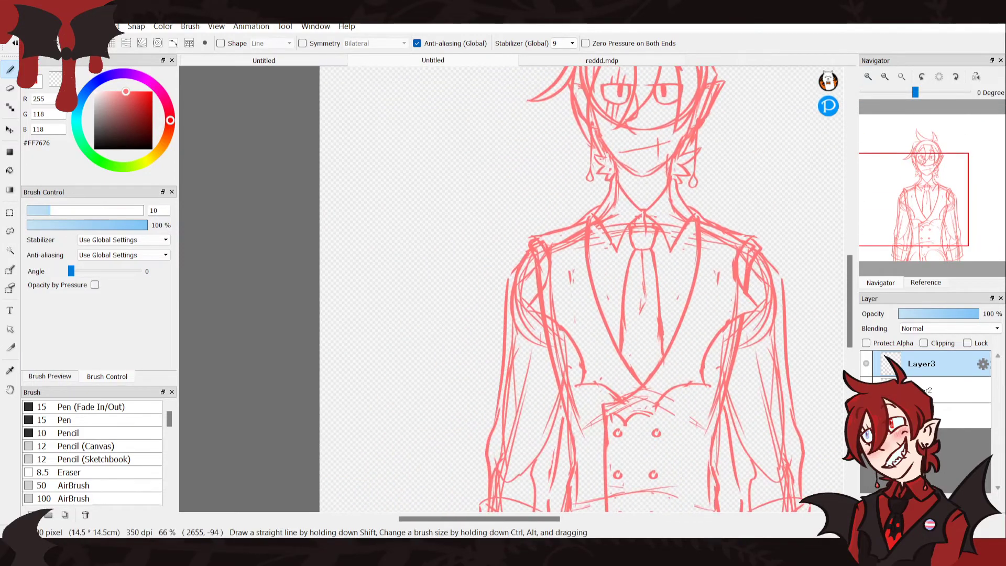
pyautogui.scroll(-3, 524, 386)
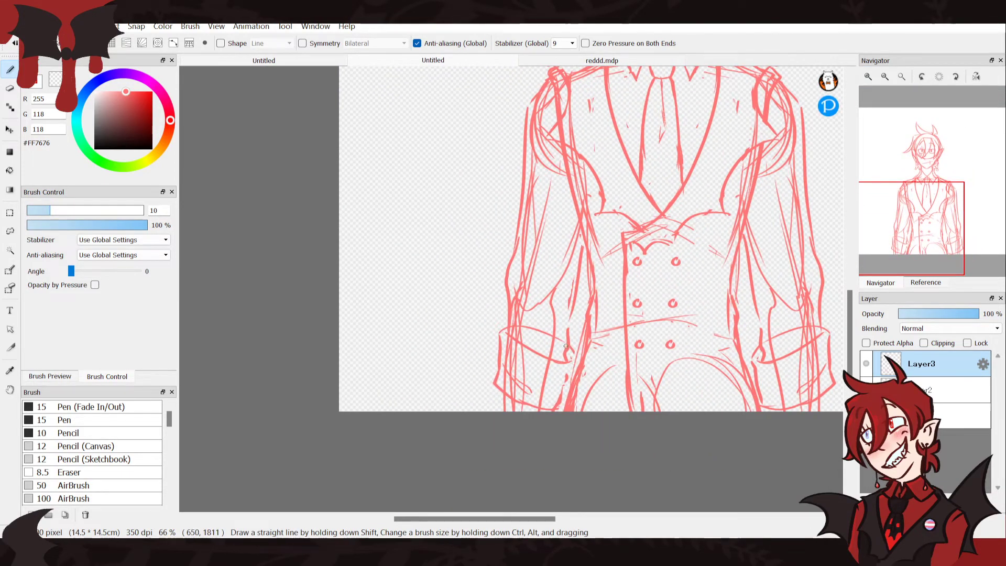
pyautogui.moveTo(573, 351); pyautogui.dragTo(560, 406)
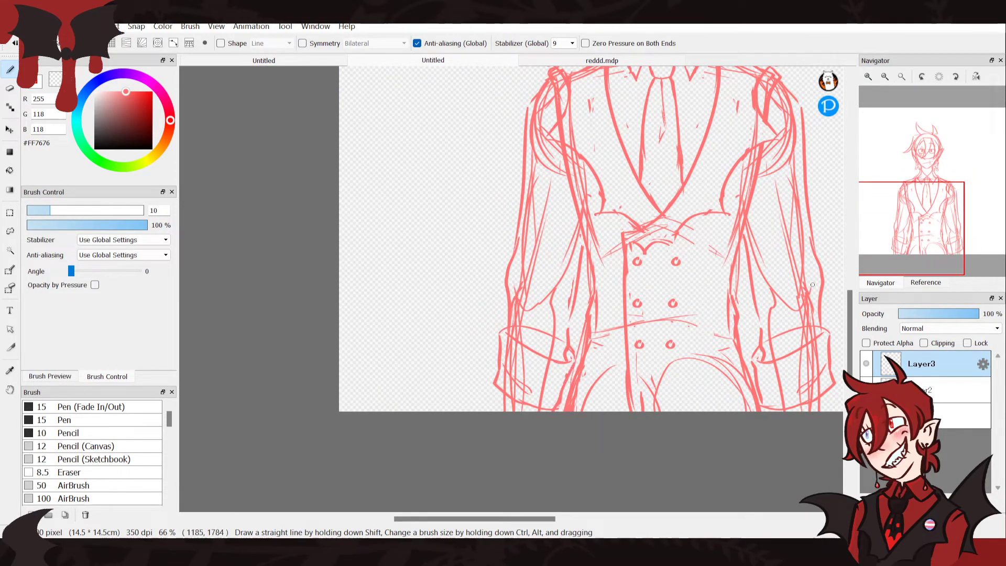
pyautogui.click(885, 76)
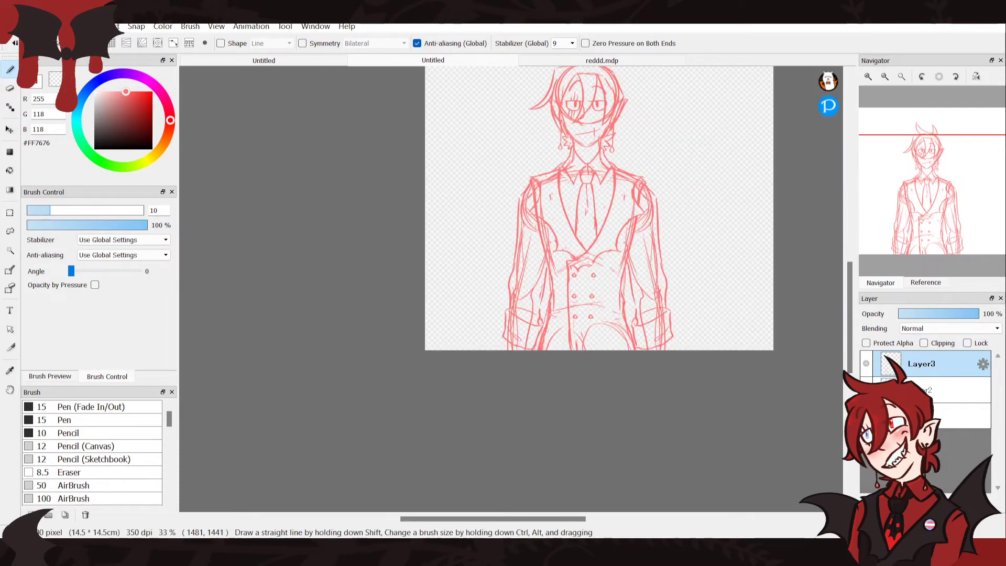
# Hide the bottom rough body layer to check the clothing lines, show it again and view the reference artwork
pyautogui.click(867, 415)
pyautogui.click(922, 416)
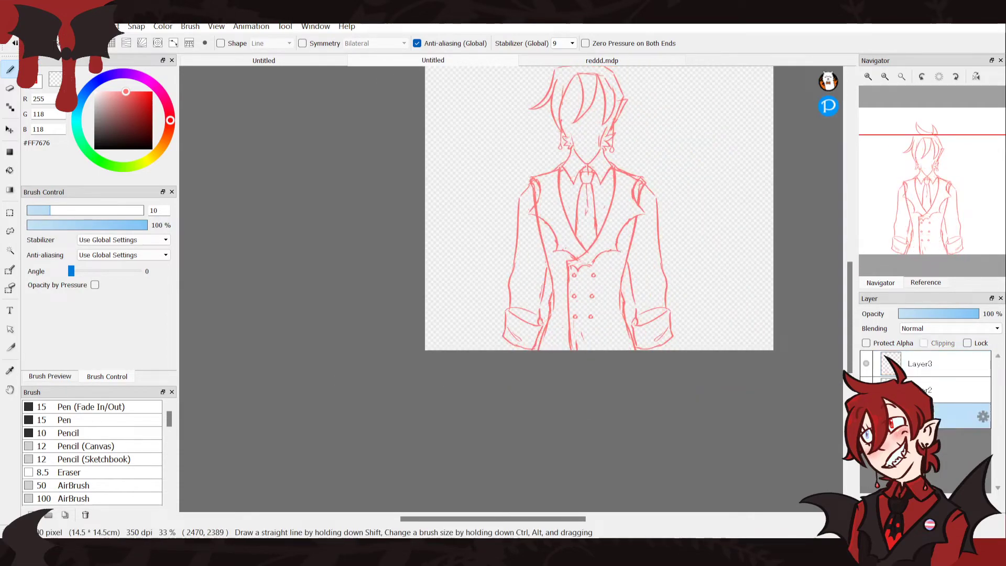
pyautogui.moveTo(917, 243); pyautogui.dragTo(919, 200)
pyautogui.moveTo(798, 502); pyautogui.dragTo(804, 489)
pyautogui.click(866, 415)
pyautogui.click(926, 282)
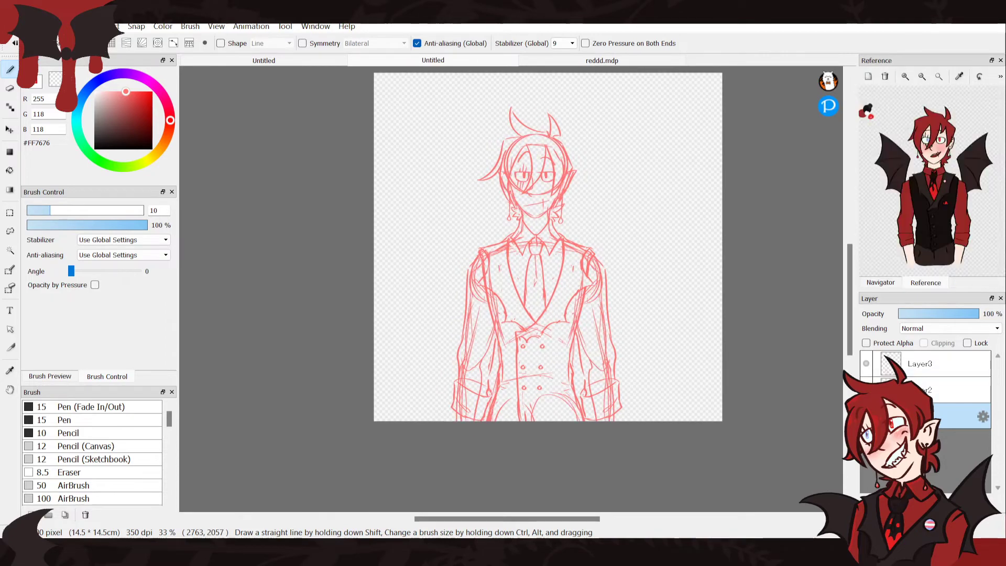
# Merge the mirrored sleeve layer, Layer3, down into Layer2
pyautogui.click(9, 231)
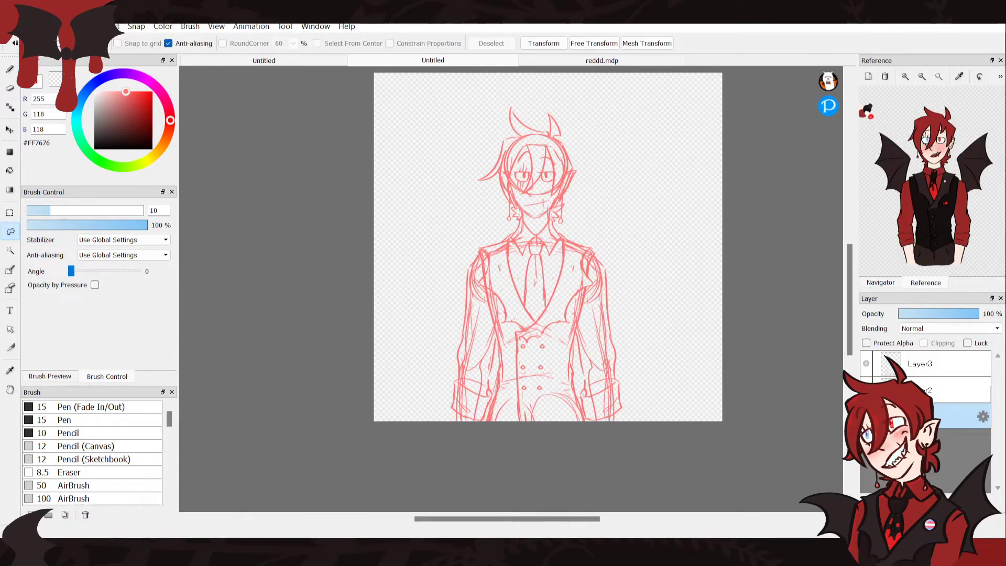
pyautogui.click(928, 389)
pyautogui.click(881, 282)
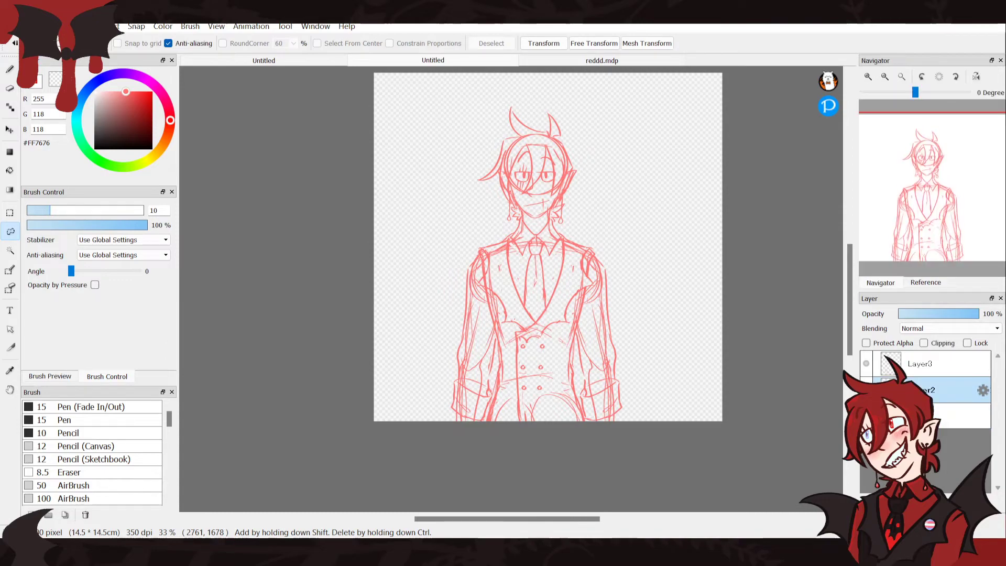
pyautogui.click(922, 77)
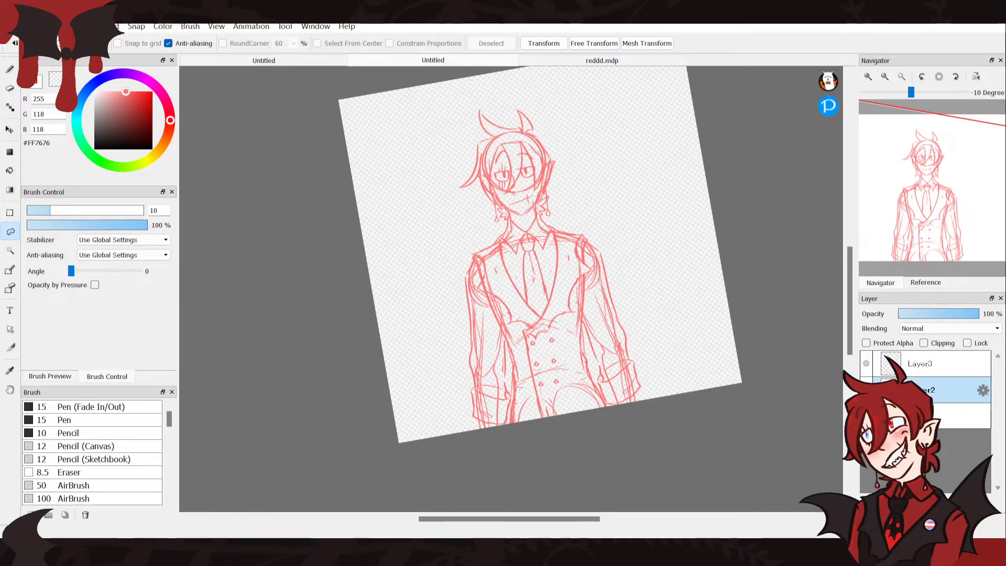
pyautogui.click(939, 76)
pyautogui.click(938, 364)
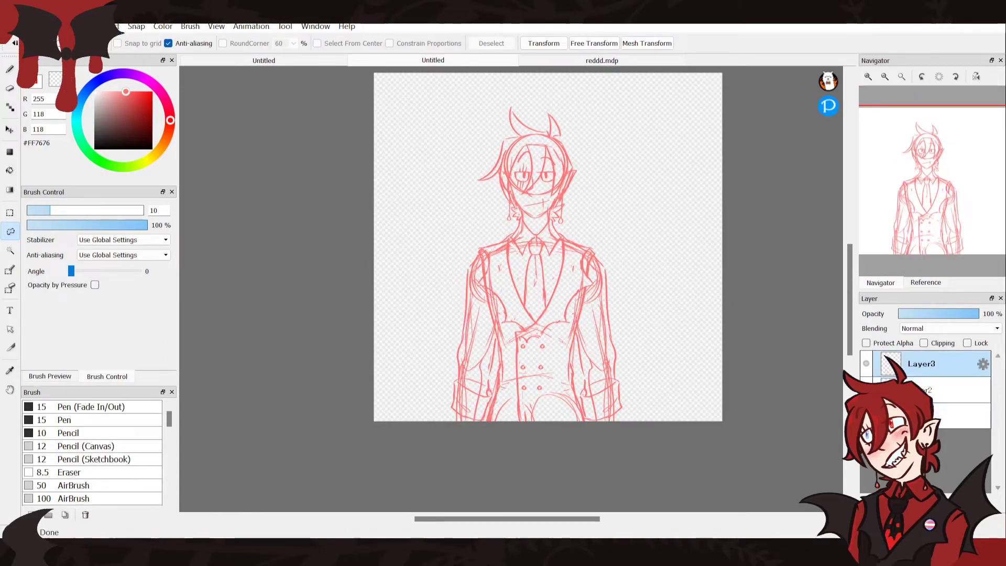
pyautogui.click(940, 504)
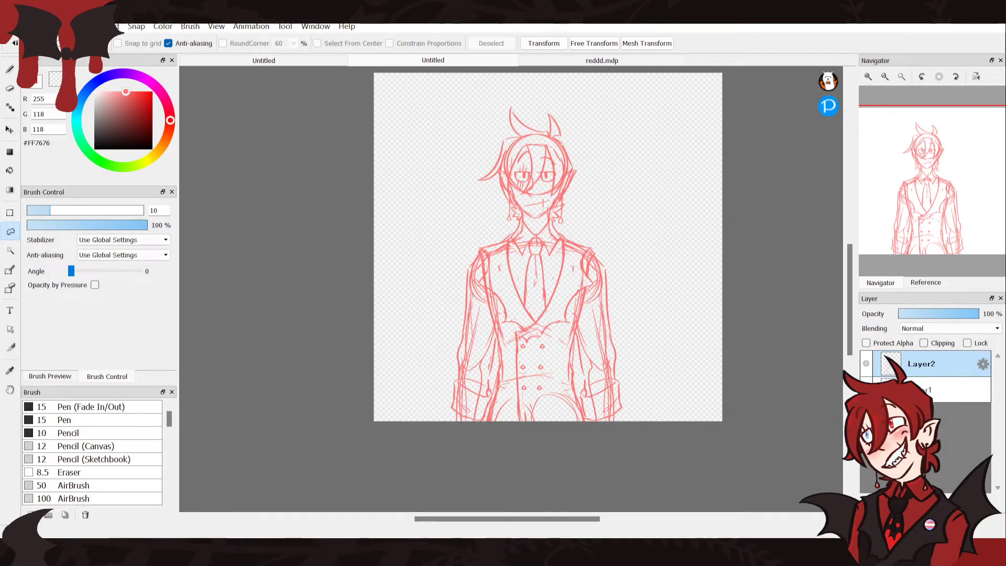
# Lasso the lower vest and hip area on both Layer2 and Layer1 and stretch it slightly downward and outward by its corners
pyautogui.keyDown('shift'); pyautogui.click(950, 390); pyautogui.keyUp('shift')
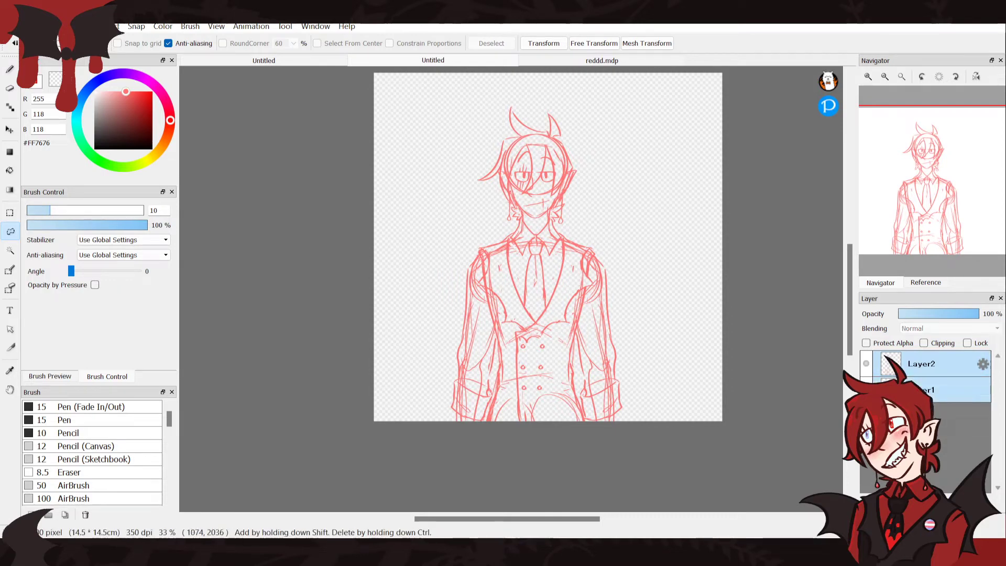
pyautogui.moveTo(585, 426)
pyautogui.mouseDown()
pyautogui.moveTo(578, 375)
pyautogui.moveTo(555, 385)
pyautogui.mouseUp()
pyautogui.moveTo(585, 430); pyautogui.dragTo(586, 429)
pyautogui.hotkey('ctrl', 't')
pyautogui.moveTo(487, 396); pyautogui.dragTo(489, 405)
pyautogui.moveTo(586, 396); pyautogui.dragTo(582, 408)
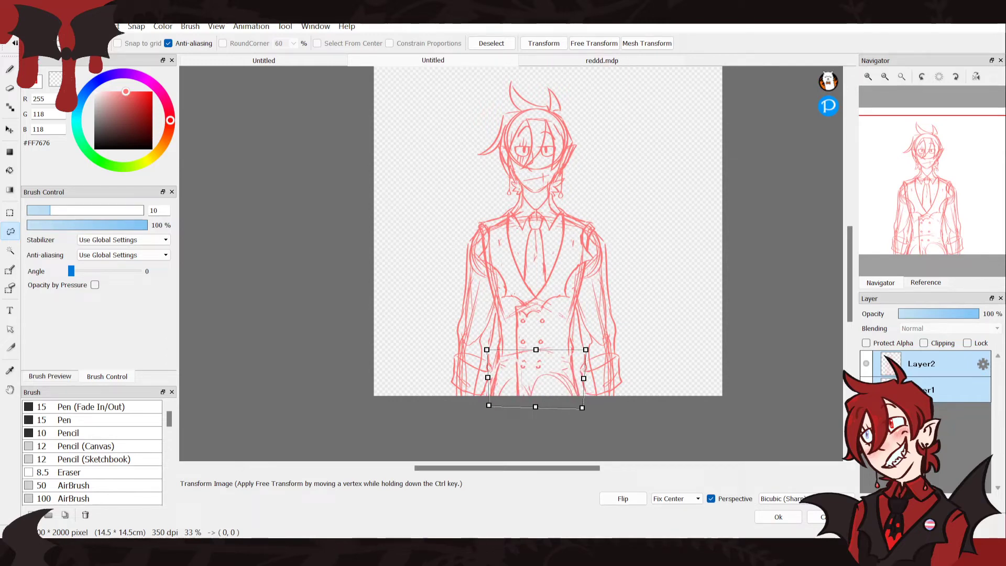
pyautogui.moveTo(489, 405)
pyautogui.mouseDown()
pyautogui.moveTo(478, 411)
pyautogui.moveTo(492, 418)
pyautogui.moveTo(485, 410)
pyautogui.mouseUp()
pyautogui.moveTo(487, 350); pyautogui.dragTo(480, 342)
pyautogui.moveTo(586, 349); pyautogui.dragTo(584, 347)
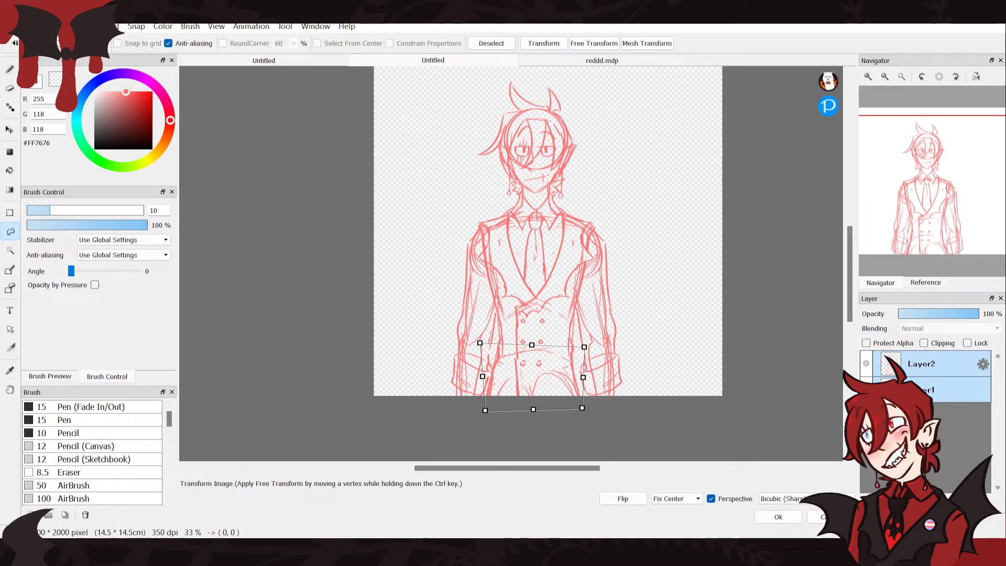
pyautogui.click(778, 517)
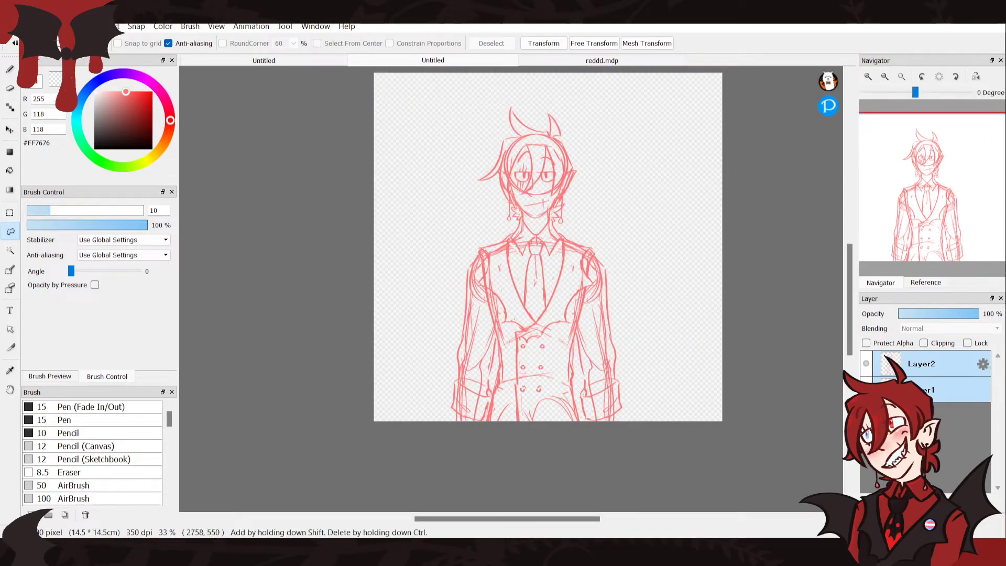
# Lasso the hip area below the vest, reshape it with a perspective transform, and check the figure with the canvas mirrored
pyautogui.click(977, 77)
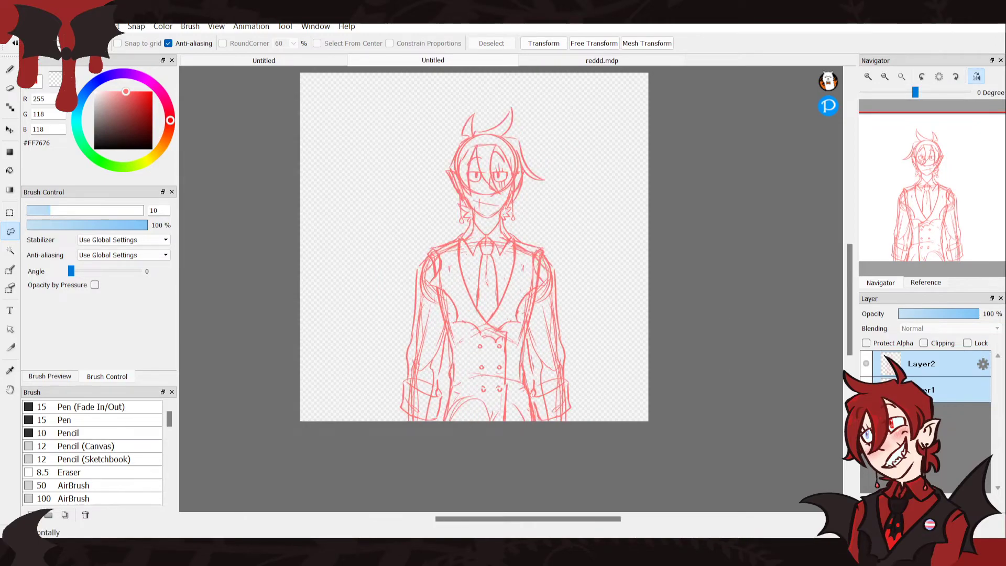
pyautogui.click(976, 76)
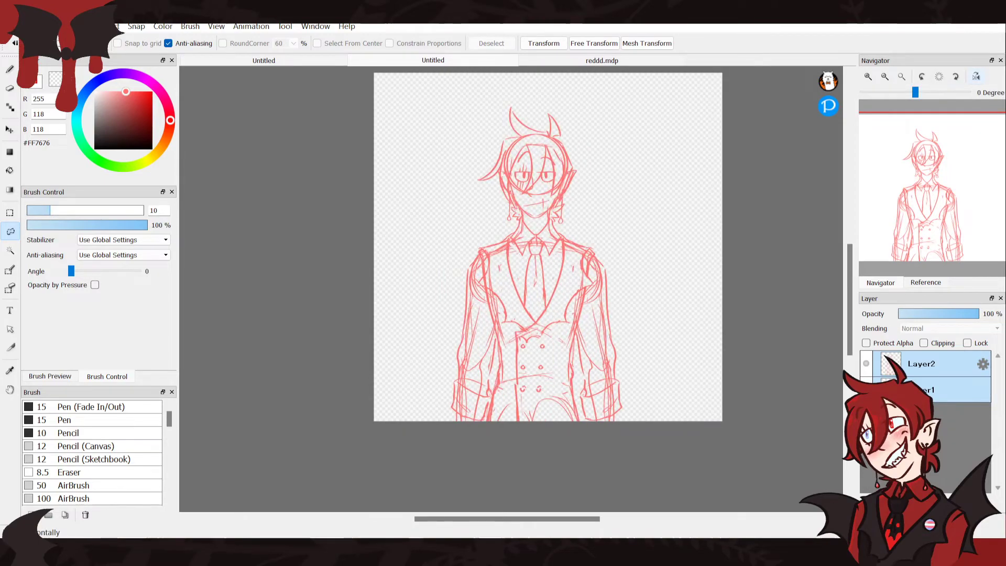
pyautogui.moveTo(499, 384); pyautogui.dragTo(489, 418)
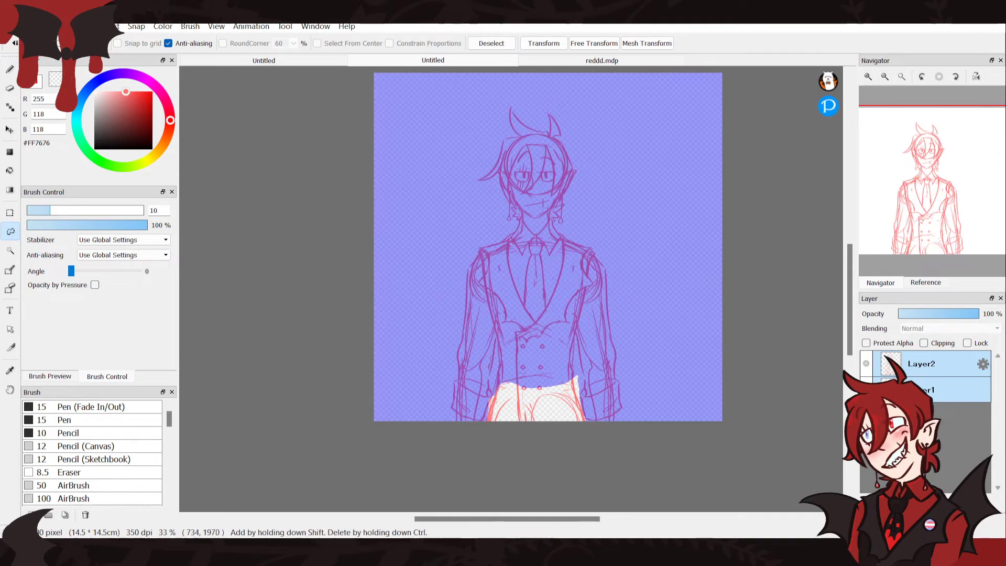
pyautogui.hotkey('ctrl', 't')
pyautogui.moveTo(586, 396); pyautogui.dragTo(576, 405)
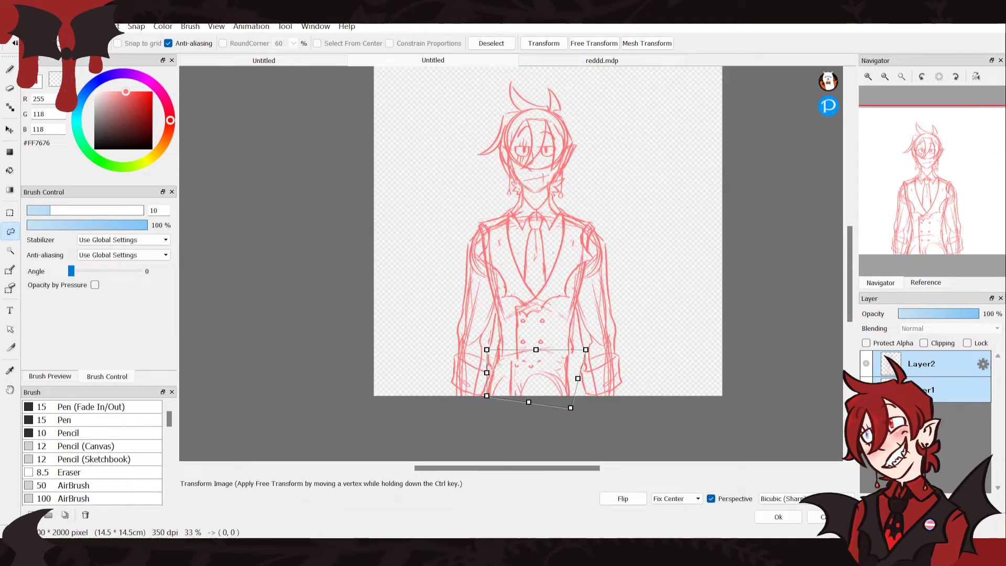
pyautogui.moveTo(487, 396); pyautogui.dragTo(480, 420)
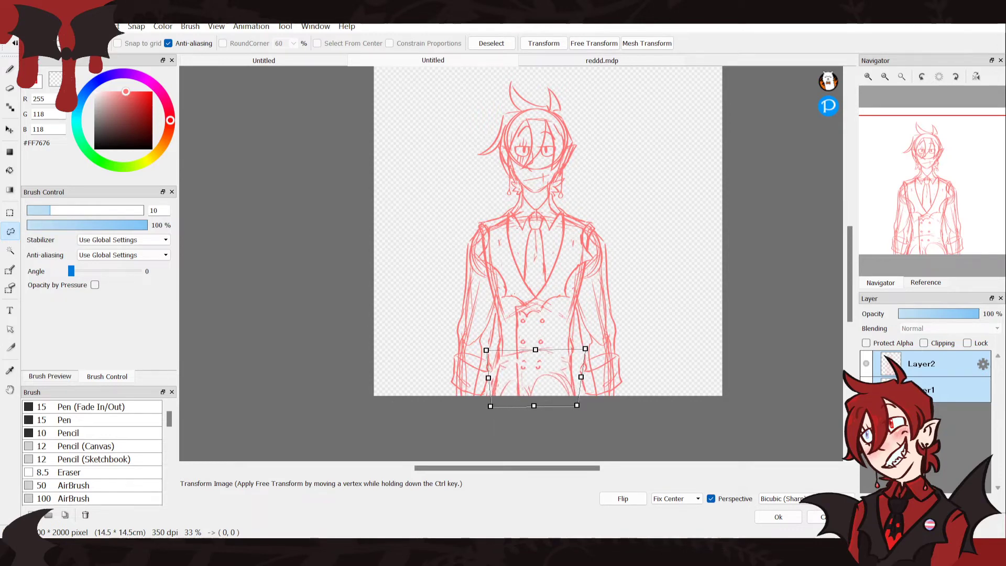
pyautogui.moveTo(577, 405); pyautogui.dragTo(585, 417)
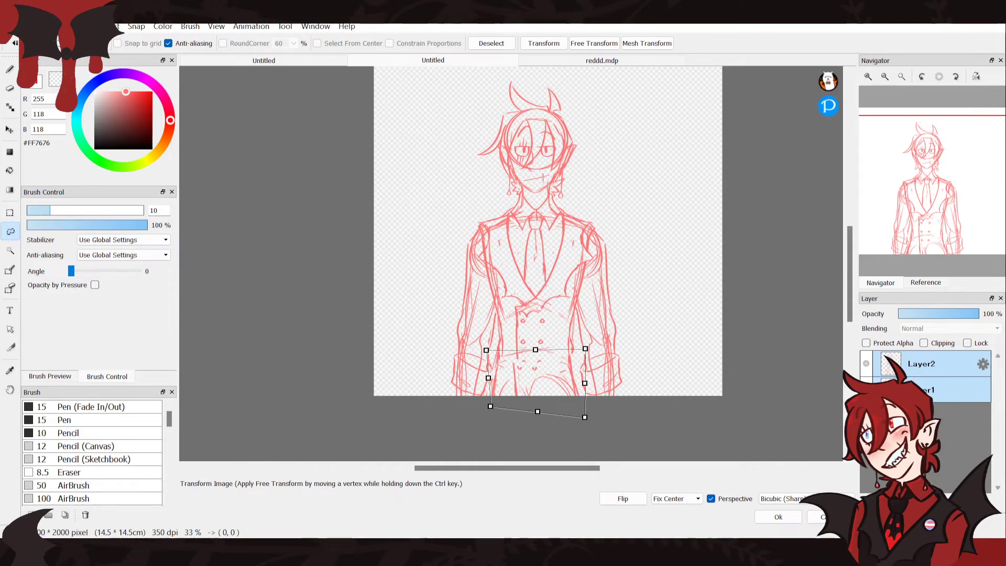
pyautogui.click(778, 517)
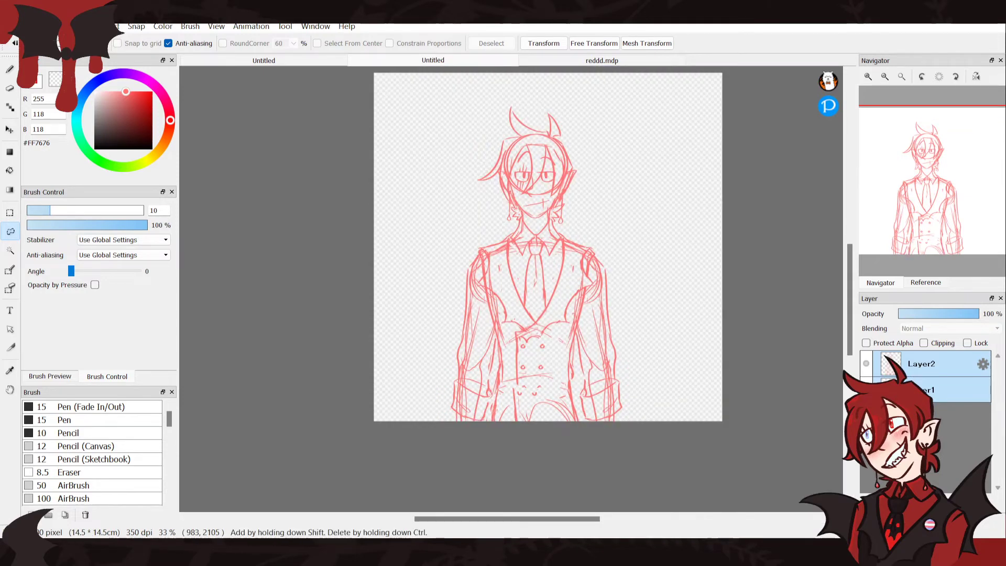
pyautogui.click(977, 77)
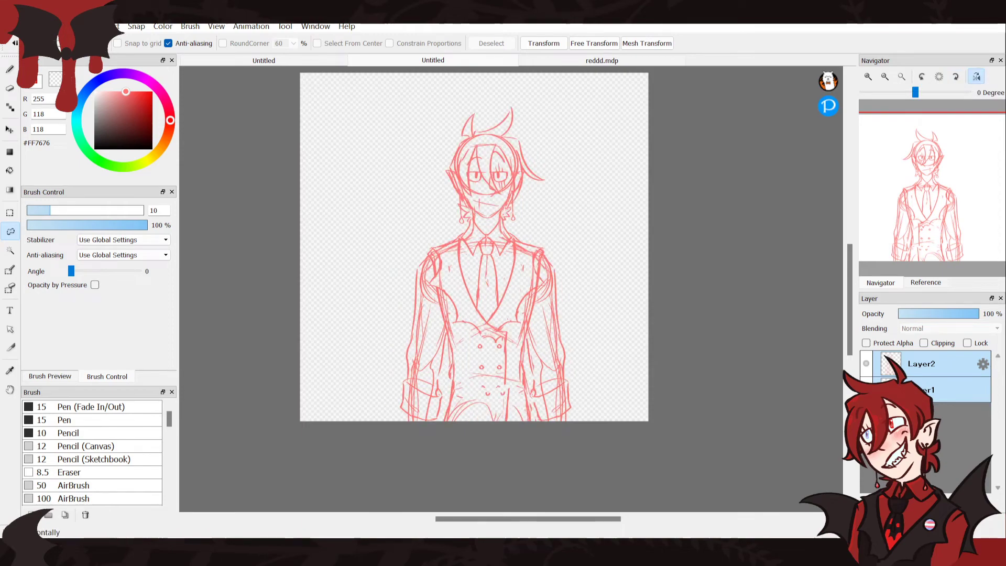
pyautogui.click(977, 77)
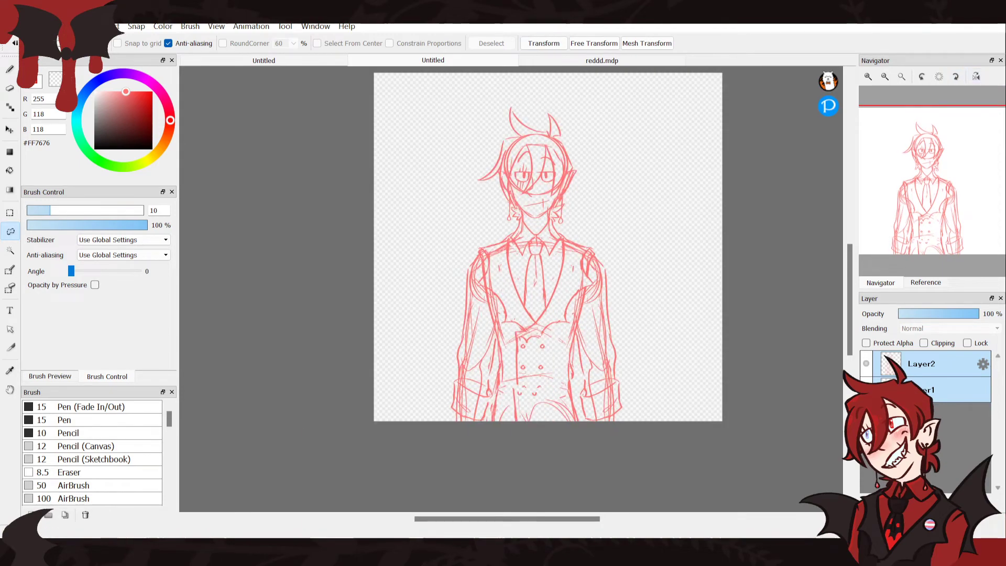
# Clean up the lower front edge of the vest with the brush and redraw its bottom pair of buttons as circles
pyautogui.click(10, 89)
pyautogui.press('b')
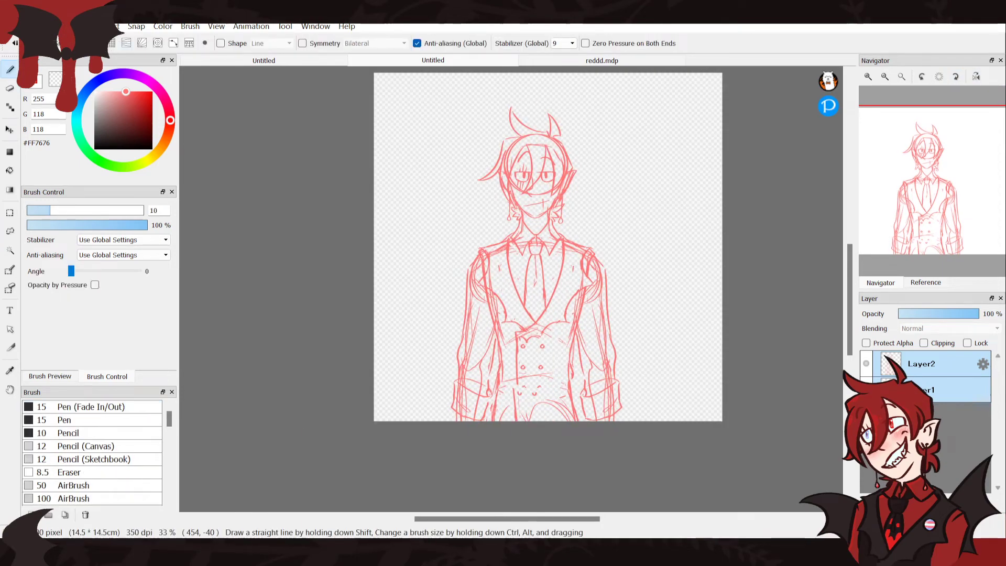
pyautogui.click(868, 77)
pyautogui.scroll(-10, 552, 288)
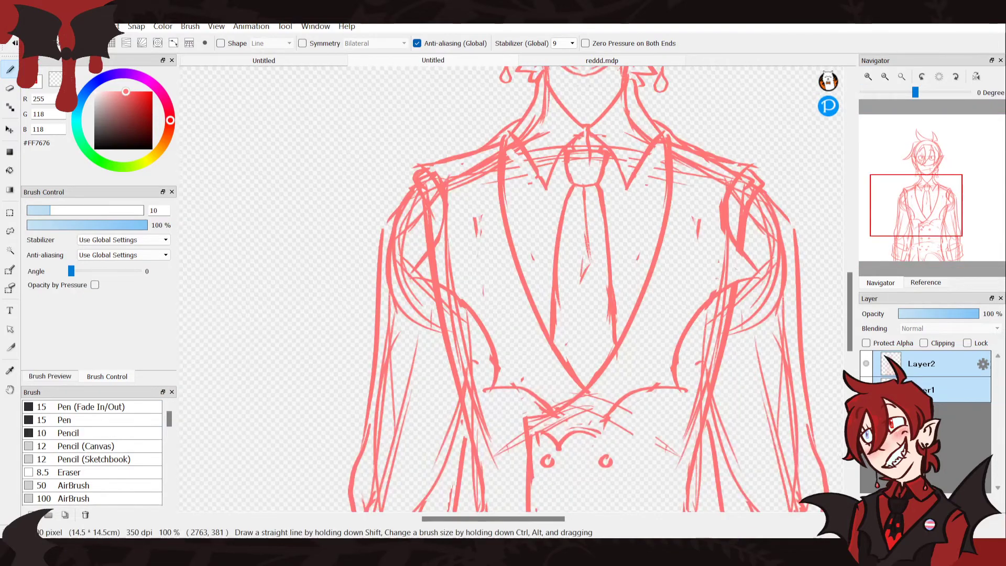
pyautogui.moveTo(576, 240); pyautogui.dragTo(590, 343)
pyautogui.moveTo(360, 259); pyautogui.dragTo(356, 321)
pyautogui.moveTo(413, 224); pyautogui.dragTo(414, 376)
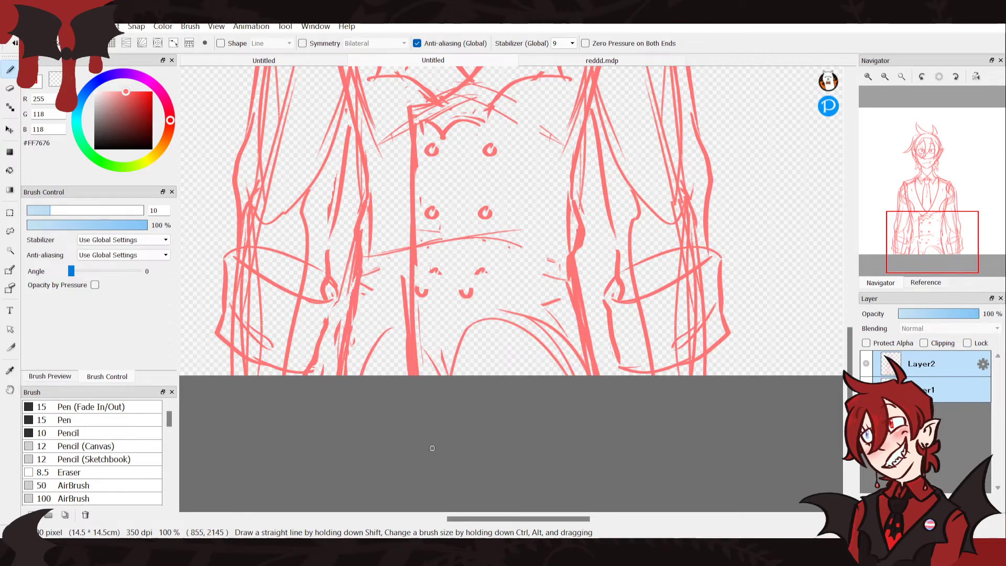
pyautogui.moveTo(418, 241); pyautogui.dragTo(414, 416)
pyautogui.moveTo(403, 276)
pyautogui.mouseDown()
pyautogui.moveTo(407, 397)
pyautogui.moveTo(433, 437)
pyautogui.mouseUp()
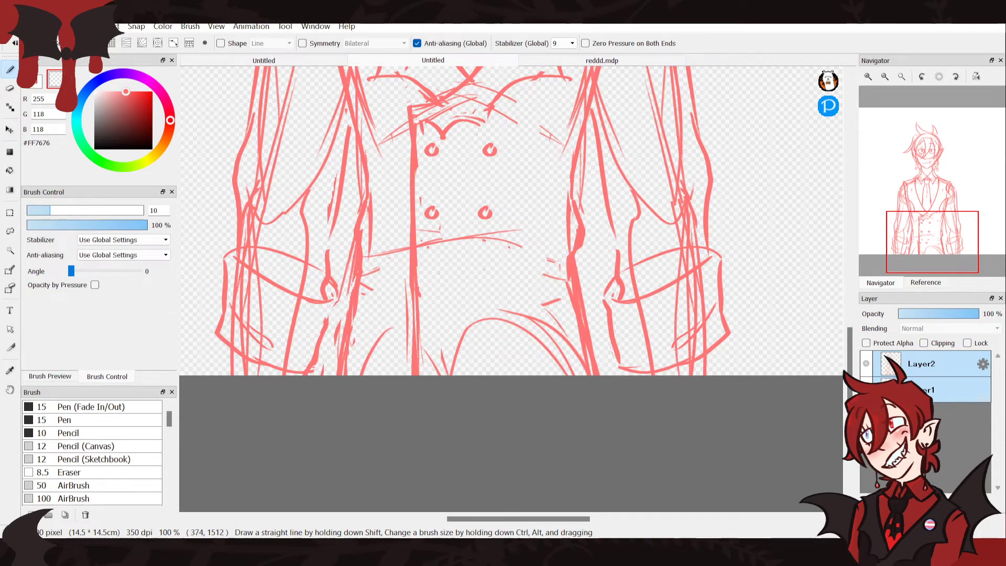
pyautogui.moveTo(426, 284); pyautogui.dragTo(475, 276)
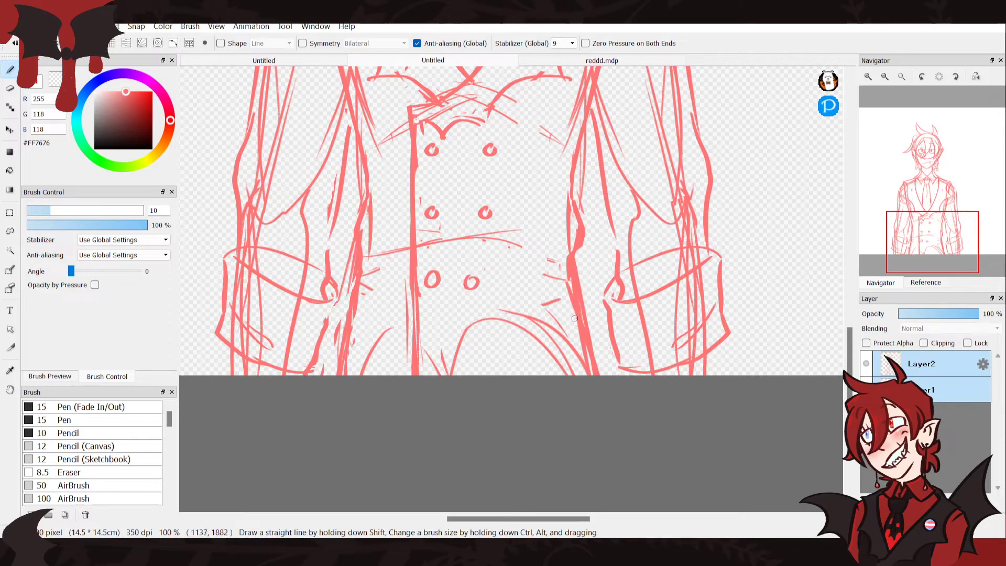
# Draw the vest's curved bottom hem across the hips and join it to the vertical front edge
pyautogui.moveTo(572, 303)
pyautogui.mouseDown()
pyautogui.moveTo(418, 332)
pyautogui.moveTo(470, 336)
pyautogui.moveTo(582, 287)
pyautogui.moveTo(576, 272)
pyautogui.moveTo(583, 288)
pyautogui.moveTo(545, 315)
pyautogui.mouseUp()
pyautogui.moveTo(414, 327)
pyautogui.mouseDown()
pyautogui.moveTo(344, 313)
pyautogui.moveTo(418, 329)
pyautogui.moveTo(372, 323)
pyautogui.moveTo(416, 340)
pyautogui.moveTo(413, 364)
pyautogui.mouseUp()
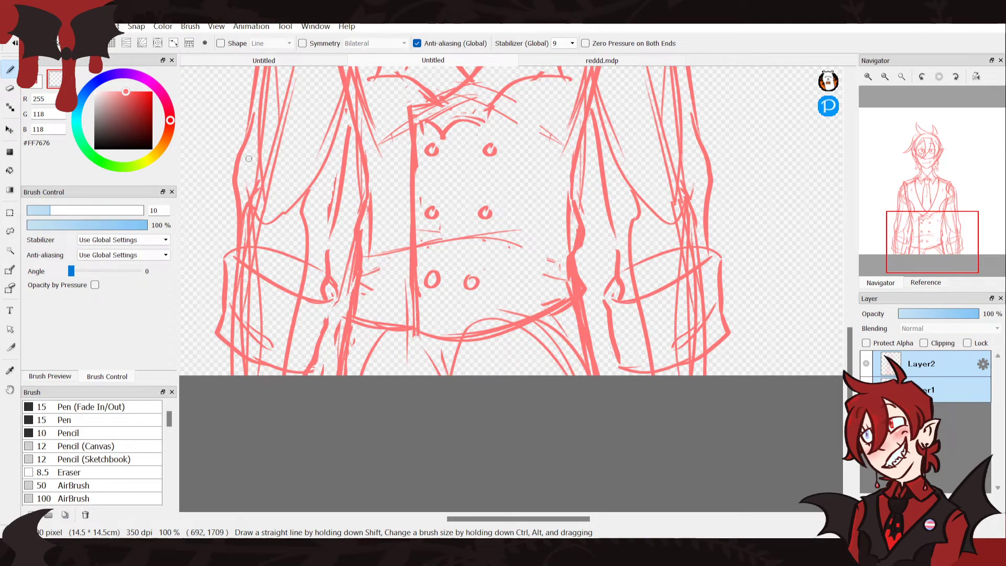
pyautogui.moveTo(413, 310); pyautogui.dragTo(416, 346)
pyautogui.moveTo(415, 285); pyautogui.dragTo(417, 352)
pyautogui.moveTo(414, 308); pyautogui.dragTo(416, 340)
pyautogui.moveTo(416, 338); pyautogui.dragTo(473, 337)
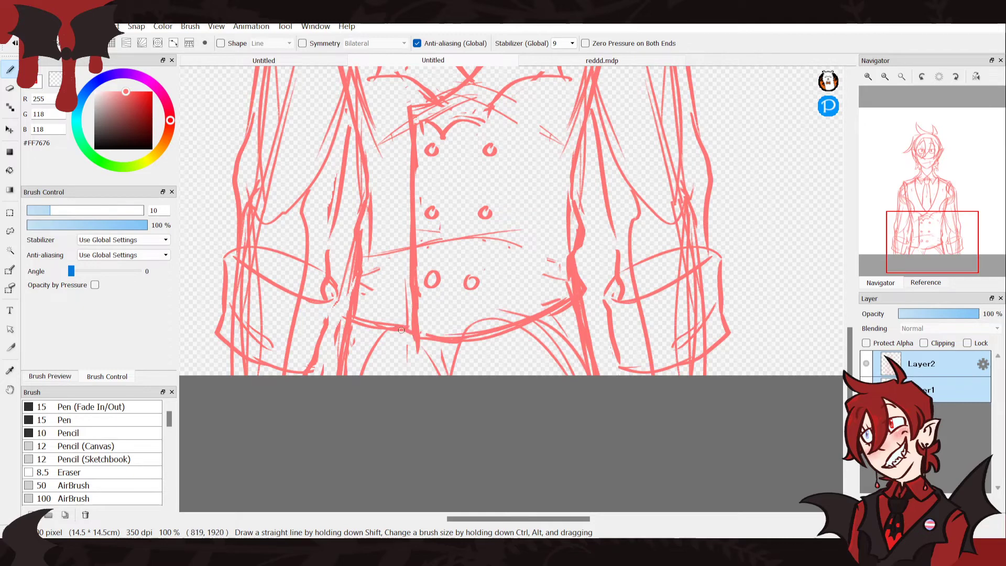
# Sketch the crotch folds and the inner leg line of the trousers just below the vest hem
pyautogui.moveTo(434, 340); pyautogui.dragTo(450, 382)
pyautogui.moveTo(458, 342); pyautogui.dragTo(447, 384)
pyautogui.moveTo(528, 346); pyautogui.dragTo(568, 368)
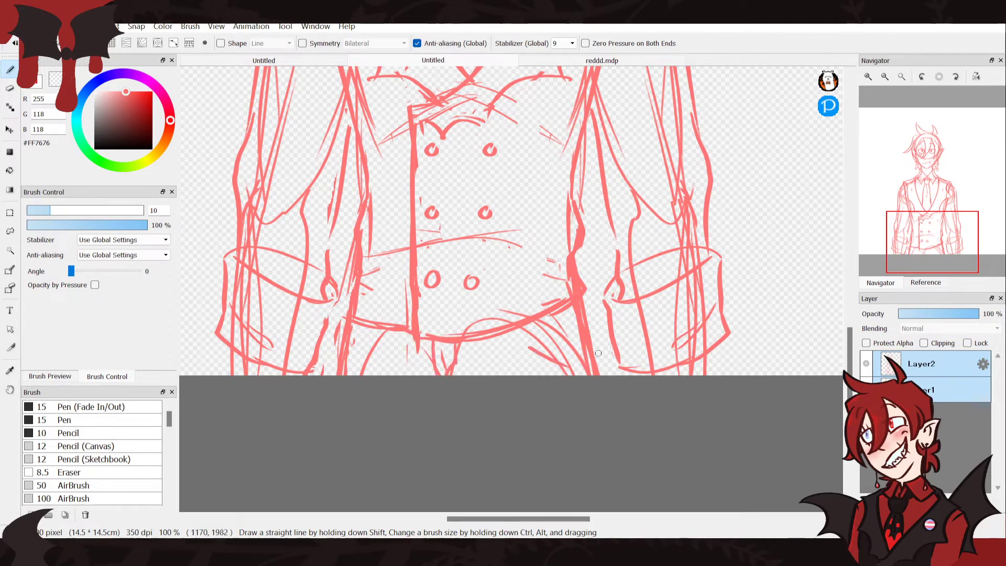
# Tidy the vest's side contours at the waist and try a zigzag detail below the lapel
pyautogui.moveTo(923, 237); pyautogui.dragTo(920, 238)
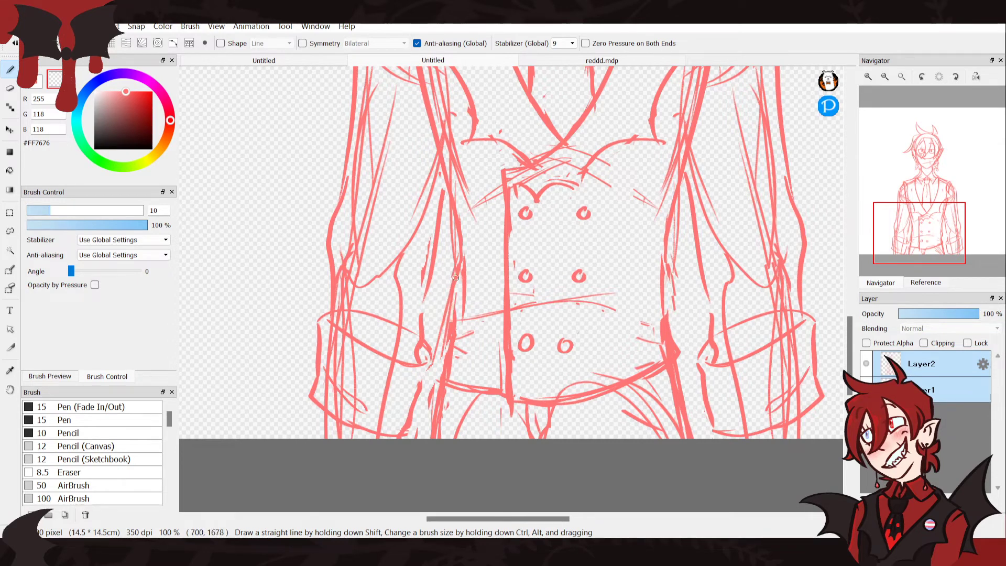
pyautogui.moveTo(456, 268); pyautogui.dragTo(457, 323)
pyautogui.moveTo(664, 263); pyautogui.dragTo(666, 307)
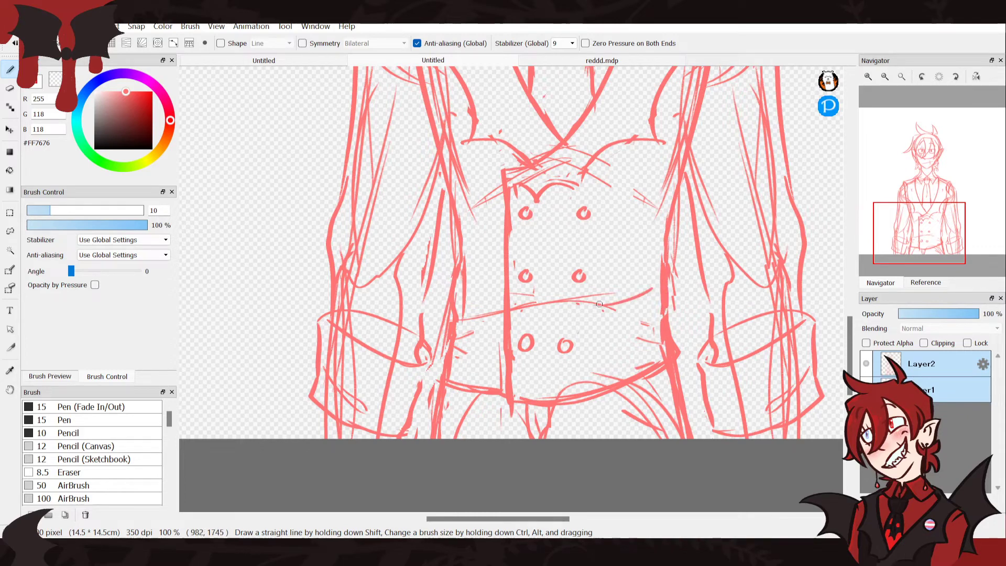
pyautogui.moveTo(662, 169)
pyautogui.mouseDown()
pyautogui.moveTo(596, 172)
pyautogui.moveTo(604, 182)
pyautogui.moveTo(649, 176)
pyautogui.moveTo(650, 163)
pyautogui.moveTo(620, 168)
pyautogui.moveTo(621, 159)
pyautogui.moveTo(604, 174)
pyautogui.moveTo(655, 190)
pyautogui.moveTo(629, 185)
pyautogui.mouseUp()
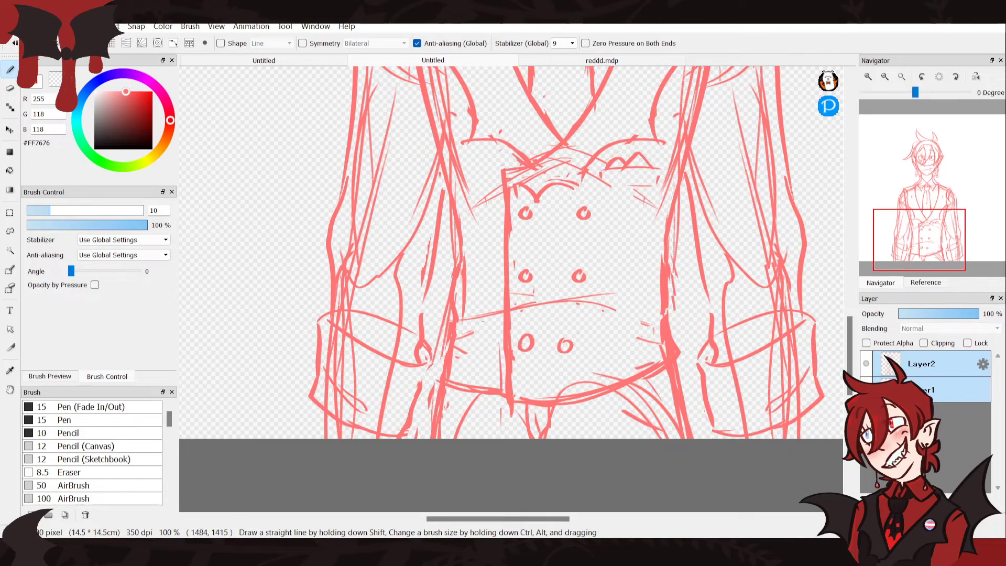
# Draw a small round badge on the vest's chest, between the lapel and the shoulder opposite the hair tuft
pyautogui.click(902, 76)
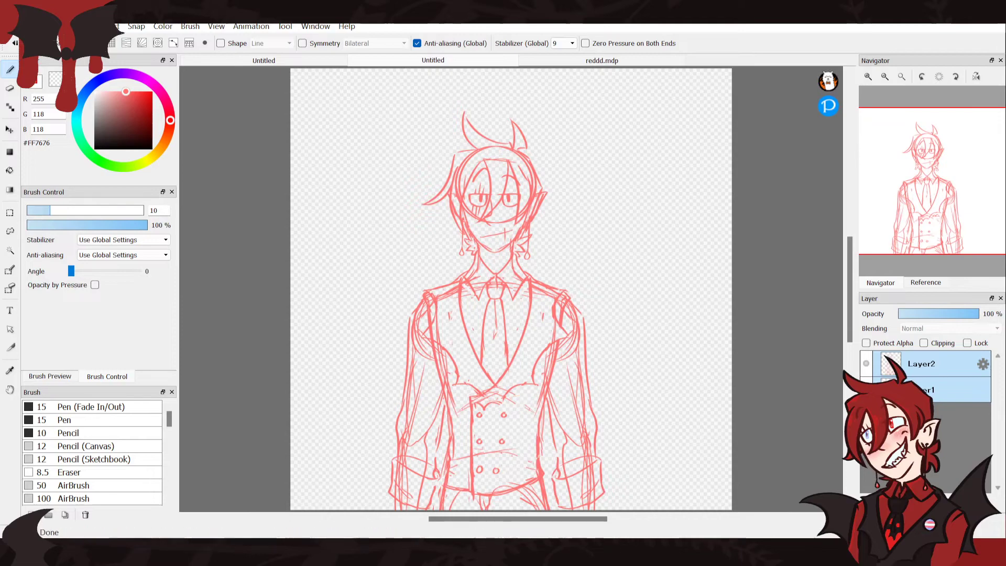
pyautogui.click(868, 76)
pyautogui.click(869, 76)
pyautogui.click(869, 76)
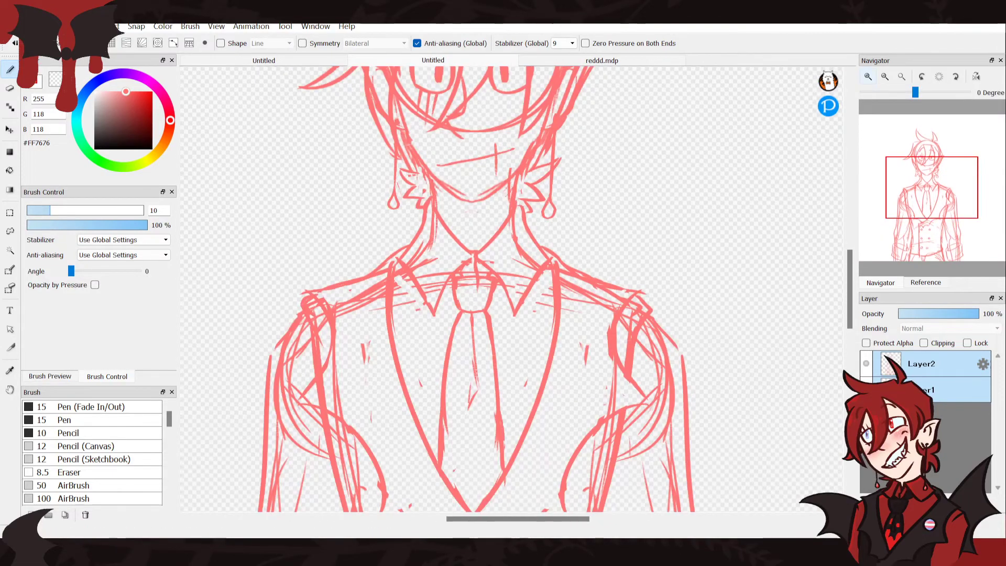
pyautogui.moveTo(588, 360); pyautogui.dragTo(588, 362)
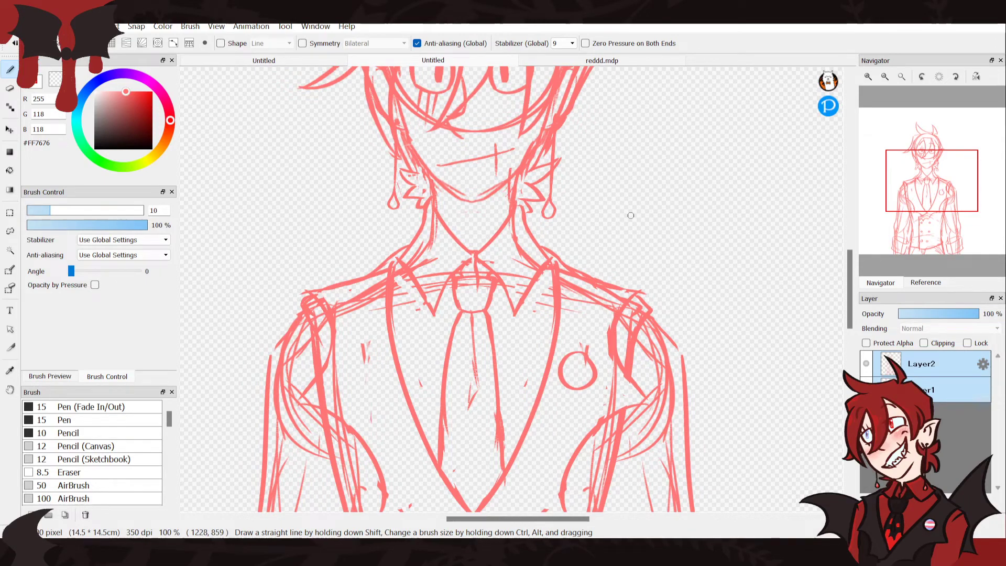
pyautogui.scroll(-3, 631, 215)
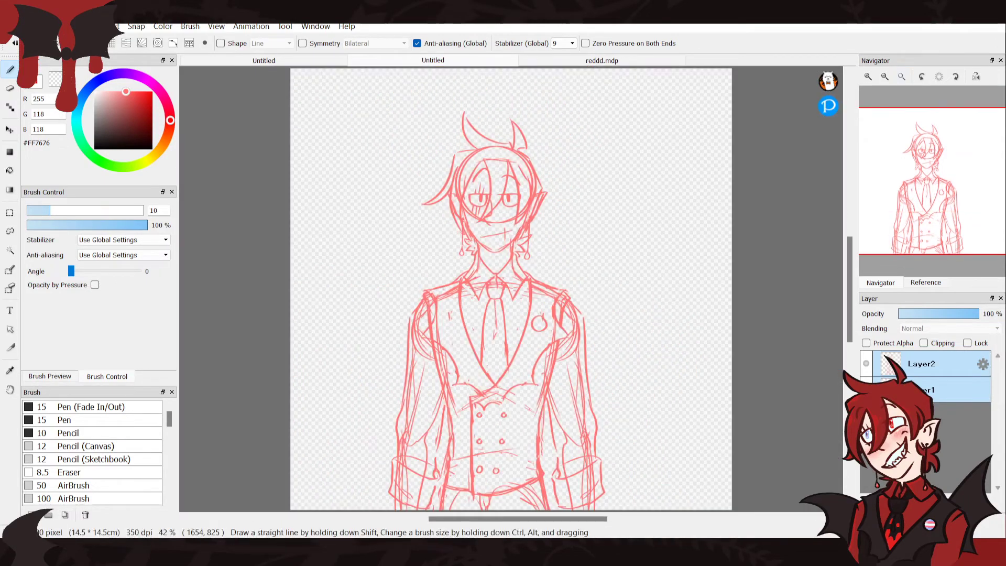
# Select only Layer2 and connect the outline between the cuff opening and the cuff edge on the sleeve opposite the badge
pyautogui.click(938, 365)
pyautogui.click(866, 364)
pyautogui.click(866, 364)
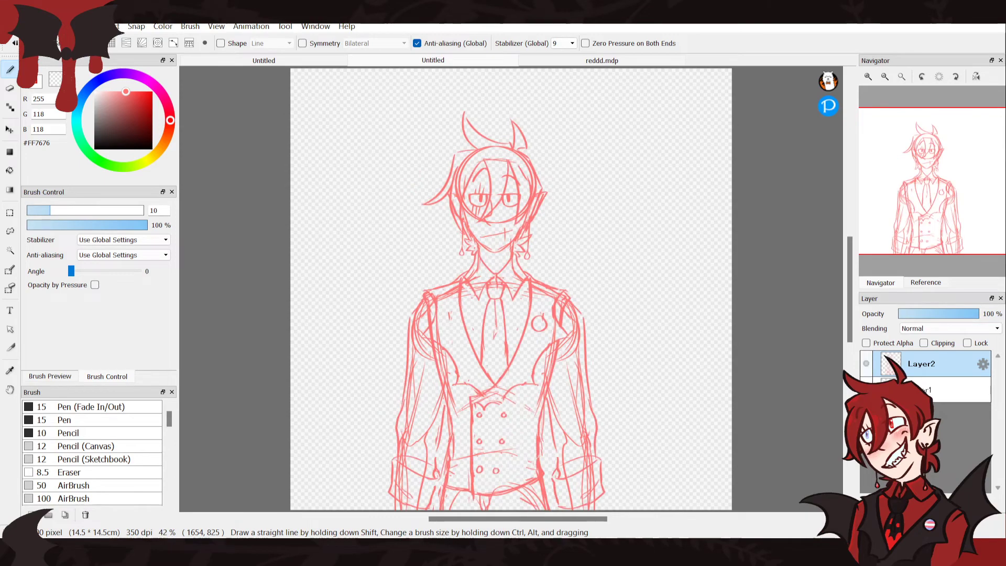
pyautogui.moveTo(915, 209); pyautogui.dragTo(910, 208)
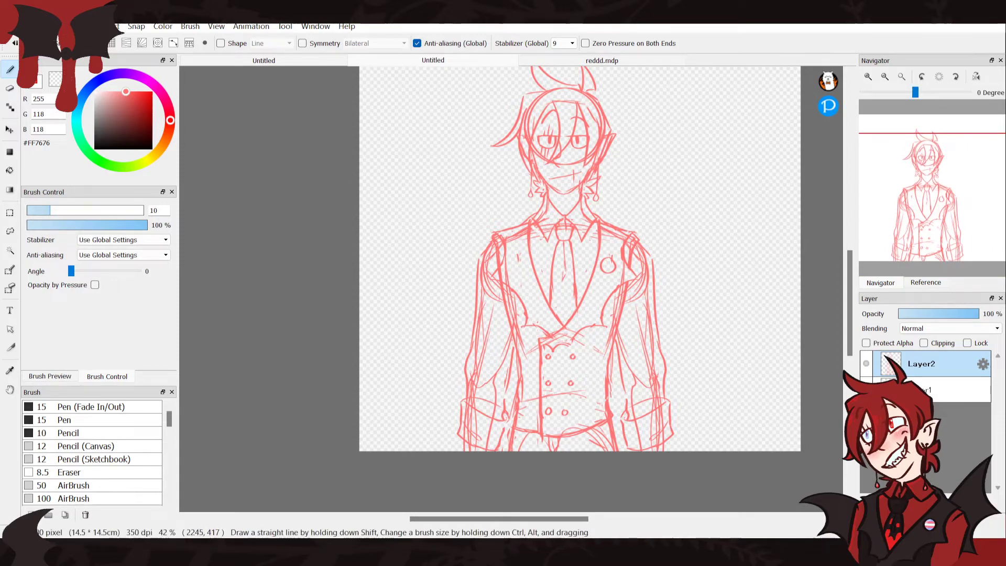
pyautogui.click(869, 76)
pyautogui.click(869, 76)
pyautogui.moveTo(850, 312); pyautogui.dragTo(851, 371)
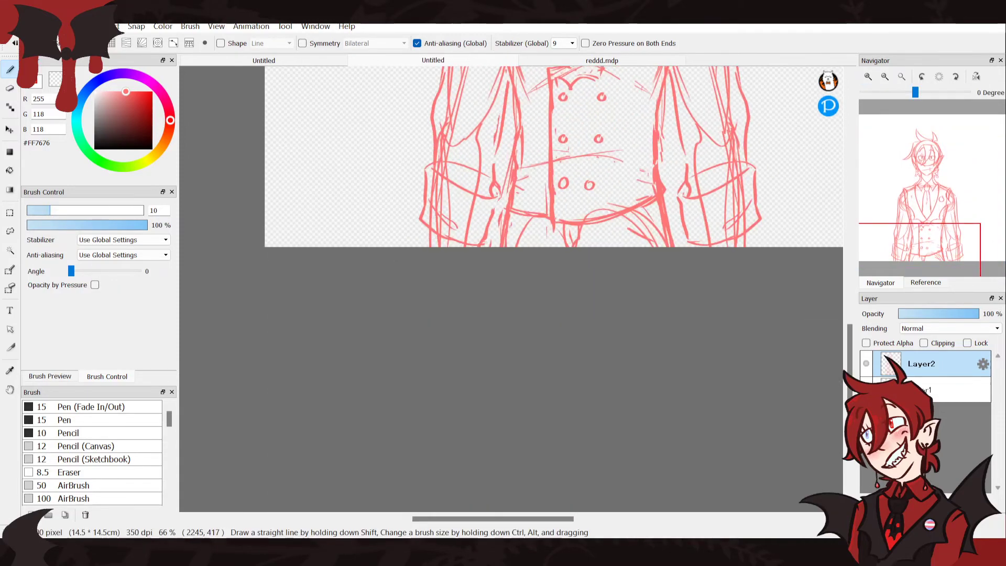
pyautogui.scroll(3, 525, 262)
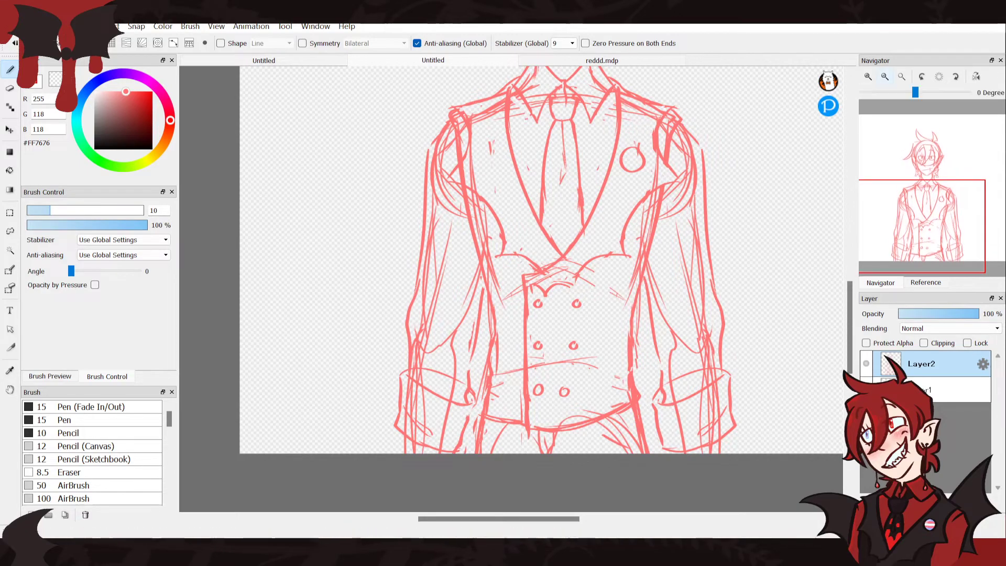
pyautogui.scroll(4, 799, 259)
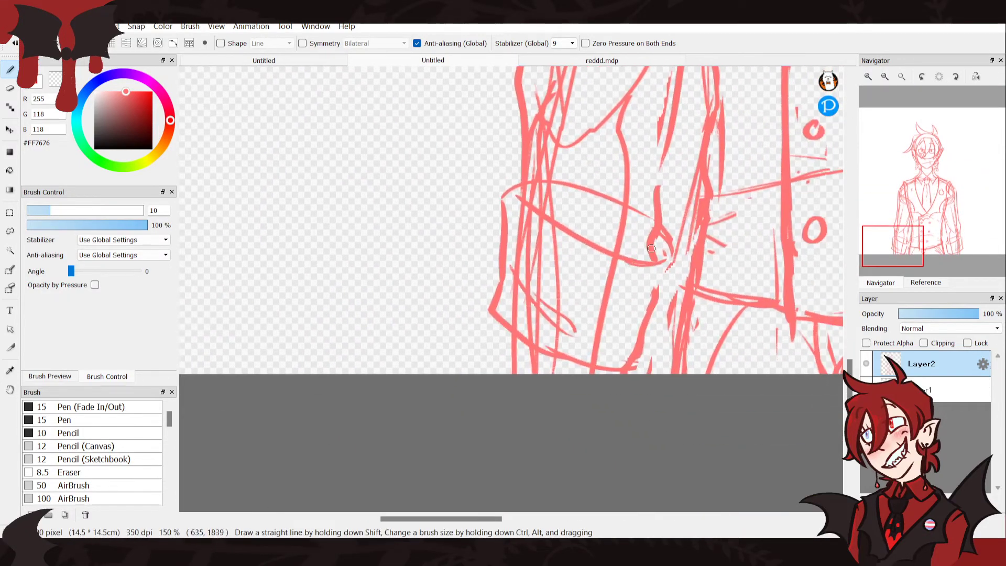
pyautogui.moveTo(668, 236); pyautogui.dragTo(660, 287)
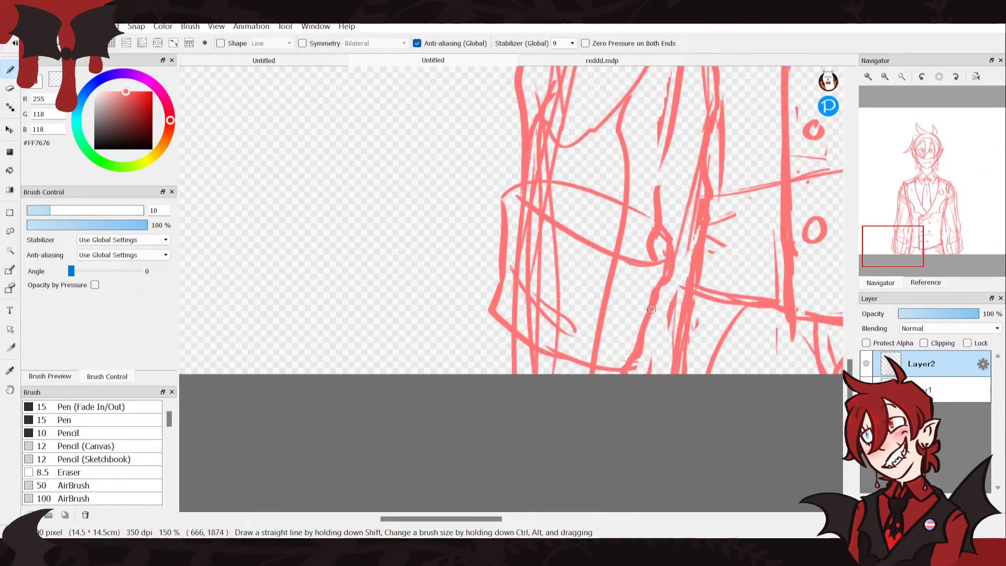
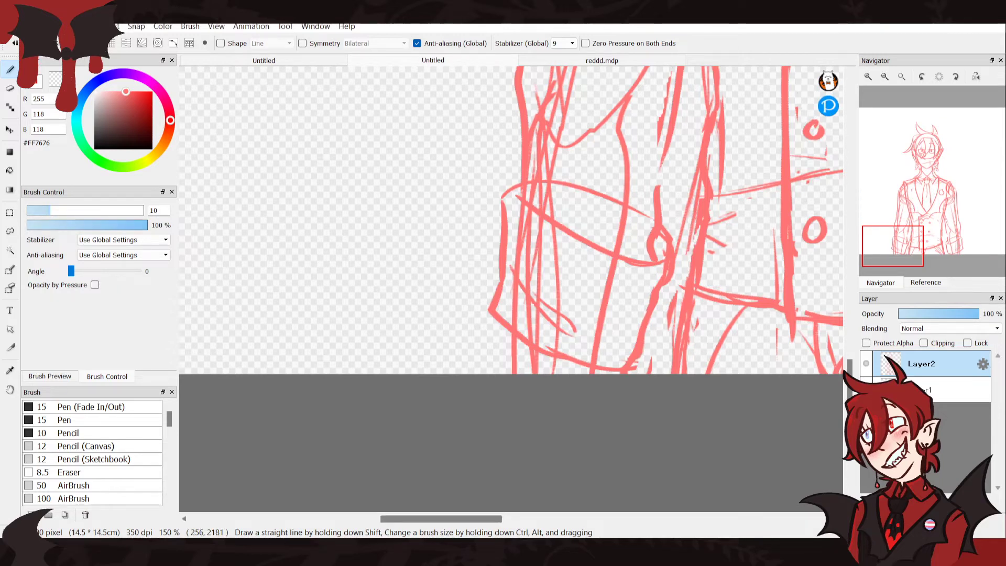
# Add a new layer, sketch a curved stroke rising from the shoulder beside the badge, and bring up the character reference image
pyautogui.doubleClick(885, 77)
pyautogui.click(886, 76)
pyautogui.moveTo(935, 218)
pyautogui.mouseDown()
pyautogui.moveTo(928, 194)
pyautogui.moveTo(926, 202)
pyautogui.mouseUp()
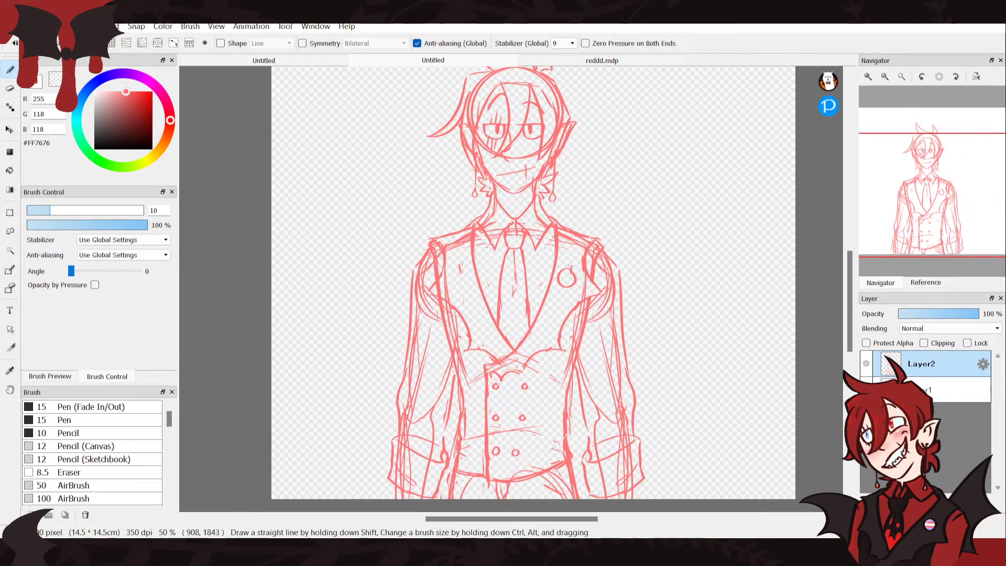
pyautogui.hotkey('ctrl', 'shift', 'n')
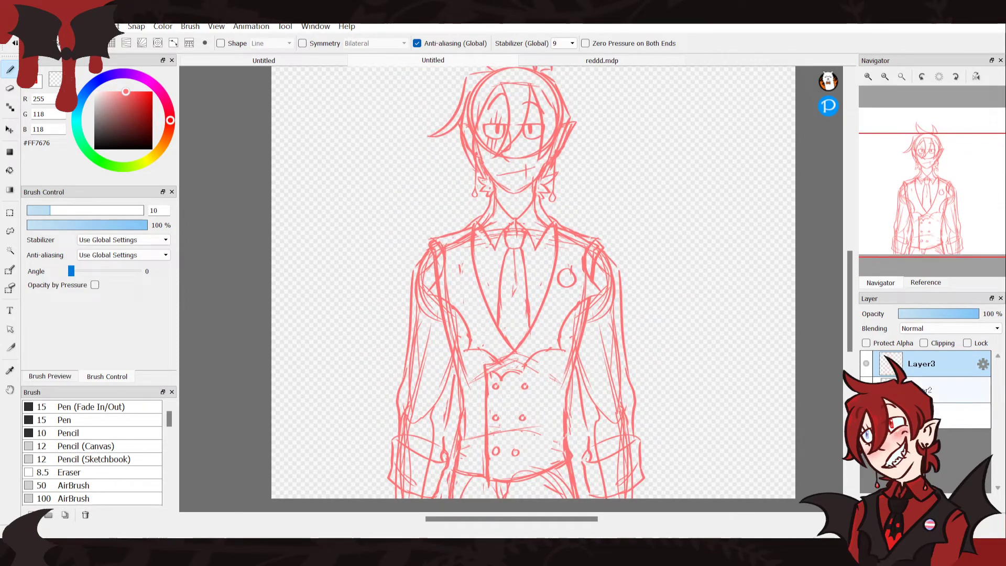
pyautogui.moveTo(561, 295)
pyautogui.mouseDown()
pyautogui.moveTo(601, 240)
pyautogui.moveTo(607, 202)
pyautogui.mouseUp()
pyautogui.click(885, 77)
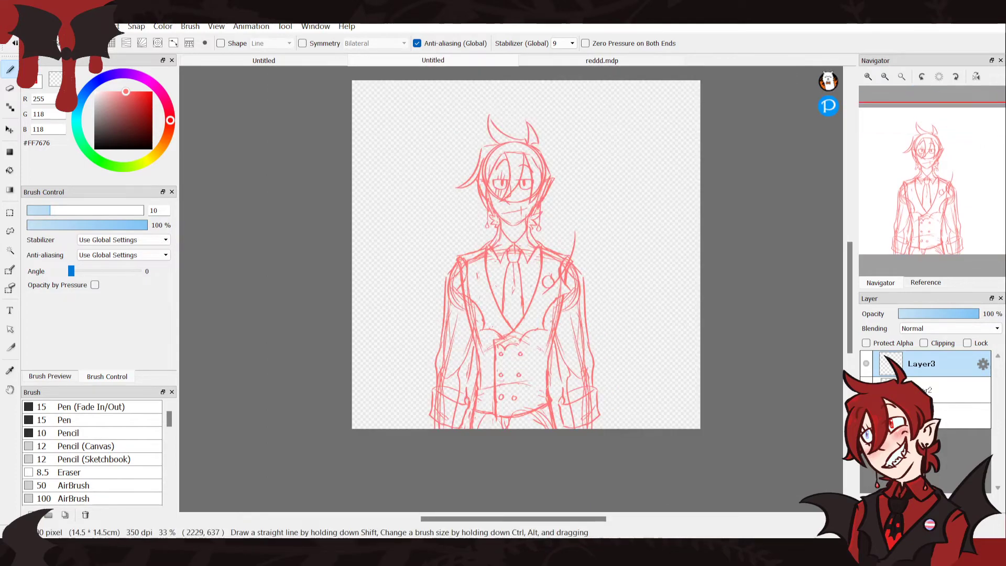
pyautogui.moveTo(926, 291); pyautogui.dragTo(926, 283)
pyautogui.click(926, 275)
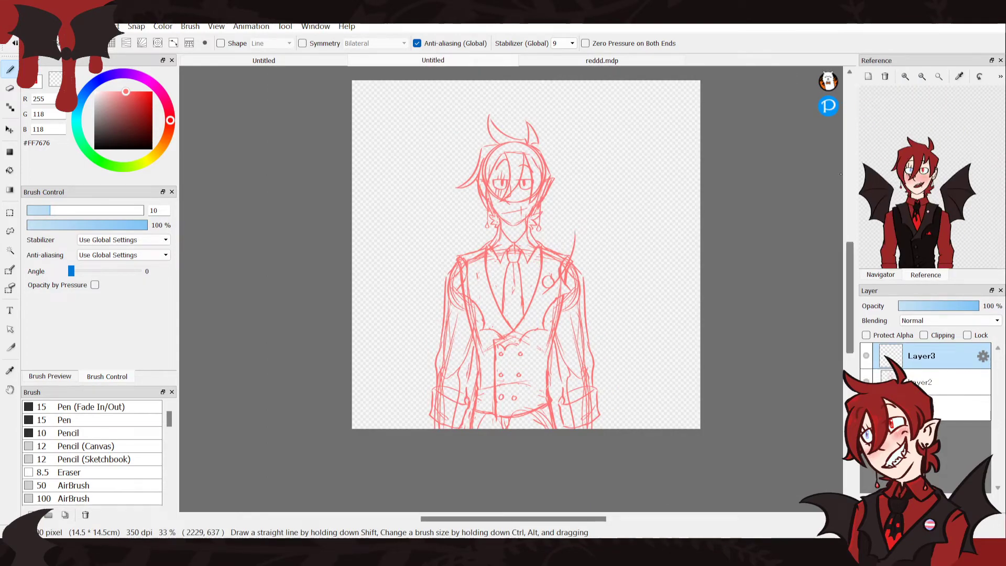
# Try a tall bat wing with a scalloped edge rising from the shoulder beside the badge
pyautogui.moveTo(571, 232)
pyautogui.mouseDown()
pyautogui.moveTo(659, 108)
pyautogui.moveTo(667, 240)
pyautogui.moveTo(616, 299)
pyautogui.mouseUp()
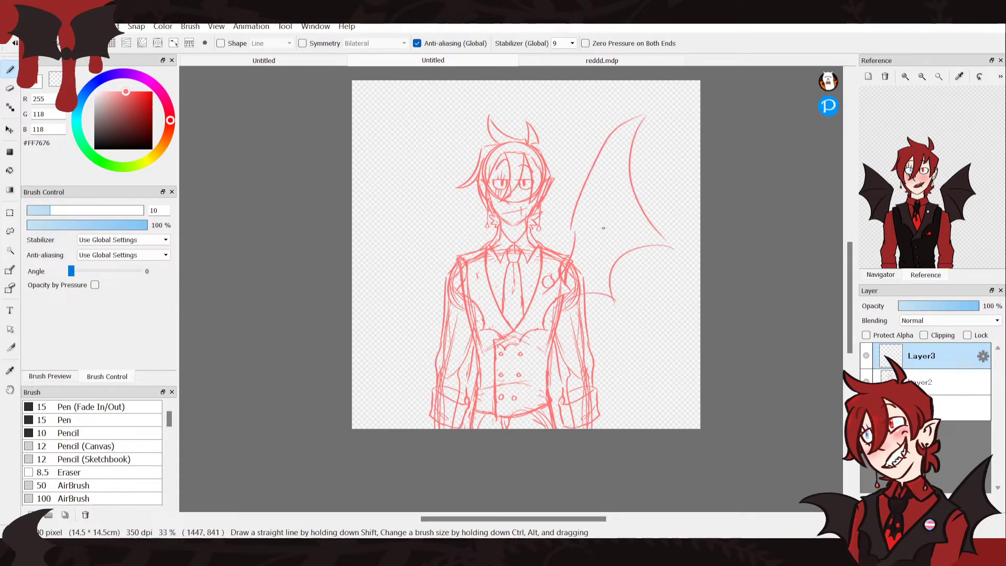
pyautogui.press('x')
pyautogui.press('x')
pyautogui.press('x')
pyautogui.press('x')
pyautogui.hotkey('ctrl', 'z')
pyautogui.hotkey('ctrl', 'z')
pyautogui.hotkey('ctrl', 'z')
pyautogui.hotkey('ctrl', 'z')
# Try a wider bat wing on the badge side with a pointed tip and inner ribs meeting at the wing joint
pyautogui.moveTo(566, 220)
pyautogui.mouseDown()
pyautogui.moveTo(562, 199)
pyautogui.moveTo(633, 138)
pyautogui.moveTo(610, 147)
pyautogui.moveTo(562, 206)
pyautogui.mouseUp()
pyautogui.hotkey('ctrl', 'z')
pyautogui.moveTo(641, 136)
pyautogui.mouseDown()
pyautogui.moveTo(625, 214)
pyautogui.moveTo(643, 235)
pyautogui.moveTo(601, 255)
pyautogui.moveTo(608, 297)
pyautogui.mouseUp()
pyautogui.hotkey('ctrl', 'z')
pyautogui.hotkey('ctrl', 'z')
pyautogui.moveTo(557, 209); pyautogui.dragTo(660, 162)
pyautogui.moveTo(629, 206)
pyautogui.mouseDown()
pyautogui.moveTo(656, 260)
pyautogui.moveTo(591, 275)
pyautogui.moveTo(589, 301)
pyautogui.mouseUp()
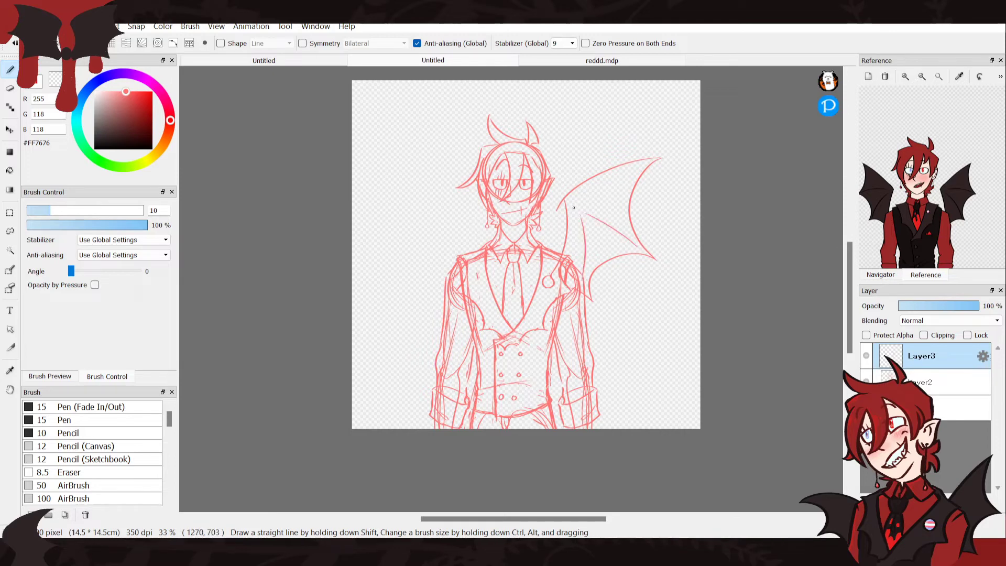
pyautogui.moveTo(584, 286); pyautogui.dragTo(581, 233)
pyautogui.moveTo(609, 192); pyautogui.dragTo(606, 219)
pyautogui.hotkey('ctrl', 'z')
pyautogui.hotkey('ctrl', 'z')
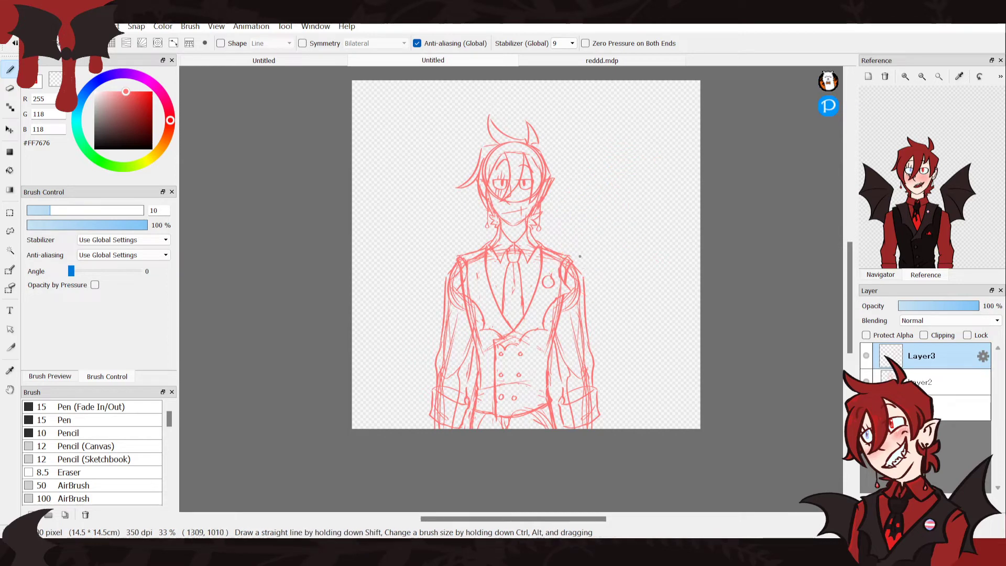
# Try different starting curves for the wing arm above the badge-side shoulder
pyautogui.moveTo(591, 232); pyautogui.dragTo(543, 299)
pyautogui.moveTo(587, 251)
pyautogui.mouseDown()
pyautogui.moveTo(559, 163)
pyautogui.moveTo(674, 113)
pyautogui.mouseUp()
pyautogui.hotkey('ctrl', 'z')
pyautogui.hotkey('ctrl', 'z')
pyautogui.hotkey('ctrl', 'z')
pyautogui.moveTo(569, 258); pyautogui.dragTo(573, 239)
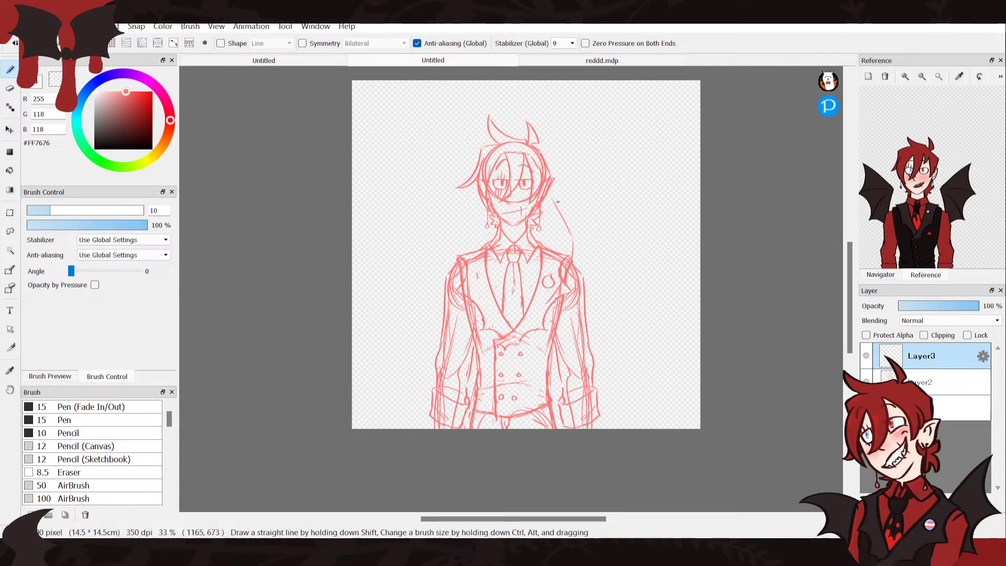
pyautogui.hotkey('ctrl', 'z')
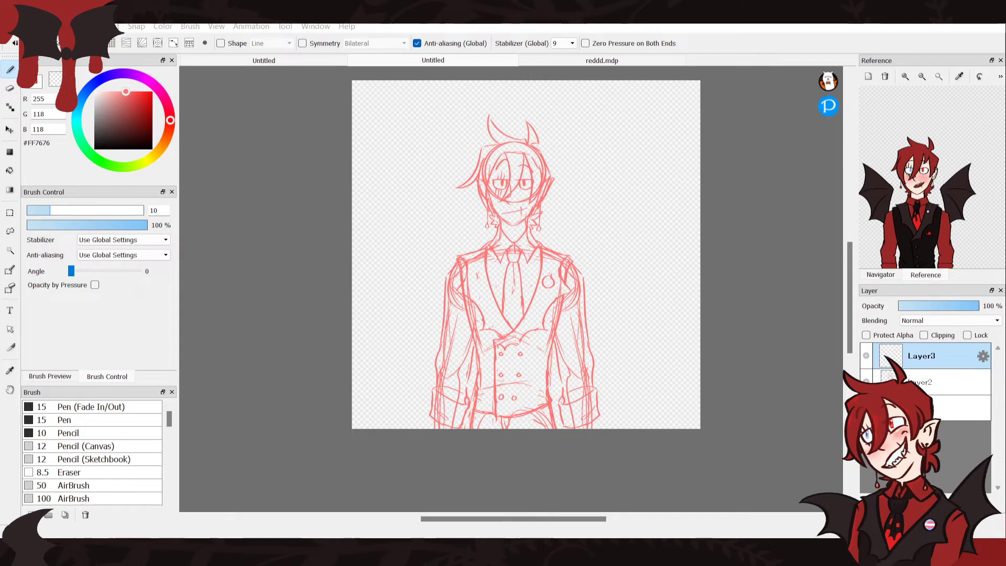
# Bring up the bust reference with spread wings and try a low, drooping wing beside the upper arm
pyautogui.press('Return')
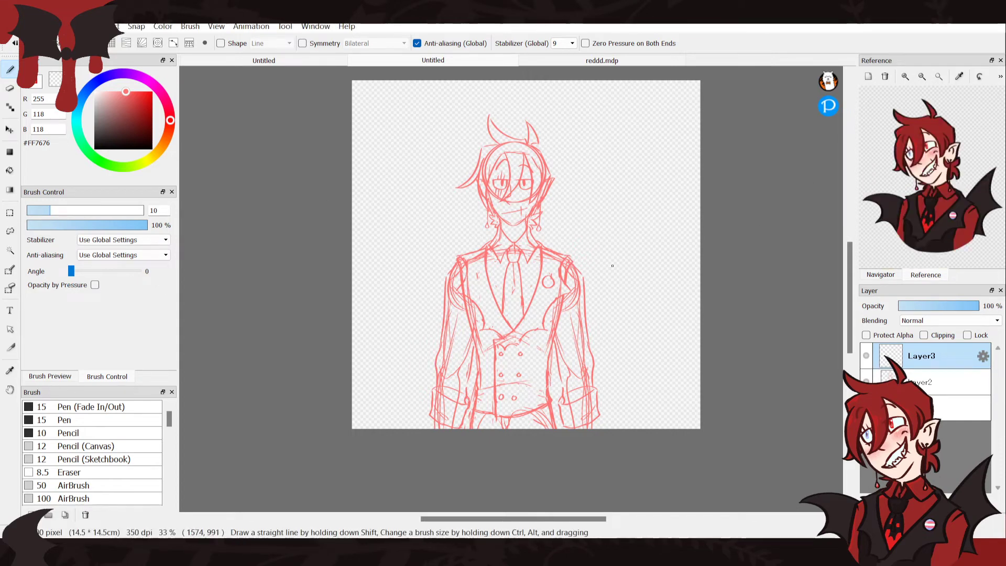
pyautogui.moveTo(570, 296)
pyautogui.mouseDown()
pyautogui.moveTo(588, 221)
pyautogui.moveTo(686, 274)
pyautogui.moveTo(632, 284)
pyautogui.moveTo(636, 310)
pyautogui.moveTo(600, 344)
pyautogui.mouseUp()
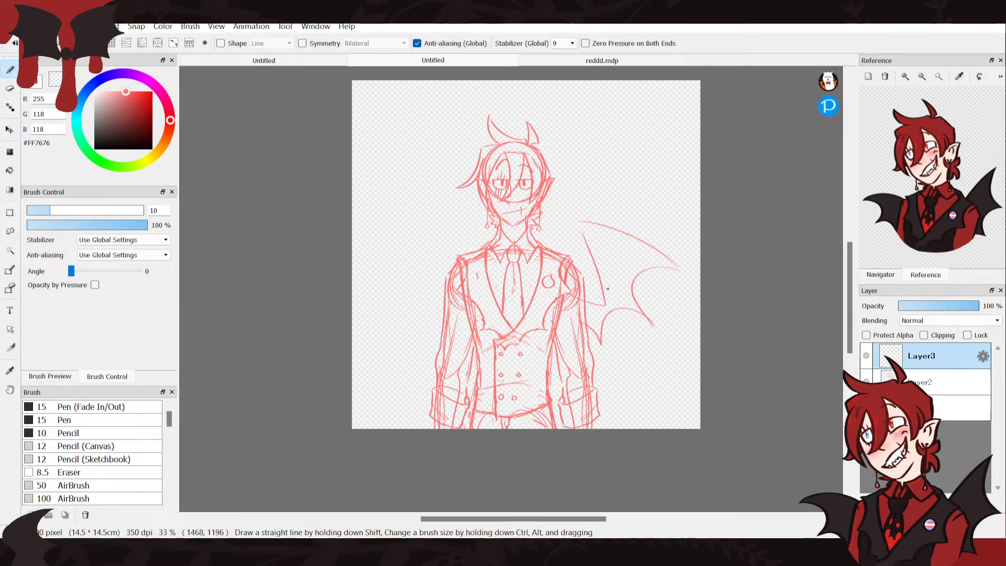
pyautogui.hotkey('ctrl', 'z')
pyautogui.hotkey('ctrl', 'z')
pyautogui.hotkey('ctrl', 'z')
pyautogui.hotkey('ctrl', 'z')
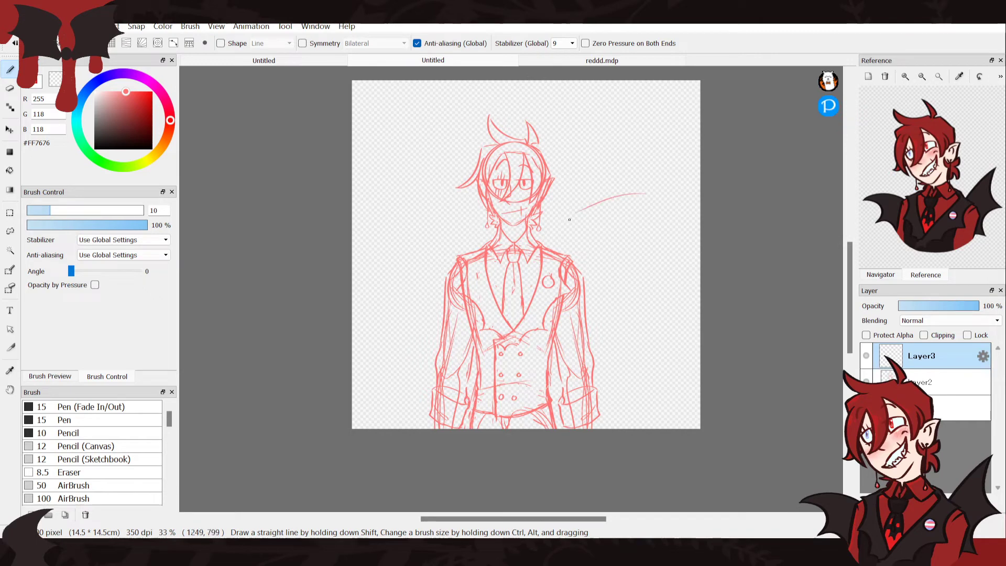
pyautogui.hotkey('ctrl', 'z')
# Try an angular wing frame with a sharp bend level with the character's neck
pyautogui.moveTo(646, 182)
pyautogui.mouseDown()
pyautogui.moveTo(575, 228)
pyautogui.moveTo(580, 222)
pyautogui.moveTo(598, 291)
pyautogui.mouseUp()
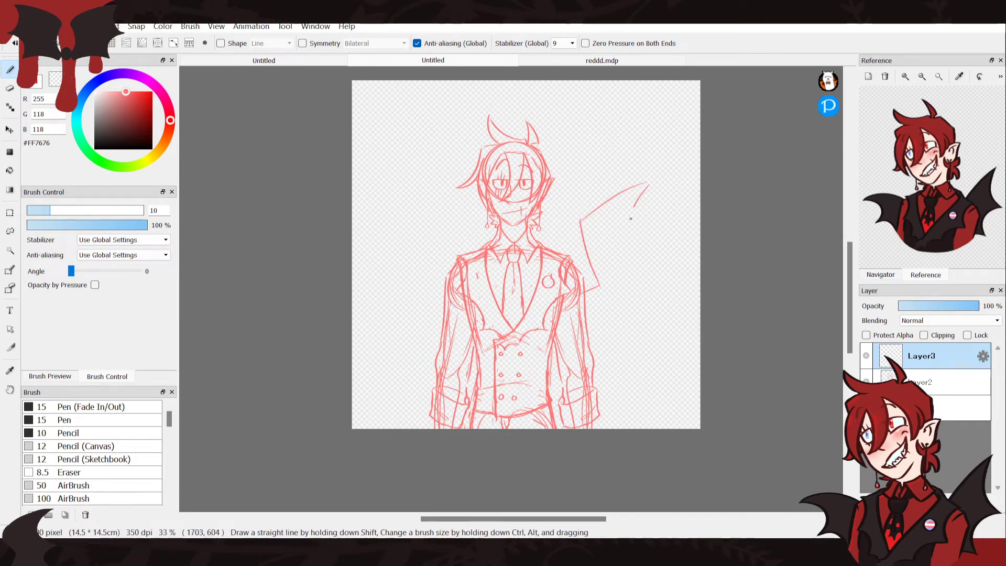
pyautogui.hotkey('ctrl', 'z')
pyautogui.hotkey('ctrl', 'z')
pyautogui.moveTo(579, 228); pyautogui.dragTo(628, 176)
pyautogui.moveTo(579, 227)
pyautogui.mouseDown()
pyautogui.moveTo(605, 281)
pyautogui.moveTo(586, 299)
pyautogui.mouseUp()
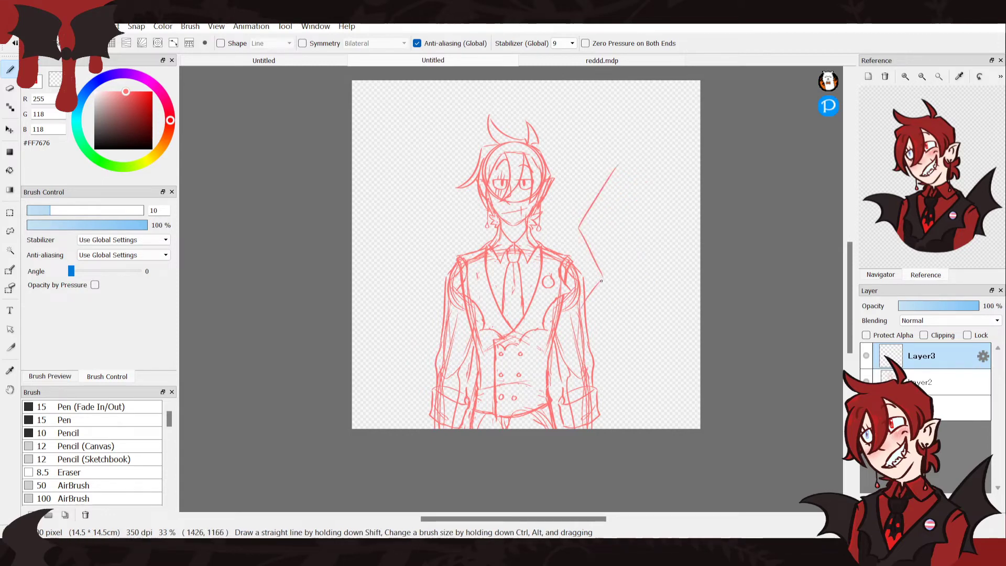
pyautogui.moveTo(621, 167); pyautogui.dragTo(653, 270)
pyautogui.hotkey('ctrl', 'z')
pyautogui.hotkey('ctrl', 'z')
pyautogui.hotkey('ctrl', 'z')
pyautogui.hotkey('ctrl', 'z')
# Try several wing outlines spreading sideways from the badge-side shoulder
pyautogui.moveTo(572, 256)
pyautogui.mouseDown()
pyautogui.moveTo(569, 186)
pyautogui.moveTo(686, 168)
pyautogui.moveTo(646, 211)
pyautogui.moveTo(670, 255)
pyautogui.mouseUp()
pyautogui.moveTo(666, 251); pyautogui.dragTo(592, 293)
pyautogui.hotkey('ctrl', 'z')
pyautogui.hotkey('ctrl', 'z')
pyautogui.hotkey('ctrl', 'z')
pyautogui.moveTo(568, 184)
pyautogui.mouseDown()
pyautogui.moveTo(595, 150)
pyautogui.moveTo(650, 125)
pyautogui.moveTo(644, 223)
pyautogui.moveTo(656, 231)
pyautogui.moveTo(619, 252)
pyautogui.moveTo(642, 124)
pyautogui.moveTo(663, 193)
pyautogui.moveTo(643, 269)
pyautogui.moveTo(585, 287)
pyautogui.mouseUp()
pyautogui.hotkey('ctrl', 'z')
pyautogui.hotkey('ctrl', 'z')
pyautogui.hotkey('ctrl', 'z')
# Try taller wing outlines reaching up to the height of the hair
pyautogui.moveTo(639, 125)
pyautogui.mouseDown()
pyautogui.moveTo(669, 181)
pyautogui.moveTo(681, 184)
pyautogui.moveTo(639, 259)
pyautogui.moveTo(586, 288)
pyautogui.mouseUp()
pyautogui.hotkey('ctrl', 'z')
pyautogui.hotkey('ctrl', 'z')
pyautogui.hotkey('ctrl', 'z')
pyautogui.moveTo(629, 126)
pyautogui.mouseDown()
pyautogui.moveTo(640, 177)
pyautogui.moveTo(657, 194)
pyautogui.moveTo(637, 200)
pyautogui.moveTo(634, 258)
pyautogui.mouseUp()
pyautogui.hotkey('ctrl', 'z')
pyautogui.hotkey('ctrl', 'z')
pyautogui.hotkey('ctrl', 'z')
# Try a ribbed wing with an arched upper edge, undoing its ribs and scallops but keeping the frame
pyautogui.moveTo(626, 126)
pyautogui.mouseDown()
pyautogui.moveTo(681, 120)
pyautogui.moveTo(655, 219)
pyautogui.moveTo(602, 276)
pyautogui.mouseUp()
pyautogui.moveTo(583, 188); pyautogui.dragTo(648, 215)
pyautogui.moveTo(579, 216); pyautogui.dragTo(600, 270)
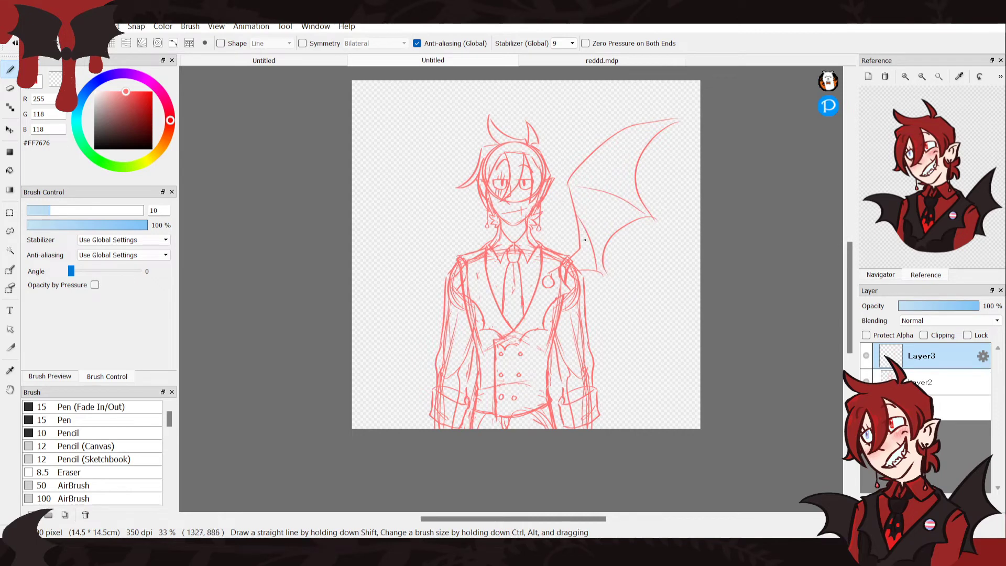
pyautogui.hotkey('ctrl', 'z')
pyautogui.hotkey('ctrl', 'z')
pyautogui.hotkey('ctrl', 'z')
pyautogui.hotkey('ctrl', 'z')
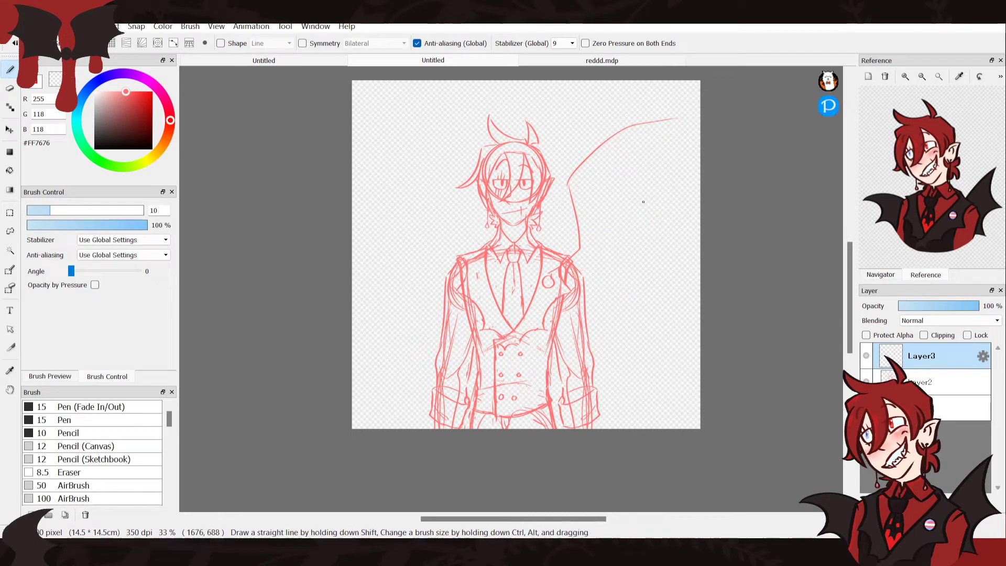
# Try new scalloped outer edges on the arched wing frame
pyautogui.moveTo(673, 120); pyautogui.dragTo(675, 211)
pyautogui.moveTo(642, 249)
pyautogui.mouseDown()
pyautogui.moveTo(616, 250)
pyautogui.moveTo(591, 282)
pyautogui.mouseUp()
pyautogui.hotkey('ctrl', 'z')
pyautogui.hotkey('ctrl', 'z')
pyautogui.hotkey('ctrl', 'z')
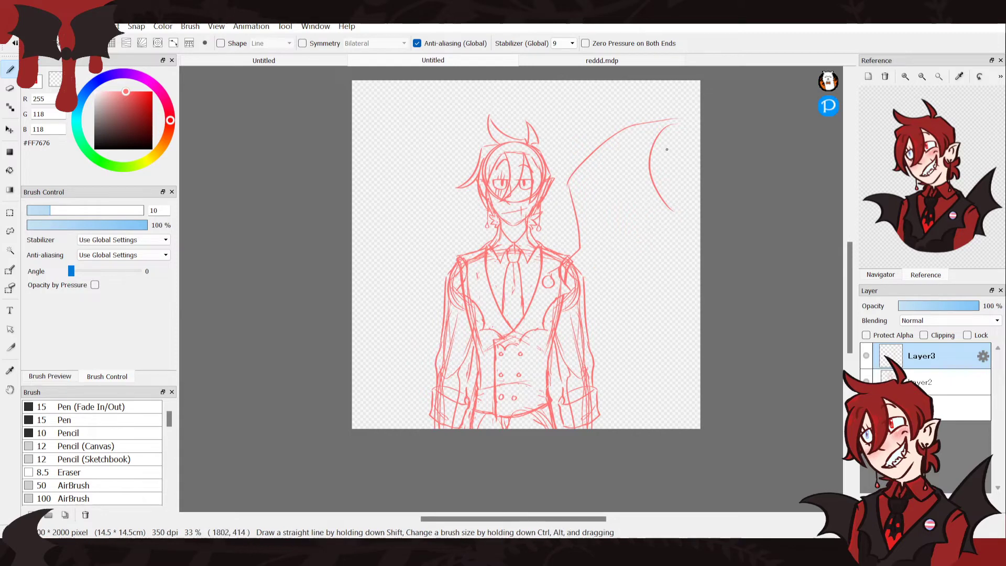
pyautogui.moveTo(677, 120); pyautogui.dragTo(675, 197)
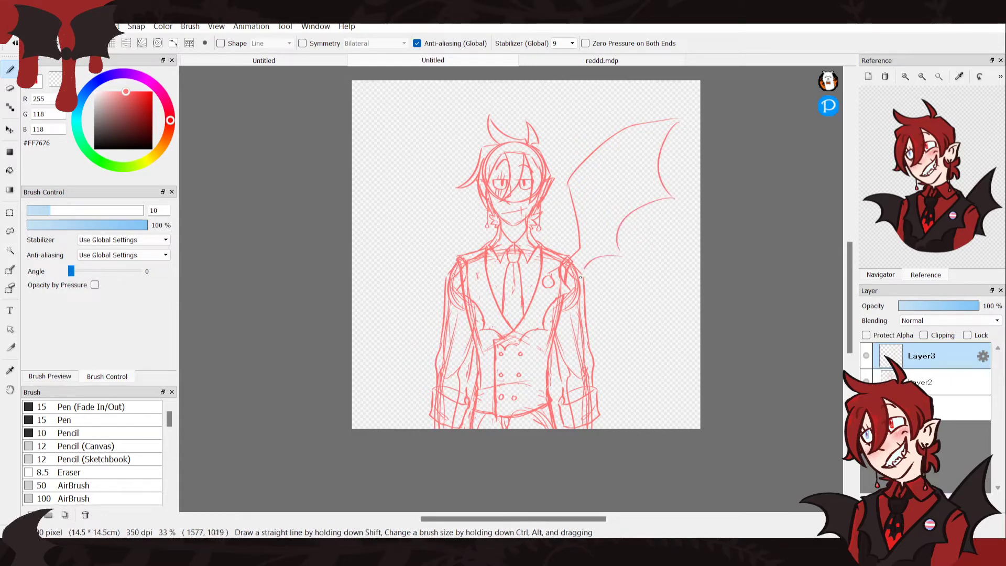
pyautogui.hotkey('ctrl', 'z')
pyautogui.hotkey('ctrl', 'z')
# Try a three-scallop wing with two ribs running from the bend to the membrane points
pyautogui.moveTo(612, 152)
pyautogui.mouseDown()
pyautogui.moveTo(672, 136)
pyautogui.moveTo(673, 210)
pyautogui.moveTo(629, 265)
pyautogui.moveTo(577, 280)
pyautogui.mouseUp()
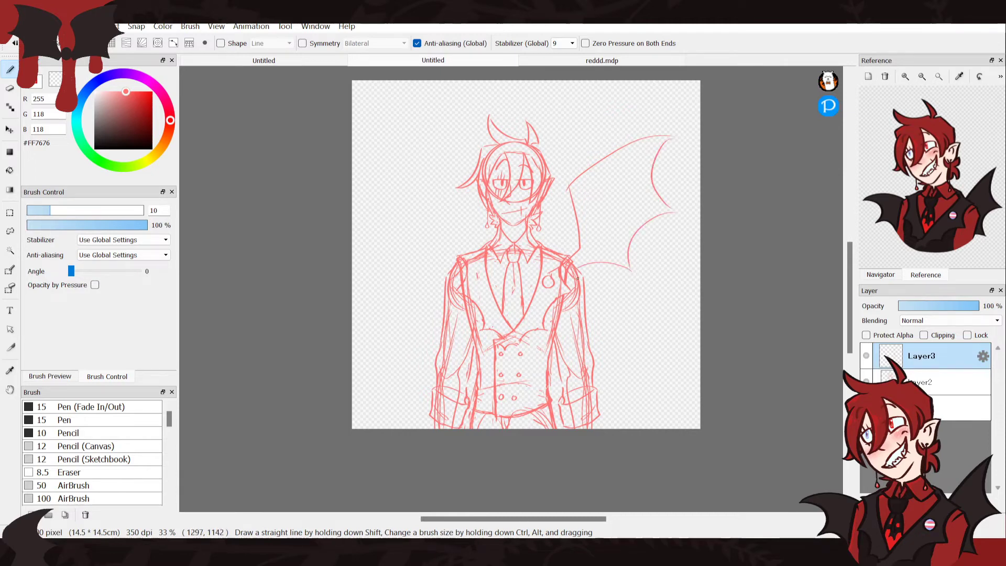
pyautogui.moveTo(670, 211); pyautogui.dragTo(572, 184)
pyautogui.moveTo(622, 265); pyautogui.dragTo(571, 191)
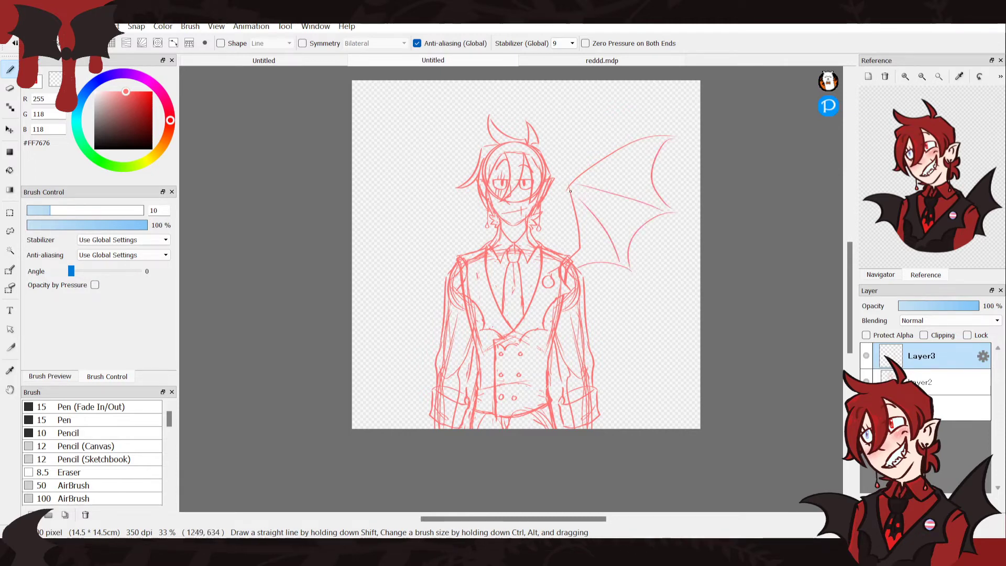
pyautogui.moveTo(621, 264); pyautogui.dragTo(598, 216)
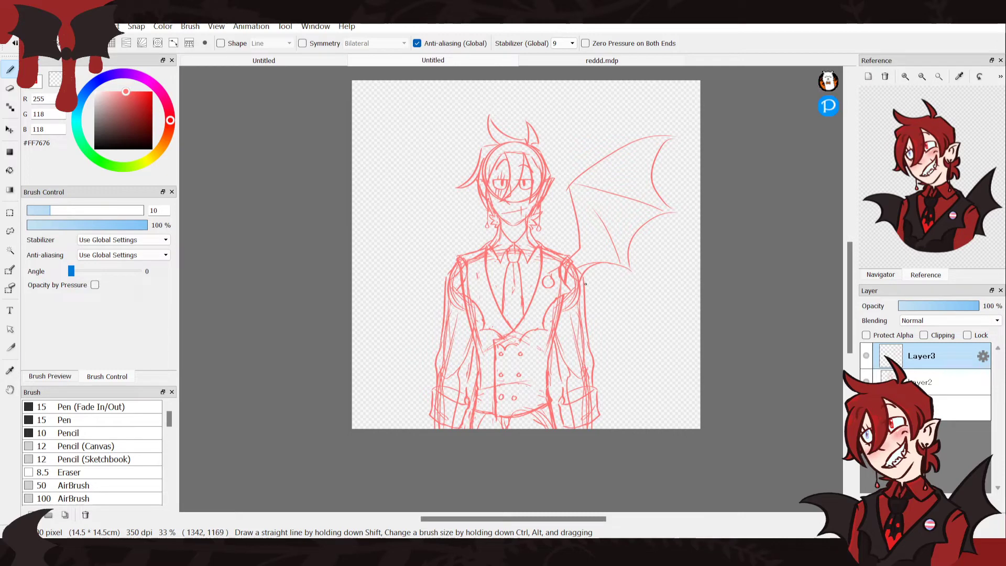
pyautogui.hotkey('ctrl', 'z')
pyautogui.hotkey('ctrl', 'z')
pyautogui.hotkey('ctrl', 'z')
pyautogui.hotkey('ctrl', 'z')
pyautogui.hotkey('ctrl', 'z')
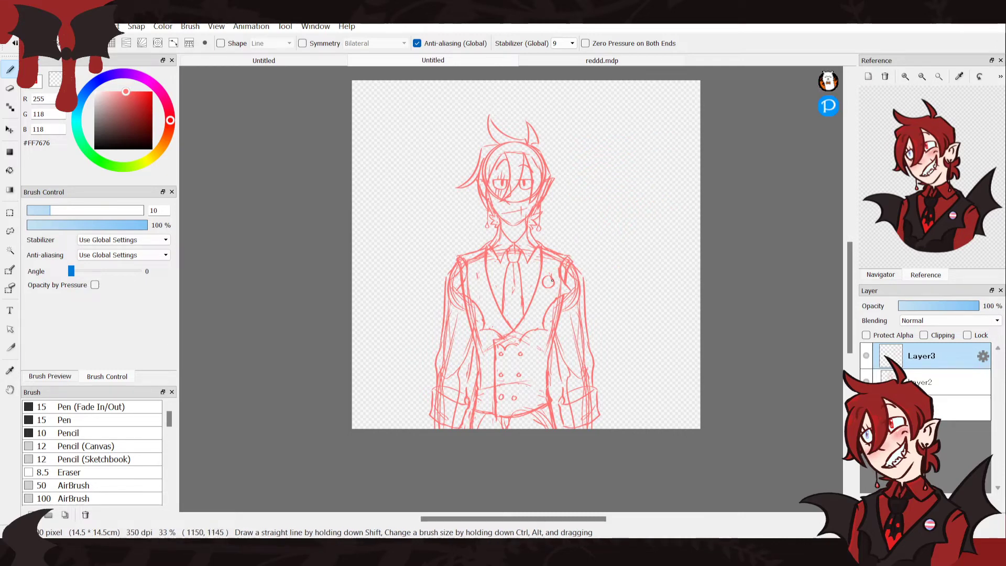
# Try a narrow, upright wing with shallow scallops close to the head
pyautogui.moveTo(579, 266)
pyautogui.mouseDown()
pyautogui.moveTo(565, 177)
pyautogui.moveTo(566, 188)
pyautogui.moveTo(669, 149)
pyautogui.mouseUp()
pyautogui.hotkey('ctrl', 'z')
pyautogui.moveTo(560, 207)
pyautogui.mouseDown()
pyautogui.moveTo(568, 172)
pyautogui.moveTo(638, 106)
pyautogui.moveTo(607, 164)
pyautogui.moveTo(636, 224)
pyautogui.moveTo(610, 252)
pyautogui.moveTo(617, 293)
pyautogui.mouseUp()
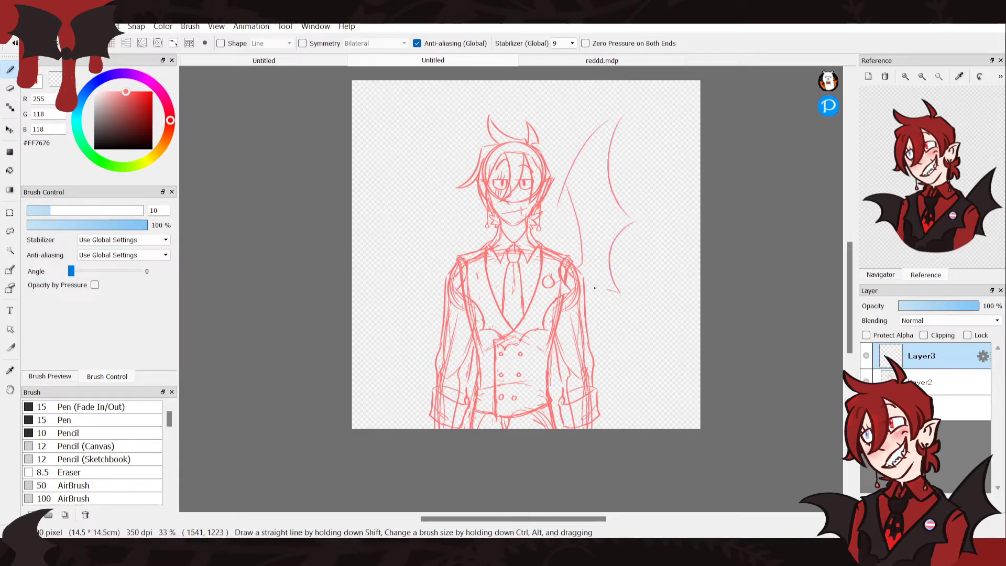
pyautogui.hotkey('ctrl', 'z')
pyautogui.hotkey('ctrl', 'z')
pyautogui.hotkey('ctrl', 'z')
pyautogui.hotkey('ctrl', 'z')
pyautogui.hotkey('ctrl', 'z')
# Try several variations of the upright wing's frame and outer edge beside the head
pyautogui.moveTo(579, 252); pyautogui.dragTo(564, 201)
pyautogui.moveTo(641, 145); pyautogui.dragTo(646, 227)
pyautogui.hotkey('ctrl', 'z')
pyautogui.hotkey('ctrl', 'z')
pyautogui.moveTo(560, 193)
pyautogui.mouseDown()
pyautogui.moveTo(618, 128)
pyautogui.moveTo(606, 211)
pyautogui.mouseUp()
pyautogui.hotkey('ctrl', 'z')
pyautogui.moveTo(606, 137)
pyautogui.mouseDown()
pyautogui.moveTo(616, 203)
pyautogui.moveTo(643, 217)
pyautogui.moveTo(617, 279)
pyautogui.mouseUp()
pyautogui.hotkey('ctrl', 'z')
pyautogui.hotkey('ctrl', 'z')
pyautogui.moveTo(635, 196)
pyautogui.mouseDown()
pyautogui.moveTo(614, 233)
pyautogui.moveTo(636, 271)
pyautogui.moveTo(579, 280)
pyautogui.mouseUp()
pyautogui.hotkey('ctrl', 'z')
pyautogui.hotkey('ctrl', 'z')
# Try an upright wing with a curved tip and a nearly horizontal rib across the membrane
pyautogui.moveTo(636, 114); pyautogui.dragTo(583, 159)
pyautogui.moveTo(646, 188); pyautogui.dragTo(613, 259)
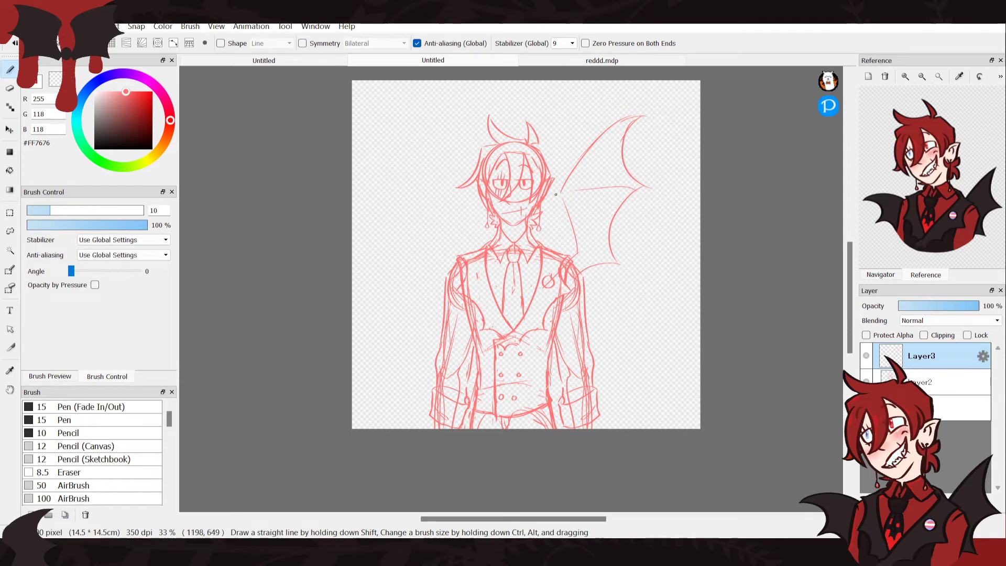
pyautogui.hotkey('ctrl', 'z')
pyautogui.hotkey('ctrl', 'z')
pyautogui.hotkey('ctrl', 'z')
pyautogui.hotkey('ctrl', 'z')
pyautogui.hotkey('ctrl', 'z')
pyautogui.hotkey('ctrl', 'z')
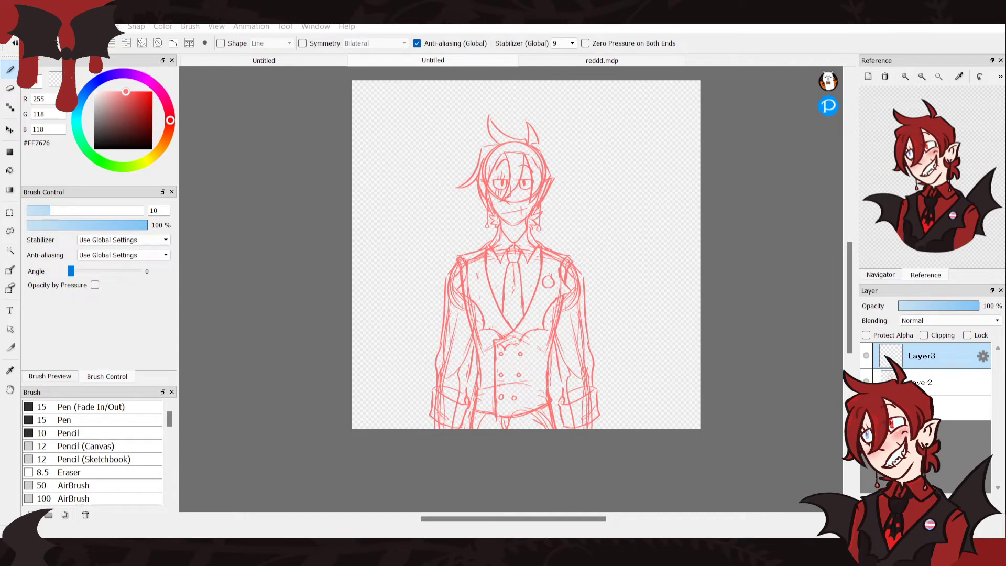
# Bring up the side-view reference of the winged character and try a high, scalloped wing from the shoulder
pyautogui.doubleClick(425, 274)
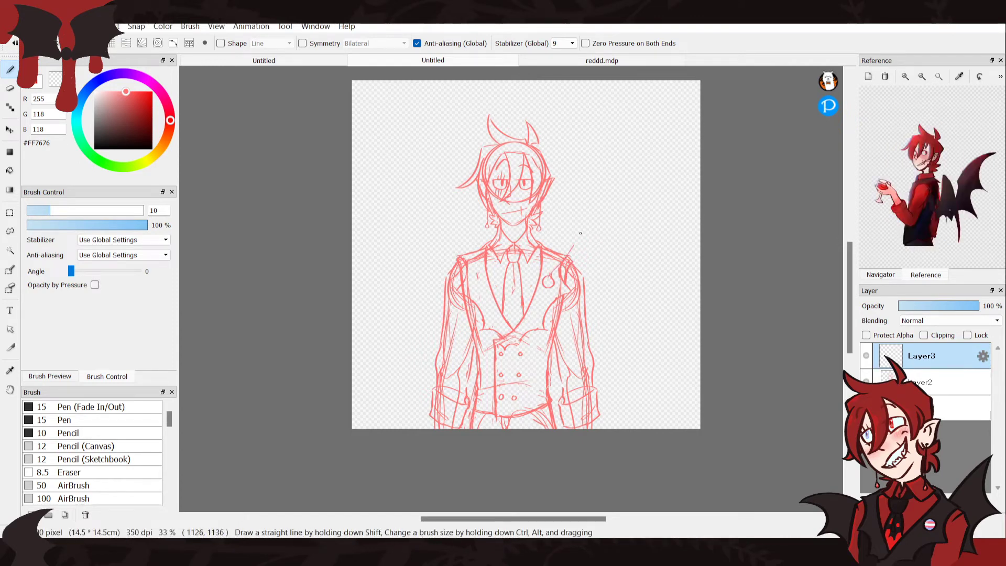
pyautogui.moveTo(570, 251); pyautogui.dragTo(579, 152)
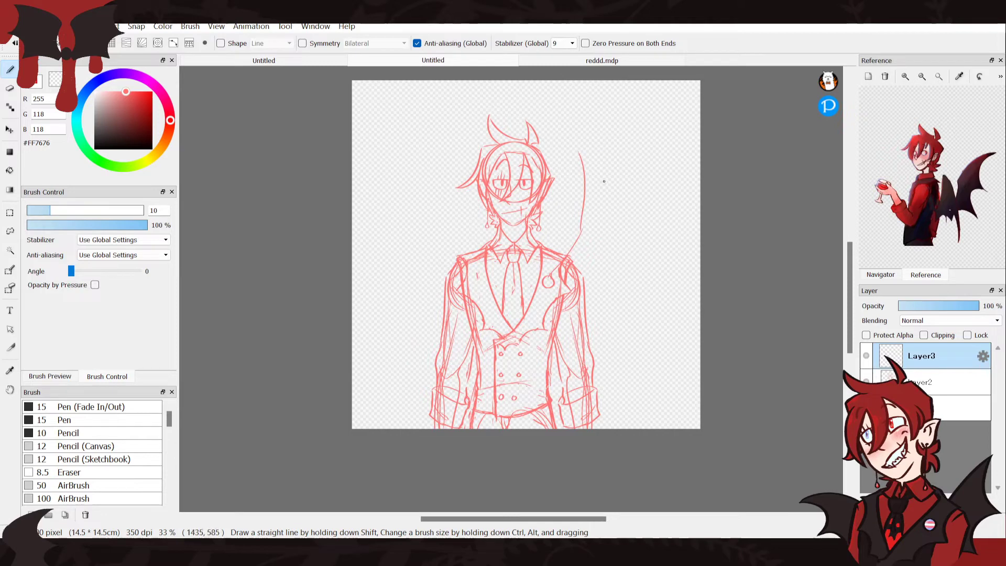
pyautogui.moveTo(581, 231)
pyautogui.mouseDown()
pyautogui.moveTo(565, 147)
pyautogui.moveTo(568, 157)
pyautogui.moveTo(696, 104)
pyautogui.moveTo(626, 267)
pyautogui.mouseUp()
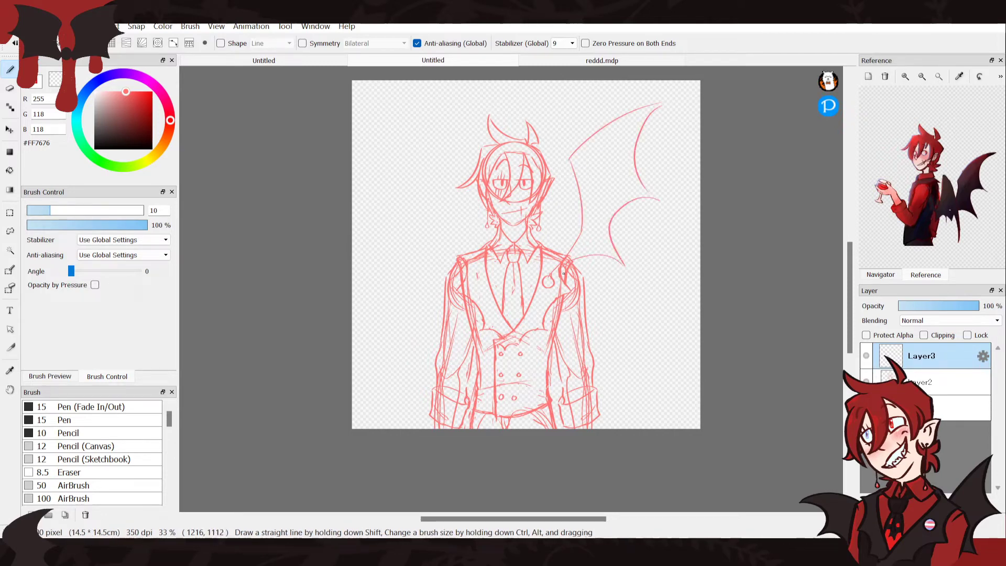
pyautogui.hotkey('ctrl', 'z')
pyautogui.hotkey('ctrl', 'z')
pyautogui.hotkey('ctrl', 'z')
pyautogui.hotkey('ctrl', 'z')
pyautogui.hotkey('ctrl', 'z')
# Try a lower wing outline extending outward from the badge-side shoulder
pyautogui.moveTo(566, 257)
pyautogui.mouseDown()
pyautogui.moveTo(582, 232)
pyautogui.moveTo(557, 167)
pyautogui.moveTo(656, 177)
pyautogui.mouseUp()
pyautogui.moveTo(638, 239)
pyautogui.mouseDown()
pyautogui.moveTo(603, 263)
pyautogui.moveTo(574, 277)
pyautogui.mouseUp()
pyautogui.hotkey('ctrl', 'z')
pyautogui.hotkey('ctrl', 'z')
pyautogui.hotkey('ctrl', 'z')
pyautogui.hotkey('ctrl', 'z')
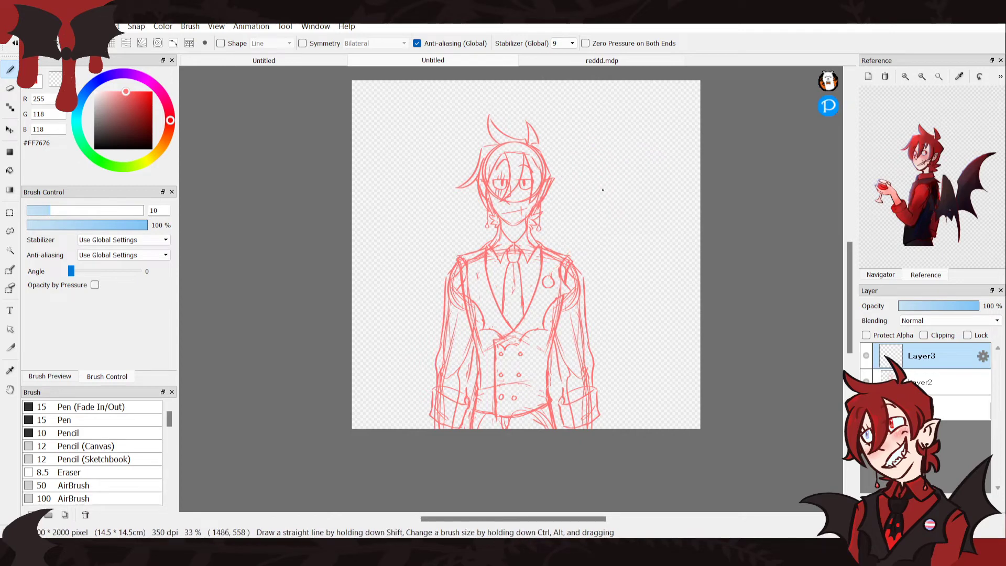
# Sketch a tall bat wing on the badge side, with a bent frame and a scalloped outer edge ending at the sleeve
pyautogui.moveTo(532, 301)
pyautogui.mouseDown()
pyautogui.moveTo(534, 317)
pyautogui.moveTo(575, 220)
pyautogui.moveTo(565, 171)
pyautogui.moveTo(632, 106)
pyautogui.moveTo(622, 206)
pyautogui.moveTo(600, 270)
pyautogui.moveTo(564, 291)
pyautogui.mouseUp()
pyautogui.hotkey('ctrl', 'z')
pyautogui.moveTo(609, 118); pyautogui.dragTo(634, 101)
pyautogui.moveTo(641, 101)
pyautogui.mouseDown()
pyautogui.moveTo(616, 174)
pyautogui.moveTo(625, 192)
pyautogui.mouseUp()
pyautogui.moveTo(629, 199)
pyautogui.mouseDown()
pyautogui.moveTo(600, 224)
pyautogui.moveTo(612, 249)
pyautogui.mouseUp()
pyautogui.moveTo(617, 252); pyautogui.dragTo(585, 269)
pyautogui.hotkey('ctrl', 'z')
pyautogui.hotkey('ctrl', 'z')
pyautogui.hotkey('ctrl', 'z')
pyautogui.moveTo(633, 103)
pyautogui.mouseDown()
pyautogui.moveTo(653, 188)
pyautogui.moveTo(638, 192)
pyautogui.moveTo(628, 251)
pyautogui.moveTo(579, 273)
pyautogui.mouseUp()
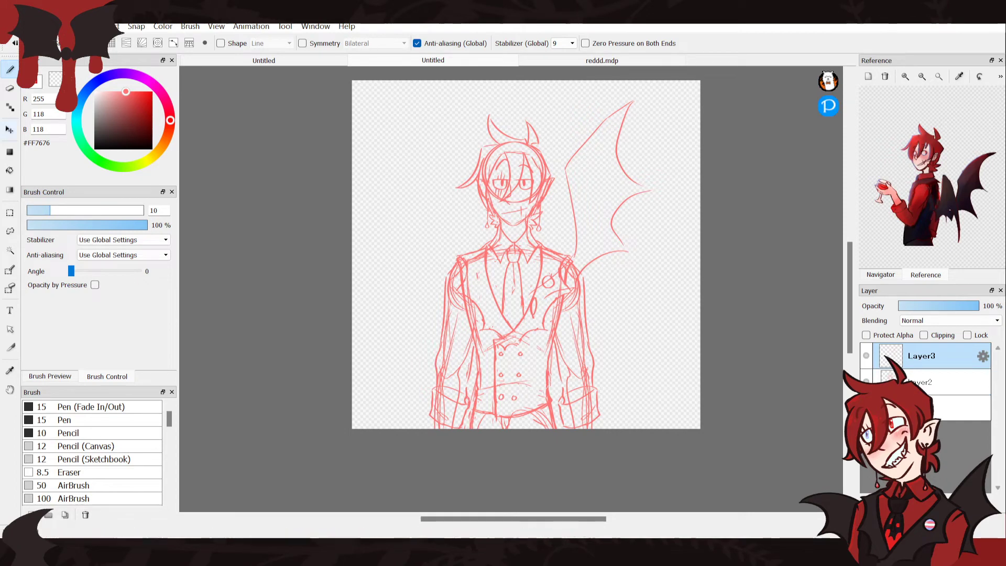
# Lower the wing slightly and add a horizontally flipped copy at the opposite shoulder, merged into Layer3
pyautogui.click(9, 129)
pyautogui.moveTo(504, 288); pyautogui.dragTo(506, 298)
pyautogui.hotkey('ctrl', 'v')
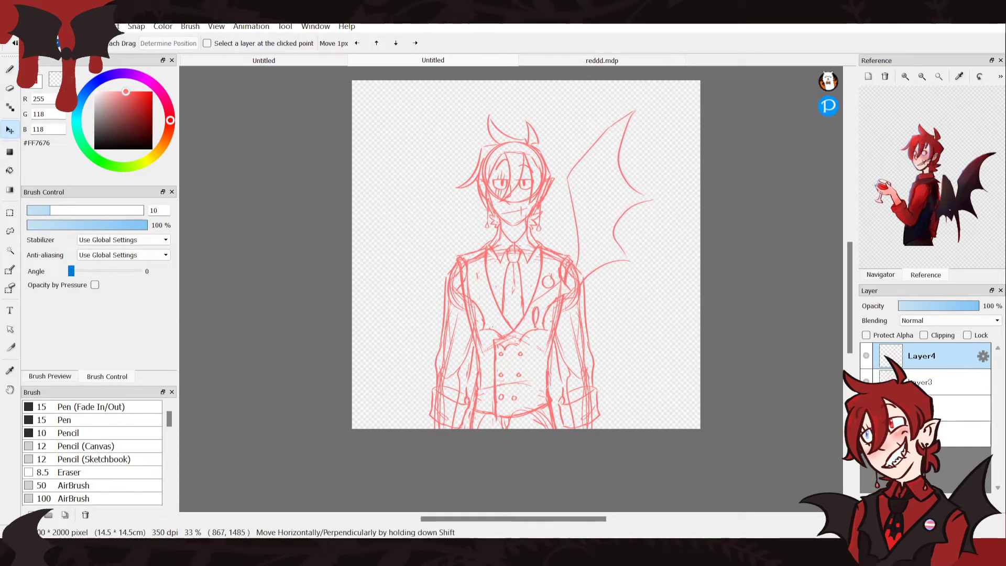
pyautogui.hotkey('ctrl', 't')
pyautogui.click(623, 499)
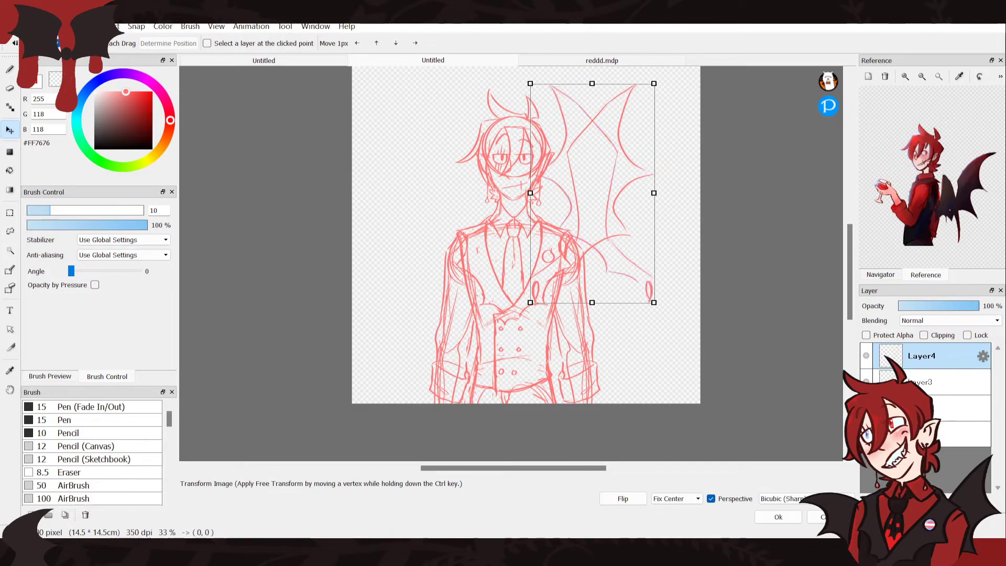
pyautogui.click(778, 517)
pyautogui.moveTo(547, 319); pyautogui.dragTo(388, 319)
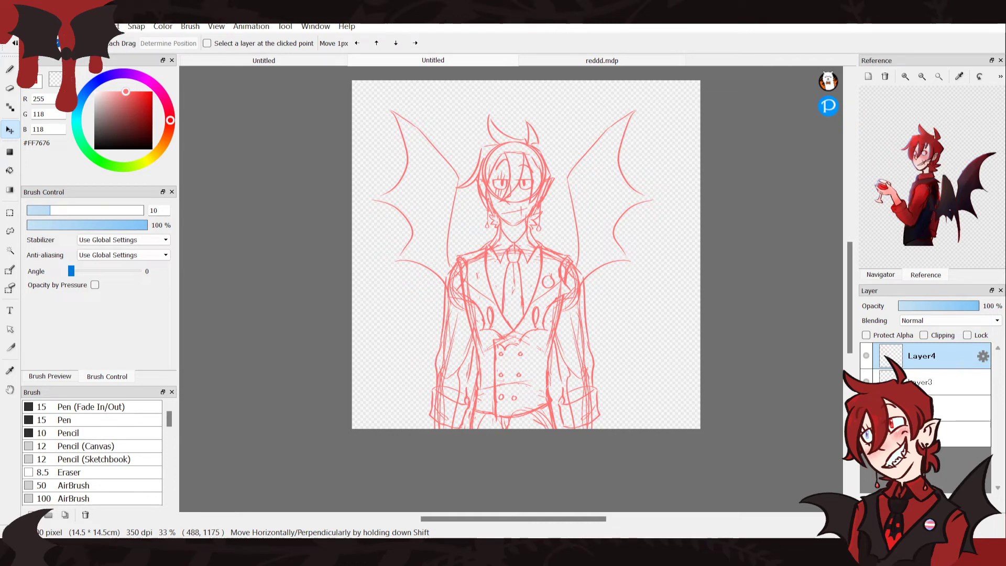
pyautogui.click(944, 515)
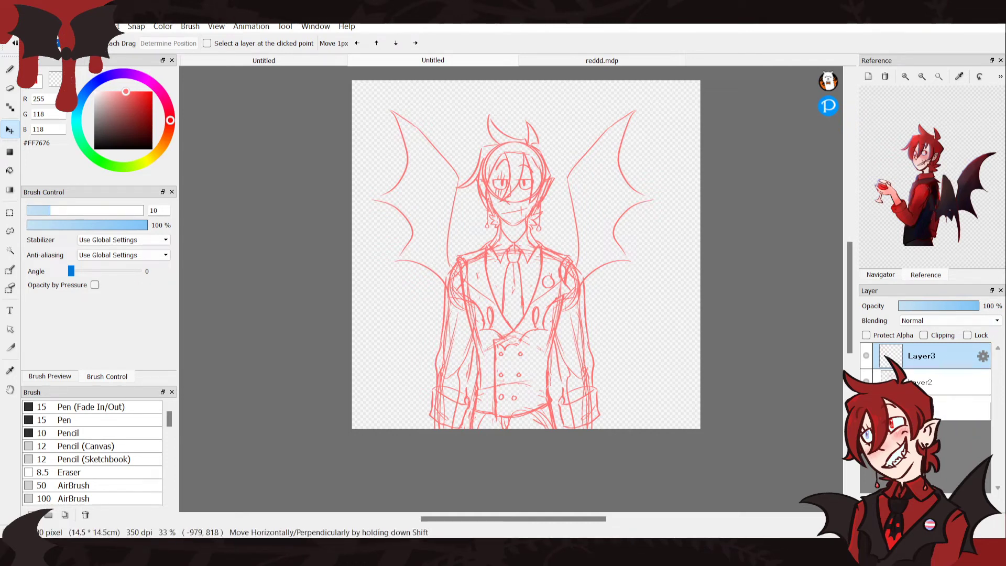
# Clear the two small ovals on the vest below the lapels and merge the wings into Layer2
pyautogui.press('w')
pyautogui.click(575, 271)
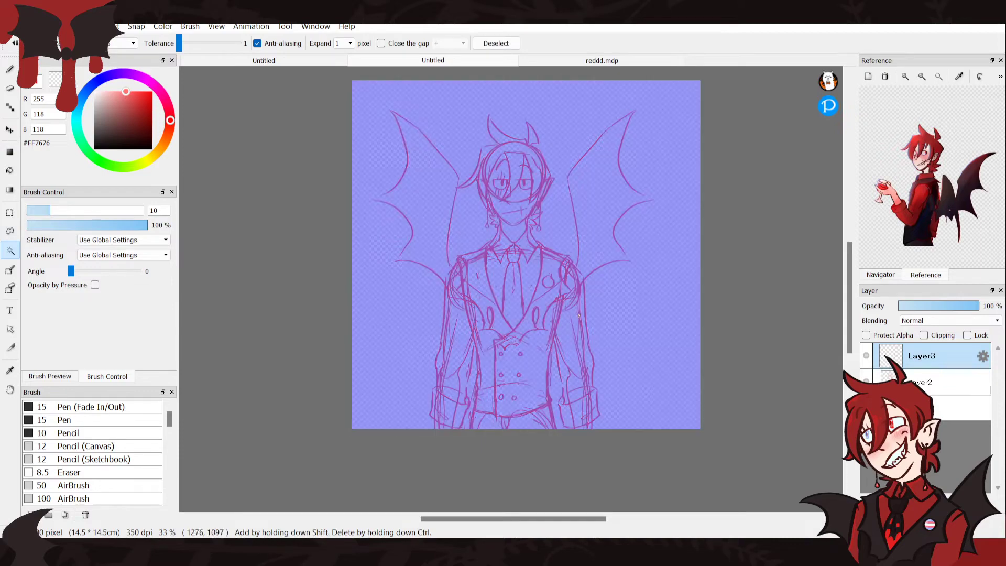
pyautogui.press('l')
pyautogui.click(473, 303)
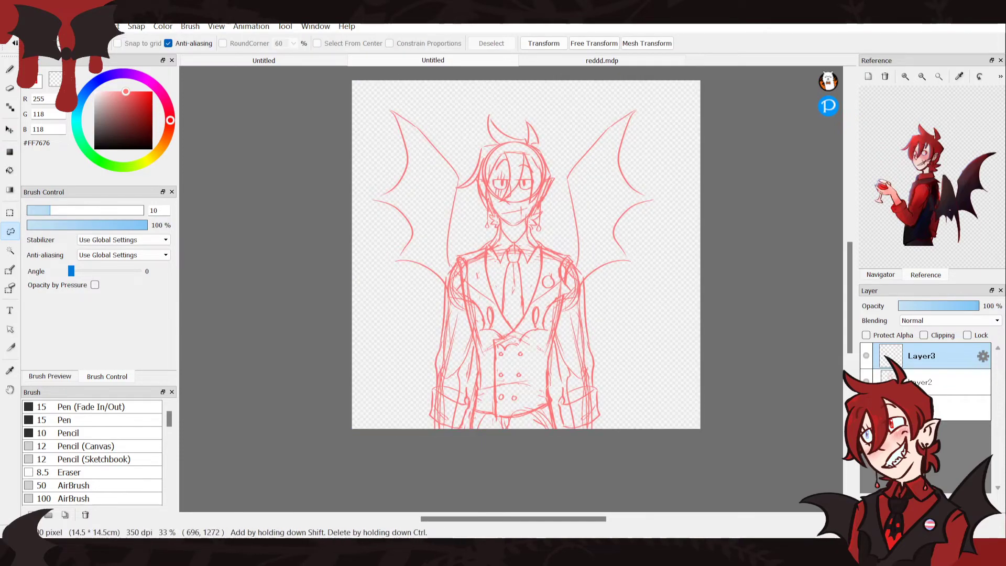
pyautogui.moveTo(501, 340)
pyautogui.mouseDown()
pyautogui.moveTo(561, 345)
pyautogui.moveTo(575, 327)
pyautogui.mouseUp()
pyautogui.moveTo(565, 278); pyautogui.dragTo(537, 263)
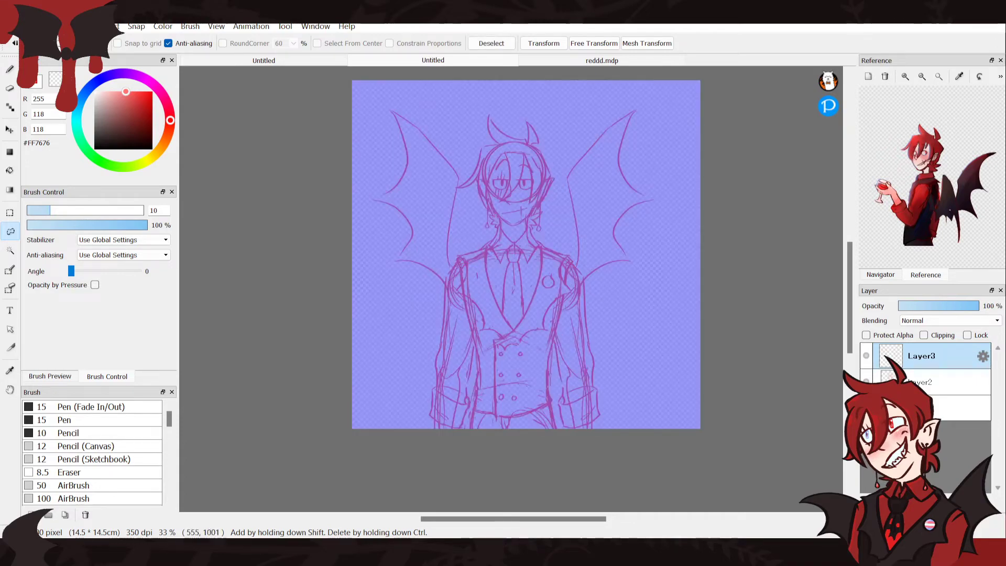
pyautogui.hotkey('ctrl', 'd')
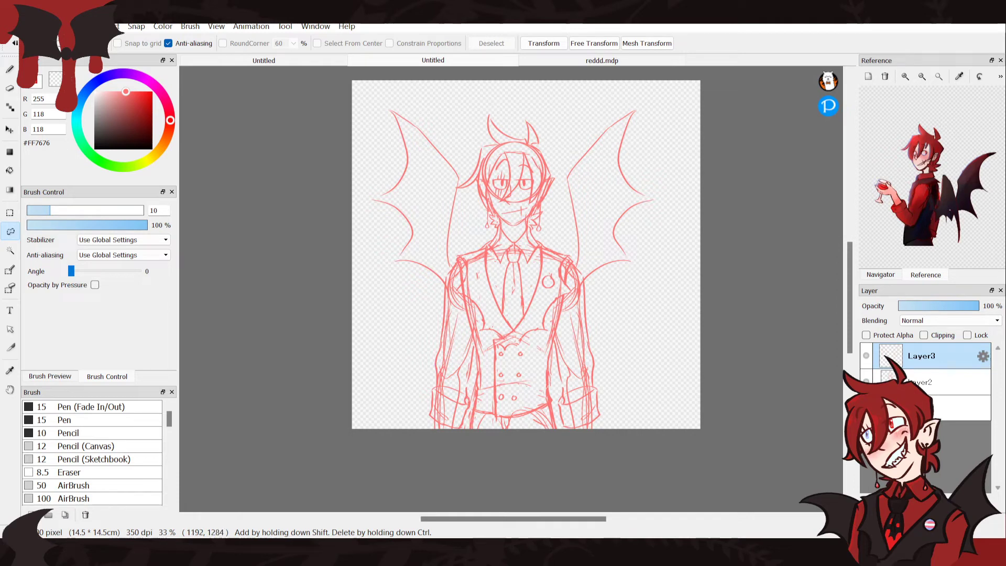
pyautogui.click(973, 515)
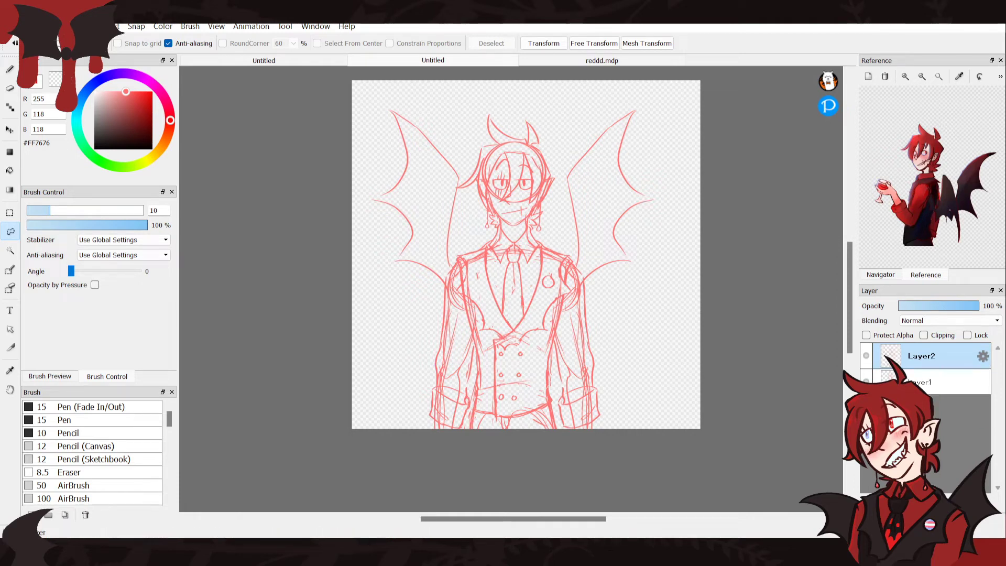
# Add a new layer above the sketch and set the brush colour to black (#000000) for inking
pyautogui.click(869, 515)
pyautogui.click(152, 149)
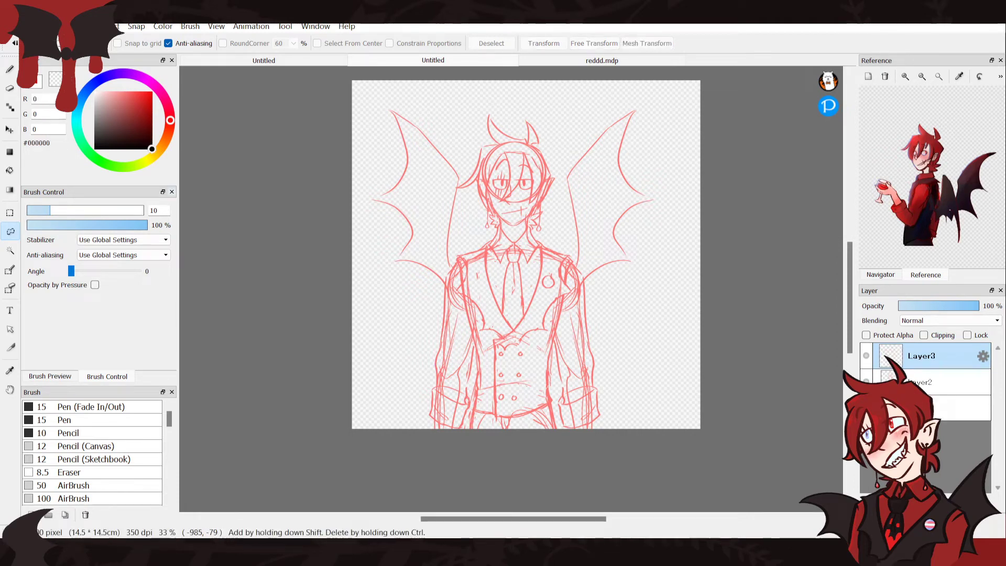
pyautogui.click(10, 69)
pyautogui.click(880, 274)
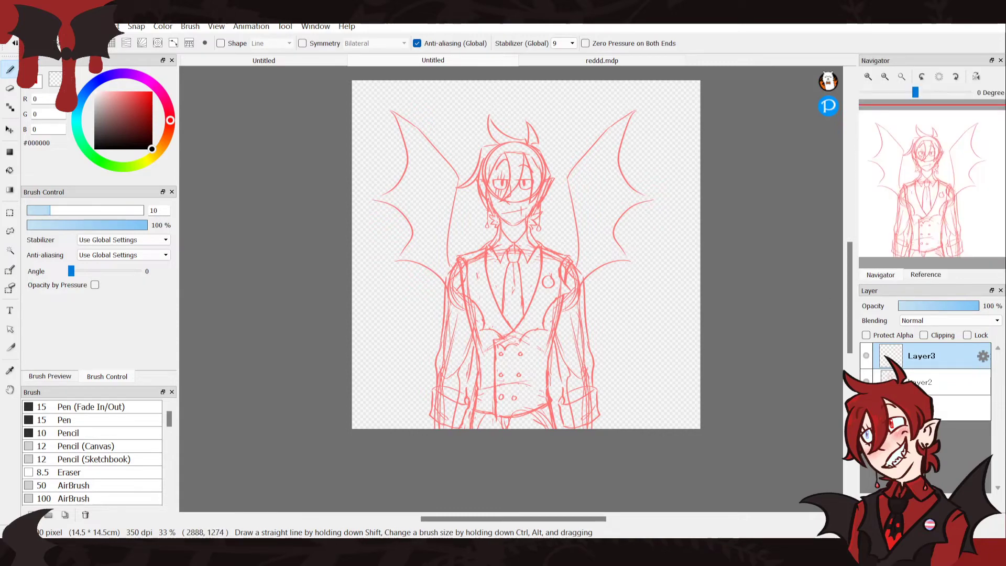
# Ink both sides of the short pointed tuft on top of the head, tracing the red sketch
pyautogui.click(868, 77)
pyautogui.click(868, 77)
pyautogui.click(869, 76)
pyautogui.click(869, 77)
pyautogui.moveTo(613, 335)
pyautogui.mouseDown()
pyautogui.moveTo(551, 267)
pyautogui.moveTo(540, 171)
pyautogui.moveTo(587, 235)
pyautogui.moveTo(569, 297)
pyautogui.mouseUp()
pyautogui.press('x')
pyautogui.press('x')
pyautogui.hotkey('ctrl', 'z')
pyautogui.hotkey('ctrl', 'y')
pyautogui.hotkey('ctrl', 'z')
pyautogui.hotkey('ctrl', 'y')
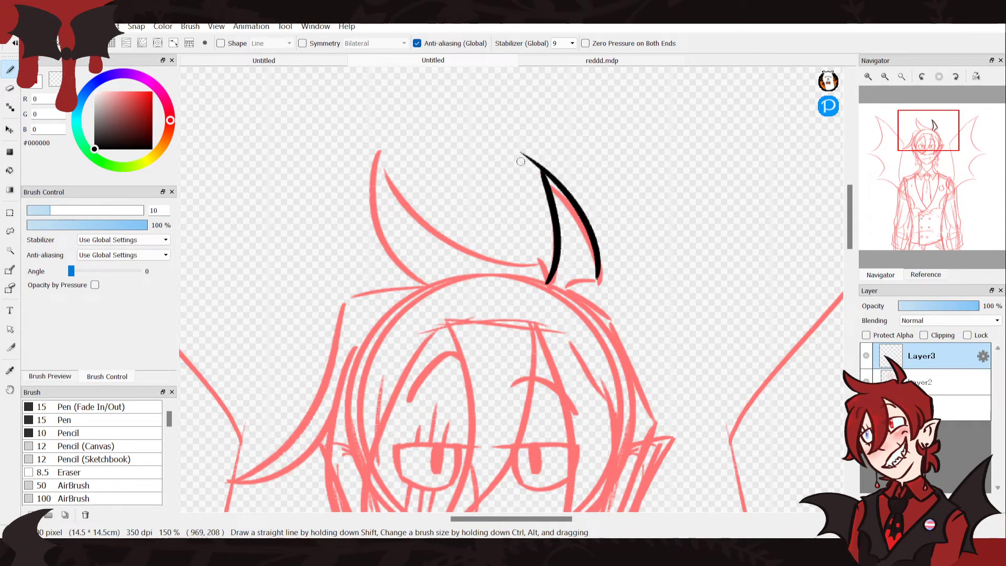
# Ink the short tuft's curved base and clean up the line ends at its tip and base
pyautogui.moveTo(593, 276)
pyautogui.mouseDown()
pyautogui.moveTo(550, 295)
pyautogui.moveTo(611, 279)
pyautogui.mouseUp()
pyautogui.hotkey('ctrl', 'z')
pyautogui.hotkey('ctrl', 'z')
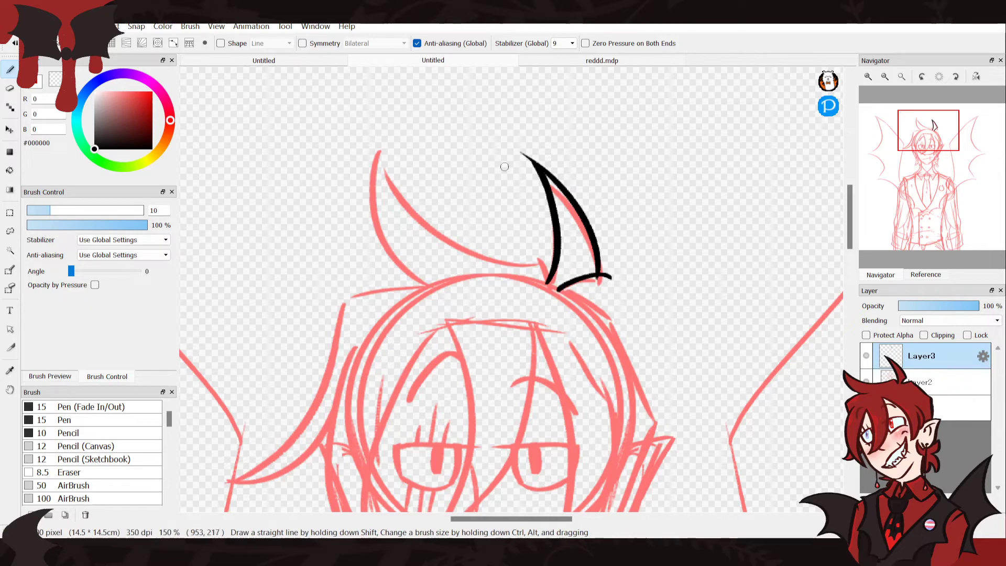
pyautogui.click(868, 77)
pyautogui.click(868, 76)
pyautogui.moveTo(939, 186); pyautogui.dragTo(931, 124)
pyautogui.moveTo(441, 116); pyautogui.dragTo(507, 207)
pyautogui.moveTo(465, 132); pyautogui.dragTo(499, 184)
pyautogui.hotkey('alt', 'Tab')
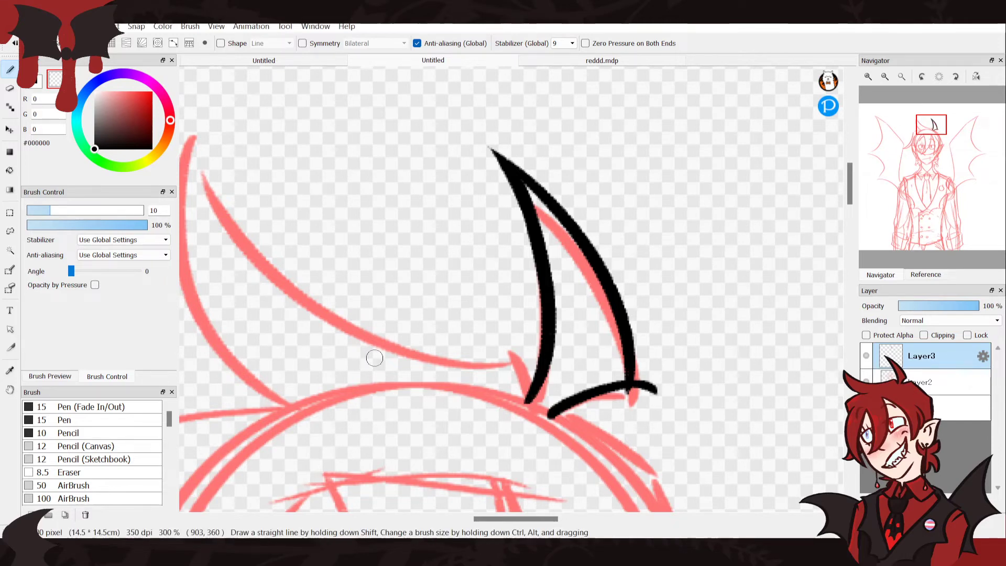
pyautogui.moveTo(661, 369); pyautogui.dragTo(630, 414)
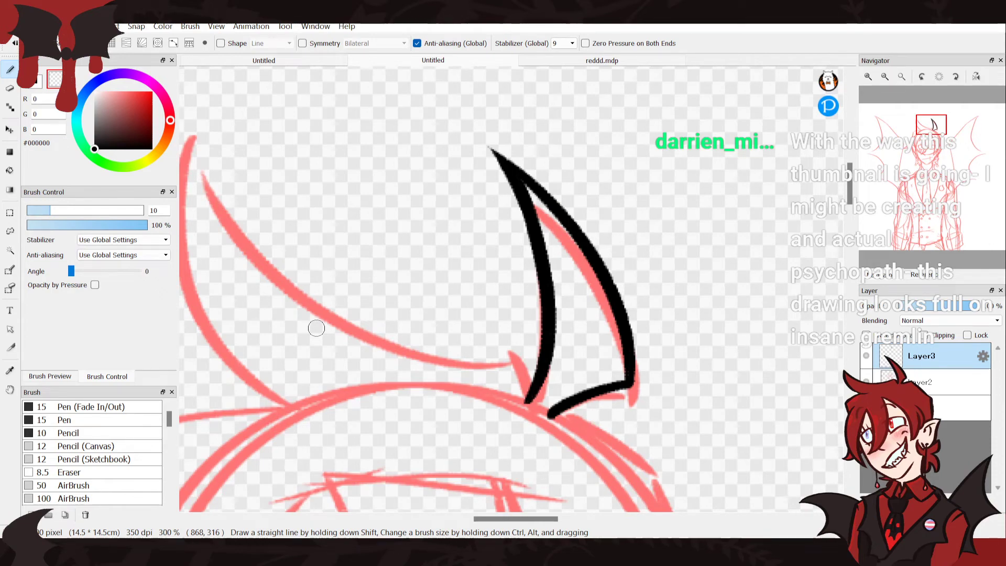
# Add a new layer and ink the long inner curve of the taller tuft, starting at the short tuft's base
pyautogui.click(885, 77)
pyautogui.click(886, 77)
pyautogui.moveTo(925, 137)
pyautogui.mouseDown()
pyautogui.moveTo(905, 159)
pyautogui.moveTo(920, 135)
pyautogui.mouseUp()
pyautogui.click(868, 503)
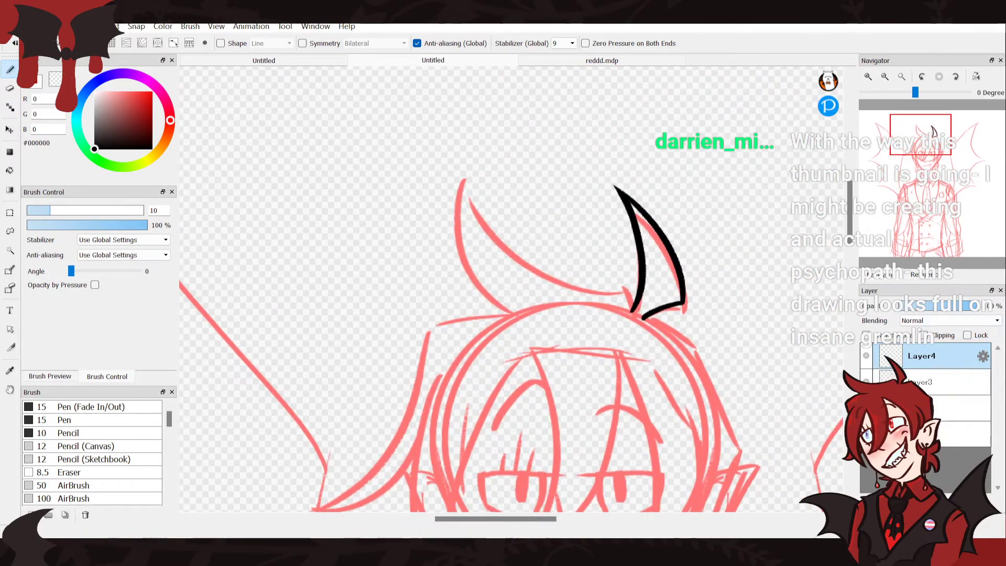
pyautogui.click(869, 77)
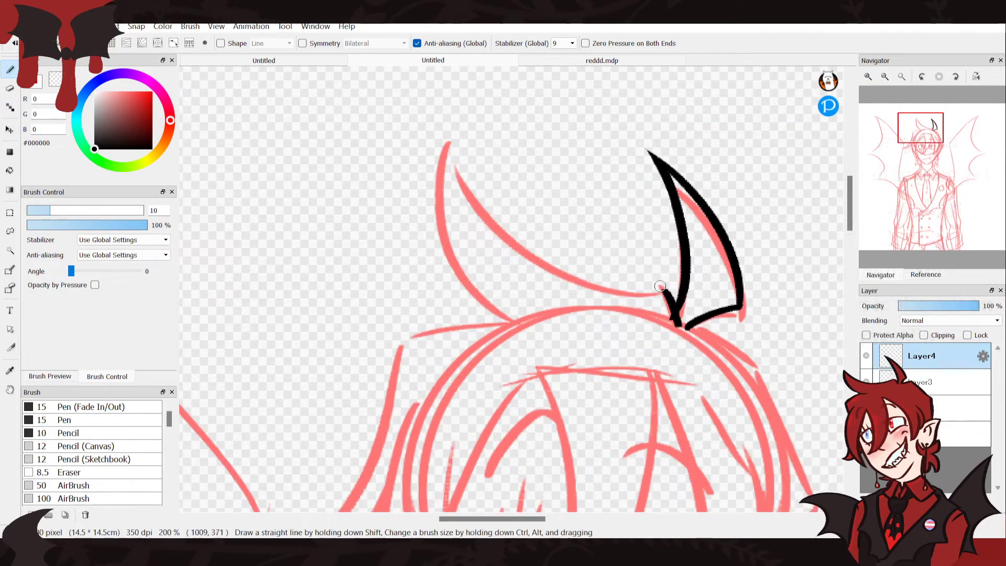
pyautogui.moveTo(660, 289)
pyautogui.mouseDown()
pyautogui.moveTo(492, 234)
pyautogui.moveTo(459, 157)
pyautogui.mouseUp()
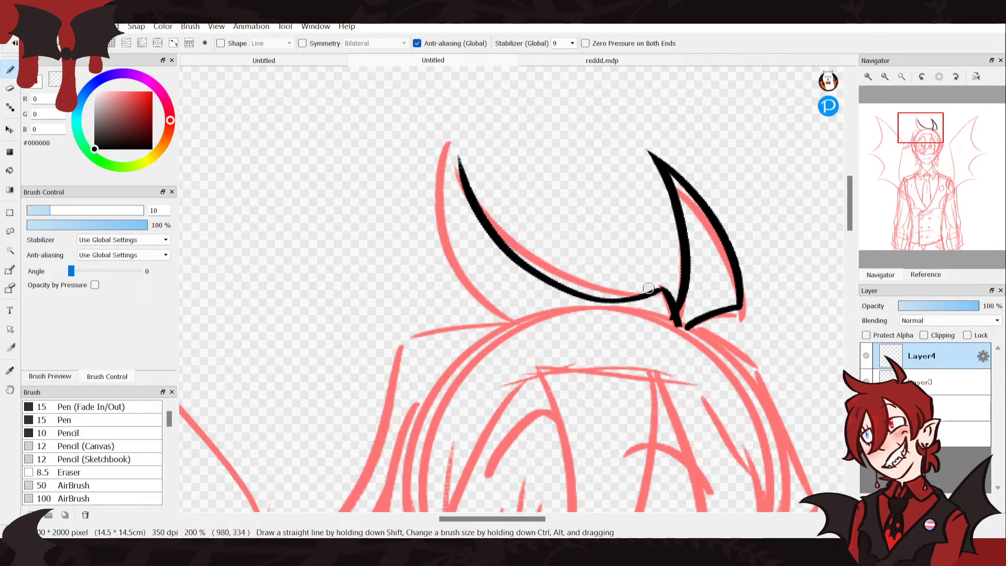
pyautogui.hotkey('ctrl', 'z')
pyautogui.moveTo(656, 286); pyautogui.dragTo(461, 155)
pyautogui.hotkey('ctrl', 'z')
pyautogui.moveTo(657, 287)
pyautogui.mouseDown()
pyautogui.moveTo(437, 129)
pyautogui.moveTo(433, 113)
pyautogui.moveTo(492, 315)
pyautogui.mouseUp()
pyautogui.hotkey('ctrl', 'z')
# Ink the taller tuft's outer edge down to the head and erase the overshooting lines at both ends
pyautogui.moveTo(456, 130); pyautogui.dragTo(491, 315)
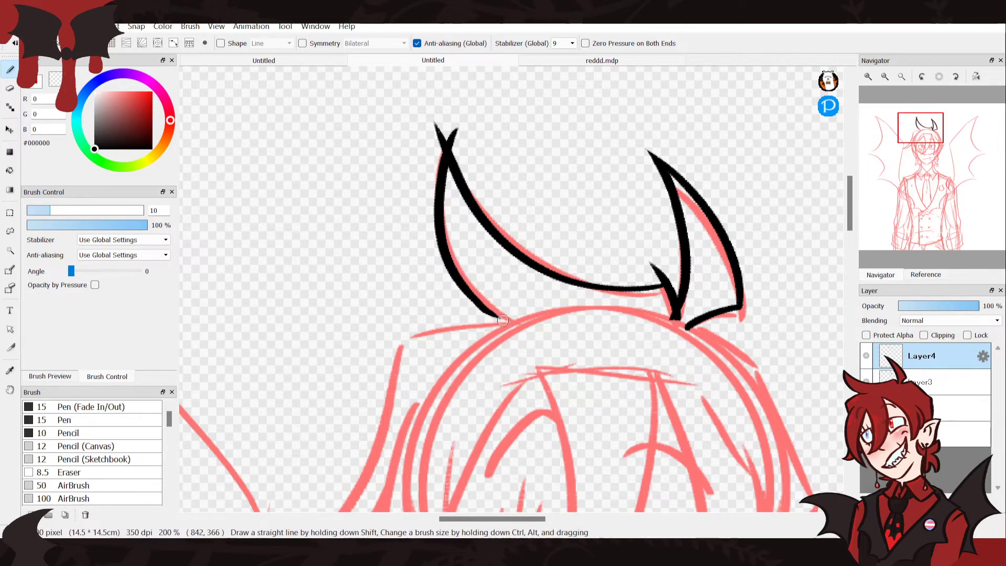
pyautogui.hotkey('ctrl', 'z')
pyautogui.moveTo(465, 286)
pyautogui.mouseDown()
pyautogui.moveTo(492, 312)
pyautogui.moveTo(524, 327)
pyautogui.moveTo(470, 293)
pyautogui.moveTo(498, 321)
pyautogui.moveTo(525, 330)
pyautogui.mouseUp()
pyautogui.hotkey('ctrl', 'z')
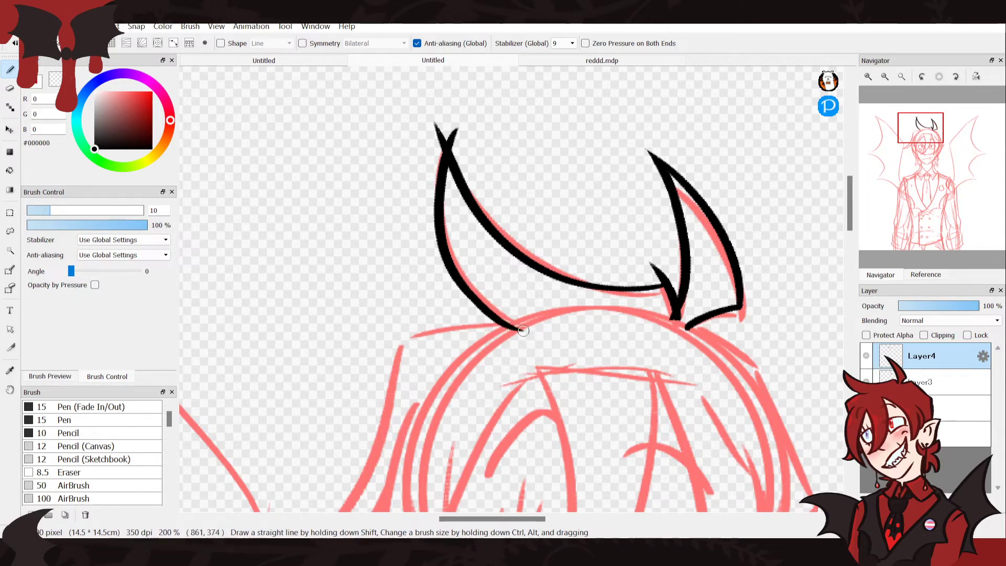
pyautogui.click(55, 79)
pyautogui.moveTo(674, 270)
pyautogui.mouseDown()
pyautogui.moveTo(651, 280)
pyautogui.moveTo(676, 273)
pyautogui.moveTo(654, 280)
pyautogui.moveTo(675, 273)
pyautogui.moveTo(661, 270)
pyautogui.mouseUp()
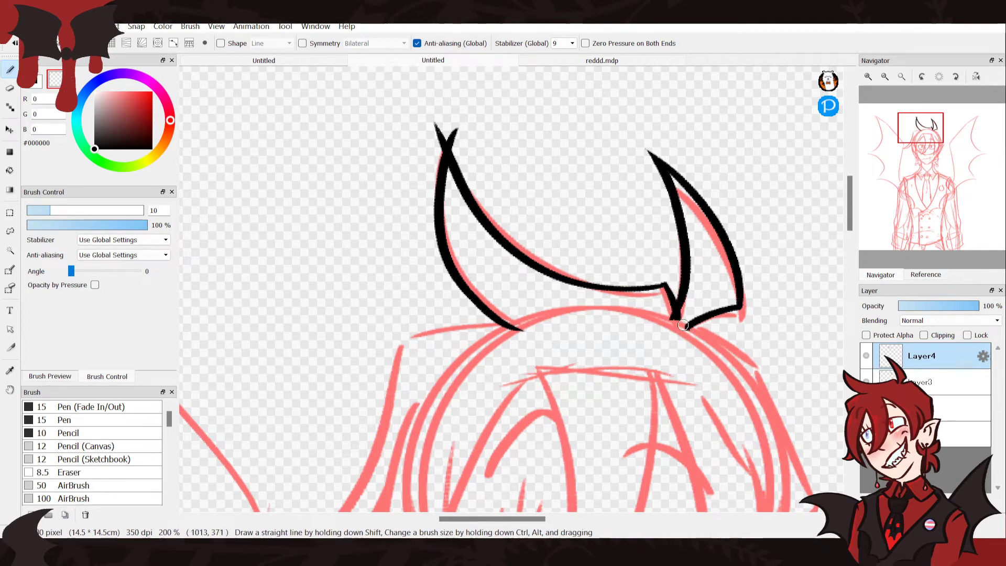
pyautogui.moveTo(448, 134); pyautogui.dragTo(454, 121)
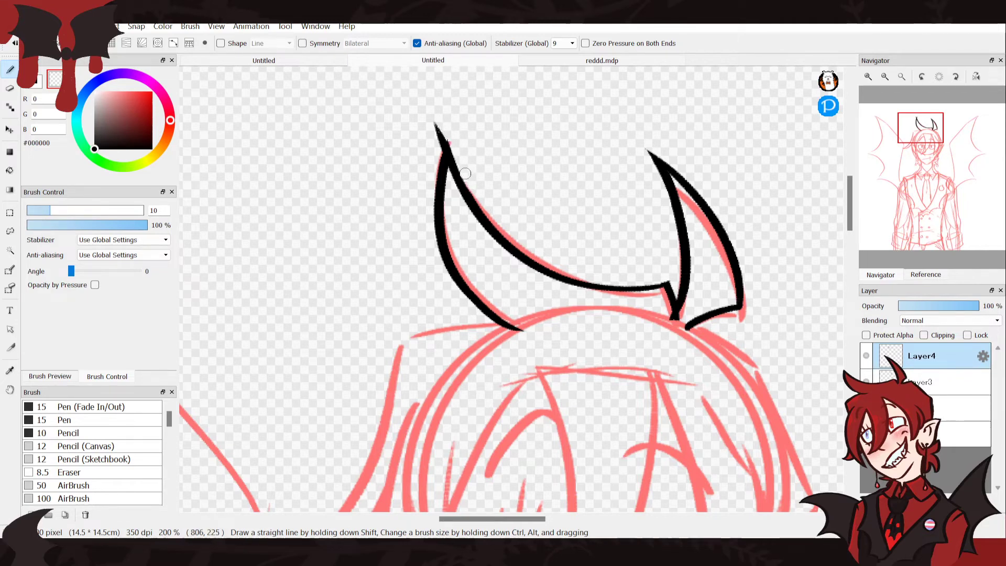
pyautogui.moveTo(444, 118)
pyautogui.mouseDown()
pyautogui.moveTo(434, 156)
pyautogui.moveTo(460, 156)
pyautogui.mouseUp()
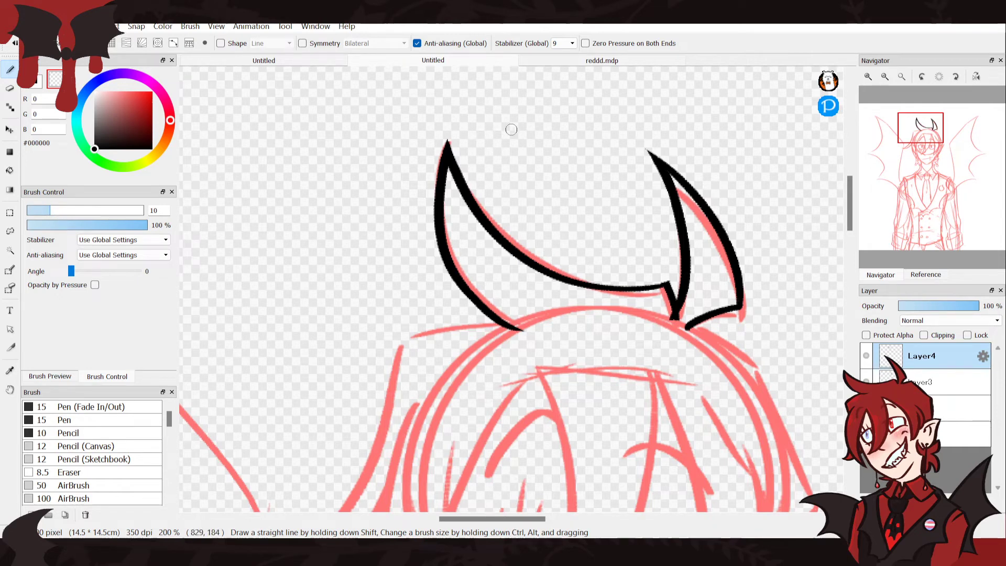
# On Layer4, ink the hair outline from the taller tuft's base outward and down to the flared side lock's tip
pyautogui.click(951, 383)
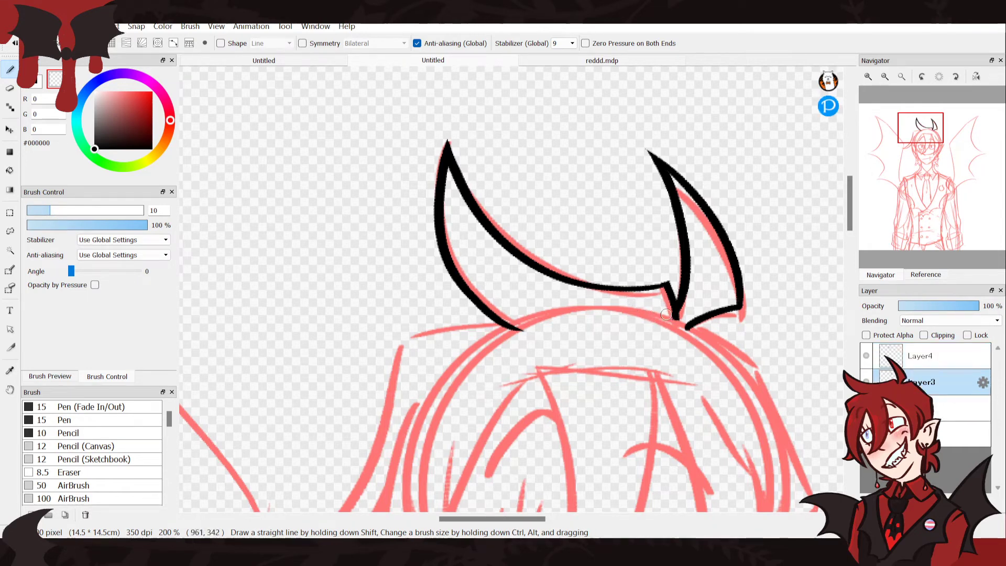
pyautogui.click(902, 78)
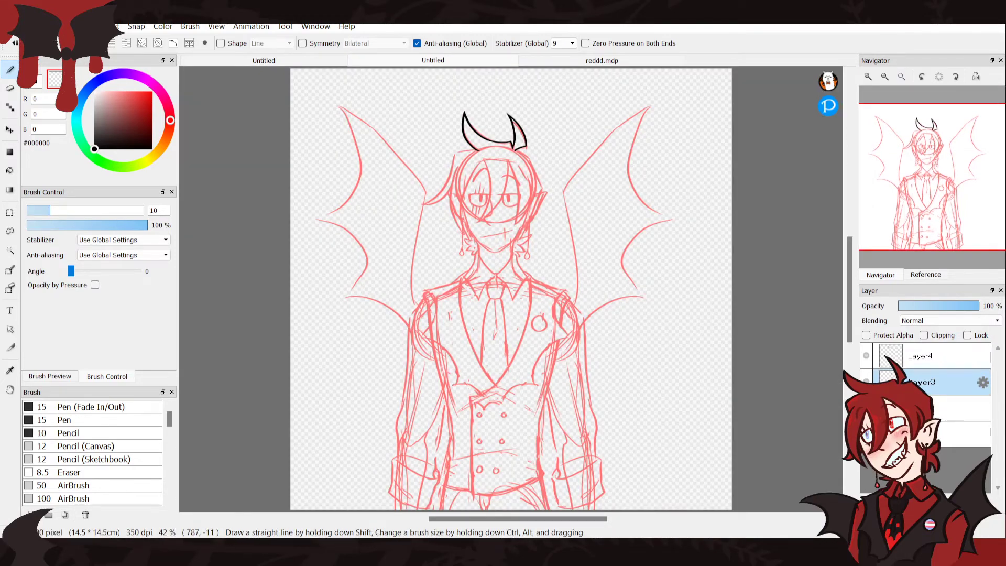
pyautogui.hotkey('ctrl', 'Up')
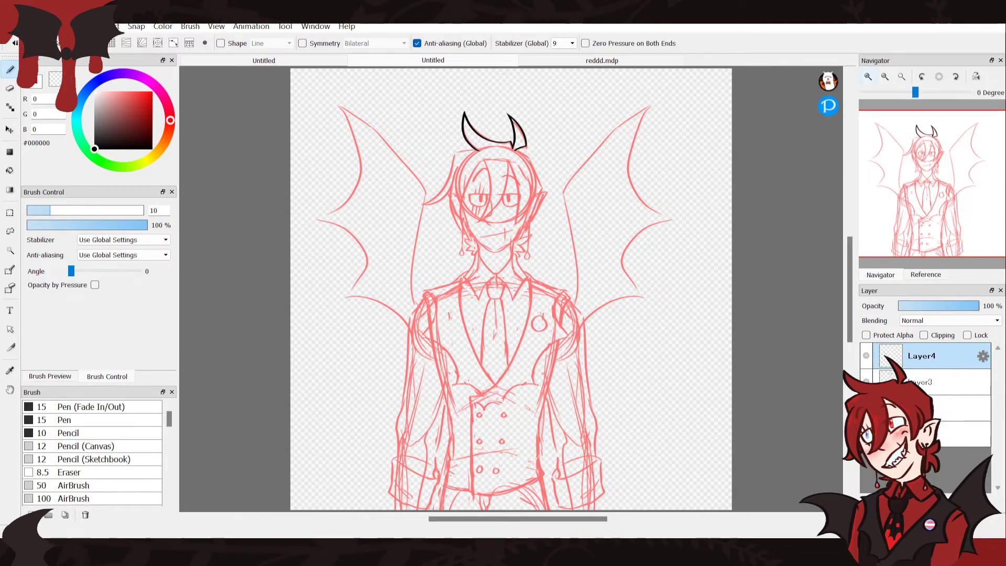
pyautogui.click(867, 77)
pyautogui.click(868, 76)
pyautogui.moveTo(912, 197); pyautogui.dragTo(912, 150)
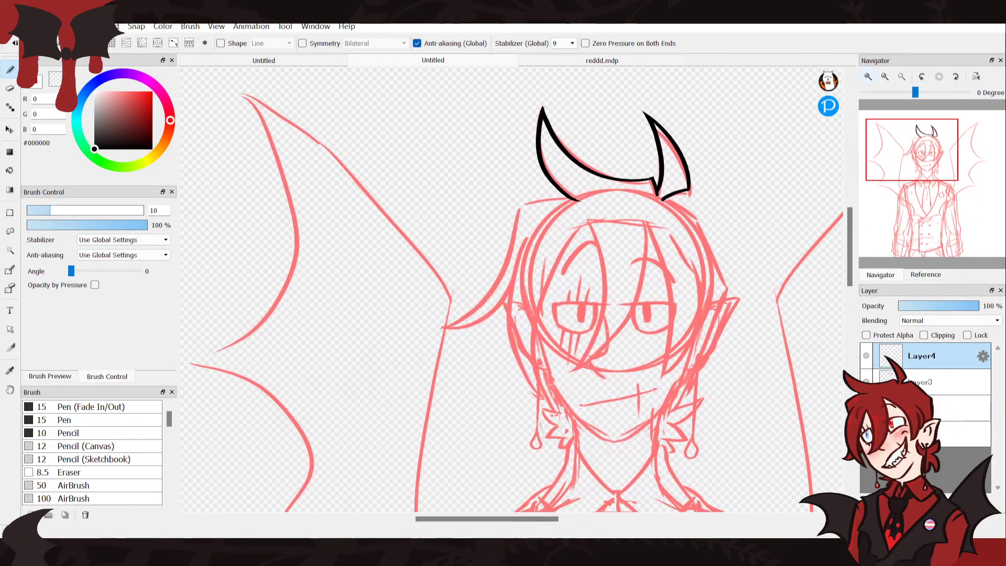
pyautogui.scroll(1, 511, 294)
pyautogui.moveTo(603, 155); pyautogui.dragTo(525, 171)
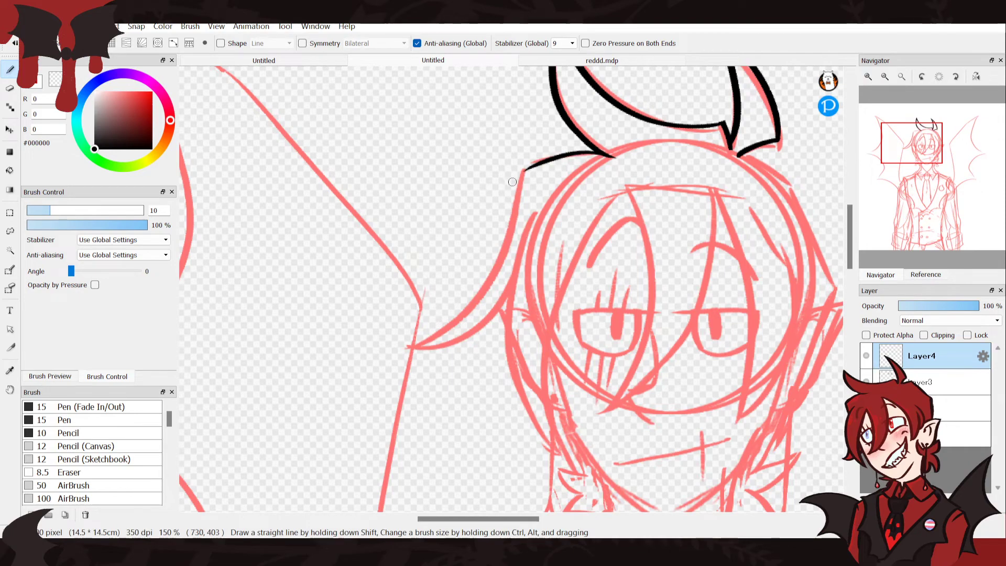
pyautogui.moveTo(608, 154); pyautogui.dragTo(517, 168)
pyautogui.hotkey('ctrl', 'z')
pyautogui.moveTo(610, 155)
pyautogui.mouseDown()
pyautogui.moveTo(489, 187)
pyautogui.moveTo(504, 257)
pyautogui.moveTo(426, 327)
pyautogui.mouseUp()
pyautogui.hotkey('ctrl', 'z')
pyautogui.moveTo(519, 159); pyautogui.dragTo(434, 349)
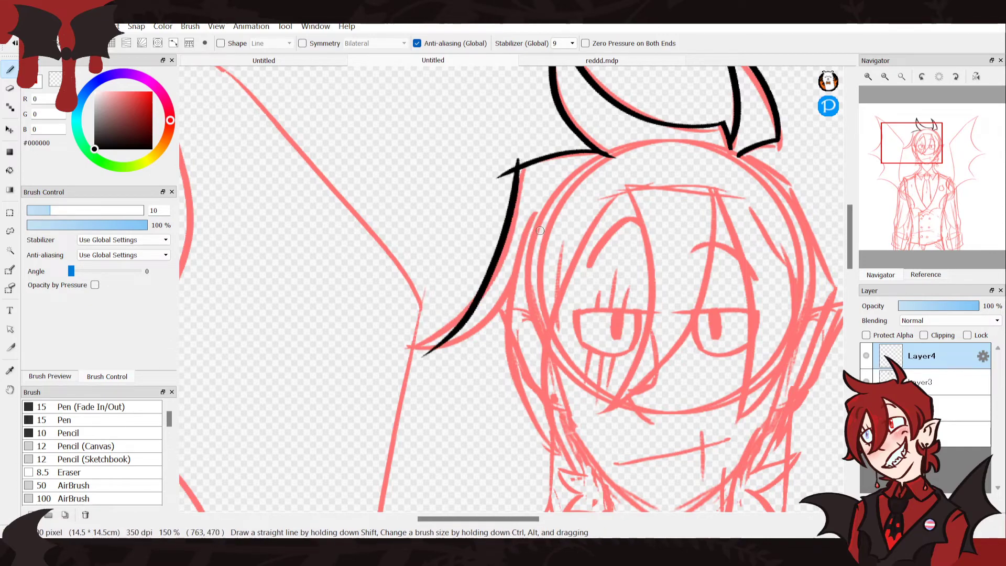
# Ink the underside of the flared side lock and erase the stray line ends at its upper corner and tip
pyautogui.moveTo(530, 226)
pyautogui.mouseDown()
pyautogui.moveTo(534, 403)
pyautogui.moveTo(550, 427)
pyautogui.mouseUp()
pyautogui.hotkey('ctrl', 'z')
pyautogui.moveTo(535, 216)
pyautogui.mouseDown()
pyautogui.moveTo(513, 377)
pyautogui.moveTo(553, 450)
pyautogui.mouseUp()
pyautogui.hotkey('ctrl', 'z')
pyautogui.moveTo(541, 228); pyautogui.dragTo(425, 350)
pyautogui.hotkey('ctrl', 'z')
pyautogui.moveTo(544, 230); pyautogui.dragTo(422, 346)
pyautogui.press('x')
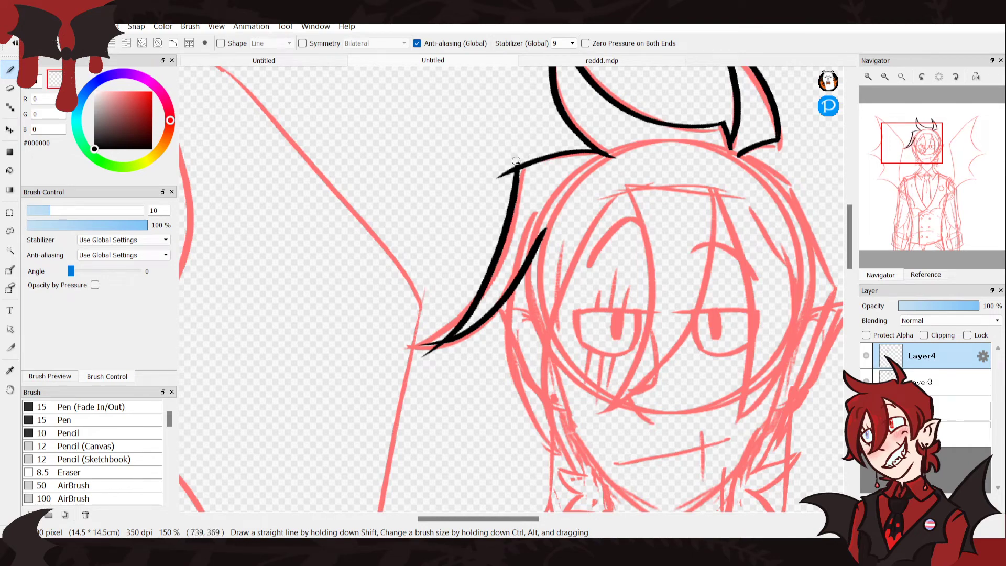
pyautogui.moveTo(507, 168); pyautogui.dragTo(499, 172)
pyautogui.moveTo(438, 341); pyautogui.dragTo(419, 358)
# Examine the inked tufts and flared side lock up close, undoing the latest touch-ups
pyautogui.click(869, 76)
pyautogui.click(868, 76)
pyautogui.moveTo(894, 158); pyautogui.dragTo(927, 143)
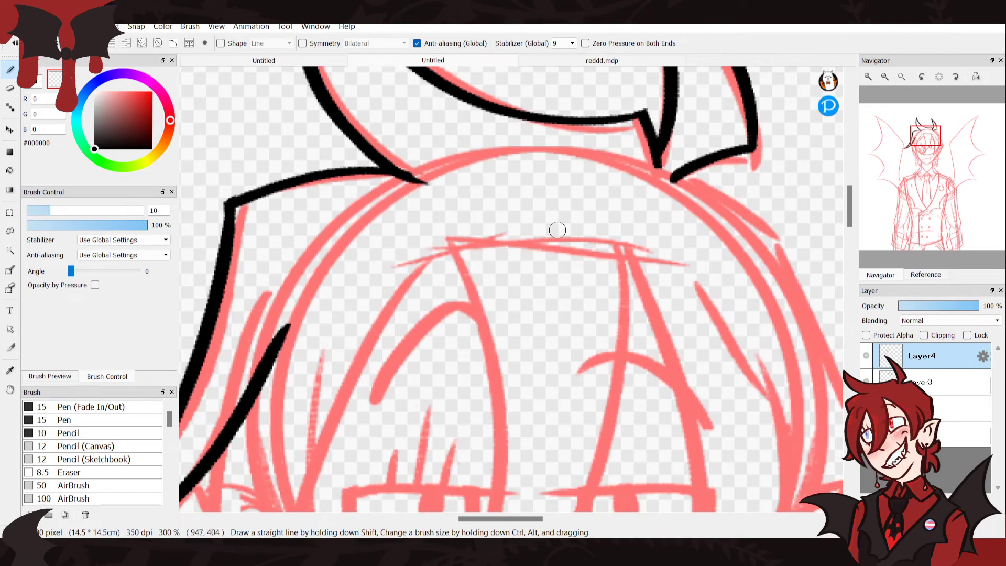
pyautogui.moveTo(914, 159)
pyautogui.mouseDown()
pyautogui.moveTo(910, 144)
pyautogui.moveTo(914, 153)
pyautogui.mouseUp()
pyautogui.hotkey('ctrl', 'z')
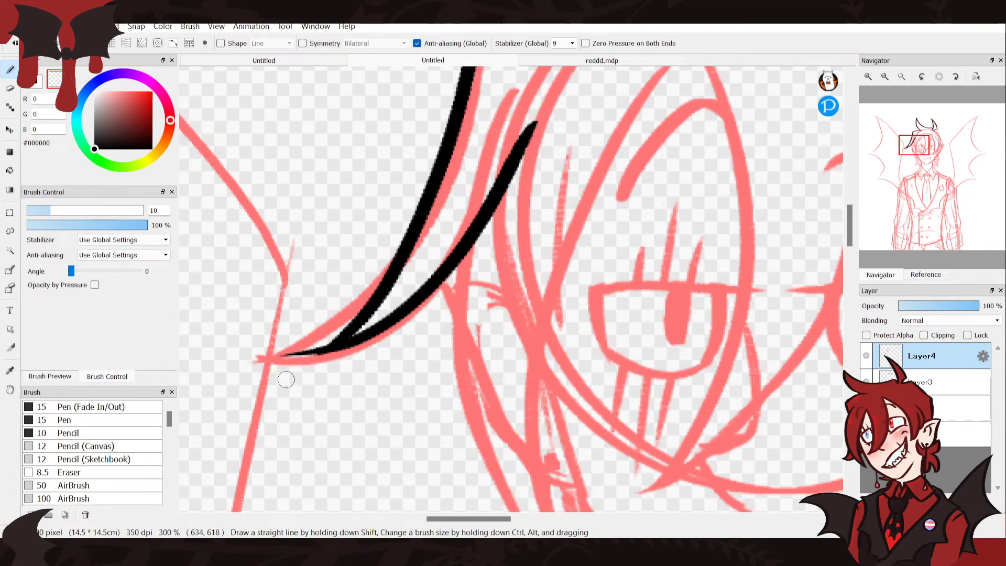
pyautogui.hotkey('ctrl', 'z')
pyautogui.hotkey('ctrl', 'z')
# Ink the angular hair edge on the opposite side of the head and a curve across the lower face joining both sides
pyautogui.scroll(-3, 913, 152)
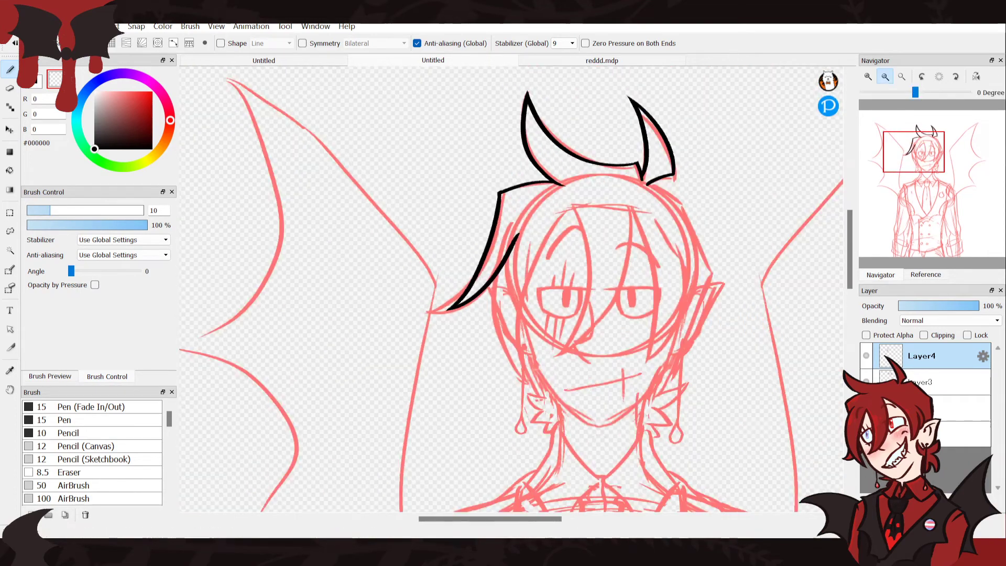
pyautogui.moveTo(913, 153)
pyautogui.mouseDown()
pyautogui.moveTo(907, 170)
pyautogui.moveTo(915, 158)
pyautogui.mouseUp()
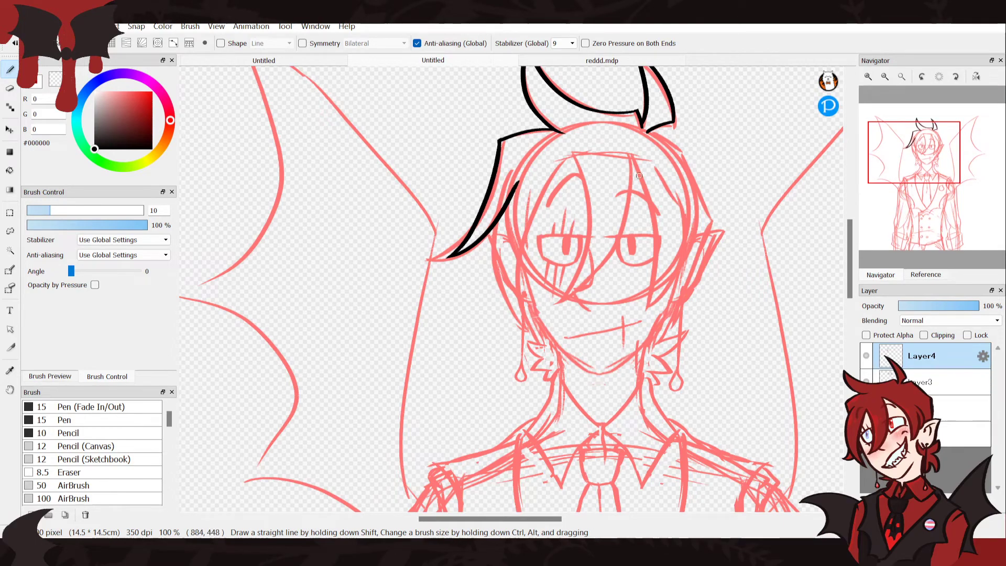
pyautogui.moveTo(679, 150)
pyautogui.mouseDown()
pyautogui.moveTo(710, 212)
pyautogui.moveTo(693, 284)
pyautogui.mouseUp()
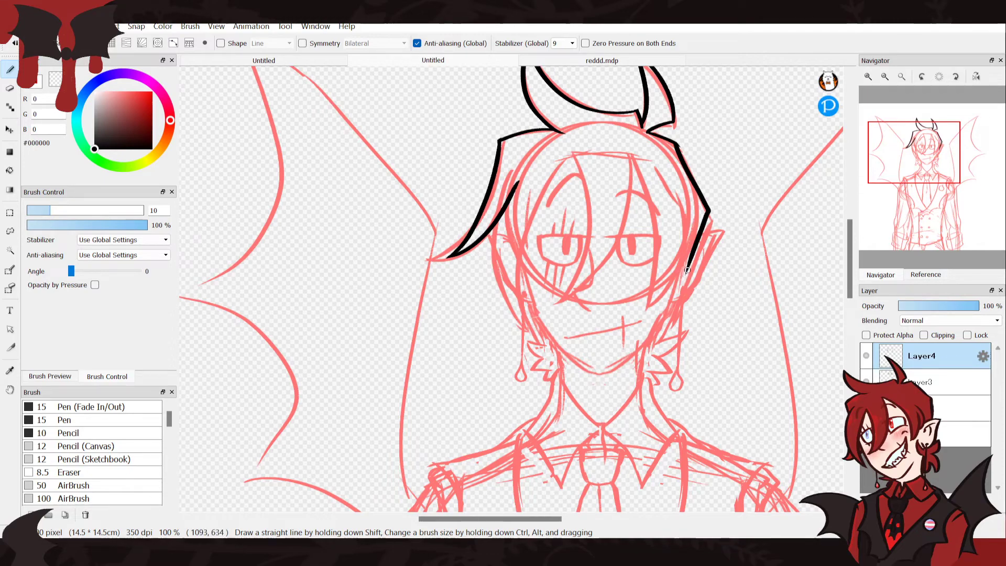
pyautogui.moveTo(509, 203); pyautogui.dragTo(623, 303)
pyautogui.moveTo(684, 262); pyautogui.dragTo(621, 303)
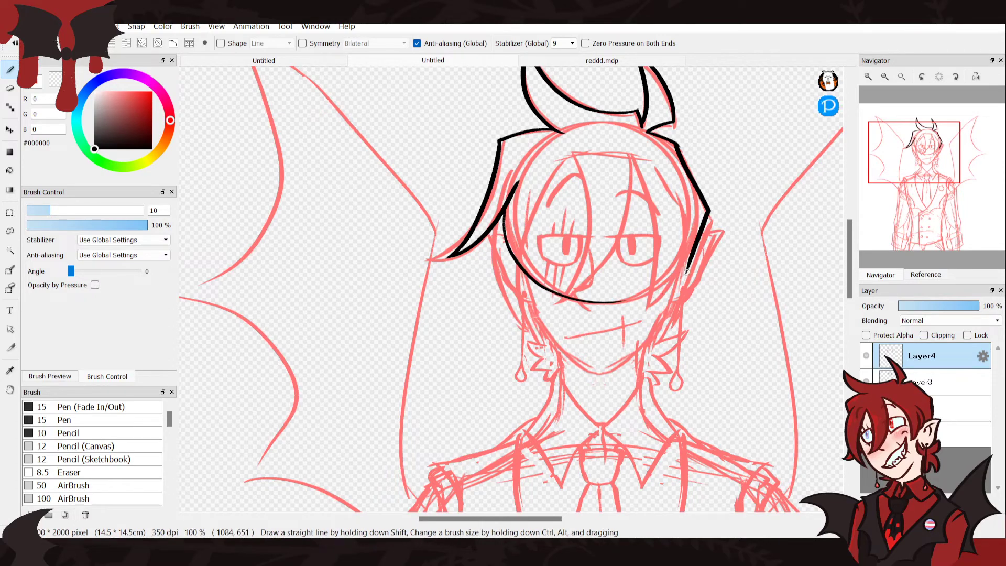
pyautogui.moveTo(686, 273); pyautogui.dragTo(616, 300)
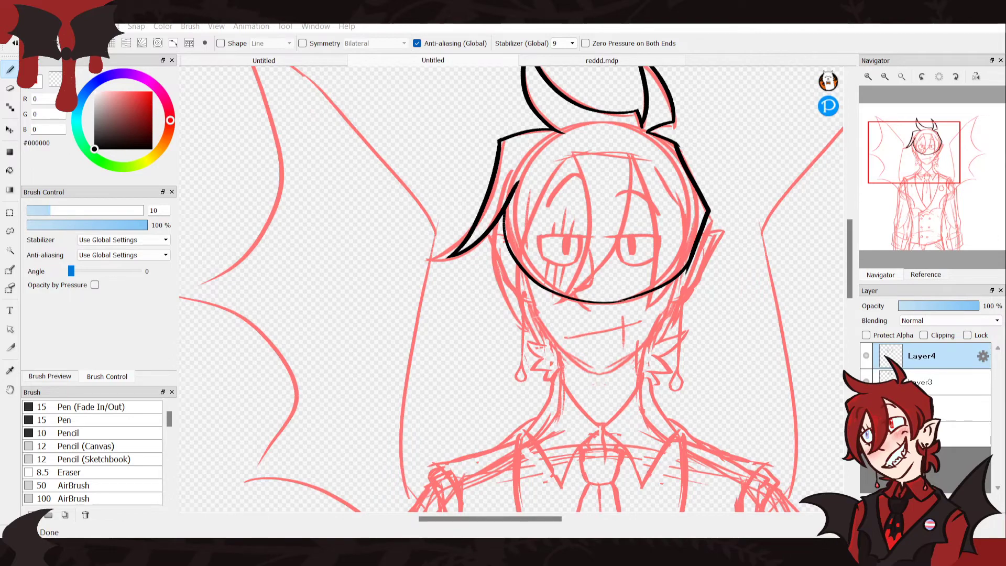
# Merge the inked hair into one layer named back fringe and add a new empty layer above it
pyautogui.press('Return')
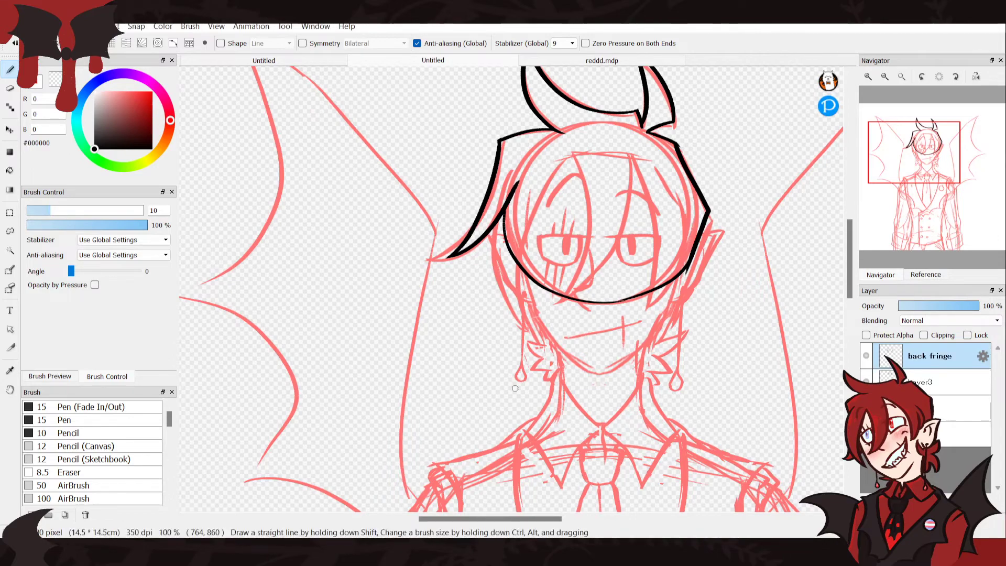
pyautogui.hotkey('ctrl', 'z')
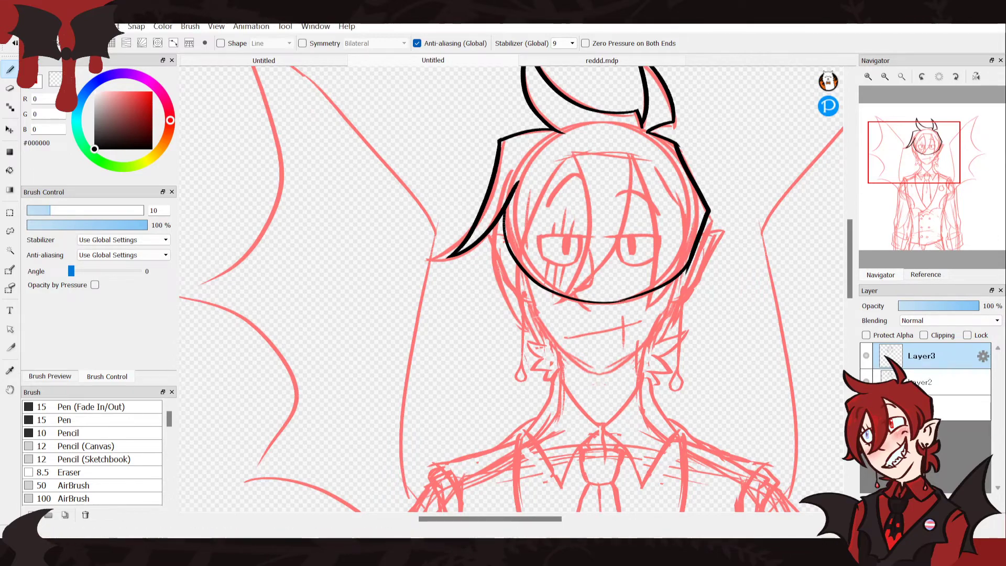
pyautogui.hotkey('ctrl', 'y')
pyautogui.moveTo(949, 382); pyautogui.dragTo(947, 348)
pyautogui.hotkey('ctrl', 'e')
pyautogui.hotkey('ctrl', 'y')
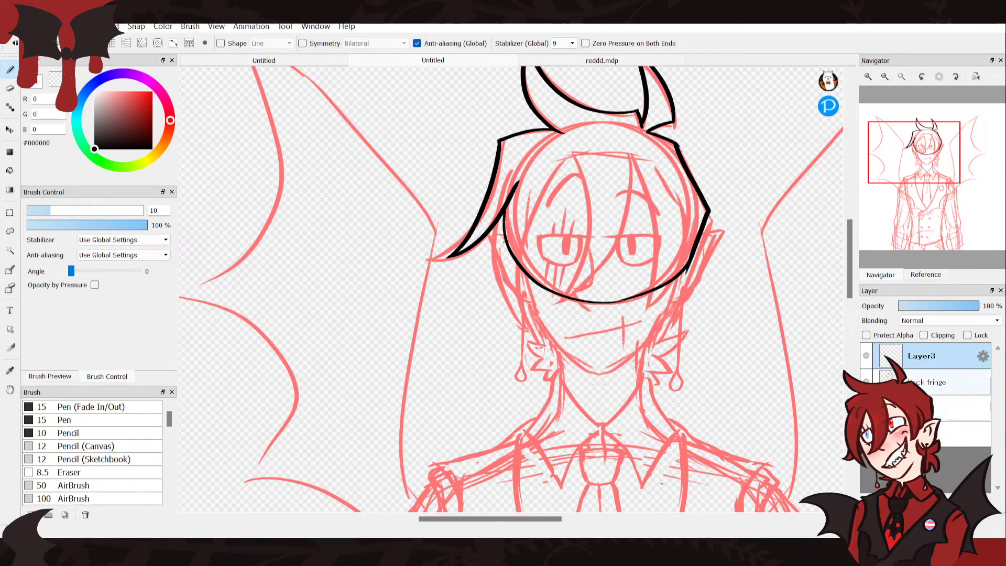
# Ink the outer and inner edges of the long lock beside the face on the flared-lock side, tapering toward the jaw
pyautogui.click(869, 77)
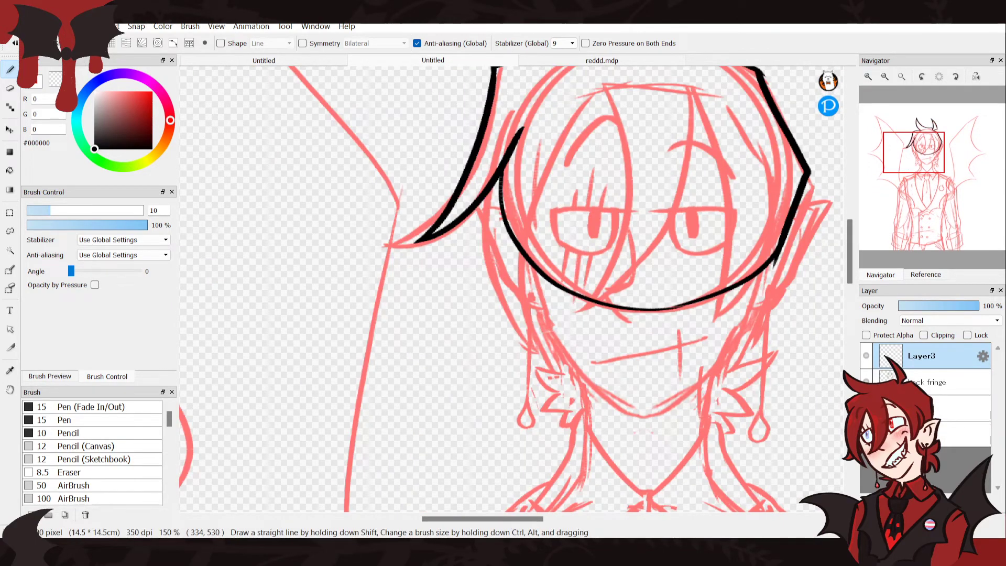
pyautogui.moveTo(921, 153); pyautogui.dragTo(918, 154)
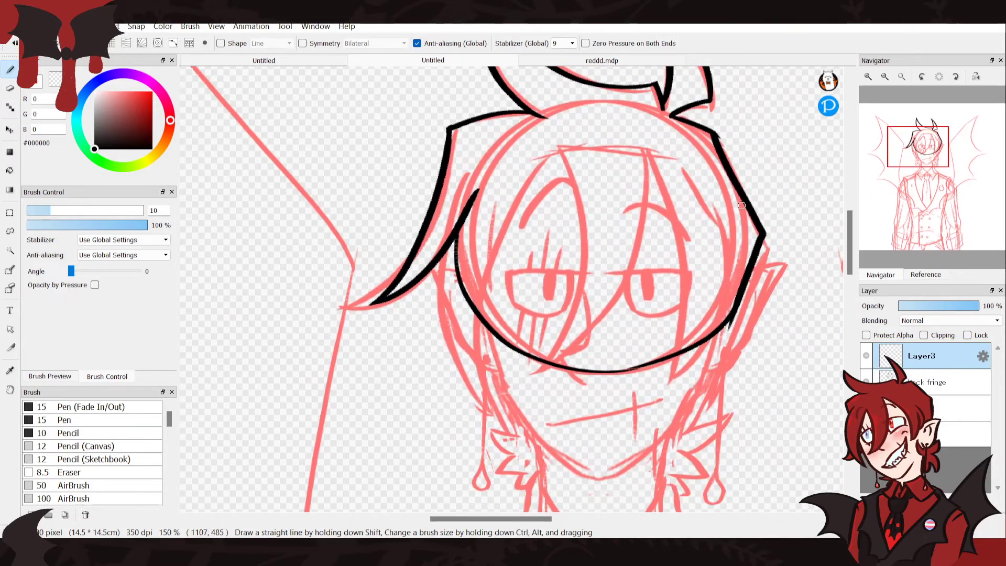
pyautogui.moveTo(465, 171); pyautogui.dragTo(491, 392)
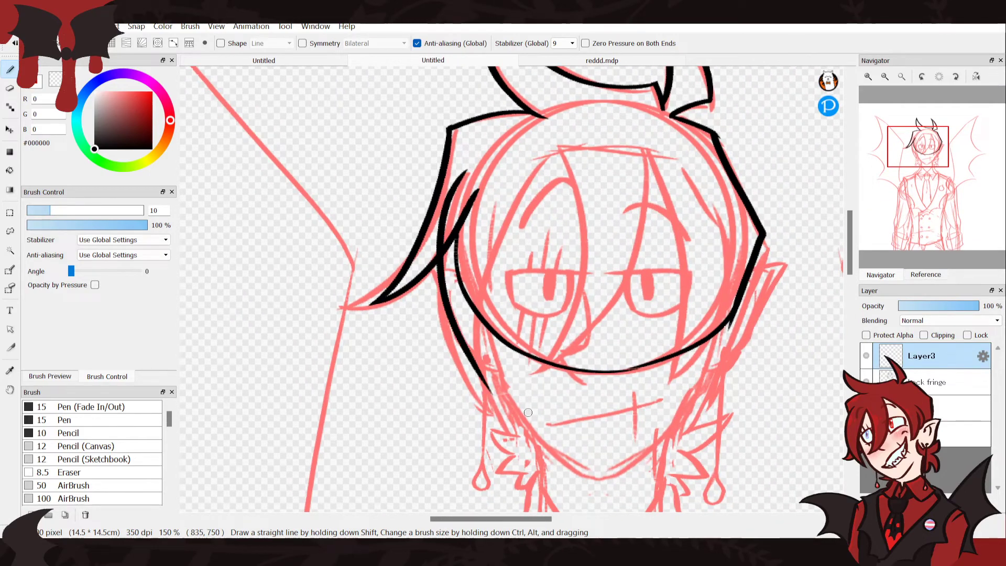
pyautogui.hotkey('ctrl', 'z')
pyautogui.moveTo(468, 173)
pyautogui.mouseDown()
pyautogui.moveTo(467, 368)
pyautogui.moveTo(506, 389)
pyautogui.moveTo(489, 401)
pyautogui.mouseUp()
pyautogui.moveTo(551, 159); pyautogui.dragTo(489, 405)
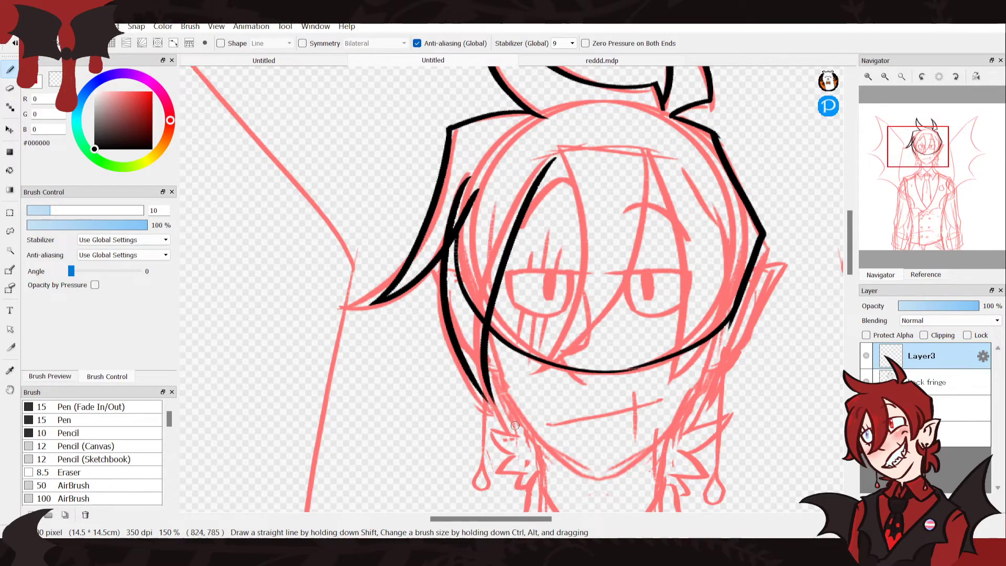
# Redraw the outer and inner edges of the long lock beside the face on the flared-lock side, spacing them wider and meeting near the jaw
pyautogui.hotkey('ctrl', 'z')
pyautogui.moveTo(557, 157); pyautogui.dragTo(519, 407)
pyautogui.hotkey('ctrl', 'z')
pyautogui.moveTo(549, 163)
pyautogui.mouseDown()
pyautogui.moveTo(510, 379)
pyautogui.moveTo(520, 400)
pyautogui.mouseUp()
pyautogui.moveTo(473, 383); pyautogui.dragTo(519, 427)
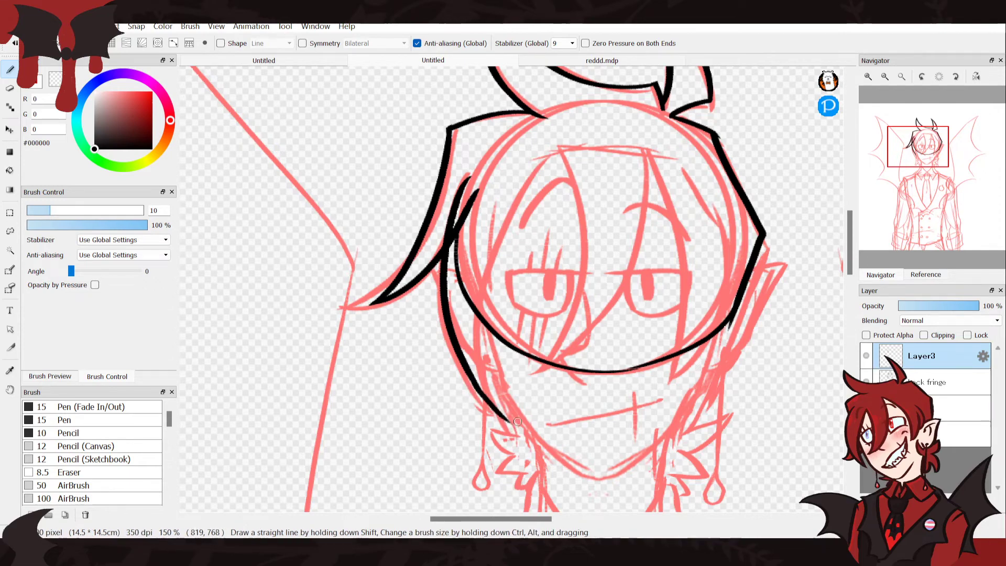
pyautogui.hotkey('ctrl', 'z')
pyautogui.moveTo(470, 179)
pyautogui.mouseDown()
pyautogui.moveTo(423, 309)
pyautogui.moveTo(460, 397)
pyautogui.mouseUp()
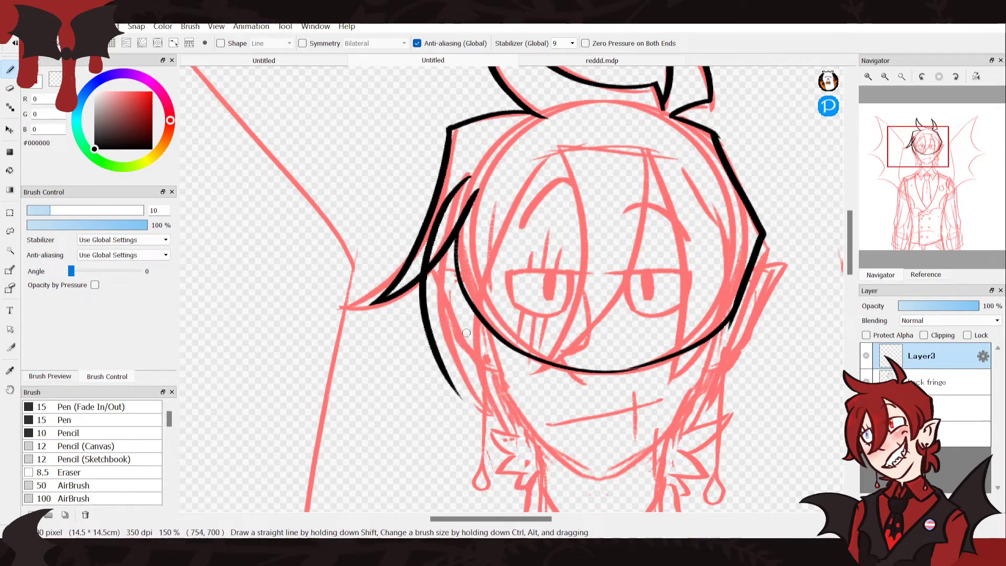
pyautogui.hotkey('ctrl', 'z')
pyautogui.moveTo(472, 169)
pyautogui.mouseDown()
pyautogui.moveTo(474, 376)
pyautogui.moveTo(499, 404)
pyautogui.mouseUp()
pyautogui.hotkey('ctrl', 'z')
pyautogui.moveTo(472, 169); pyautogui.dragTo(490, 434)
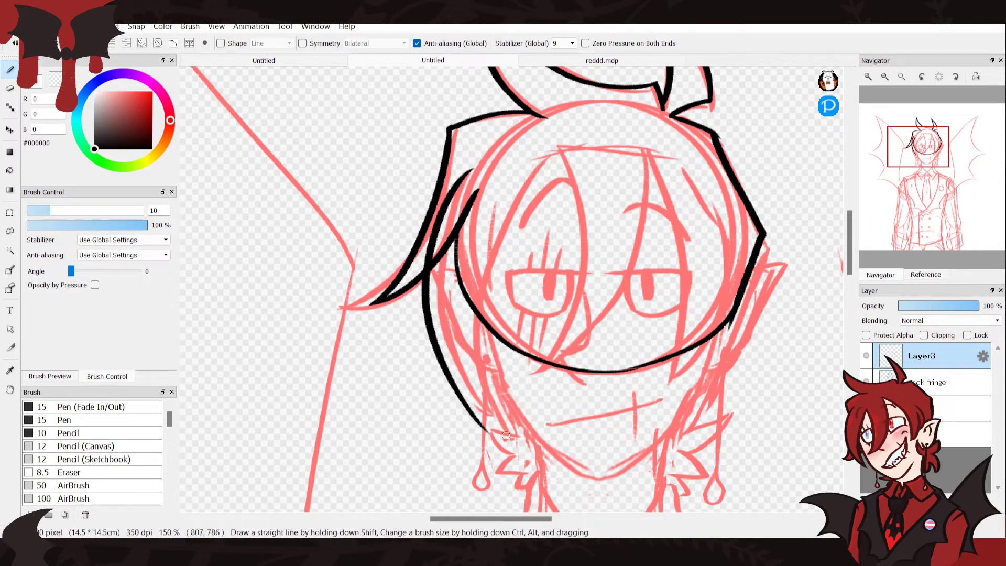
pyautogui.hotkey('ctrl', 'z')
pyautogui.moveTo(475, 167); pyautogui.dragTo(485, 418)
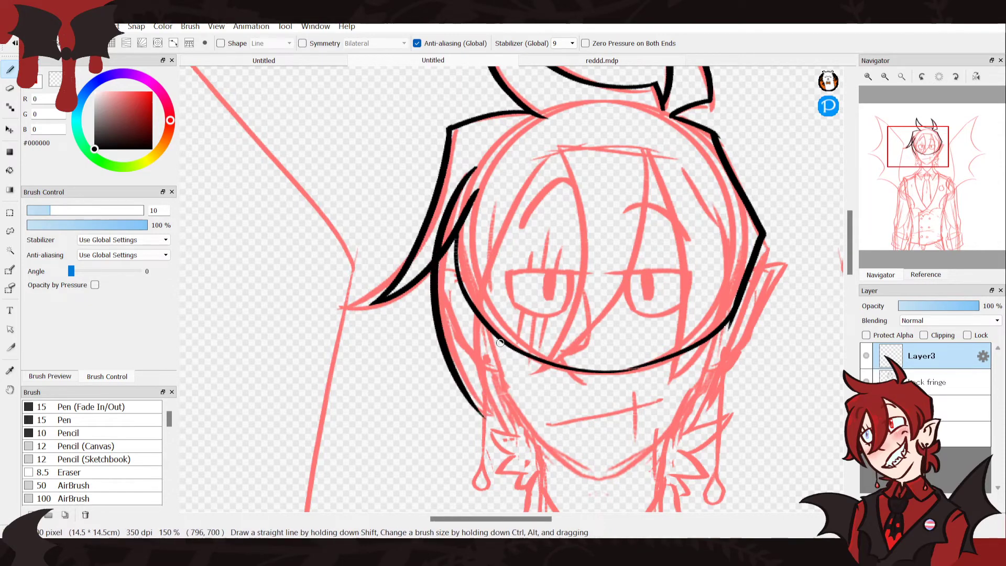
pyautogui.moveTo(545, 169); pyautogui.dragTo(485, 422)
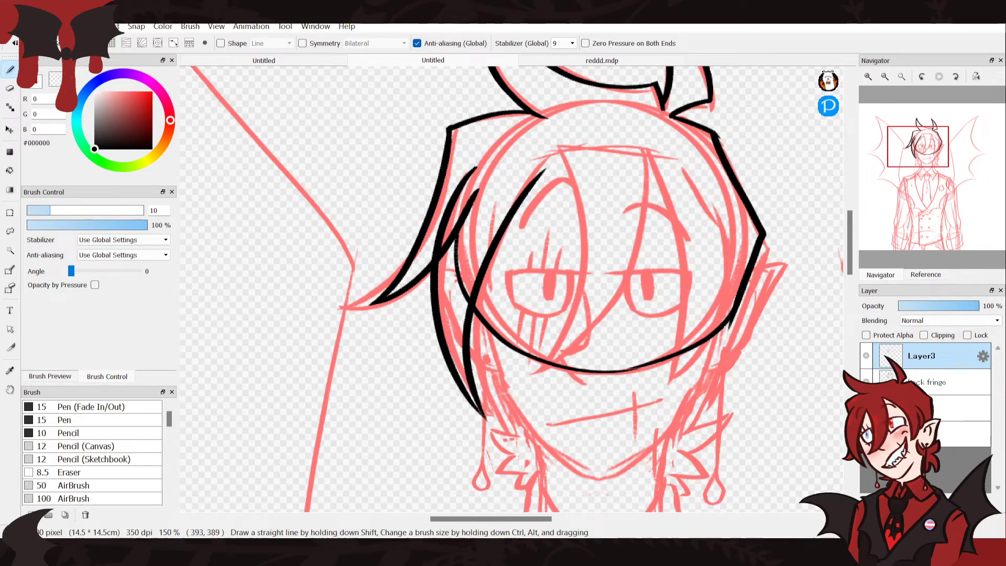
# Refine the lower end of the long side lock into a single sharp, tapered tip
pyautogui.scroll(4, 918, 168)
pyautogui.moveTo(917, 173)
pyautogui.mouseDown()
pyautogui.moveTo(914, 201)
pyautogui.moveTo(915, 166)
pyautogui.mouseUp()
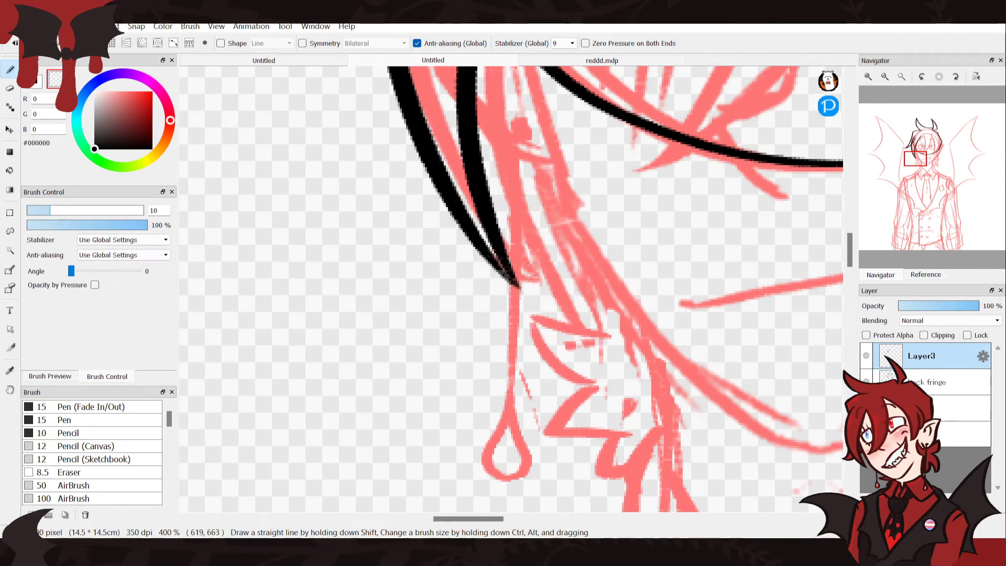
pyautogui.moveTo(489, 241); pyautogui.dragTo(540, 304)
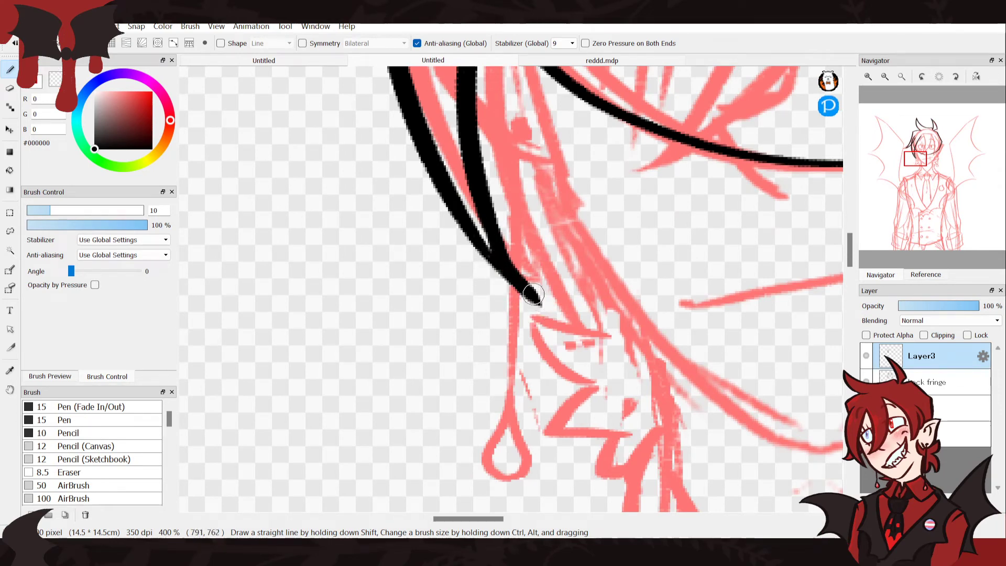
pyautogui.hotkey('ctrl', 'z')
pyautogui.moveTo(501, 229)
pyautogui.mouseDown()
pyautogui.moveTo(514, 270)
pyautogui.moveTo(545, 312)
pyautogui.mouseUp()
pyautogui.hotkey('ctrl', 'z')
pyautogui.moveTo(480, 250); pyautogui.dragTo(542, 307)
pyautogui.hotkey('ctrl', 'z')
pyautogui.moveTo(476, 242)
pyautogui.mouseDown()
pyautogui.moveTo(540, 300)
pyautogui.moveTo(486, 260)
pyautogui.moveTo(443, 196)
pyautogui.moveTo(473, 241)
pyautogui.moveTo(560, 327)
pyautogui.mouseUp()
pyautogui.hotkey('ctrl', 'z')
pyautogui.hotkey('ctrl', 'z')
pyautogui.hotkey('ctrl', 'z')
pyautogui.moveTo(453, 203)
pyautogui.mouseDown()
pyautogui.moveTo(495, 261)
pyautogui.moveTo(563, 316)
pyautogui.moveTo(498, 265)
pyautogui.moveTo(553, 314)
pyautogui.mouseUp()
pyautogui.hotkey('ctrl', 'z')
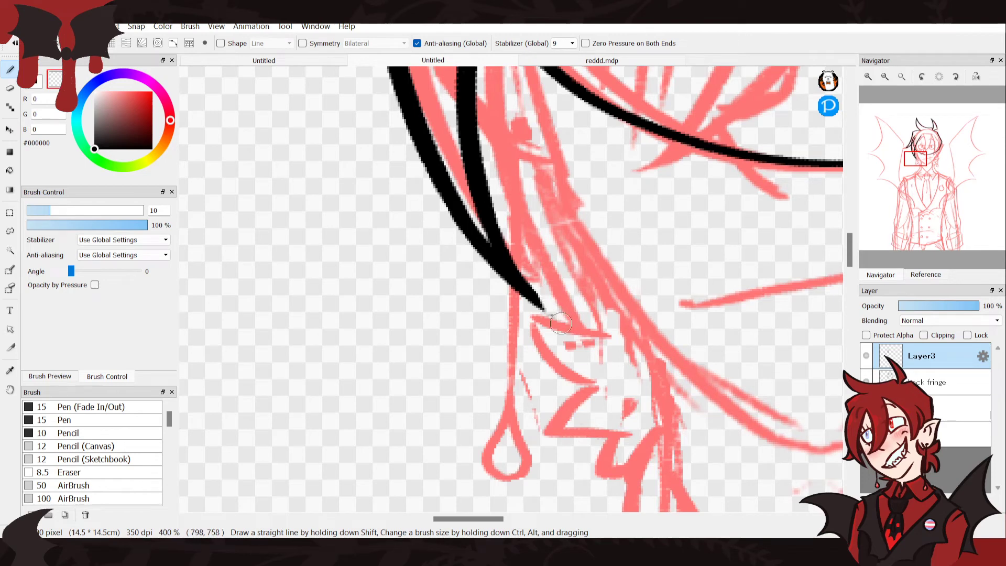
pyautogui.hotkey('ctrl', 'z')
pyautogui.moveTo(502, 213); pyautogui.dragTo(583, 342)
pyautogui.hotkey('ctrl', 'z')
pyautogui.moveTo(502, 203); pyautogui.dragTo(571, 351)
pyautogui.hotkey('ctrl', 'y')
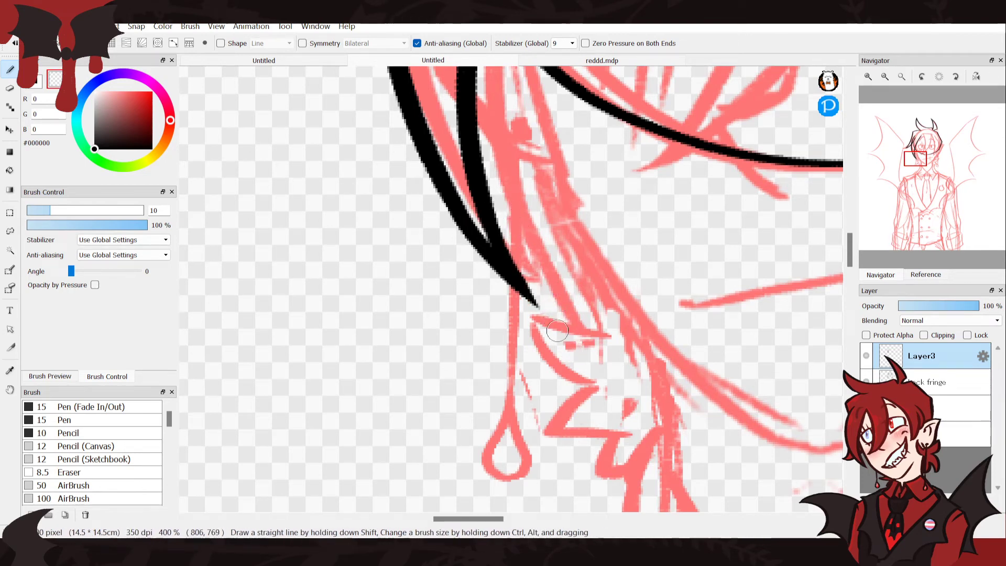
pyautogui.moveTo(544, 297); pyautogui.dragTo(517, 219)
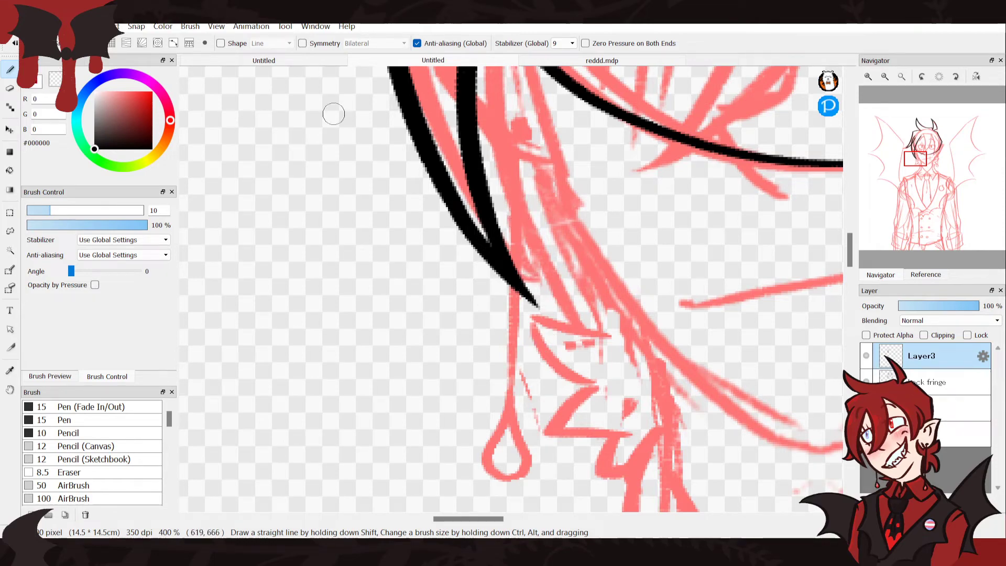
# Ink the first edge of the central fringe lock, curving from the forehead peak past the eye to beside the nose
pyautogui.scroll(-5, 257, 99)
pyautogui.moveTo(550, 184); pyautogui.dragTo(511, 420)
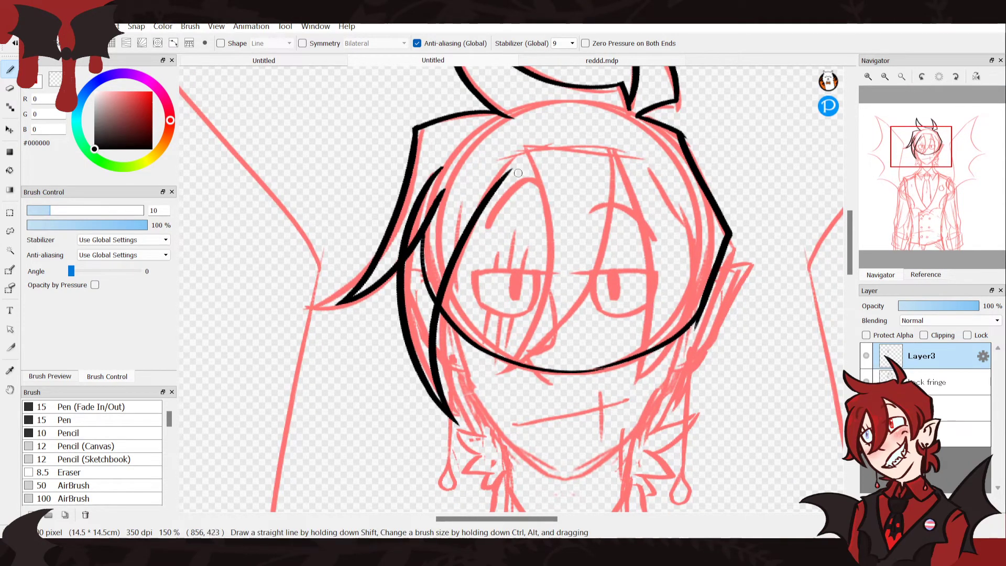
pyautogui.moveTo(521, 152); pyautogui.dragTo(509, 360)
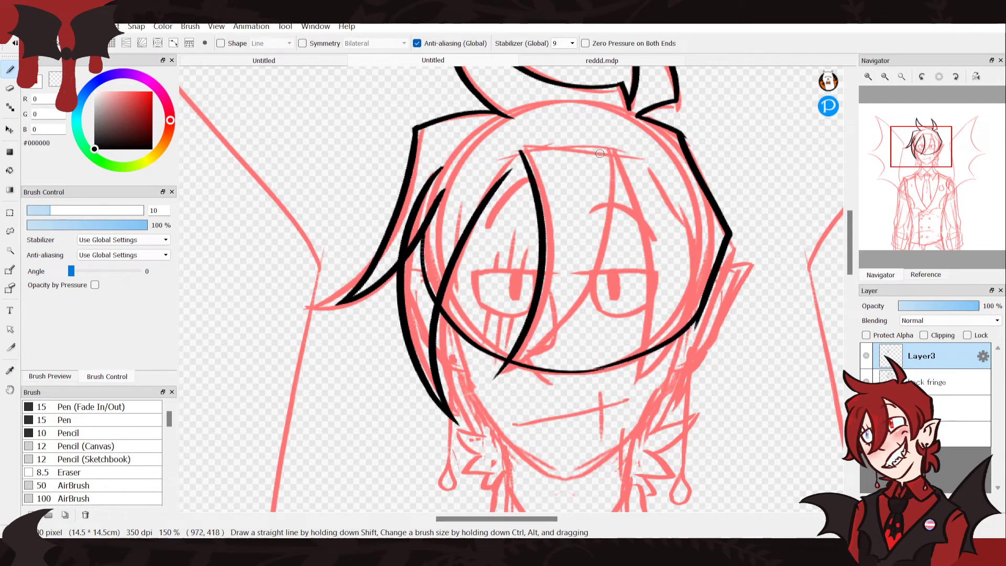
# Ink the opposite edge of the central fringe lock, sweeping from the forehead between the eyes to cross the first edge beside the nose
pyautogui.moveTo(600, 153); pyautogui.dragTo(496, 362)
pyautogui.hotkey('ctrl', 'z')
pyautogui.moveTo(602, 152)
pyautogui.mouseDown()
pyautogui.moveTo(604, 228)
pyautogui.moveTo(495, 362)
pyautogui.mouseUp()
pyautogui.hotkey('ctrl', 'z')
pyautogui.moveTo(606, 152); pyautogui.dragTo(572, 302)
pyautogui.moveTo(548, 338); pyautogui.dragTo(476, 379)
pyautogui.hotkey('ctrl', 'z')
pyautogui.moveTo(606, 152); pyautogui.dragTo(480, 370)
pyautogui.hotkey('ctrl', 'z')
pyautogui.moveTo(610, 151)
pyautogui.mouseDown()
pyautogui.moveTo(608, 173)
pyautogui.moveTo(451, 374)
pyautogui.mouseUp()
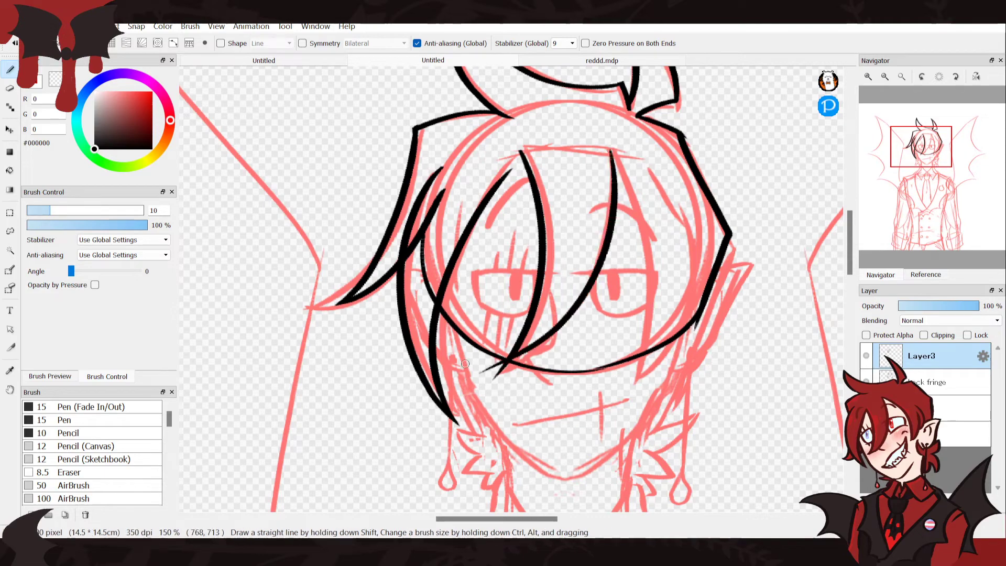
# Extend the long side lock's inner edge up to the forehead peak and smooth the line where it joins the central lock
pyautogui.moveTo(520, 154); pyautogui.dragTo(489, 221)
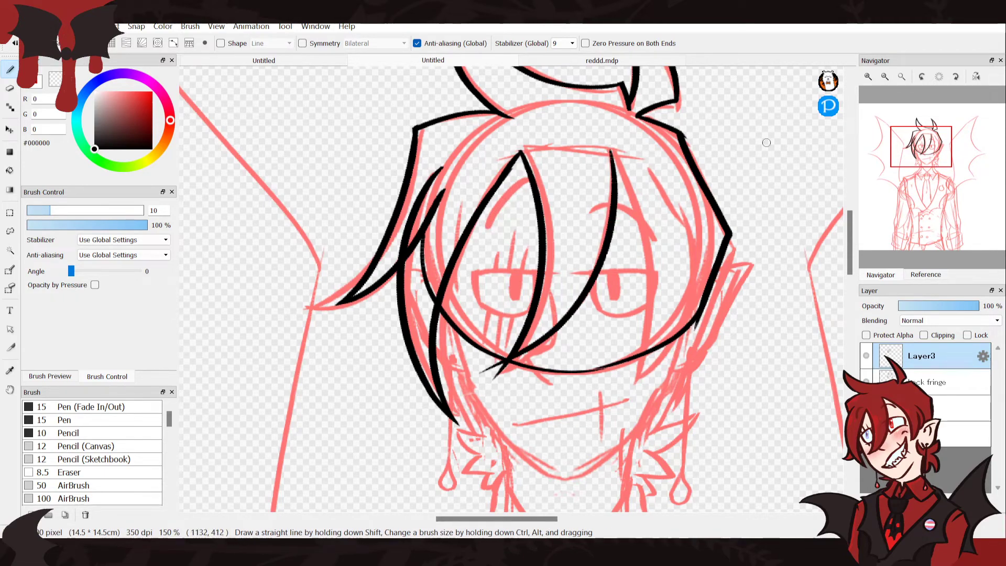
pyautogui.scroll(4, 929, 171)
pyautogui.click(929, 171)
pyautogui.moveTo(929, 171); pyautogui.dragTo(921, 146)
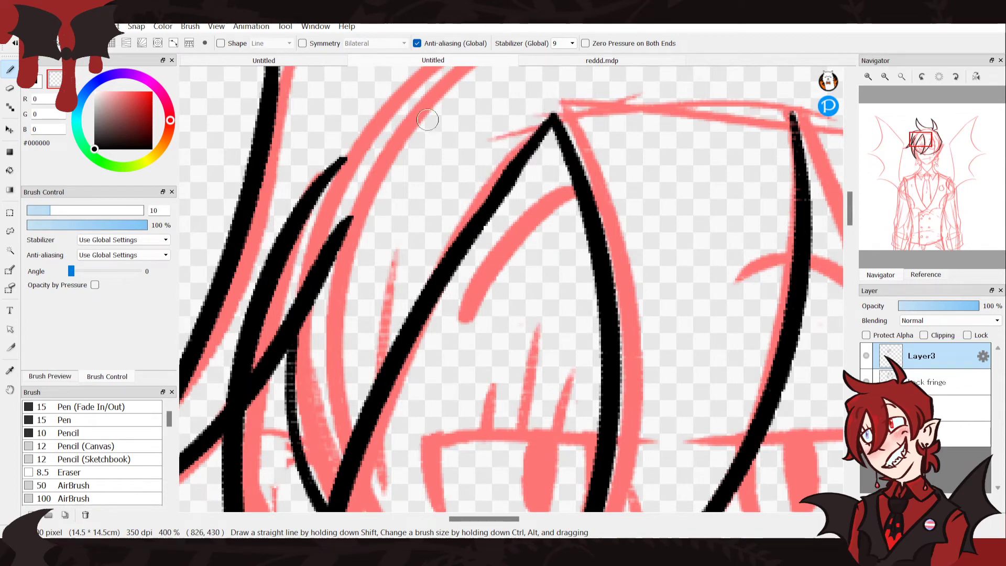
pyautogui.moveTo(551, 124)
pyautogui.mouseDown()
pyautogui.moveTo(553, 106)
pyautogui.moveTo(469, 238)
pyautogui.mouseUp()
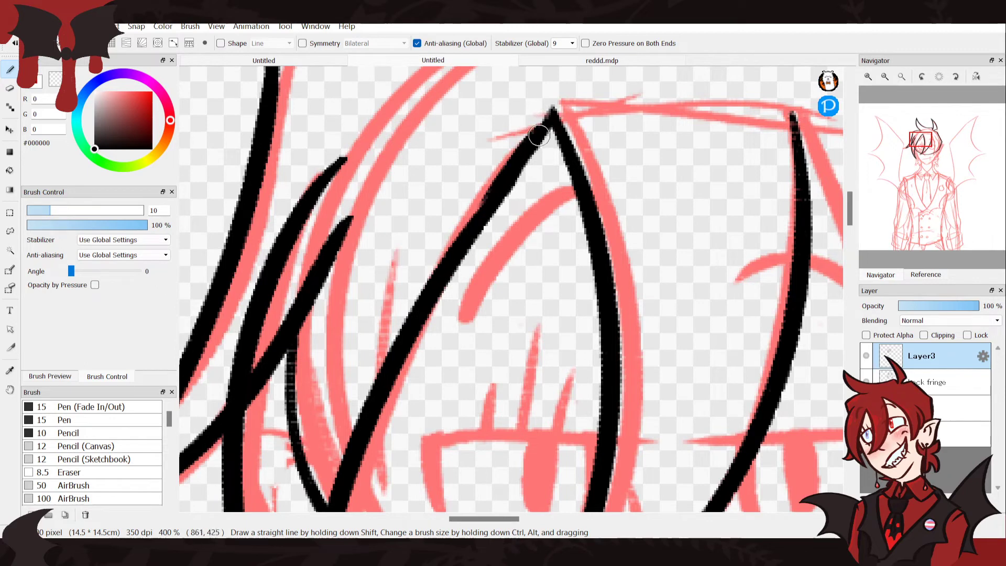
pyautogui.hotkey('ctrl', 'z')
pyautogui.moveTo(536, 132); pyautogui.dragTo(431, 260)
pyautogui.hotkey('ctrl', 'z')
pyautogui.moveTo(541, 128); pyautogui.dragTo(437, 296)
pyautogui.hotkey('ctrl', 'z')
pyautogui.moveTo(549, 119)
pyautogui.mouseDown()
pyautogui.moveTo(454, 242)
pyautogui.moveTo(442, 264)
pyautogui.mouseUp()
pyautogui.hotkey('ctrl', 'z')
pyautogui.moveTo(548, 119); pyautogui.dragTo(454, 269)
pyautogui.moveTo(516, 175); pyautogui.dragTo(443, 272)
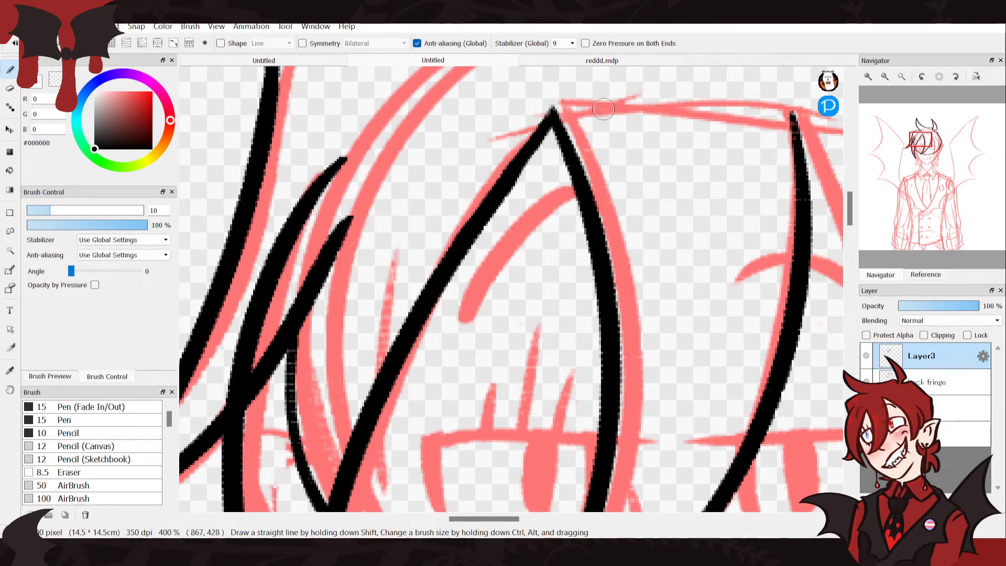
# Erase the overshooting line ends below the central fringe lock so its two edges meet in a clean point
pyautogui.click(885, 76)
pyautogui.click(885, 77)
pyautogui.click(884, 77)
pyautogui.click(885, 77)
pyautogui.moveTo(935, 195); pyautogui.dragTo(919, 159)
pyautogui.click(868, 77)
pyautogui.click(868, 77)
pyautogui.click(868, 76)
pyautogui.click(868, 77)
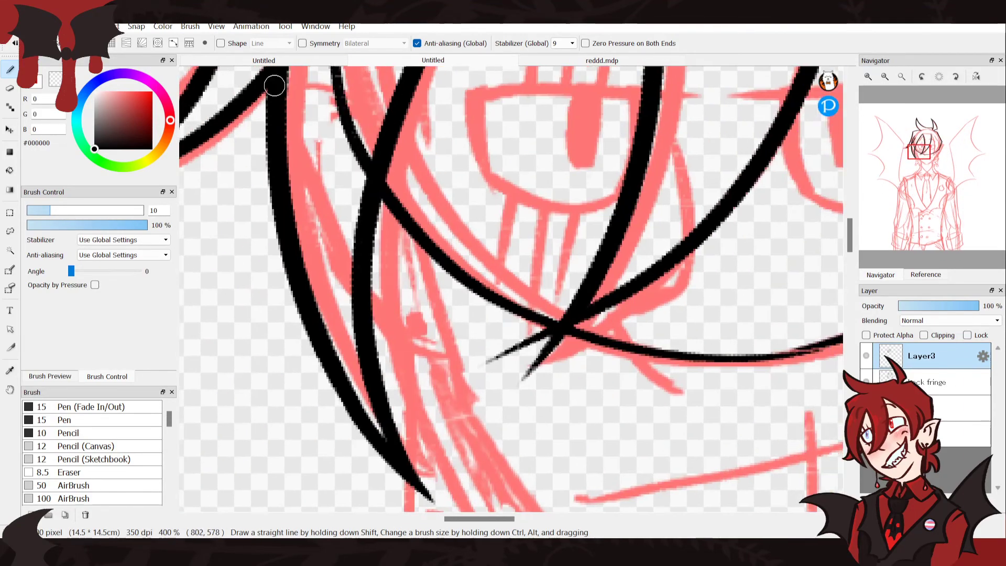
pyautogui.hotkey('ctrl', 'z')
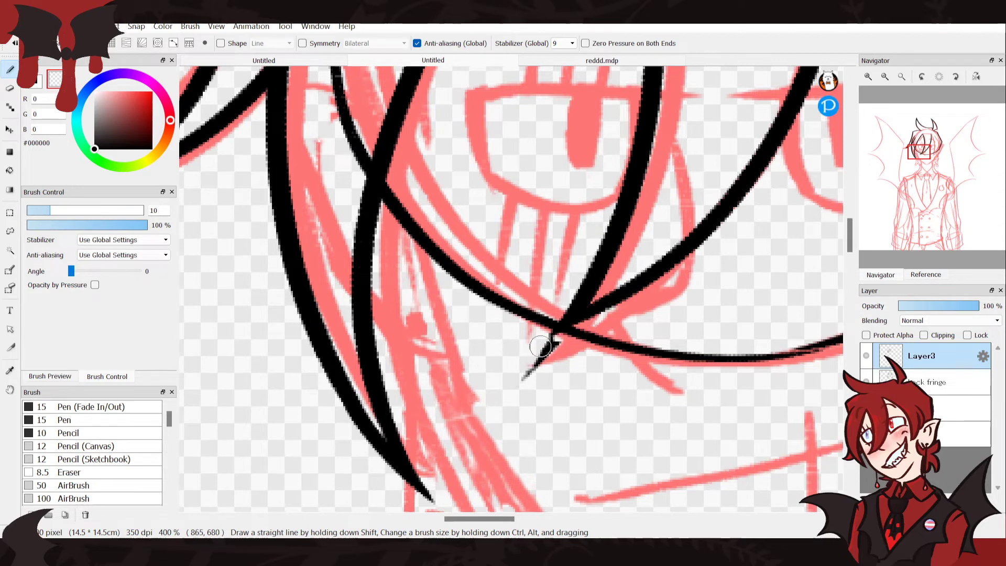
pyautogui.hotkey('ctrl', 'z')
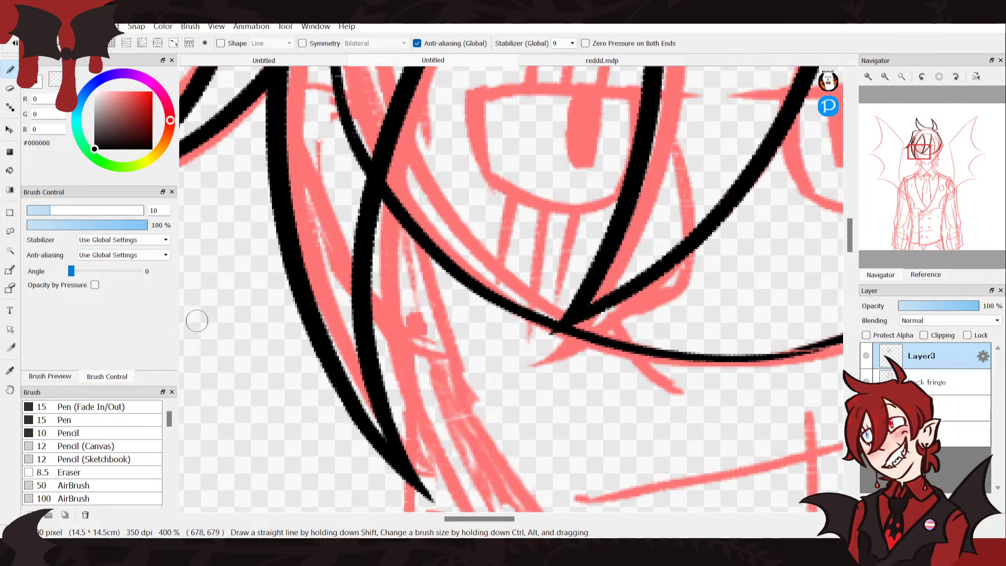
# Ink the inner edge of the fringe lock on the opposite side, from the central lock's forehead corner down across the eye to the cheek
pyautogui.click(884, 77)
pyautogui.click(885, 77)
pyautogui.click(885, 77)
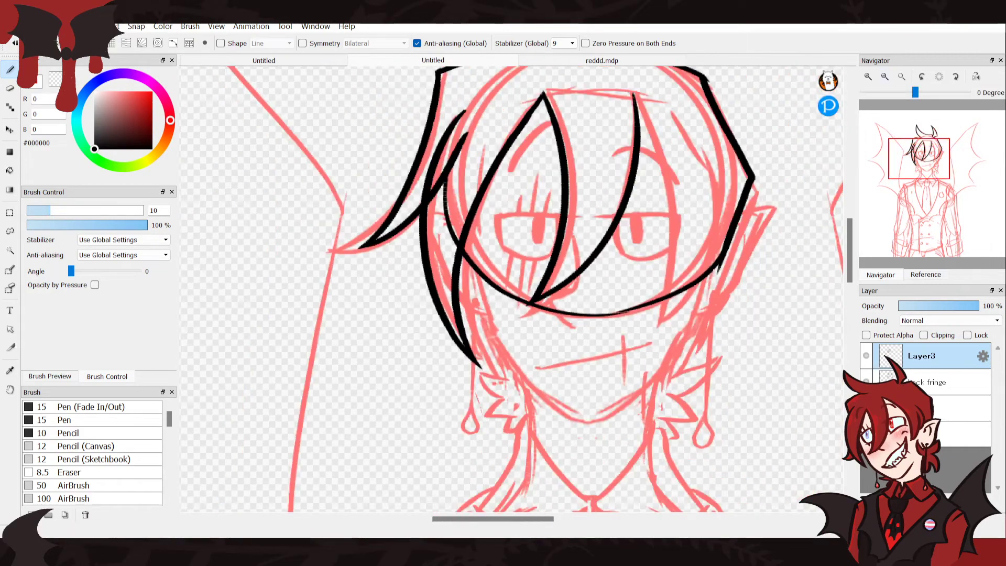
pyautogui.click(942, 164)
pyautogui.moveTo(942, 165)
pyautogui.mouseDown()
pyautogui.moveTo(935, 146)
pyautogui.moveTo(932, 155)
pyautogui.mouseUp()
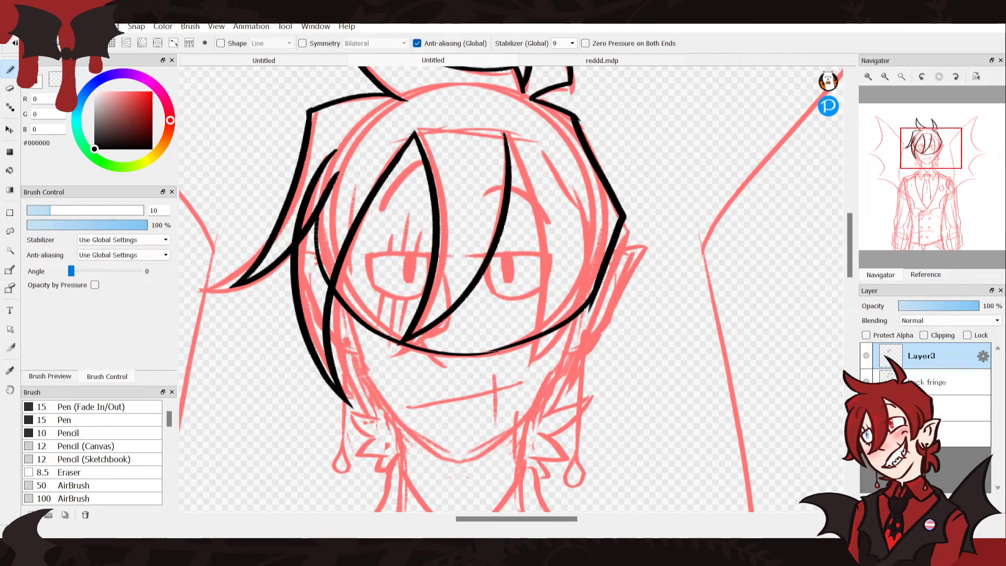
pyautogui.click(869, 76)
pyautogui.moveTo(921, 170); pyautogui.dragTo(933, 152)
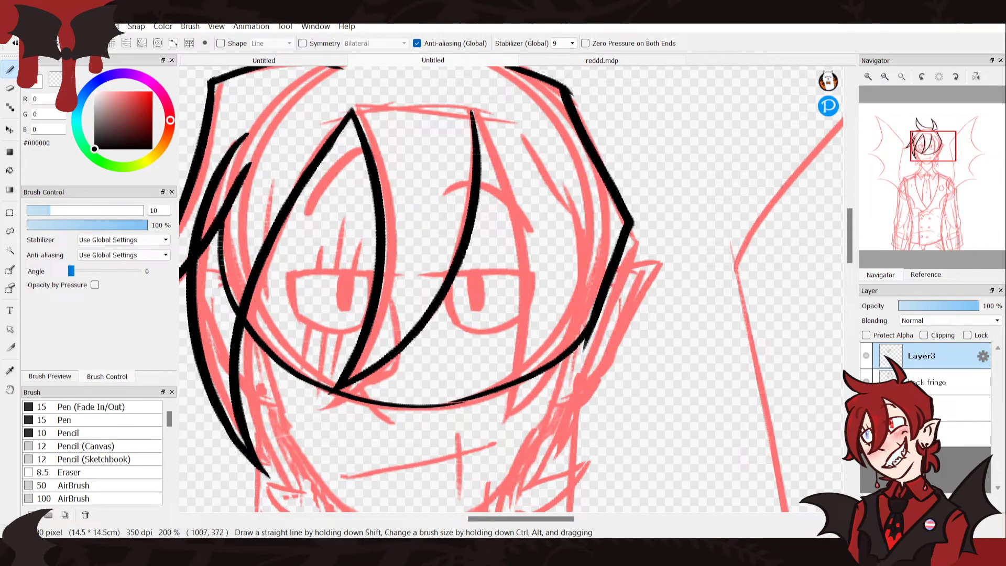
pyautogui.moveTo(473, 122); pyautogui.dragTo(518, 241)
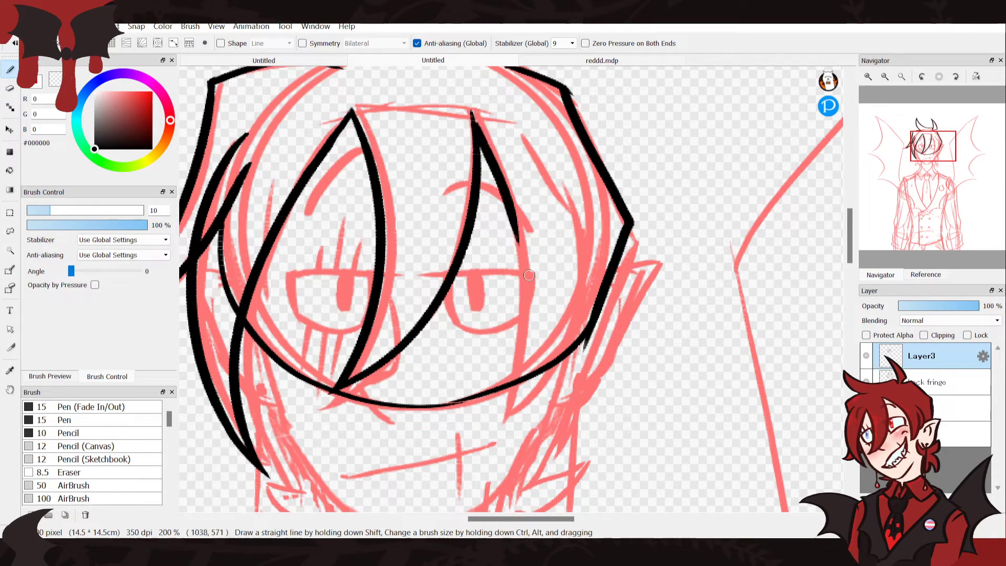
pyautogui.hotkey('ctrl', 'z')
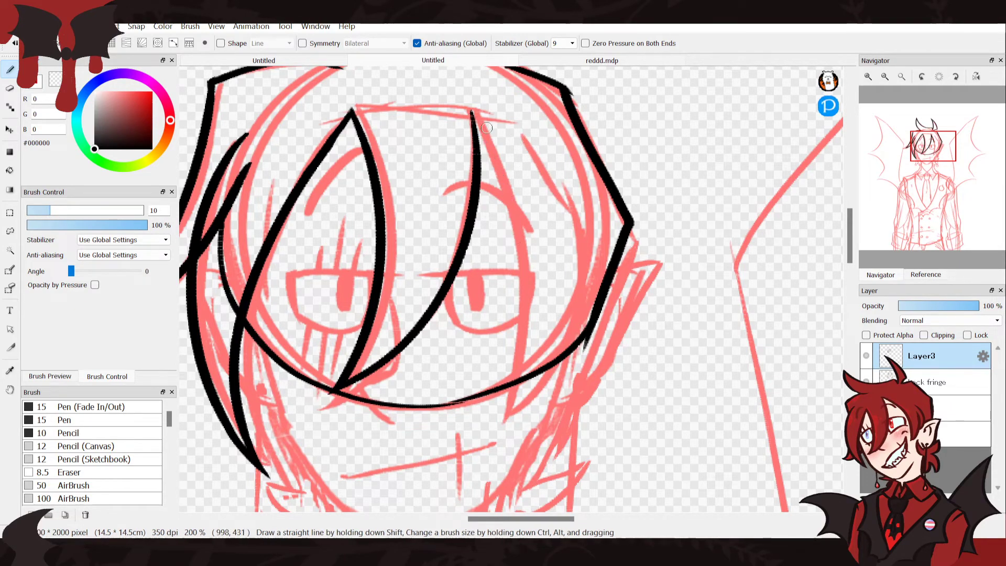
pyautogui.moveTo(471, 111); pyautogui.dragTo(513, 356)
pyautogui.hotkey('ctrl', 'z')
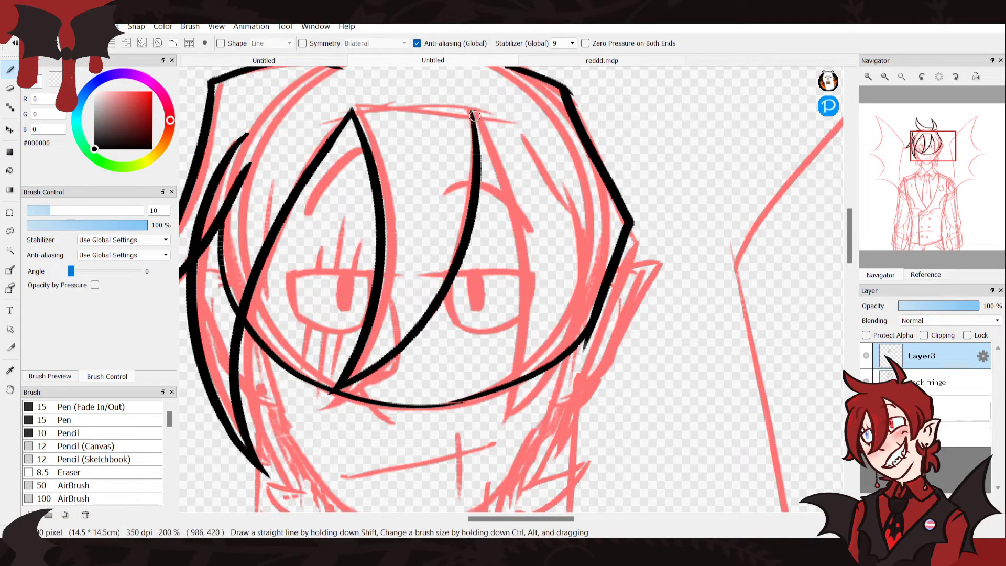
pyautogui.moveTo(471, 113); pyautogui.dragTo(519, 425)
# Ink the outer edge of the opposite fringe lock, curving from the temple down along the face to the cheek
pyautogui.moveTo(567, 182); pyautogui.dragTo(553, 369)
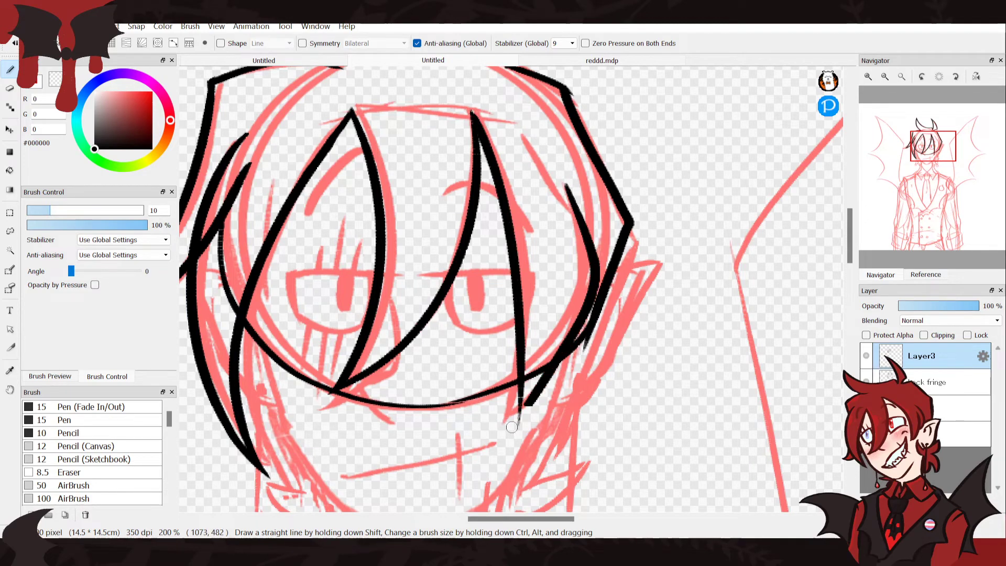
pyautogui.hotkey('ctrl', 'z')
pyautogui.moveTo(571, 188)
pyautogui.mouseDown()
pyautogui.moveTo(575, 355)
pyautogui.moveTo(486, 468)
pyautogui.moveTo(507, 430)
pyautogui.mouseUp()
pyautogui.hotkey('ctrl', 'z')
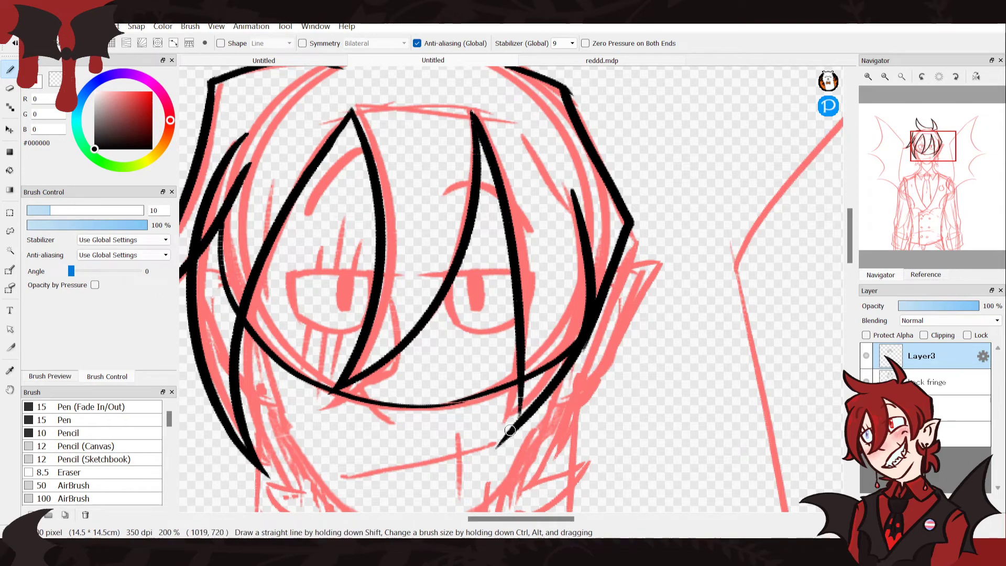
# Join the inner and outer edges of the opposite fringe lock in a pointed tip over the cheek
pyautogui.moveTo(515, 350); pyautogui.dragTo(506, 427)
pyautogui.moveTo(521, 353); pyautogui.dragTo(498, 441)
pyautogui.moveTo(524, 388); pyautogui.dragTo(499, 447)
pyautogui.moveTo(518, 402); pyautogui.dragTo(496, 448)
pyautogui.hotkey('ctrl', 'z')
pyautogui.moveTo(519, 379); pyautogui.dragTo(498, 448)
pyautogui.hotkey('ctrl', 'z')
pyautogui.moveTo(518, 391); pyautogui.dragTo(496, 448)
# Trim the opposite fringe lock's tip with transparent colour into a sharp, clean point
pyautogui.click(55, 79)
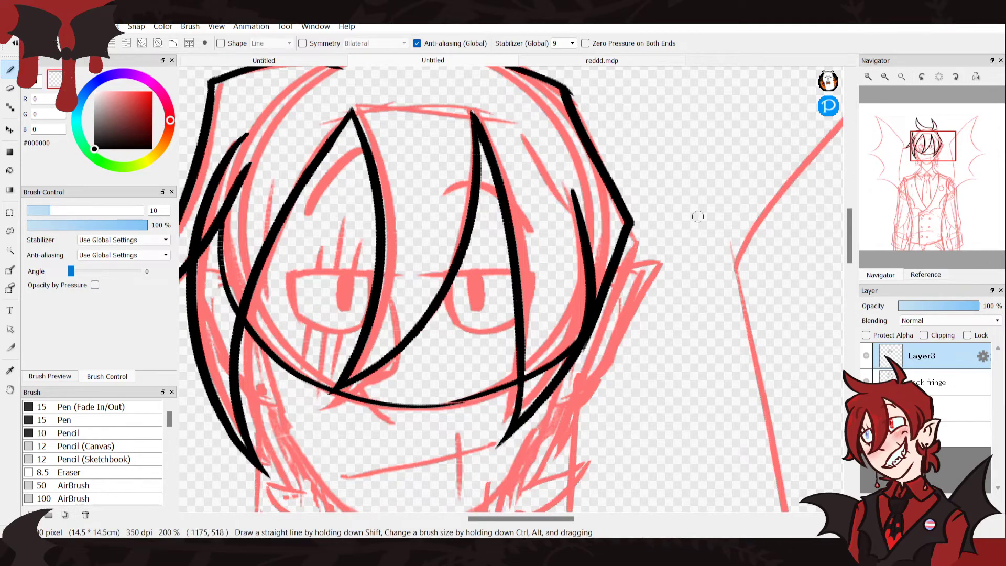
pyautogui.click(869, 77)
pyautogui.click(868, 76)
pyautogui.moveTo(915, 167); pyautogui.dragTo(930, 158)
pyautogui.moveTo(603, 348); pyautogui.dragTo(564, 456)
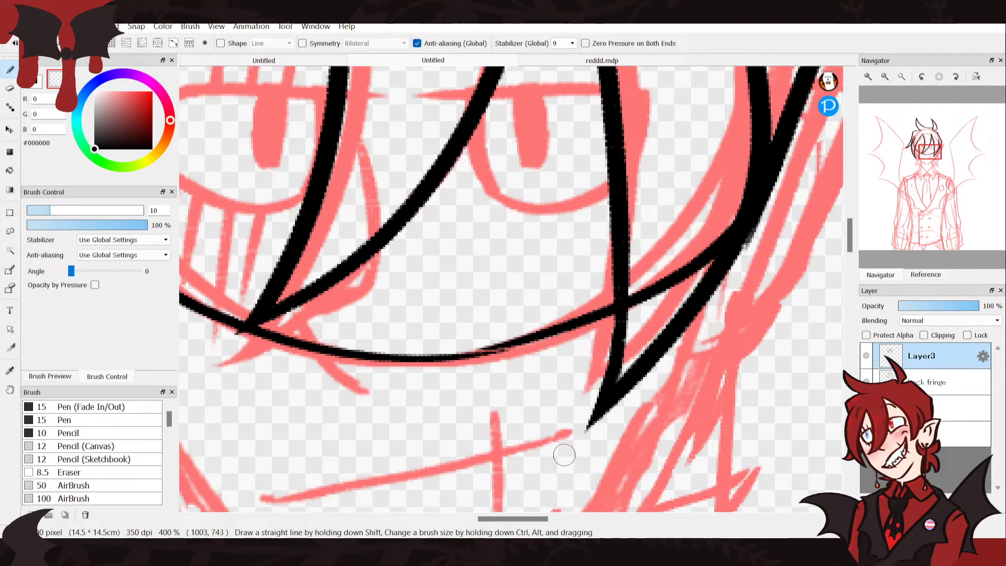
pyautogui.hotkey('ctrl', 'z')
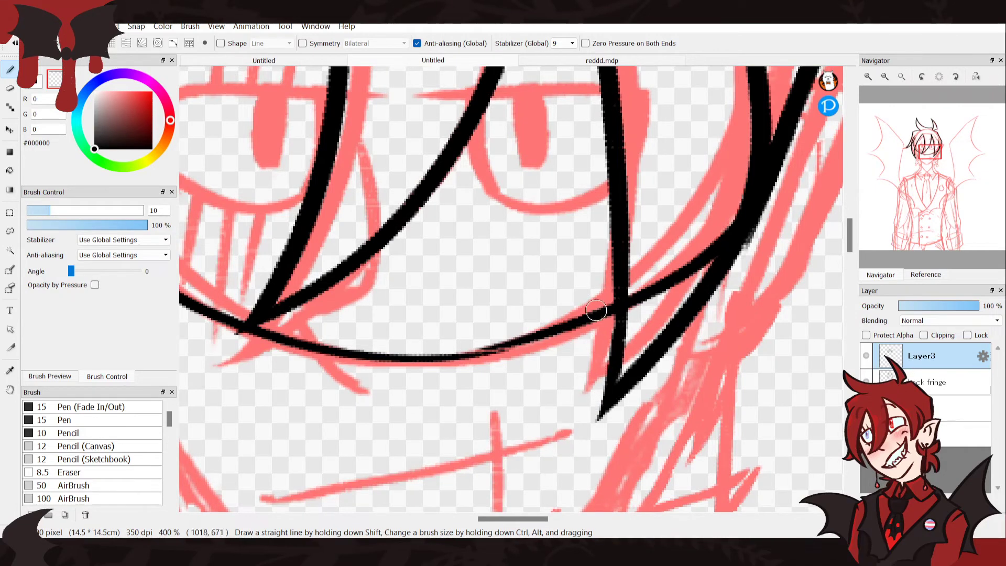
pyautogui.moveTo(609, 374); pyautogui.dragTo(593, 423)
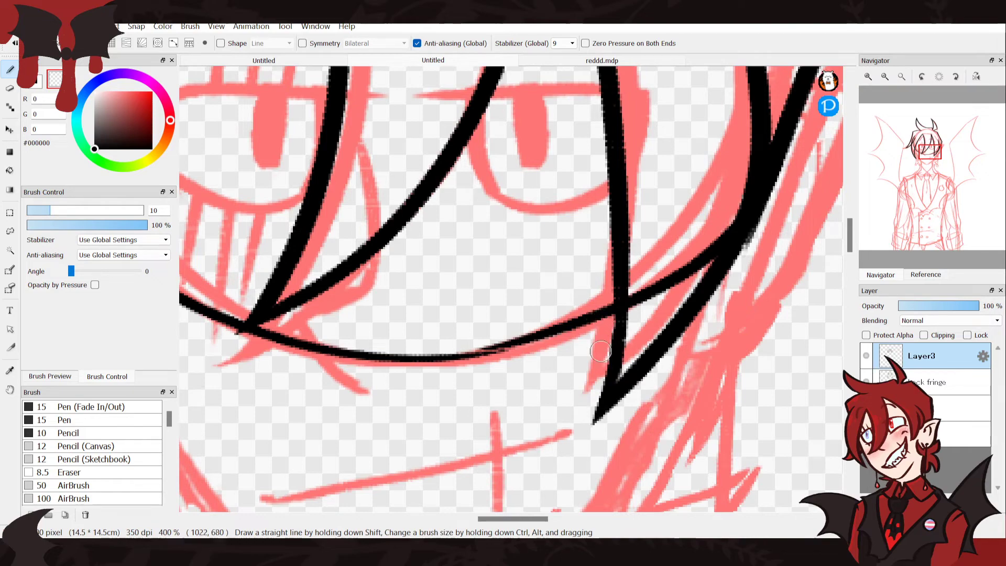
# Rename the inked fringe layer front fringe and add a new empty layer above it
pyautogui.click(884, 76)
pyautogui.click(884, 76)
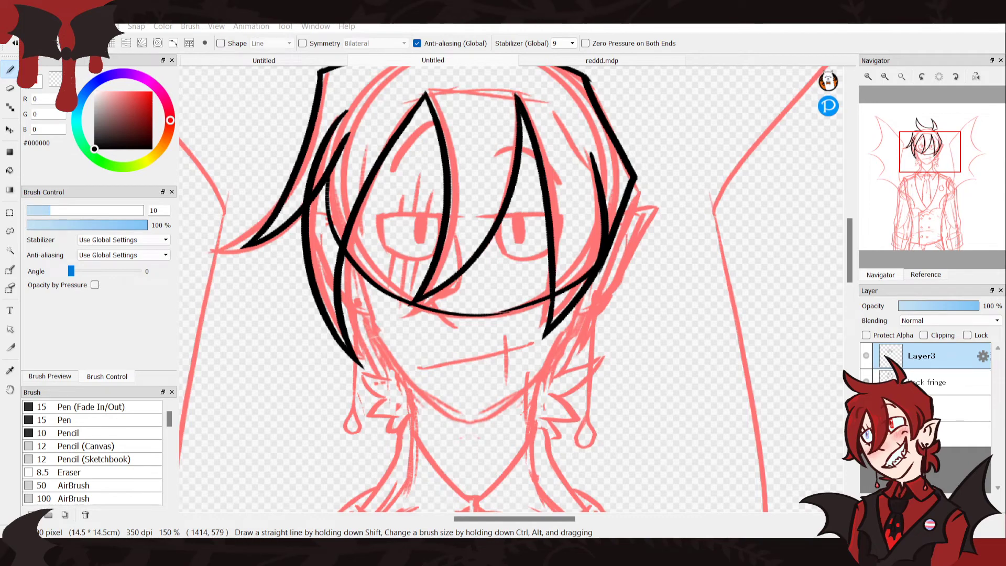
pyautogui.press('Return')
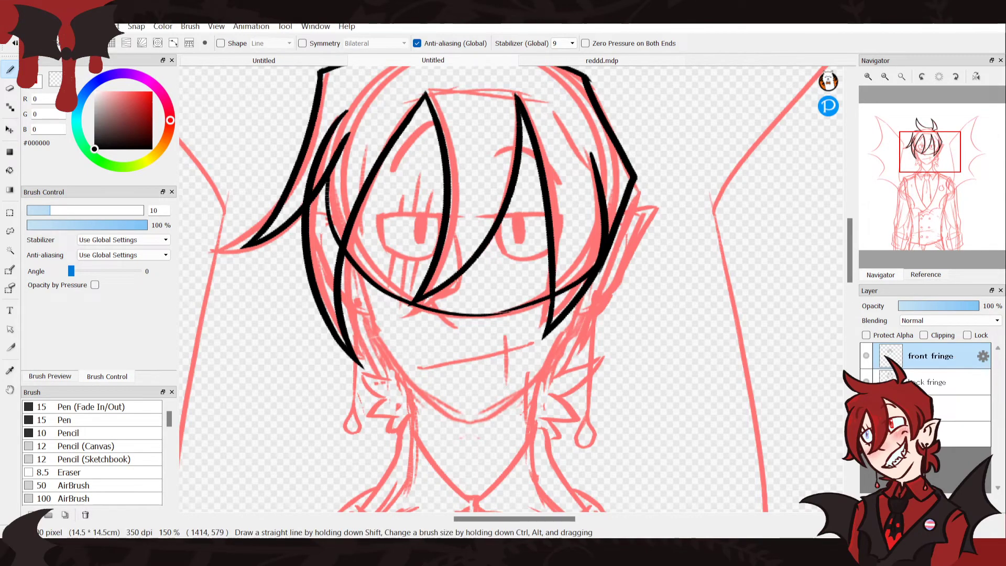
pyautogui.click(868, 502)
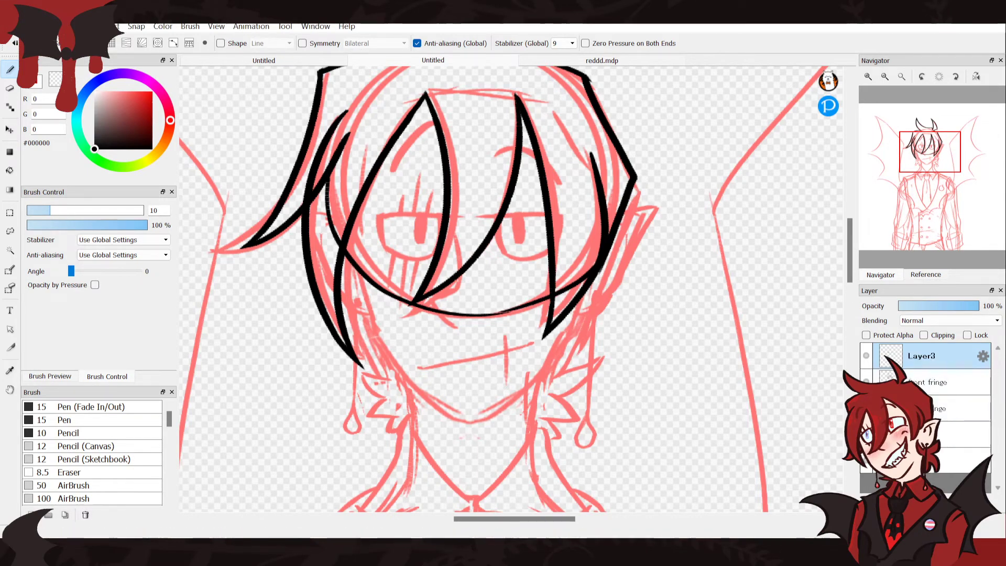
# Ink the upper edge of the pointed ear beside the short fringe lock, from the hair out to the ear tip
pyautogui.click(868, 76)
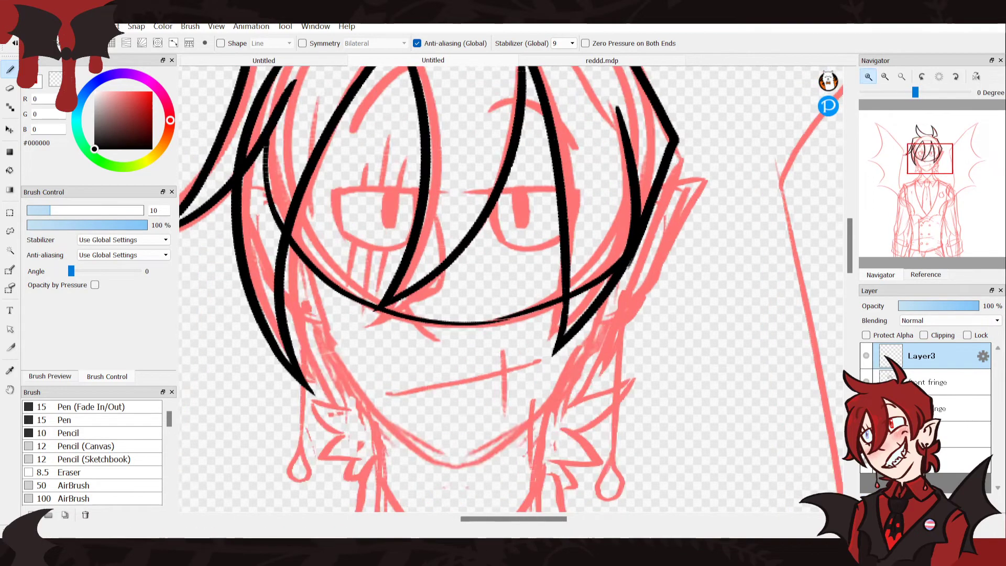
pyautogui.click(868, 76)
pyautogui.moveTo(936, 142); pyautogui.dragTo(930, 158)
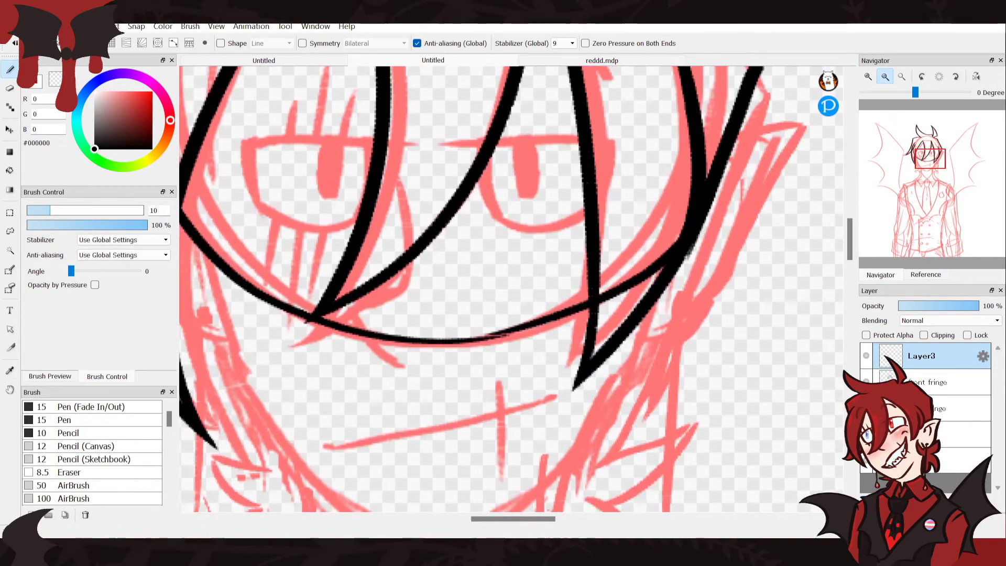
pyautogui.scroll(-1, 806, 132)
pyautogui.moveTo(629, 202); pyautogui.dragTo(702, 179)
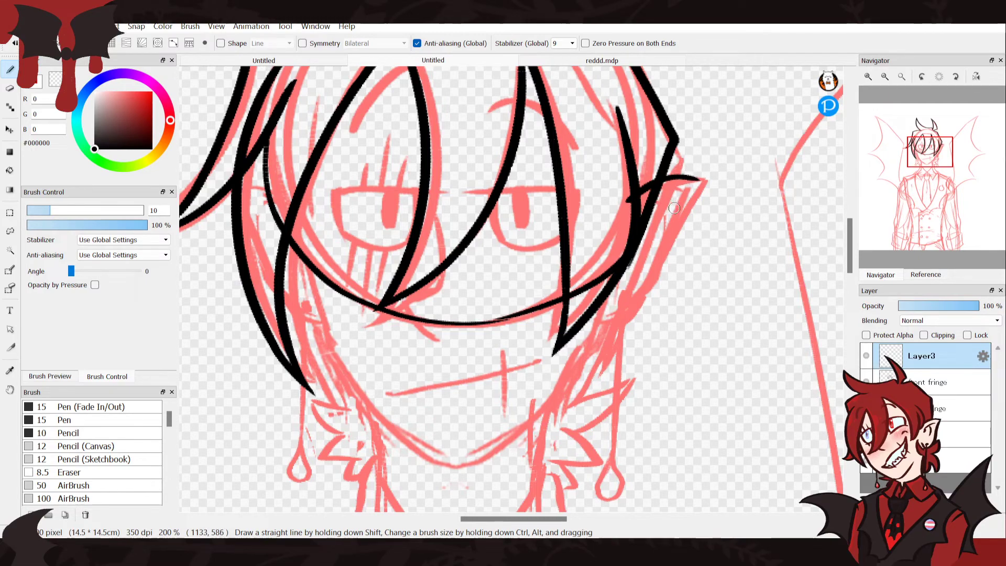
pyautogui.hotkey('ctrl', 'z')
pyautogui.moveTo(625, 200); pyautogui.dragTo(697, 168)
pyautogui.hotkey('ctrl', 'z')
pyautogui.moveTo(629, 201)
pyautogui.mouseDown()
pyautogui.moveTo(695, 168)
pyautogui.moveTo(660, 259)
pyautogui.mouseUp()
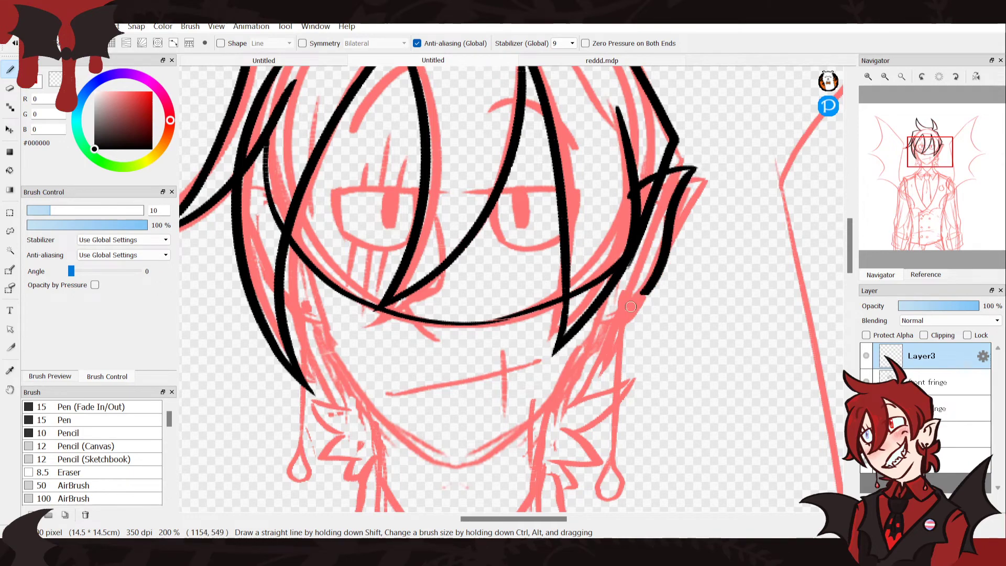
pyautogui.hotkey('ctrl', 'z')
pyautogui.moveTo(695, 161)
pyautogui.mouseDown()
pyautogui.moveTo(655, 300)
pyautogui.moveTo(603, 323)
pyautogui.mouseUp()
pyautogui.hotkey('ctrl', 'z')
pyautogui.hotkey('ctrl', 'z')
pyautogui.moveTo(627, 201)
pyautogui.mouseDown()
pyautogui.moveTo(731, 179)
pyautogui.moveTo(605, 308)
pyautogui.mouseUp()
# Ink the ear's outer edge over the sketch, curving from the pointed tip down to the lobe beside the jaw
pyautogui.hotkey('ctrl', 'z')
pyautogui.moveTo(704, 177)
pyautogui.mouseDown()
pyautogui.moveTo(655, 288)
pyautogui.moveTo(606, 325)
pyautogui.mouseUp()
pyautogui.click(926, 274)
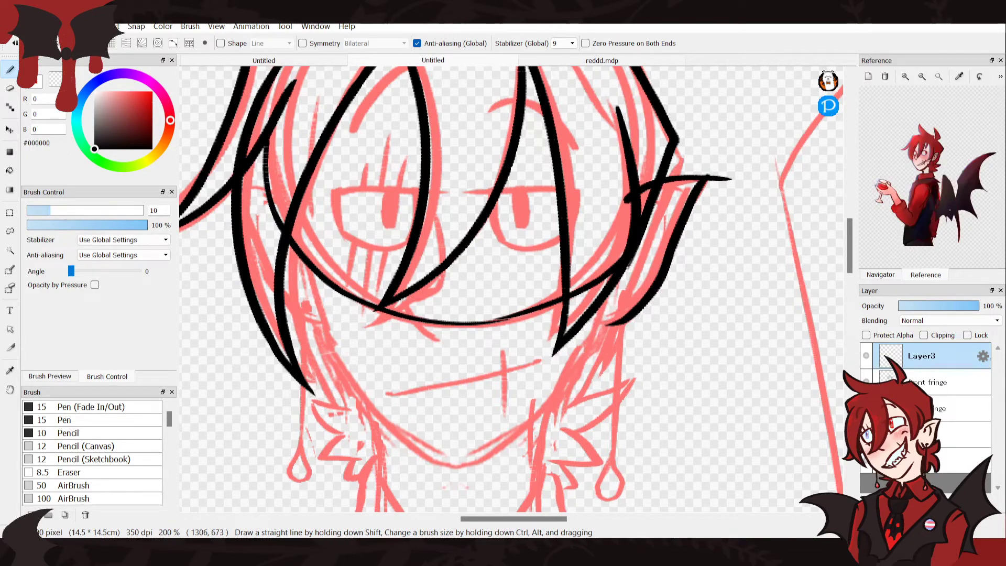
pyautogui.hotkey('ctrl', 'z')
pyautogui.moveTo(705, 178); pyautogui.dragTo(618, 320)
pyautogui.hotkey('ctrl', 'z')
pyautogui.moveTo(708, 172)
pyautogui.mouseDown()
pyautogui.moveTo(670, 265)
pyautogui.moveTo(616, 318)
pyautogui.mouseUp()
pyautogui.hotkey('ctrl', 'z')
pyautogui.moveTo(705, 167); pyautogui.dragTo(602, 317)
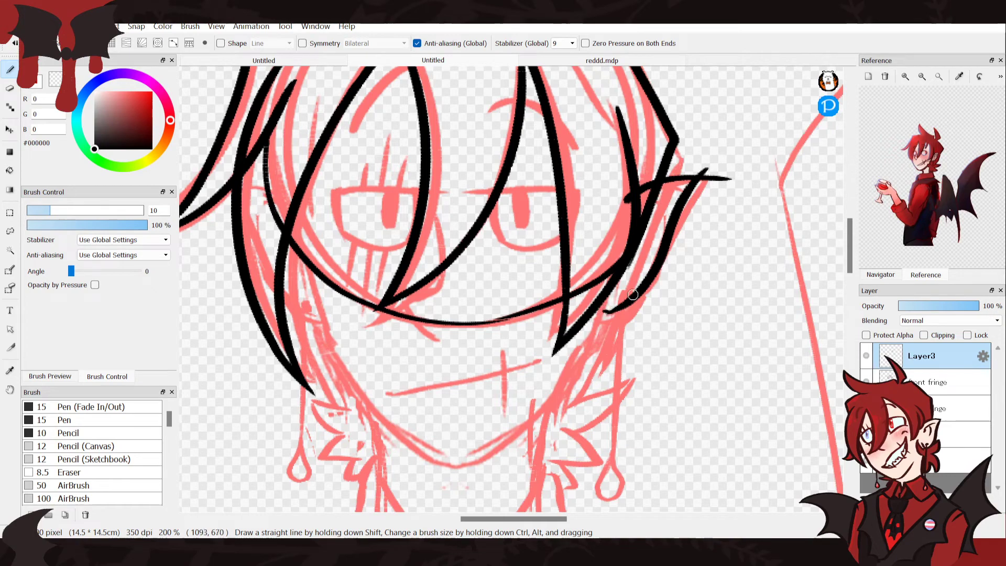
pyautogui.hotkey('ctrl', 'z')
pyautogui.moveTo(708, 169); pyautogui.dragTo(597, 320)
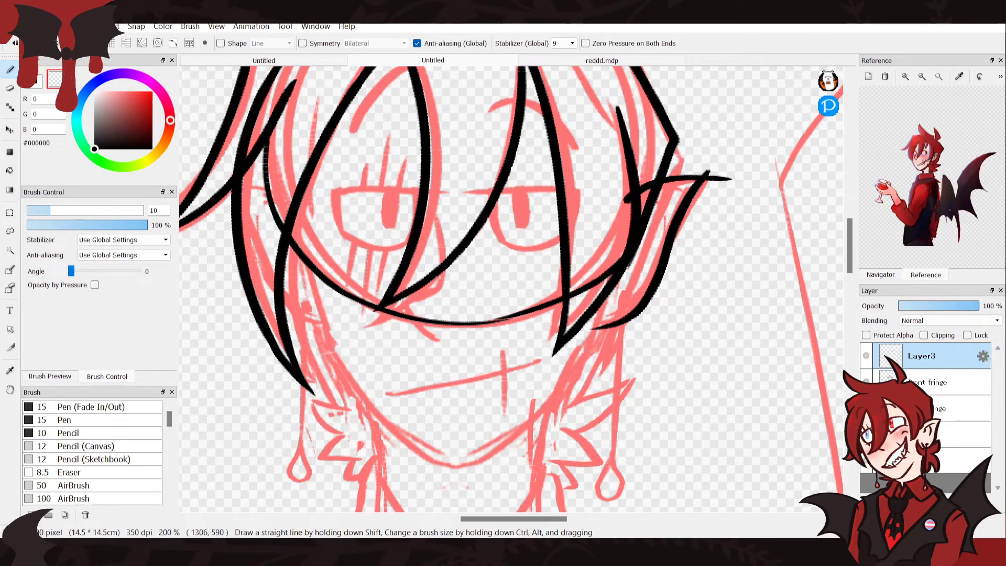
# Trim the overshooting line ends at the ear tip with transparent colour into a clean point
pyautogui.click(881, 275)
pyautogui.click(869, 76)
pyautogui.moveTo(917, 167); pyautogui.dragTo(938, 153)
pyautogui.hotkey('ctrl', 'z')
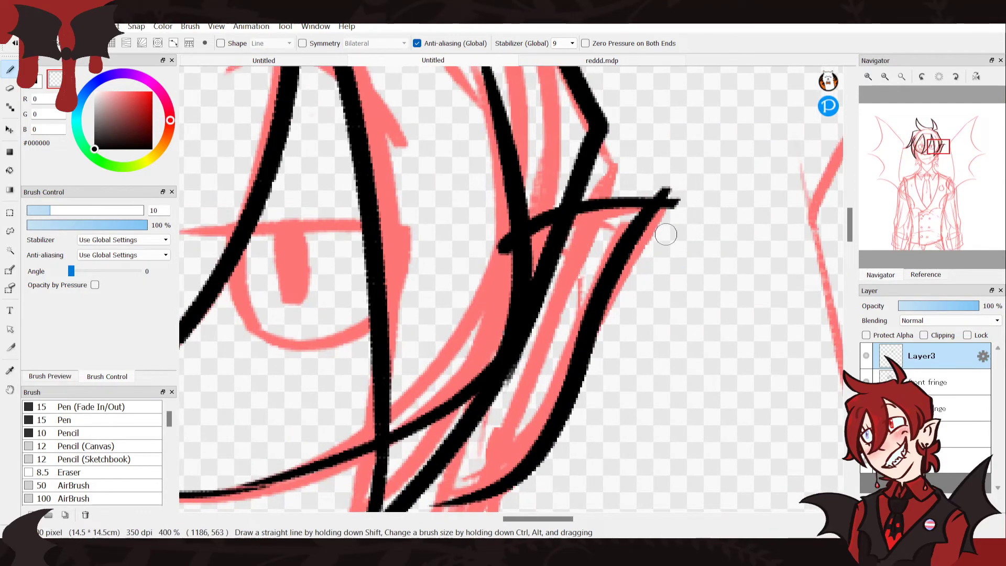
pyautogui.hotkey('ctrl', 'z')
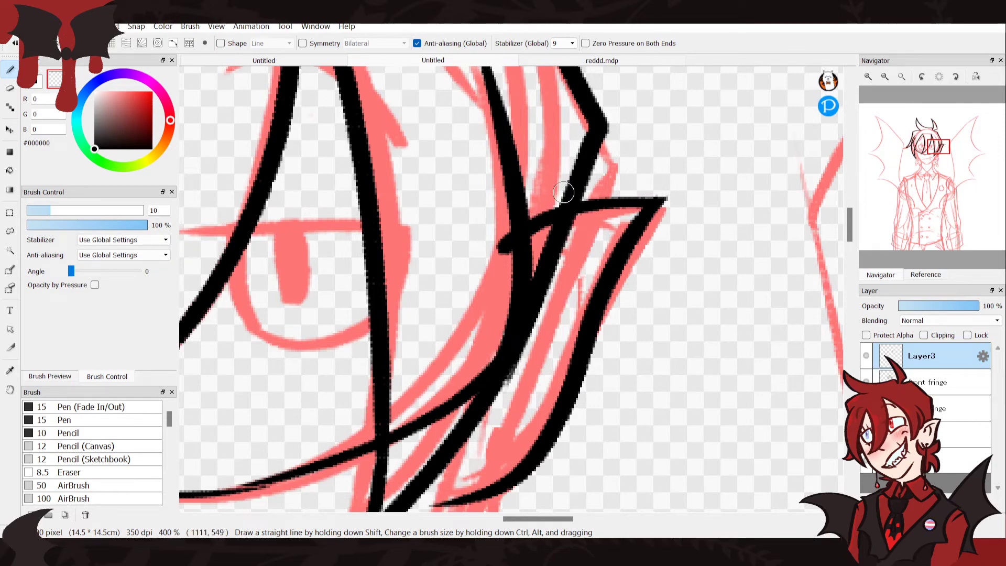
pyautogui.moveTo(920, 177); pyautogui.dragTo(933, 163)
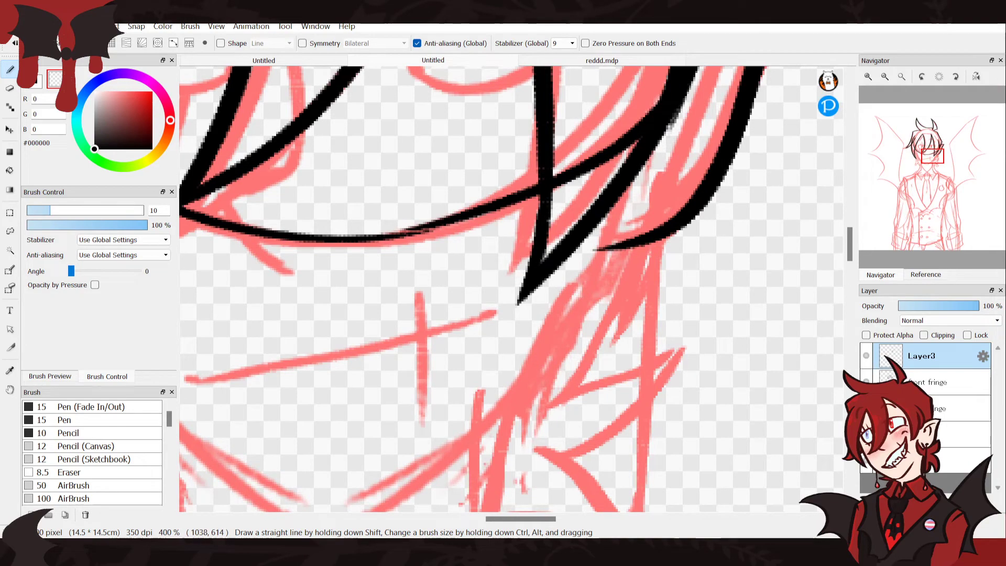
pyautogui.click(885, 77)
pyautogui.click(885, 76)
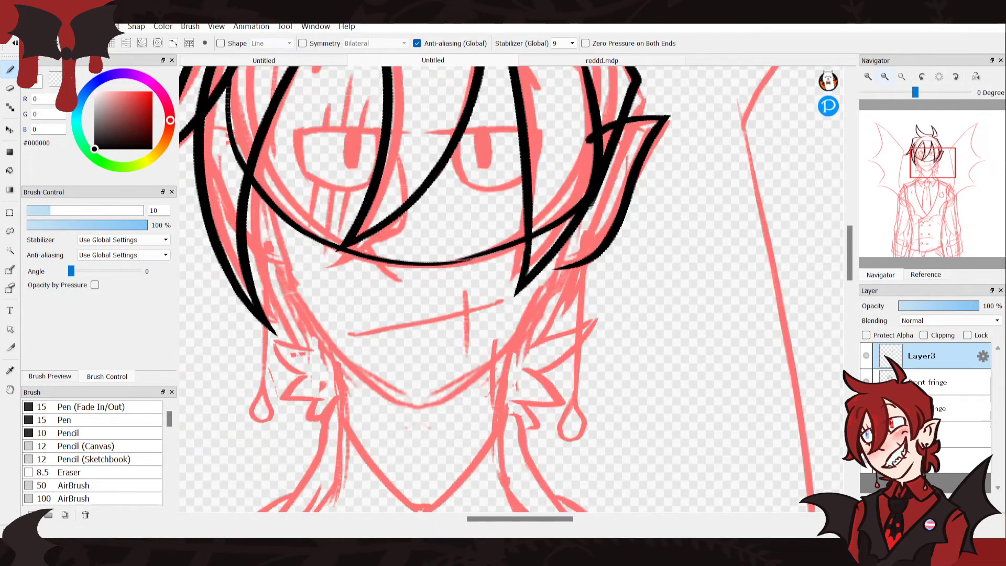
pyautogui.click(885, 77)
pyautogui.click(868, 76)
pyautogui.scroll(1, 514, 296)
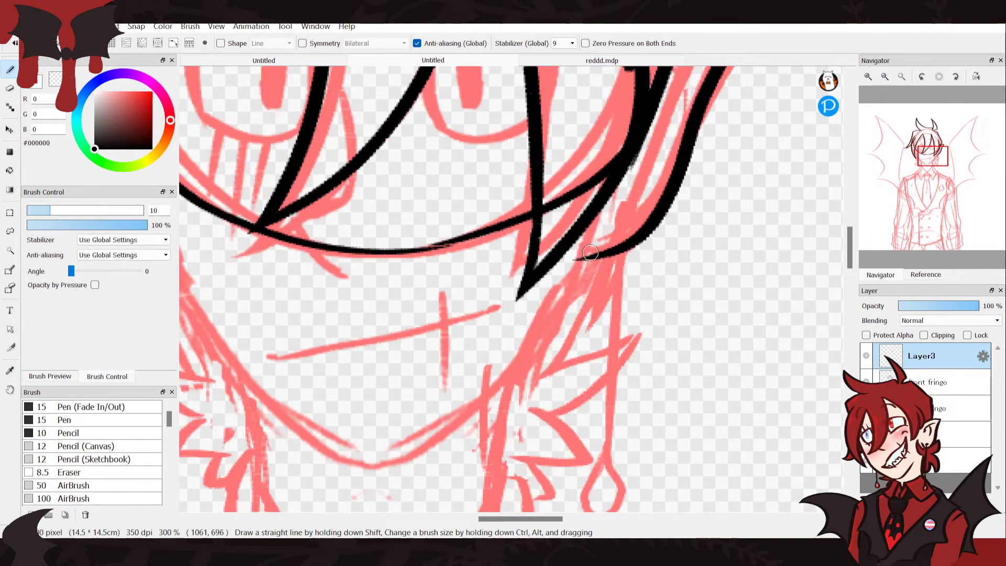
pyautogui.moveTo(604, 249); pyautogui.dragTo(568, 244)
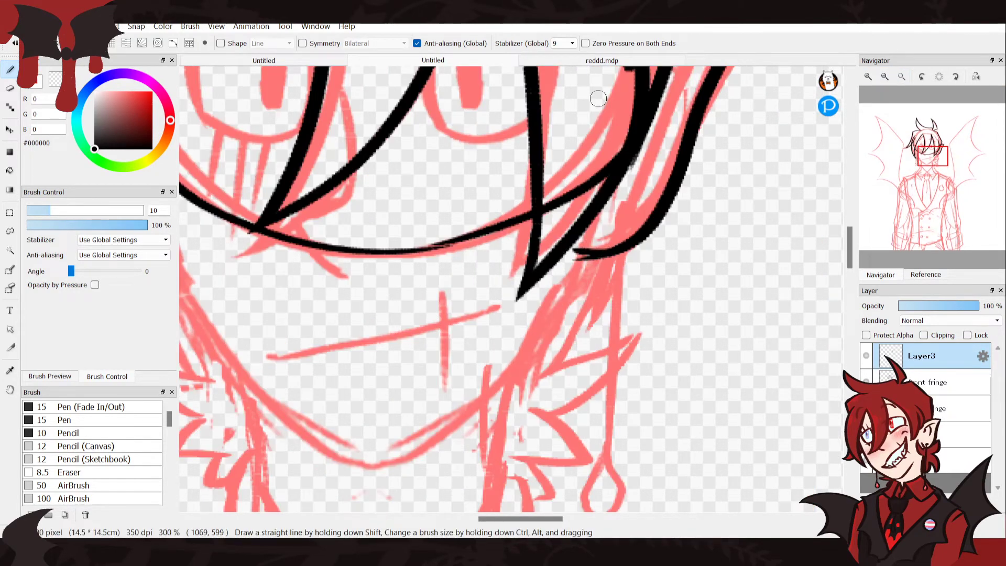
pyautogui.hotkey('ctrl', 'z')
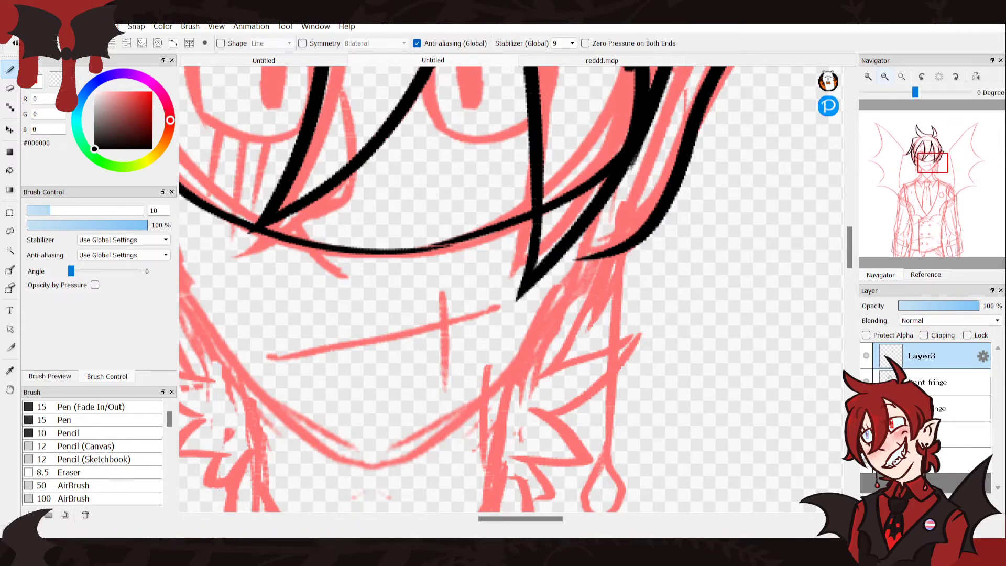
# Duplicate the inked ear, flip the copy horizontally and move it to the opposite side of the head
pyautogui.click(885, 76)
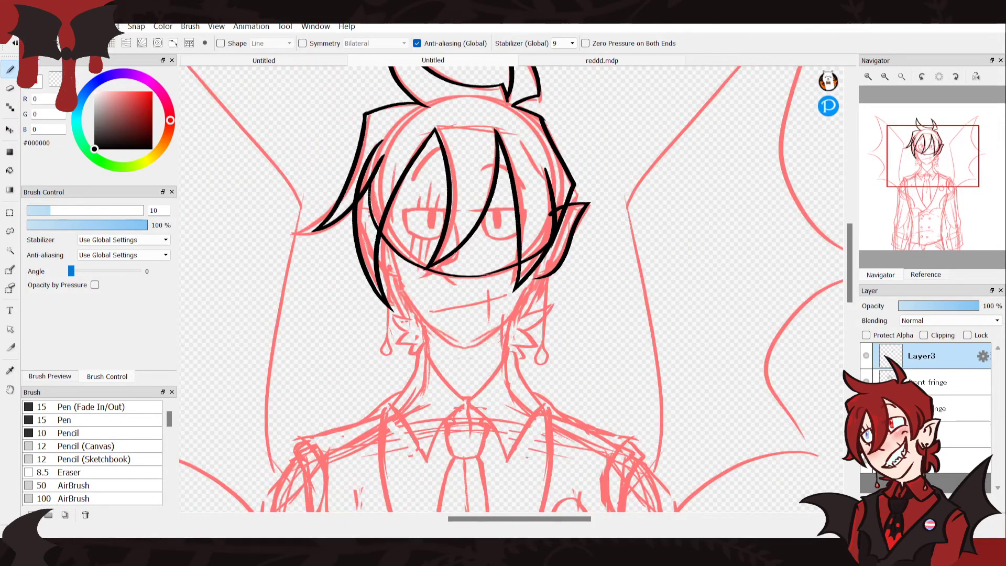
pyautogui.hotkey('ctrl', 'c')
pyautogui.hotkey('ctrl', 'v')
pyautogui.hotkey('ctrl', 't')
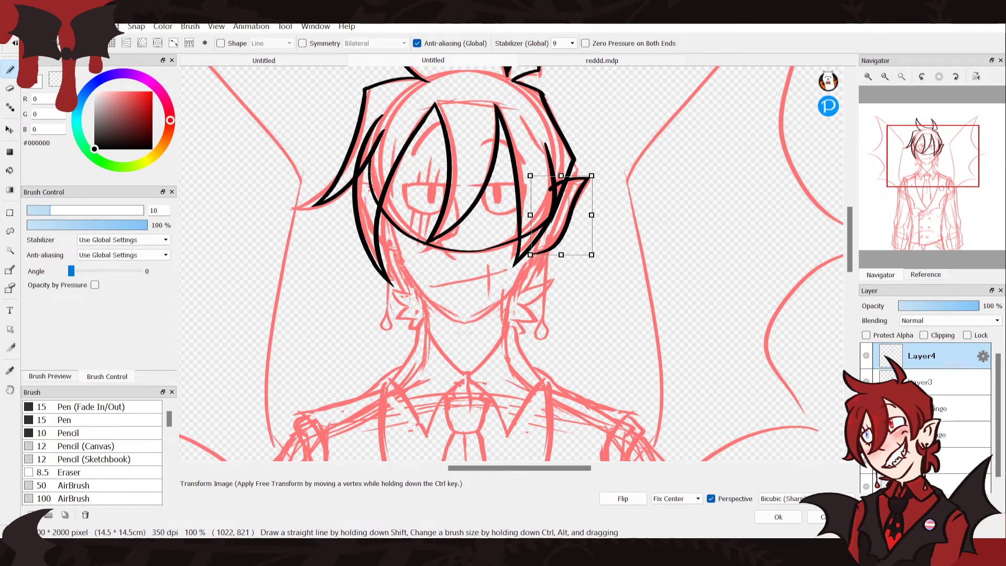
pyautogui.click(623, 498)
pyautogui.click(778, 517)
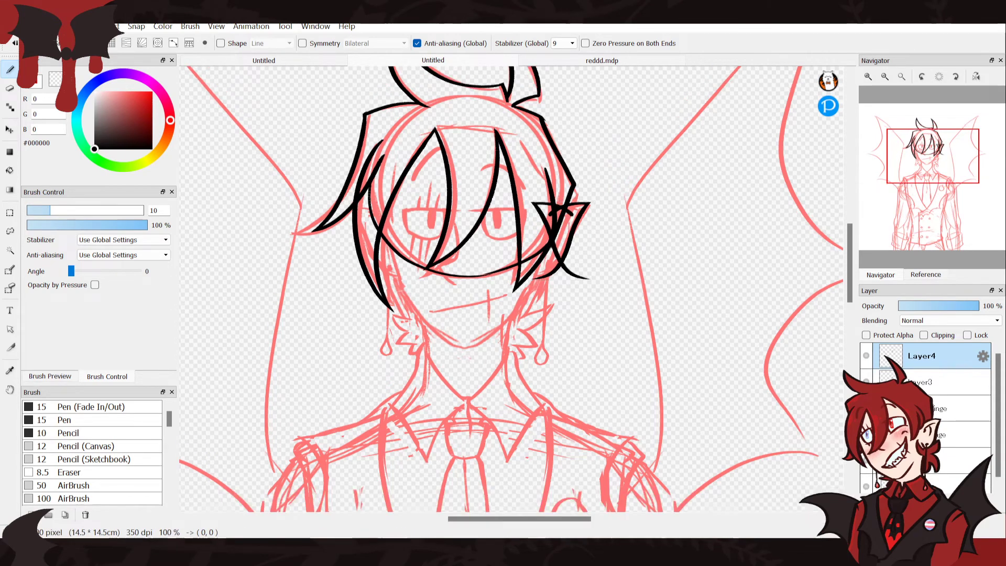
pyautogui.click(10, 129)
pyautogui.moveTo(683, 291); pyautogui.dragTo(494, 294)
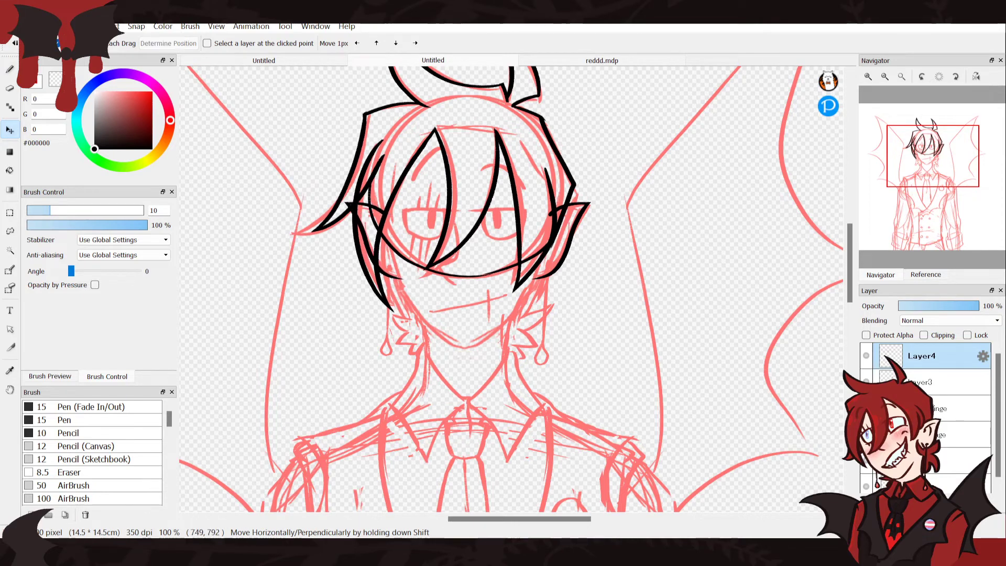
# Add a new empty layer on top and rename the ear layers beneath it as ear layers
pyautogui.press('b')
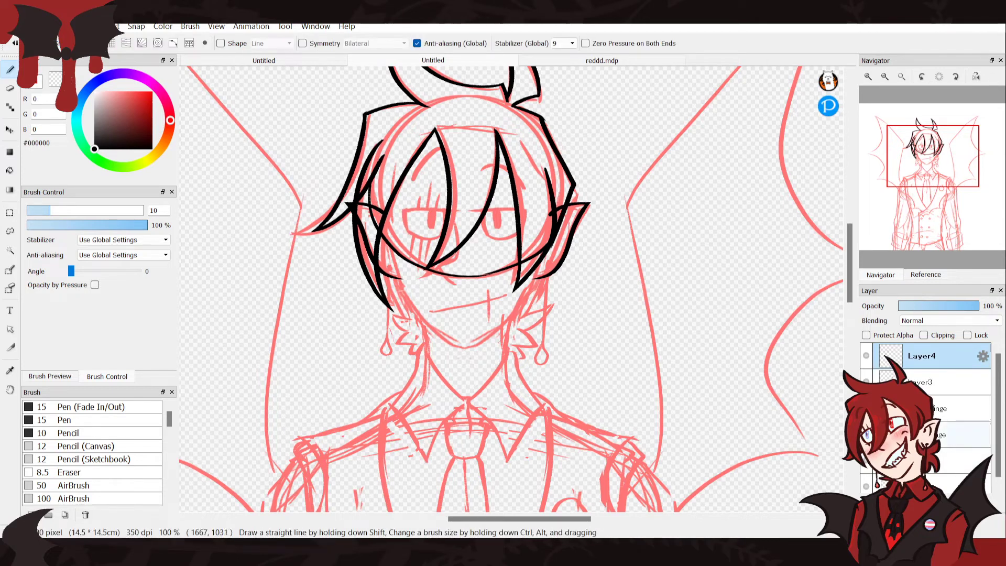
pyautogui.click(868, 506)
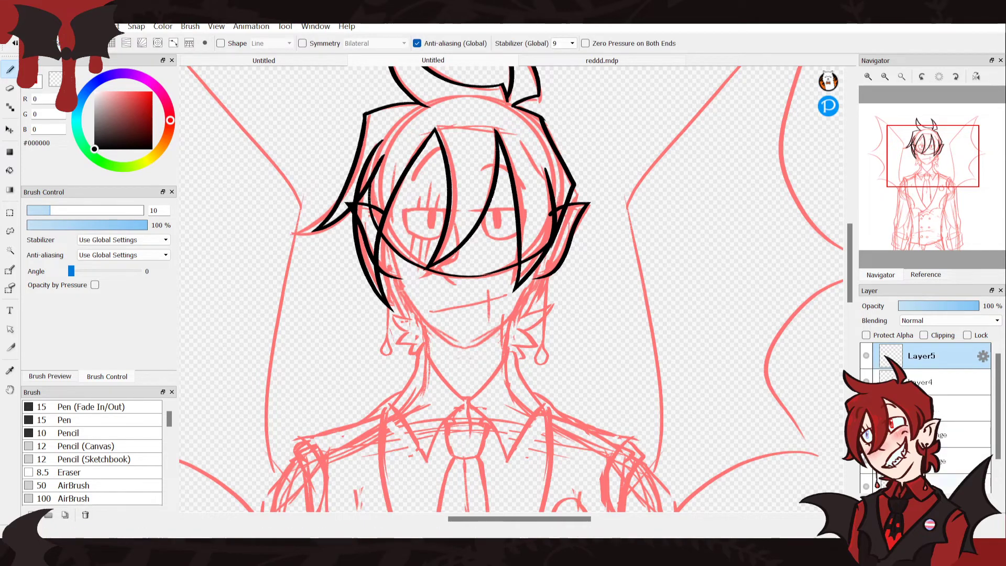
pyautogui.click(961, 408)
pyautogui.hotkey('ctrl', 'z')
pyautogui.hotkey('ctrl', 'y')
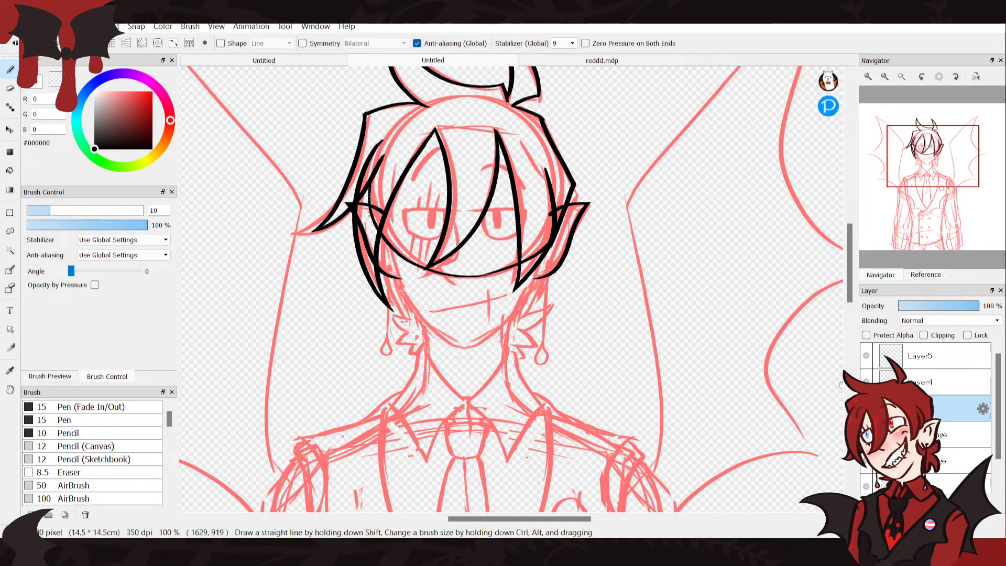
pyautogui.click(944, 383)
pyautogui.press('Return')
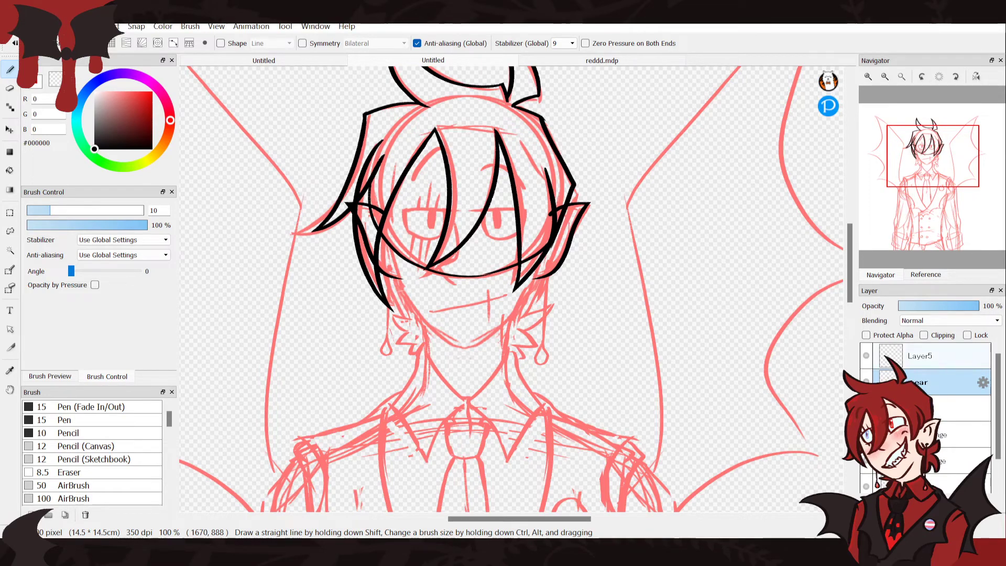
# Make the new empty layer active and hide the inked hair so the face sketch is clear
pyautogui.click(933, 356)
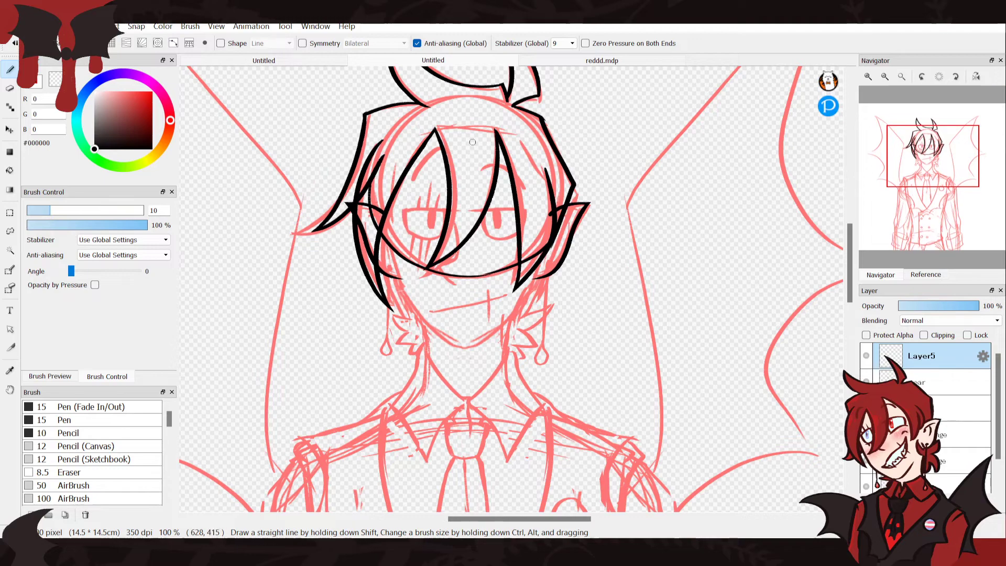
pyautogui.click(868, 77)
pyautogui.moveTo(921, 172); pyautogui.dragTo(924, 156)
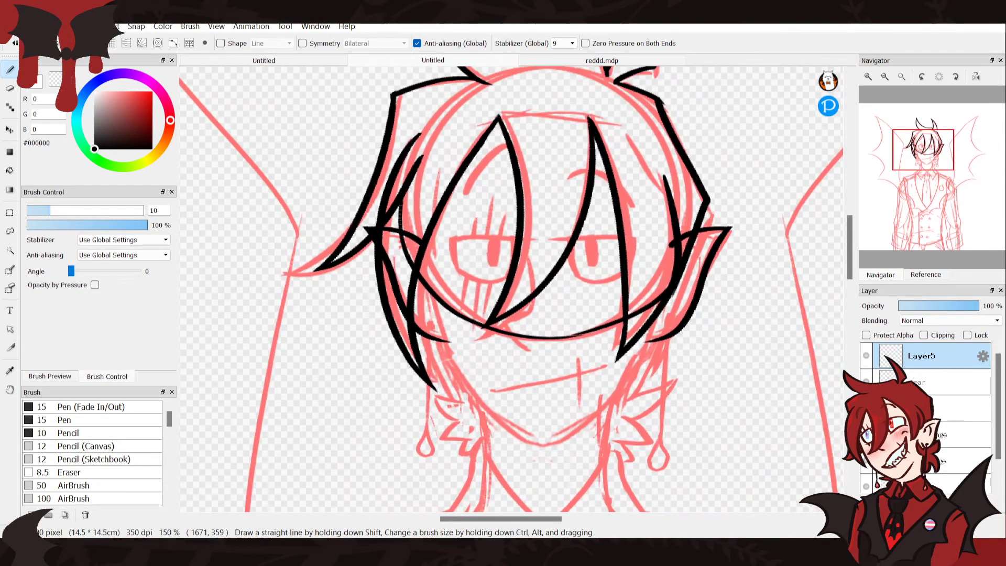
pyautogui.click(866, 408)
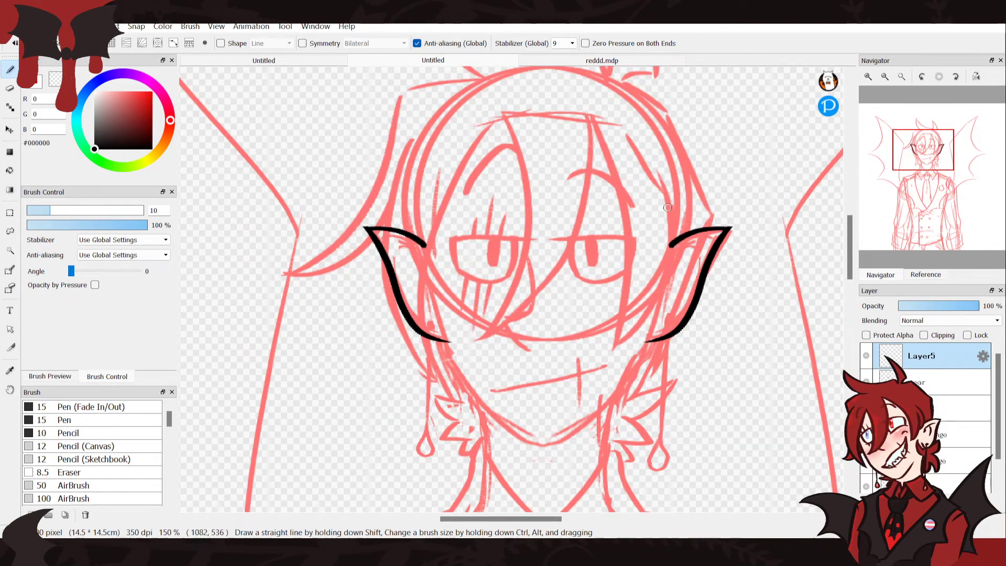
# Ink the side of the face as a smooth line from the temple past the first inked ear to the jaw
pyautogui.moveTo(682, 207); pyautogui.dragTo(583, 417)
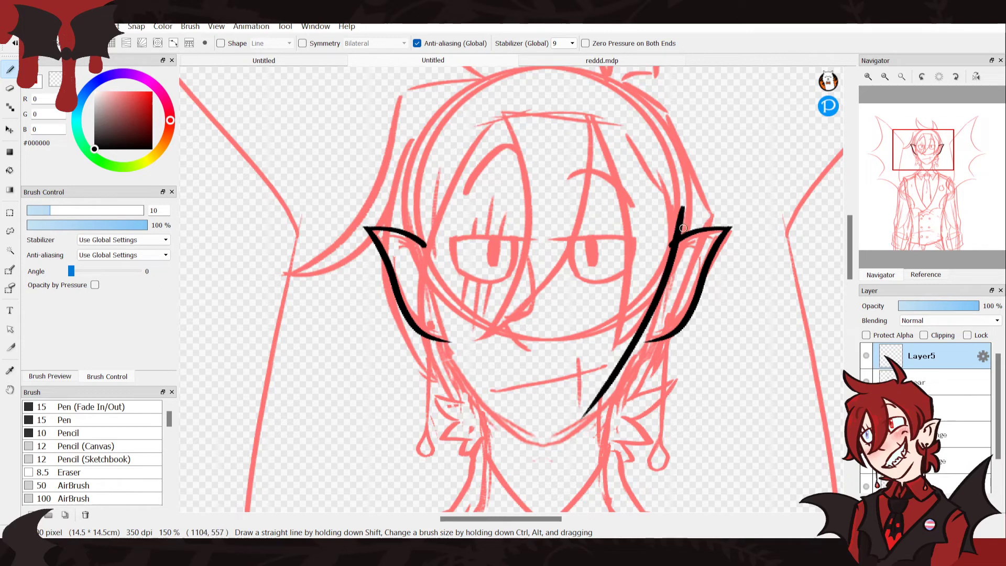
pyautogui.hotkey('ctrl', 'z')
pyautogui.moveTo(674, 192); pyautogui.dragTo(622, 370)
pyautogui.hotkey('ctrl', 'z')
pyautogui.moveTo(672, 191); pyautogui.dragTo(612, 396)
pyautogui.hotkey('ctrl', 'z')
pyautogui.moveTo(672, 192)
pyautogui.mouseDown()
pyautogui.moveTo(640, 343)
pyautogui.moveTo(612, 396)
pyautogui.mouseUp()
pyautogui.hotkey('ctrl', 'z')
pyautogui.moveTo(678, 244); pyautogui.dragTo(604, 408)
pyautogui.hotkey('ctrl', 'z')
pyautogui.moveTo(680, 197)
pyautogui.mouseDown()
pyautogui.moveTo(617, 403)
pyautogui.moveTo(560, 440)
pyautogui.mouseUp()
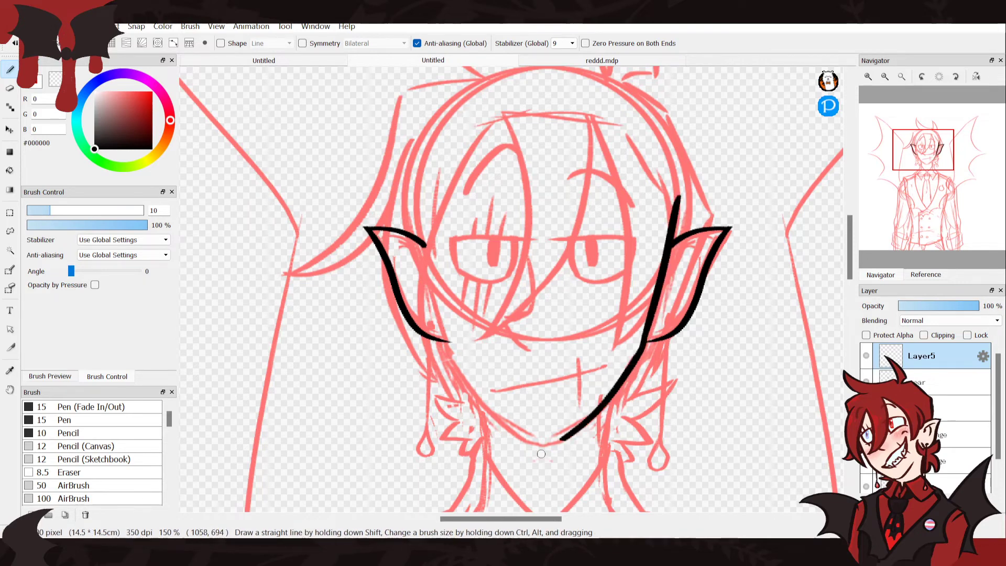
# Ink the jawline curve from below the ear down to the middle of the chin
pyautogui.hotkey('ctrl', 'z')
pyautogui.moveTo(648, 341); pyautogui.dragTo(566, 442)
pyautogui.hotkey('ctrl', 'z')
pyautogui.moveTo(648, 340); pyautogui.dragTo(547, 435)
pyautogui.hotkey('ctrl', 'z')
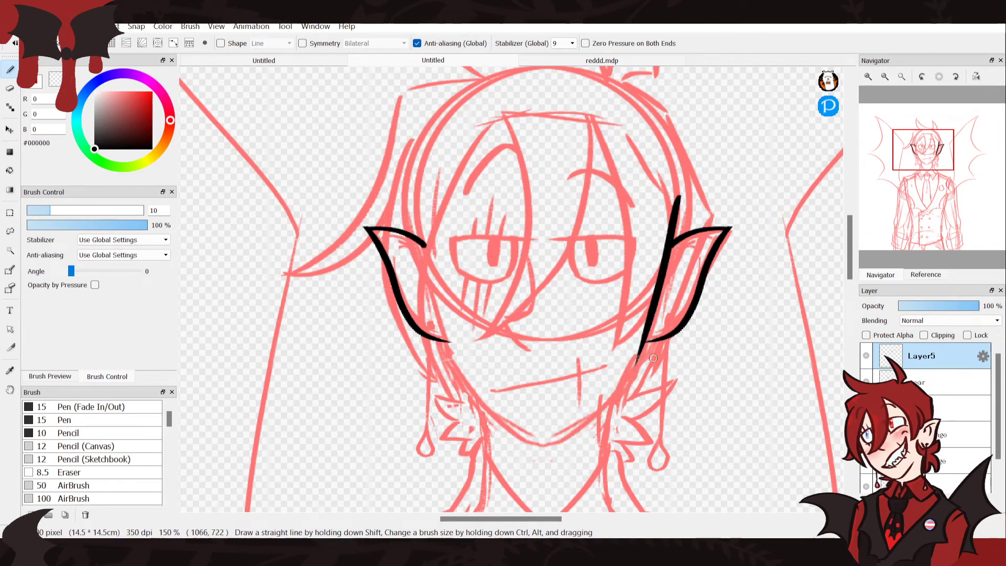
pyautogui.moveTo(648, 339); pyautogui.dragTo(552, 436)
pyautogui.hotkey('ctrl', 'z')
pyautogui.moveTo(646, 329); pyautogui.dragTo(551, 446)
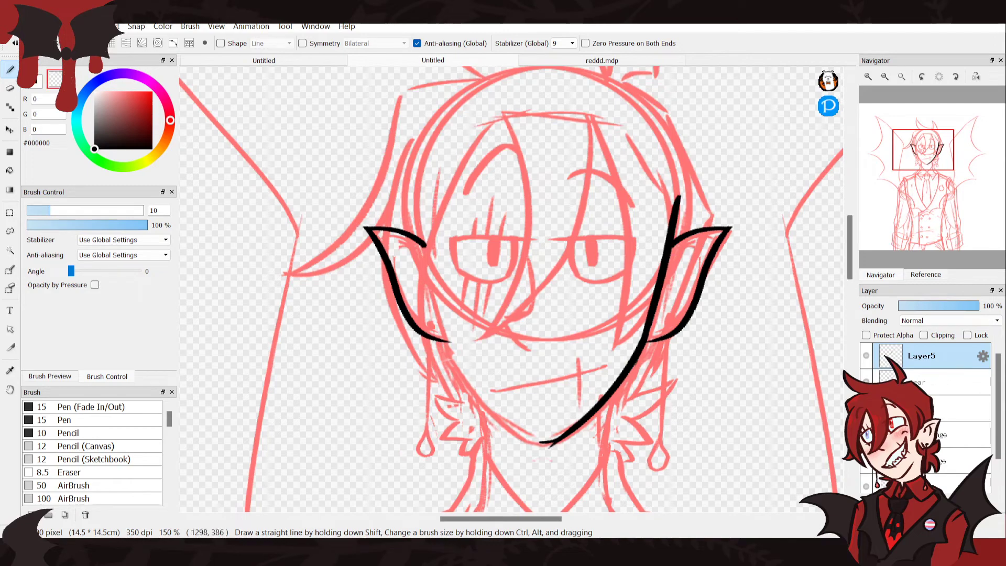
# Trim the stray line end under the chin with transparent colour so the jawline ends smoothly
pyautogui.scroll(2, 927, 197)
pyautogui.moveTo(928, 198); pyautogui.dragTo(926, 164)
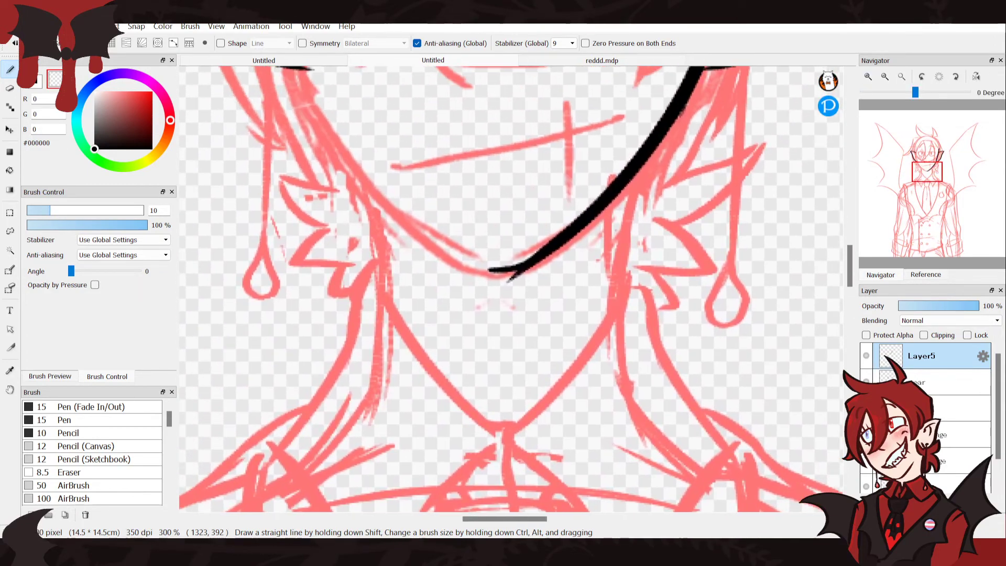
pyautogui.hotkey('ctrl', 'z')
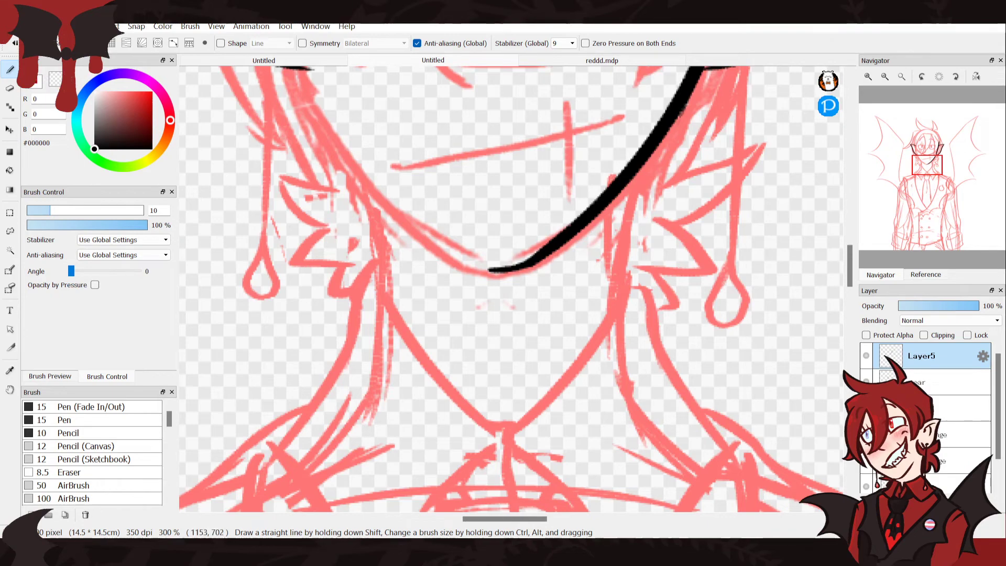
# Duplicate the inked half of the face outline, flip it horizontally and move it to meet the original at the chin
pyautogui.click(884, 76)
pyautogui.click(885, 76)
pyautogui.click(884, 77)
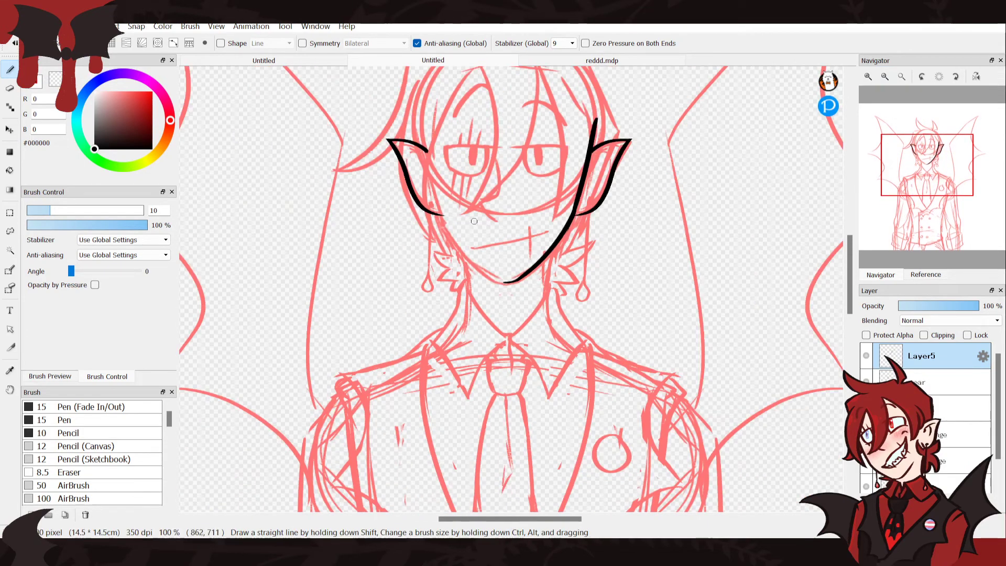
pyautogui.hotkey('ctrl', 'c')
pyautogui.hotkey('ctrl', 'v')
pyautogui.hotkey('ctrl', 't')
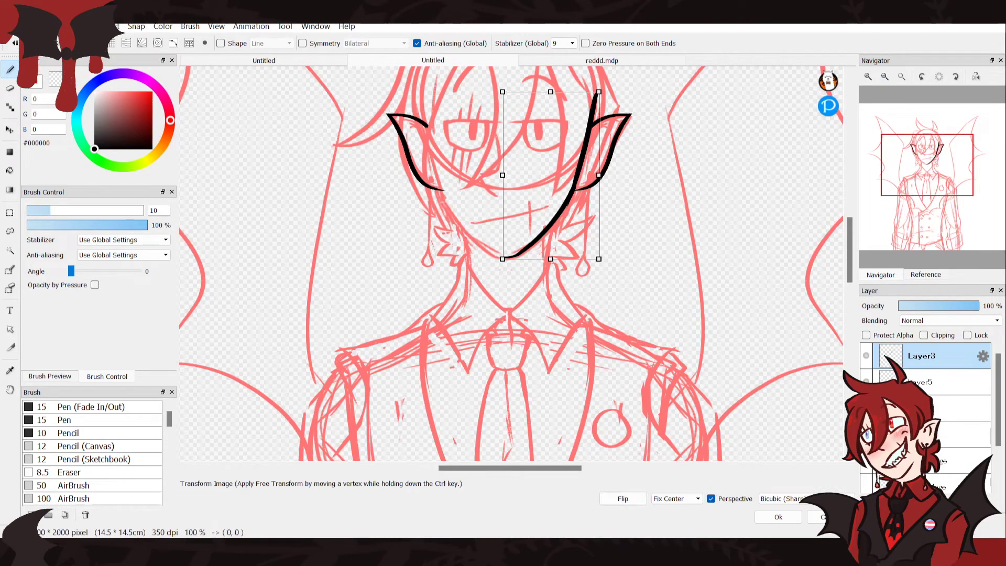
pyautogui.click(623, 499)
pyautogui.click(779, 517)
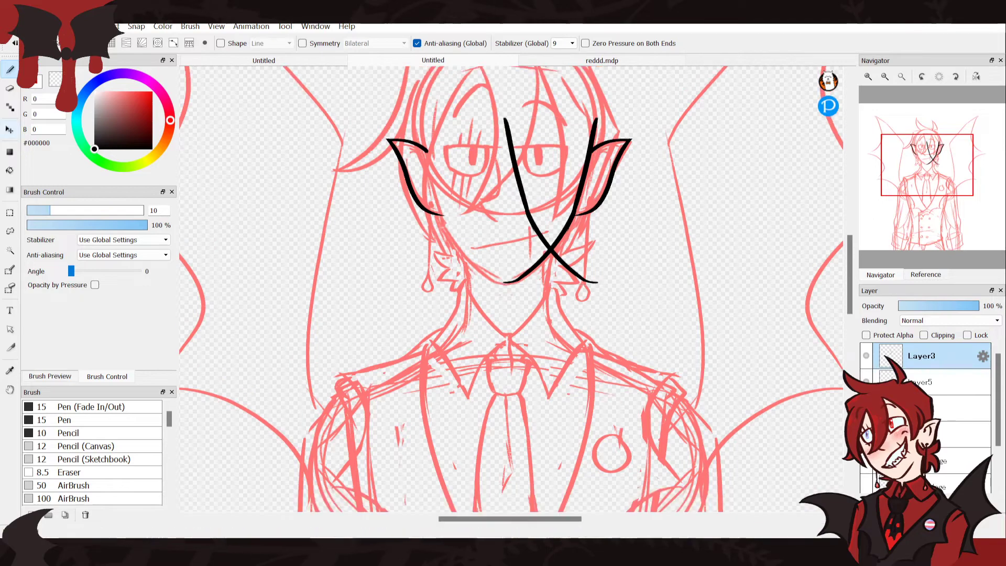
pyautogui.click(10, 130)
pyautogui.moveTo(564, 240); pyautogui.dragTo(486, 249)
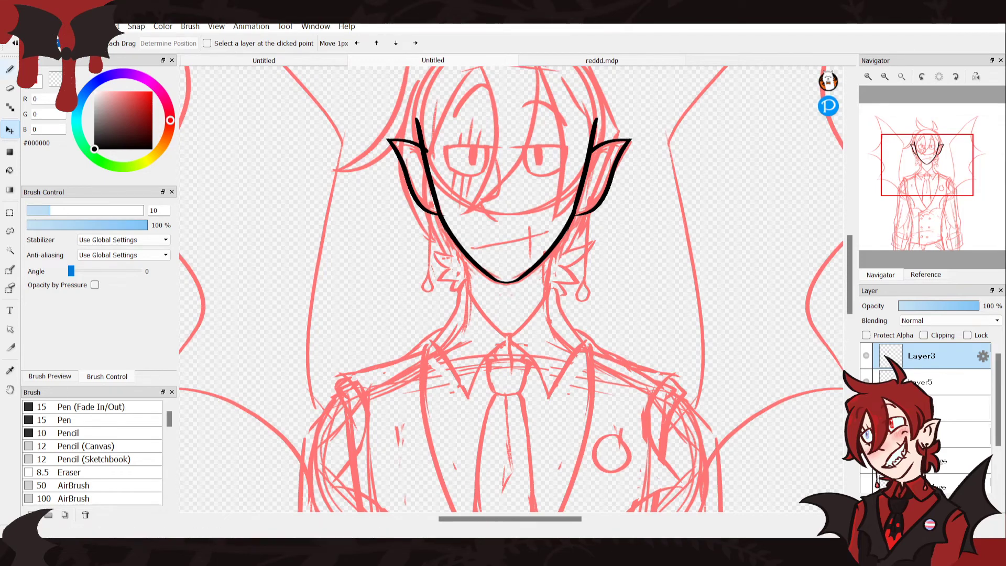
# Ink a short black stroke across the chin so the two jaw halves join smoothly
pyautogui.click(10, 69)
pyautogui.click(869, 77)
pyautogui.click(869, 77)
pyautogui.moveTo(923, 174); pyautogui.dragTo(922, 161)
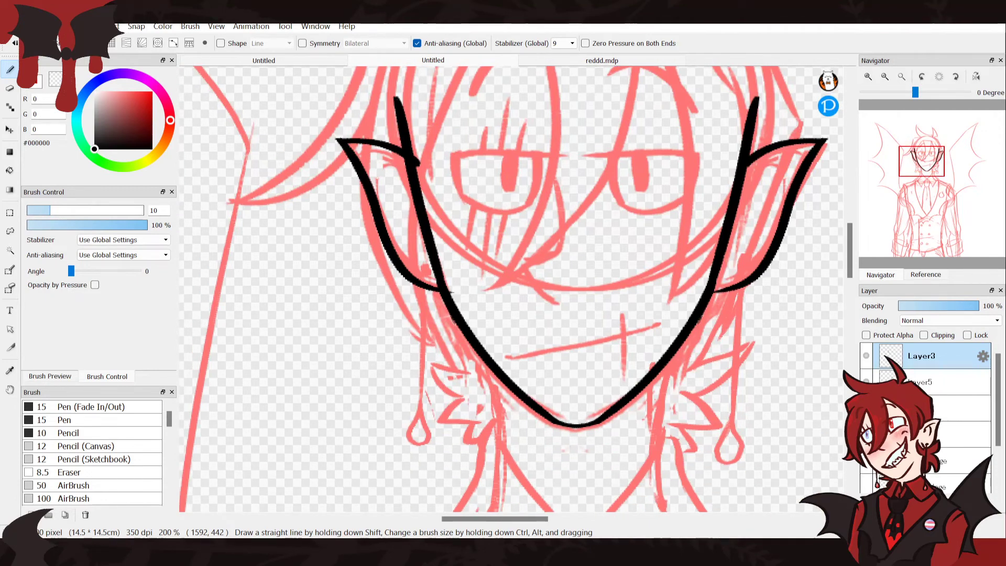
pyautogui.moveTo(612, 411); pyautogui.dragTo(549, 420)
pyautogui.hotkey('ctrl', 'z')
pyautogui.moveTo(609, 411); pyautogui.dragTo(561, 425)
pyautogui.hotkey('ctrl', 'z')
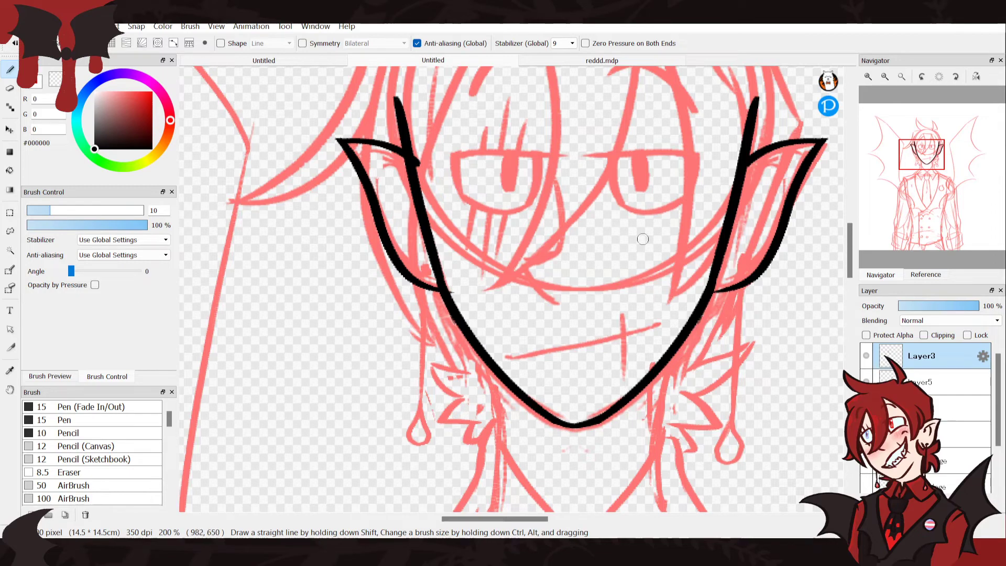
pyautogui.click(901, 76)
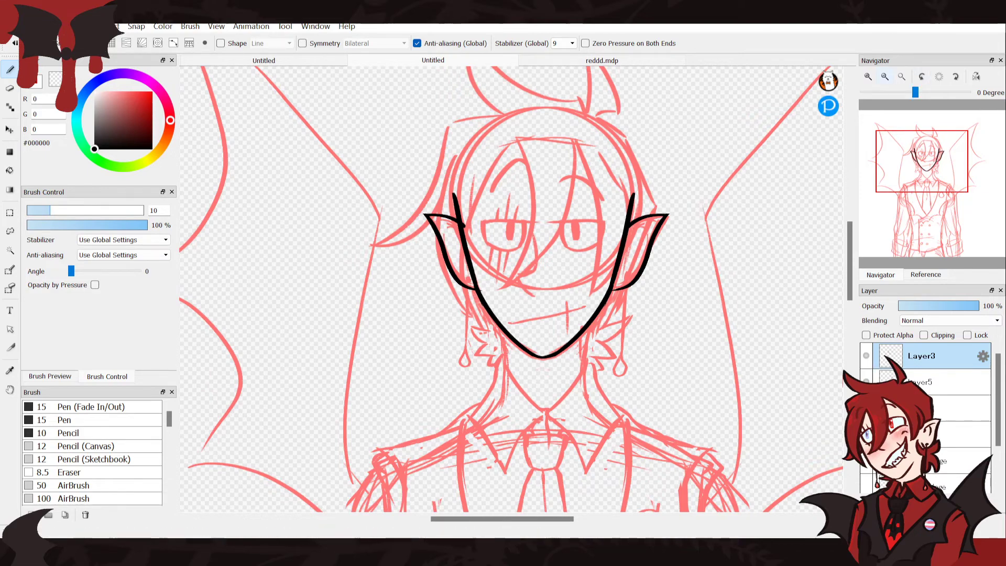
# Ink the top of the head as two curves rising from the temples and meeting at the crown
pyautogui.click(868, 76)
pyautogui.click(868, 77)
pyautogui.moveTo(743, 106)
pyautogui.mouseDown()
pyautogui.moveTo(854, 99)
pyautogui.moveTo(643, 294)
pyautogui.moveTo(650, 238)
pyautogui.moveTo(422, 152)
pyautogui.mouseUp()
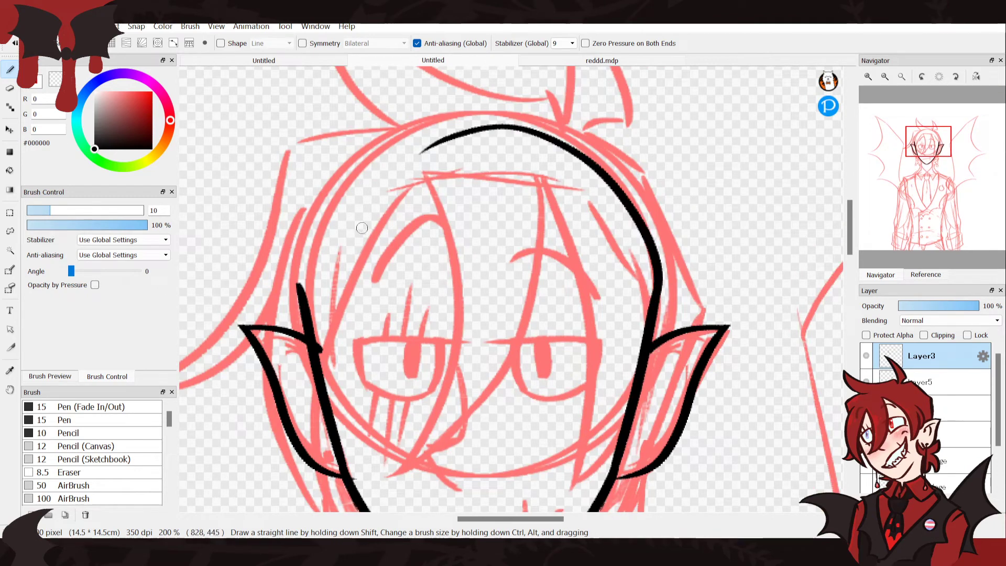
pyautogui.moveTo(303, 298)
pyautogui.mouseDown()
pyautogui.moveTo(307, 259)
pyautogui.moveTo(500, 126)
pyautogui.mouseUp()
# Clean up the overlap at the crown with transparent colour and rejoin the two head curves in black
pyautogui.click(55, 79)
pyautogui.moveTo(465, 137)
pyautogui.mouseDown()
pyautogui.moveTo(426, 155)
pyautogui.moveTo(446, 137)
pyautogui.mouseUp()
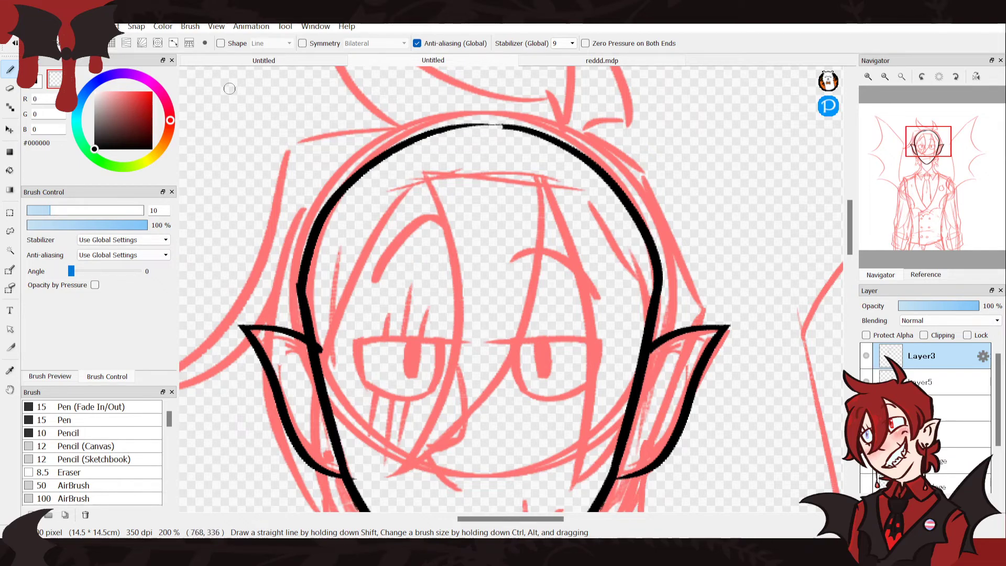
pyautogui.moveTo(511, 124); pyautogui.dragTo(457, 128)
pyautogui.click(884, 77)
pyautogui.moveTo(907, 177); pyautogui.dragTo(920, 157)
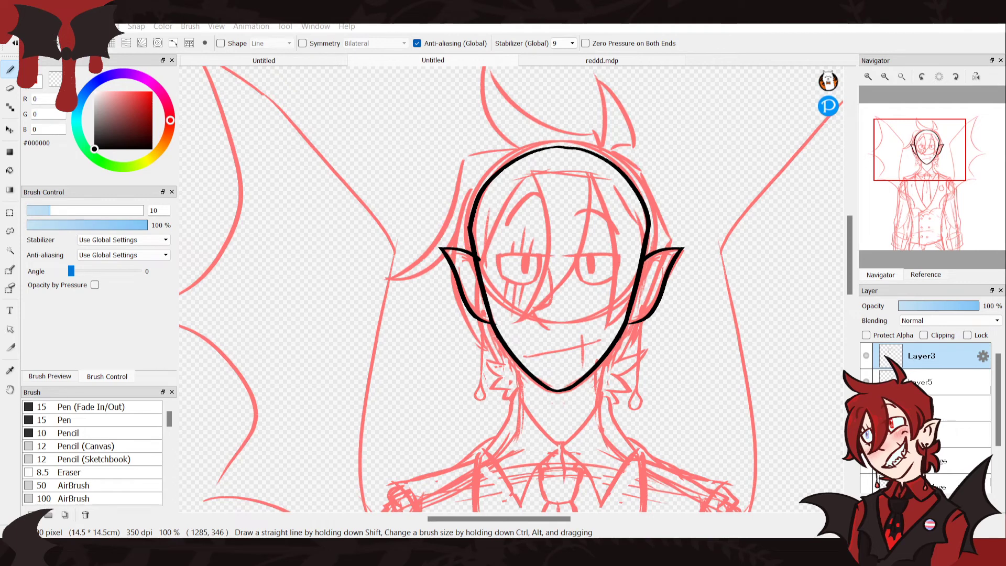
# Rename the face outline layer noggin and merge it with Layer5 into one layer
pyautogui.press('Return')
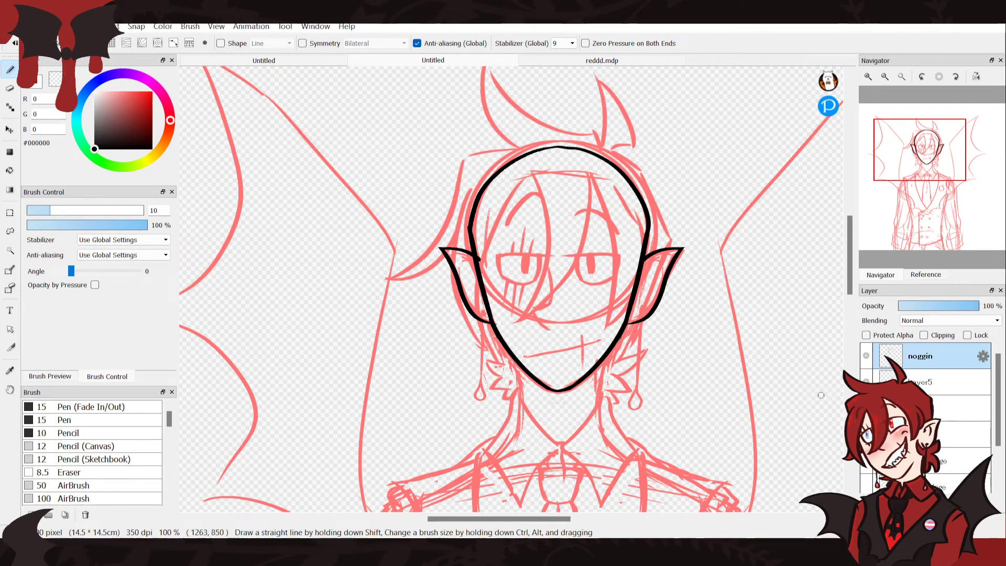
pyautogui.moveTo(938, 358); pyautogui.dragTo(939, 390)
pyautogui.click(938, 357)
pyautogui.hotkey('ctrl', 'e')
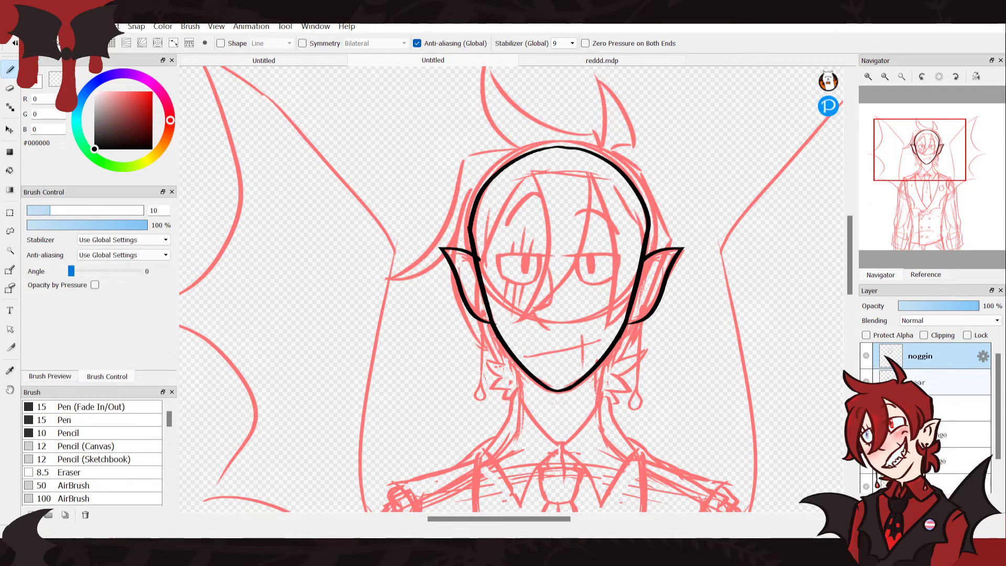
# Ink the inner fold lines of the ear on the viewer's right on the ear layer
pyautogui.click(943, 408)
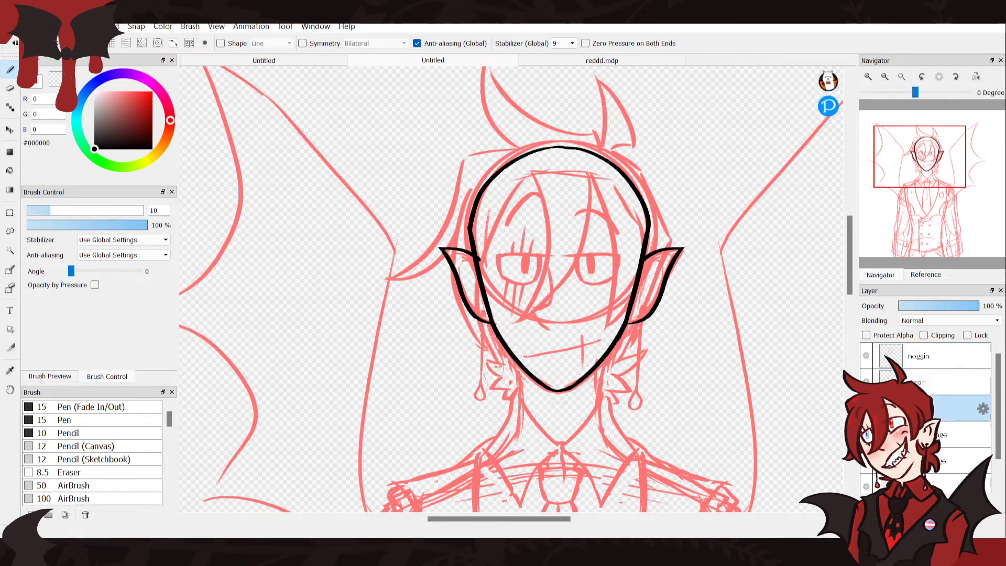
pyautogui.click(868, 77)
pyautogui.doubleClick(869, 77)
pyautogui.moveTo(938, 177); pyautogui.dragTo(937, 159)
pyautogui.moveTo(591, 186)
pyautogui.mouseDown()
pyautogui.moveTo(608, 146)
pyautogui.moveTo(542, 196)
pyautogui.moveTo(566, 175)
pyautogui.moveTo(542, 200)
pyautogui.moveTo(538, 240)
pyautogui.moveTo(554, 251)
pyautogui.moveTo(563, 225)
pyautogui.moveTo(527, 273)
pyautogui.mouseUp()
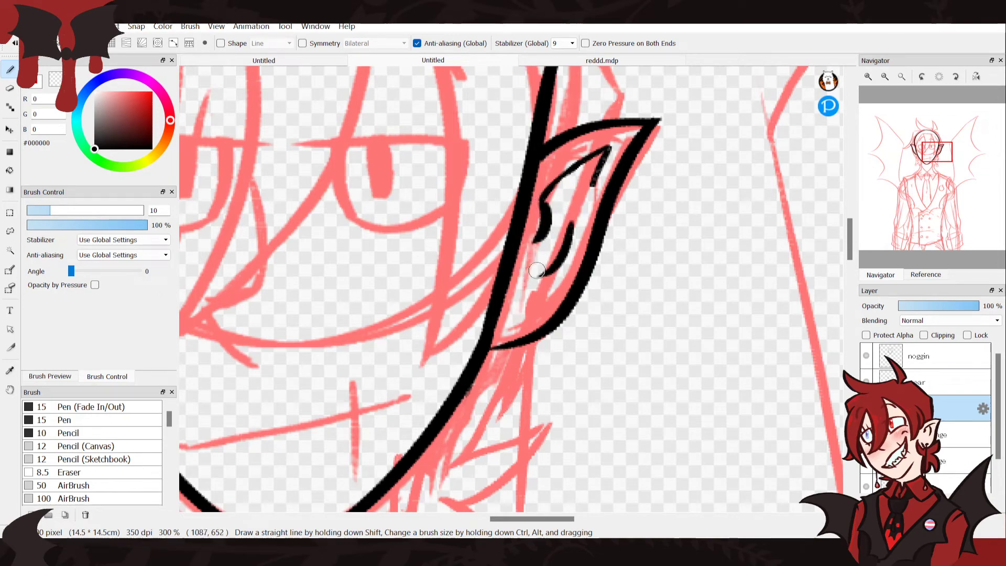
# Ink matching inner fold lines inside the ear on the viewer's left
pyautogui.moveTo(922, 173)
pyautogui.press('h')
pyautogui.moveTo(914, 157); pyautogui.dragTo(911, 152)
pyautogui.moveTo(545, 185)
pyautogui.mouseDown()
pyautogui.moveTo(539, 155)
pyautogui.moveTo(607, 217)
pyautogui.moveTo(594, 278)
pyautogui.mouseUp()
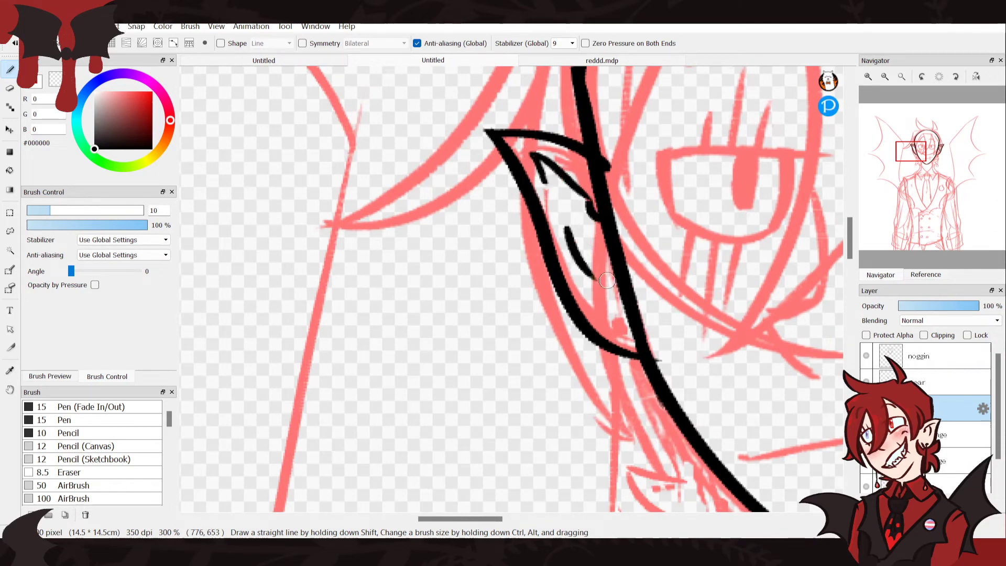
pyautogui.click(885, 77)
pyautogui.click(884, 77)
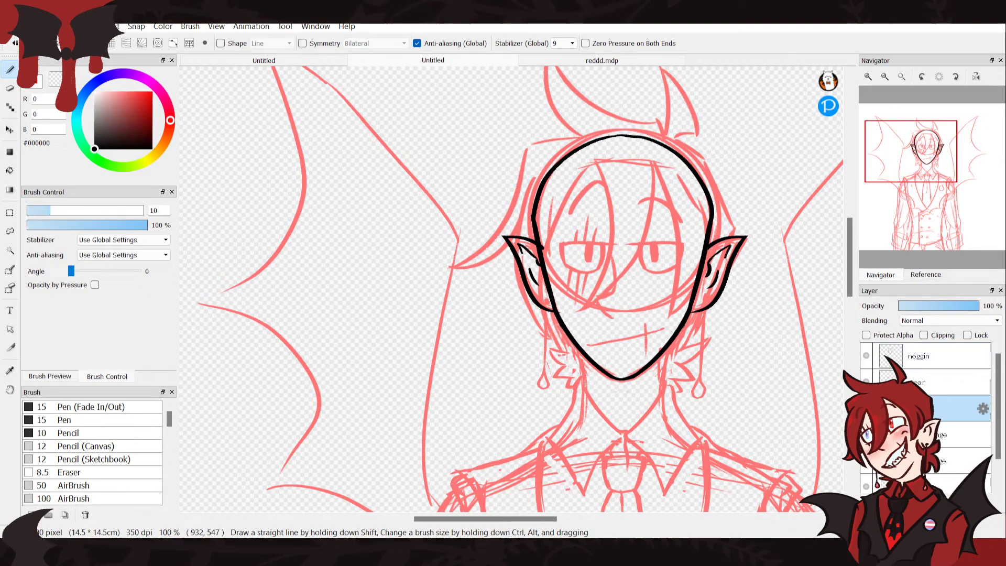
# Bring up the character reference image and adjust the lassoed nose on the red sketch layer with a transform
pyautogui.click(924, 262)
pyautogui.moveTo(917, 181); pyautogui.dragTo(921, 165)
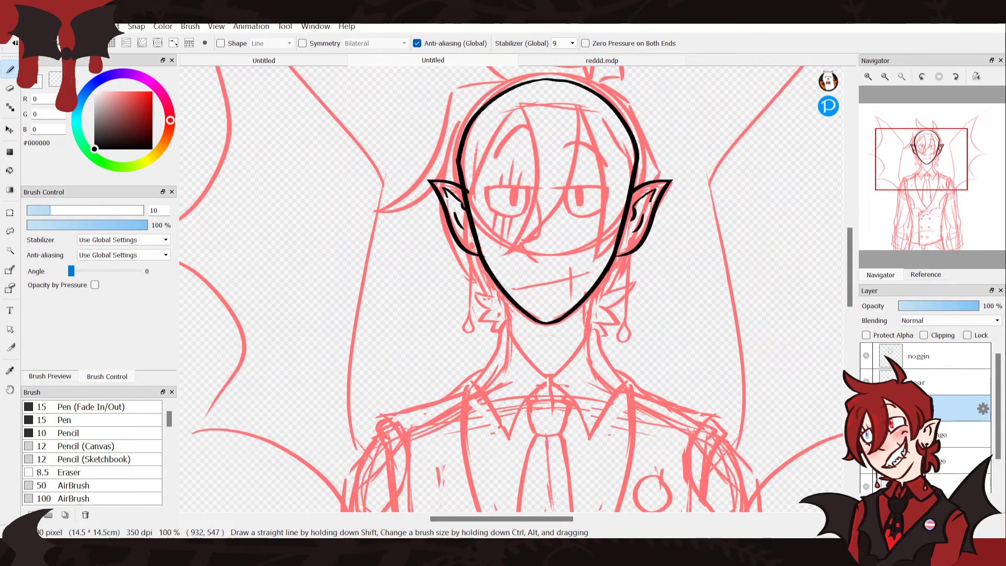
pyautogui.click(926, 275)
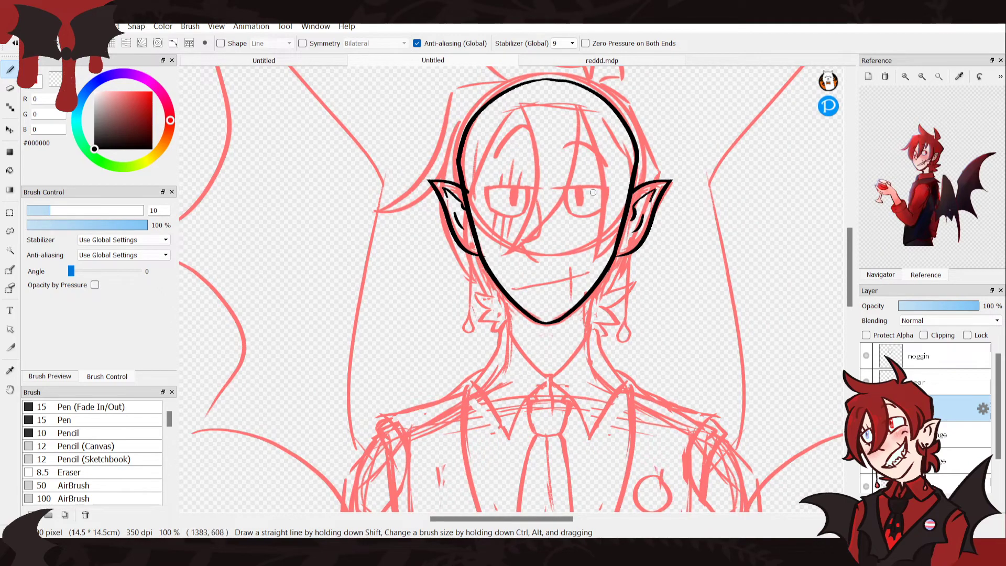
pyautogui.click(10, 232)
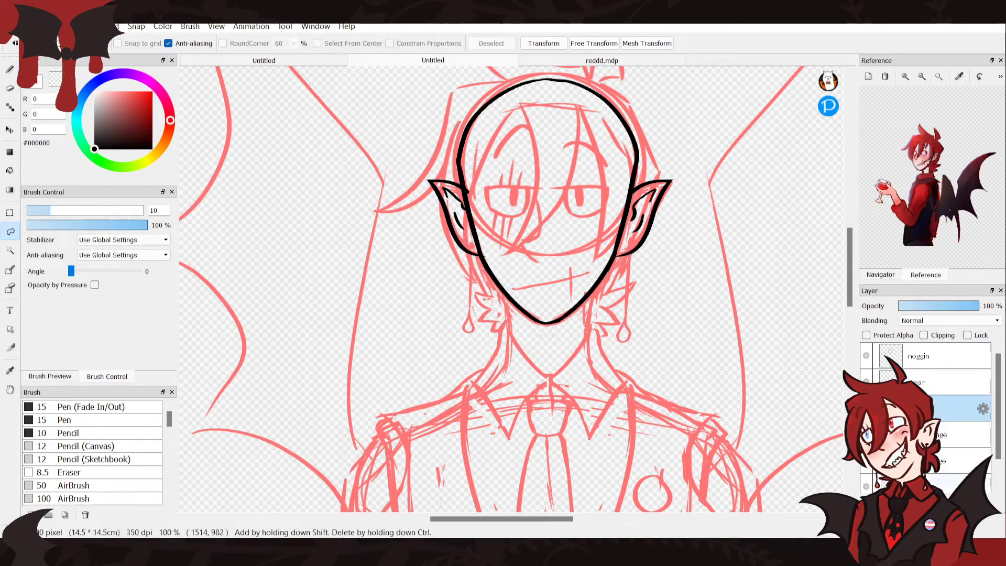
pyautogui.click(959, 485)
pyautogui.moveTo(998, 412); pyautogui.dragTo(998, 435)
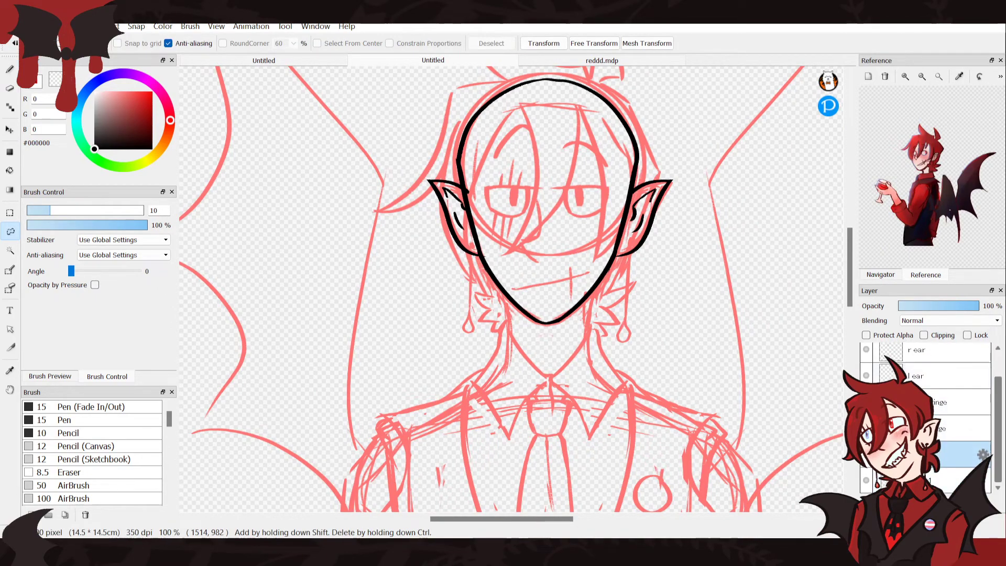
pyautogui.click(956, 480)
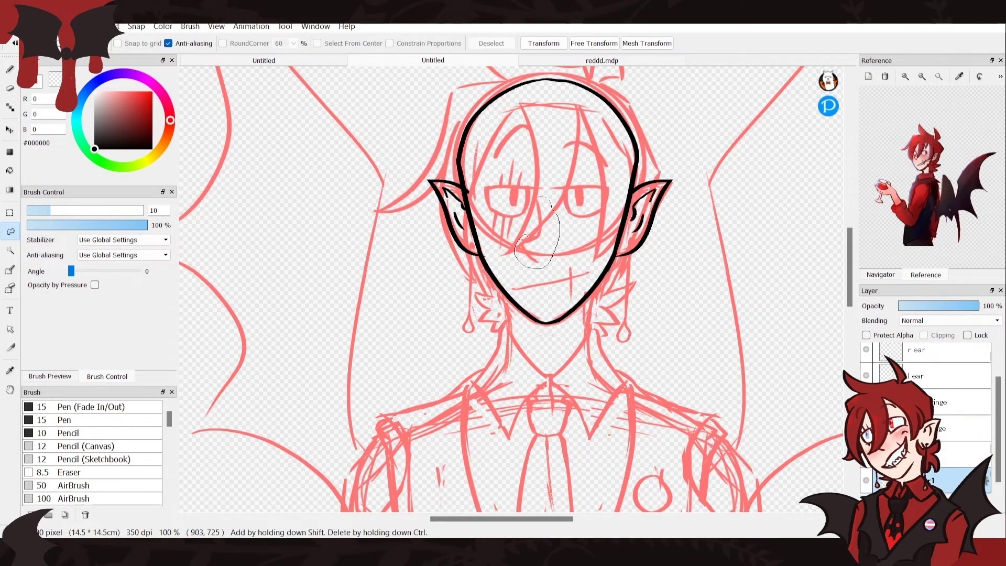
pyautogui.moveTo(527, 237); pyautogui.dragTo(529, 236)
pyautogui.hotkey('ctrl', 't')
pyautogui.moveTo(538, 171); pyautogui.dragTo(539, 208)
pyautogui.press('Return')
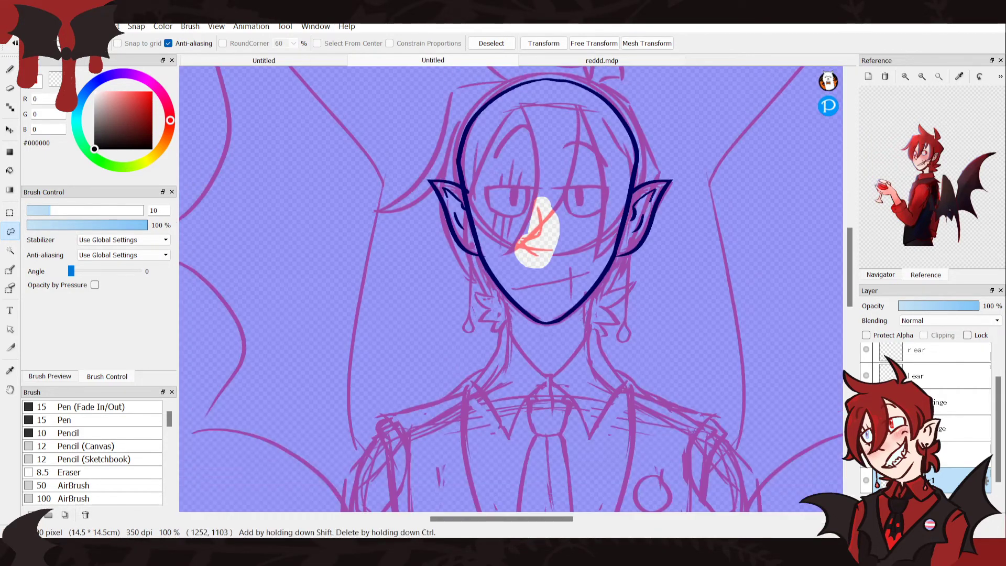
pyautogui.hotkey('ctrl', 'd')
# Lasso the mouth on the sketch layer and move it slightly up and to the left
pyautogui.moveTo(581, 298)
pyautogui.mouseDown()
pyautogui.moveTo(597, 277)
pyautogui.moveTo(527, 274)
pyautogui.moveTo(528, 264)
pyautogui.mouseUp()
pyautogui.press('v')
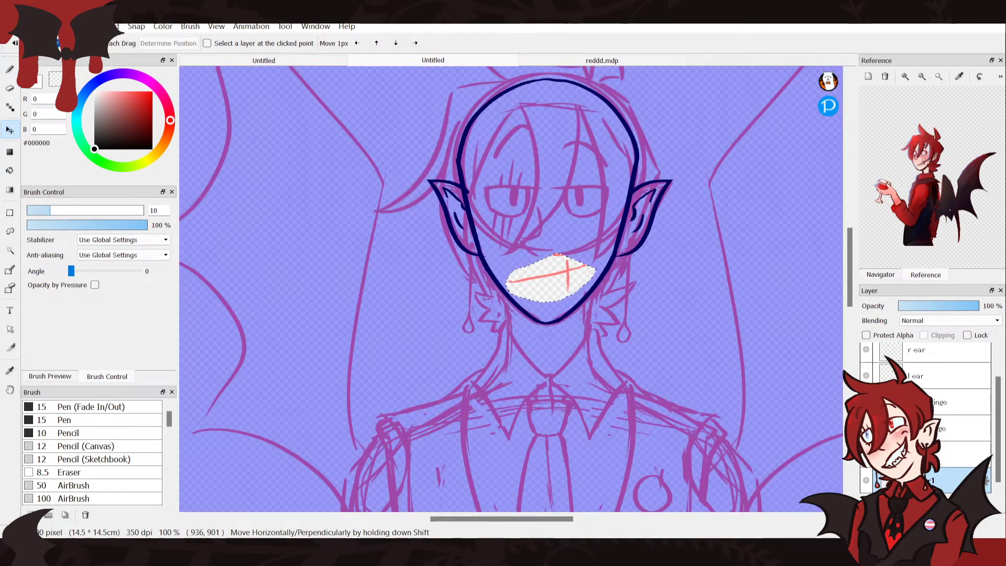
pyautogui.press('l')
pyautogui.hotkey('ctrl', 'd')
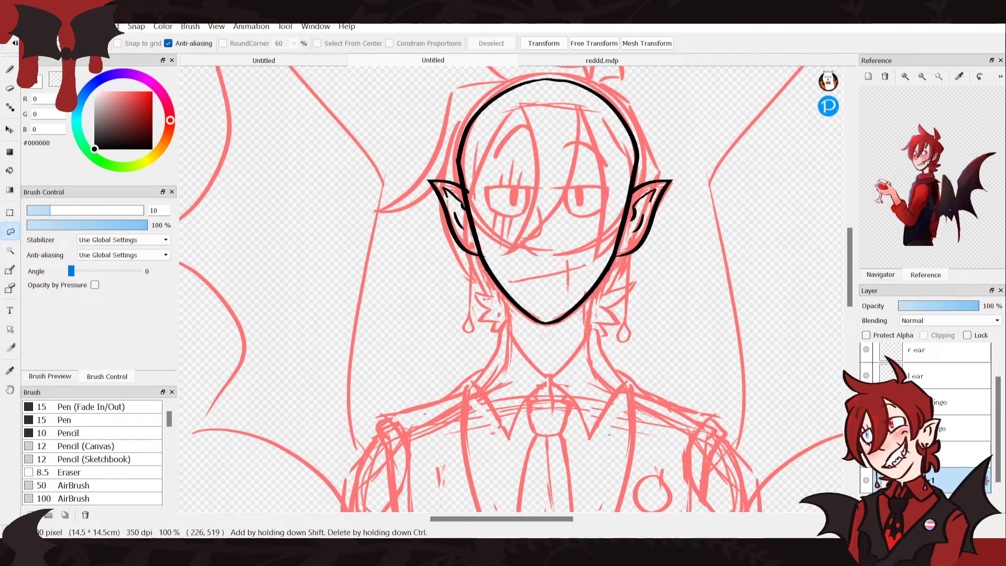
pyautogui.press('b')
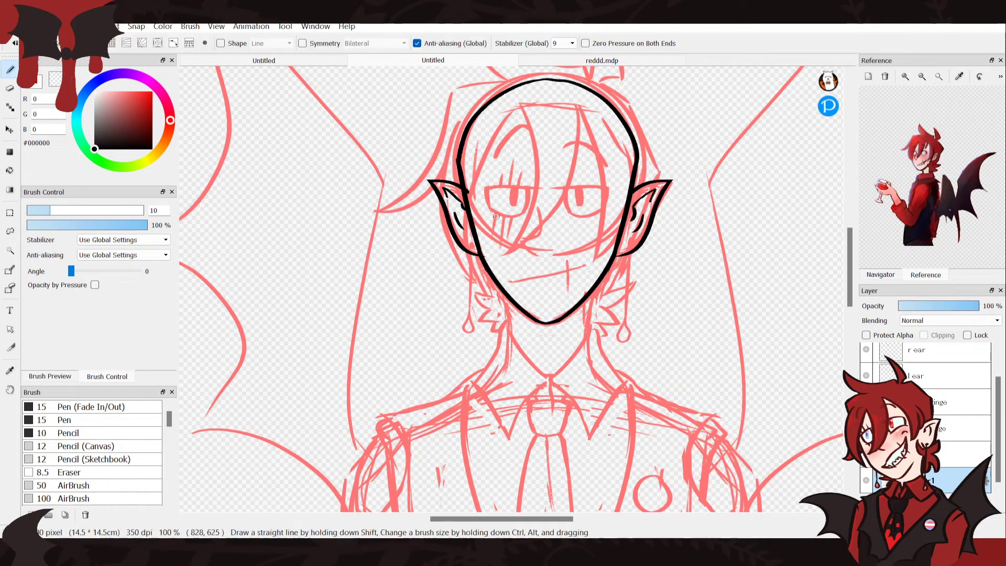
# Show the inked fringe and hair lines over the face and select the layer below the fringe layers
pyautogui.moveTo(999, 429)
pyautogui.mouseDown()
pyautogui.moveTo(998, 390)
pyautogui.moveTo(999, 423)
pyautogui.mouseUp()
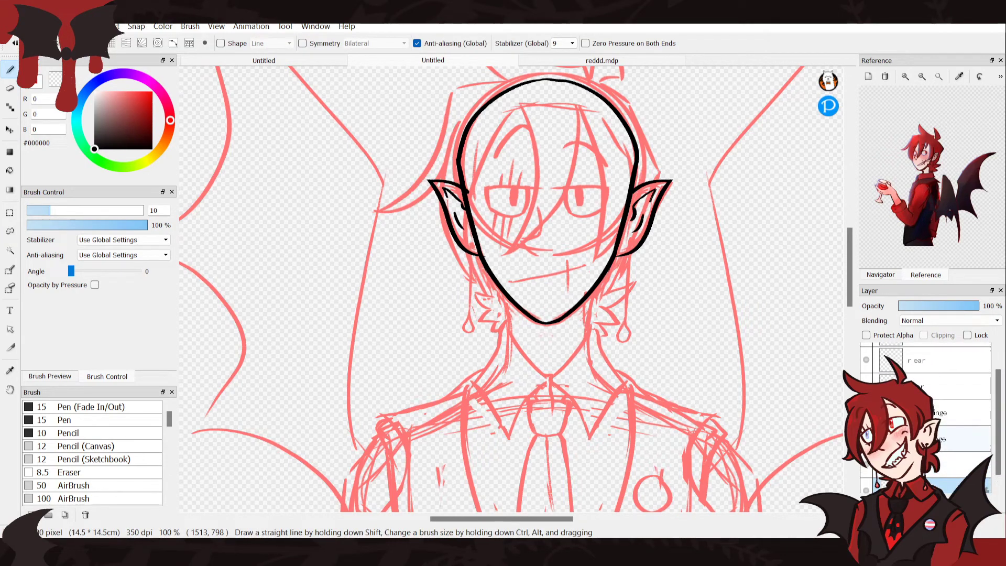
pyautogui.click(967, 438)
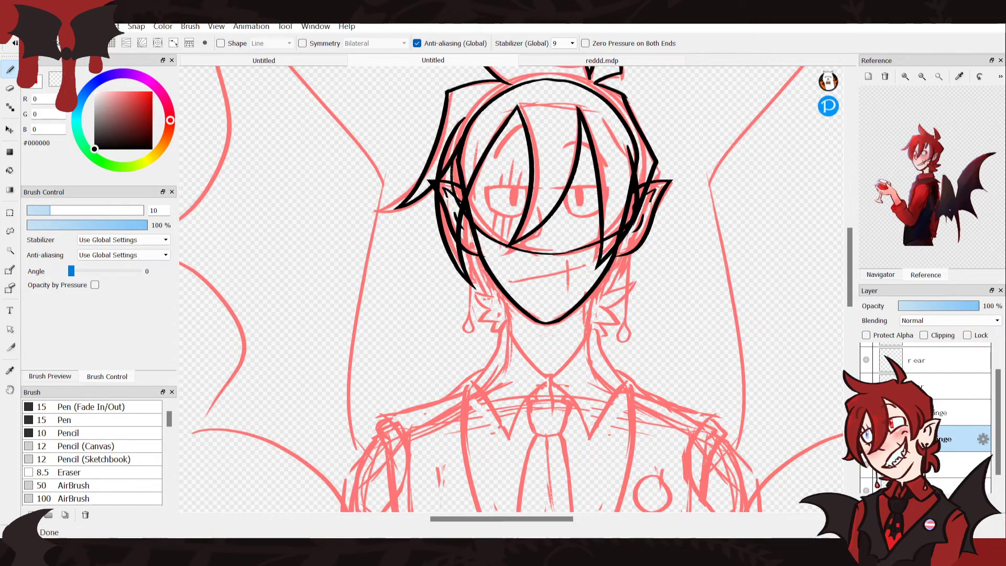
pyautogui.click(967, 464)
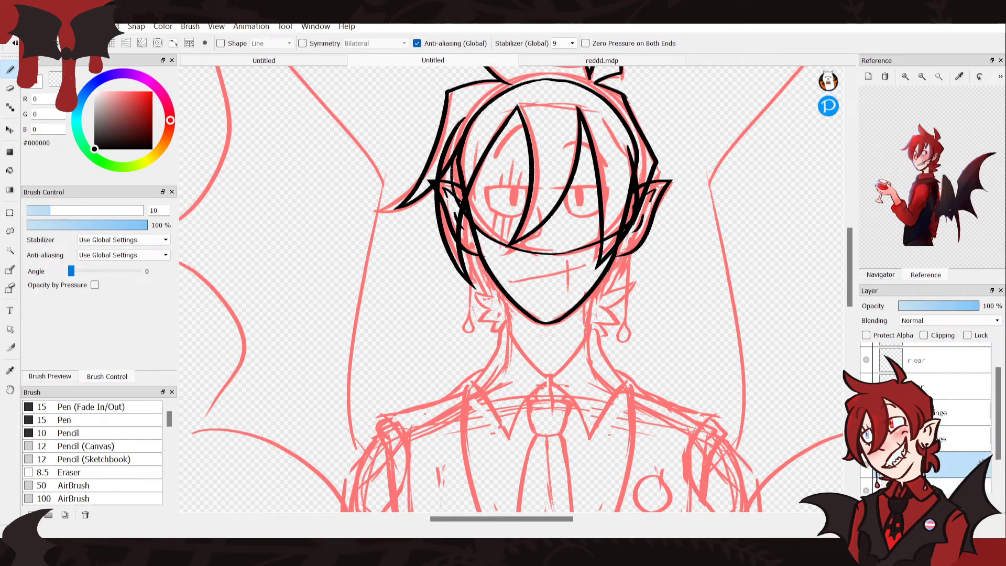
# Ink the spiky back-hair tufts beside the jaw on the viewer's right, starting near the ear
pyautogui.click(880, 274)
pyautogui.click(868, 77)
pyautogui.click(869, 77)
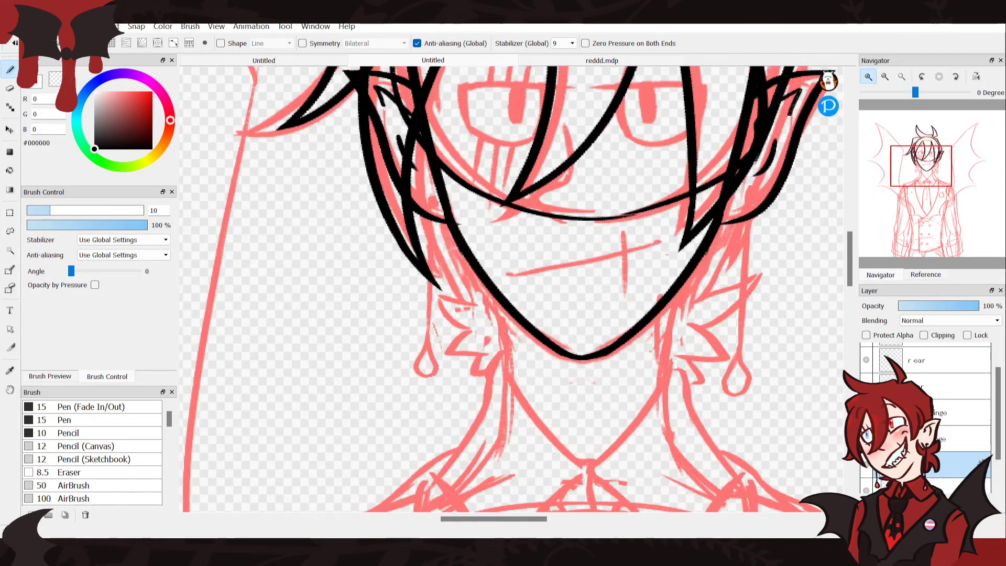
pyautogui.click(885, 77)
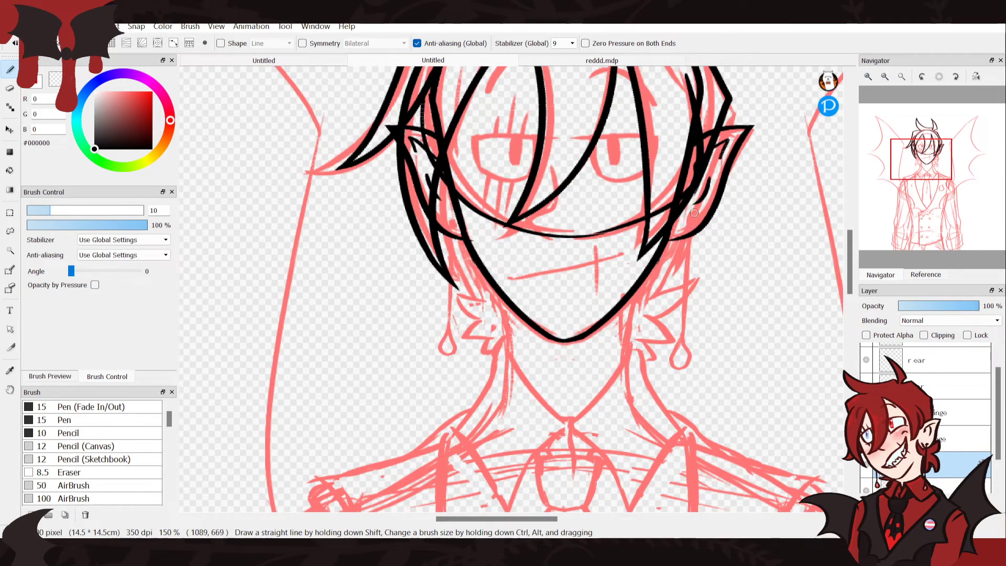
pyautogui.moveTo(680, 229)
pyautogui.mouseDown()
pyautogui.moveTo(651, 296)
pyautogui.moveTo(705, 281)
pyautogui.moveTo(645, 319)
pyautogui.moveTo(671, 348)
pyautogui.moveTo(641, 339)
pyautogui.moveTo(646, 365)
pyautogui.moveTo(620, 359)
pyautogui.mouseUp()
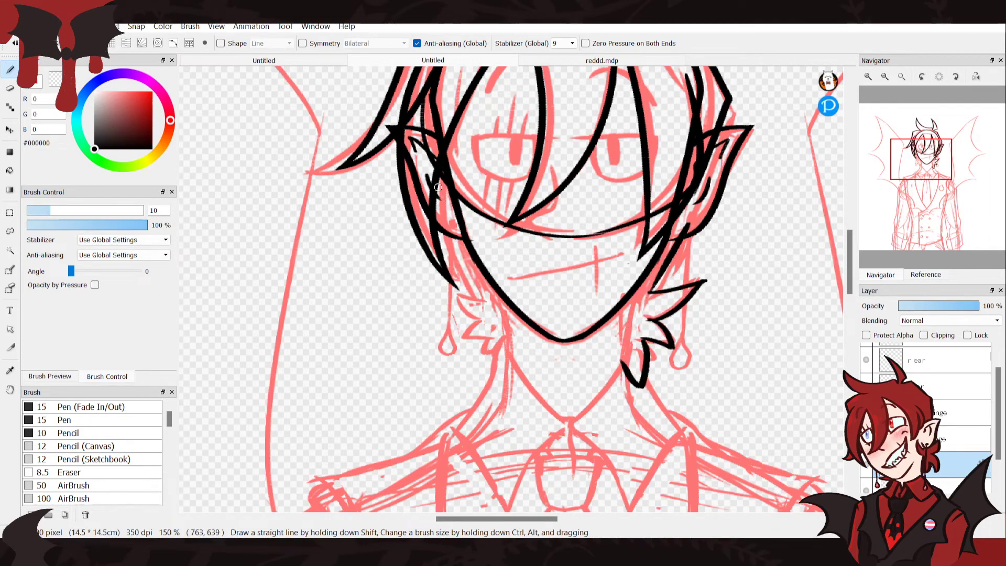
# Ink the back-hair tufts on the viewer's left and continue the jagged hair edge across the neck below the chin
pyautogui.moveTo(439, 189); pyautogui.dragTo(476, 321)
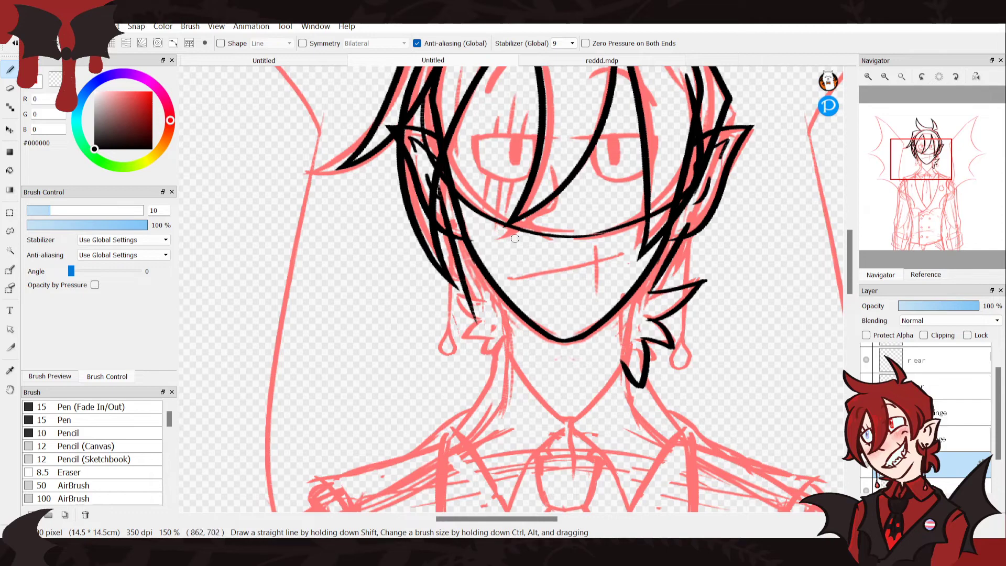
pyautogui.hotkey('ctrl', 'z')
pyautogui.moveTo(448, 211)
pyautogui.mouseDown()
pyautogui.moveTo(483, 310)
pyautogui.moveTo(447, 289)
pyautogui.moveTo(471, 359)
pyautogui.moveTo(499, 373)
pyautogui.moveTo(513, 347)
pyautogui.moveTo(516, 399)
pyautogui.moveTo(544, 366)
pyautogui.mouseUp()
pyautogui.hotkey('ctrl', 'z')
pyautogui.moveTo(545, 366); pyautogui.dragTo(560, 402)
pyautogui.hotkey('ctrl', 'z')
pyautogui.hotkey('ctrl', 'z')
pyautogui.moveTo(510, 350)
pyautogui.mouseDown()
pyautogui.moveTo(533, 386)
pyautogui.moveTo(534, 358)
pyautogui.moveTo(564, 358)
pyautogui.moveTo(591, 388)
pyautogui.moveTo(585, 368)
pyautogui.moveTo(570, 363)
pyautogui.moveTo(571, 392)
pyautogui.moveTo(584, 371)
pyautogui.mouseUp()
pyautogui.hotkey('ctrl', 'z')
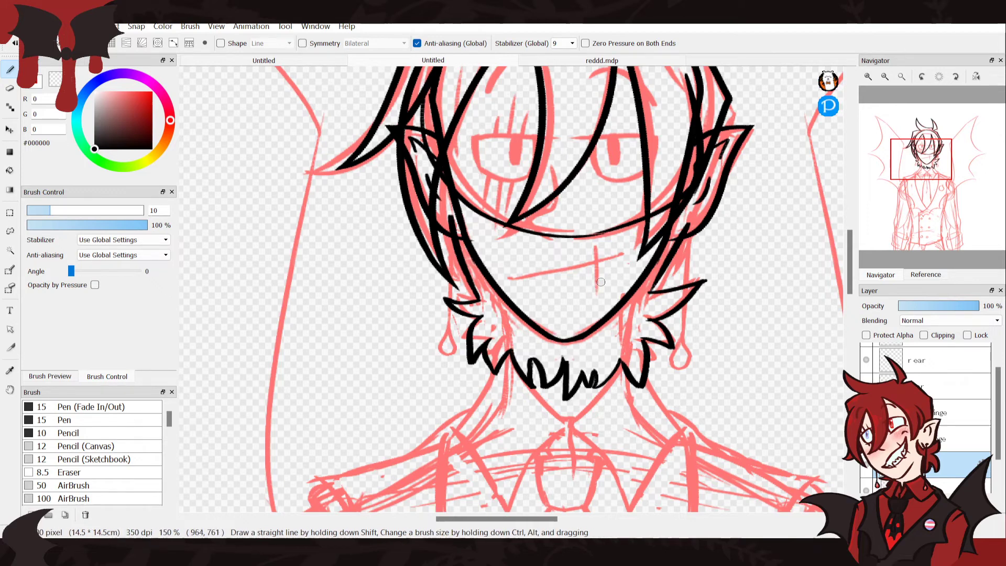
# Close the back-hair shape with a curved line arching across the face, and rename its layer
pyautogui.moveTo(683, 228); pyautogui.dragTo(696, 156)
pyautogui.moveTo(447, 224)
pyautogui.mouseDown()
pyautogui.moveTo(490, 150)
pyautogui.moveTo(602, 108)
pyautogui.moveTo(686, 155)
pyautogui.mouseUp()
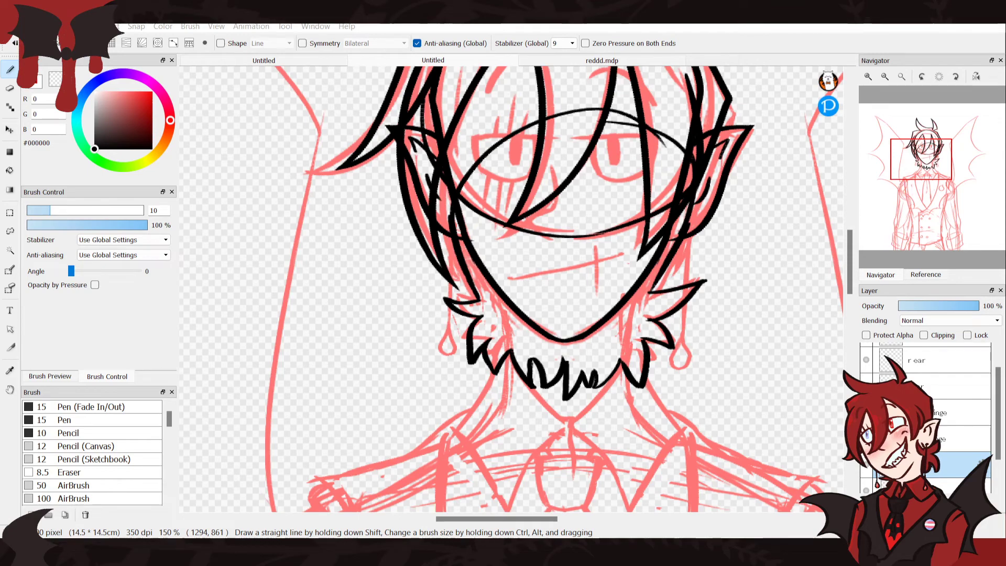
pyautogui.click(527, 392)
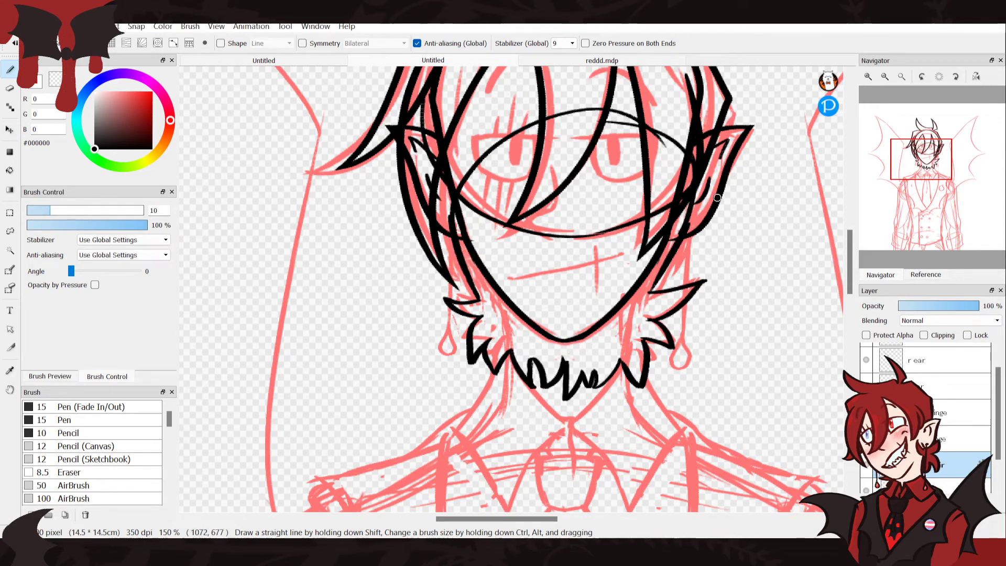
# Hide the inked back hair and fringe layers, leaving only the inked head and ears over the sketch
pyautogui.click(886, 77)
pyautogui.click(885, 76)
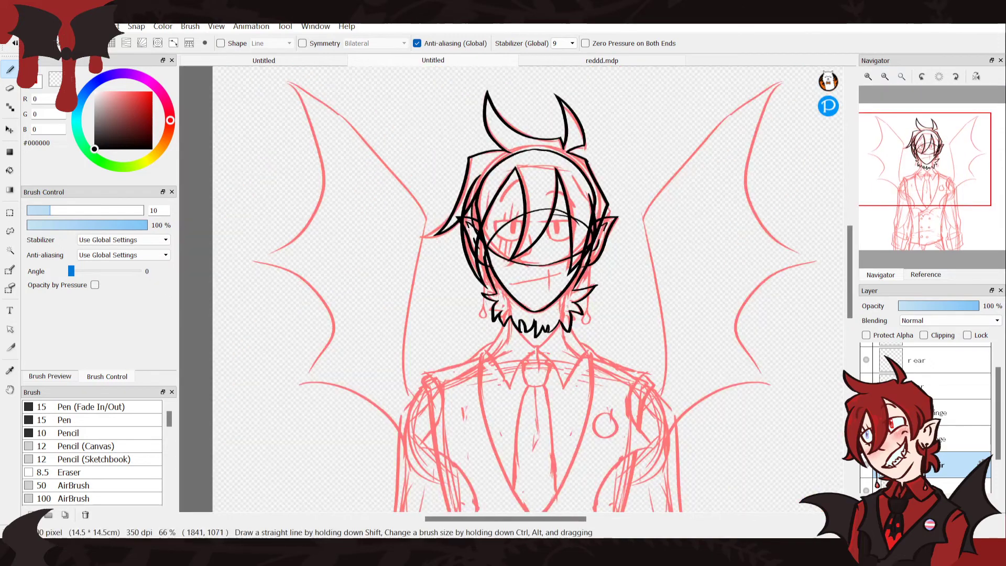
pyautogui.hotkey('ctrl', 'z')
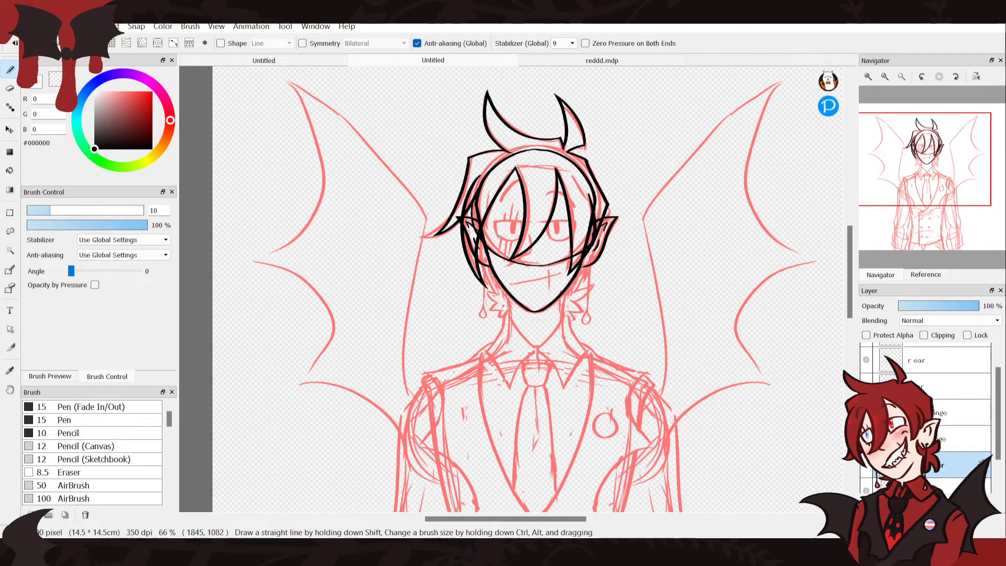
pyautogui.hotkey('ctrl', 'z')
pyautogui.hotkey('ctrl', 'z')
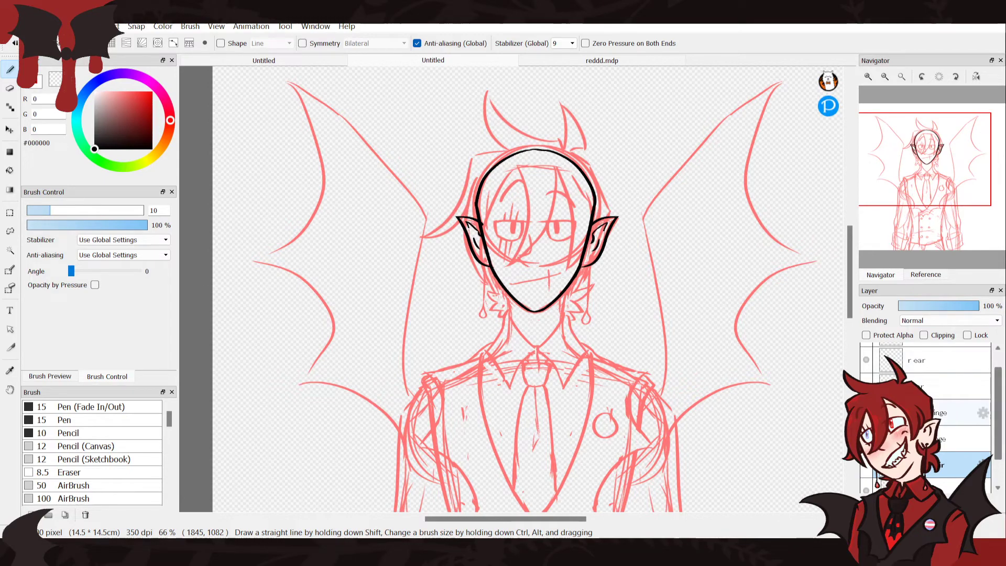
pyautogui.scroll(2, 925, 419)
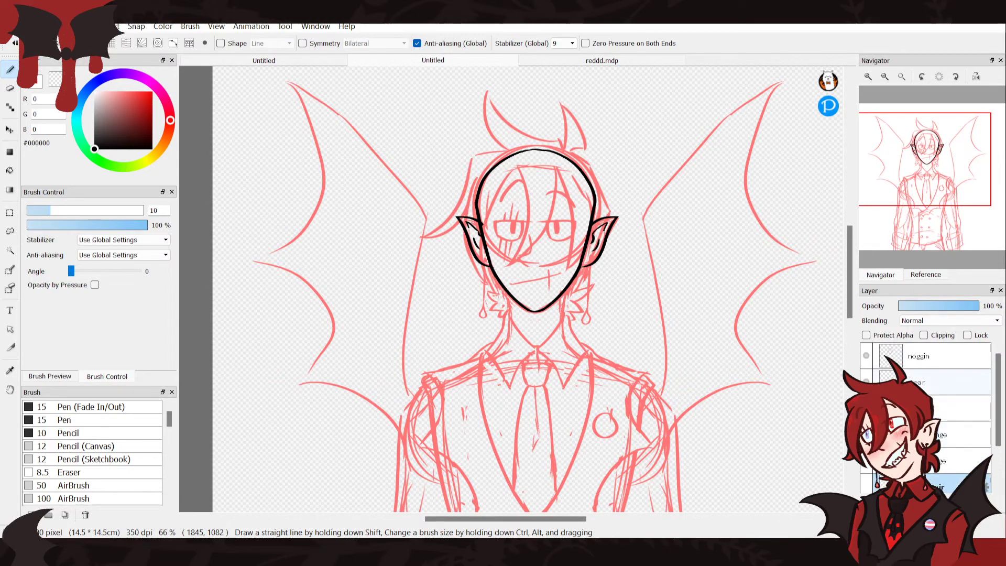
# Make the noggin layer active for inking over the sketched eyes
pyautogui.click(938, 356)
pyautogui.click(868, 77)
pyautogui.click(869, 77)
pyautogui.click(868, 76)
pyautogui.click(868, 77)
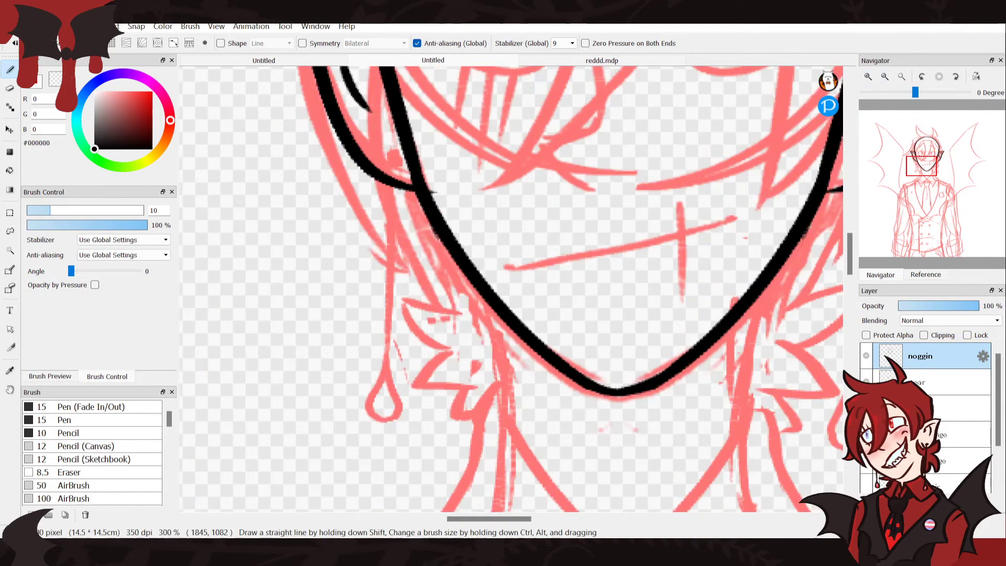
pyautogui.moveTo(926, 158); pyautogui.dragTo(925, 159)
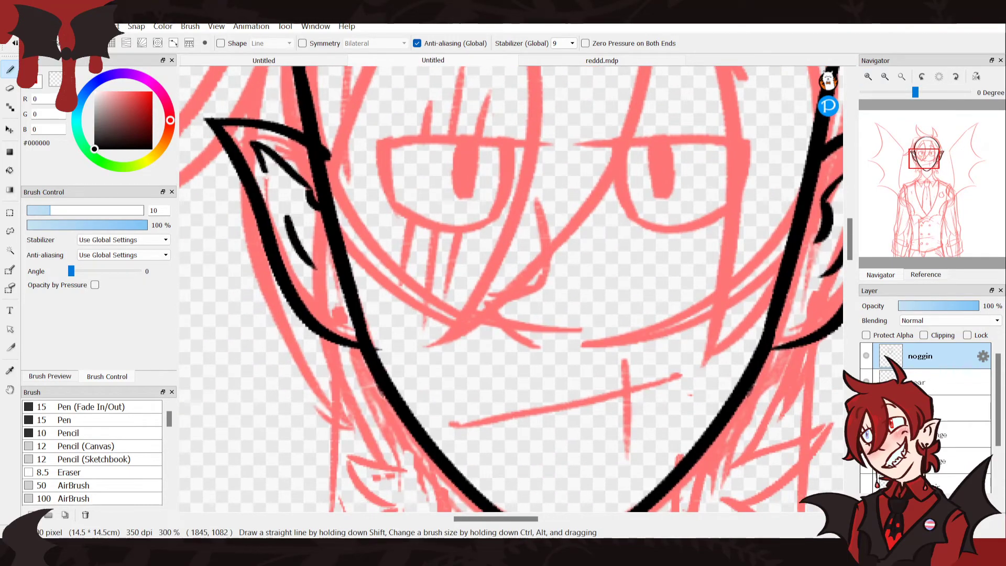
# Try to ink three slanted parallel scar slashes across the eye on the viewer's left
pyautogui.moveTo(461, 80); pyautogui.dragTo(436, 287)
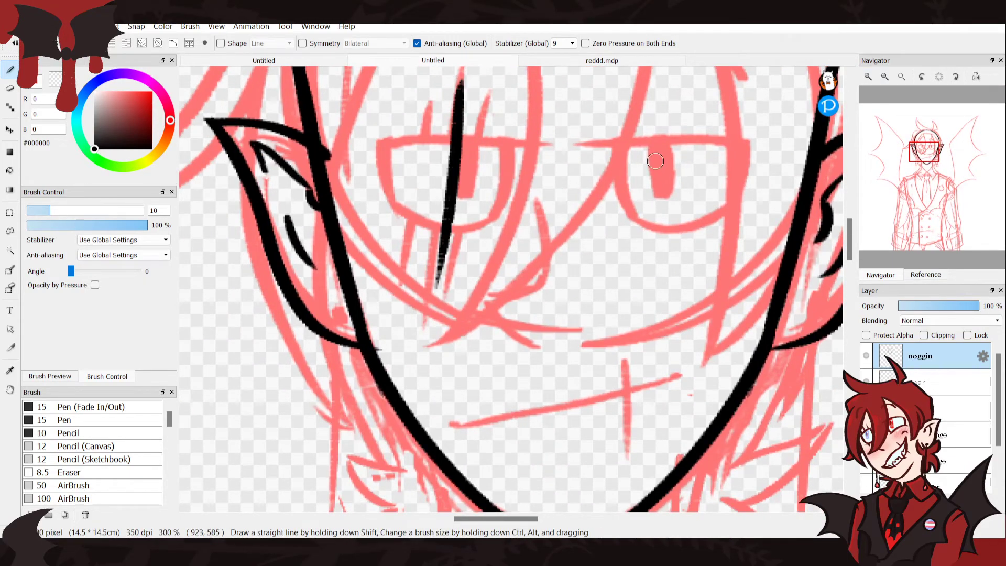
pyautogui.scroll(-2, 607, 162)
pyautogui.hotkey('ctrl', 'z')
pyautogui.moveTo(477, 138); pyautogui.dragTo(438, 294)
pyautogui.hotkey('ctrl', 'z')
pyautogui.moveTo(477, 139); pyautogui.dragTo(453, 274)
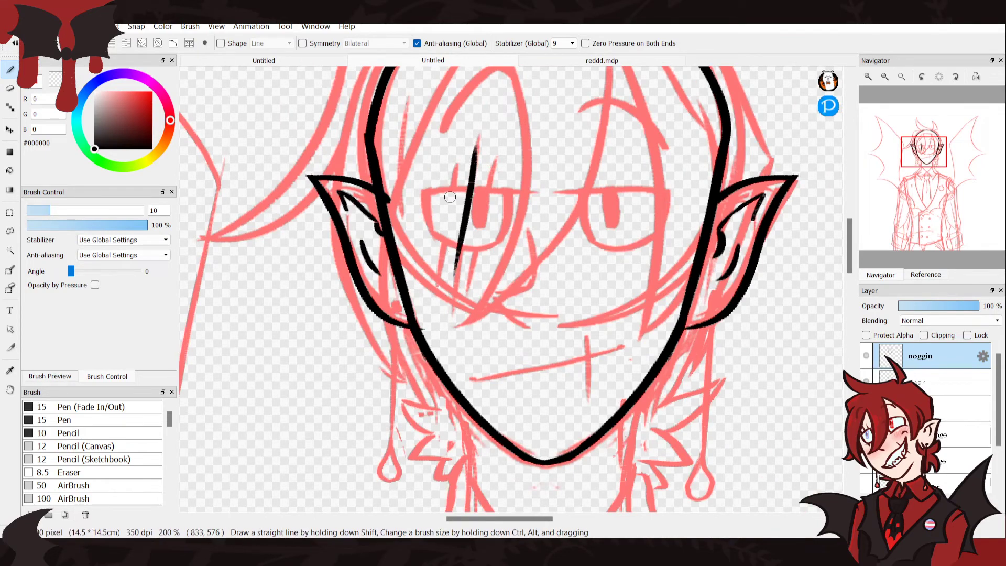
pyautogui.hotkey('ctrl', 'z')
pyautogui.moveTo(478, 144); pyautogui.dragTo(450, 283)
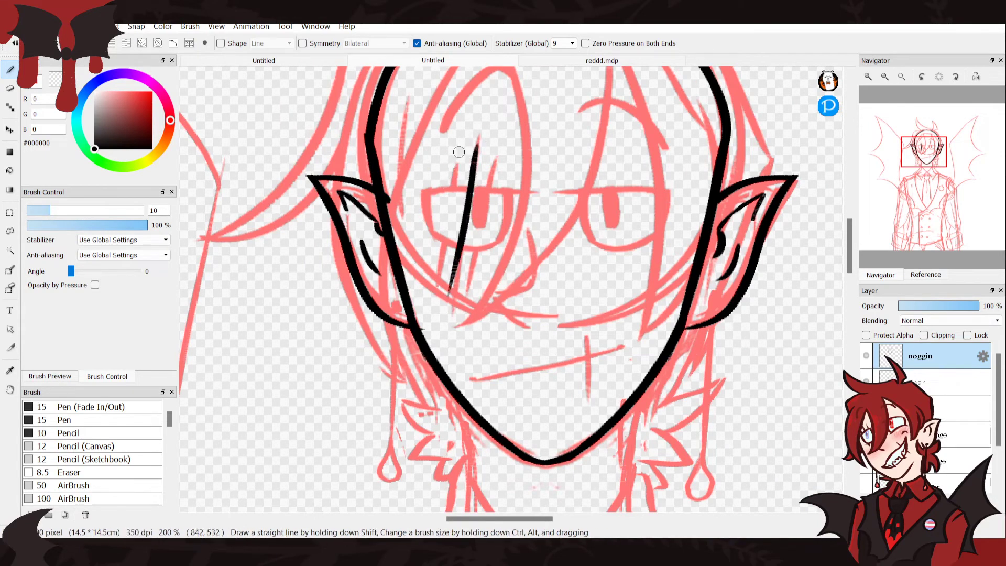
pyautogui.moveTo(457, 160); pyautogui.dragTo(435, 267)
pyautogui.moveTo(498, 166); pyautogui.dragTo(471, 258)
pyautogui.hotkey('ctrl', 'z')
pyautogui.moveTo(490, 165); pyautogui.dragTo(472, 284)
pyautogui.hotkey('ctrl', 'z')
pyautogui.hotkey('ctrl', 'z')
pyautogui.moveTo(461, 160); pyautogui.dragTo(439, 293)
pyautogui.hotkey('ctrl', 'z')
pyautogui.moveTo(496, 166); pyautogui.dragTo(470, 272)
pyautogui.hotkey('ctrl', 'z')
pyautogui.hotkey('ctrl', 'z')
pyautogui.hotkey('ctrl', 'z')
# Ink the long middle scar slash slanting down through the eye on the viewer's left
pyautogui.moveTo(478, 132); pyautogui.dragTo(453, 314)
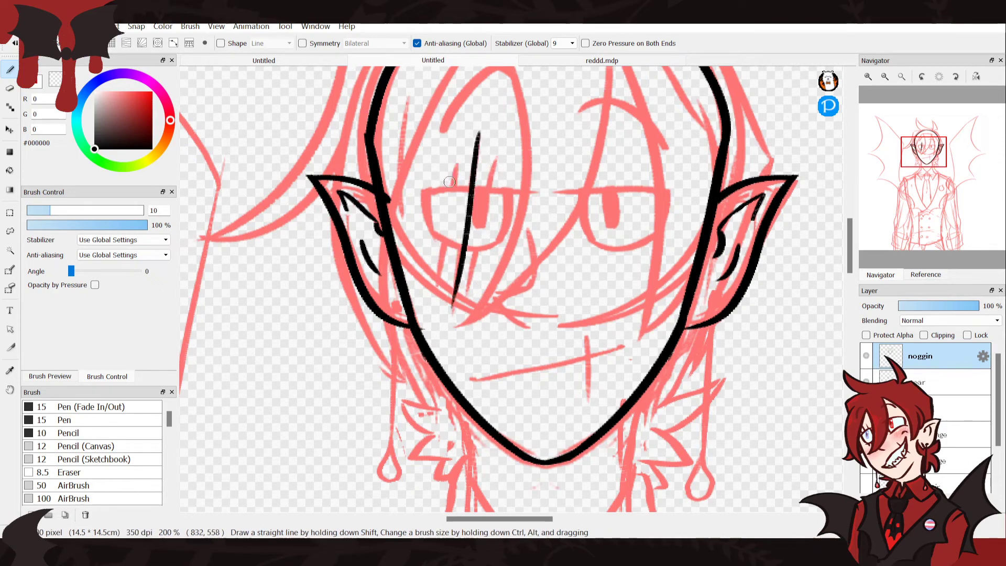
pyautogui.moveTo(460, 159); pyautogui.dragTo(439, 269)
pyautogui.hotkey('ctrl', 'z')
pyautogui.moveTo(457, 161); pyautogui.dragTo(443, 277)
pyautogui.hotkey('ctrl', 'z')
pyautogui.moveTo(458, 162)
pyautogui.mouseDown()
pyautogui.moveTo(441, 250)
pyautogui.moveTo(439, 279)
pyautogui.mouseUp()
pyautogui.hotkey('ctrl', 'z')
pyautogui.hotkey('ctrl', 'z')
pyautogui.moveTo(483, 147); pyautogui.dragTo(462, 298)
pyautogui.hotkey('ctrl', 'z')
pyautogui.moveTo(481, 131); pyautogui.dragTo(447, 290)
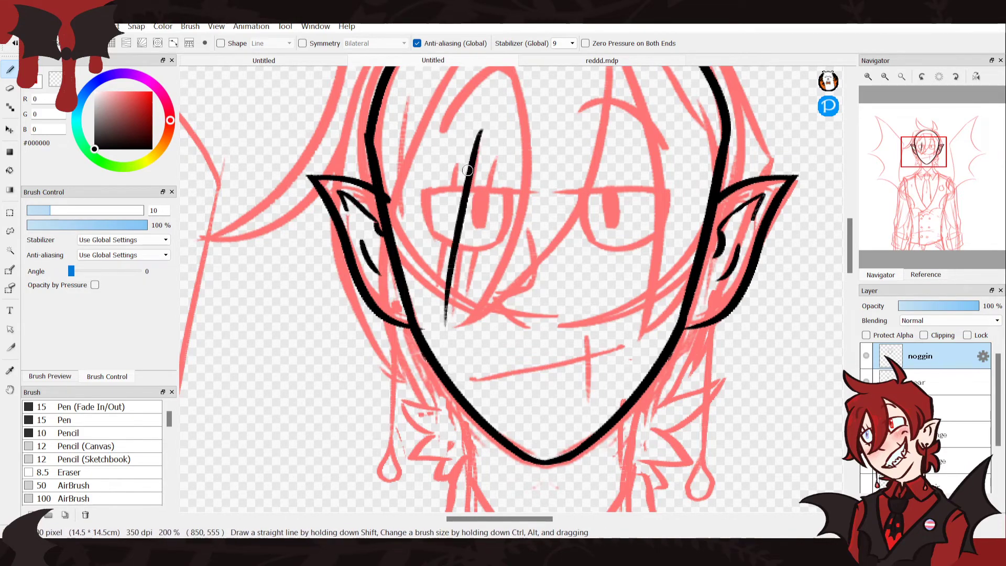
pyautogui.hotkey('ctrl', 'z')
pyautogui.moveTo(483, 134); pyautogui.dragTo(460, 310)
pyautogui.hotkey('ctrl', 'z')
pyautogui.moveTo(482, 134)
pyautogui.mouseDown()
pyautogui.moveTo(445, 309)
pyautogui.moveTo(478, 152)
pyautogui.moveTo(456, 325)
pyautogui.mouseUp()
pyautogui.hotkey('ctrl', 'z')
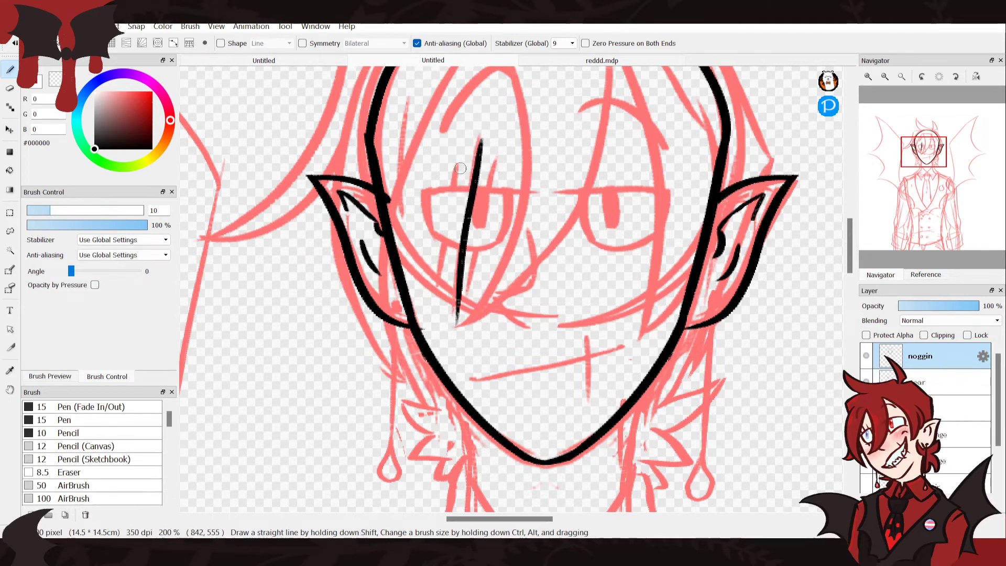
pyautogui.moveTo(459, 172); pyautogui.dragTo(446, 302)
pyautogui.hotkey('ctrl', 'z')
pyautogui.hotkey('ctrl', 'z')
pyautogui.moveTo(483, 137); pyautogui.dragTo(449, 317)
# Ink a shorter parallel scar slash on the ear side of the long middle slash
pyautogui.moveTo(456, 166); pyautogui.dragTo(440, 262)
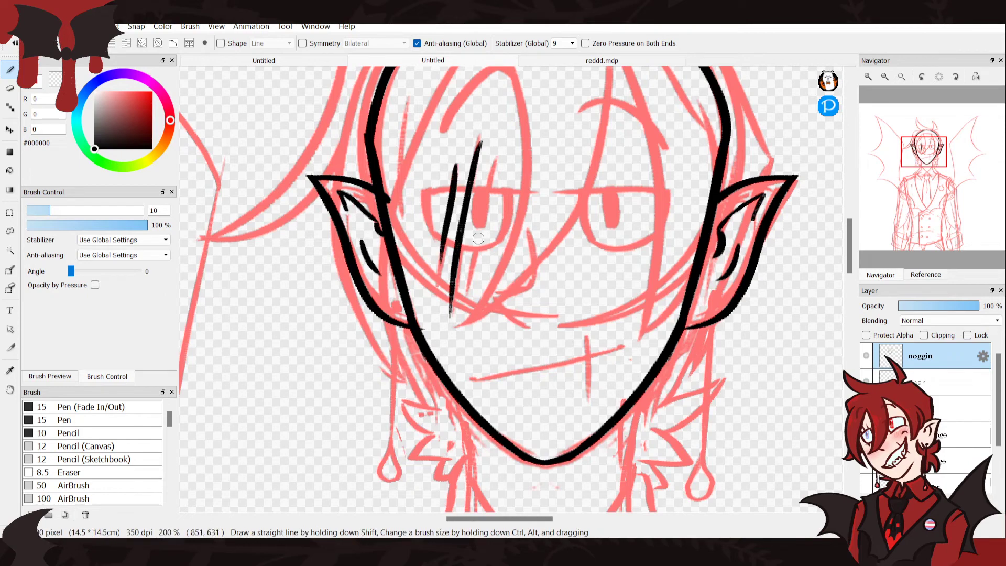
pyautogui.moveTo(492, 173); pyautogui.dragTo(471, 264)
pyautogui.hotkey('ctrl', 'z')
pyautogui.hotkey('ctrl', 'z')
pyautogui.moveTo(459, 159); pyautogui.dragTo(441, 262)
pyautogui.hotkey('ctrl', 'z')
pyautogui.moveTo(459, 160); pyautogui.dragTo(437, 287)
pyautogui.hotkey('ctrl', 'z')
pyautogui.moveTo(457, 158); pyautogui.dragTo(443, 260)
pyautogui.moveTo(496, 166)
pyautogui.mouseDown()
pyautogui.moveTo(470, 243)
pyautogui.moveTo(466, 283)
pyautogui.mouseUp()
pyautogui.hotkey('ctrl', 'z')
pyautogui.hotkey('ctrl', 'z')
pyautogui.moveTo(458, 162); pyautogui.dragTo(441, 275)
pyautogui.hotkey('ctrl', 'z')
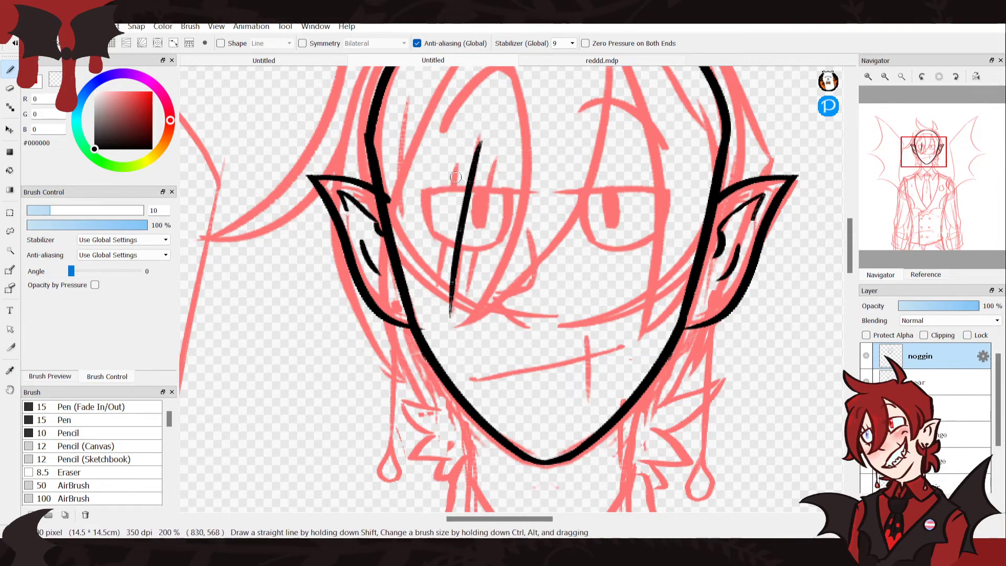
pyautogui.moveTo(460, 159); pyautogui.dragTo(440, 268)
pyautogui.moveTo(494, 164); pyautogui.dragTo(462, 290)
pyautogui.hotkey('ctrl', 'z')
pyautogui.hotkey('ctrl', 'z')
pyautogui.moveTo(458, 163); pyautogui.dragTo(443, 275)
pyautogui.hotkey('ctrl', 'z')
pyautogui.moveTo(458, 160); pyautogui.dragTo(438, 286)
# Ink the third scar slash on the nose side of the long middle slash, parallel to it
pyautogui.moveTo(497, 163); pyautogui.dragTo(495, 173)
pyautogui.moveTo(499, 157); pyautogui.dragTo(462, 302)
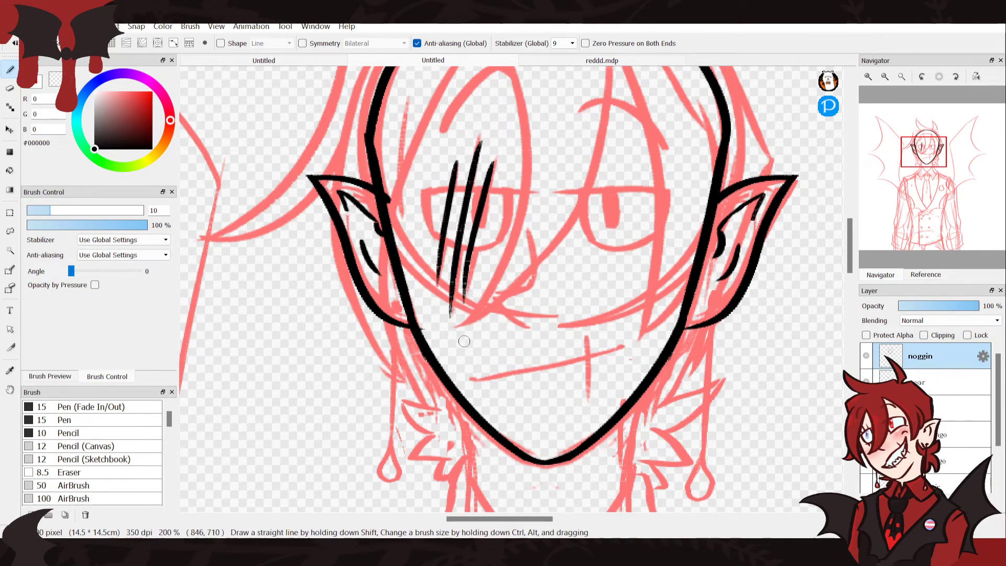
pyautogui.hotkey('ctrl', 'z')
pyautogui.moveTo(498, 164); pyautogui.dragTo(473, 275)
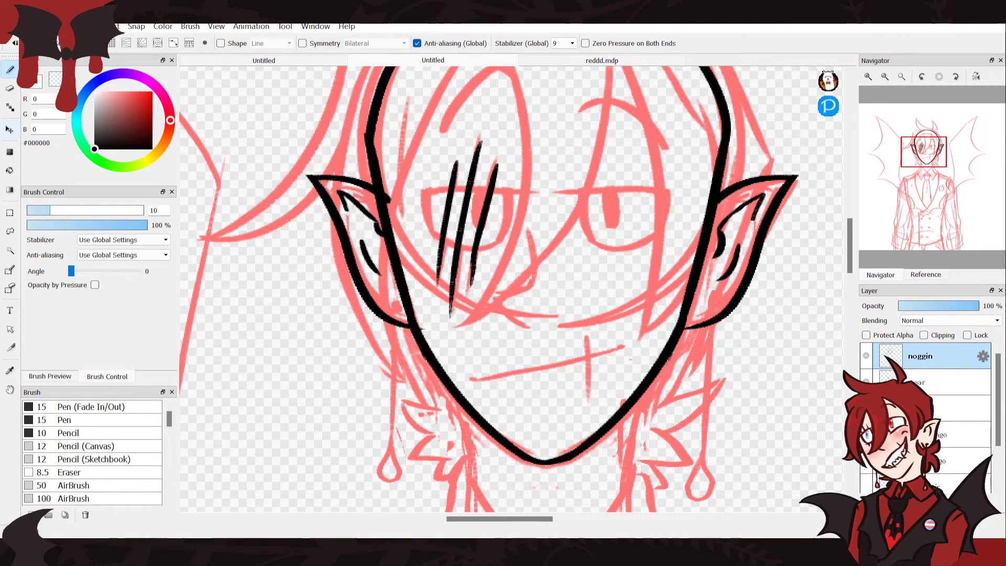
# Try to shift the whole noggin layer slightly upward to reposition the scar slashes
pyautogui.click(9, 129)
pyautogui.moveTo(460, 254); pyautogui.dragTo(462, 246)
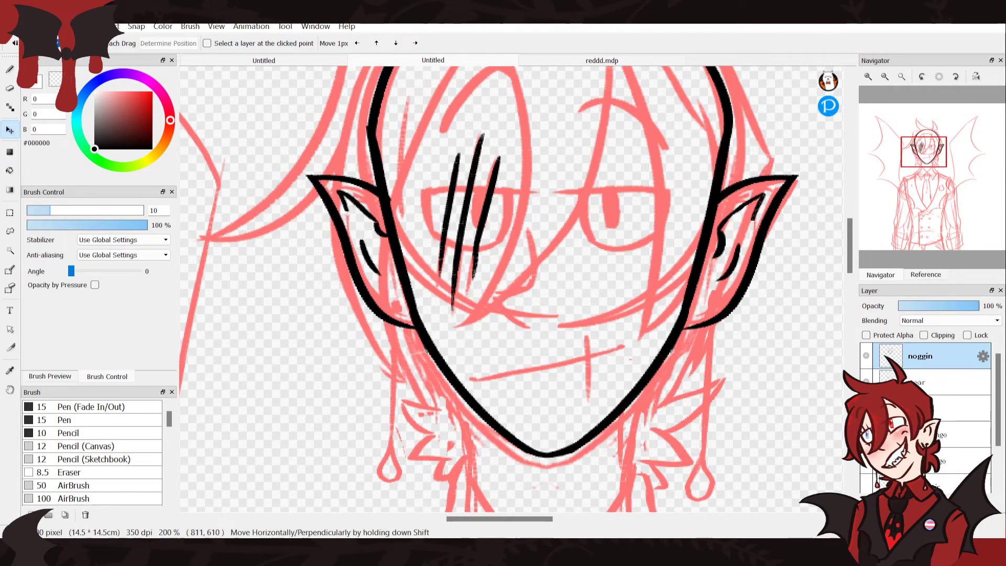
pyautogui.press('l')
pyautogui.hotkey('ctrl', 'z')
# Lasso only the three scar slashes, nudge them slightly up toward the nose, deselect them and save the drawing
pyautogui.moveTo(427, 257)
pyautogui.mouseDown()
pyautogui.moveTo(527, 275)
pyautogui.moveTo(426, 258)
pyautogui.mouseUp()
pyautogui.press('v')
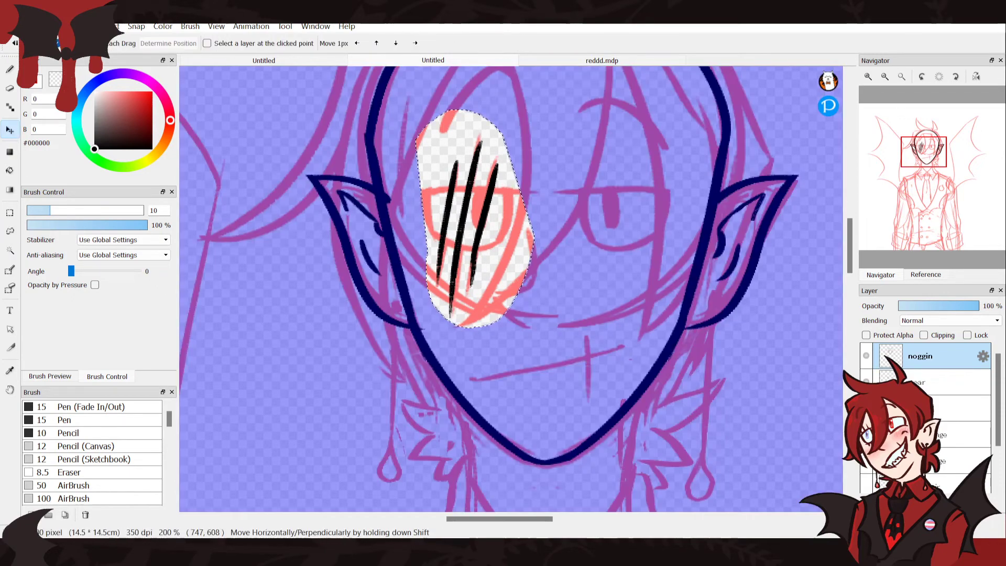
pyautogui.moveTo(479, 241); pyautogui.dragTo(482, 236)
pyautogui.press('Return')
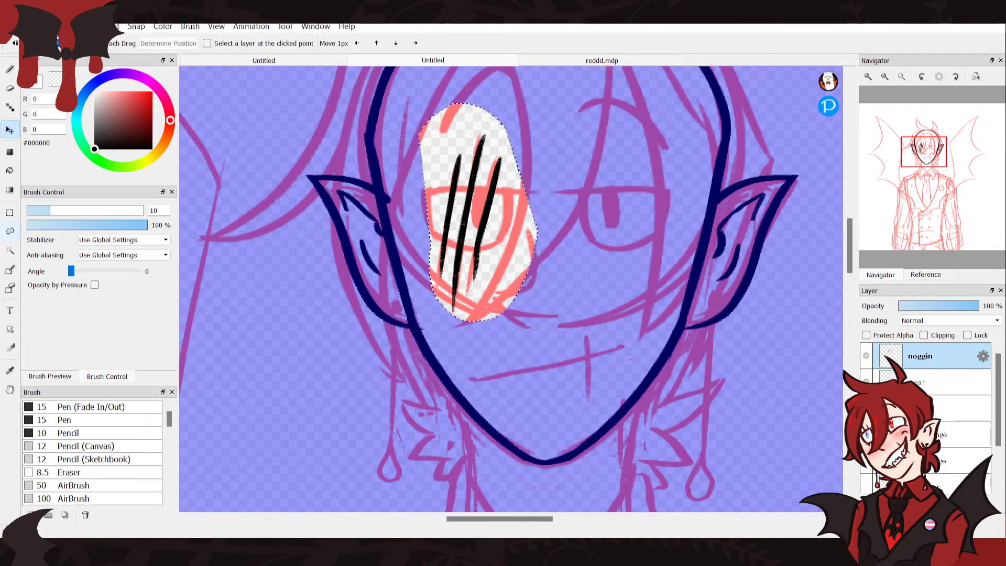
pyautogui.press('l')
pyautogui.hotkey('ctrl', 'd')
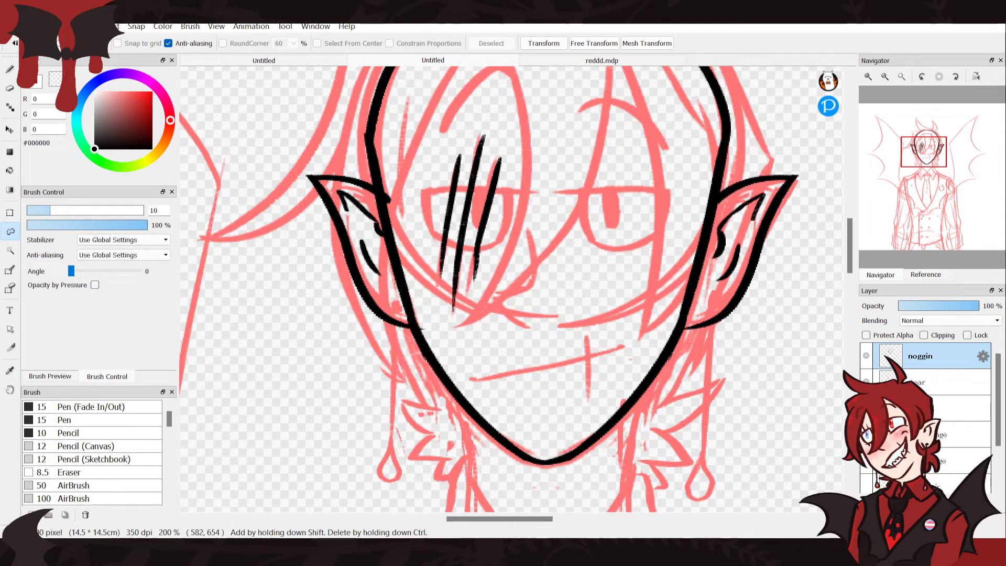
pyautogui.hotkey('ctrl', 's')
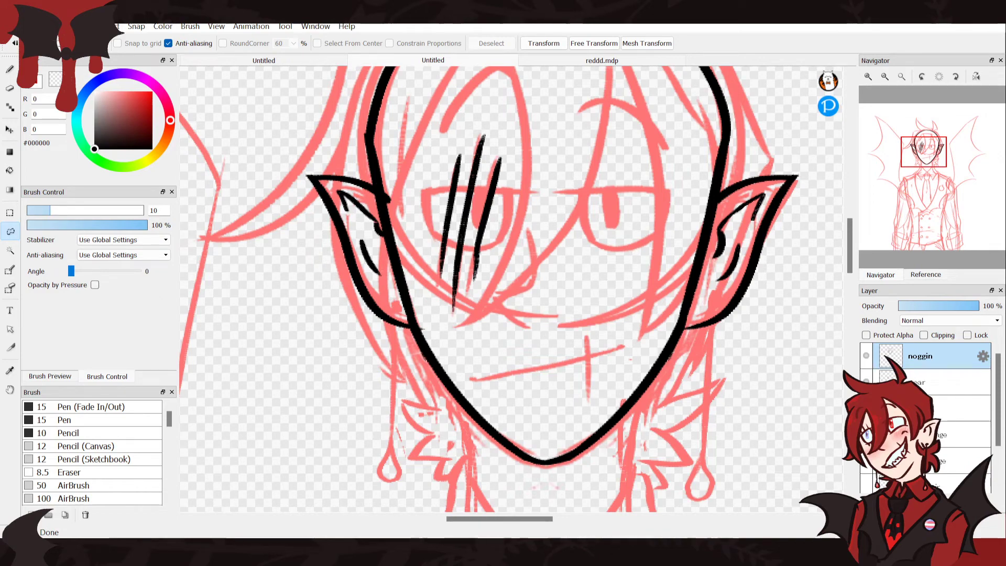
# Return to the brush and add a new layer above the noggin layer
pyautogui.click(10, 69)
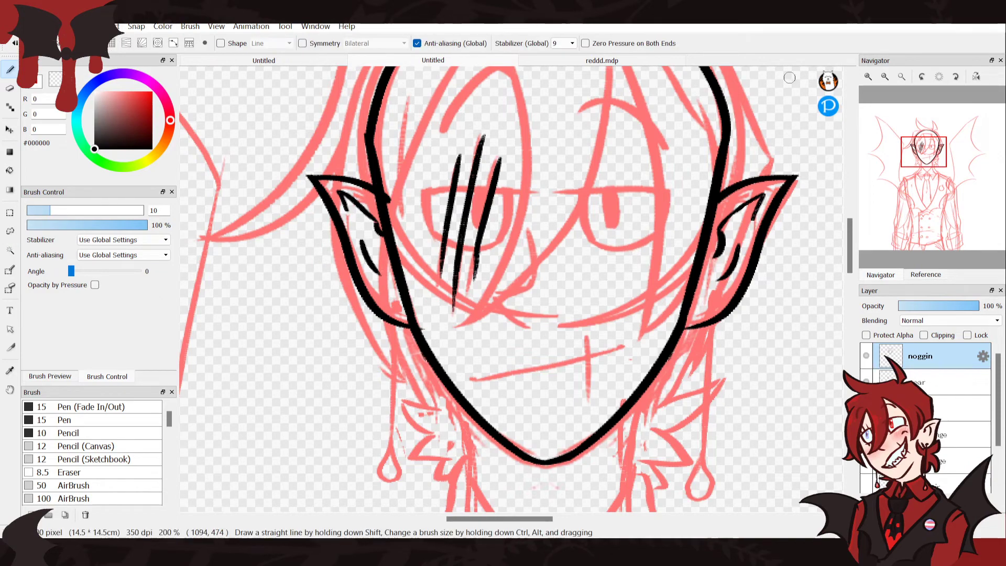
pyautogui.click(884, 76)
pyautogui.hotkey('ctrl', '-')
pyautogui.hotkey('ctrl', '-')
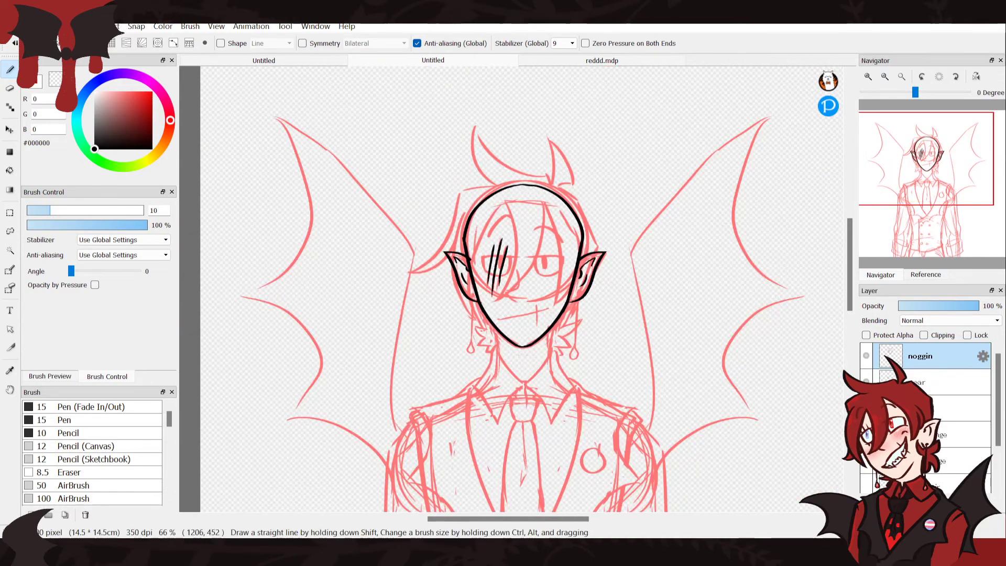
pyautogui.moveTo(904, 188); pyautogui.dragTo(917, 158)
pyautogui.doubleClick(869, 76)
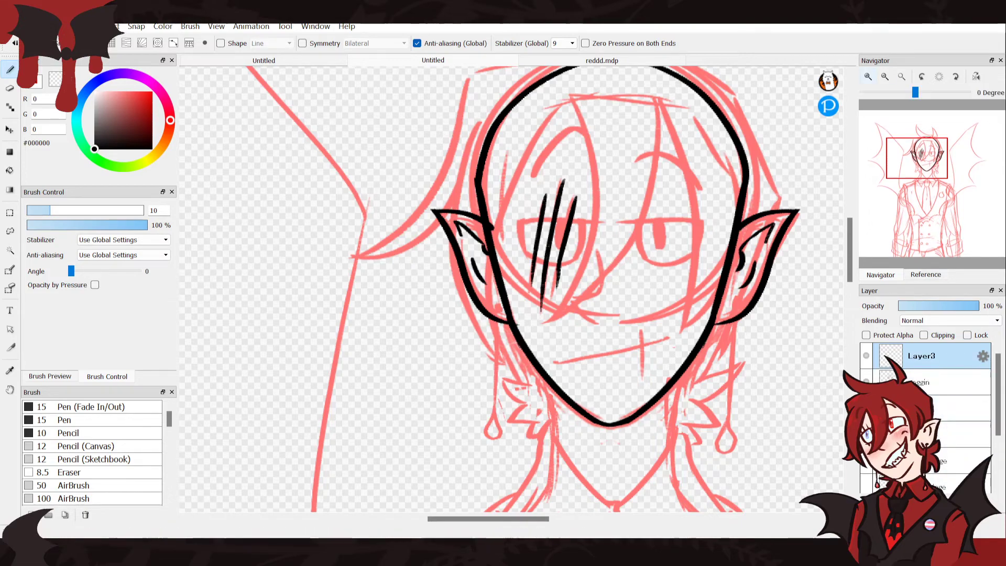
# Ink the nose as a curved bridge line hooking back into a short underside stroke, and name its layer "nose"
pyautogui.scroll(1, 515, 291)
pyautogui.moveTo(624, 240); pyautogui.dragTo(624, 298)
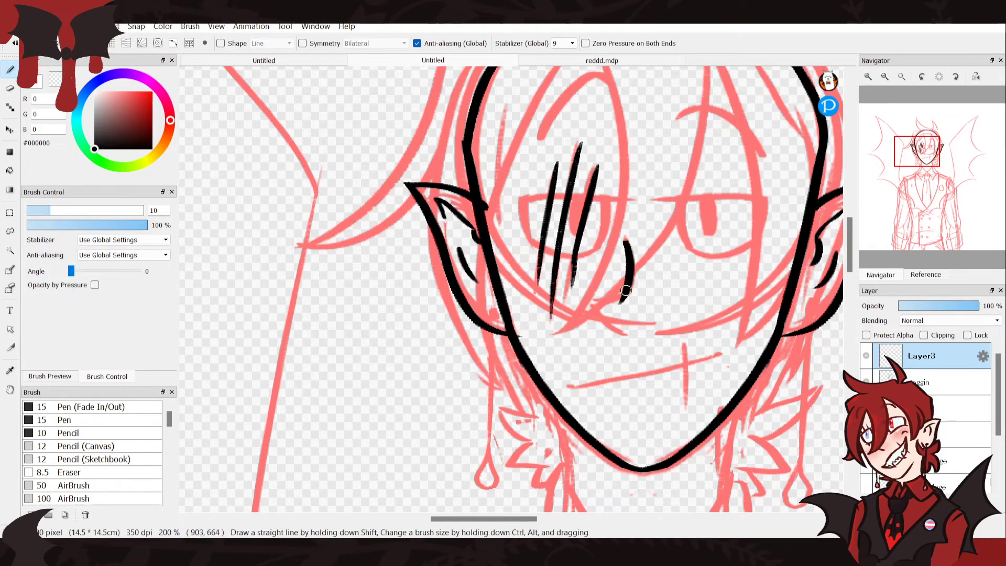
pyautogui.hotkey('ctrl', 'z')
pyautogui.moveTo(624, 239); pyautogui.dragTo(628, 288)
pyautogui.hotkey('ctrl', 'z')
pyautogui.moveTo(628, 239)
pyautogui.mouseDown()
pyautogui.moveTo(625, 299)
pyautogui.moveTo(593, 301)
pyautogui.moveTo(609, 331)
pyautogui.moveTo(610, 300)
pyautogui.moveTo(592, 302)
pyautogui.moveTo(625, 336)
pyautogui.mouseUp()
pyautogui.hotkey('ctrl', 'z')
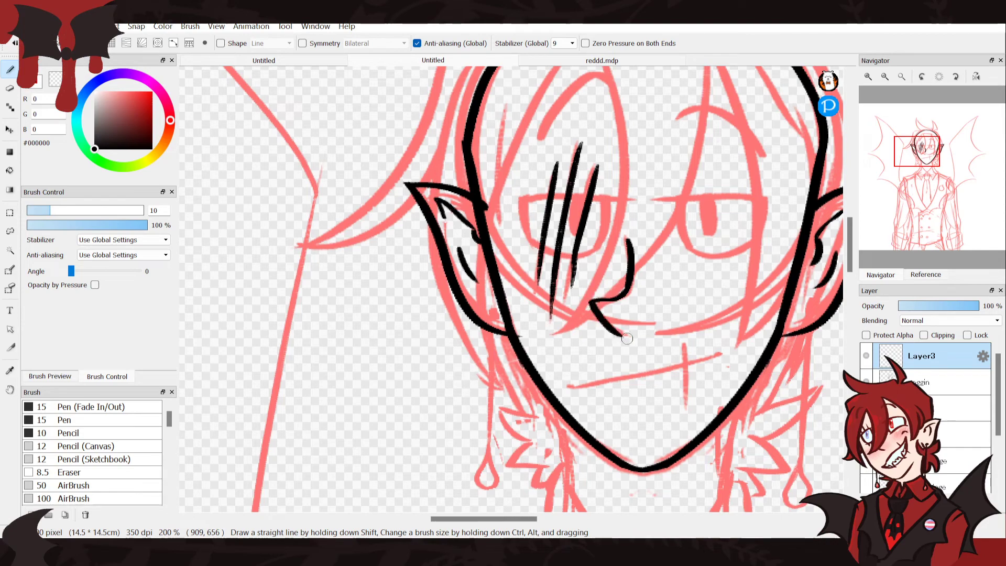
pyautogui.hotkey('ctrl', 'z')
pyautogui.moveTo(626, 289)
pyautogui.mouseDown()
pyautogui.moveTo(603, 298)
pyautogui.moveTo(606, 323)
pyautogui.moveTo(624, 335)
pyautogui.mouseUp()
pyautogui.hotkey('ctrl', 'z')
pyautogui.hotkey('ctrl', 'z')
pyautogui.moveTo(629, 239)
pyautogui.mouseDown()
pyautogui.moveTo(599, 296)
pyautogui.moveTo(605, 319)
pyautogui.moveTo(624, 332)
pyautogui.mouseUp()
pyautogui.hotkey('ctrl', 'z')
pyautogui.moveTo(629, 239)
pyautogui.mouseDown()
pyautogui.moveTo(627, 295)
pyautogui.moveTo(629, 279)
pyautogui.moveTo(600, 297)
pyautogui.moveTo(600, 313)
pyautogui.moveTo(632, 331)
pyautogui.mouseUp()
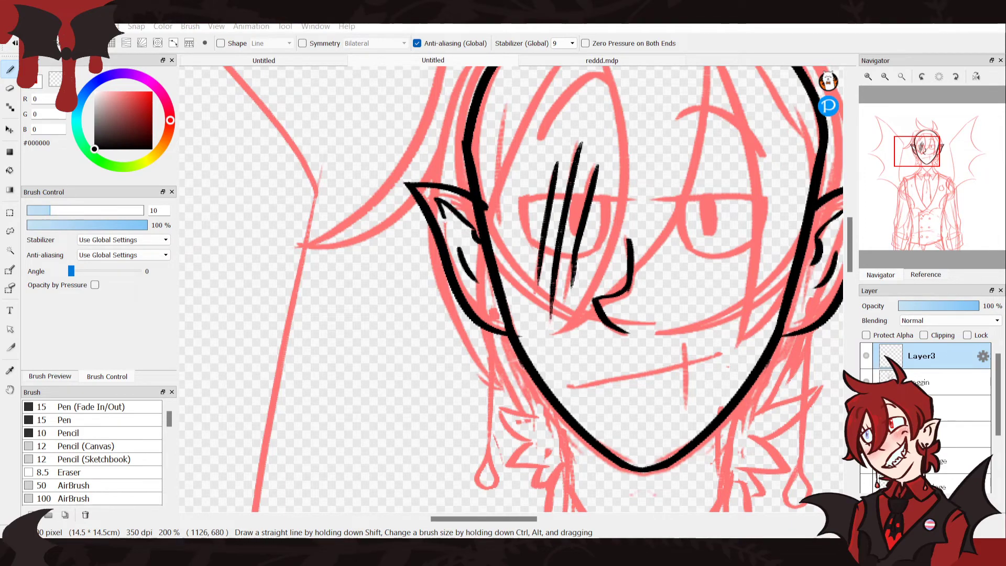
pyautogui.press('Return')
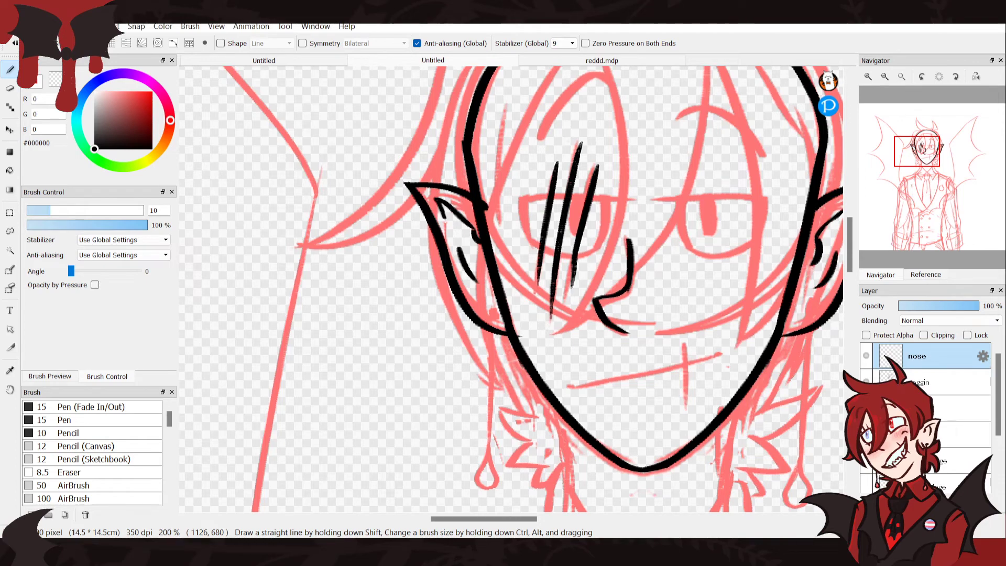
# Add a layer above the nose and ink the mouth as one slanted line rising toward the viewer's right
pyautogui.click(869, 515)
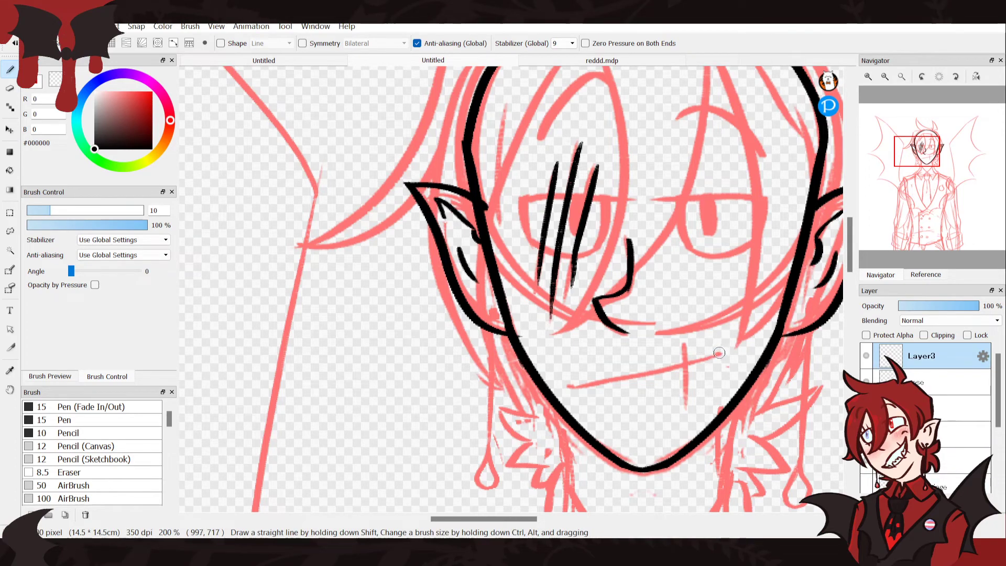
pyautogui.moveTo(721, 353); pyautogui.dragTo(582, 400)
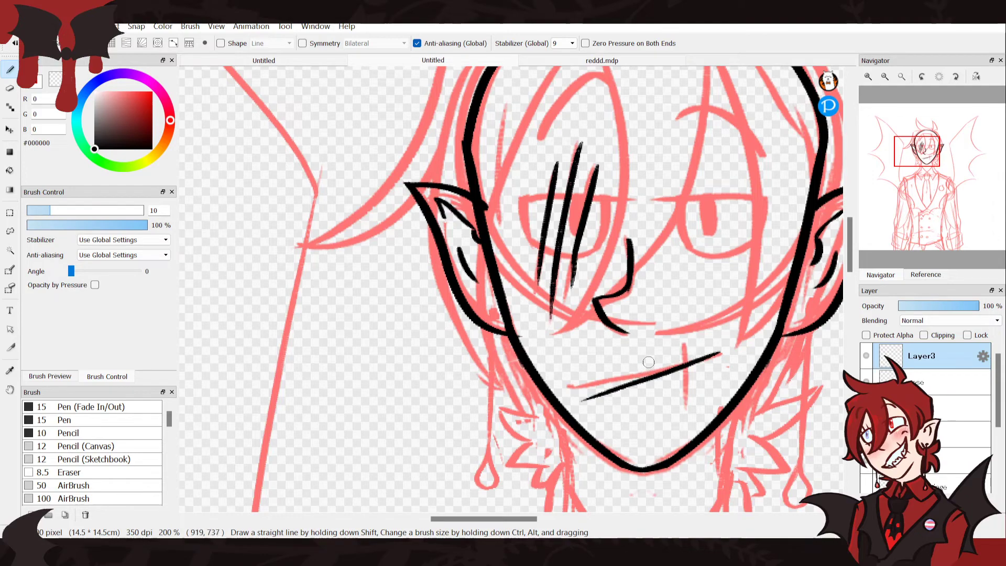
pyautogui.hotkey('ctrl', 'z')
pyautogui.moveTo(719, 352); pyautogui.dragTo(568, 382)
pyautogui.hotkey('ctrl', 'z')
pyautogui.moveTo(720, 351); pyautogui.dragTo(582, 382)
pyautogui.hotkey('ctrl', 'z')
pyautogui.moveTo(723, 353); pyautogui.dragTo(566, 390)
pyautogui.hotkey('ctrl', 'z')
pyautogui.moveTo(724, 353); pyautogui.dragTo(586, 385)
pyautogui.moveTo(722, 353); pyautogui.dragTo(731, 348)
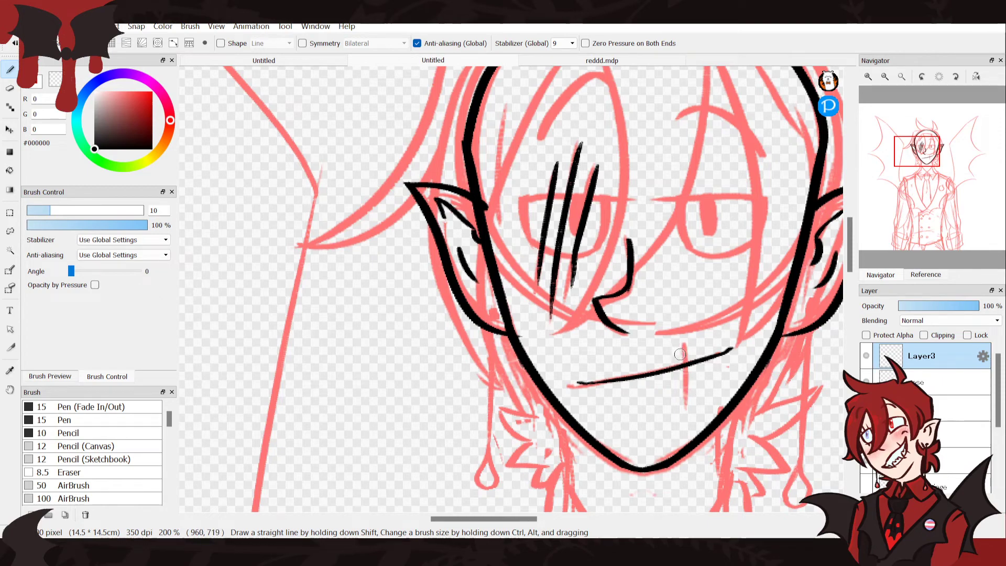
pyautogui.moveTo(678, 345); pyautogui.dragTo(683, 370)
pyautogui.hotkey('ctrl', 'z')
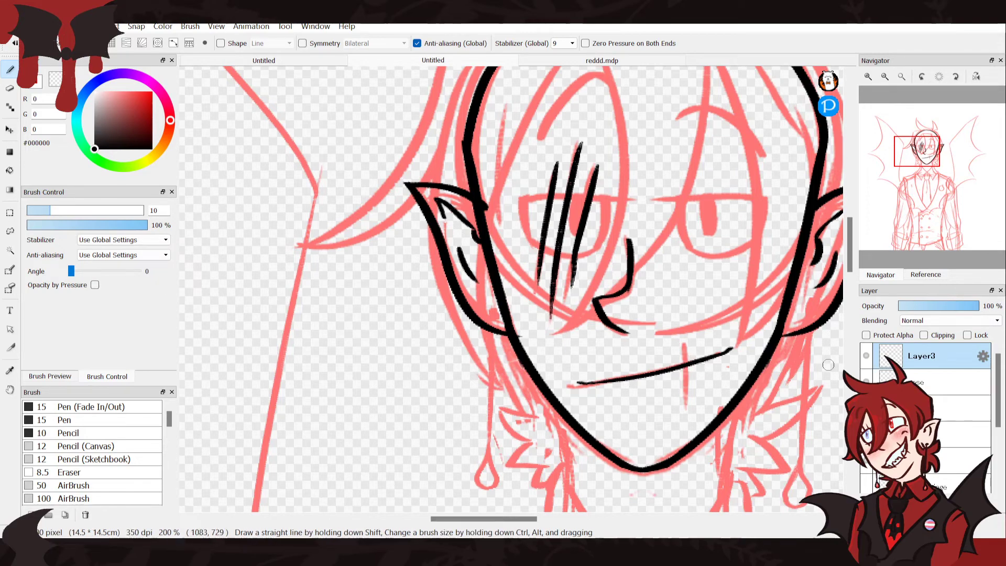
# Add a layer directly above the nose layer and sample the cheek pink #EF9595 from the character reference image
pyautogui.click(935, 383)
pyautogui.click(869, 515)
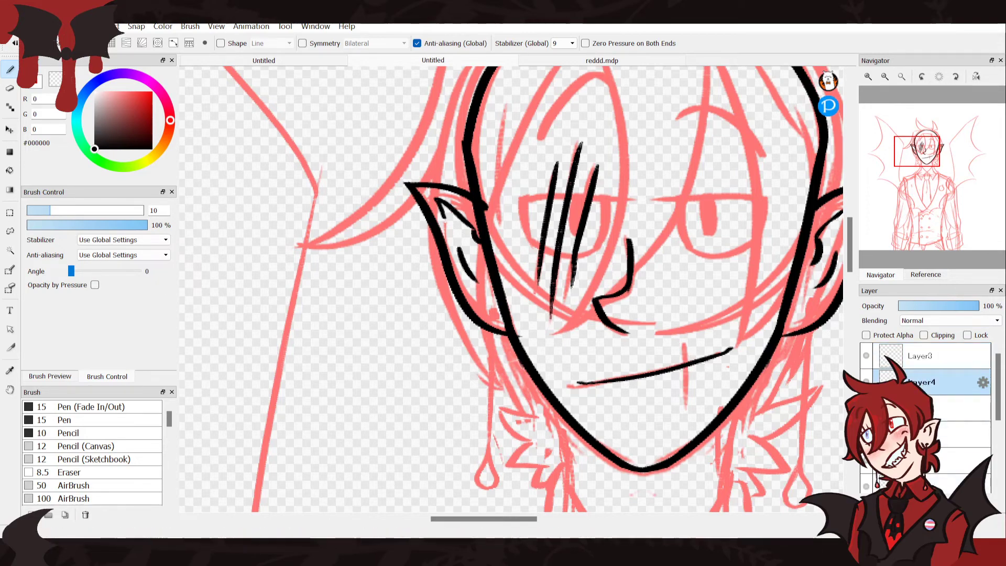
pyautogui.click(925, 274)
pyautogui.click(905, 77)
pyautogui.click(905, 77)
pyautogui.click(905, 77)
pyautogui.click(905, 77)
pyautogui.click(906, 77)
pyautogui.click(905, 77)
pyautogui.moveTo(925, 146); pyautogui.dragTo(943, 225)
pyautogui.click(906, 77)
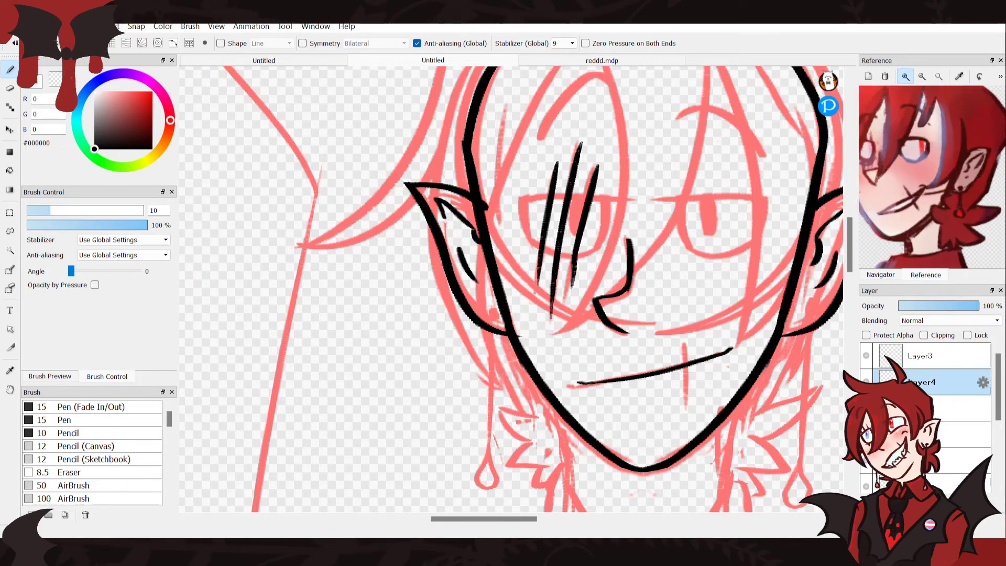
pyautogui.click(905, 77)
pyautogui.click(960, 77)
pyautogui.click(913, 169)
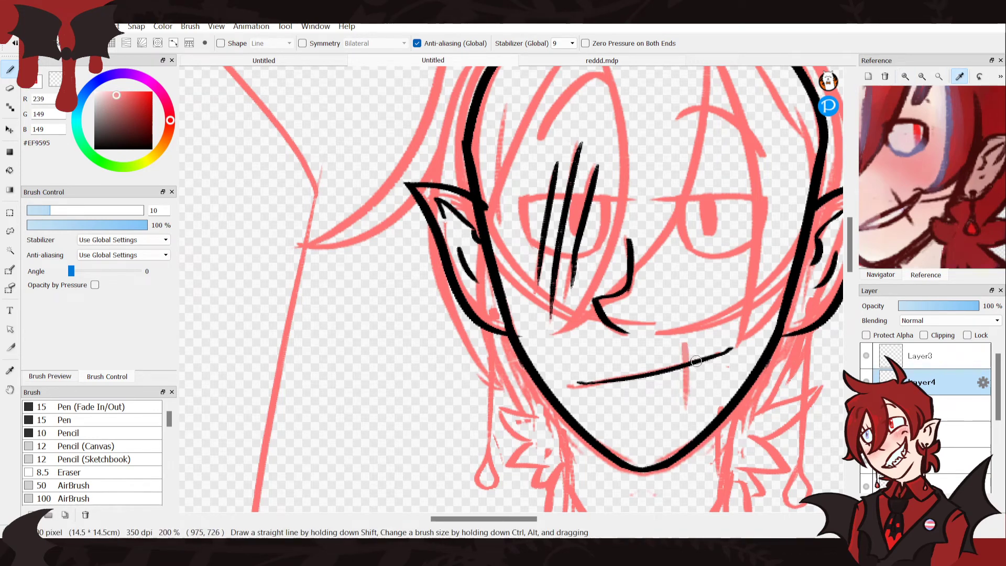
# Draw a short pink scar stroke crossing the mouth near its raised corner, and place its layer beneath the nose layer
pyautogui.moveTo(688, 338); pyautogui.dragTo(696, 388)
pyautogui.moveTo(949, 382); pyautogui.dragTo(949, 350)
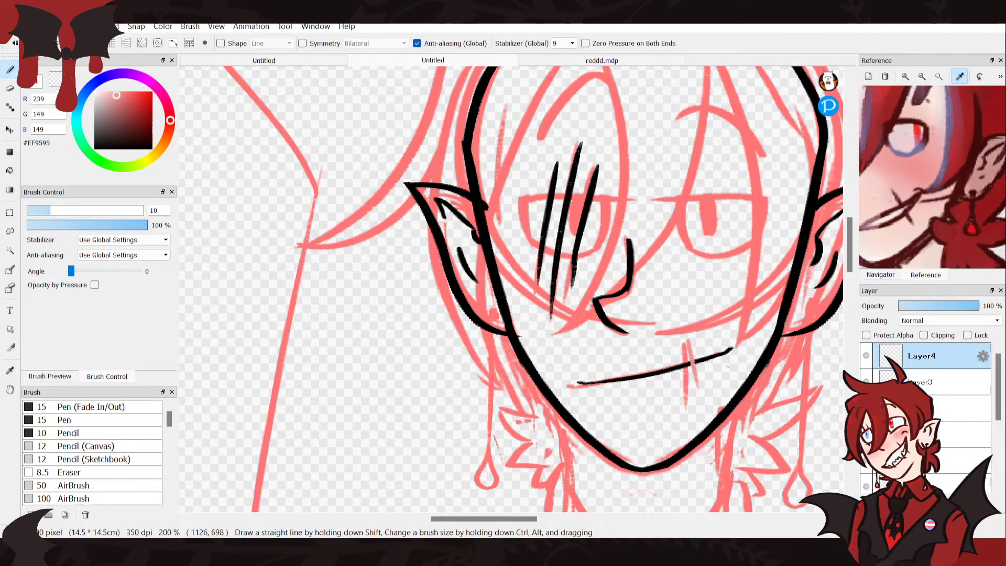
pyautogui.hotkey('ctrl', 'z')
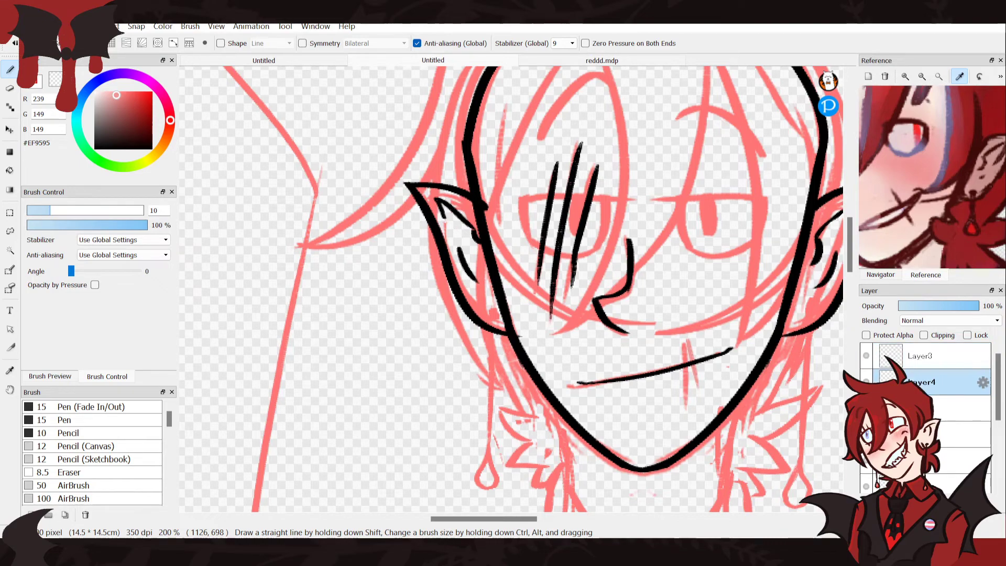
pyautogui.hotkey('ctrl', 's')
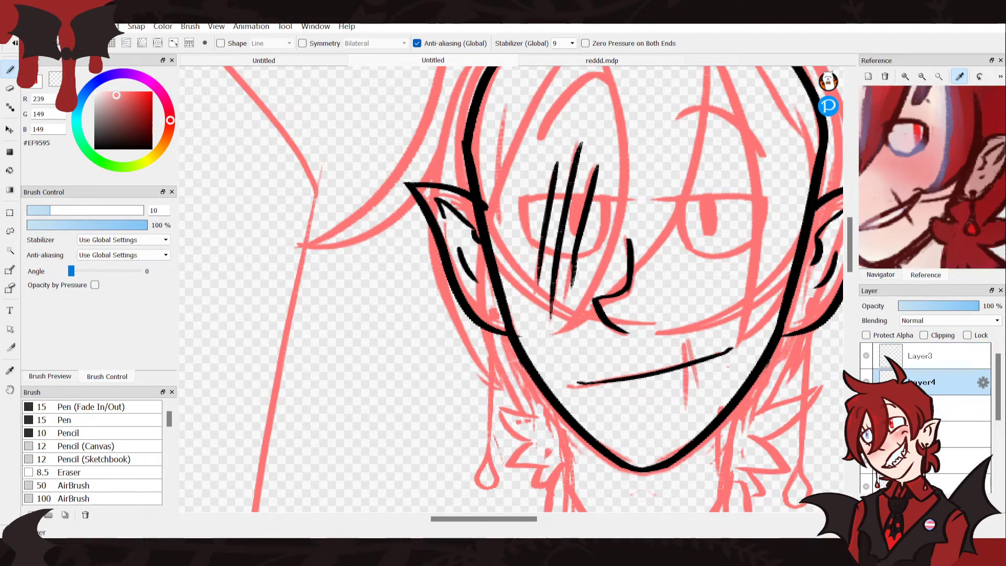
pyautogui.hotkey('ctrl', 'y')
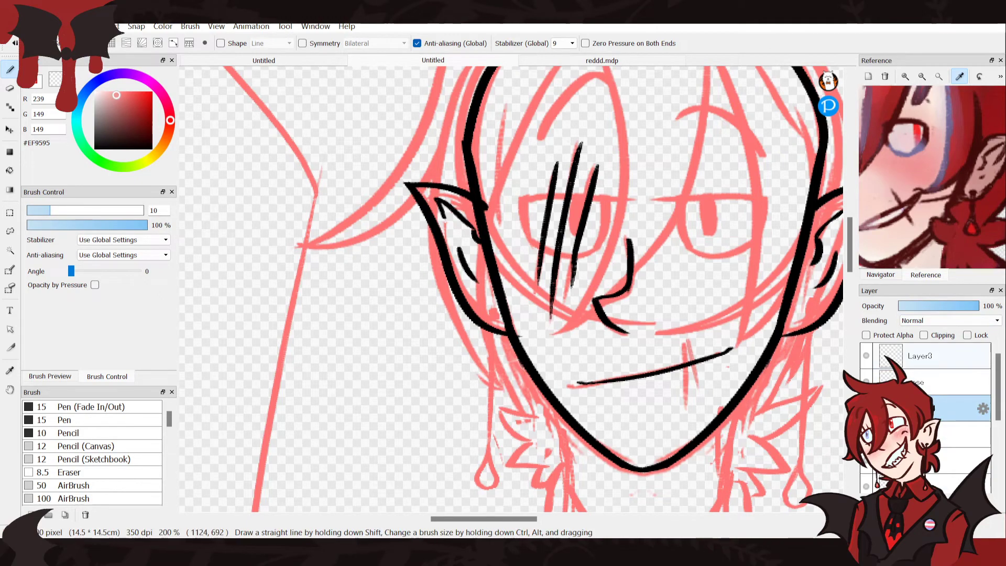
# Clip the new layer to the scars below and recolour the three eye scars pink #EF9595 with a size 62 brush
pyautogui.click(924, 335)
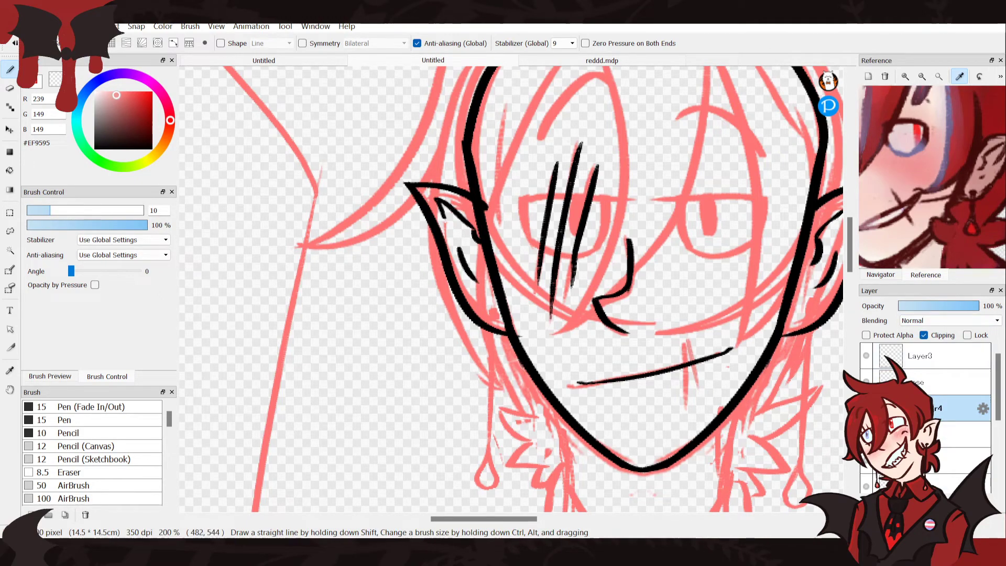
pyautogui.click(118, 210)
pyautogui.moveTo(566, 130)
pyautogui.mouseDown()
pyautogui.moveTo(585, 201)
pyautogui.moveTo(558, 299)
pyautogui.moveTo(561, 344)
pyautogui.mouseUp()
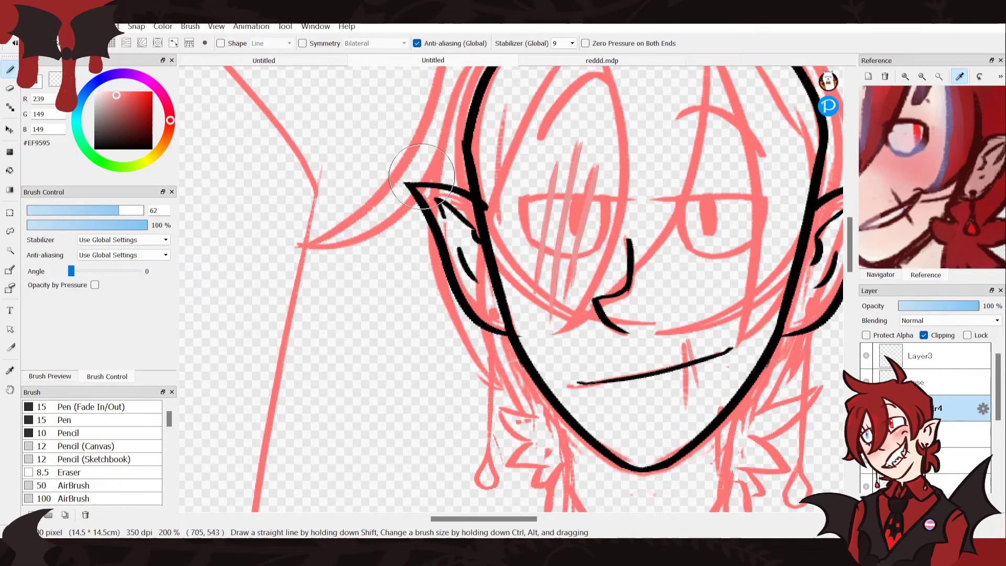
# Set the brush size back to 10 and rename the mouth line's layer as "mouth"
pyautogui.click(969, 515)
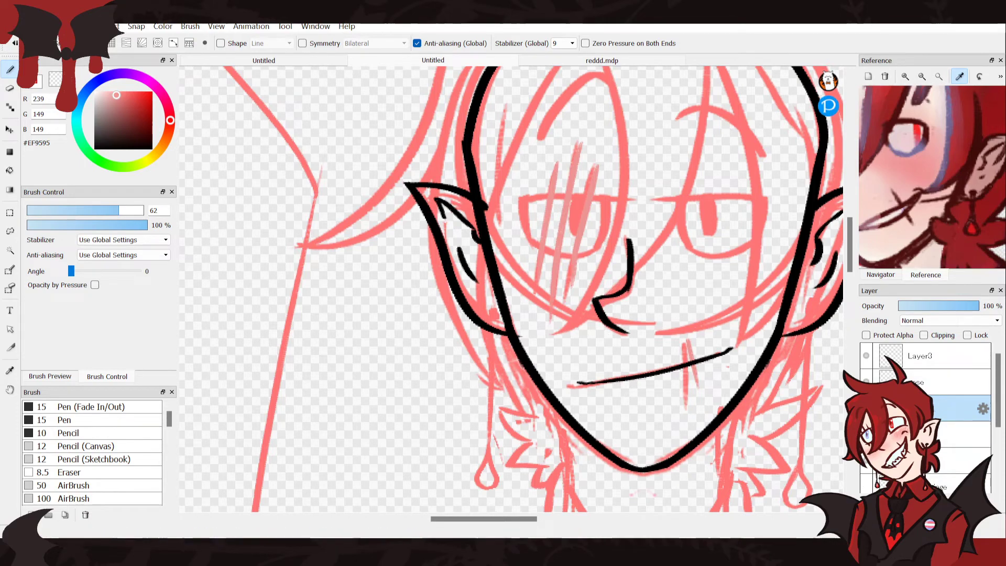
pyautogui.press('BackSpace')
pyautogui.press('BackSpace')
pyautogui.write('10')
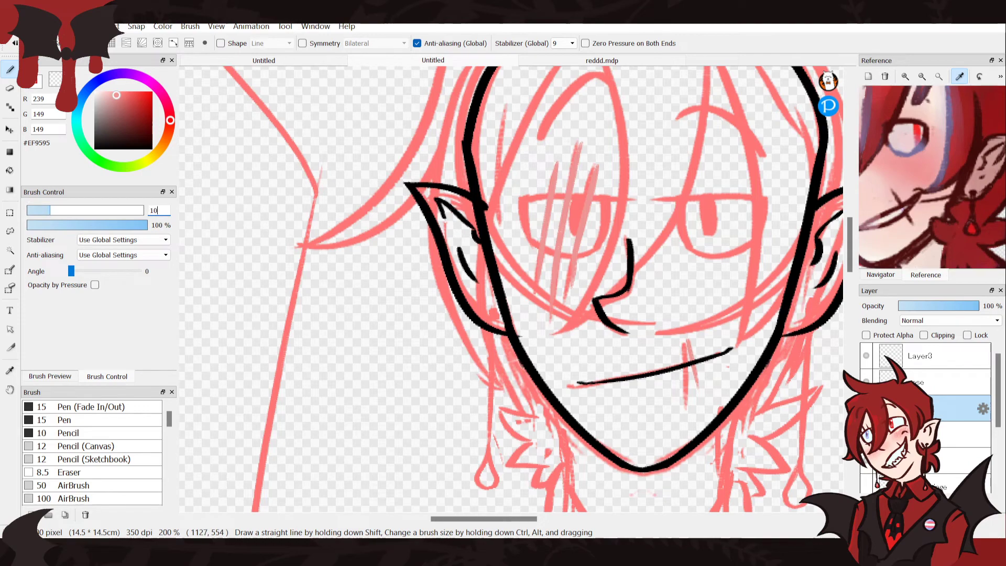
pyautogui.click(880, 274)
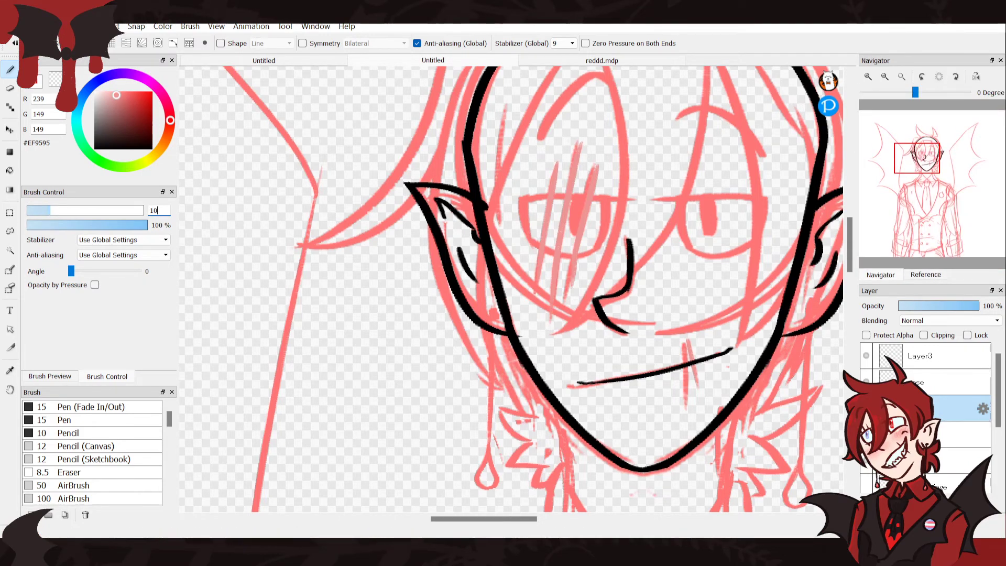
pyautogui.click(885, 76)
pyautogui.click(886, 77)
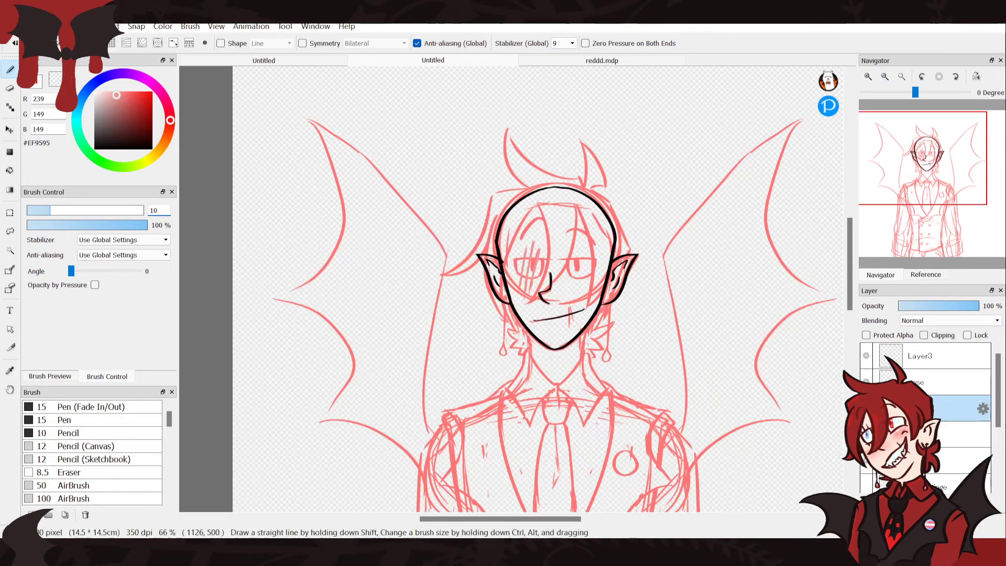
pyautogui.click(957, 382)
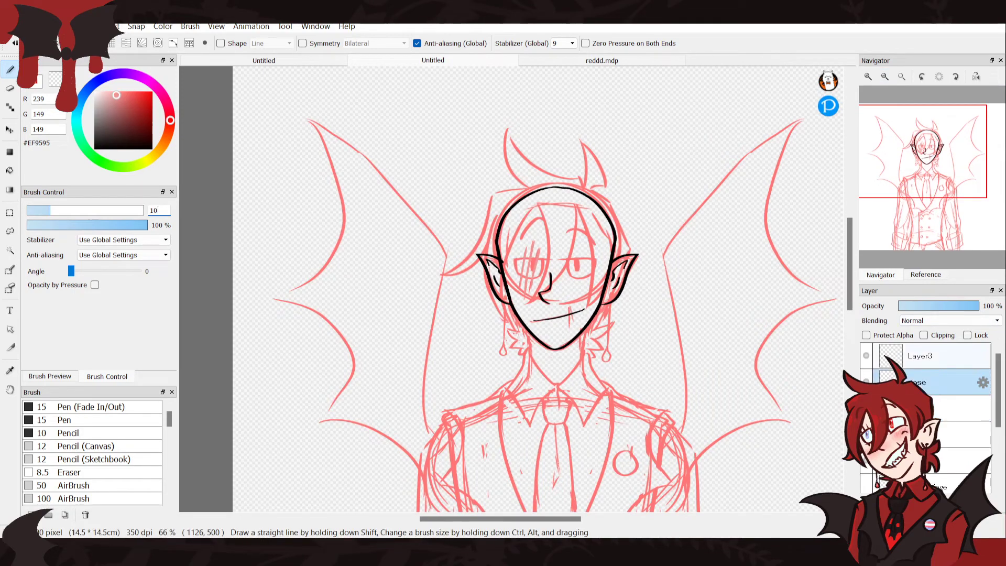
pyautogui.click(951, 357)
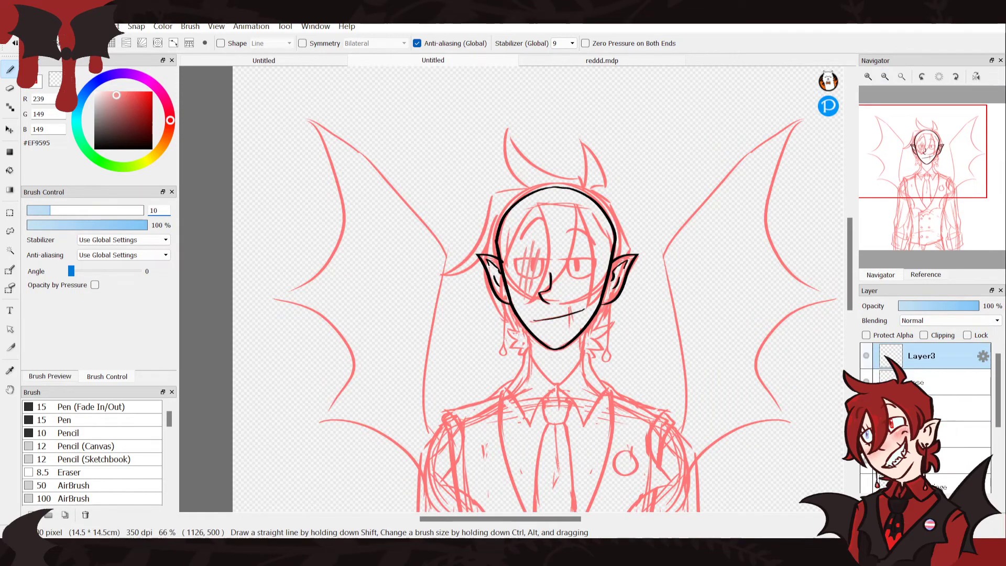
pyautogui.hotkey('alt', 'Tab')
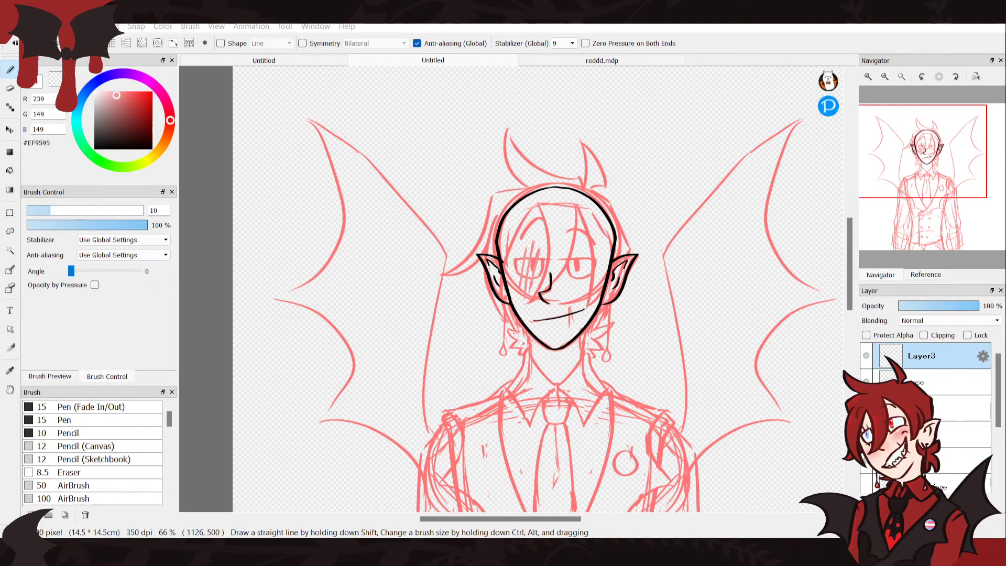
pyautogui.hotkey('alt', 'Tab')
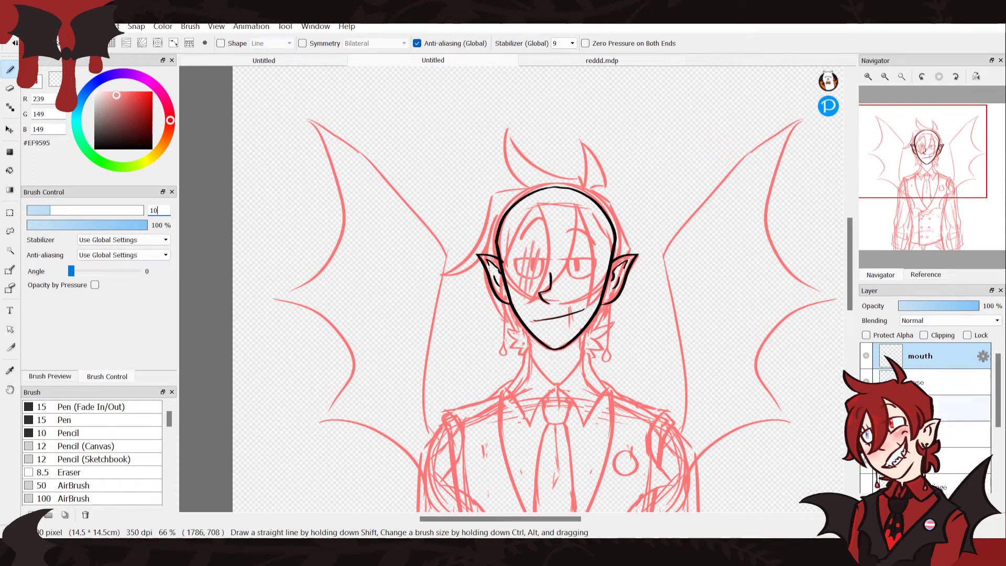
# Lasso the area around the mouth scar and try to delete the short pink scar stroke crossing the mouth line
pyautogui.moveTo(534, 321); pyautogui.dragTo(585, 309)
pyautogui.click(869, 76)
pyautogui.click(868, 76)
pyautogui.click(869, 76)
pyautogui.click(868, 77)
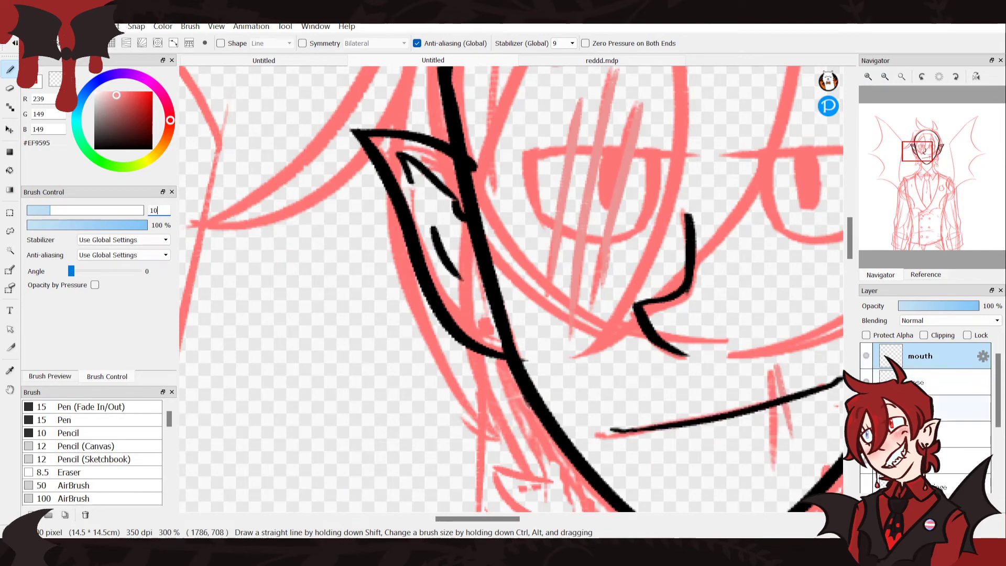
pyautogui.click(867, 383)
pyautogui.click(866, 382)
pyautogui.moveTo(943, 165); pyautogui.dragTo(926, 159)
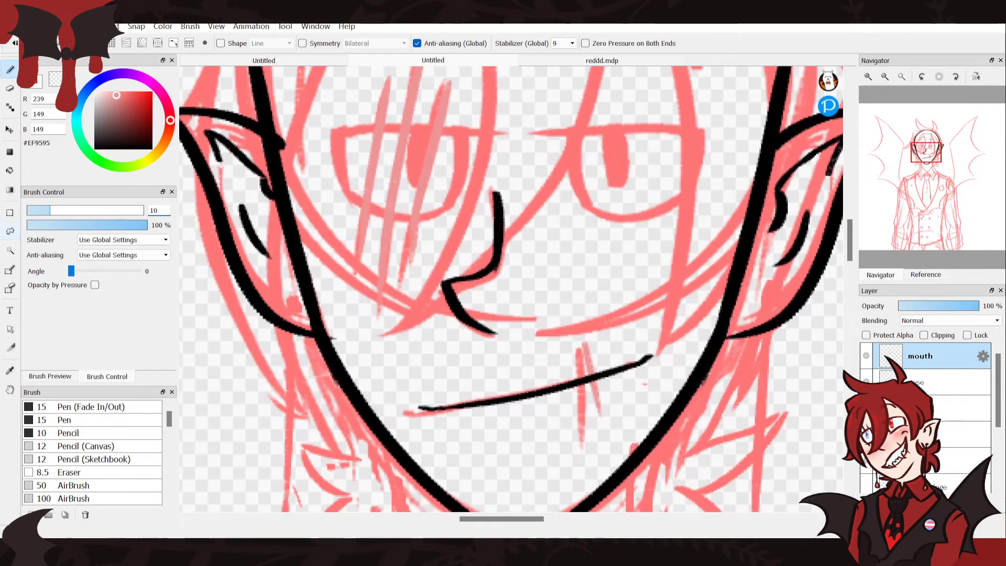
pyautogui.click(10, 231)
pyautogui.moveTo(538, 368)
pyautogui.mouseDown()
pyautogui.moveTo(637, 402)
pyautogui.moveTo(539, 367)
pyautogui.mouseUp()
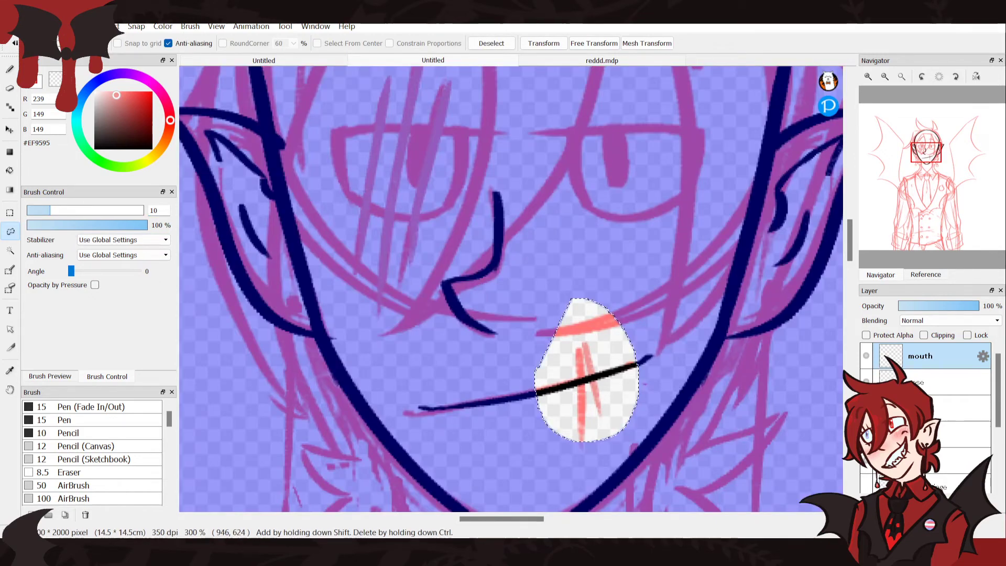
pyautogui.hotkey('ctrl', 'z')
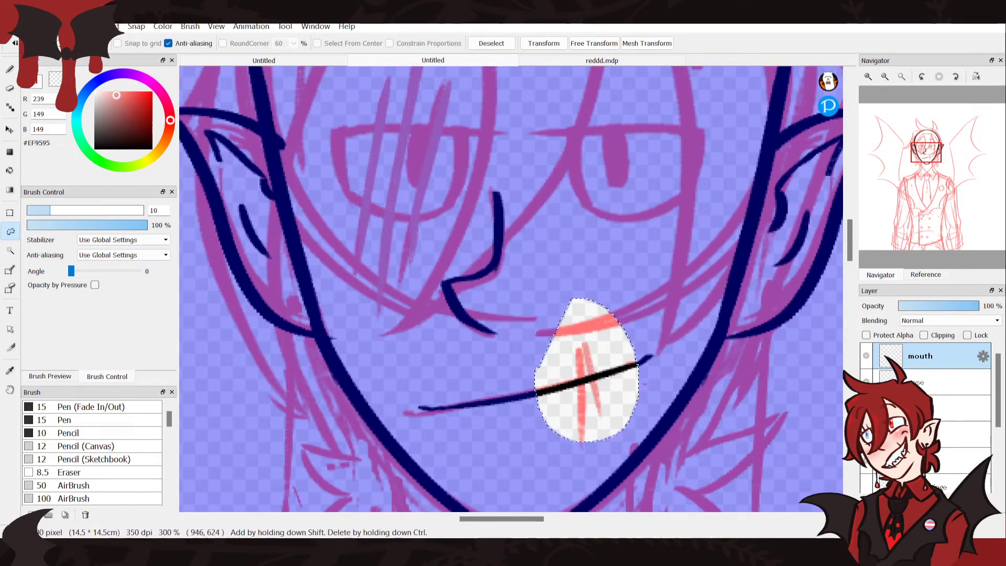
pyautogui.click(933, 382)
pyautogui.press('Delete')
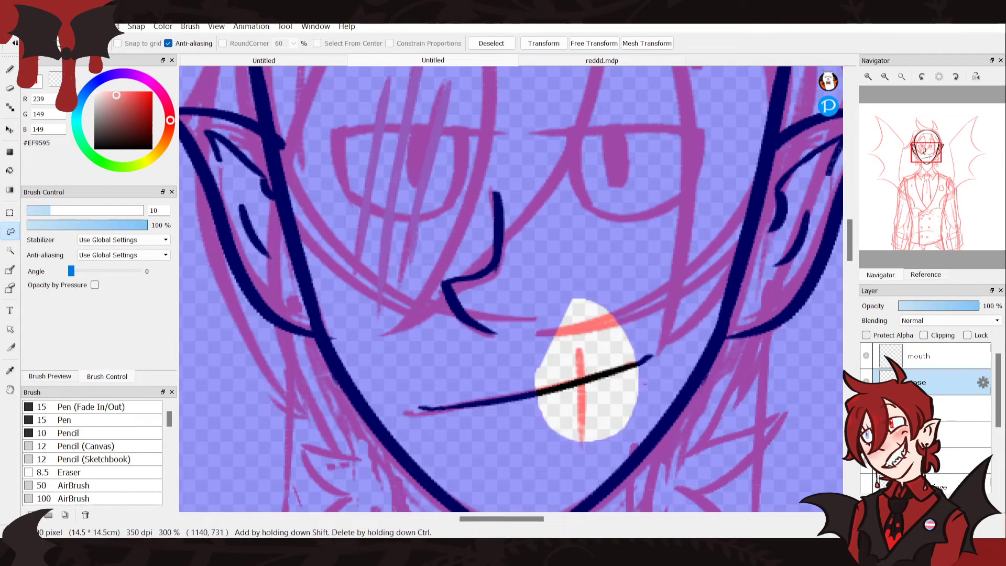
pyautogui.hotkey('ctrl', 'z')
pyautogui.hotkey('ctrl', 'd')
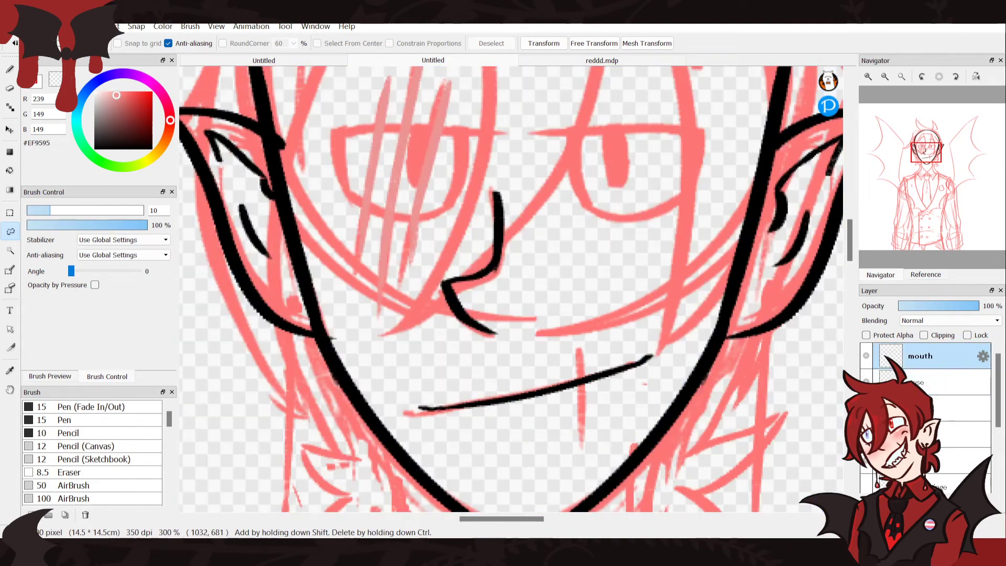
# Undo the removal of the mouth scar stroke and name the mouth line's layer "mouth" again
pyautogui.hotkey('ctrl', 'z')
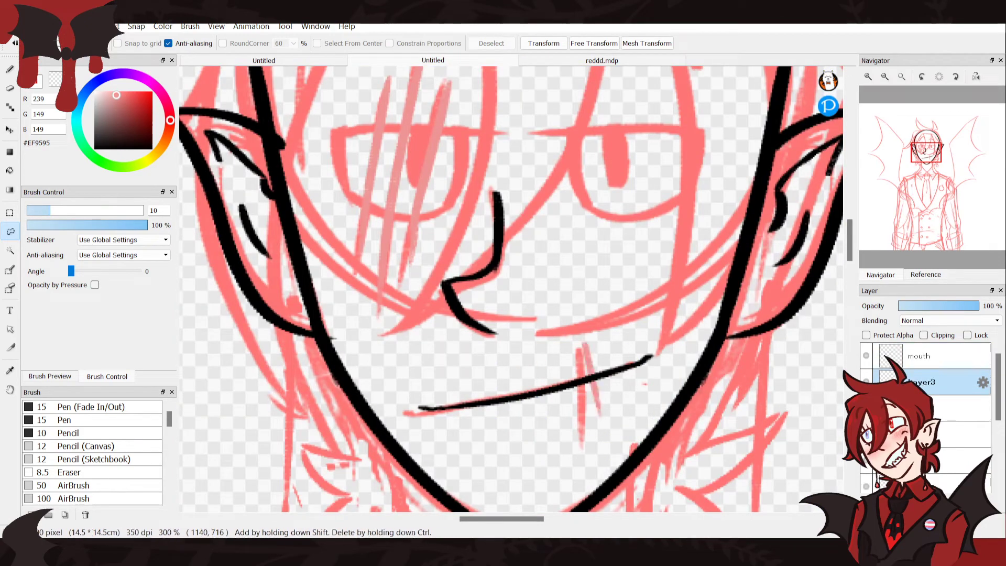
pyautogui.hotkey('ctrl', 'z')
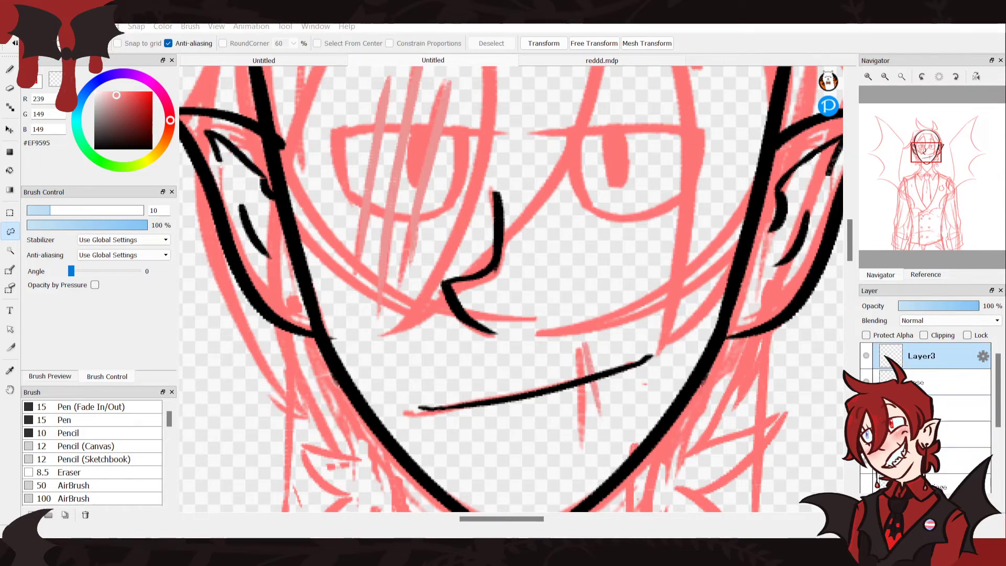
pyautogui.press('Return')
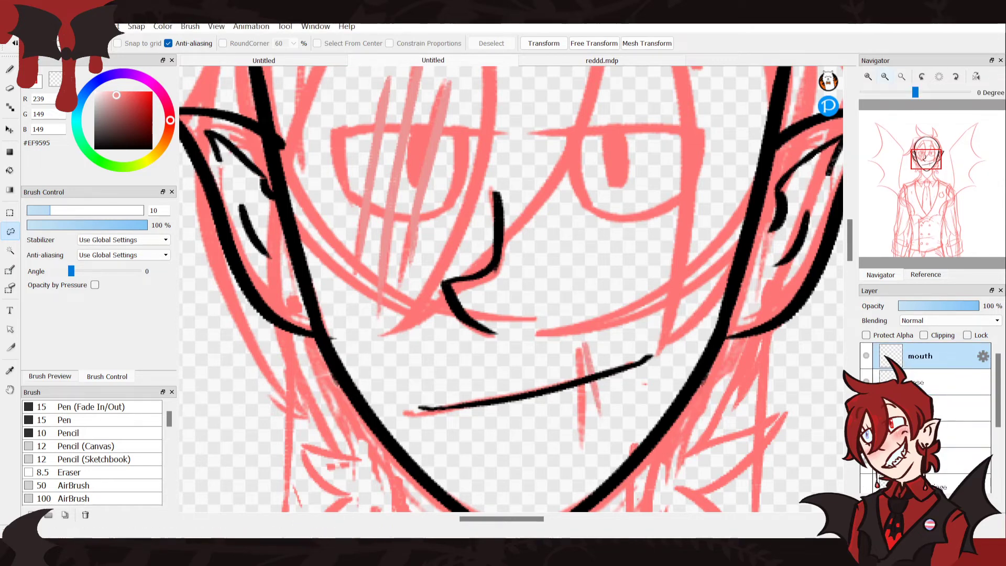
# Change the drawing colour to black #000000 and add a layer above the mouth layer for brush inking
pyautogui.click(885, 77)
pyautogui.click(884, 77)
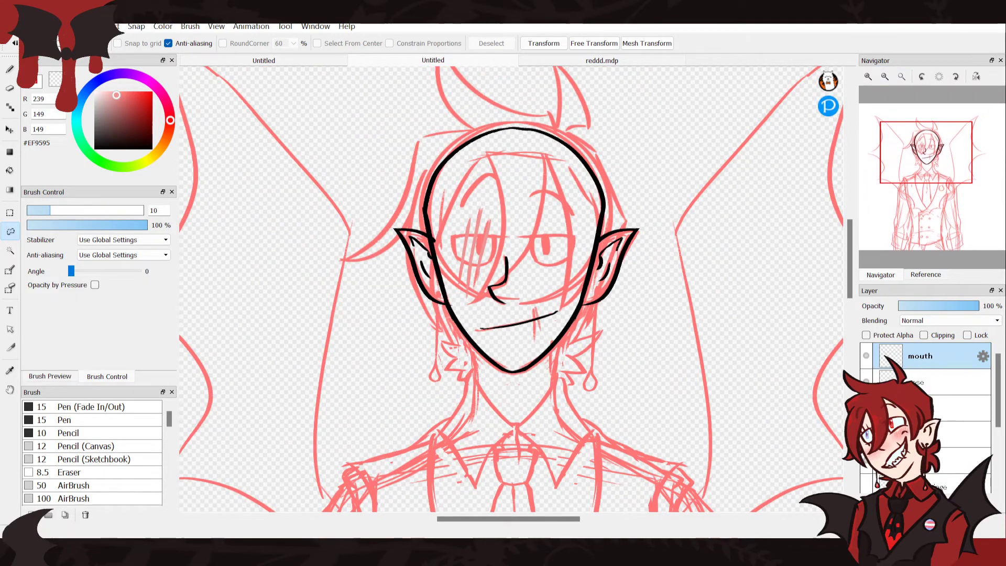
pyautogui.click(152, 148)
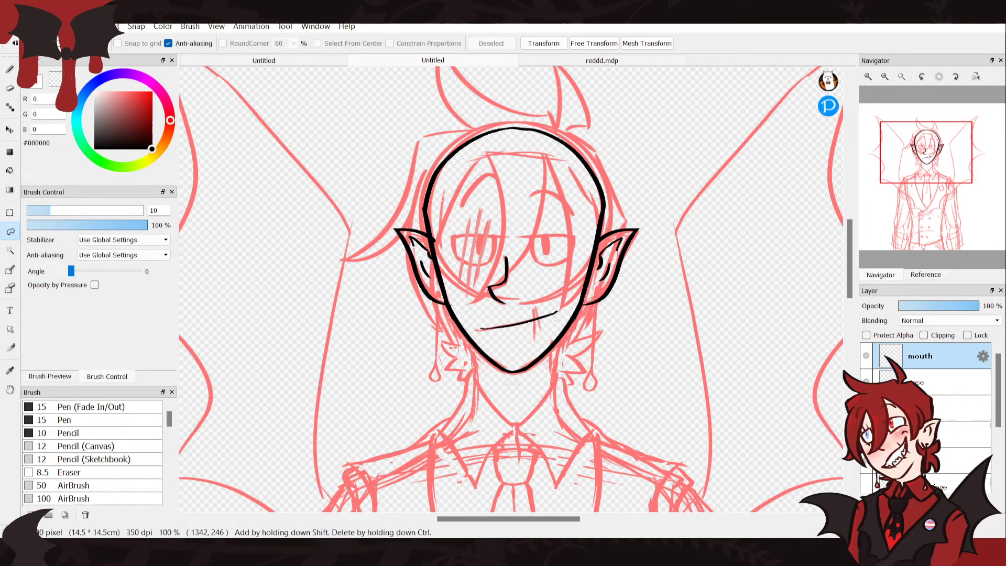
pyautogui.click(869, 515)
pyautogui.click(869, 76)
pyautogui.click(869, 76)
pyautogui.click(869, 76)
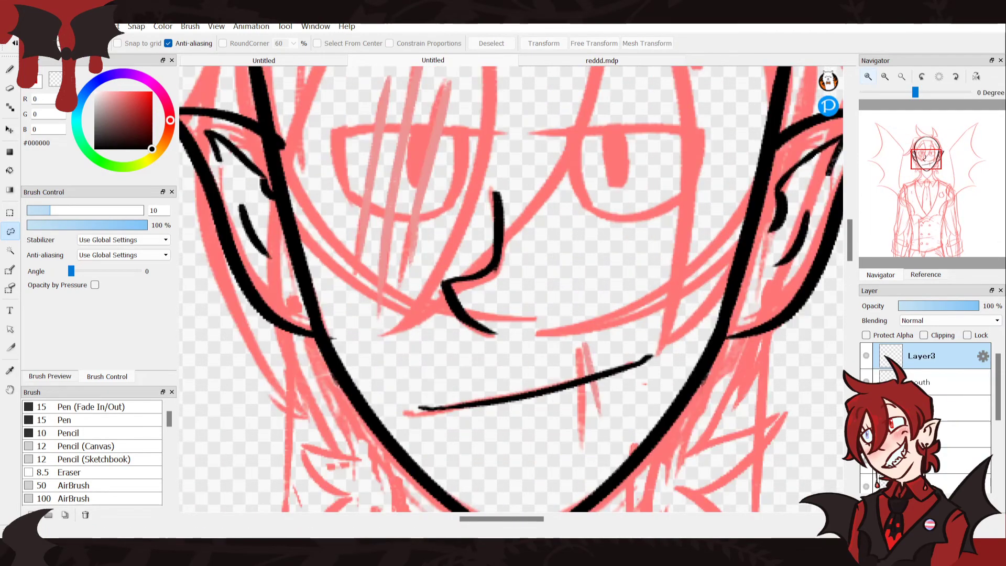
pyautogui.click(885, 77)
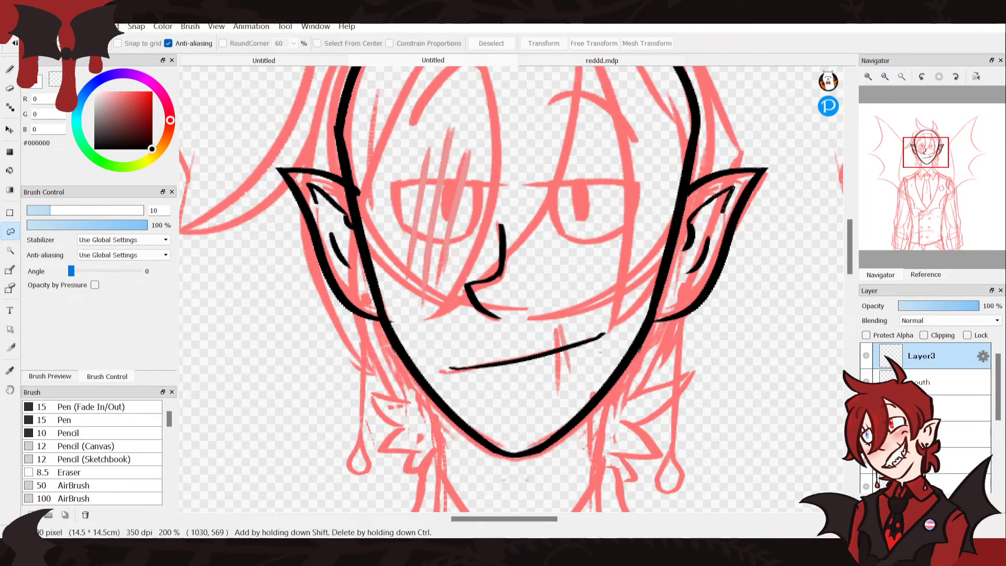
pyautogui.moveTo(629, 182); pyautogui.dragTo(520, 189)
pyautogui.hotkey('ctrl', 'd')
pyautogui.press('b')
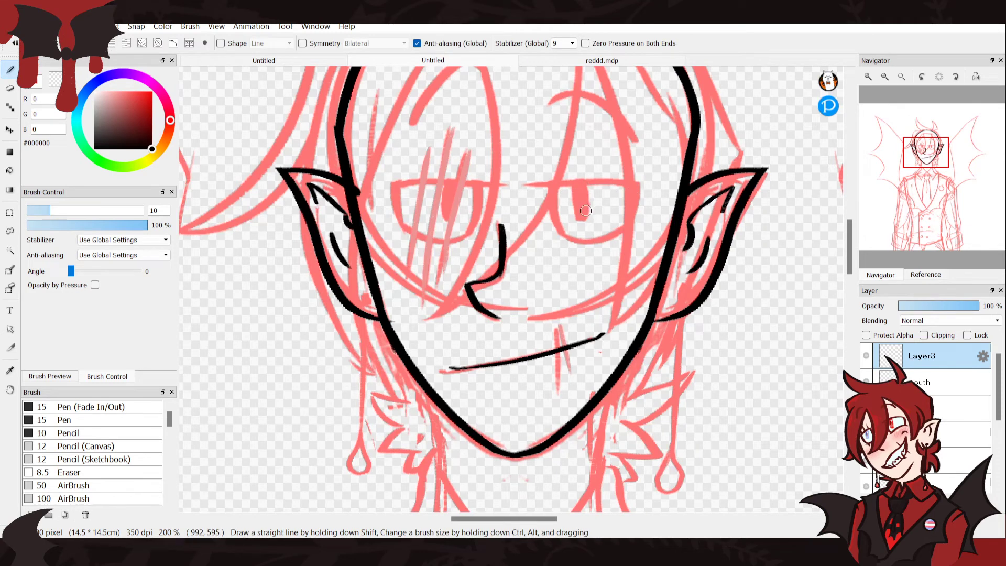
# Try to ink the lower outline of the viewer's-right eye as two side curves joined beneath the iris, and undo it
pyautogui.moveTo(553, 185); pyautogui.dragTo(567, 242)
pyautogui.moveTo(640, 181)
pyautogui.mouseDown()
pyautogui.moveTo(619, 231)
pyautogui.moveTo(566, 242)
pyautogui.mouseUp()
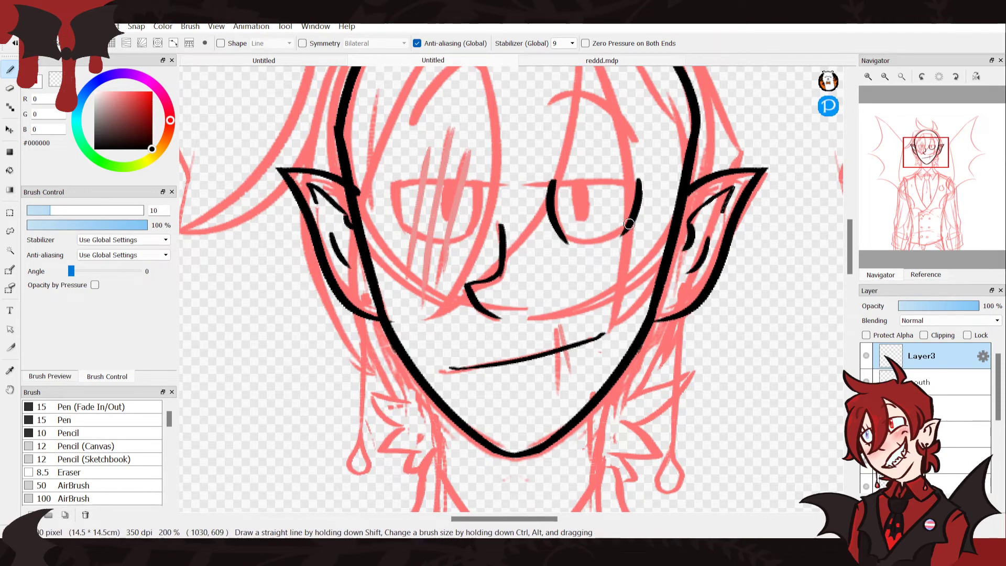
pyautogui.click(55, 79)
pyautogui.moveTo(643, 225); pyautogui.dragTo(644, 215)
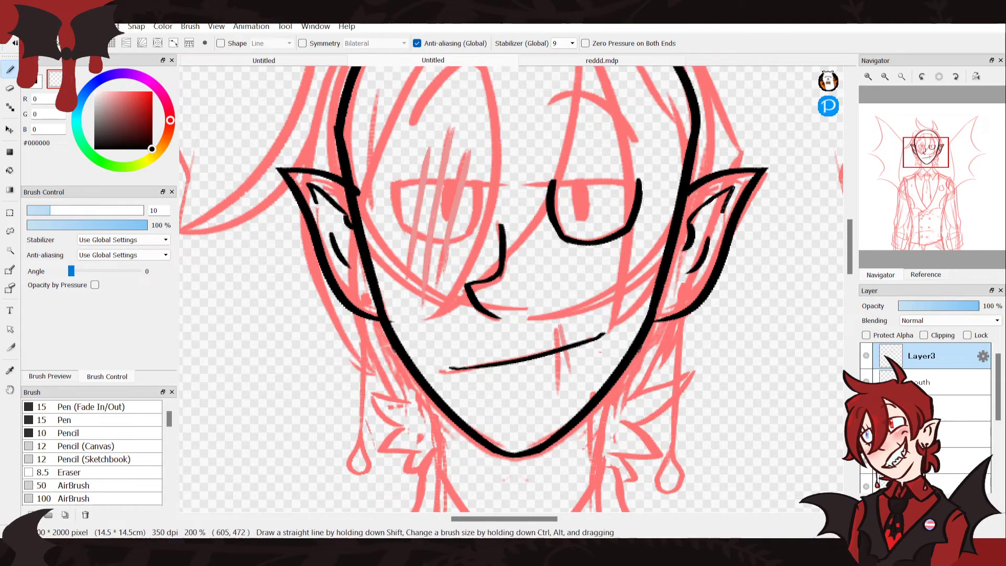
pyautogui.hotkey('ctrl', 'z')
pyautogui.hotkey('ctrl', 'z')
pyautogui.hotkey('ctrl', 'z')
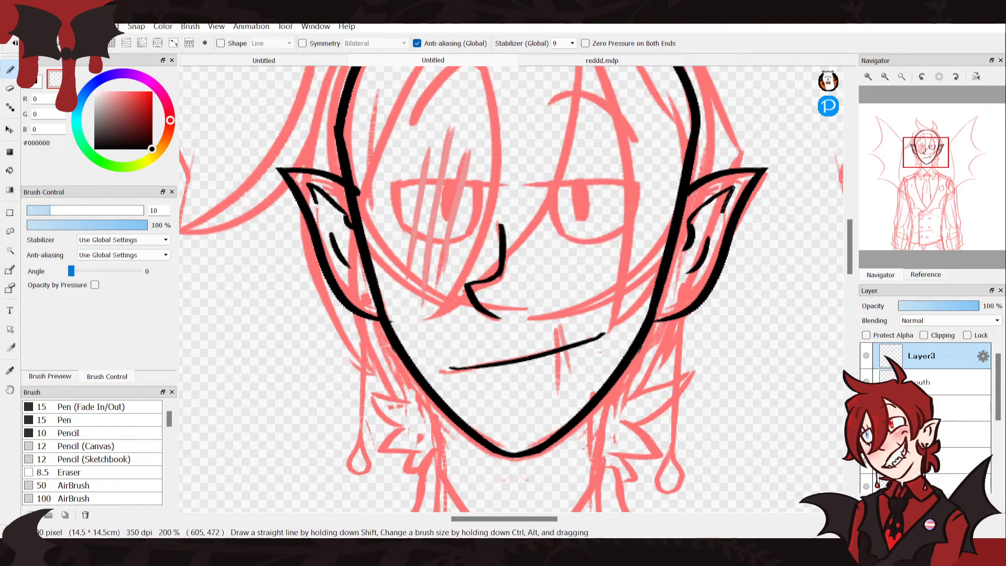
# Ink a tall closed oval around the viewer's-right eye as a guide for its curved lower outline
pyautogui.hotkey('ctrl', 'y')
pyautogui.hotkey('ctrl', 'y')
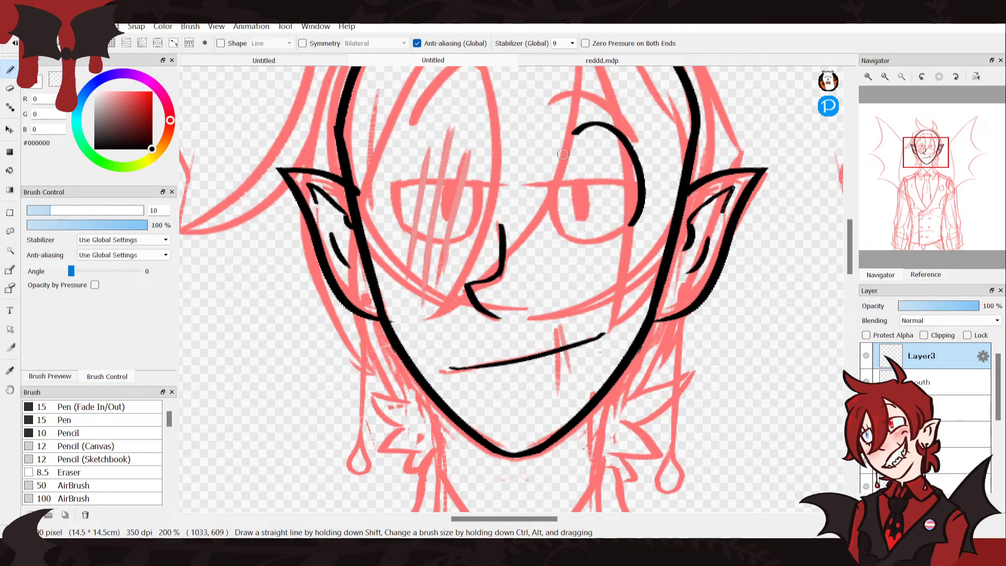
pyautogui.moveTo(630, 225)
pyautogui.mouseDown()
pyautogui.moveTo(609, 235)
pyautogui.moveTo(557, 217)
pyautogui.mouseUp()
pyautogui.hotkey('ctrl', 'z')
pyautogui.moveTo(633, 223)
pyautogui.mouseDown()
pyautogui.moveTo(587, 244)
pyautogui.moveTo(555, 223)
pyautogui.mouseUp()
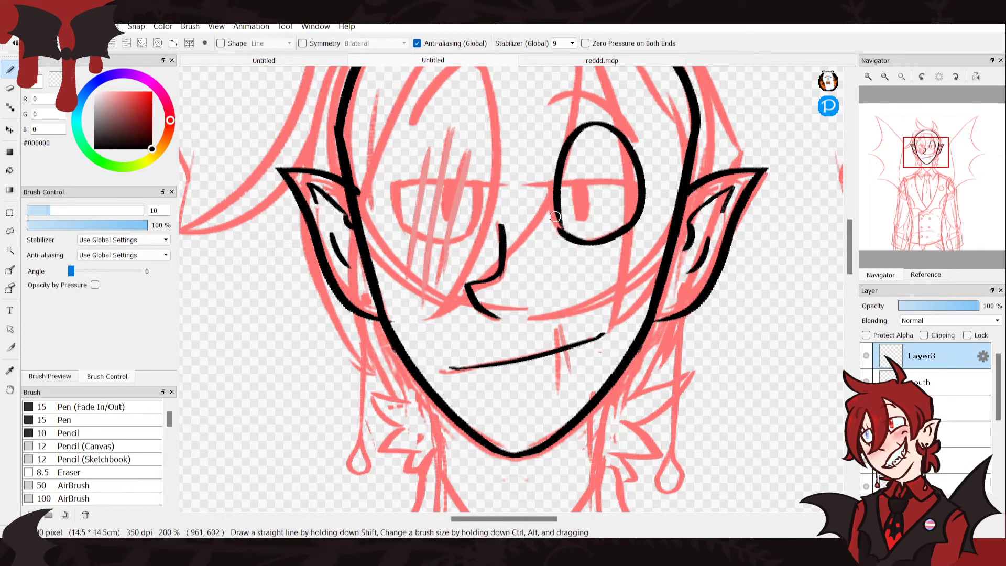
# Ink a lid line across the oval and erase the part of the oval above it to leave a half-lidded eye
pyautogui.moveTo(640, 185); pyautogui.dragTo(532, 188)
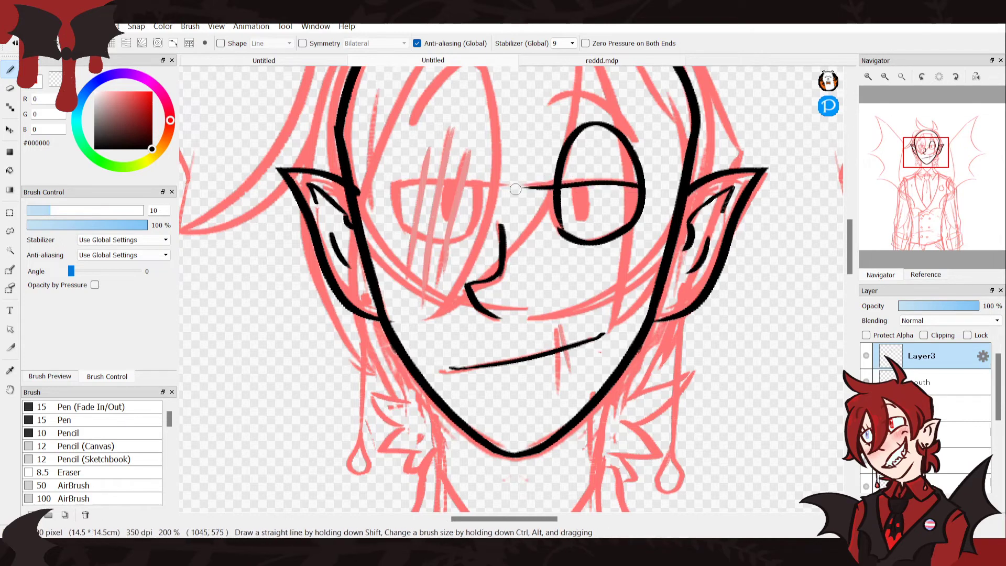
pyautogui.moveTo(562, 227); pyautogui.dragTo(557, 191)
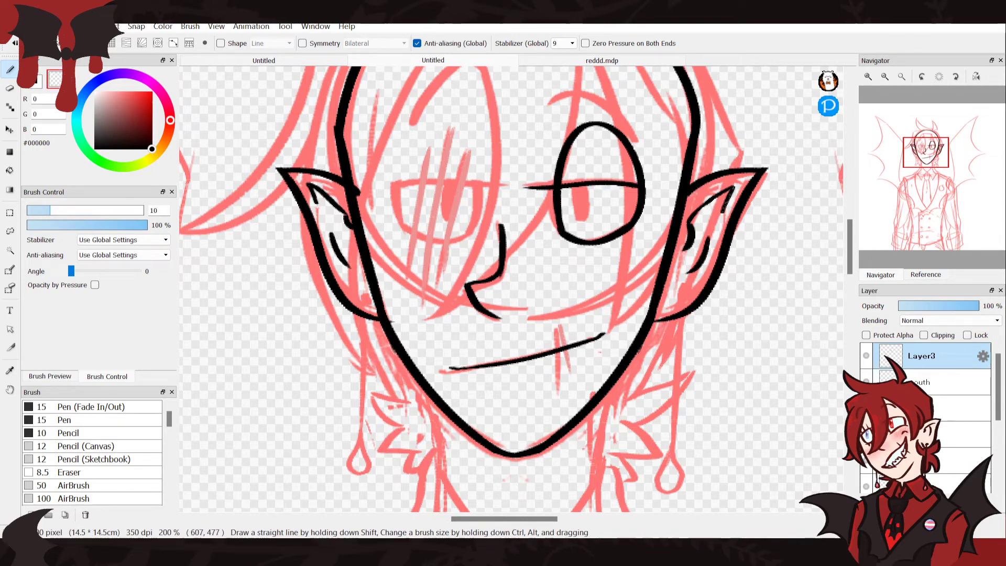
pyautogui.moveTo(628, 174); pyautogui.dragTo(648, 180)
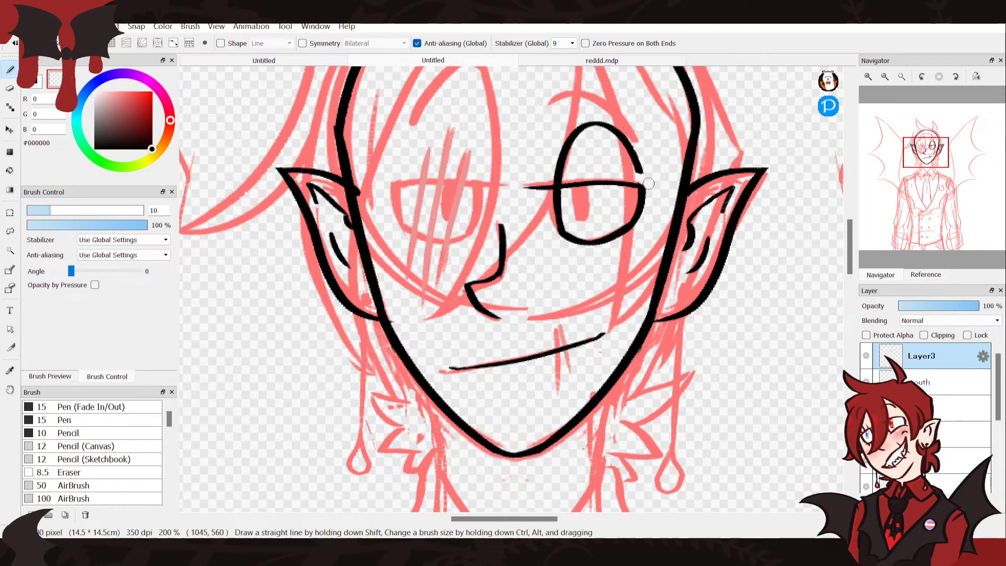
pyautogui.moveTo(565, 176); pyautogui.dragTo(545, 180)
pyautogui.hotkey('ctrl', 'z')
pyautogui.hotkey('ctrl', 'z')
pyautogui.hotkey('ctrl', 'z')
pyautogui.hotkey('ctrl', 'z')
pyautogui.moveTo(618, 127)
pyautogui.mouseDown()
pyautogui.moveTo(576, 121)
pyautogui.moveTo(559, 152)
pyautogui.mouseUp()
pyautogui.hotkey('ctrl', 'z')
pyautogui.hotkey('ctrl', 'z')
pyautogui.hotkey('ctrl', 'z')
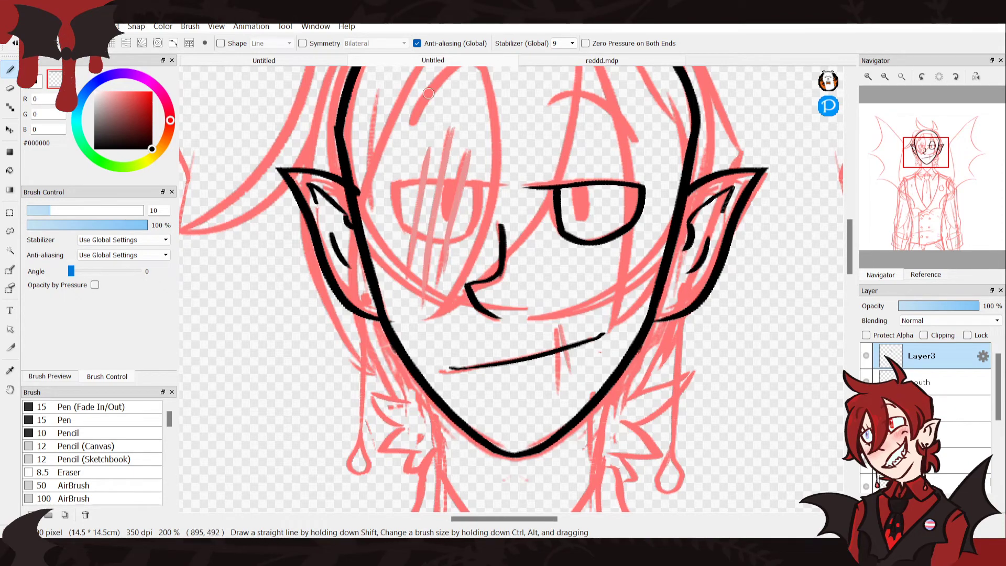
# Undo the half-lidded eye outline and ink a fresh black upper-lid line across the viewer's-right eye, extending toward the nose
pyautogui.click(36, 82)
pyautogui.hotkey('ctrl', 'z')
pyautogui.hotkey('ctrl', 'z')
pyautogui.hotkey('ctrl', 'z')
pyautogui.hotkey('ctrl', 'z')
pyautogui.hotkey('ctrl', 'z')
pyautogui.hotkey('ctrl', 'z')
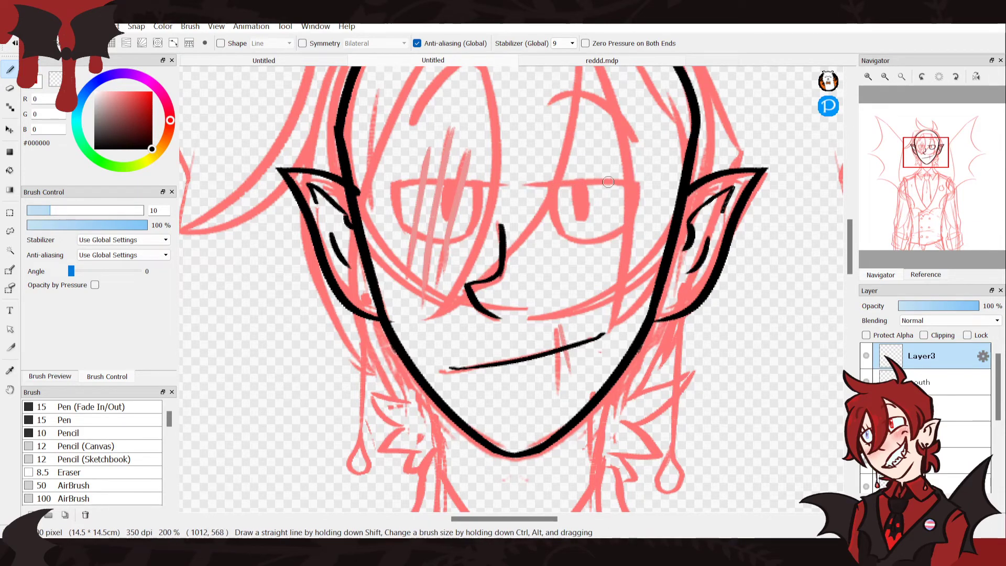
pyautogui.hotkey('ctrl', 'y')
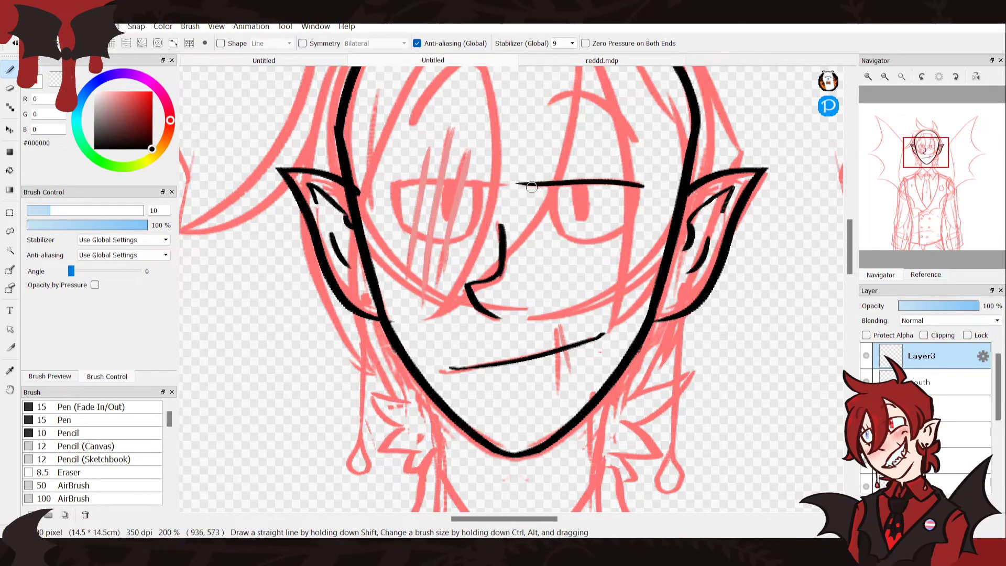
# Ink the curved lower outline of the viewer's-right eye beneath the lid and erase the lid line's overhanging ends
pyautogui.hotkey('ctrl', 'y')
pyautogui.moveTo(638, 191); pyautogui.dragTo(571, 239)
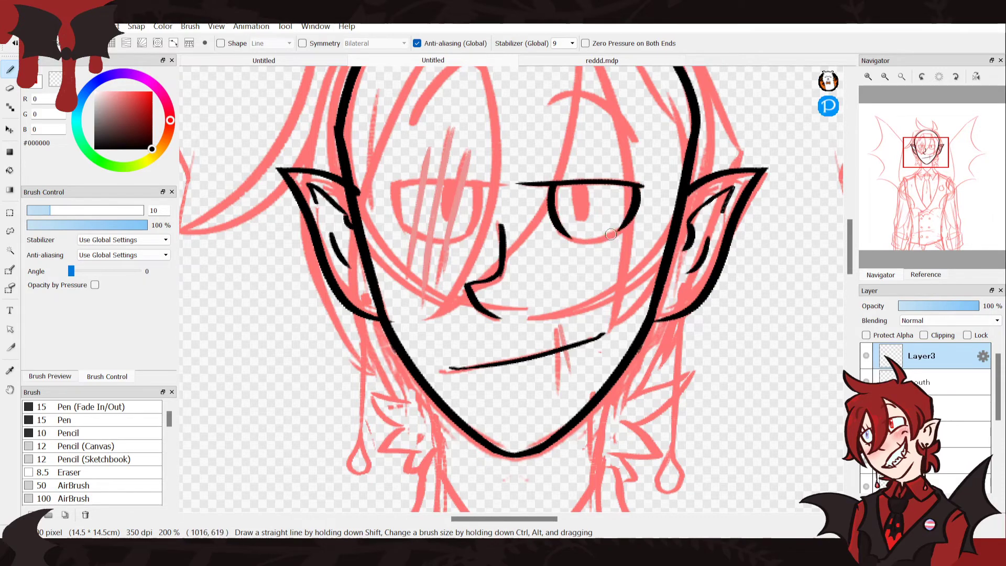
pyautogui.moveTo(629, 218); pyautogui.dragTo(561, 231)
pyautogui.hotkey('ctrl', 'z')
pyautogui.hotkey('ctrl', 'z')
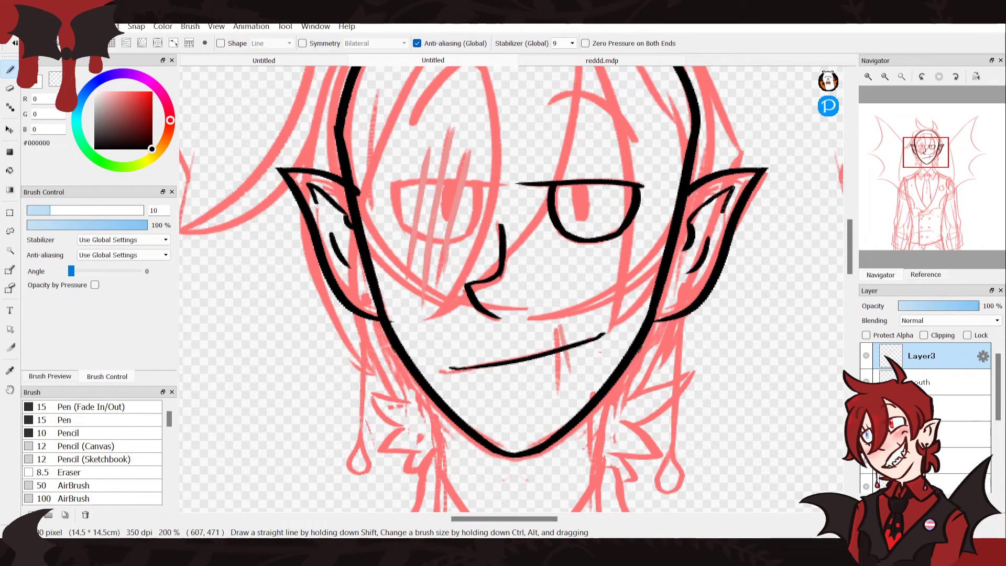
pyautogui.moveTo(545, 169); pyautogui.dragTo(520, 191)
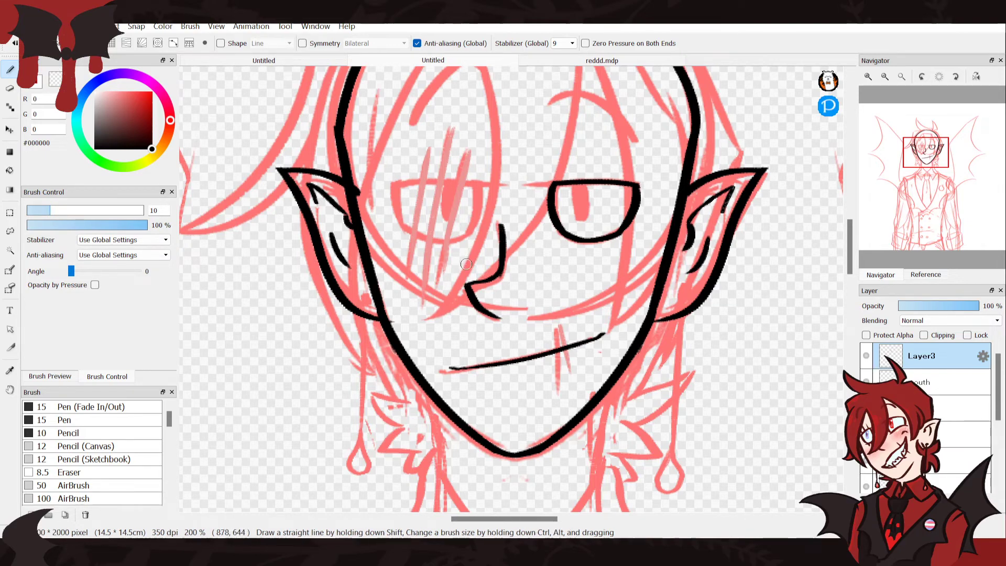
# Duplicate the eye layer, flip the copy horizontally and place it over the sketched viewer's-left eye
pyautogui.hotkey('ctrl', 'shift', 'n')
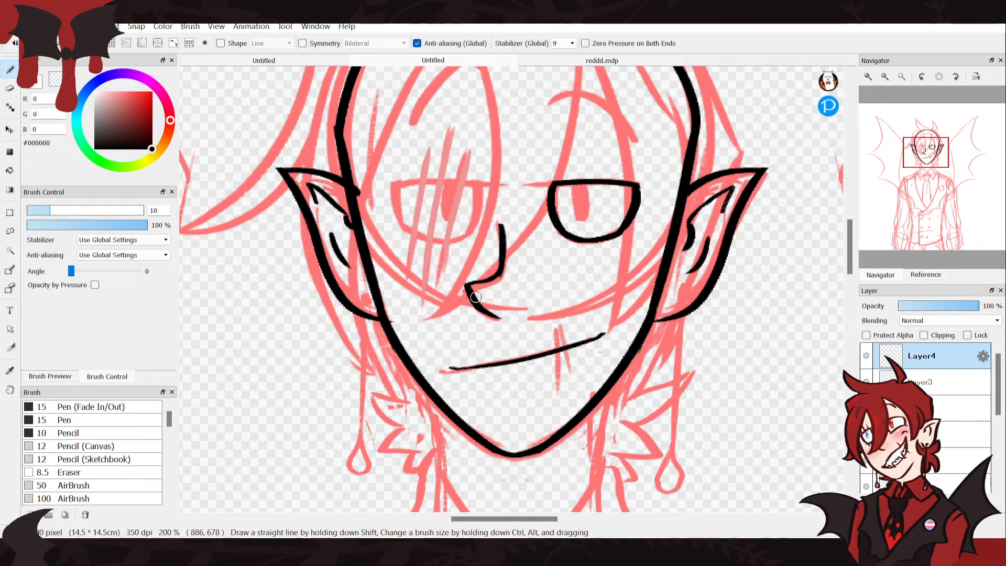
pyautogui.hotkey('ctrl', 't')
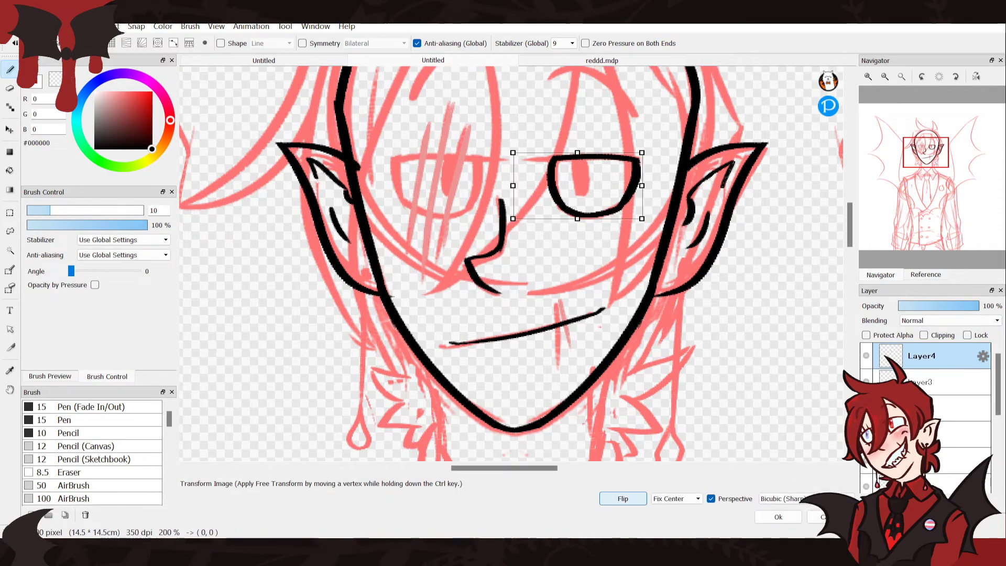
pyautogui.click(623, 498)
pyautogui.press('Return')
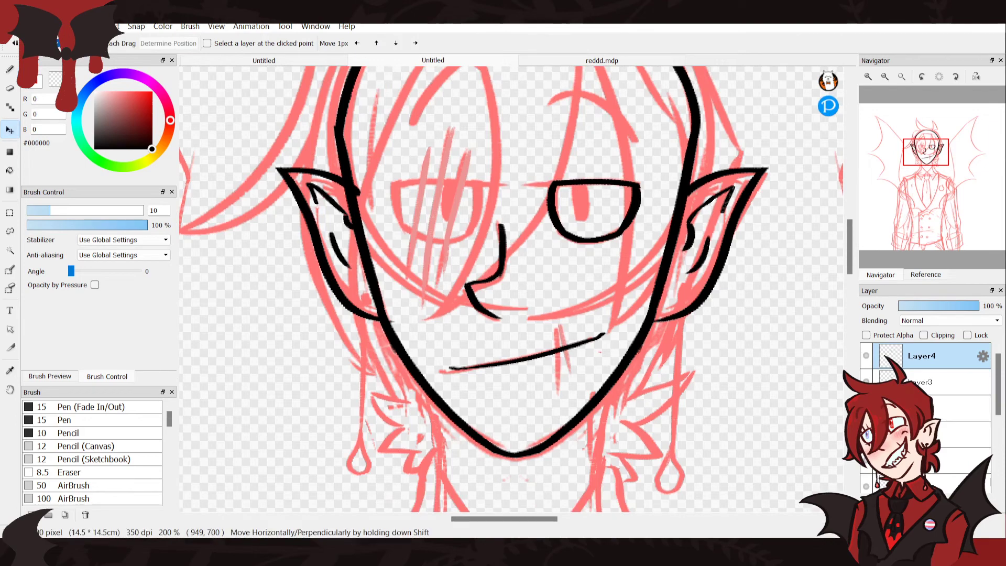
pyautogui.hotkey('ctrl', 't')
pyautogui.click(624, 499)
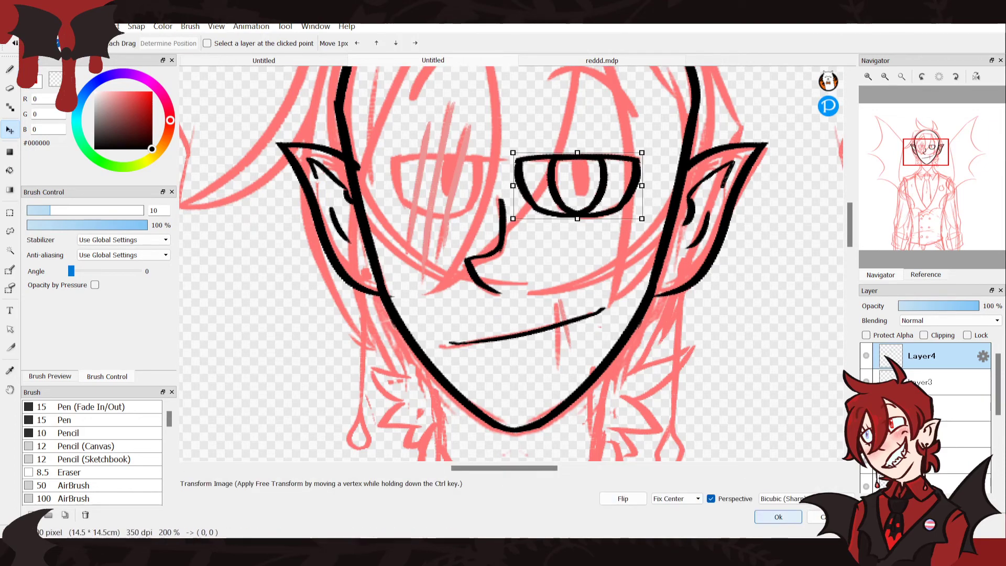
pyautogui.click(779, 516)
pyautogui.moveTo(591, 238); pyautogui.dragTo(467, 238)
pyautogui.press('Return')
# Try tall black pupils in both eyes, check them at full-canvas view, and undo them
pyautogui.press('b')
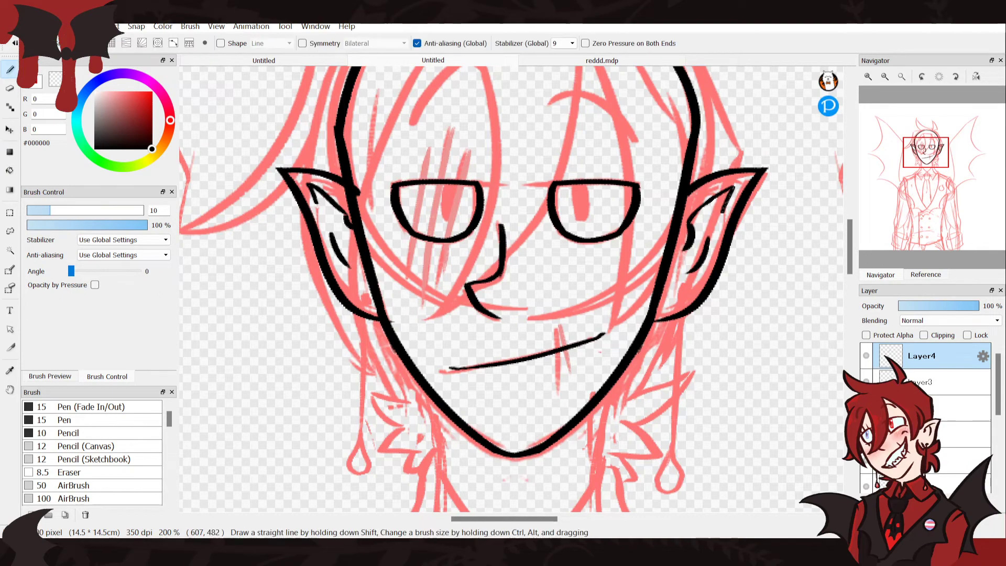
pyautogui.moveTo(577, 192); pyautogui.dragTo(577, 185)
pyautogui.moveTo(450, 191); pyautogui.dragTo(448, 224)
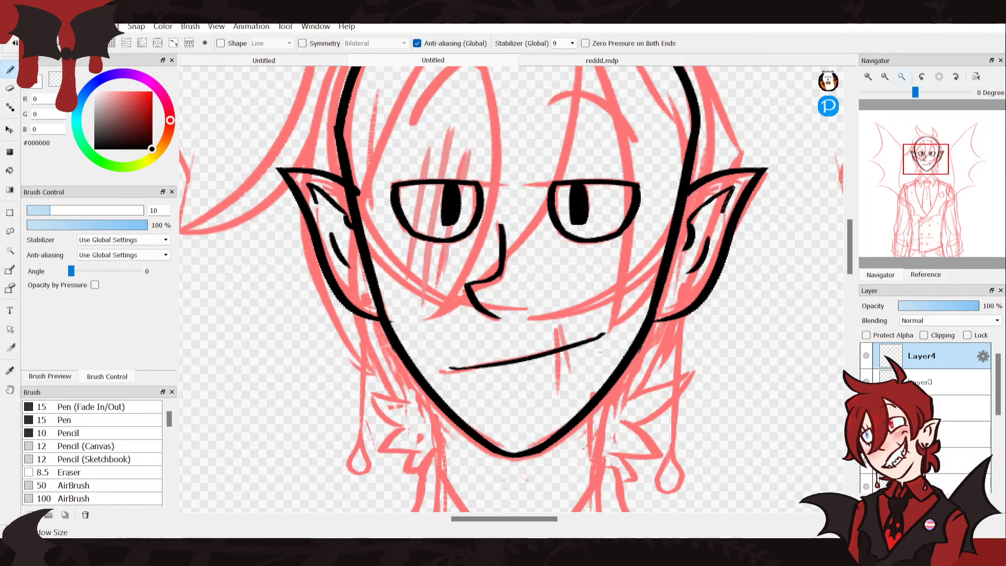
pyautogui.click(902, 77)
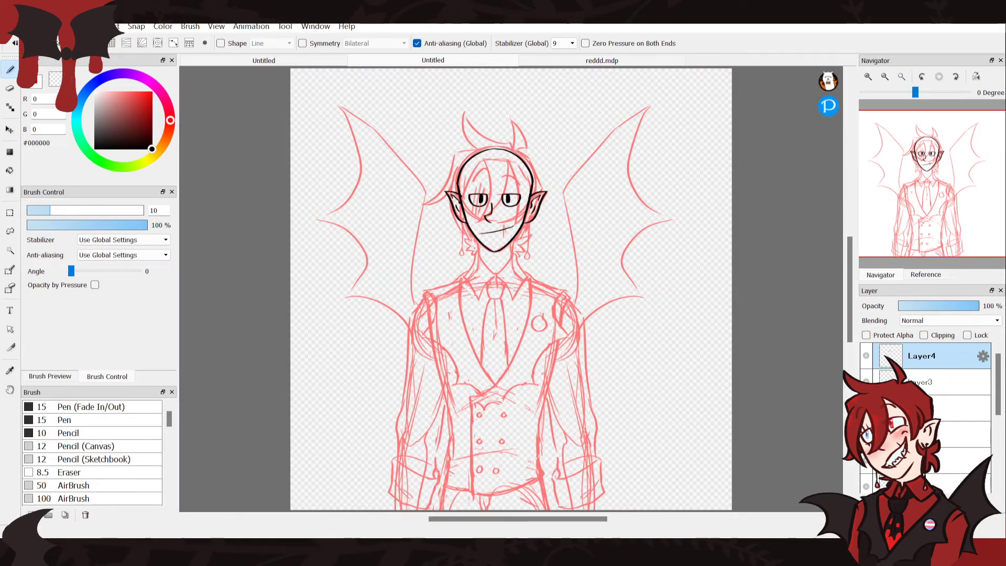
pyautogui.hotkey('ctrl', 'z')
pyautogui.hotkey('ctrl', 'z')
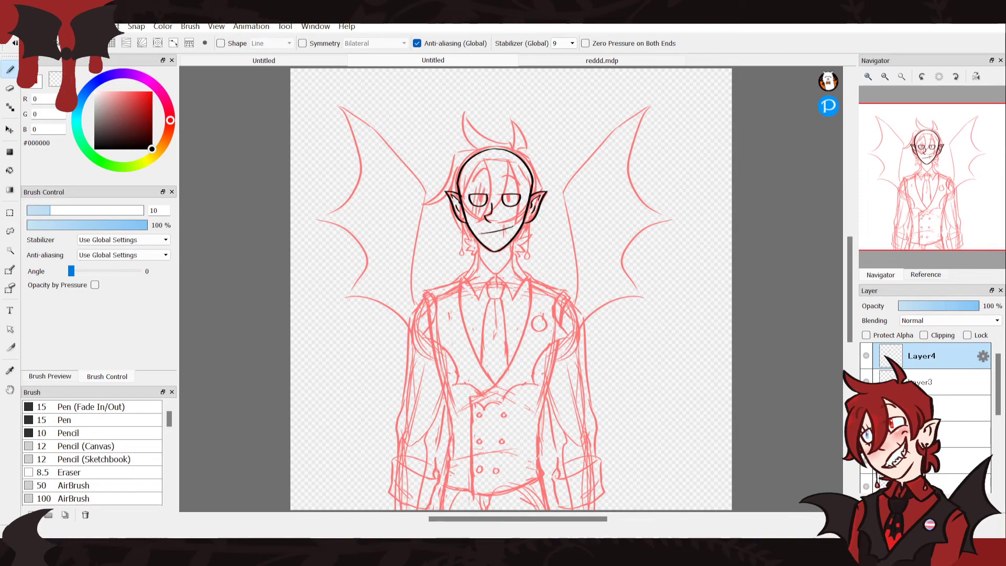
# Undo the placement, flip and duplication of the mirrored eye, leaving only the viewer's-right eye outline
pyautogui.click(869, 77)
pyautogui.click(868, 77)
pyautogui.click(868, 77)
pyautogui.moveTo(915, 141); pyautogui.dragTo(922, 159)
pyautogui.hotkey('ctrl', 'z')
pyautogui.hotkey('ctrl', 'z')
pyautogui.hotkey('ctrl', 'z')
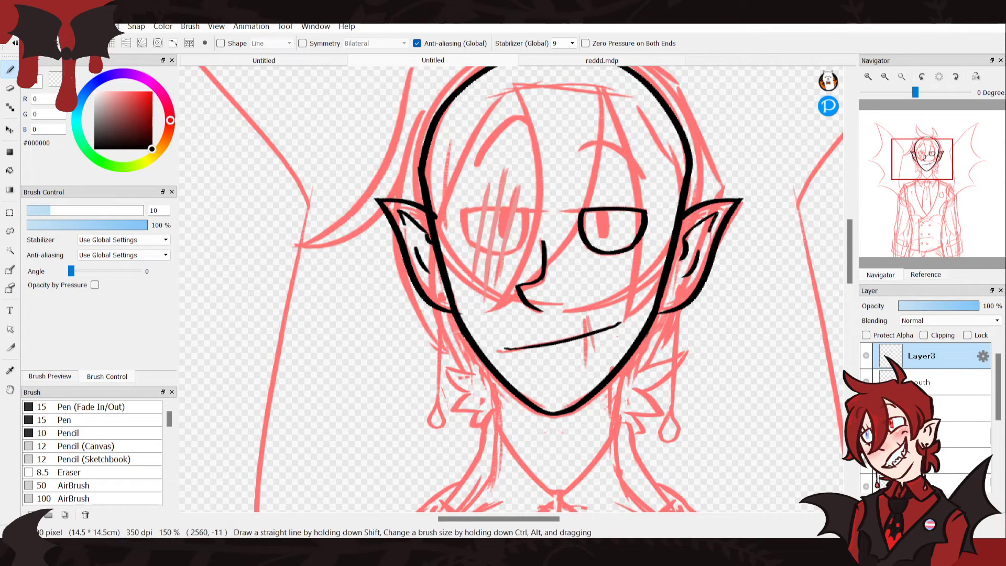
# Try to ink an arched upper lid directly over the viewer's-right eye outline, and undo it
pyautogui.hotkey('ctrl', '+')
pyautogui.hotkey('ctrl', '+')
pyautogui.moveTo(932, 156); pyautogui.dragTo(934, 156)
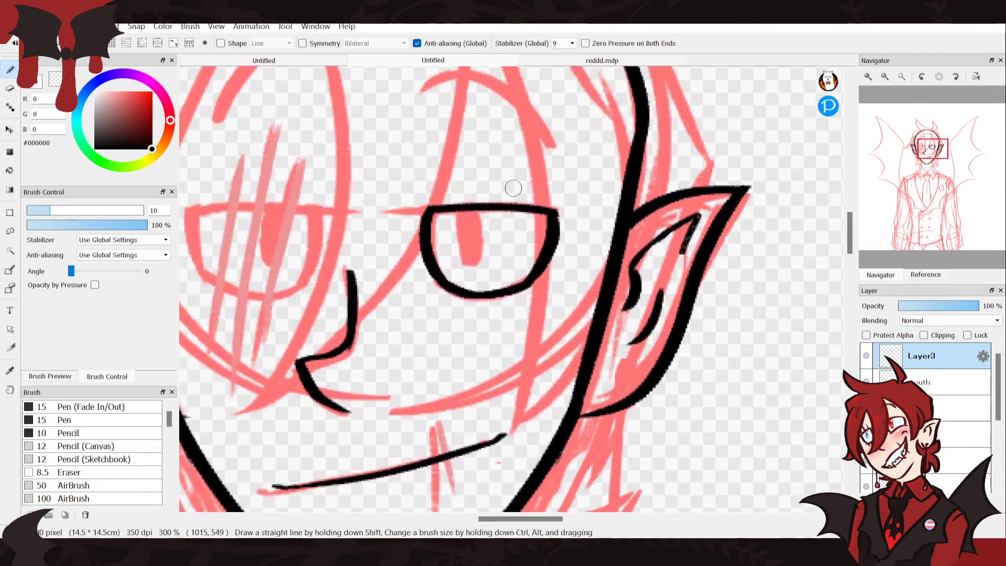
pyautogui.moveTo(560, 212); pyautogui.dragTo(447, 206)
pyautogui.hotkey('ctrl', 'z')
pyautogui.moveTo(556, 212); pyautogui.dragTo(425, 215)
pyautogui.hotkey('ctrl', 'z')
# Ink an arched upper lid on a new layer, erase the straight lid beneath it, trim its overhang and merge the layers
pyautogui.hotkey('ctrl', 'shift', 'n')
pyautogui.moveTo(560, 211); pyautogui.dragTo(410, 214)
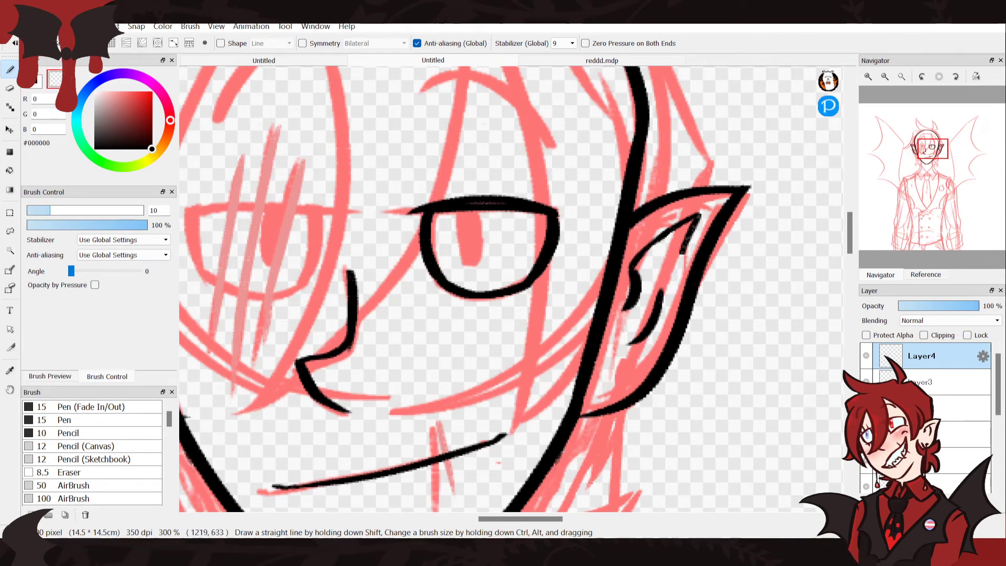
pyautogui.click(943, 382)
pyautogui.moveTo(535, 211); pyautogui.dragTo(467, 211)
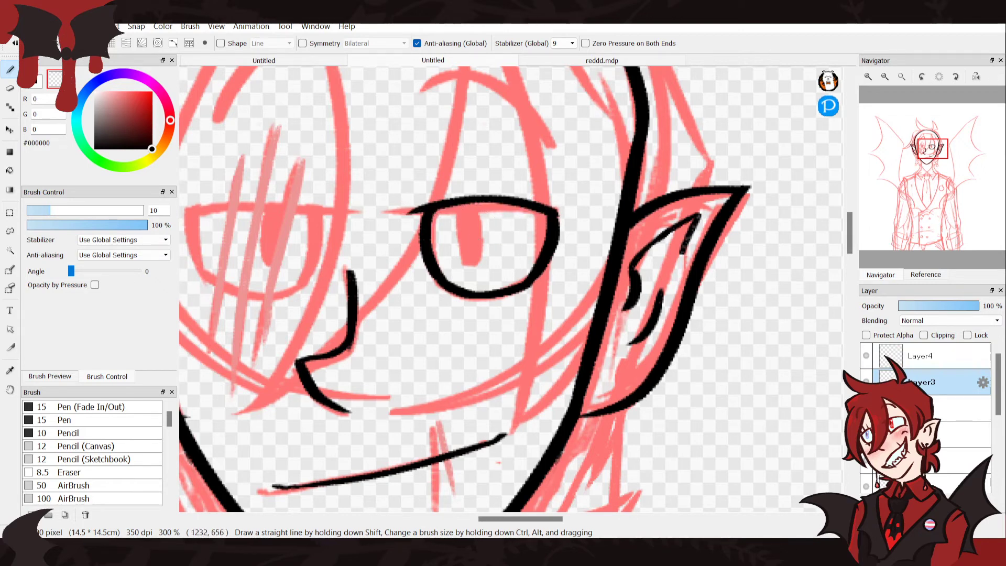
pyautogui.click(943, 356)
pyautogui.moveTo(420, 202); pyautogui.dragTo(404, 229)
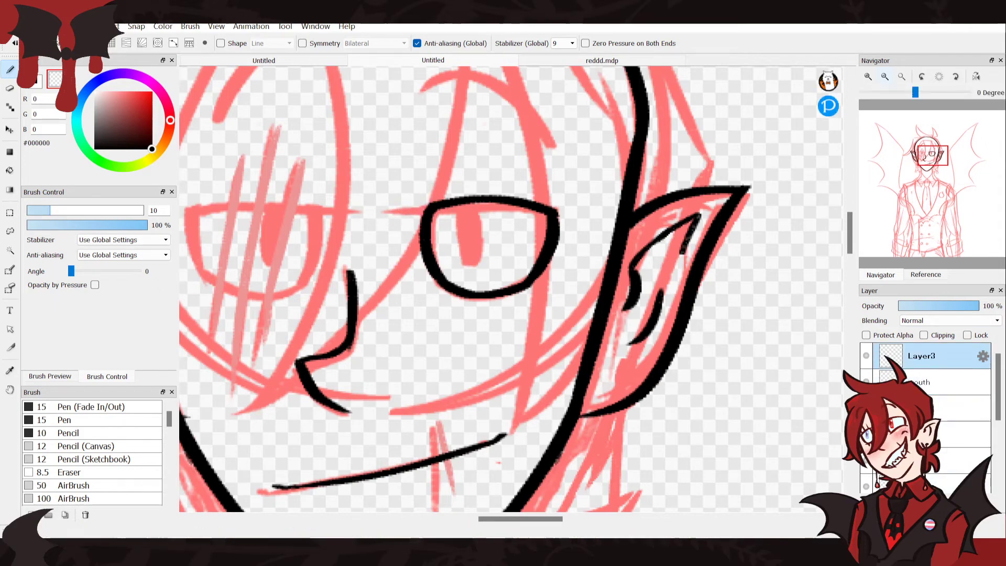
# Duplicate the arched-lid eye, flip the copy horizontally, and move and nudge it onto the sketched viewer's-left eye
pyautogui.click(884, 76)
pyautogui.click(885, 77)
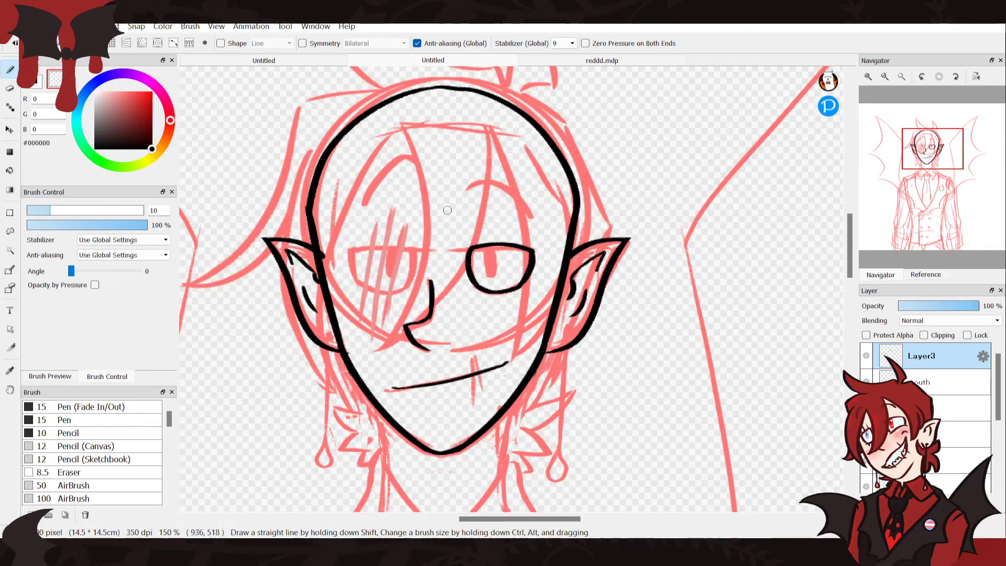
pyautogui.hotkey('ctrl', 'v')
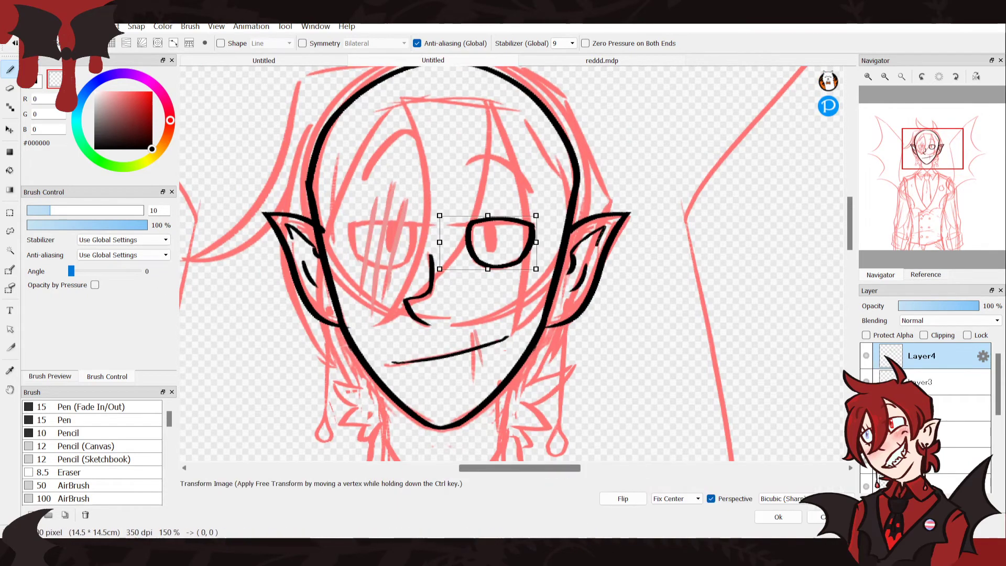
pyautogui.press('Return')
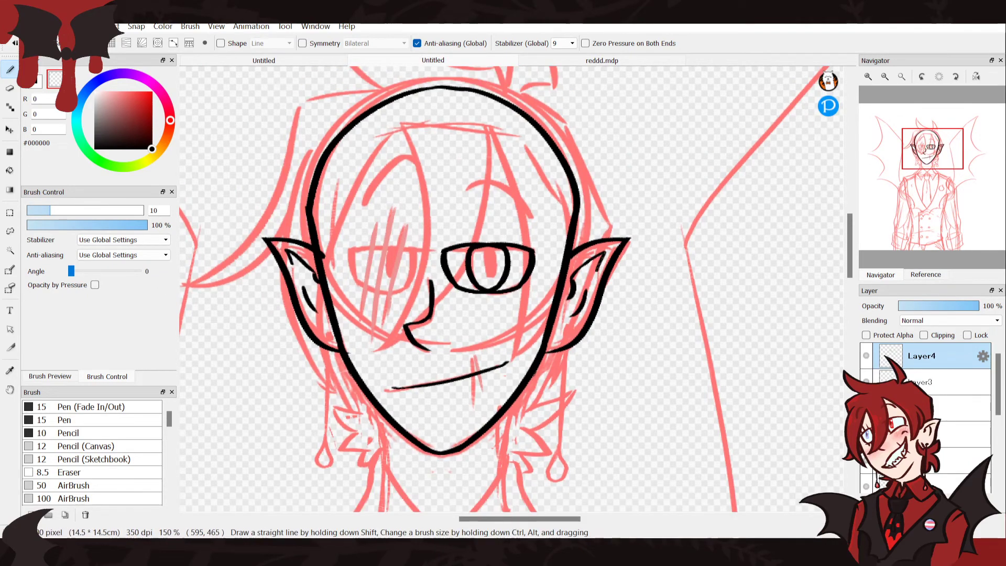
pyautogui.press('v')
pyautogui.moveTo(475, 268); pyautogui.dragTo(378, 267)
pyautogui.press('Right')
pyautogui.press('Right')
pyautogui.press('Right')
pyautogui.press('Right')
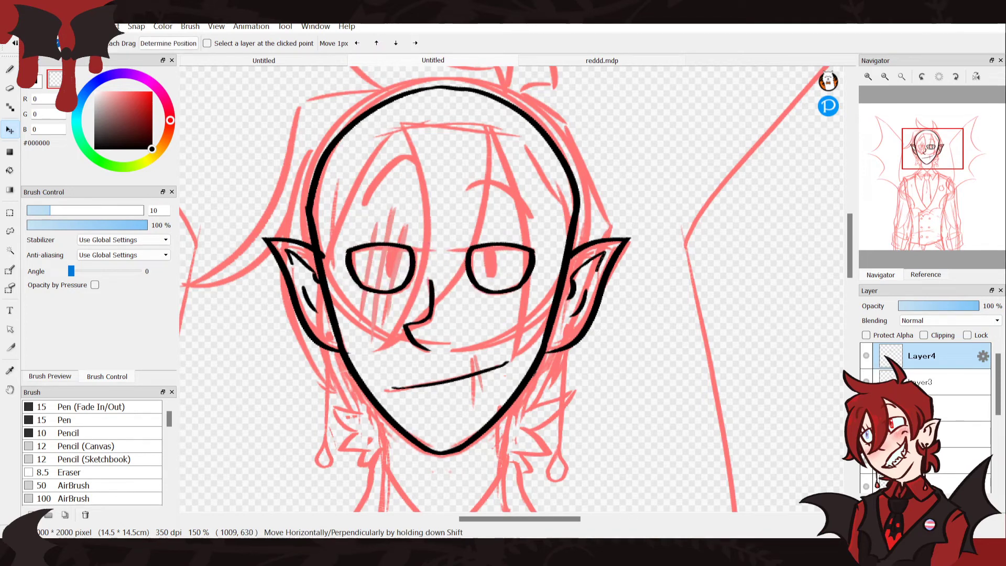
# Undo the mirrored copy and arched-lid edits, and remove the inked viewer's-right eye
pyautogui.hotkey('ctrl', 'z')
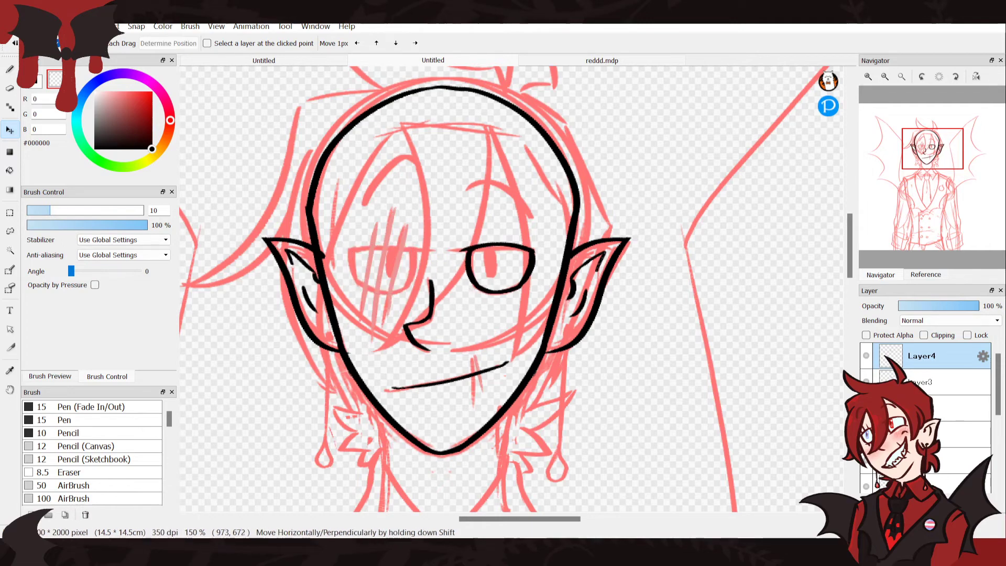
pyautogui.hotkey('ctrl', 'z')
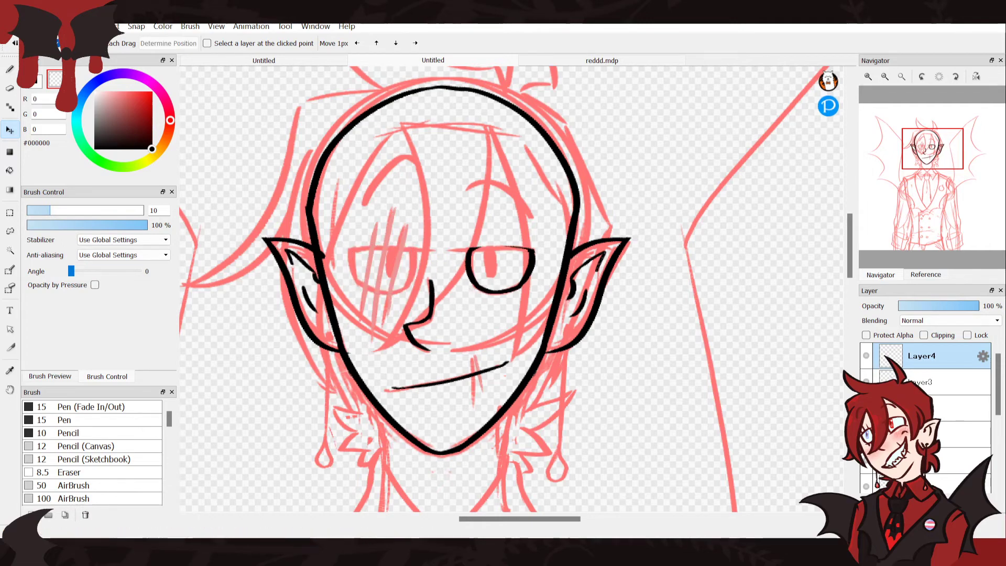
pyautogui.press('Delete')
pyautogui.press('b')
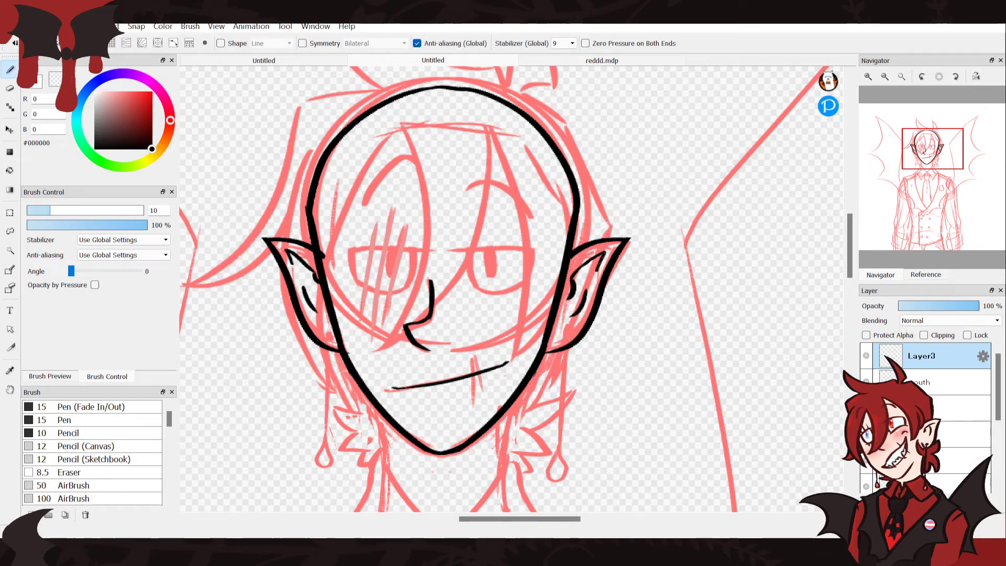
# Ink a gently arched black upper-lid line across the viewer's-right eye, tapering toward the nose
pyautogui.click(868, 77)
pyautogui.click(868, 76)
pyautogui.moveTo(552, 214)
pyautogui.mouseDown()
pyautogui.moveTo(347, 211)
pyautogui.moveTo(563, 202)
pyautogui.moveTo(383, 223)
pyautogui.mouseUp()
pyautogui.hotkey('ctrl', 'z')
pyautogui.hotkey('ctrl', 'z')
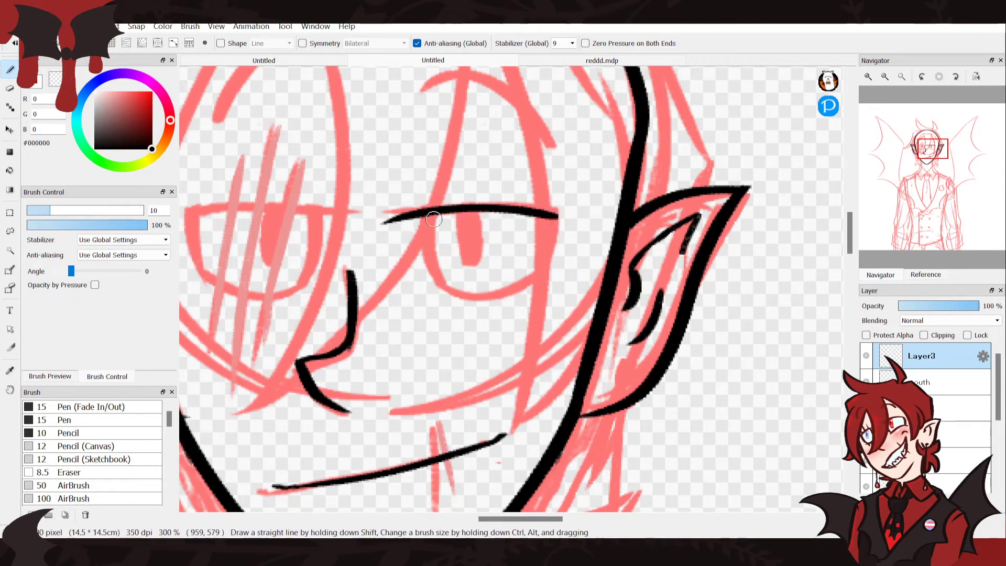
# Try to ink the two sides and the bottom curve of the viewer's-right eye, and undo them
pyautogui.moveTo(437, 181); pyautogui.dragTo(441, 292)
pyautogui.moveTo(543, 187); pyautogui.dragTo(540, 285)
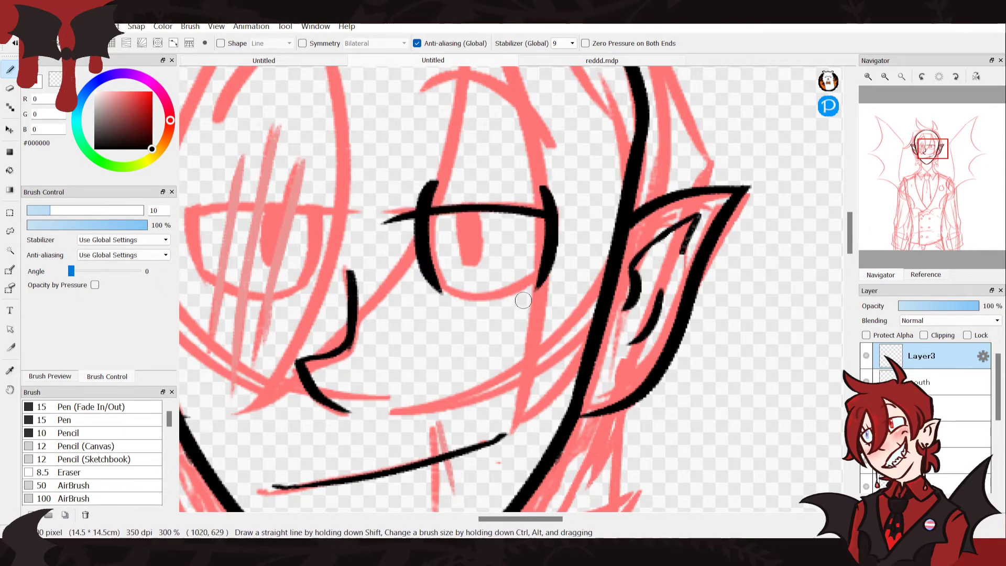
pyautogui.moveTo(440, 287); pyautogui.dragTo(557, 288)
pyautogui.hotkey('ctrl', 'z')
pyautogui.hotkey('ctrl', 'z')
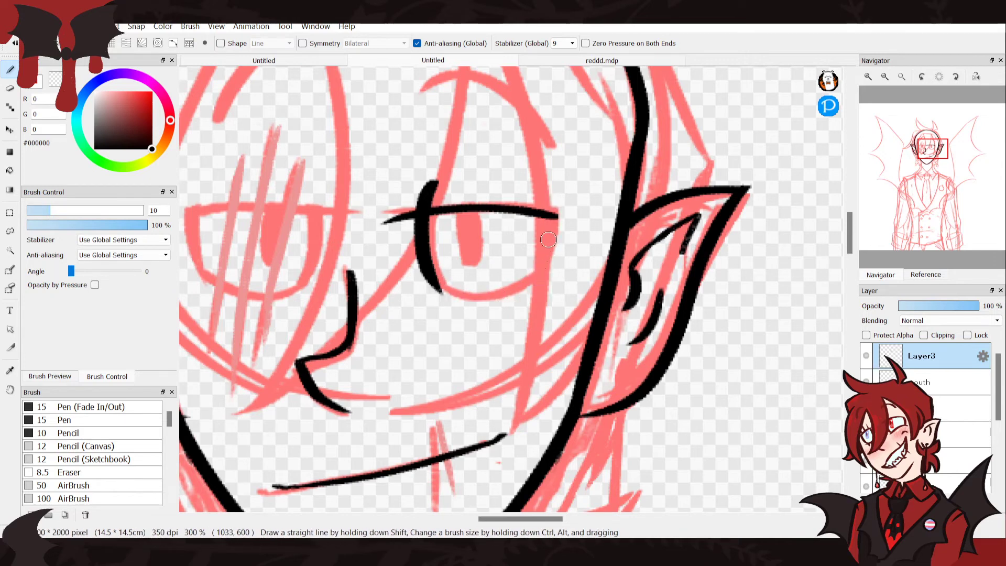
pyautogui.hotkey('ctrl', 'z')
# Ink the two side curves of the viewer's-right eye, starting above the lid and bending inward beneath it
pyautogui.moveTo(547, 181); pyautogui.dragTo(528, 289)
pyautogui.moveTo(435, 186)
pyautogui.mouseDown()
pyautogui.moveTo(466, 291)
pyautogui.moveTo(540, 269)
pyautogui.mouseUp()
pyautogui.hotkey('ctrl', 'z')
pyautogui.moveTo(426, 284)
pyautogui.mouseDown()
pyautogui.moveTo(532, 290)
pyautogui.moveTo(568, 249)
pyautogui.moveTo(438, 294)
pyautogui.mouseUp()
pyautogui.hotkey('ctrl', 'z')
pyautogui.hotkey('ctrl', 'z')
# Ink a rounded bottom curve joining the two sides of the viewer's-right eye, redoing the stroke until it fits
pyautogui.moveTo(565, 265); pyautogui.dragTo(403, 288)
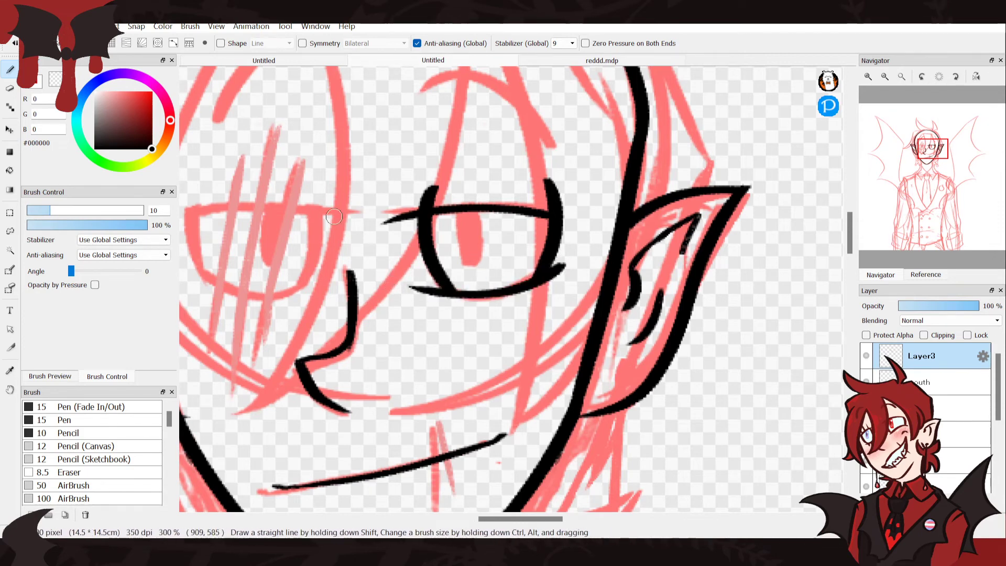
pyautogui.hotkey('ctrl', 'z')
pyautogui.moveTo(564, 258)
pyautogui.mouseDown()
pyautogui.moveTo(428, 291)
pyautogui.moveTo(405, 278)
pyautogui.moveTo(495, 297)
pyautogui.moveTo(547, 268)
pyautogui.moveTo(437, 288)
pyautogui.moveTo(490, 296)
pyautogui.mouseUp()
pyautogui.hotkey('ctrl', 'z')
pyautogui.hotkey('ctrl', 'z')
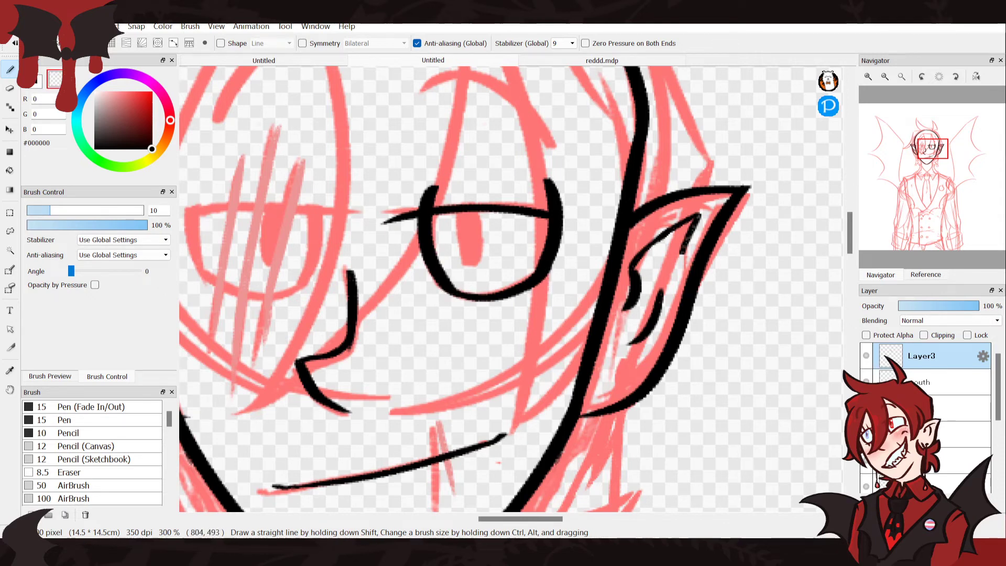
# Erase the side curves' ends above the lid and the lid line's overhang toward the nose
pyautogui.hotkey('ctrl', 'z')
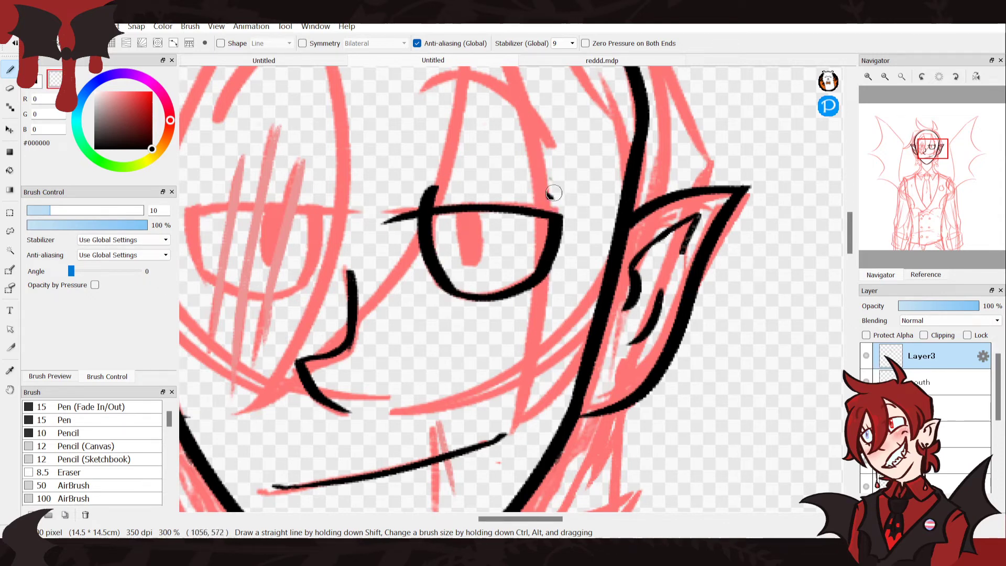
pyautogui.moveTo(438, 196)
pyautogui.mouseDown()
pyautogui.moveTo(402, 207)
pyautogui.moveTo(443, 200)
pyautogui.mouseUp()
pyautogui.hotkey('ctrl', 'z')
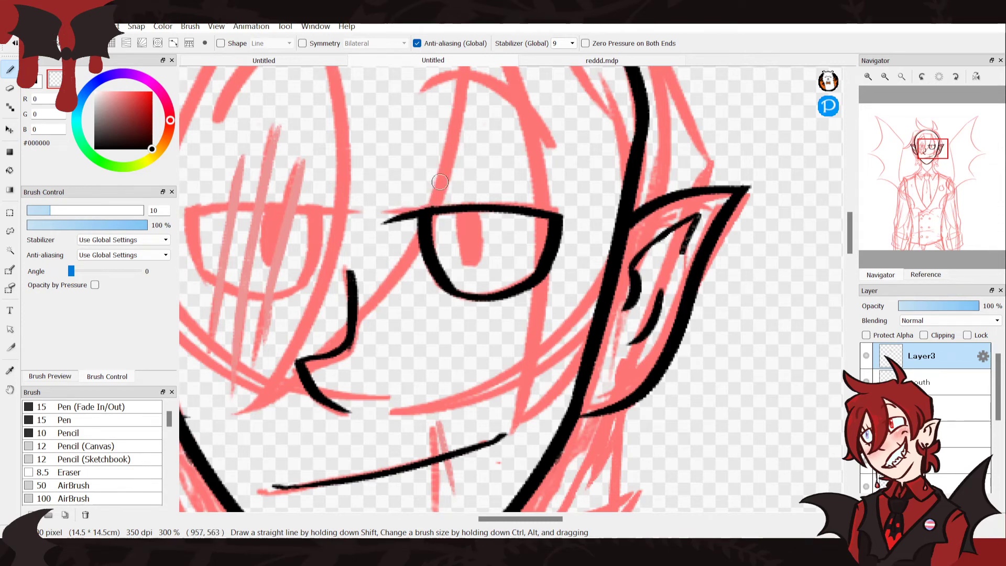
pyautogui.hotkey('ctrl', 'z')
pyautogui.hotkey('ctrl', 'z')
pyautogui.moveTo(413, 226)
pyautogui.mouseDown()
pyautogui.moveTo(422, 193)
pyautogui.moveTo(406, 209)
pyautogui.mouseUp()
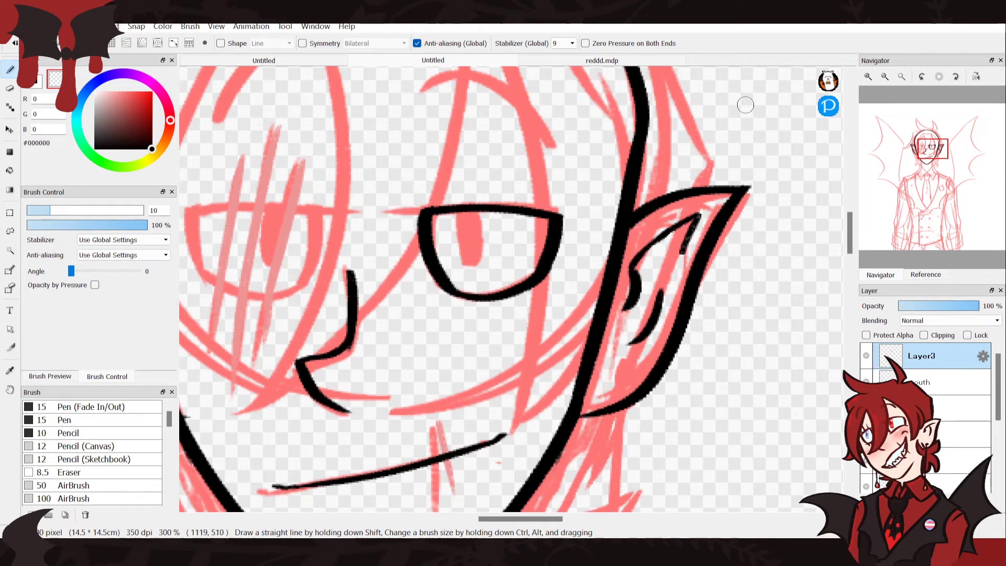
# Ink a tapered black lash line over the upper lid of the viewer's-right eye, extending past both corners
pyautogui.click(868, 77)
pyautogui.click(928, 153)
pyautogui.moveTo(929, 154); pyautogui.dragTo(930, 151)
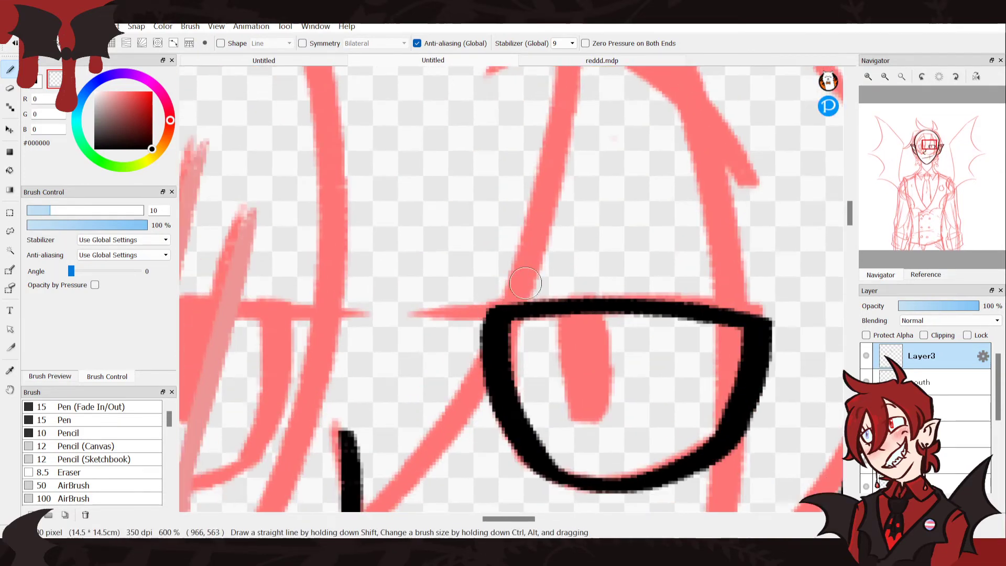
pyautogui.click(884, 76)
pyautogui.click(885, 76)
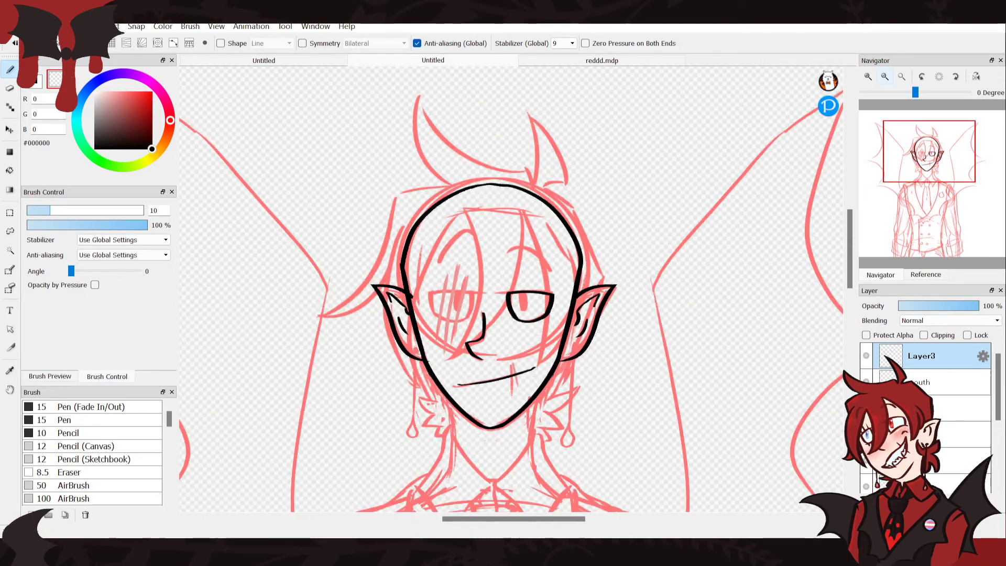
pyautogui.click(868, 77)
pyautogui.click(867, 76)
pyautogui.click(868, 77)
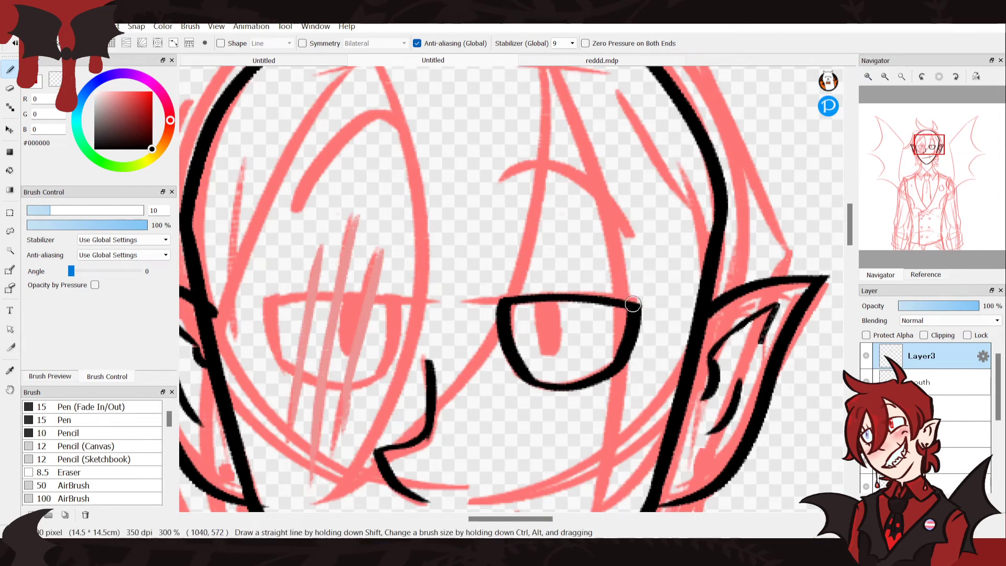
pyautogui.moveTo(662, 315); pyautogui.dragTo(462, 298)
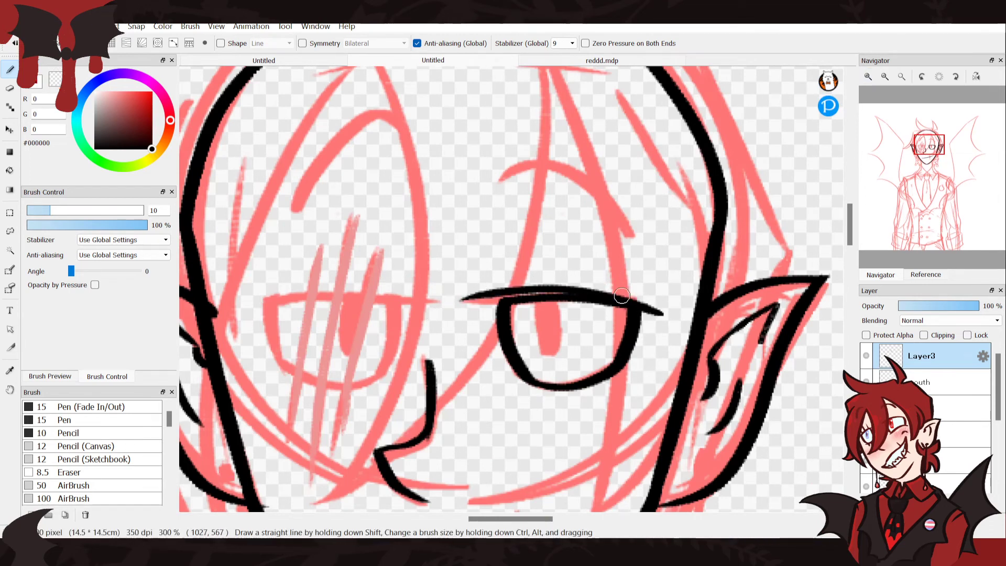
# Undo the lash line over the viewer's-right eye, trying and removing replacement strokes at its corners
pyautogui.hotkey('ctrl', 'z')
pyautogui.moveTo(658, 309)
pyautogui.mouseDown()
pyautogui.moveTo(448, 306)
pyautogui.moveTo(652, 302)
pyautogui.moveTo(478, 314)
pyautogui.mouseUp()
pyautogui.hotkey('ctrl', 'z')
pyautogui.hotkey('ctrl', 'z')
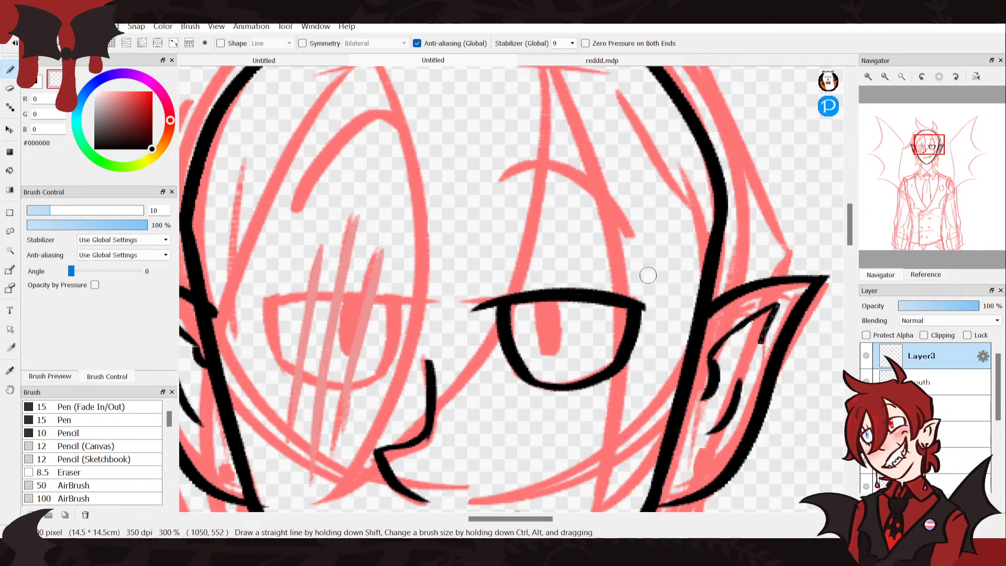
pyautogui.moveTo(486, 292); pyautogui.dragTo(483, 339)
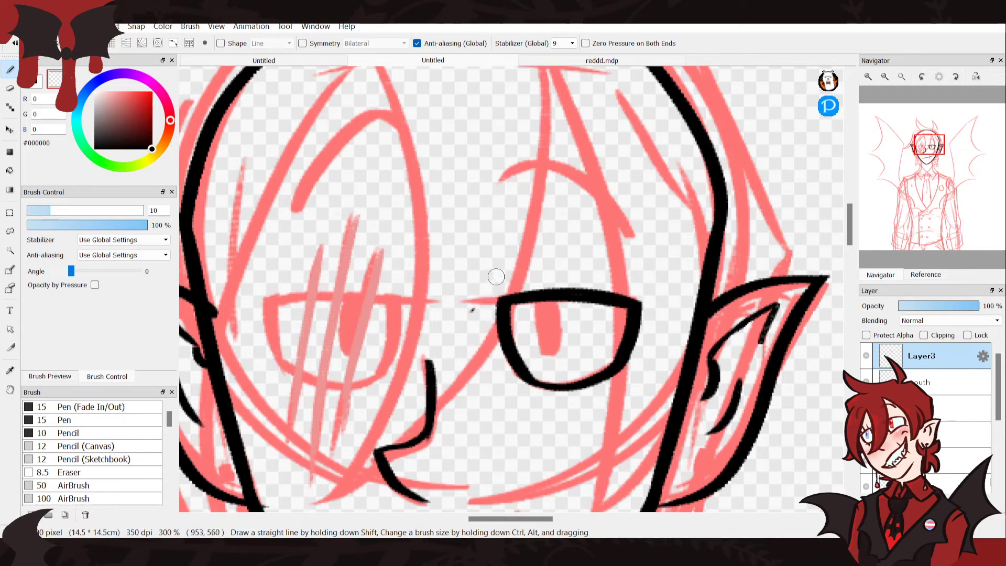
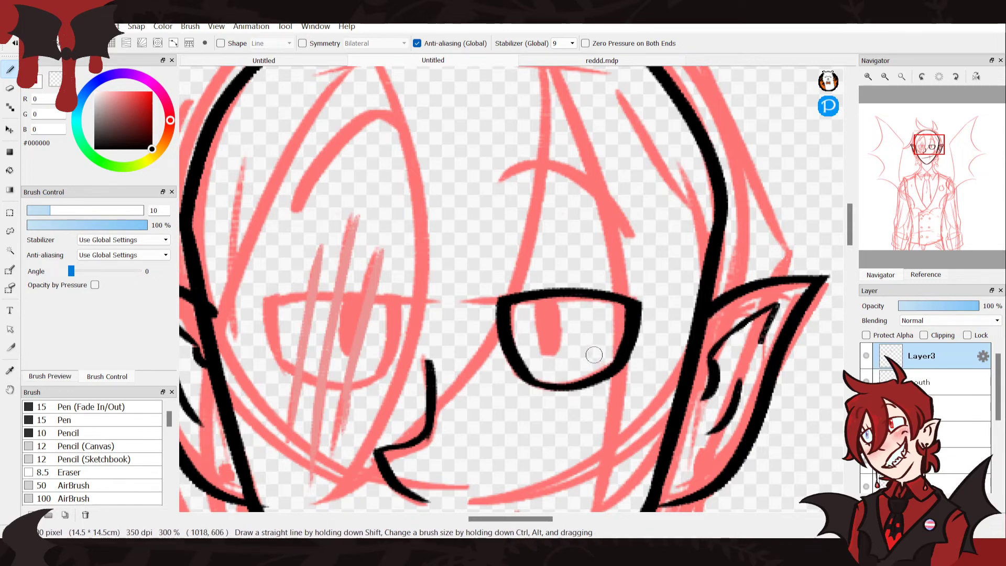
# Duplicate the inked eye layer and move the copy onto the sketched eye on the viewer's left
pyautogui.click(885, 76)
pyautogui.click(885, 77)
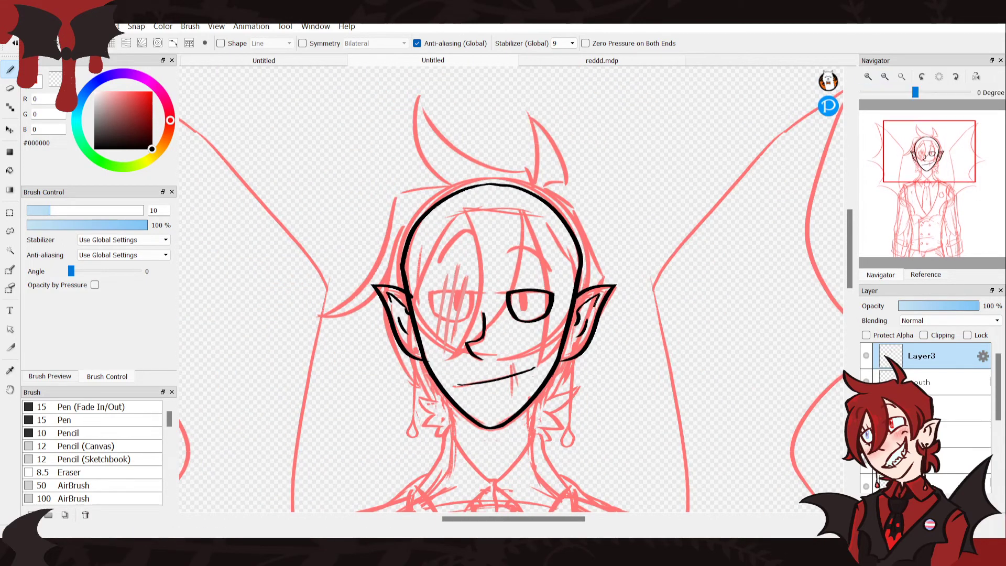
pyautogui.click(869, 76)
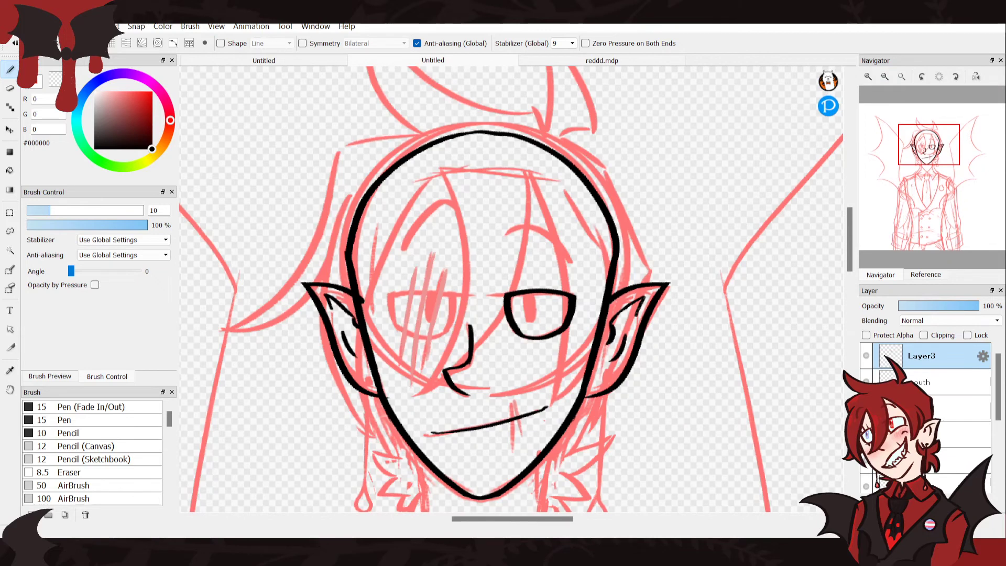
pyautogui.click(868, 503)
pyautogui.hotkey('ctrl', 't')
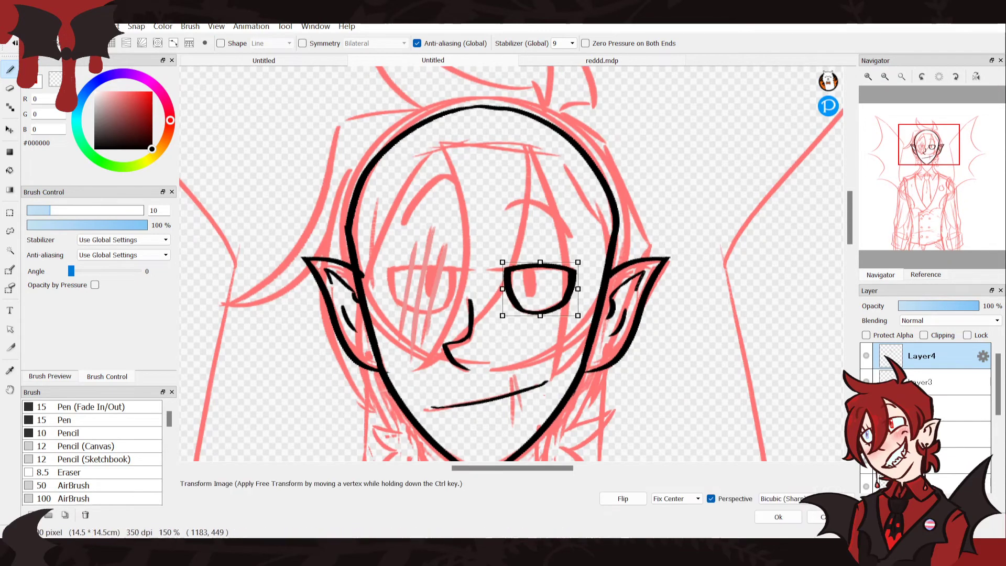
pyautogui.press('Return')
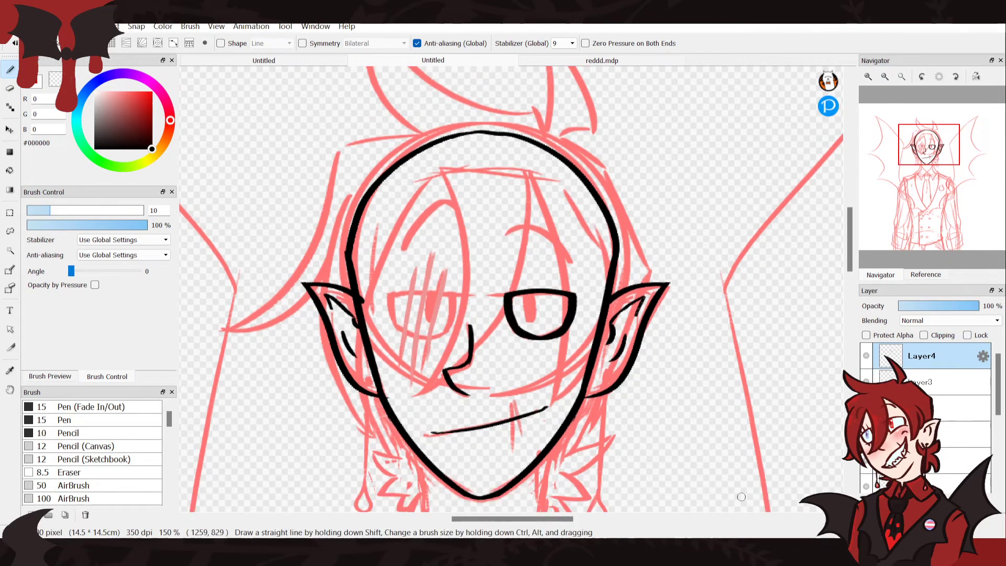
pyautogui.press('v')
pyautogui.moveTo(527, 322); pyautogui.dragTo(411, 321)
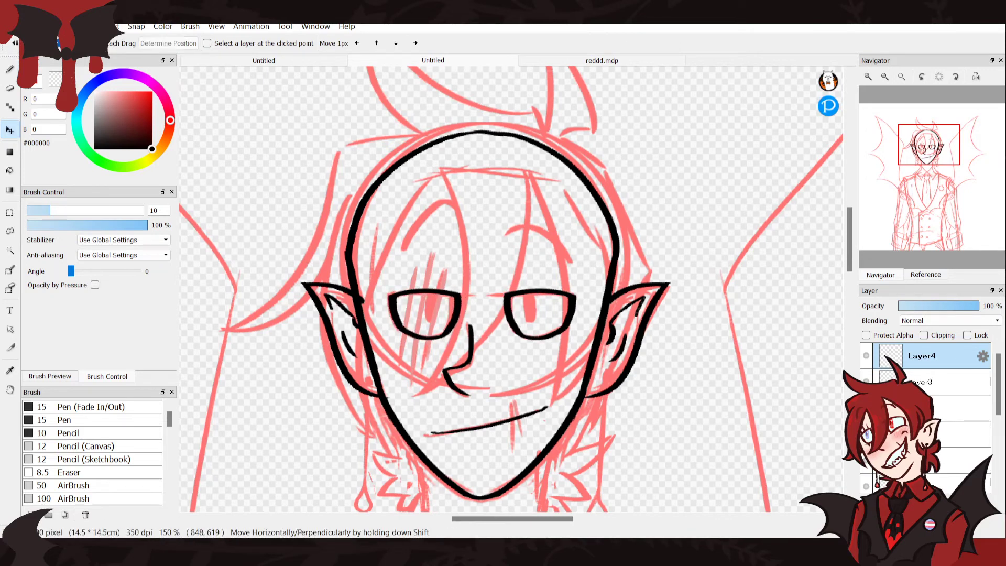
# Ink a solid black, narrow oval pupil hanging from the upper lid in each eye, following the sketch
pyautogui.press('b')
pyautogui.moveTo(429, 319); pyautogui.dragTo(433, 297)
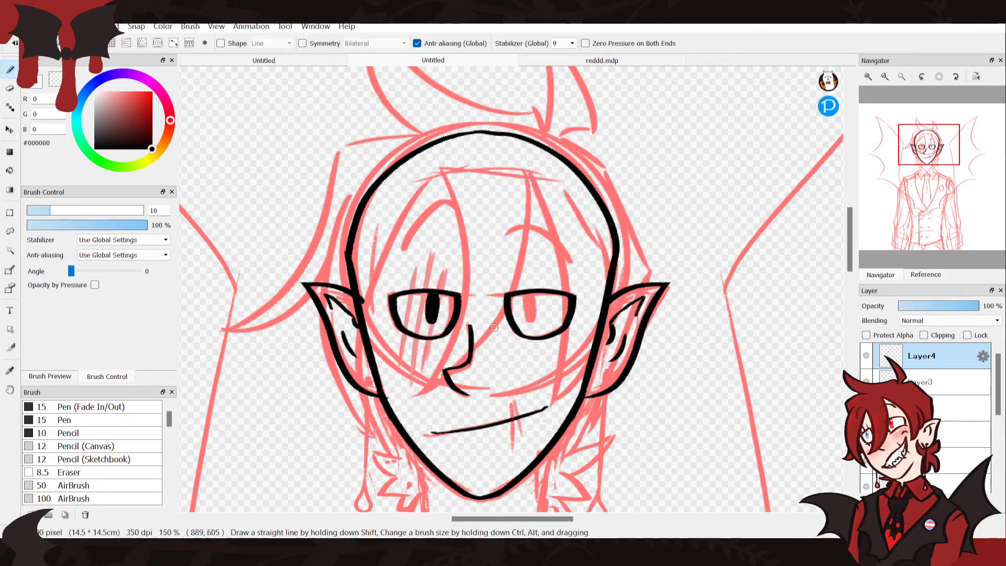
pyautogui.moveTo(524, 293); pyautogui.dragTo(529, 326)
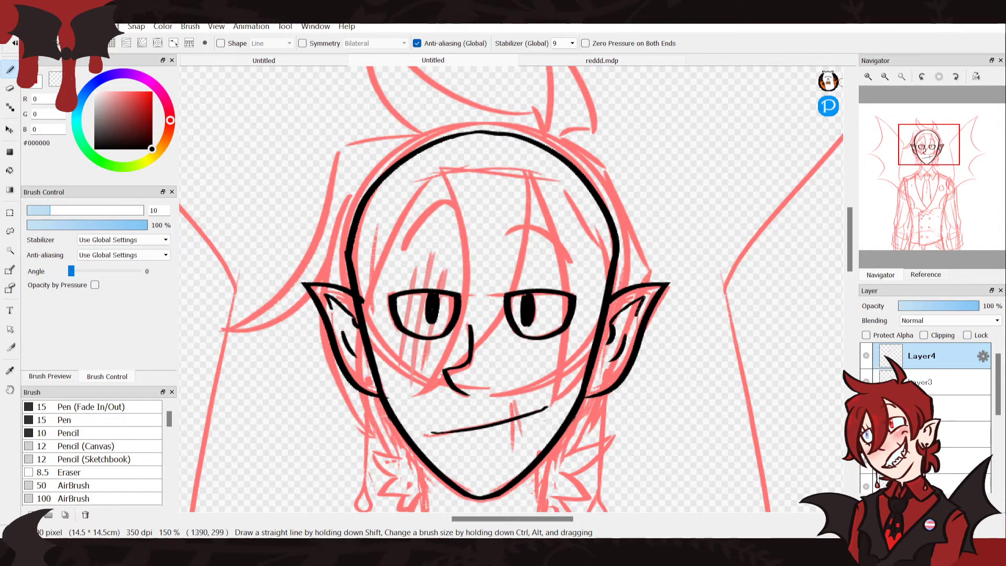
# Rename the original eye's layer "L eye" and the duplicated eye's layer "r eye"
pyautogui.click(901, 77)
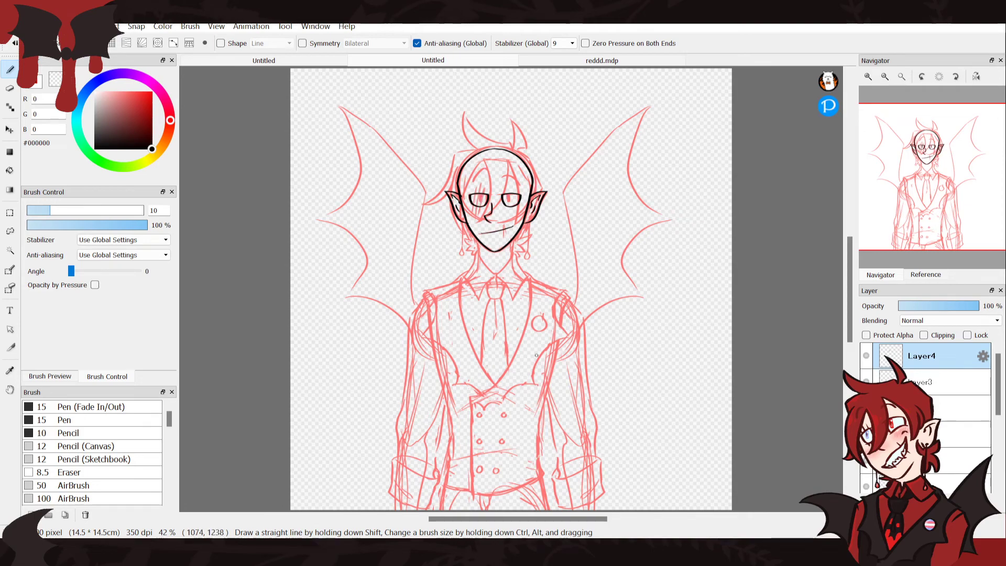
pyautogui.doubleClick(943, 382)
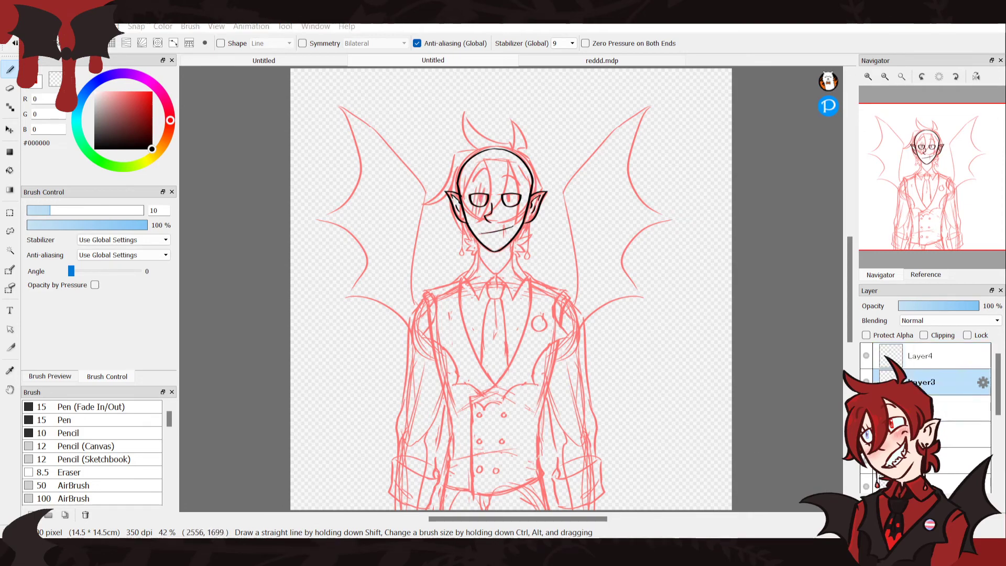
pyautogui.write('L eye')
pyautogui.press('Return')
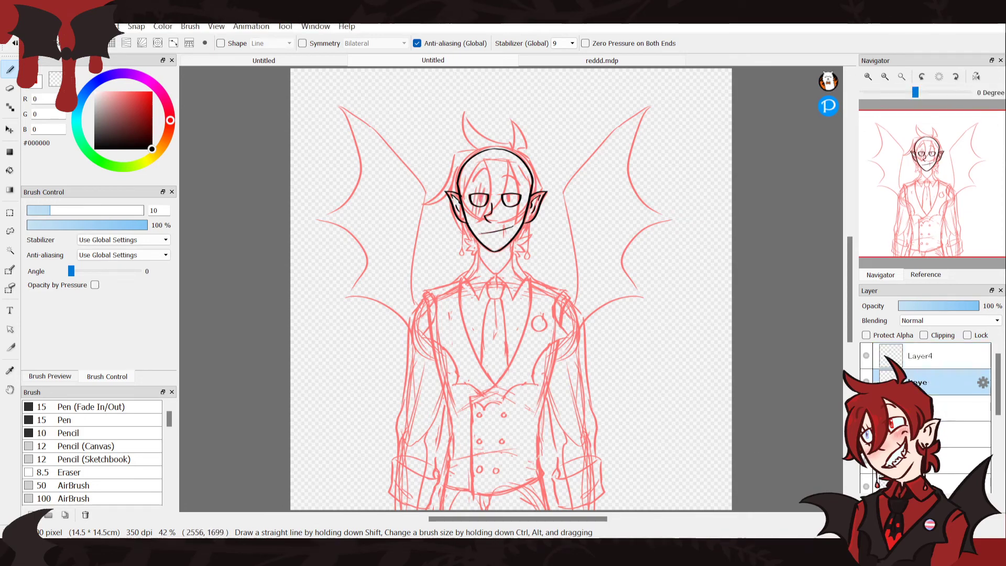
pyautogui.doubleClick(943, 356)
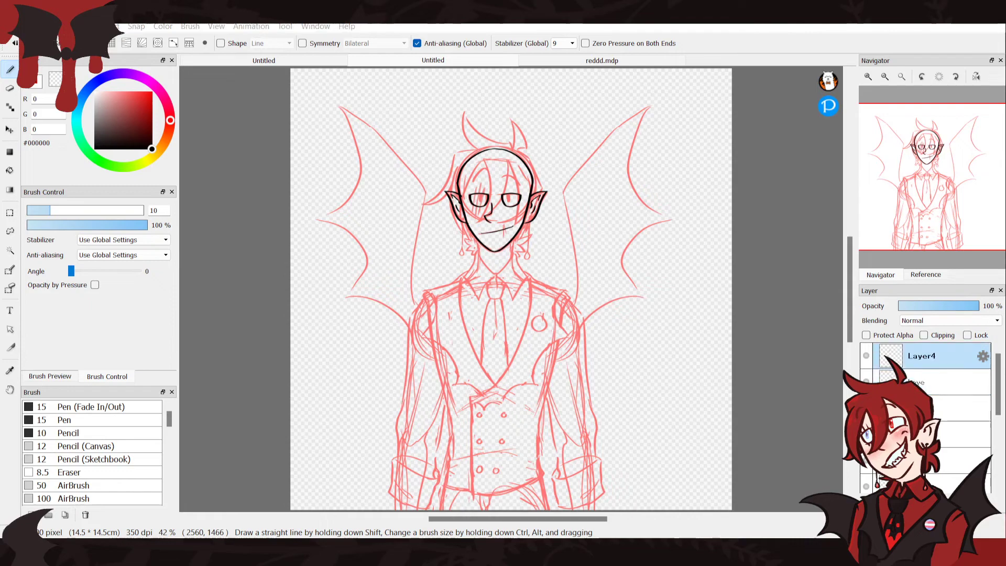
pyautogui.write('r eye')
pyautogui.press('Return')
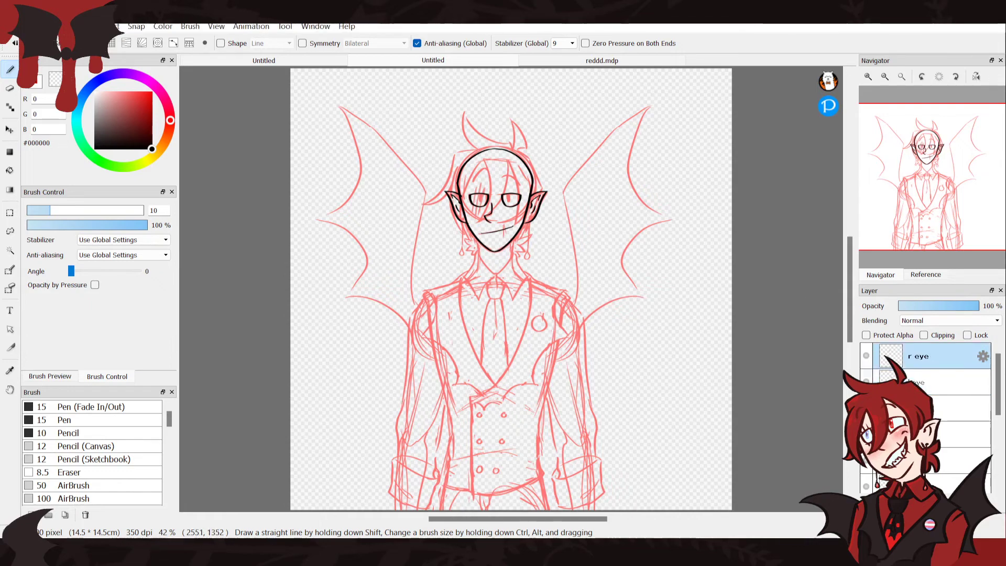
# Show the hair line art behind the head and select the layer beneath it
pyautogui.click(944, 383)
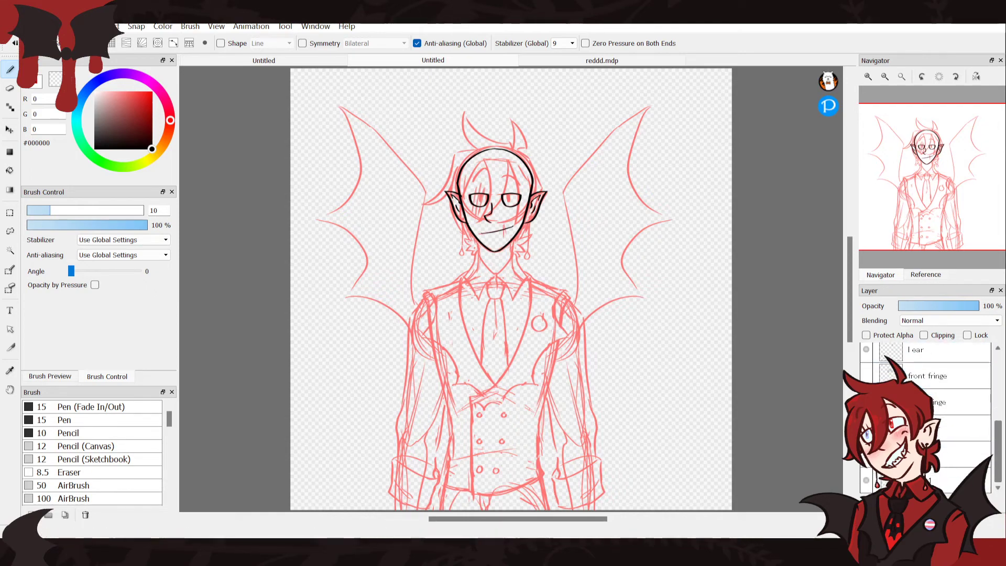
pyautogui.scroll(-5, 925, 419)
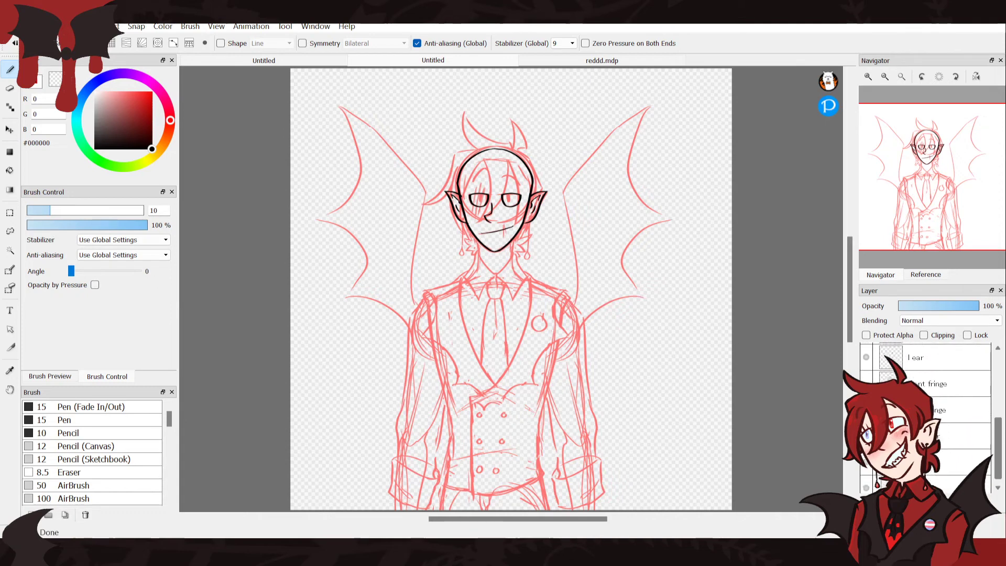
pyautogui.click(959, 454)
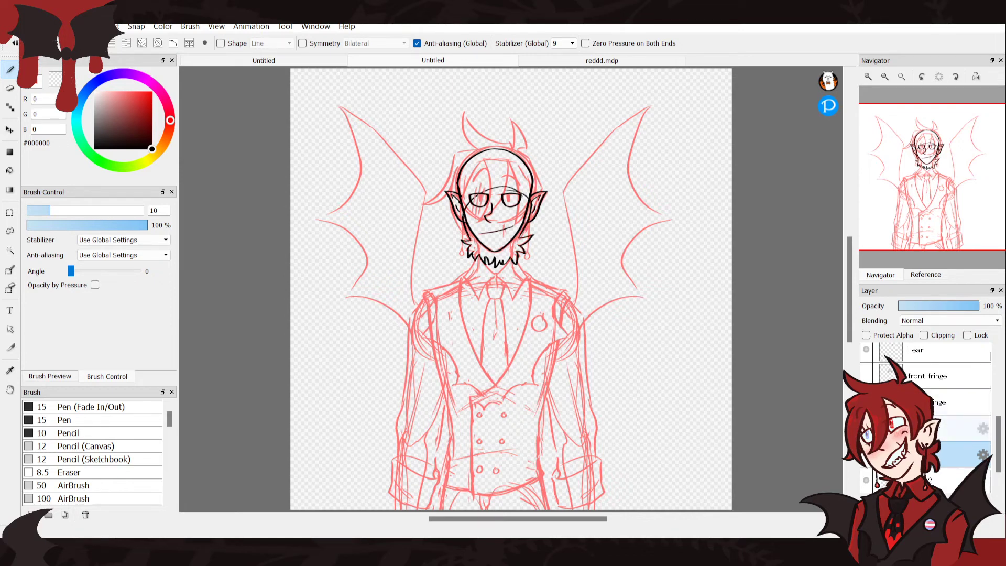
# Hide the eye, face, head, ear and red sketch layers, leaving only the hair line art shown
pyautogui.scroll(5, 925, 419)
pyautogui.scroll(2, 925, 419)
pyautogui.moveTo(866, 361); pyautogui.dragTo(866, 486)
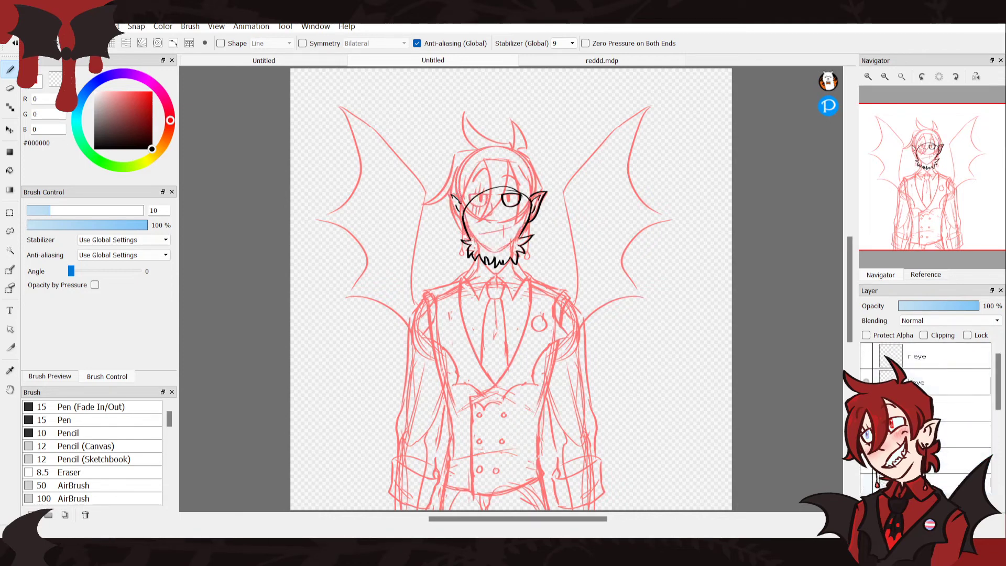
pyautogui.moveTo(998, 401); pyautogui.dragTo(998, 435)
pyautogui.scroll(-1, 925, 419)
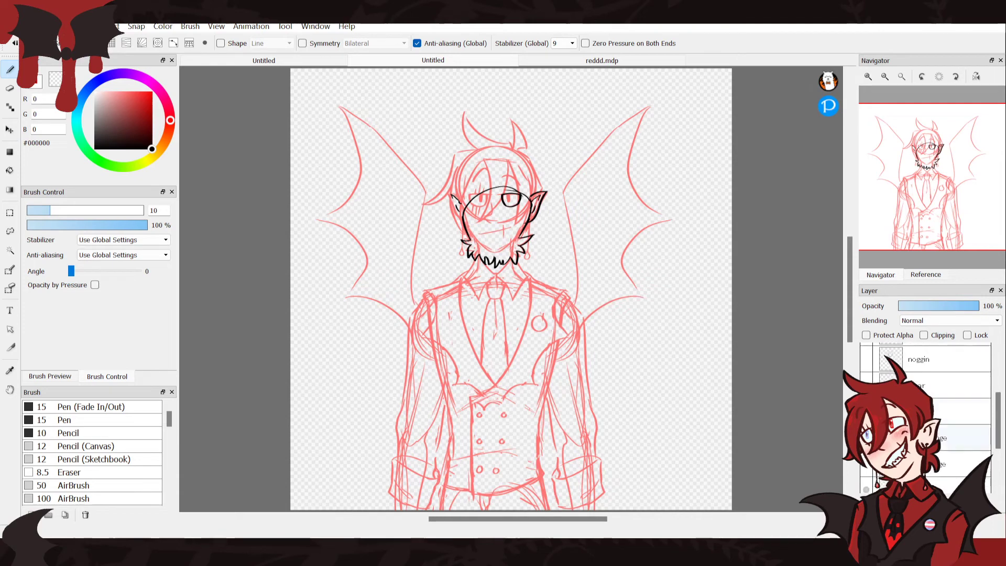
pyautogui.hotkey('ctrl', 'z')
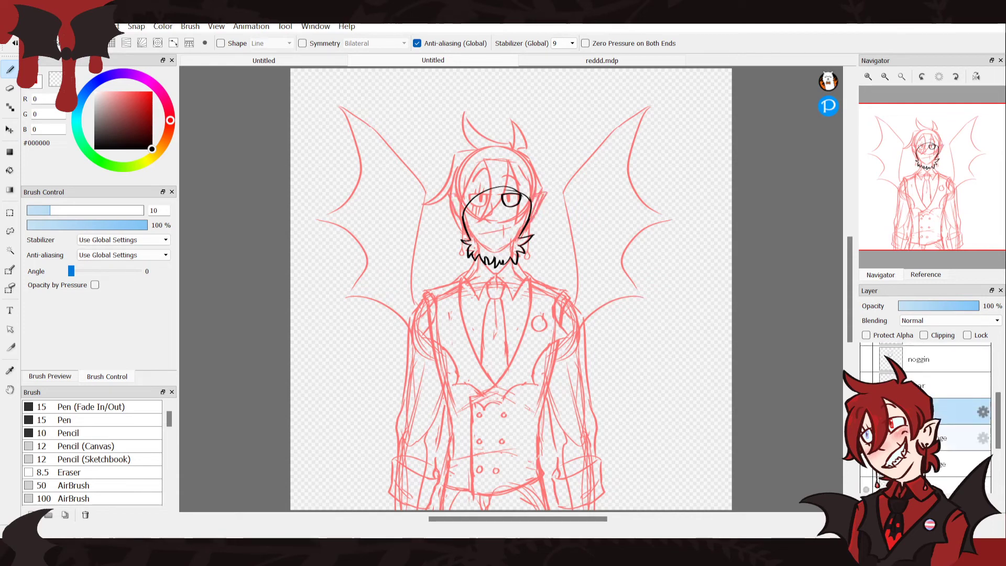
pyautogui.scroll(2, 925, 419)
pyautogui.hotkey('ctrl', 'z')
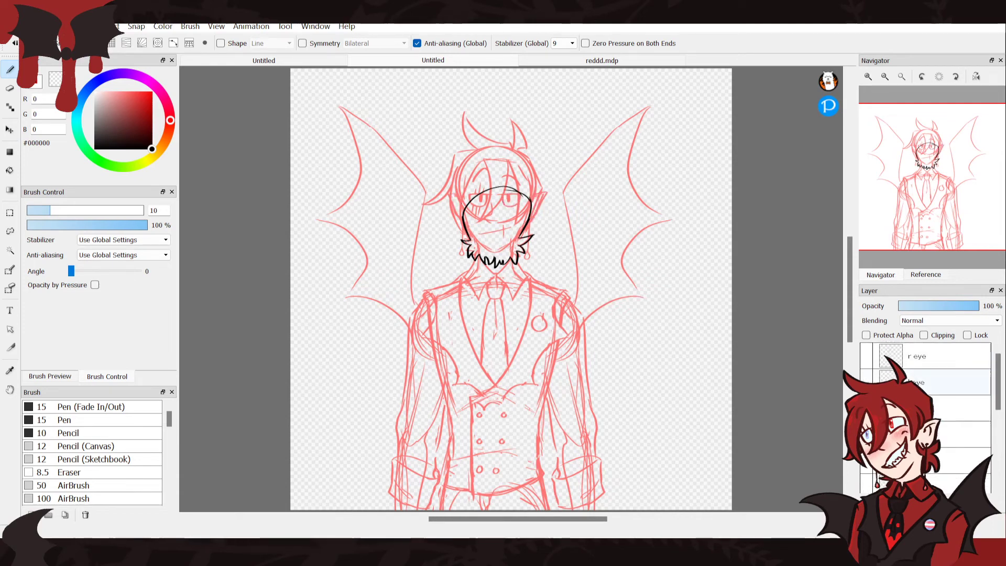
pyautogui.scroll(-3, 925, 419)
pyautogui.click(866, 481)
pyautogui.click(867, 428)
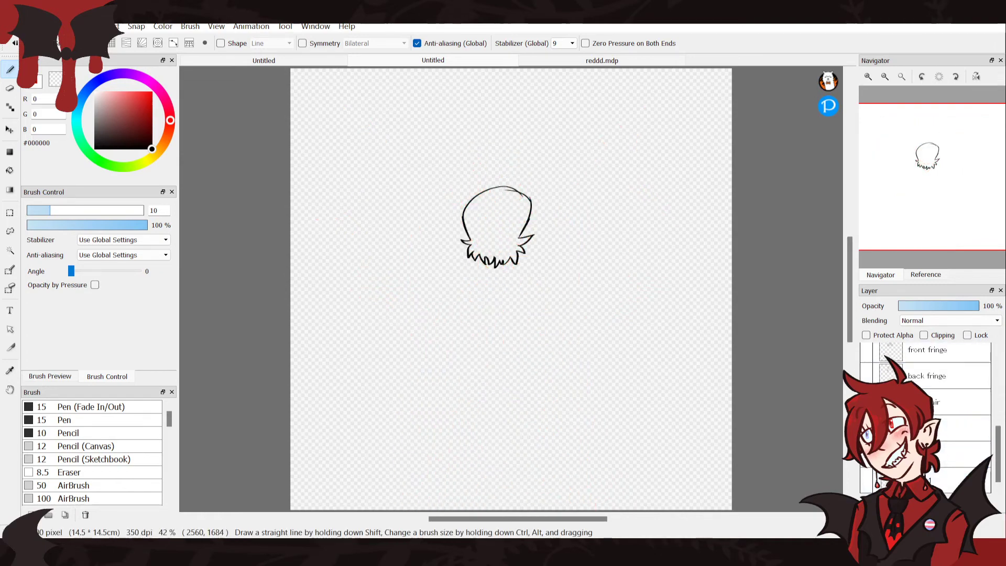
# Select the layer beneath the hair line art and load the full-body character image as the reference
pyautogui.click(957, 428)
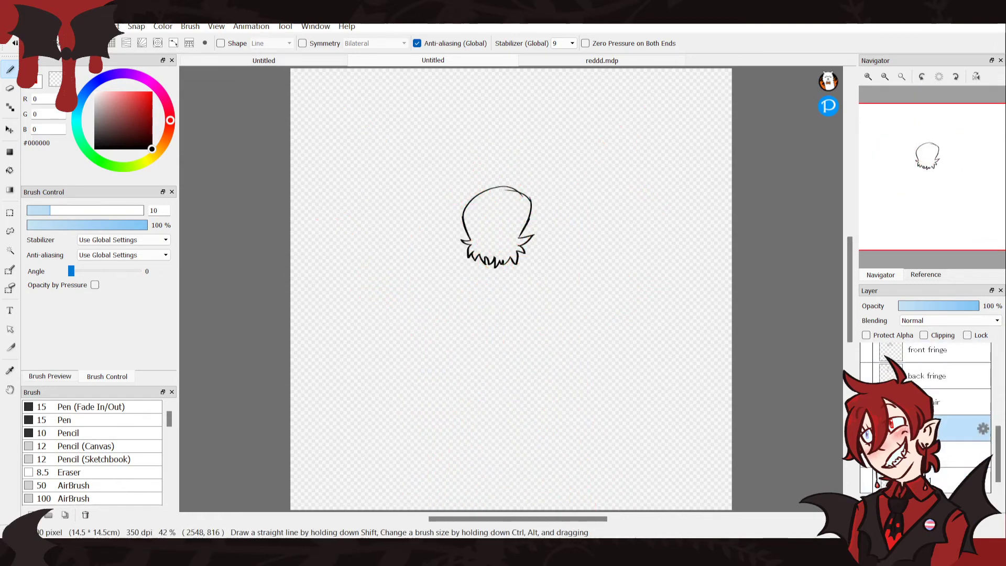
pyautogui.click(925, 275)
pyautogui.click(868, 76)
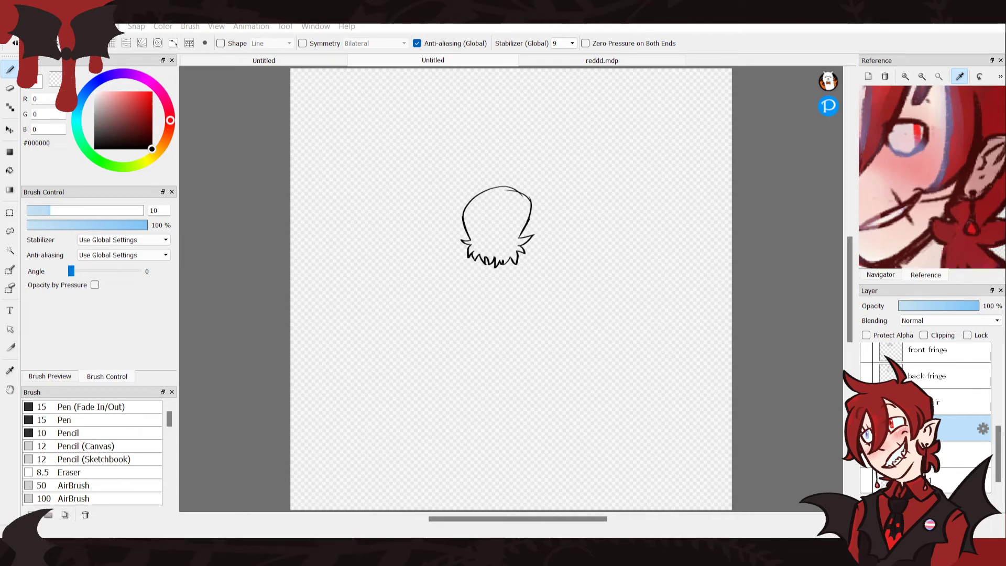
pyautogui.press('Return')
# Sample the hair's dark red #992727 from the reference image and fill the hair shape with it
pyautogui.click(906, 76)
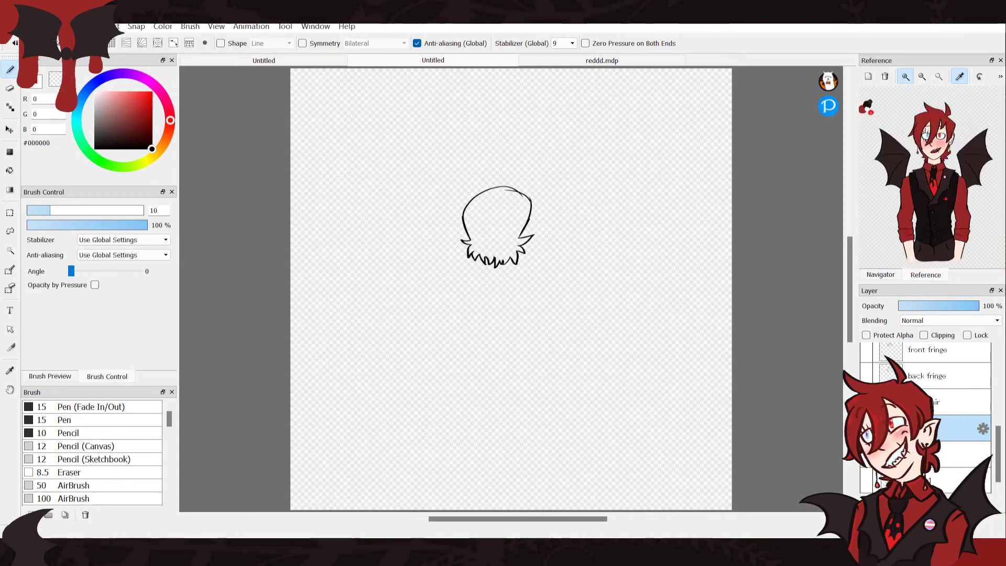
pyautogui.click(905, 76)
pyautogui.click(906, 76)
pyautogui.click(906, 76)
pyautogui.click(910, 98)
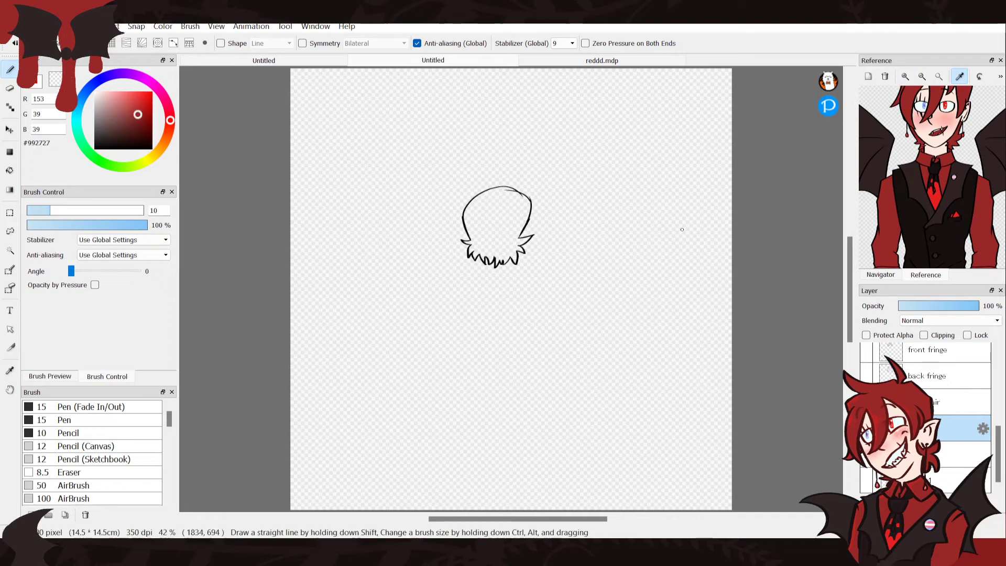
pyautogui.press('g')
pyautogui.click(514, 229)
pyautogui.press('b')
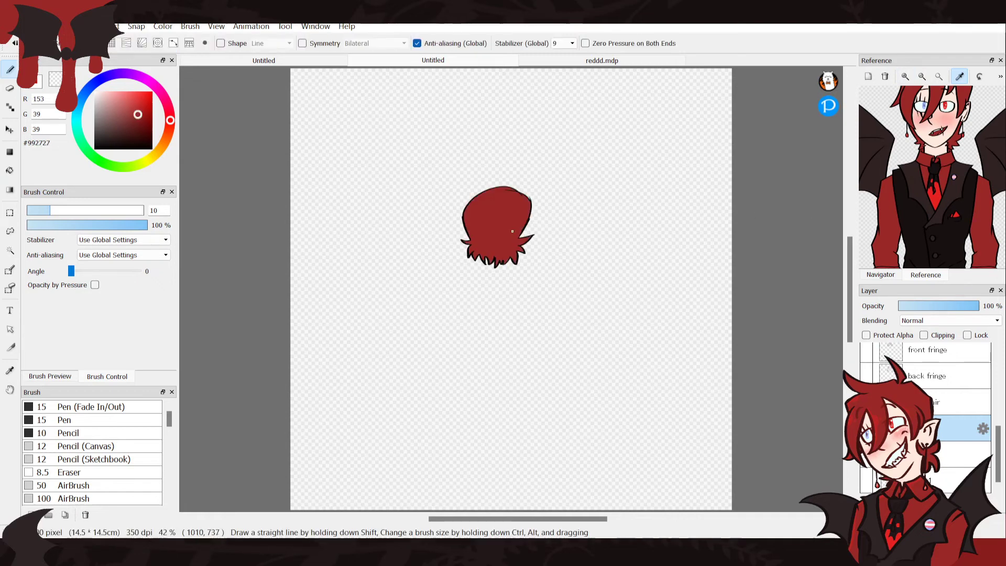
# Clean up the stray line ends on the hair's large viewer's-right tuft and patch the gap beneath with red
pyautogui.click(881, 274)
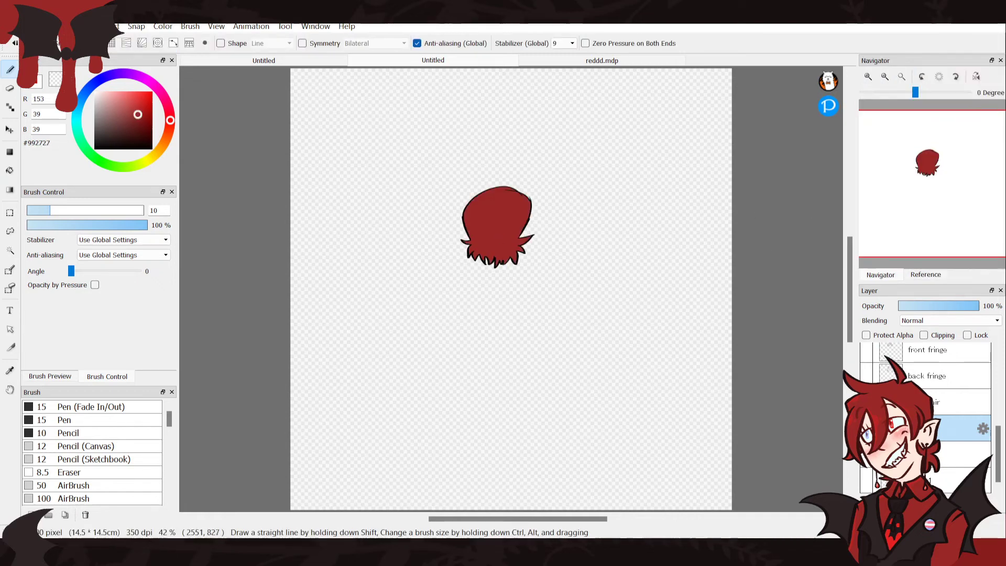
pyautogui.click(868, 77)
pyautogui.click(868, 77)
pyautogui.click(868, 77)
pyautogui.click(869, 76)
pyautogui.scroll(-5, 755, 229)
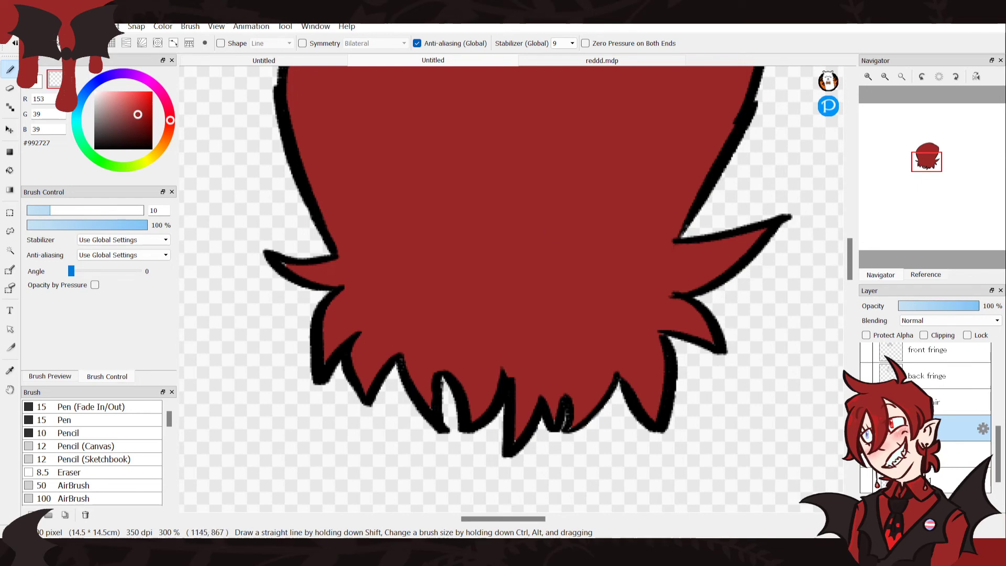
pyautogui.click(954, 402)
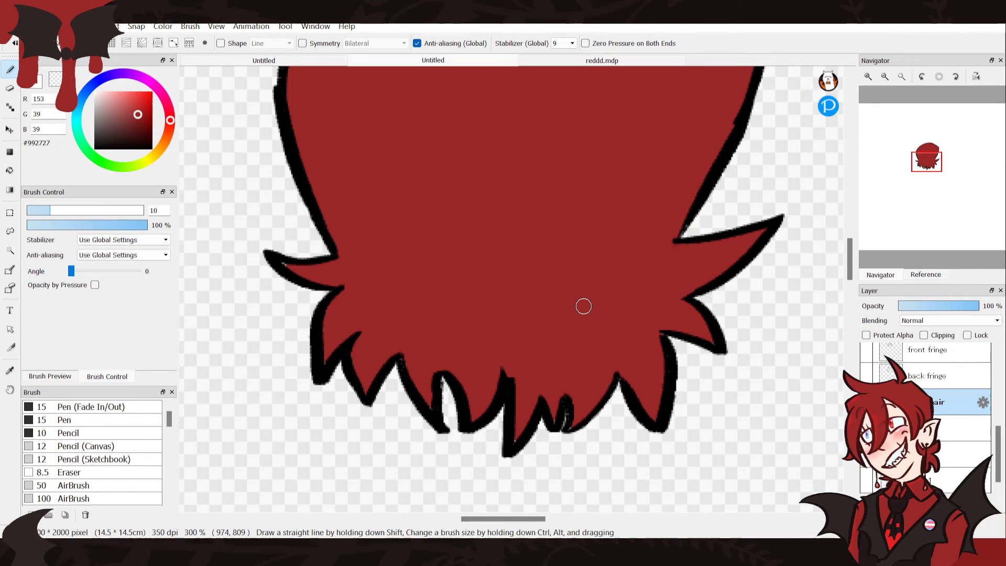
pyautogui.click(929, 428)
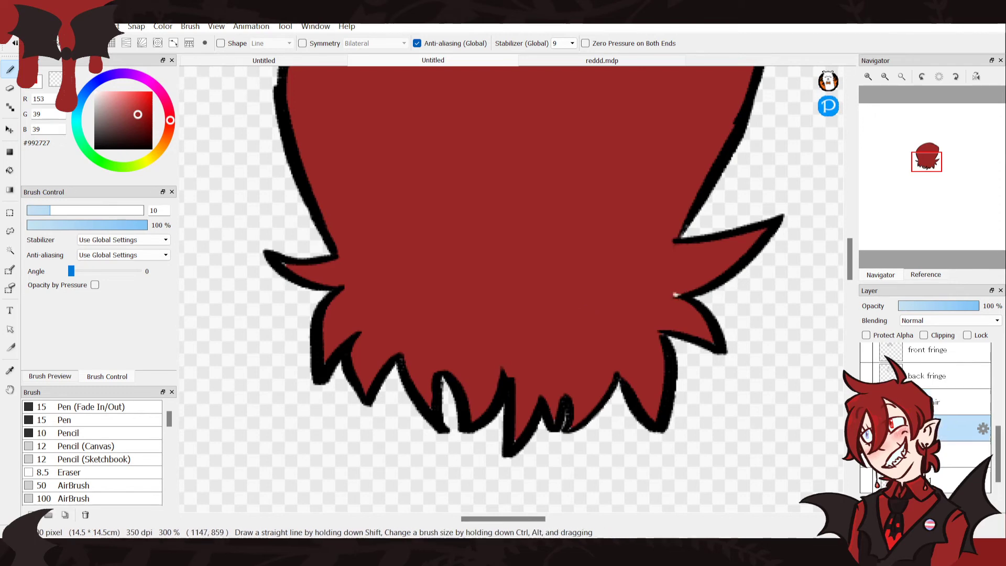
pyautogui.moveTo(671, 293); pyautogui.dragTo(682, 294)
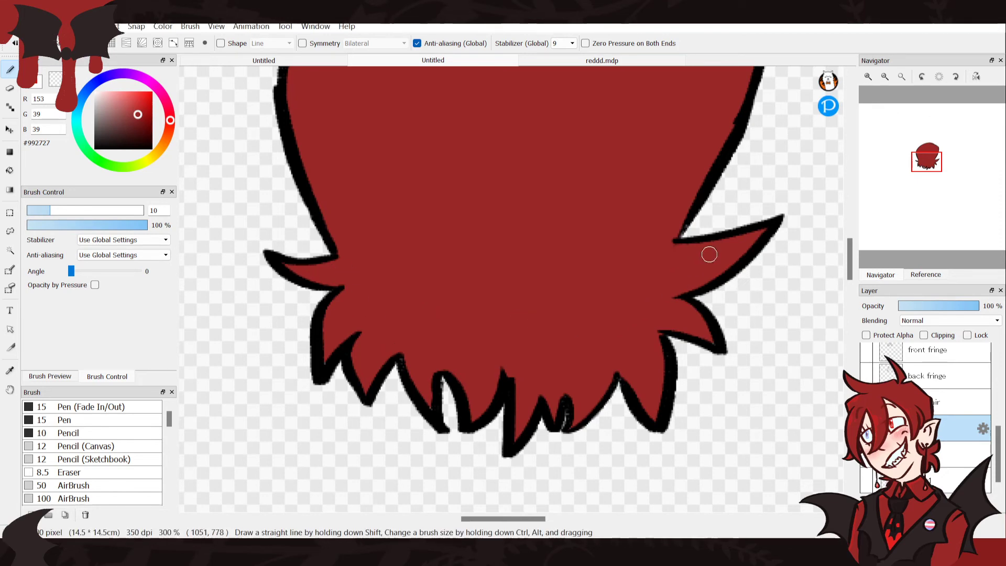
# Select the back hair line art layer and show the back fringe line art over it, keeping the front fringe hidden
pyautogui.click(885, 77)
pyautogui.click(885, 76)
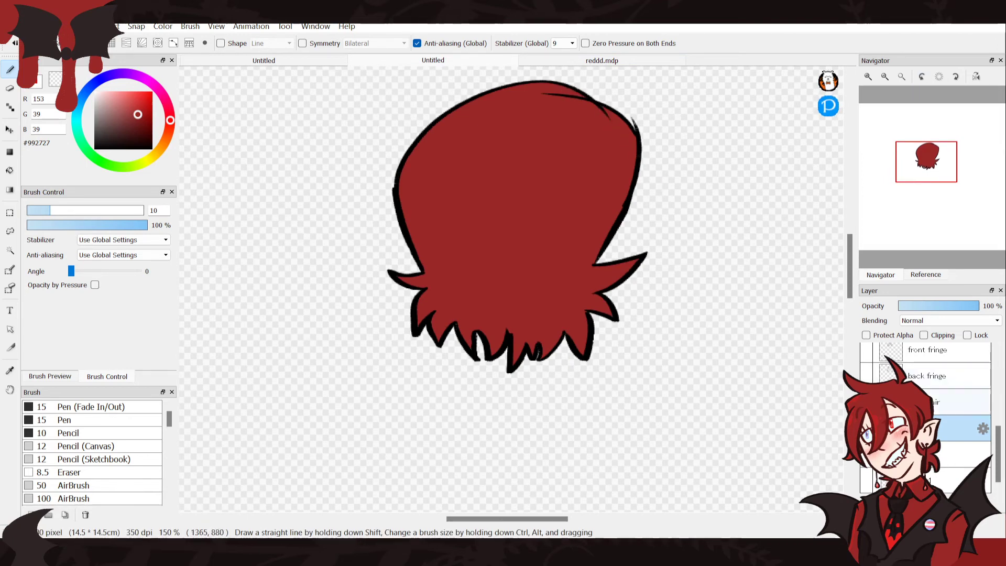
pyautogui.click(960, 402)
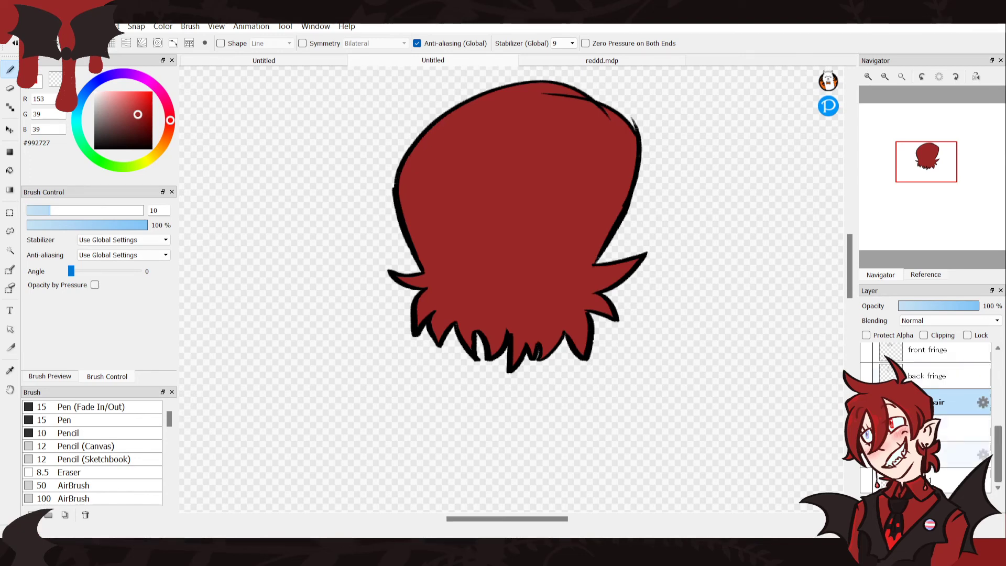
pyautogui.moveTo(998, 445); pyautogui.dragTo(998, 422)
pyautogui.click(866, 386)
pyautogui.click(866, 438)
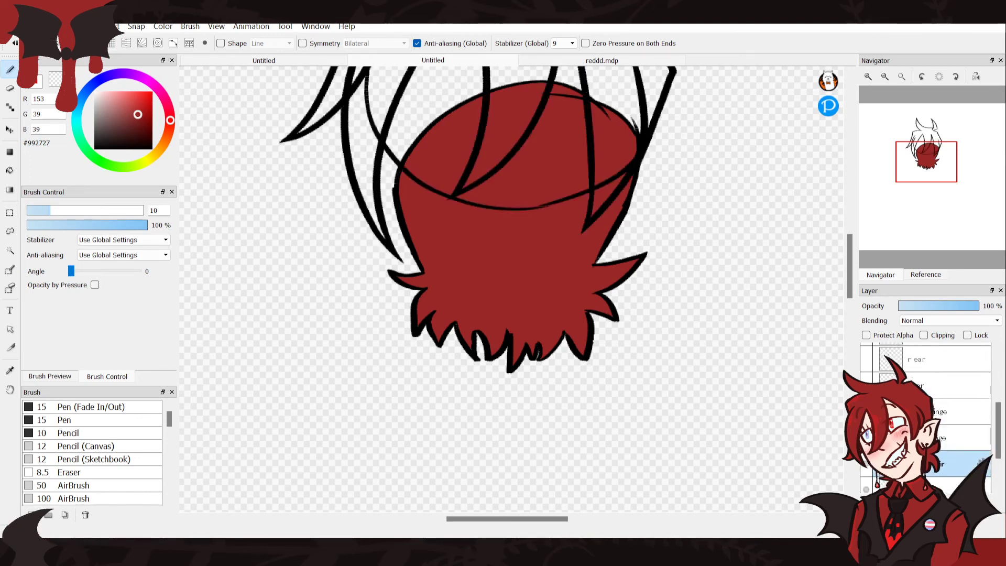
pyautogui.click(867, 438)
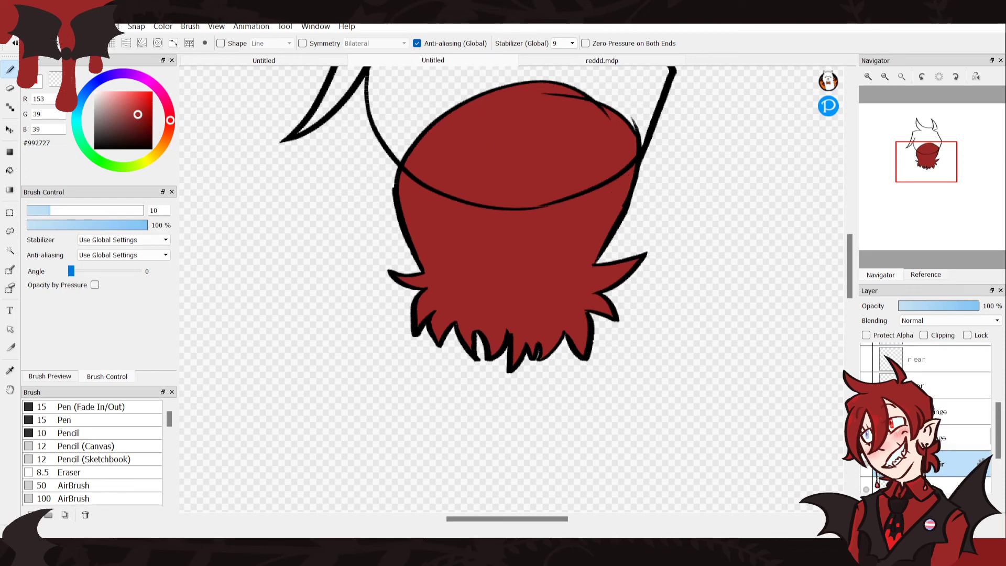
# Fill the area enclosed by the back fringe line art with the dark red #992727 on the back hair layer
pyautogui.moveTo(999, 425)
pyautogui.mouseDown()
pyautogui.moveTo(999, 411)
pyautogui.moveTo(999, 435)
pyautogui.mouseUp()
pyautogui.moveTo(922, 139); pyautogui.dragTo(926, 150)
pyautogui.press('g')
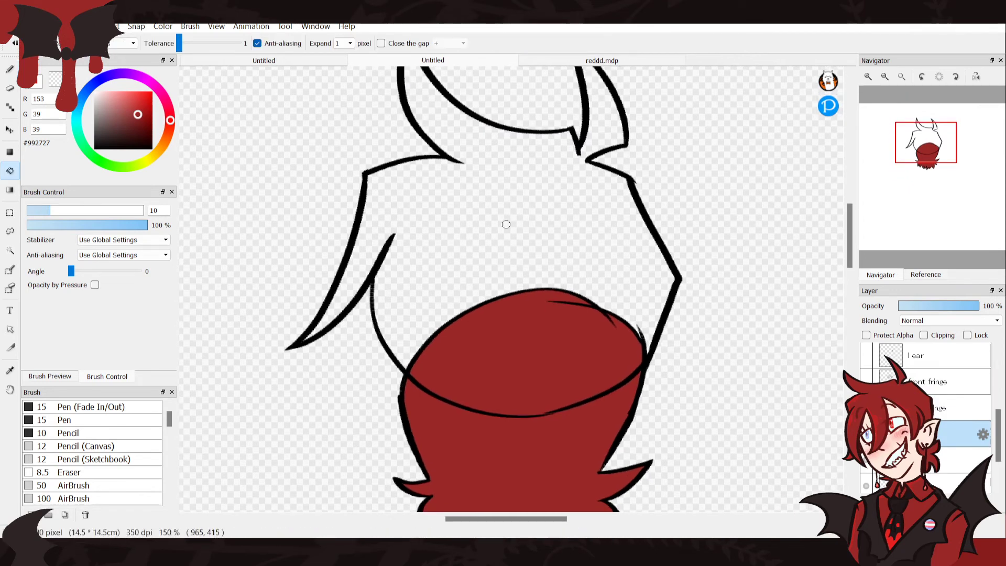
pyautogui.click(505, 225)
# Paint red over the back hair's upper outline where it crosses the filled fringe area, undoing the unwanted strokes
pyautogui.press('b')
pyautogui.moveTo(648, 330); pyautogui.dragTo(617, 377)
pyautogui.hotkey('ctrl', 'z')
pyautogui.hotkey('ctrl', 'z')
pyautogui.hotkey('ctrl', 'z')
pyautogui.hotkey('ctrl', 'z')
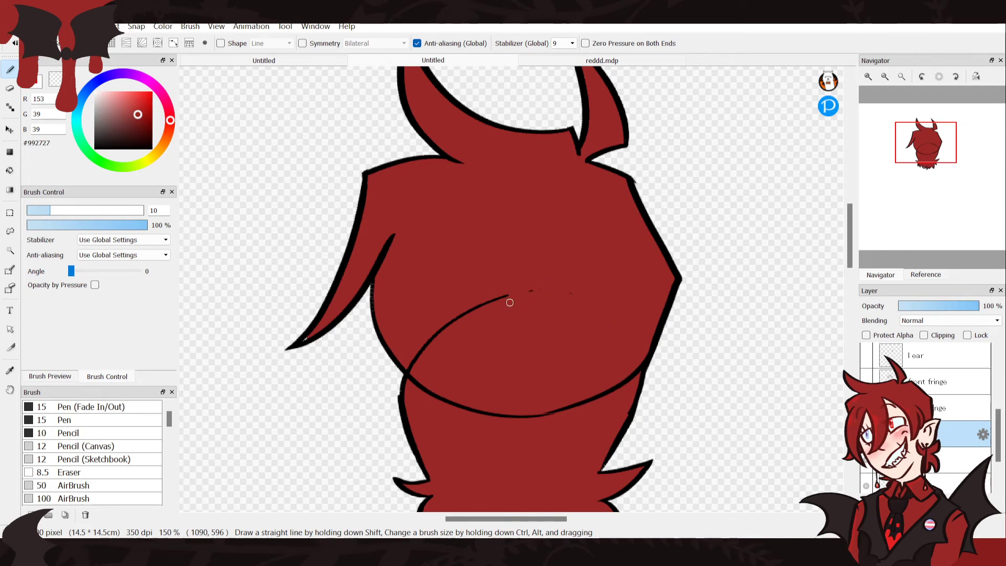
pyautogui.moveTo(483, 306)
pyautogui.mouseDown()
pyautogui.moveTo(445, 322)
pyautogui.moveTo(424, 350)
pyautogui.moveTo(436, 321)
pyautogui.moveTo(407, 361)
pyautogui.mouseUp()
# Paint over the back fringe's lower curved line on the back fringe layer with red to merge it with the back hair
pyautogui.press('g')
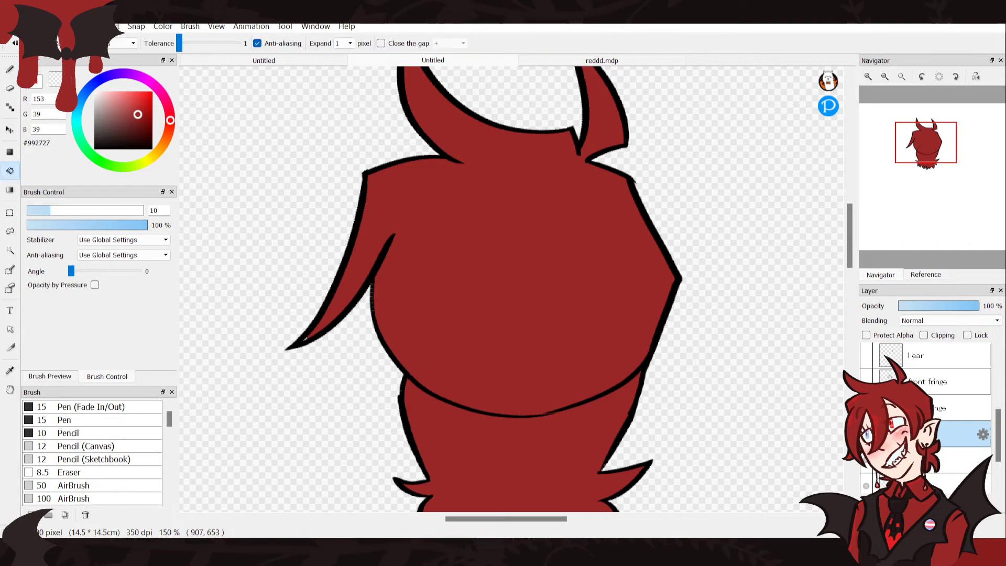
pyautogui.press('b')
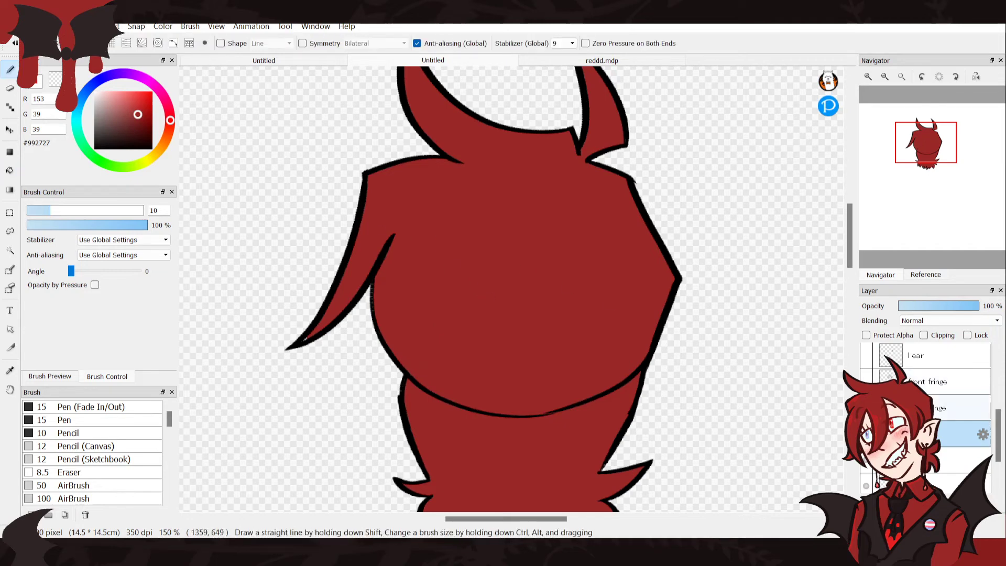
pyautogui.click(912, 408)
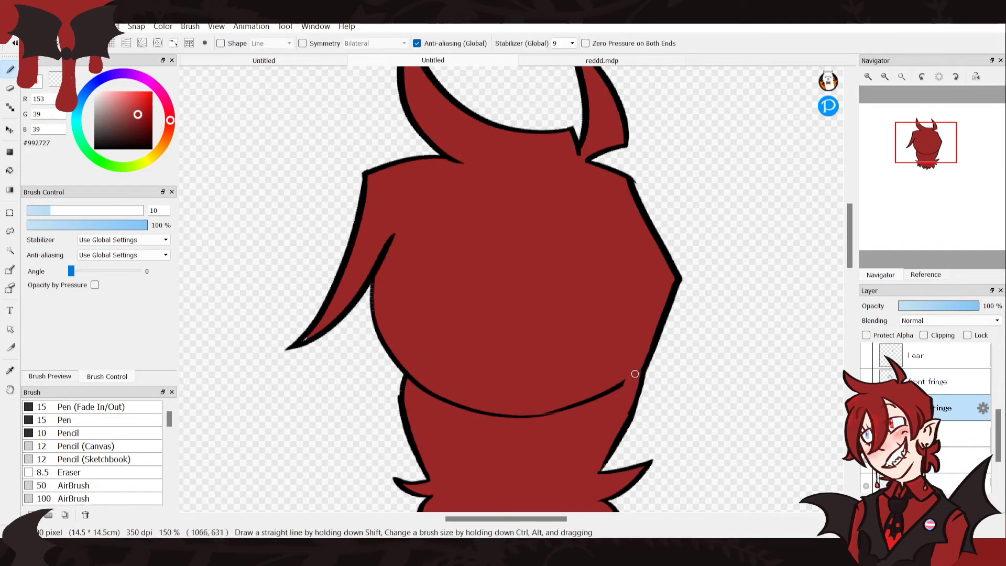
pyautogui.moveTo(409, 373)
pyautogui.mouseDown()
pyautogui.moveTo(430, 389)
pyautogui.moveTo(423, 395)
pyautogui.moveTo(457, 417)
pyautogui.moveTo(438, 394)
pyautogui.moveTo(509, 417)
pyautogui.moveTo(561, 417)
pyautogui.moveTo(552, 414)
pyautogui.moveTo(611, 392)
pyautogui.moveTo(559, 410)
pyautogui.mouseUp()
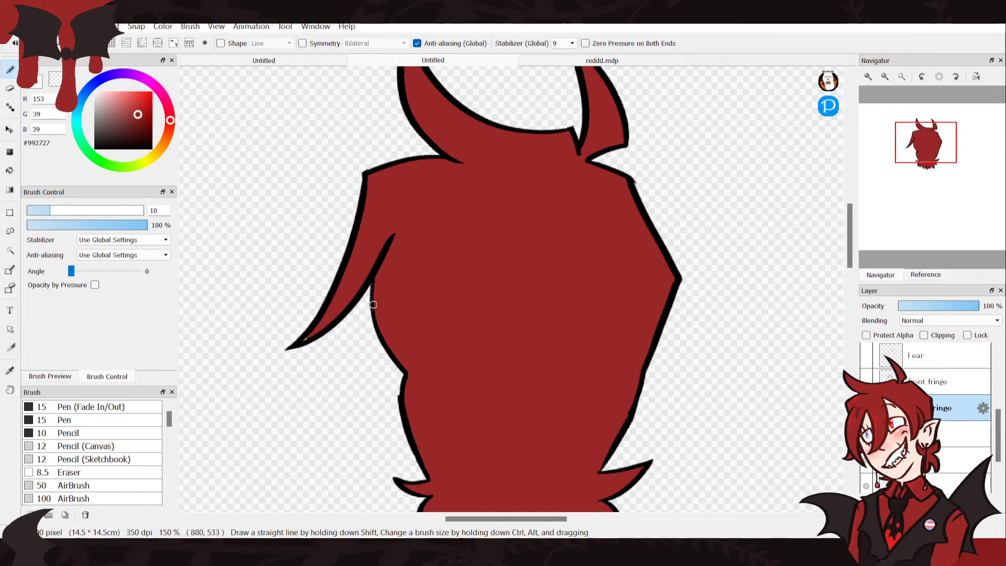
# Undo the recent erasing along the curved line that crosses the lower part of the hair
pyautogui.hotkey('ctrl', 'z')
pyautogui.click(925, 434)
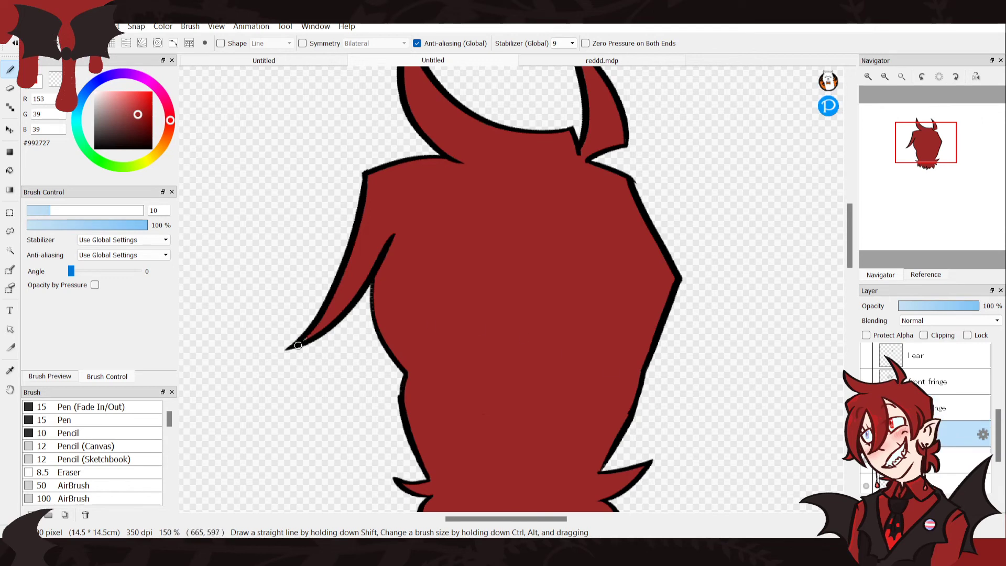
pyautogui.moveTo(920, 166); pyautogui.dragTo(923, 144)
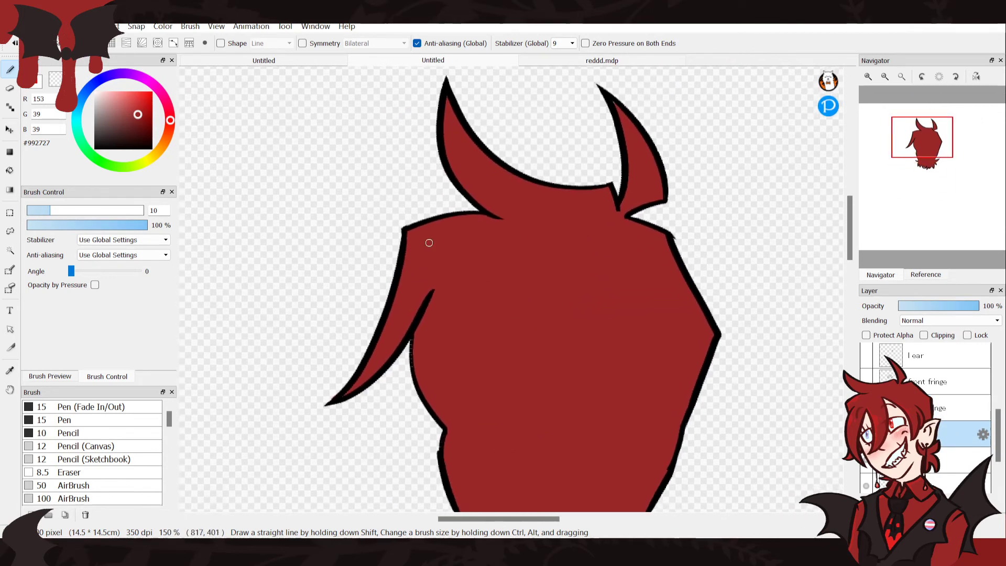
pyautogui.hotkey('ctrl', 'z')
pyautogui.hotkey('ctrl', 'z')
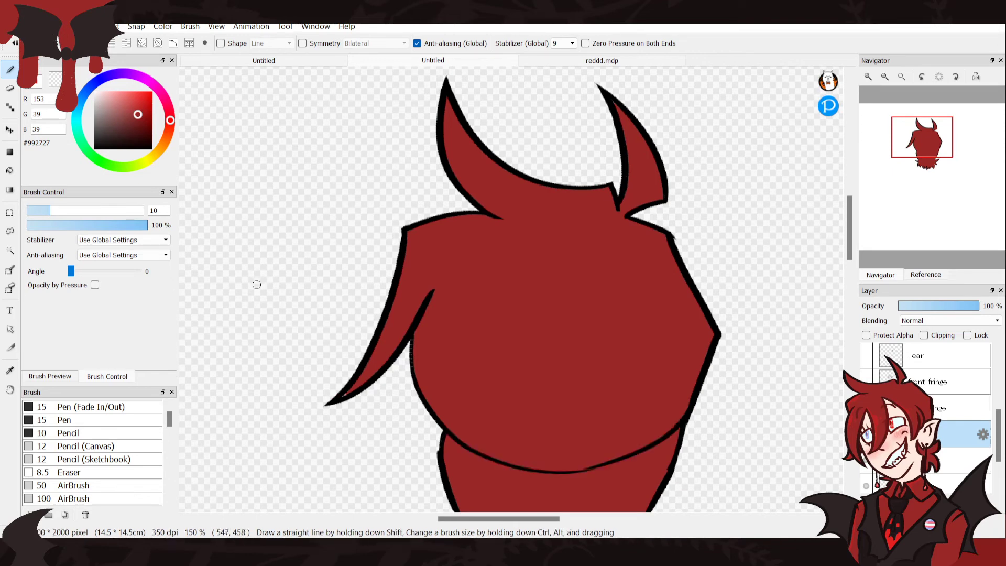
# Lasso the curved line across the lower hair, delete it from the mid fringe layer and clear the selection
pyautogui.click(10, 231)
pyautogui.moveTo(449, 420); pyautogui.dragTo(520, 511)
pyautogui.moveTo(681, 419); pyautogui.dragTo(449, 422)
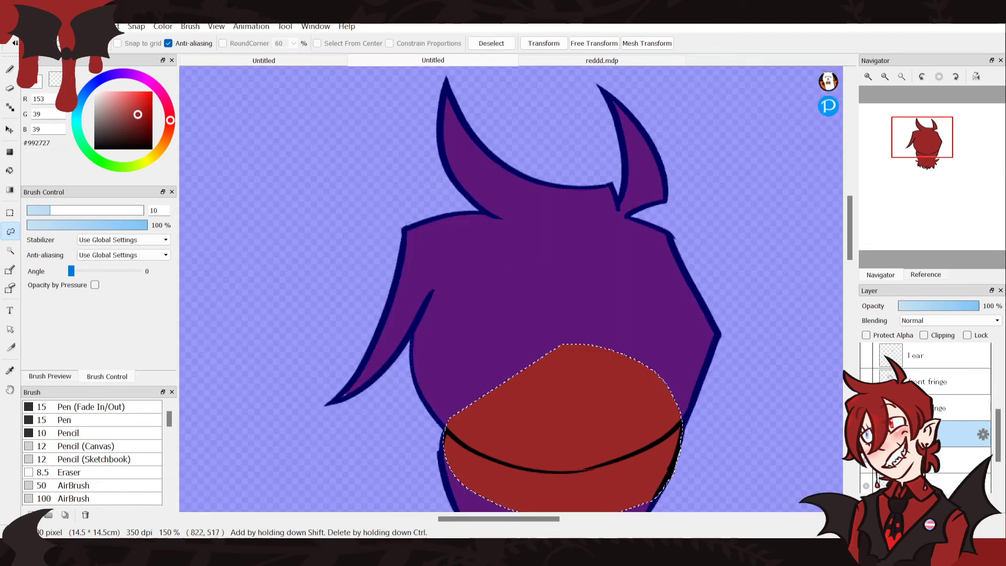
pyautogui.press('Delete')
pyautogui.click(964, 407)
pyautogui.press('Delete')
pyautogui.click(295, 396)
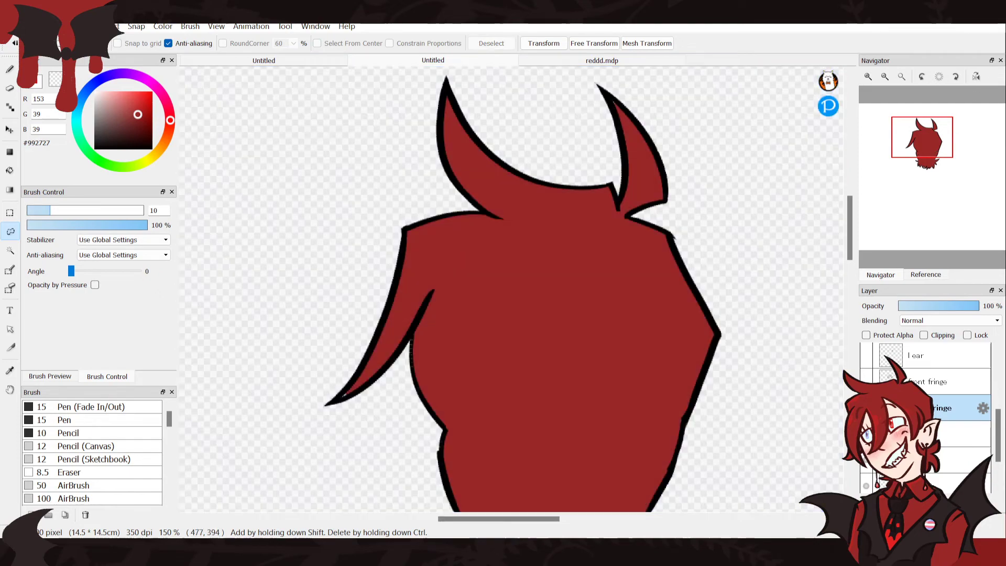
# Hide the back hair layers and display only the front fringe, the mid fringe and the mid fringe's red fill
pyautogui.click(10, 69)
pyautogui.click(964, 434)
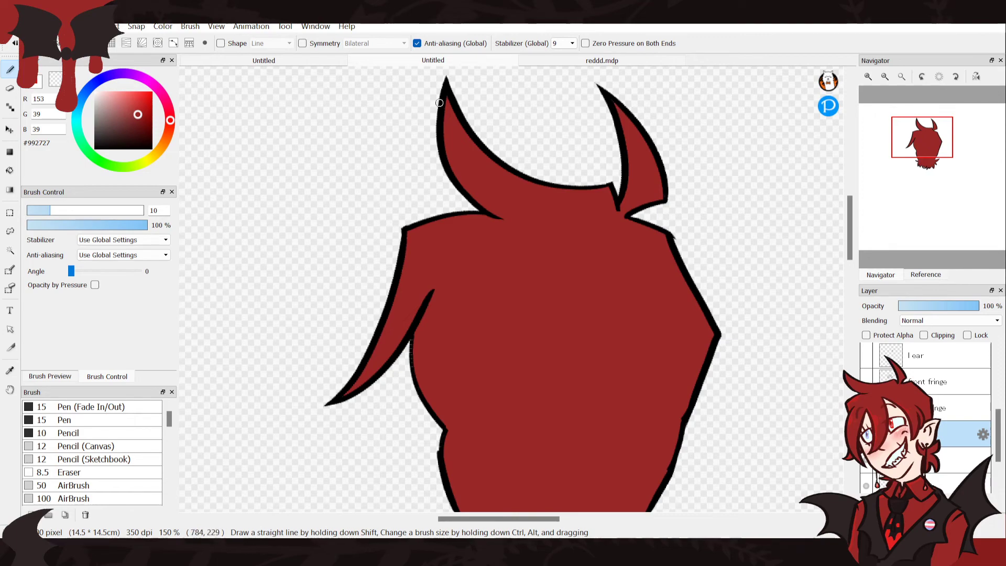
pyautogui.click(886, 76)
pyautogui.click(885, 77)
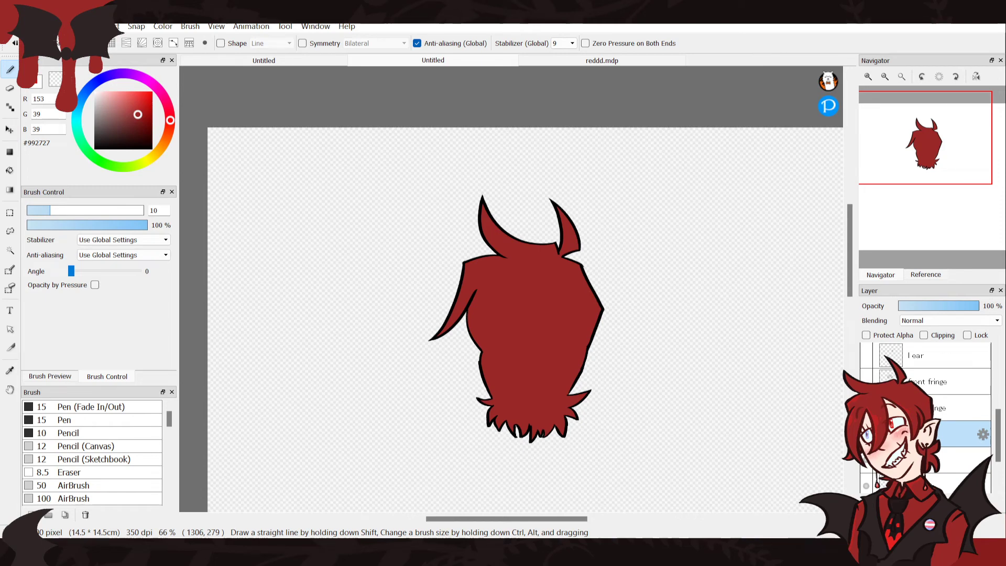
pyautogui.click(866, 408)
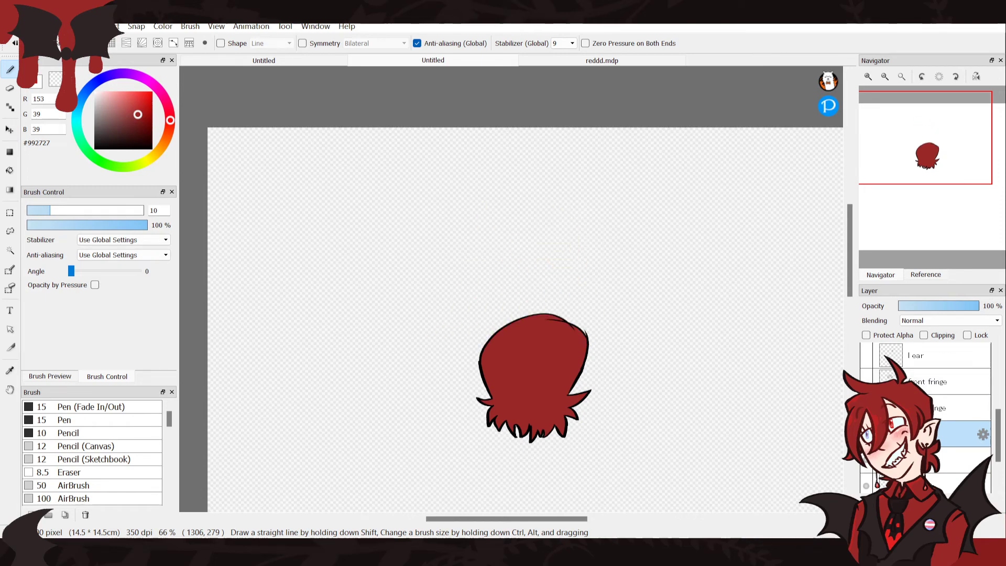
pyautogui.click(866, 486)
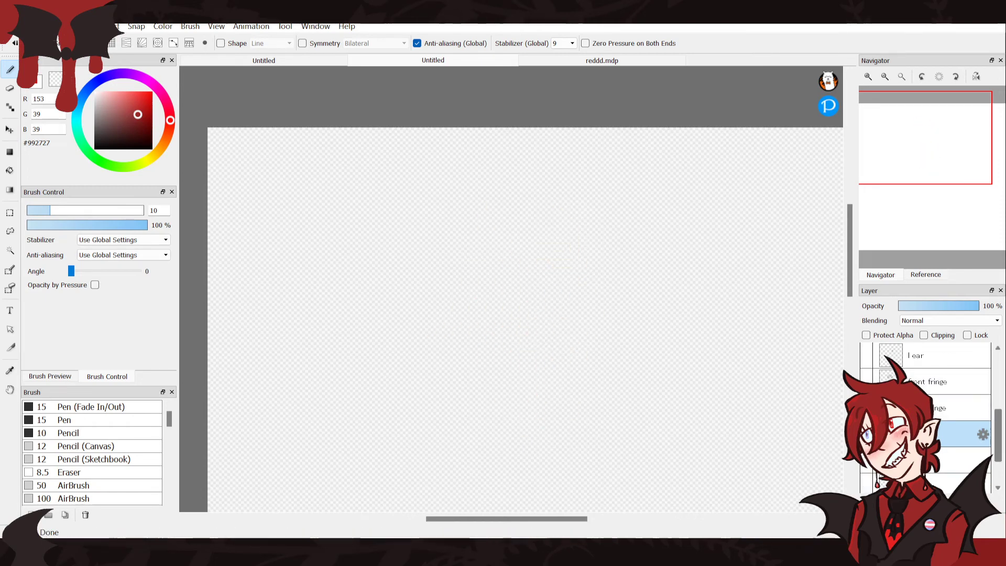
pyautogui.scroll(2, 925, 420)
pyautogui.click(866, 423)
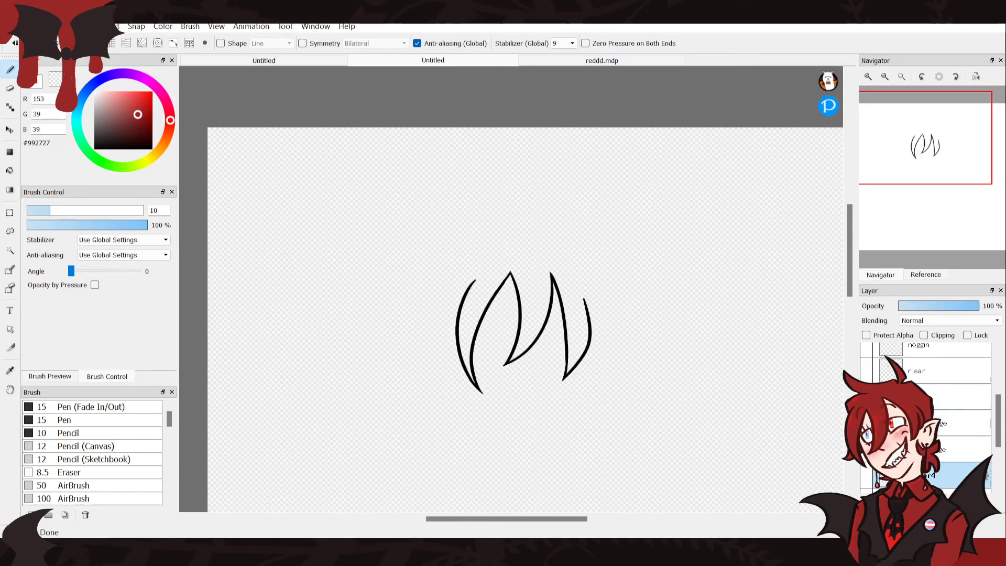
pyautogui.click(867, 398)
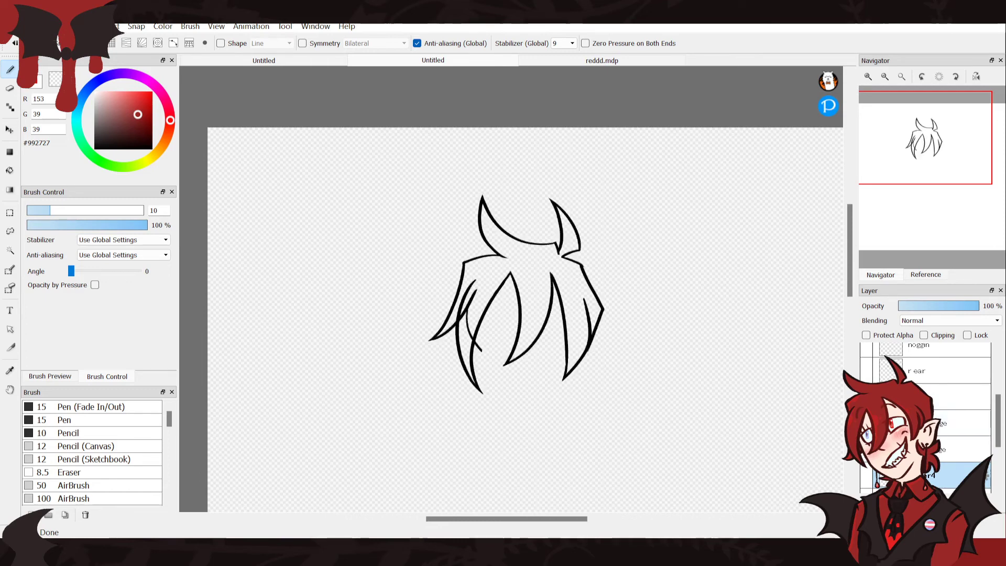
pyautogui.hotkey('ctrl', 'v')
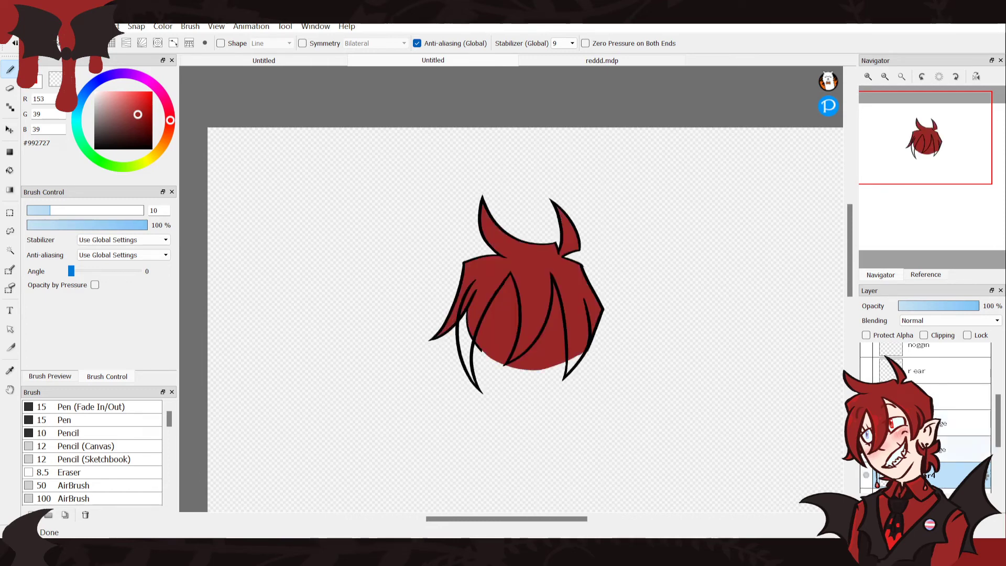
# Add a new layer between the front fringe and mid fringe layers, and hide the mid fringe's red fill
pyautogui.click(958, 450)
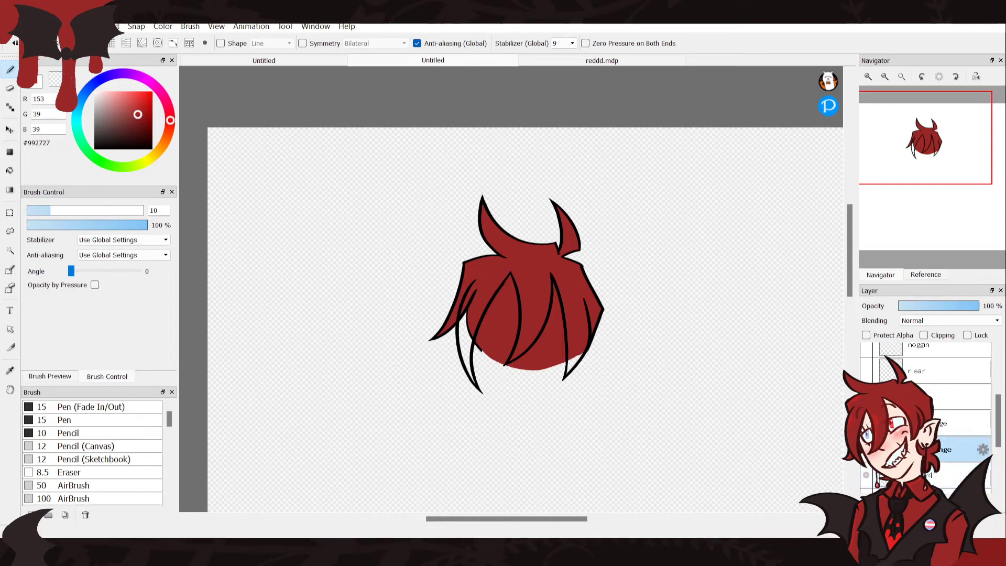
pyautogui.click(869, 515)
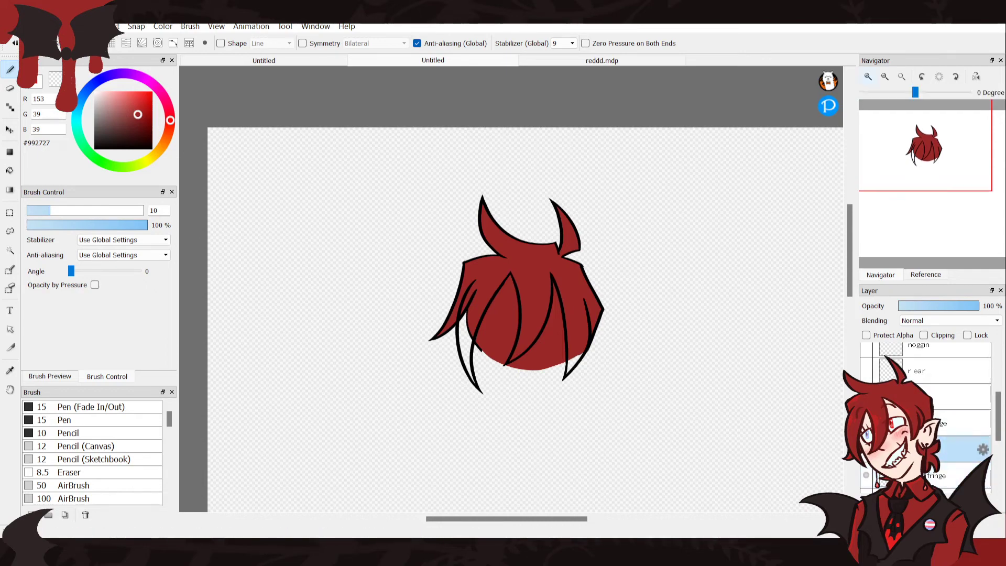
pyautogui.click(869, 77)
pyautogui.click(868, 77)
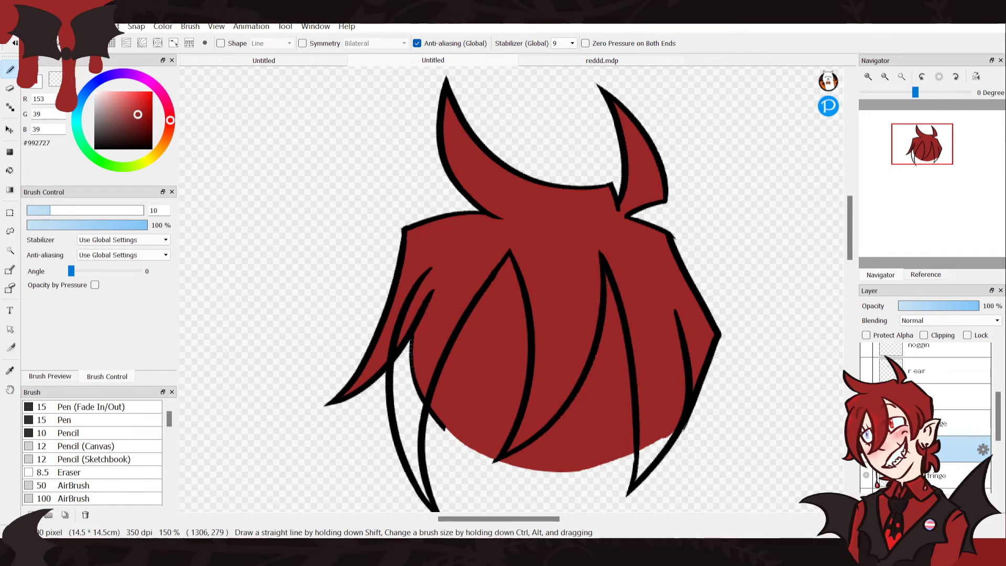
pyautogui.click(939, 475)
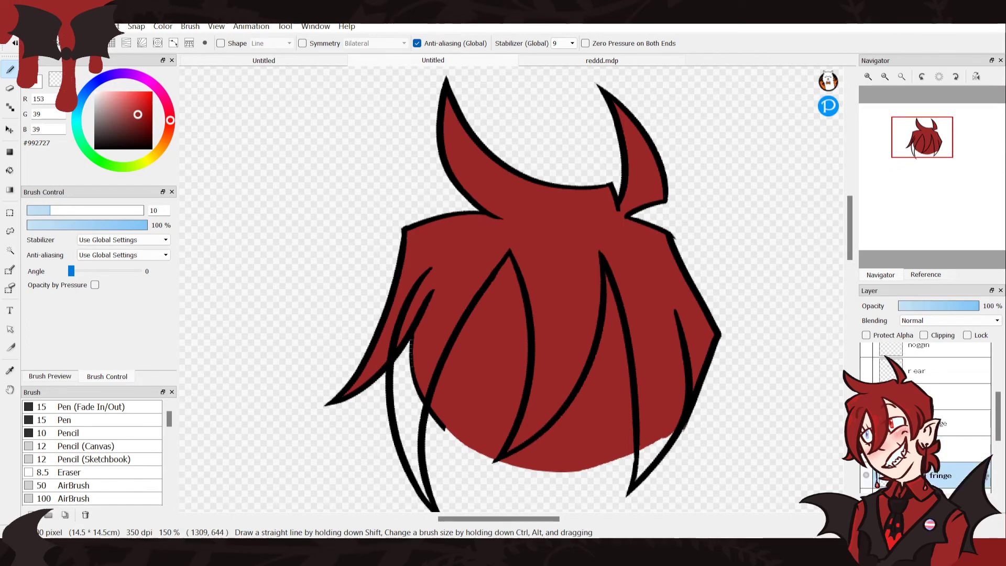
pyautogui.press('Delete')
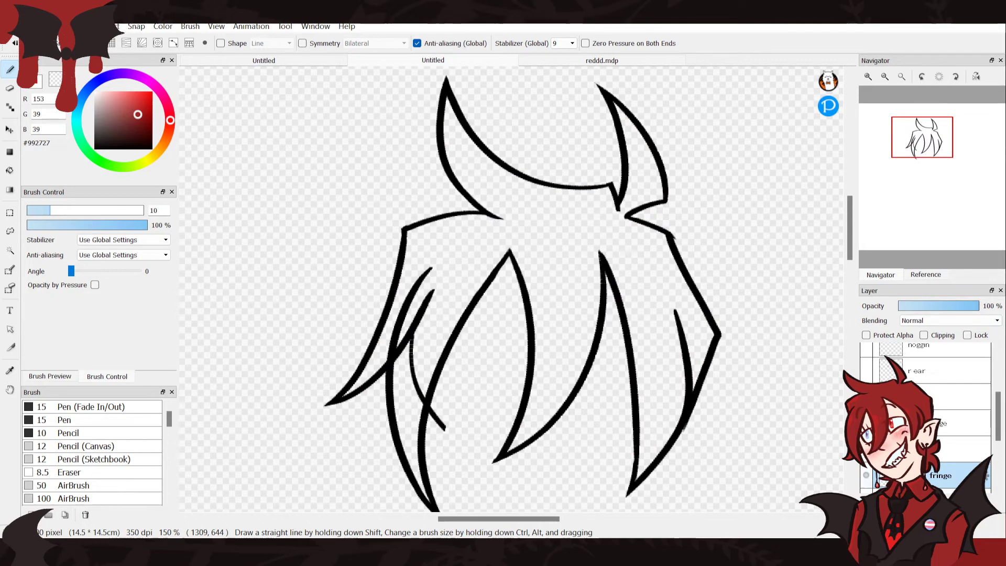
pyautogui.click(866, 476)
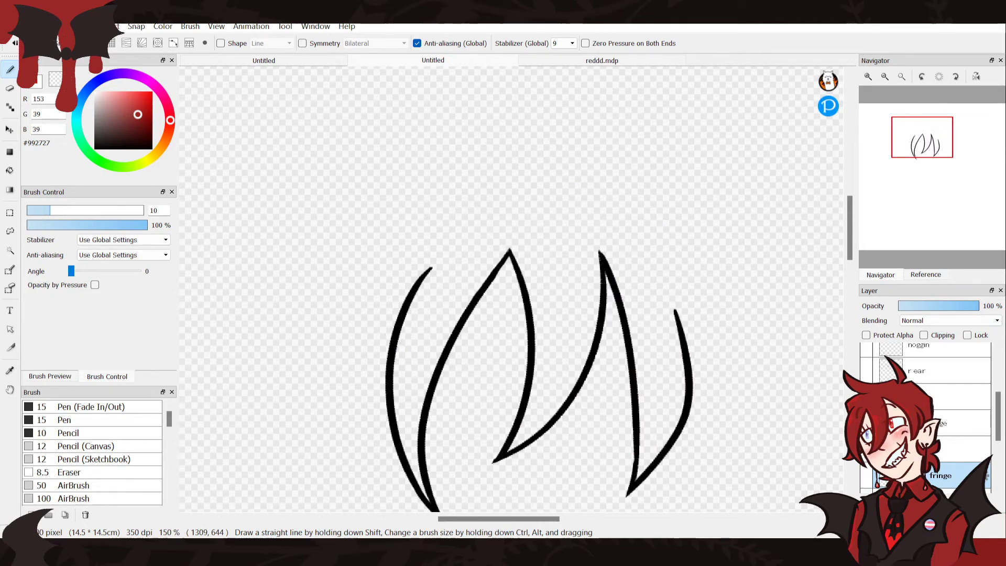
pyautogui.click(867, 475)
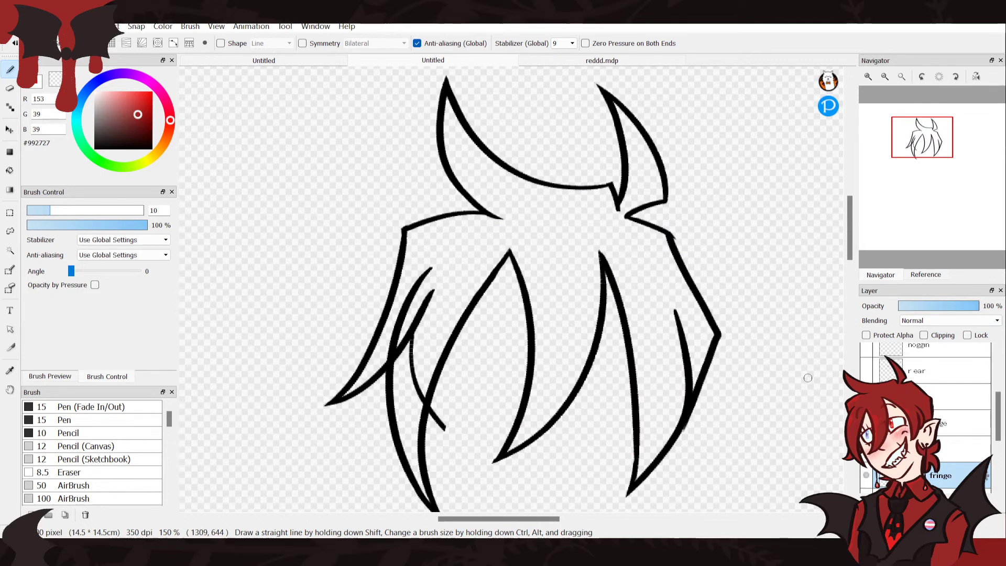
pyautogui.moveTo(674, 317); pyautogui.dragTo(564, 220)
pyautogui.moveTo(425, 270)
pyautogui.mouseDown()
pyautogui.moveTo(567, 228)
pyautogui.moveTo(591, 232)
pyautogui.moveTo(549, 228)
pyautogui.mouseUp()
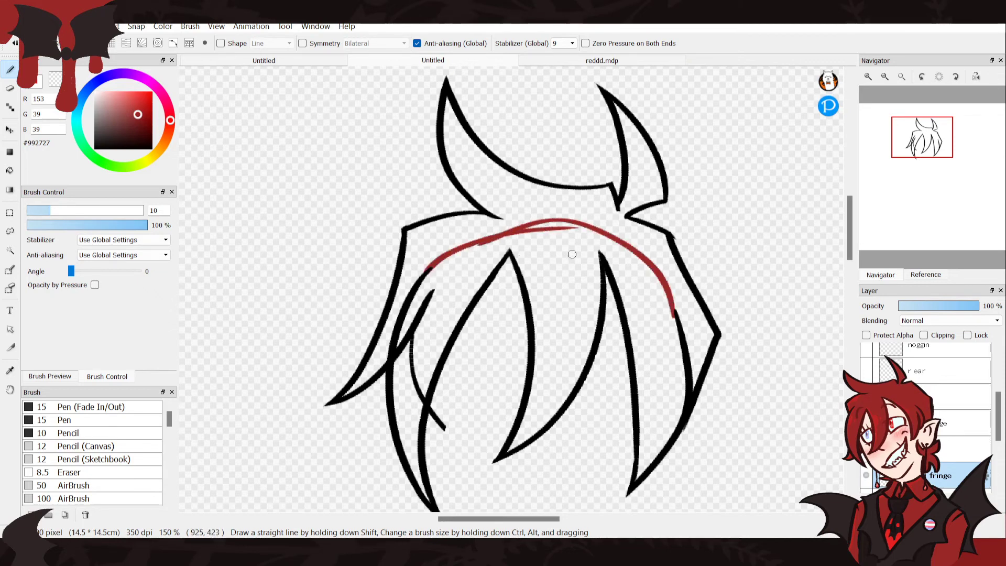
pyautogui.hotkey('ctrl', 'z')
pyautogui.hotkey('ctrl', 'z')
pyautogui.moveTo(678, 315); pyautogui.dragTo(473, 241)
pyautogui.moveTo(424, 277)
pyautogui.mouseDown()
pyautogui.moveTo(462, 243)
pyautogui.moveTo(545, 233)
pyautogui.mouseUp()
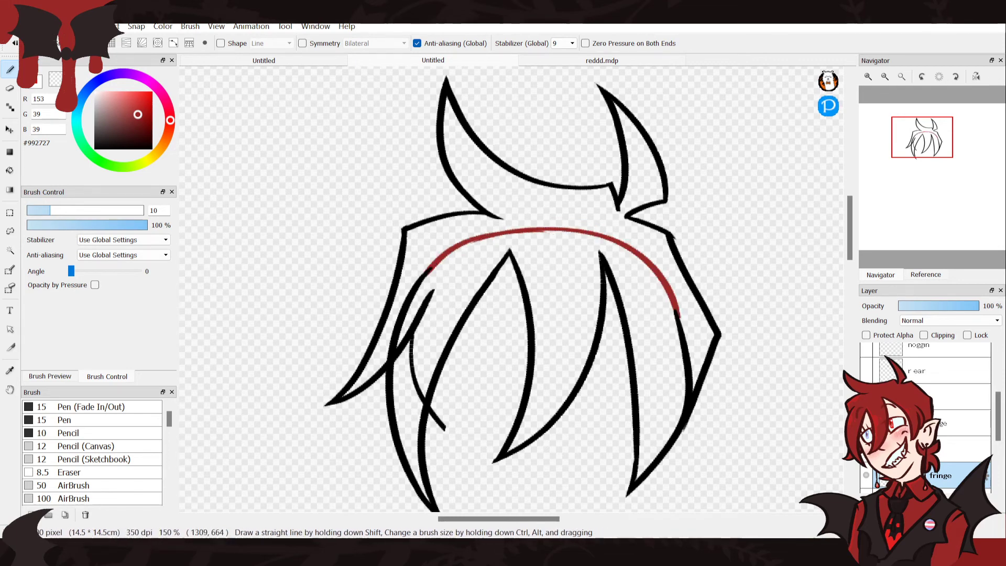
pyautogui.moveTo(999, 420)
pyautogui.mouseDown()
pyautogui.moveTo(999, 441)
pyautogui.moveTo(998, 431)
pyautogui.mouseUp()
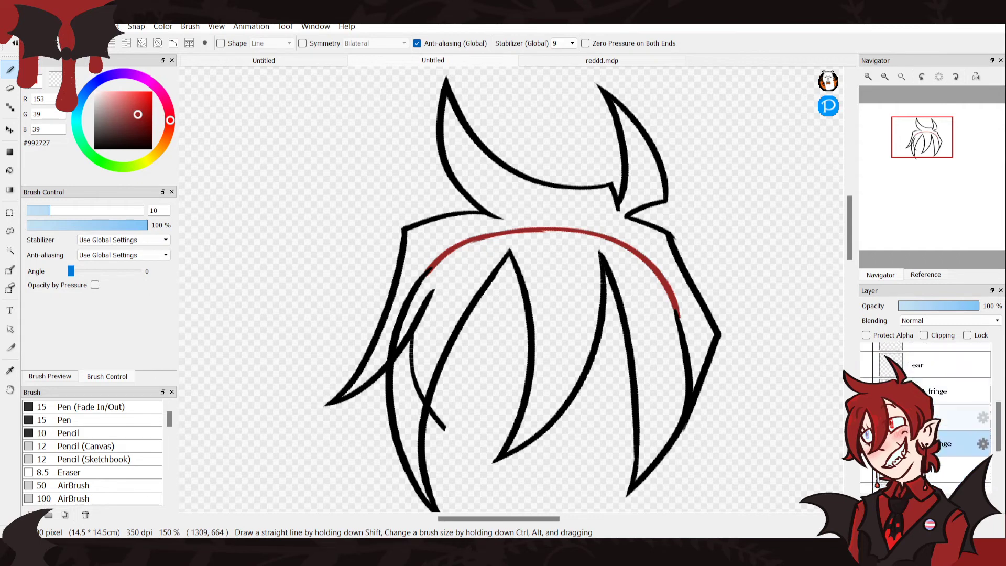
pyautogui.hotkey('ctrl', 'z')
pyautogui.hotkey('ctrl', 'z')
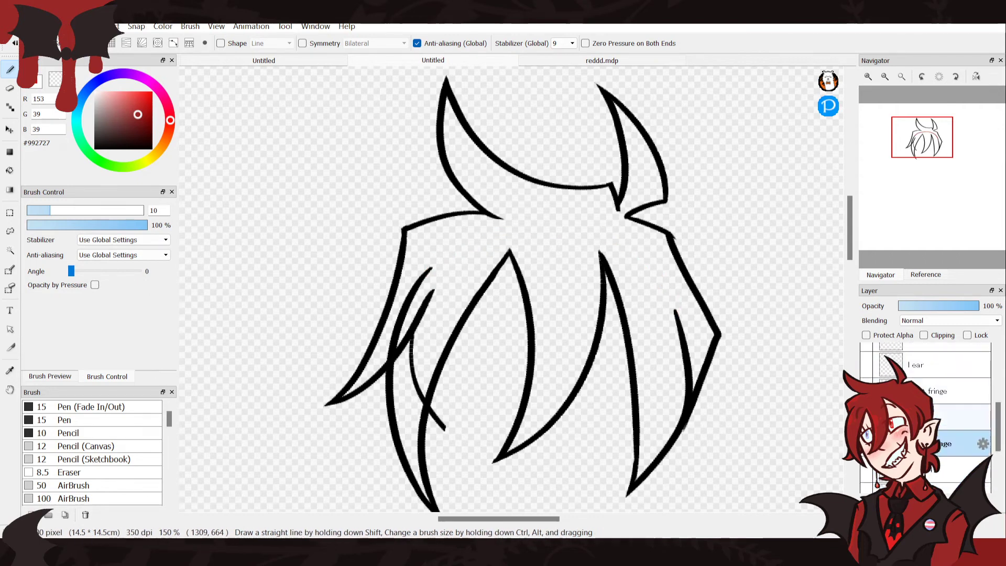
# On the new layer, close the top of the front fringe with a #992727 arc joining its two outer strands
pyautogui.click(964, 418)
pyautogui.moveTo(675, 315); pyautogui.dragTo(482, 246)
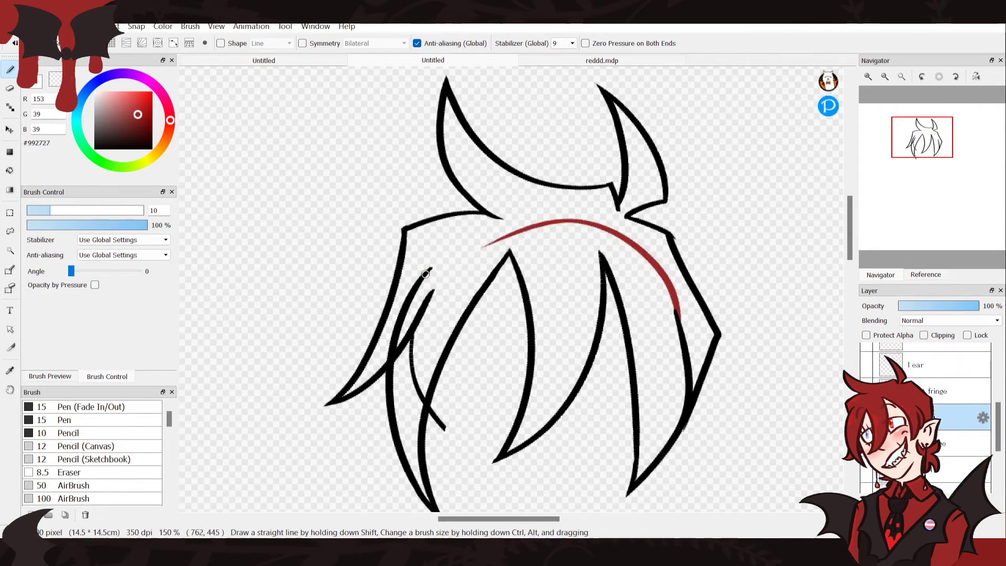
pyautogui.moveTo(426, 275); pyautogui.dragTo(627, 258)
pyautogui.moveTo(562, 217); pyautogui.dragTo(504, 234)
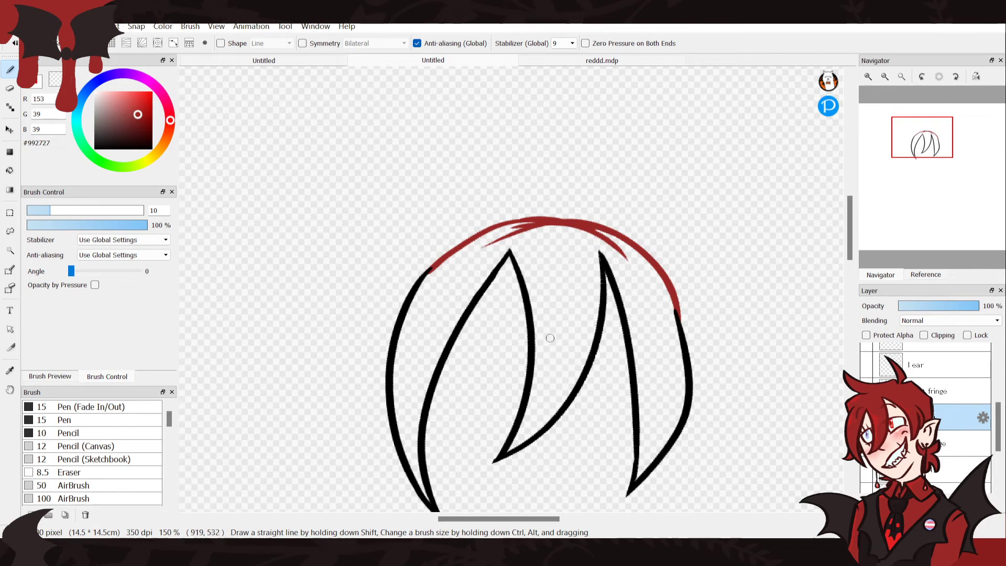
# Fill the front fringe with #992727, then paint over the gaps and round out its top edge
pyautogui.press('g')
pyautogui.click(545, 288)
pyautogui.press('b')
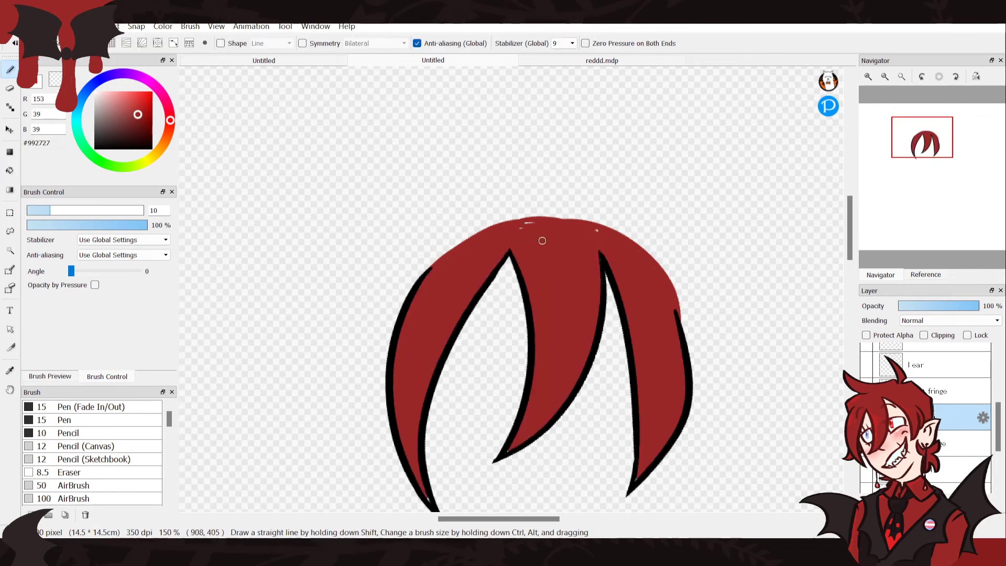
pyautogui.moveTo(609, 228); pyautogui.dragTo(577, 217)
pyautogui.hotkey('ctrl', 'z')
pyautogui.moveTo(482, 234)
pyautogui.mouseDown()
pyautogui.moveTo(616, 237)
pyautogui.moveTo(498, 228)
pyautogui.moveTo(567, 218)
pyautogui.moveTo(526, 212)
pyautogui.mouseUp()
pyautogui.moveTo(483, 245)
pyautogui.mouseDown()
pyautogui.moveTo(503, 220)
pyautogui.moveTo(434, 266)
pyautogui.moveTo(500, 223)
pyautogui.moveTo(439, 263)
pyautogui.moveTo(465, 253)
pyautogui.moveTo(620, 253)
pyautogui.moveTo(604, 226)
pyautogui.moveTo(474, 234)
pyautogui.moveTo(485, 224)
pyautogui.moveTo(606, 232)
pyautogui.mouseUp()
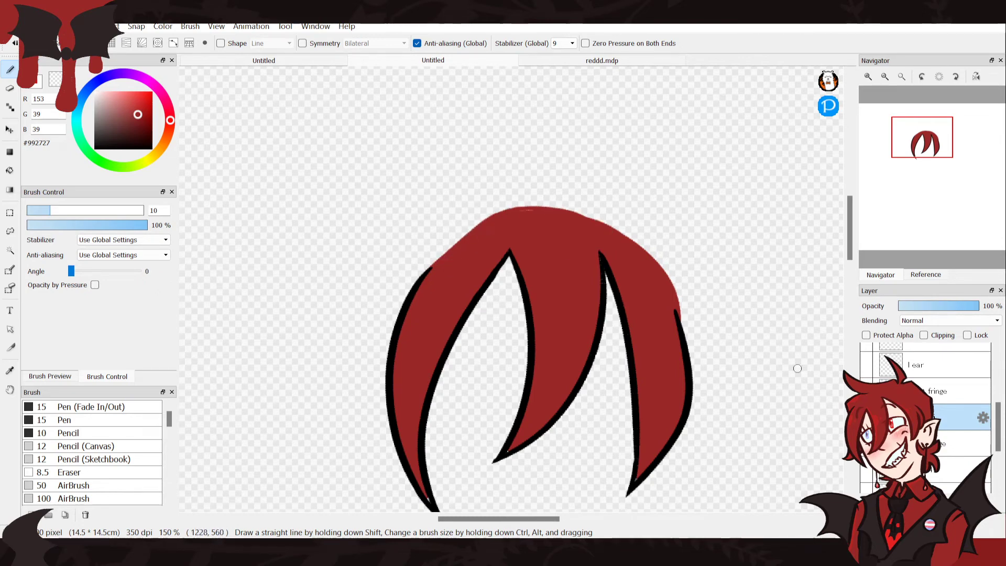
# Show the mid fringe, its red fill and the back hair layers again
pyautogui.click(866, 470)
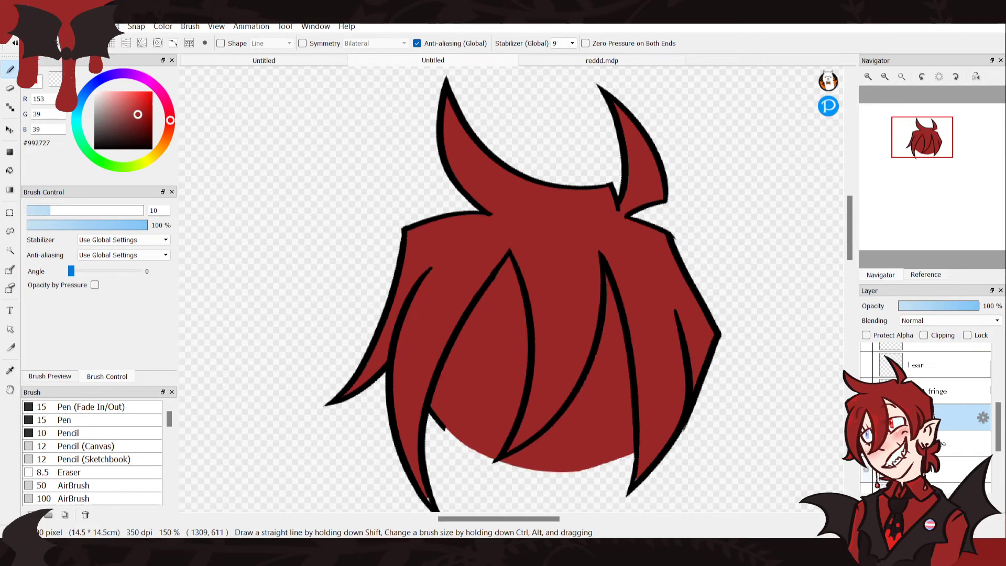
pyautogui.scroll(1, 925, 420)
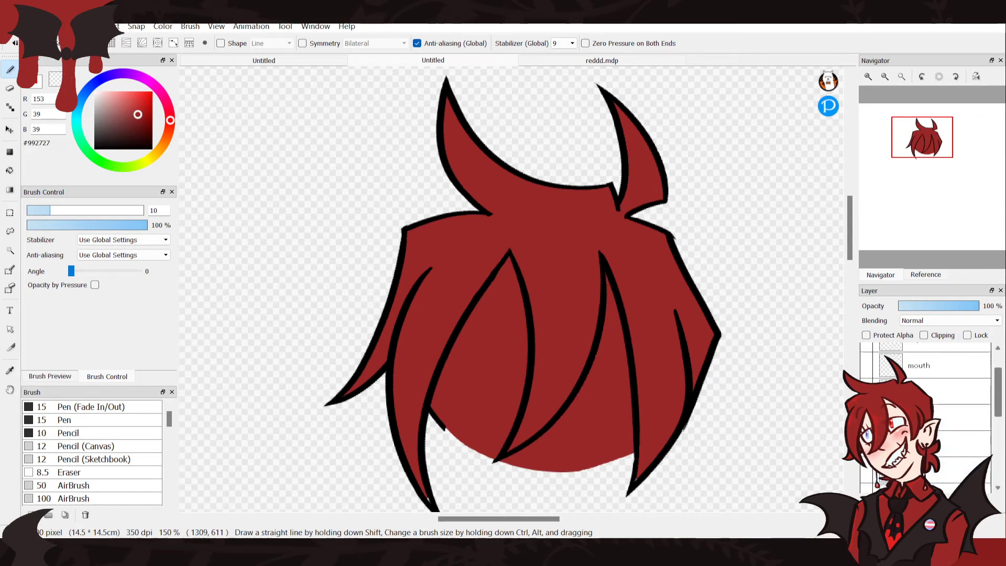
pyautogui.scroll(-3, 925, 420)
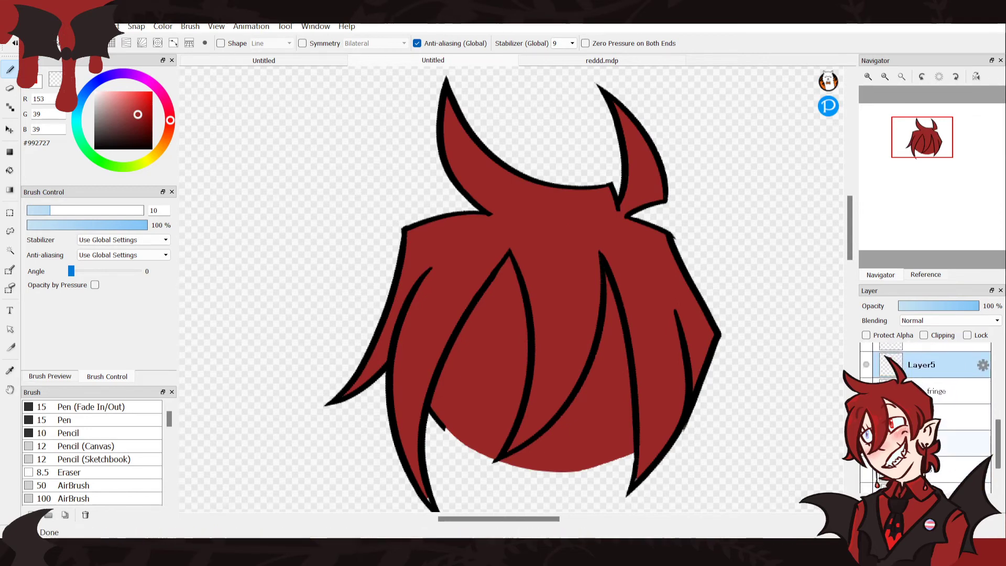
pyautogui.click(866, 418)
pyautogui.click(866, 443)
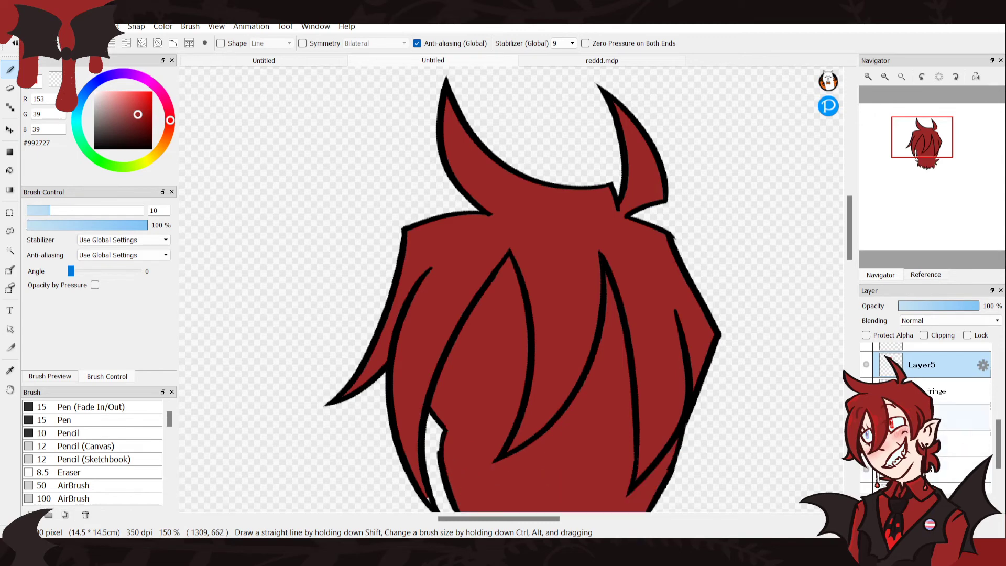
# Select the face feature, noggin and ear layers together and move them between Layer5 and the mid fringe layer
pyautogui.moveTo(998, 446); pyautogui.dragTo(999, 406)
pyautogui.click(933, 356)
pyautogui.keyDown('shift'); pyautogui.click(963, 429); pyautogui.keyUp('shift')
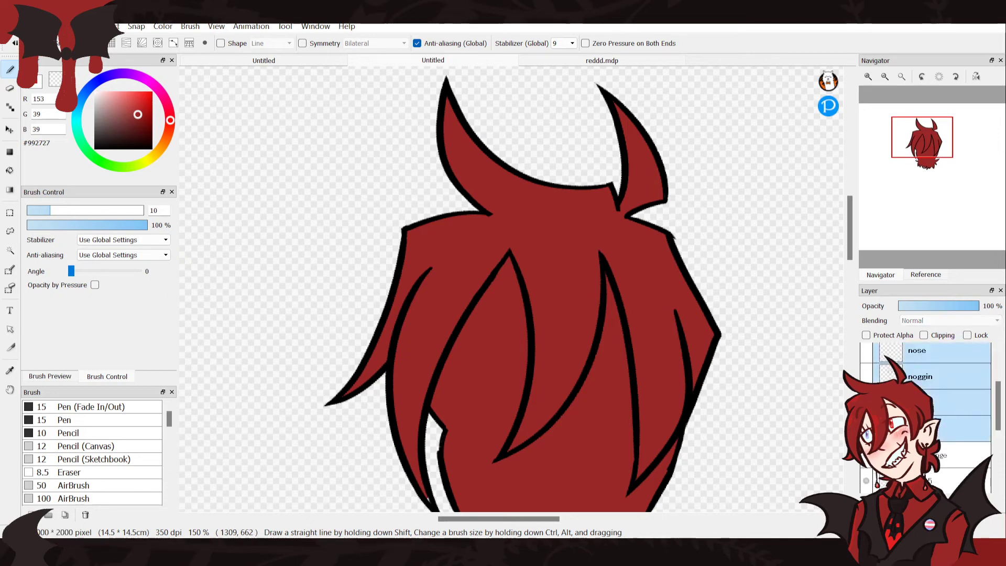
pyautogui.scroll(-2, 925, 398)
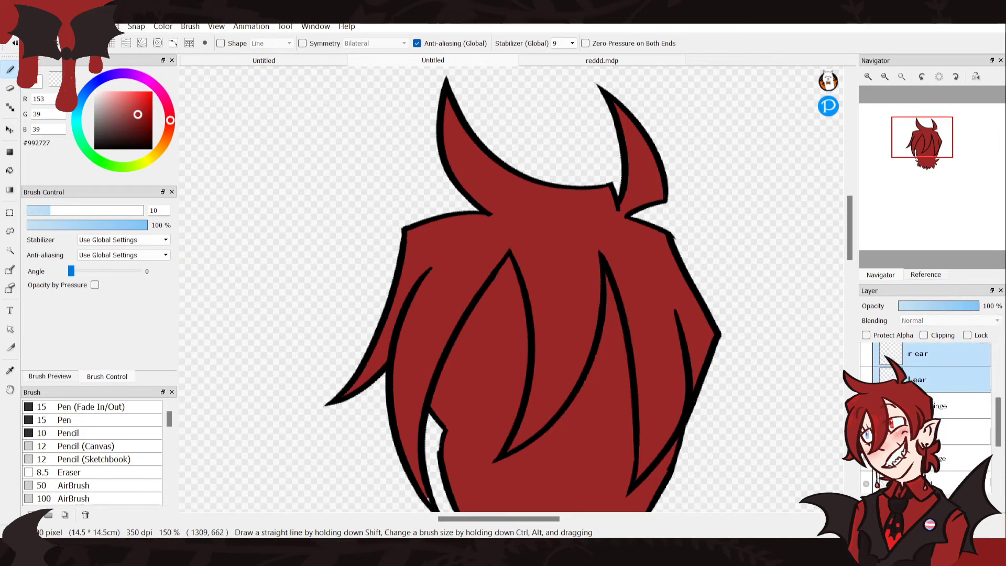
pyautogui.scroll(2, 925, 393)
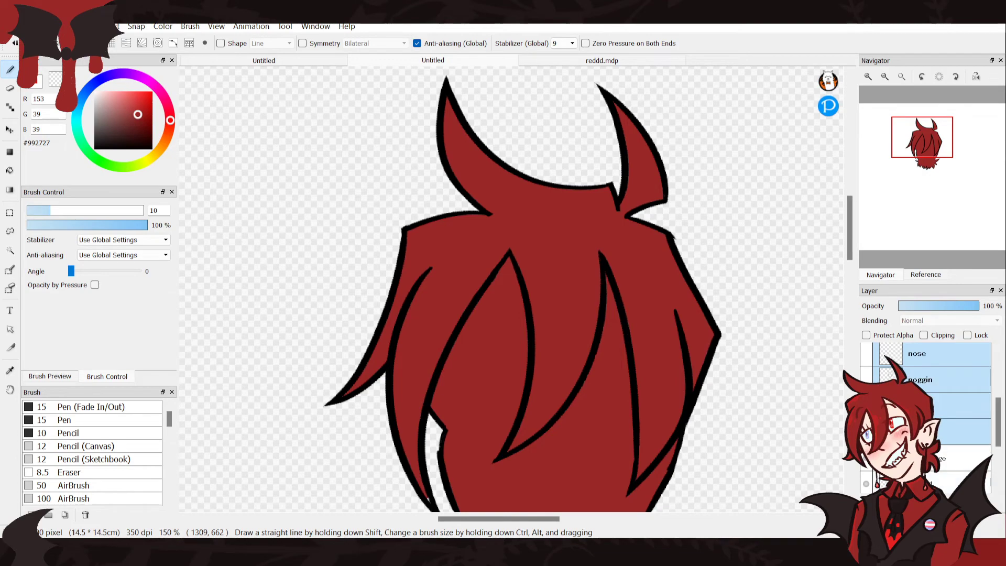
pyautogui.scroll(2, 925, 414)
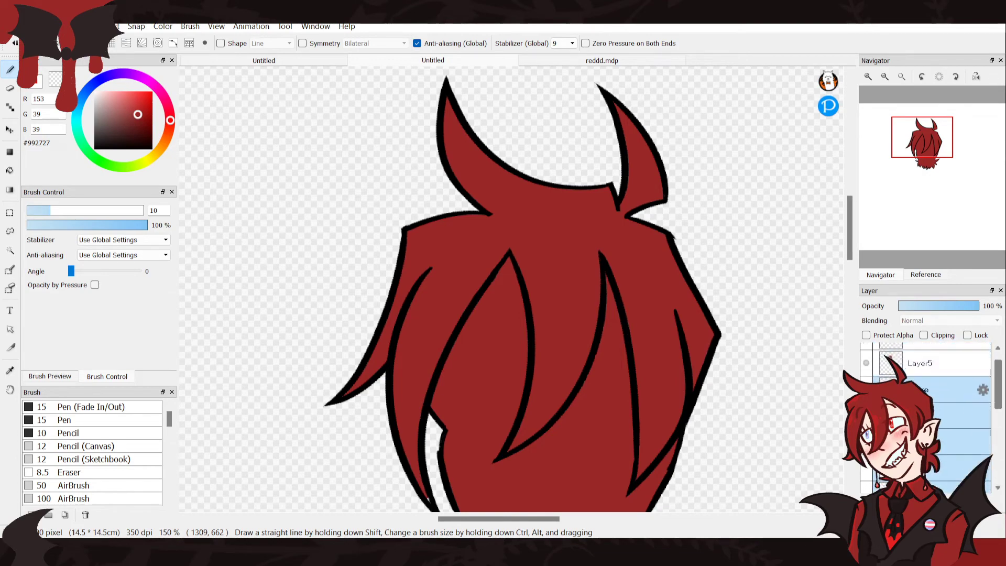
# Show the eyes, nose, mouth, scars, head outline and ear layers again
pyautogui.click(866, 468)
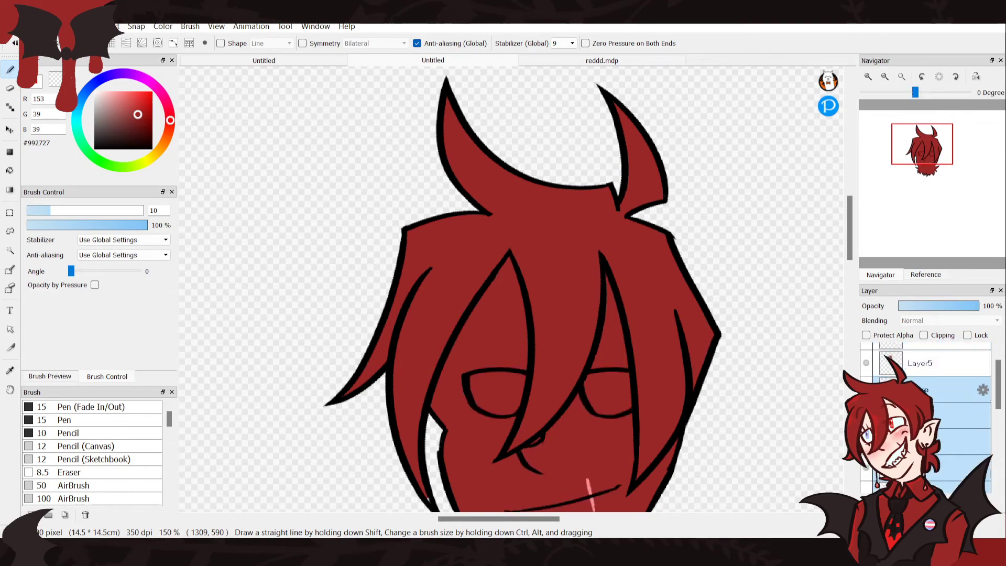
pyautogui.click(885, 76)
pyautogui.click(885, 76)
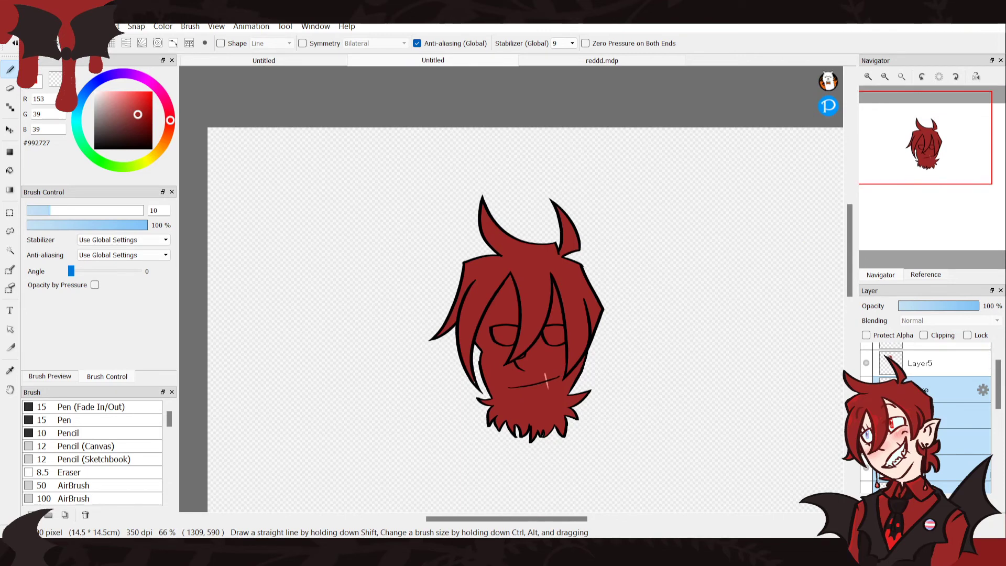
pyautogui.click(932, 415)
pyautogui.scroll(-3, 925, 414)
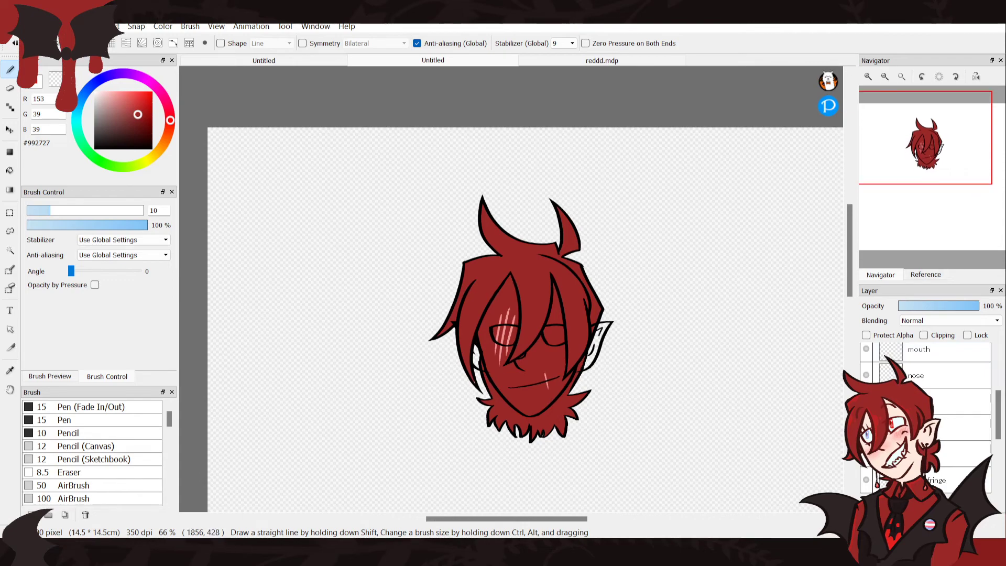
# Pick the skin colour #FFE9DE from the face in the reference image
pyautogui.click(926, 274)
pyautogui.click(935, 142)
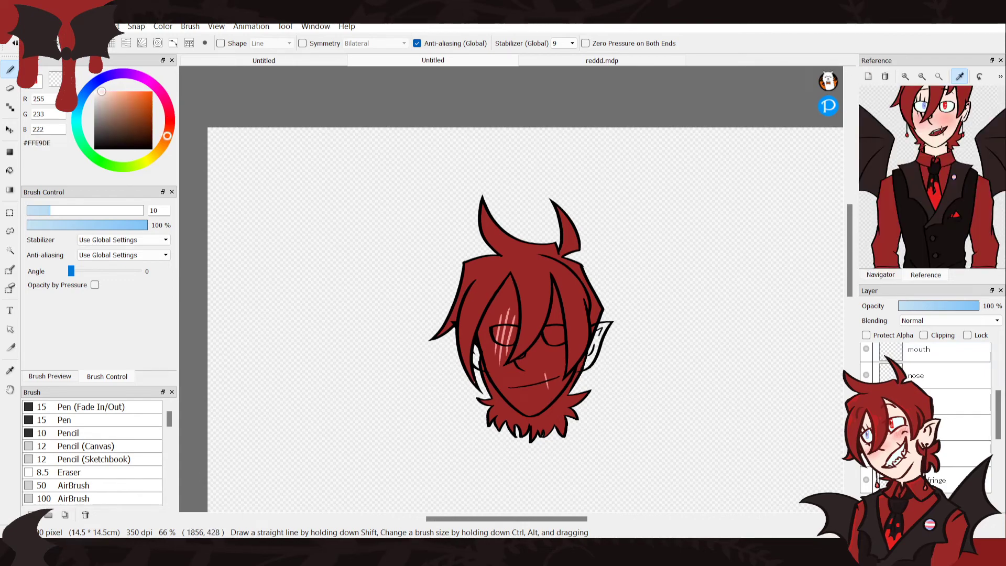
pyautogui.click(881, 274)
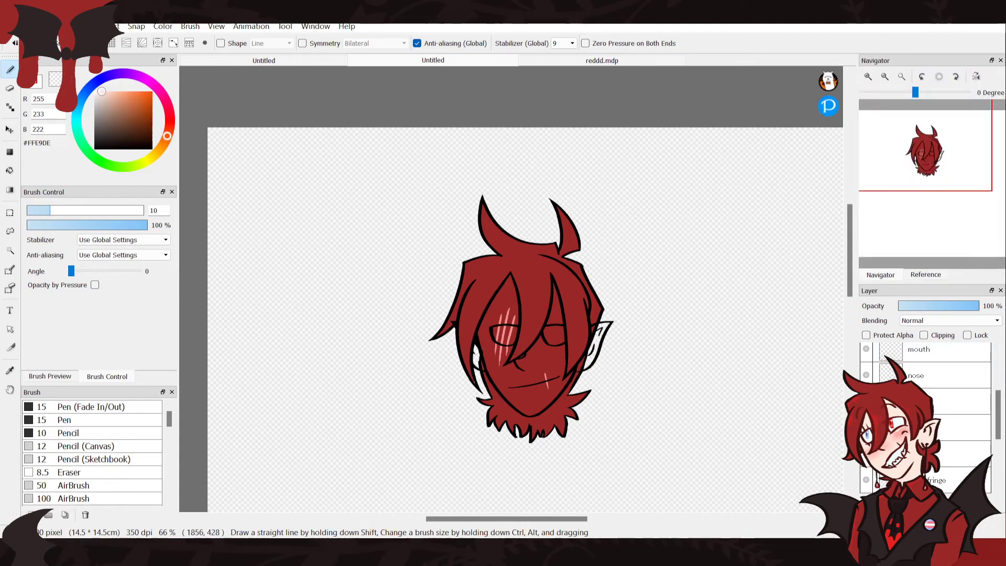
pyautogui.click(868, 77)
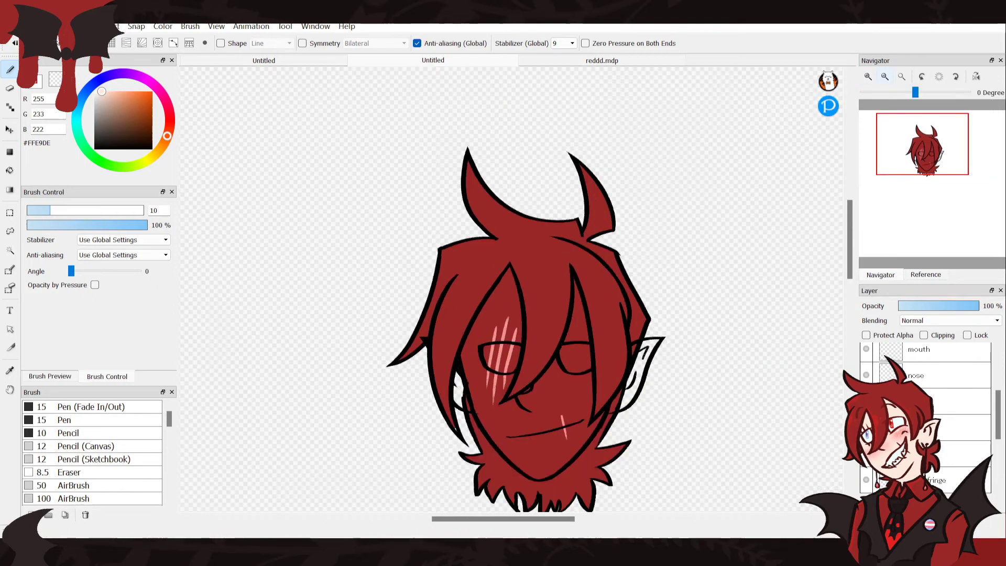
# Hide the eyes, nose and mouth, along with the front fringe line art and its red fill layer
pyautogui.moveTo(998, 403); pyautogui.dragTo(998, 428)
pyautogui.scroll(5, 925, 414)
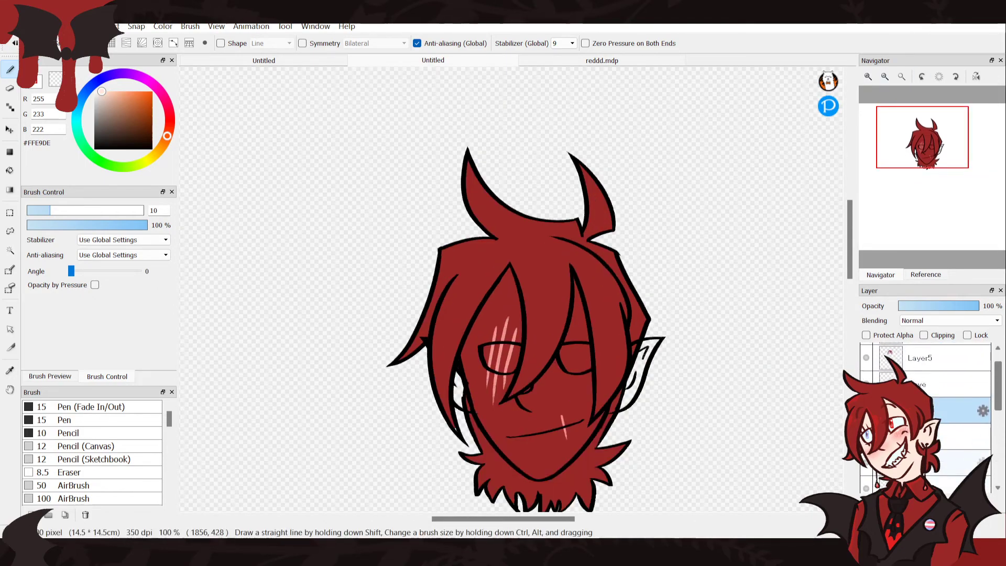
pyautogui.click(866, 384)
pyautogui.click(866, 410)
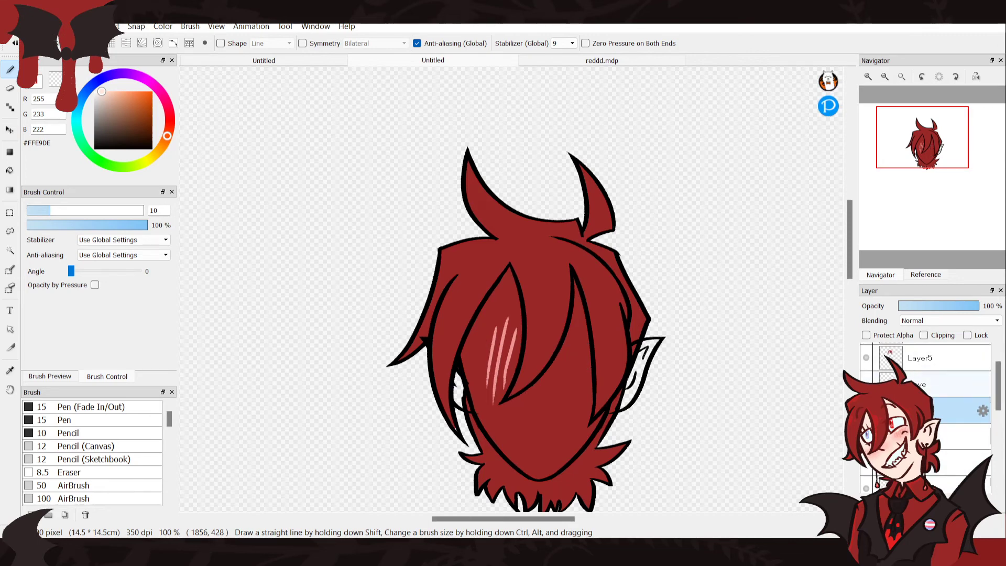
pyautogui.click(866, 358)
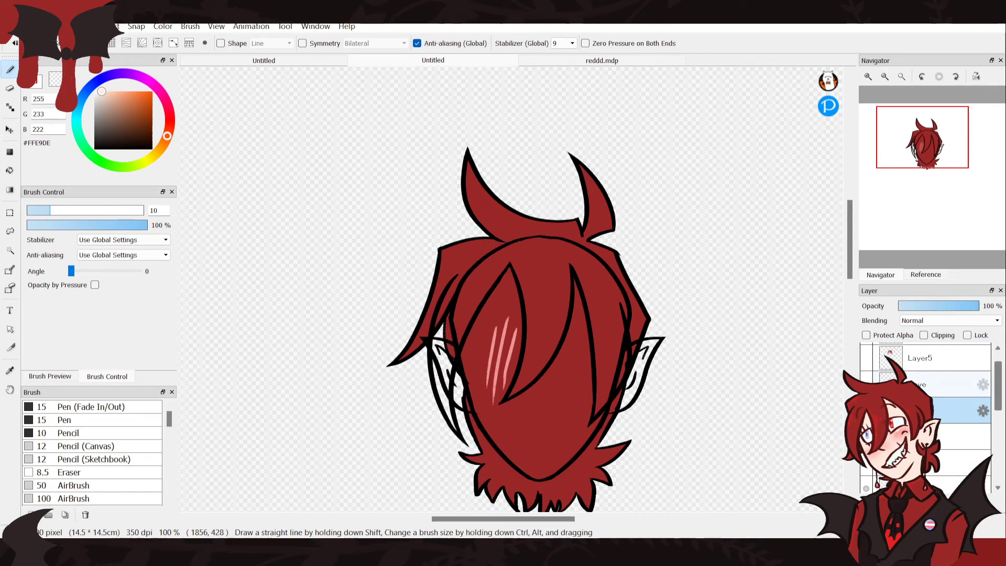
pyautogui.moveTo(998, 386); pyautogui.dragTo(998, 378)
pyautogui.click(867, 356)
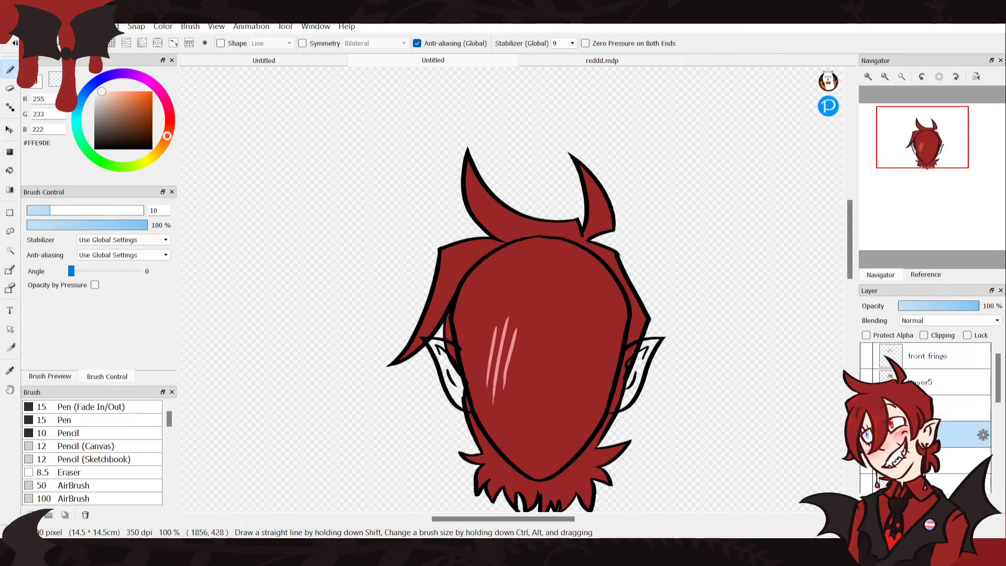
# Fill the head shape with #FFE9DE on the layer beneath the noggin line art
pyautogui.moveTo(998, 387); pyautogui.dragTo(998, 421)
pyautogui.click(962, 435)
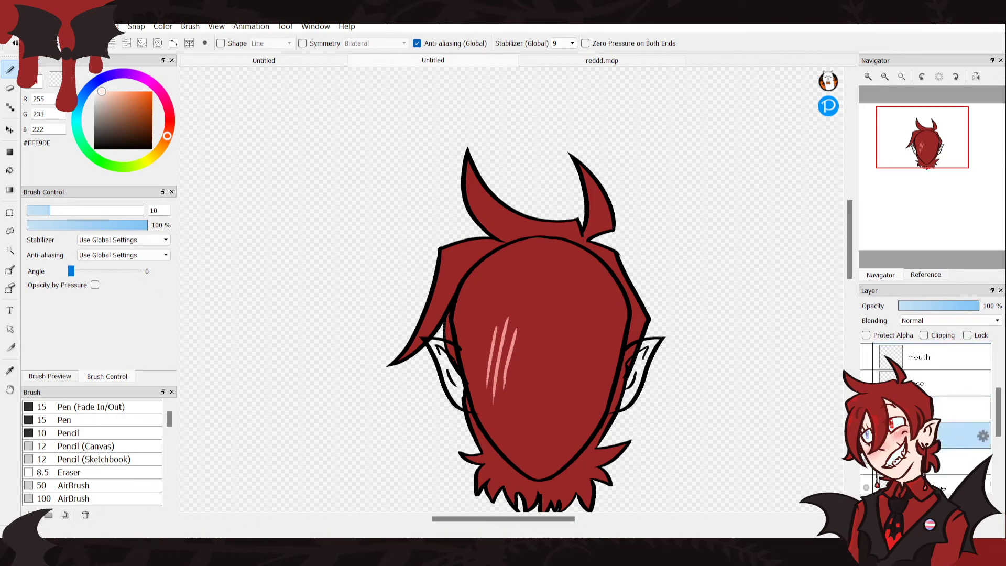
pyautogui.press('g')
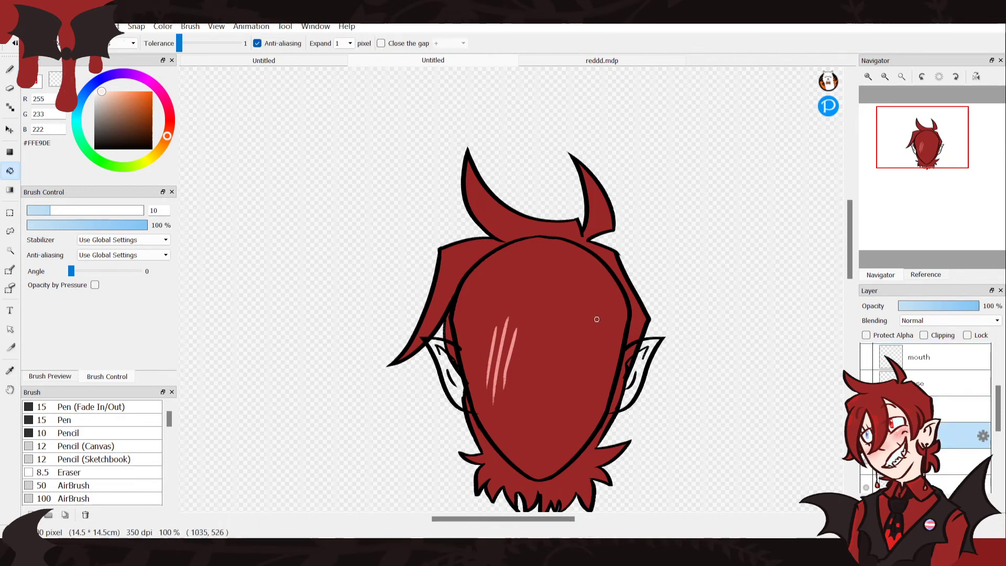
pyautogui.click(596, 322)
pyautogui.press('b')
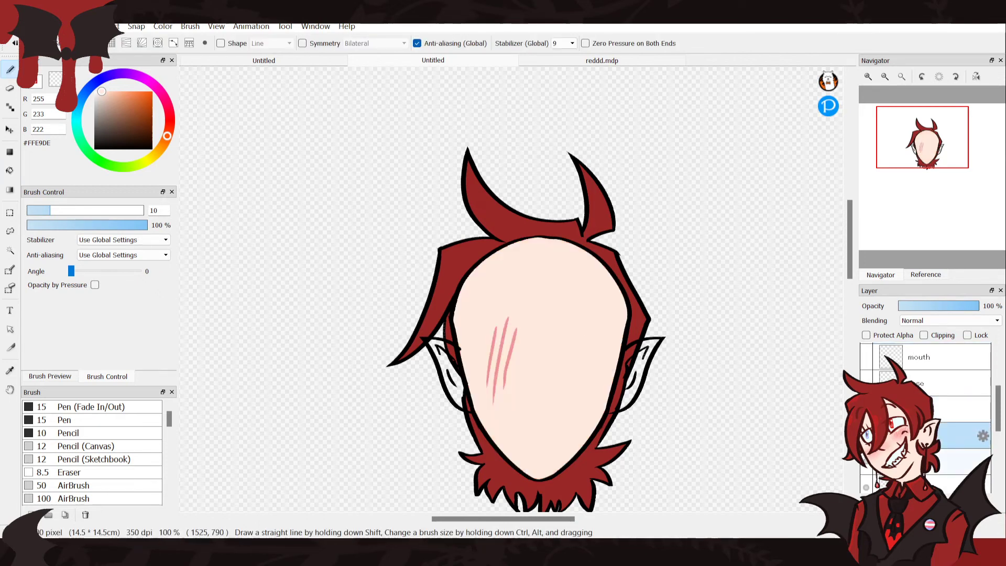
# Move the noggin line art and its skin fill layer together below the r ear and l ear layers
pyautogui.click(962, 461)
pyautogui.click(962, 435)
pyautogui.keyDown('ctrl'); pyautogui.click(961, 409); pyautogui.keyUp('ctrl')
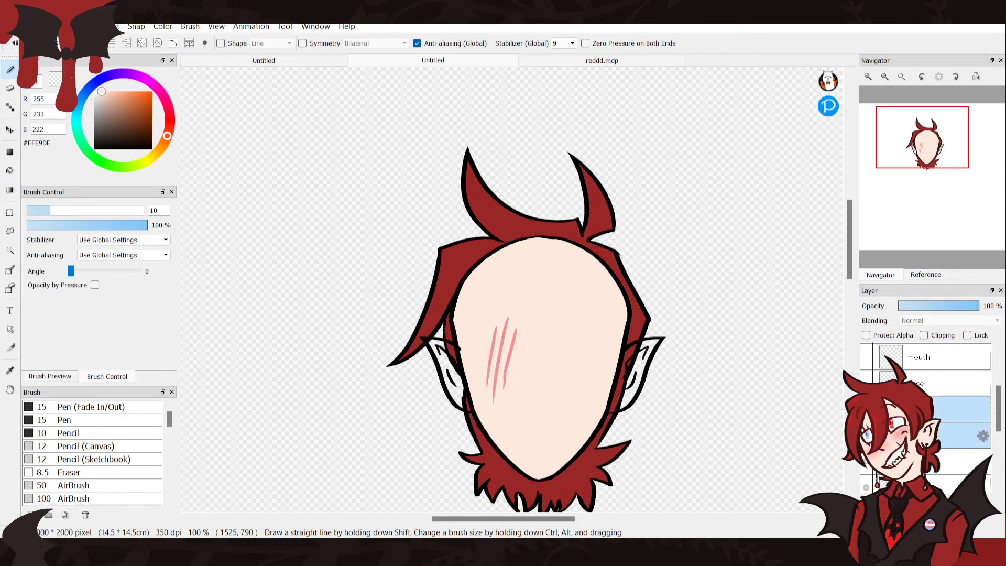
pyautogui.moveTo(998, 409); pyautogui.dragTo(998, 428)
pyautogui.moveTo(962, 375); pyautogui.dragTo(962, 443)
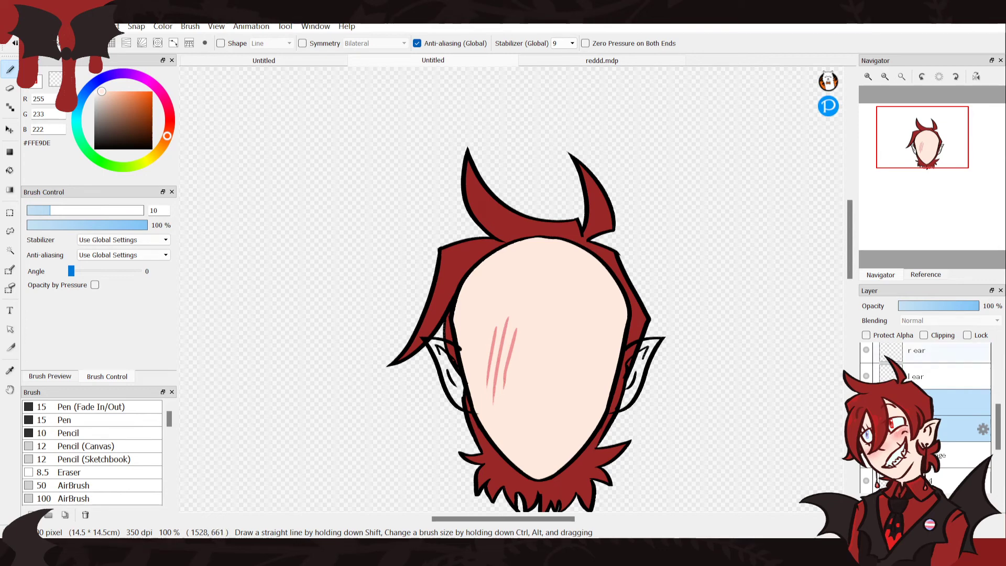
# On a new layer beneath the l ear line art, paint the ear in #FFE9DE, covering the head outline and hair inside it
pyautogui.click(961, 351)
pyautogui.click(961, 376)
pyautogui.click(962, 402)
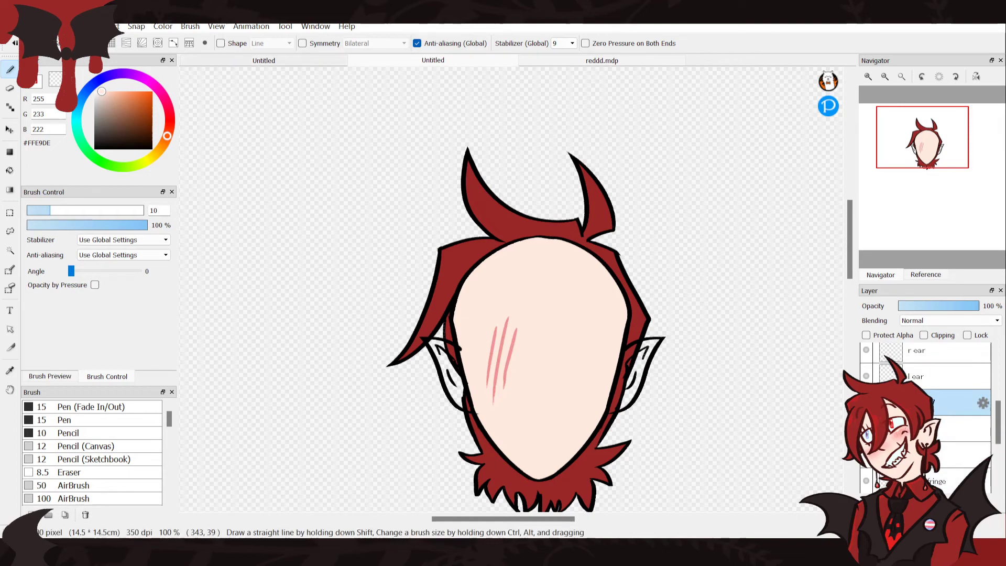
pyautogui.moveTo(939, 76)
pyautogui.click(869, 77)
pyautogui.moveTo(913, 157); pyautogui.dragTo(920, 165)
pyautogui.moveTo(747, 155)
pyautogui.mouseDown()
pyautogui.moveTo(693, 169)
pyautogui.moveTo(704, 167)
pyautogui.moveTo(683, 186)
pyautogui.moveTo(719, 183)
pyautogui.mouseUp()
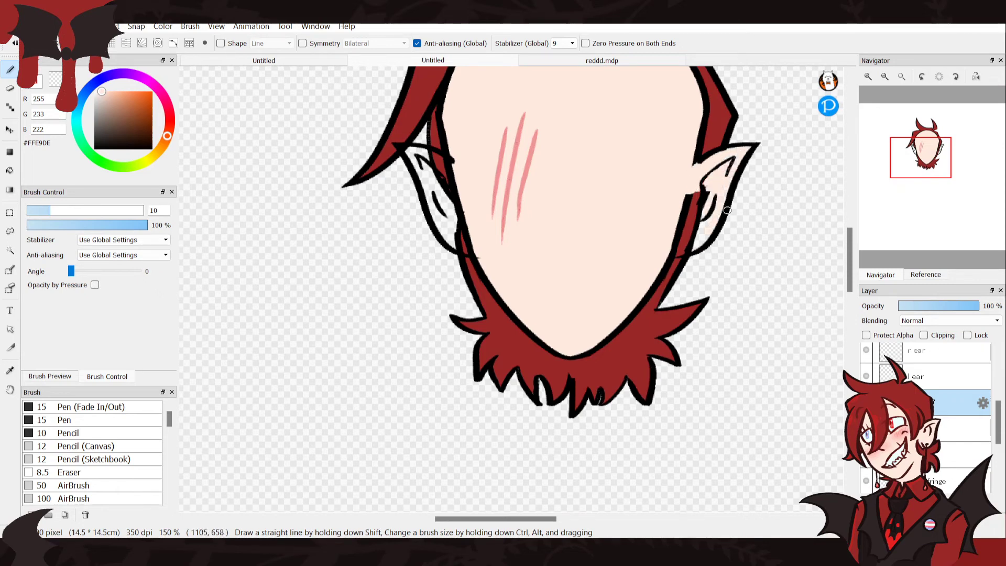
pyautogui.moveTo(690, 258); pyautogui.dragTo(662, 256)
pyautogui.hotkey('ctrl', 'z')
pyautogui.moveTo(709, 192)
pyautogui.mouseDown()
pyautogui.moveTo(672, 219)
pyautogui.moveTo(691, 193)
pyautogui.moveTo(710, 208)
pyautogui.moveTo(665, 237)
pyautogui.moveTo(675, 246)
pyautogui.moveTo(707, 239)
pyautogui.moveTo(667, 253)
pyautogui.moveTo(697, 240)
pyautogui.mouseUp()
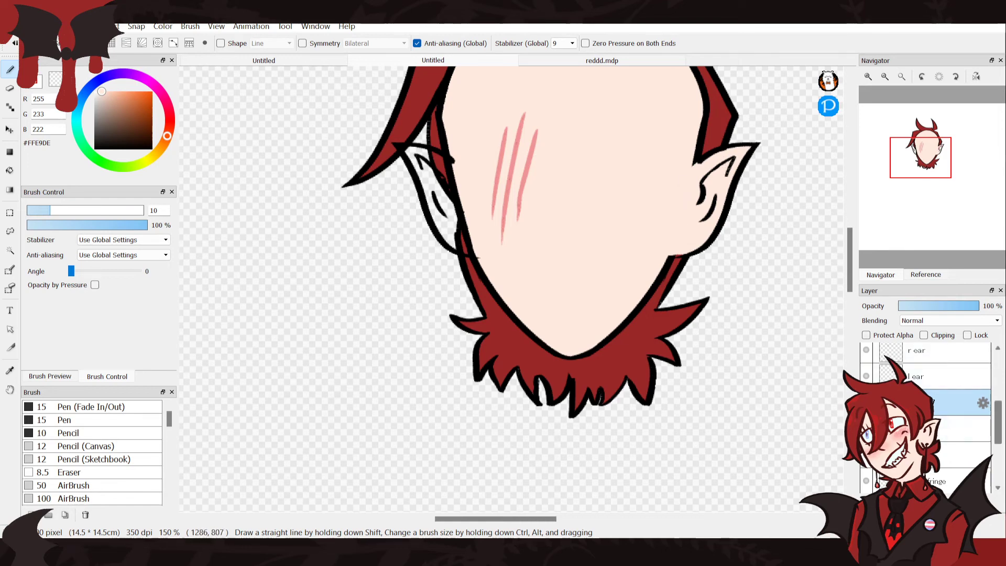
# Show the front fringe line art and its red fill again
pyautogui.scroll(5, 925, 420)
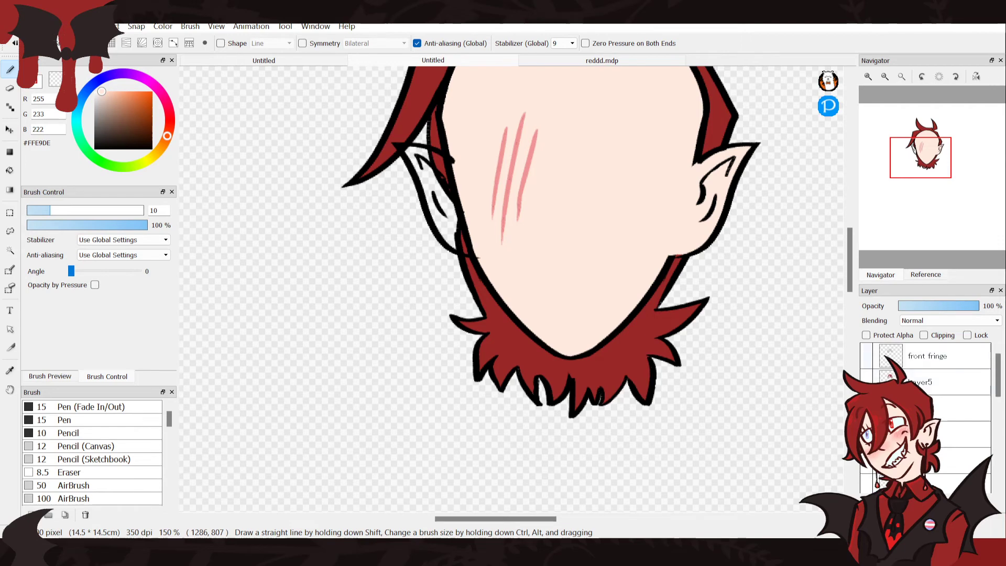
pyautogui.click(866, 356)
pyautogui.moveTo(923, 156)
pyautogui.mouseDown()
pyautogui.moveTo(925, 142)
pyautogui.moveTo(928, 150)
pyautogui.mouseUp()
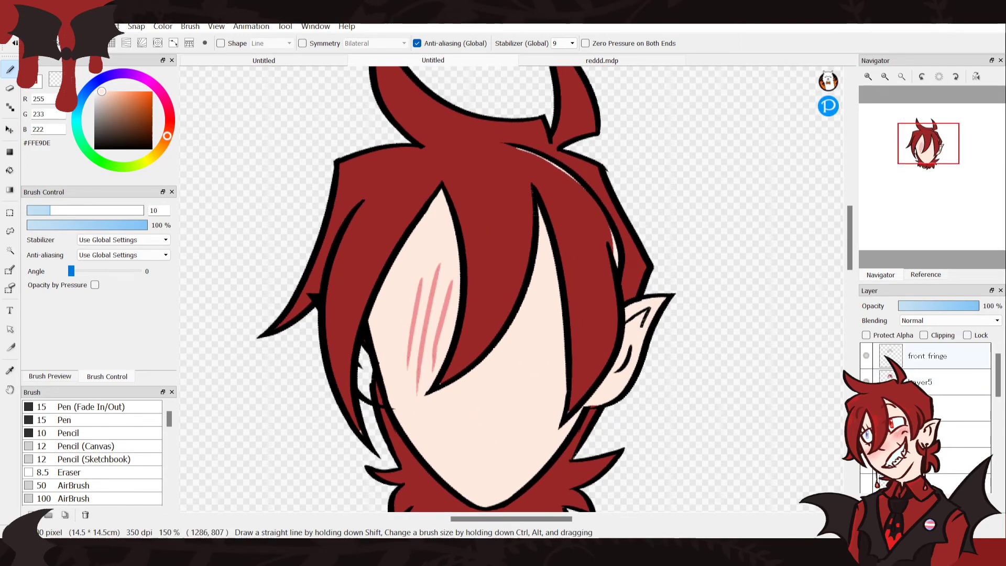
# On Layer5, paint the gaps along the upper outer edge of the front fringe with the hair colour #992727
pyautogui.click(938, 357)
pyautogui.click(943, 382)
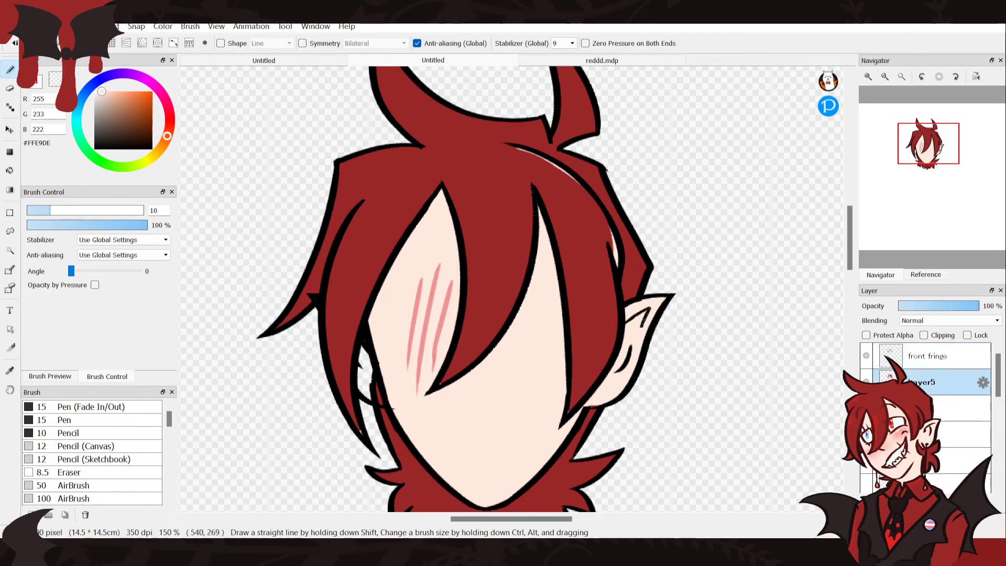
pyautogui.press('x')
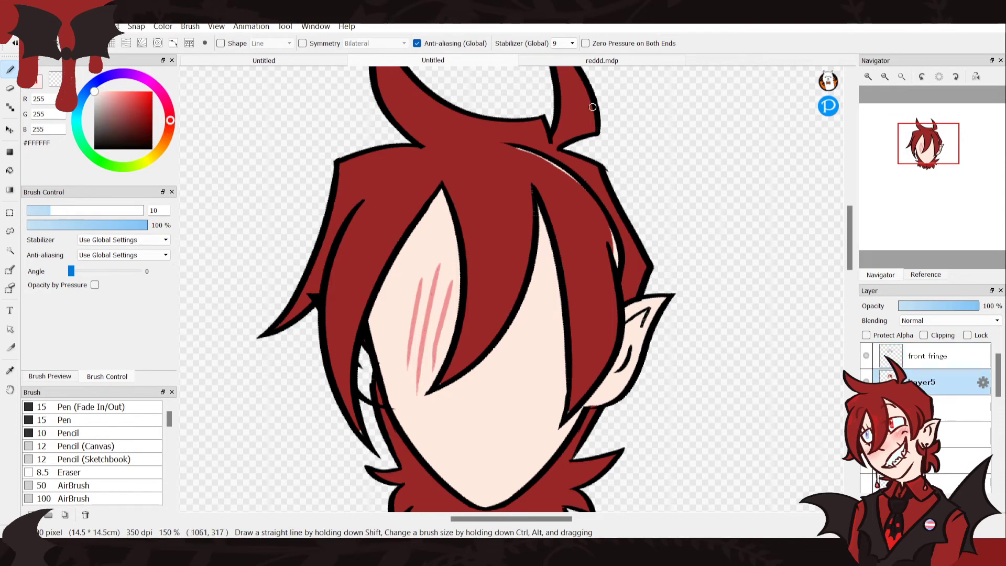
pyautogui.keyDown('alt'); pyautogui.click(516, 160); pyautogui.keyUp('alt')
pyautogui.moveTo(513, 144)
pyautogui.mouseDown()
pyautogui.moveTo(564, 170)
pyautogui.moveTo(552, 162)
pyautogui.moveTo(596, 205)
pyautogui.moveTo(629, 275)
pyautogui.moveTo(624, 251)
pyautogui.moveTo(628, 260)
pyautogui.moveTo(623, 288)
pyautogui.mouseUp()
pyautogui.moveTo(566, 169); pyautogui.dragTo(599, 200)
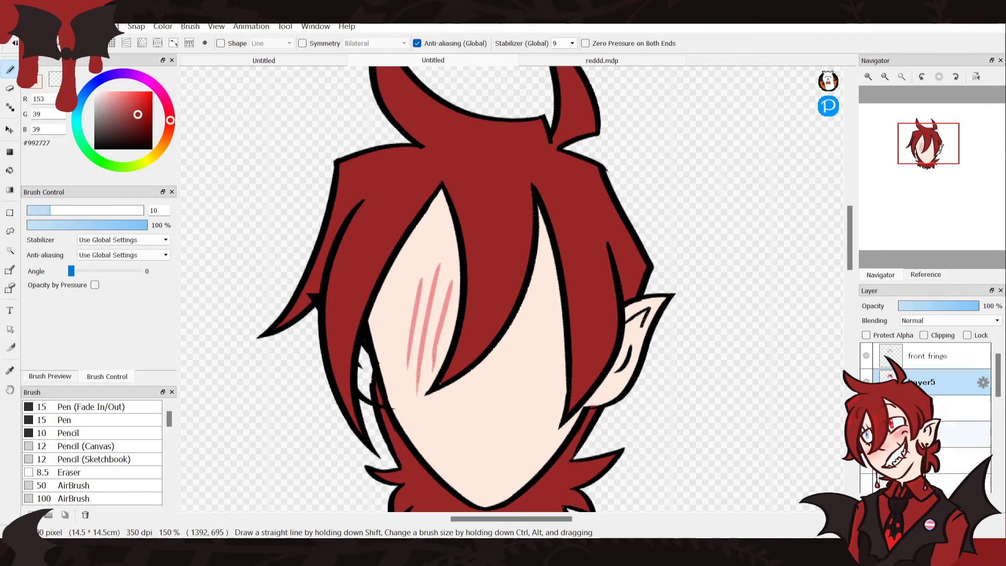
# Nudge the front fringe line art and Layer5 together a few pixels to the right
pyautogui.keyDown('shift'); pyautogui.click(938, 356); pyautogui.keyUp('shift')
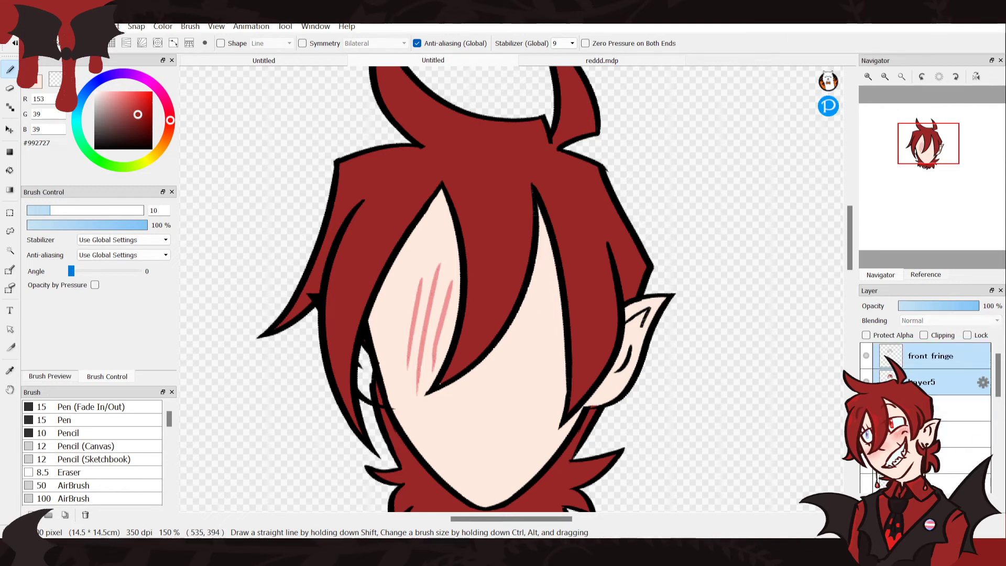
pyautogui.click(10, 130)
pyautogui.press('Right')
pyautogui.press('Right')
pyautogui.press('Right')
pyautogui.press('Right')
pyautogui.press('Right')
pyautogui.press('Right')
pyautogui.press('Right')
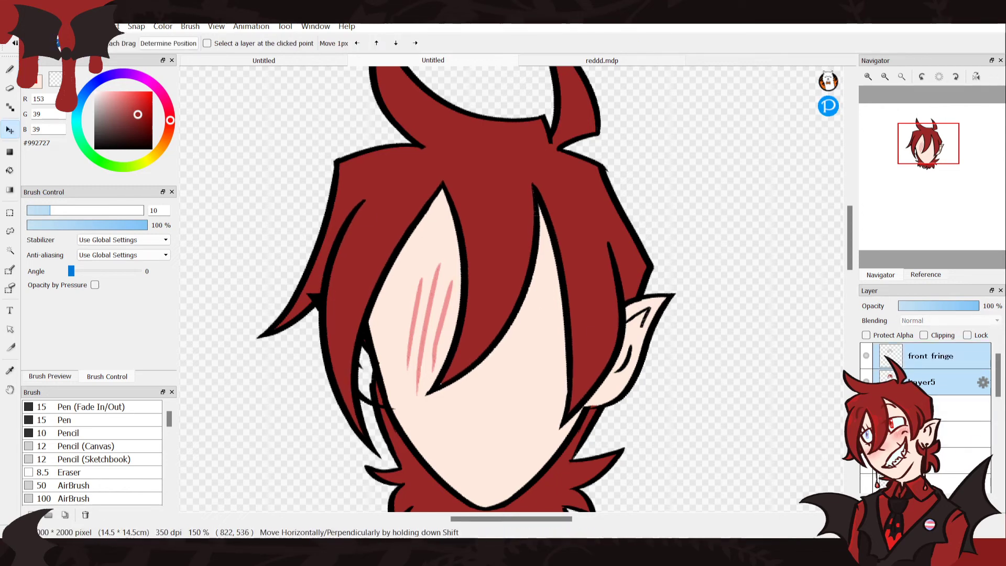
pyautogui.press('Return')
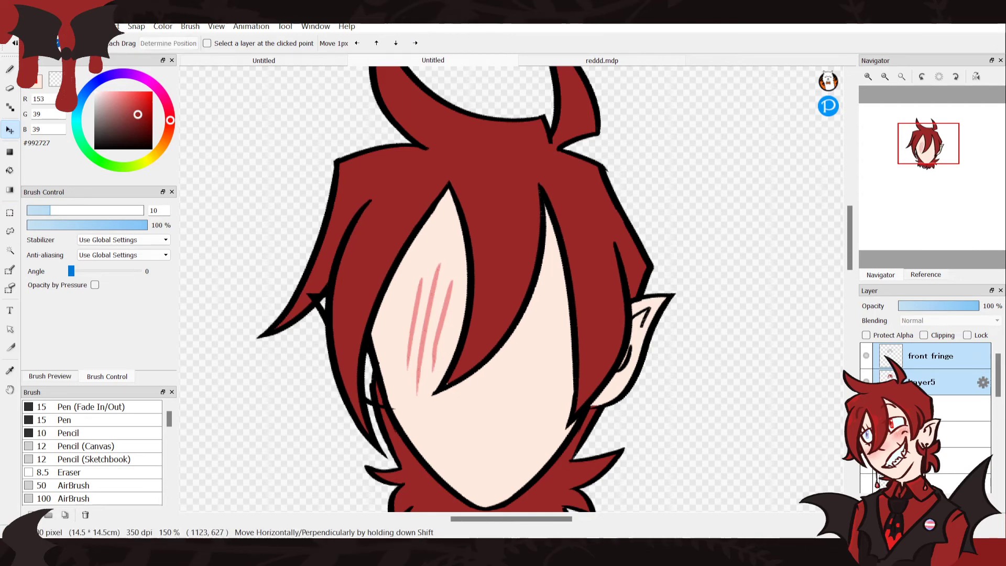
# Using the brush with the transparent colour, erase the stray ends of the ear line art where the ears meet the head outline
pyautogui.press('b')
pyautogui.press('x')
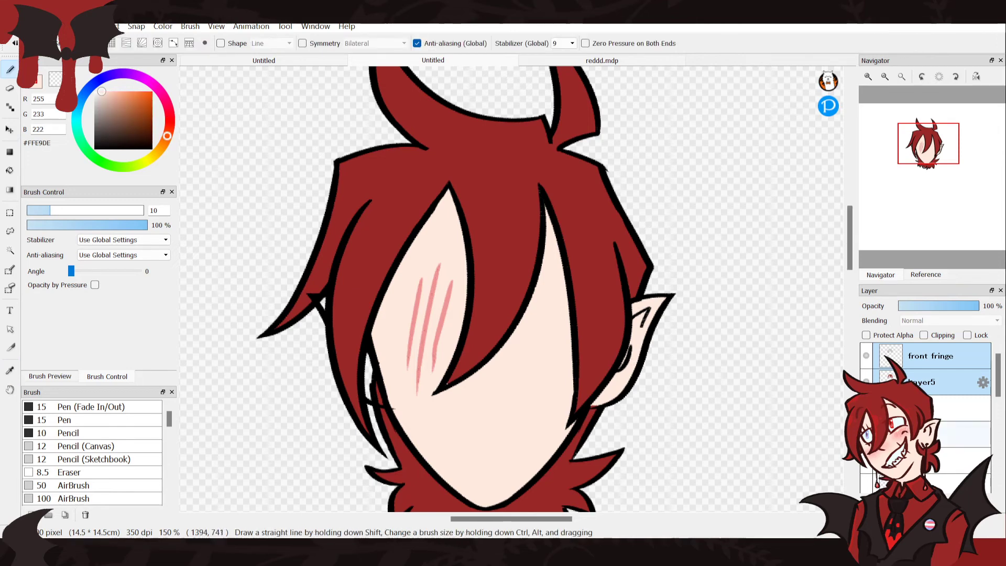
pyautogui.click(966, 435)
pyautogui.moveTo(999, 376); pyautogui.dragTo(998, 410)
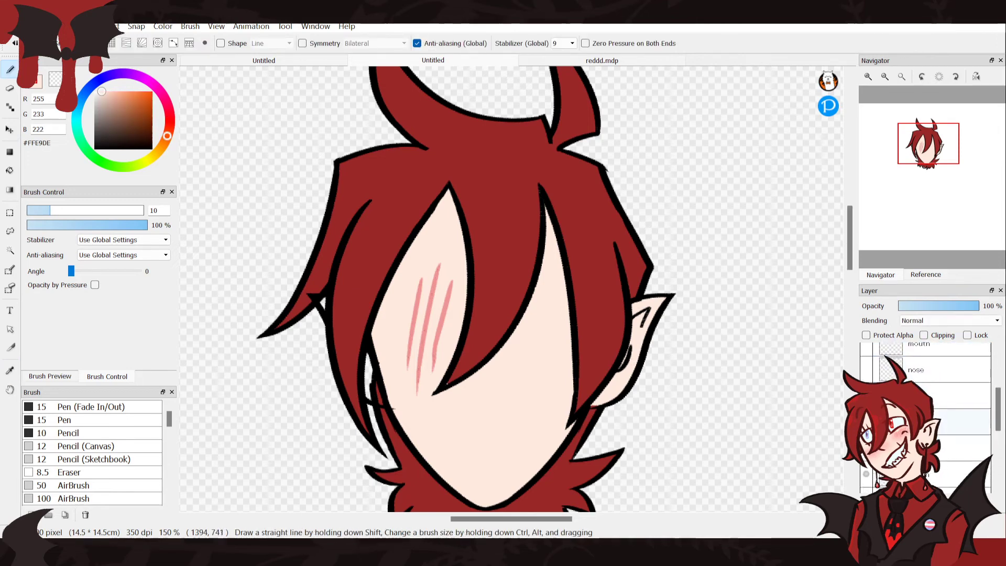
pyautogui.click(943, 422)
pyautogui.press('x')
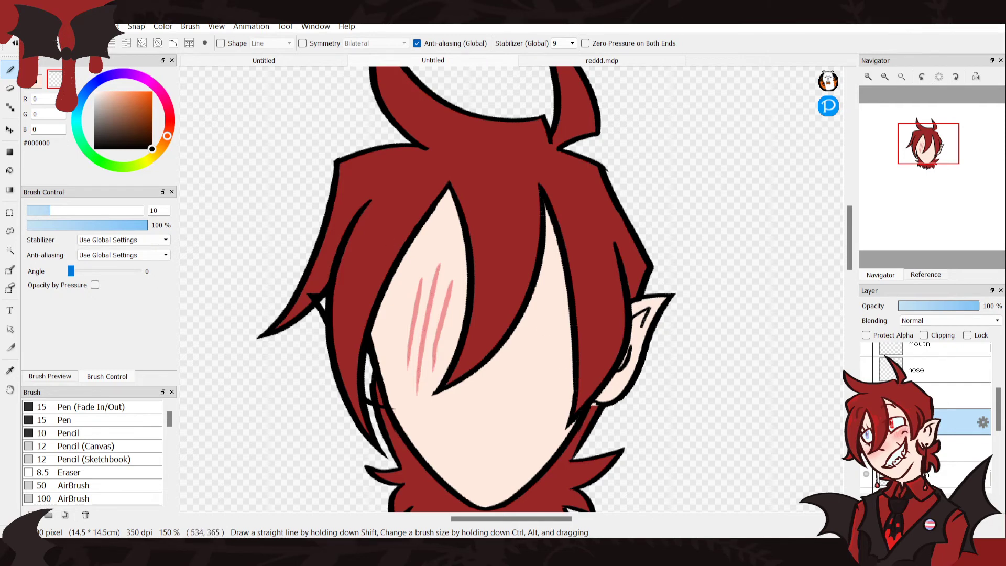
pyautogui.click(55, 79)
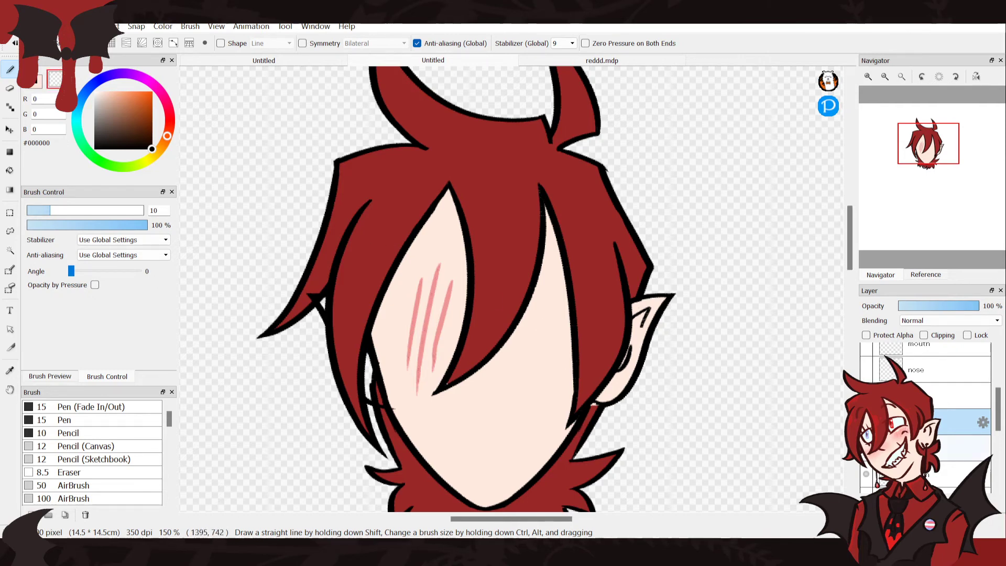
pyautogui.click(963, 448)
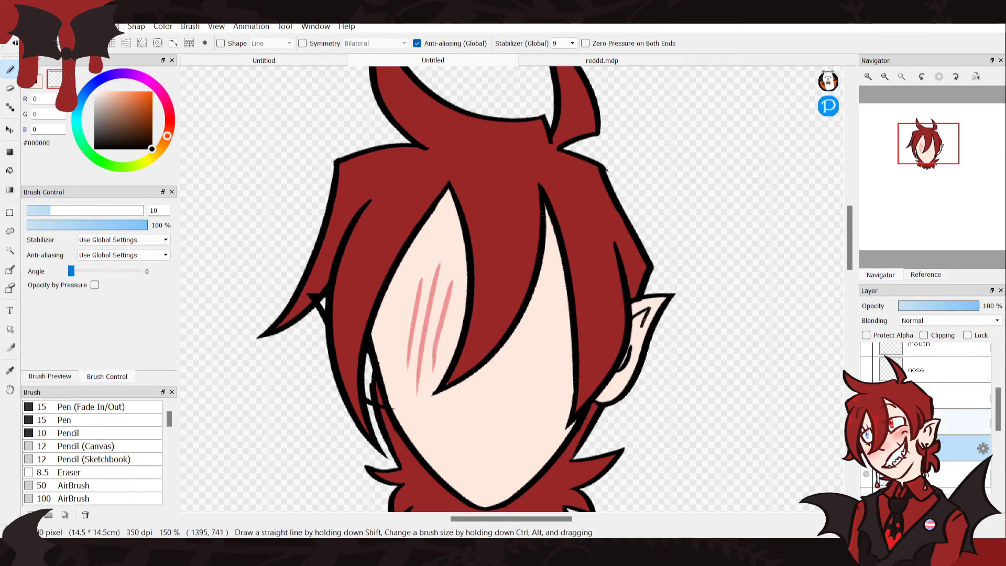
pyautogui.click(957, 396)
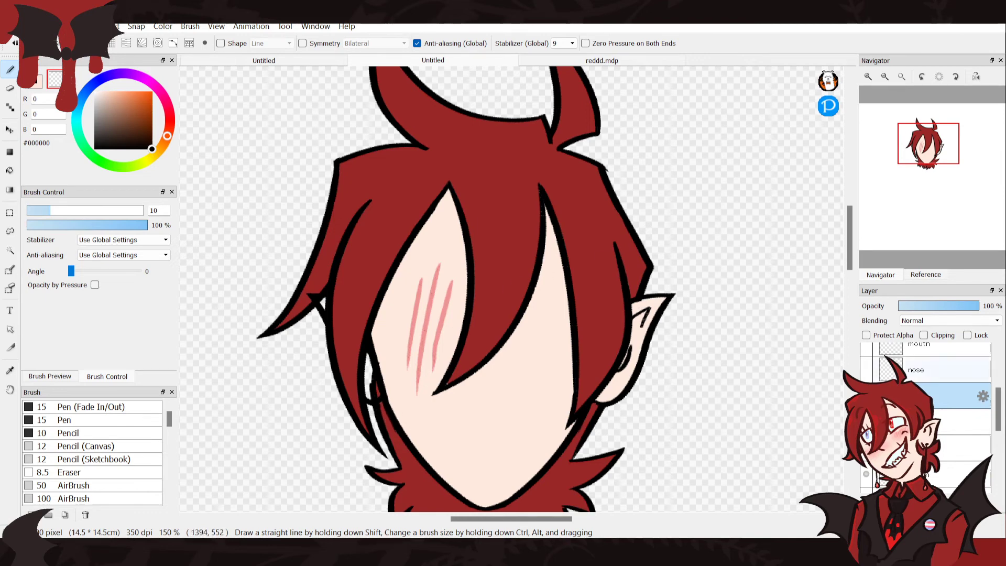
pyautogui.scroll(3, 926, 409)
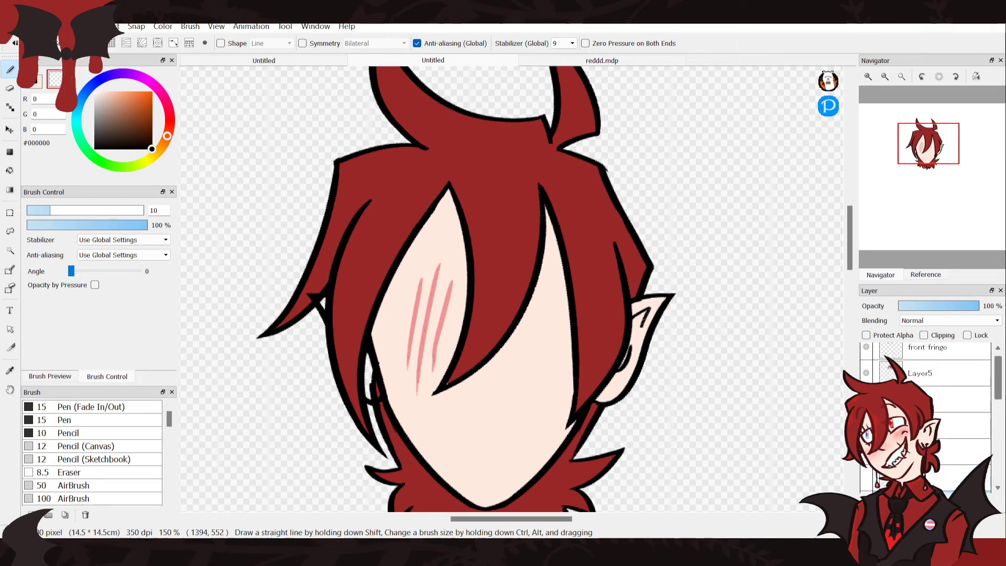
# Hide the front fringe line art and its red fill
pyautogui.click(866, 354)
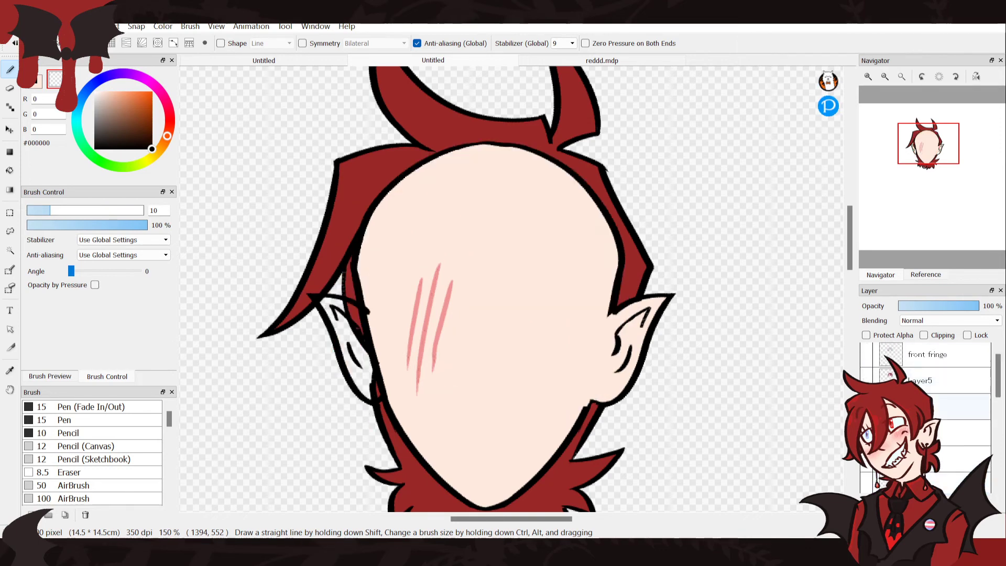
pyautogui.moveTo(998, 378); pyautogui.dragTo(998, 425)
pyautogui.scroll(-1, 938, 422)
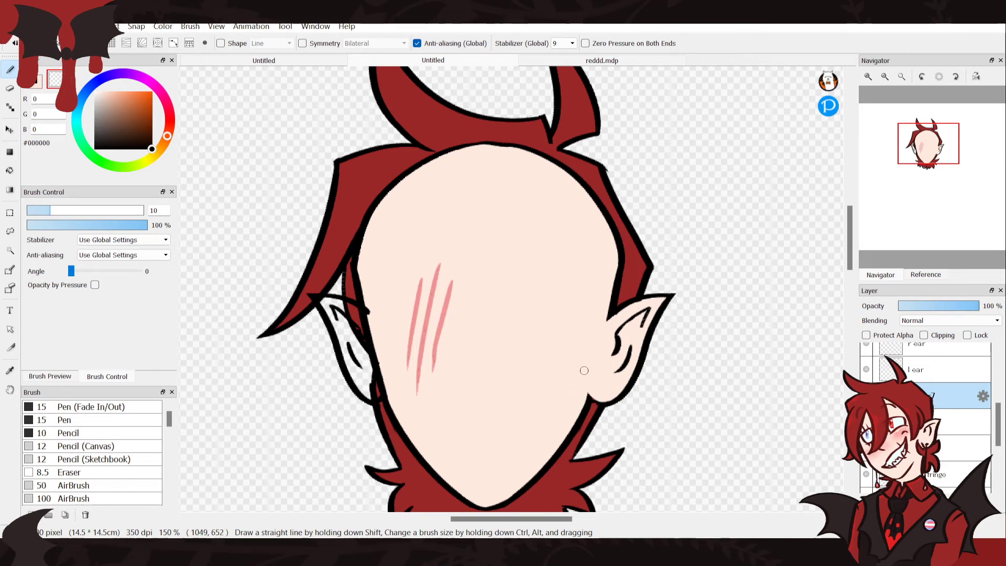
# On a new layer beneath the r ear line art, paint the outer part of that ear in #FFE9DE
pyautogui.click(944, 370)
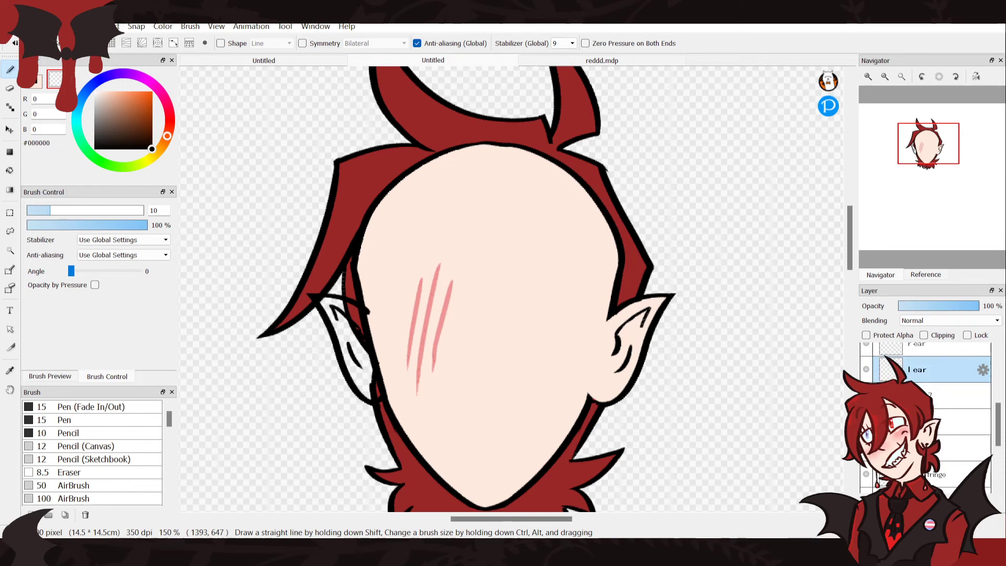
pyautogui.click(869, 502)
pyautogui.press('x')
pyautogui.moveTo(357, 310); pyautogui.dragTo(319, 298)
pyautogui.moveTo(356, 374)
pyautogui.mouseDown()
pyautogui.moveTo(376, 397)
pyautogui.moveTo(387, 382)
pyautogui.moveTo(365, 390)
pyautogui.moveTo(372, 326)
pyautogui.moveTo(358, 368)
pyautogui.mouseUp()
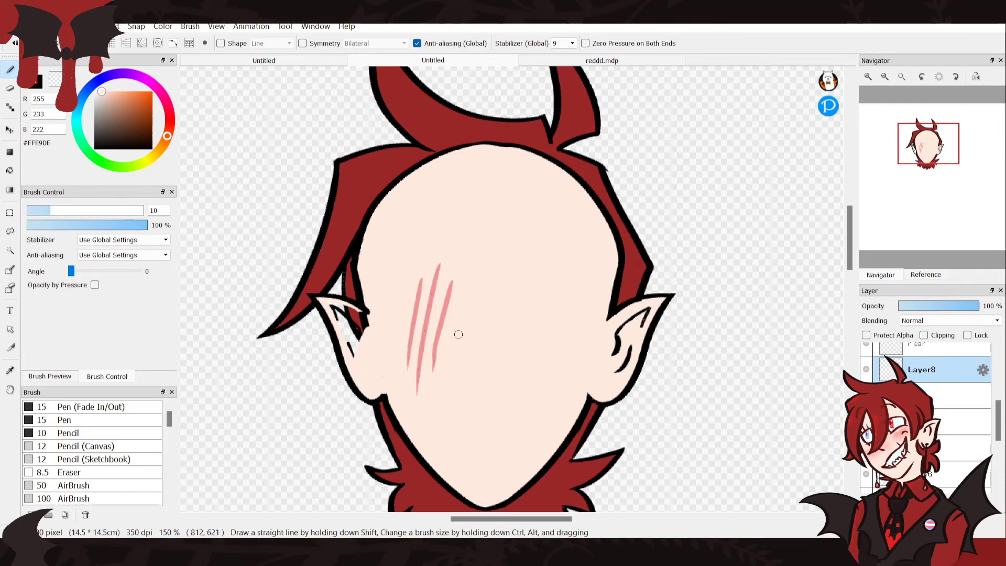
# Toggle the l ear line art's visibility to check which ear lines it contains
pyautogui.scroll(2, 925, 399)
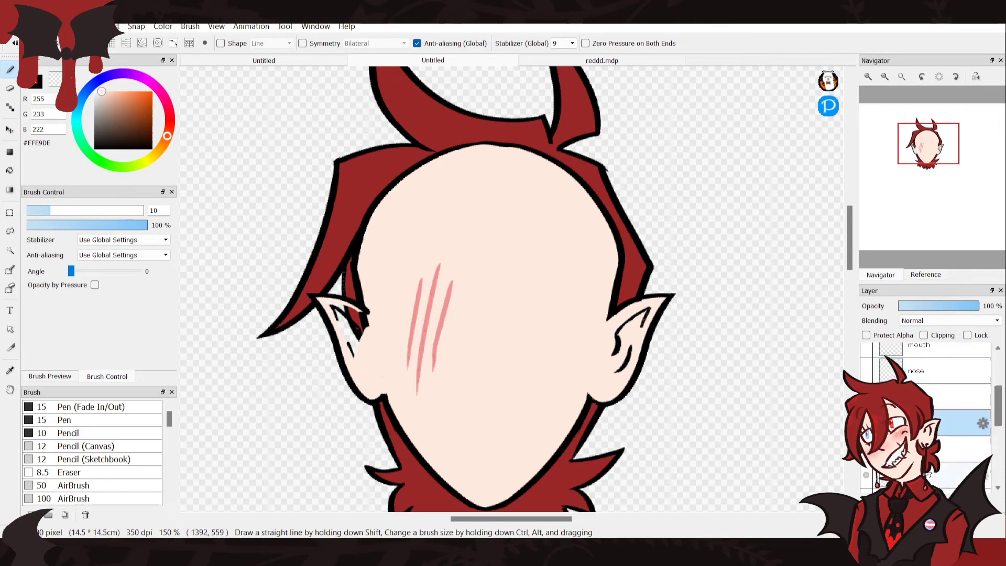
pyautogui.click(933, 446)
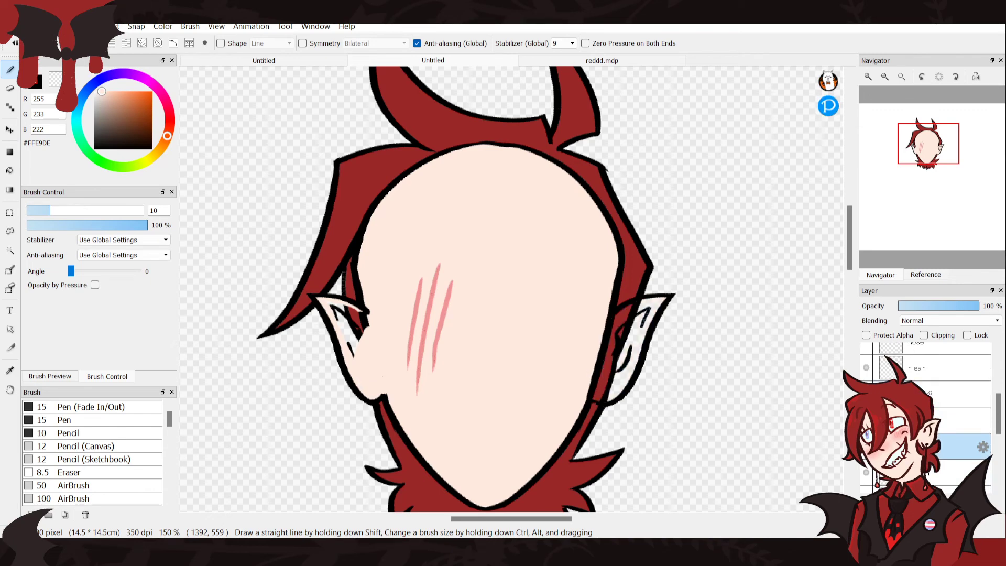
pyautogui.moveTo(933, 446)
pyautogui.mouseDown()
pyautogui.moveTo(933, 382)
pyautogui.moveTo(933, 457)
pyautogui.mouseUp()
pyautogui.click(959, 420)
pyautogui.click(866, 420)
pyautogui.click(866, 420)
pyautogui.click(866, 420)
pyautogui.click(866, 420)
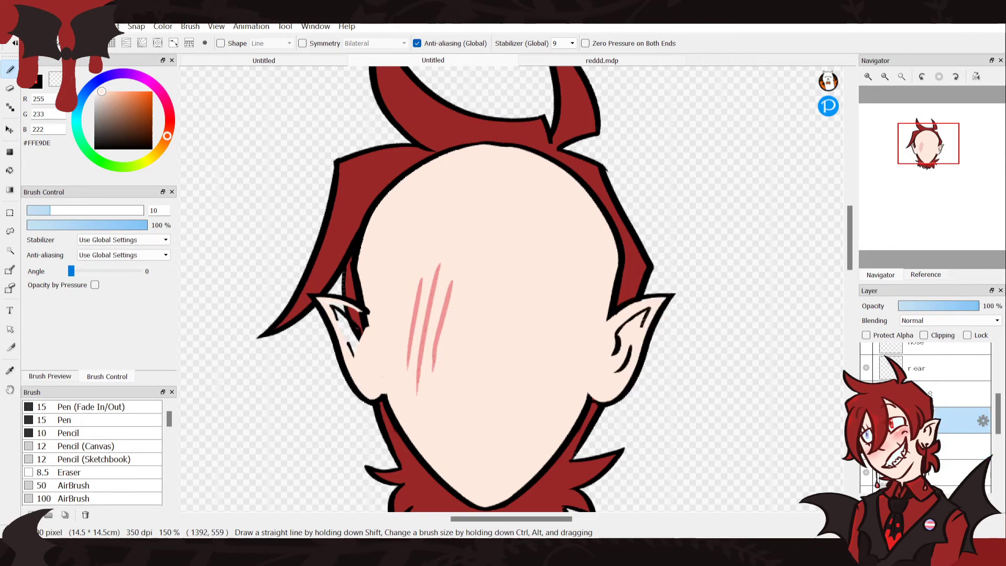
# Lasso the r ear's inner lines on the l ear layer, cut them, and merge them into the r ear line art layer
pyautogui.click(10, 231)
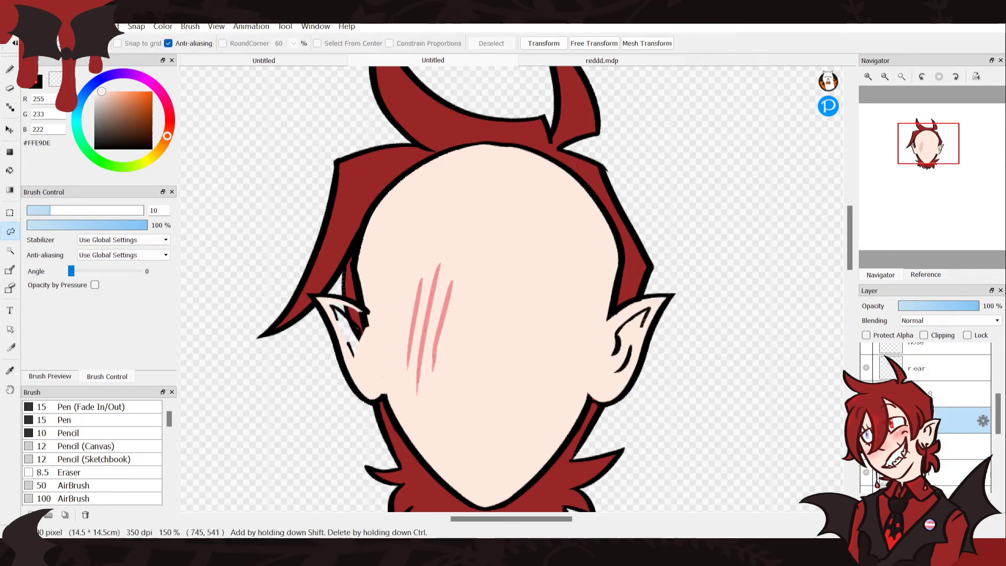
pyautogui.moveTo(362, 321); pyautogui.dragTo(344, 303)
pyautogui.moveTo(370, 347); pyautogui.dragTo(370, 348)
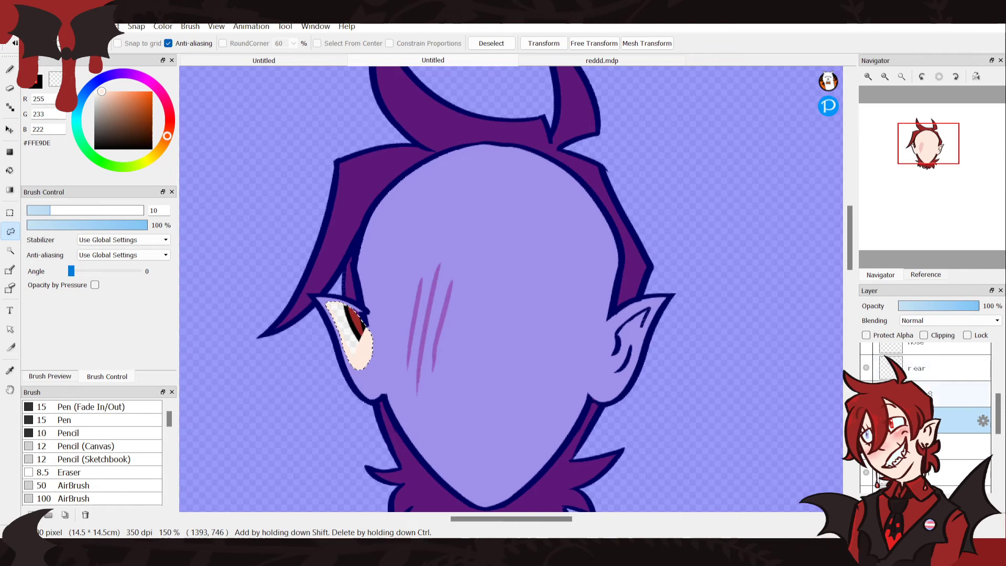
pyautogui.click(957, 394)
pyautogui.click(957, 368)
pyautogui.hotkey('ctrl', 'v')
pyautogui.hotkey('ctrl', 'e')
# Clear the selection and paint the rest of the r ear's interior in #FFE9DE on Layer8
pyautogui.click(956, 394)
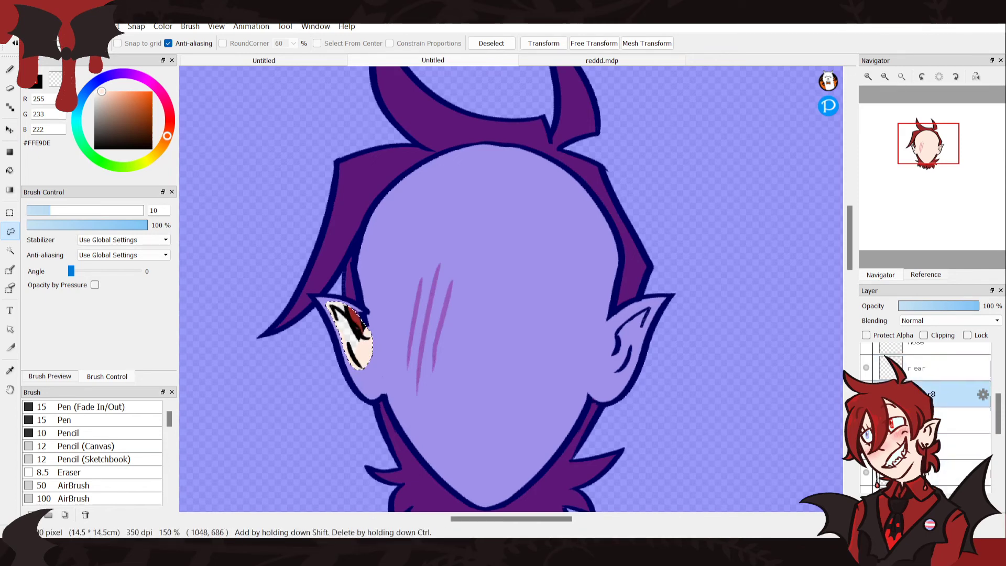
pyautogui.hotkey('ctrl', 'd')
pyautogui.press('b')
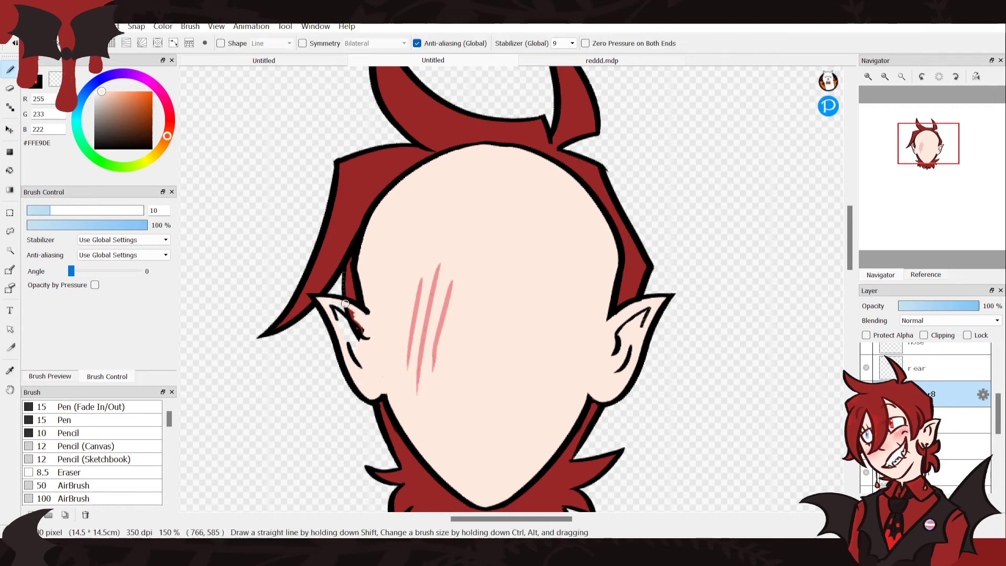
pyautogui.moveTo(355, 363); pyautogui.dragTo(337, 304)
# Show the nose, mouth and both eye layers on the face
pyautogui.scroll(3, 925, 414)
pyautogui.scroll(3, 925, 414)
pyautogui.scroll(-3, 925, 398)
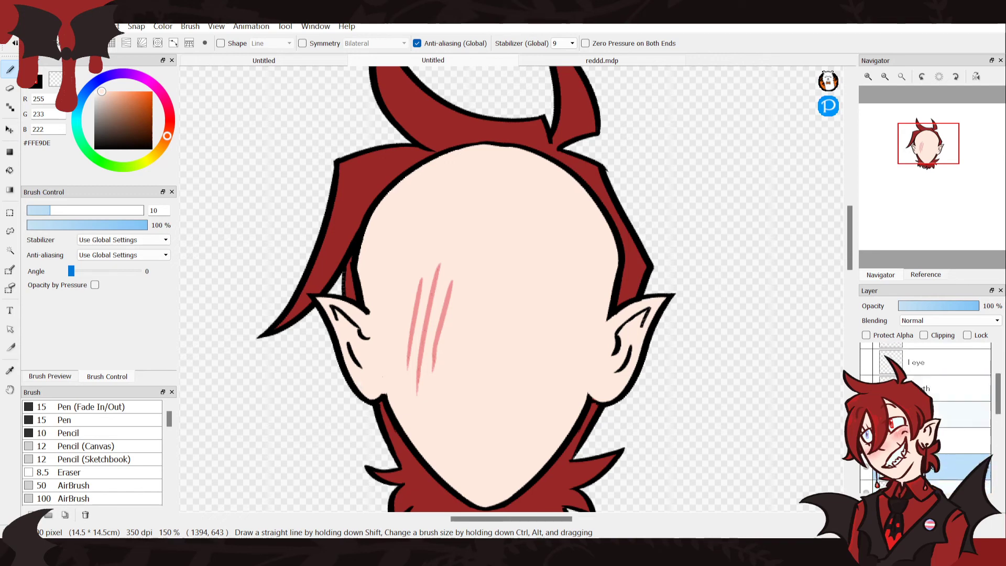
pyautogui.click(866, 415)
pyautogui.click(925, 414)
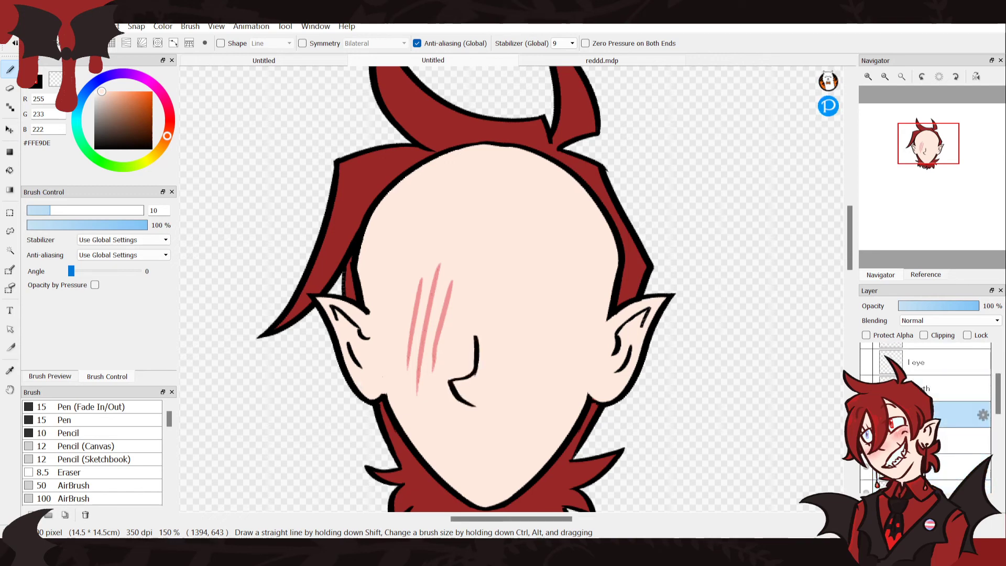
pyautogui.moveTo(437, 444); pyautogui.dragTo(553, 418)
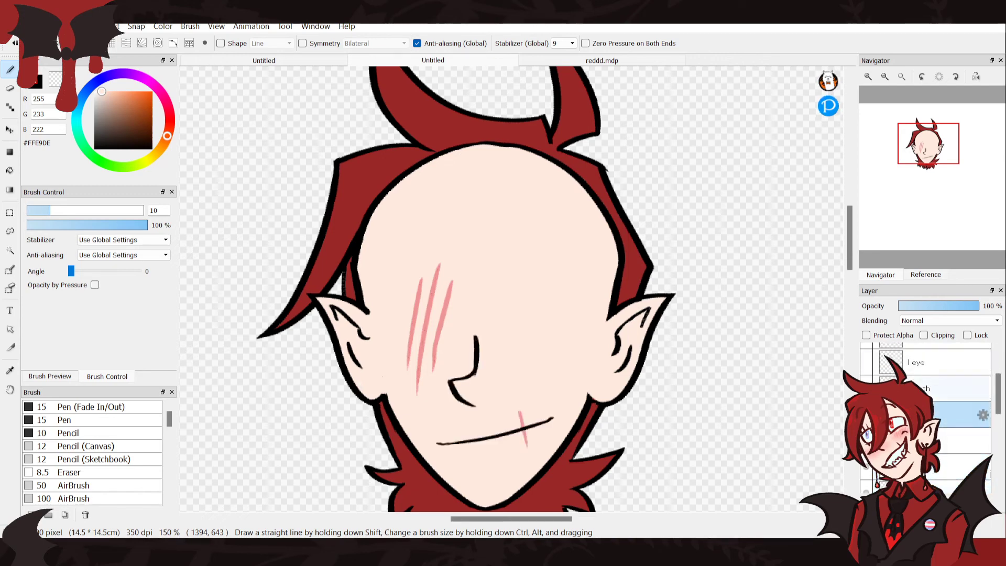
pyautogui.moveTo(511, 308); pyautogui.dragTo(513, 314)
pyautogui.click(867, 362)
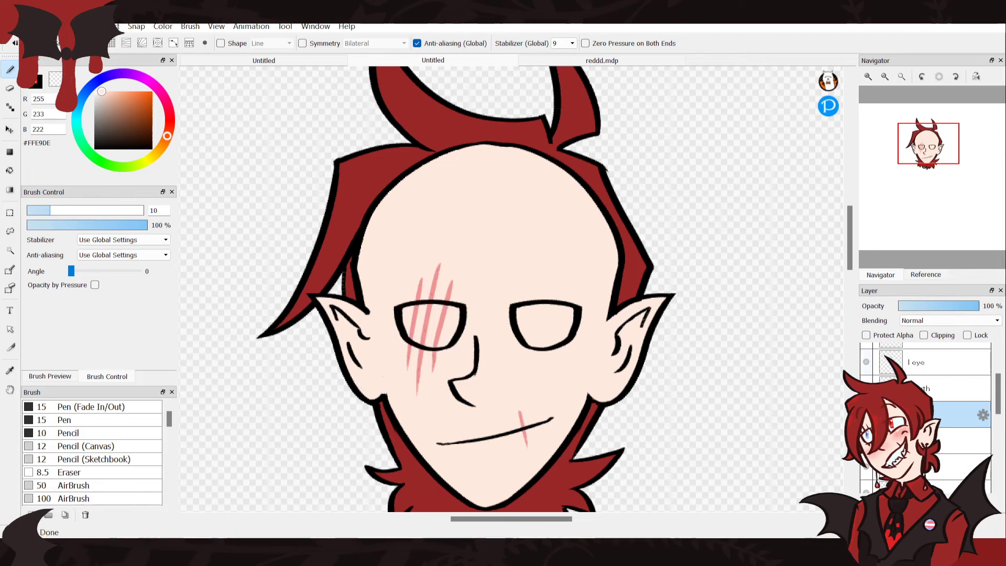
# Zoom the reference image in on the eyes and pick the eye-white colour #EFFFFC from it
pyautogui.scroll(3, 957, 390)
pyautogui.scroll(-1, 957, 428)
pyautogui.click(956, 404)
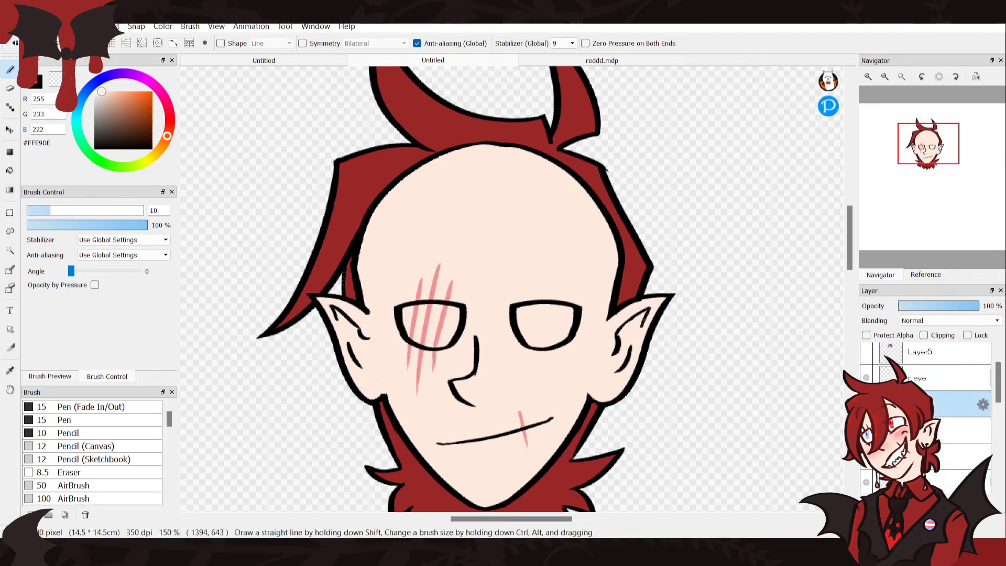
pyautogui.click(926, 275)
pyautogui.click(960, 77)
pyautogui.scroll(3, 933, 177)
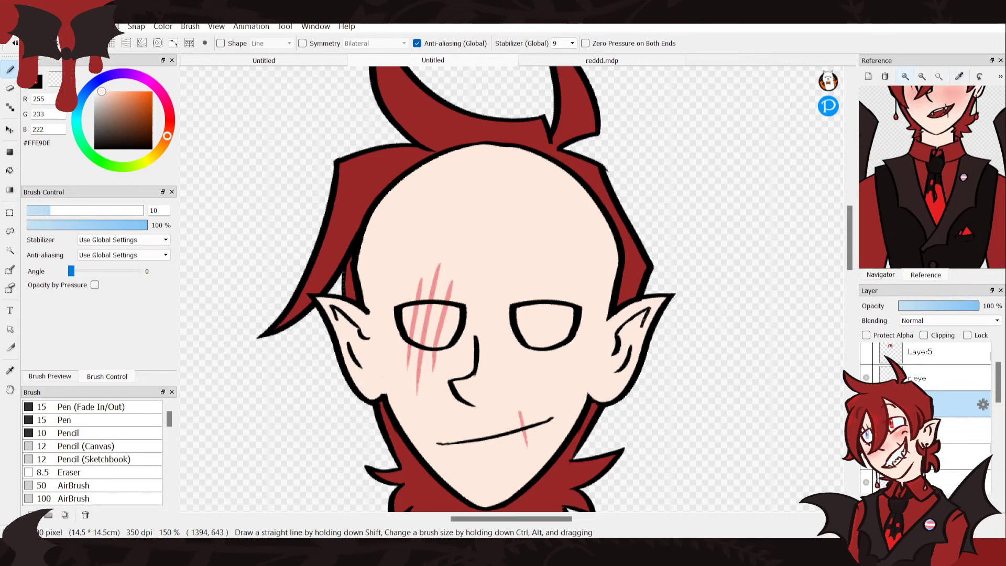
pyautogui.moveTo(938, 136); pyautogui.dragTo(925, 231)
pyautogui.click(960, 77)
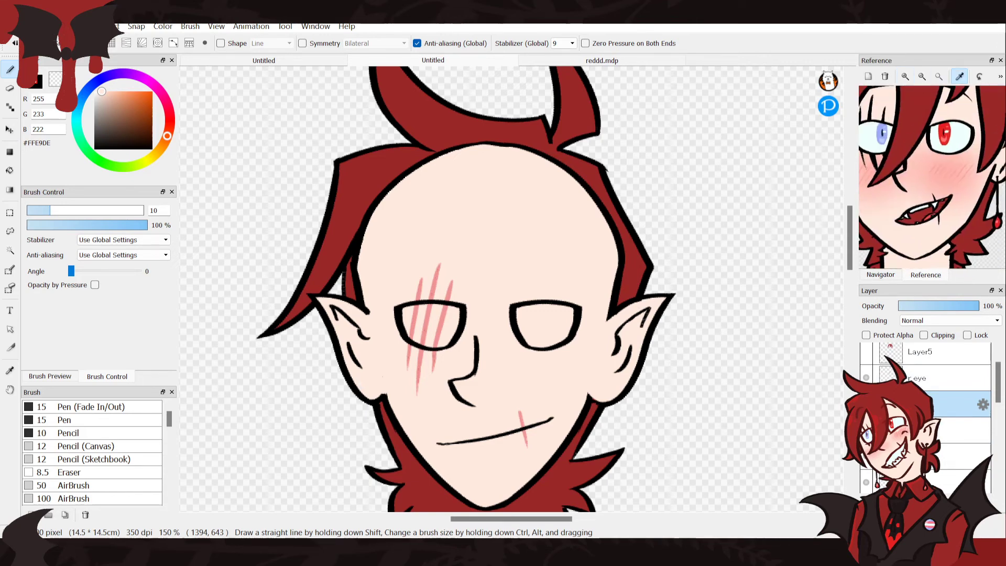
pyautogui.click(962, 135)
# On a new layer beneath the l eye line art, fill the eye with #EFFFFC using the Bucket tool
pyautogui.press('g')
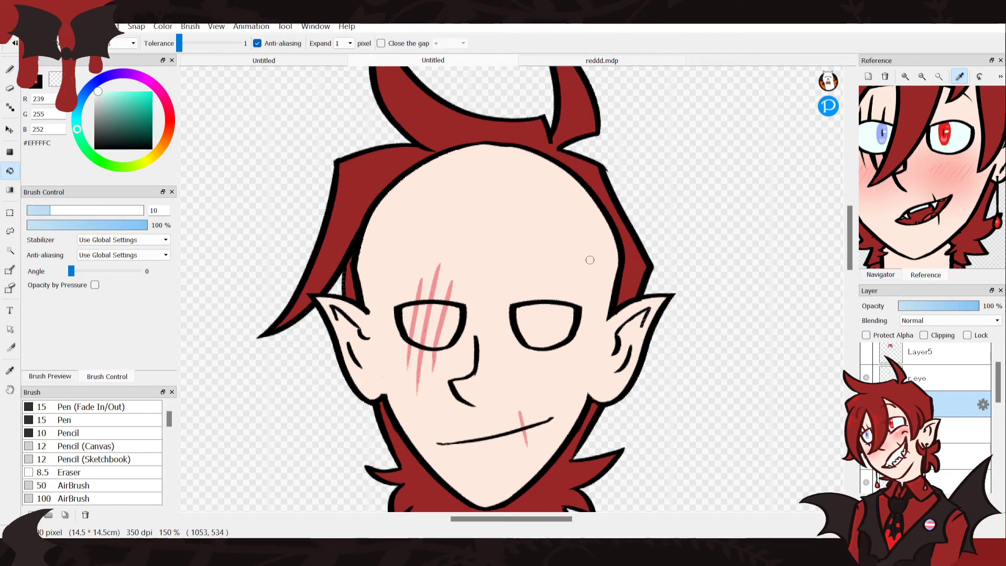
pyautogui.click(957, 431)
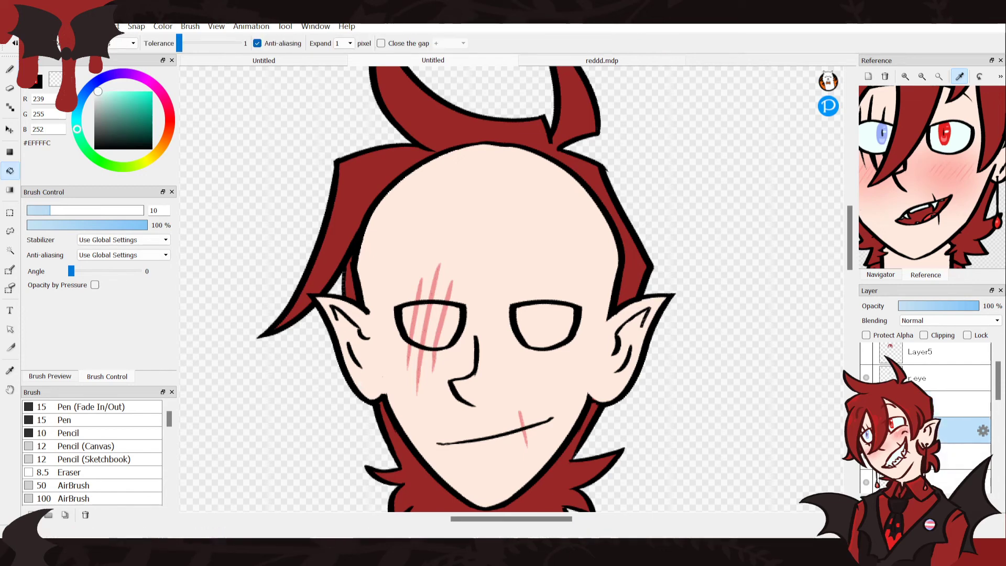
pyautogui.click(545, 325)
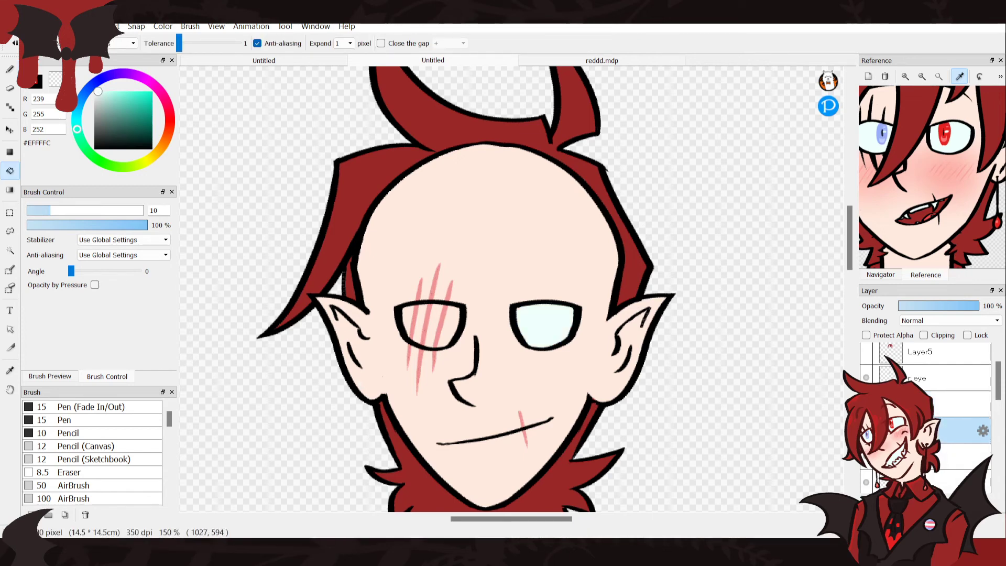
# On a new layer beneath the r eye line art, fill and paint the whole eye in #EFFFFC, covering the scar lines inside it
pyautogui.click(944, 404)
pyautogui.click(869, 502)
pyautogui.click(453, 326)
pyautogui.press('b')
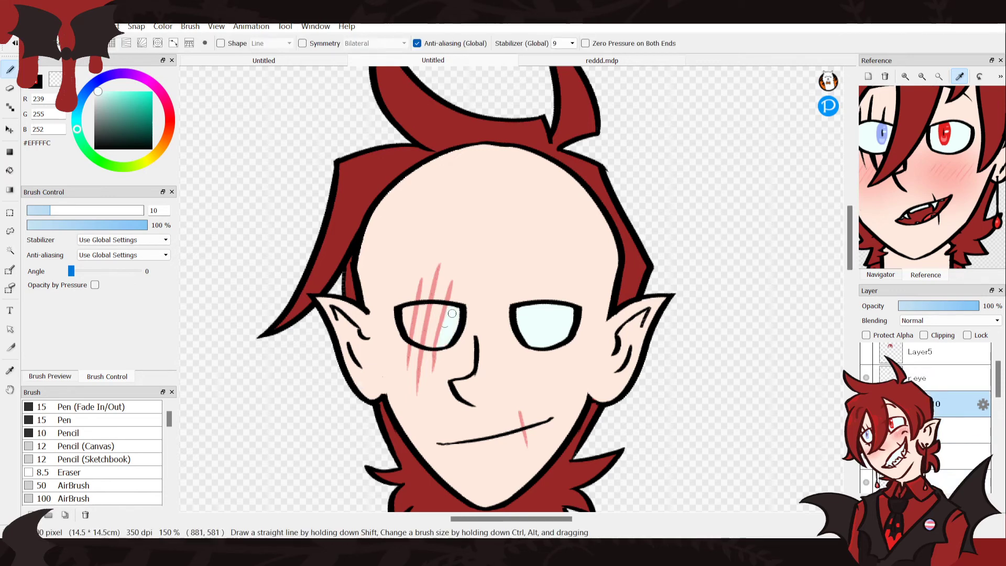
pyautogui.moveTo(406, 320)
pyautogui.mouseDown()
pyautogui.moveTo(431, 345)
pyautogui.moveTo(410, 336)
pyautogui.moveTo(444, 342)
pyautogui.moveTo(431, 341)
pyautogui.moveTo(439, 307)
pyautogui.mouseUp()
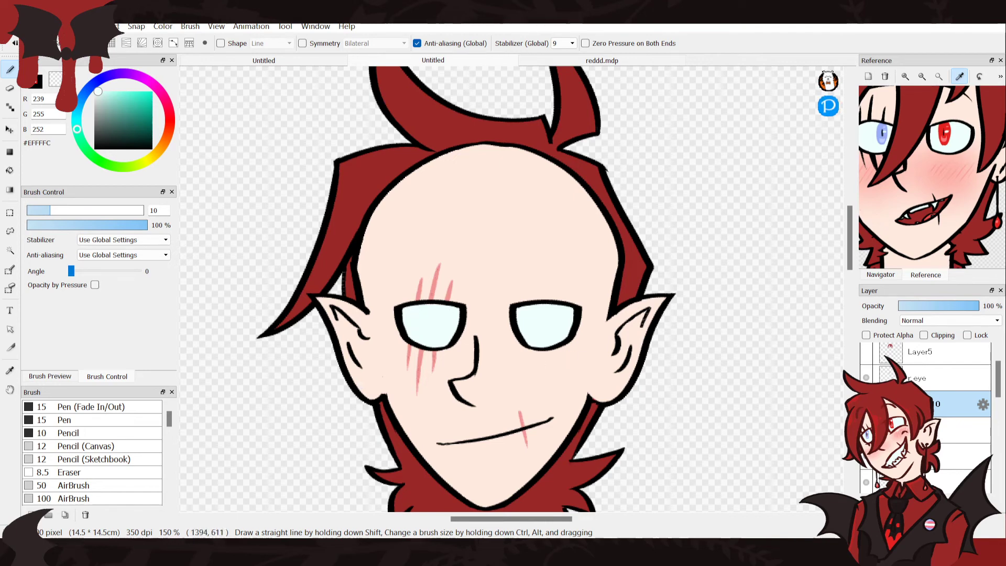
# Pick the iris red #E62121 from the reference image and make the l eye's white fill layer active
pyautogui.click(940, 135)
pyautogui.click(959, 456)
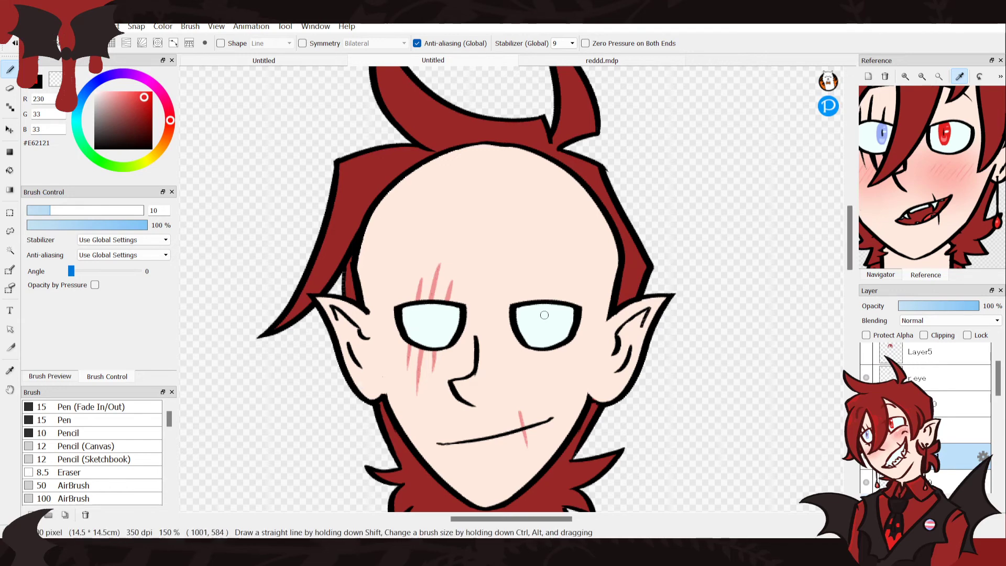
pyautogui.moveTo(540, 307); pyautogui.dragTo(540, 305)
pyautogui.hotkey('ctrl', 'z')
pyautogui.hotkey('ctrl', 'y')
pyautogui.hotkey('ctrl', 'z')
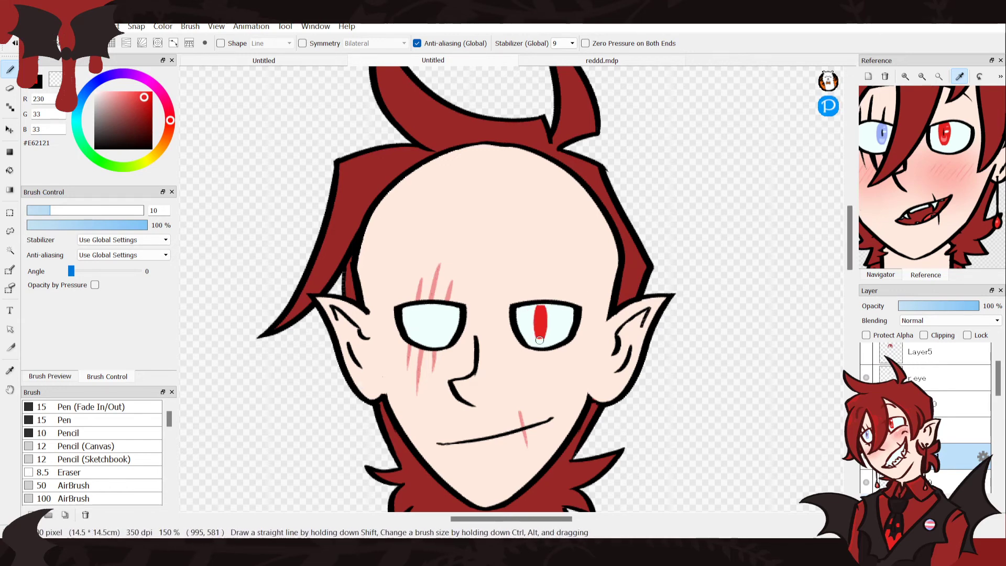
pyautogui.hotkey('ctrl', 'z')
pyautogui.moveTo(535, 322)
pyautogui.mouseDown()
pyautogui.moveTo(538, 302)
pyautogui.moveTo(540, 336)
pyautogui.mouseUp()
pyautogui.hotkey('ctrl', 'z')
pyautogui.hotkey('ctrl', 'z')
pyautogui.hotkey('ctrl', 'z')
pyautogui.hotkey('ctrl', 'z')
pyautogui.moveTo(537, 307); pyautogui.dragTo(537, 342)
pyautogui.hotkey('ctrl', 'z')
pyautogui.hotkey('ctrl', 'z')
pyautogui.hotkey('ctrl', 'z')
pyautogui.moveTo(542, 346); pyautogui.dragTo(545, 310)
pyautogui.press('v')
pyautogui.moveTo(541, 335); pyautogui.dragTo(535, 332)
pyautogui.hotkey('ctrl', 'z')
pyautogui.hotkey('ctrl', 'z')
# Draw a narrow vertical filled ellipse in #E62121 as the iris of the l eye, redrawing it slightly wider and shorter
pyautogui.click(10, 152)
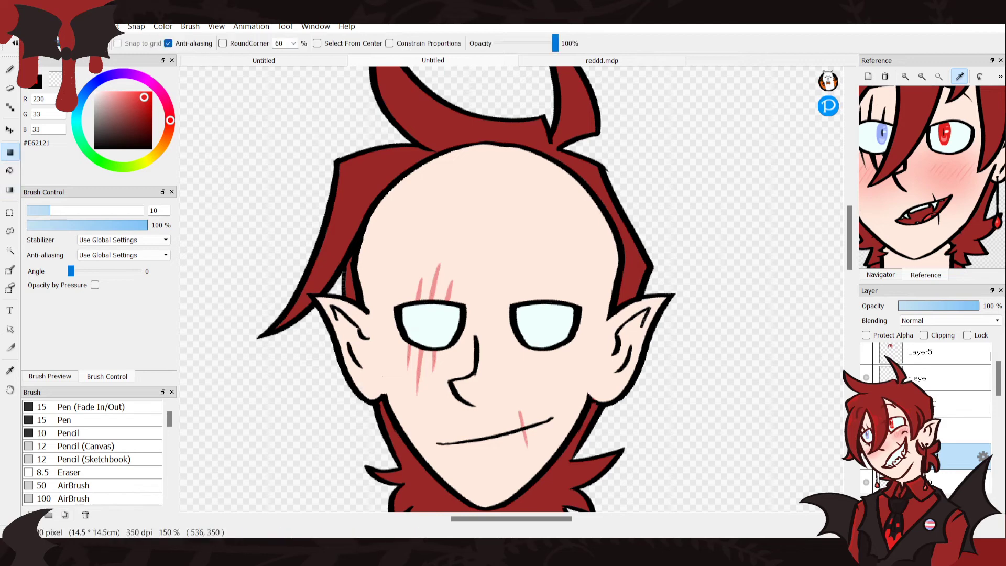
pyautogui.moveTo(532, 303); pyautogui.dragTo(548, 340)
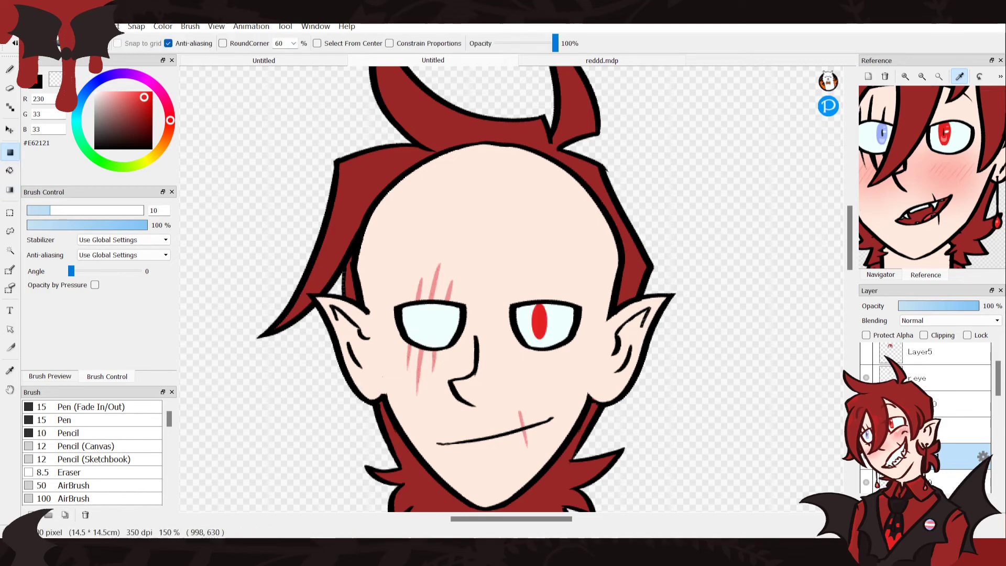
pyautogui.hotkey('ctrl', 'z')
pyautogui.moveTo(530, 304); pyautogui.dragTo(547, 337)
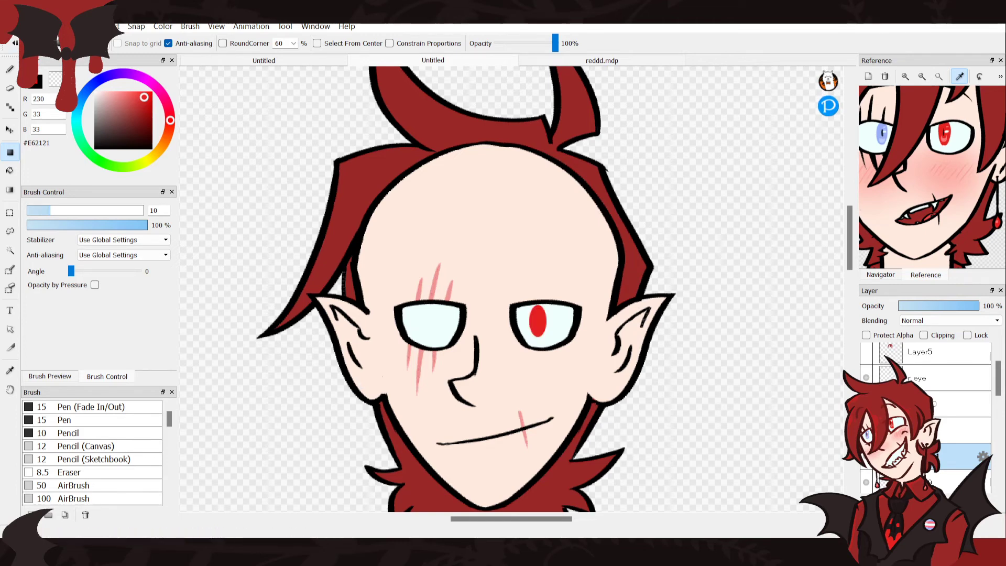
# Paint the l eye's red iris fuller in #E62121 with a size 10 brush so its top meets the upper eyelid
pyautogui.click(9, 69)
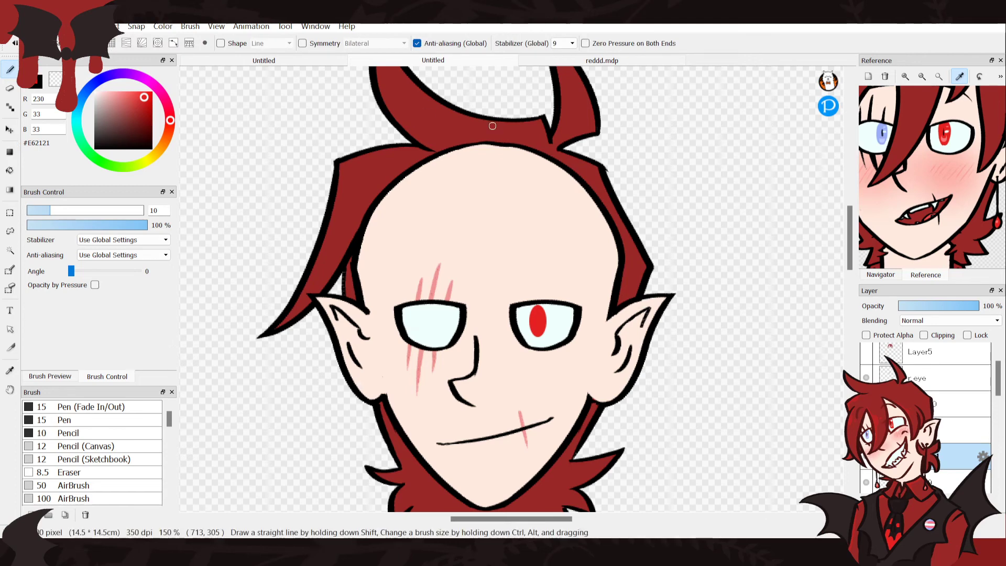
pyautogui.click(881, 275)
pyautogui.click(869, 78)
pyautogui.click(868, 77)
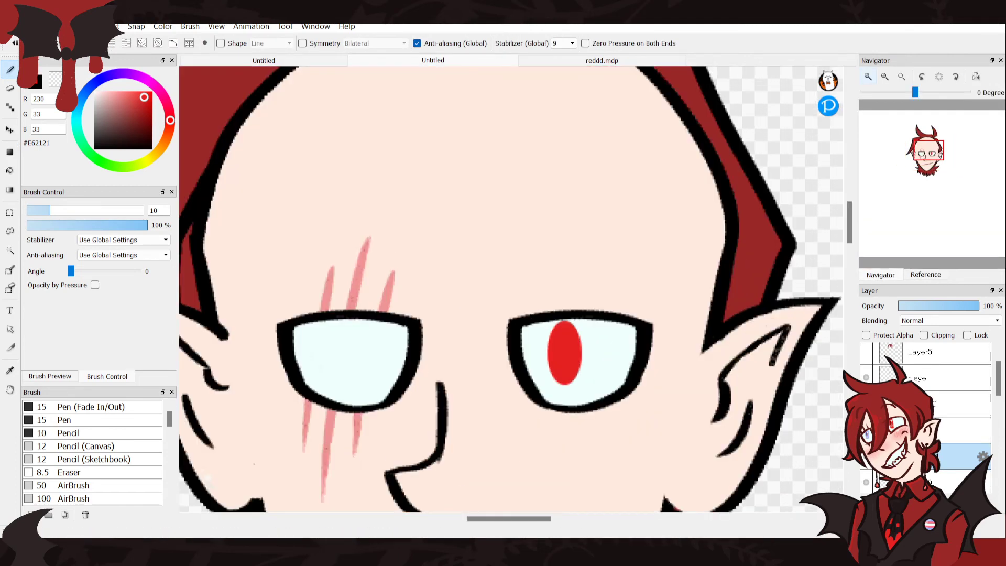
pyautogui.click(869, 77)
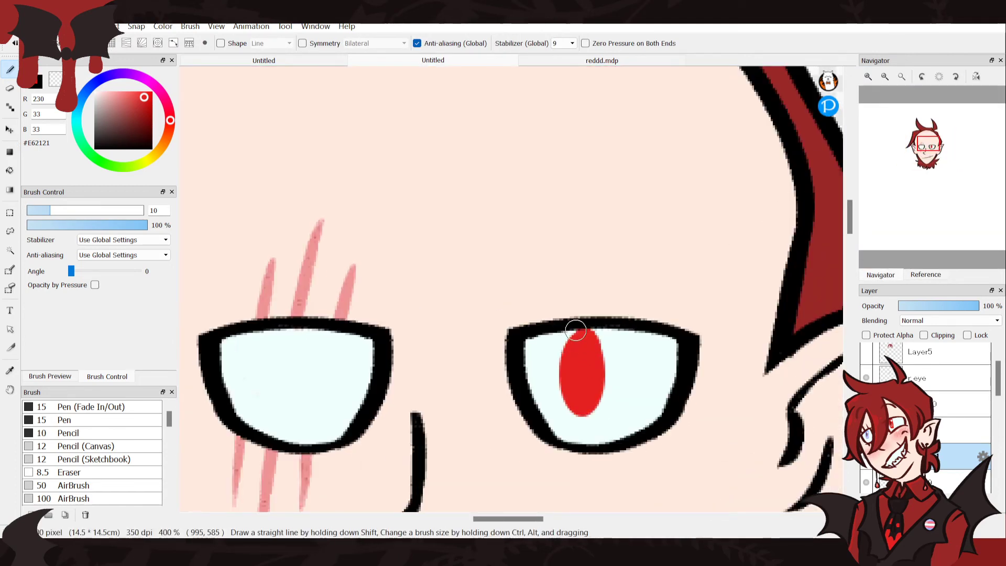
pyautogui.moveTo(580, 337)
pyautogui.mouseDown()
pyautogui.moveTo(593, 348)
pyautogui.moveTo(582, 401)
pyautogui.mouseUp()
pyautogui.hotkey('ctrl', 'z')
pyautogui.moveTo(591, 343)
pyautogui.mouseDown()
pyautogui.moveTo(596, 365)
pyautogui.moveTo(574, 396)
pyautogui.mouseUp()
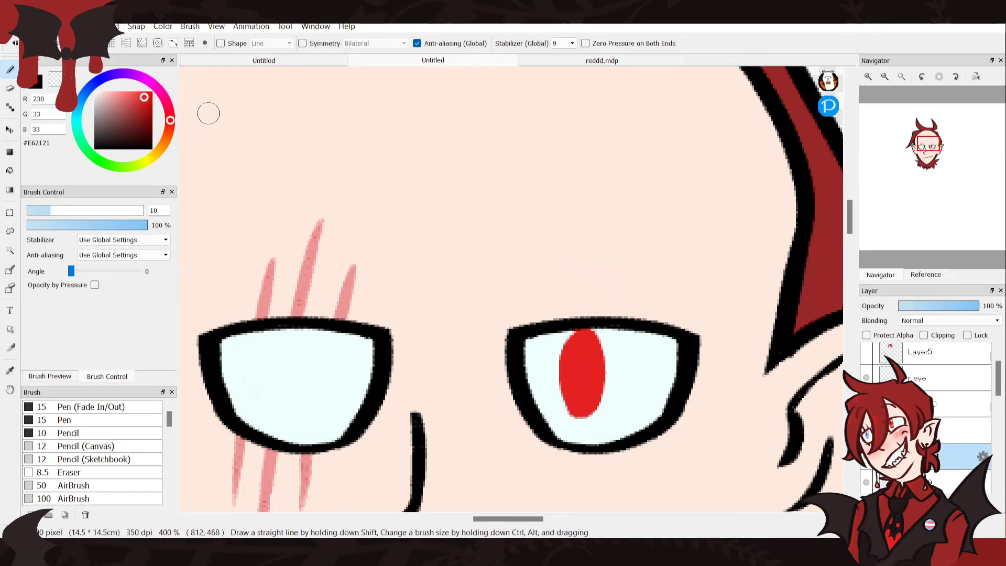
# Pick the light red #F97676 from the reference iris and paint highlights on the red iris, trimming them with the iris red
pyautogui.click(926, 274)
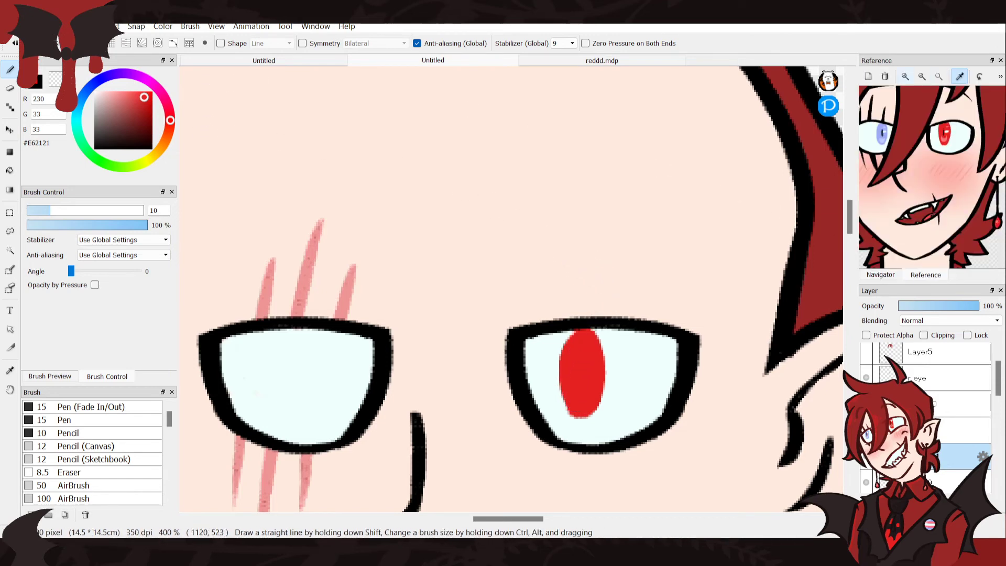
pyautogui.click(905, 76)
pyautogui.click(960, 77)
pyautogui.moveTo(940, 152); pyautogui.dragTo(930, 200)
pyautogui.click(905, 77)
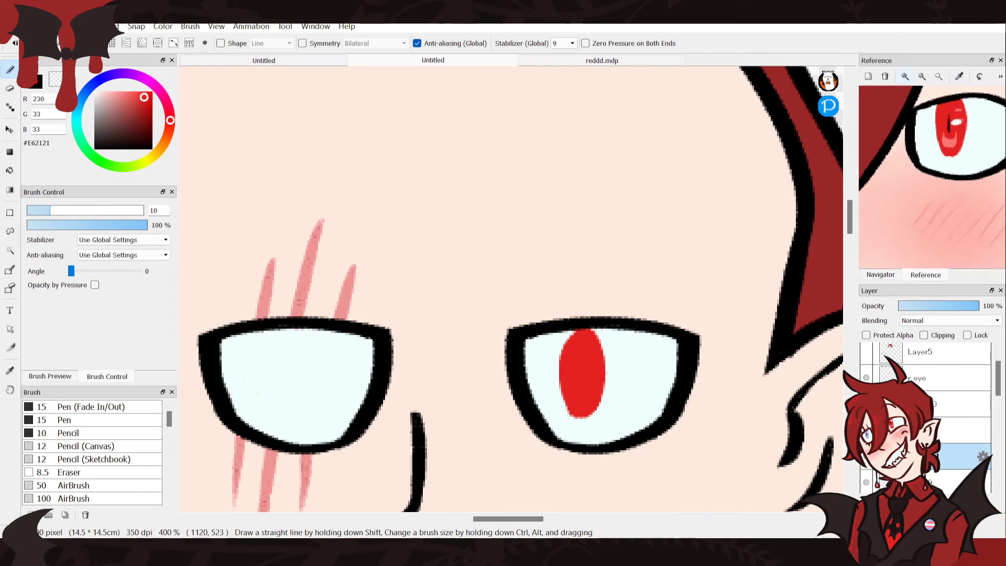
pyautogui.click(905, 77)
pyautogui.click(960, 76)
pyautogui.click(955, 138)
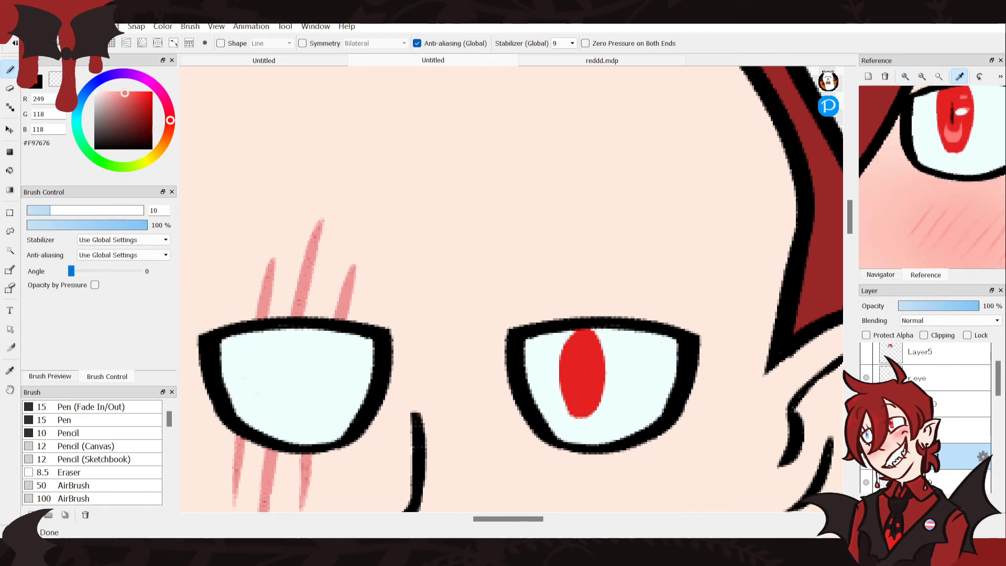
pyautogui.moveTo(583, 387)
pyautogui.mouseDown()
pyautogui.moveTo(586, 400)
pyautogui.moveTo(588, 392)
pyautogui.mouseUp()
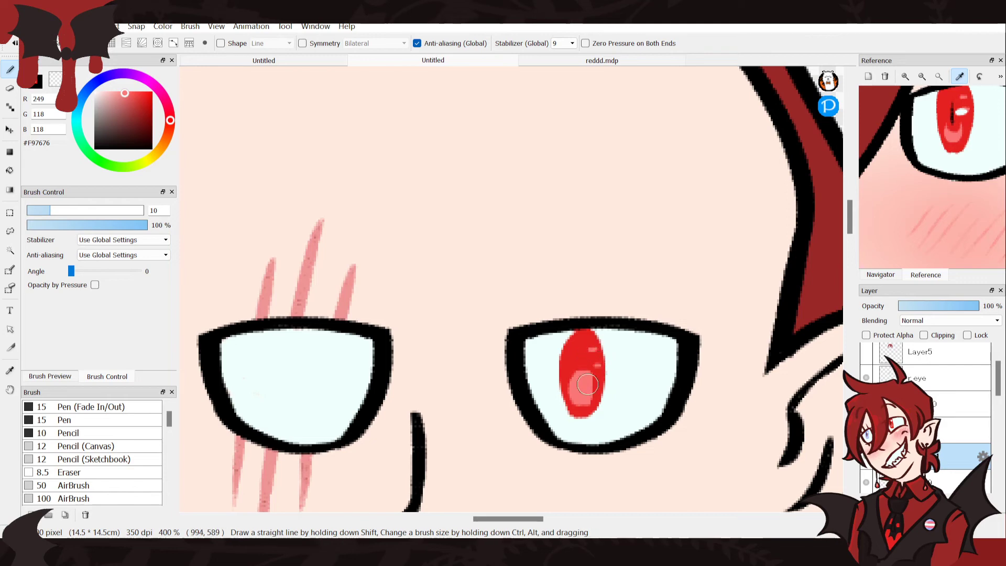
pyautogui.keyDown('alt'); pyautogui.click(580, 366); pyautogui.keyUp('alt')
pyautogui.moveTo(580, 369)
pyautogui.mouseDown()
pyautogui.moveTo(587, 378)
pyautogui.moveTo(582, 371)
pyautogui.mouseUp()
# Draw a thin vertical black slit pupil in the middle of the red iris with a size 5 brush
pyautogui.click(152, 149)
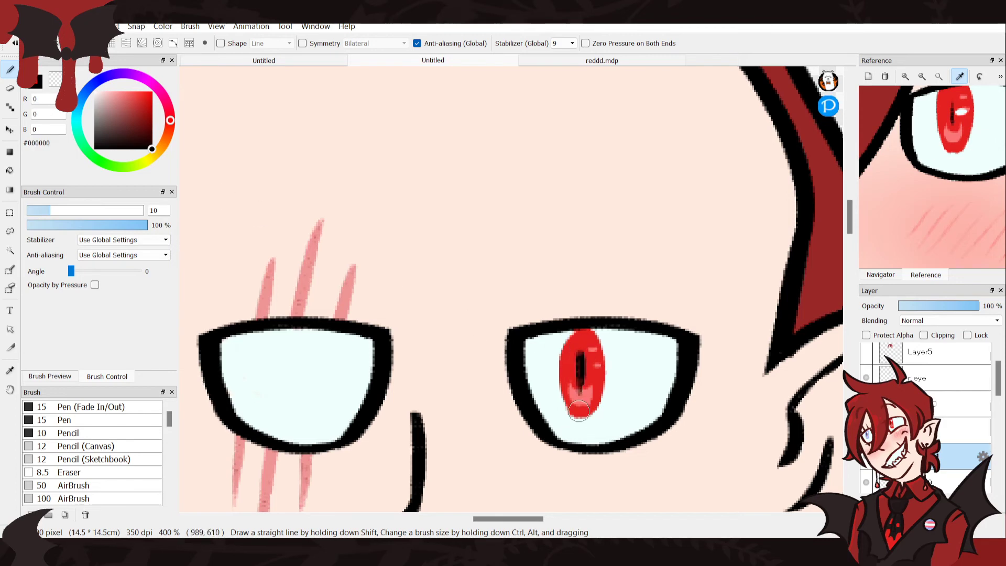
pyautogui.moveTo(578, 349); pyautogui.dragTo(579, 414)
pyautogui.hotkey('ctrl', 'z')
pyautogui.click(162, 211)
pyautogui.press('BackSpace')
pyautogui.press('BackSpace')
pyautogui.write('5')
pyautogui.moveTo(580, 346); pyautogui.dragTo(582, 404)
pyautogui.hotkey('ctrl', 'z')
pyautogui.moveTo(582, 348); pyautogui.dragTo(581, 396)
pyautogui.hotkey('ctrl', 'z')
pyautogui.moveTo(580, 354); pyautogui.dragTo(582, 402)
pyautogui.hotkey('ctrl', 'z')
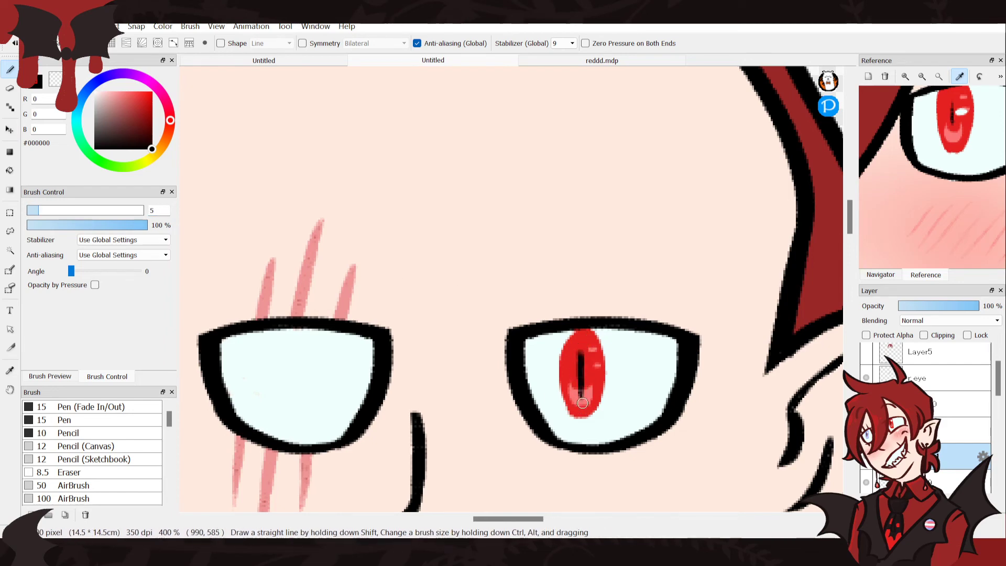
pyautogui.moveTo(582, 342); pyautogui.dragTo(582, 387)
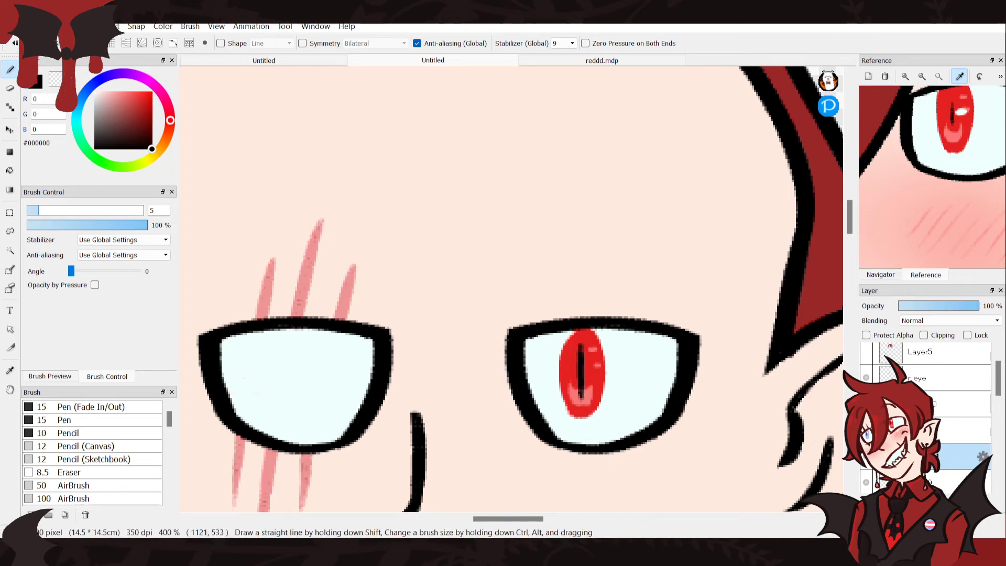
# Pick the blue iris colour #9AADF6 from the other eye in the reference image
pyautogui.click(881, 275)
pyautogui.click(885, 76)
pyautogui.click(885, 76)
pyautogui.click(885, 77)
pyautogui.click(885, 77)
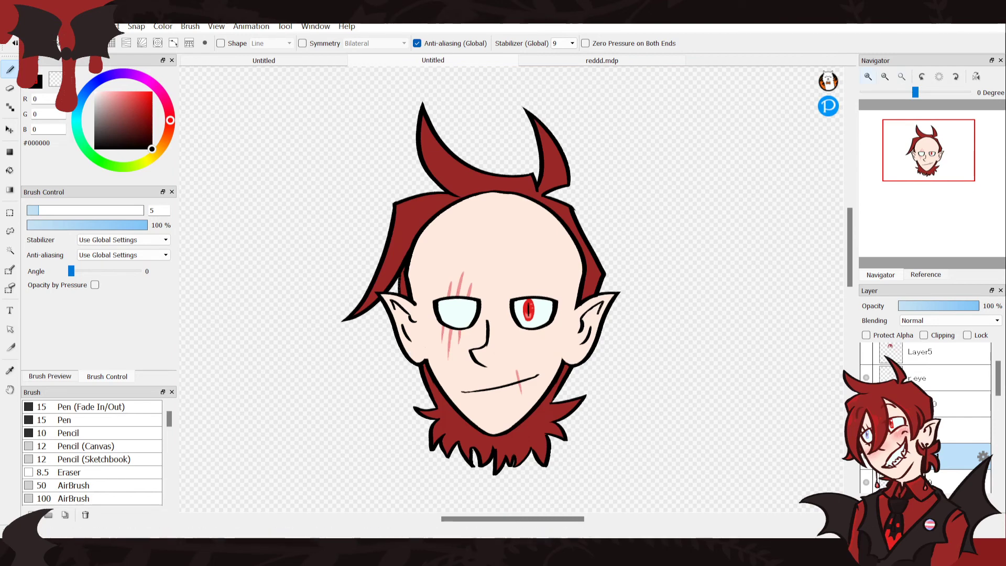
pyautogui.scroll(2, 510, 291)
pyautogui.click(868, 77)
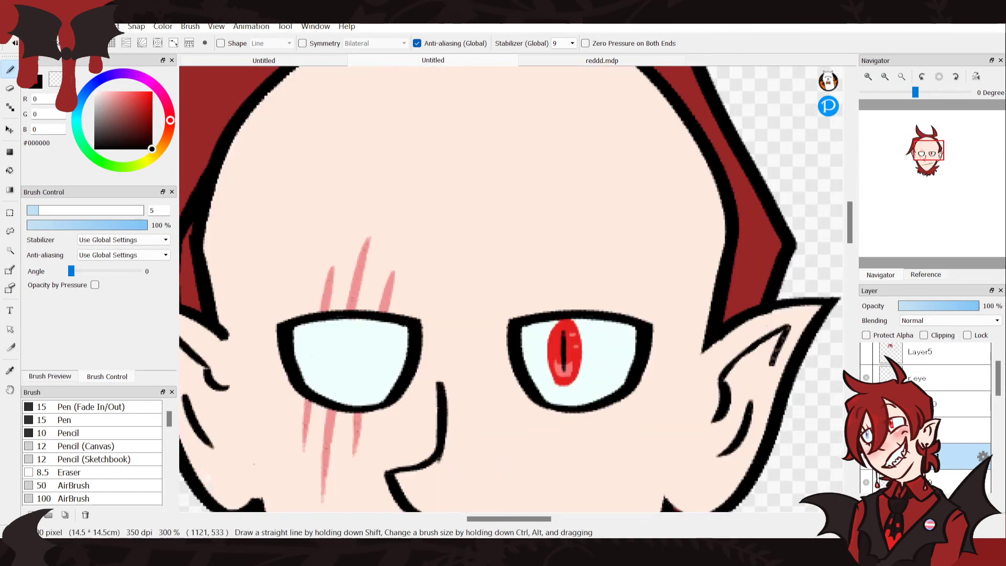
pyautogui.click(926, 275)
pyautogui.click(959, 76)
pyautogui.moveTo(881, 193); pyautogui.dragTo(985, 160)
pyautogui.moveTo(909, 183); pyautogui.dragTo(958, 168)
pyautogui.click(960, 77)
pyautogui.click(936, 140)
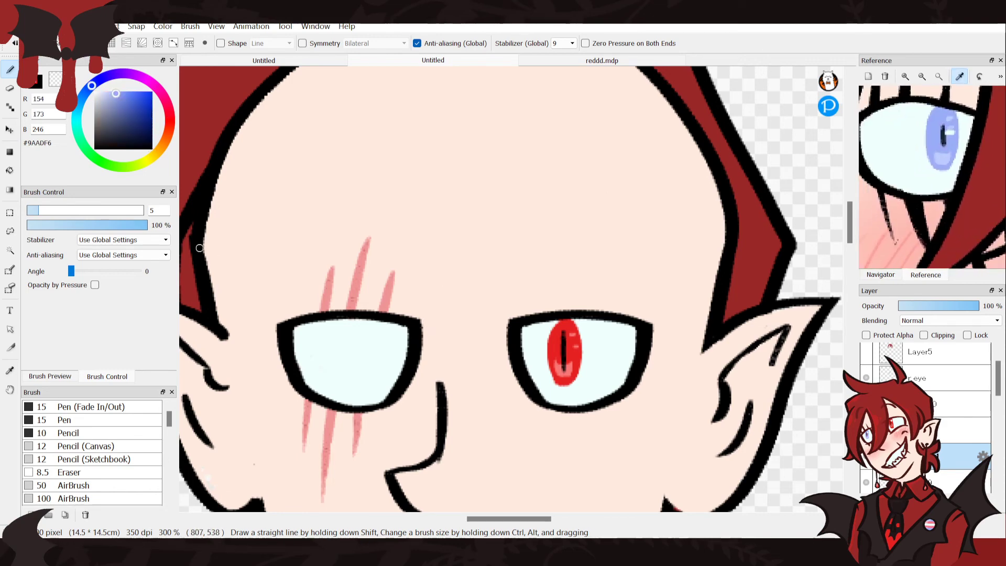
# On the layer beneath the r eye line art, draw a narrow vertical #9AADF6 ellipse as the iris and move it towards the nose
pyautogui.click(158, 210)
pyautogui.press('BackSpace')
pyautogui.write('10')
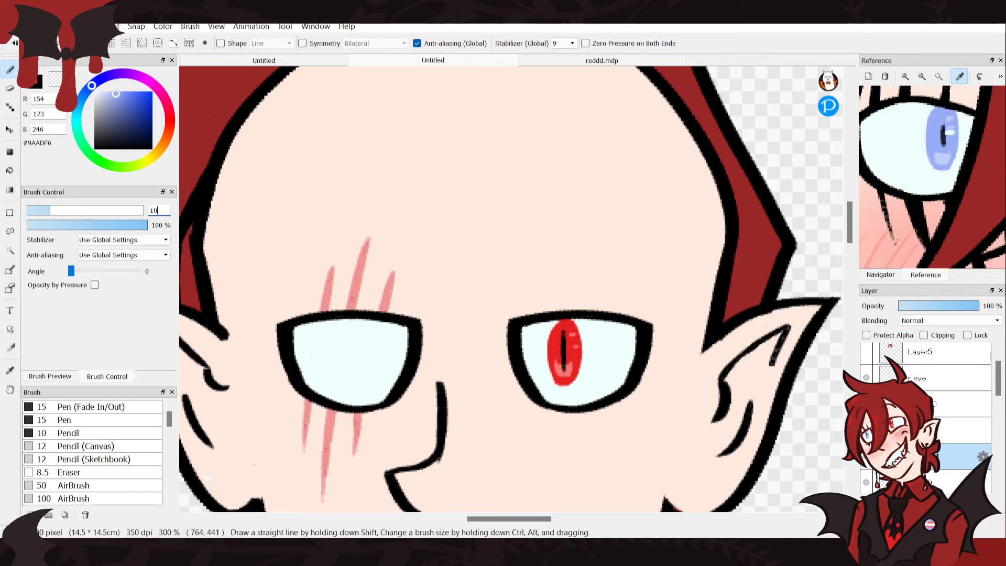
pyautogui.click(10, 152)
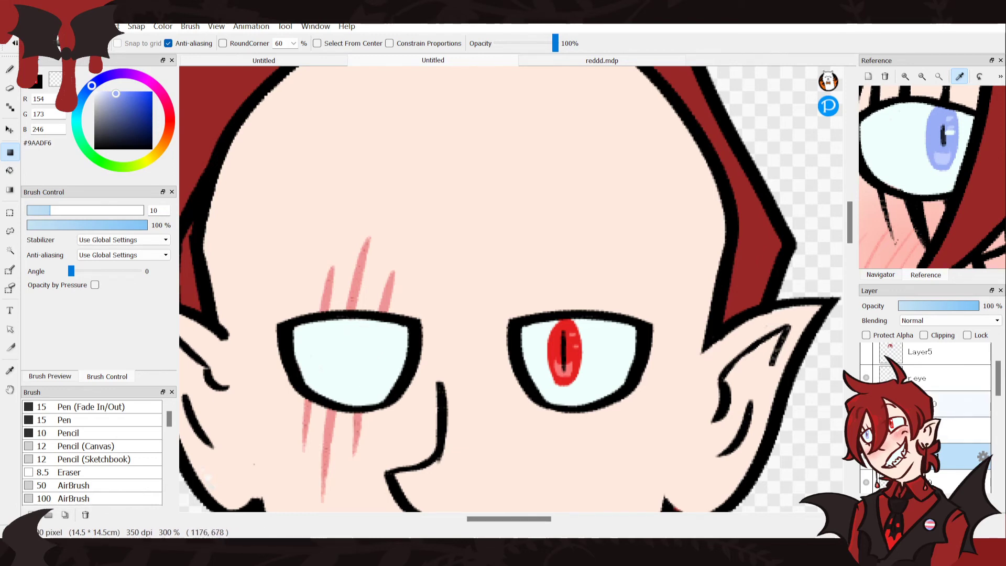
pyautogui.click(868, 503)
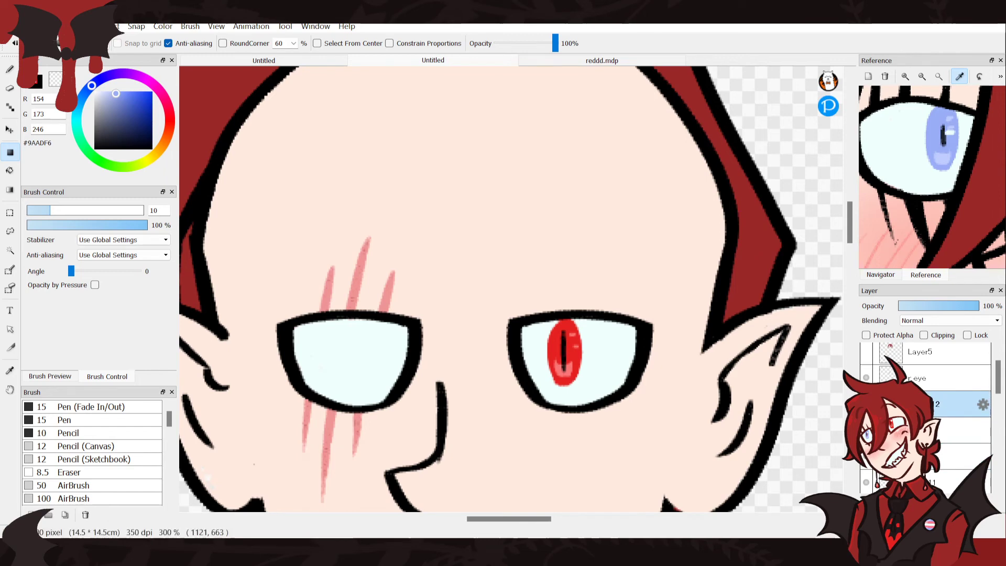
pyautogui.moveTo(342, 316); pyautogui.dragTo(368, 379)
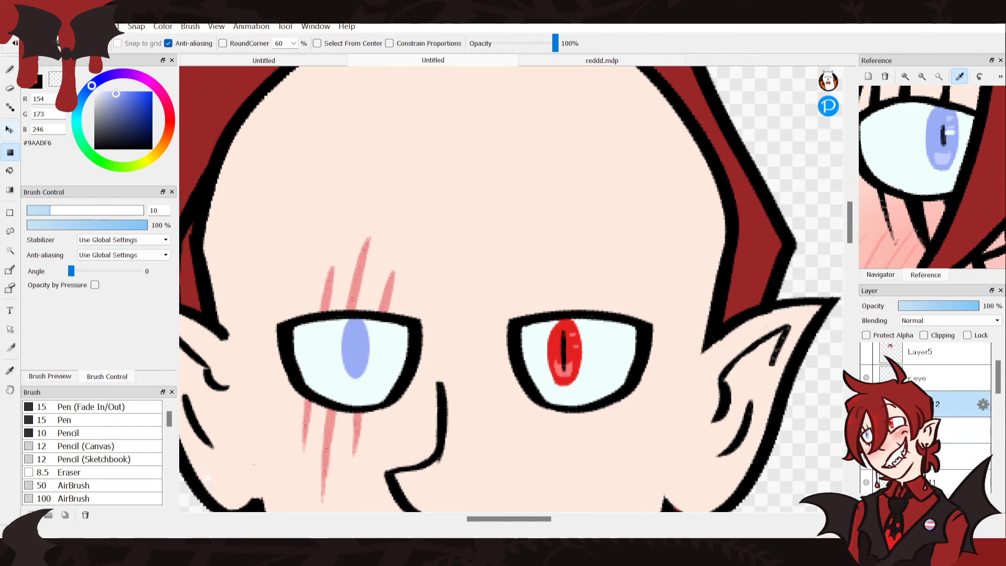
pyautogui.click(10, 129)
pyautogui.moveTo(349, 346); pyautogui.dragTo(366, 352)
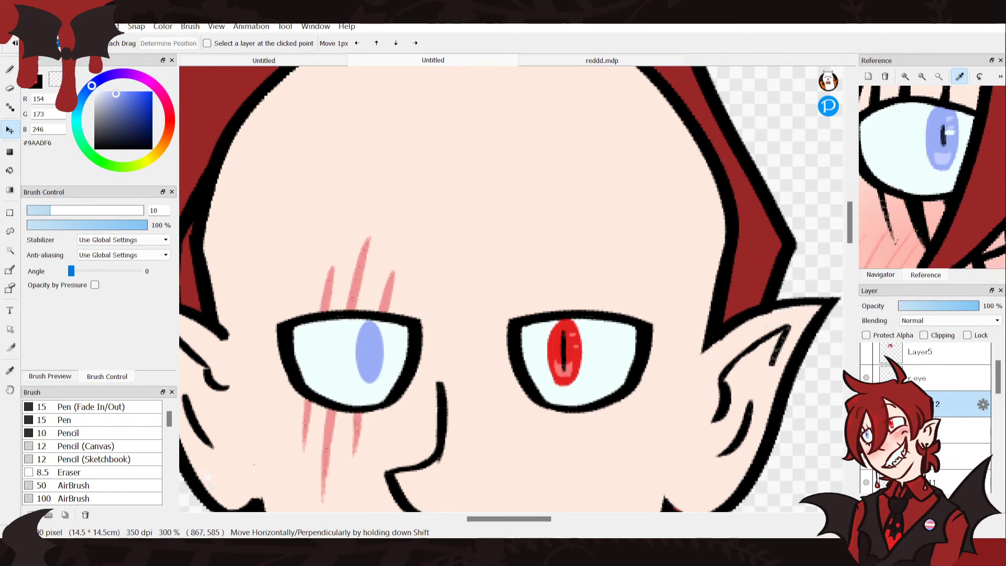
# Extend the blue iris to the upper eyelid with a size 10 brush and paint pale #BFCCFF highlights on it
pyautogui.press('b')
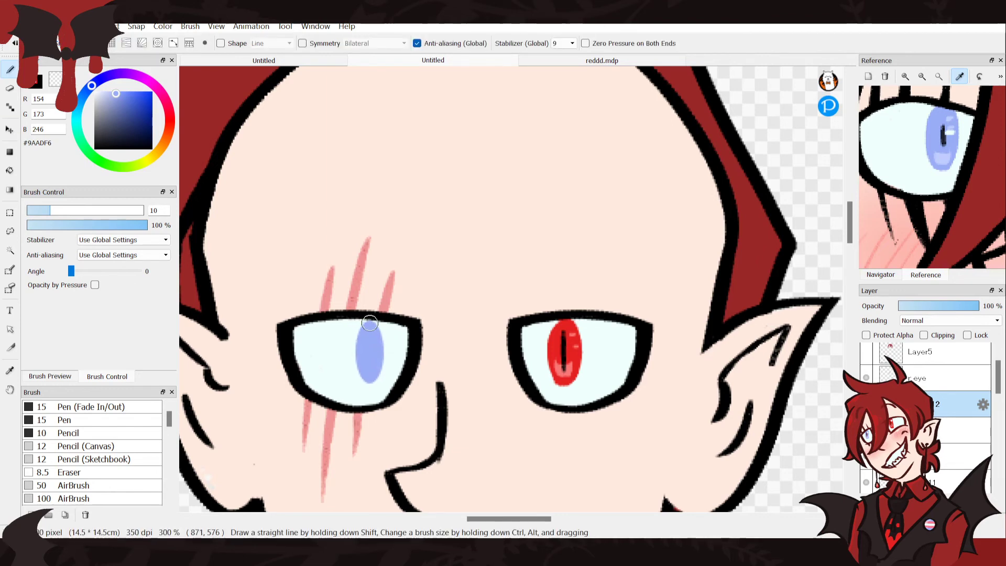
pyautogui.moveTo(364, 335)
pyautogui.mouseDown()
pyautogui.moveTo(377, 372)
pyautogui.moveTo(370, 328)
pyautogui.moveTo(364, 376)
pyautogui.mouseUp()
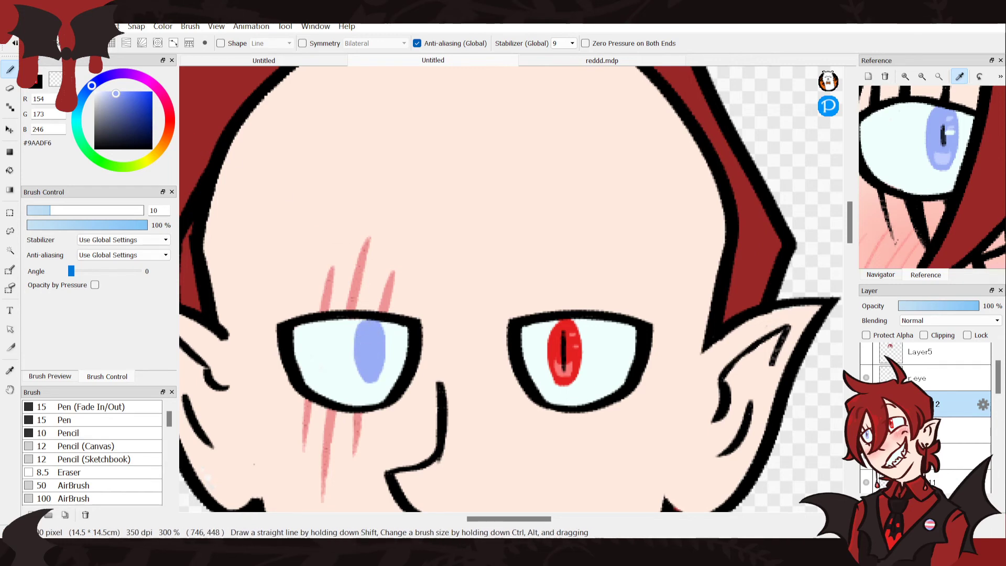
pyautogui.click(943, 158)
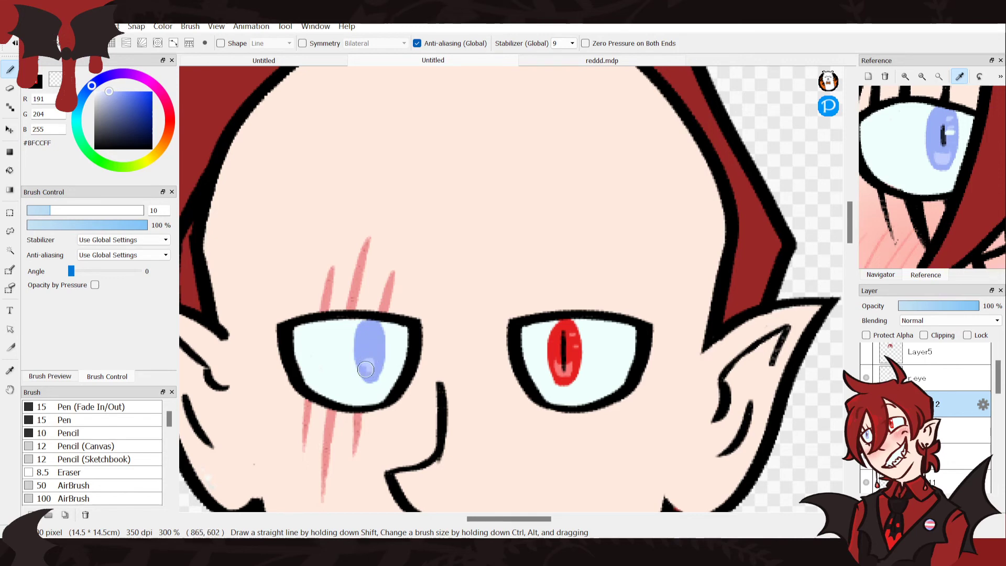
pyautogui.keyDown('alt'); pyautogui.click(374, 341); pyautogui.keyUp('alt')
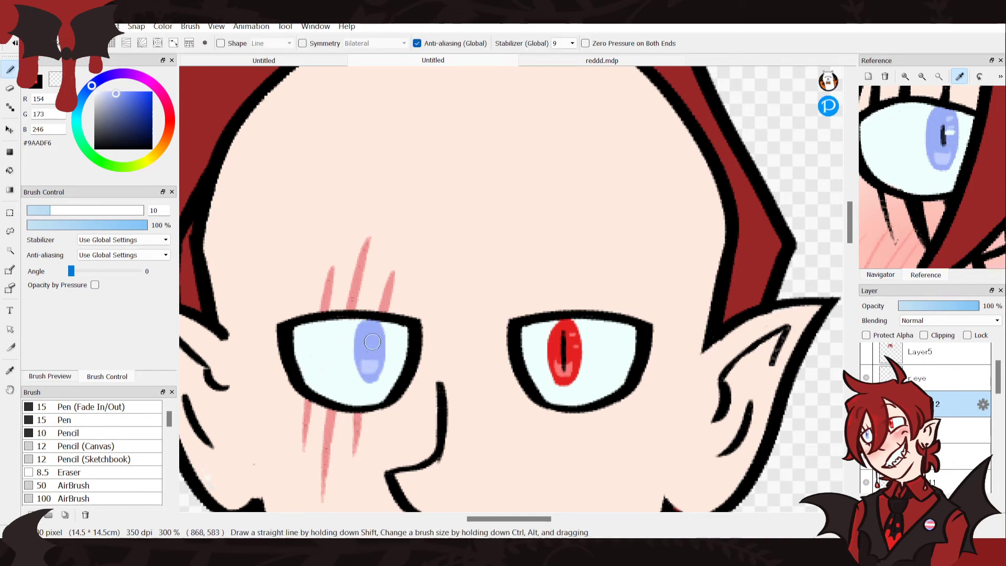
pyautogui.keyDown('alt'); pyautogui.click(366, 334); pyautogui.keyUp('alt')
# Draw a thin vertical black slit pupil in the middle of the blue iris with a size 5 brush
pyautogui.keyDown('alt'); pyautogui.click(363, 404); pyautogui.keyUp('alt')
pyautogui.press('BackSpace')
pyautogui.press('BackSpace')
pyautogui.write('5')
pyautogui.hotkey('ctrl', 'z')
pyautogui.moveTo(370, 333); pyautogui.dragTo(369, 372)
pyautogui.hotkey('ctrl', 'z')
pyautogui.moveTo(371, 334); pyautogui.dragTo(369, 370)
pyautogui.hotkey('ctrl', 'z')
pyautogui.moveTo(372, 335); pyautogui.dragTo(368, 371)
pyautogui.hotkey('ctrl', 'z')
pyautogui.hotkey('ctrl', 'z')
pyautogui.moveTo(372, 330); pyautogui.dragTo(369, 374)
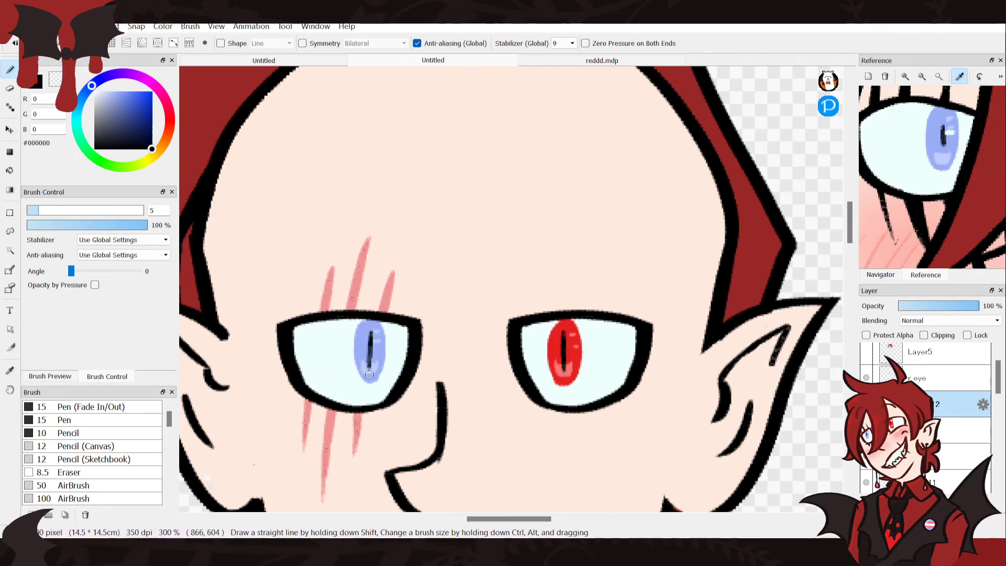
pyautogui.hotkey('ctrl', 'z')
pyautogui.moveTo(370, 336); pyautogui.dragTo(370, 364)
# From the striped badge in the reference image, try the pink #FB7189 on the red iris, then pick the white #FFFFFF
pyautogui.click(921, 76)
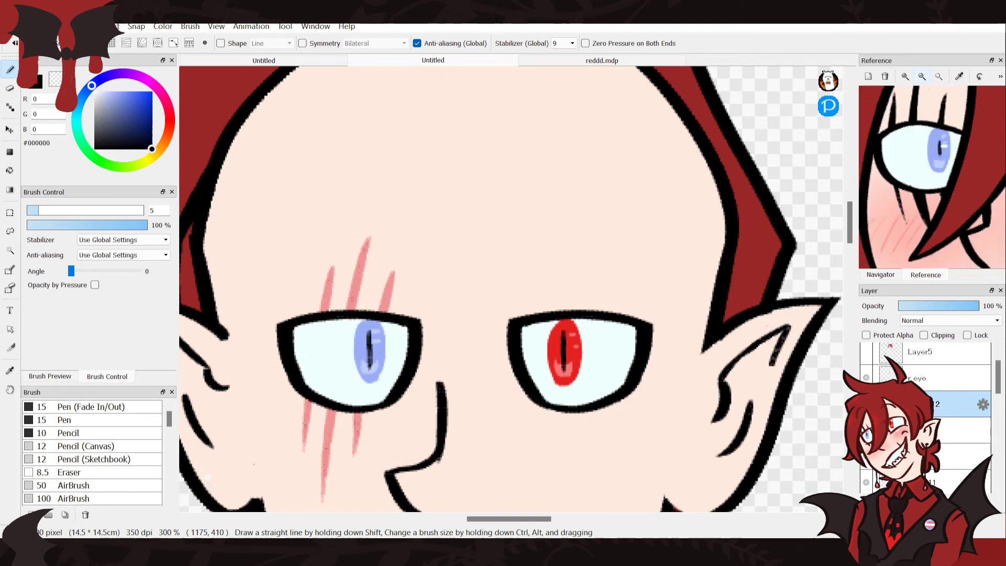
pyautogui.click(922, 76)
pyautogui.click(922, 76)
pyautogui.click(922, 76)
pyautogui.click(922, 76)
pyautogui.moveTo(947, 210); pyautogui.dragTo(882, 94)
pyautogui.click(905, 76)
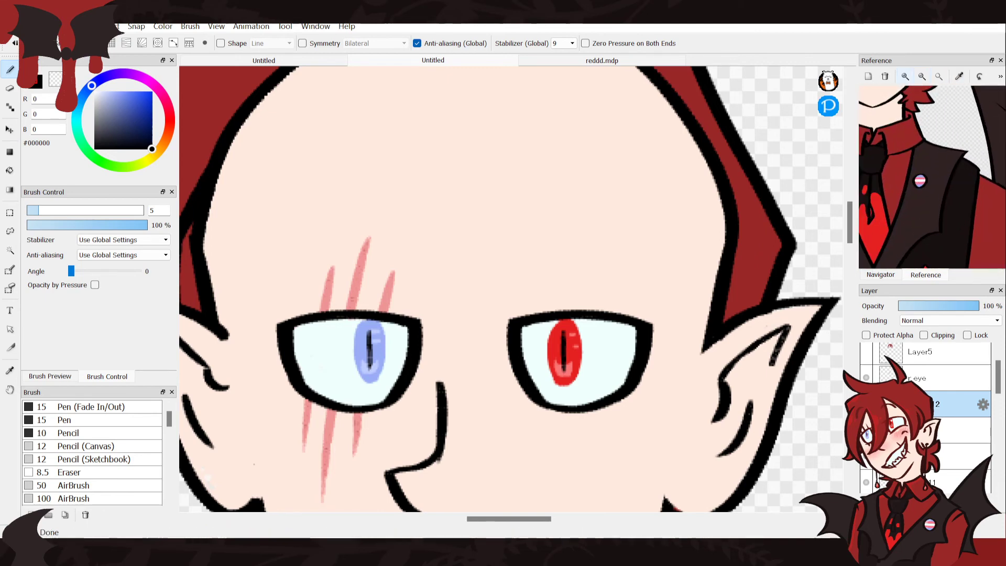
pyautogui.click(905, 76)
pyautogui.click(905, 76)
pyautogui.click(905, 76)
pyautogui.click(905, 76)
pyautogui.click(905, 76)
pyautogui.click(905, 76)
pyautogui.moveTo(899, 192); pyautogui.dragTo(944, 180)
pyautogui.click(960, 76)
pyautogui.click(936, 171)
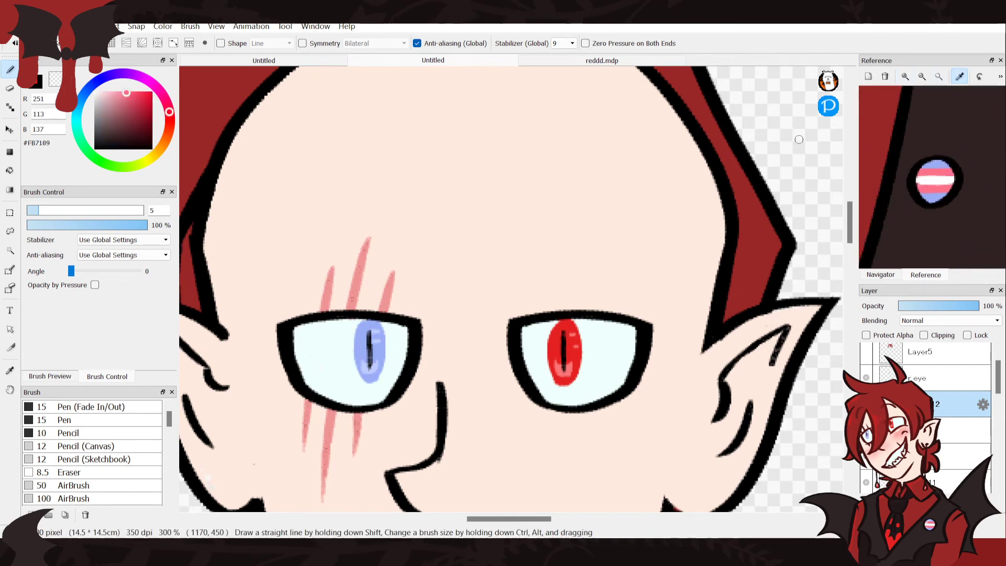
pyautogui.moveTo(580, 333); pyautogui.dragTo(574, 336)
pyautogui.hotkey('ctrl', 'z')
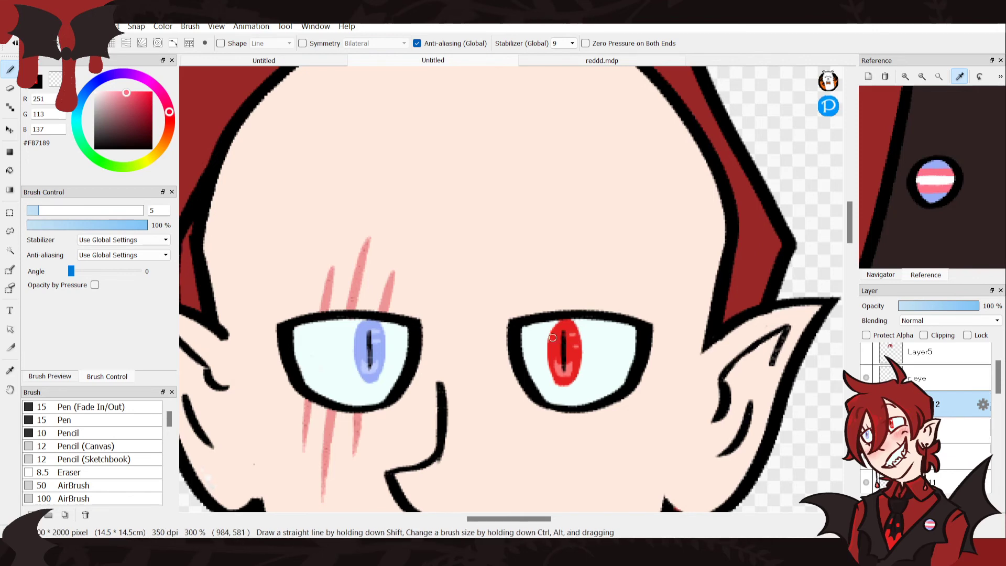
pyautogui.click(936, 180)
# Try painting small round white highlights over the pupils of the red and blue irises
pyautogui.moveTo(571, 340); pyautogui.dragTo(567, 338)
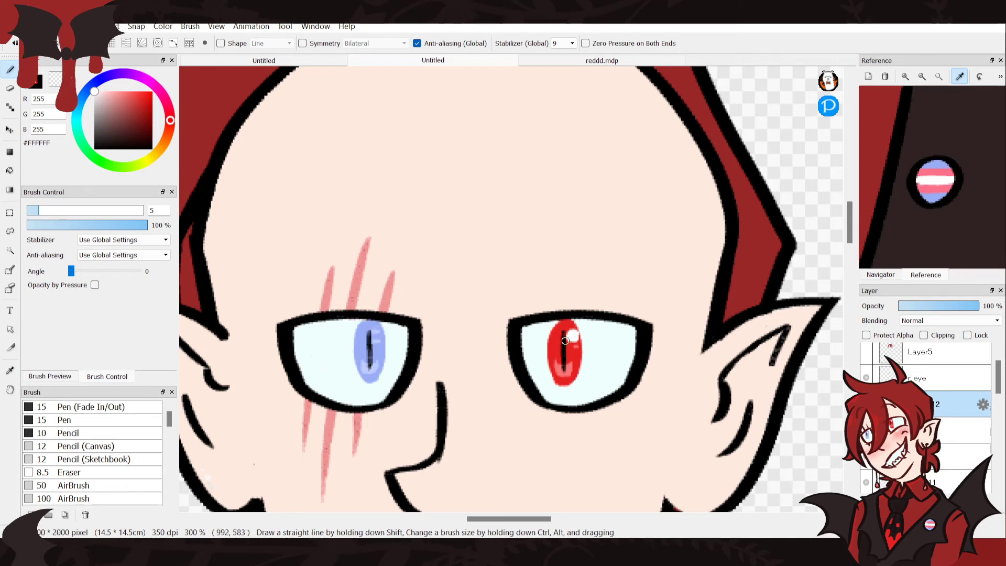
pyautogui.moveTo(569, 336); pyautogui.dragTo(570, 334)
pyautogui.moveTo(375, 330); pyautogui.dragTo(377, 332)
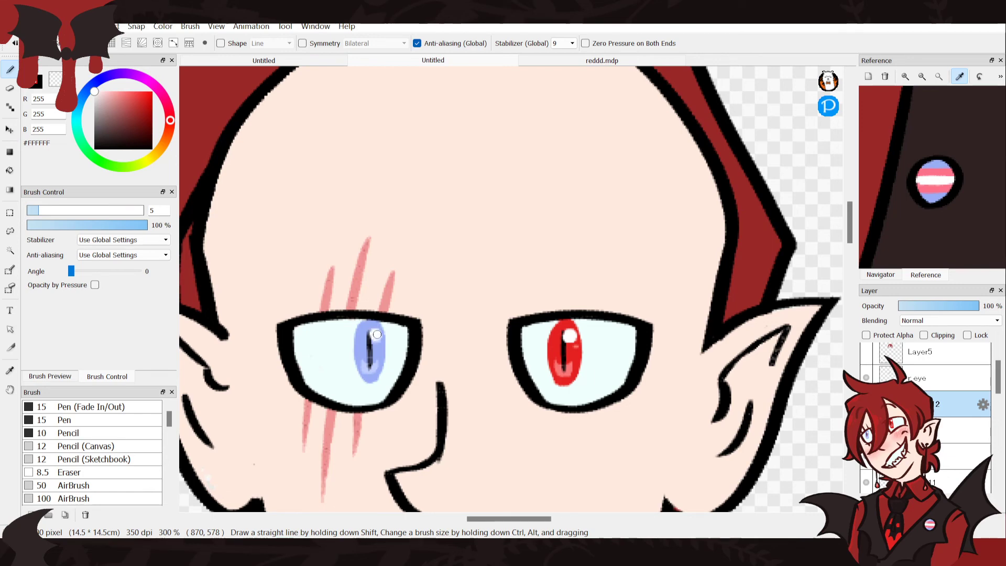
pyautogui.hotkey('ctrl', 'z')
pyautogui.hotkey('ctrl', 'z')
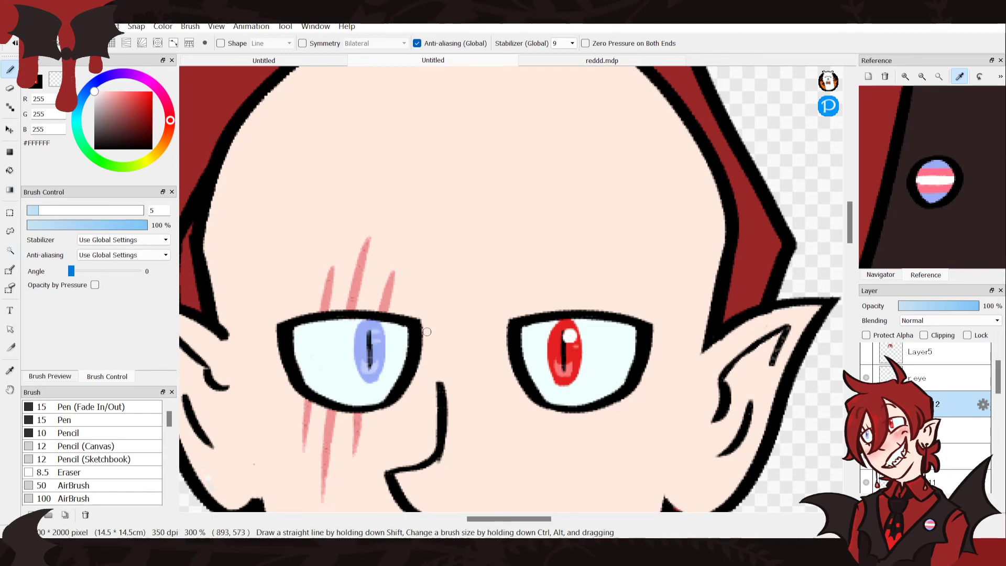
# Switch to the layer numbered 11 and paint a small round #FFFFFF highlight at the upper part of the red iris
pyautogui.click(933, 431)
pyautogui.click(933, 456)
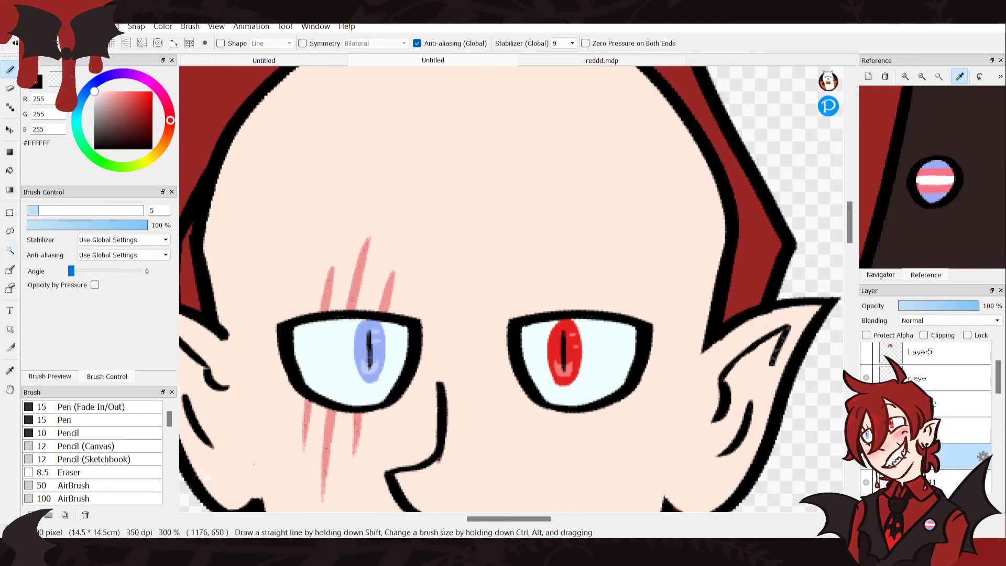
pyautogui.click(933, 431)
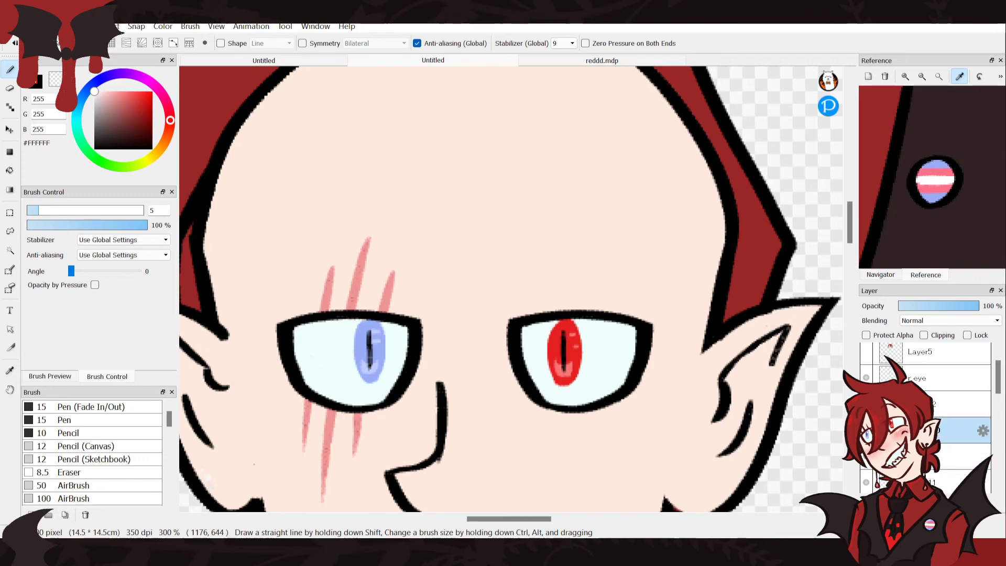
pyautogui.click(954, 456)
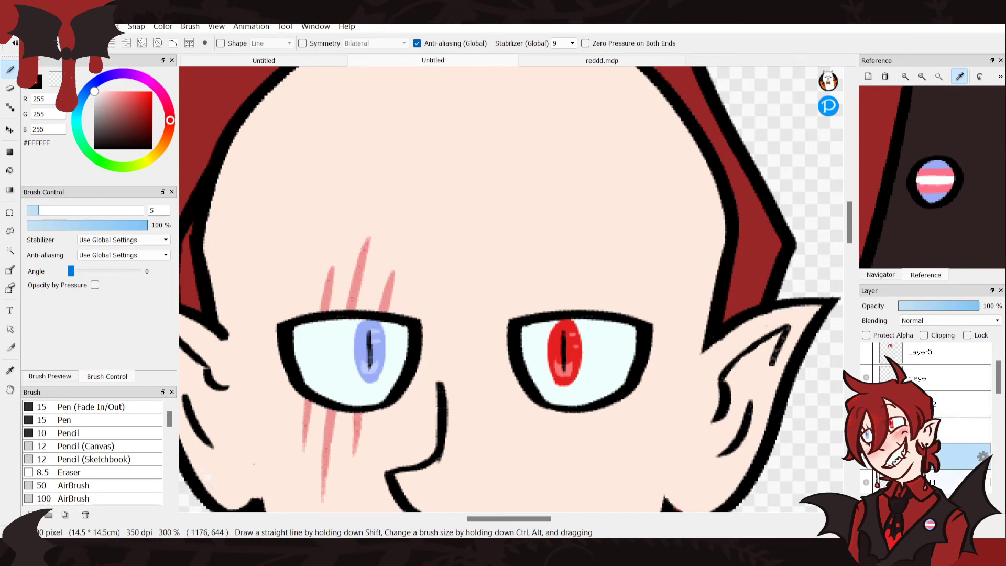
pyautogui.click(954, 482)
pyautogui.moveTo(569, 342); pyautogui.dragTo(572, 334)
pyautogui.hotkey('ctrl', 'z')
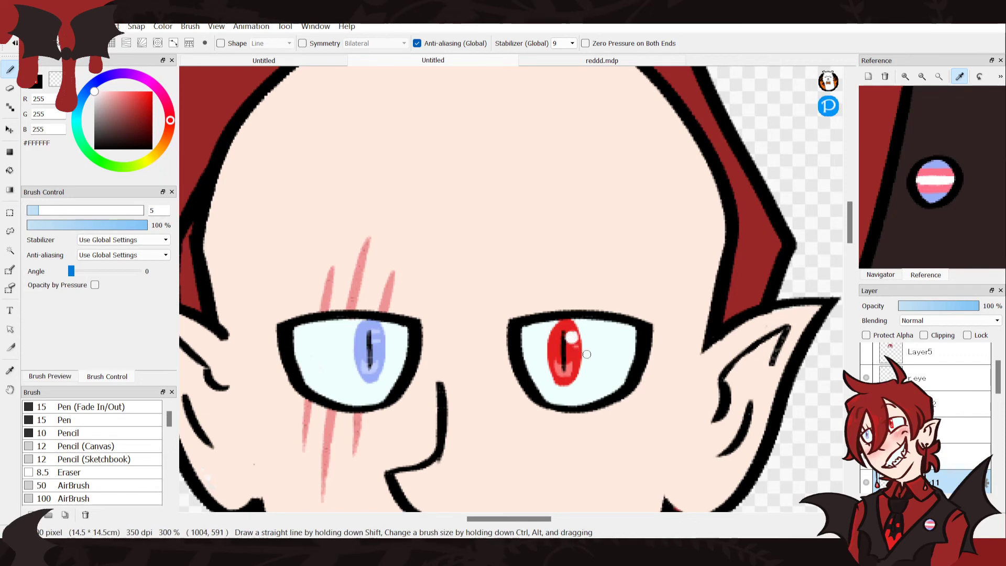
# Switch to Layer12 and paint a small round #FFFFFF highlight at the upper part of the blue iris
pyautogui.click(954, 404)
pyautogui.click(866, 404)
pyautogui.click(866, 404)
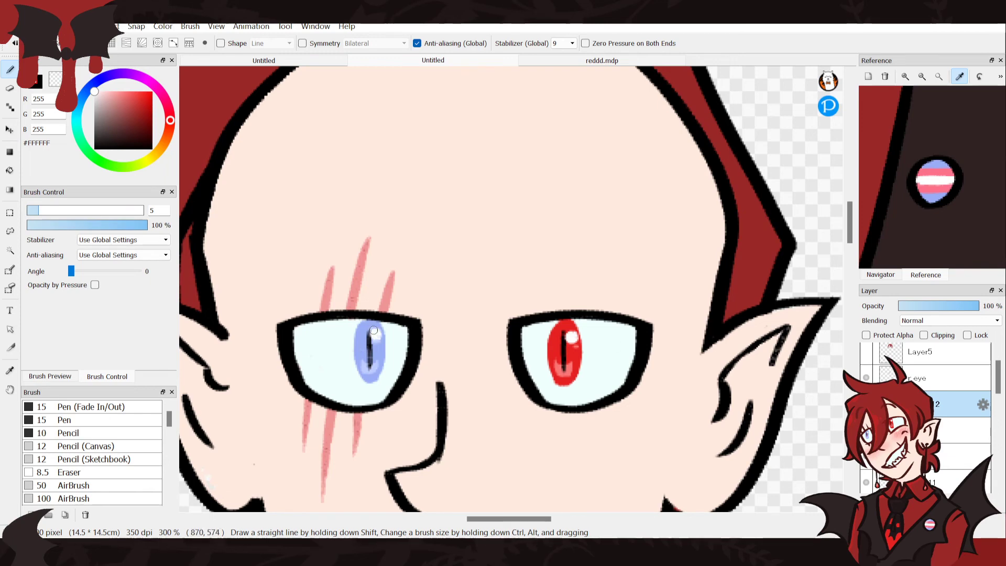
pyautogui.scroll(-1, 441, 345)
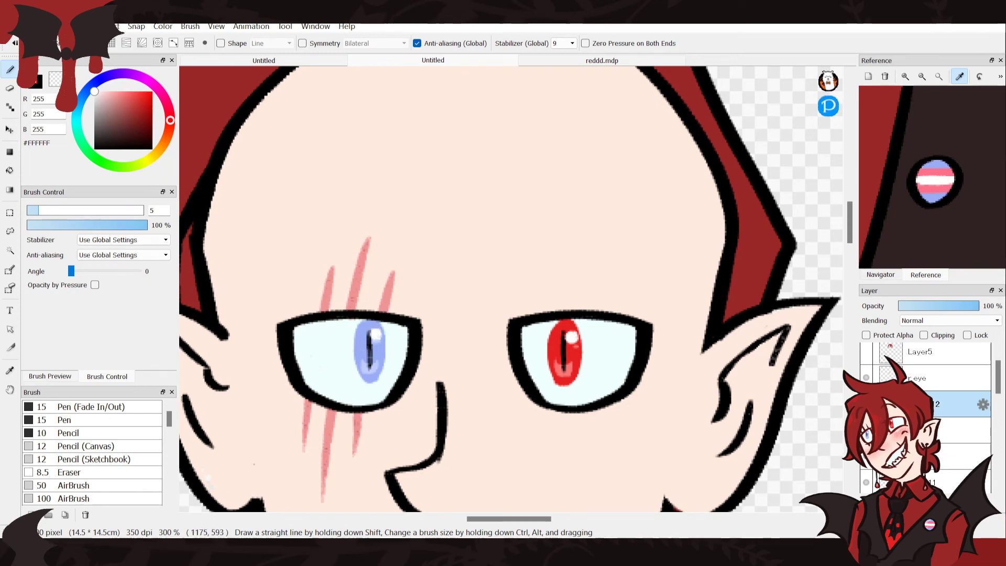
# Show the whole canvas and make the hidden Layer5 hair fill and front fringe line art visible
pyautogui.click(880, 274)
pyautogui.click(902, 76)
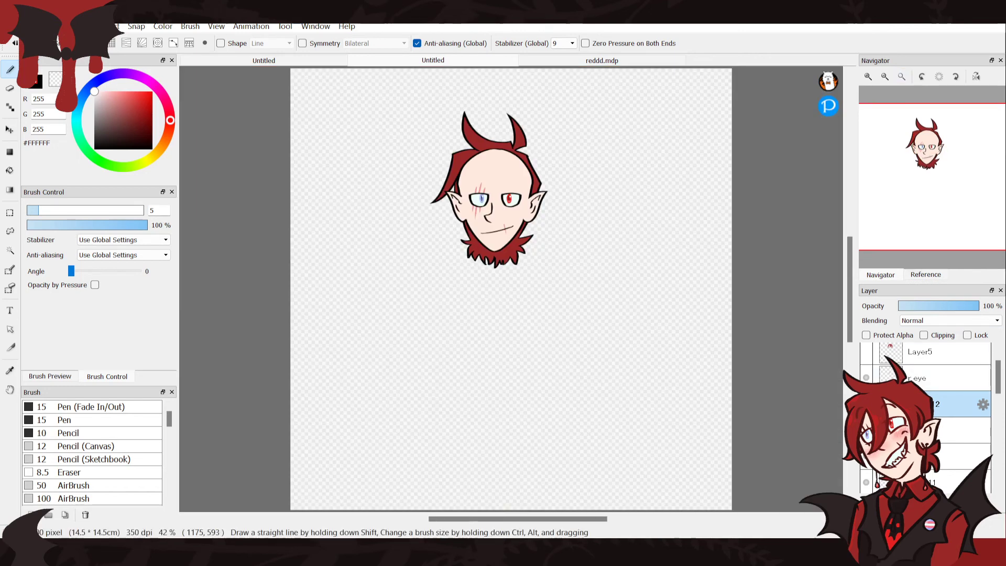
pyautogui.click(866, 352)
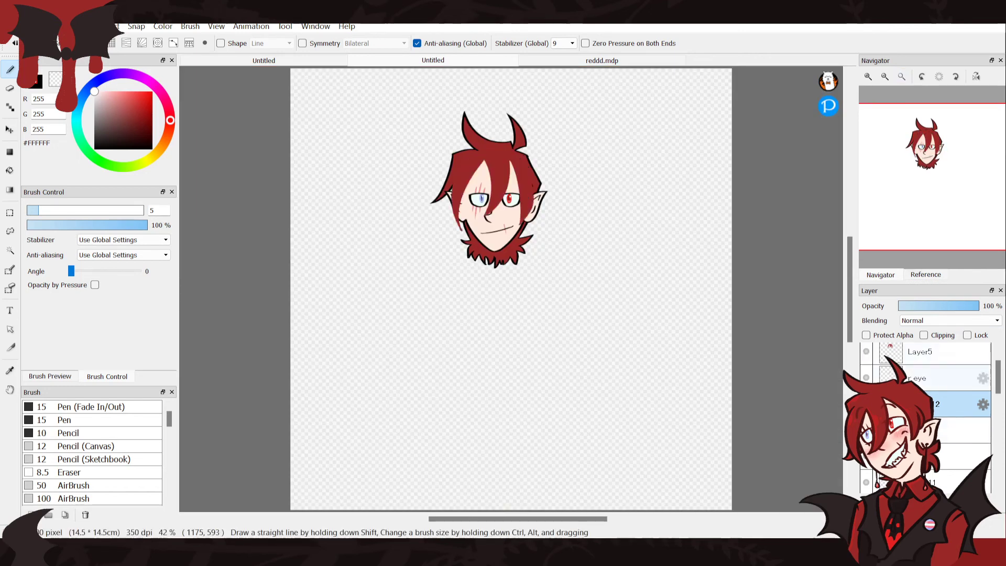
pyautogui.moveTo(998, 378); pyautogui.dragTo(998, 370)
pyautogui.click(866, 356)
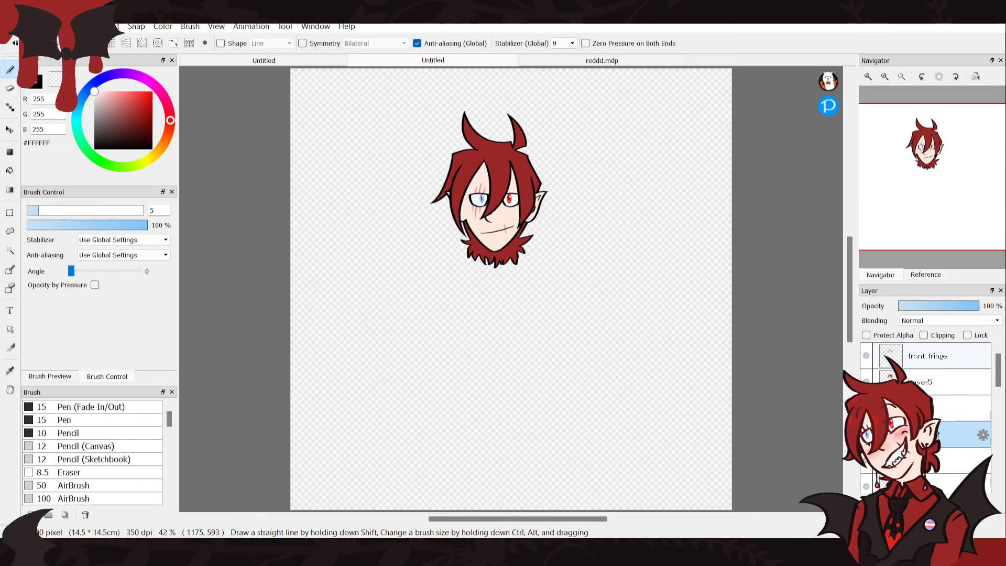
# Select the ear line art and ear fill layers down through Layer7 and move them one place lower in the layer stack
pyautogui.scroll(-5, 925, 414)
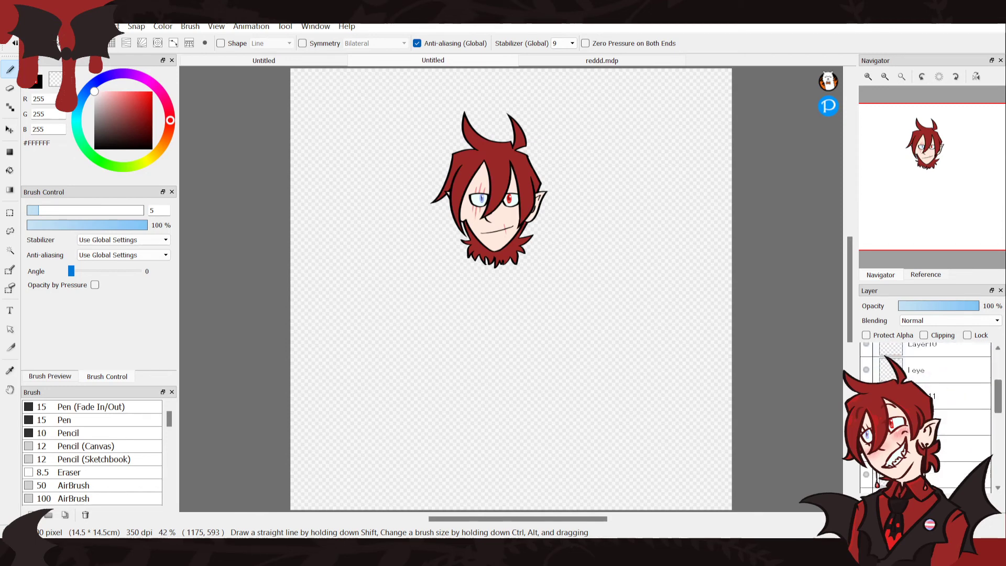
pyautogui.moveTo(999, 413); pyautogui.dragTo(998, 419)
pyautogui.click(959, 399)
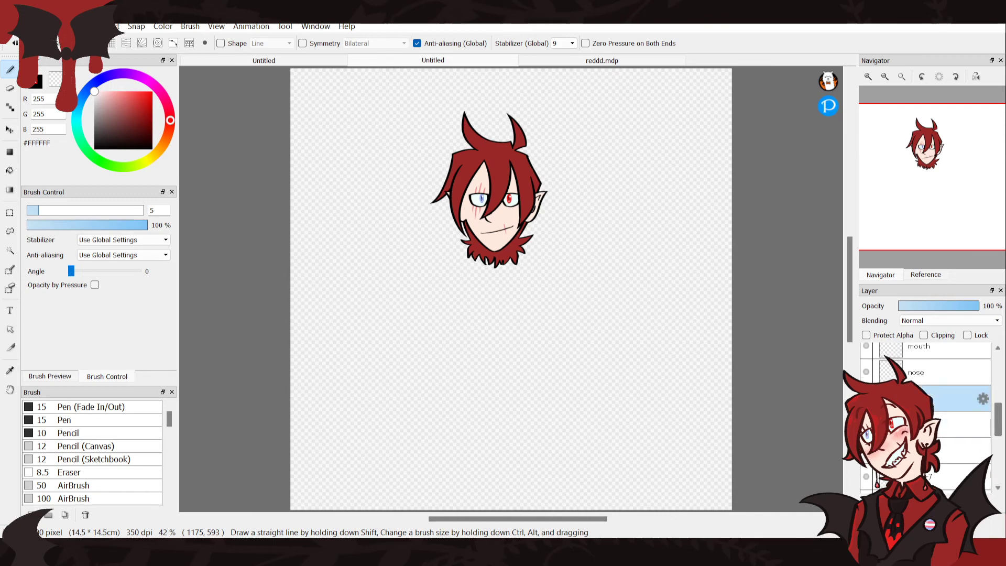
pyautogui.scroll(-4, 926, 414)
pyautogui.moveTo(999, 453); pyautogui.dragTo(999, 440)
pyautogui.keyDown('shift'); pyautogui.click(959, 383); pyautogui.keyUp('shift')
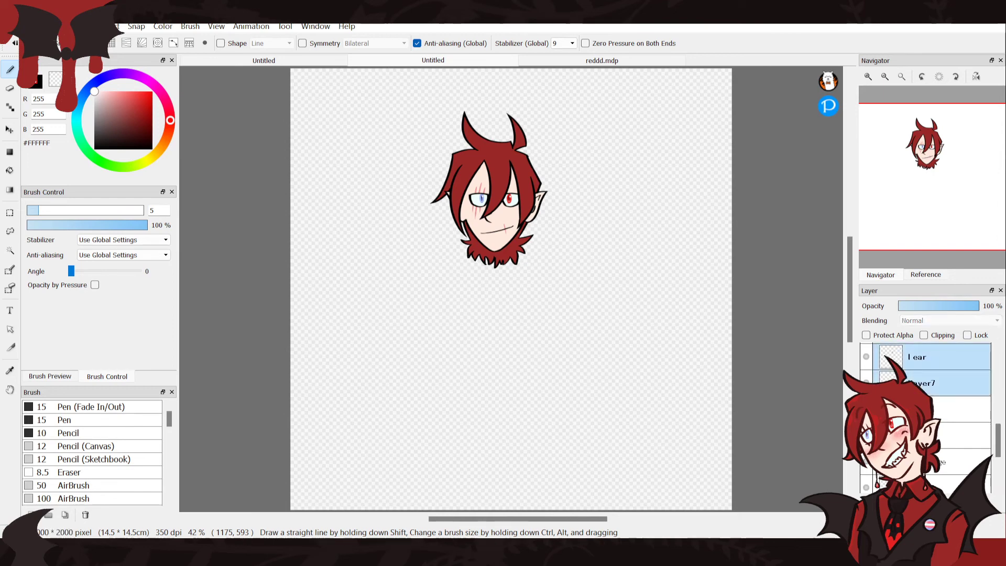
pyautogui.moveTo(959, 383); pyautogui.dragTo(960, 422)
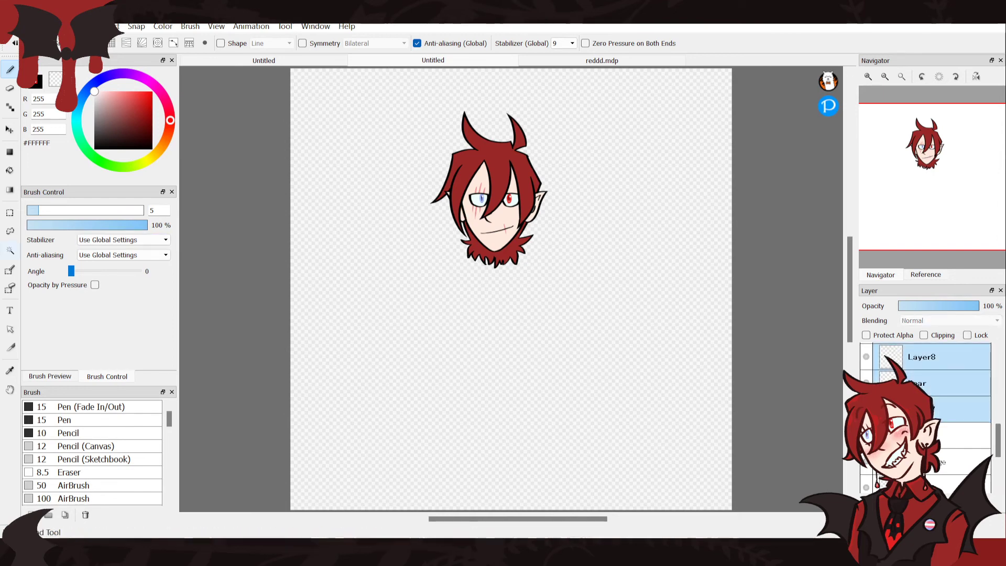
# Briefly show the red body-and-wings sketch layer for checking, and hide it again
pyautogui.click(10, 232)
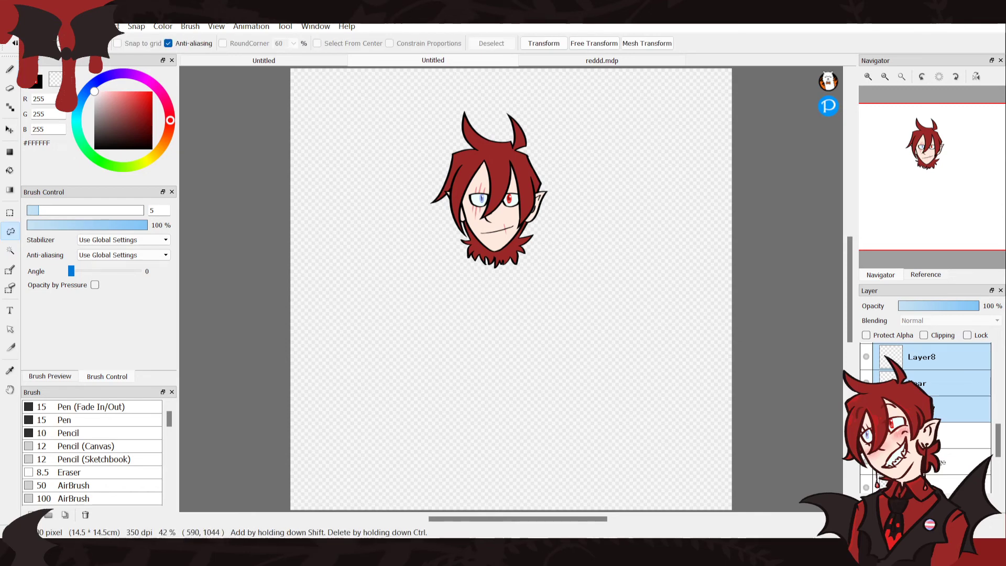
pyautogui.click(960, 435)
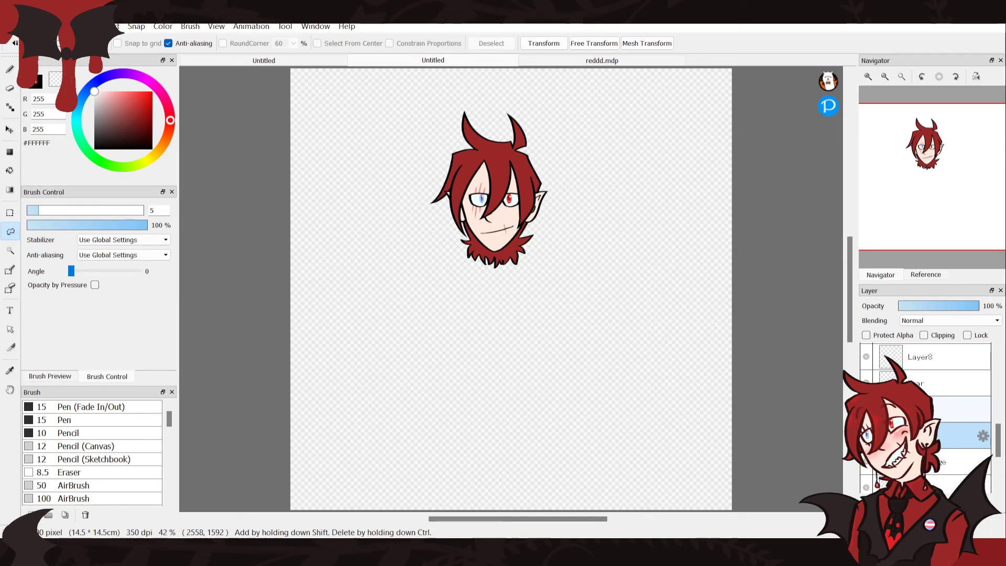
pyautogui.moveTo(998, 441); pyautogui.dragTo(998, 468)
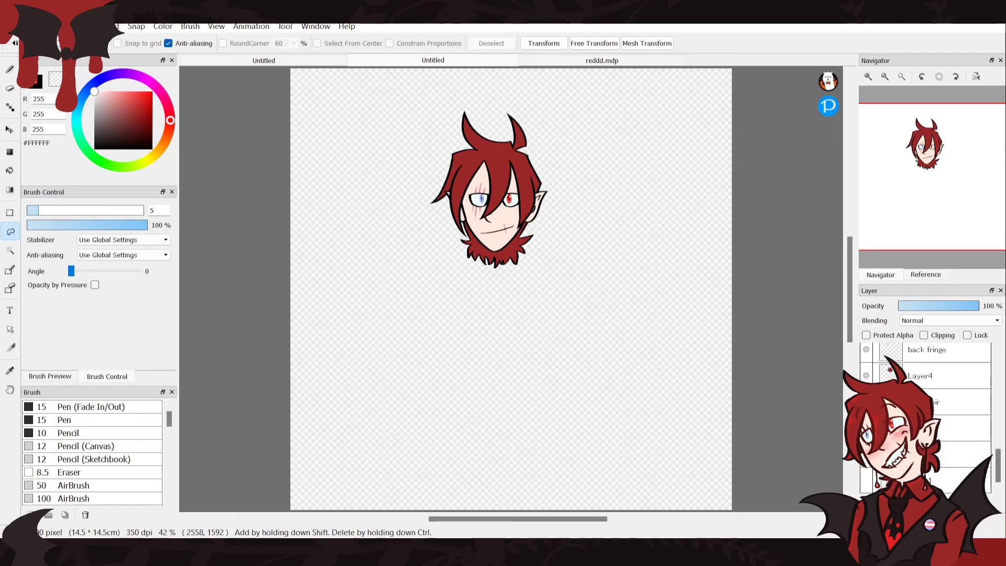
pyautogui.click(867, 481)
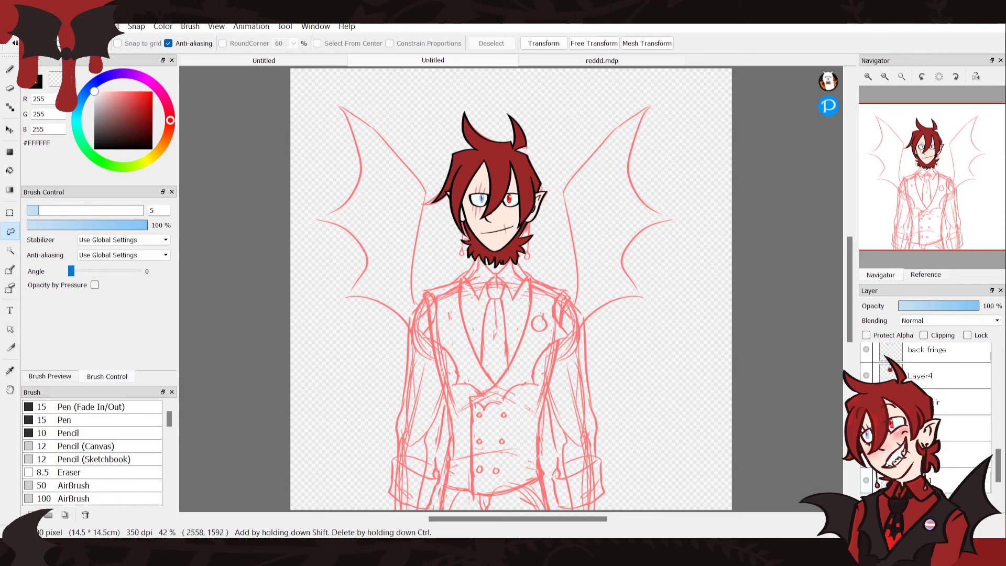
pyautogui.click(866, 480)
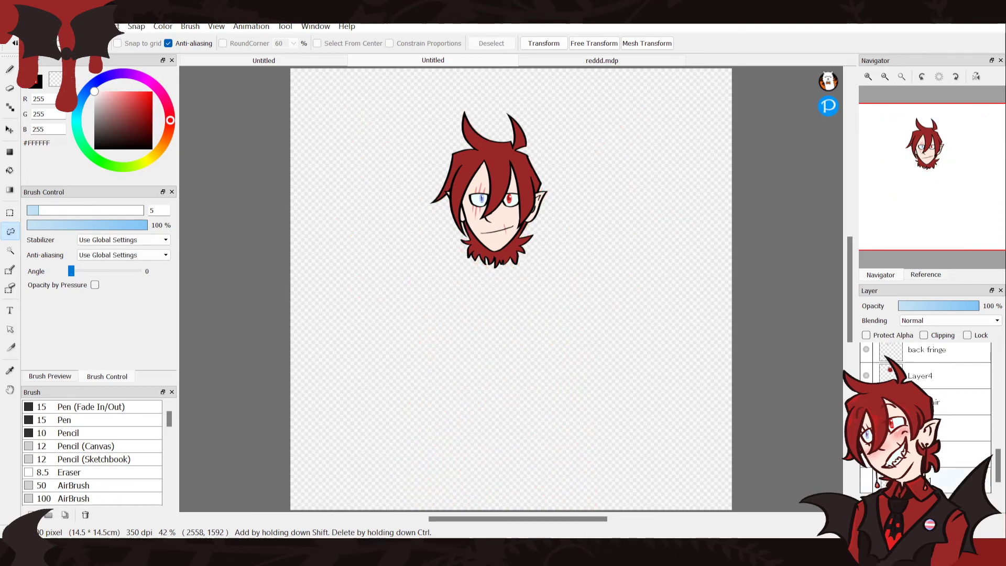
pyautogui.click(10, 152)
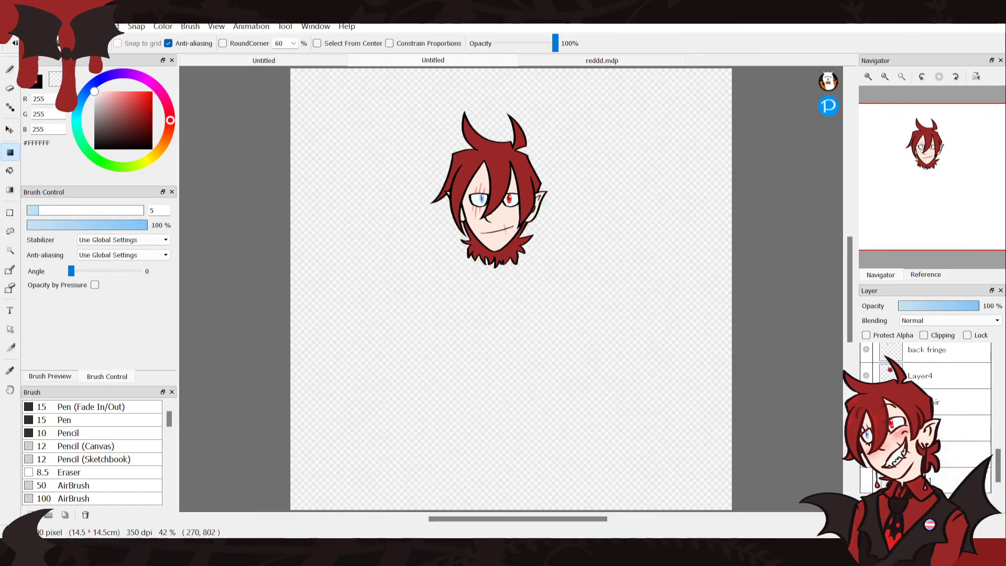
pyautogui.scroll(5, 944, 414)
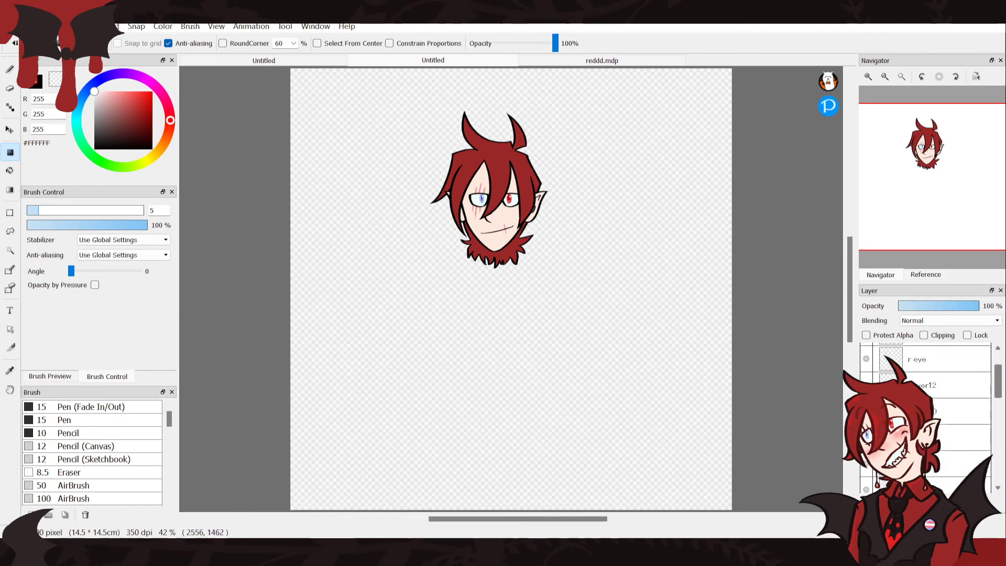
# Try shifting the front fringe line art together with its Layer5 fill slightly across the face
pyautogui.click(959, 382)
pyautogui.click(959, 356)
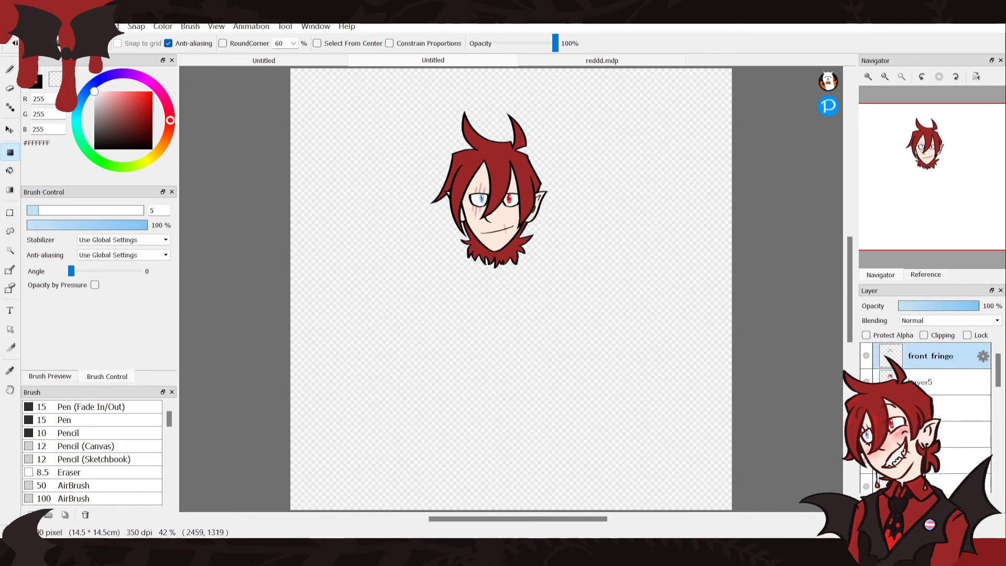
pyautogui.keyDown('ctrl'); pyautogui.click(959, 382); pyautogui.keyUp('ctrl')
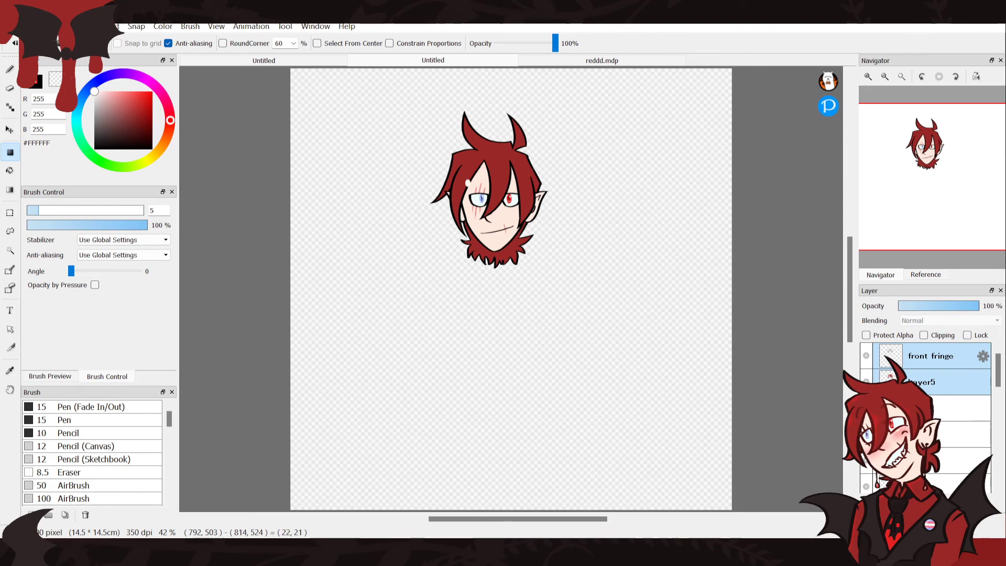
pyautogui.click(10, 129)
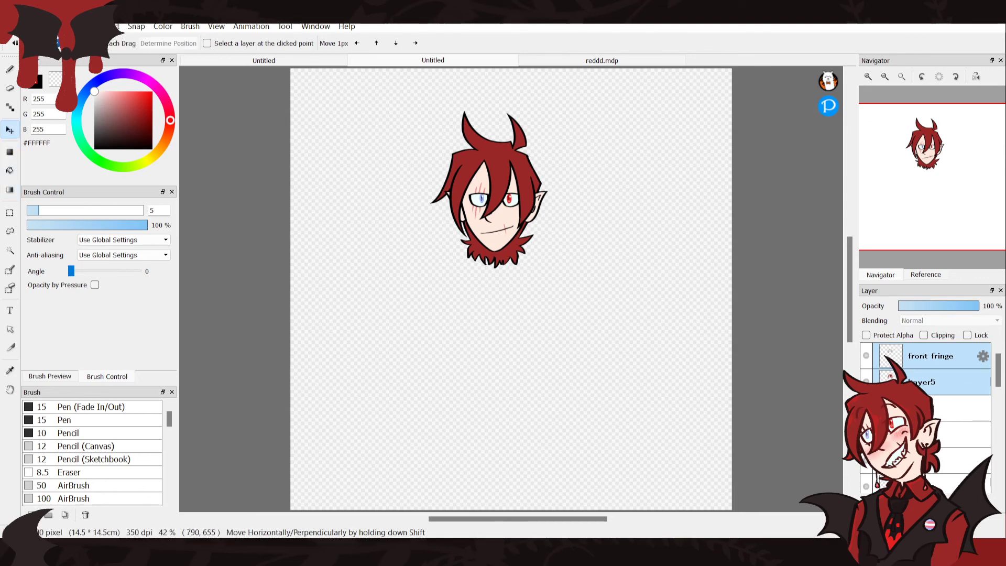
pyautogui.moveTo(468, 205); pyautogui.dragTo(471, 205)
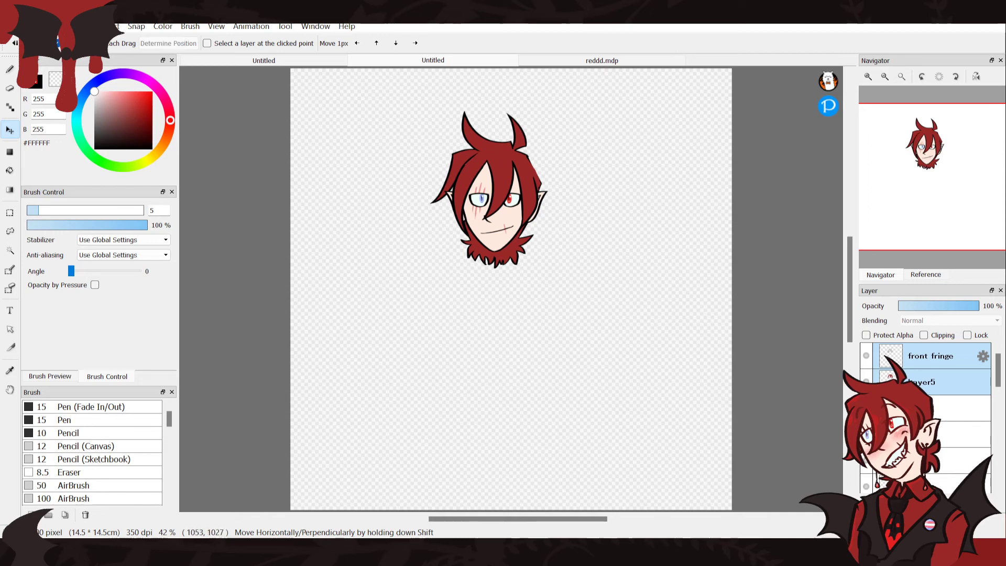
pyautogui.hotkey('ctrl', 'z')
pyautogui.moveTo(475, 220); pyautogui.dragTo(482, 216)
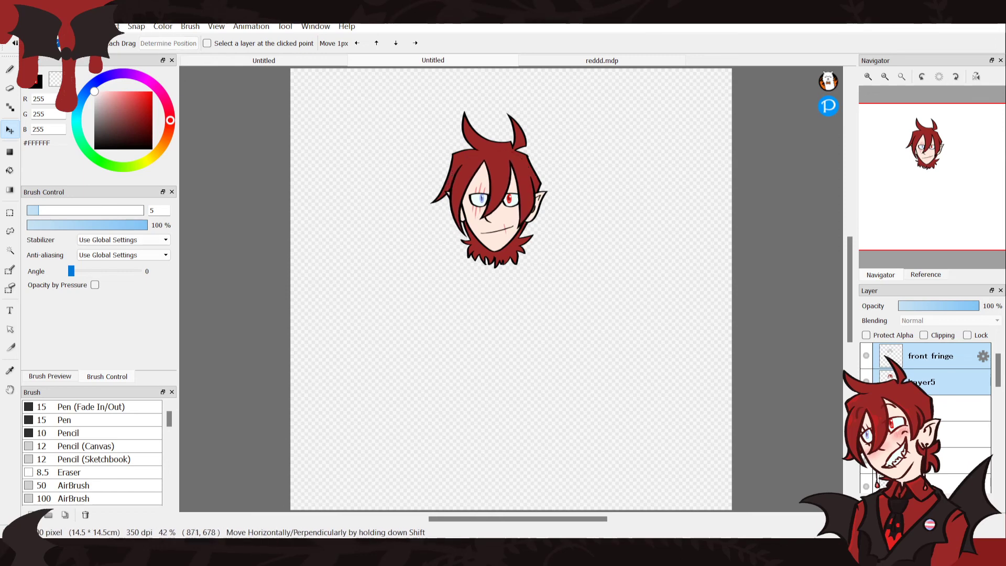
# Make front fringe the only active layer and set the brush colour to pure red #FF0000
pyautogui.press('b')
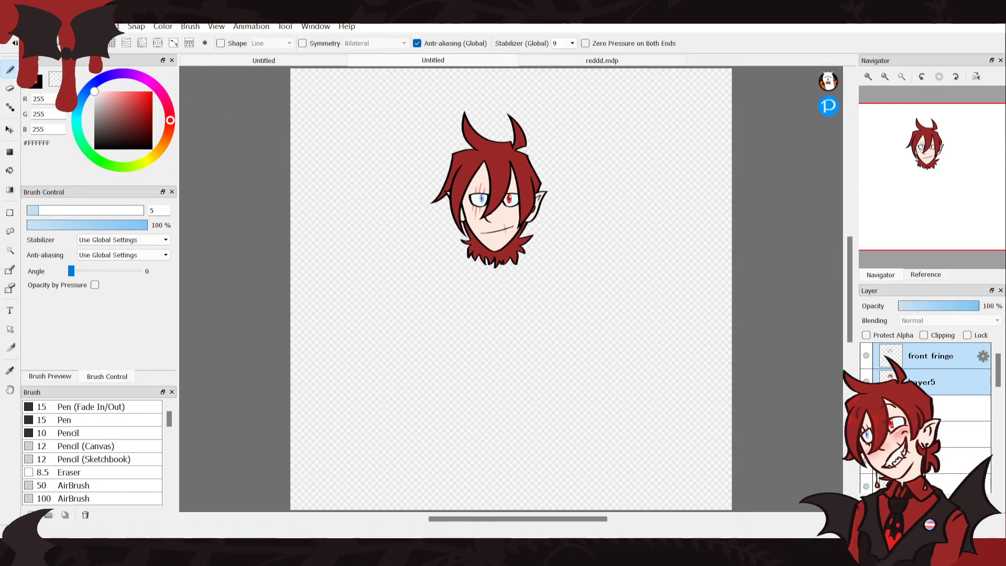
pyautogui.scroll(8, 475, 244)
pyautogui.scroll(5, 513, 179)
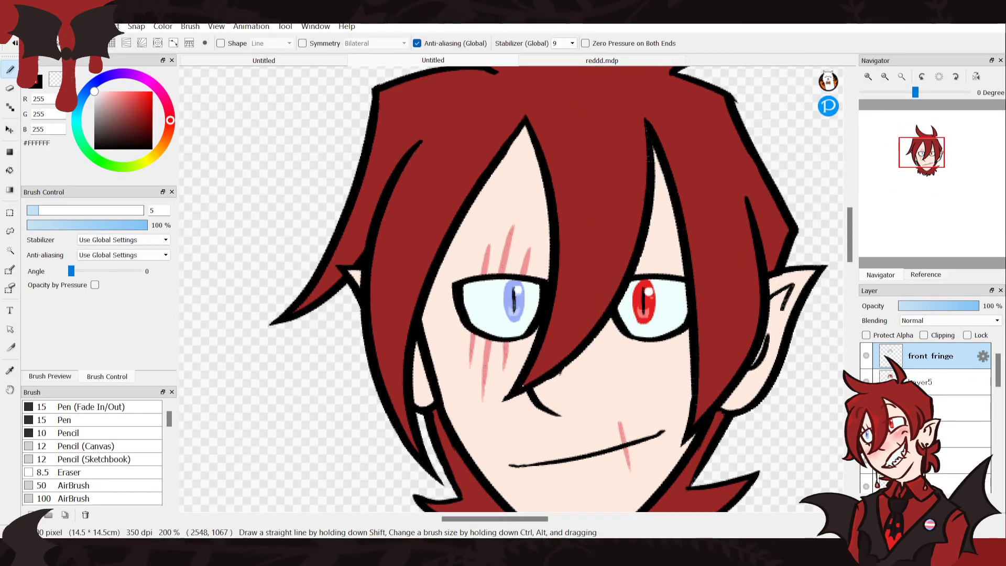
pyautogui.press('i')
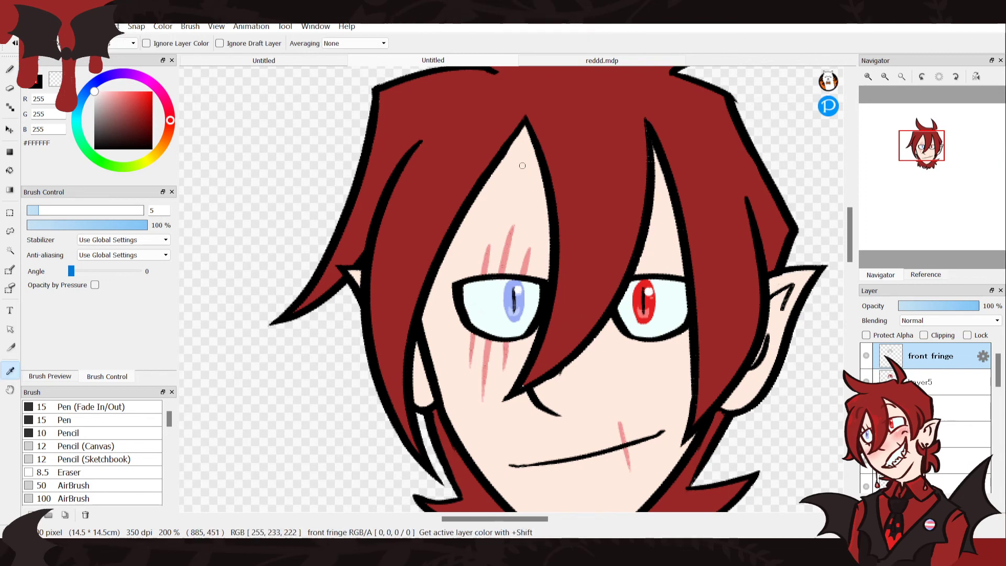
pyautogui.press('b')
pyautogui.press('i')
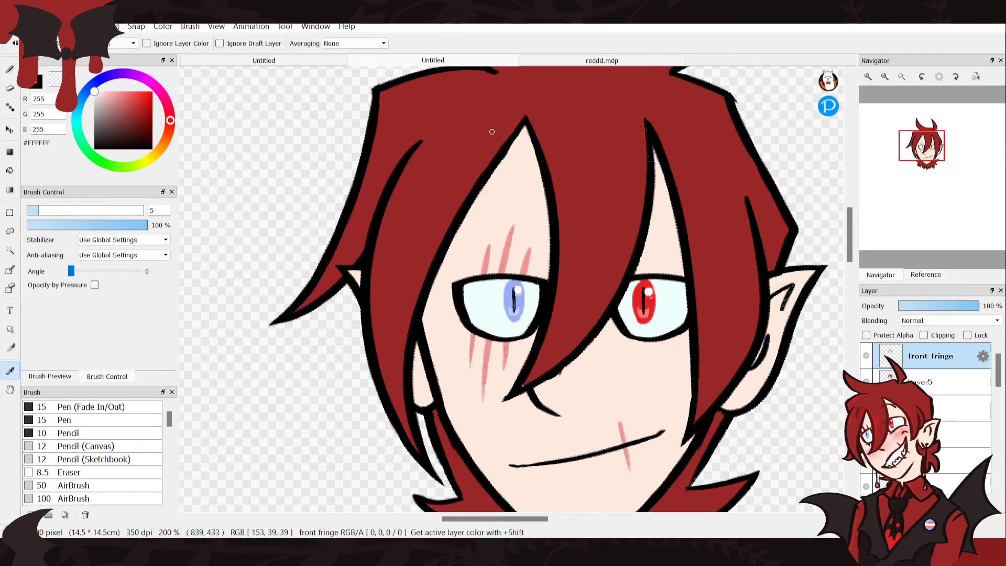
pyautogui.press('b')
pyautogui.click(152, 91)
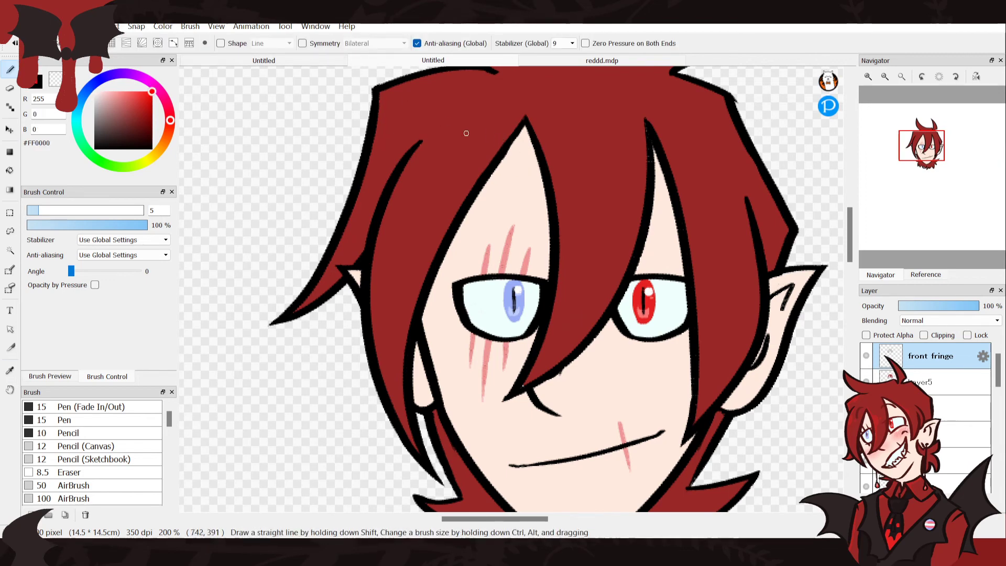
# Try tracing the edges of the large forehead gap in the fringe with thin size 5 red strokes
pyautogui.moveTo(529, 131)
pyautogui.mouseDown()
pyautogui.moveTo(487, 182)
pyautogui.moveTo(429, 411)
pyautogui.mouseUp()
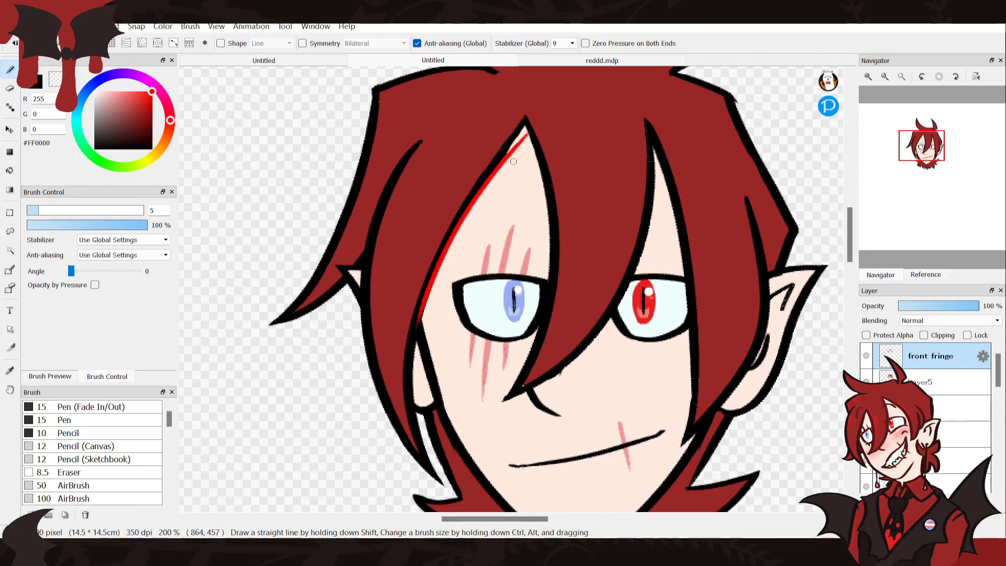
pyautogui.hotkey('ctrl', 'z')
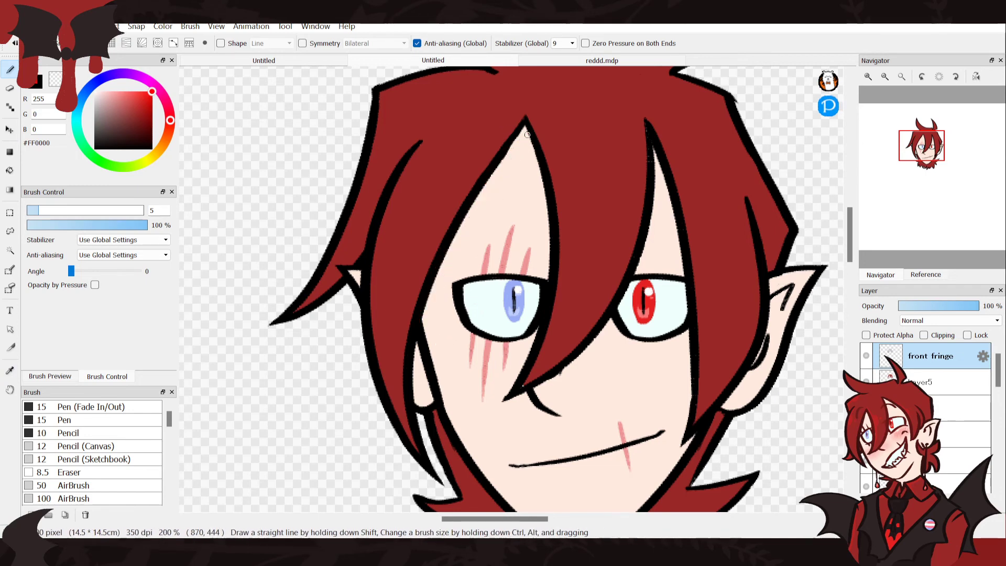
pyautogui.moveTo(534, 137); pyautogui.dragTo(444, 267)
pyautogui.hotkey('ctrl', 'z')
pyautogui.moveTo(530, 138); pyautogui.dragTo(443, 264)
pyautogui.hotkey('ctrl', 'z')
pyautogui.moveTo(550, 215); pyautogui.dragTo(524, 148)
pyautogui.hotkey('ctrl', 'z')
# Set the brush size to 10 and draw #FF0000 strokes forming lower peaks inside the large and small forehead gaps of the fringe
pyautogui.click(160, 211)
pyautogui.press('BackSpace')
pyautogui.write('10')
pyautogui.moveTo(549, 212); pyautogui.dragTo(529, 158)
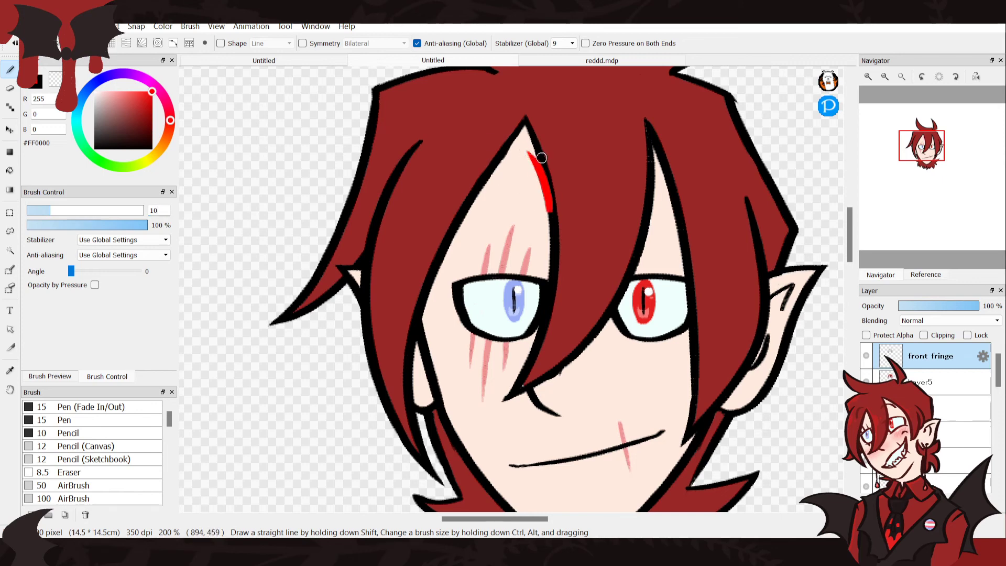
pyautogui.moveTo(527, 154); pyautogui.dragTo(441, 242)
pyautogui.hotkey('ctrl', 'z')
pyautogui.moveTo(536, 168)
pyautogui.mouseDown()
pyautogui.moveTo(526, 141)
pyautogui.moveTo(447, 251)
pyautogui.mouseUp()
pyautogui.hotkey('ctrl', 'z')
pyautogui.moveTo(527, 150)
pyautogui.mouseDown()
pyautogui.moveTo(478, 200)
pyautogui.moveTo(459, 224)
pyautogui.mouseUp()
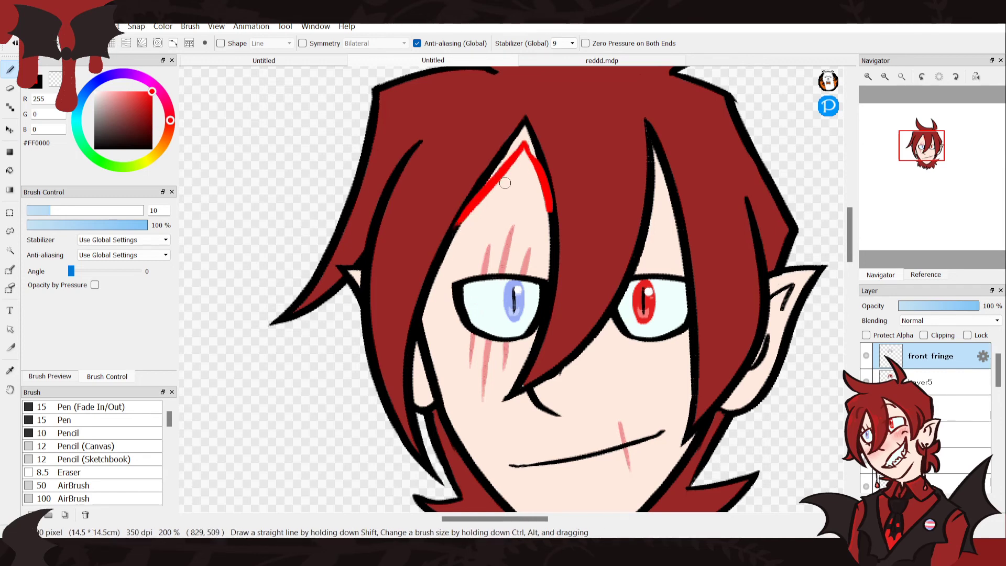
pyautogui.moveTo(663, 171); pyautogui.dragTo(652, 180)
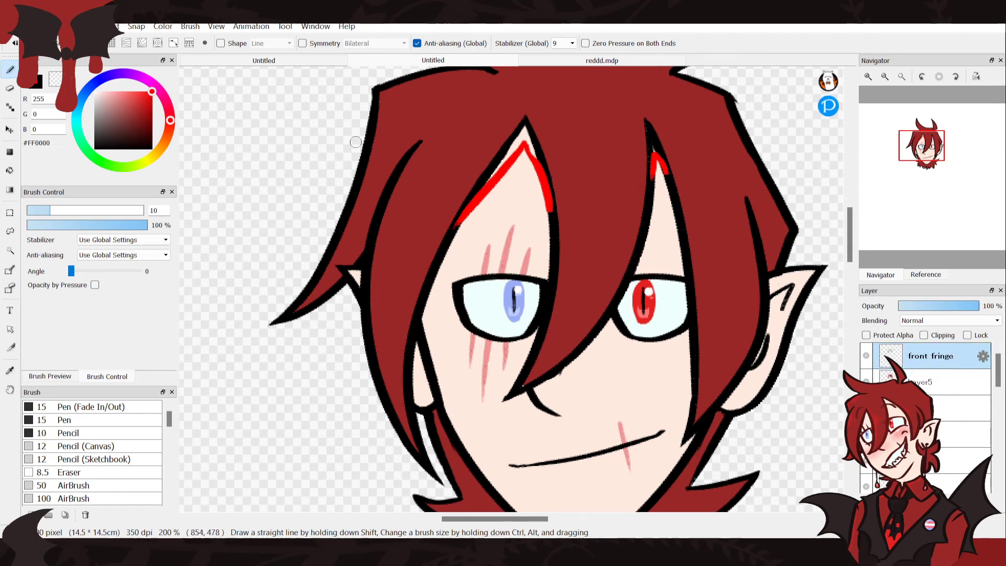
# Erase the old black line art above the red peak of the large forehead gap using the transparent colour
pyautogui.click(55, 79)
pyautogui.moveTo(555, 175); pyautogui.dragTo(512, 104)
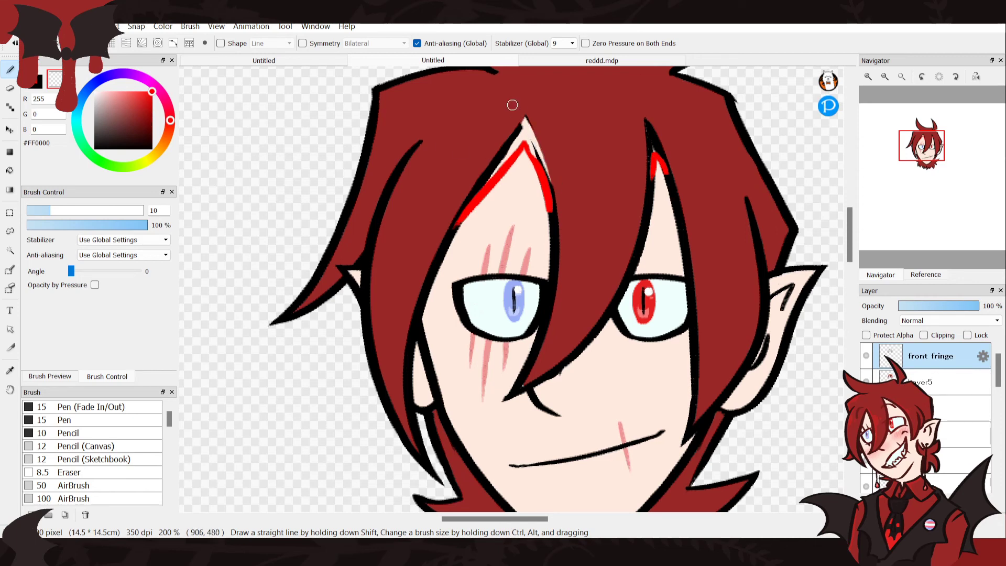
pyautogui.moveTo(523, 124)
pyautogui.mouseDown()
pyautogui.moveTo(545, 186)
pyautogui.moveTo(509, 131)
pyautogui.moveTo(483, 177)
pyautogui.moveTo(529, 122)
pyautogui.moveTo(455, 225)
pyautogui.mouseUp()
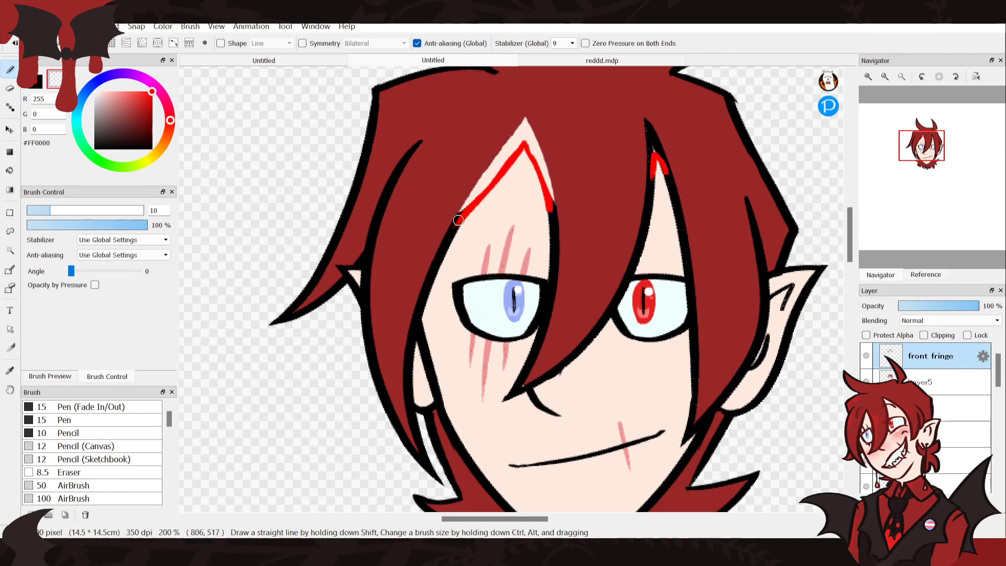
# Thicken the #FF0000 outline on both sides of the large forehead gap so it joins the black fringe lines
pyautogui.moveTo(554, 216)
pyautogui.mouseDown()
pyautogui.moveTo(517, 137)
pyautogui.moveTo(520, 150)
pyautogui.moveTo(462, 222)
pyautogui.mouseUp()
pyautogui.hotkey('ctrl', 'z')
pyautogui.moveTo(523, 148); pyautogui.dragTo(449, 238)
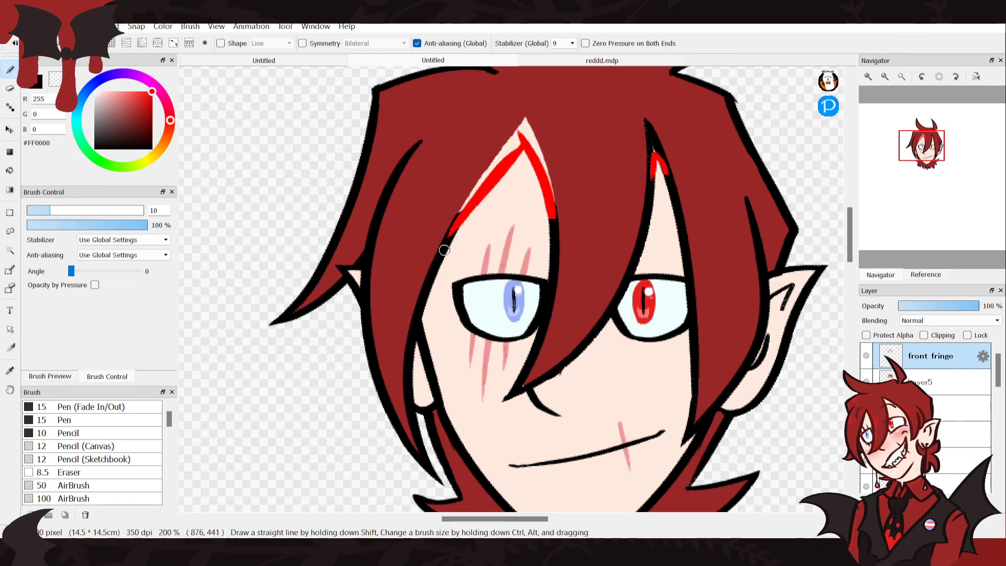
pyautogui.moveTo(519, 139); pyautogui.dragTo(495, 179)
# Trim the outer edge of the left red stroke up to the large gap's peak with the transparent colour
pyautogui.click(55, 79)
pyautogui.moveTo(515, 138); pyautogui.dragTo(487, 178)
pyautogui.moveTo(520, 137); pyautogui.dragTo(451, 222)
pyautogui.hotkey('ctrl', 'z')
pyautogui.moveTo(523, 118)
pyautogui.mouseDown()
pyautogui.moveTo(454, 217)
pyautogui.moveTo(474, 193)
pyautogui.mouseUp()
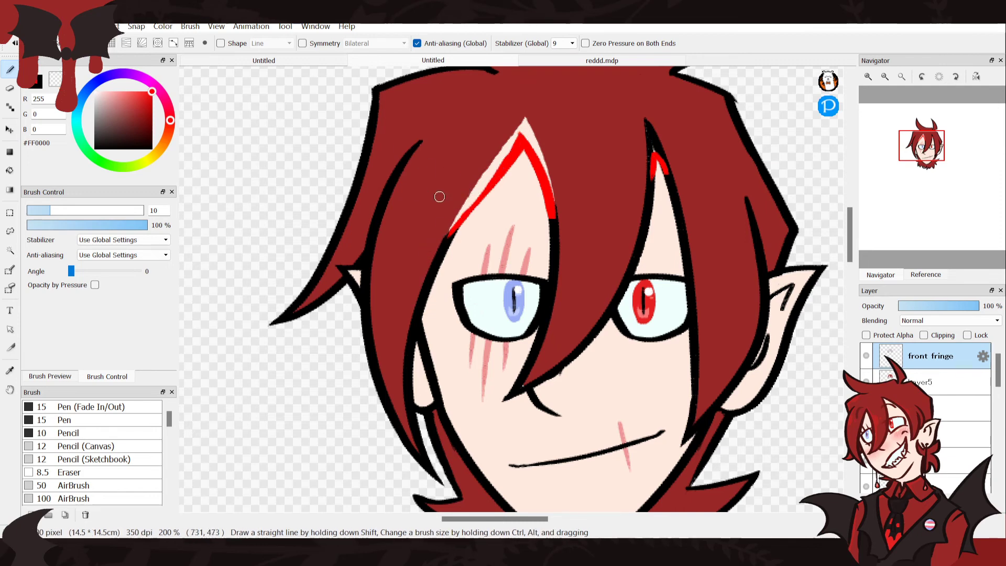
# Try to reshape the large forehead gap's left red edge into the fringe line and erase the black tip above the small gap
pyautogui.moveTo(491, 190); pyautogui.dragTo(439, 250)
pyautogui.hotkey('ctrl', 'z')
pyautogui.moveTo(497, 179); pyautogui.dragTo(435, 258)
pyautogui.hotkey('ctrl', 'z')
pyautogui.moveTo(494, 181); pyautogui.dragTo(441, 257)
pyautogui.hotkey('ctrl', 'z')
pyautogui.moveTo(503, 158)
pyautogui.mouseDown()
pyautogui.moveTo(451, 247)
pyautogui.moveTo(451, 229)
pyautogui.moveTo(442, 253)
pyautogui.mouseUp()
pyautogui.hotkey('ctrl', 'z')
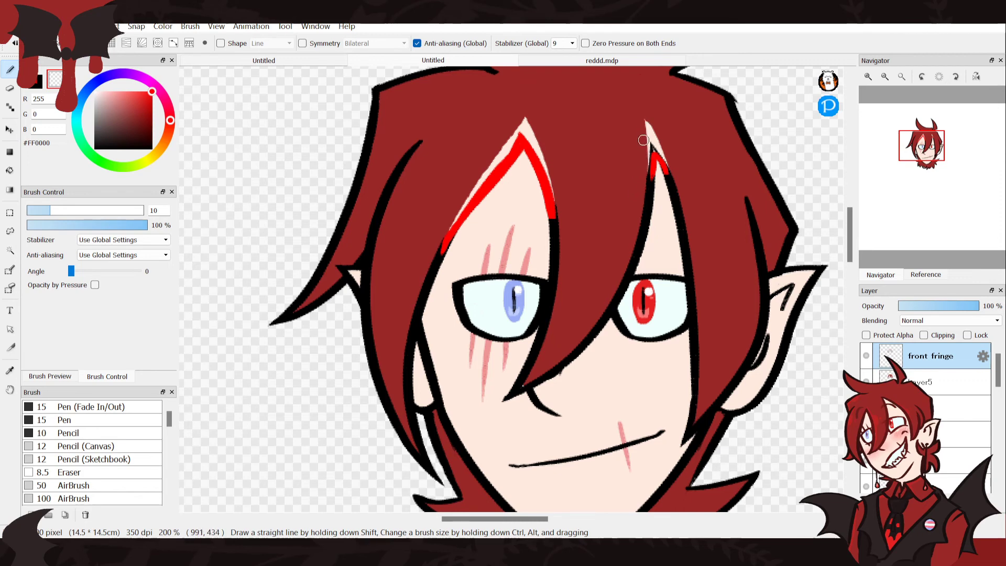
# Undo all the red fringe rework back to the original black line art of both forehead gaps
pyautogui.hotkey('ctrl', 'z')
pyautogui.hotkey('ctrl', 'z')
pyautogui.hotkey('ctrl', 'z')
pyautogui.hotkey('ctrl', 'z')
pyautogui.hotkey('ctrl', 'z')
pyautogui.hotkey('ctrl', 'z')
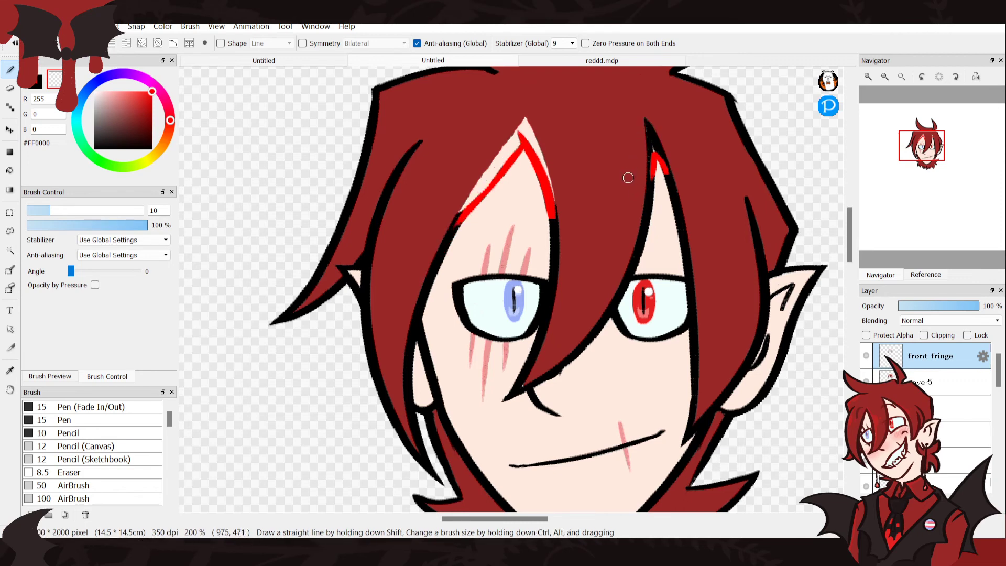
pyautogui.hotkey('ctrl', 'z')
pyautogui.hotkey('ctrl', 'z')
pyautogui.hotkey('ctrl', 'z')
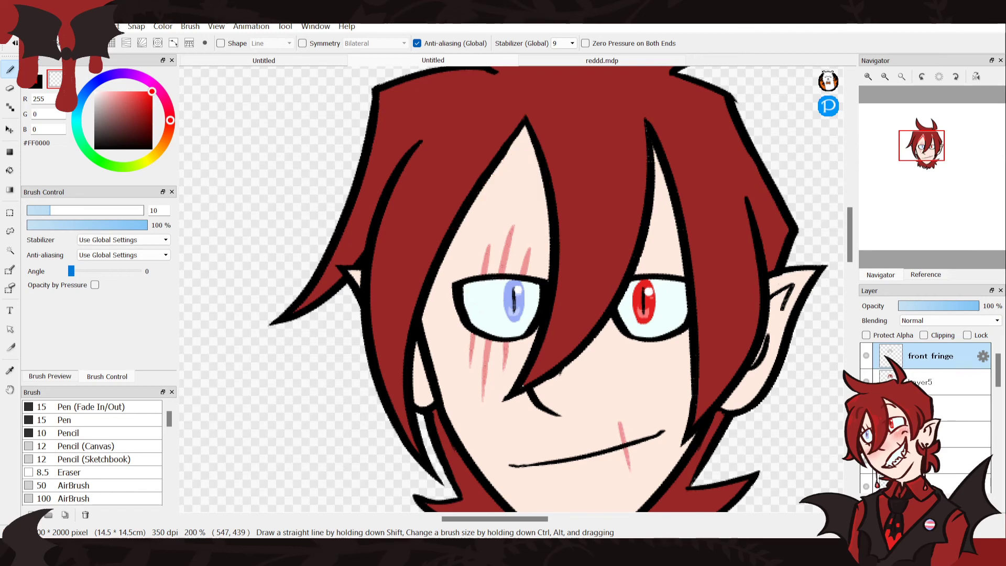
# Draw a #000000 arched eyebrow above the red eye on a new layer and name the layer l eyebrow
pyautogui.press('x')
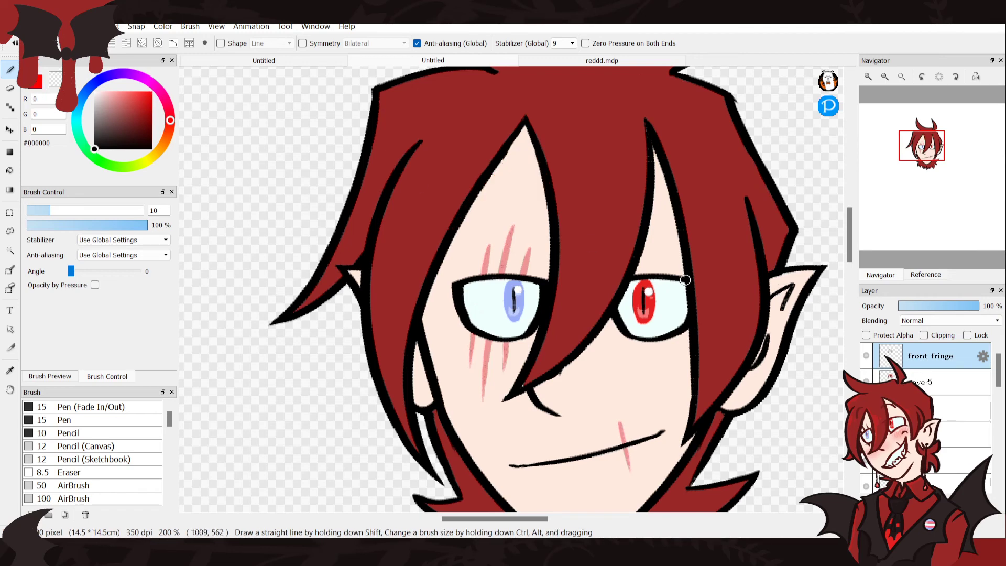
pyautogui.click(948, 408)
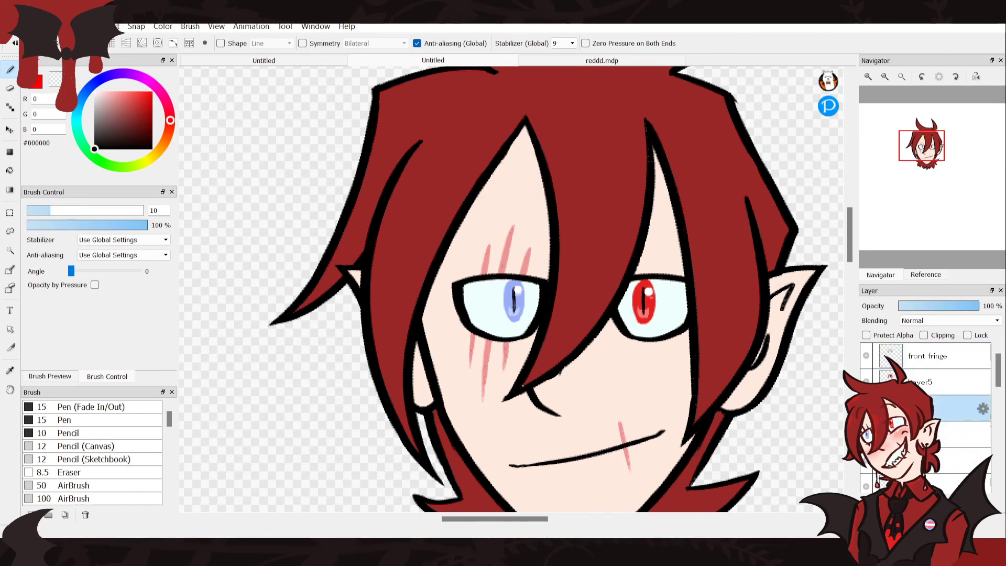
pyautogui.moveTo(688, 231)
pyautogui.mouseDown()
pyautogui.moveTo(618, 186)
pyautogui.moveTo(588, 198)
pyautogui.mouseUp()
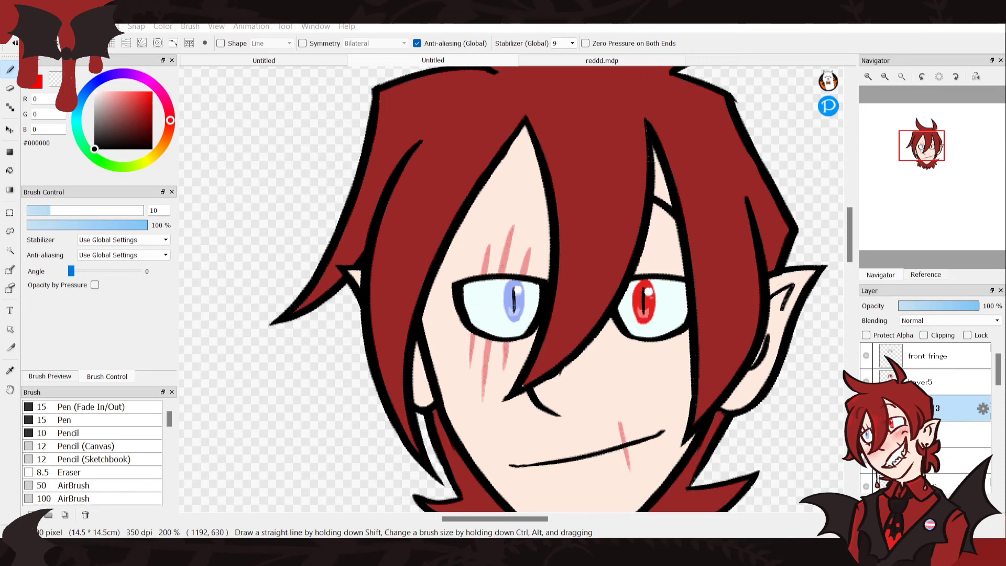
pyautogui.press('Return')
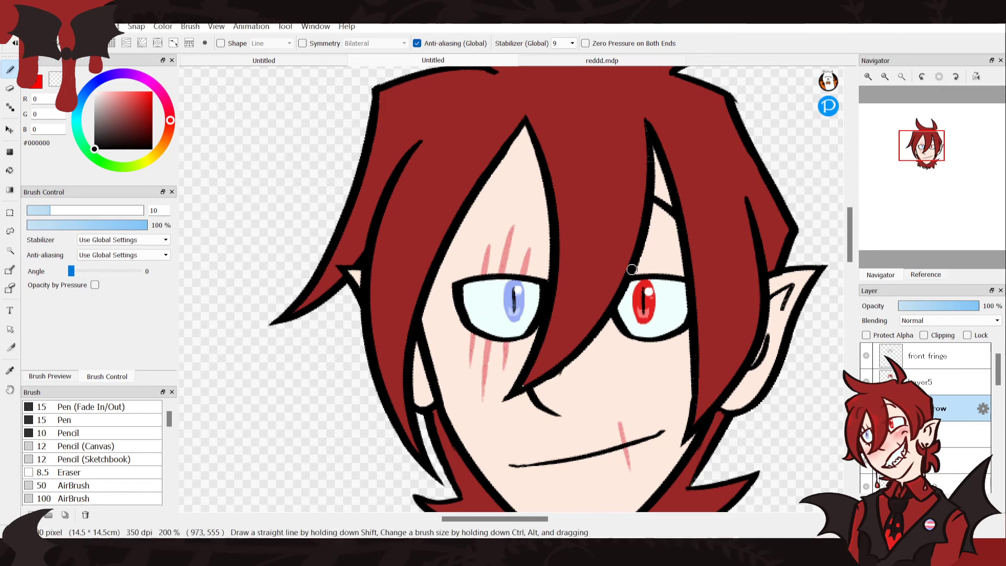
# Hide the front hair fill and draw a black eyebrow above the blue eye on a new layer named r eyebrow
pyautogui.click(866, 382)
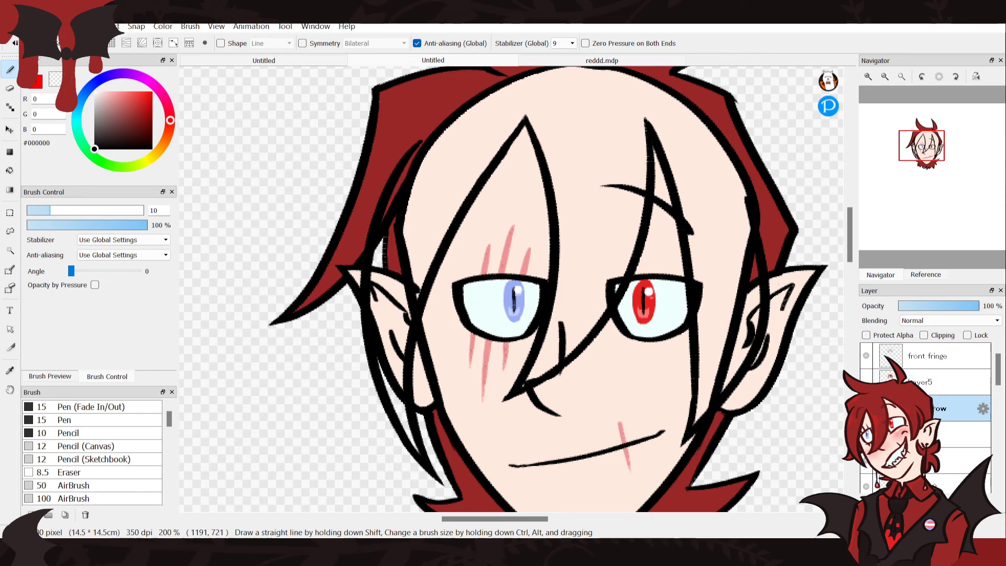
pyautogui.click(868, 504)
pyautogui.moveTo(546, 190); pyautogui.dragTo(464, 216)
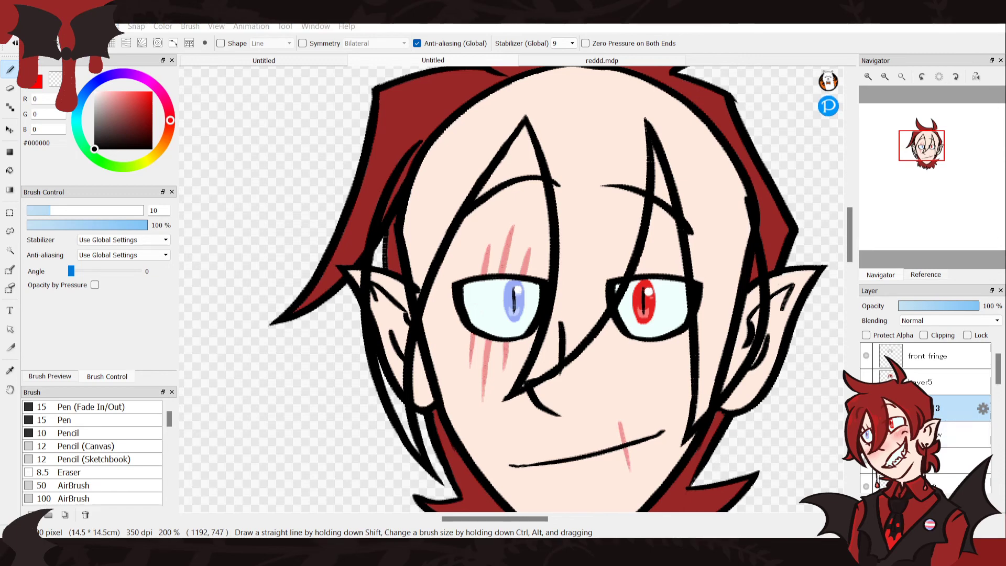
pyautogui.press('Return')
# Clear the l eyebrow layer, redraw a black arched eyebrow above the red eye, and show the front hair fill again
pyautogui.click(958, 434)
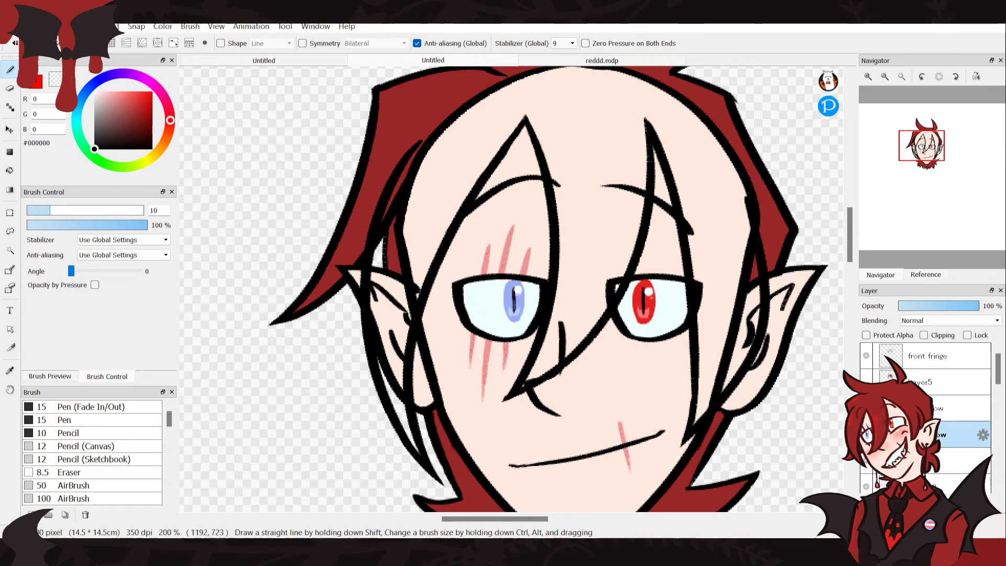
pyautogui.press('Delete')
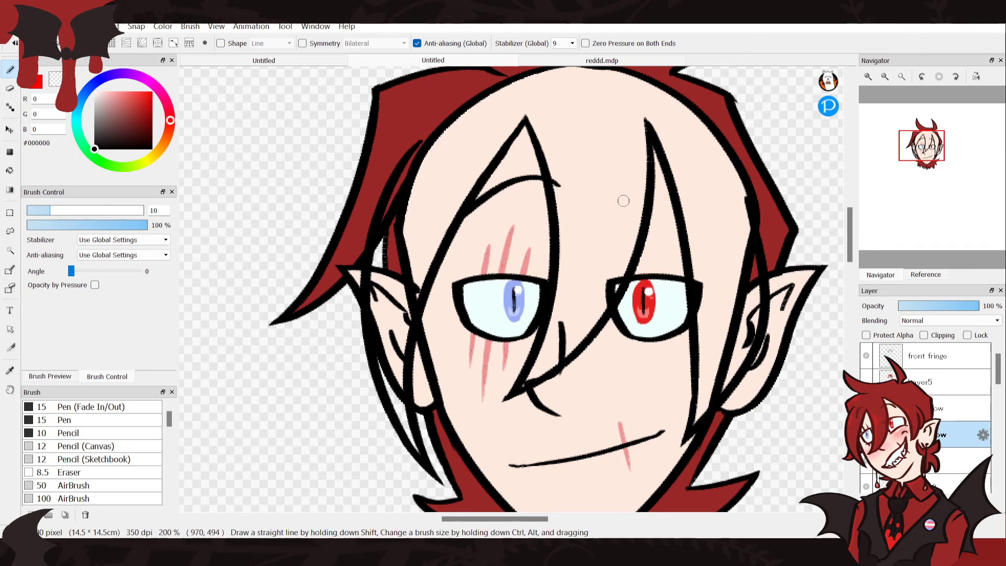
pyautogui.moveTo(624, 201); pyautogui.dragTo(699, 236)
pyautogui.moveTo(620, 209); pyautogui.dragTo(701, 223)
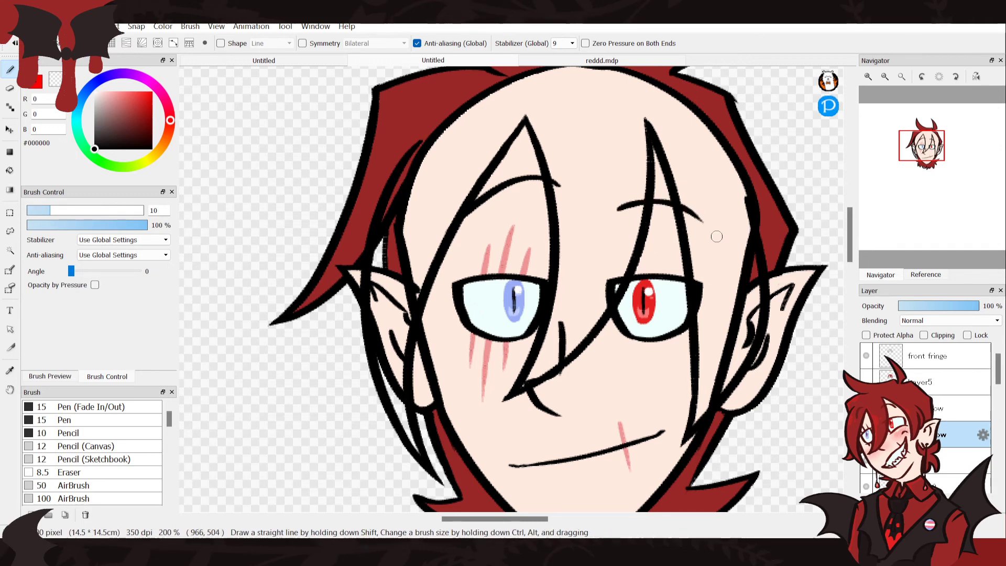
pyautogui.hotkey('ctrl', 'z')
pyautogui.moveTo(619, 200)
pyautogui.mouseDown()
pyautogui.moveTo(696, 224)
pyautogui.moveTo(708, 238)
pyautogui.mouseUp()
pyautogui.hotkey('ctrl', 'z')
pyautogui.moveTo(629, 206)
pyautogui.mouseDown()
pyautogui.moveTo(702, 218)
pyautogui.moveTo(720, 236)
pyautogui.moveTo(616, 217)
pyautogui.moveTo(705, 220)
pyautogui.moveTo(717, 253)
pyautogui.moveTo(693, 239)
pyautogui.mouseUp()
pyautogui.hotkey('ctrl', 'z')
pyautogui.hotkey('ctrl', 'z')
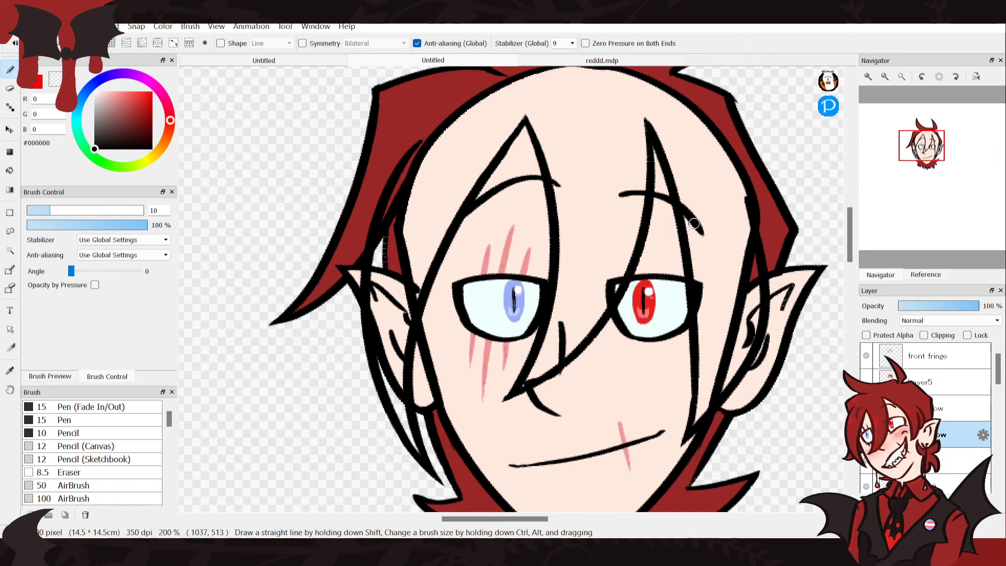
pyautogui.click(866, 382)
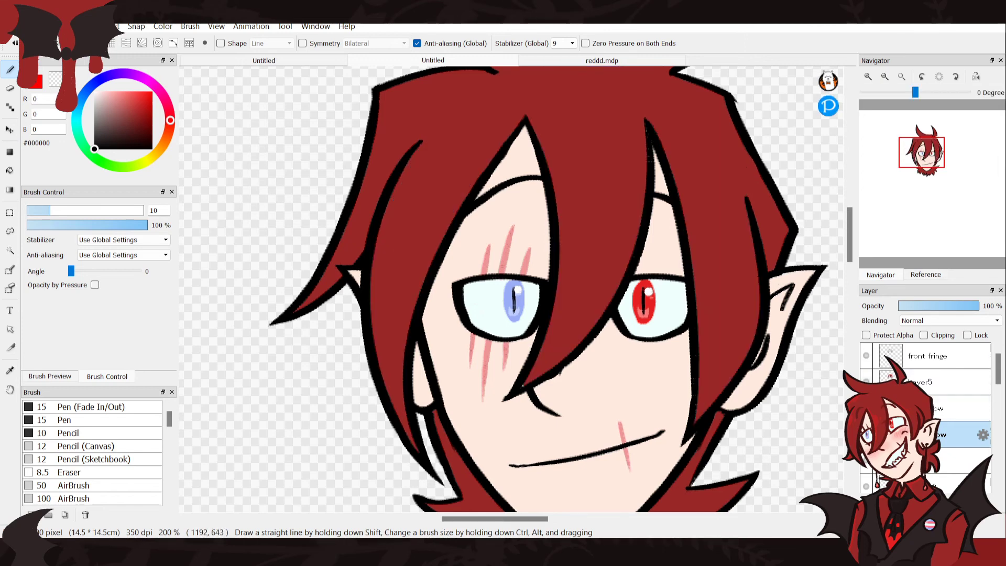
# Hide all of the head's line art and colour layers and show the red full-body sketch layer
pyautogui.click(901, 77)
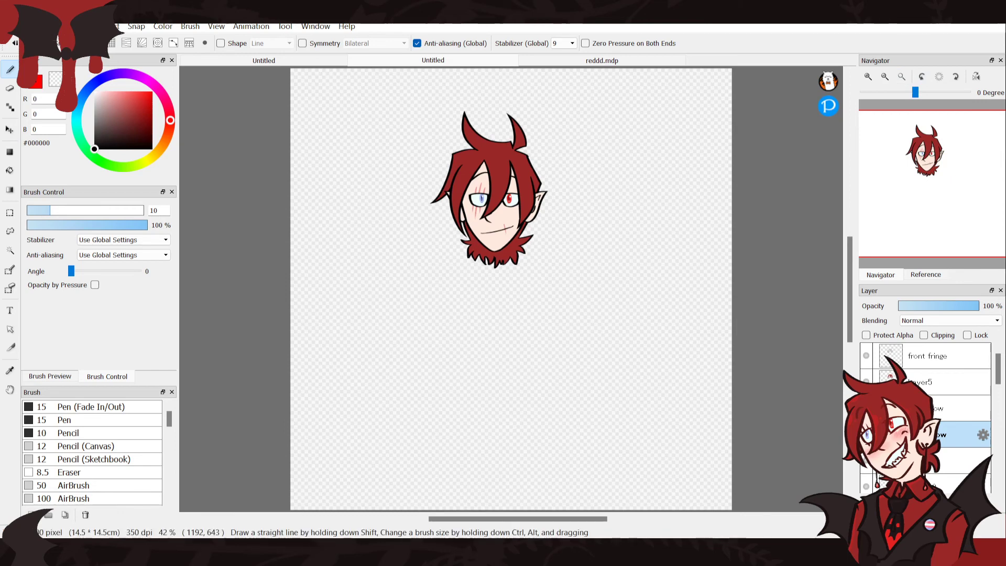
pyautogui.moveTo(866, 356); pyautogui.dragTo(866, 486)
pyautogui.scroll(-3, 925, 417)
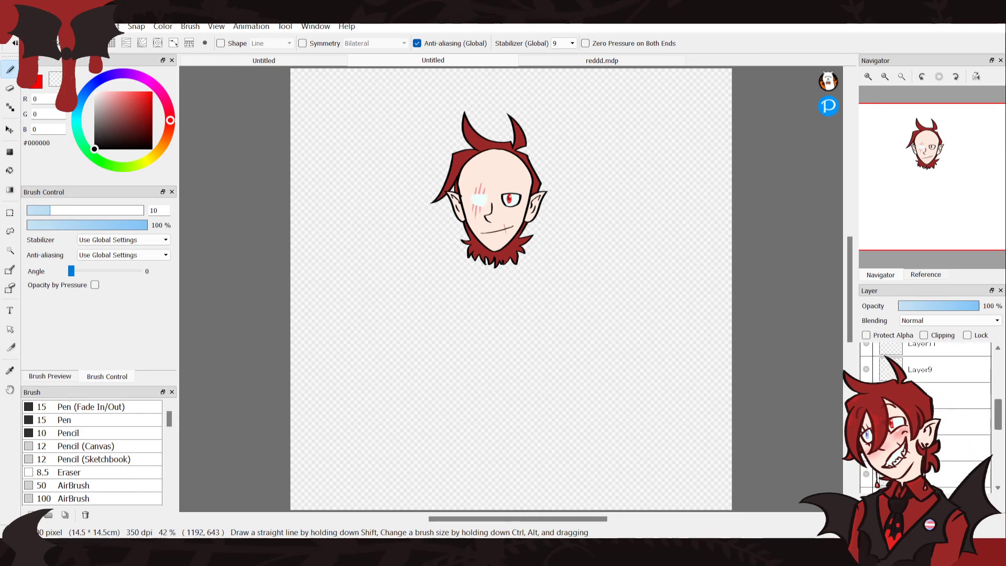
pyautogui.click(867, 369)
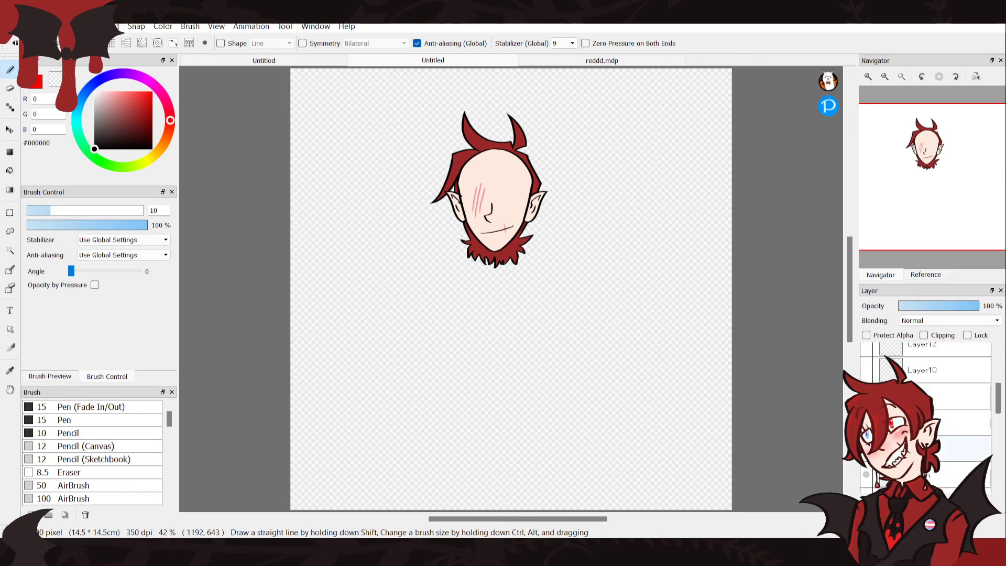
pyautogui.scroll(-3, 925, 416)
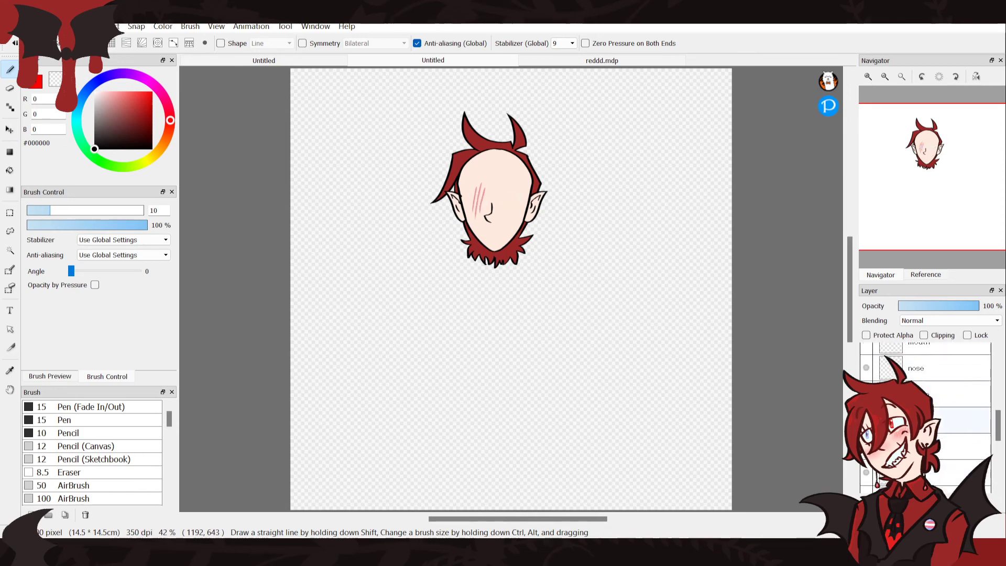
pyautogui.click(866, 368)
pyautogui.scroll(-3, 926, 421)
pyautogui.moveTo(867, 359); pyautogui.dragTo(867, 412)
pyautogui.click(866, 438)
pyautogui.moveTo(998, 459); pyautogui.dragTo(999, 467)
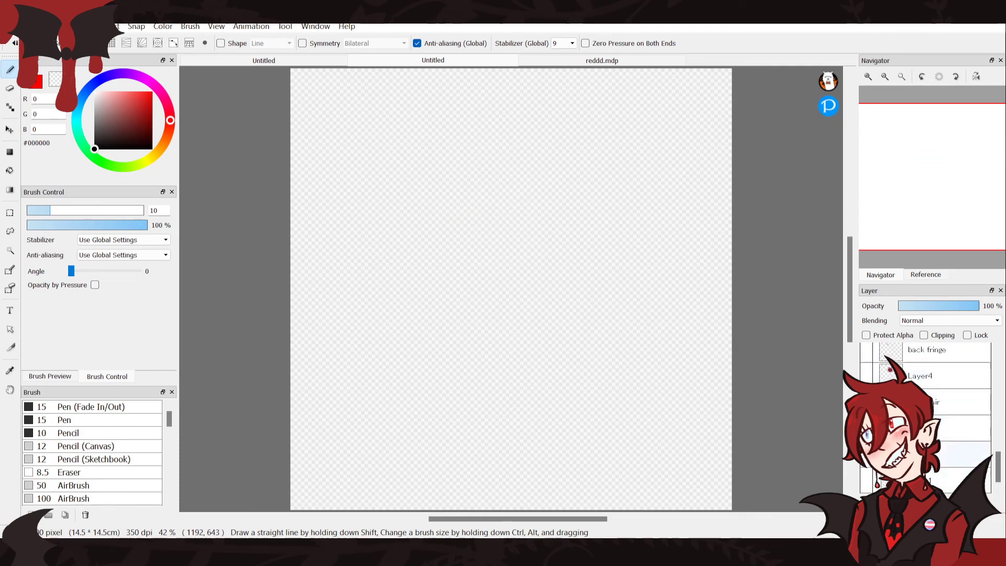
pyautogui.click(866, 480)
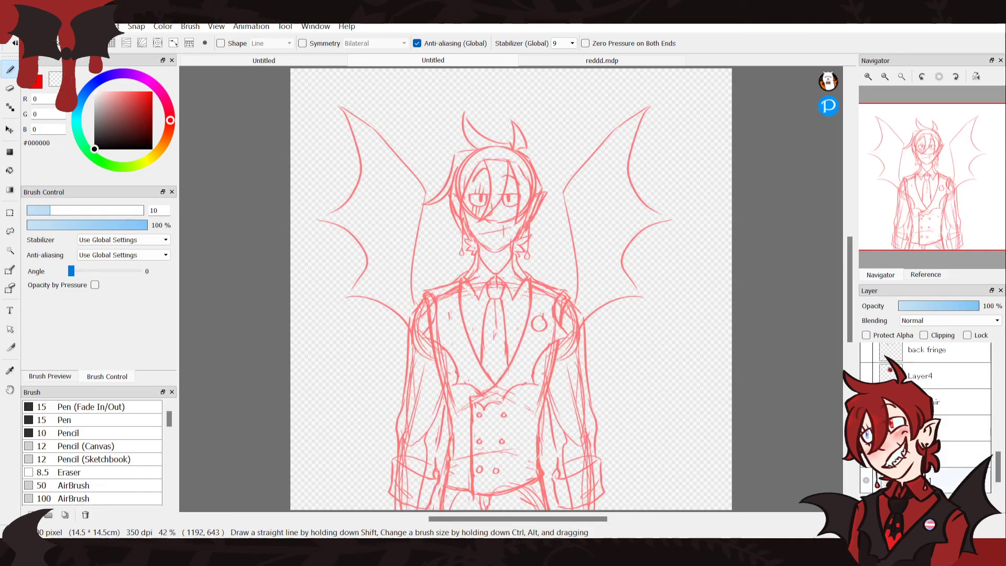
# Show the noggin outline, both ears and their skin colour layers over the sketch
pyautogui.scroll(5, 926, 417)
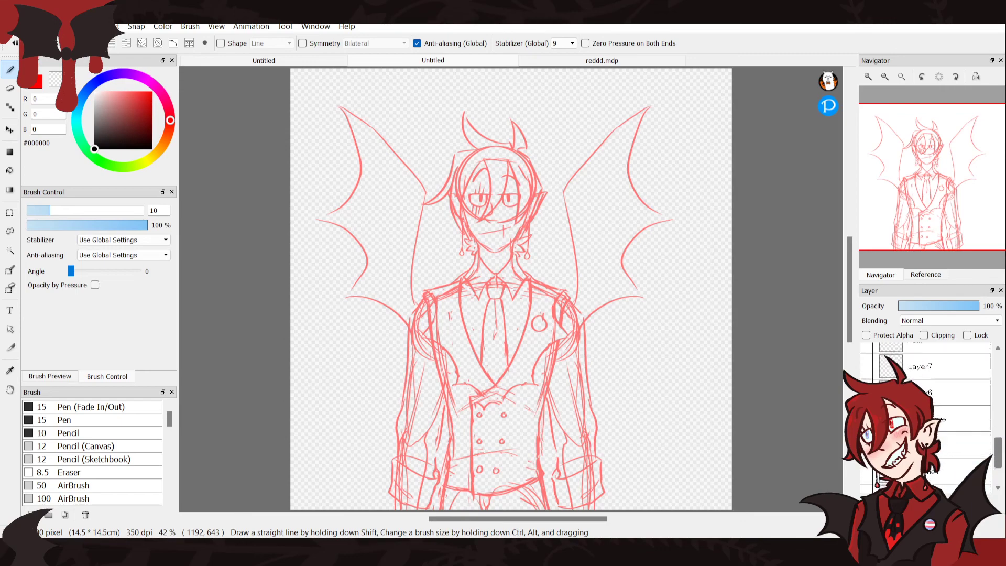
pyautogui.scroll(-3, 926, 417)
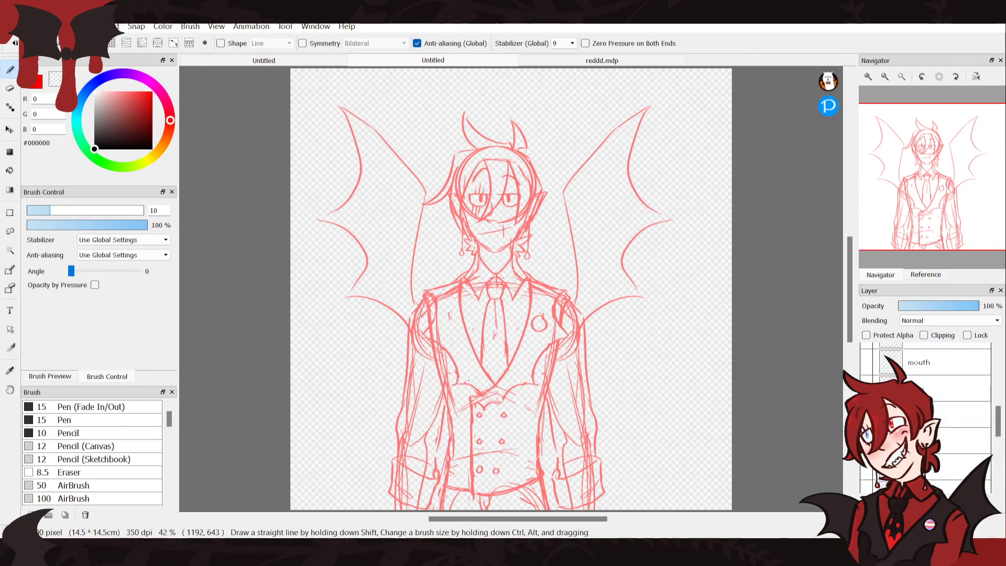
pyautogui.click(867, 389)
pyautogui.click(866, 415)
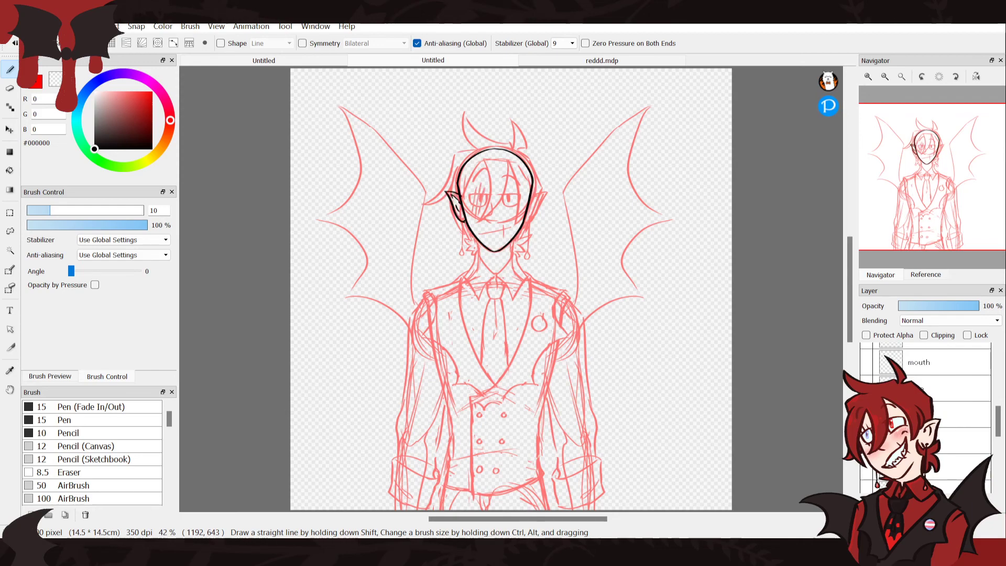
pyautogui.click(866, 441)
pyautogui.click(866, 468)
pyautogui.moveTo(998, 420); pyautogui.dragTo(954, 379)
pyautogui.click(867, 409)
pyautogui.click(867, 461)
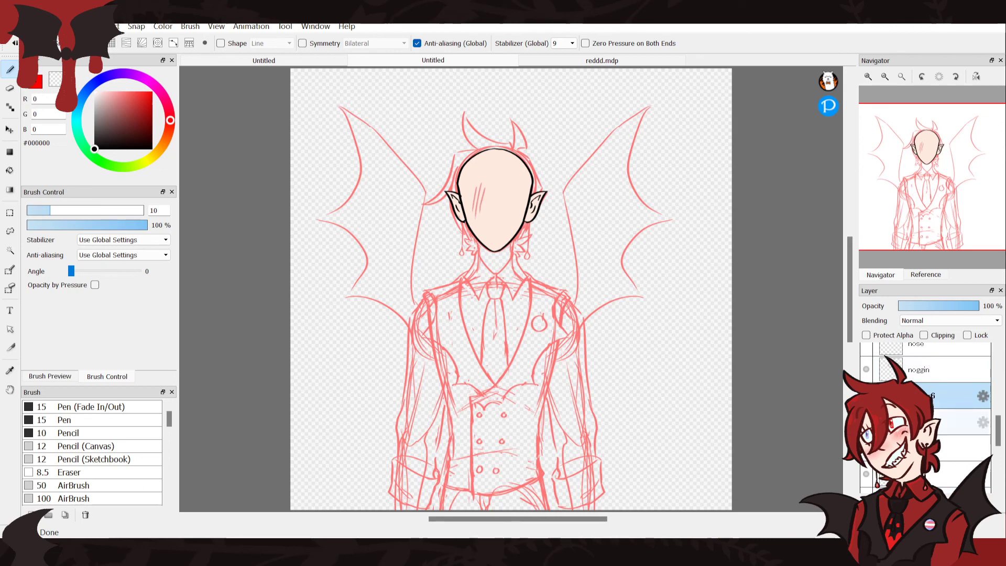
# Show the nose, mouth and l eye layers together with the red eye's colour layers
pyautogui.moveTo(998, 430); pyautogui.dragTo(999, 406)
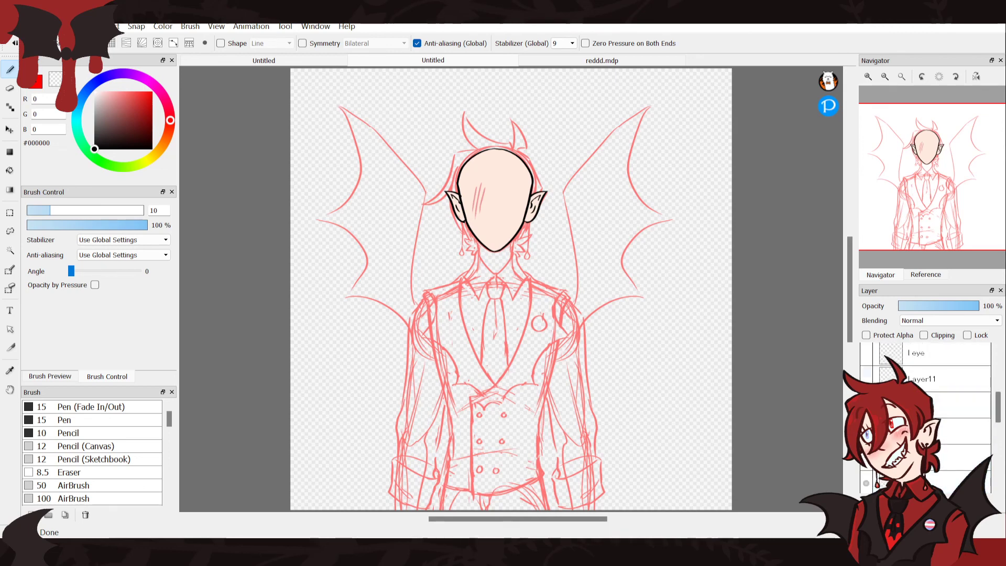
pyautogui.hotkey('ctrl', 'y')
pyautogui.hotkey('ctrl', 'y')
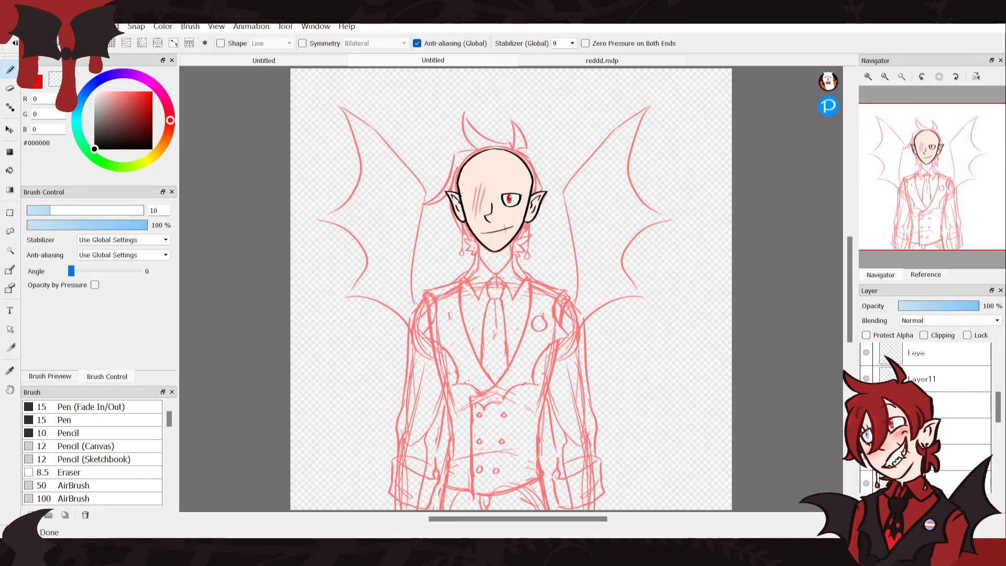
# Show the blue eye, both eyebrows and the front fringe layers together with the front hair fill
pyautogui.scroll(4, 969, 406)
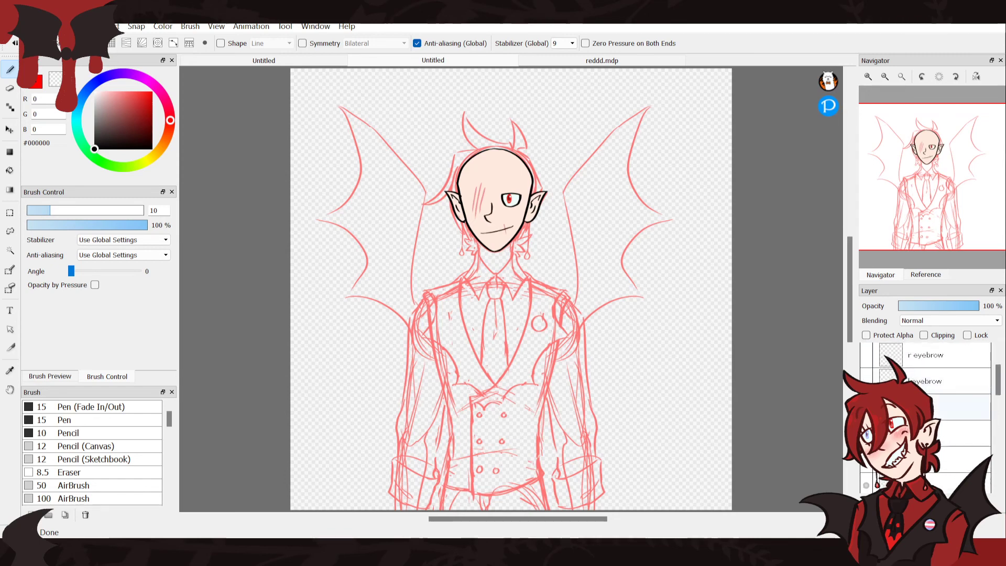
pyautogui.hotkey('ctrl', 'y')
pyautogui.hotkey('ctrl', 'y')
pyautogui.hotkey('ctrl', 'y')
pyautogui.moveTo(999, 380); pyautogui.dragTo(998, 370)
pyautogui.hotkey('ctrl', 'y')
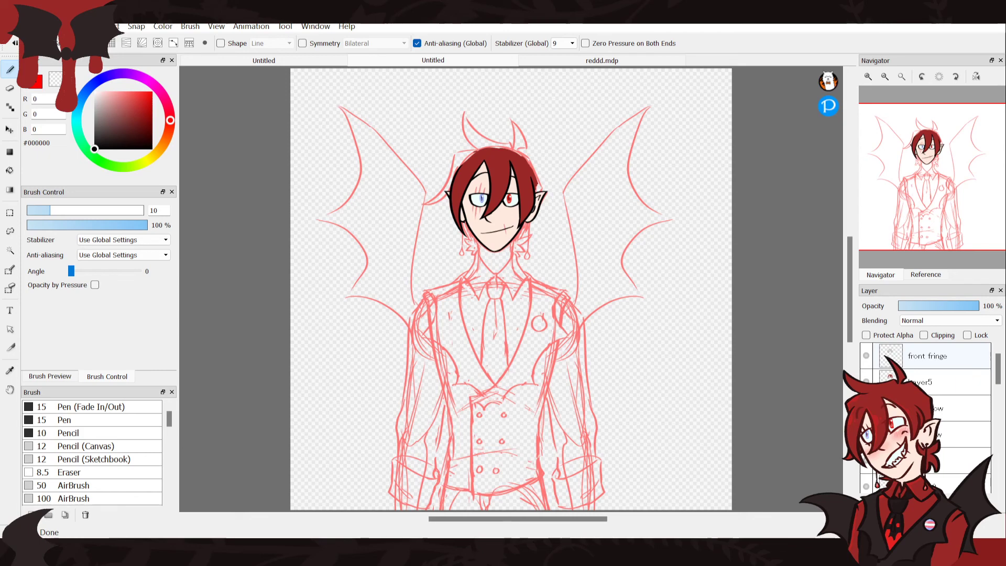
# Show the back fringe line art and its hair colour layer
pyautogui.moveTo(999, 370); pyautogui.dragTo(998, 392)
pyautogui.scroll(-5, 925, 414)
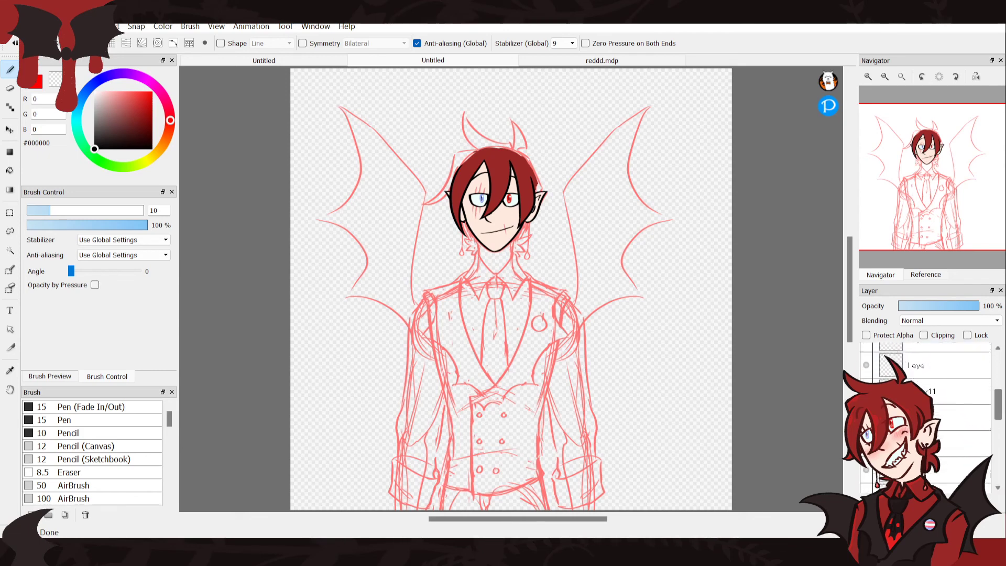
pyautogui.scroll(-2, 925, 414)
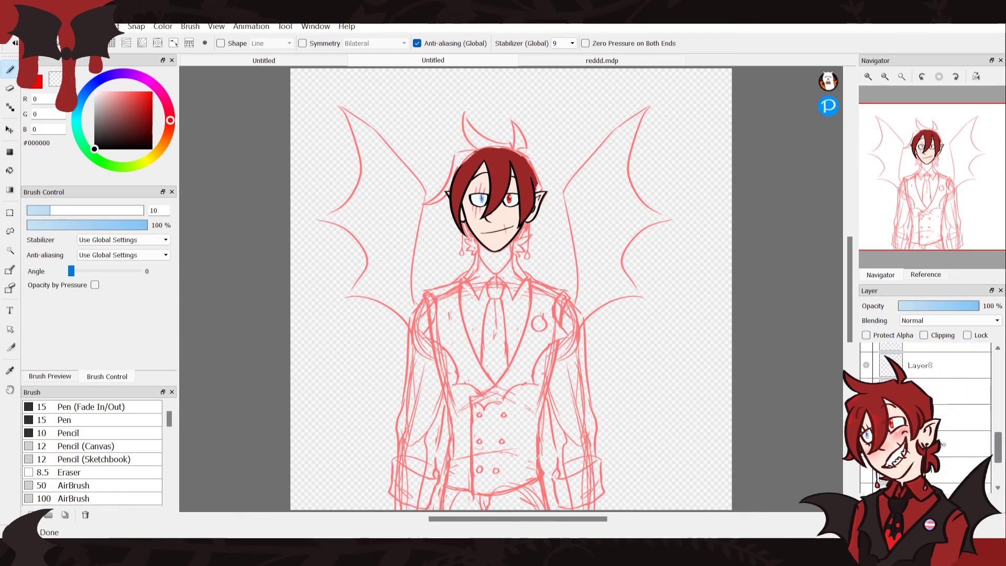
pyautogui.click(866, 414)
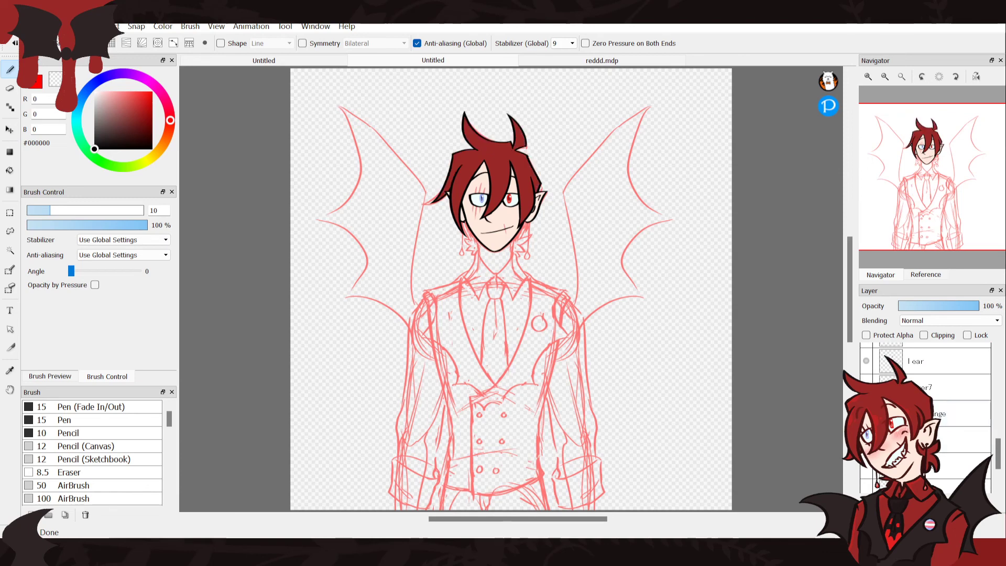
pyautogui.click(866, 466)
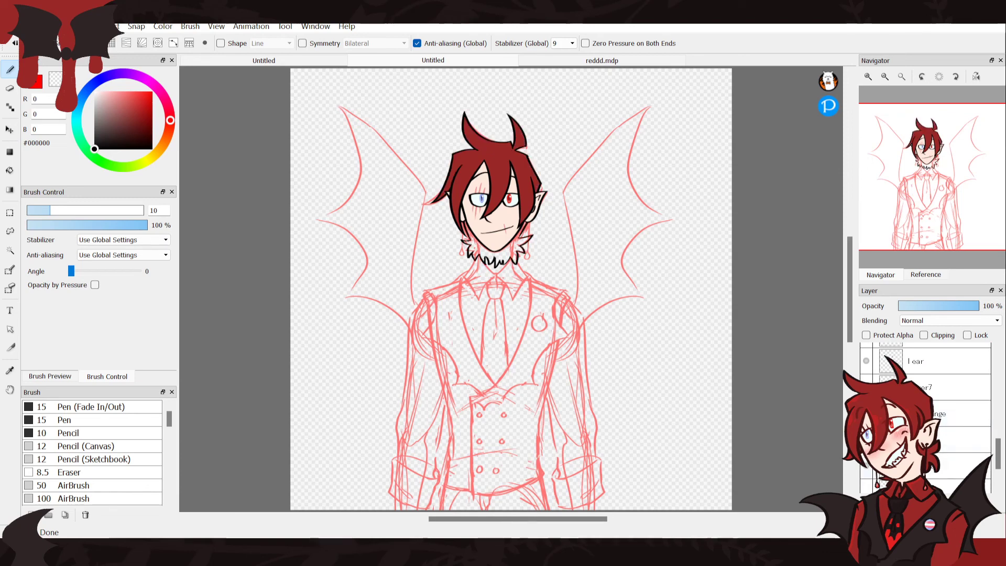
pyautogui.click(866, 491)
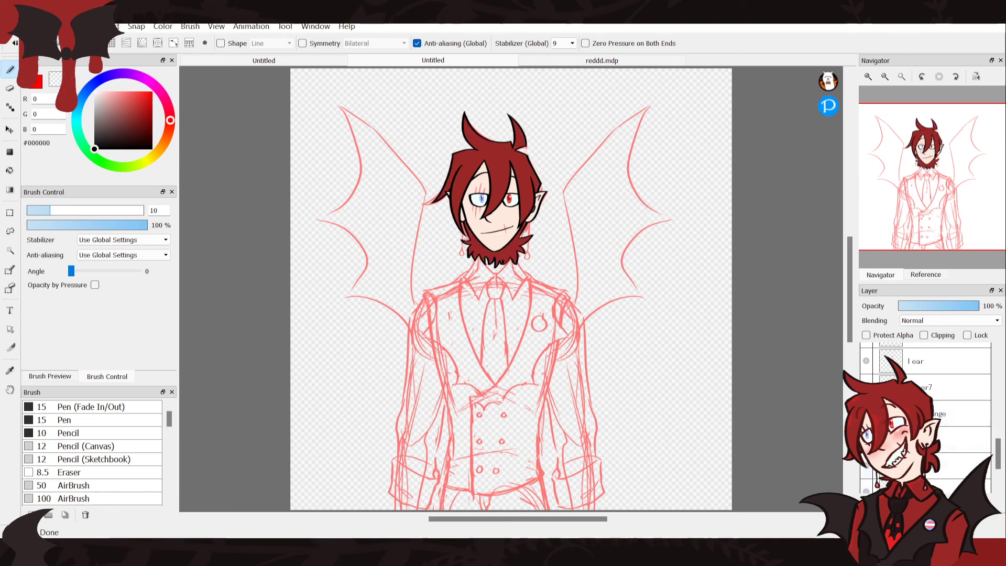
pyautogui.moveTo(866, 491); pyautogui.dragTo(866, 466)
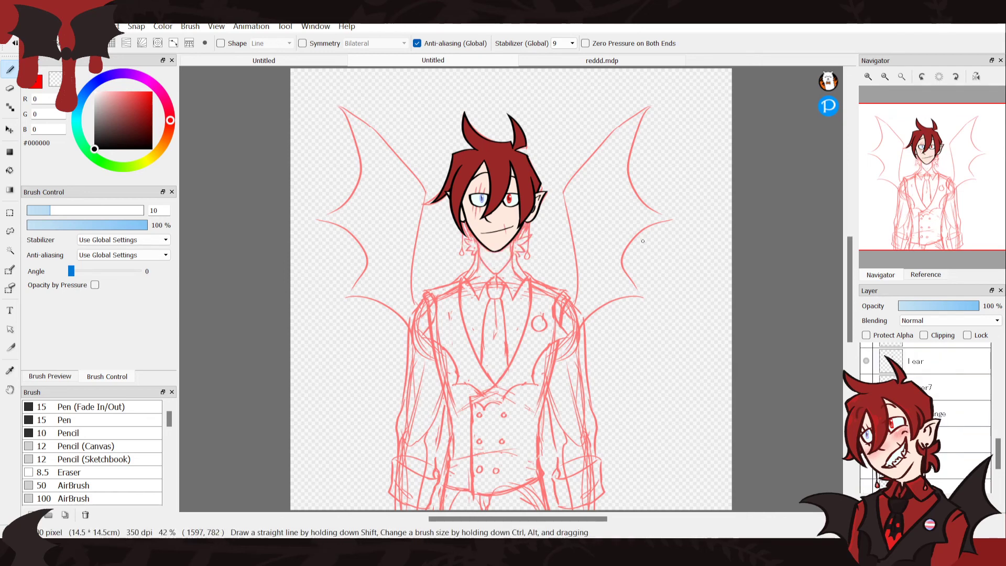
# Ink both side lines of the neck in black, running from beneath the jaw down inside the sketched collar
pyautogui.moveTo(999, 454); pyautogui.dragTo(999, 468)
pyautogui.scroll(1, 933, 409)
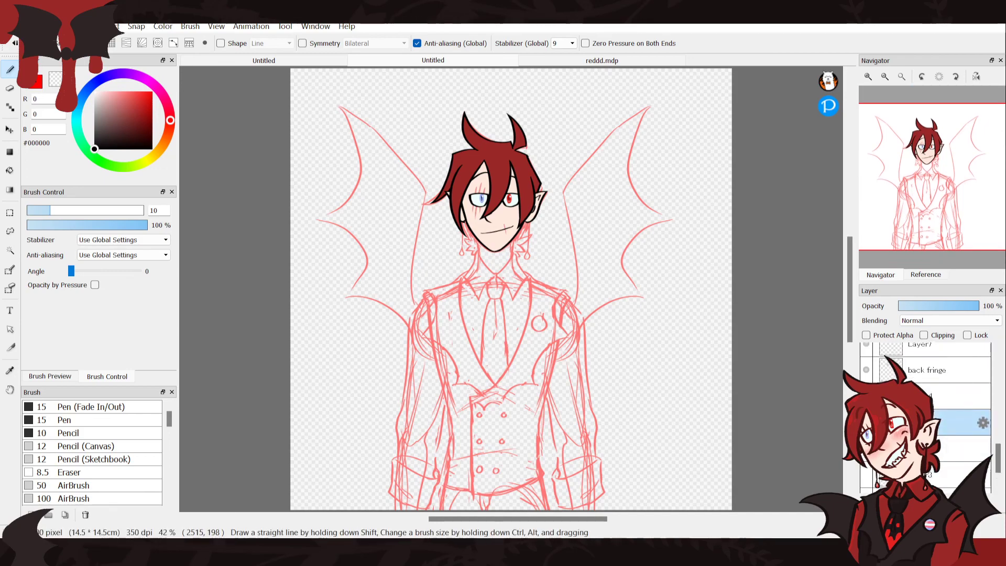
pyautogui.scroll(5, 511, 287)
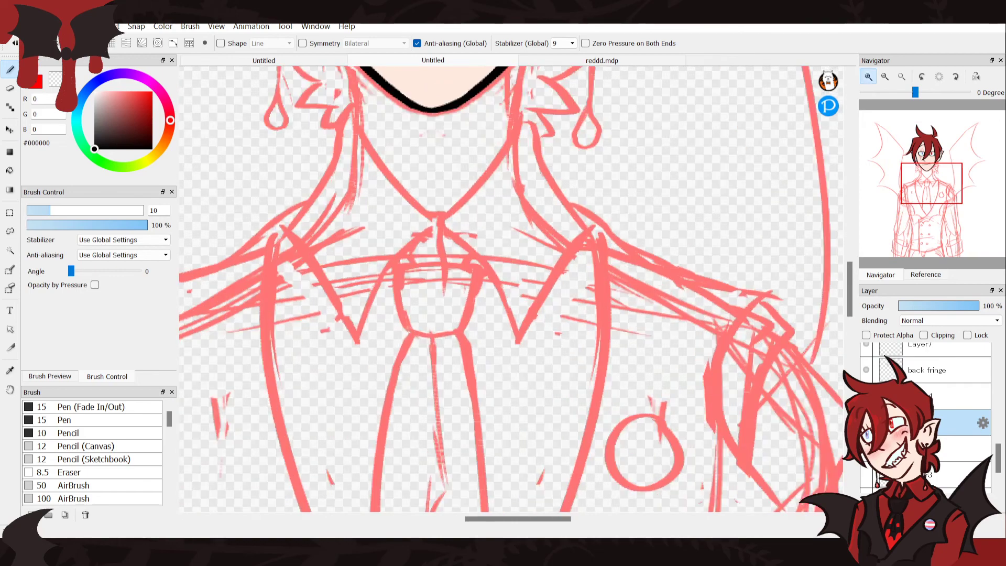
pyautogui.moveTo(924, 161); pyautogui.dragTo(925, 178)
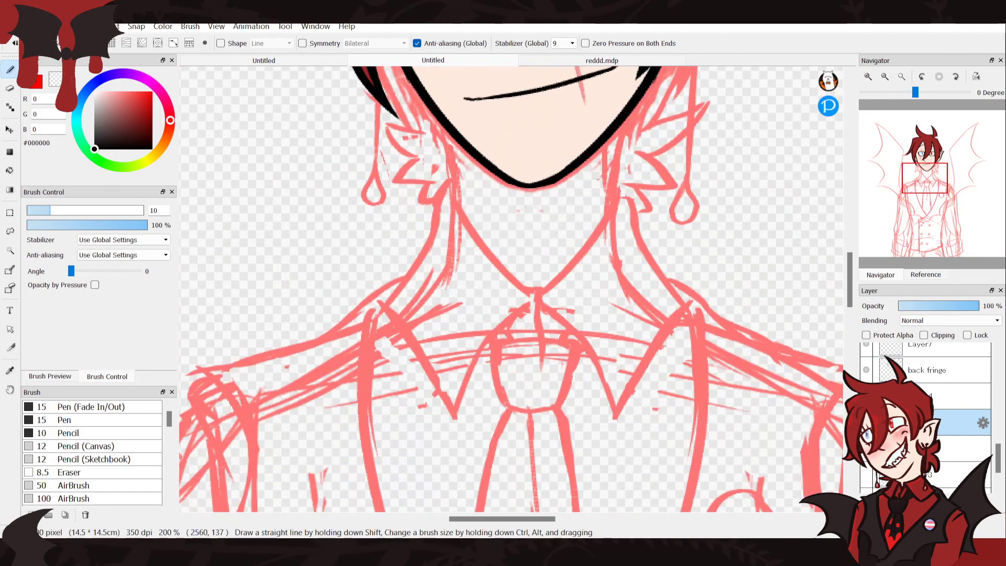
pyautogui.moveTo(625, 119); pyautogui.dragTo(621, 266)
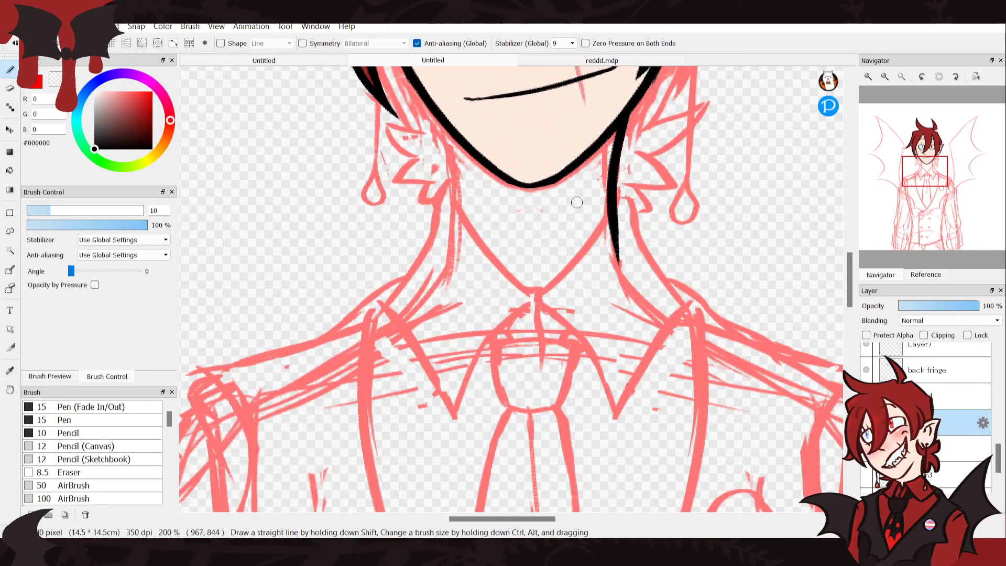
pyautogui.hotkey('ctrl', 'z')
pyautogui.moveTo(625, 127); pyautogui.dragTo(618, 277)
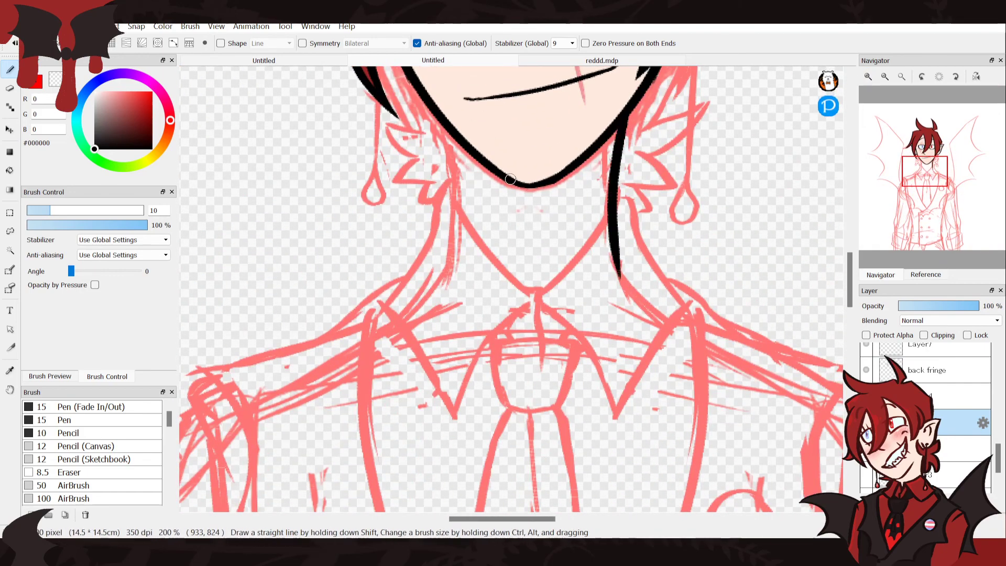
pyautogui.moveTo(440, 115); pyautogui.dragTo(447, 265)
pyautogui.hotkey('ctrl', 'z')
pyautogui.moveTo(442, 119); pyautogui.dragTo(448, 269)
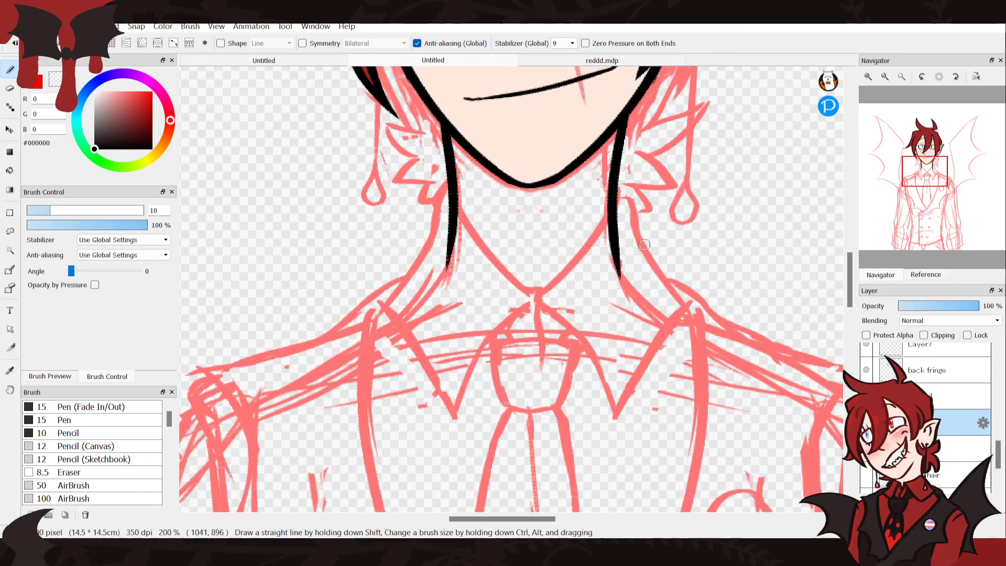
pyautogui.moveTo(619, 189); pyautogui.dragTo(688, 292)
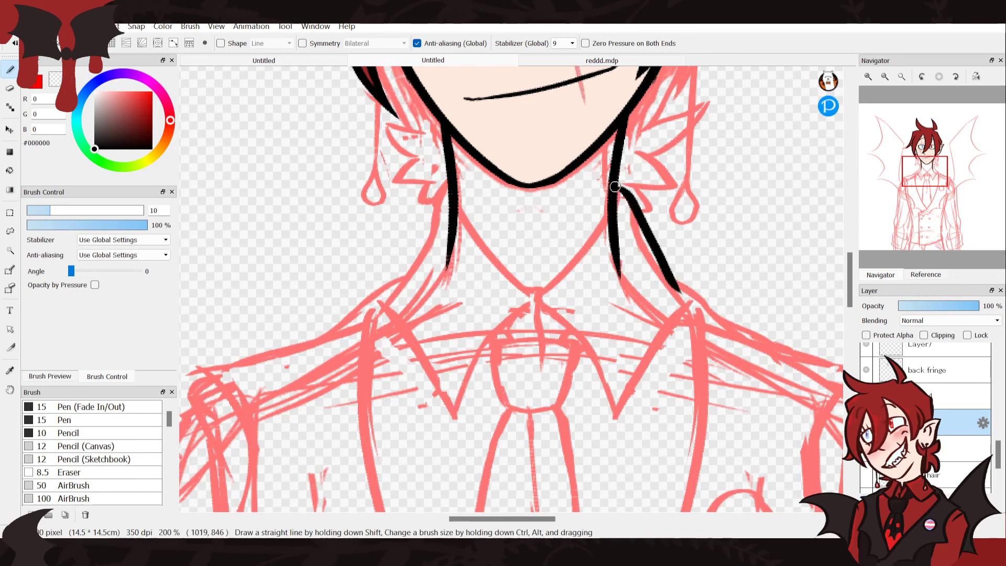
pyautogui.hotkey('ctrl', 'z')
pyautogui.moveTo(616, 185); pyautogui.dragTo(681, 305)
pyautogui.hotkey('ctrl', 'z')
# Ink the pointed shirt collar flap on the red-eye side as a closed outline following the sketch
pyautogui.moveTo(612, 181)
pyautogui.mouseDown()
pyautogui.moveTo(638, 205)
pyautogui.moveTo(692, 312)
pyautogui.moveTo(611, 418)
pyautogui.mouseUp()
pyautogui.moveTo(619, 197); pyautogui.dragTo(555, 270)
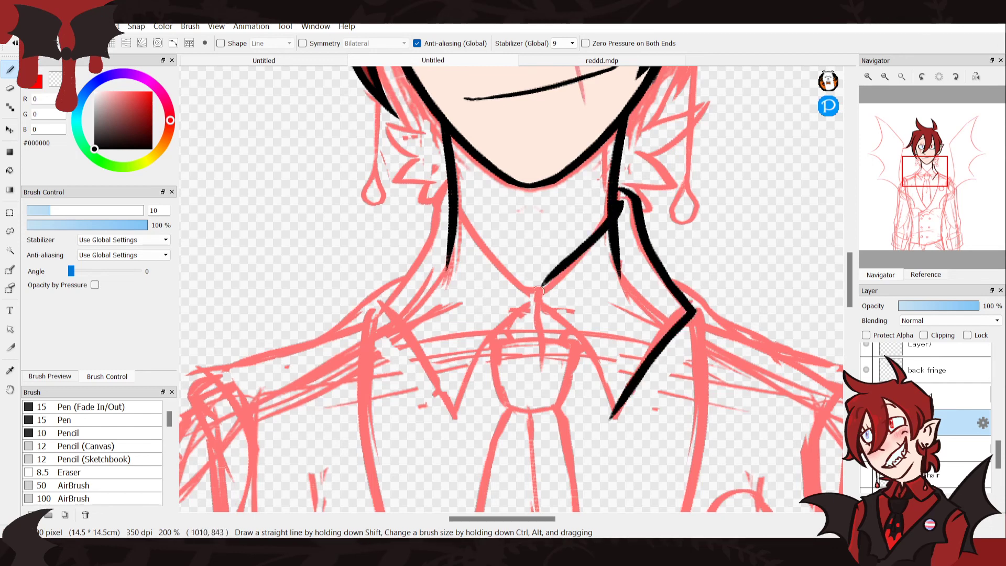
pyautogui.hotkey('ctrl', 'z')
pyautogui.moveTo(620, 195)
pyautogui.mouseDown()
pyautogui.moveTo(525, 329)
pyautogui.moveTo(600, 375)
pyautogui.moveTo(604, 423)
pyautogui.moveTo(506, 308)
pyautogui.moveTo(617, 439)
pyautogui.mouseUp()
pyautogui.hotkey('ctrl', 'z')
pyautogui.hotkey('ctrl', 'z')
pyautogui.moveTo(625, 397); pyautogui.dragTo(616, 422)
# Erase the overshooting line ends at the flap's inner corner and tidy its top beside the neck
pyautogui.click(55, 79)
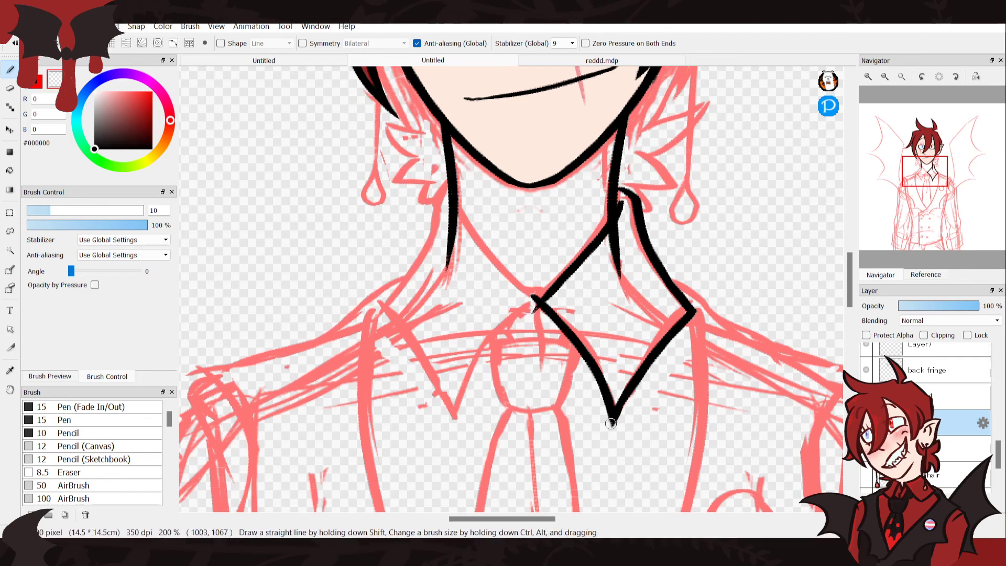
pyautogui.moveTo(543, 286); pyautogui.dragTo(529, 313)
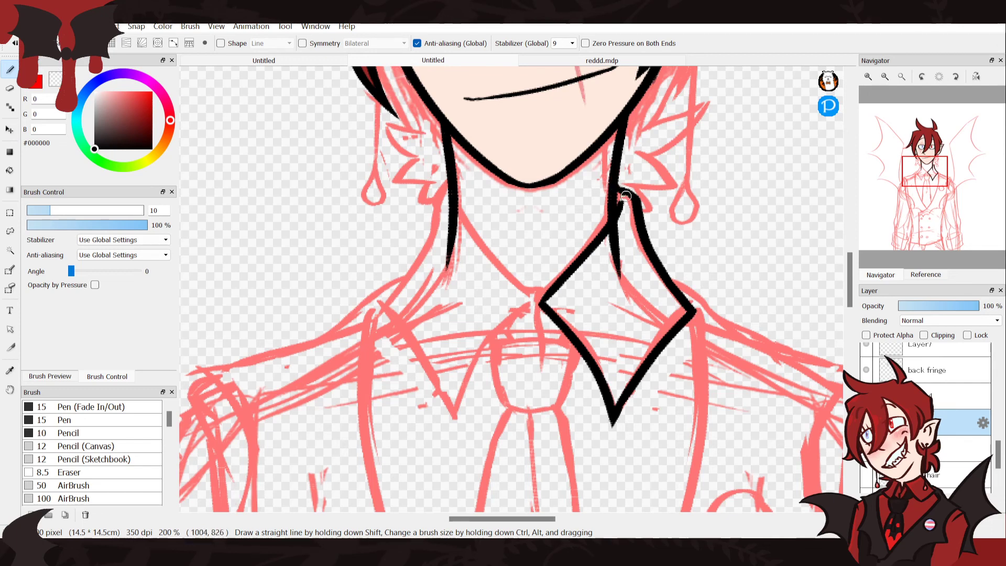
pyautogui.moveTo(613, 180); pyautogui.dragTo(644, 194)
# Duplicate the collar flap, flip it horizontally and place the copy on the opposite side of the neck
pyautogui.hotkey('ctrl', 't')
pyautogui.click(623, 498)
pyautogui.click(778, 517)
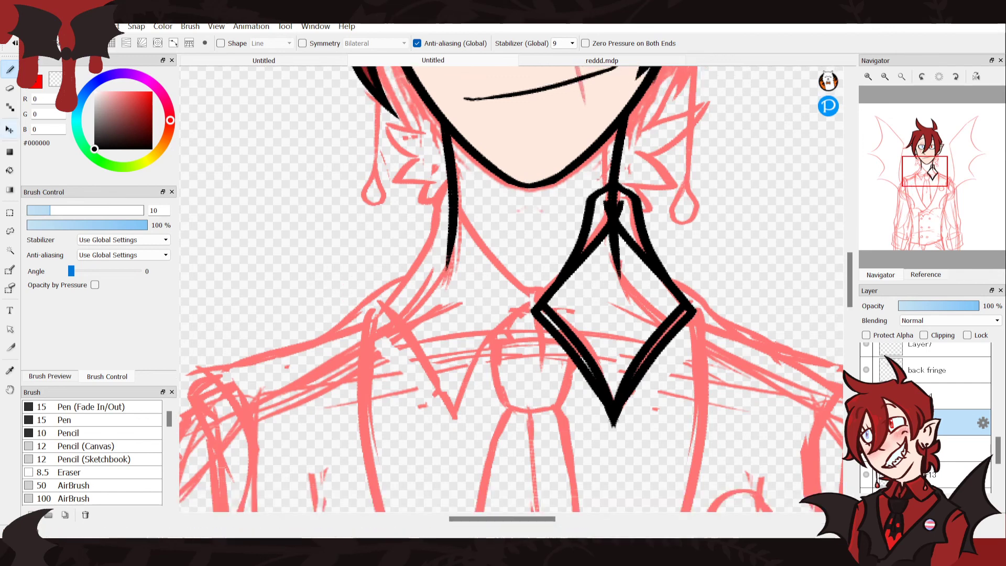
pyautogui.click(10, 129)
pyautogui.moveTo(612, 340); pyautogui.dragTo(451, 340)
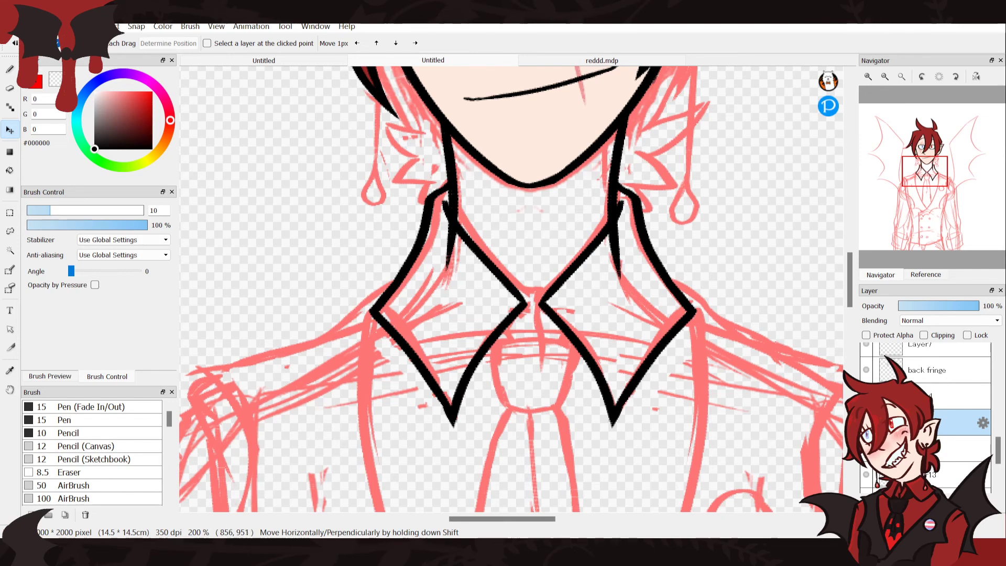
# Extend the mirrored flap to the collar centre, ink a short line beneath it and erase the overlapping ends
pyautogui.press('b')
pyautogui.moveTo(514, 293)
pyautogui.mouseDown()
pyautogui.moveTo(535, 303)
pyautogui.moveTo(534, 338)
pyautogui.mouseUp()
pyautogui.hotkey('ctrl', 'z')
pyautogui.hotkey('ctrl', 'z')
pyautogui.moveTo(522, 302)
pyautogui.mouseDown()
pyautogui.moveTo(535, 310)
pyautogui.moveTo(537, 348)
pyautogui.mouseUp()
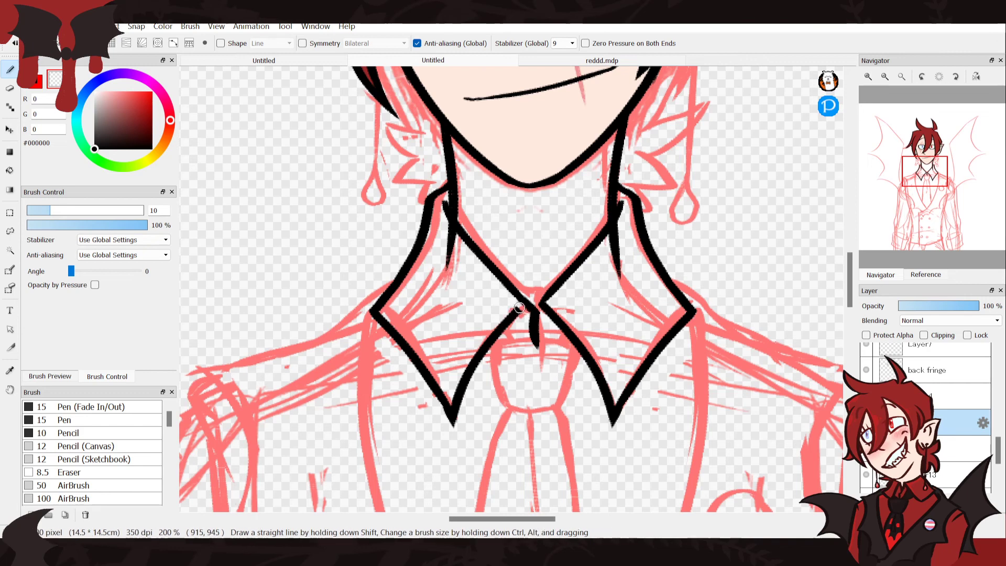
pyautogui.moveTo(514, 312); pyautogui.dragTo(525, 310)
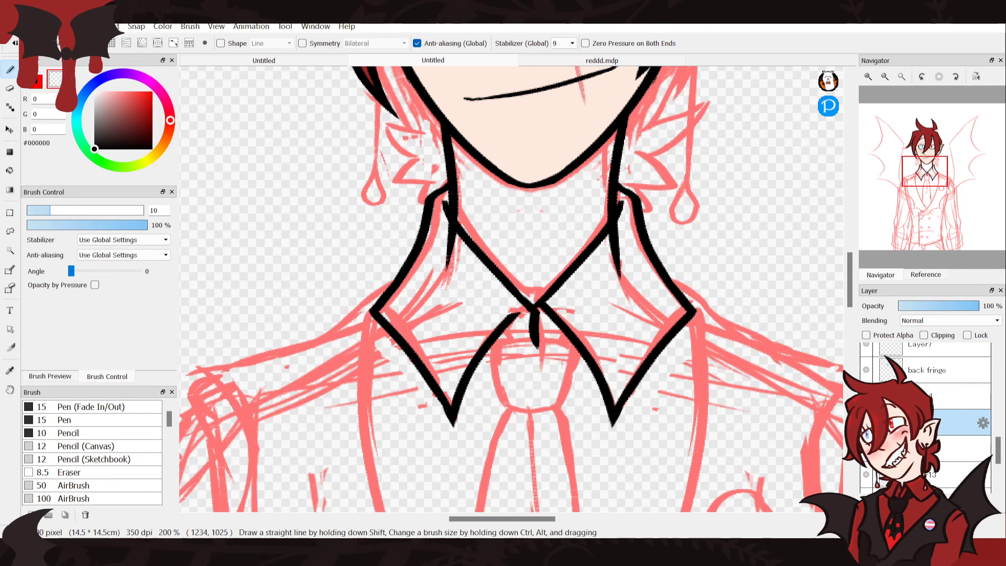
# Select the collar line art layer and touch up the point where the two flaps meet
pyautogui.click(925, 449)
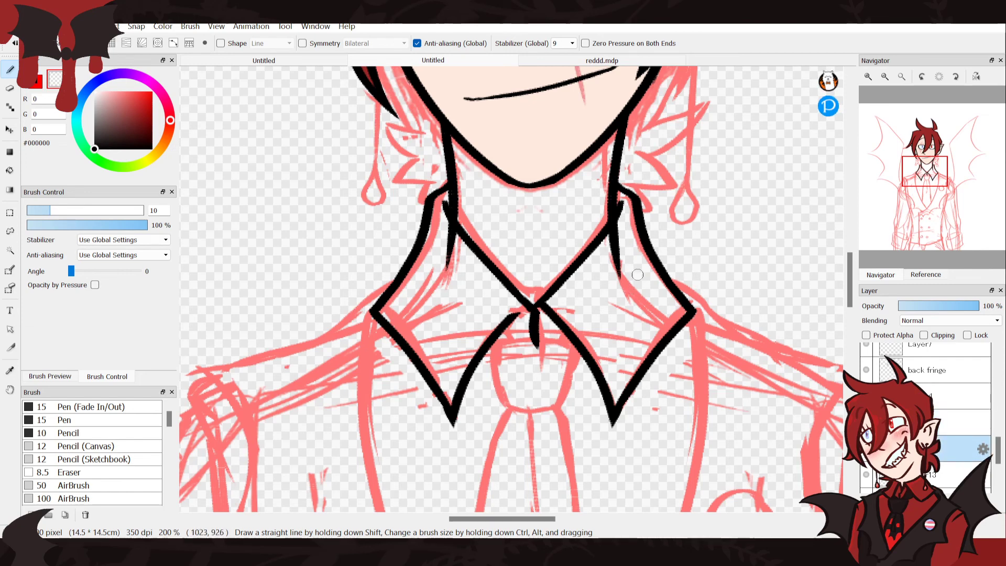
pyautogui.click(907, 423)
pyautogui.click(866, 423)
pyautogui.click(867, 423)
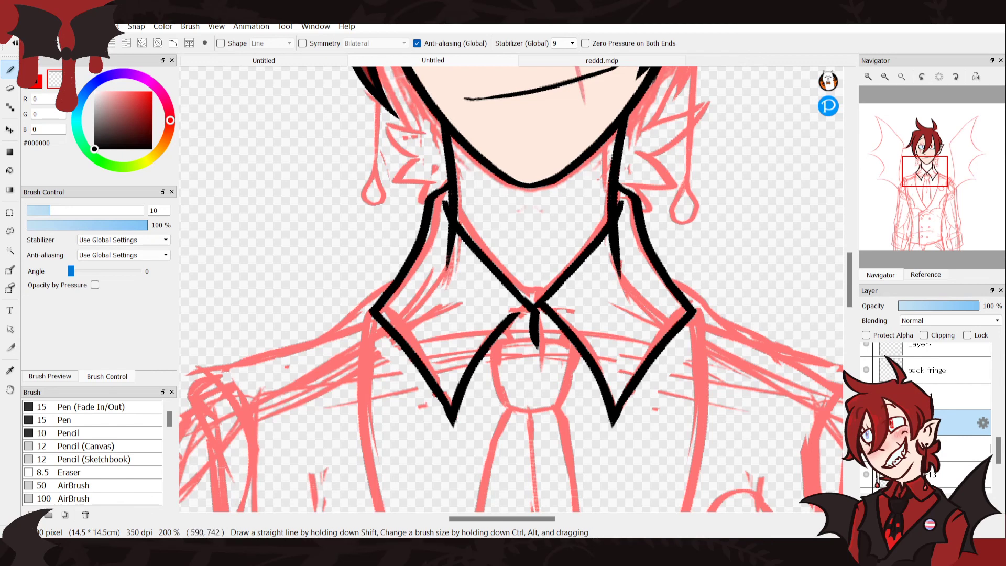
pyautogui.moveTo(534, 303); pyautogui.dragTo(531, 307)
# Examine the collar and tie in the character reference image
pyautogui.click(926, 275)
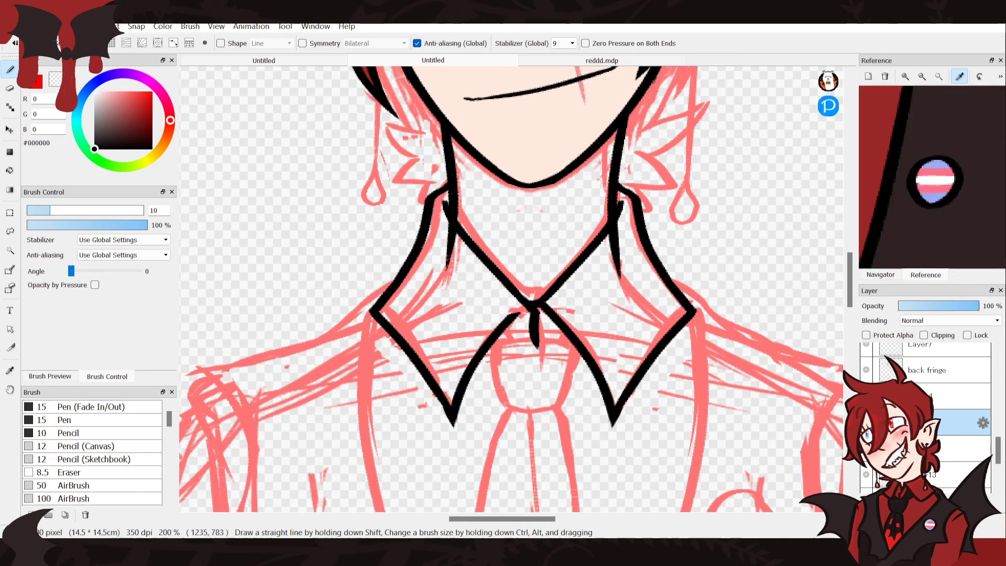
pyautogui.click(939, 76)
pyautogui.click(922, 77)
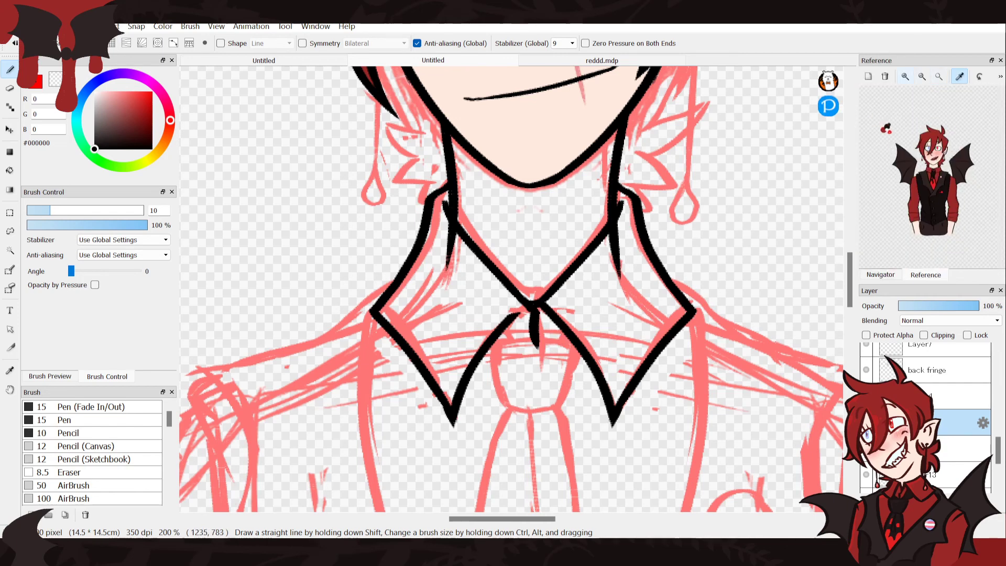
pyautogui.click(905, 76)
pyautogui.click(905, 77)
pyautogui.click(906, 76)
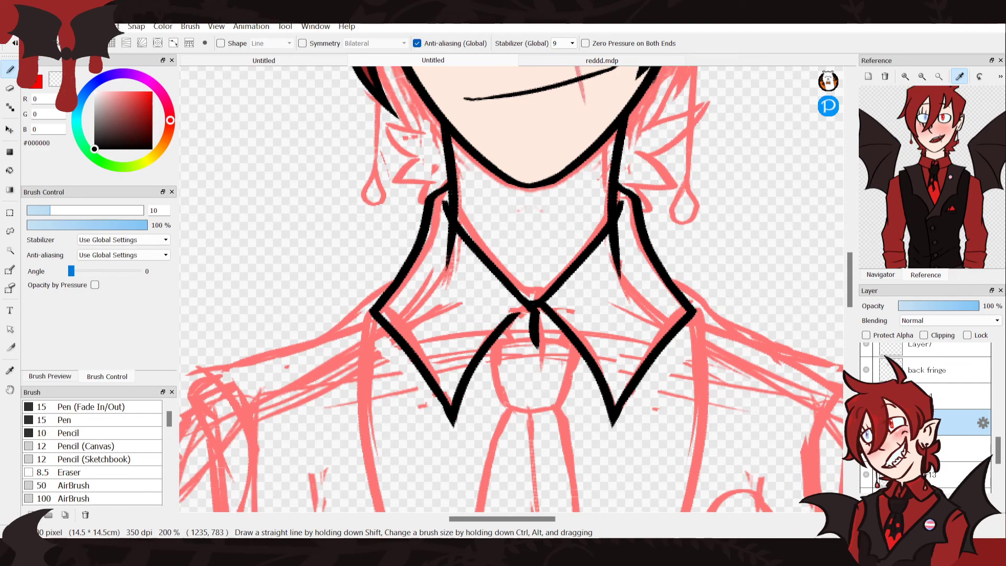
pyautogui.moveTo(925, 283); pyautogui.dragTo(926, 275)
pyautogui.click(881, 267)
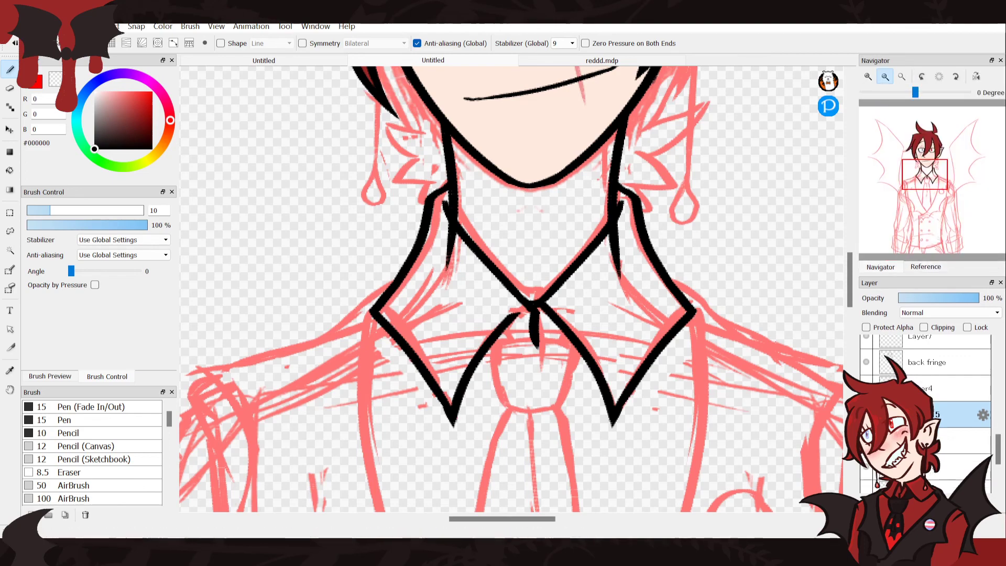
# Redraw the short line beneath the collar's centre closer to the red-eye side flap and clean up its top
pyautogui.click(885, 77)
pyautogui.click(886, 77)
pyautogui.click(886, 76)
pyautogui.moveTo(626, 238); pyautogui.dragTo(664, 191)
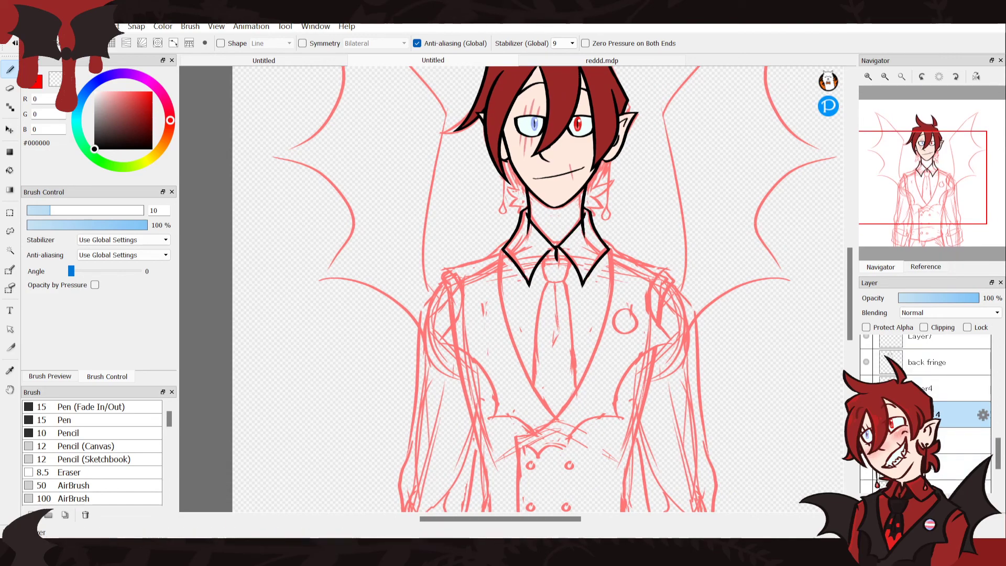
pyautogui.click(869, 77)
pyautogui.click(868, 77)
pyautogui.click(868, 76)
pyautogui.moveTo(931, 184); pyautogui.dragTo(927, 179)
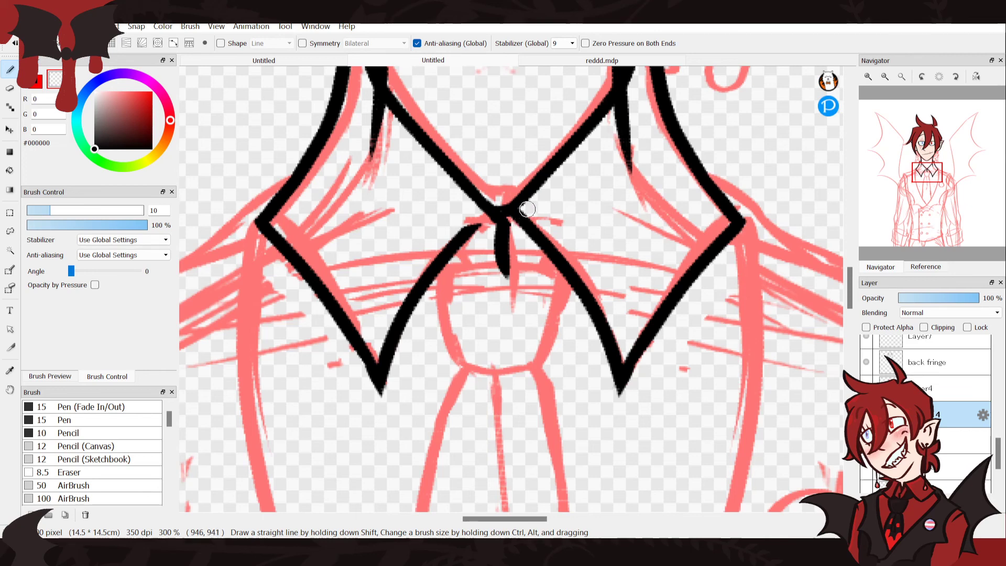
pyautogui.hotkey('ctrl', 'z')
pyautogui.moveTo(515, 220)
pyautogui.mouseDown()
pyautogui.moveTo(489, 221)
pyautogui.moveTo(504, 238)
pyautogui.moveTo(503, 267)
pyautogui.moveTo(497, 228)
pyautogui.moveTo(519, 217)
pyautogui.moveTo(519, 286)
pyautogui.mouseUp()
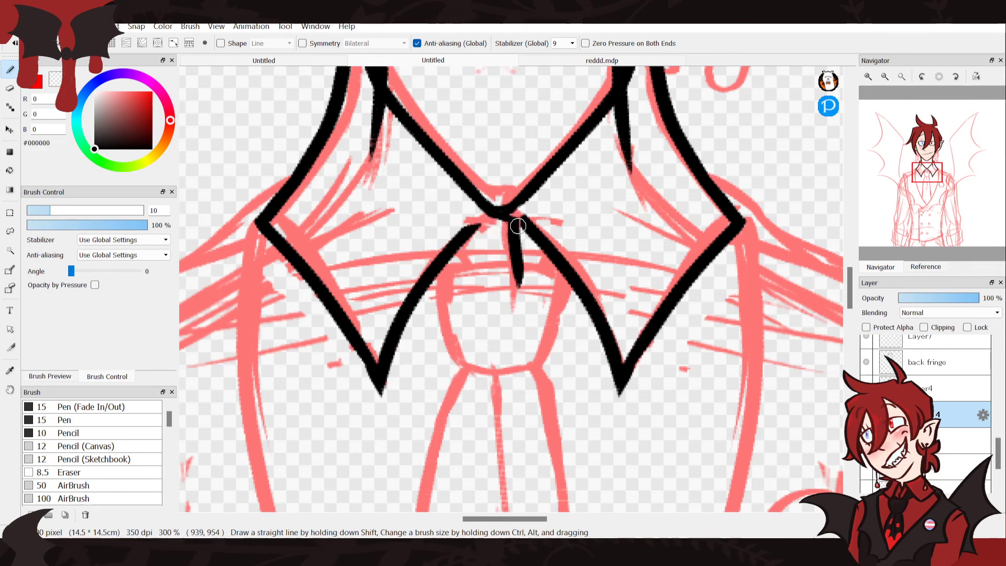
pyautogui.moveTo(521, 219); pyautogui.dragTo(526, 216)
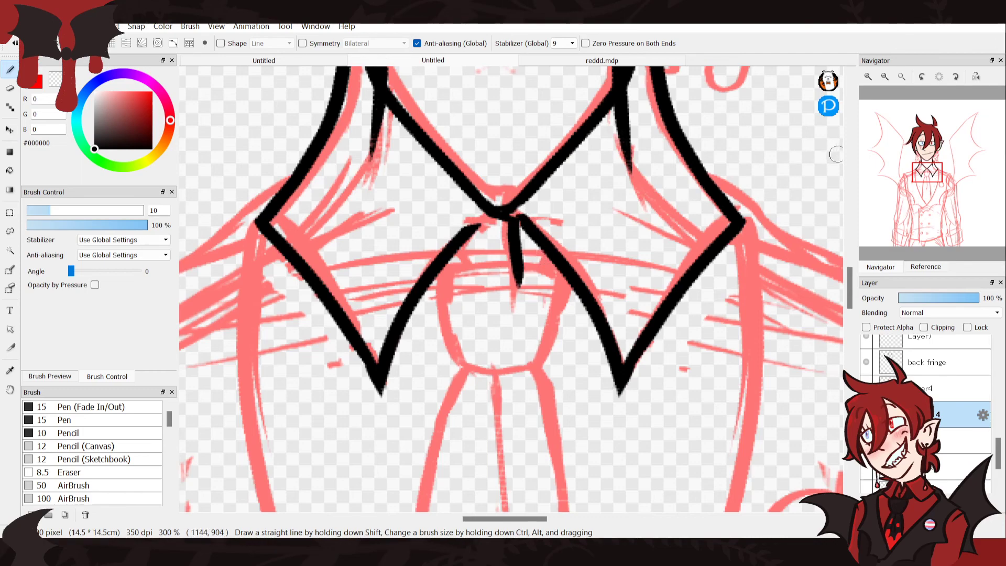
# Erase the lower ends of both neck lines where they run past the collar edges, on the neck layer
pyautogui.click(884, 76)
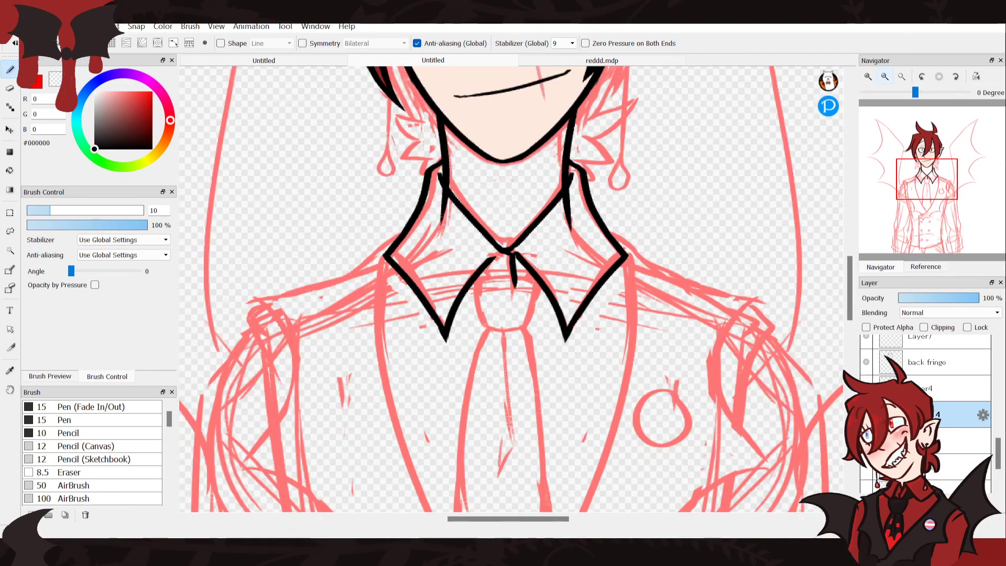
pyautogui.click(933, 441)
pyautogui.click(866, 441)
pyautogui.click(867, 440)
pyautogui.click(55, 79)
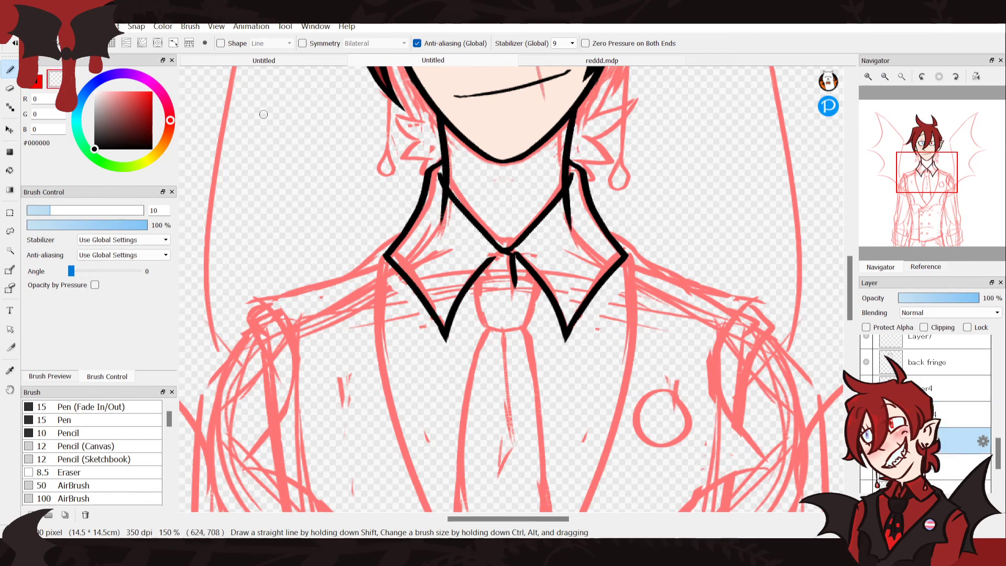
pyautogui.moveTo(561, 236)
pyautogui.mouseDown()
pyautogui.moveTo(580, 202)
pyautogui.moveTo(560, 228)
pyautogui.mouseUp()
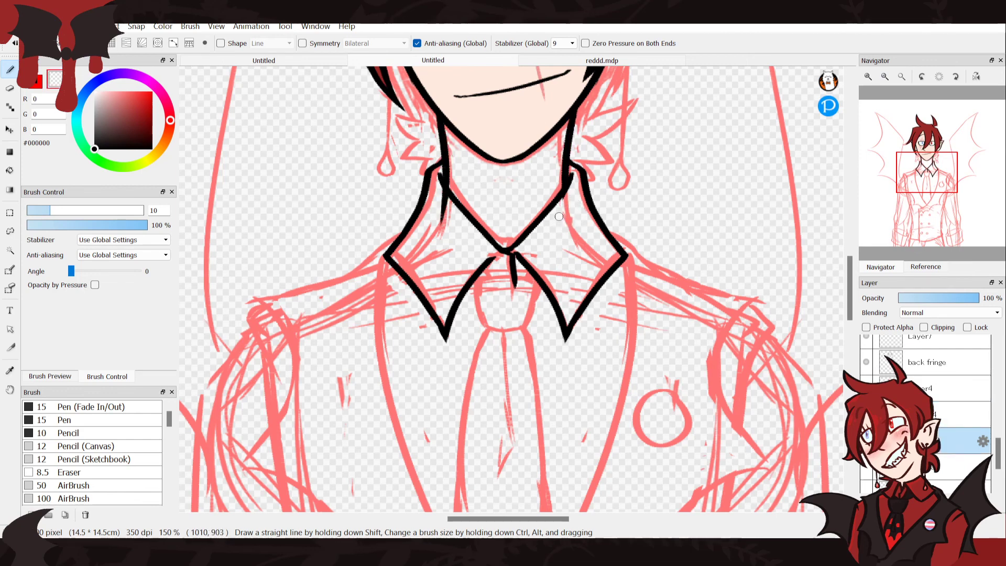
pyautogui.moveTo(576, 186); pyautogui.dragTo(563, 204)
pyautogui.moveTo(442, 201); pyautogui.dragTo(441, 223)
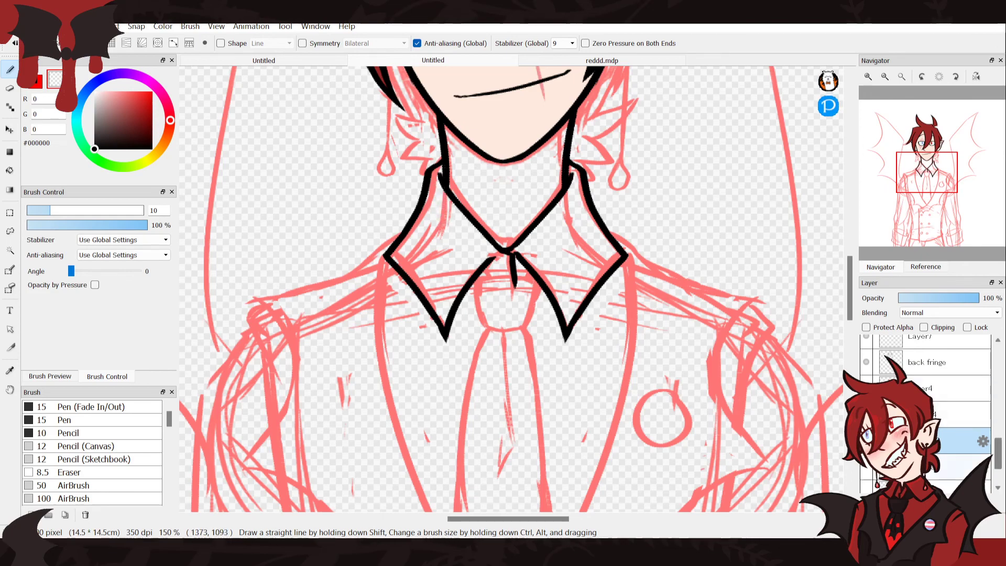
# Hide the collar, back hair, head outline and face skin colour layers to expose the neck lines
pyautogui.scroll(2, 925, 409)
pyautogui.scroll(-1, 925, 409)
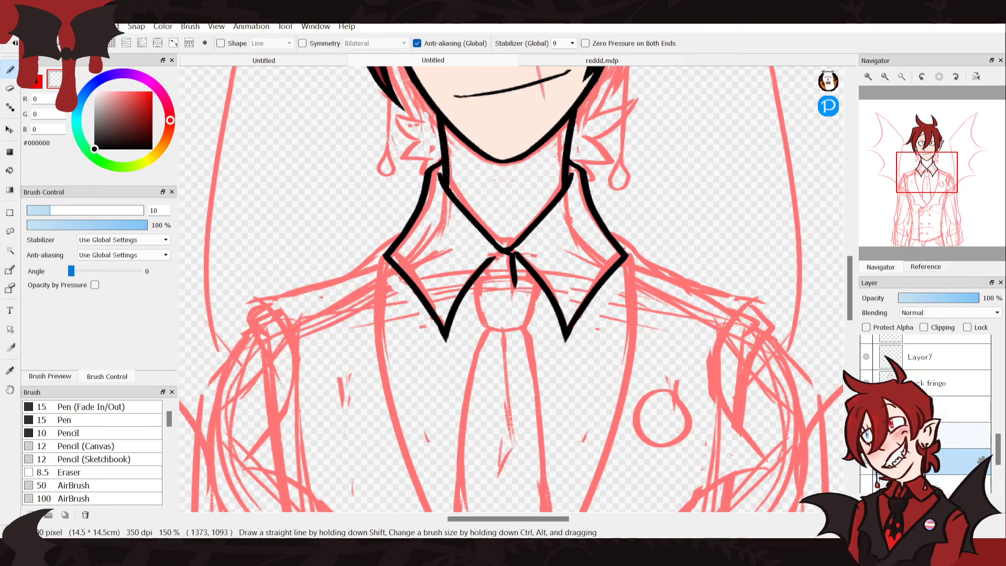
pyautogui.click(867, 357)
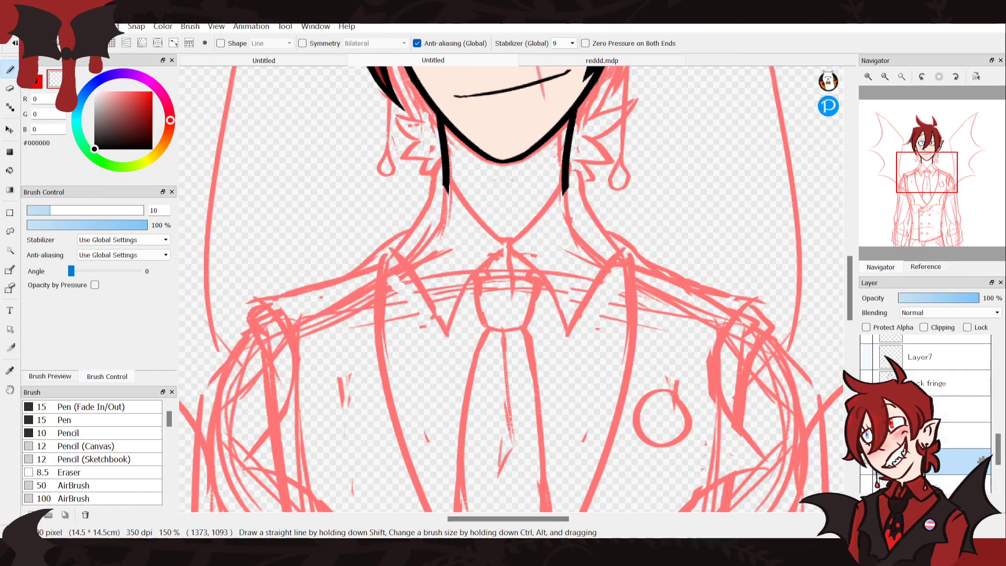
pyautogui.click(866, 409)
pyautogui.scroll(5, 925, 409)
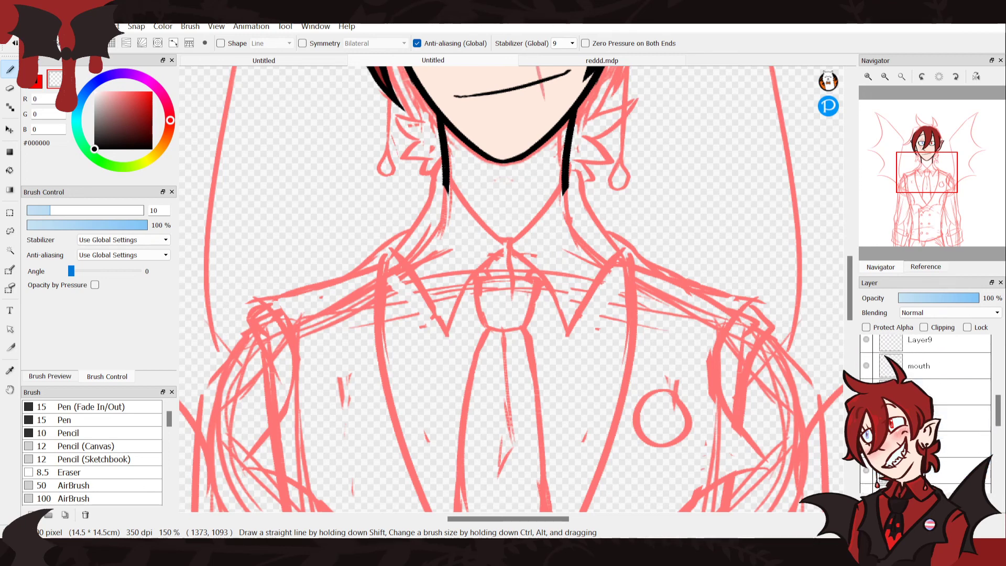
pyautogui.click(867, 418)
pyautogui.scroll(-4, 925, 408)
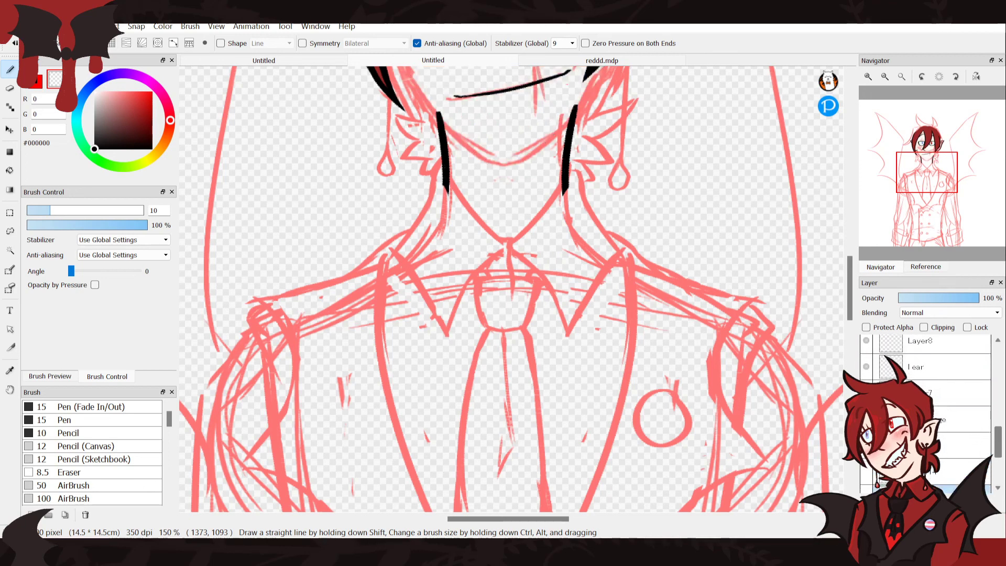
# Trim the upper end of the neck line on the red-eye side
pyautogui.click(885, 76)
pyautogui.click(885, 76)
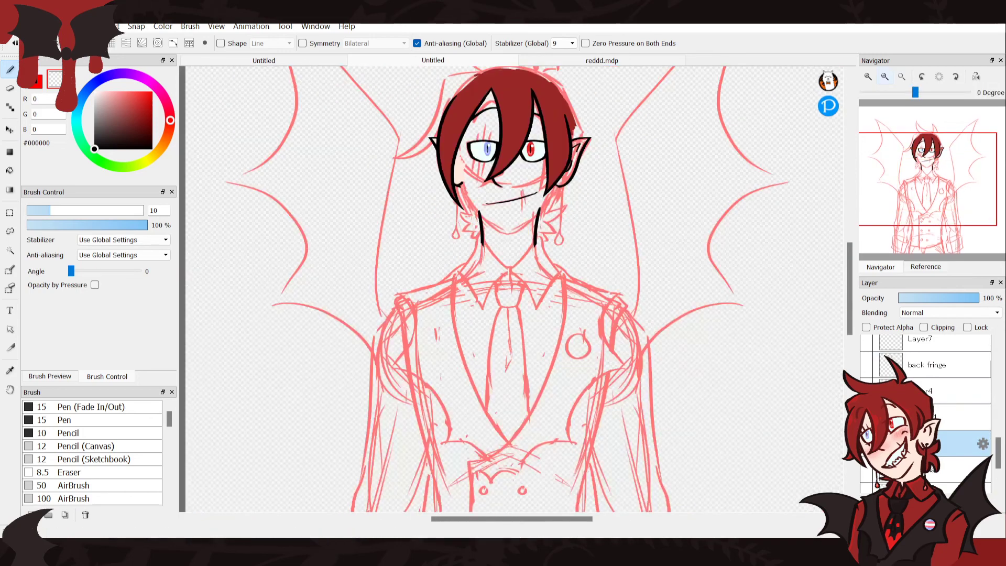
pyautogui.moveTo(921, 170); pyautogui.dragTo(912, 158)
pyautogui.click(868, 76)
pyautogui.click(868, 76)
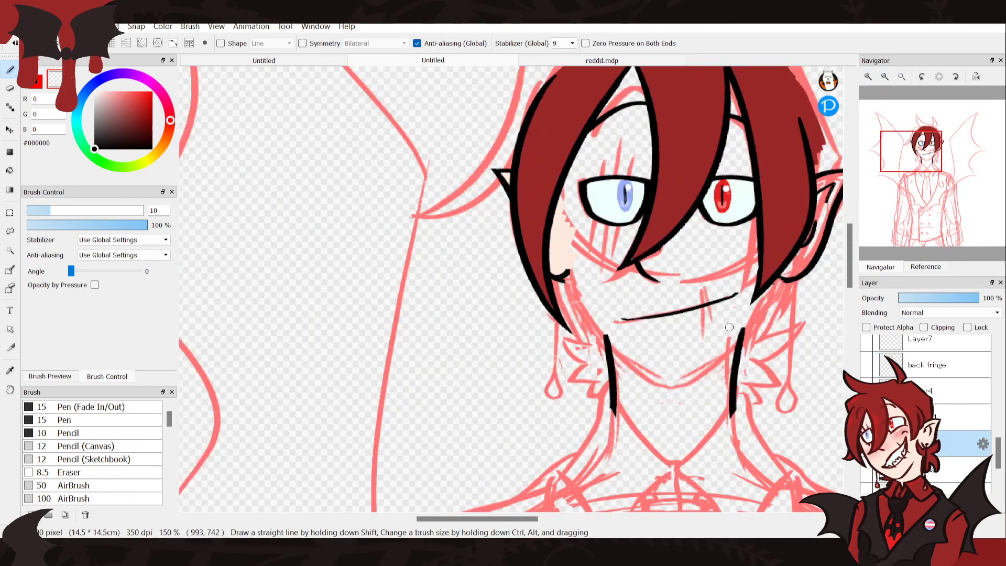
pyautogui.moveTo(741, 329); pyautogui.dragTo(738, 339)
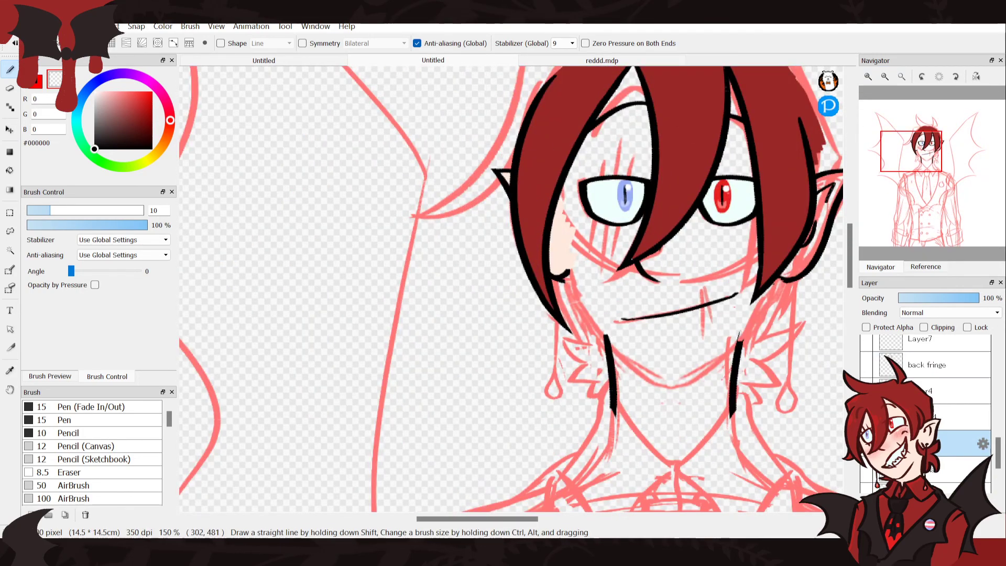
# Ink a rounded arch joining the upper ends of both neck lines to close the neck outline, and select Layer13 below the neck layer
pyautogui.moveTo(740, 317)
pyautogui.mouseDown()
pyautogui.moveTo(620, 355)
pyautogui.moveTo(614, 348)
pyautogui.moveTo(734, 307)
pyautogui.moveTo(734, 347)
pyautogui.moveTo(614, 352)
pyautogui.mouseUp()
pyautogui.hotkey('ctrl', 'z')
pyautogui.hotkey('ctrl', 'z')
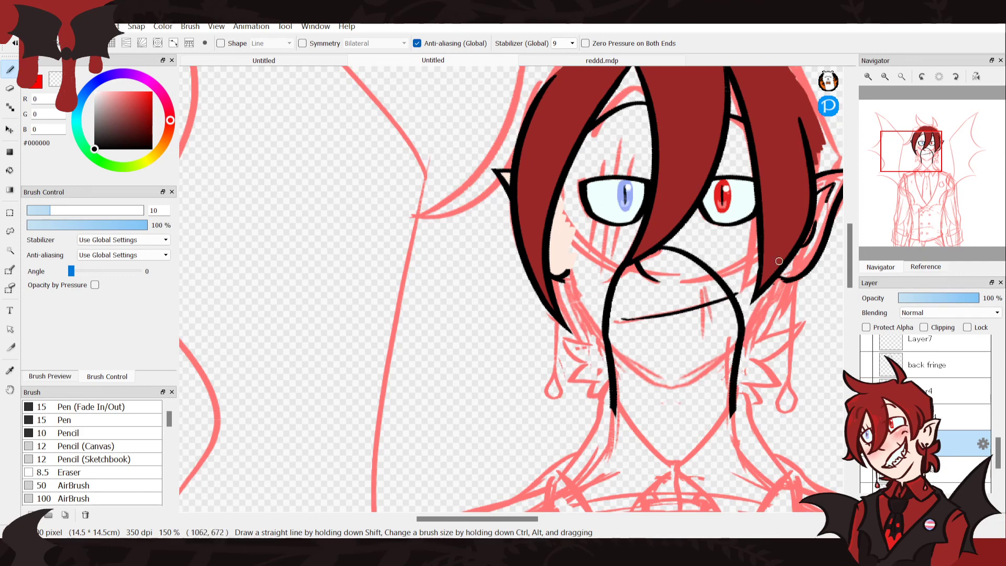
pyautogui.click(885, 77)
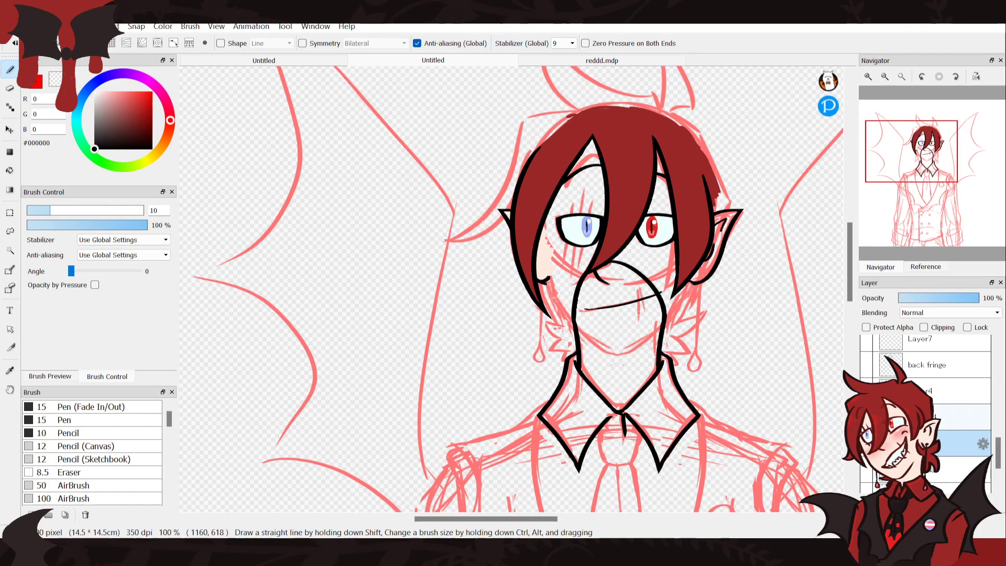
pyautogui.click(964, 417)
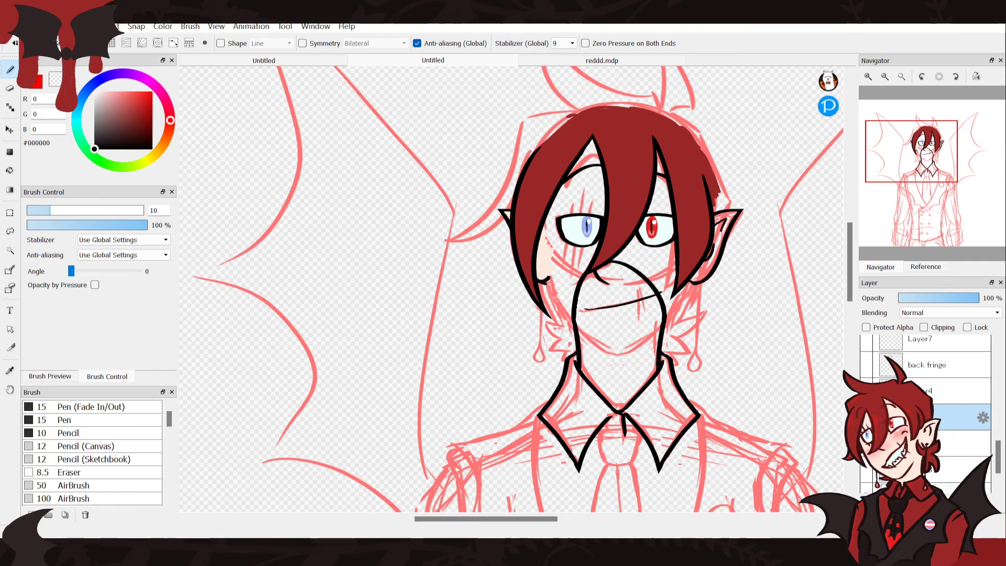
pyautogui.click(962, 444)
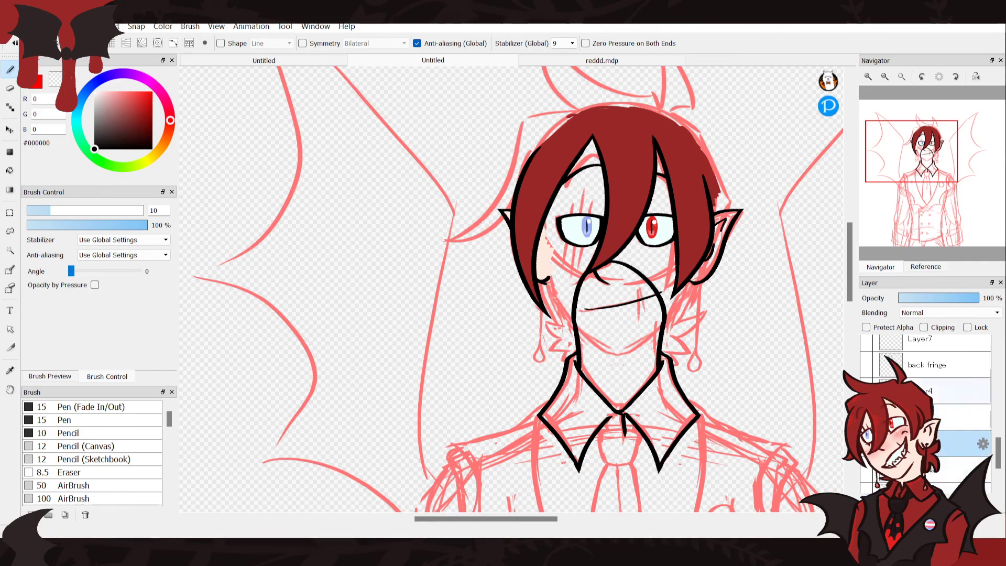
# Hide the full-body sketch, head, ear, hair and most facial feature layers to isolate the neck and collar line art
pyautogui.moveTo(998, 453); pyautogui.dragTo(999, 468)
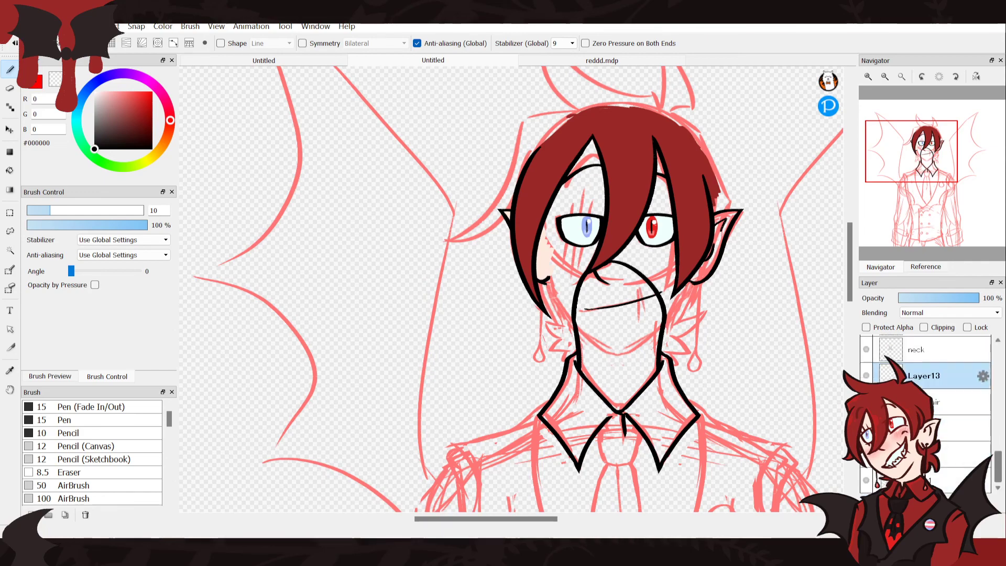
pyautogui.click(866, 480)
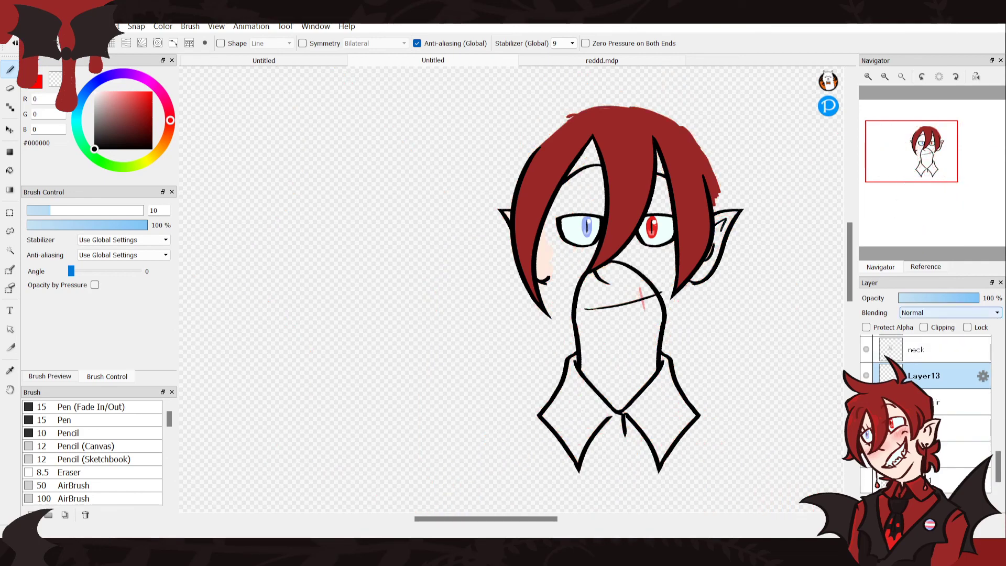
pyautogui.scroll(4, 926, 414)
pyautogui.moveTo(999, 418); pyautogui.dragTo(998, 425)
pyautogui.moveTo(867, 424); pyautogui.dragTo(866, 476)
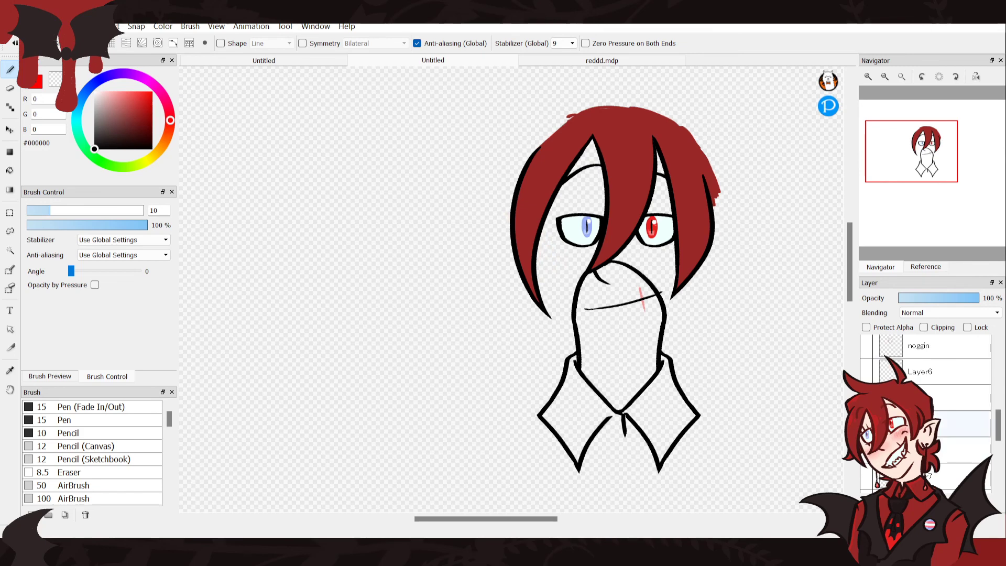
pyautogui.scroll(2, 926, 414)
pyautogui.click(867, 474)
pyautogui.click(866, 475)
pyautogui.scroll(3, 926, 414)
pyautogui.moveTo(866, 369); pyautogui.dragTo(866, 342)
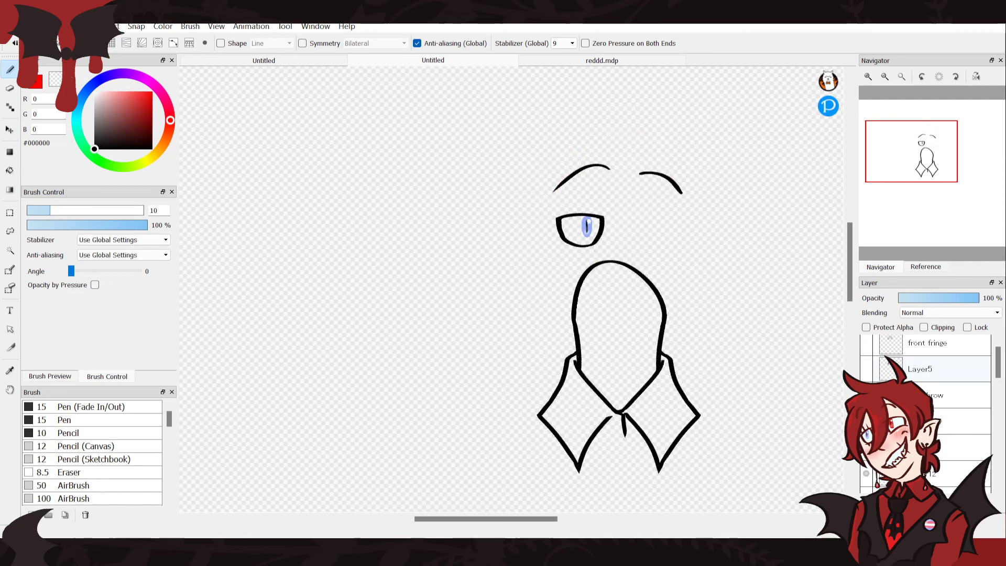
# Sample the light skin colour from the reference image and fill the closed neck shape with it on Layer13
pyautogui.moveTo(998, 362); pyautogui.dragTo(998, 462)
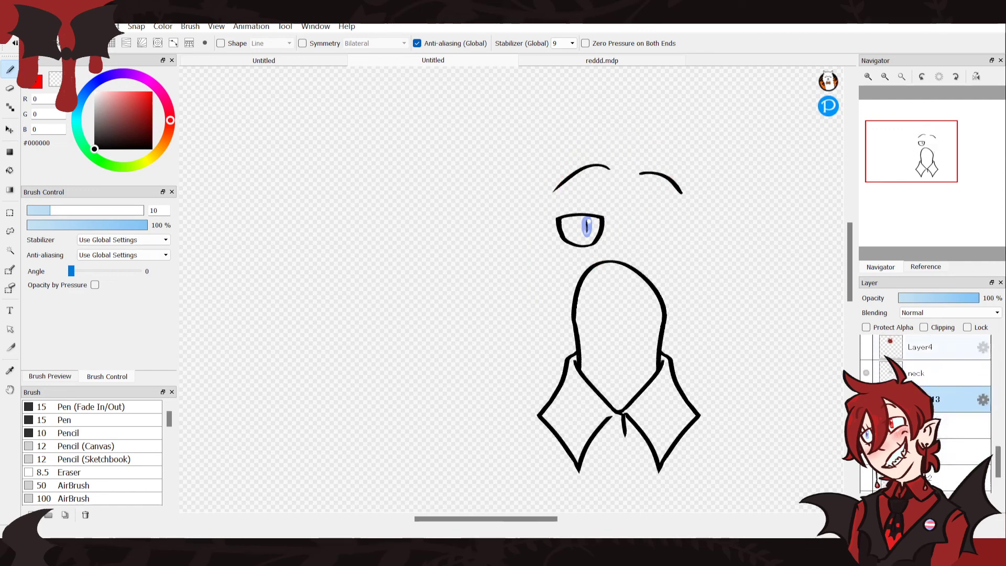
pyautogui.click(927, 267)
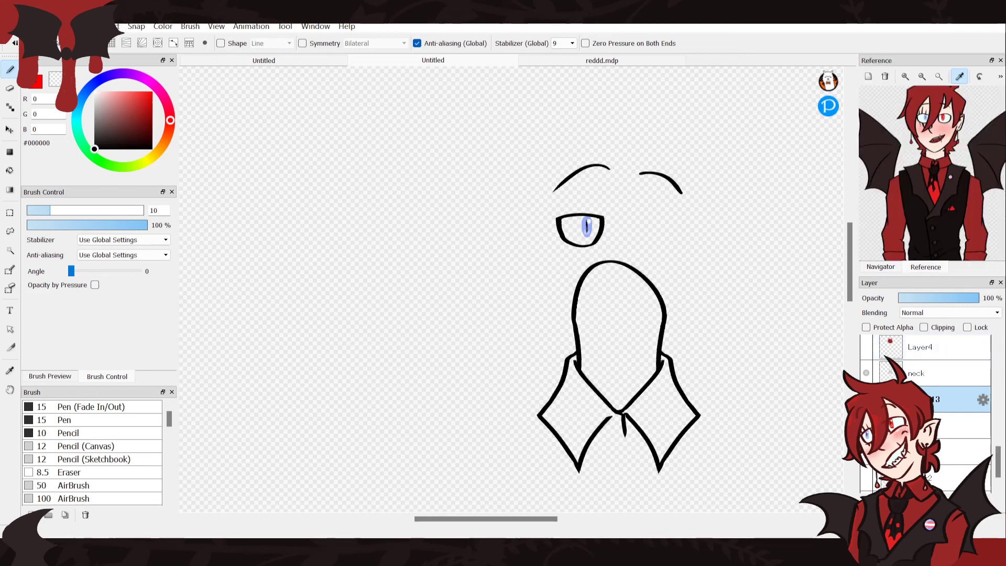
pyautogui.click(936, 130)
pyautogui.press('g')
pyautogui.click(637, 343)
pyautogui.press('b')
pyautogui.click(152, 149)
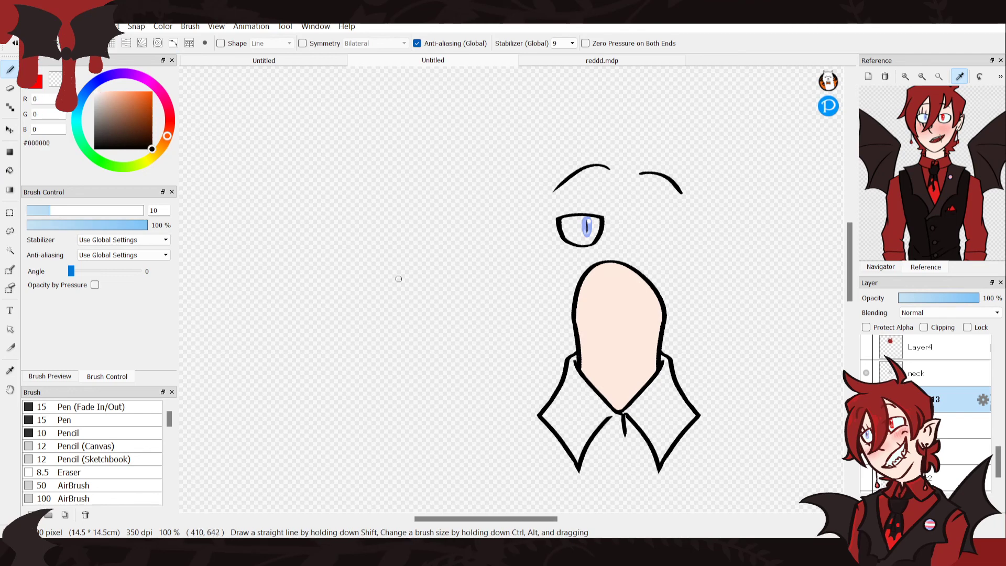
# Sample pink #FB7189 from the badge in the reference and dab two small spots on the neck's blue-eye side
pyautogui.click(906, 76)
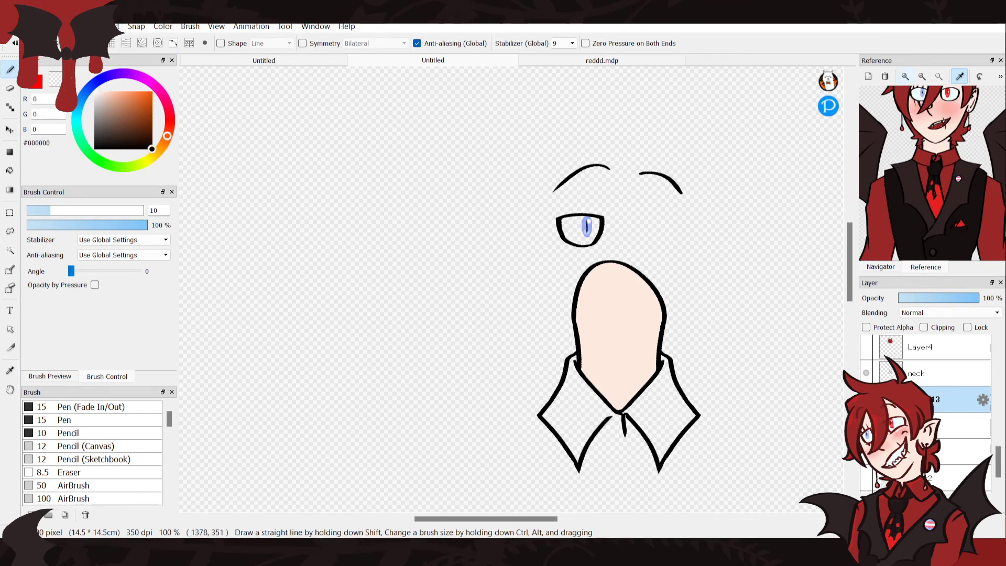
pyautogui.click(906, 76)
pyautogui.click(906, 77)
pyautogui.click(905, 77)
pyautogui.click(905, 76)
pyautogui.click(960, 77)
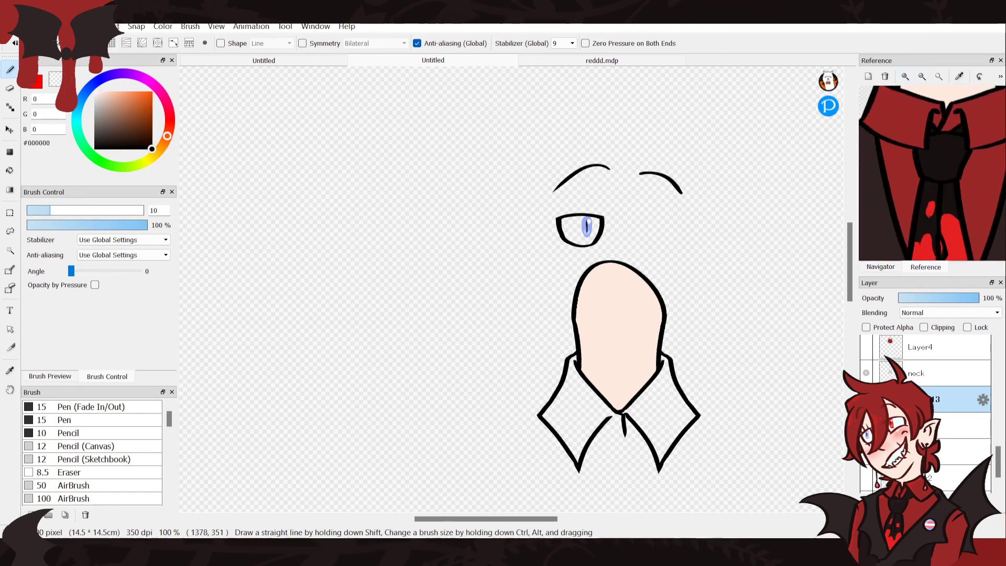
pyautogui.moveTo(964, 183); pyautogui.dragTo(903, 143)
pyautogui.click(960, 76)
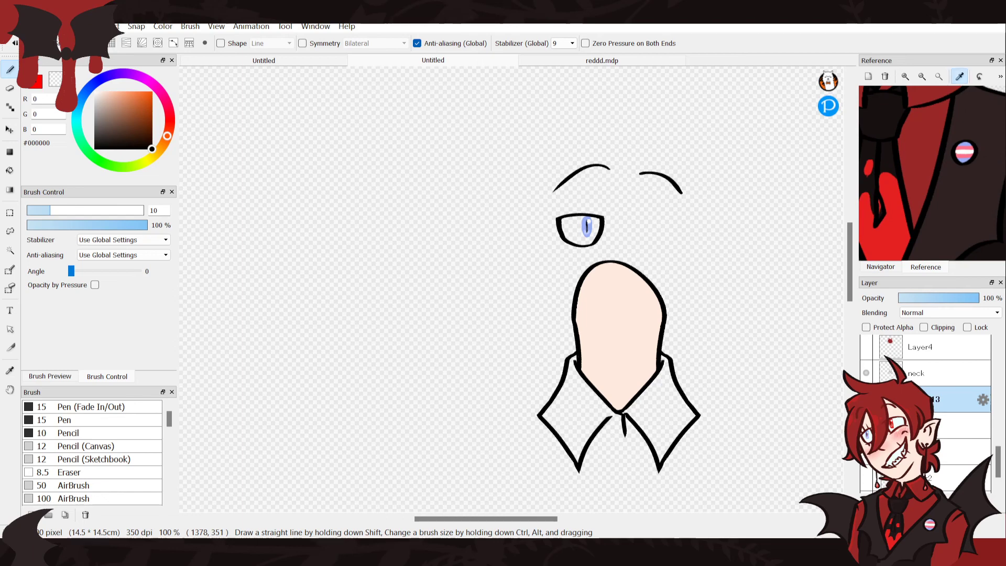
pyautogui.click(964, 147)
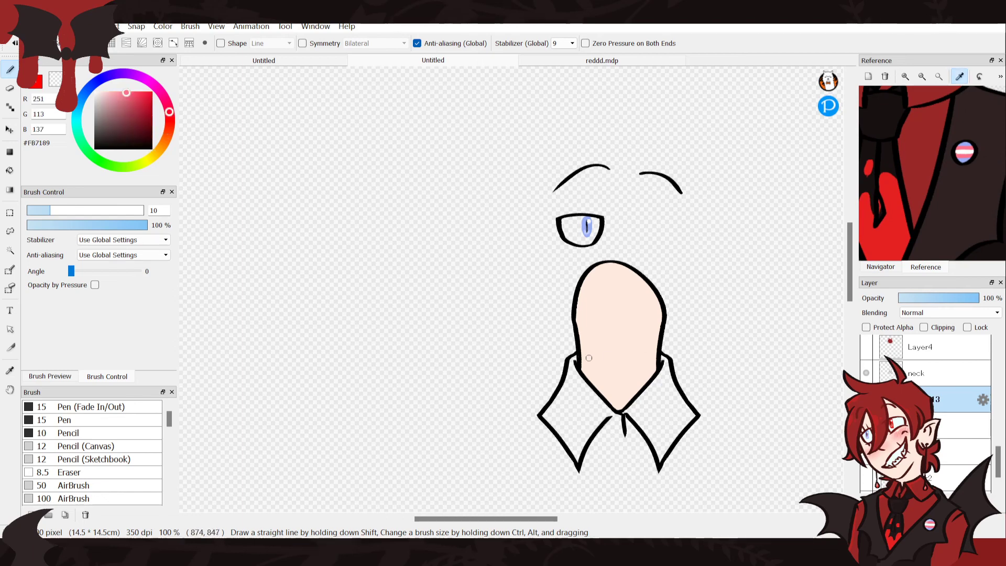
pyautogui.click(589, 378)
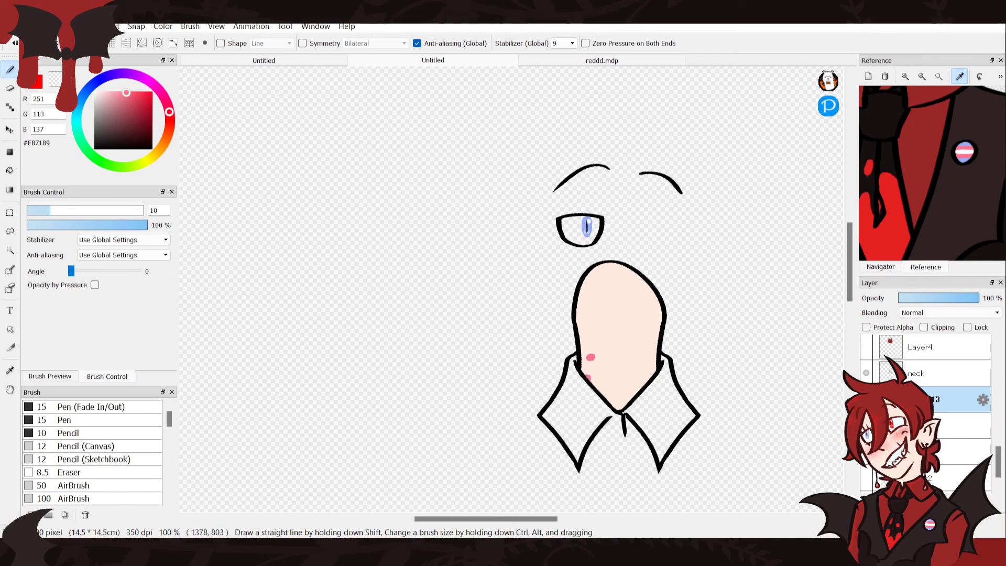
# Fill the collar's red-eye side flap with dark red #992727 sampled from the reference's shirt
pyautogui.click(927, 141)
pyautogui.press('h')
pyautogui.press('g')
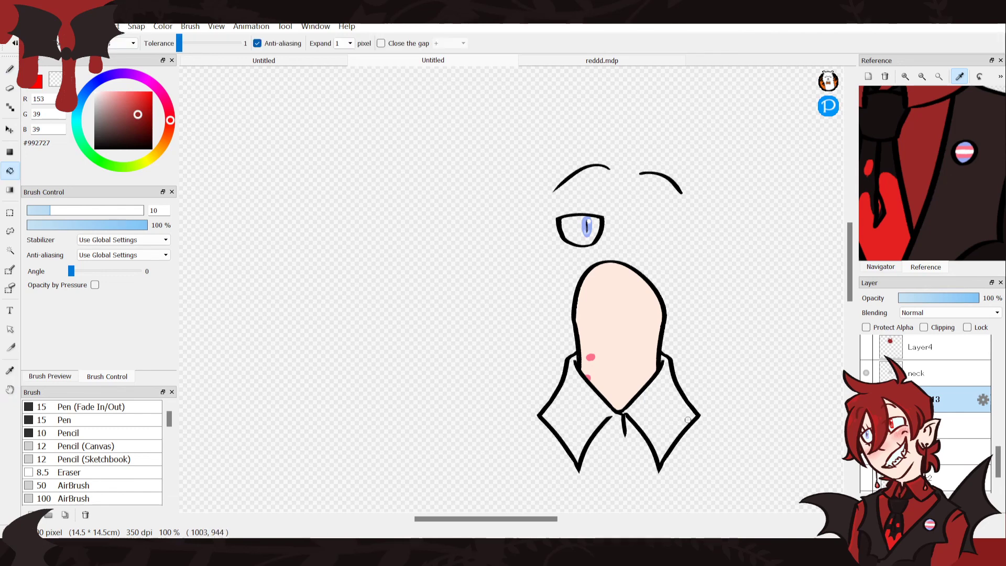
pyautogui.click(670, 414)
pyautogui.click(594, 406)
pyautogui.press('b')
pyautogui.hotkey('ctrl', 'z')
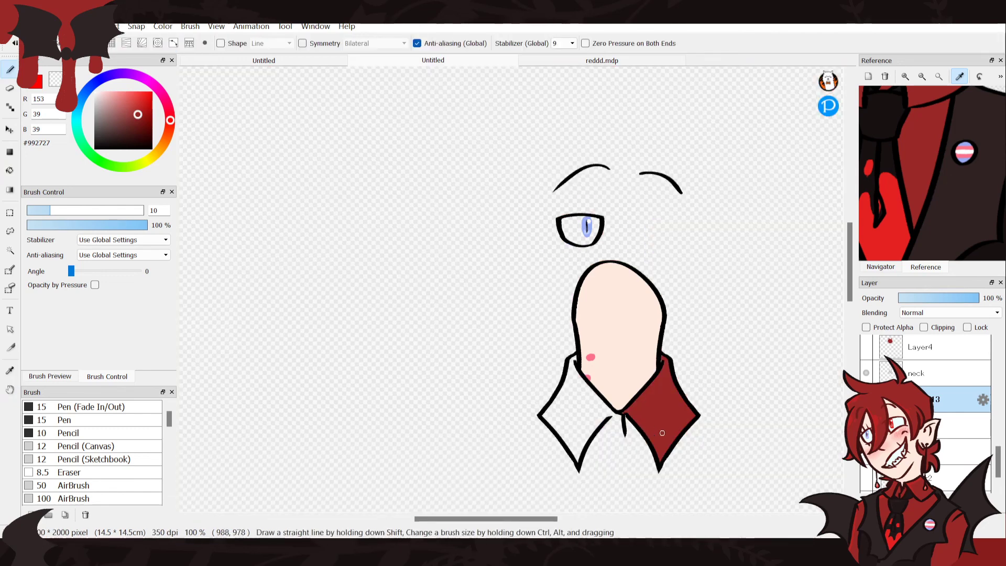
# Close the gap near the collar's centre and fill the blue-eye side flap with dark red #992727, touching up its upper corner
pyautogui.click(880, 266)
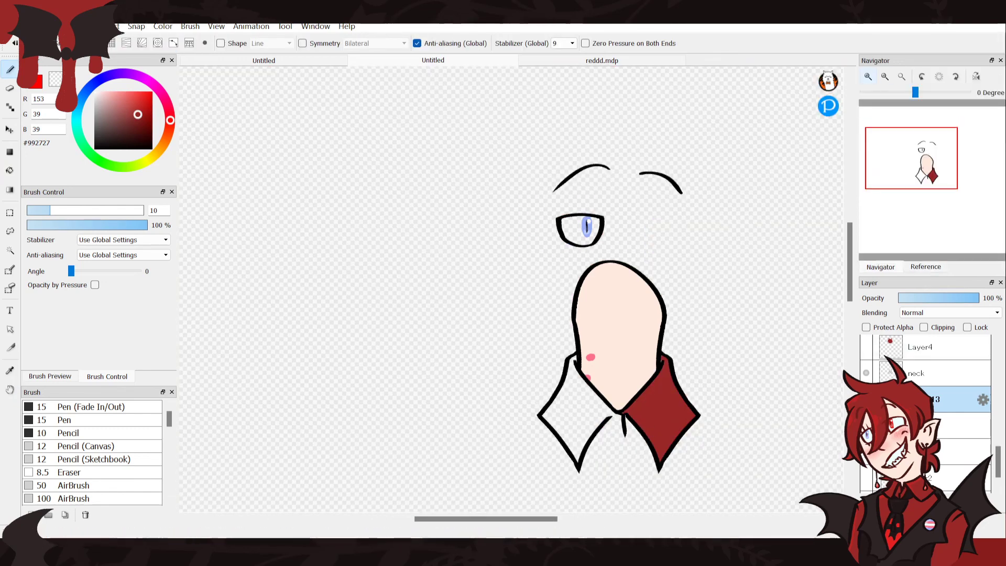
pyautogui.click(868, 76)
pyautogui.click(868, 77)
pyautogui.moveTo(918, 163); pyautogui.dragTo(922, 191)
pyautogui.scroll(5, 682, 195)
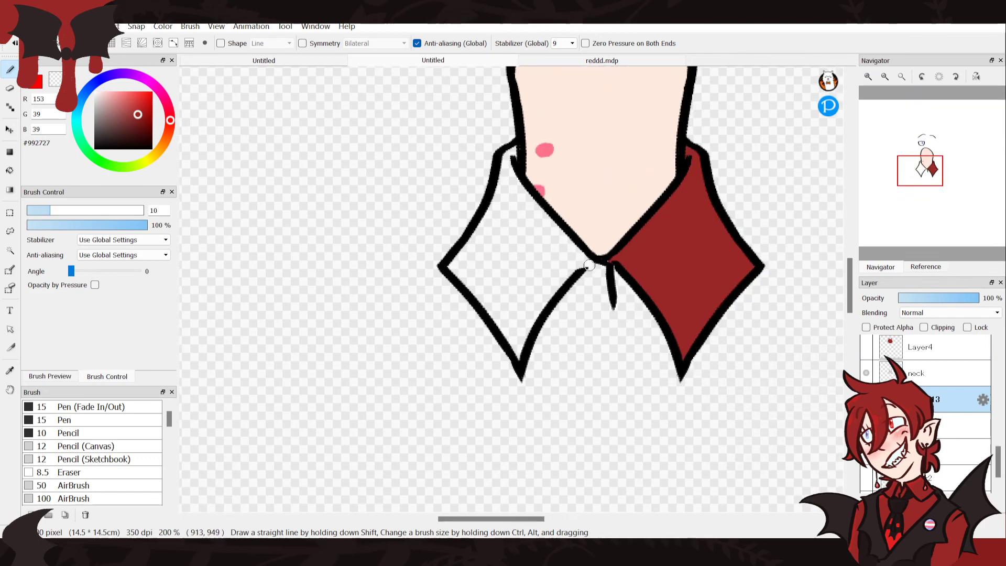
pyautogui.press('g')
pyautogui.click(532, 246)
pyautogui.press('b')
pyautogui.click(516, 154)
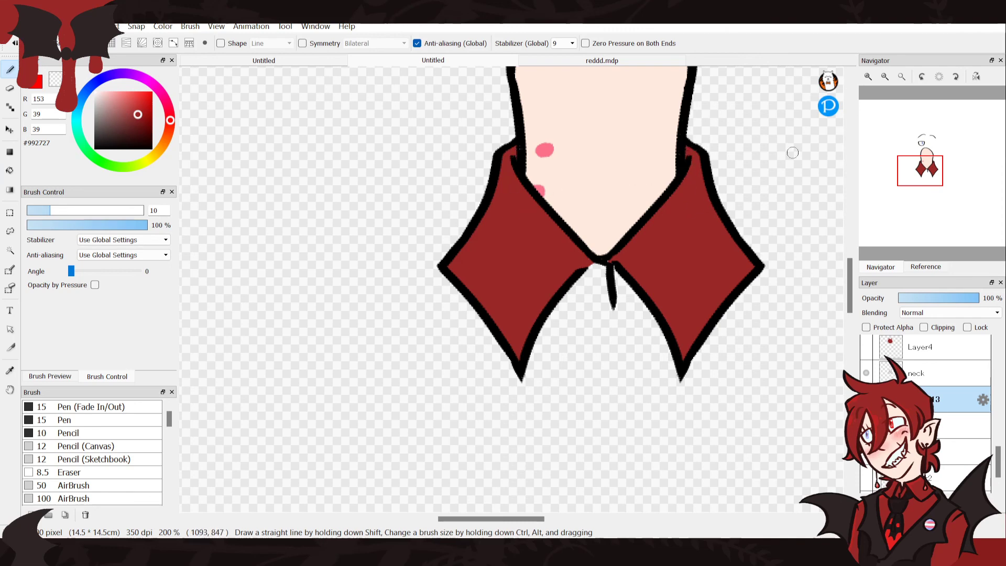
# Show the left ear, back fringe and back hair layers together with their colour layers
pyautogui.click(885, 77)
pyautogui.click(885, 77)
pyautogui.click(885, 77)
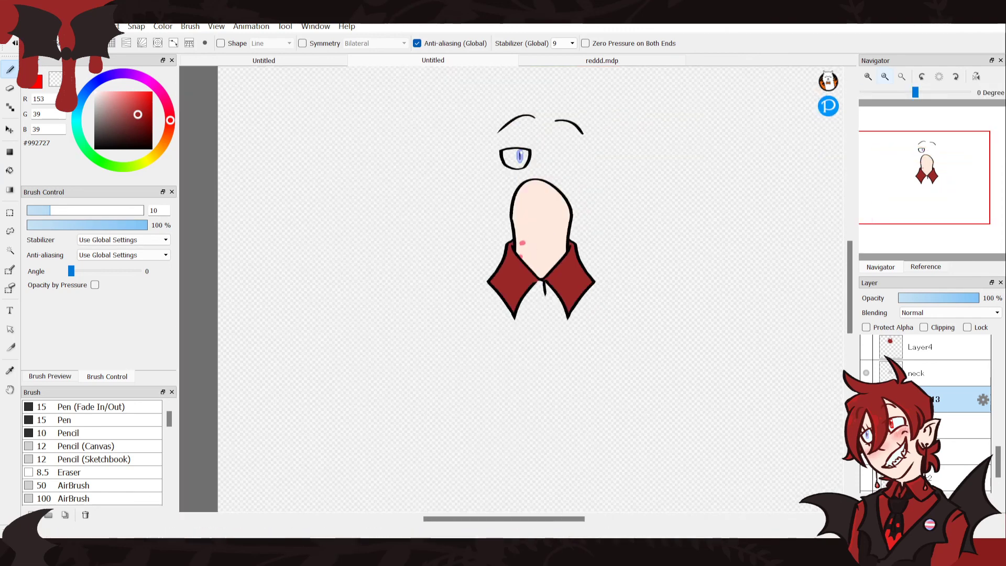
pyautogui.click(868, 77)
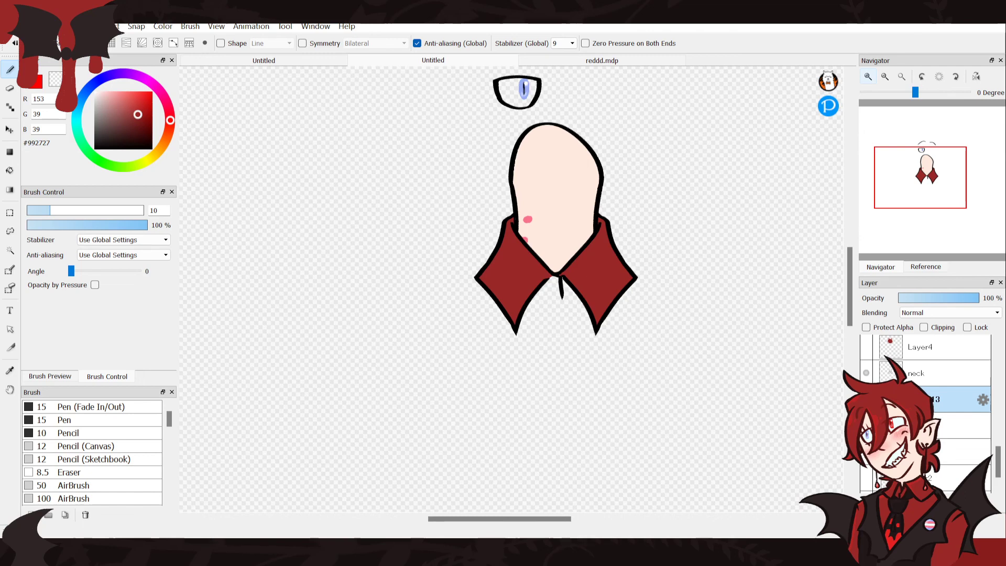
pyautogui.moveTo(998, 460); pyautogui.dragTo(999, 442)
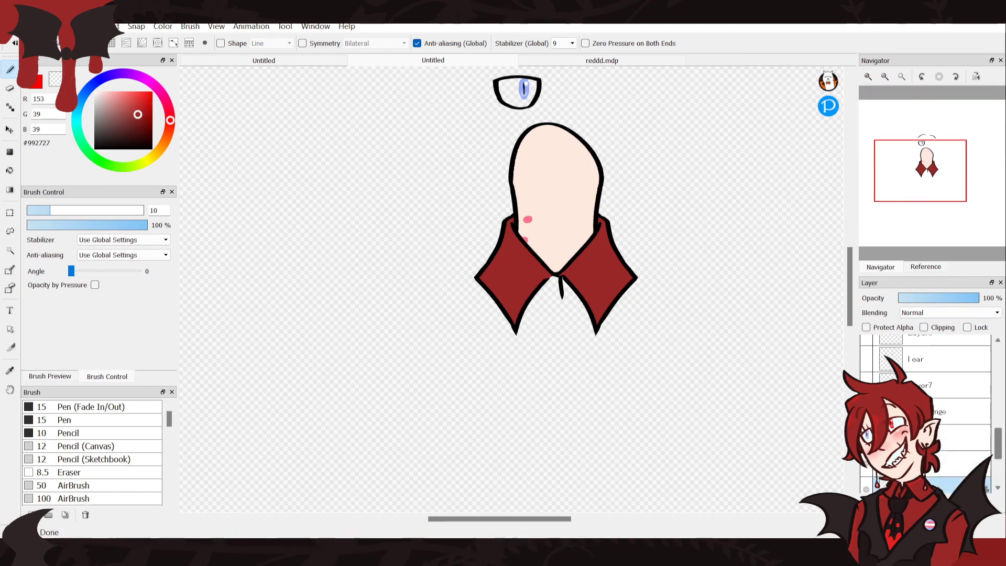
pyautogui.moveTo(866, 440); pyautogui.dragTo(866, 341)
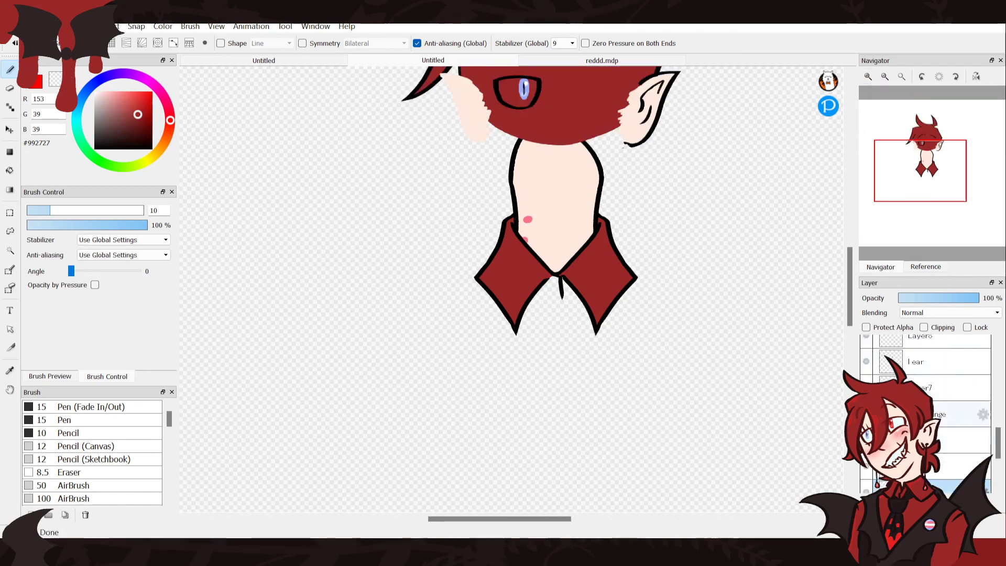
pyautogui.moveTo(998, 443); pyautogui.dragTo(998, 466)
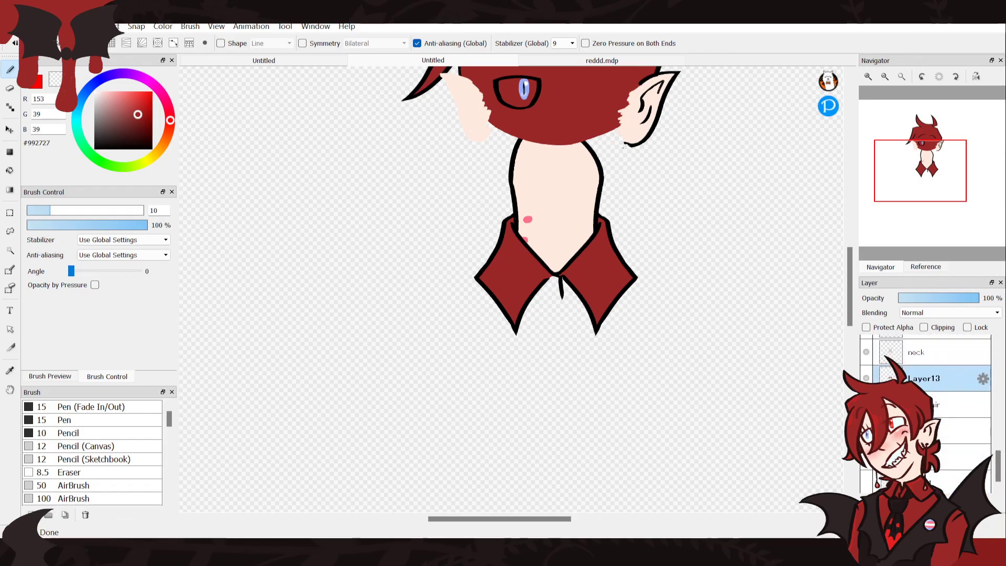
pyautogui.click(866, 404)
# Show the eye, nose, mouth, scar, head and right ear layers with their colours
pyautogui.scroll(10, 926, 414)
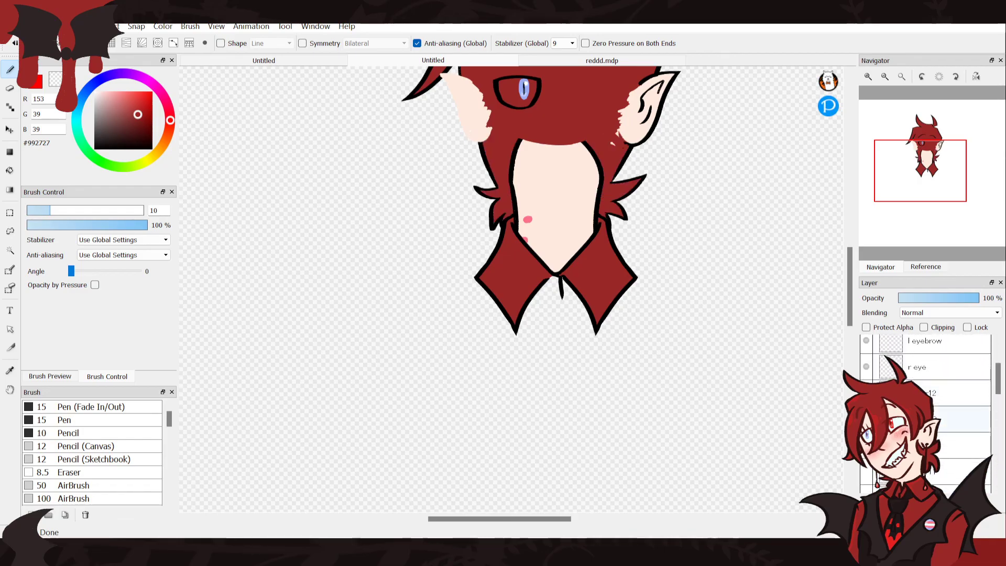
pyautogui.moveTo(866, 393); pyautogui.dragTo(866, 472)
pyautogui.scroll(-5, 926, 414)
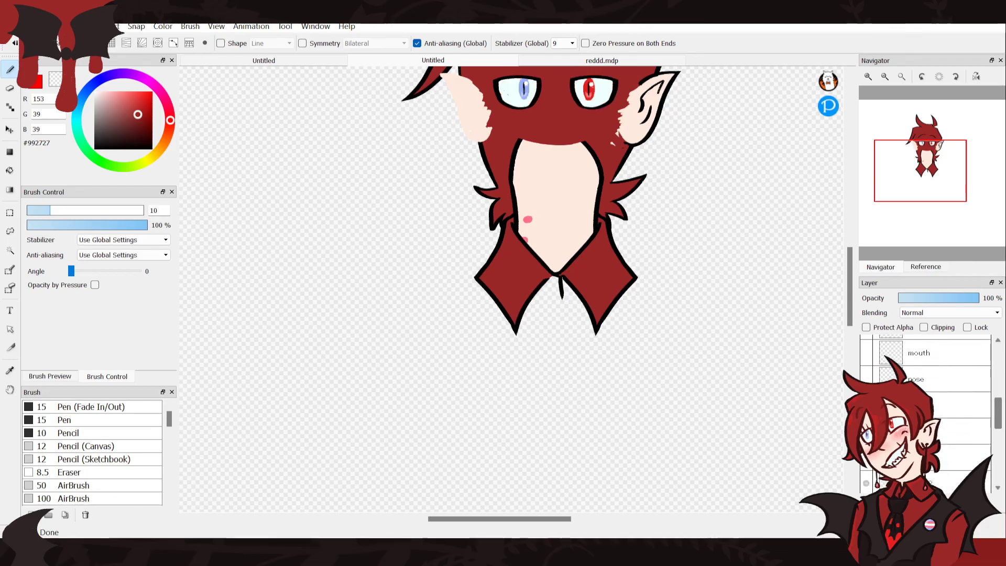
pyautogui.moveTo(867, 369); pyautogui.dragTo(867, 473)
pyautogui.scroll(-5, 926, 414)
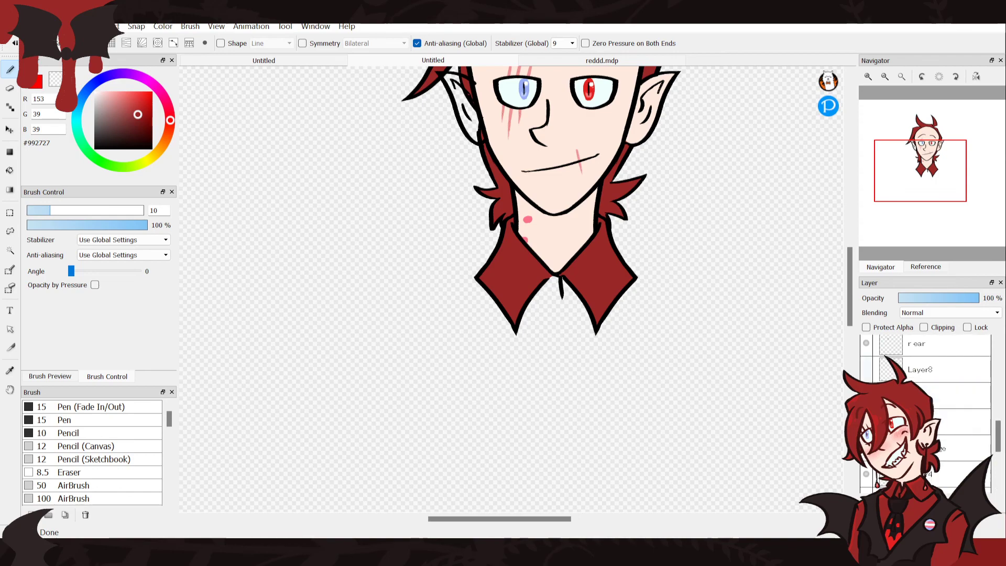
pyautogui.click(866, 369)
# Show the front fringe with its colour layer and the full-body sketch beneath the artwork
pyautogui.click(885, 77)
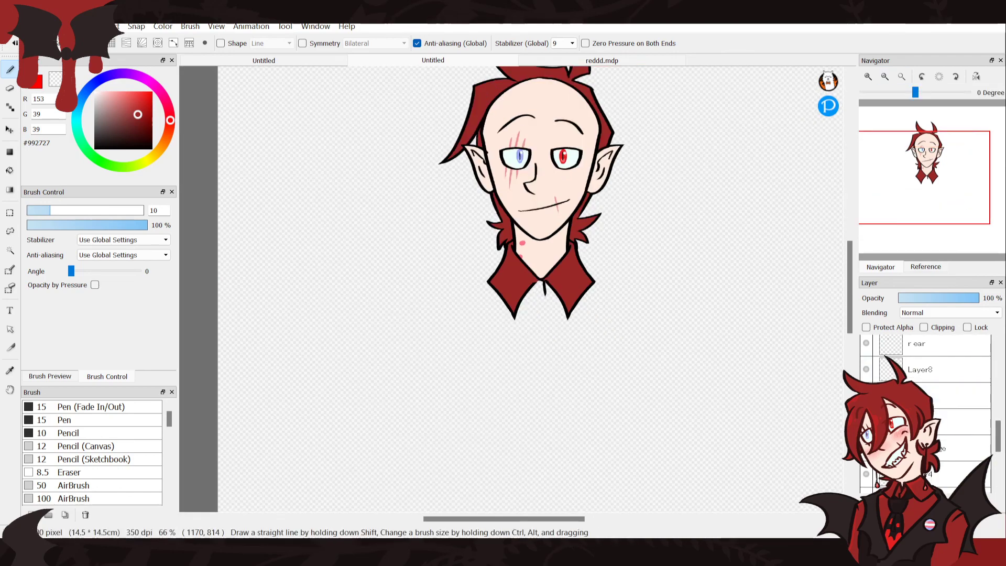
pyautogui.moveTo(998, 435); pyautogui.dragTo(997, 395)
pyautogui.scroll(3, 926, 414)
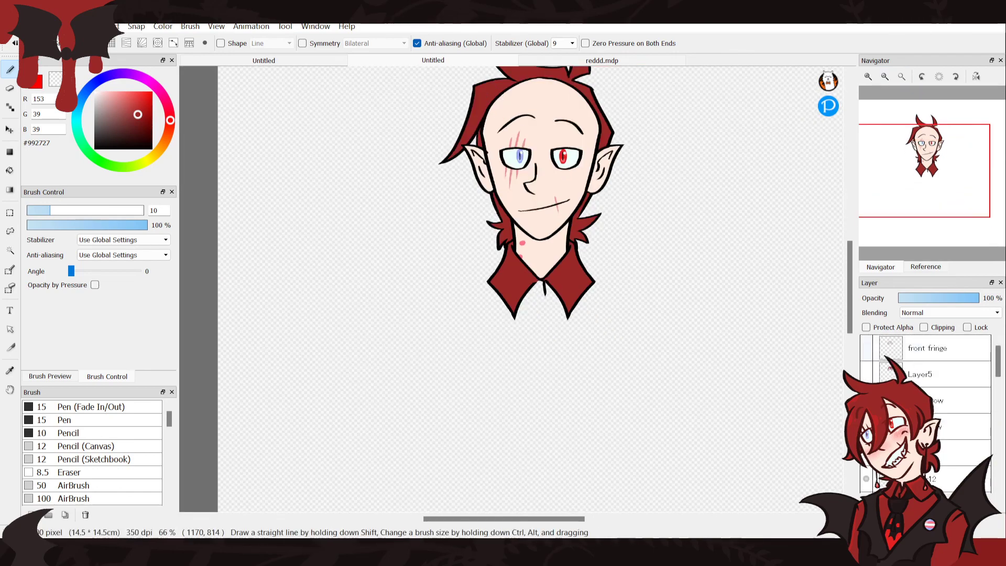
pyautogui.click(866, 348)
pyautogui.click(866, 374)
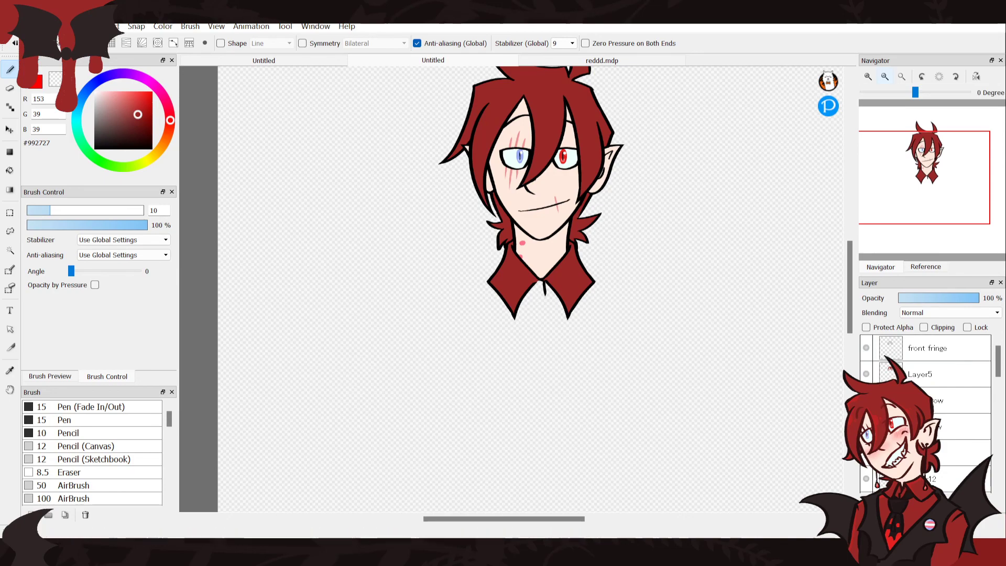
pyautogui.hotkey('ctrl', '-')
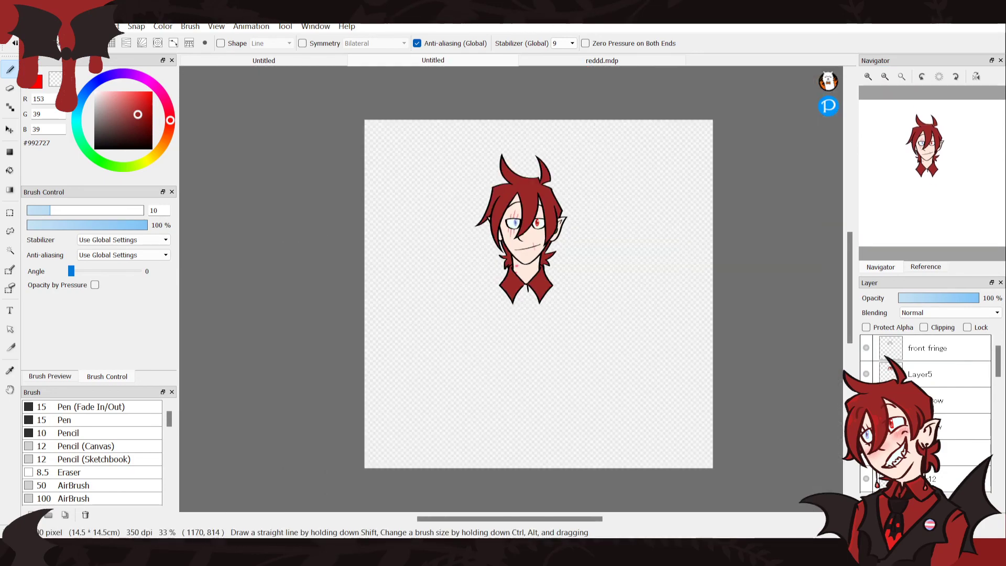
pyautogui.moveTo(998, 361); pyautogui.dragTo(999, 467)
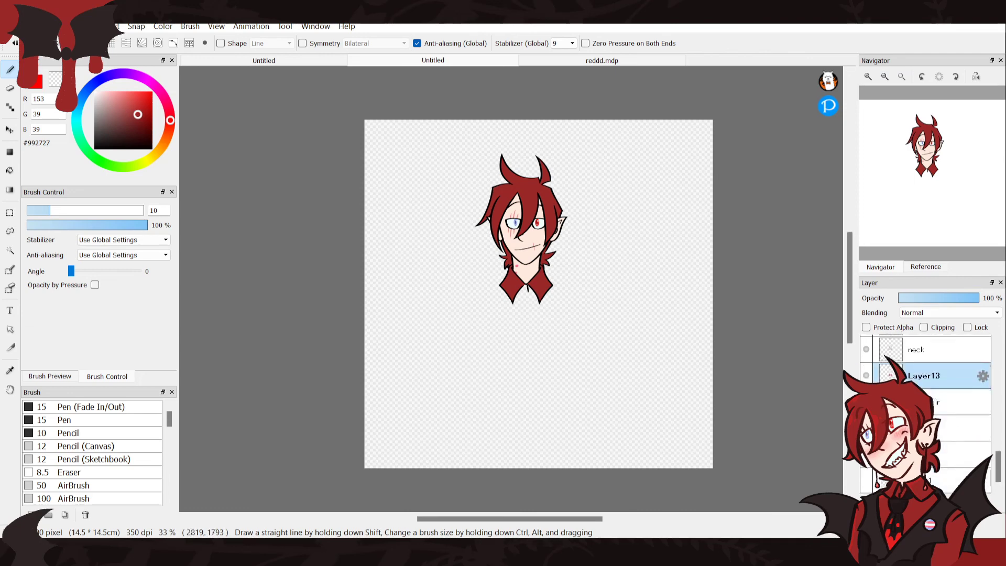
pyautogui.click(867, 480)
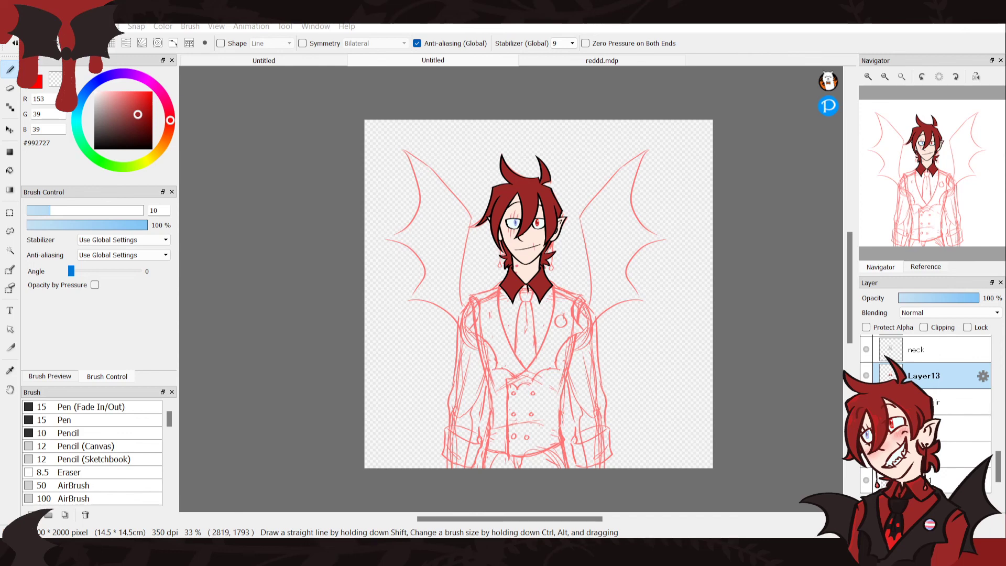
# Save the drawing as bugglevtuber.mdp and open the finished character file bugvtuber.mdp
pyautogui.press('Return')
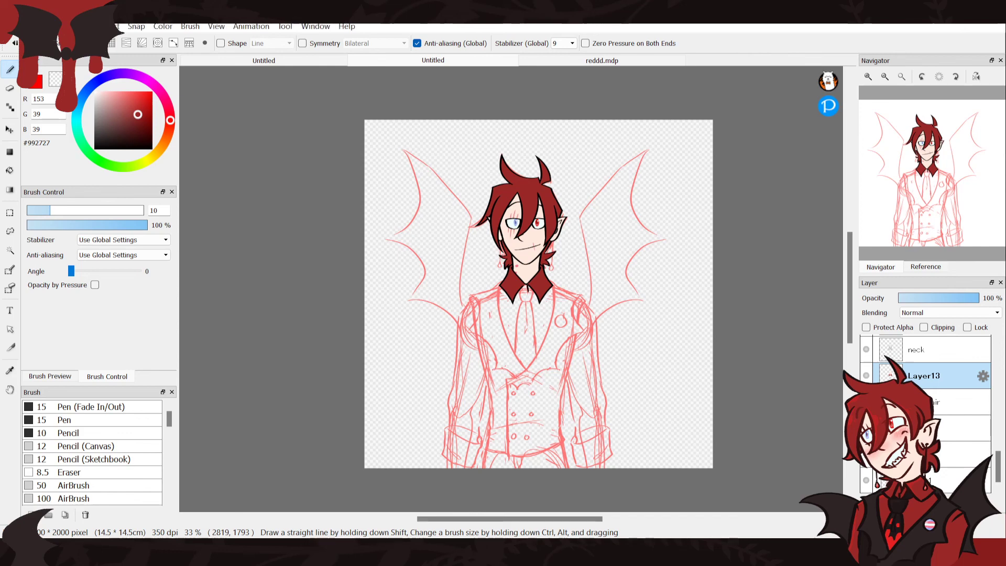
pyautogui.hotkey('alt', 'Tab')
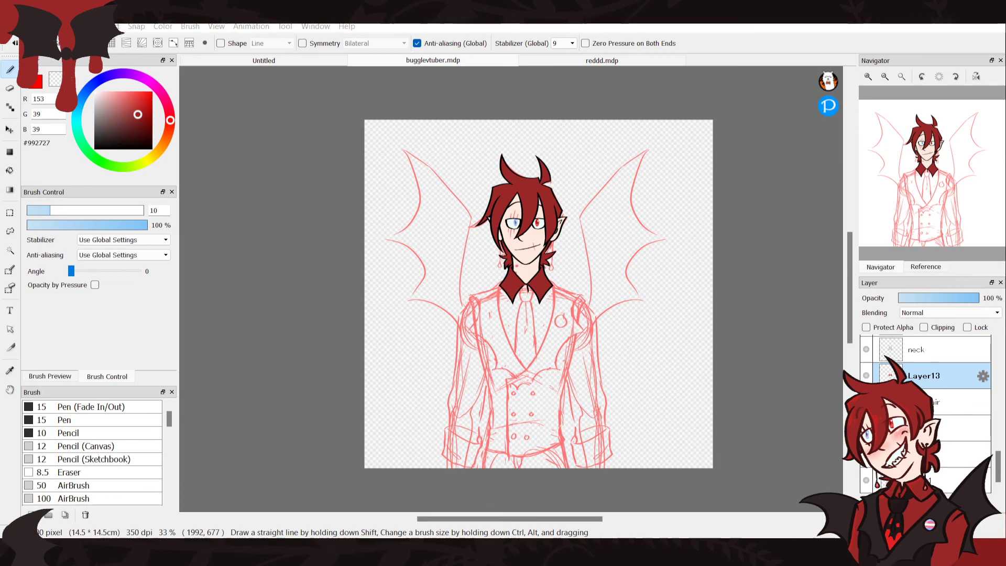
pyautogui.press('Return')
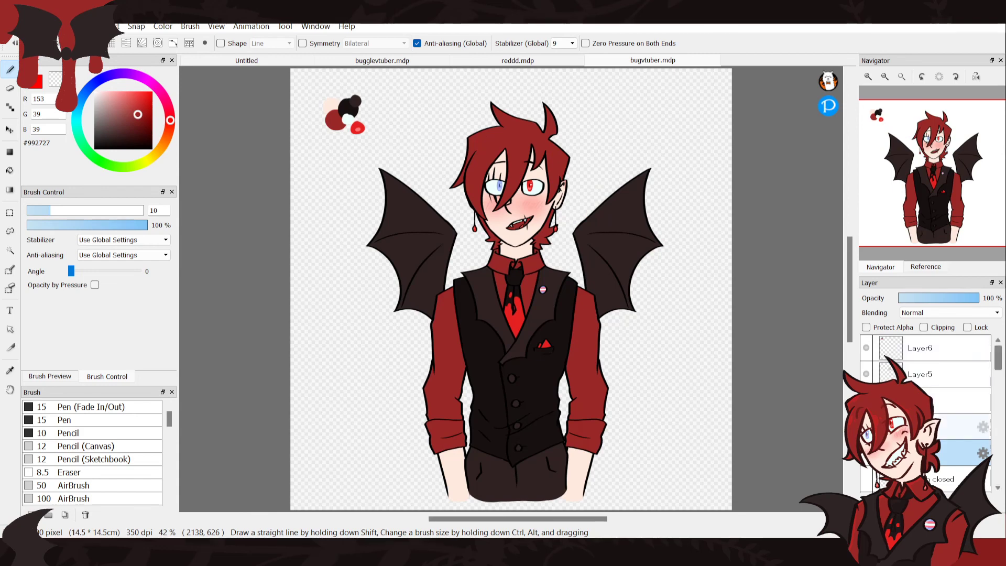
# Look through the layer list of bugvtuber.mdp, close that file and return to bugglevtuber.mdp
pyautogui.moveTo(998, 358); pyautogui.dragTo(999, 470)
pyautogui.scroll(5, 925, 414)
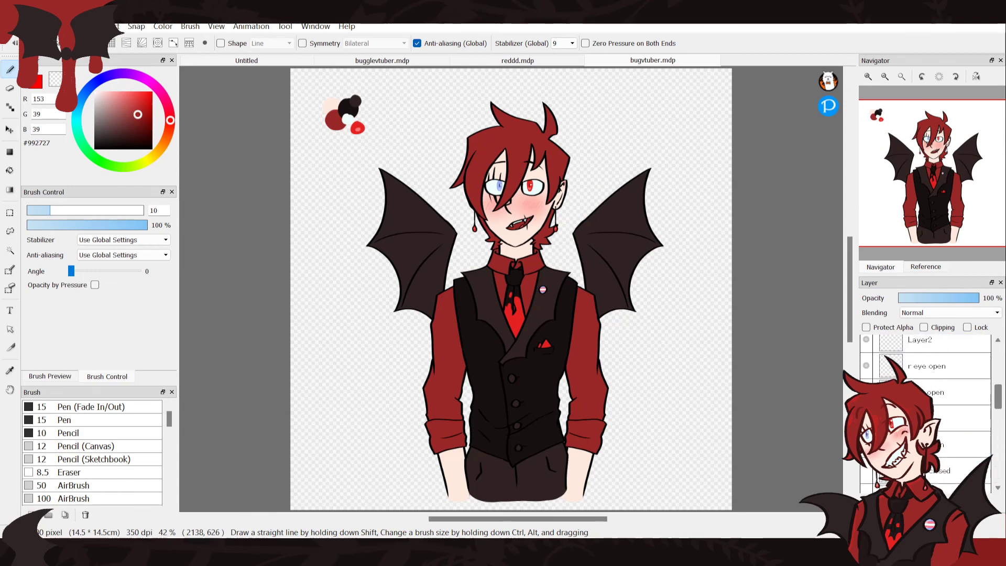
pyautogui.doubleClick(659, 60)
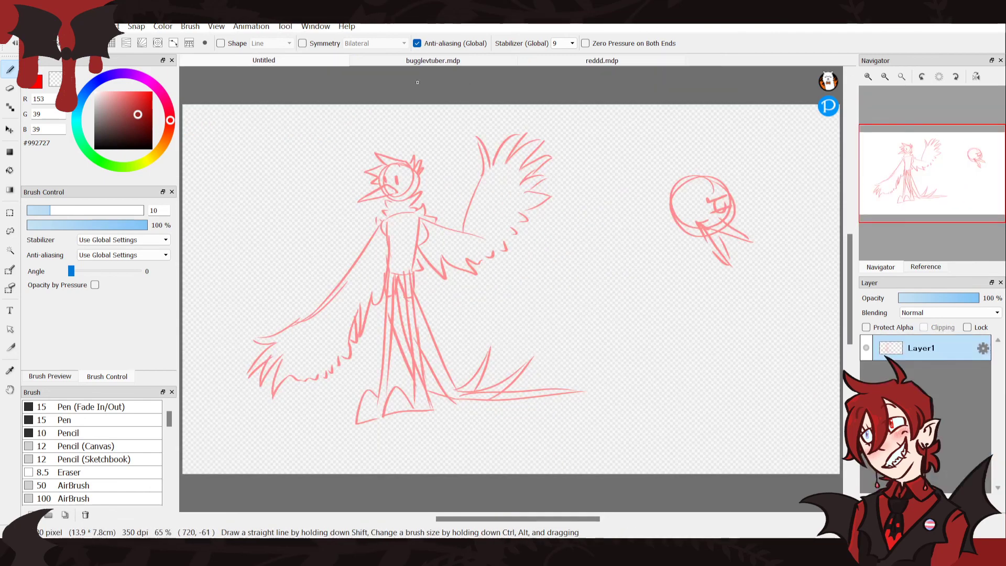
pyautogui.click(424, 61)
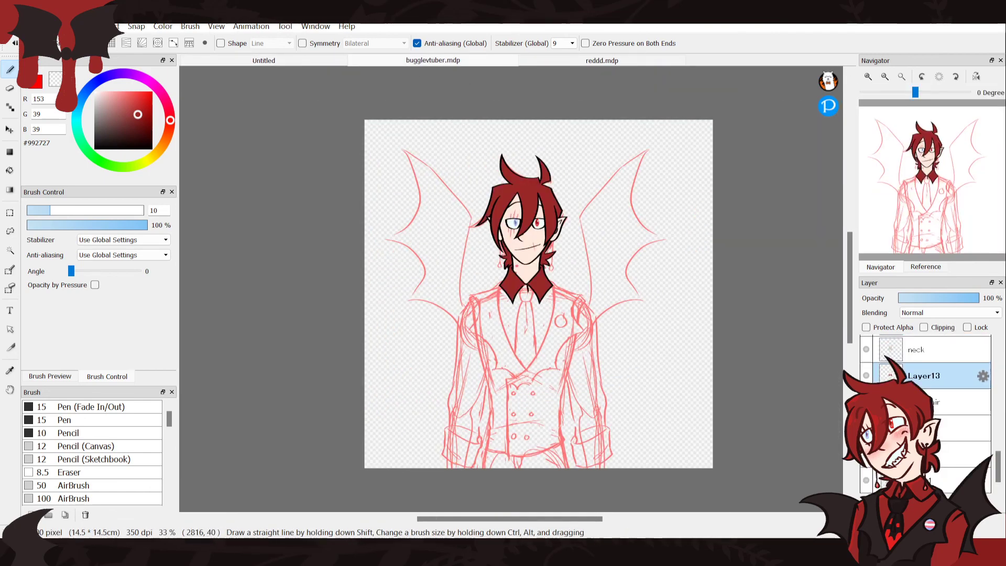
# Lasso the outer edge of the hair between the smaller upright tuft and the red-eye side's pointed ear
pyautogui.click(868, 76)
pyautogui.click(869, 76)
pyautogui.click(869, 76)
pyautogui.moveTo(917, 183); pyautogui.dragTo(925, 153)
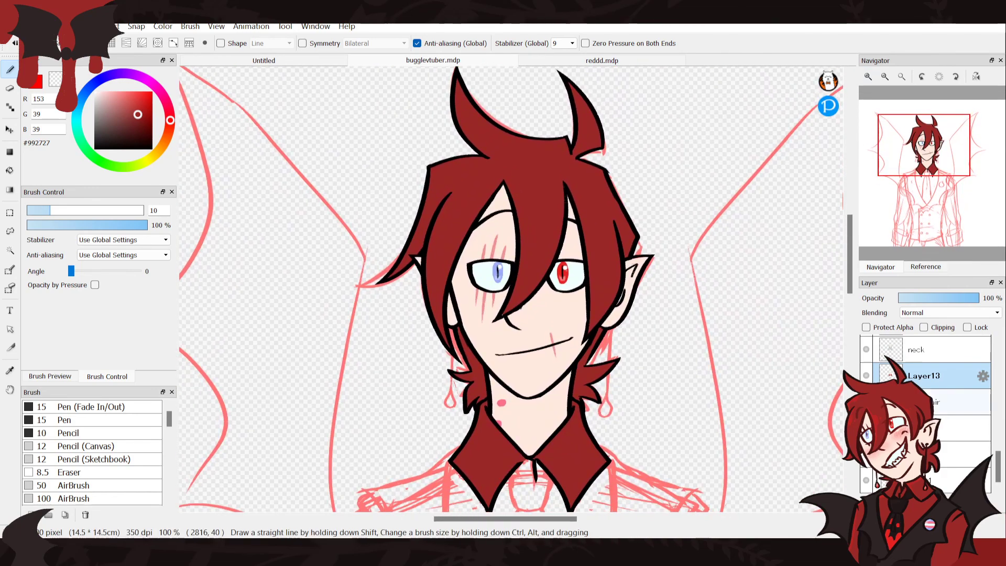
pyautogui.moveTo(962, 454)
pyautogui.mouseDown()
pyautogui.moveTo(962, 417)
pyautogui.moveTo(962, 449)
pyautogui.mouseUp()
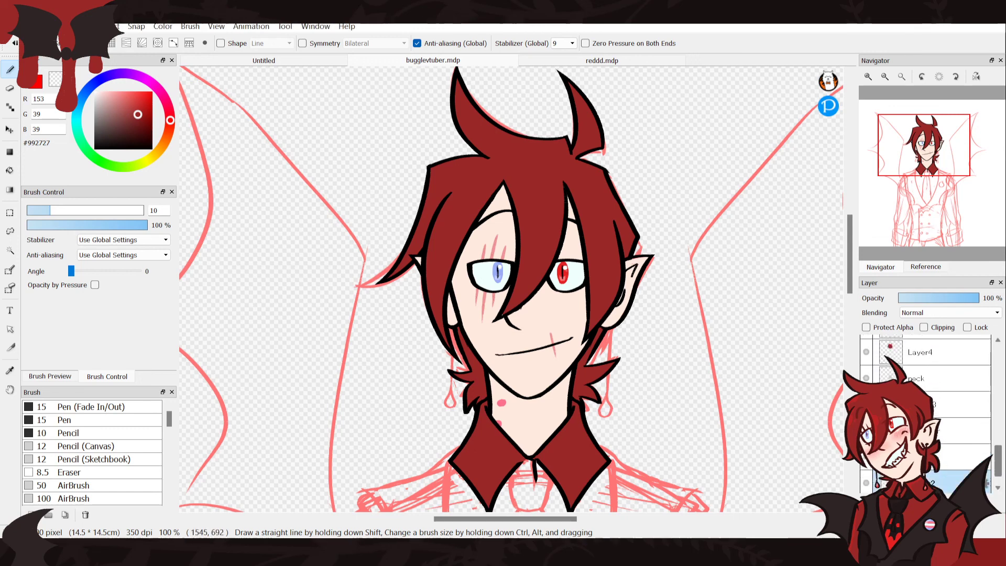
pyautogui.moveTo(998, 466); pyautogui.dragTo(998, 452)
pyautogui.click(962, 396)
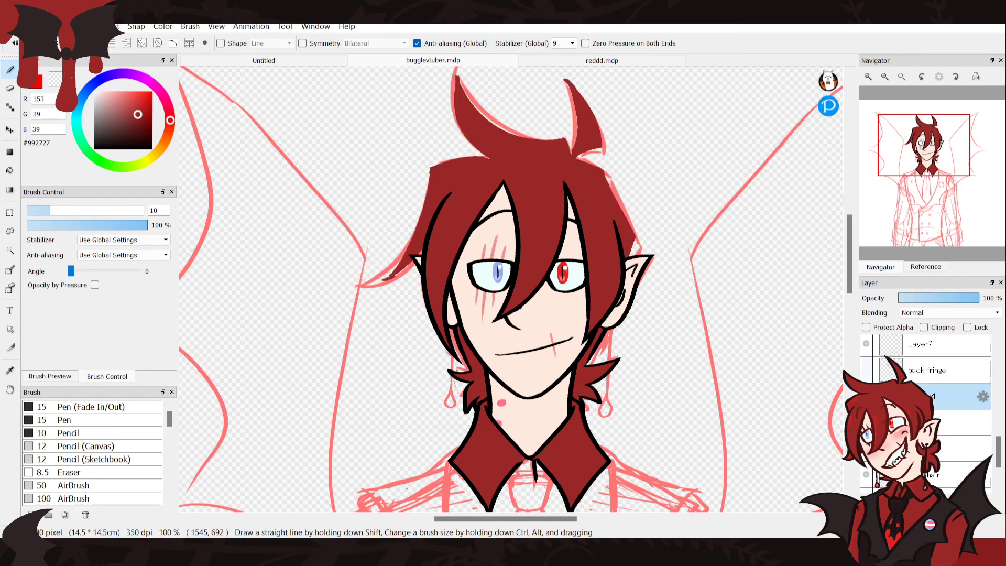
pyautogui.press('l')
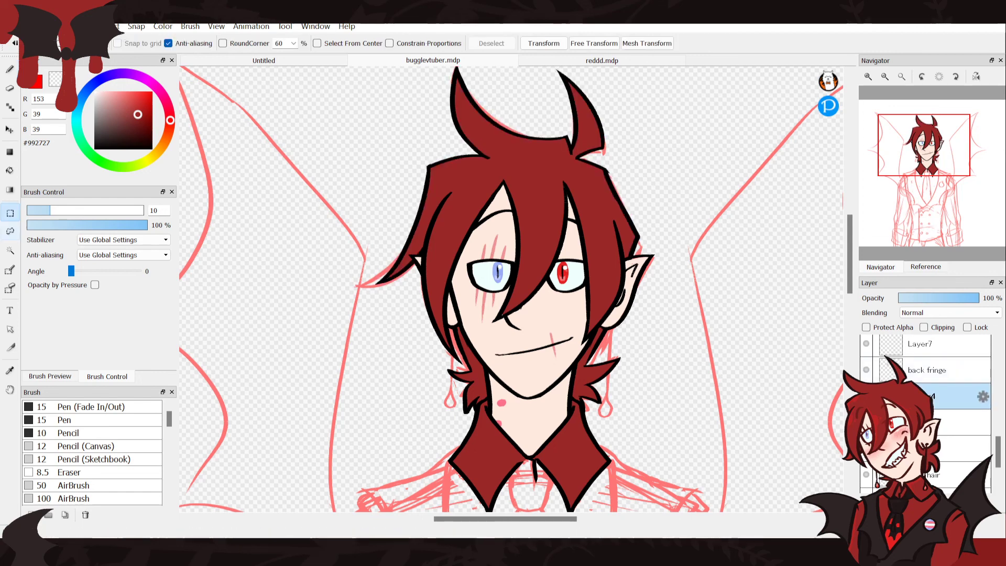
pyautogui.moveTo(574, 160); pyautogui.dragTo(607, 199)
pyautogui.moveTo(633, 156); pyautogui.dragTo(603, 153)
pyautogui.press('Delete')
pyautogui.hotkey('ctrl', 'd')
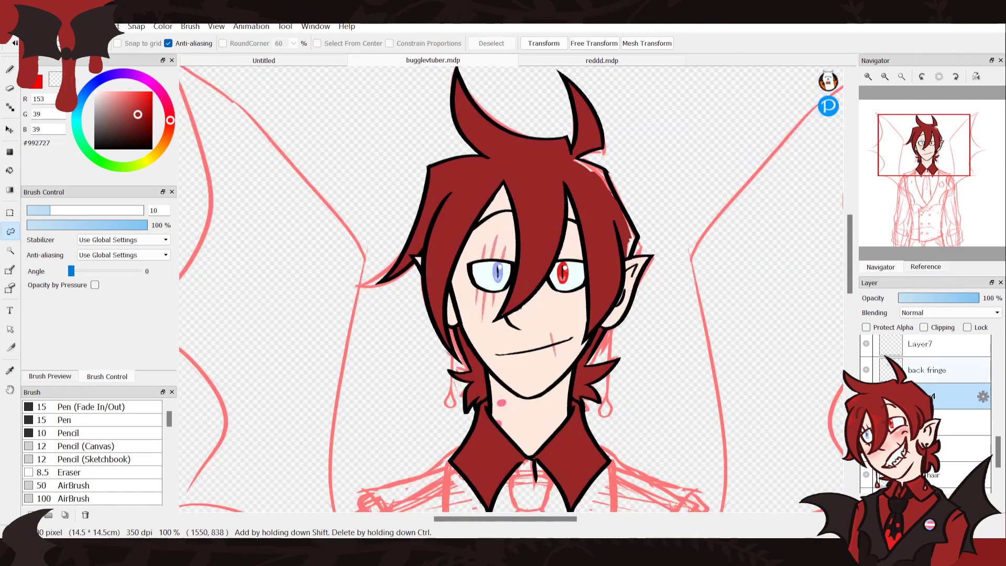
pyautogui.hotkey('ctrl', 'z')
pyautogui.hotkey('ctrl', 'z')
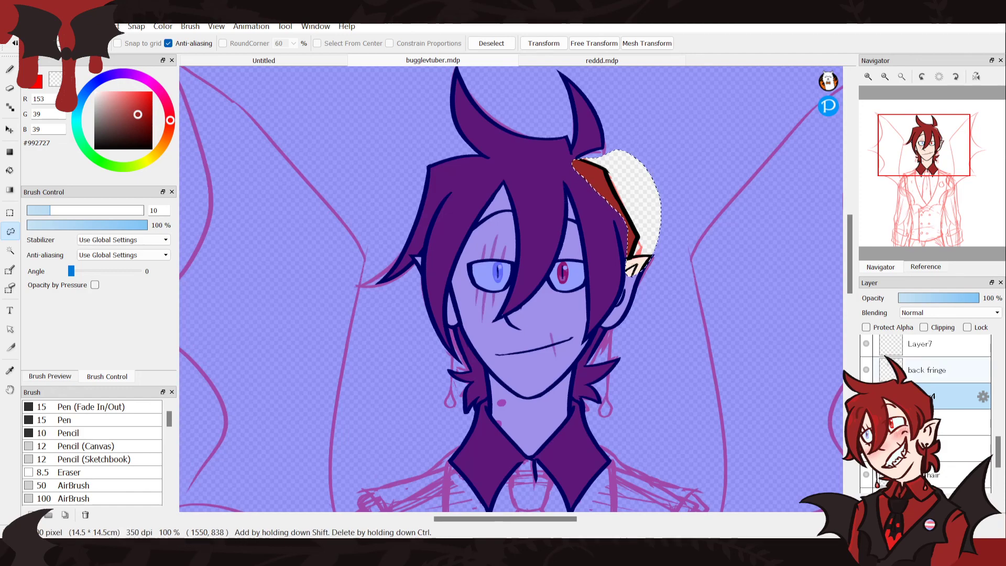
# Delete the selected outline from the back fringe layer, clear the selection and return to the pen over that area
pyautogui.click(931, 370)
pyautogui.press('Delete')
pyautogui.hotkey('ctrl', 'd')
pyautogui.press('b')
pyautogui.click(868, 77)
pyautogui.moveTo(931, 138); pyautogui.dragTo(930, 142)
pyautogui.moveTo(554, 180); pyautogui.dragTo(661, 232)
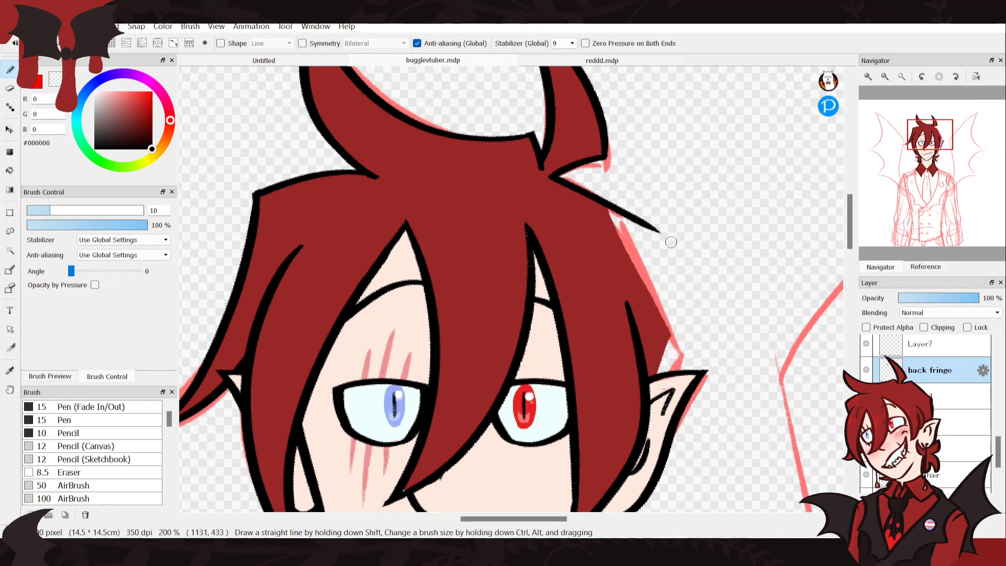
pyautogui.moveTo(633, 202)
pyautogui.mouseDown()
pyautogui.moveTo(700, 327)
pyautogui.moveTo(663, 437)
pyautogui.mouseUp()
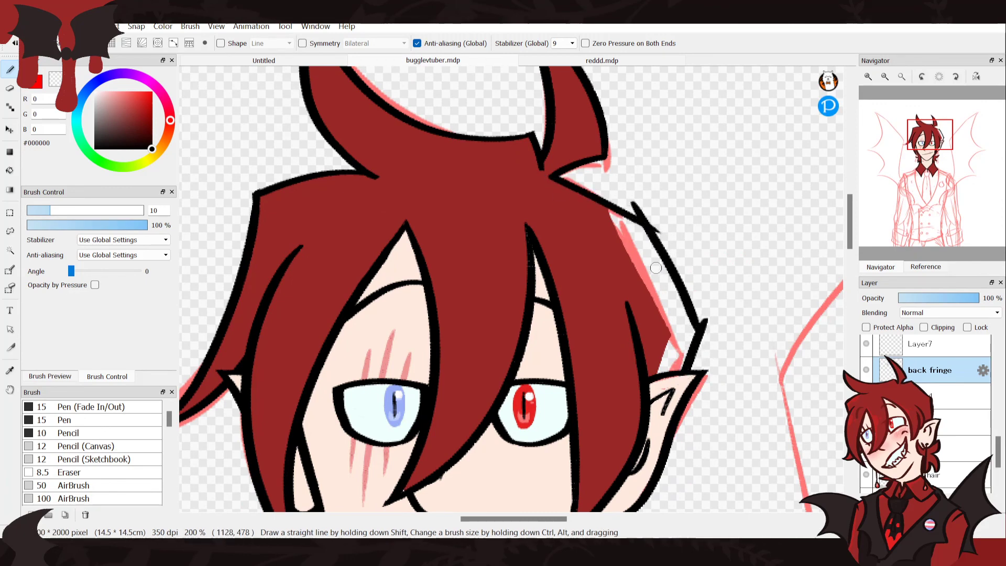
pyautogui.hotkey('ctrl', 'z')
pyautogui.hotkey('ctrl', 'z')
pyautogui.hotkey('ctrl', 'z')
# Ink a wider, angular black outline from the smaller tuft's base down to the pointed ear, cleaning up the overshooting corners
pyautogui.moveTo(550, 177)
pyautogui.mouseDown()
pyautogui.moveTo(621, 183)
pyautogui.moveTo(693, 309)
pyautogui.mouseUp()
pyautogui.hotkey('ctrl', 'z')
pyautogui.moveTo(614, 177); pyautogui.dragTo(694, 306)
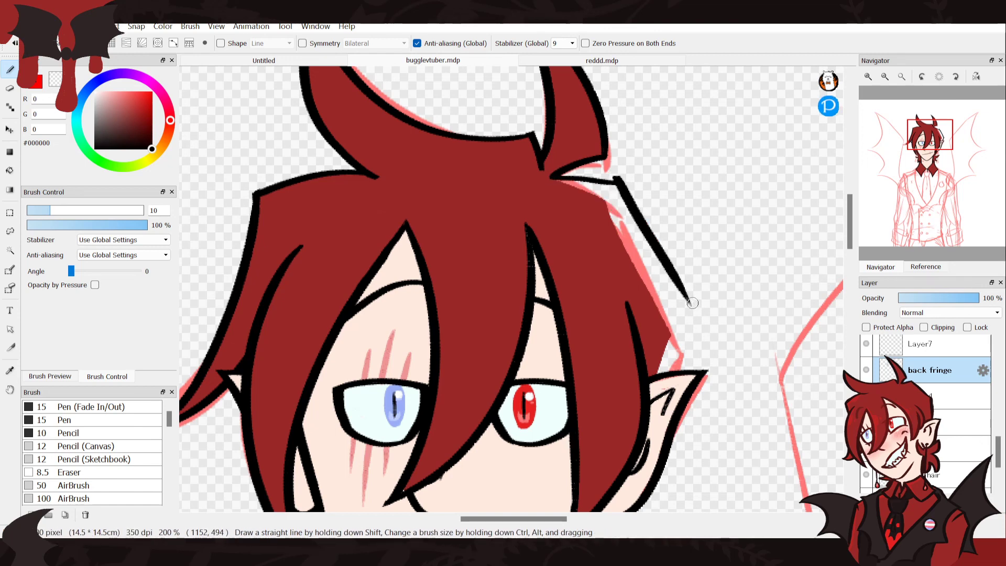
pyautogui.moveTo(660, 250)
pyautogui.mouseDown()
pyautogui.moveTo(712, 333)
pyautogui.moveTo(691, 370)
pyautogui.mouseUp()
pyautogui.hotkey('ctrl', 'z')
pyautogui.moveTo(706, 296); pyautogui.dragTo(674, 368)
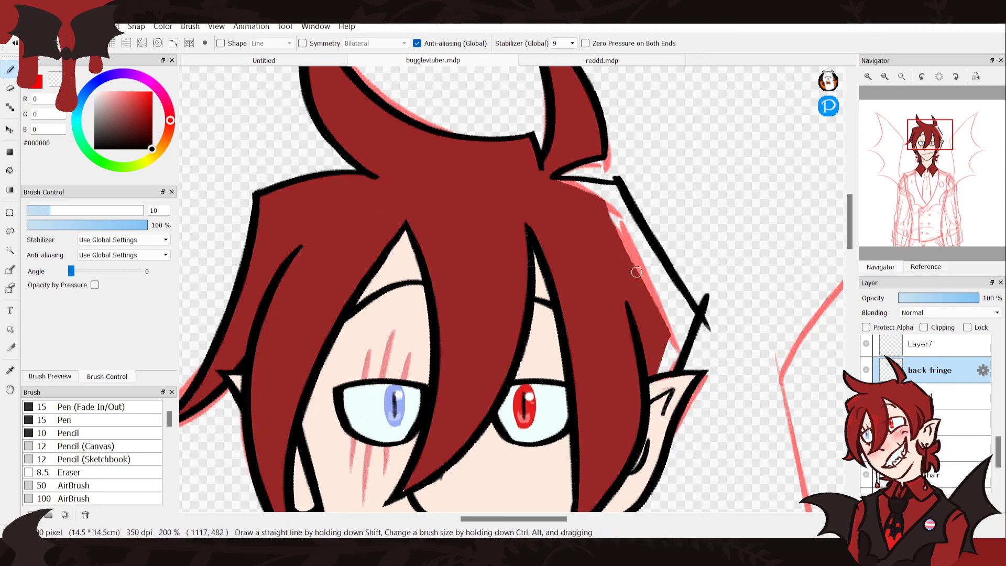
pyautogui.moveTo(714, 300); pyautogui.dragTo(707, 330)
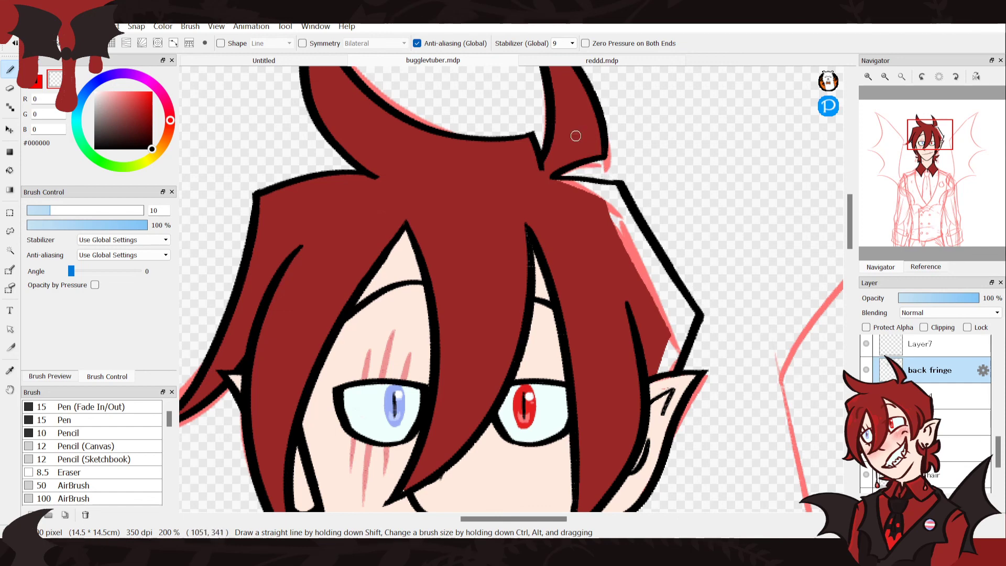
# Hide the sketch and fill the widened hair area with dark red #992727 on the back fringe's colour layer
pyautogui.press('x')
pyautogui.keyDown('alt'); pyautogui.click(593, 304); pyautogui.keyUp('alt')
pyautogui.click(909, 398)
pyautogui.press('g')
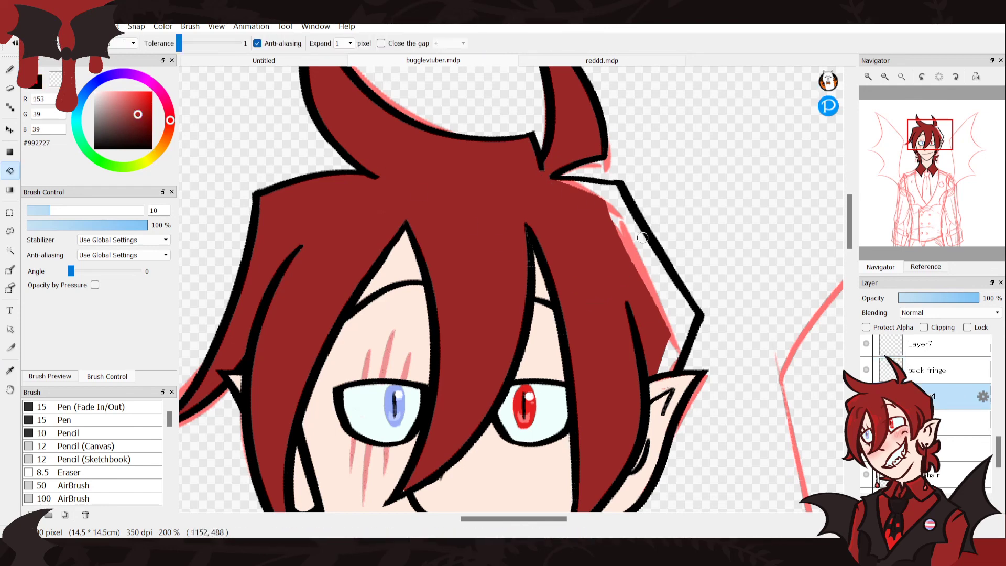
pyautogui.scroll(-3, 925, 409)
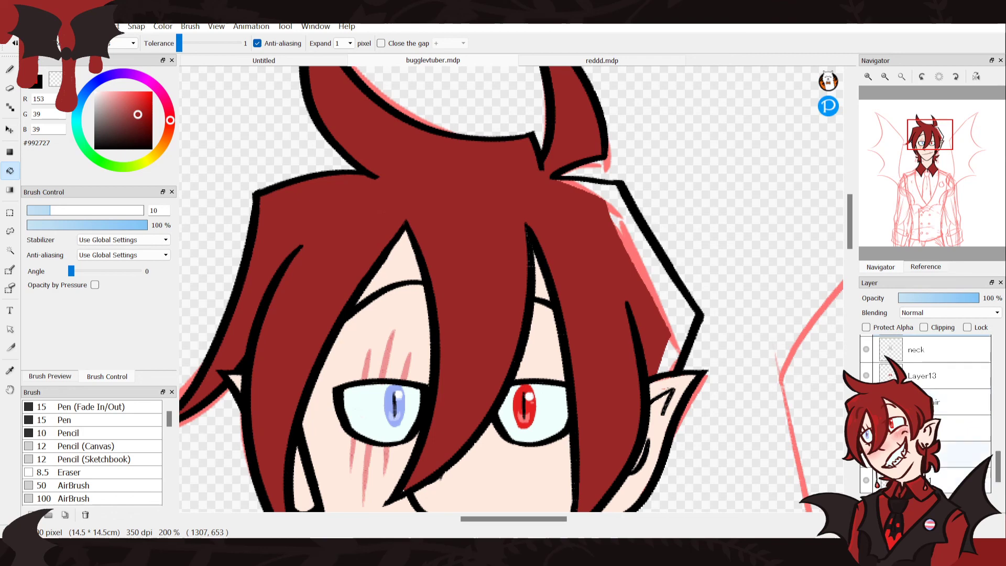
pyautogui.click(866, 480)
pyautogui.click(645, 294)
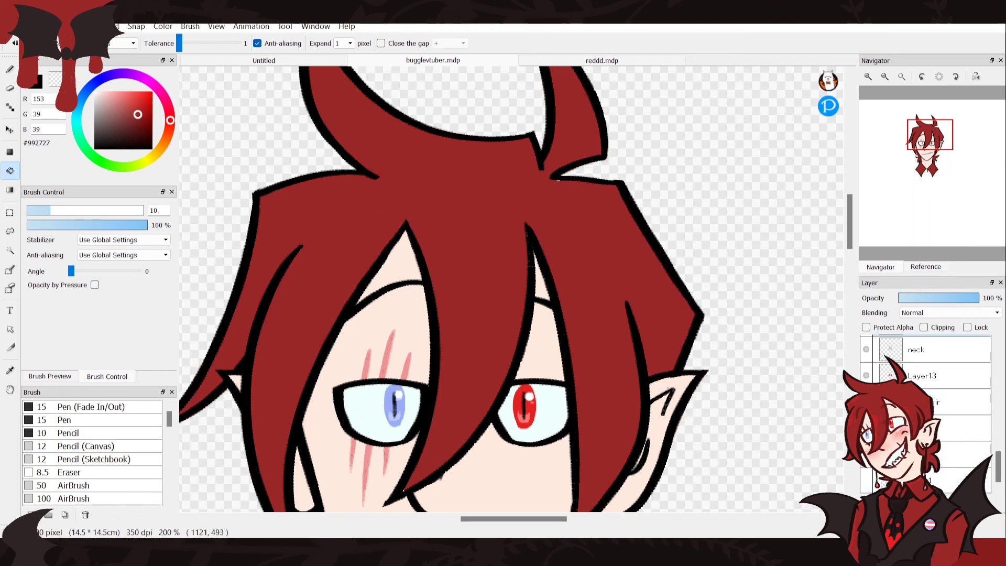
# Make the ear's colour layer, Layer7, active and sample the skin colour #FFE9DE from the pointed ear
pyautogui.press('b')
pyautogui.scroll(5, 925, 414)
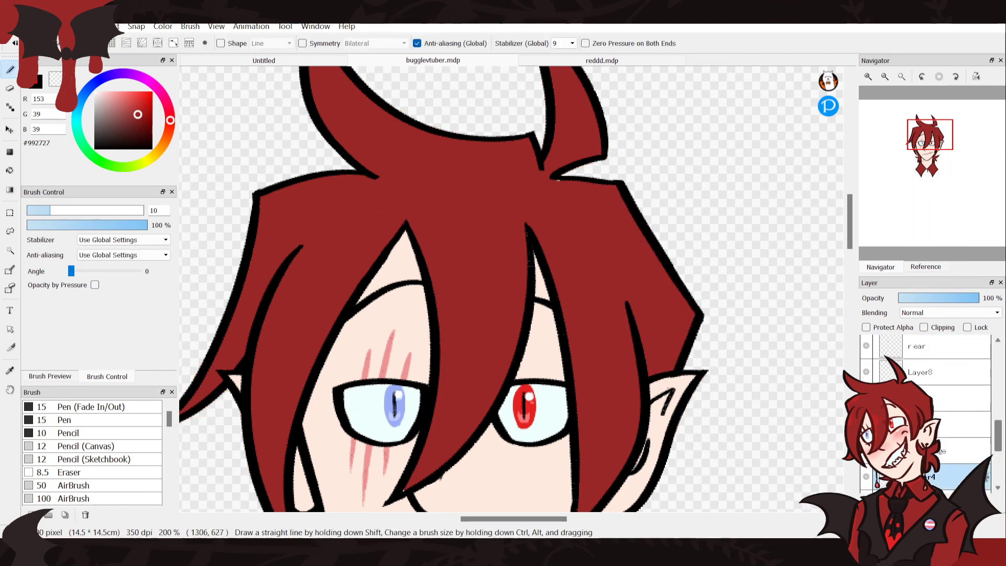
pyautogui.click(967, 440)
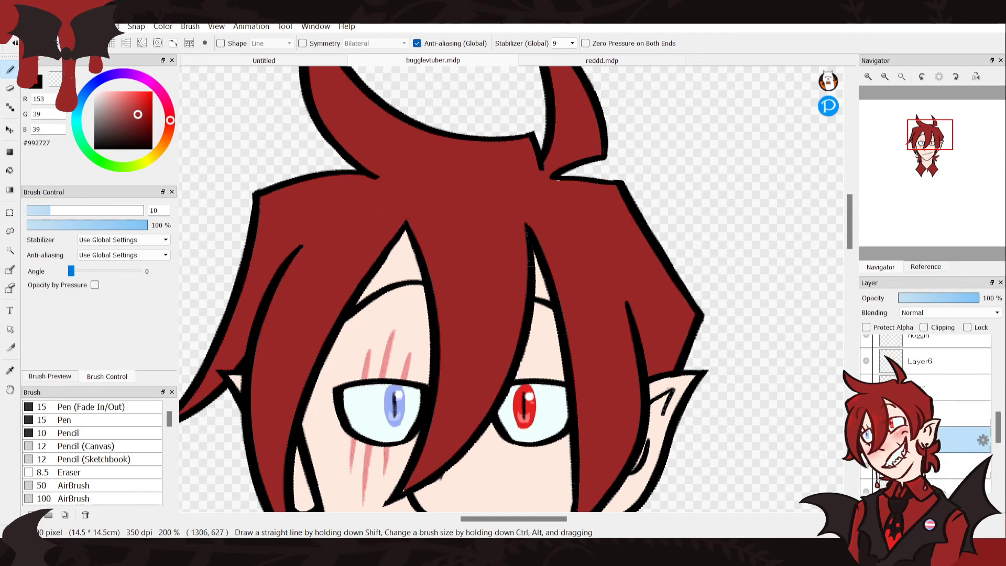
pyautogui.click(983, 440)
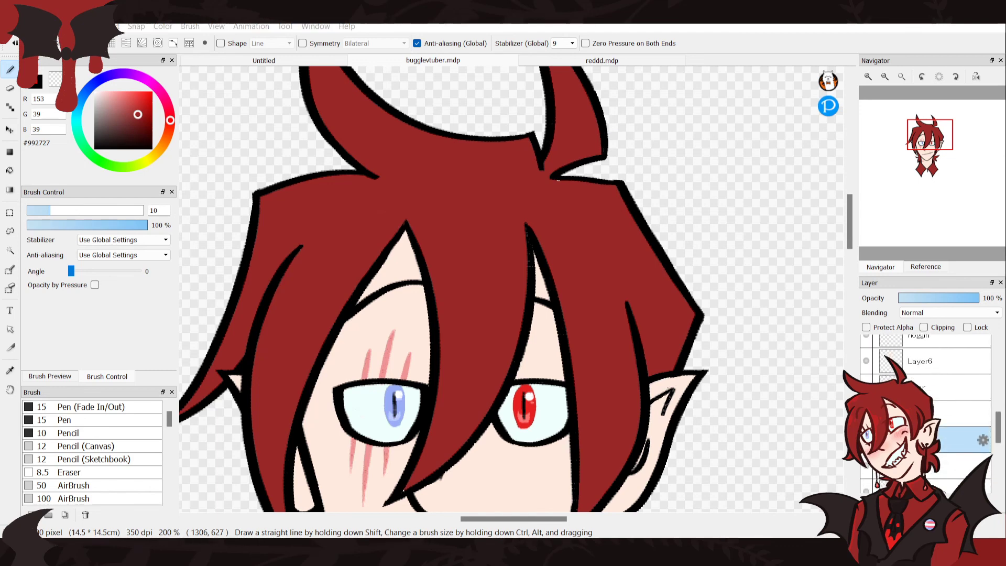
pyautogui.click(967, 466)
pyautogui.press('i')
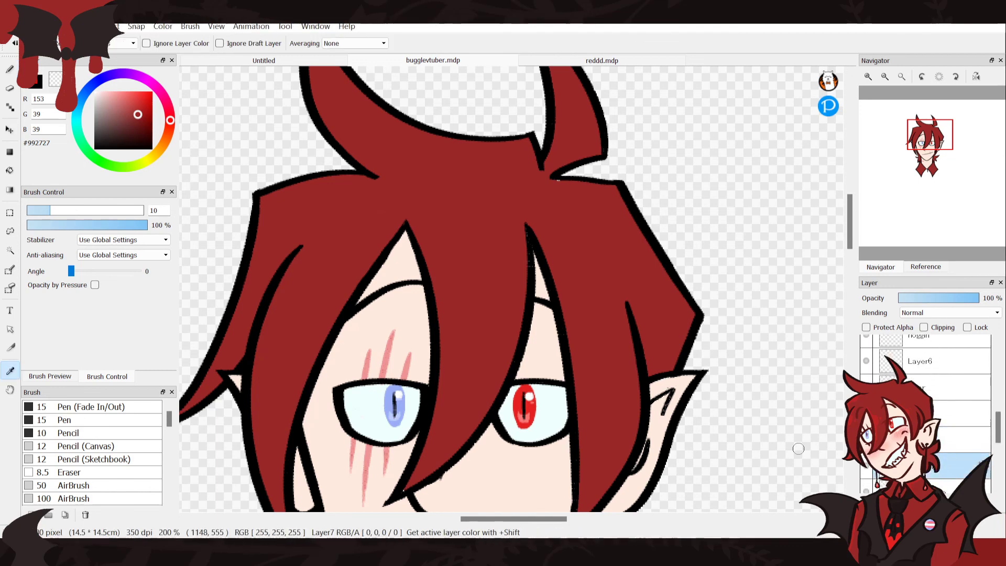
pyautogui.click(681, 397)
pyautogui.press('g')
pyautogui.press('b')
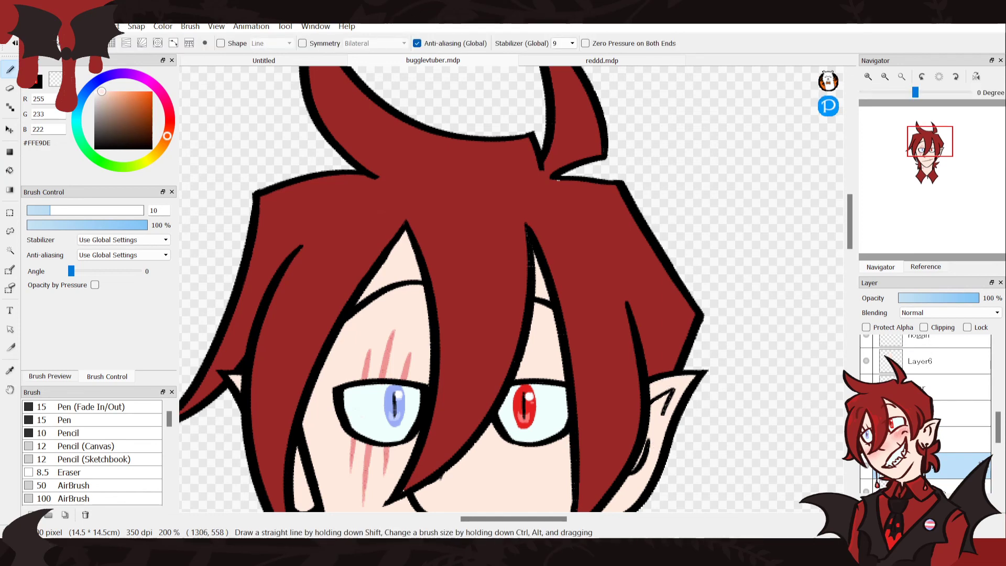
# Examine the whole head on the canvas and the top of the hair up close
pyautogui.click(902, 76)
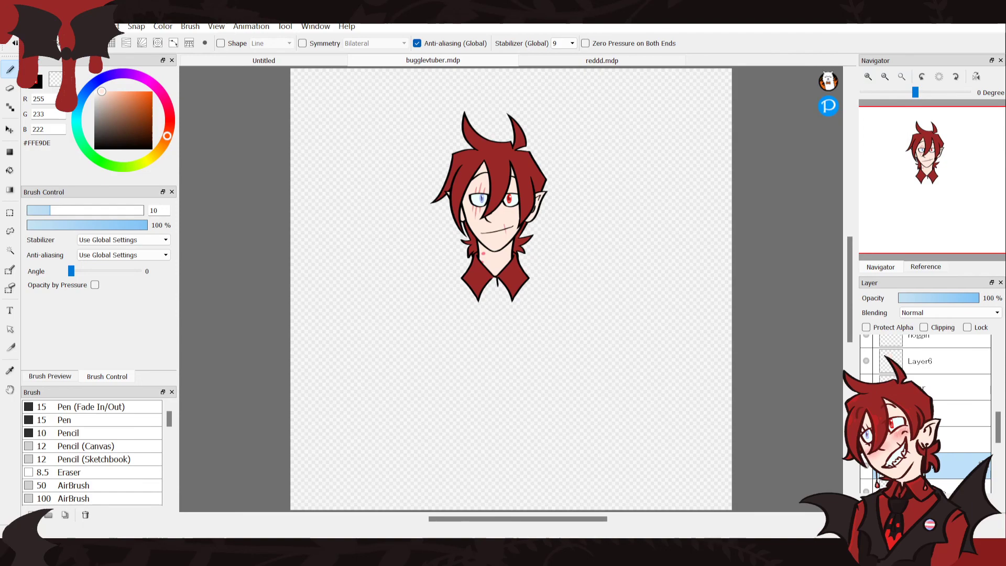
pyautogui.click(868, 76)
pyautogui.click(868, 76)
pyautogui.click(868, 76)
pyautogui.click(868, 77)
pyautogui.click(868, 77)
pyautogui.moveTo(928, 149); pyautogui.dragTo(931, 138)
pyautogui.click(869, 76)
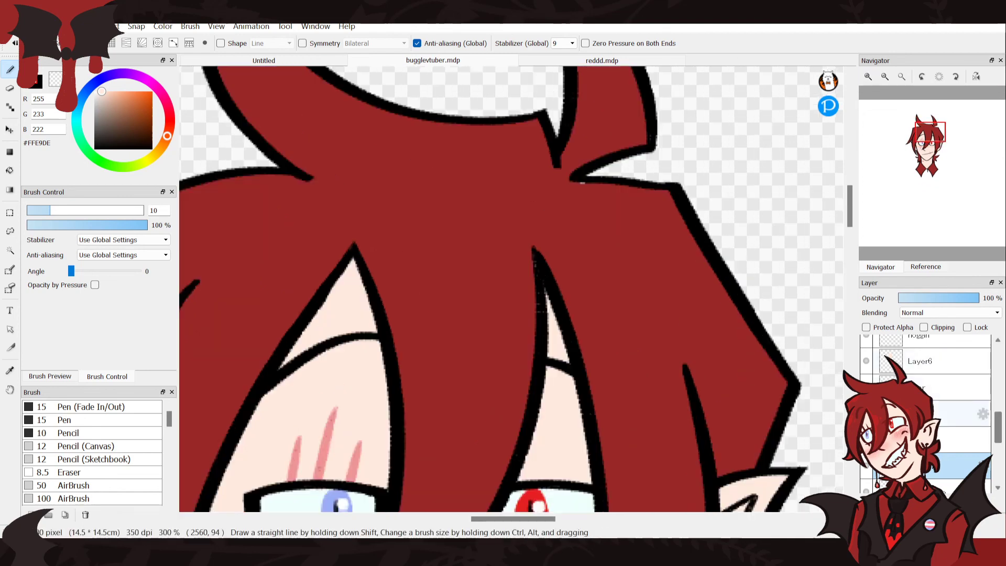
# Lasso the smaller upright hair tuft, delete its black outline from the back fringe layer and clear the selection
pyautogui.scroll(-5, 933, 415)
pyautogui.scroll(1, 933, 414)
pyautogui.click(938, 414)
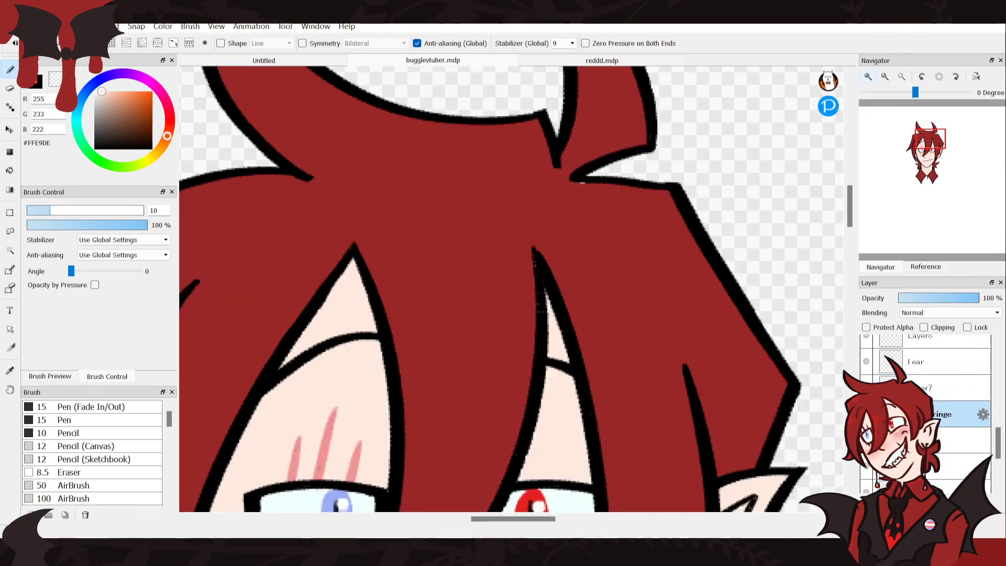
pyautogui.scroll(-1, 511, 289)
pyautogui.scroll(4, 511, 289)
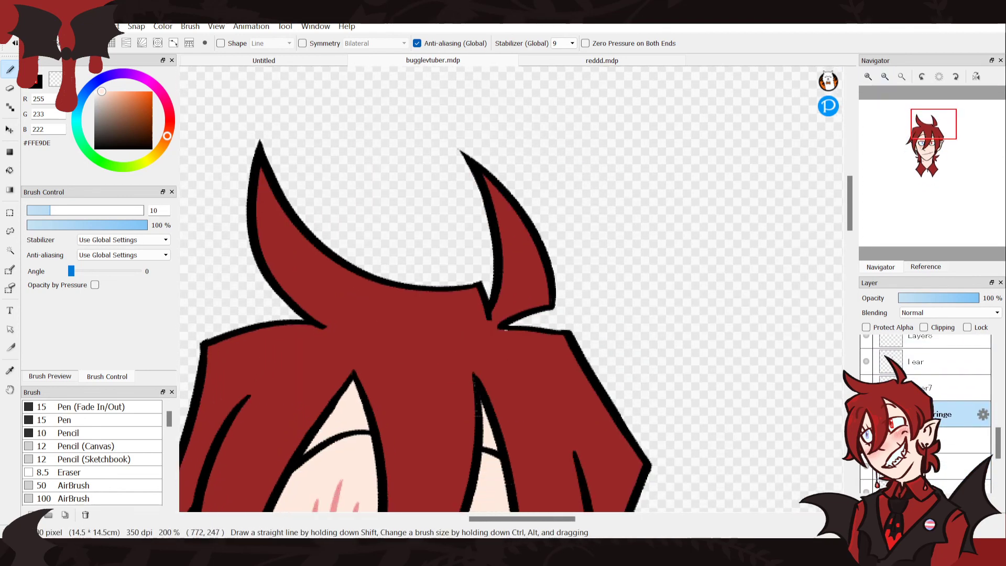
pyautogui.press('l')
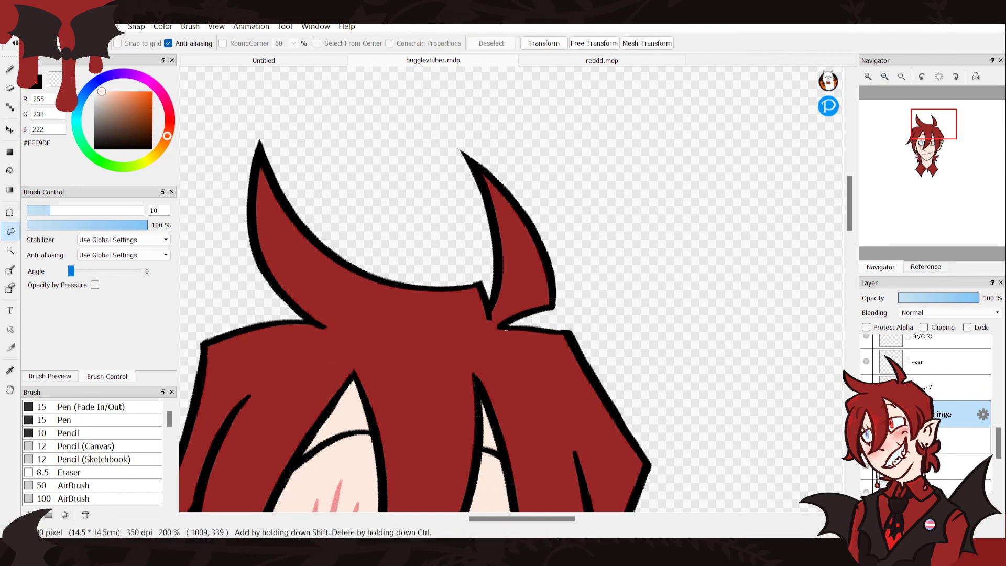
pyautogui.moveTo(545, 364)
pyautogui.mouseDown()
pyautogui.moveTo(480, 112)
pyautogui.moveTo(419, 178)
pyautogui.mouseUp()
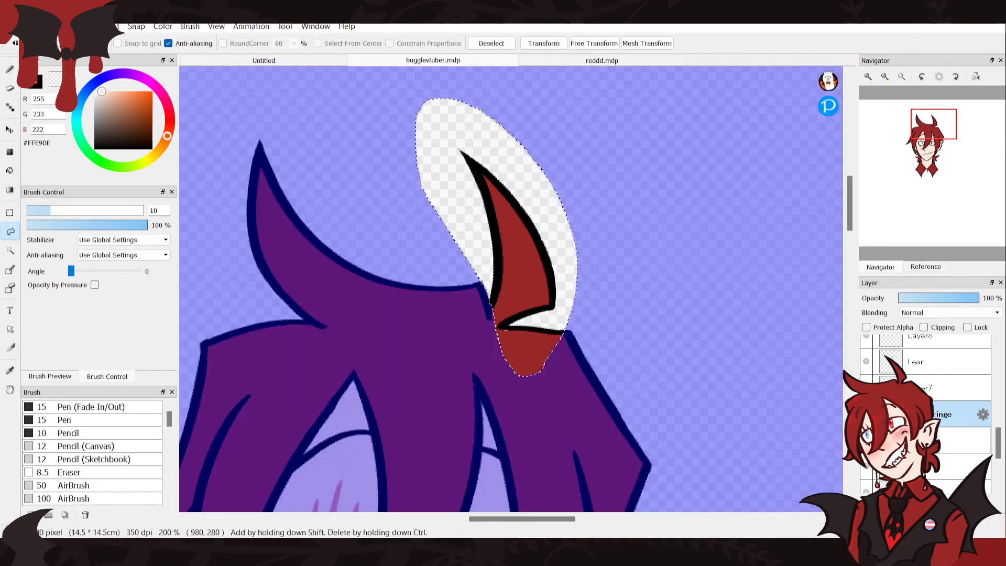
pyautogui.press('Insert')
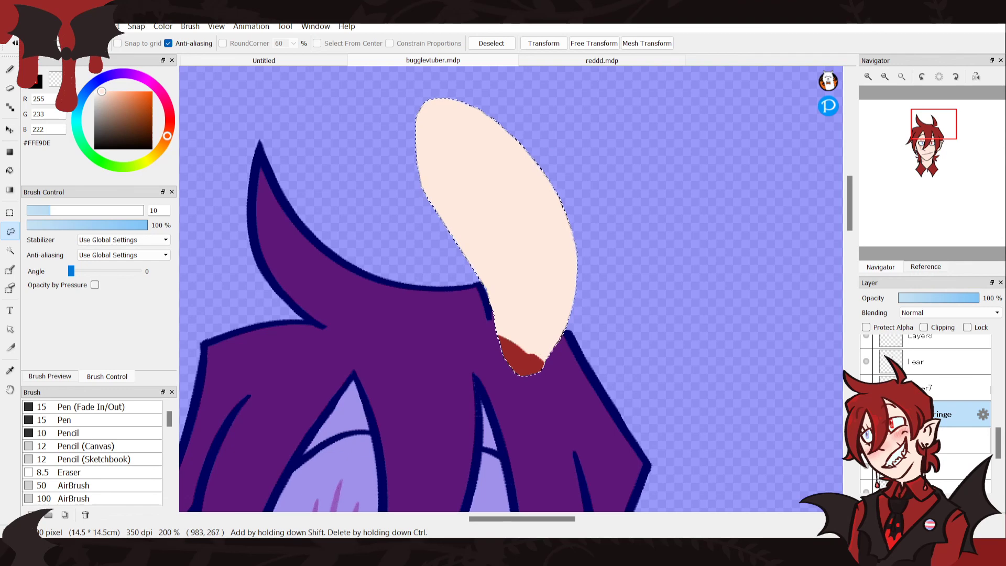
pyautogui.press('Delete')
pyautogui.hotkey('ctrl', 'd')
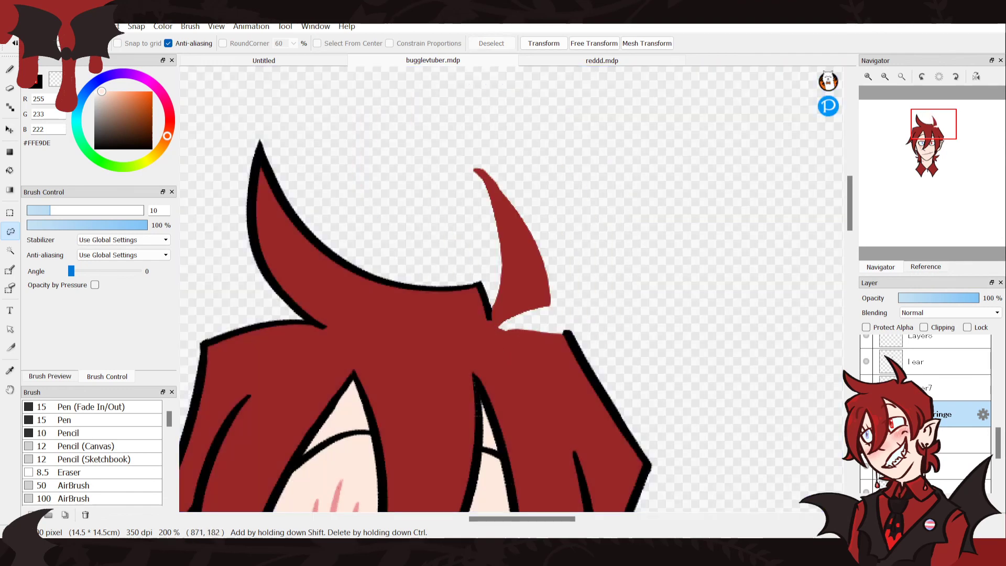
# Switch to the brush in black #000000 and try to ink a taller curved outline around the smaller upright hair tuft
pyautogui.press('b')
pyautogui.press('x')
pyautogui.moveTo(492, 303)
pyautogui.mouseDown()
pyautogui.moveTo(458, 103)
pyautogui.moveTo(566, 249)
pyautogui.moveTo(523, 305)
pyautogui.mouseUp()
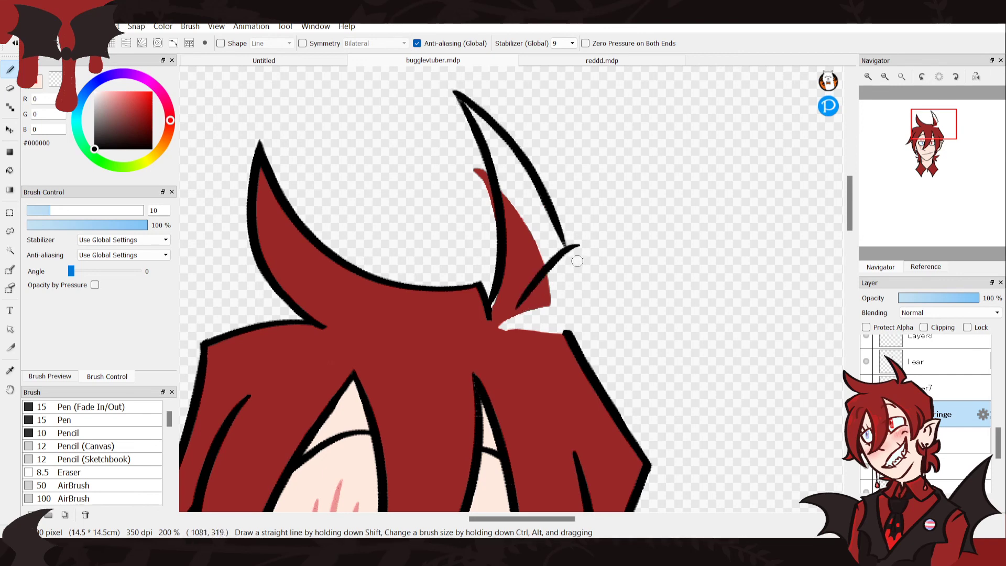
pyautogui.hotkey('ctrl', 'z')
pyautogui.hotkey('ctrl', 'z')
pyautogui.hotkey('ctrl', 'z')
pyautogui.hotkey('ctrl', 'z')
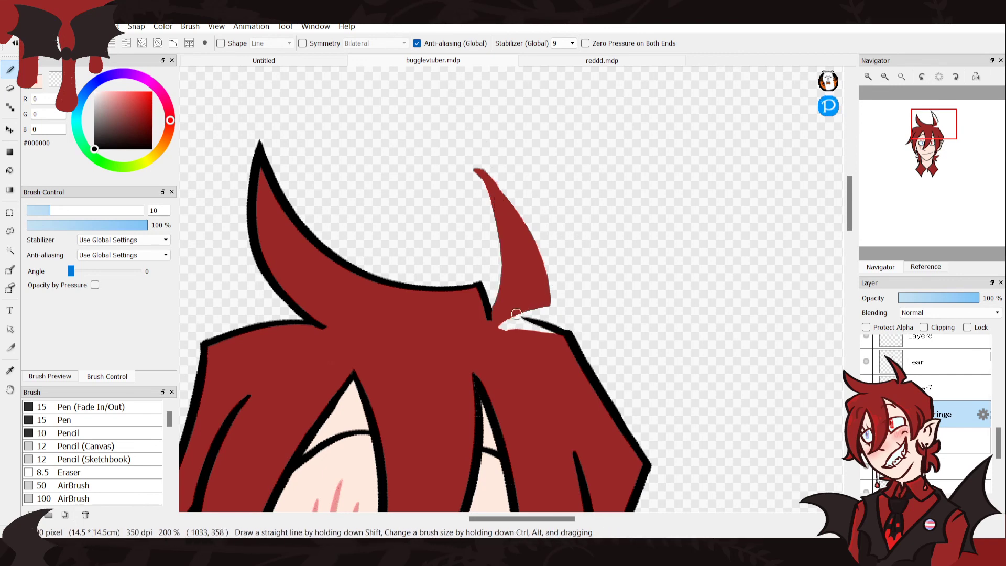
pyautogui.hotkey('ctrl', 'z')
pyautogui.moveTo(590, 345)
pyautogui.mouseDown()
pyautogui.moveTo(507, 295)
pyautogui.moveTo(495, 152)
pyautogui.mouseUp()
pyautogui.hotkey('ctrl', 'z')
pyautogui.moveTo(487, 295)
pyautogui.mouseDown()
pyautogui.moveTo(493, 144)
pyautogui.moveTo(539, 202)
pyautogui.moveTo(562, 268)
pyautogui.moveTo(441, 119)
pyautogui.mouseUp()
pyautogui.hotkey('ctrl', 'z')
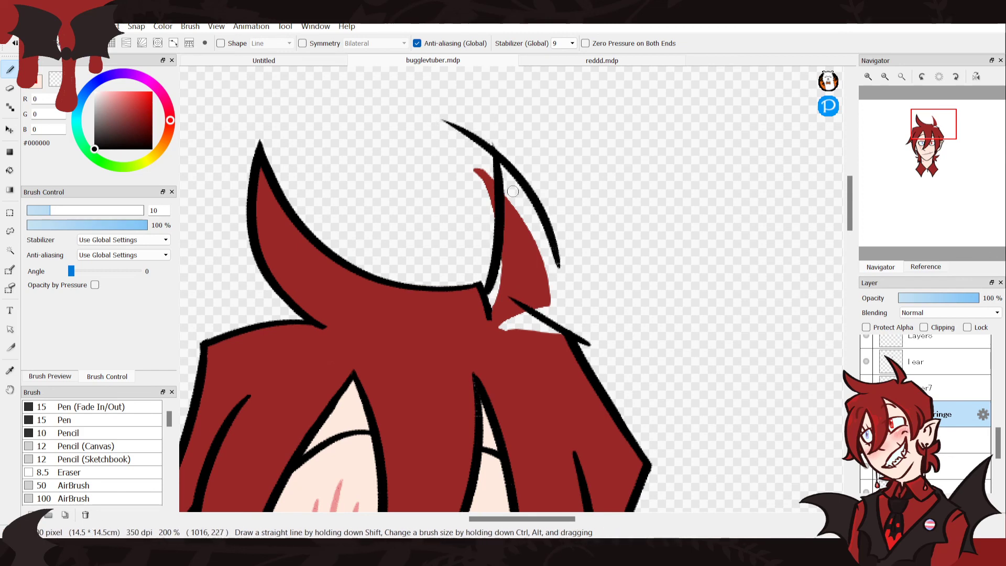
pyautogui.moveTo(572, 263); pyautogui.dragTo(513, 302)
pyautogui.hotkey('ctrl', 'z')
pyautogui.hotkey('ctrl', 'z')
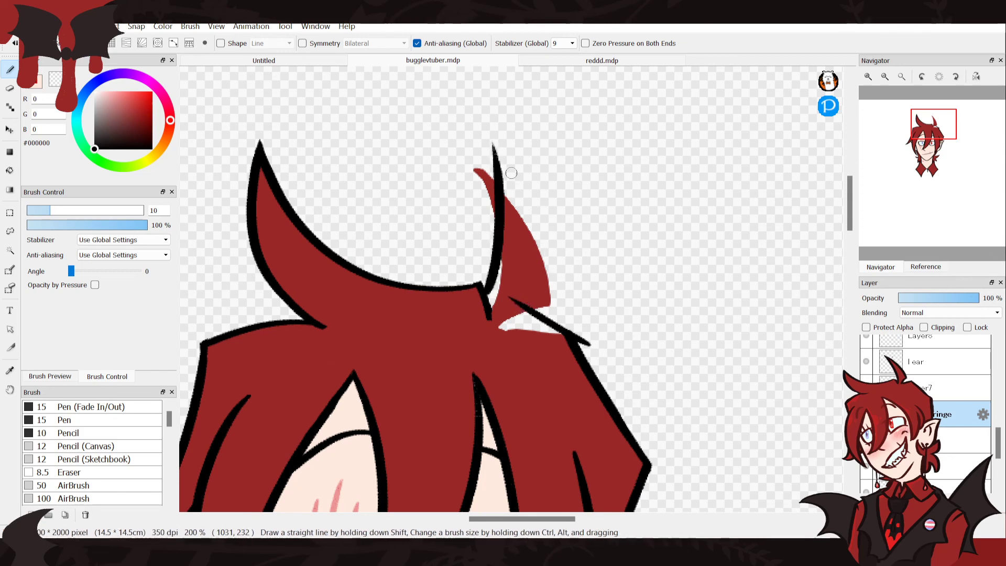
pyautogui.moveTo(456, 113)
pyautogui.mouseDown()
pyautogui.moveTo(583, 305)
pyautogui.moveTo(572, 271)
pyautogui.moveTo(516, 311)
pyautogui.mouseUp()
pyautogui.hotkey('ctrl', 'z')
pyautogui.moveTo(589, 267)
pyautogui.mouseDown()
pyautogui.moveTo(508, 317)
pyautogui.moveTo(560, 287)
pyautogui.moveTo(470, 132)
pyautogui.mouseUp()
pyautogui.hotkey('ctrl', 'z')
pyautogui.hotkey('ctrl', 'z')
pyautogui.hotkey('ctrl', 'z')
pyautogui.hotkey('ctrl', 'z')
pyautogui.moveTo(560, 300)
pyautogui.mouseDown()
pyautogui.moveTo(502, 170)
pyautogui.moveTo(478, 163)
pyautogui.moveTo(488, 159)
pyautogui.moveTo(504, 220)
pyautogui.moveTo(491, 316)
pyautogui.mouseUp()
pyautogui.hotkey('ctrl', 'z')
pyautogui.hotkey('ctrl', 'z')
pyautogui.hotkey('ctrl', 'z')
pyautogui.hotkey('ctrl', 'z')
# Ink the short hair edge joining the smaller tuft's base to the crown's corner, and try a slim outline for the tuft
pyautogui.moveTo(583, 338)
pyautogui.mouseDown()
pyautogui.moveTo(514, 313)
pyautogui.moveTo(527, 315)
pyautogui.moveTo(500, 264)
pyautogui.moveTo(467, 143)
pyautogui.moveTo(558, 280)
pyautogui.mouseUp()
pyautogui.hotkey('ctrl', 'z')
pyautogui.moveTo(440, 127)
pyautogui.mouseDown()
pyautogui.moveTo(556, 277)
pyautogui.moveTo(457, 149)
pyautogui.mouseUp()
pyautogui.hotkey('ctrl', 'z')
pyautogui.moveTo(569, 289); pyautogui.dragTo(515, 330)
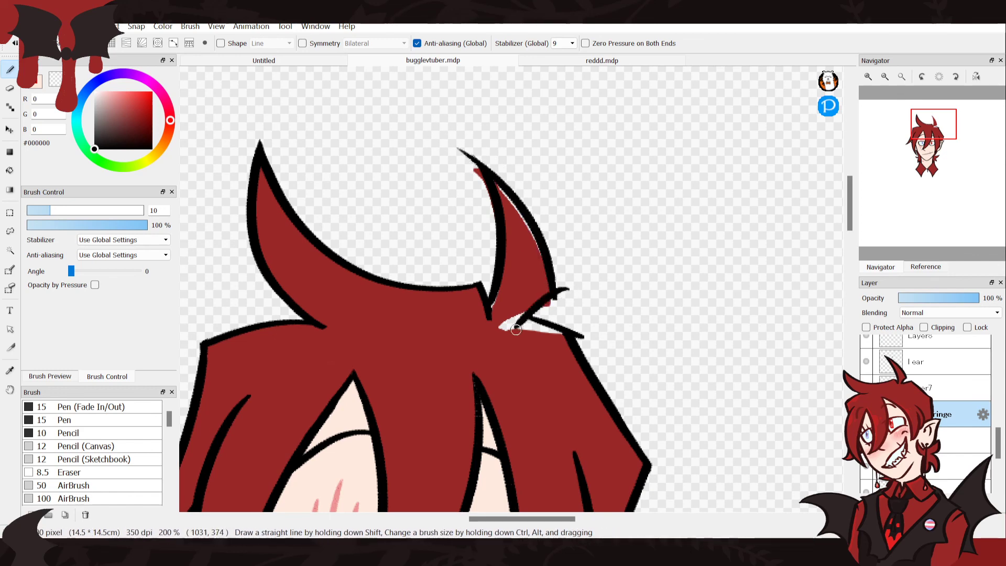
pyautogui.hotkey('ctrl', 'z')
pyautogui.hotkey('ctrl', 'z')
pyautogui.hotkey('ctrl', 'z')
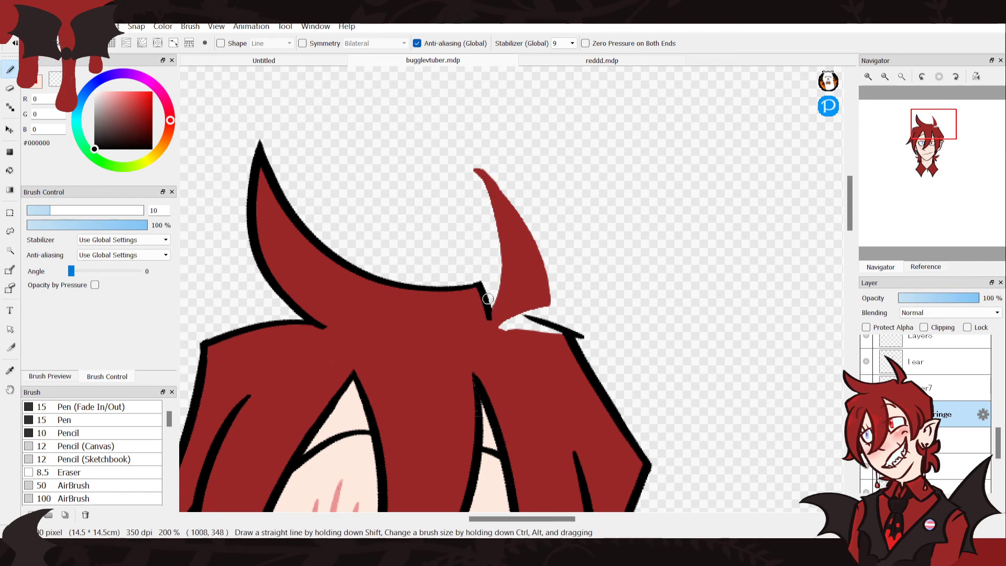
# Ink the inner curved edge of the smaller hair tuft from its base up to a pointed tip
pyautogui.moveTo(490, 307); pyautogui.dragTo(478, 141)
pyautogui.moveTo(528, 321)
pyautogui.mouseDown()
pyautogui.moveTo(567, 296)
pyautogui.moveTo(502, 169)
pyautogui.mouseUp()
pyautogui.hotkey('ctrl', 'z')
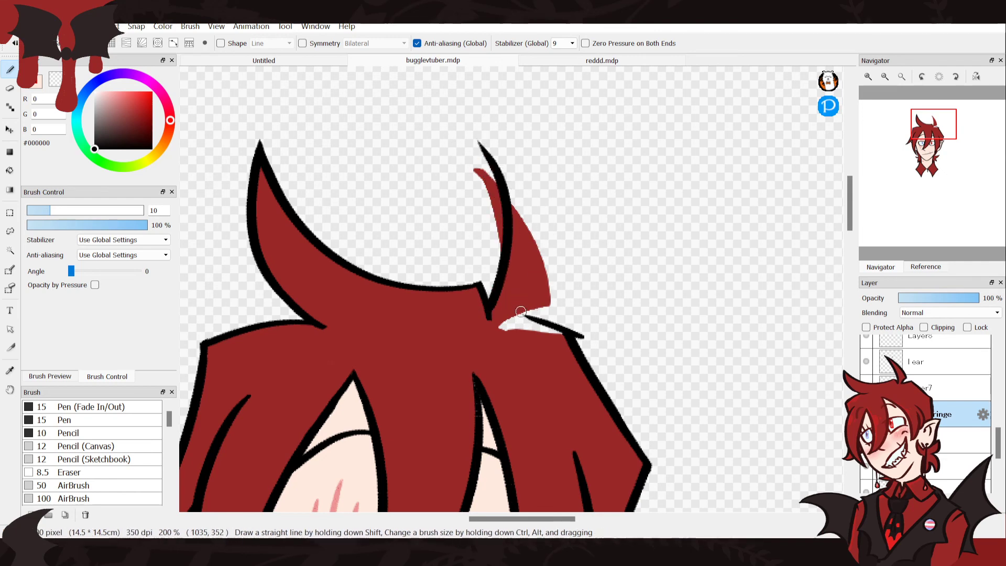
pyautogui.moveTo(519, 317)
pyautogui.mouseDown()
pyautogui.moveTo(553, 302)
pyautogui.moveTo(479, 141)
pyautogui.moveTo(549, 300)
pyautogui.mouseUp()
pyautogui.hotkey('ctrl', 'z')
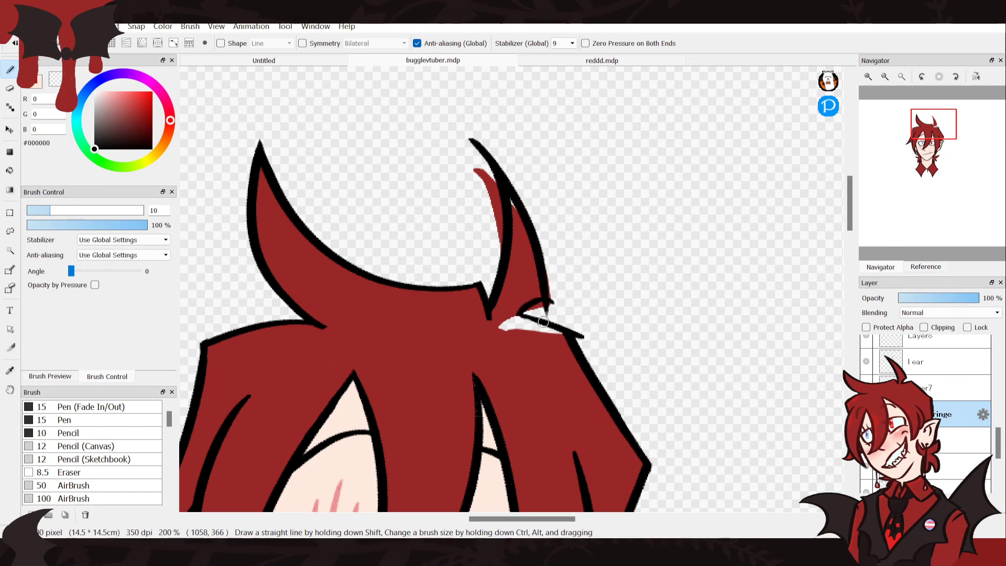
pyautogui.hotkey('ctrl', 'z')
pyautogui.hotkey('ctrl', 'z')
# Ink the smaller tuft's outer curve and lower edge in black, and trim the overshooting line at its tip with transparent colour
pyautogui.moveTo(465, 128)
pyautogui.mouseDown()
pyautogui.moveTo(555, 303)
pyautogui.moveTo(518, 320)
pyautogui.moveTo(514, 334)
pyautogui.mouseUp()
pyautogui.hotkey('ctrl', 'z')
pyautogui.hotkey('ctrl', 'z')
pyautogui.hotkey('ctrl', 'z')
pyautogui.moveTo(559, 298); pyautogui.dragTo(512, 322)
pyautogui.click(55, 79)
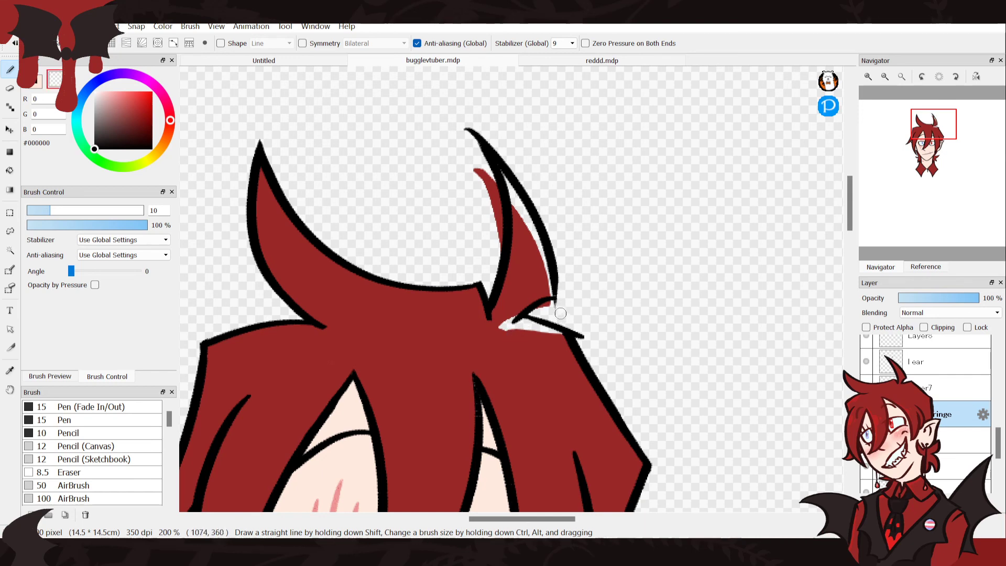
pyautogui.moveTo(465, 128); pyautogui.dragTo(481, 153)
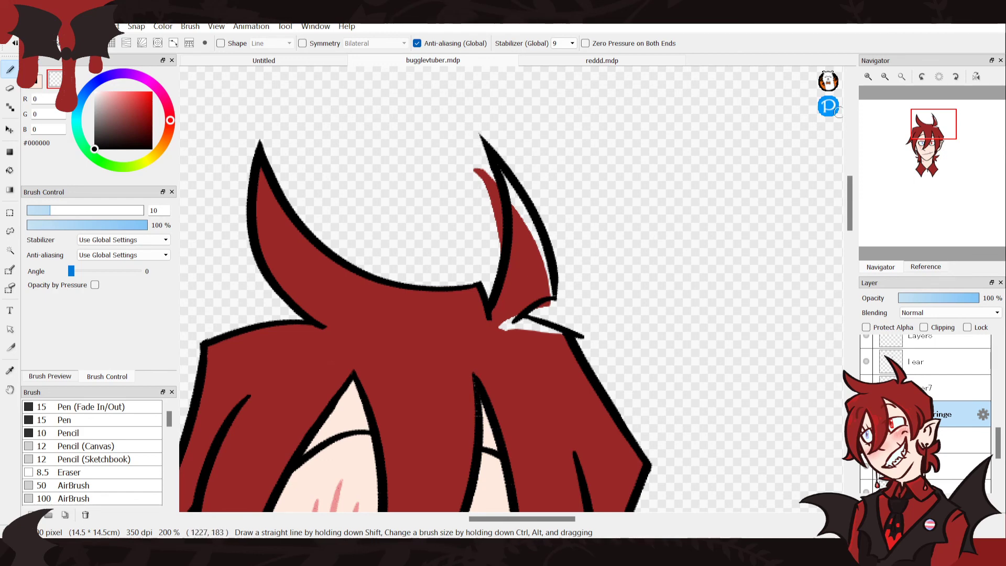
# Erase the black outline at the fringe's outer corner above the pointed ear on the back fringe layer
pyautogui.click(885, 77)
pyautogui.click(885, 77)
pyautogui.click(885, 77)
pyautogui.moveTo(922, 171); pyautogui.dragTo(920, 159)
pyautogui.click(868, 76)
pyautogui.click(868, 76)
pyautogui.moveTo(945, 178); pyautogui.dragTo(932, 143)
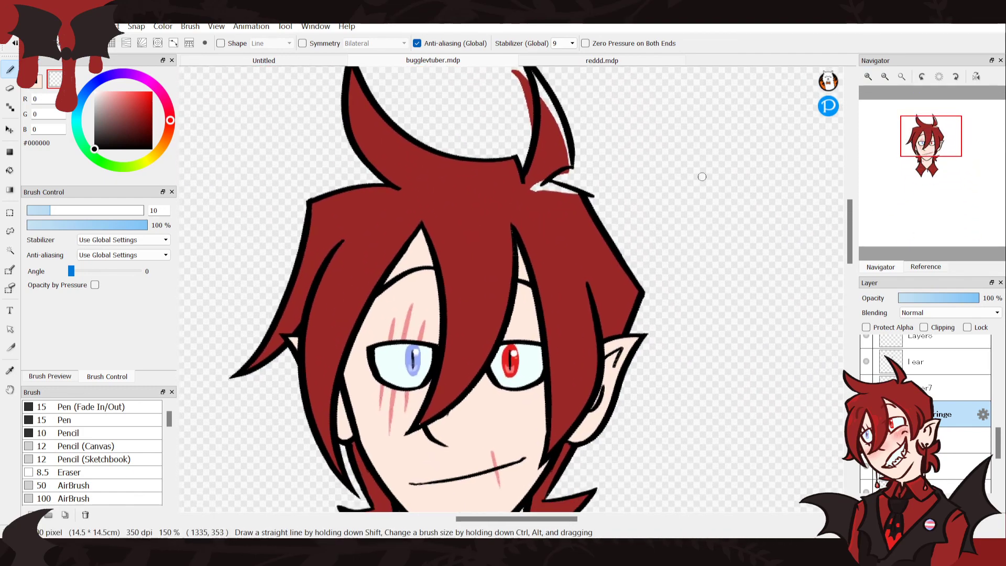
pyautogui.click(868, 76)
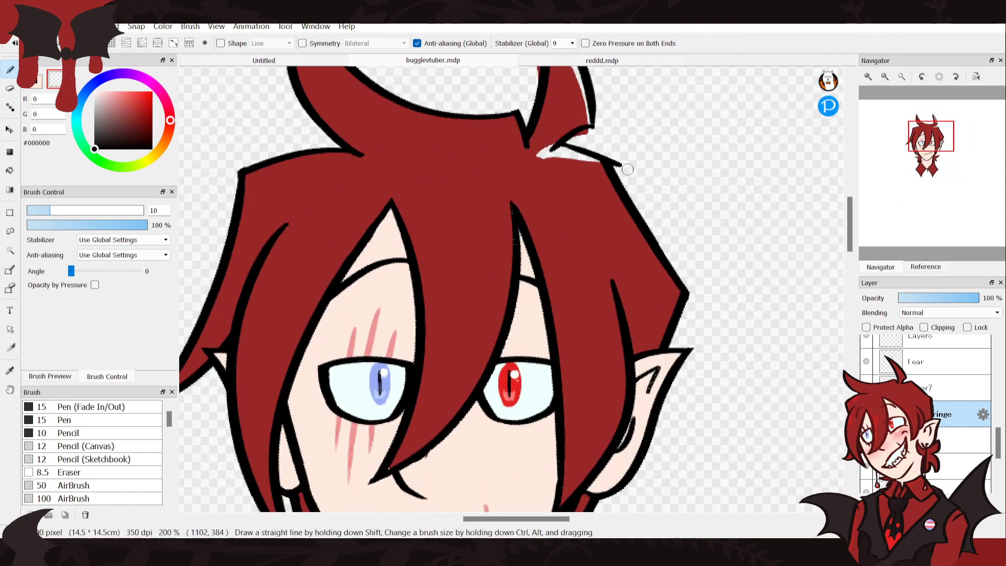
pyautogui.moveTo(671, 344)
pyautogui.mouseDown()
pyautogui.moveTo(687, 305)
pyautogui.moveTo(670, 325)
pyautogui.moveTo(674, 270)
pyautogui.moveTo(605, 164)
pyautogui.moveTo(674, 276)
pyautogui.mouseUp()
# Redraw the fringe's outer edge from the crown to the pointed ear slightly further inward and trim the overshooting corner line
pyautogui.moveTo(650, 241); pyautogui.dragTo(668, 277)
pyautogui.hotkey('ctrl', 'z')
pyautogui.moveTo(600, 158)
pyautogui.mouseDown()
pyautogui.moveTo(674, 311)
pyautogui.moveTo(674, 281)
pyautogui.moveTo(658, 361)
pyautogui.mouseUp()
pyautogui.hotkey('ctrl', 'z')
pyautogui.moveTo(675, 276); pyautogui.dragTo(647, 382)
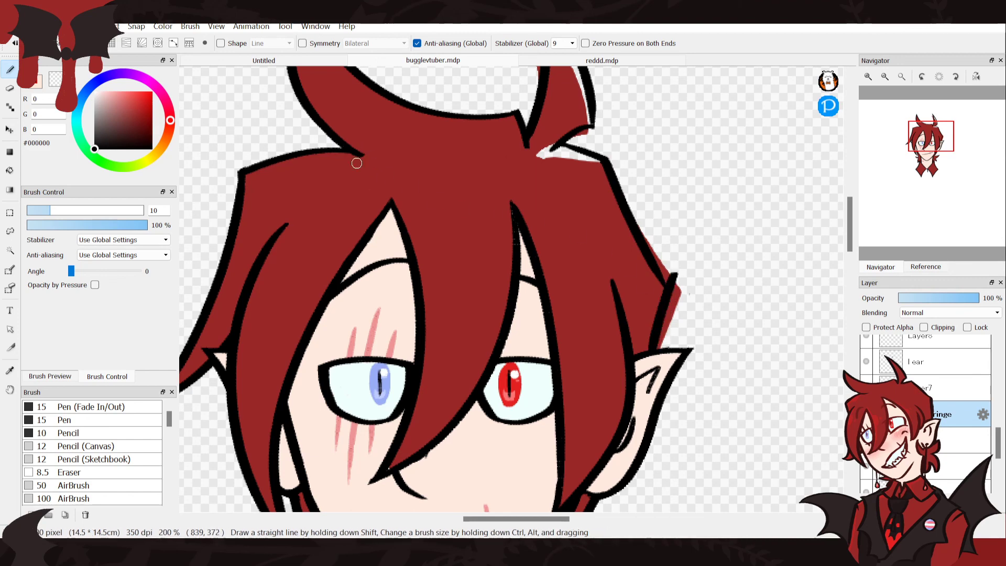
pyautogui.moveTo(675, 272); pyautogui.dragTo(650, 351)
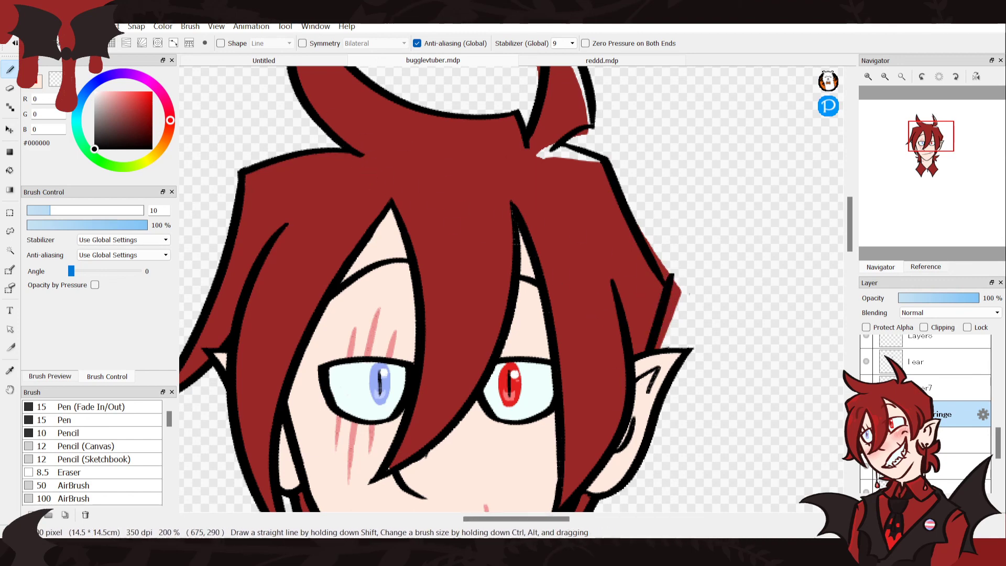
pyautogui.click(55, 79)
pyautogui.moveTo(662, 258); pyautogui.dragTo(674, 285)
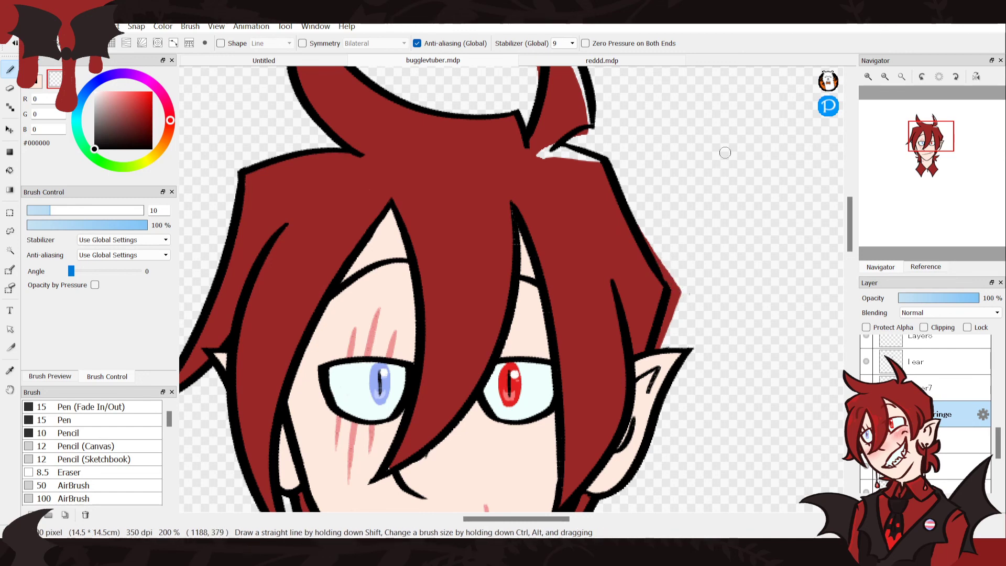
# On the back fringe's colour layer, clear the red left outside the redrawn outer edge with a transparent bucket fill
pyautogui.click(885, 76)
pyautogui.click(885, 76)
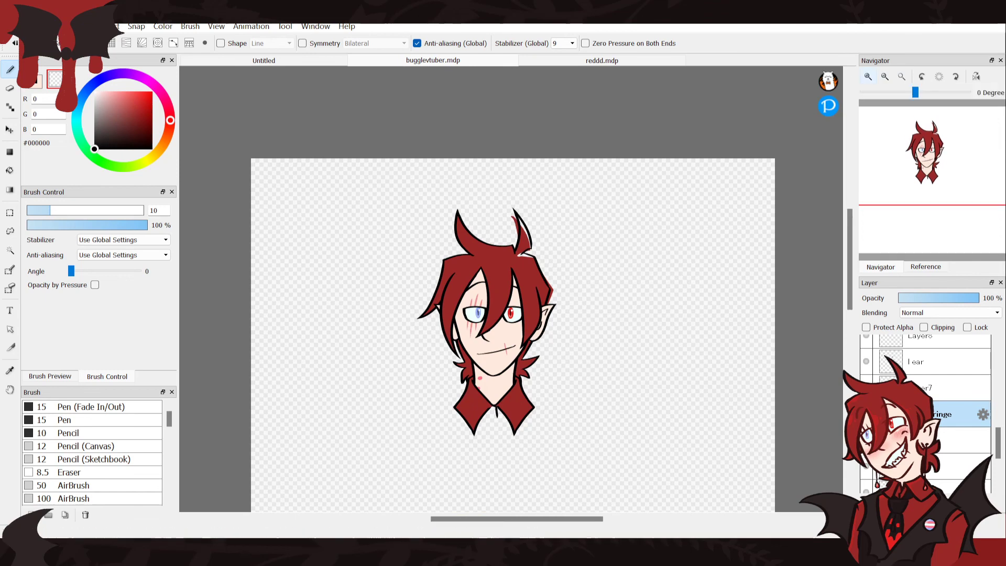
pyautogui.click(868, 77)
pyautogui.click(868, 76)
pyautogui.click(869, 76)
pyautogui.click(868, 77)
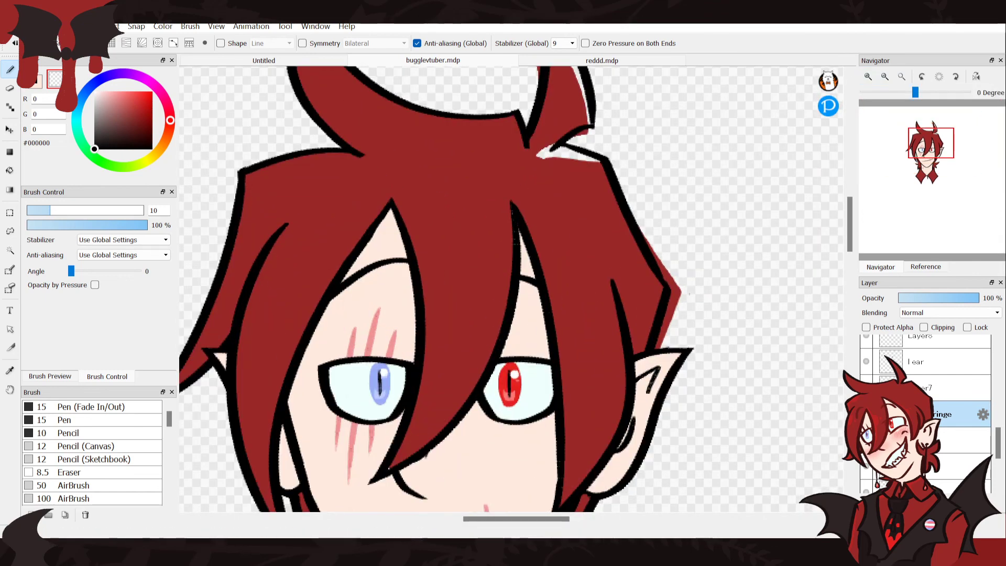
pyautogui.click(961, 440)
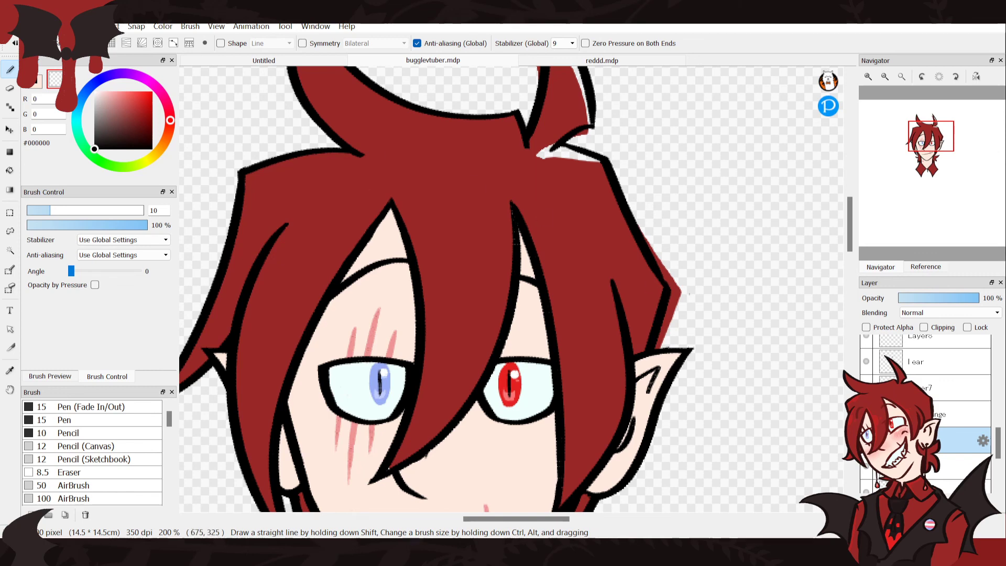
pyautogui.click(9, 170)
pyautogui.click(675, 291)
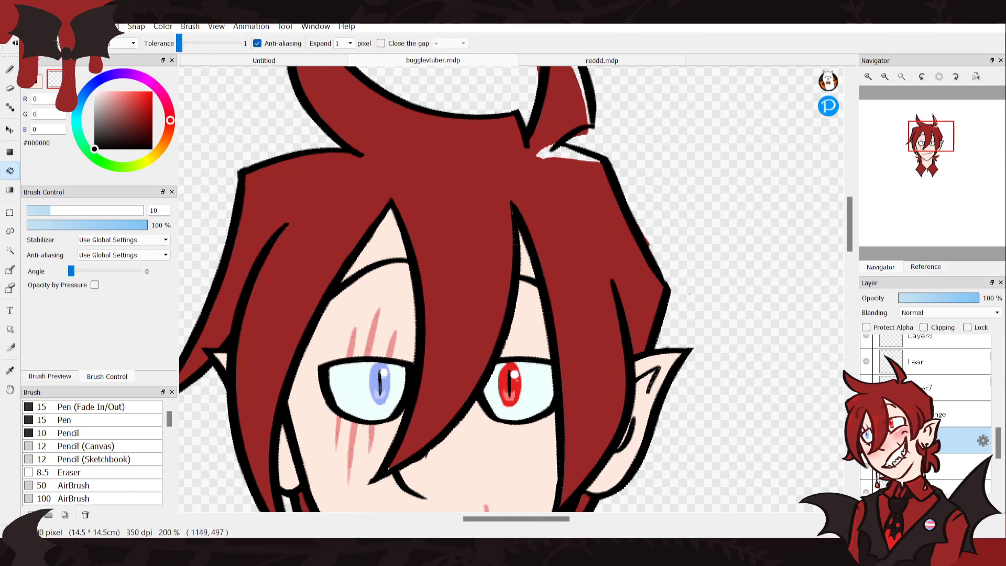
pyautogui.press('b')
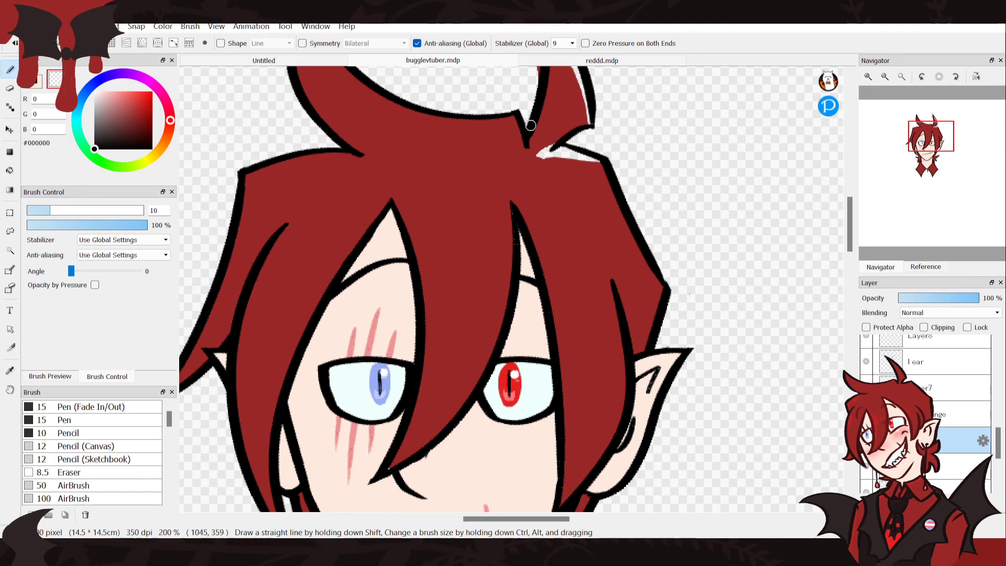
# Sample the hair colour #992727 and bucket-fill the uncoloured gap at the smaller tuft's base
pyautogui.click(10, 371)
pyautogui.click(464, 195)
pyautogui.click(9, 171)
pyautogui.click(538, 149)
pyautogui.press('b')
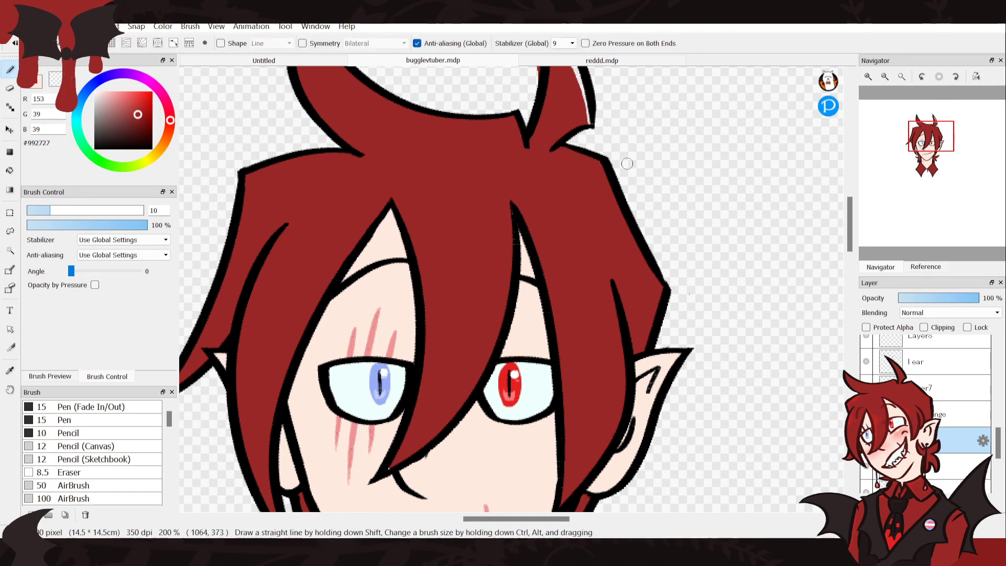
# Paint the remaining gaps inside the smaller tuft dark red and remove the red outside its new outline
pyautogui.moveTo(924, 142); pyautogui.dragTo(923, 131)
pyautogui.moveTo(768, 203); pyautogui.dragTo(671, 181)
pyautogui.moveTo(607, 177); pyautogui.dragTo(648, 292)
pyautogui.moveTo(612, 198)
pyautogui.mouseDown()
pyautogui.moveTo(621, 236)
pyautogui.moveTo(609, 205)
pyautogui.moveTo(593, 222)
pyautogui.moveTo(600, 245)
pyautogui.moveTo(577, 159)
pyautogui.moveTo(597, 252)
pyautogui.mouseUp()
pyautogui.click(55, 79)
# Make the layer directly below the nose layer active and sample the blush colour #F87272 from the reference picture's cheek
pyautogui.click(885, 76)
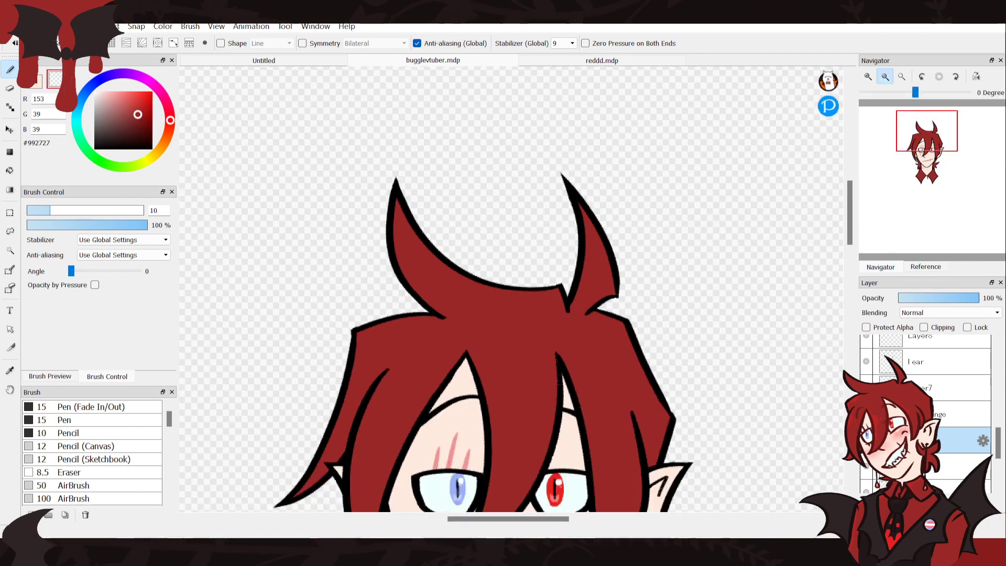
pyautogui.click(885, 77)
pyautogui.click(885, 77)
pyautogui.moveTo(912, 192); pyautogui.dragTo(921, 160)
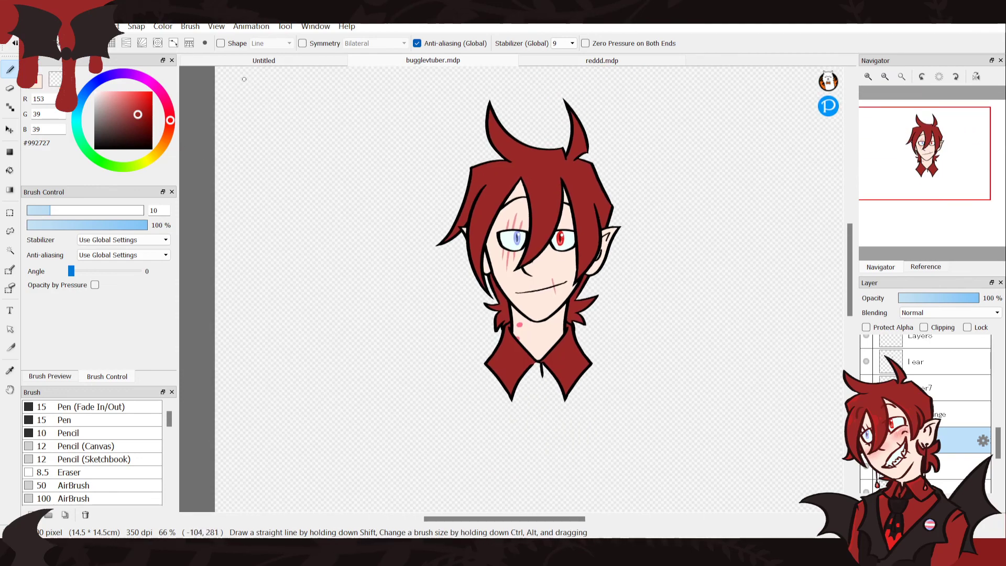
pyautogui.moveTo(933, 275)
pyautogui.mouseDown()
pyautogui.moveTo(933, 163)
pyautogui.moveTo(930, 370)
pyautogui.mouseUp()
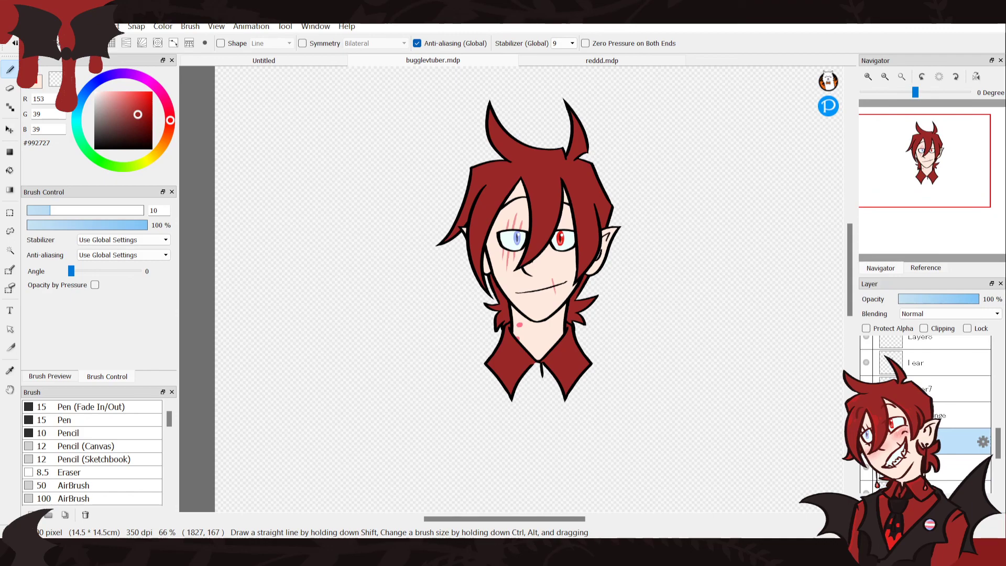
pyautogui.moveTo(999, 444); pyautogui.dragTo(999, 414)
pyautogui.click(962, 404)
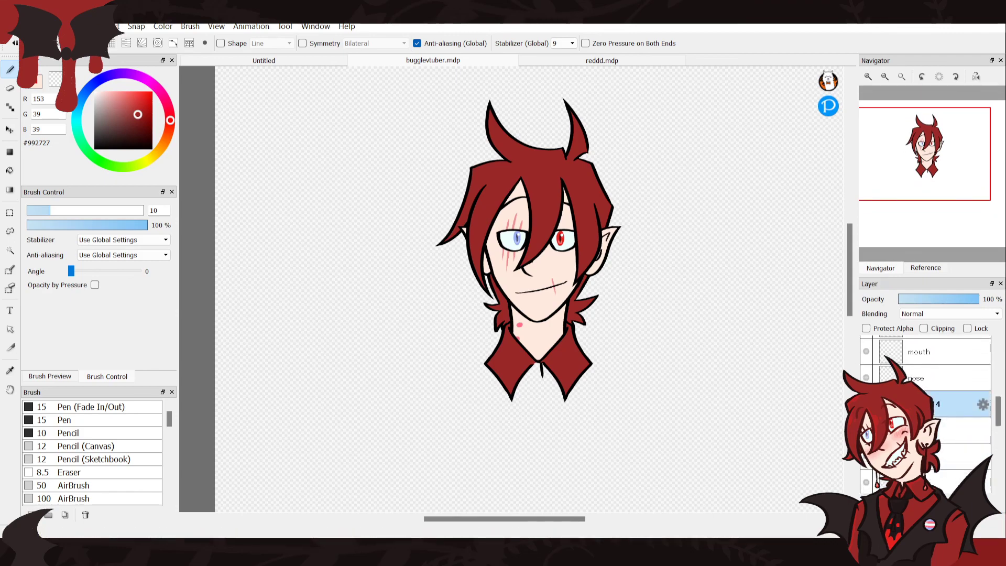
pyautogui.click(925, 268)
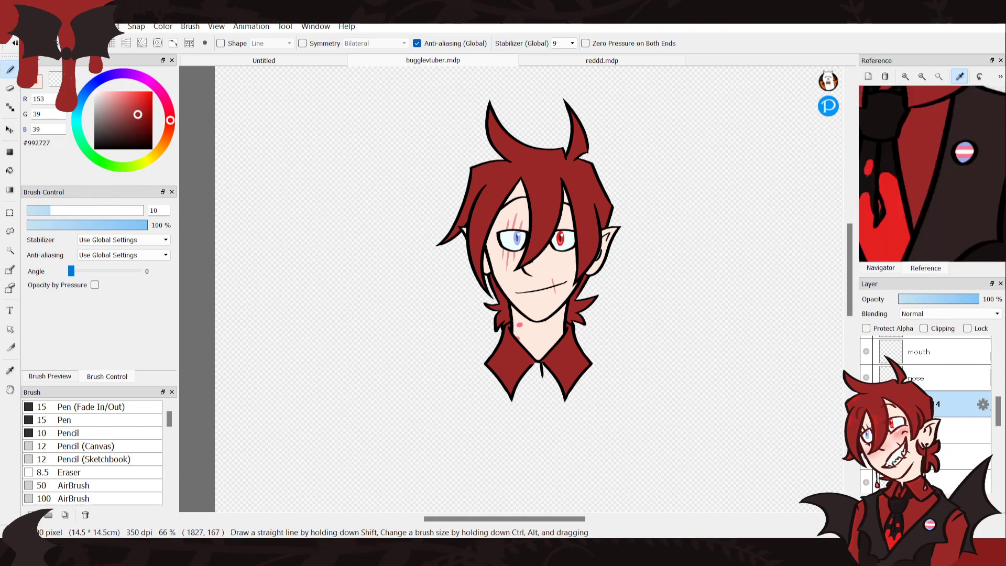
pyautogui.click(960, 76)
pyautogui.moveTo(928, 105); pyautogui.dragTo(952, 254)
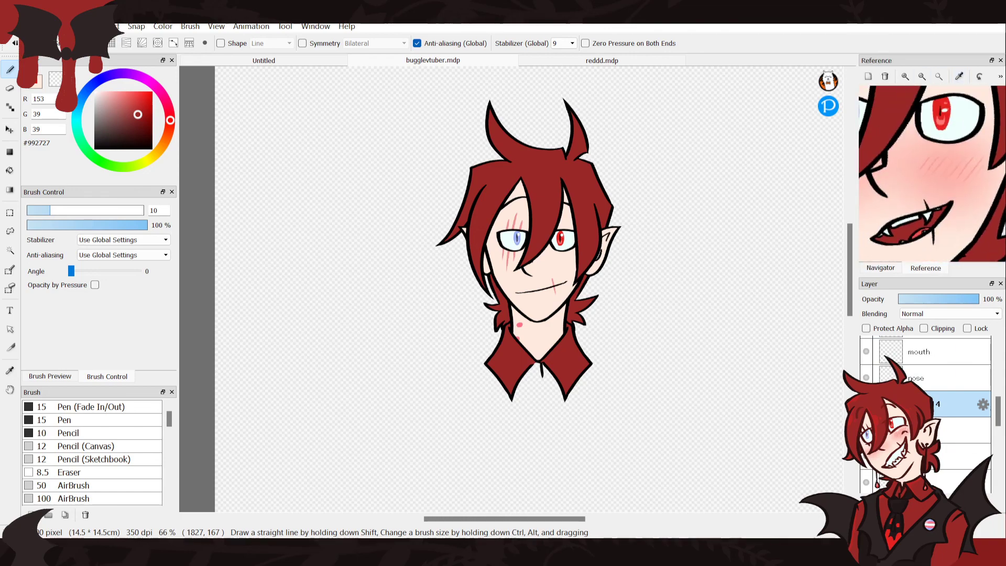
pyautogui.click(960, 77)
pyautogui.click(942, 123)
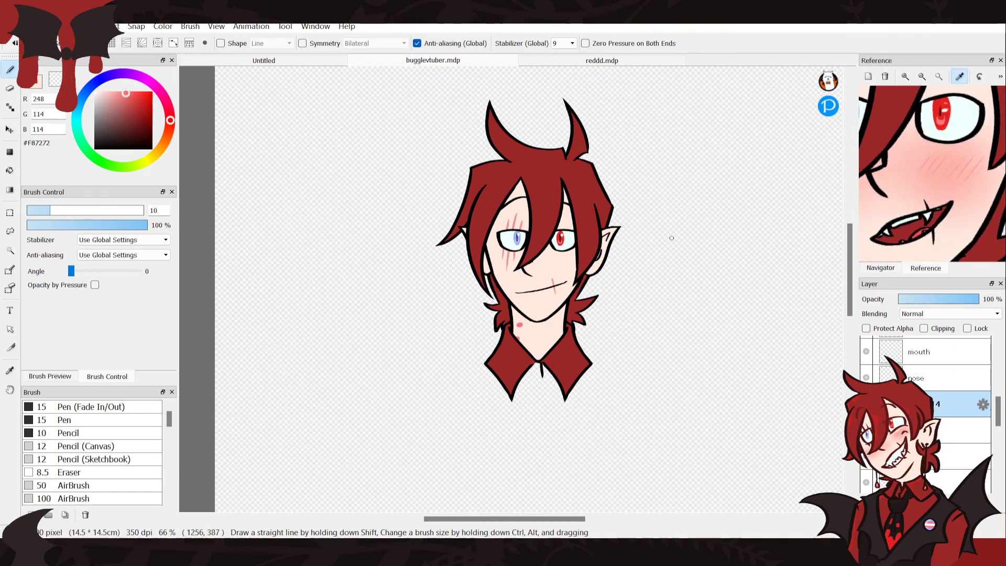
# Set the brush size to 42 and paint a #F87272 blush patch on each cheek below the eyes
pyautogui.click(880, 267)
pyautogui.click(869, 76)
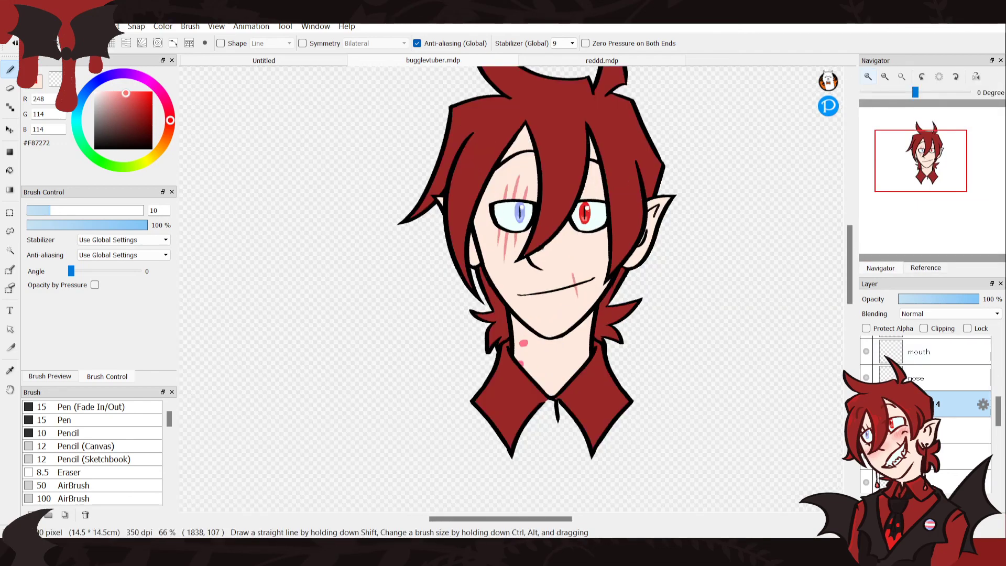
pyautogui.click(868, 76)
pyautogui.click(106, 210)
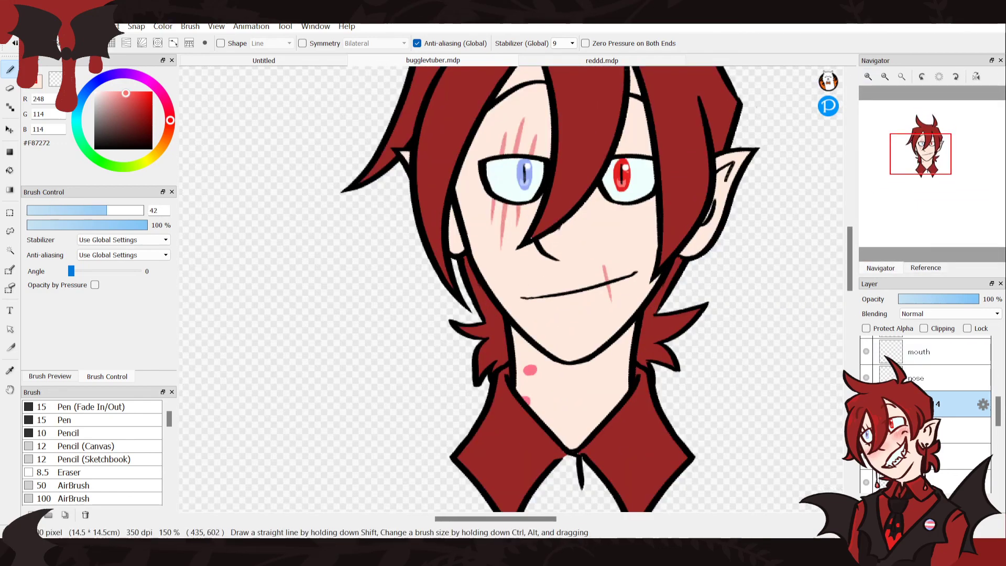
pyautogui.moveTo(646, 222)
pyautogui.mouseDown()
pyautogui.moveTo(620, 211)
pyautogui.moveTo(603, 233)
pyautogui.mouseUp()
pyautogui.moveTo(501, 239)
pyautogui.mouseDown()
pyautogui.moveTo(509, 207)
pyautogui.moveTo(469, 223)
pyautogui.mouseUp()
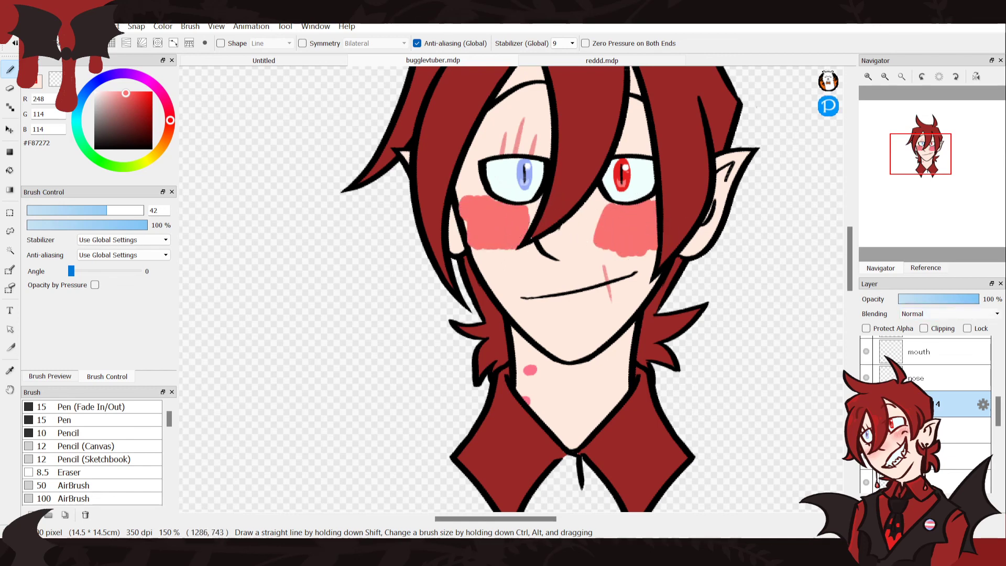
# Set the blush layer's blending to Multiply and blur the cheek patches into a soft blush, keeping the layer directly below the nose layer
pyautogui.click(933, 373)
pyautogui.moveTo(954, 404); pyautogui.dragTo(954, 440)
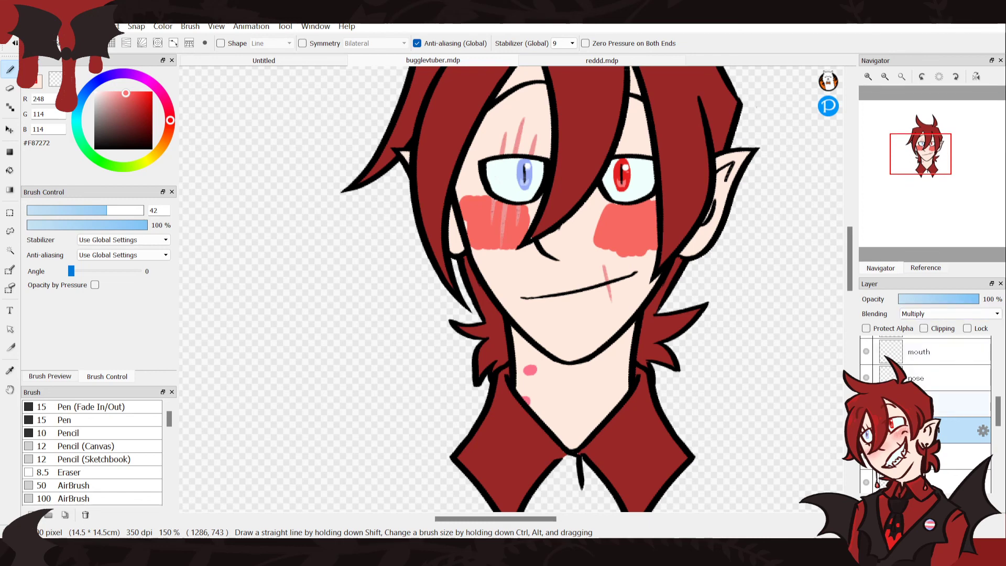
pyautogui.moveTo(962, 430); pyautogui.dragTo(962, 397)
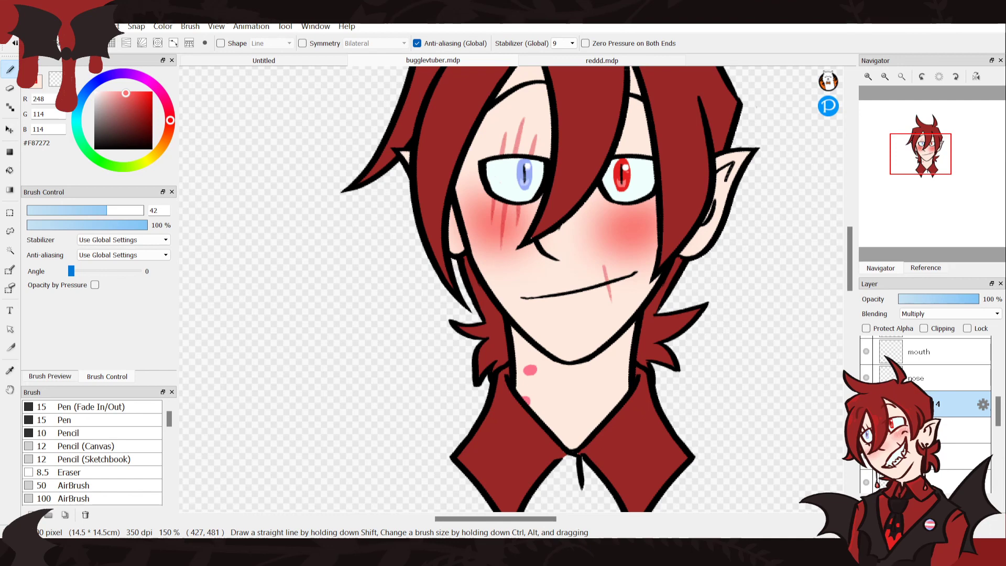
# Set the brush size to 5 and lower the blush layer's opacity to 64%
pyautogui.click(161, 210)
pyautogui.press('BackSpace')
pyautogui.write('5')
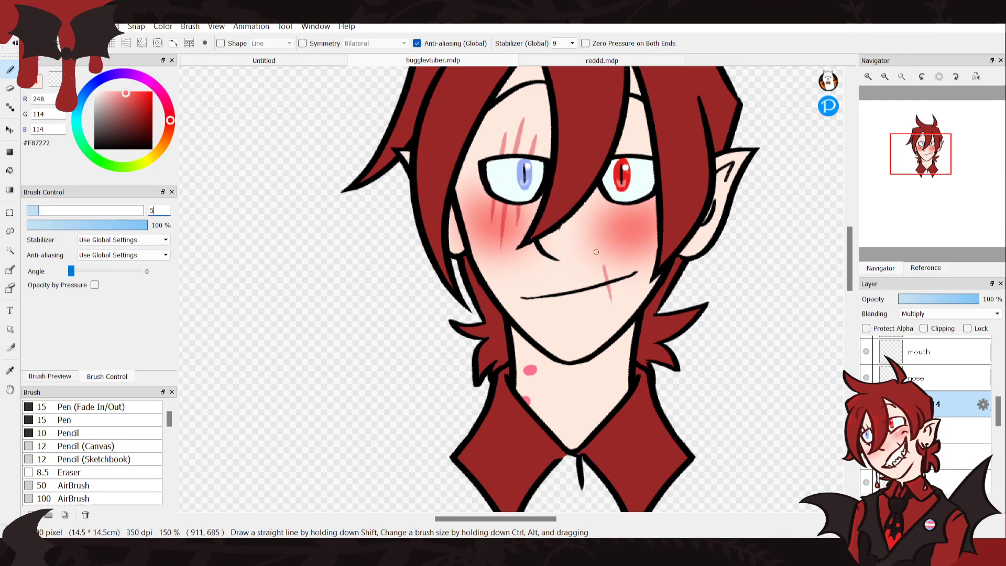
pyautogui.click(944, 299)
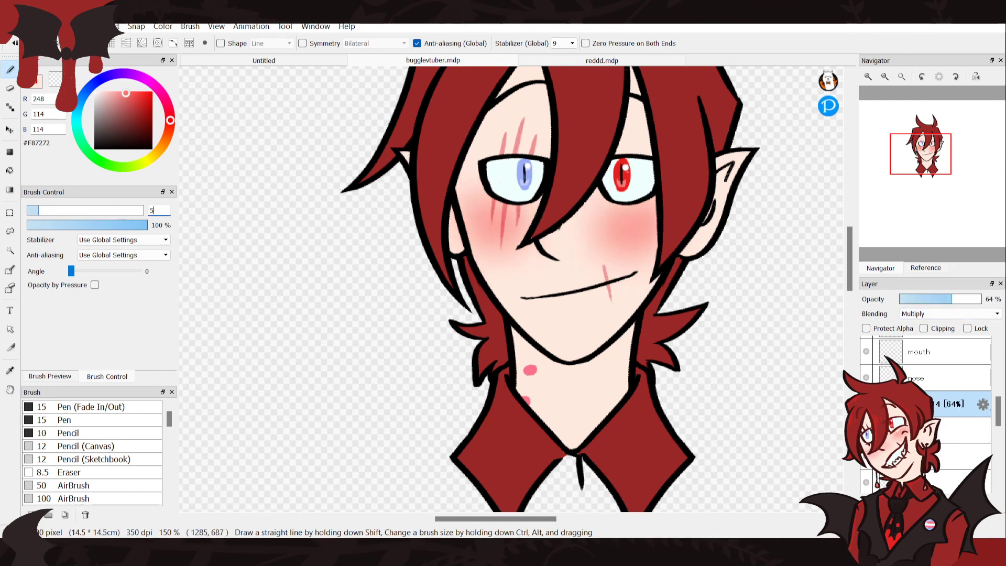
# Nudge the cheek blush slightly across the face with the Move tool
pyautogui.press('v')
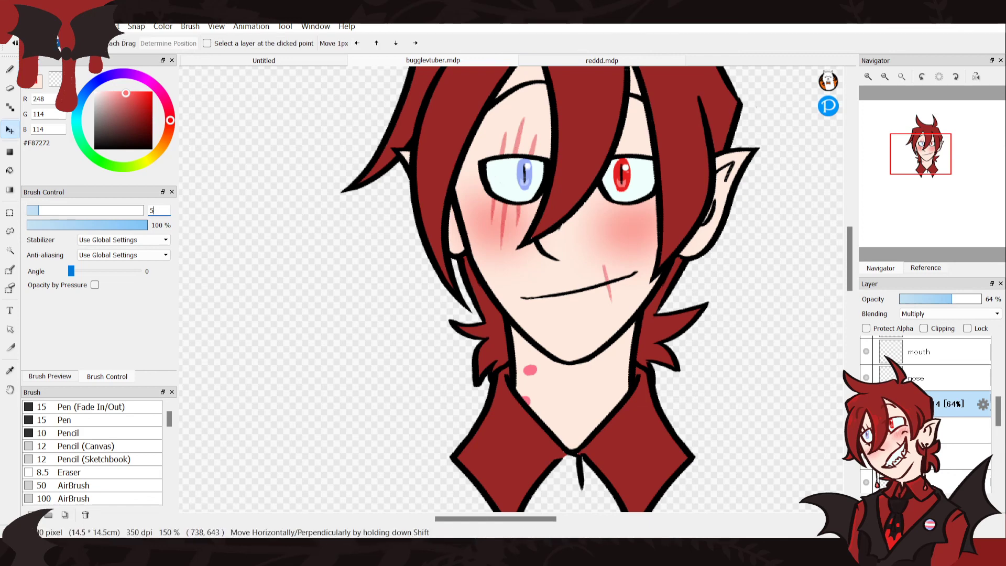
pyautogui.moveTo(495, 220); pyautogui.dragTo(507, 225)
# Try #F87272 hatch lines over both cheeks on a new layer at 42% opacity, and delete that layer
pyautogui.click(868, 503)
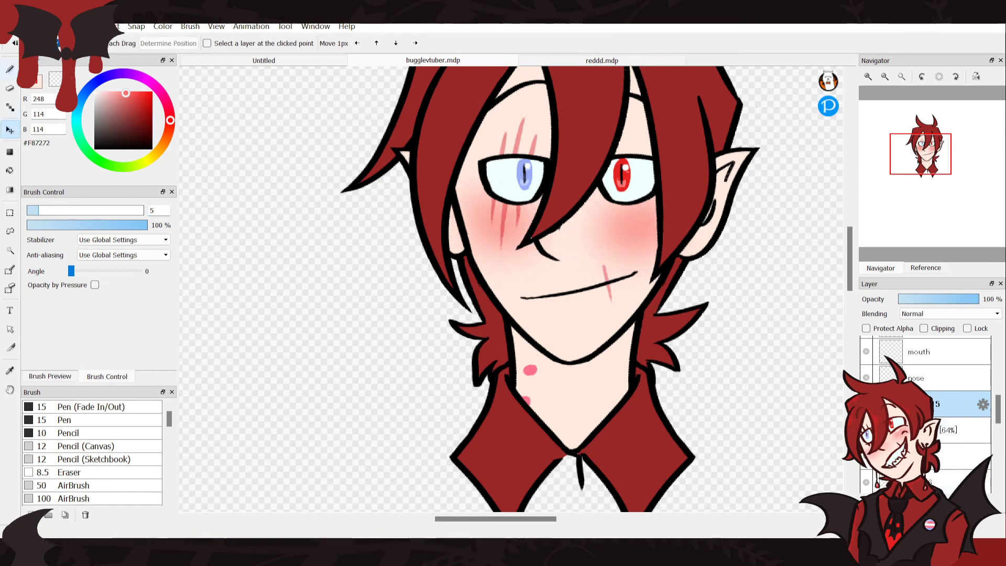
pyautogui.press('b')
pyautogui.moveTo(652, 212)
pyautogui.mouseDown()
pyautogui.moveTo(626, 247)
pyautogui.moveTo(622, 215)
pyautogui.moveTo(606, 236)
pyautogui.mouseUp()
pyautogui.moveTo(528, 214); pyautogui.dragTo(518, 229)
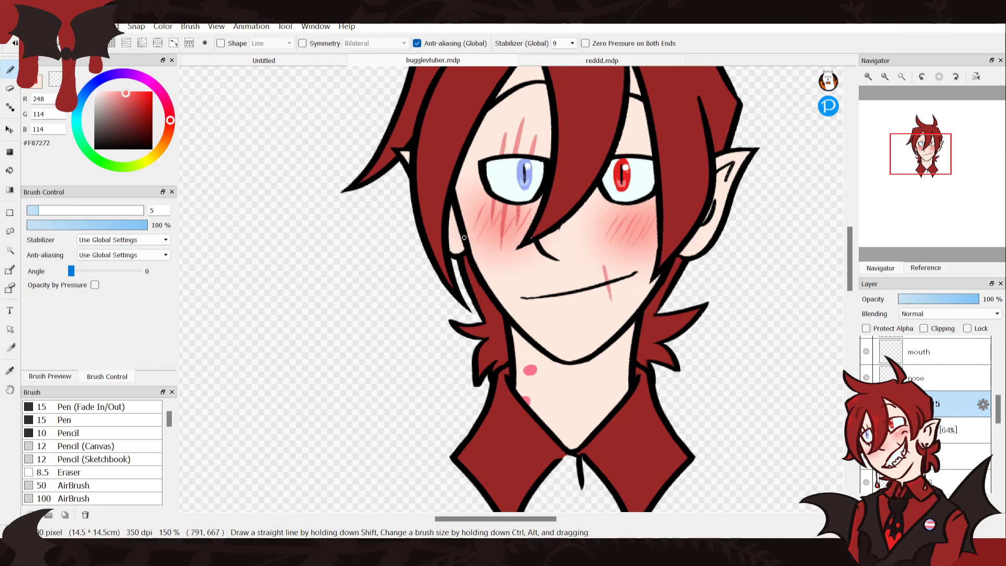
pyautogui.moveTo(978, 299); pyautogui.dragTo(946, 299)
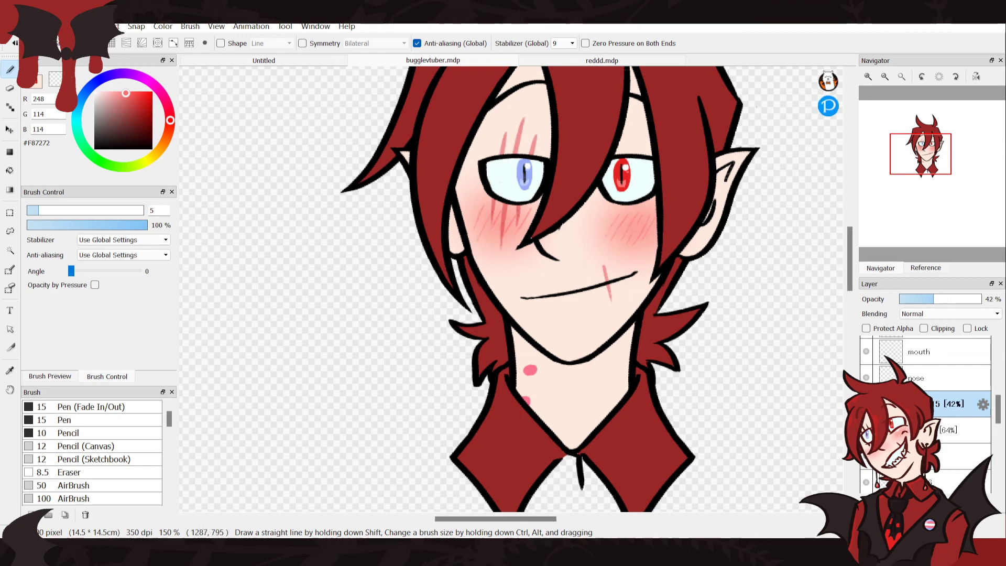
pyautogui.click(975, 515)
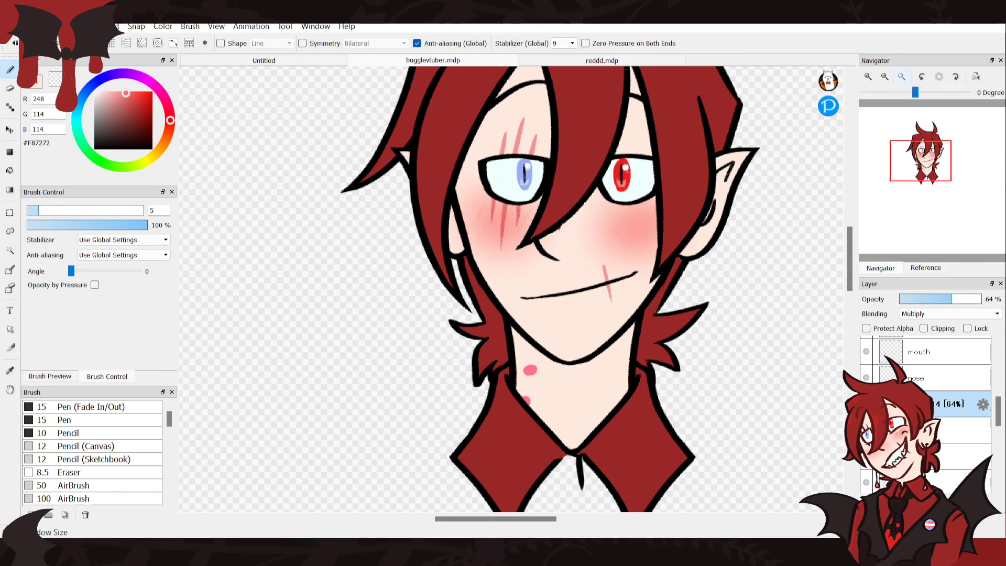
# Lower the blush layer's opacity to 55% and stretch the blush slightly downward with a transform
pyautogui.click(902, 77)
pyautogui.moveTo(952, 299)
pyautogui.mouseDown()
pyautogui.moveTo(935, 299)
pyautogui.moveTo(945, 299)
pyautogui.mouseUp()
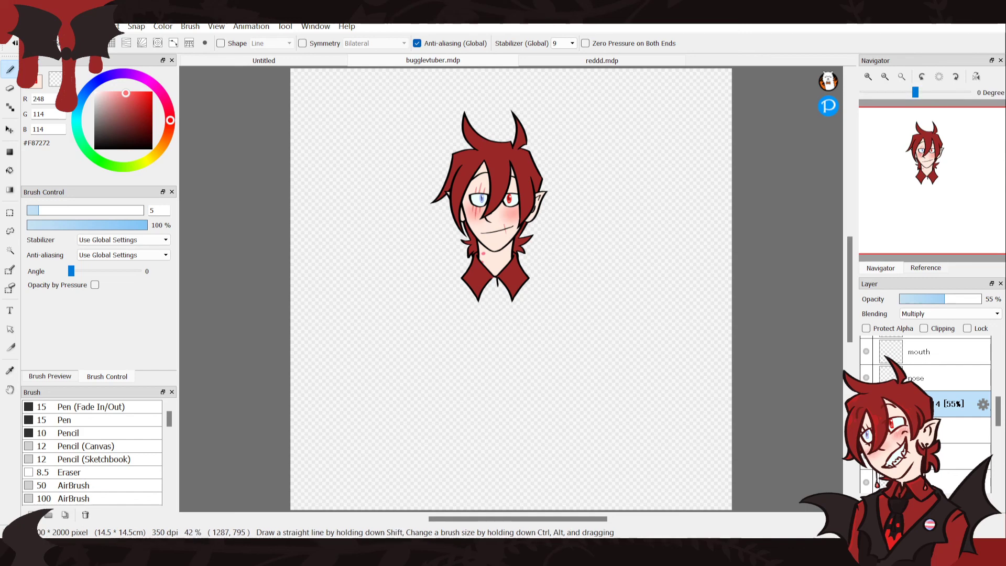
pyautogui.hotkey('ctrl', 't')
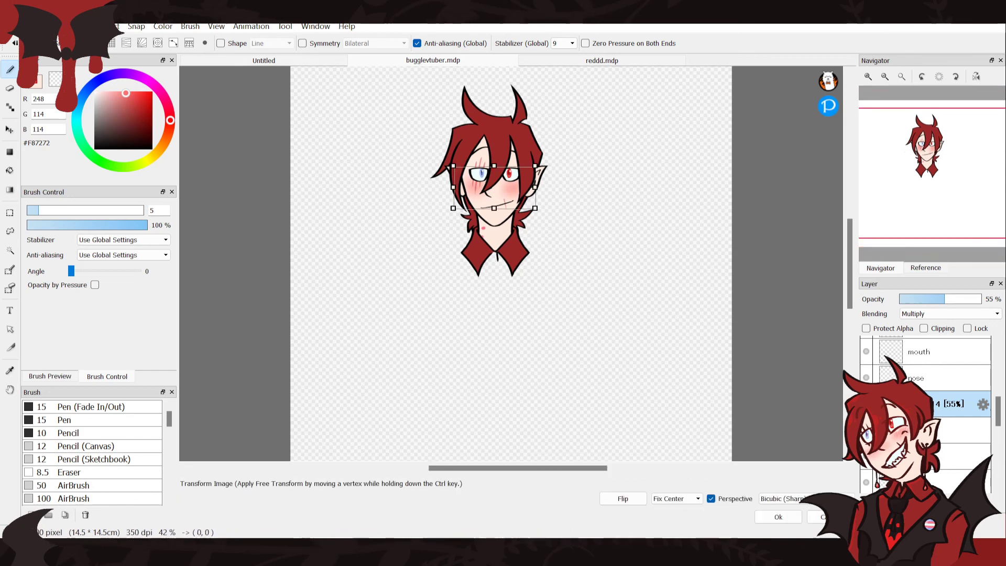
pyautogui.moveTo(494, 208); pyautogui.dragTo(494, 221)
pyautogui.click(779, 517)
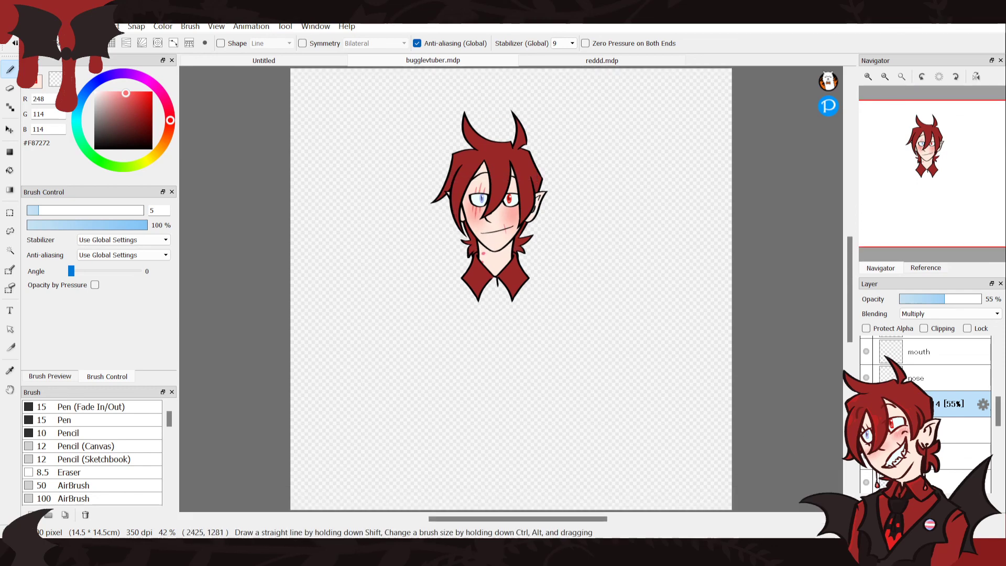
# Hide the front fringe layer and Layer5 to uncover the whole face, and set the brush to the transparent colour
pyautogui.click(868, 76)
pyautogui.click(869, 77)
pyautogui.moveTo(998, 411); pyautogui.dragTo(998, 362)
pyautogui.click(866, 349)
pyautogui.click(866, 376)
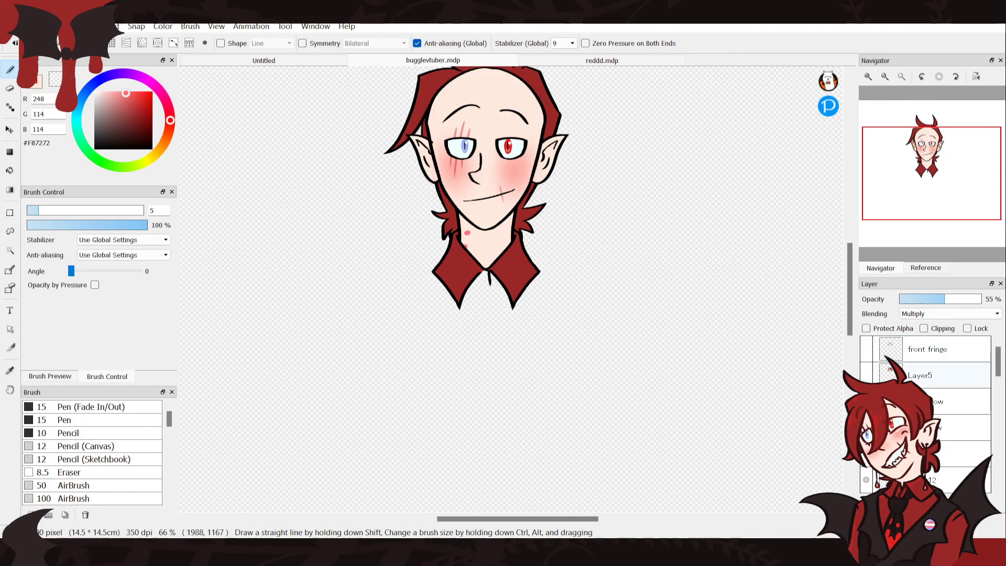
pyautogui.scroll(-3, 925, 409)
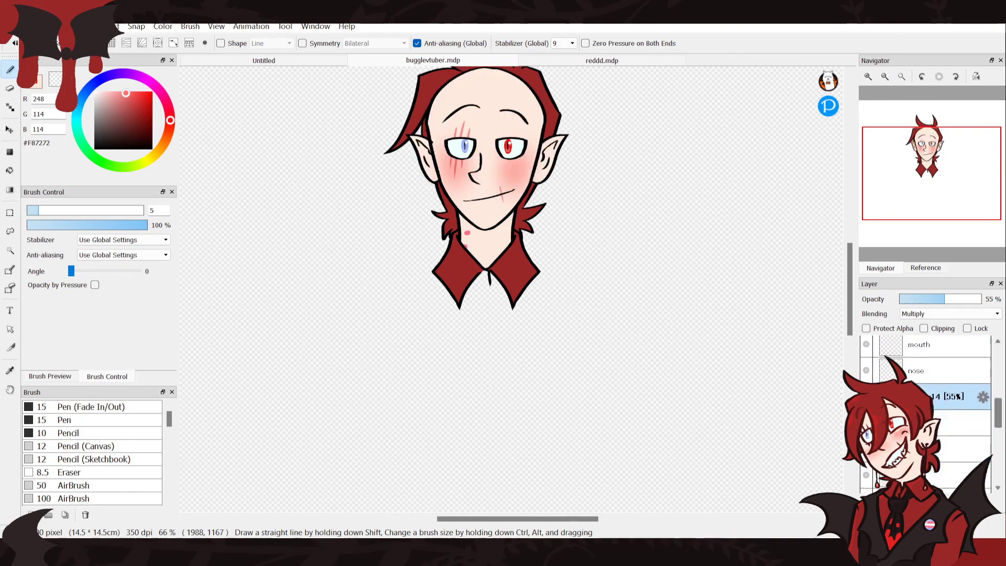
pyautogui.click(55, 80)
pyautogui.scroll(3, 930, 176)
pyautogui.moveTo(930, 178); pyautogui.dragTo(932, 154)
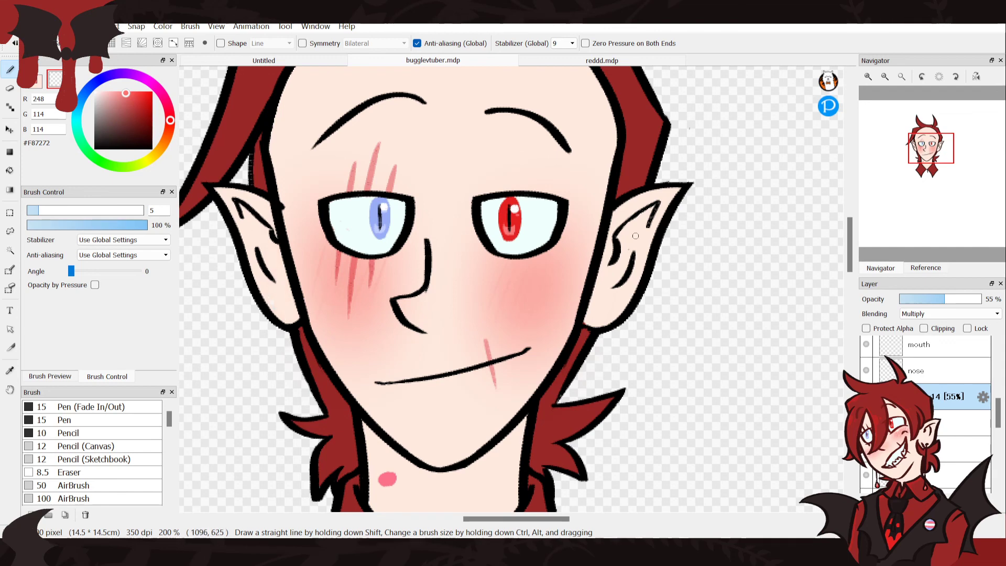
# Make Layer8, directly below the r ear layer, active and switch the brush colour to skin tone #FFE9DE
pyautogui.moveTo(999, 413); pyautogui.dragTo(998, 432)
pyautogui.click(963, 430)
pyautogui.click(954, 377)
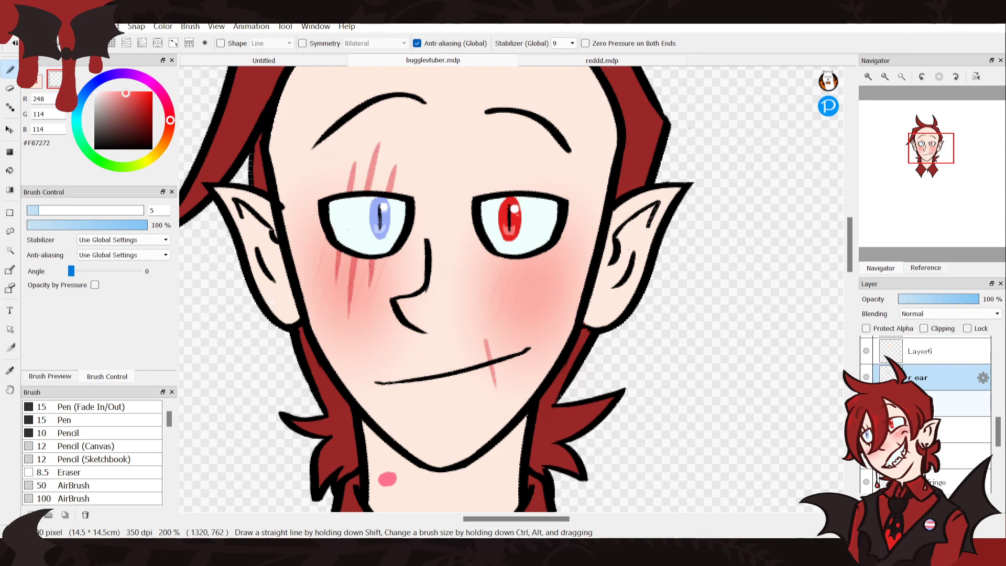
pyautogui.click(959, 403)
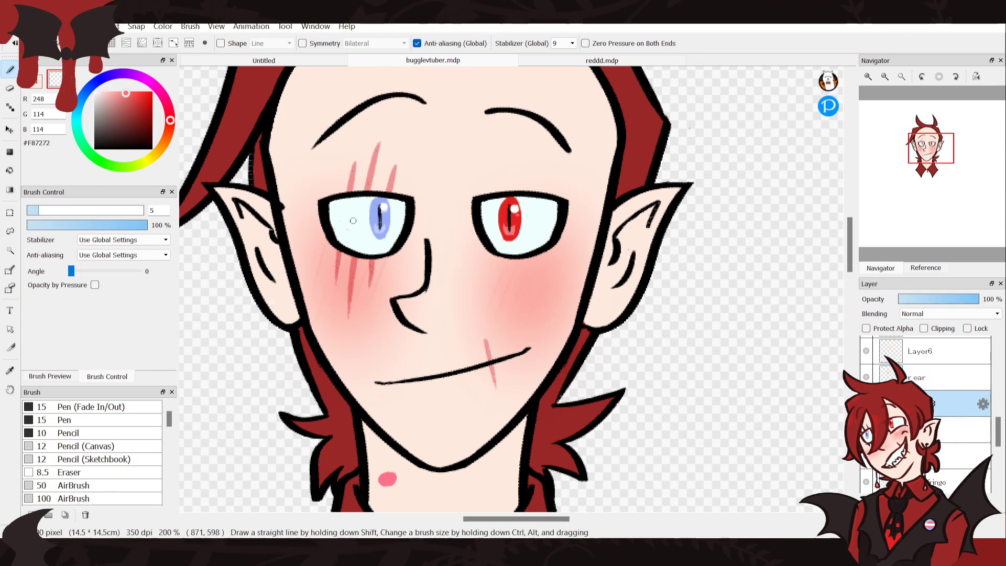
pyautogui.press('x')
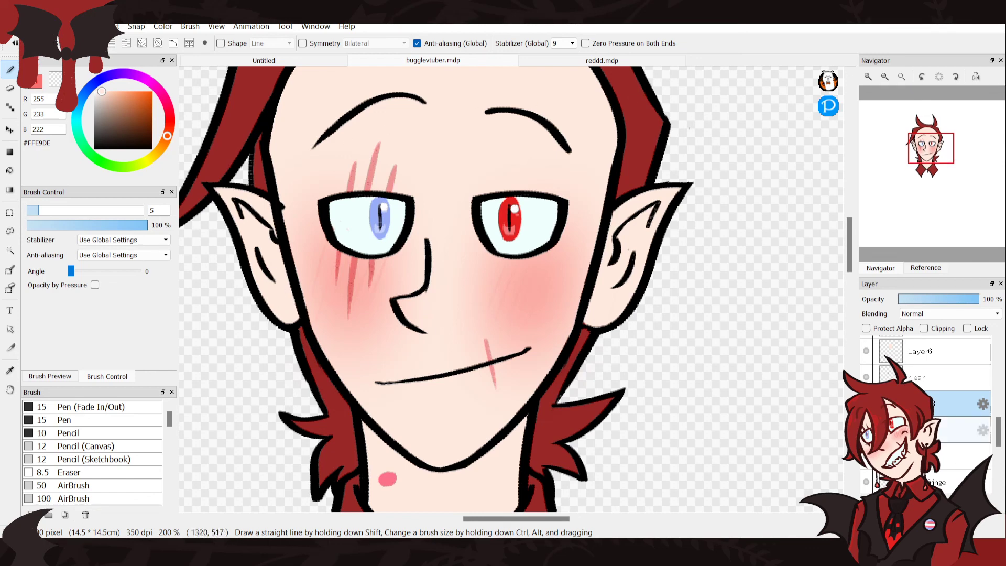
# Show the front fringe layer and Layer5 again and fit the whole canvas in view
pyautogui.scroll(3, 926, 409)
pyautogui.moveTo(998, 375); pyautogui.dragTo(998, 361)
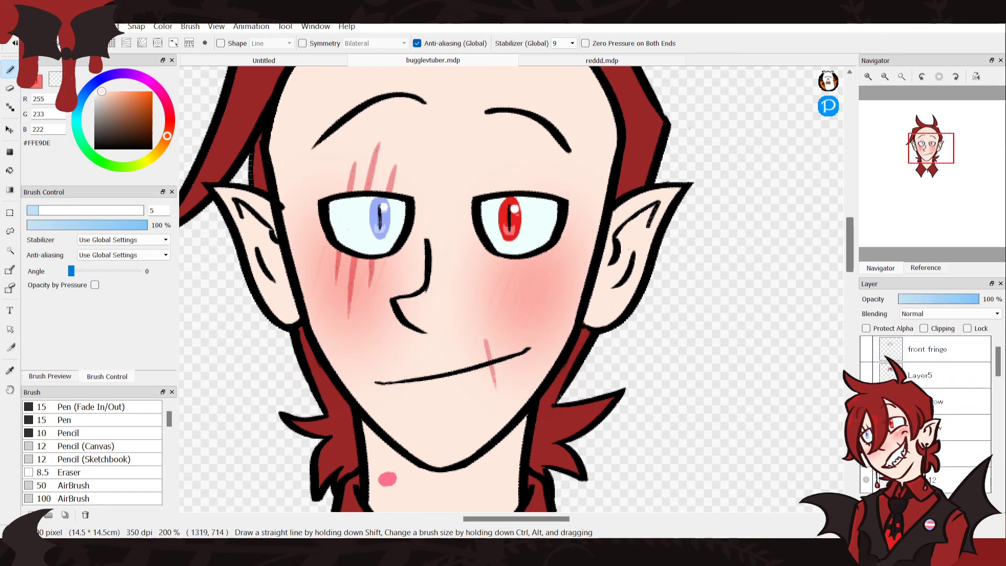
pyautogui.moveTo(866, 349); pyautogui.dragTo(867, 376)
pyautogui.click(901, 76)
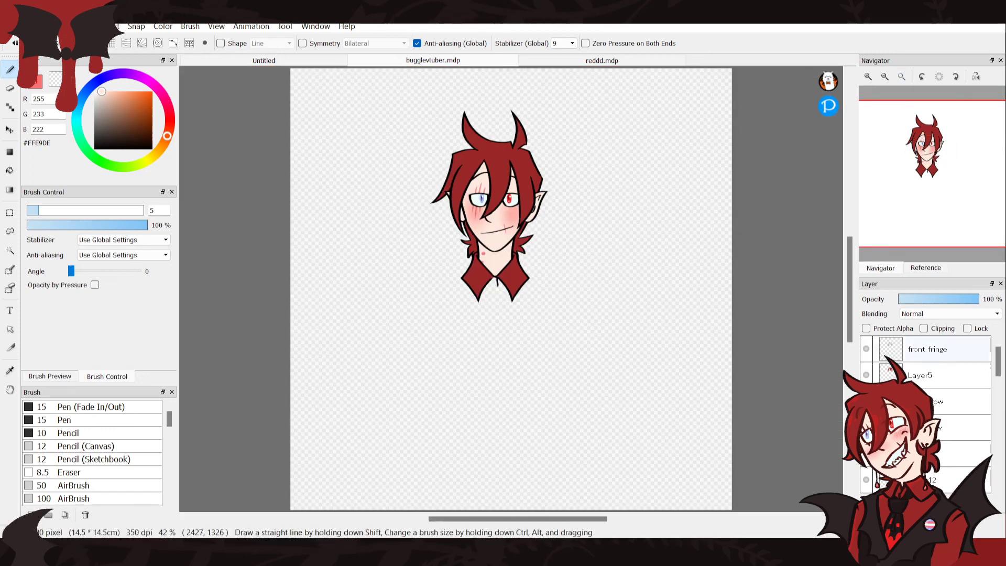
# Return to the blush layer below the nose layer and lower its opacity to 41%
pyautogui.scroll(-3, 925, 366)
pyautogui.scroll(-2, 925, 367)
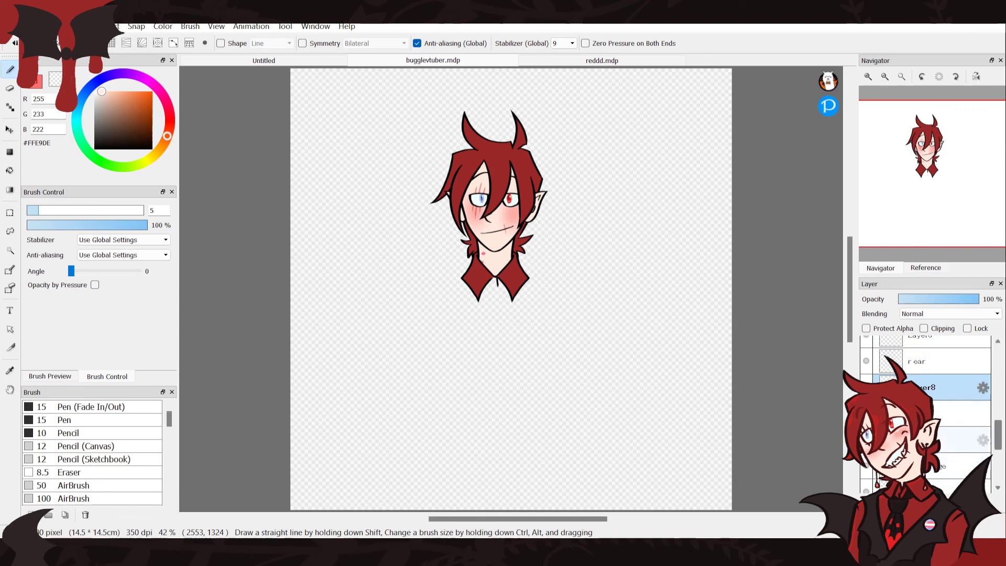
pyautogui.scroll(-3, 925, 399)
pyautogui.scroll(5, 925, 409)
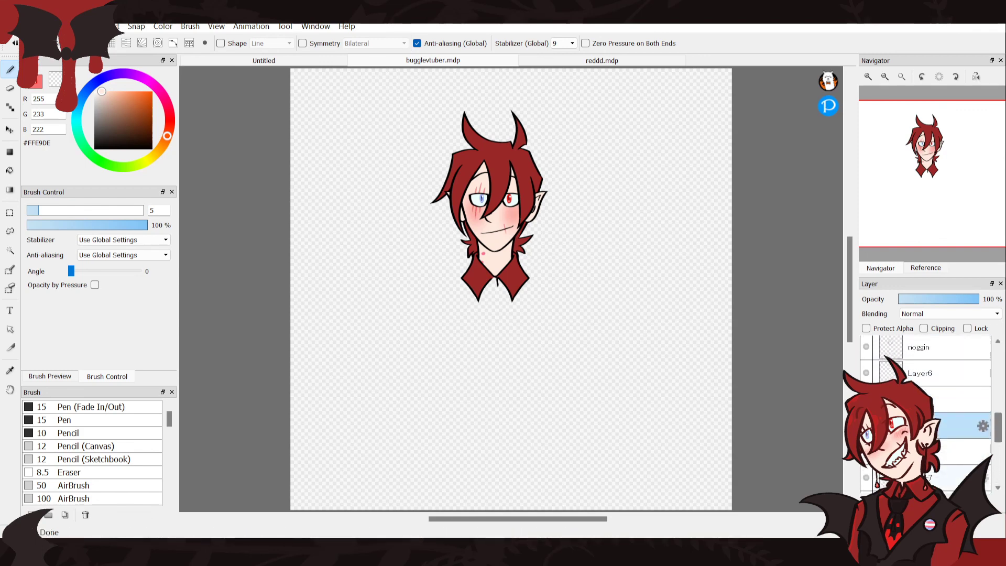
pyautogui.click(954, 394)
pyautogui.click(933, 299)
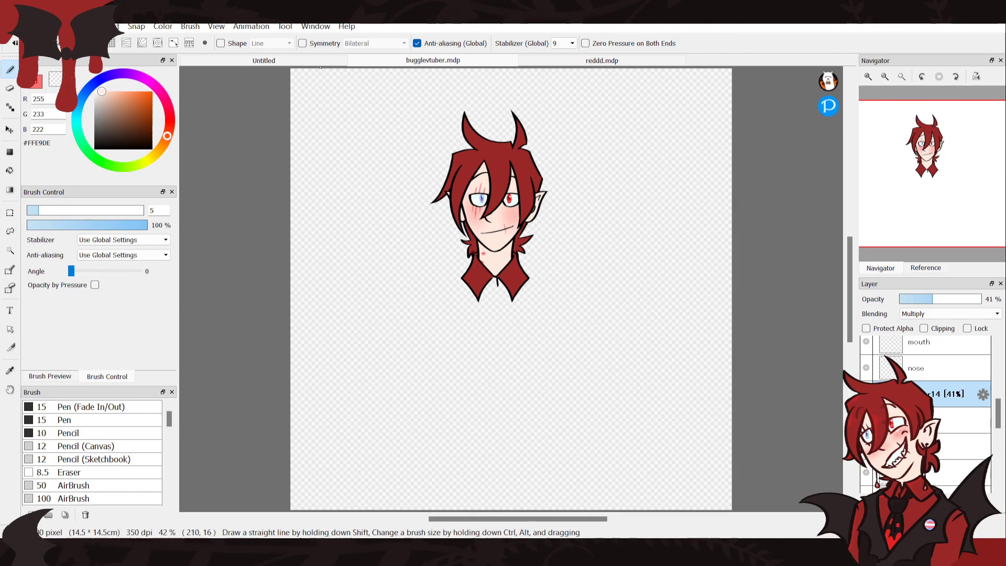
# Switch from the character drawing to the reddd.mdp sketch
pyautogui.click(259, 60)
pyautogui.hotkey('ctrl', 'shift', 'Tab')
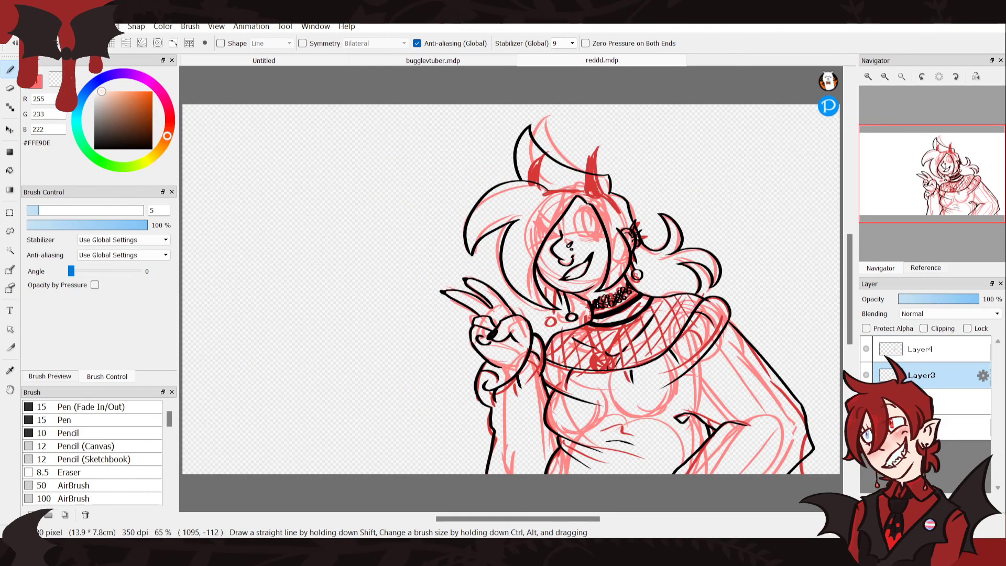
pyautogui.hotkey('alt', 'Tab')
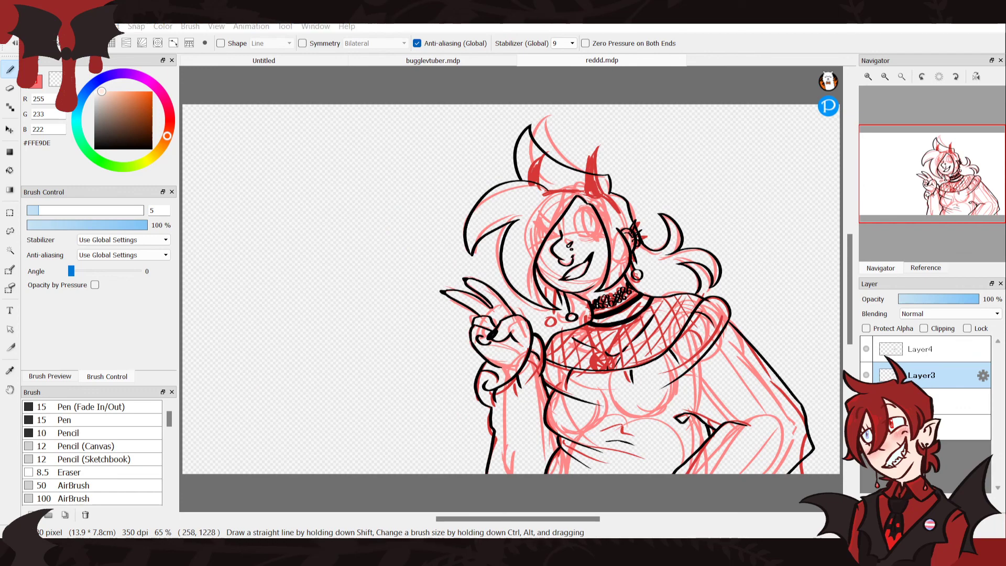